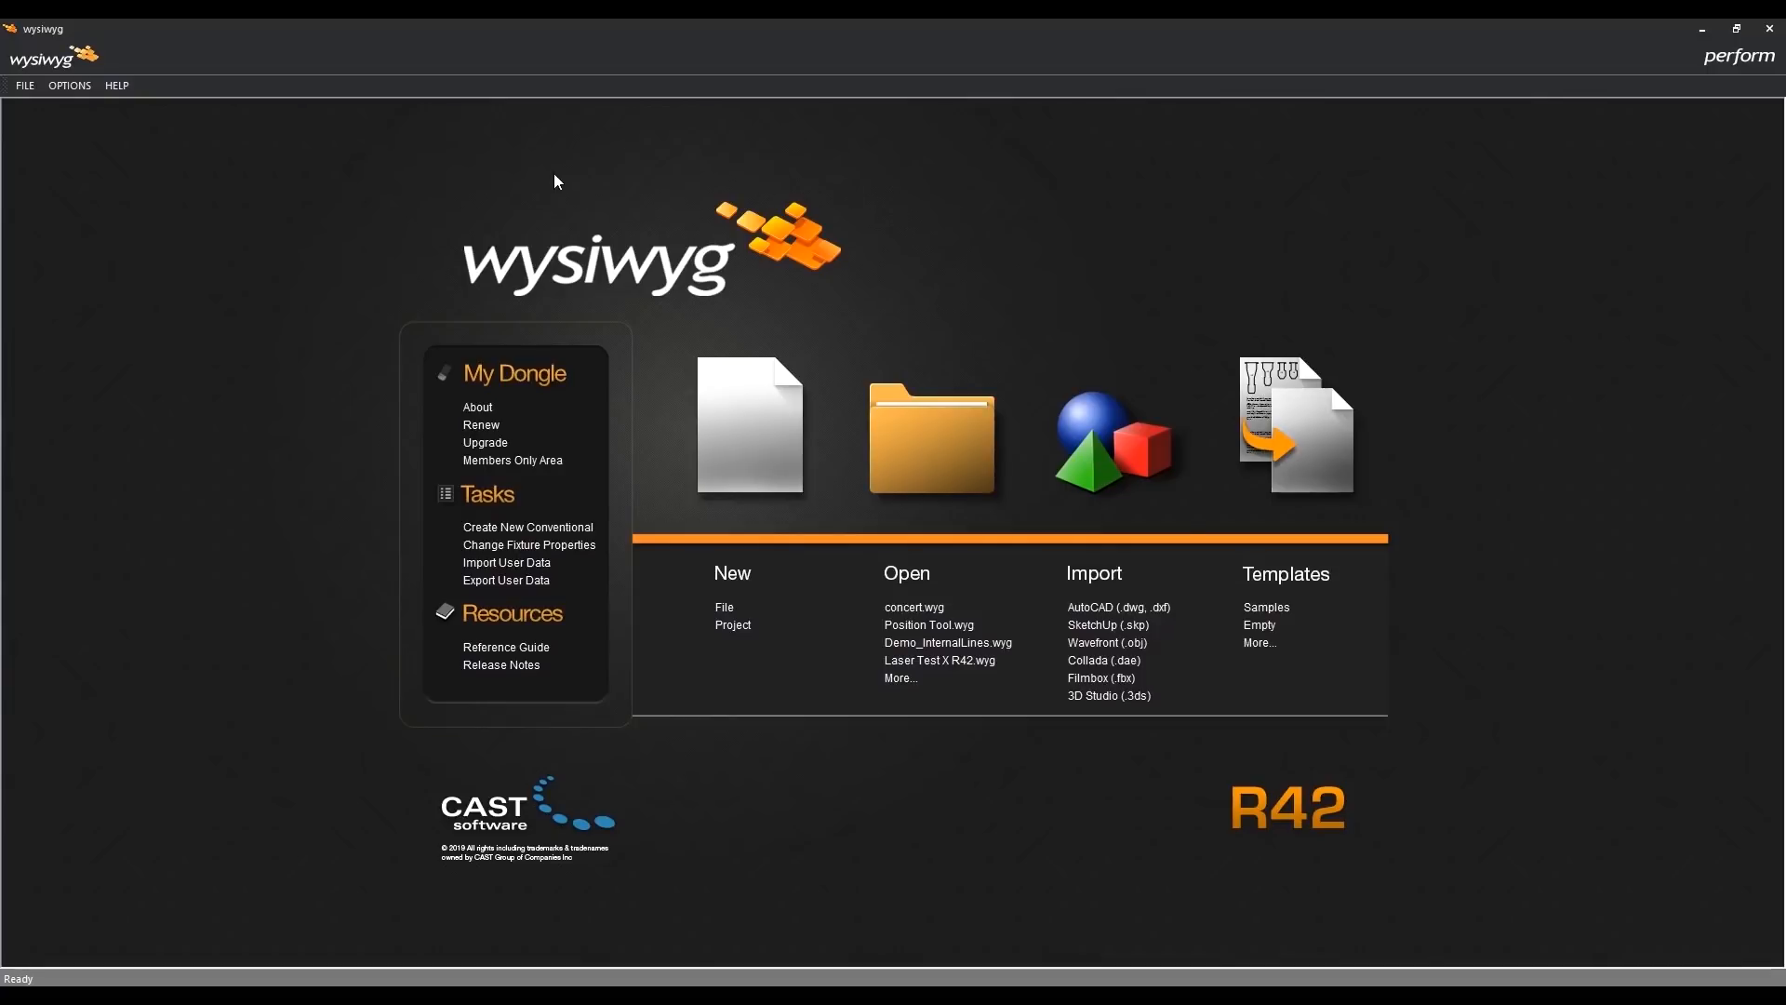
# - View the program's version, product level and lease expiry details, closing the About information when done
pyautogui.click(117, 85)
pyautogui.click(197, 366)
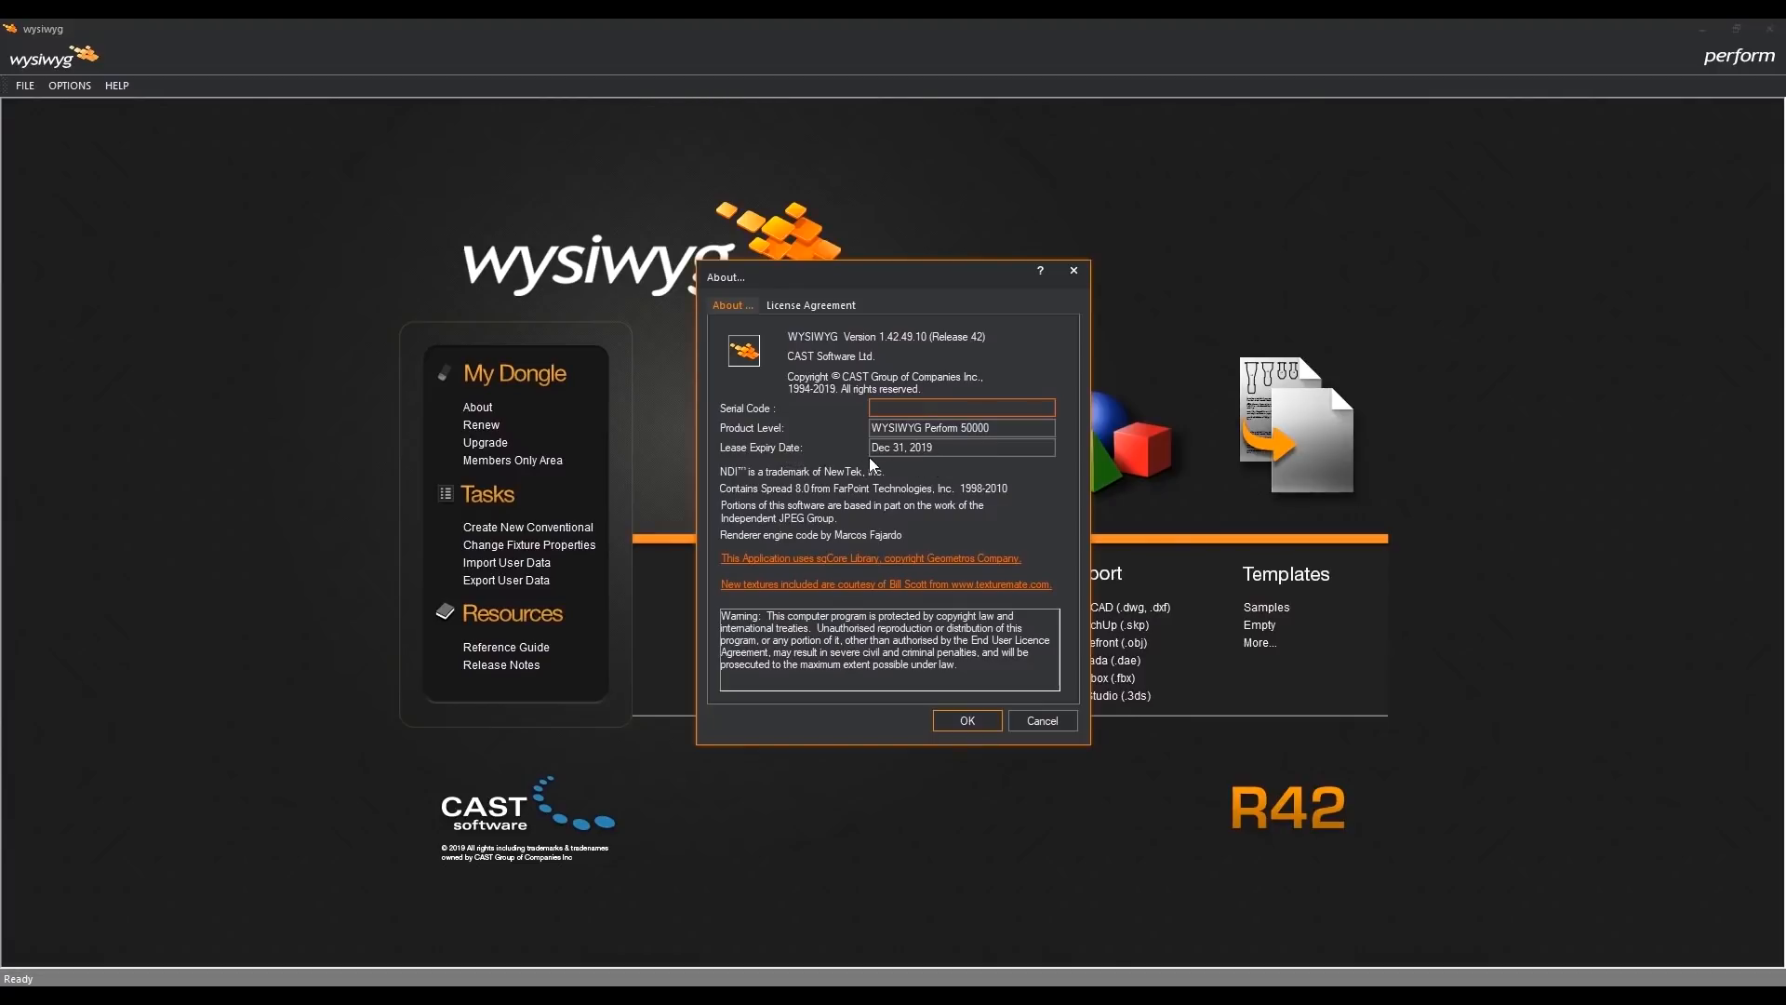
pyautogui.click(973, 721)
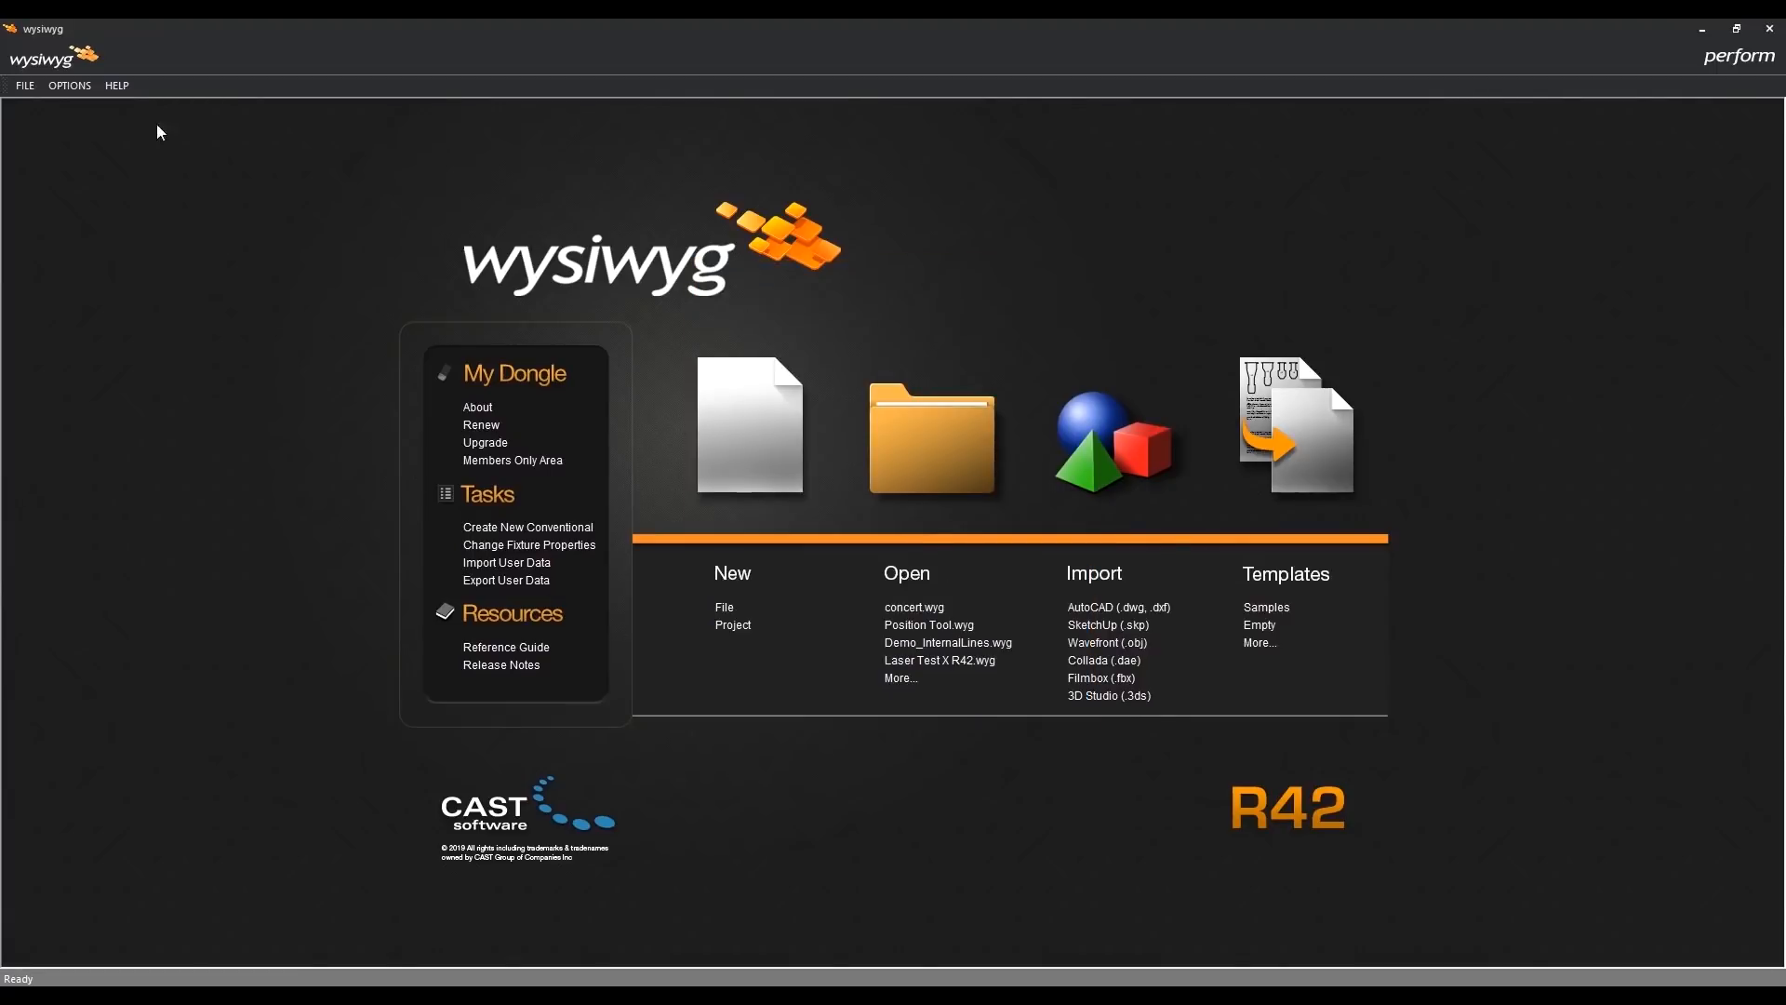
# - Start the dongle lease renewal, accept the End-User's License Agreement and enter the lease validation code, but postpone the renewal
pyautogui.click(118, 86)
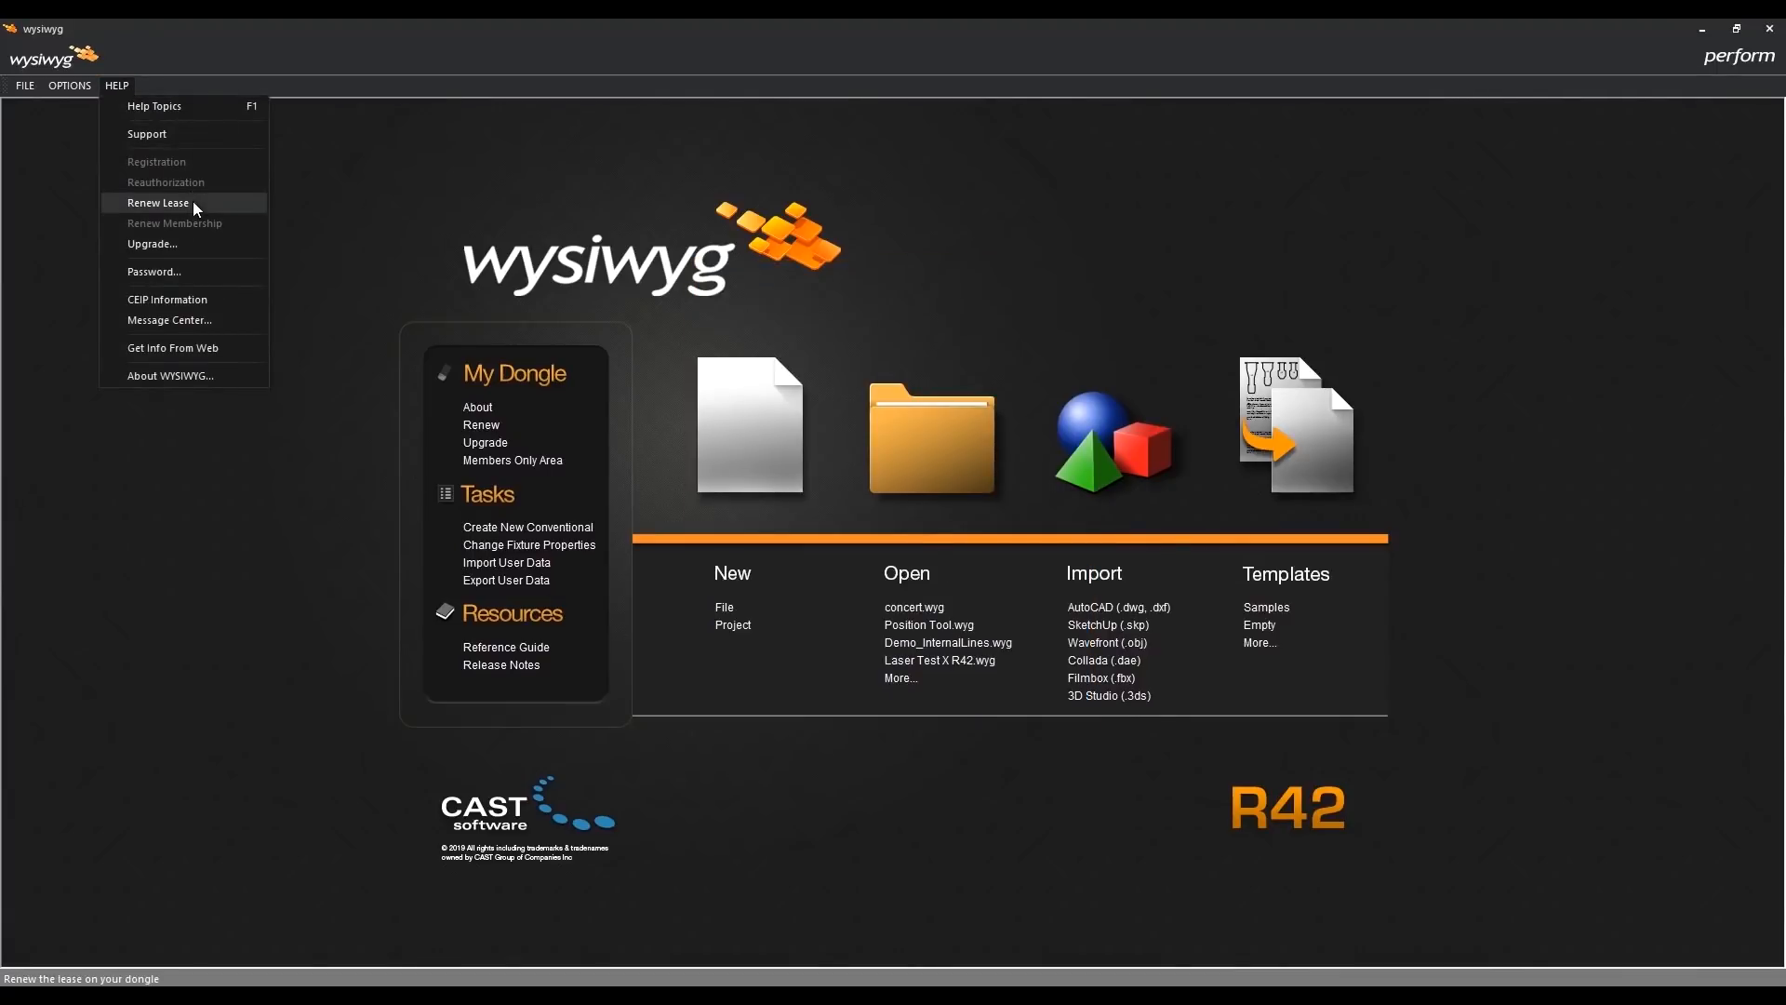
pyautogui.click(225, 203)
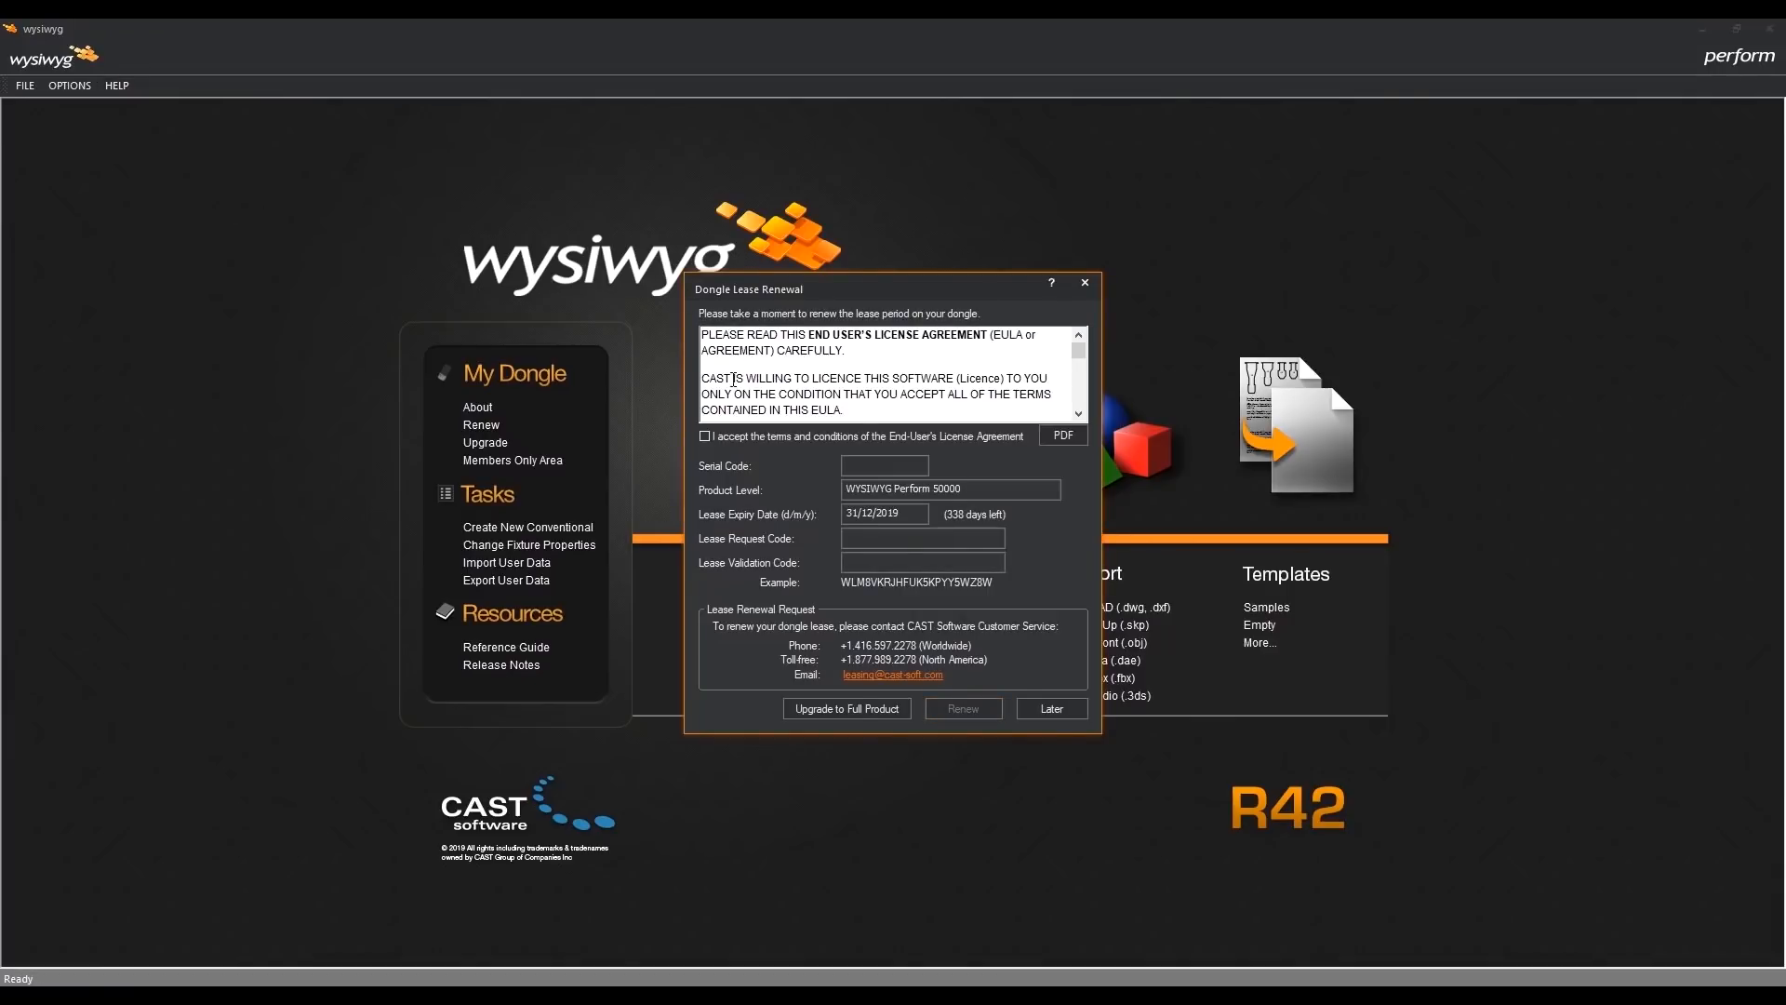
pyautogui.click(706, 435)
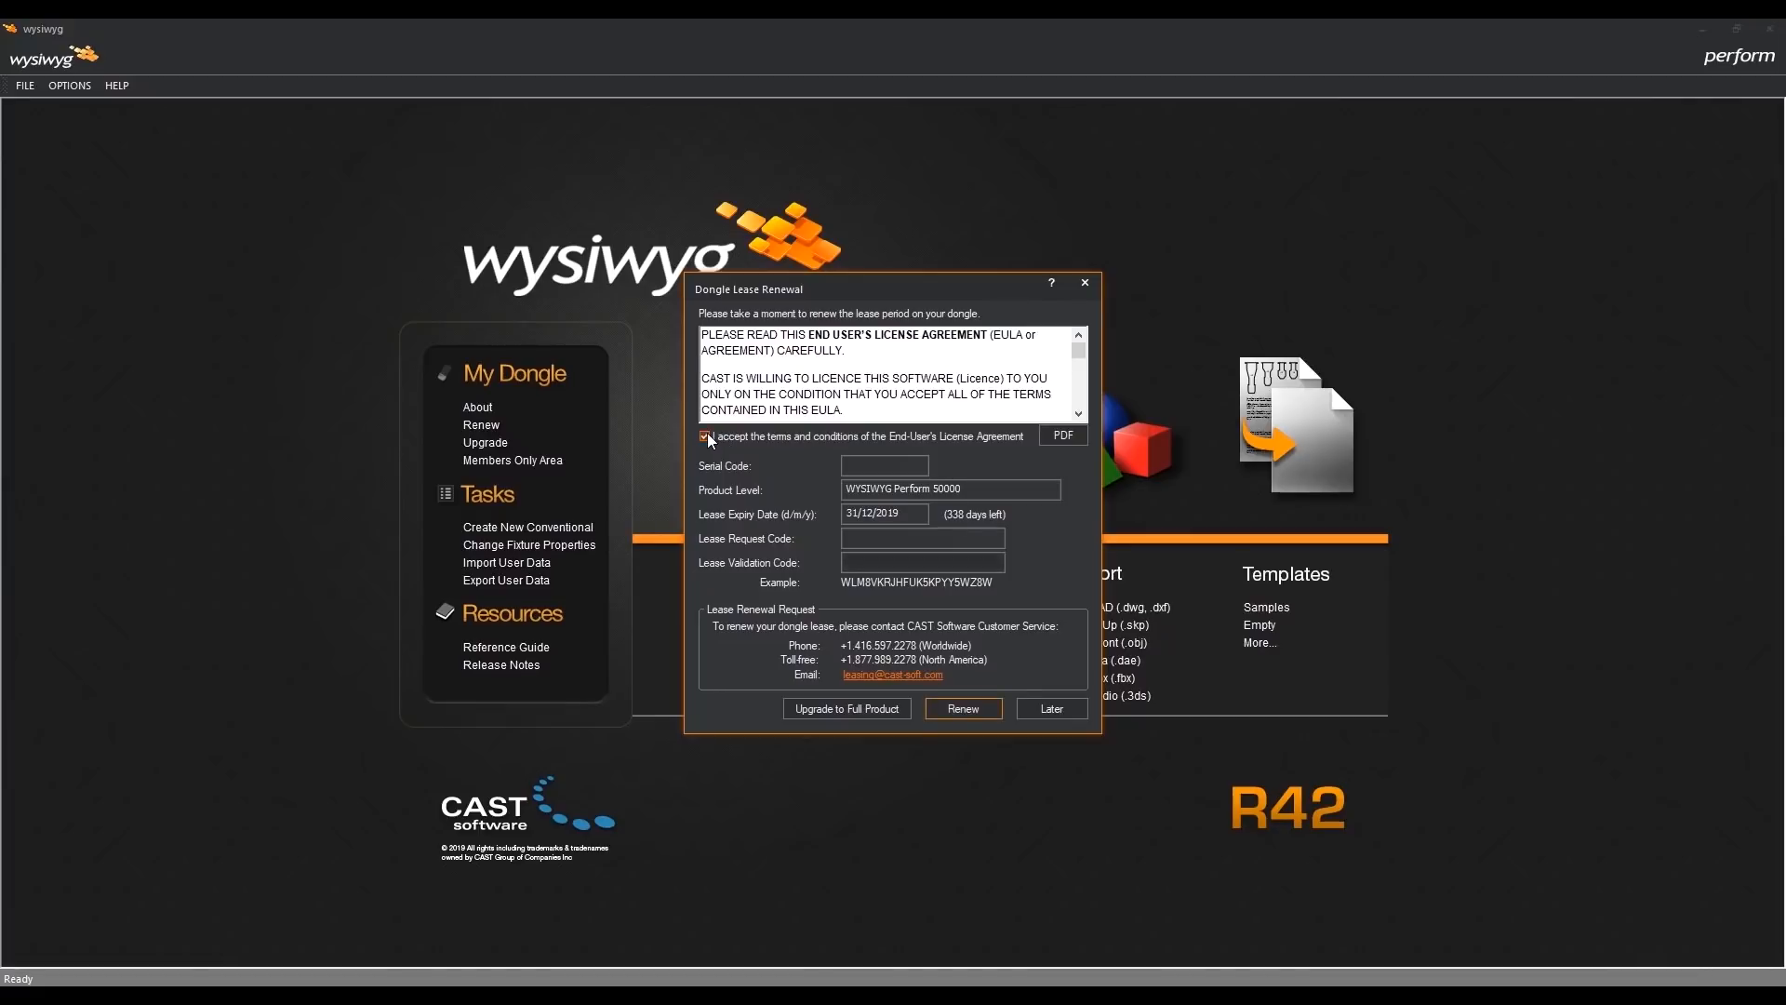
pyautogui.click(893, 563)
pyautogui.write('ENTER LEASE CODE HERE')
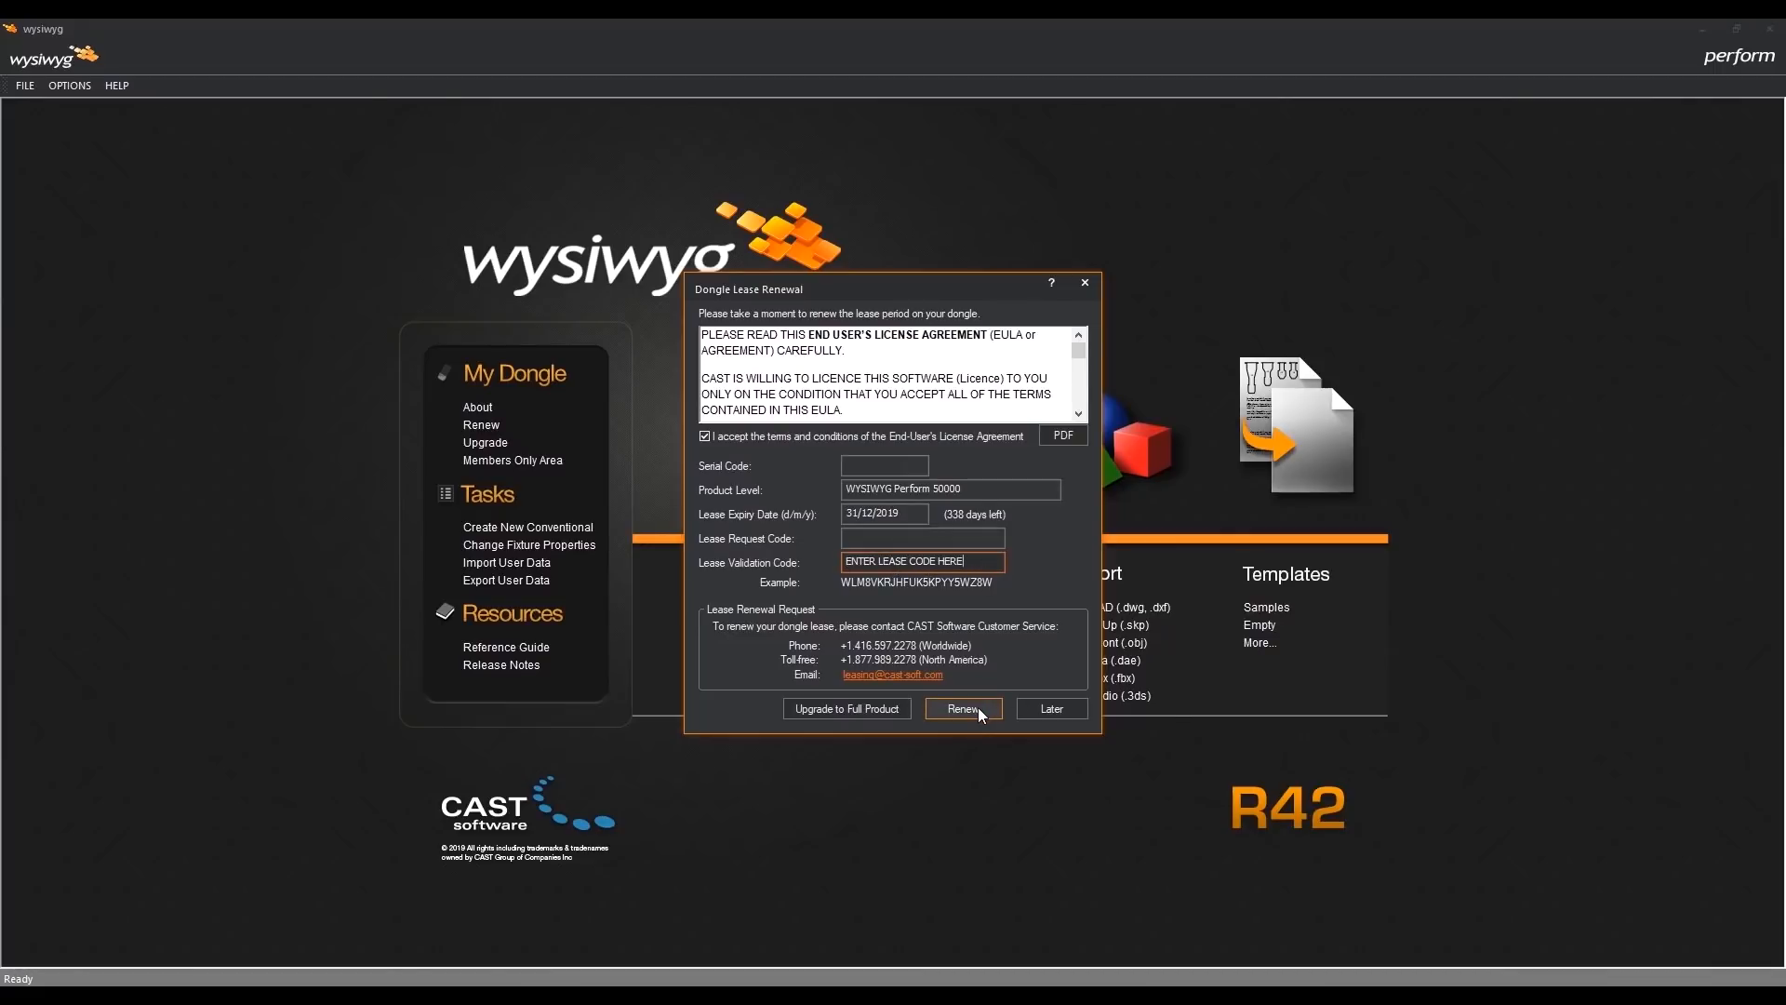
pyautogui.click(1046, 716)
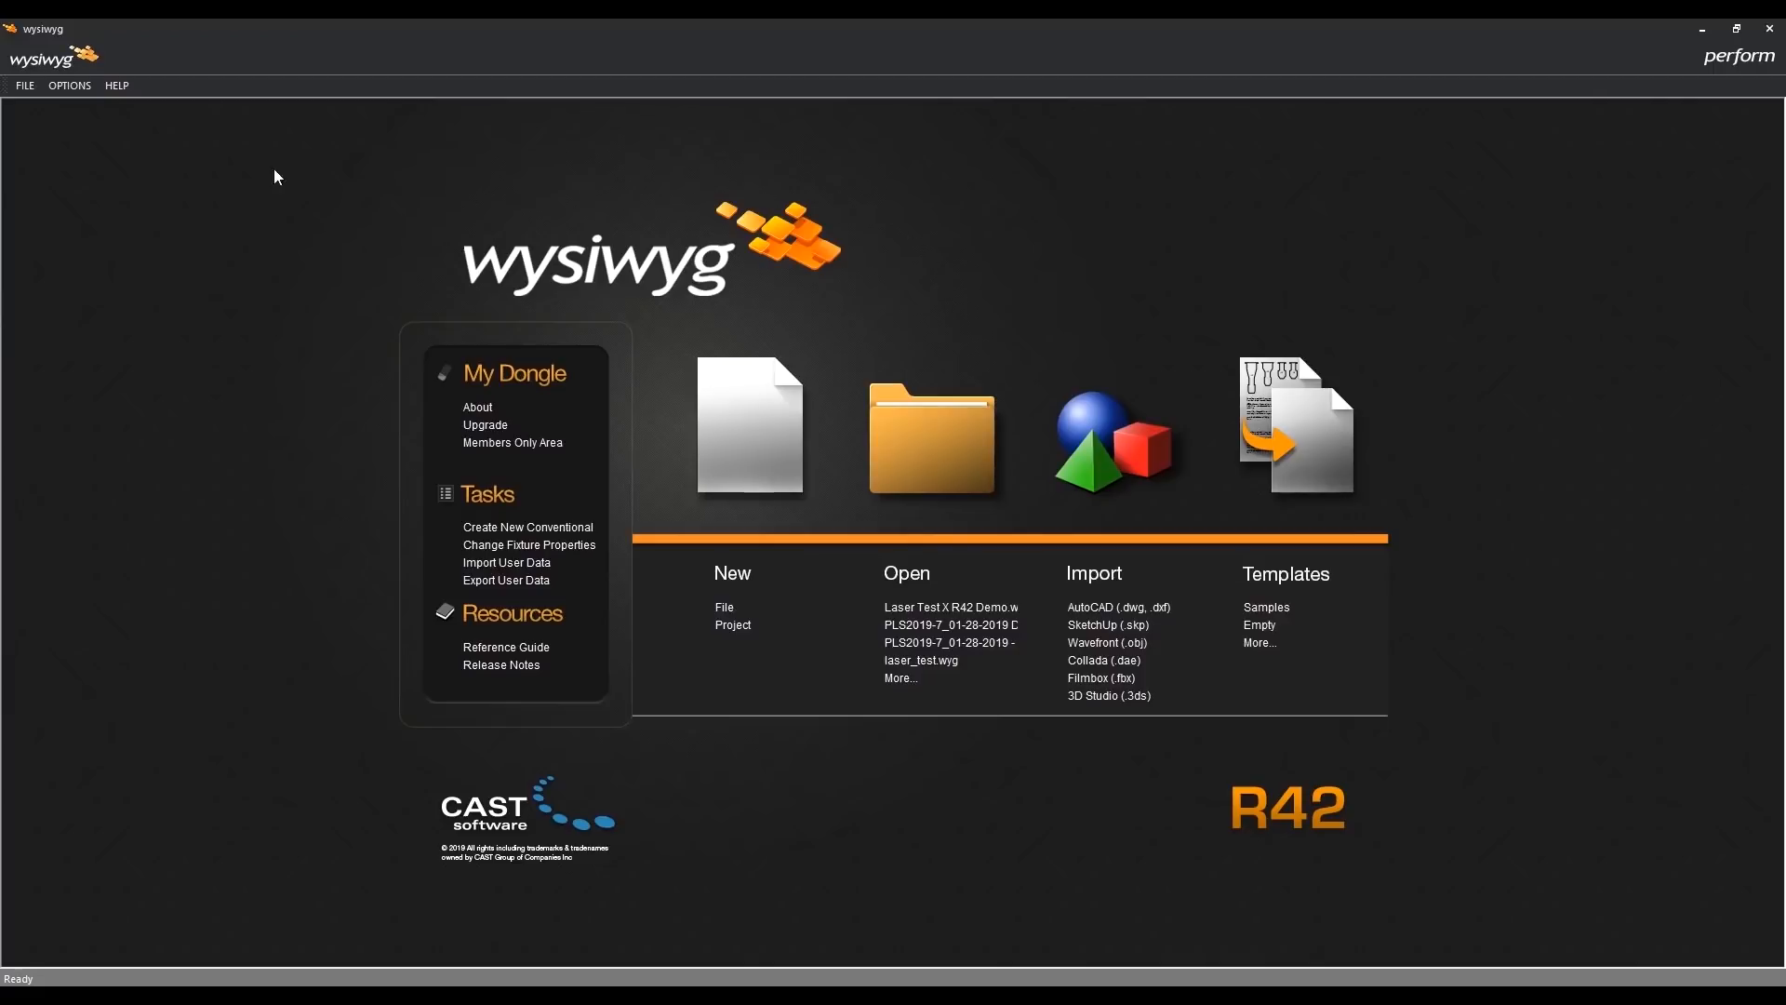
# - Examine the computer's processor, memory, display and operating system information through the WYSIWYG Tech Support tools
pyautogui.click(110, 84)
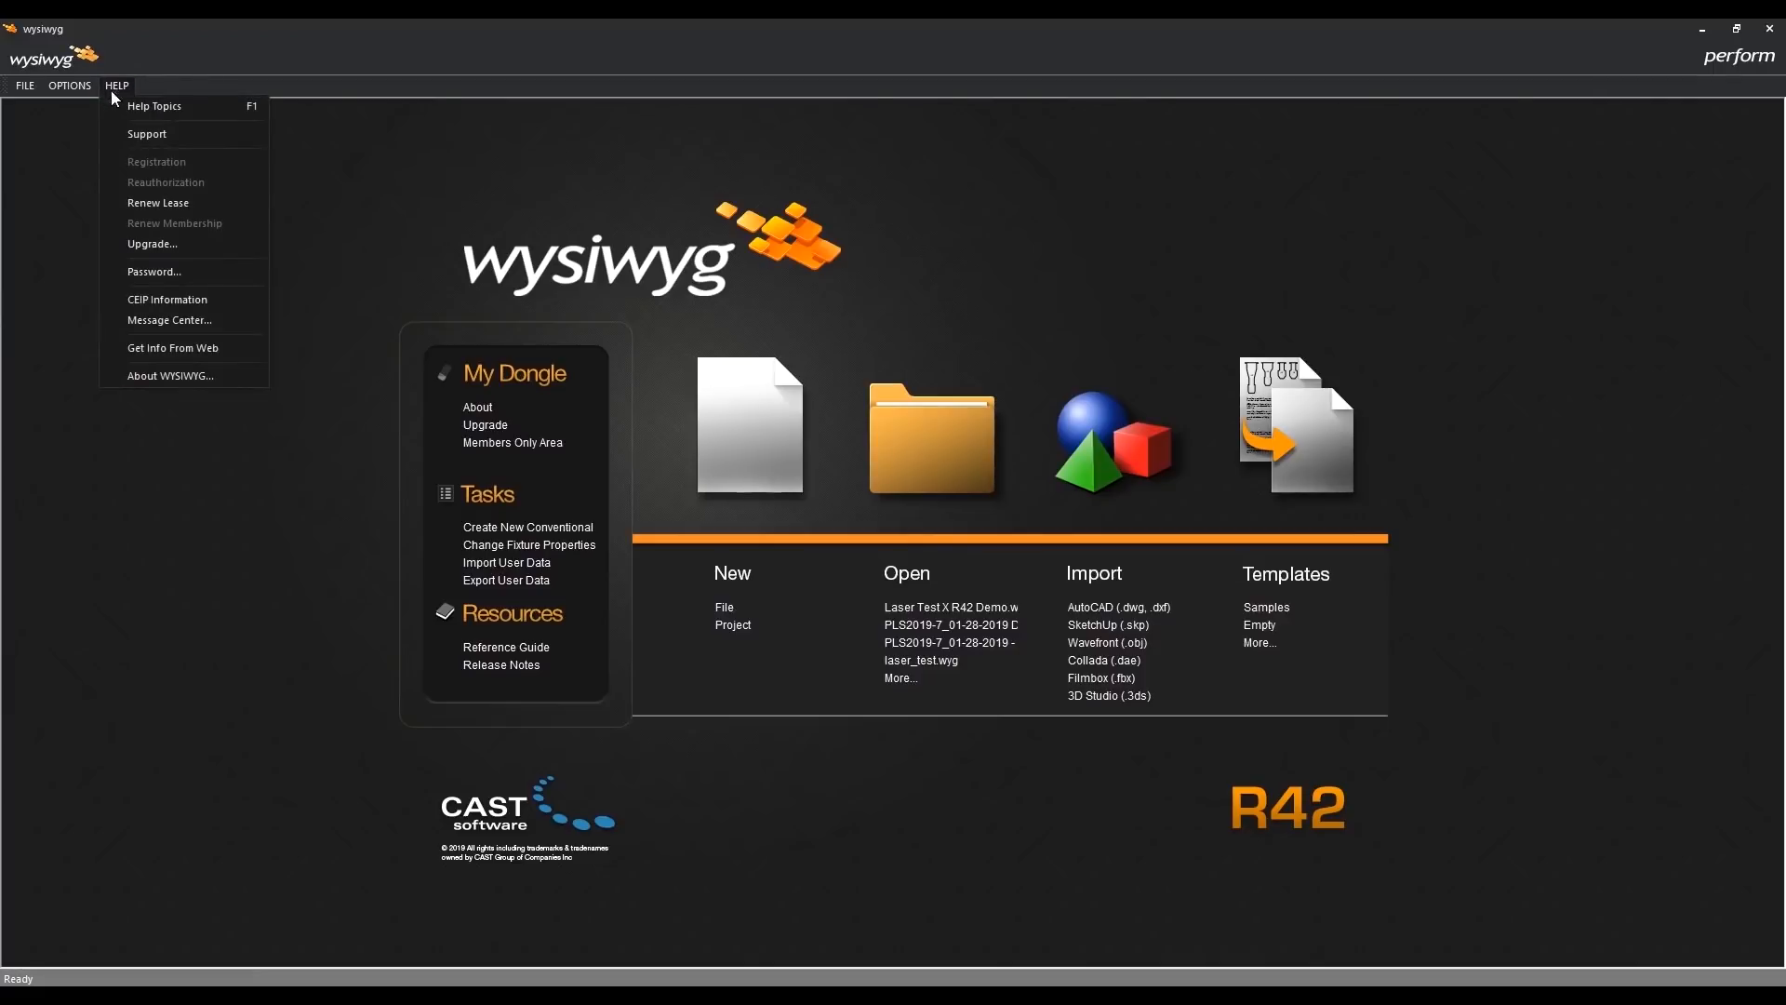
pyautogui.click(173, 133)
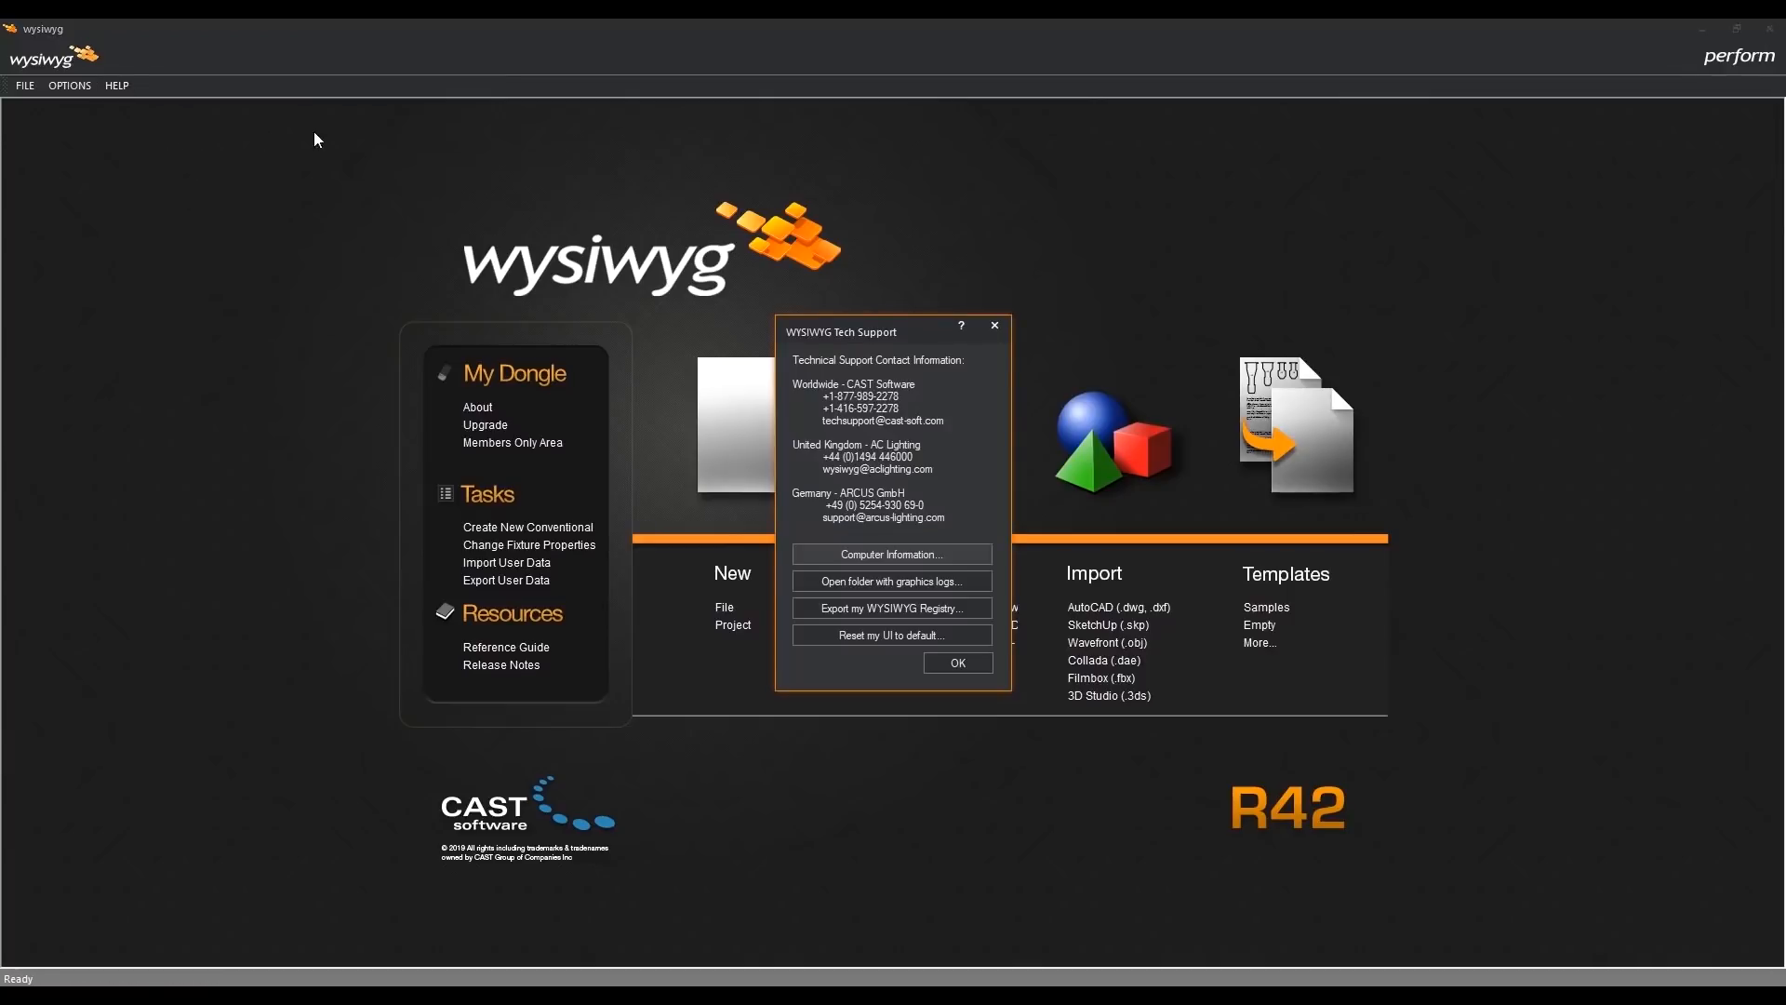
pyautogui.click(956, 554)
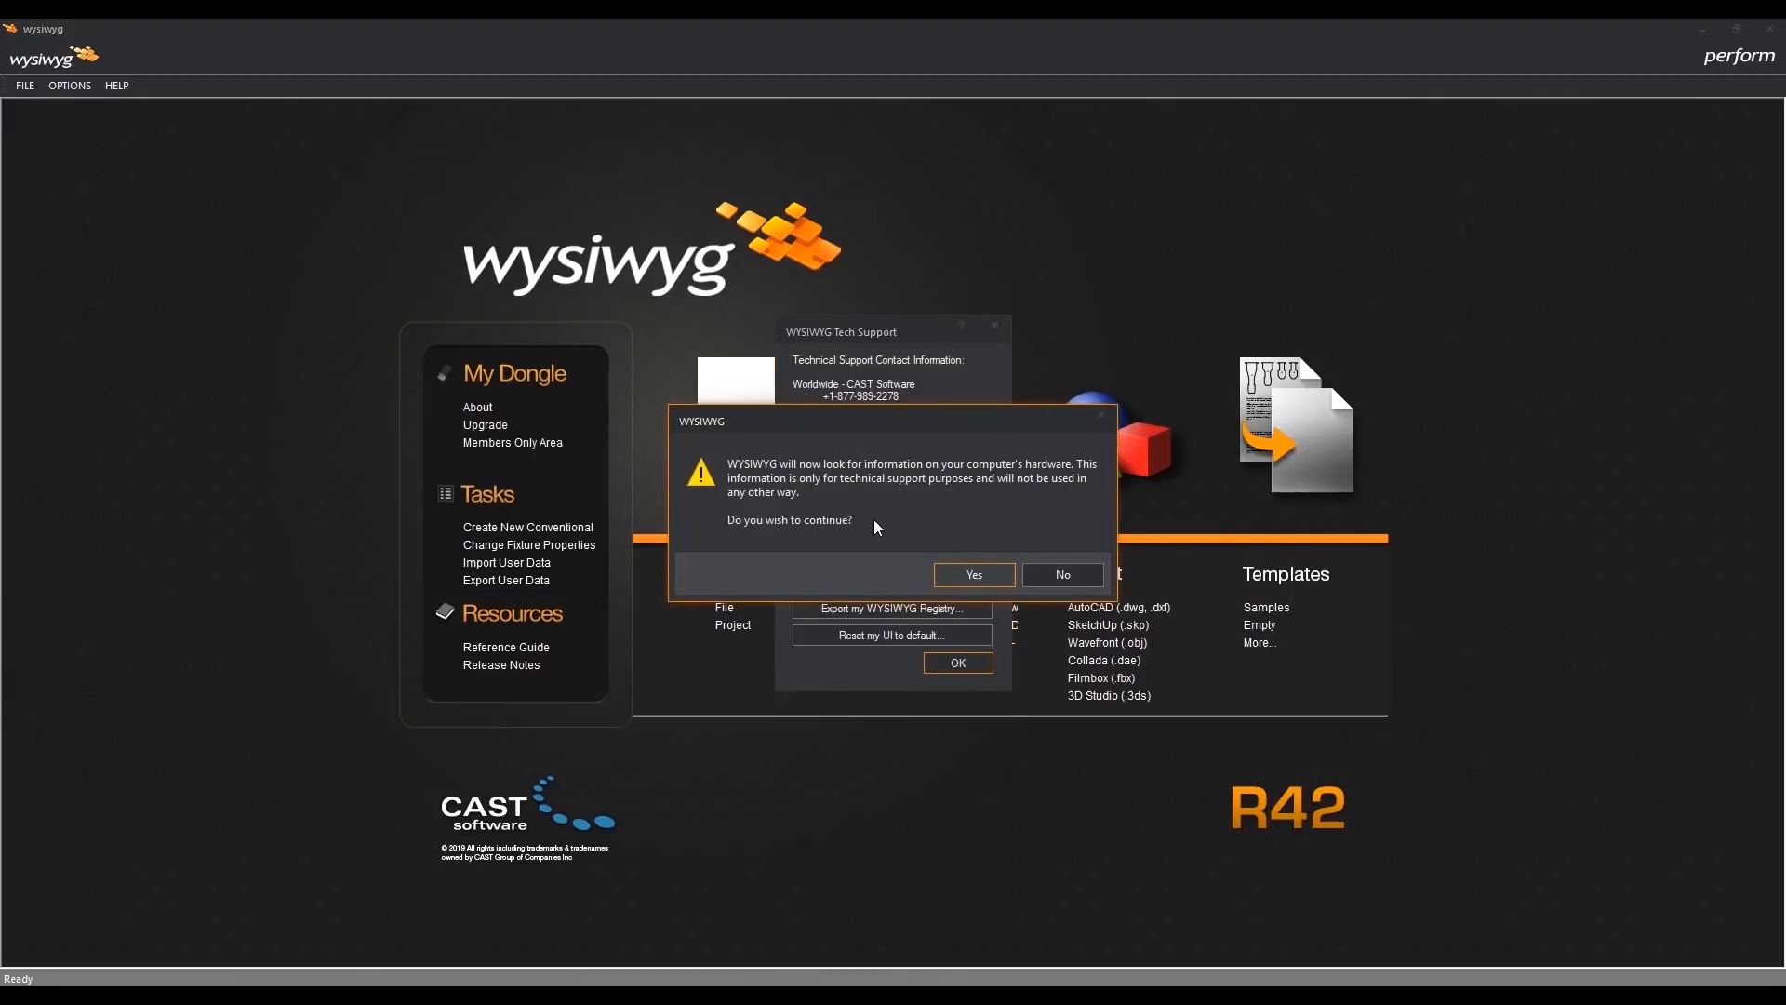
pyautogui.click(993, 580)
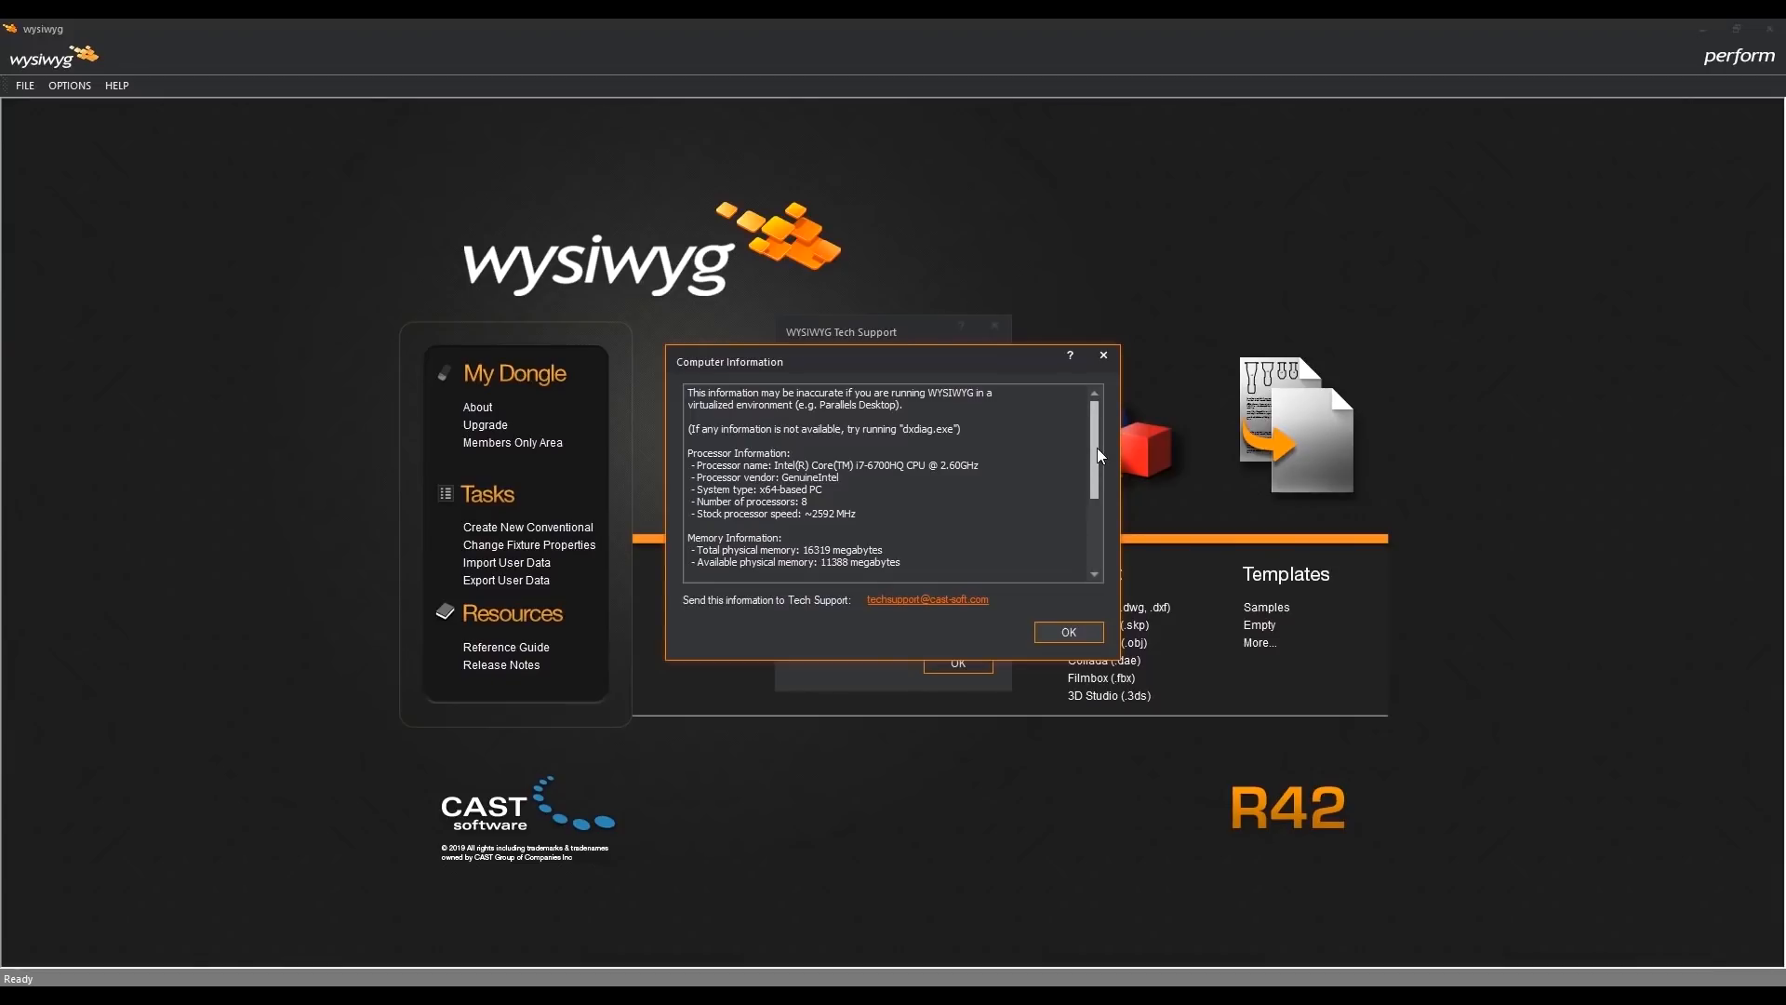
pyautogui.moveTo(1096, 448); pyautogui.dragTo(1097, 532)
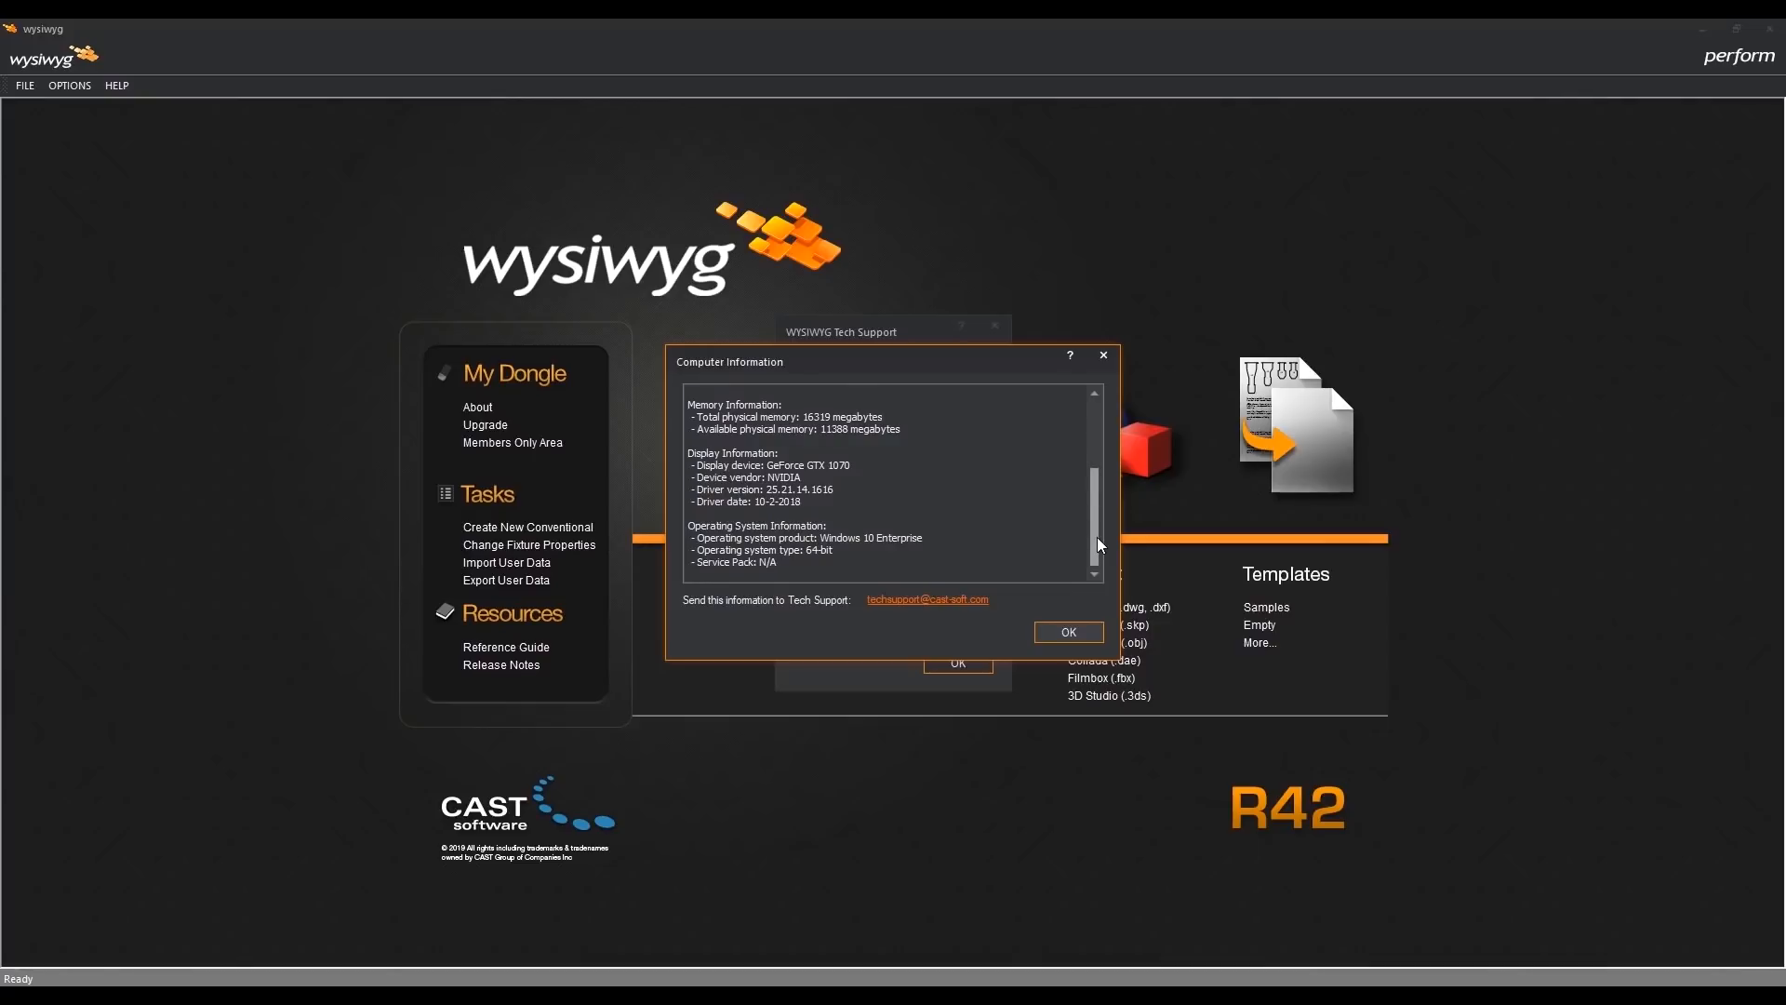
pyautogui.moveTo(1097, 538); pyautogui.dragTo(1108, 442)
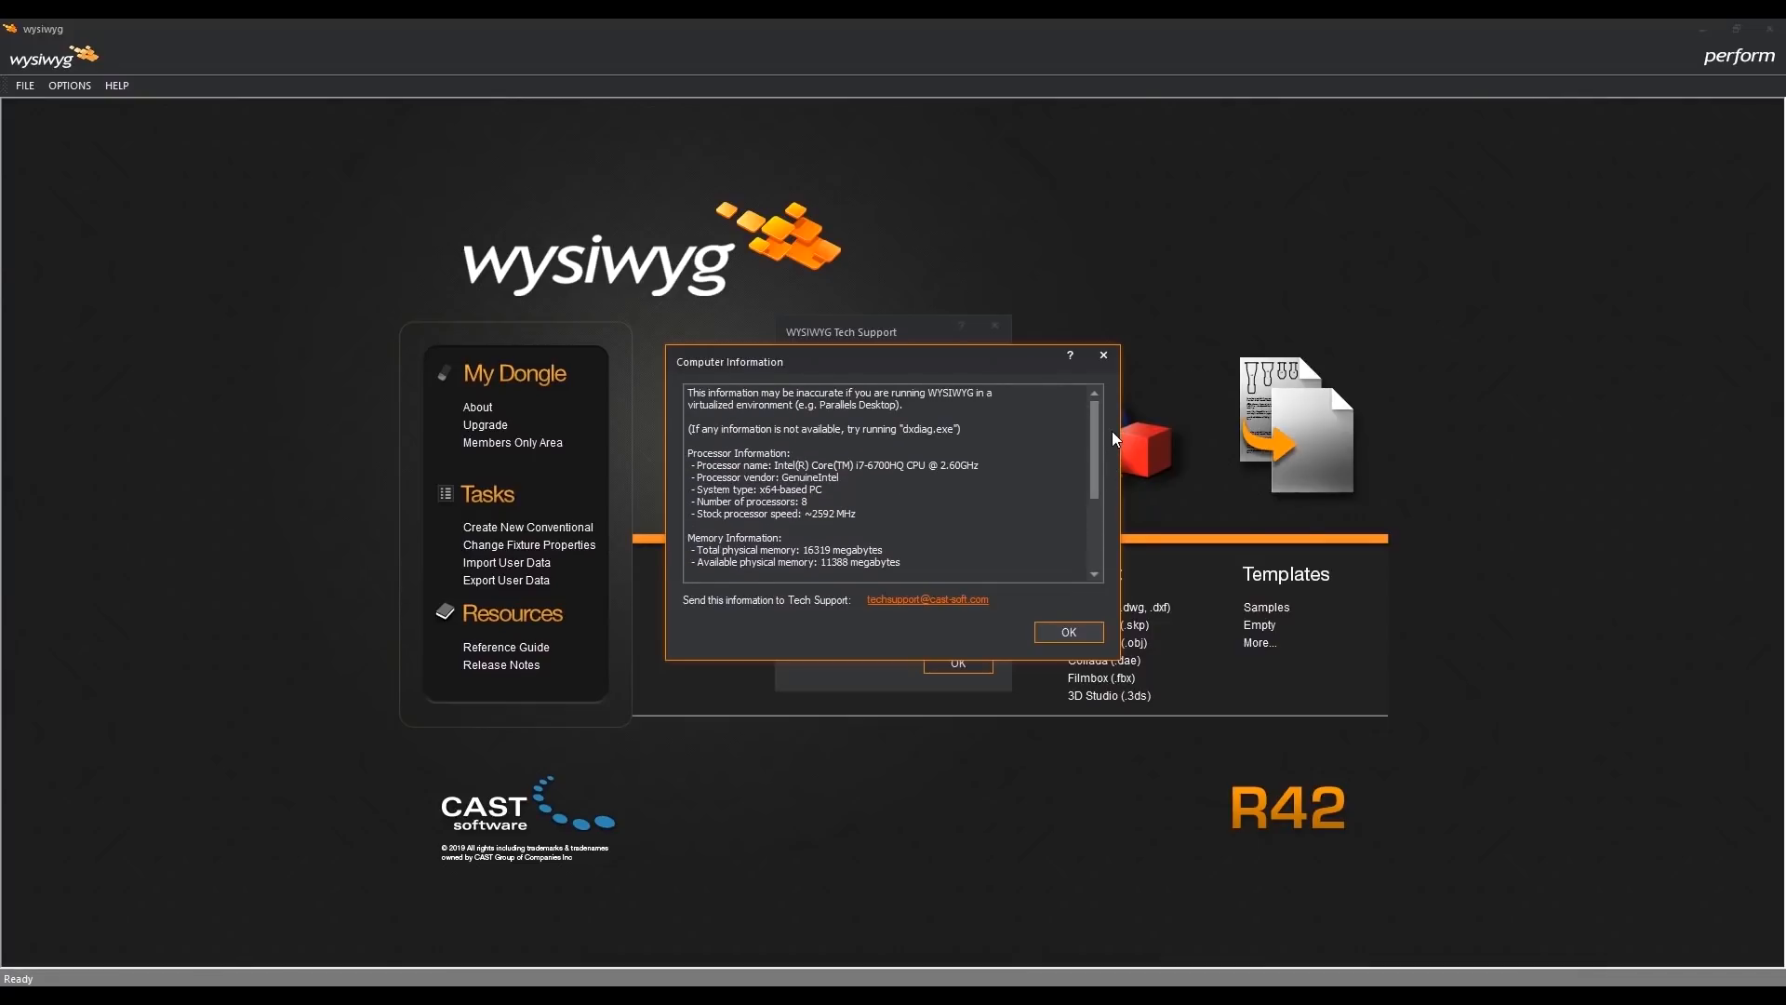
pyautogui.click(1091, 631)
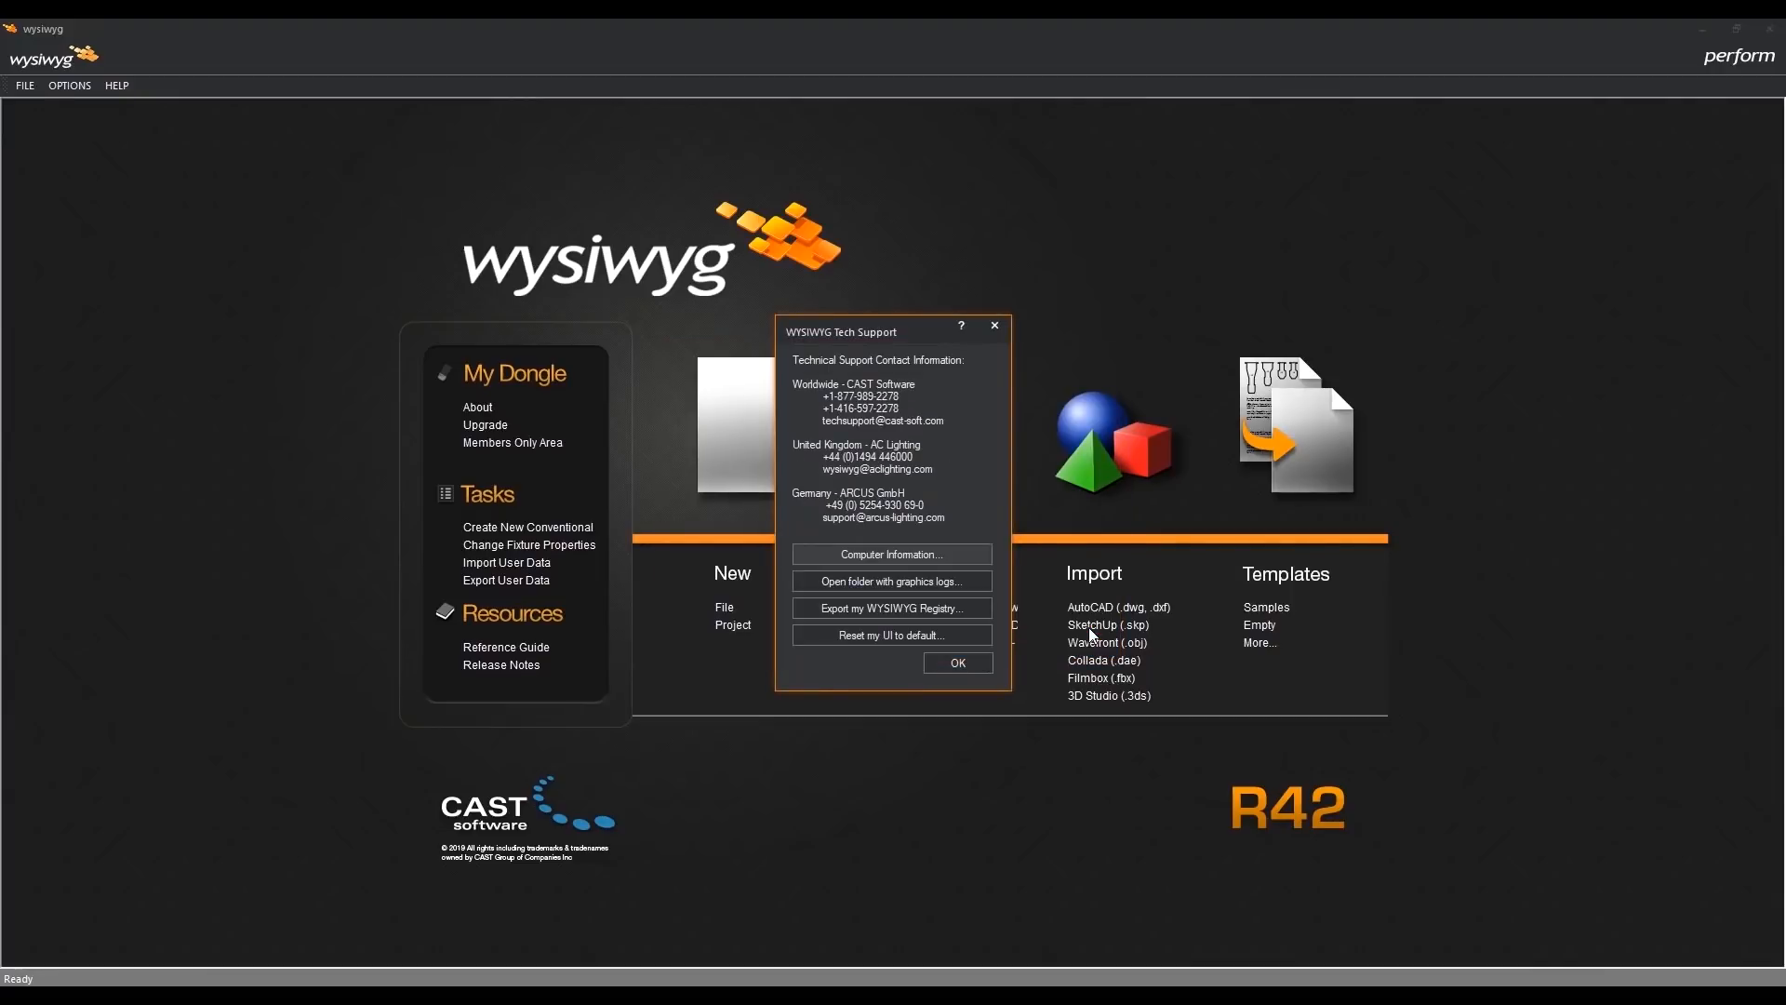
# - View the graphics logs folder from Tech Support, and bring up the WYSIWYG registry export but decline it
pyautogui.click(979, 582)
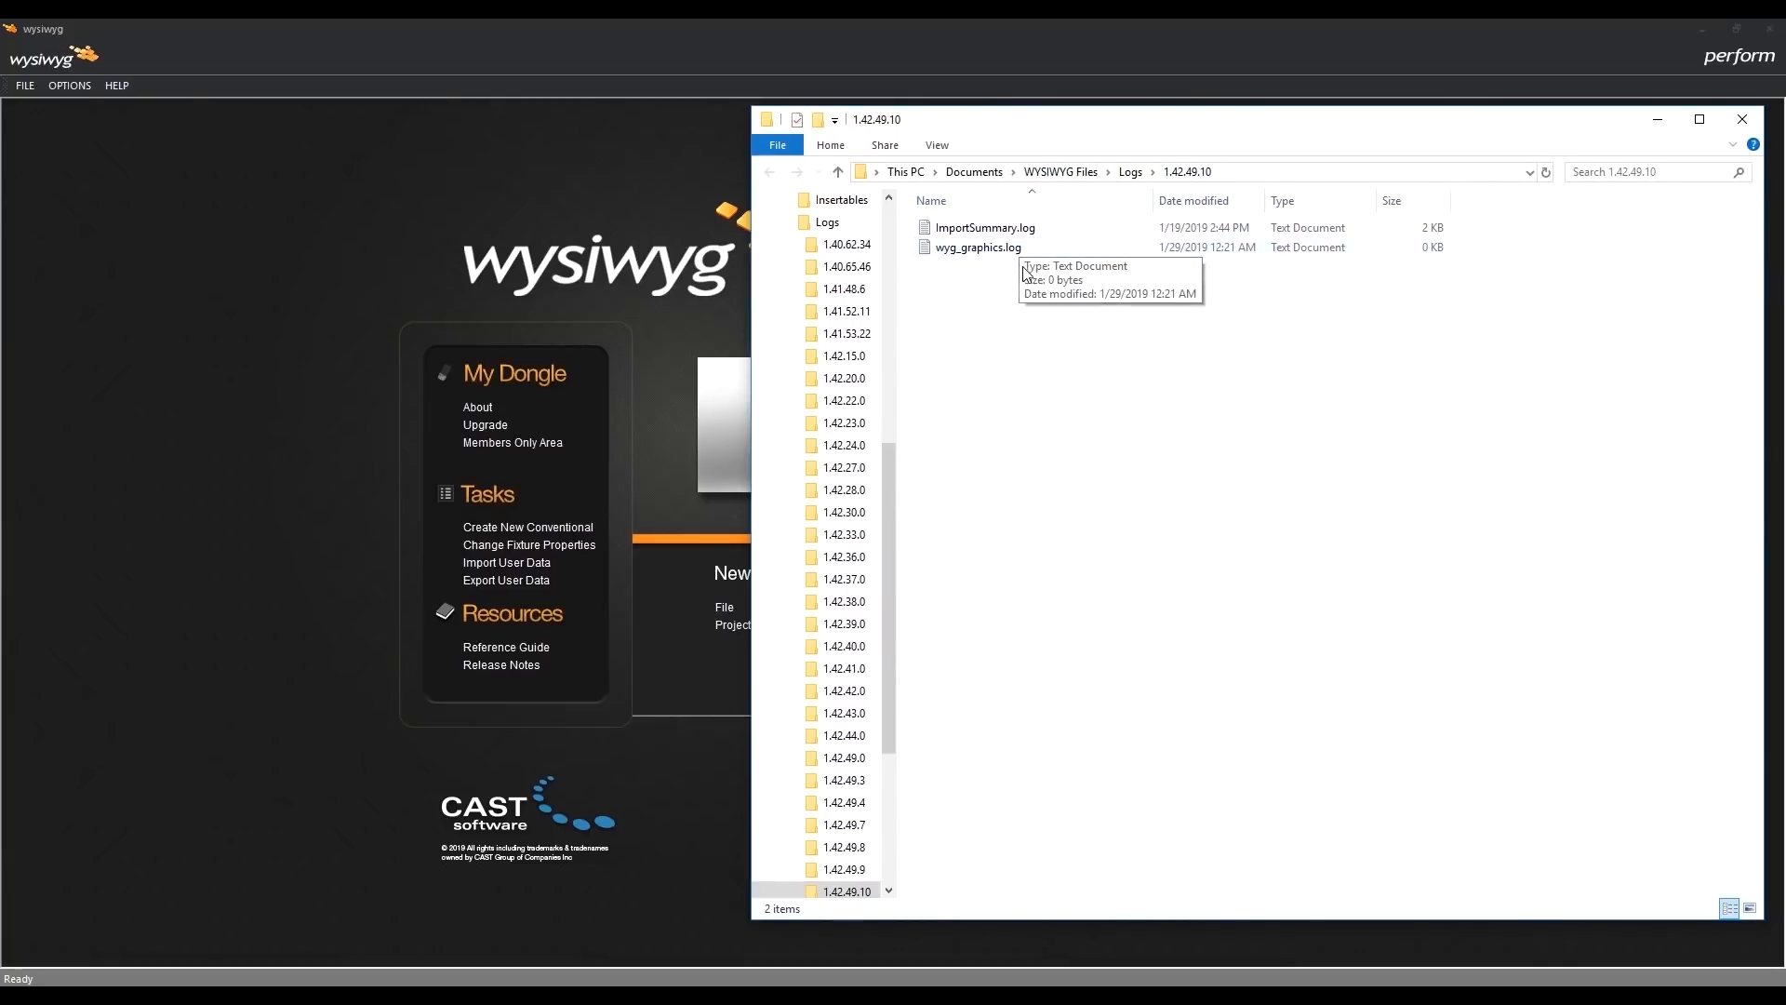
pyautogui.click(1742, 119)
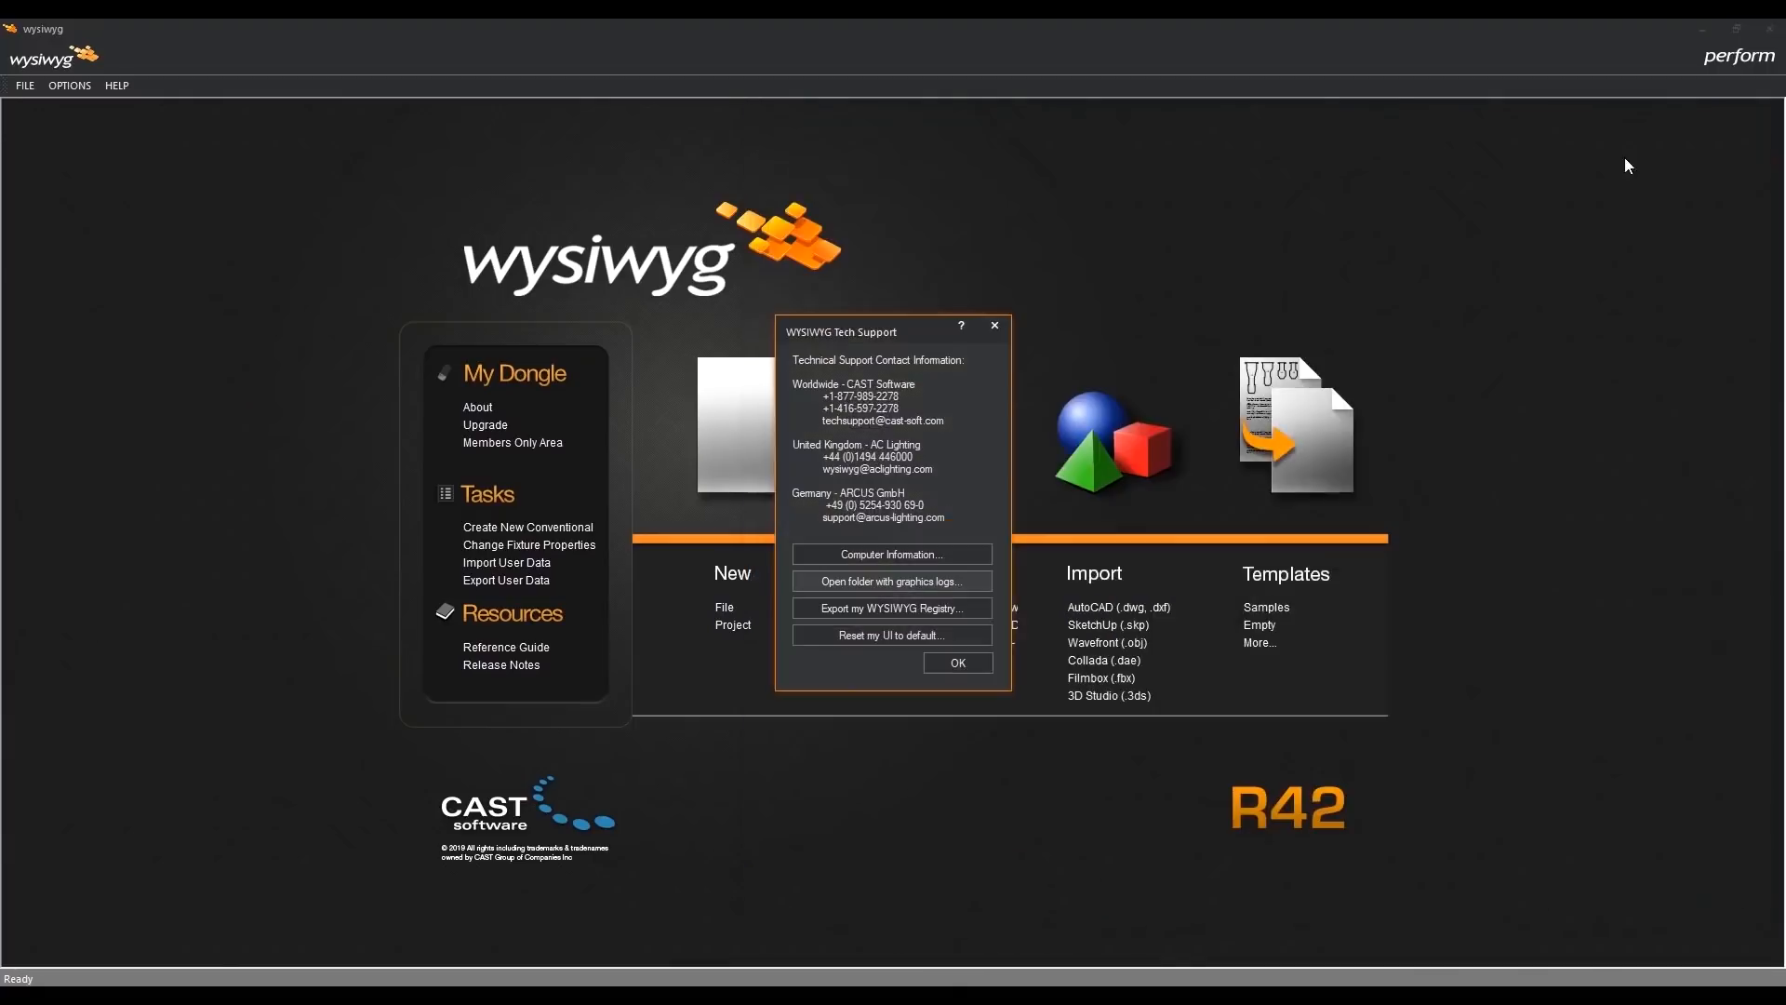
pyautogui.click(973, 606)
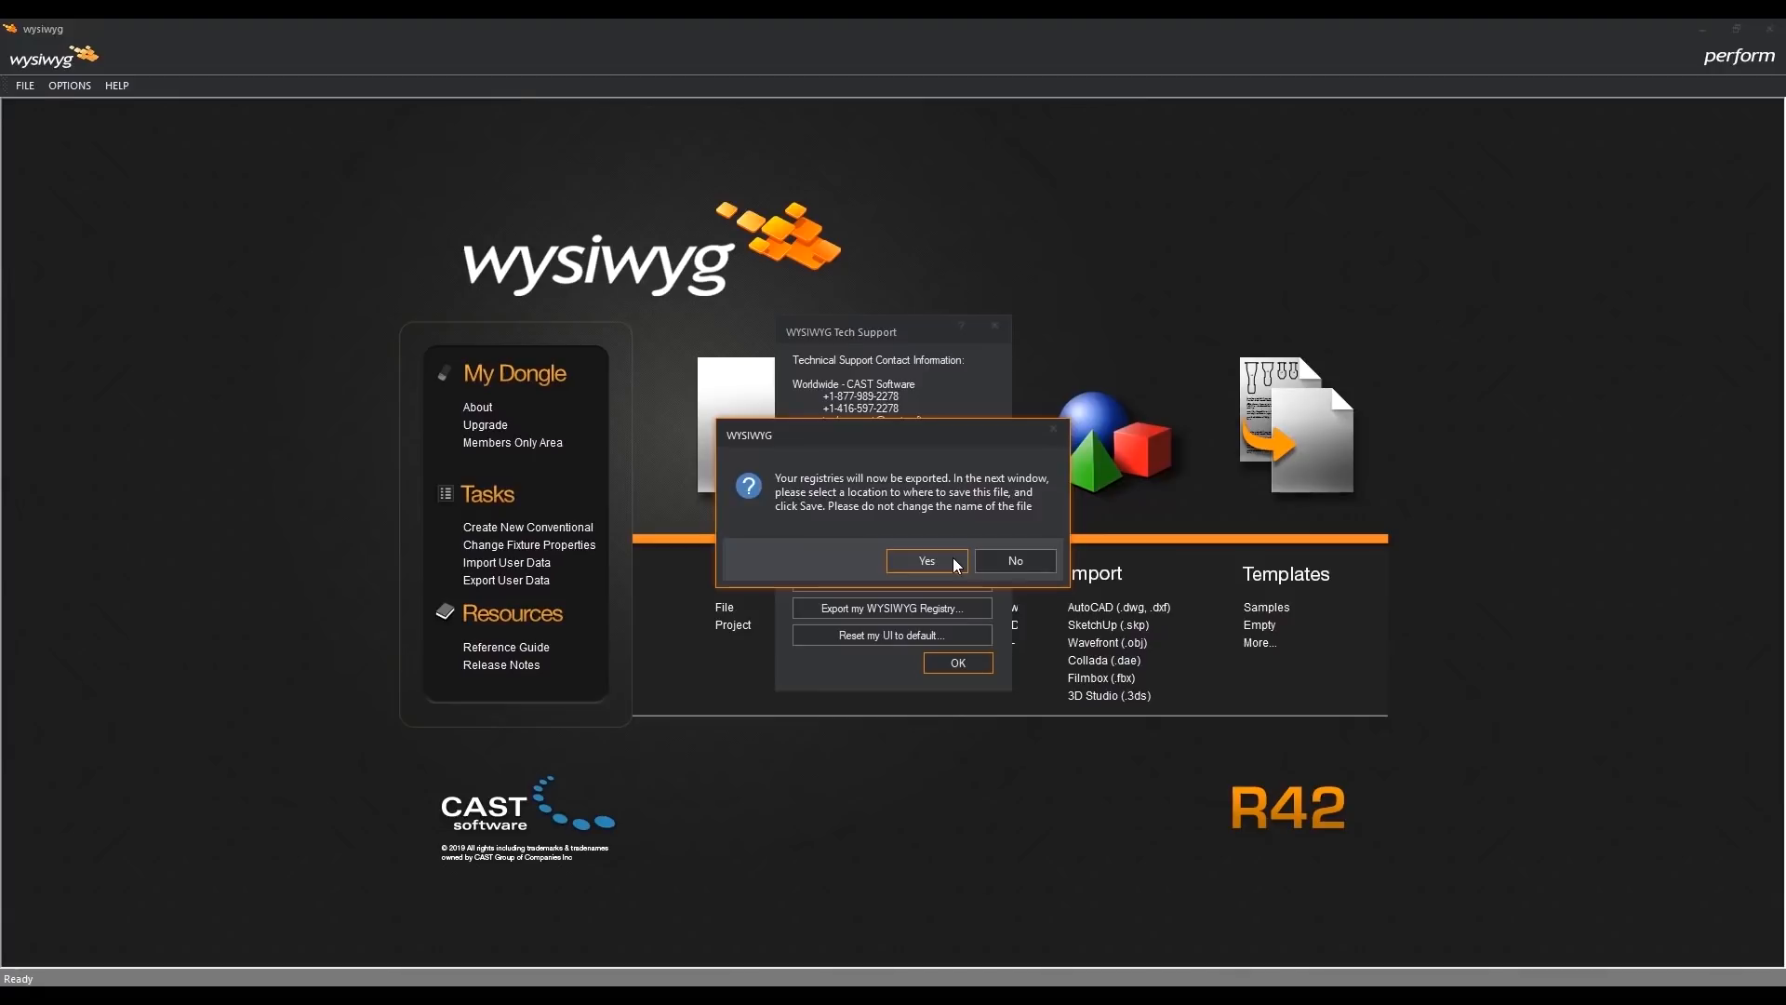
pyautogui.click(1049, 561)
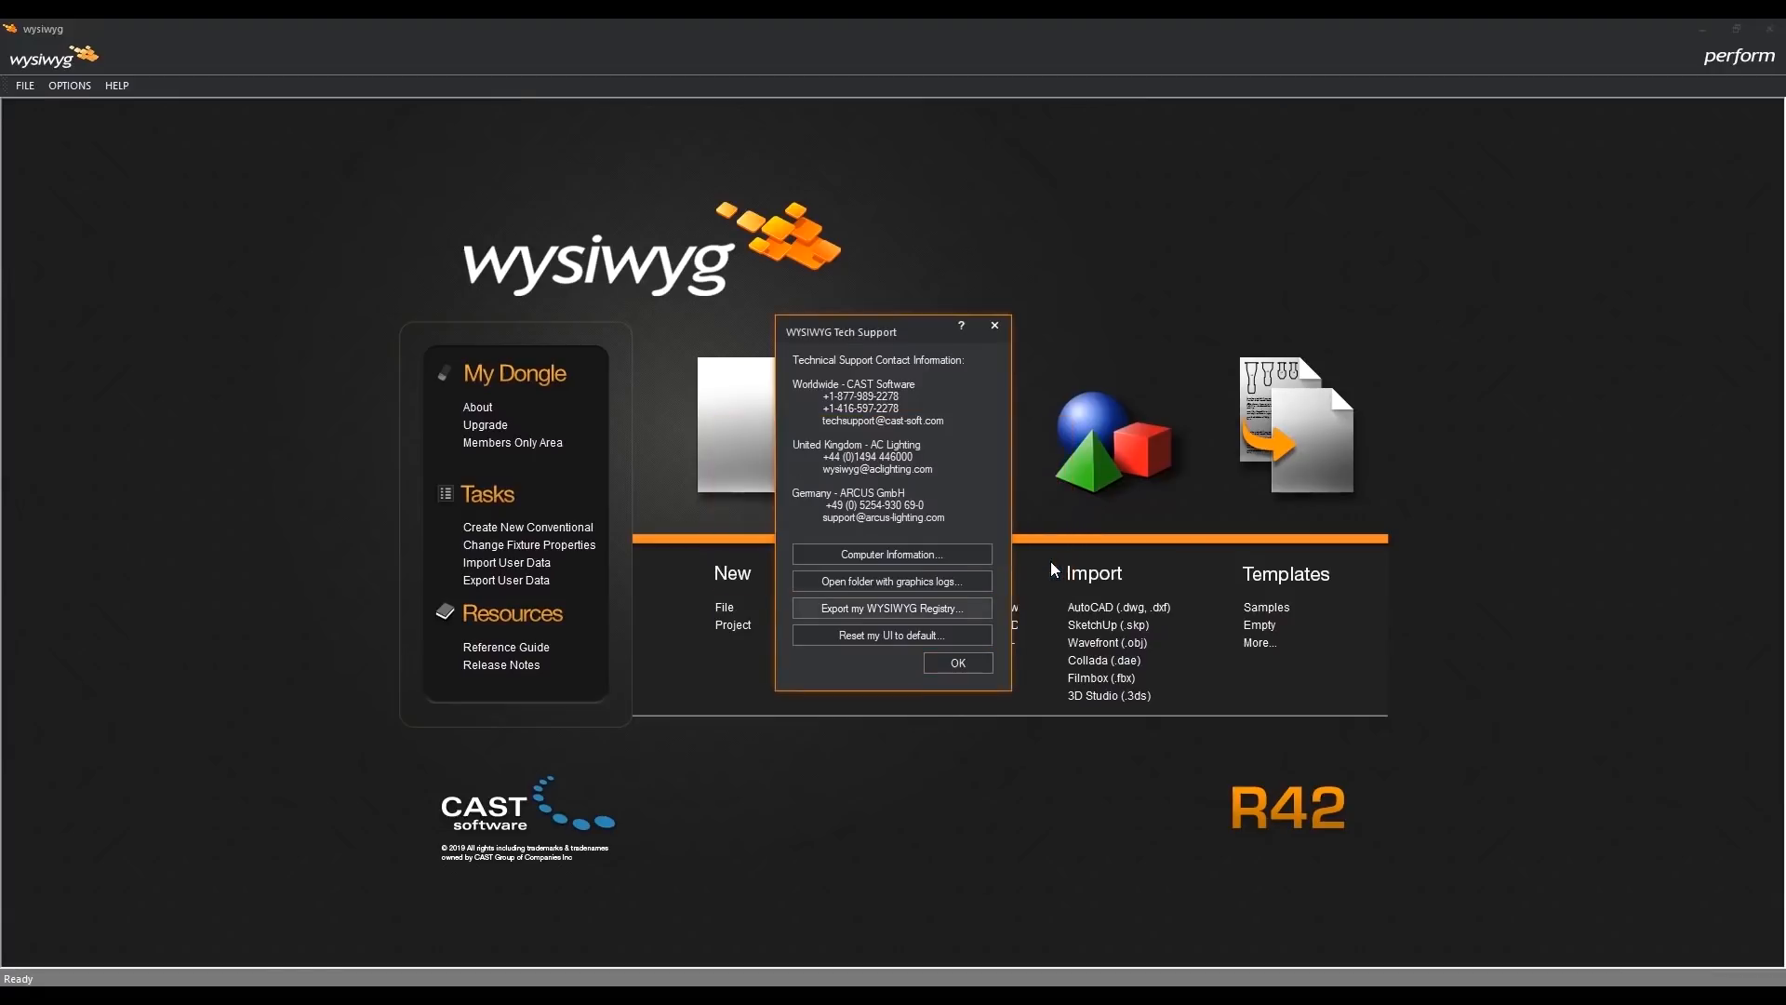
# - Reset the WYSIWYG user interface to its default and let the program close
pyautogui.click(963, 633)
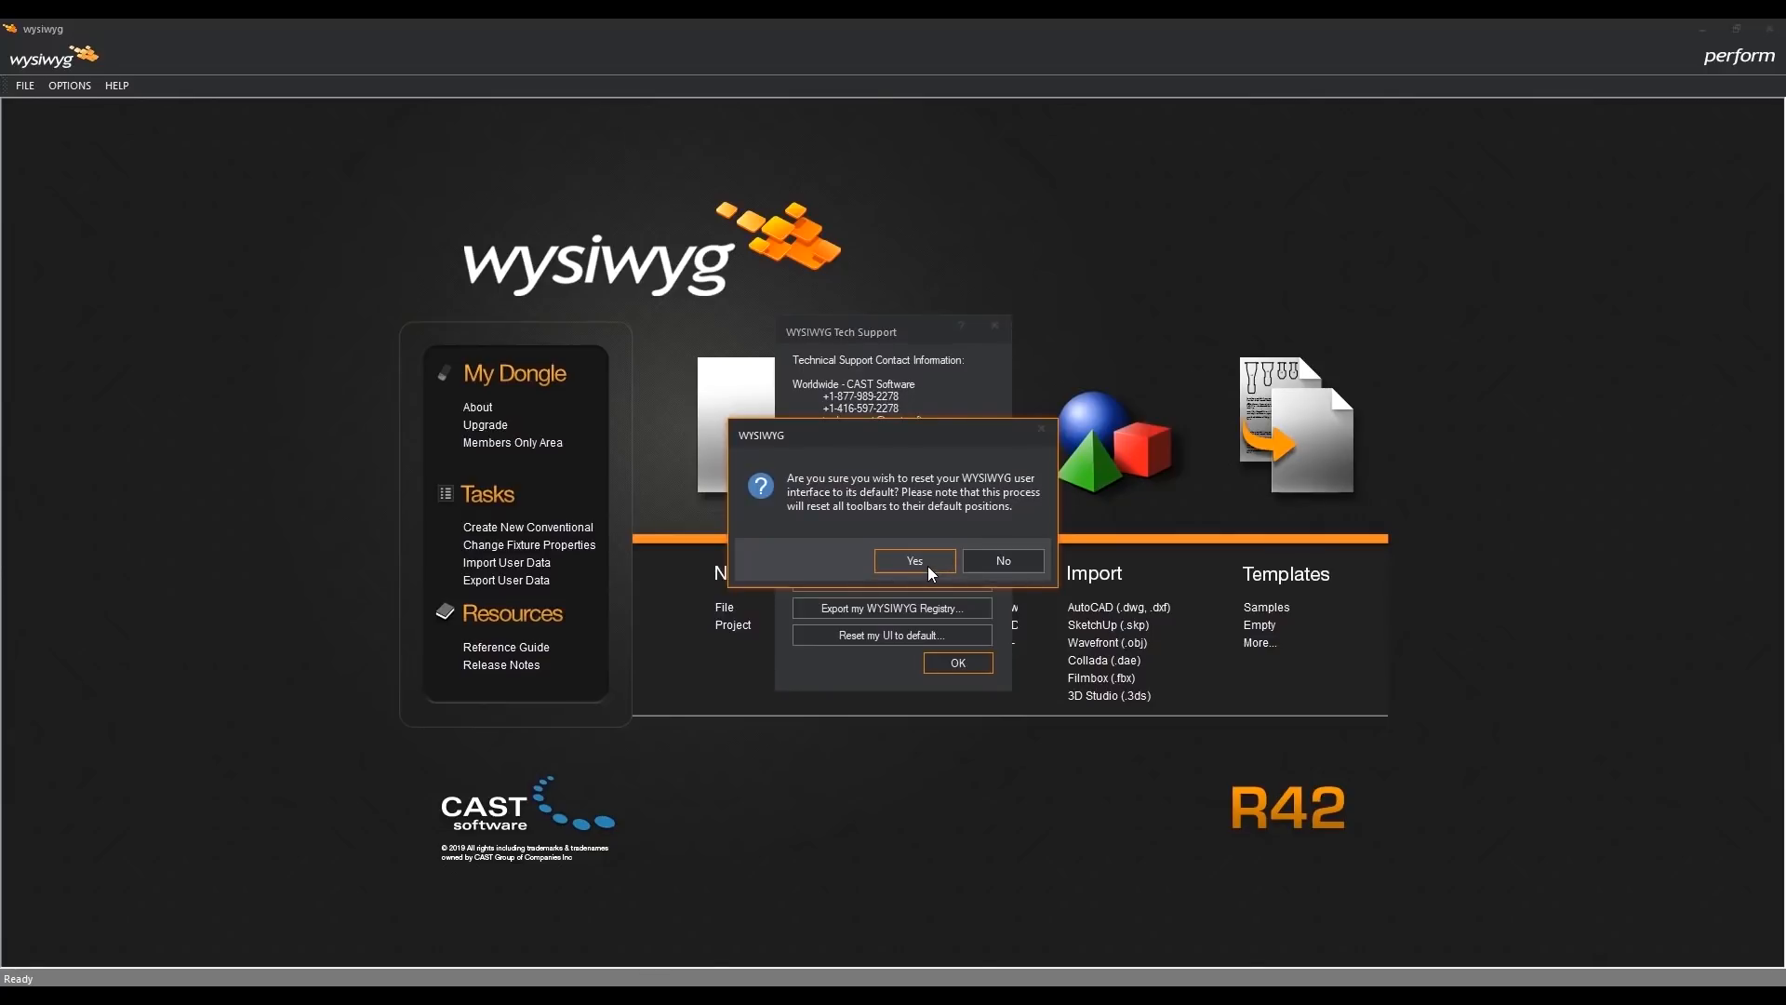
pyautogui.click(929, 563)
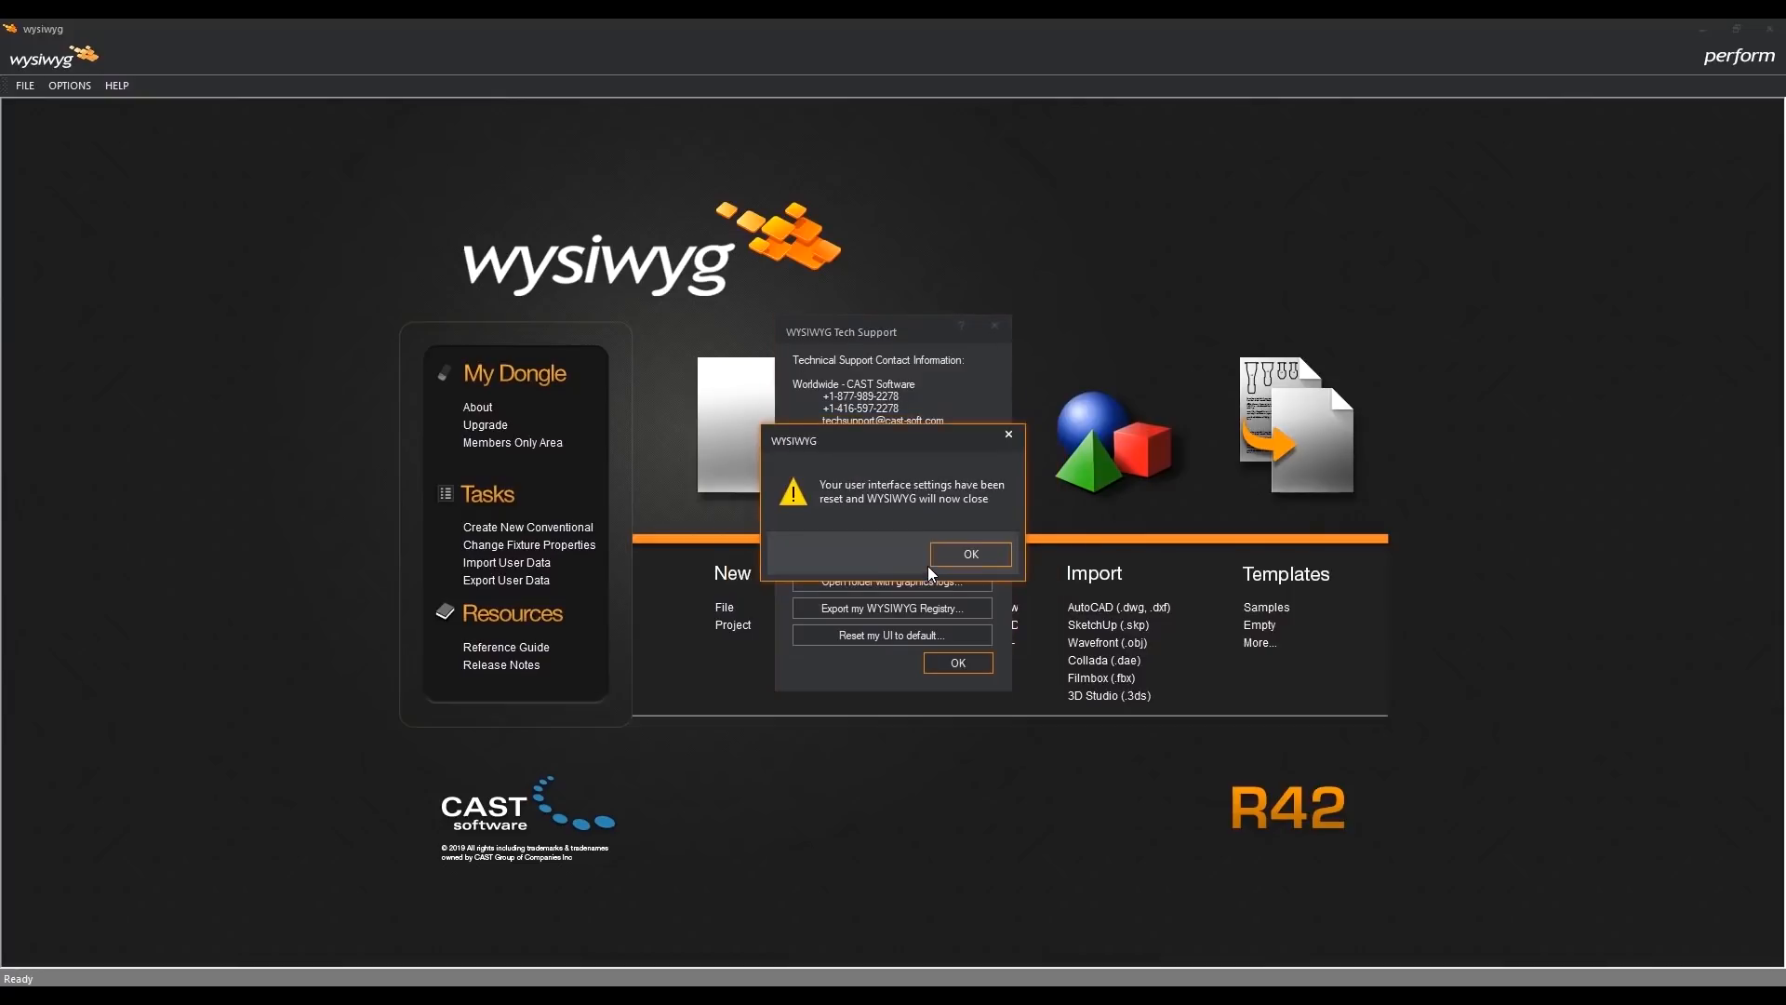
pyautogui.click(941, 555)
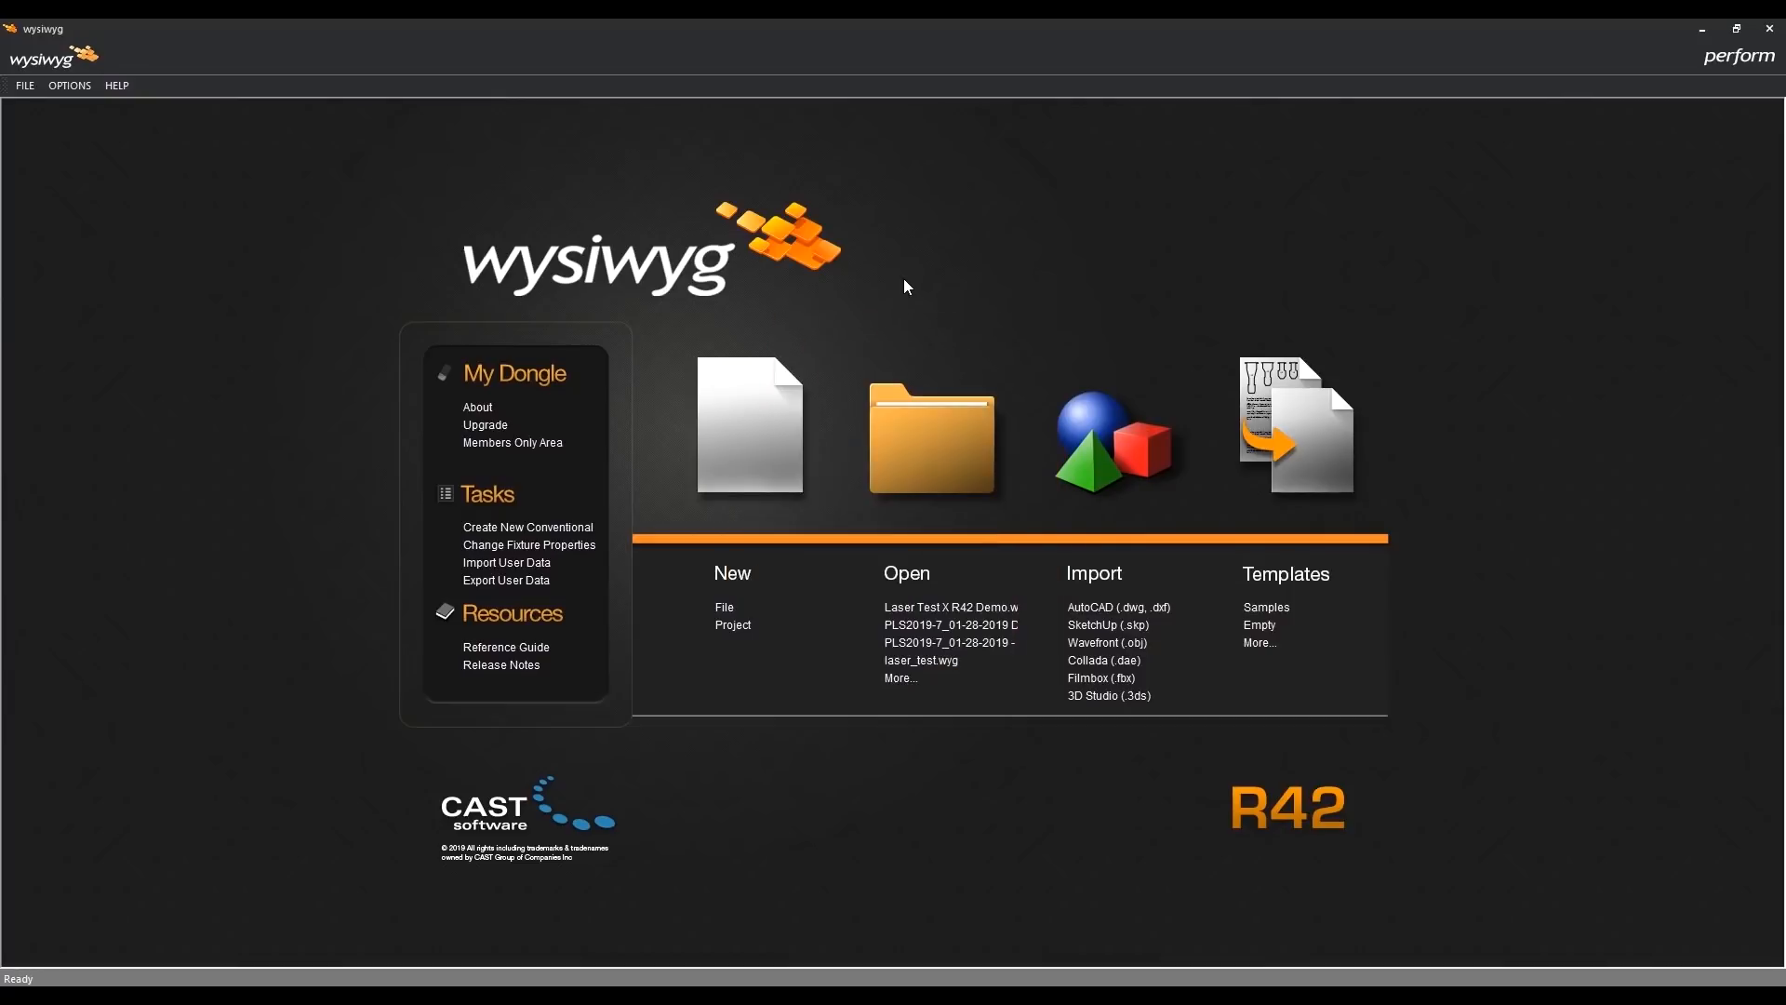
# - Create a new file and set the Shaded View Camera Control to Other 3D Applications in the application options
pyautogui.click(758, 410)
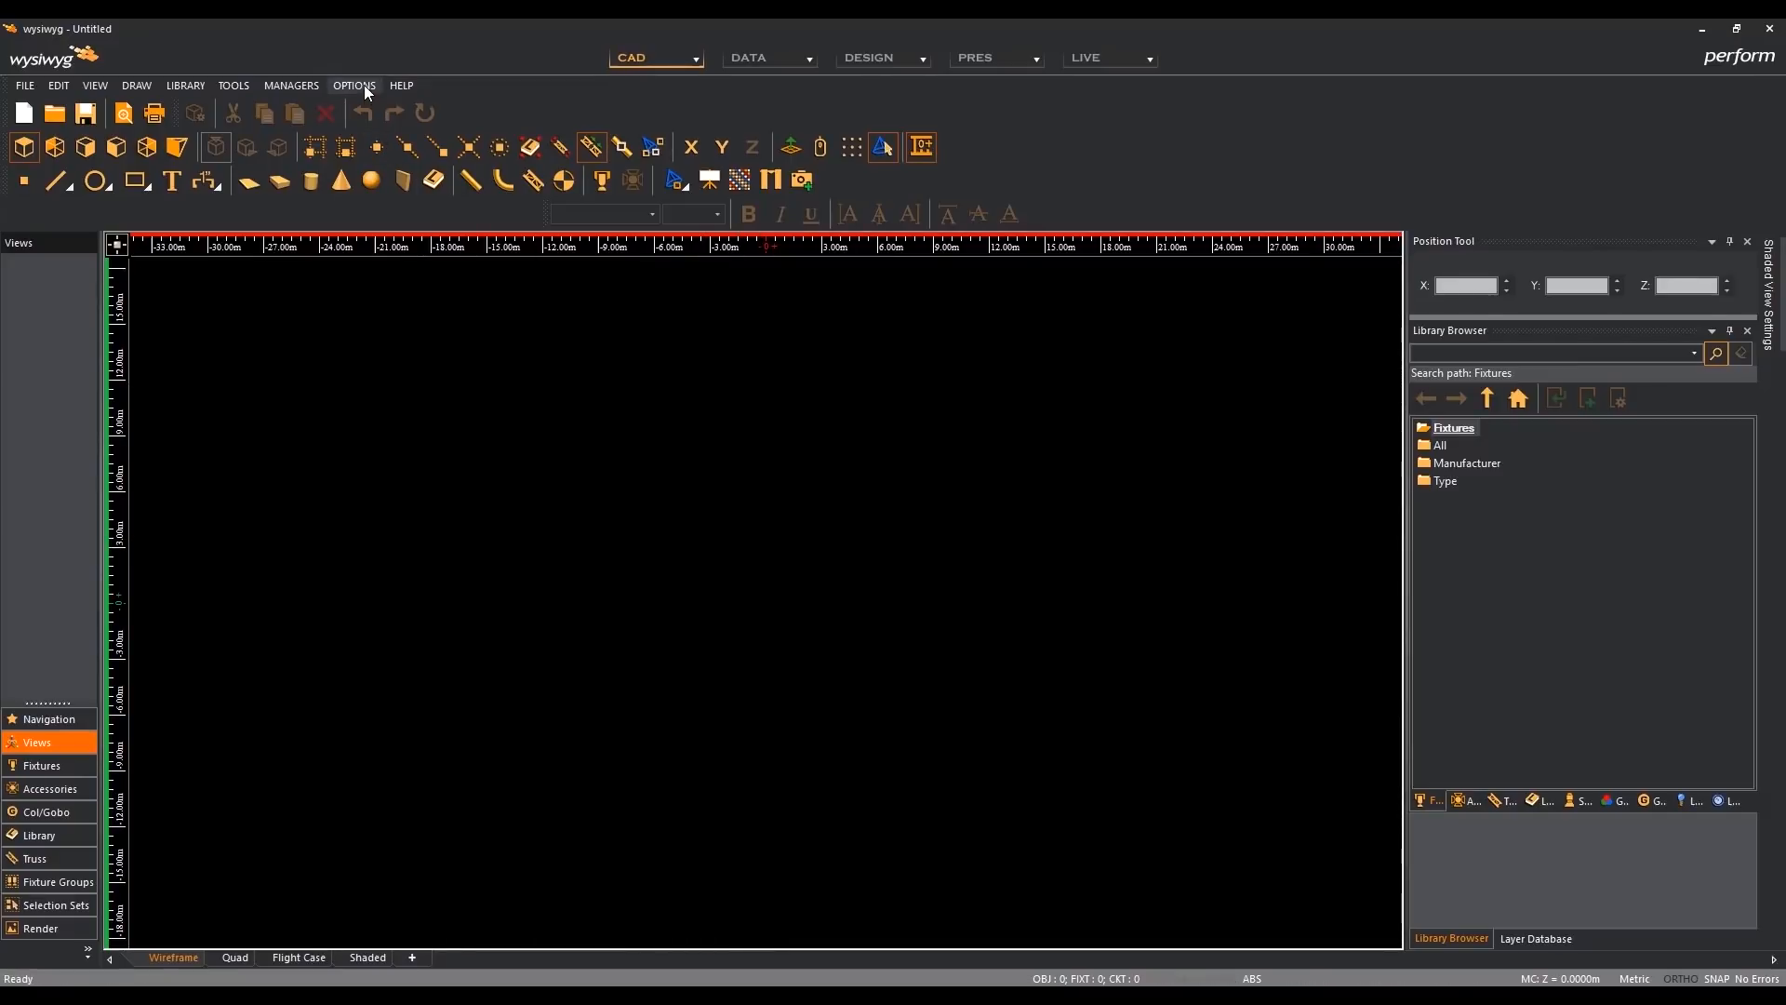
pyautogui.click(365, 86)
pyautogui.click(382, 103)
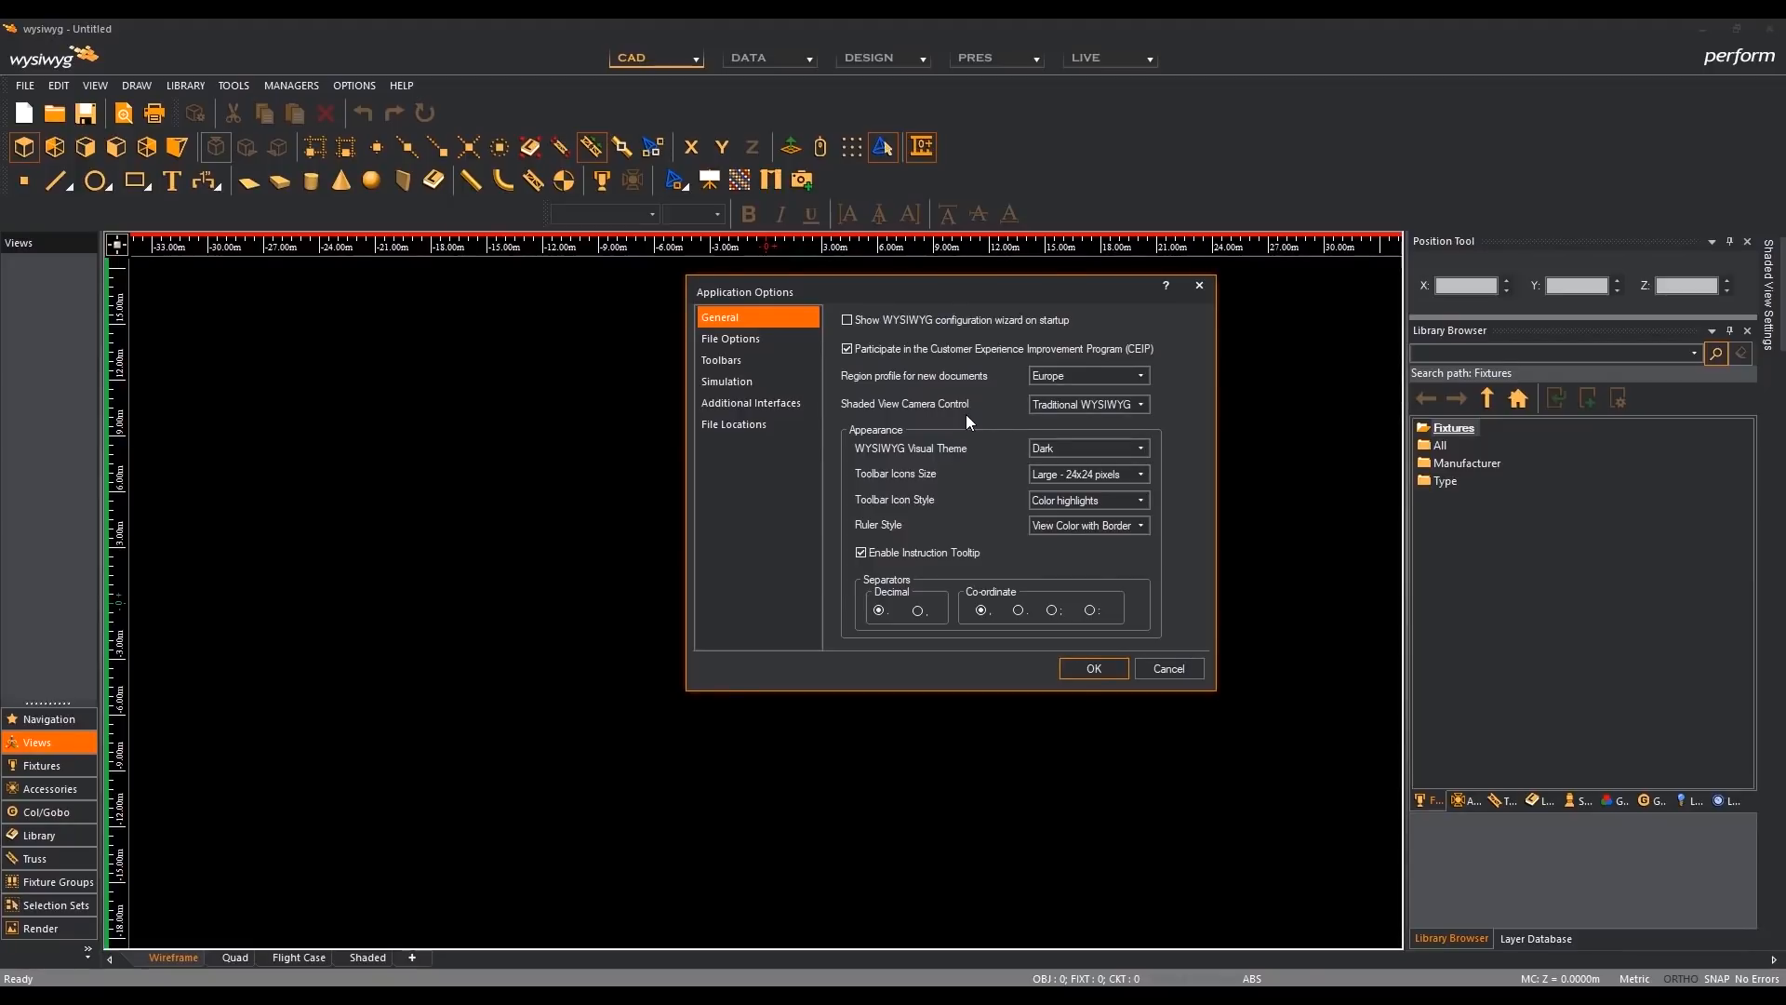
pyautogui.click(1142, 403)
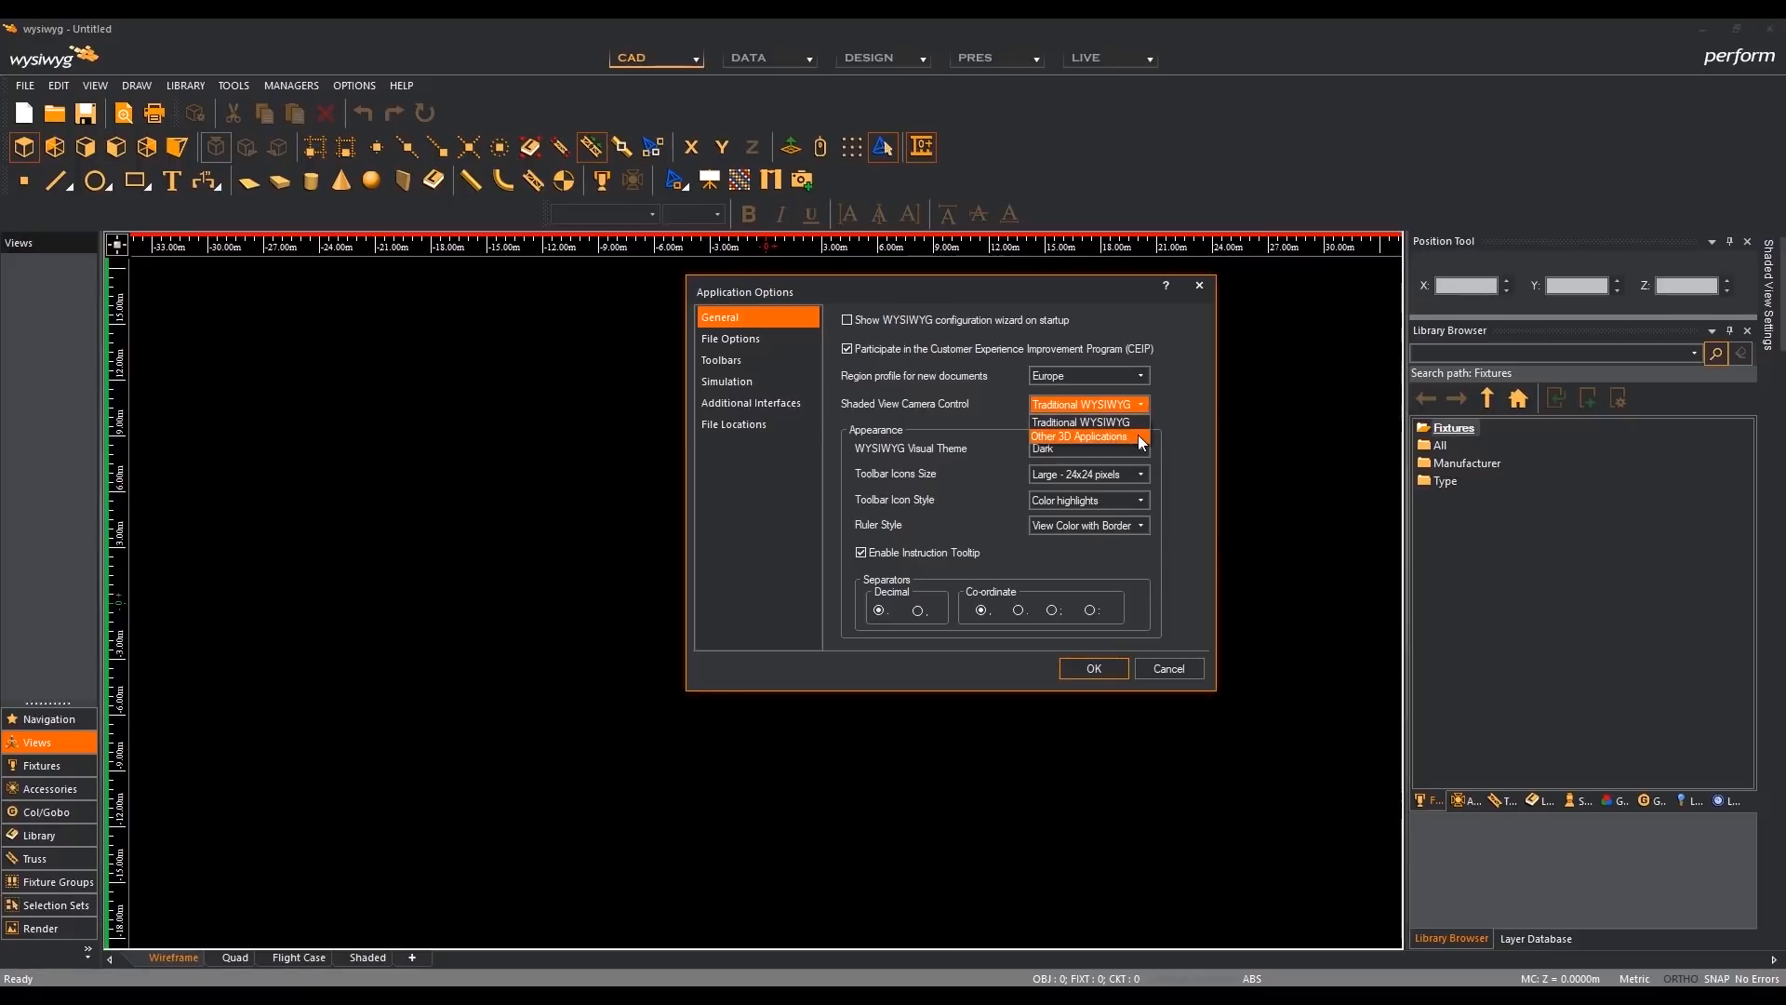
pyautogui.click(1141, 437)
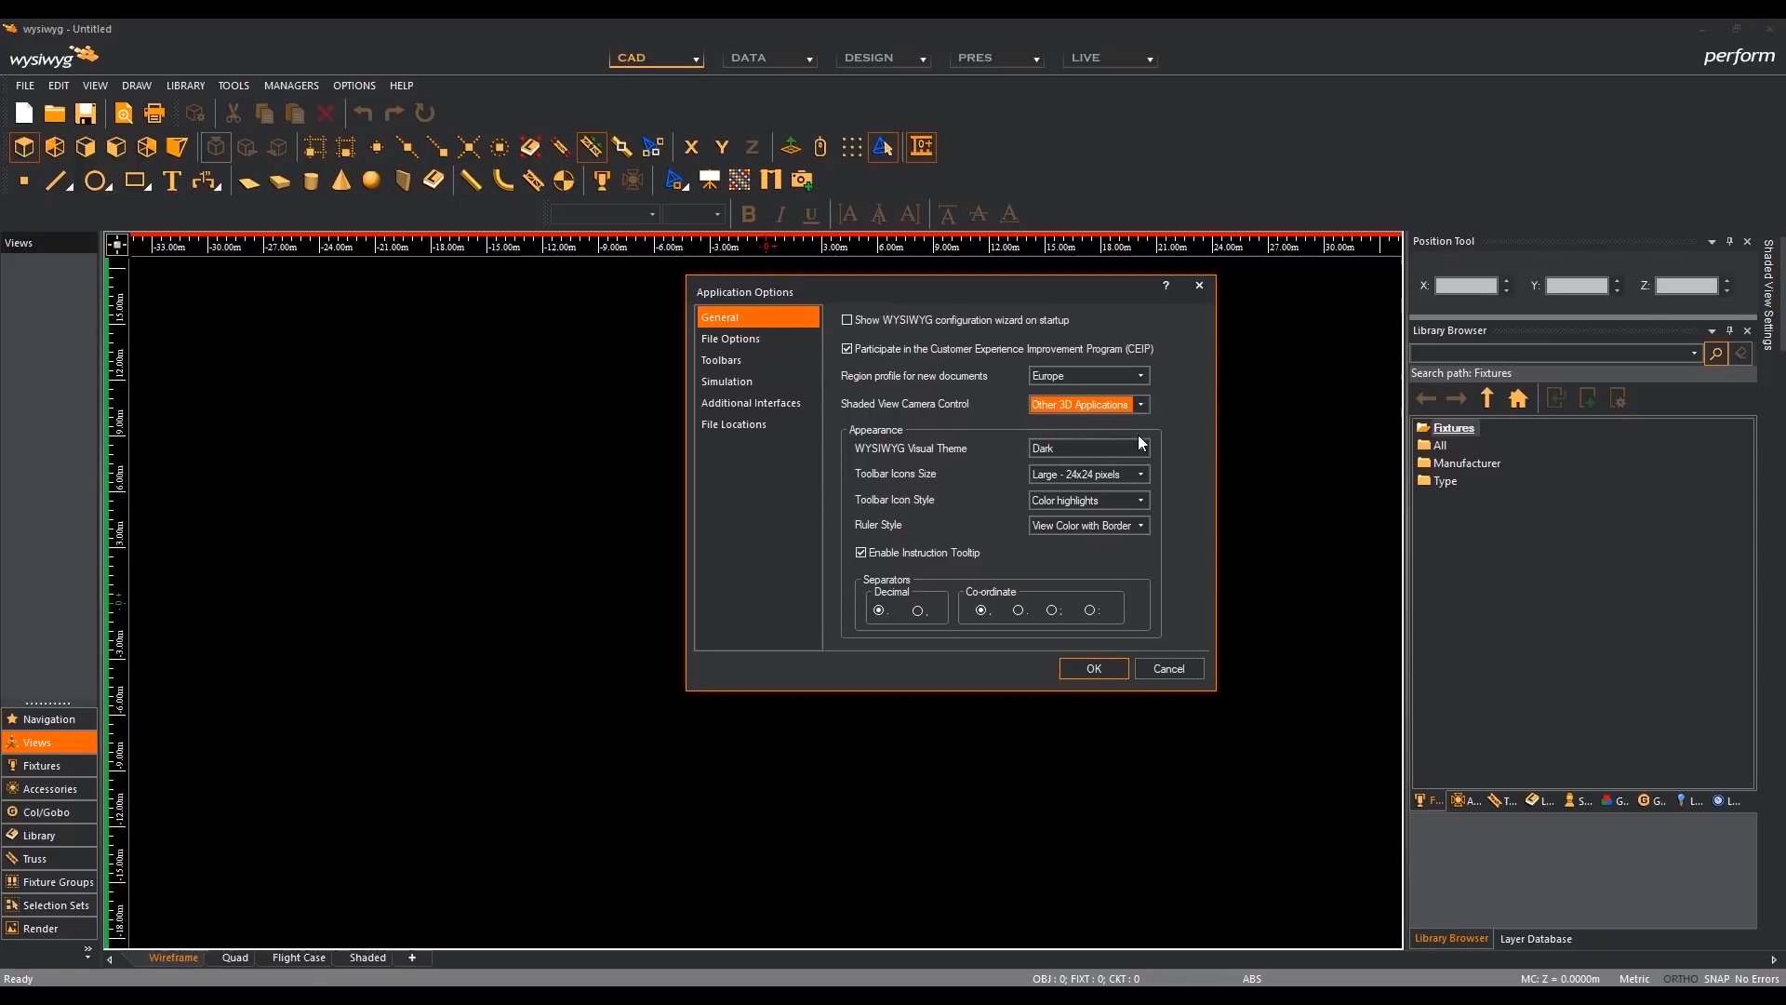
pyautogui.click(1107, 666)
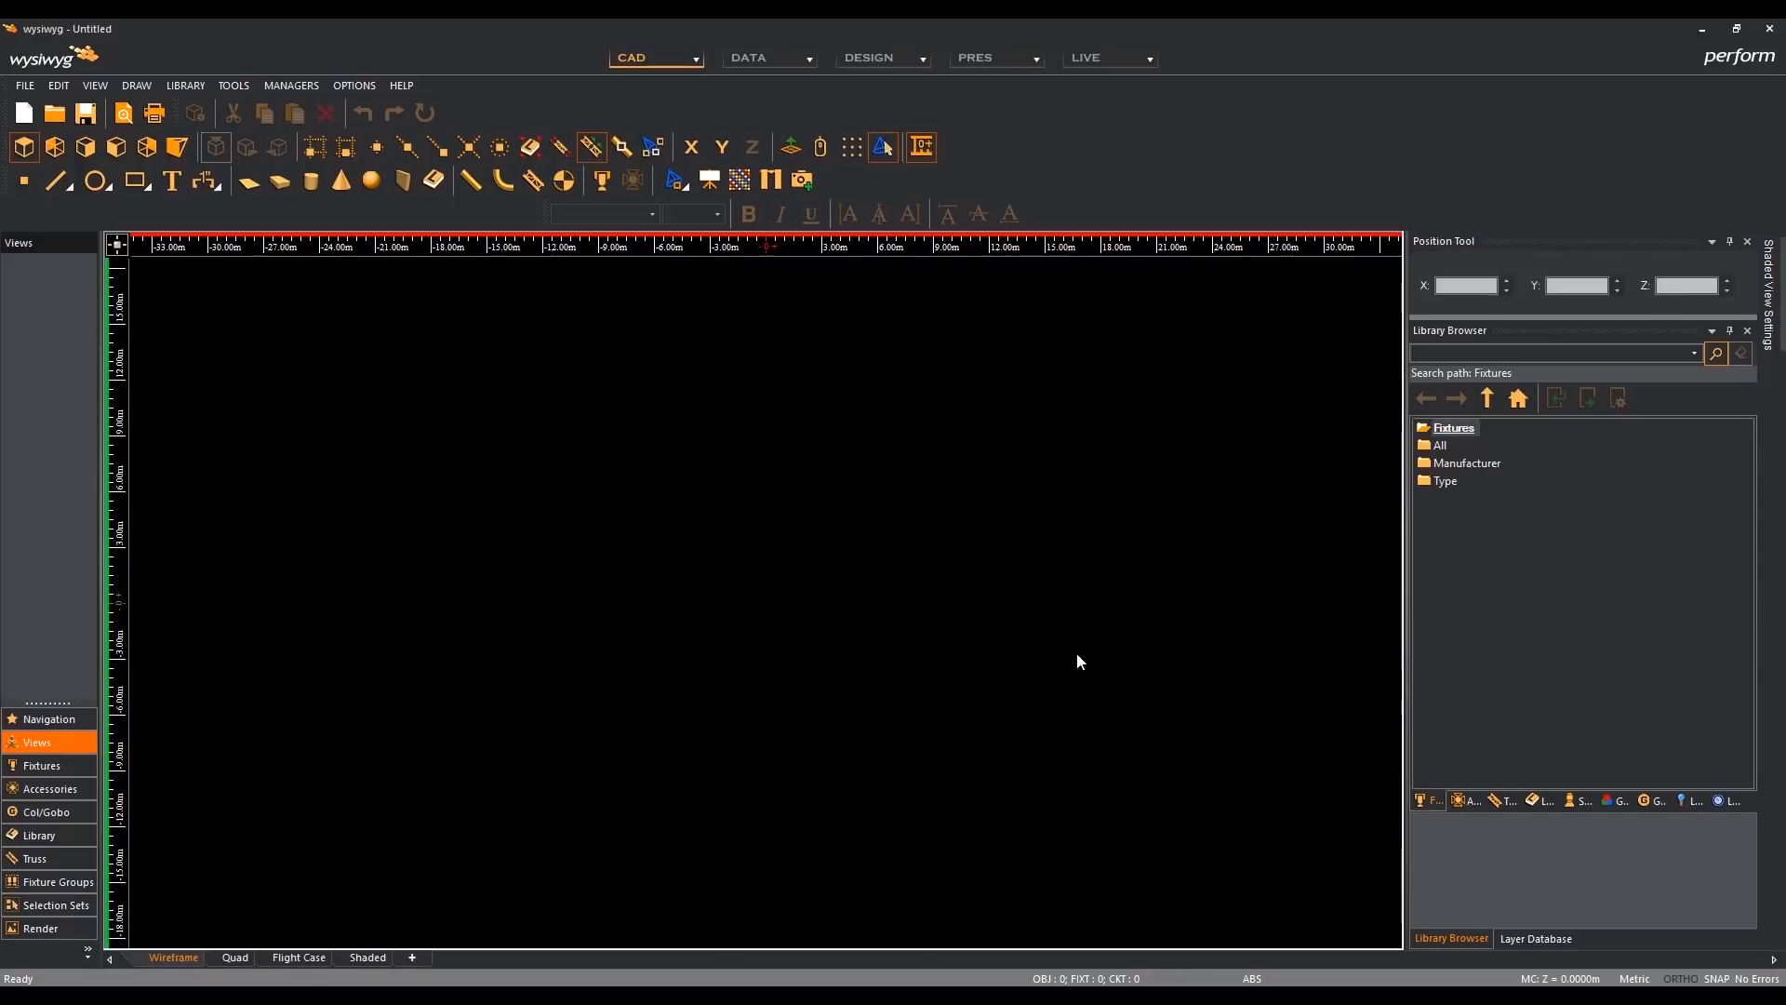
# - Open the recent file Laser Test X R42 Demo.wyg without saving the untitled document
pyautogui.click(30, 88)
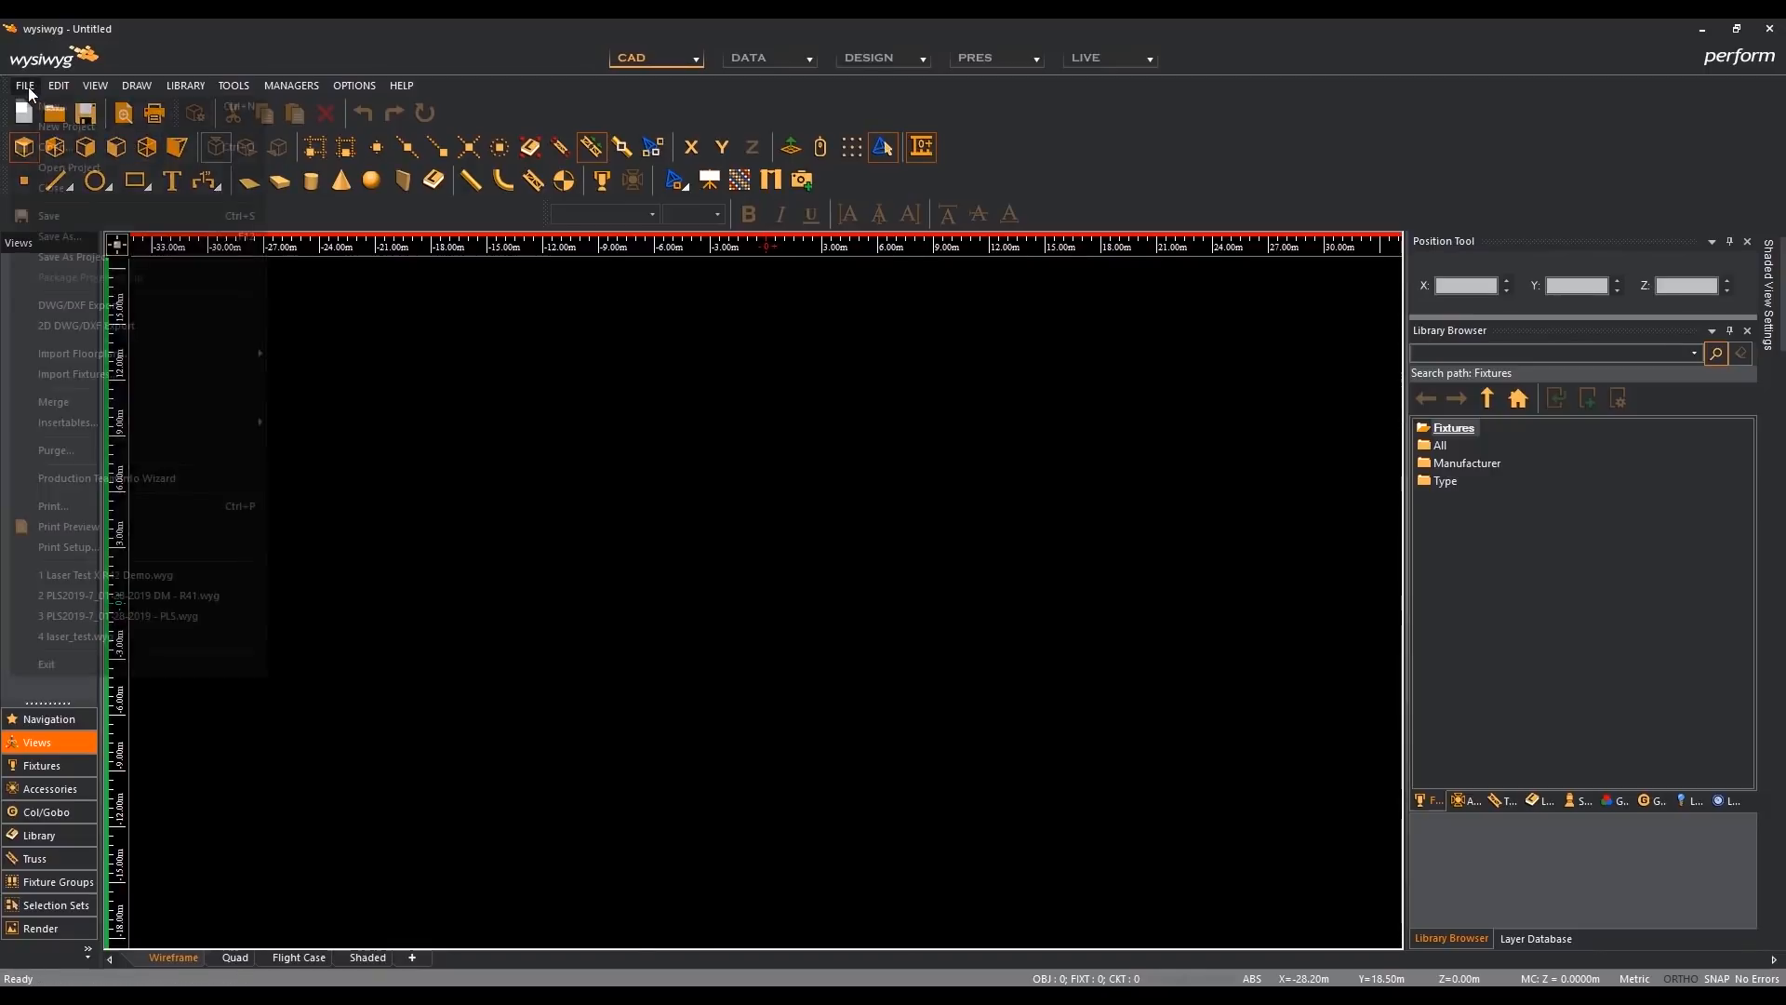
pyautogui.click(185, 577)
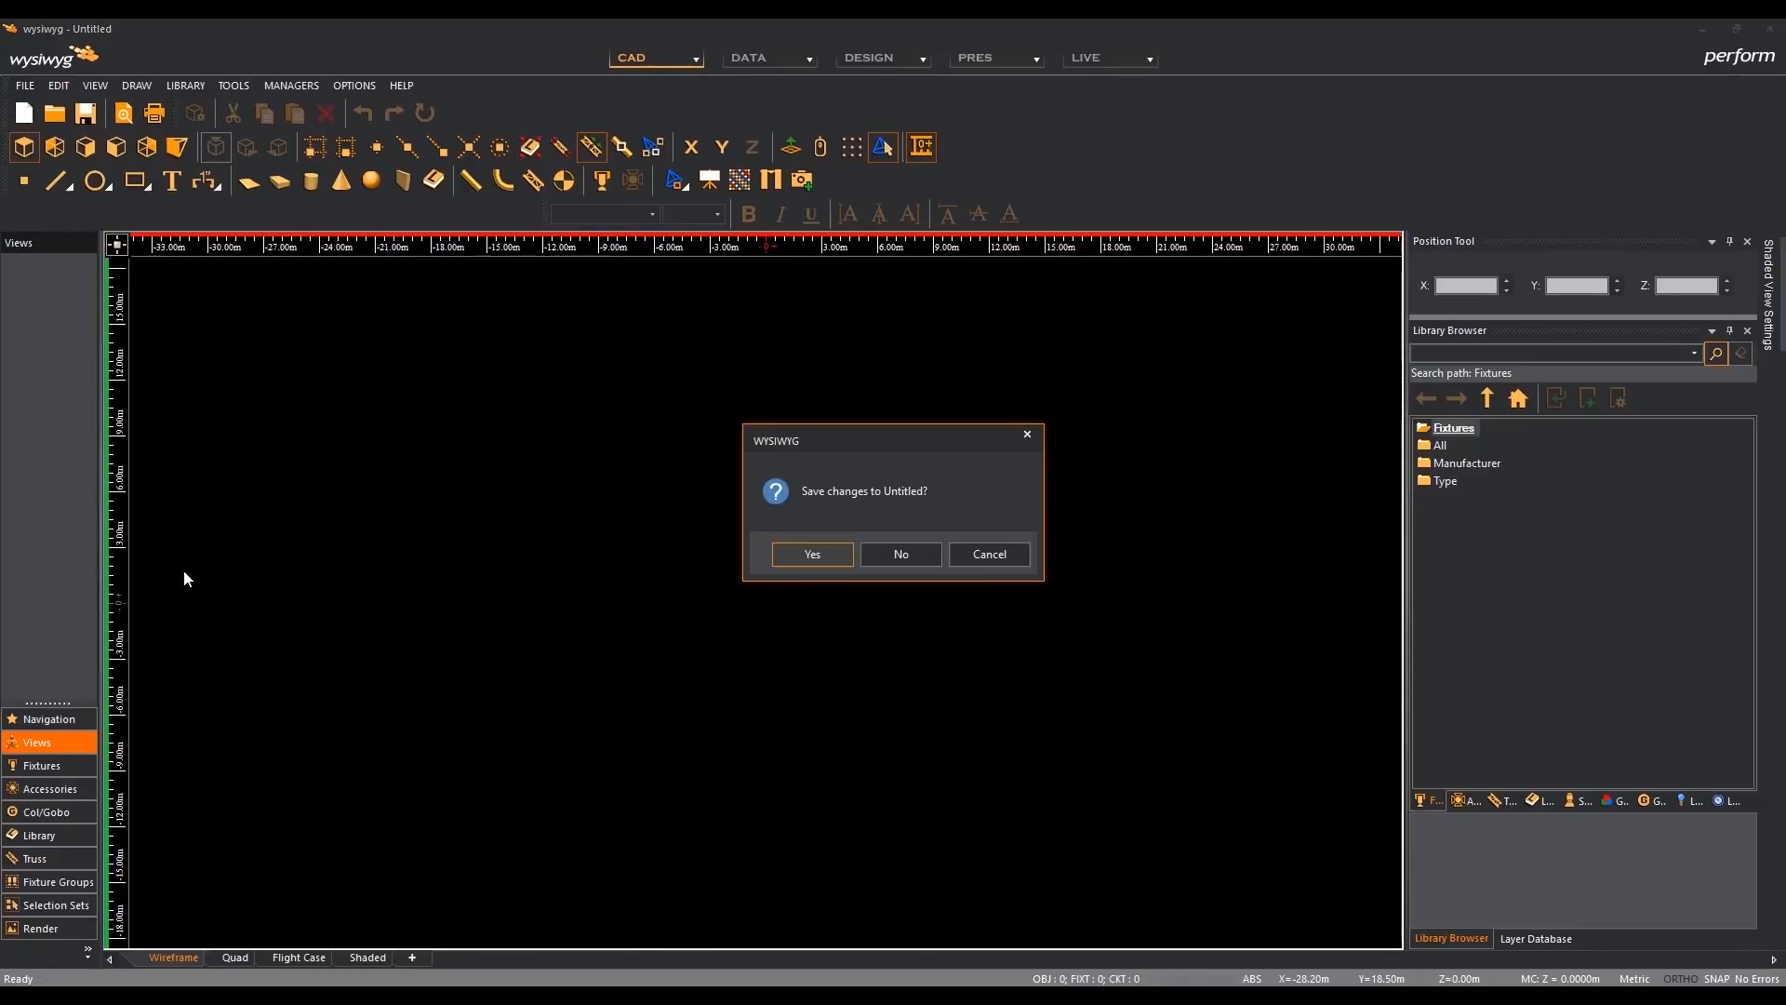
pyautogui.click(901, 555)
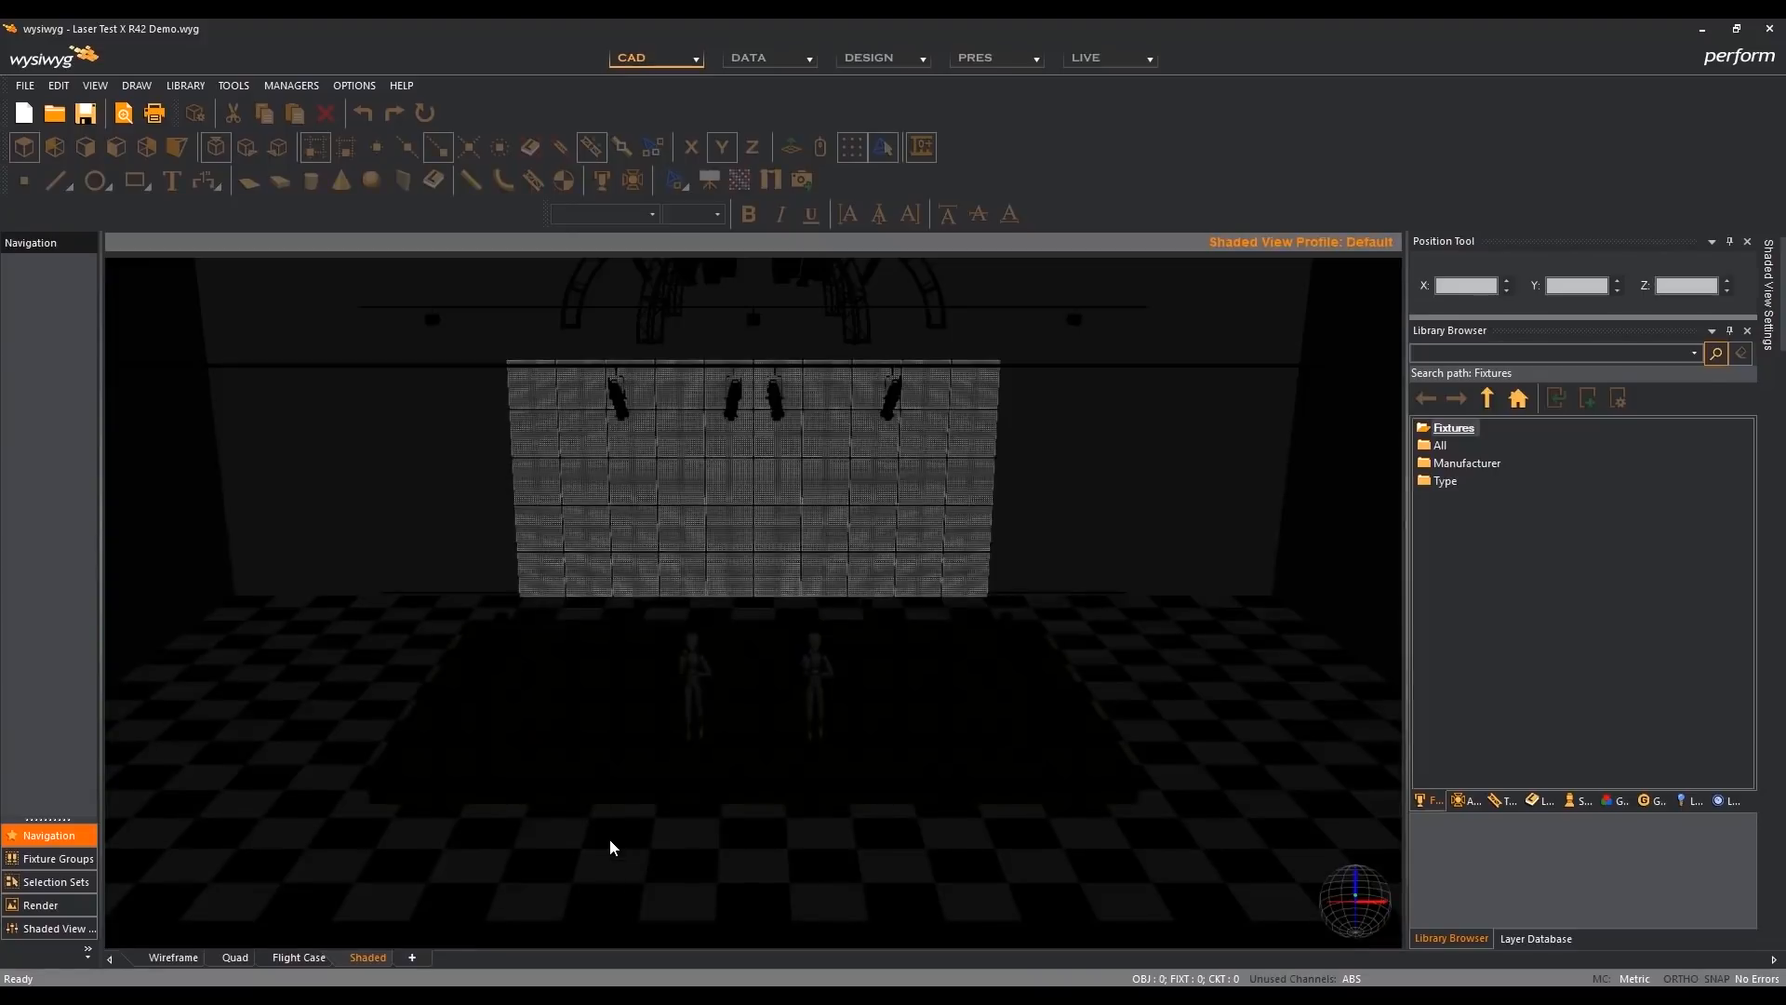
# - Set the shaded view's ambient light to 15 in the simulation view options
pyautogui.click(709, 840)
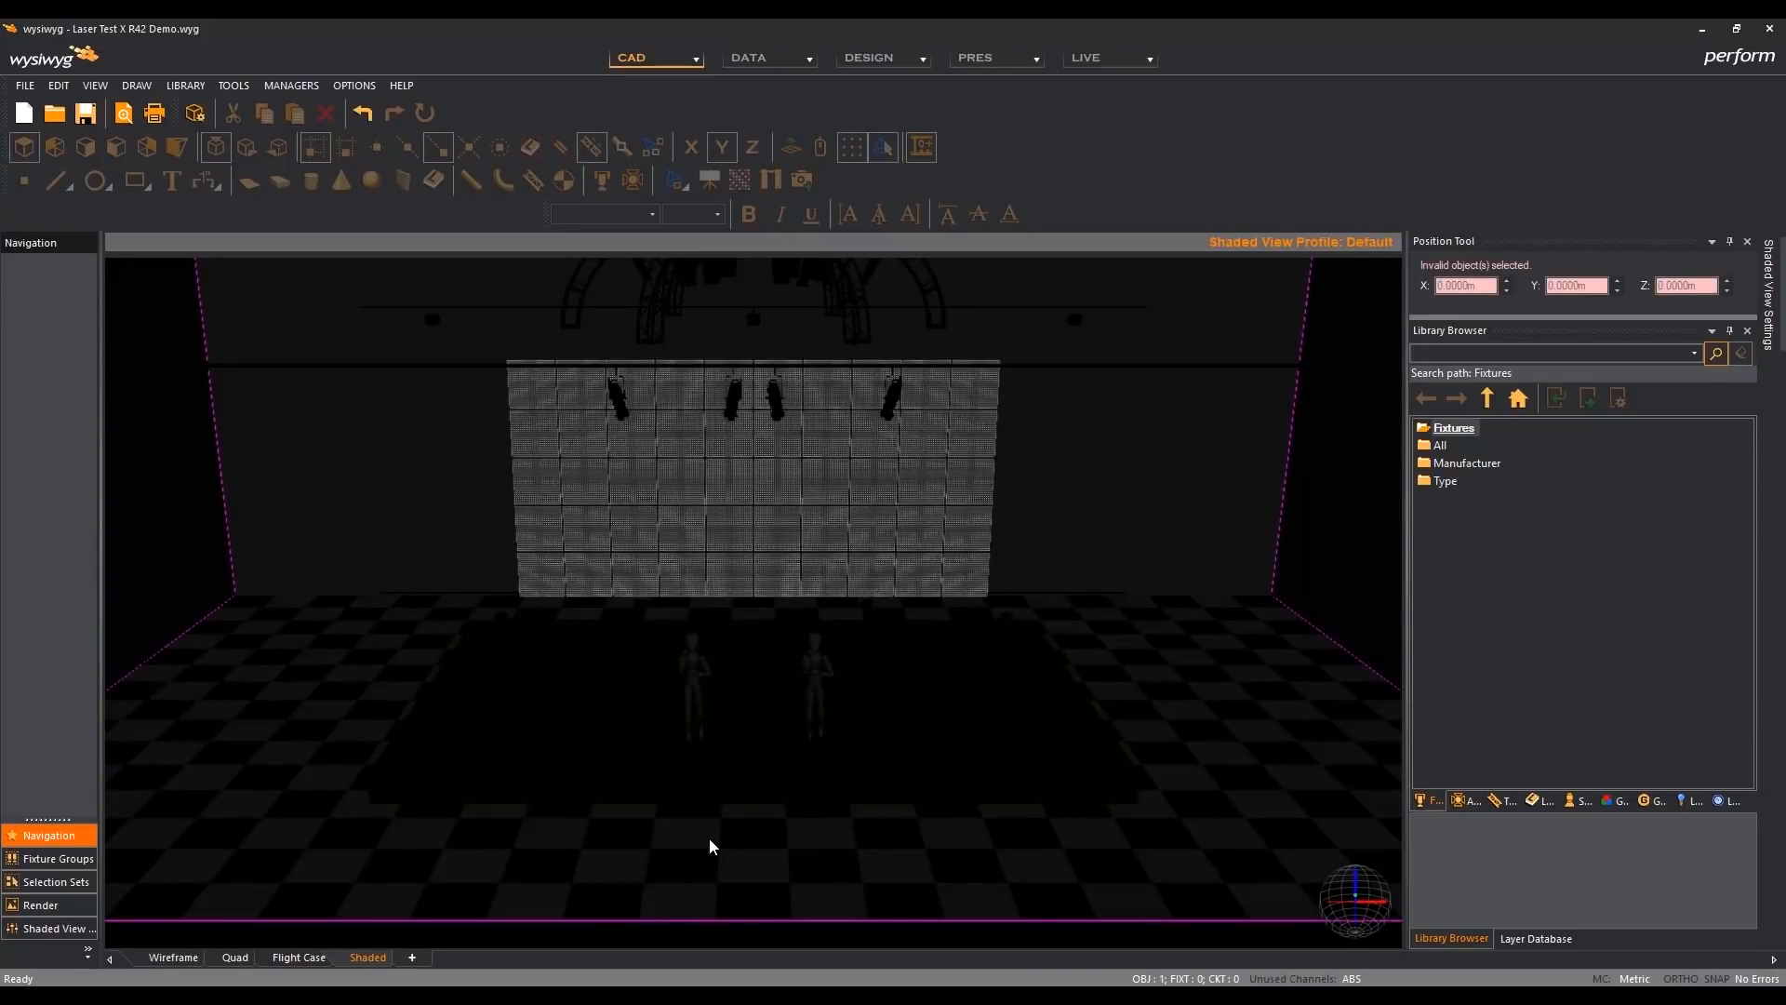
pyautogui.press('v')
pyautogui.click(762, 218)
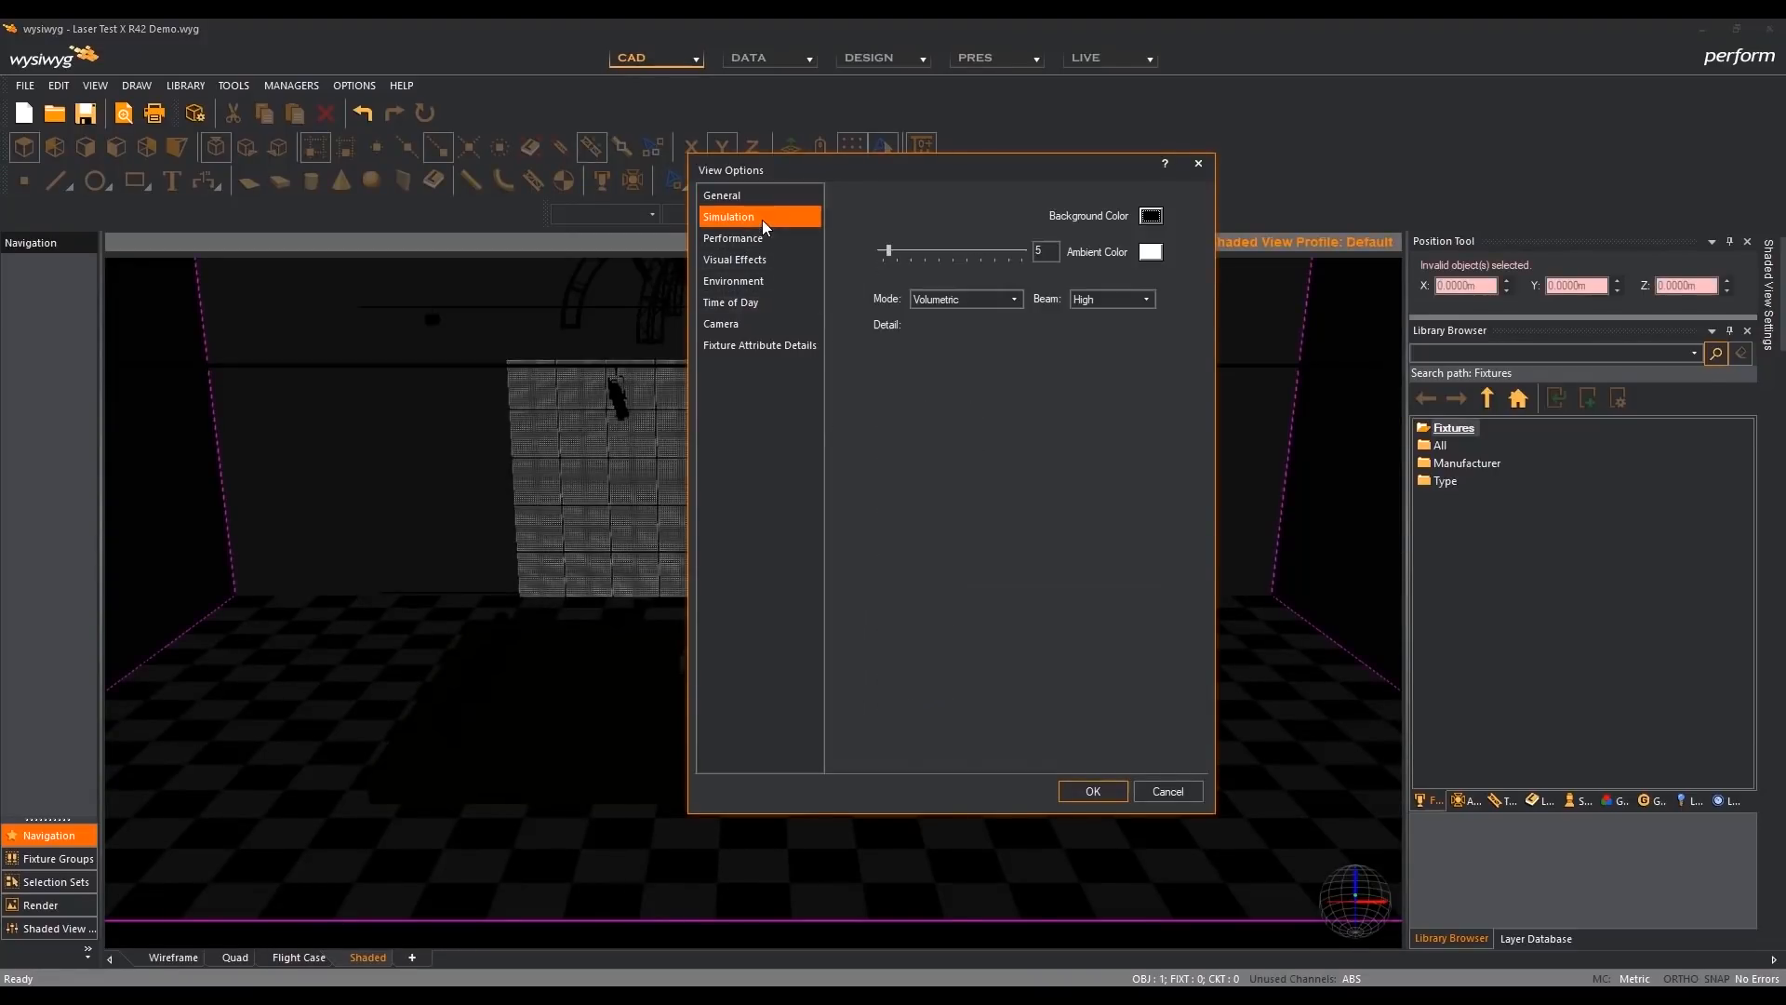
pyautogui.click(962, 249)
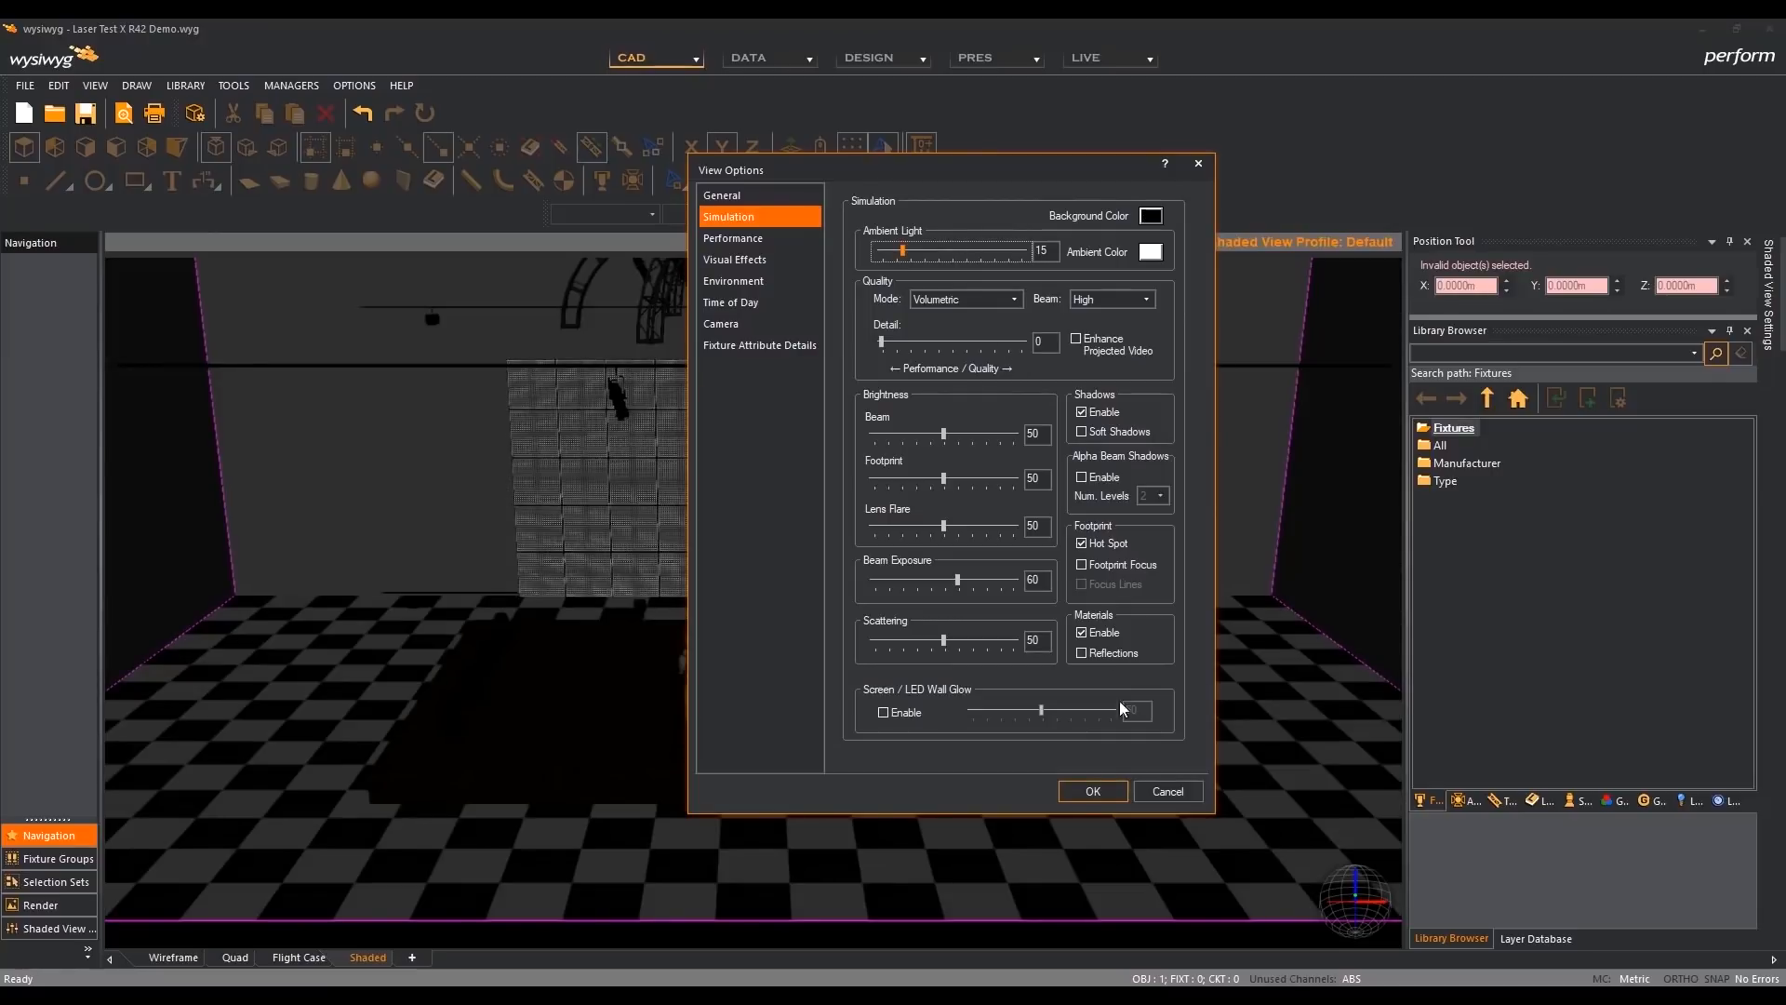
pyautogui.click(1094, 792)
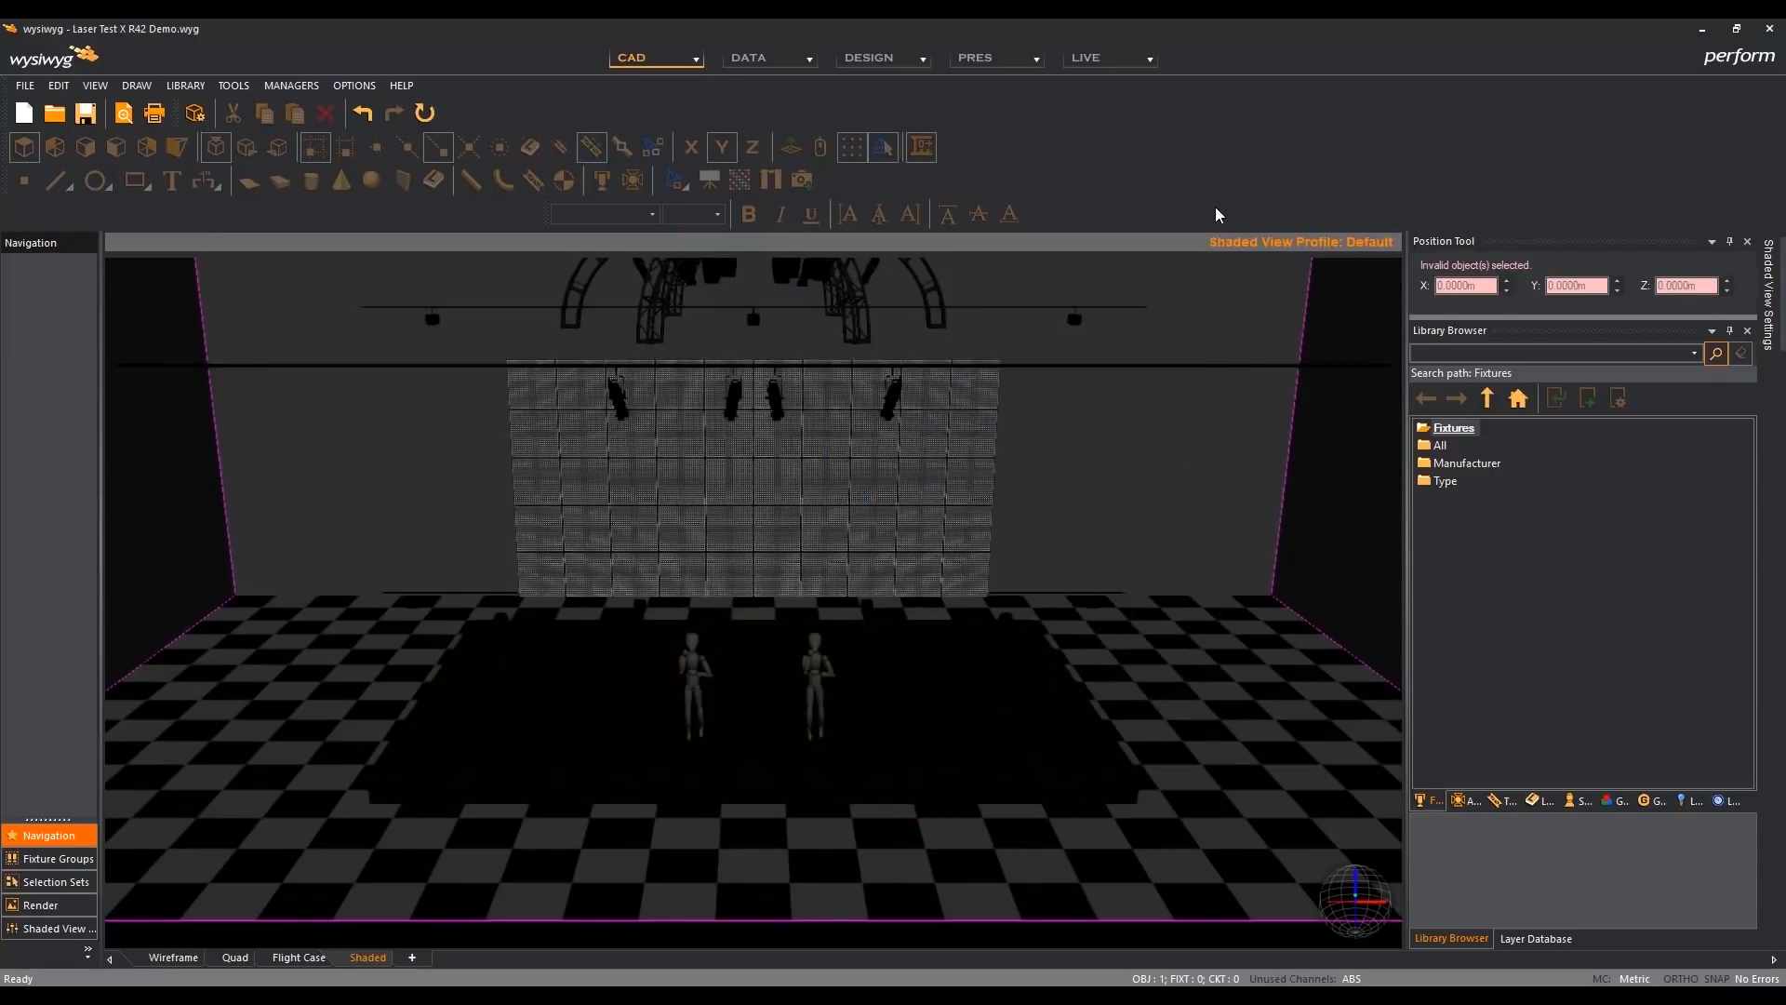
# - Show the Video Designer Tool and play the Fire video on the stage's video wall
pyautogui.rightClick(1230, 187)
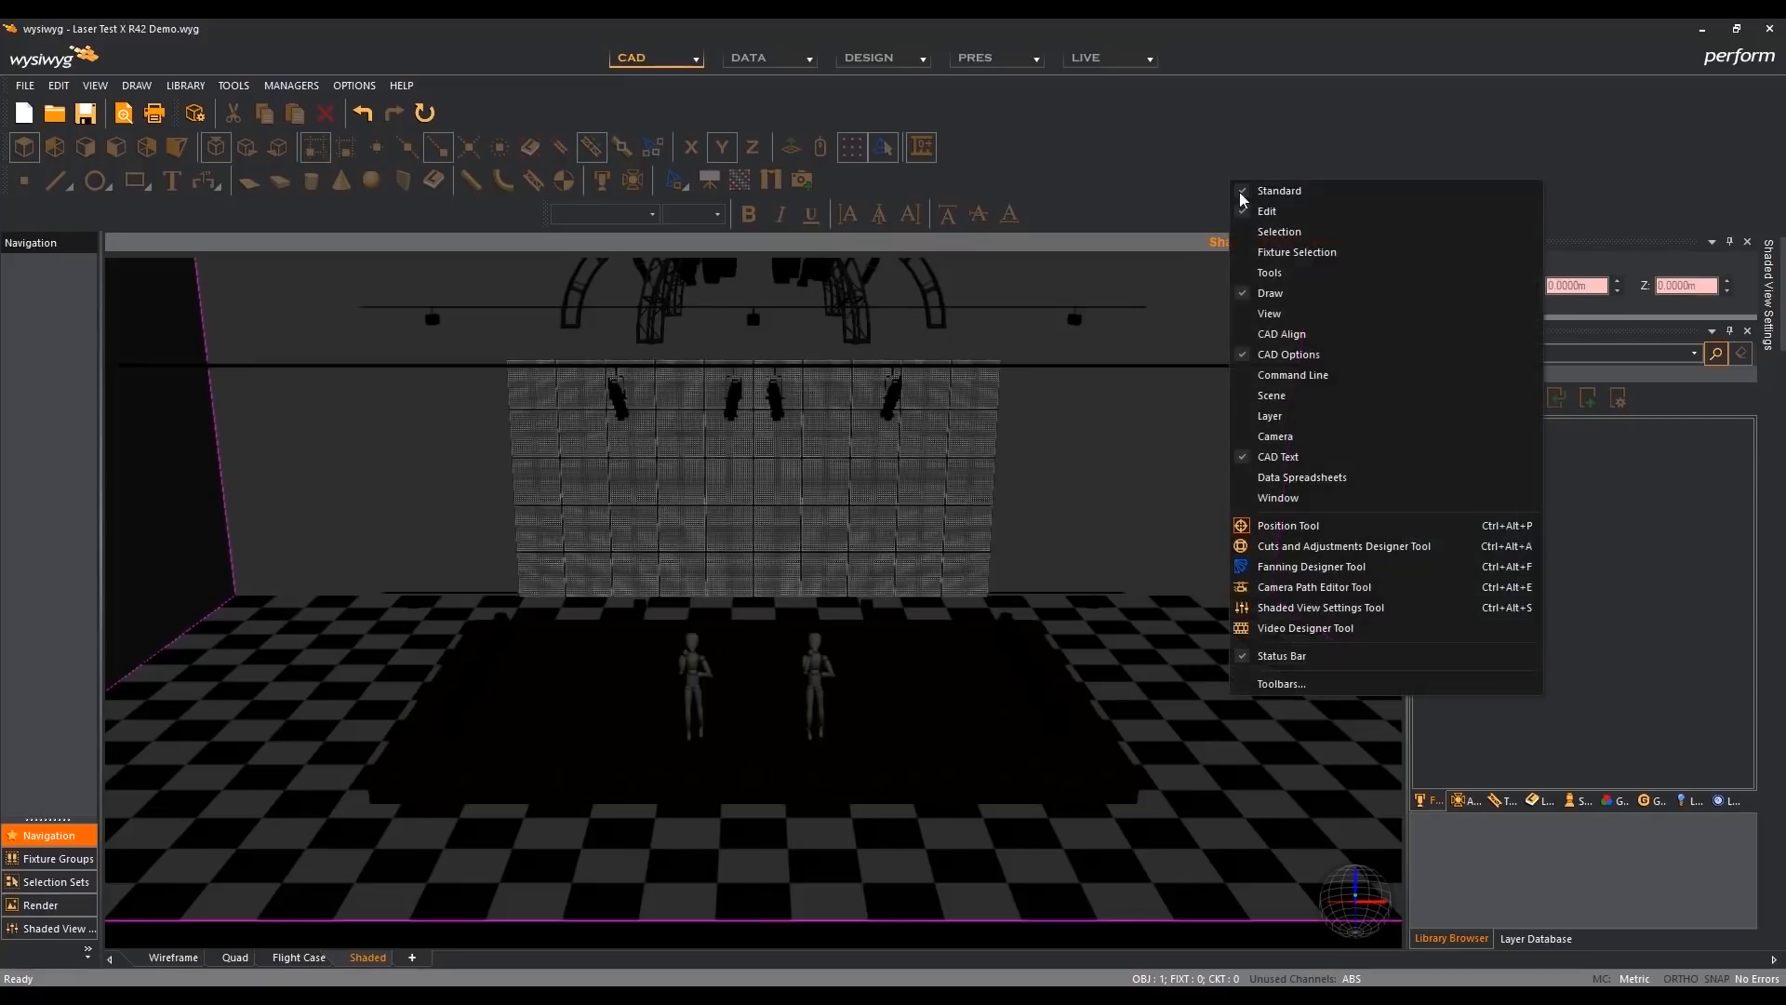
pyautogui.click(1316, 627)
pyautogui.click(1372, 269)
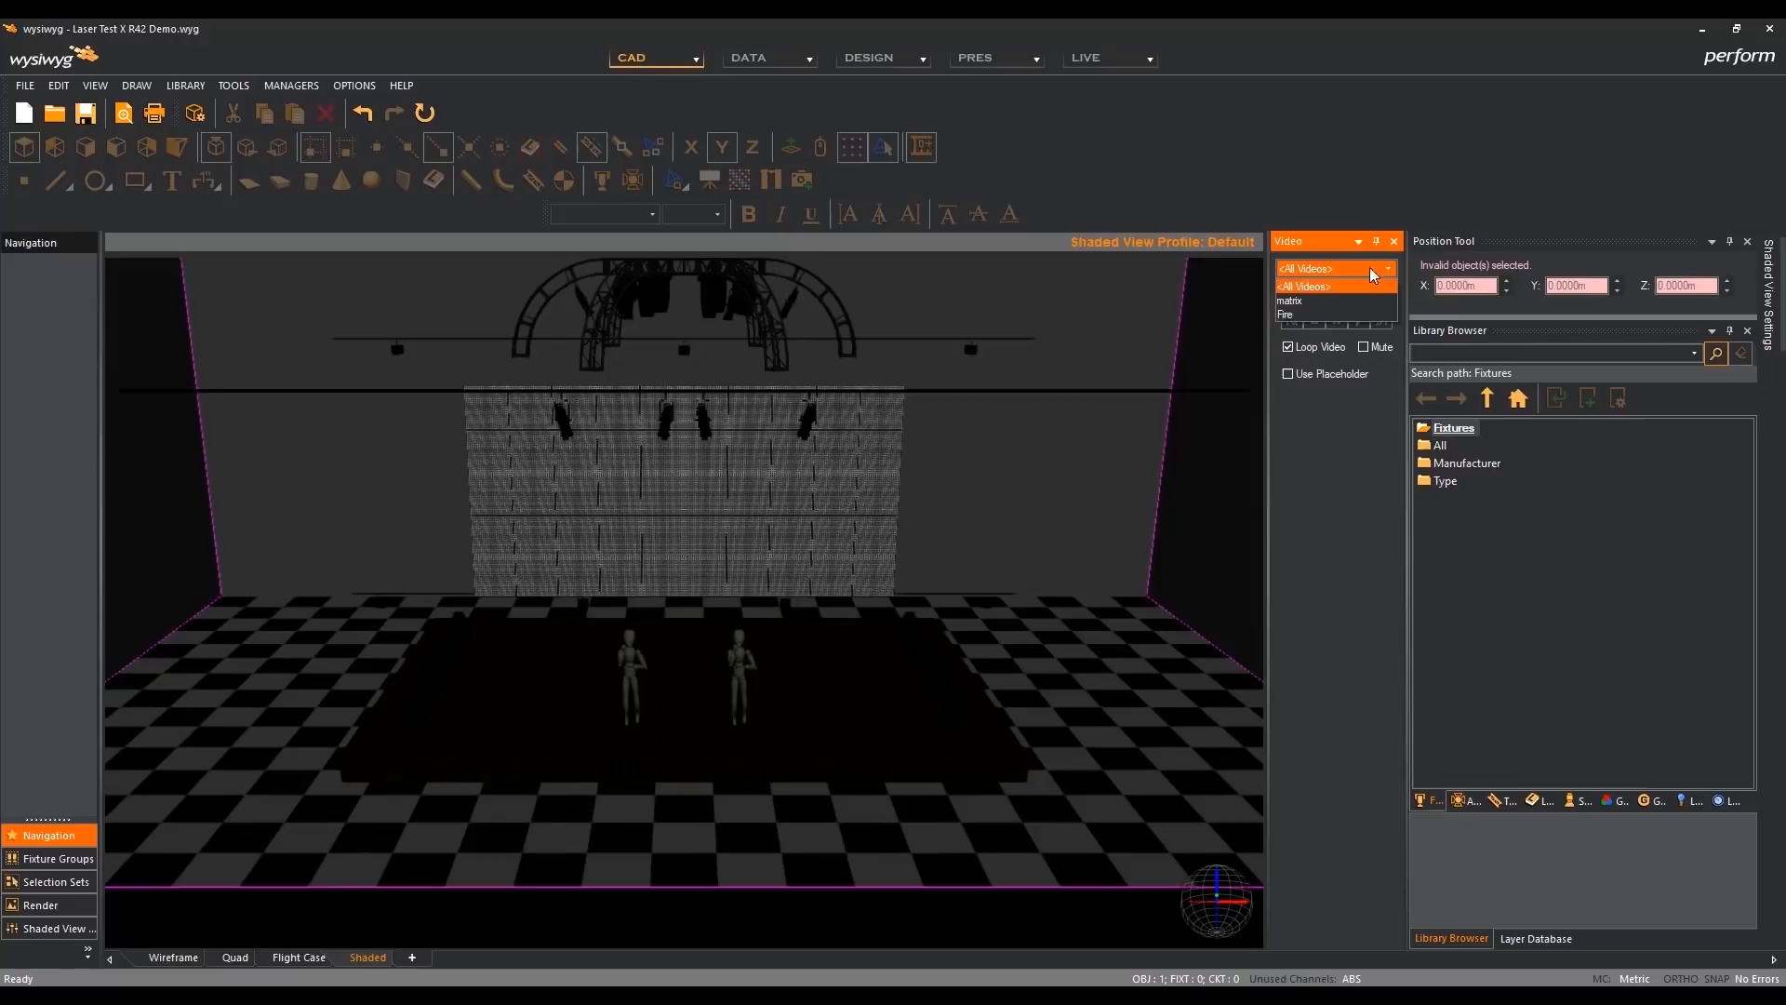
pyautogui.click(1360, 318)
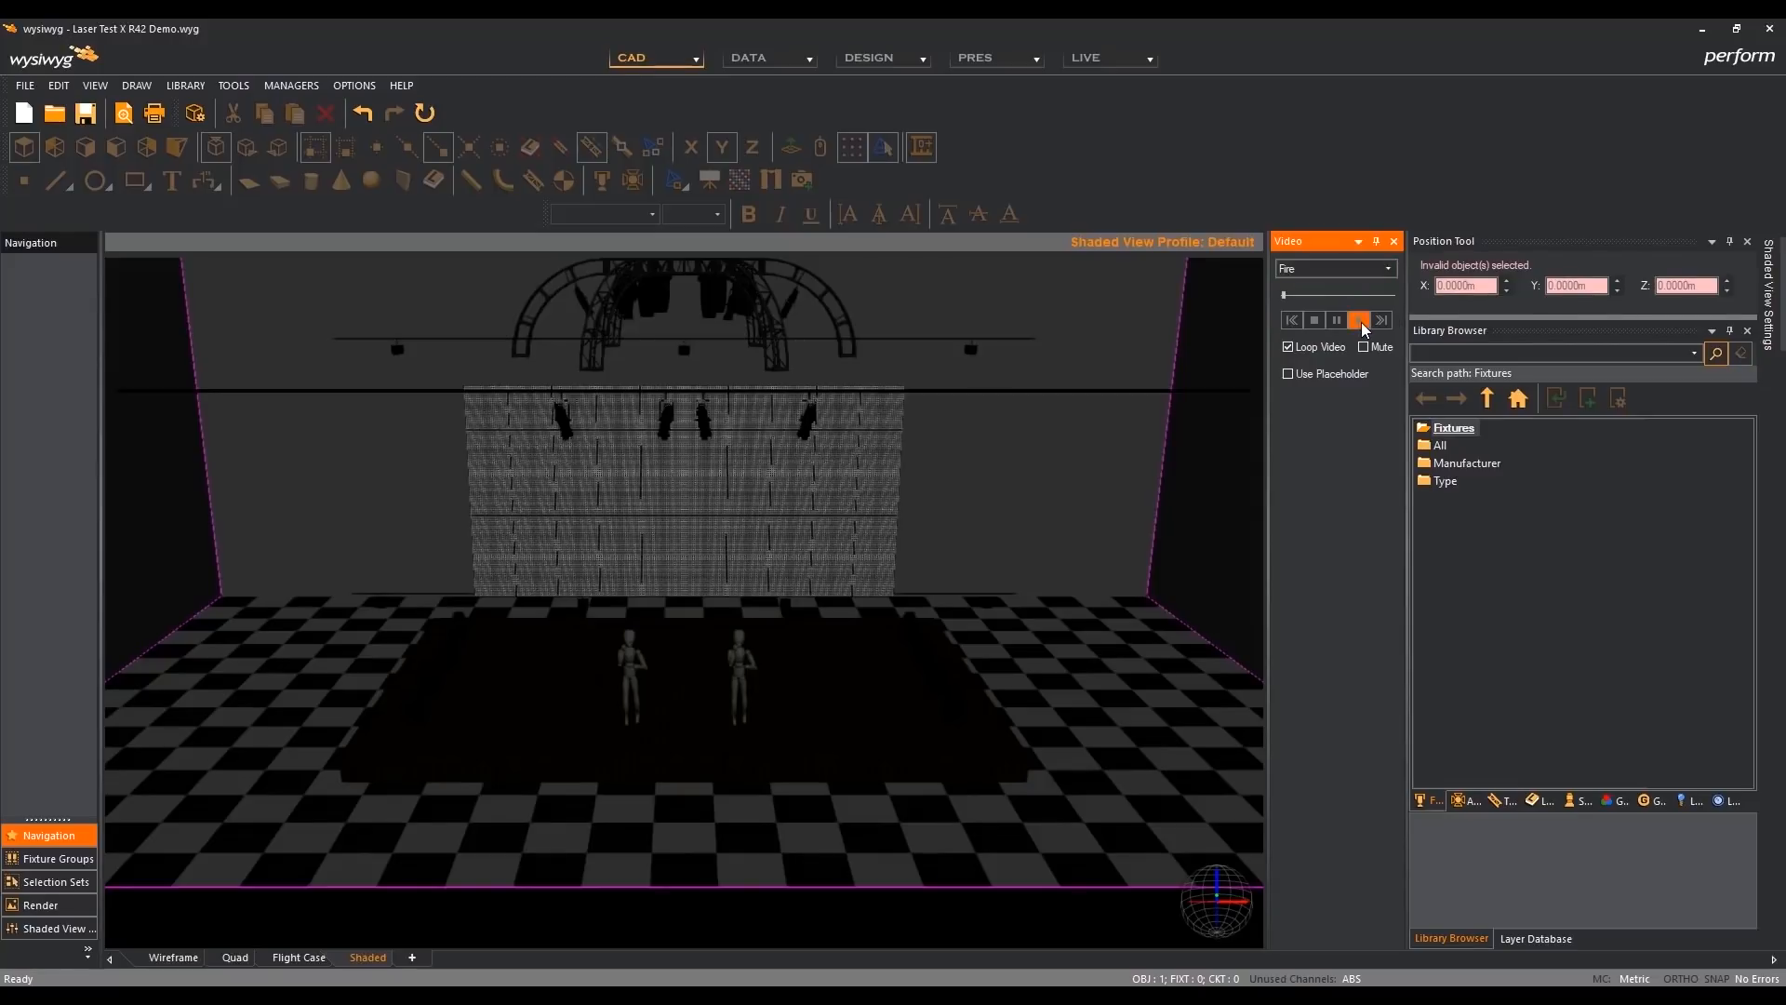
pyautogui.click(1361, 323)
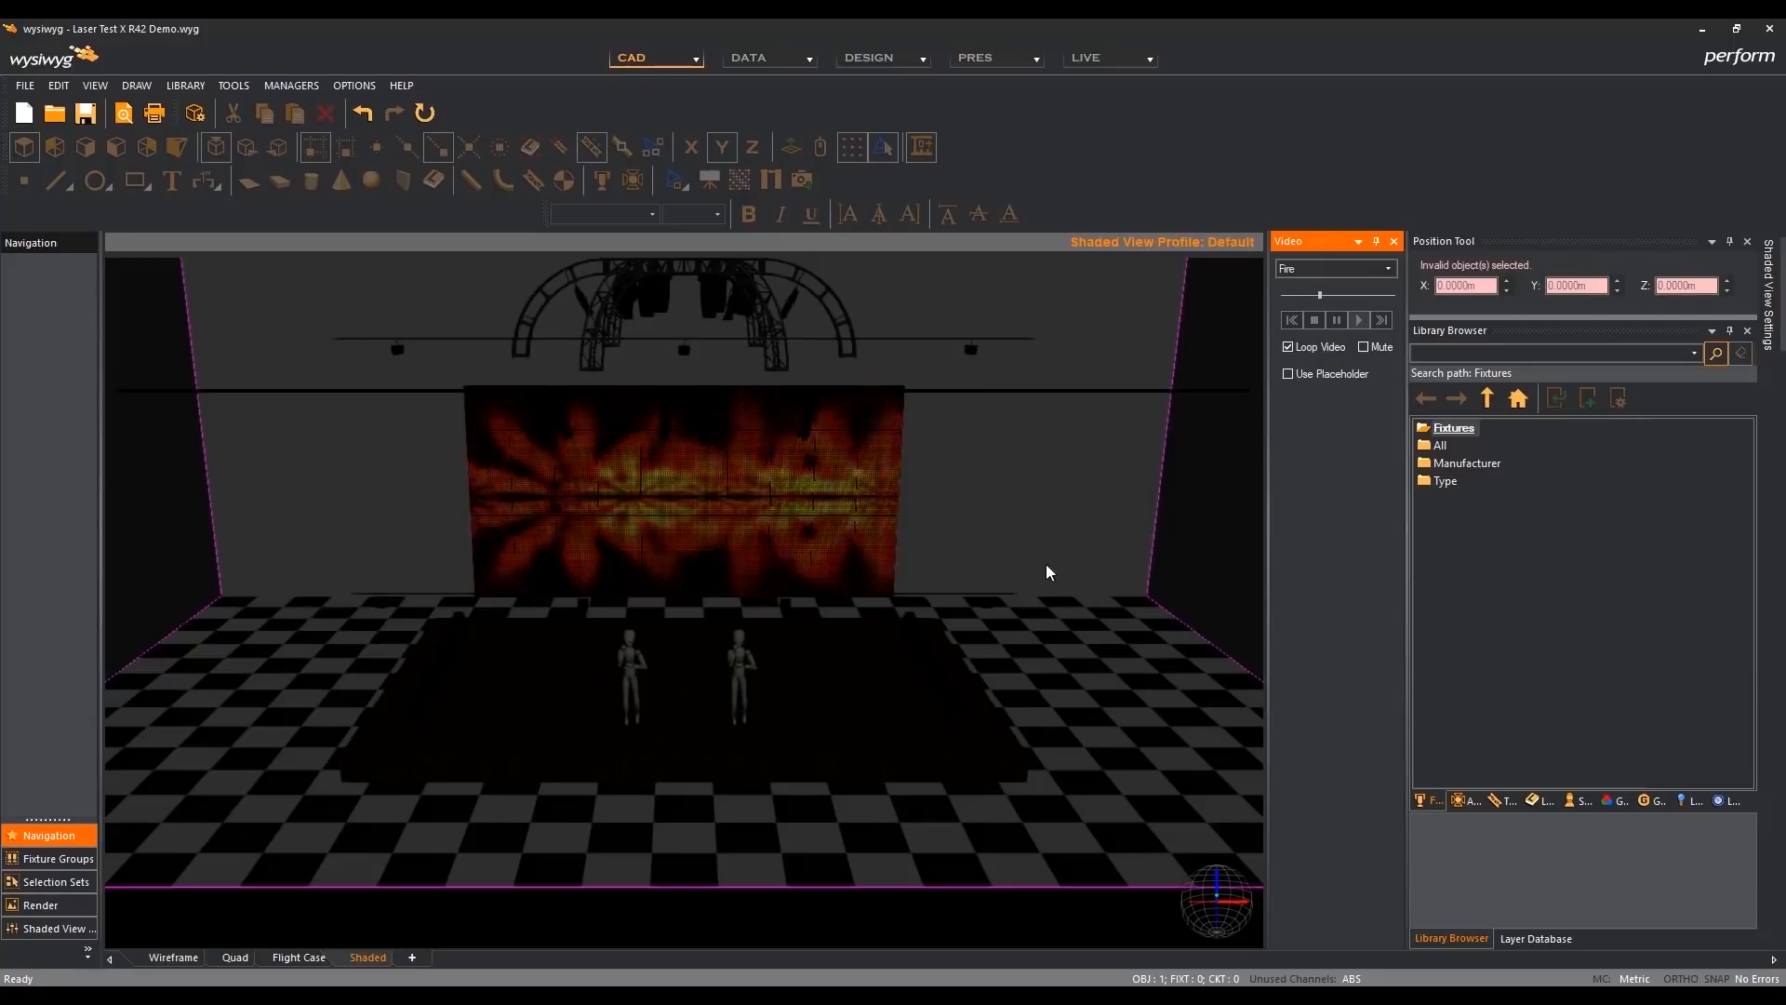
# - Clear the selection, then orbit, zoom and pan the shaded view around the stage to try the Other 3D Applications camera control
pyautogui.click(912, 914)
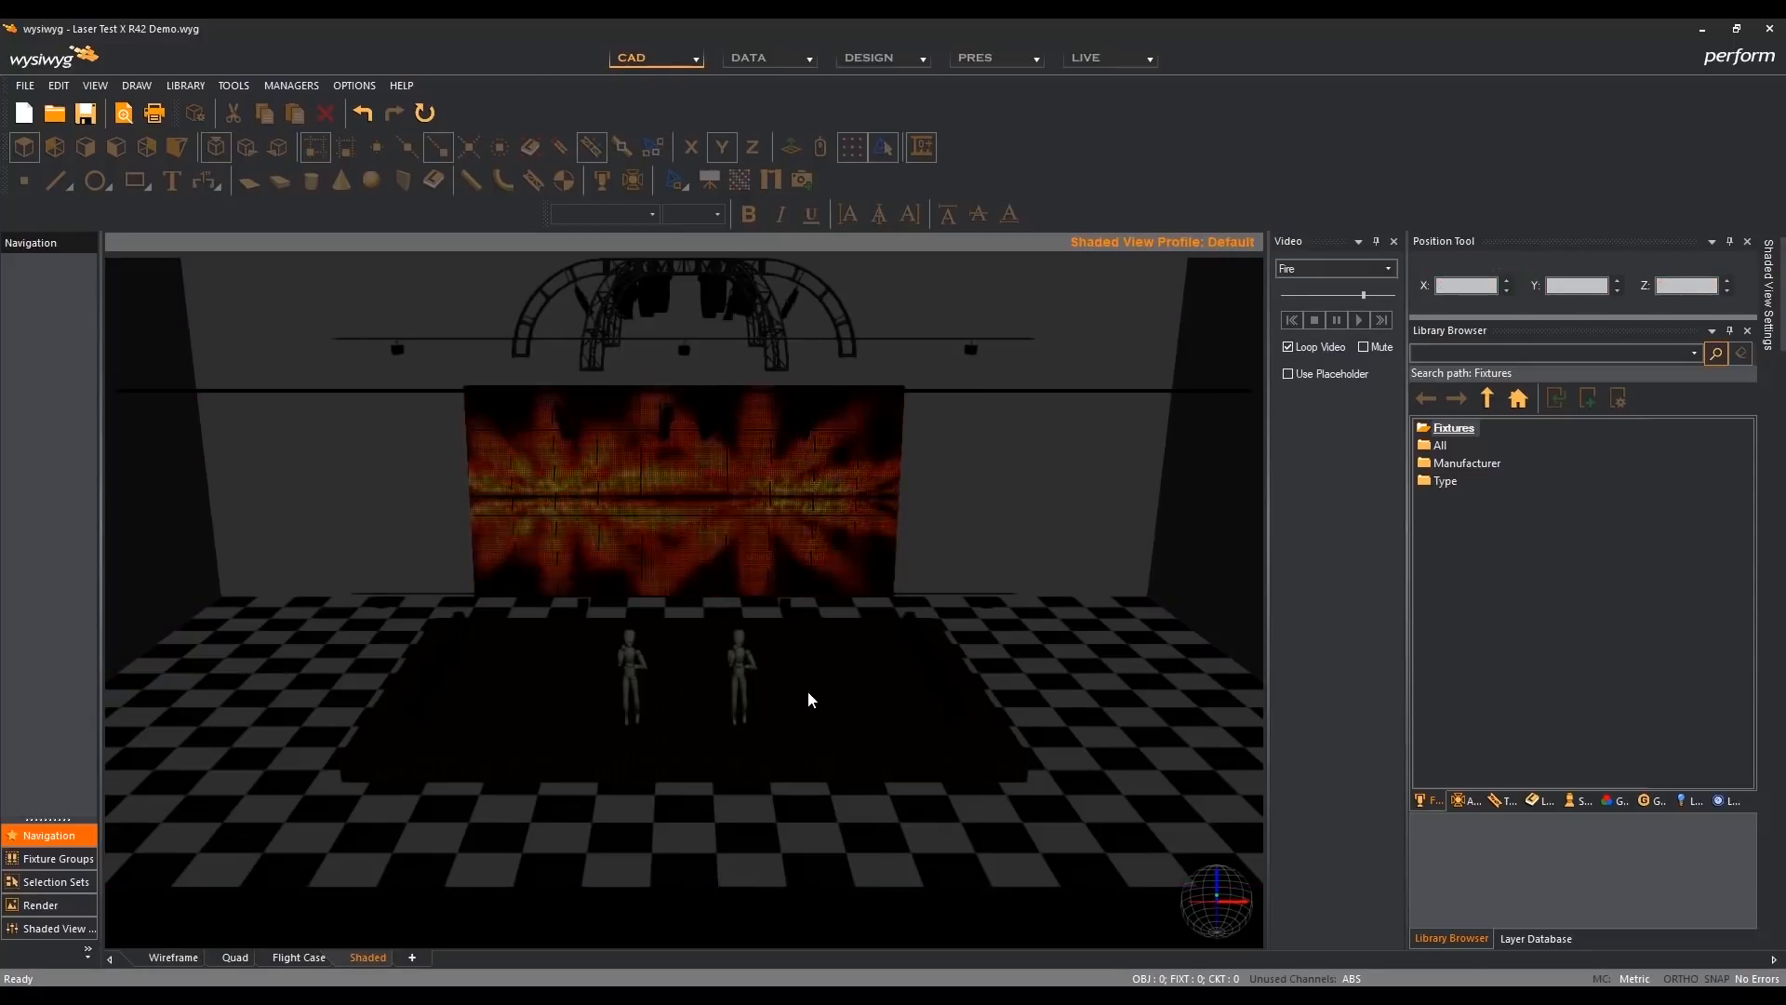
pyautogui.moveTo(677, 807)
pyautogui.mouseDown()
pyautogui.moveTo(567, 805)
pyautogui.moveTo(430, 765)
pyautogui.moveTo(834, 770)
pyautogui.moveTo(964, 741)
pyautogui.moveTo(672, 760)
pyautogui.moveTo(687, 668)
pyautogui.moveTo(698, 771)
pyautogui.moveTo(514, 773)
pyautogui.moveTo(906, 806)
pyautogui.moveTo(578, 772)
pyautogui.moveTo(849, 781)
pyautogui.moveTo(705, 780)
pyautogui.moveTo(710, 657)
pyautogui.moveTo(717, 717)
pyautogui.moveTo(741, 710)
pyautogui.mouseUp()
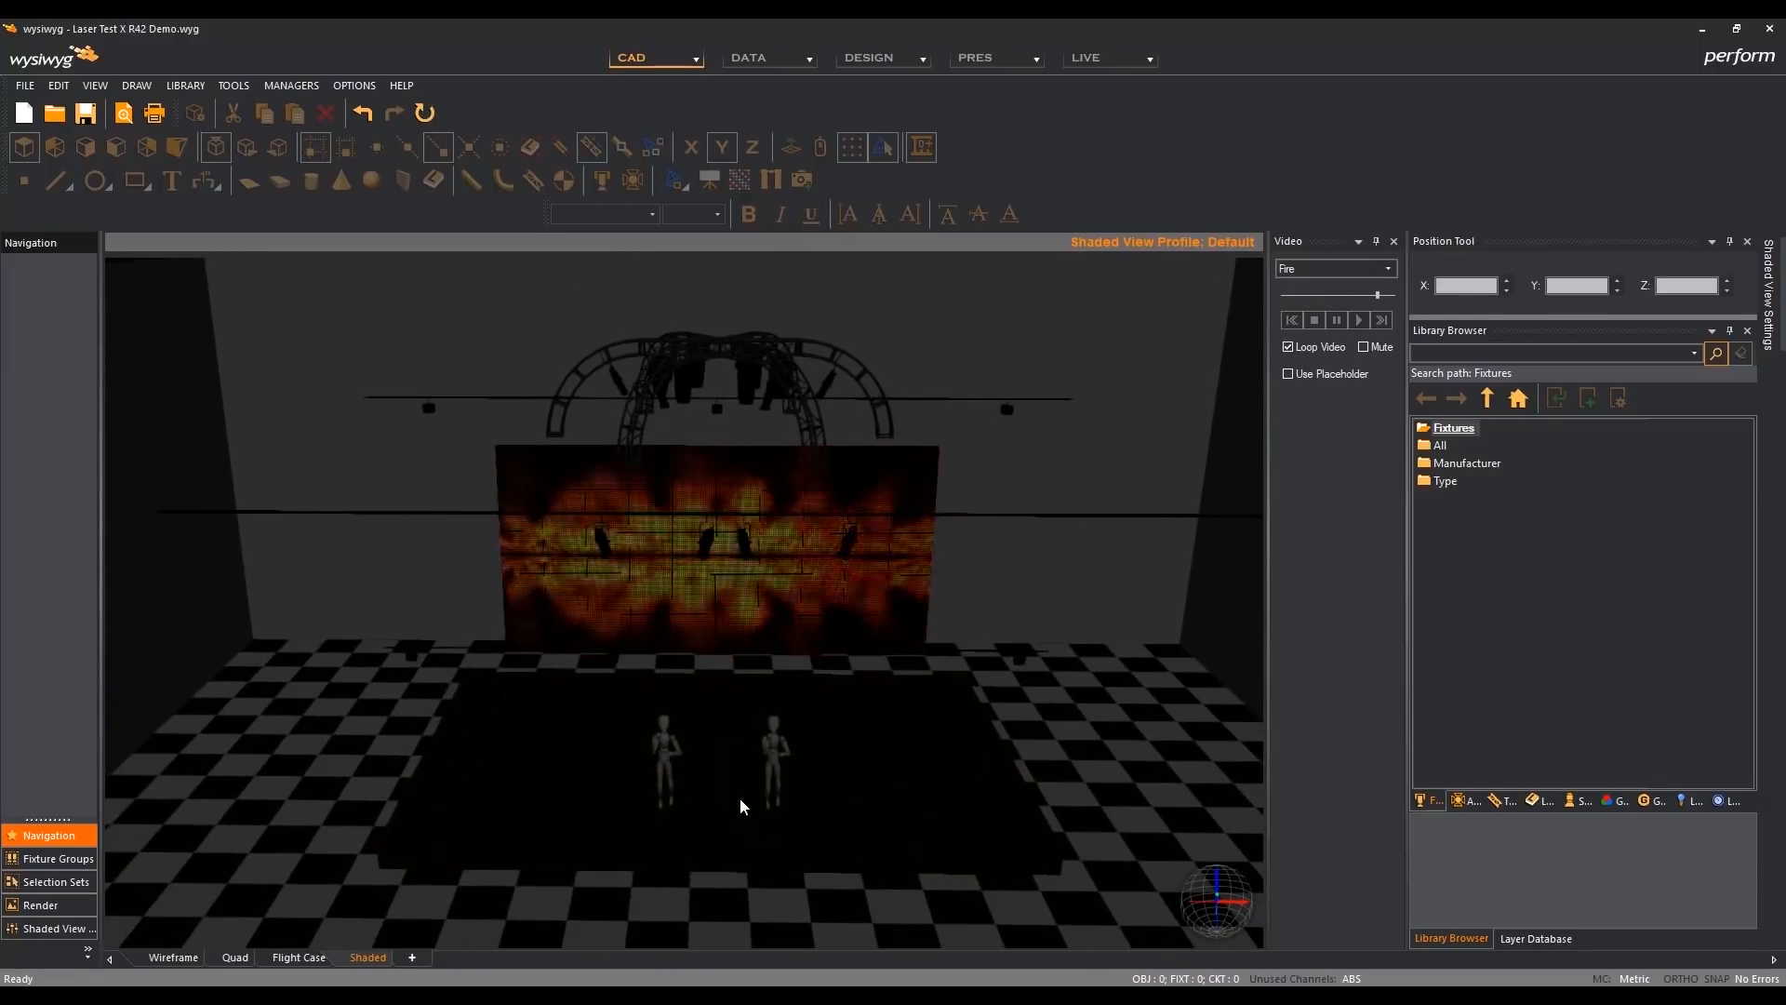
pyautogui.scroll(5, 745, 812)
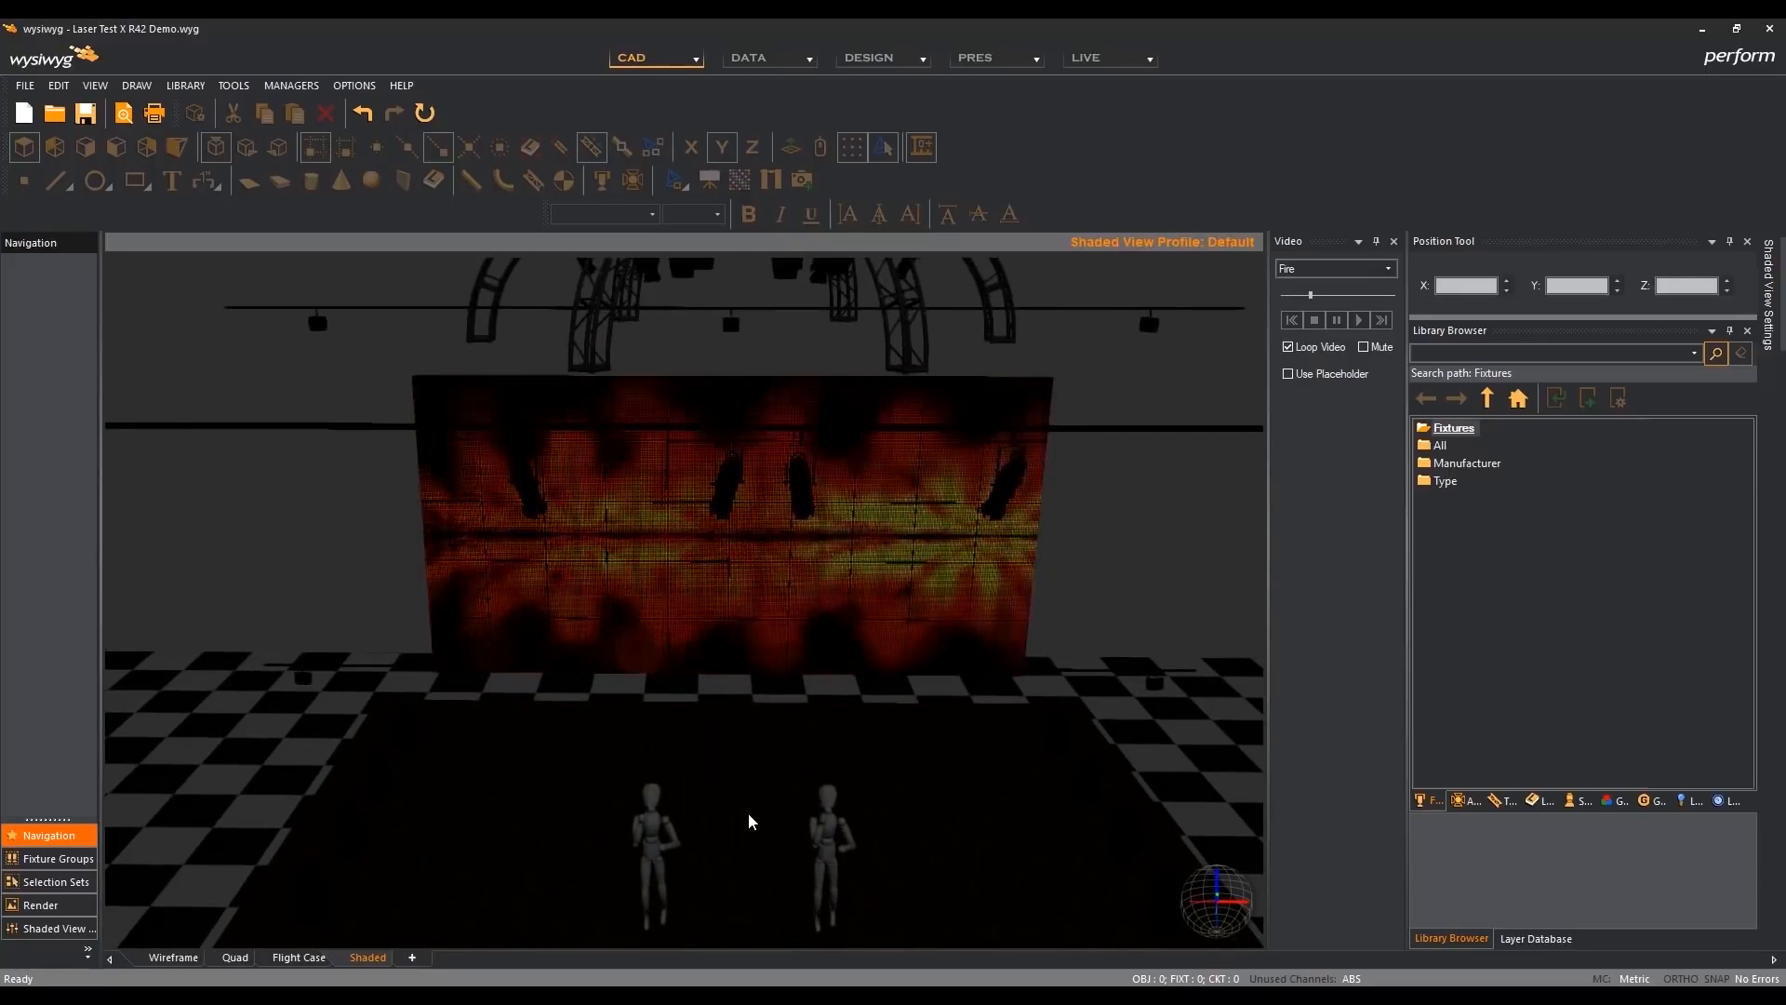
pyautogui.scroll(8, 749, 818)
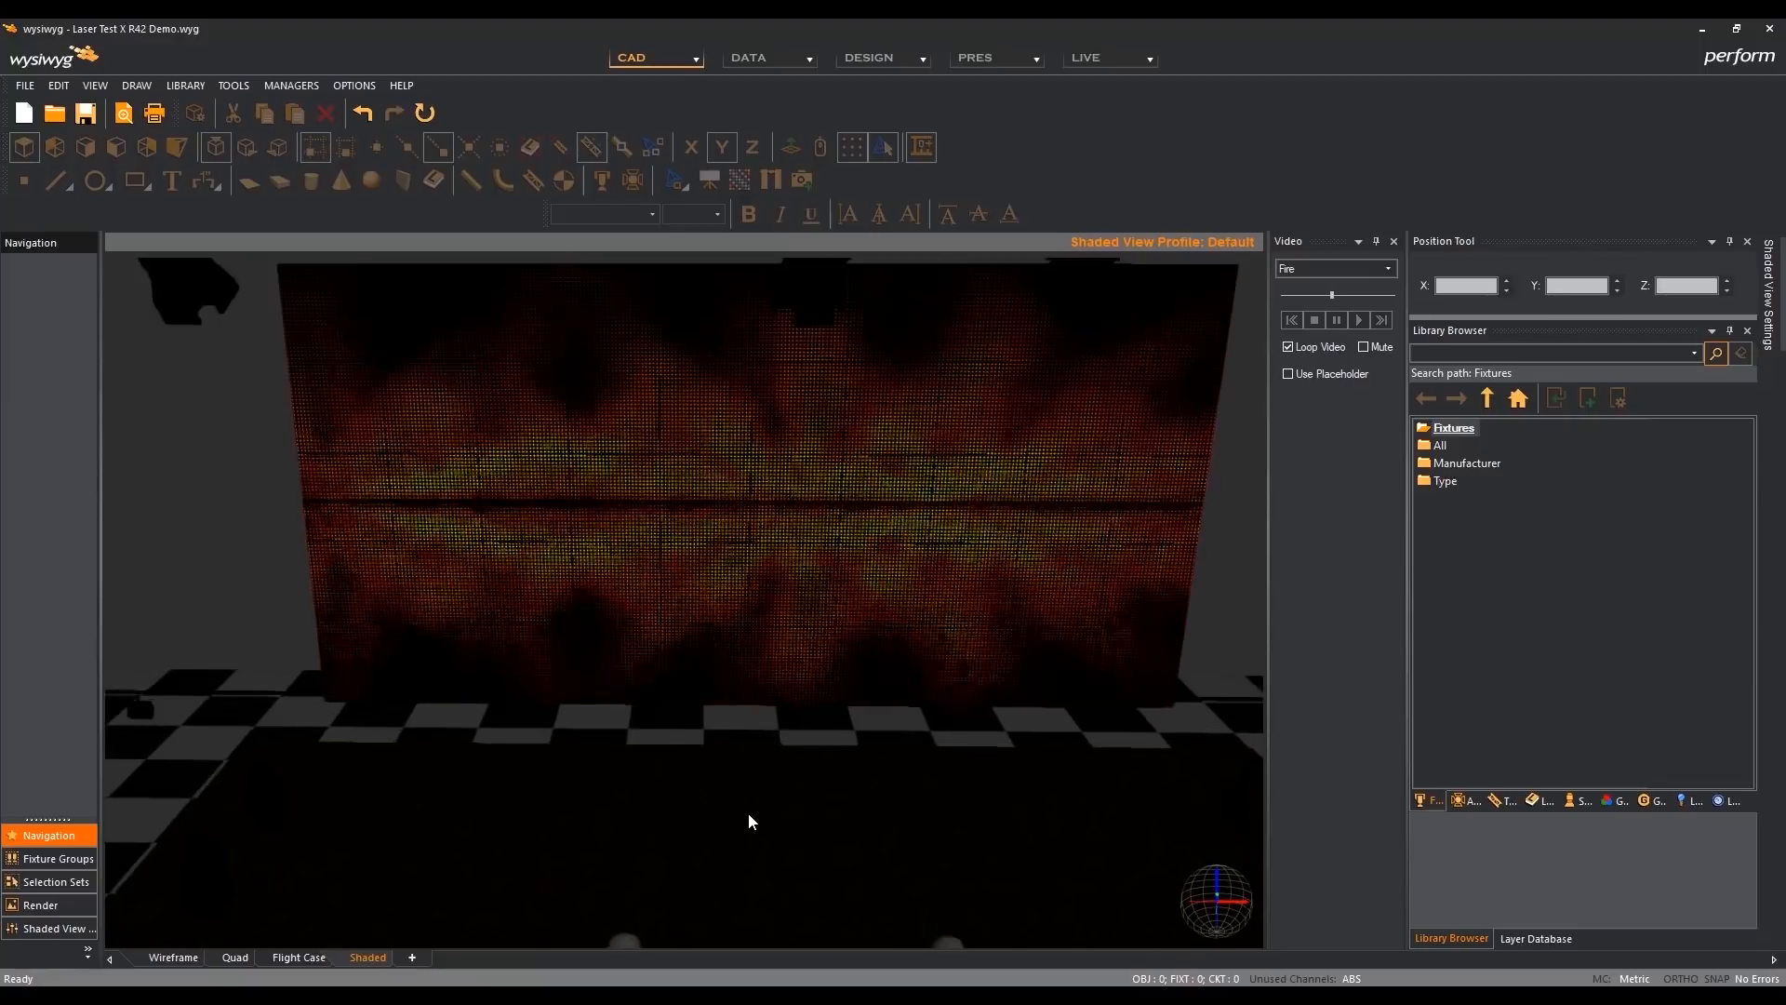
pyautogui.scroll(-8, 749, 816)
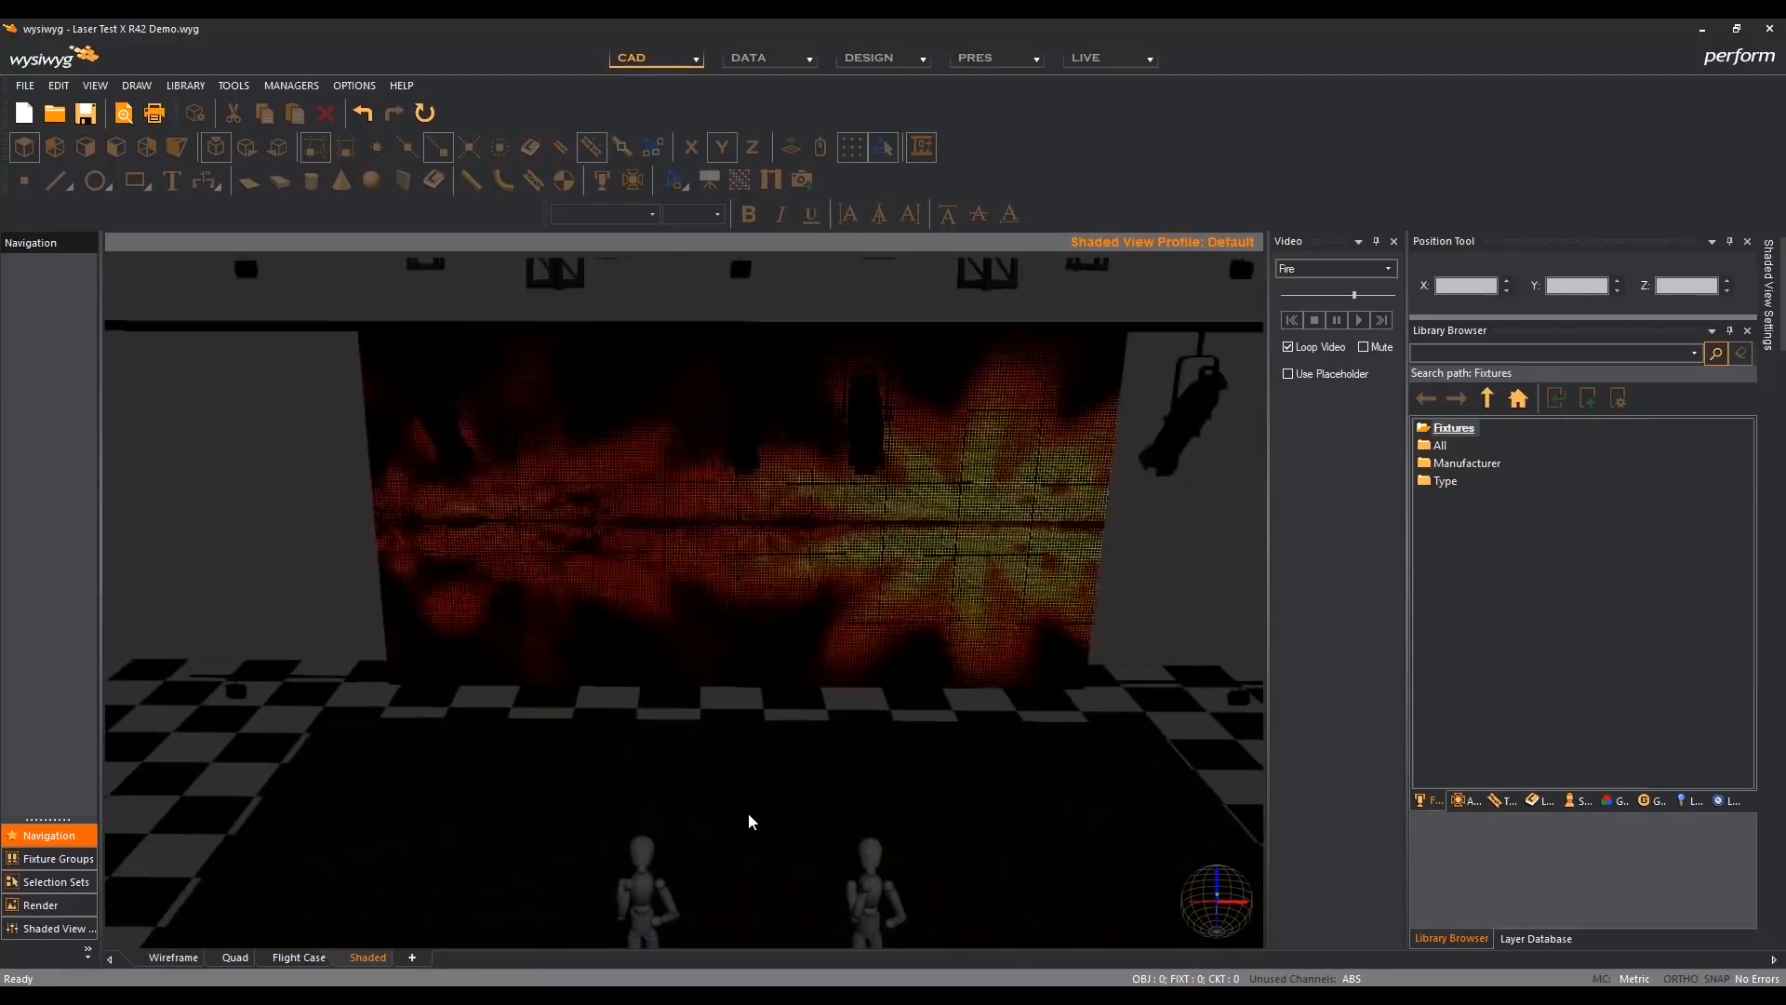
pyautogui.scroll(-2, 748, 812)
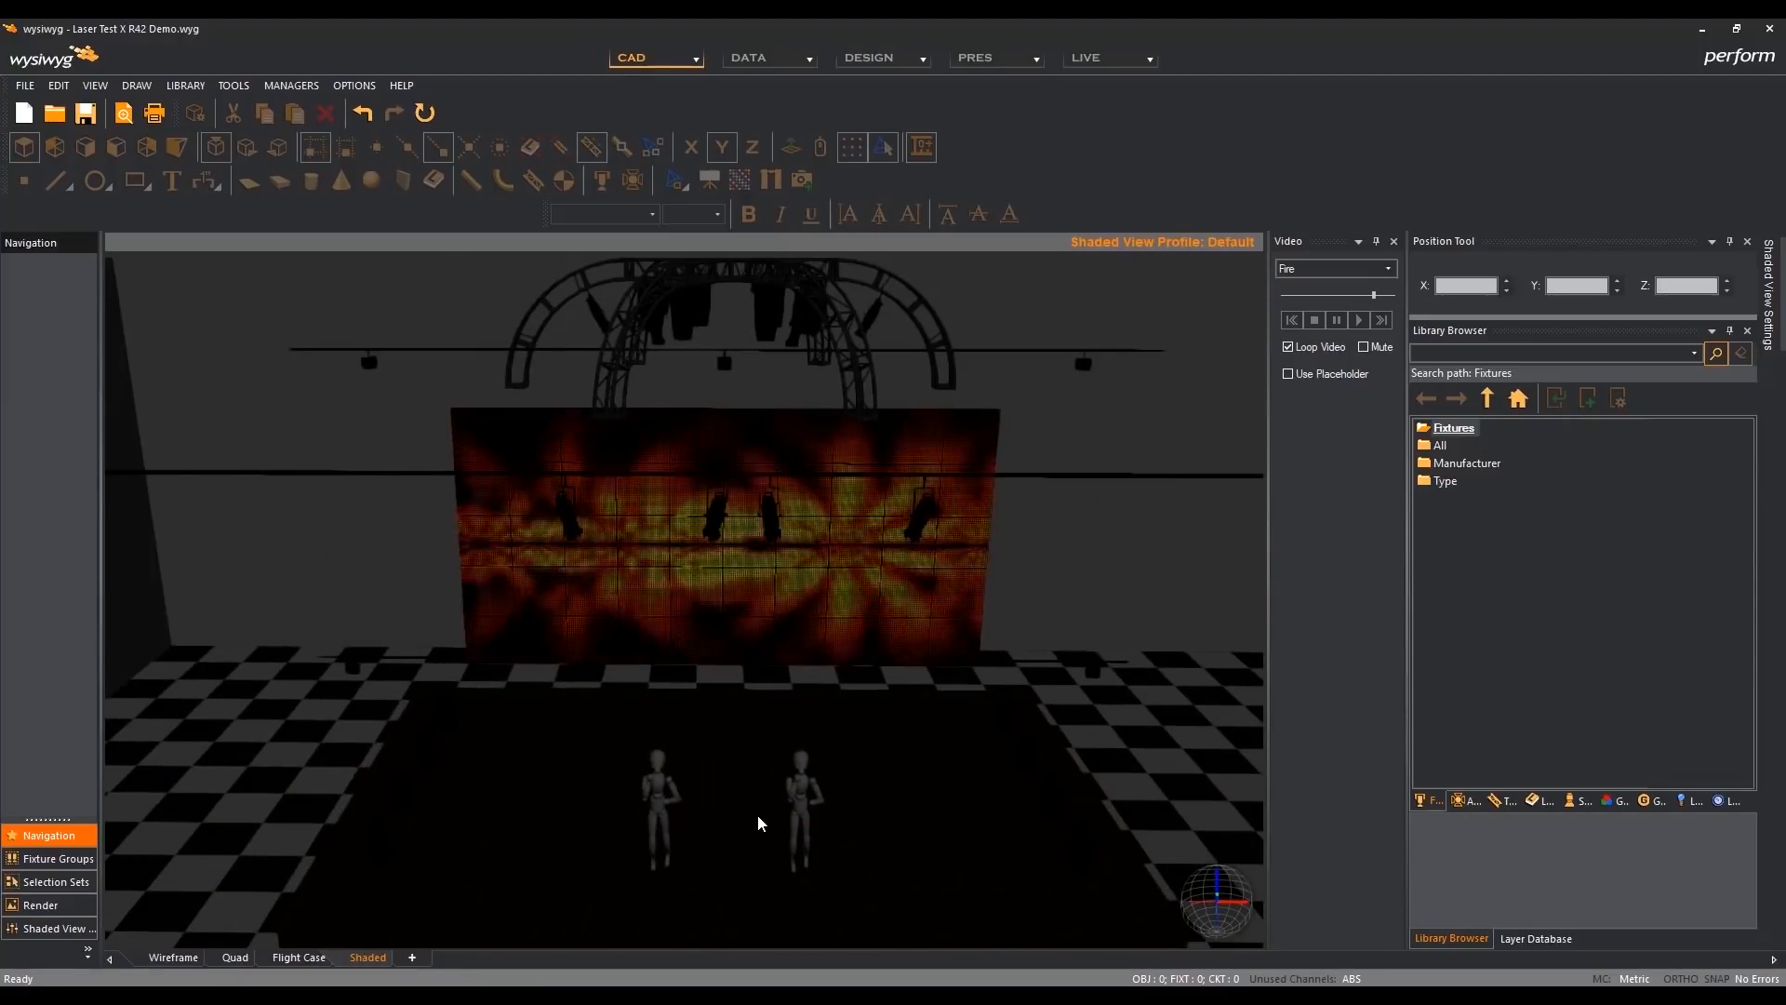
pyautogui.moveTo(758, 816); pyautogui.dragTo(757, 797, button='middle')
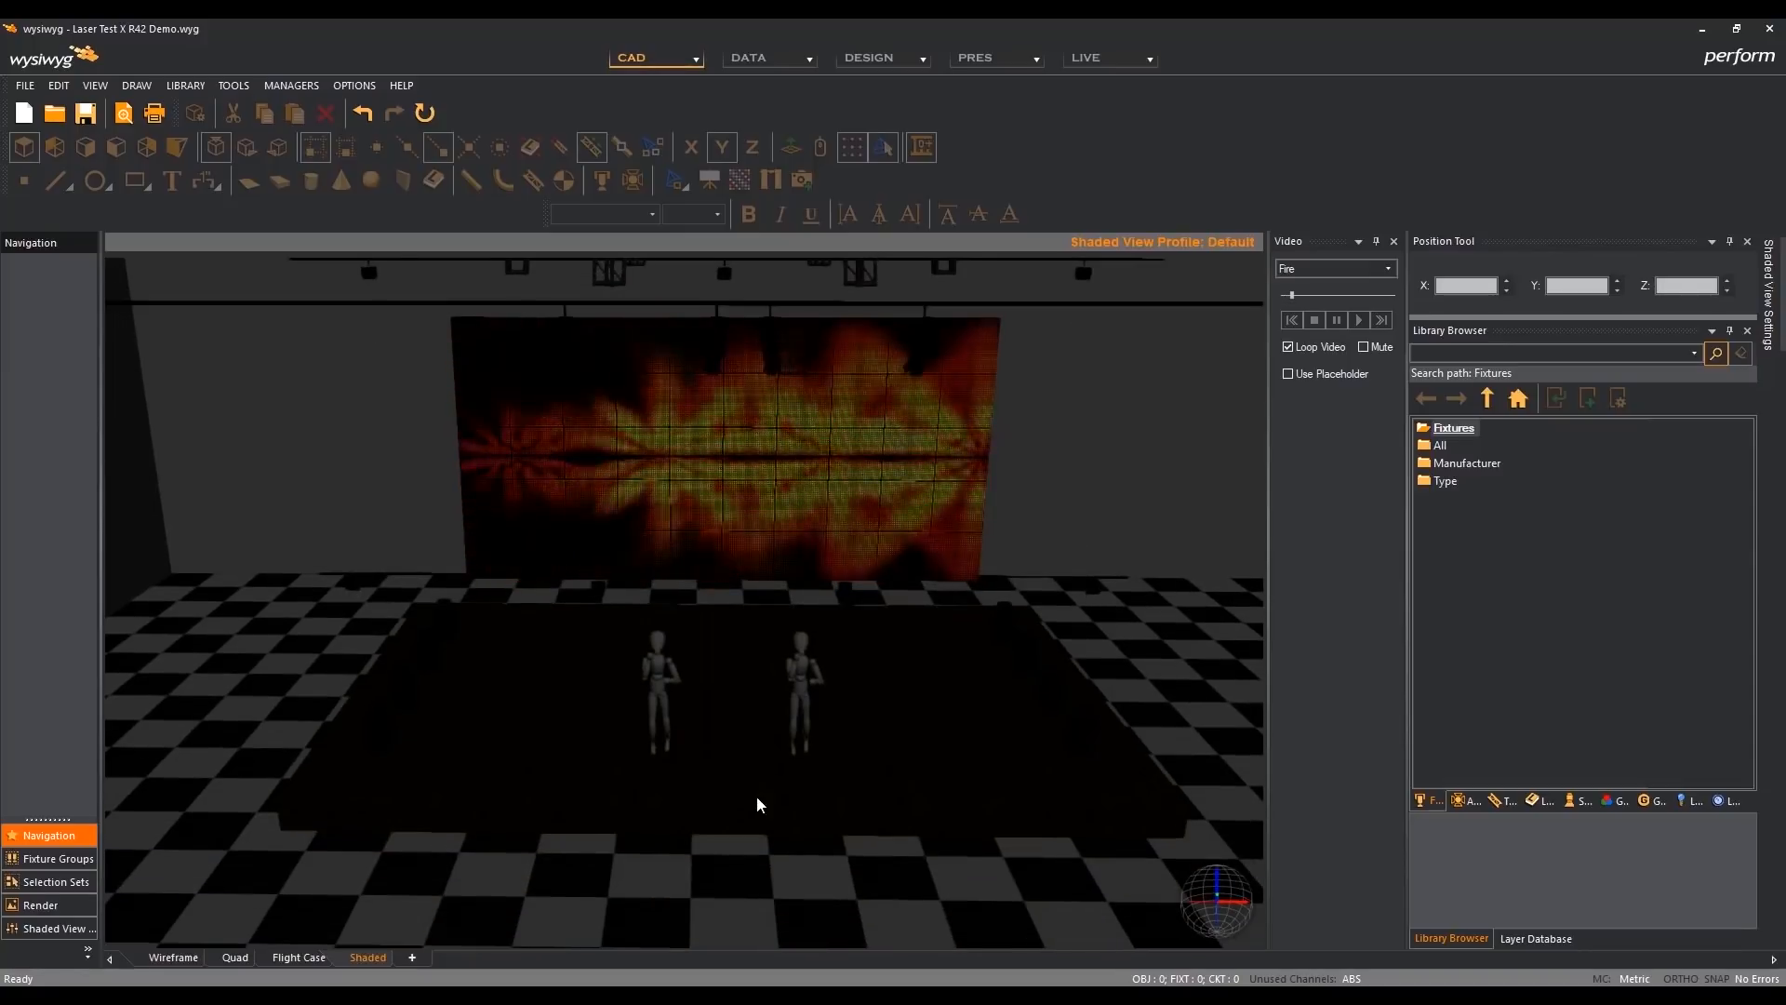
# - Select the two mannequins, the stage platform and two of the front spotlights one after another in the shaded view
pyautogui.click(665, 687)
pyautogui.click(803, 688)
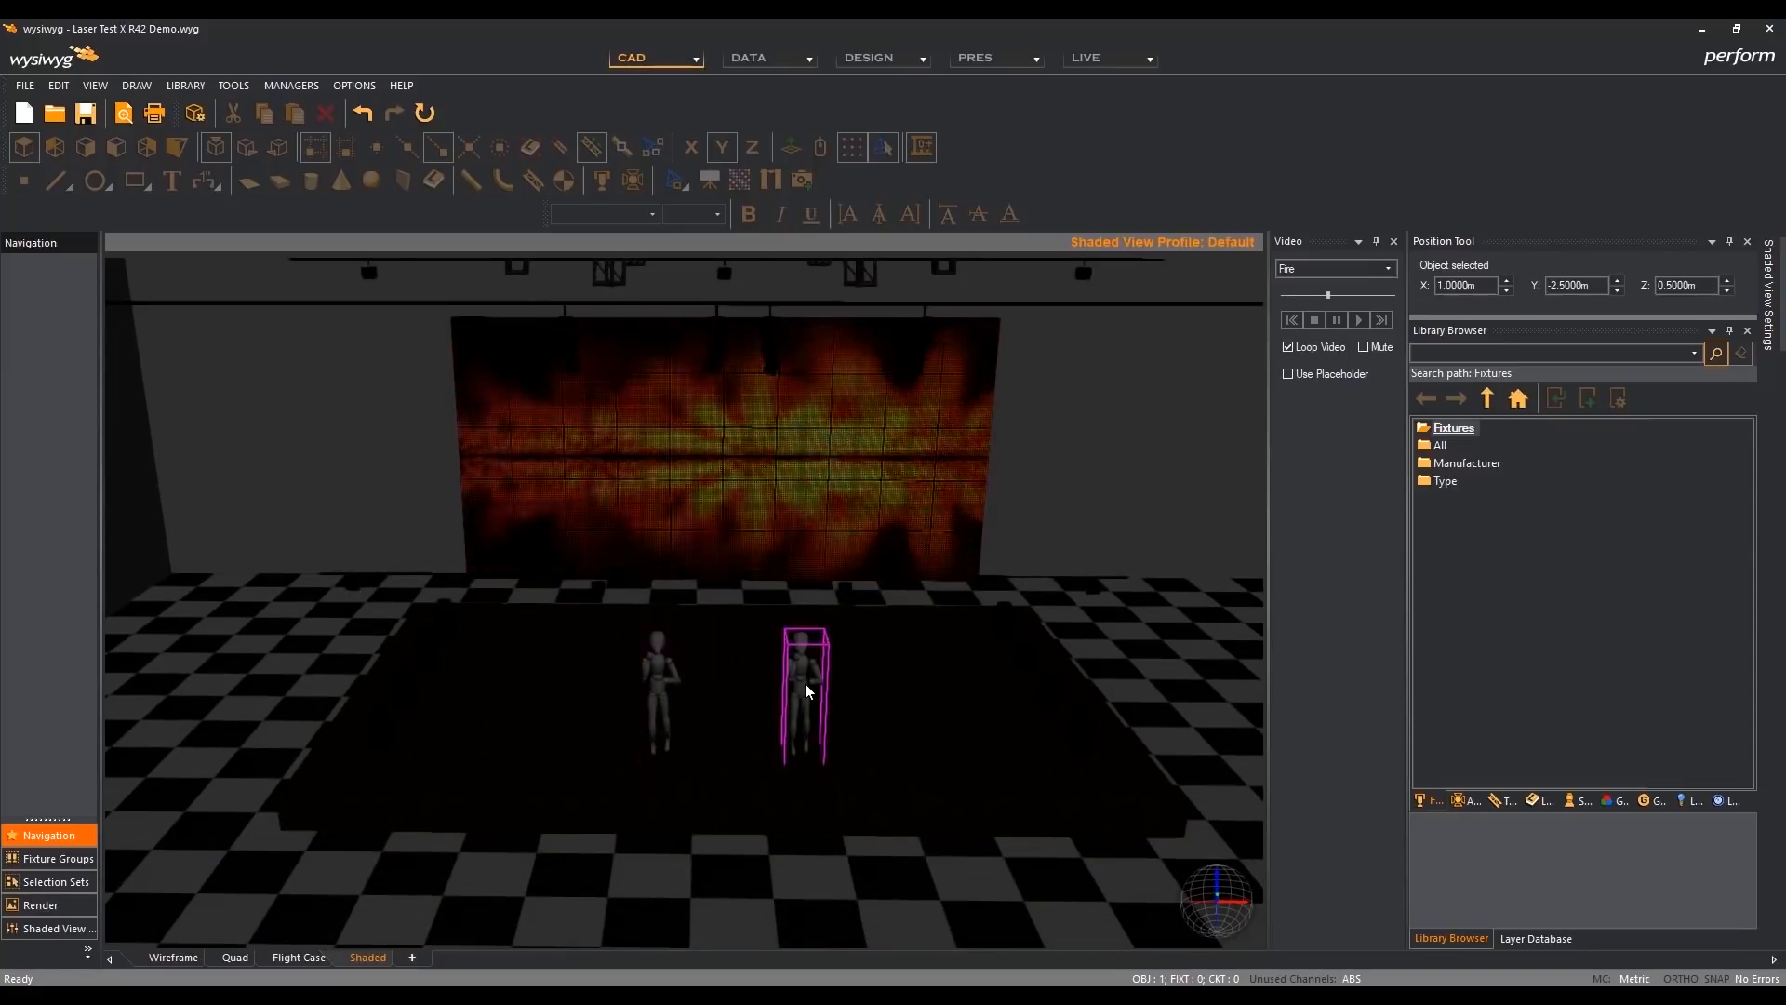
pyautogui.click(741, 777)
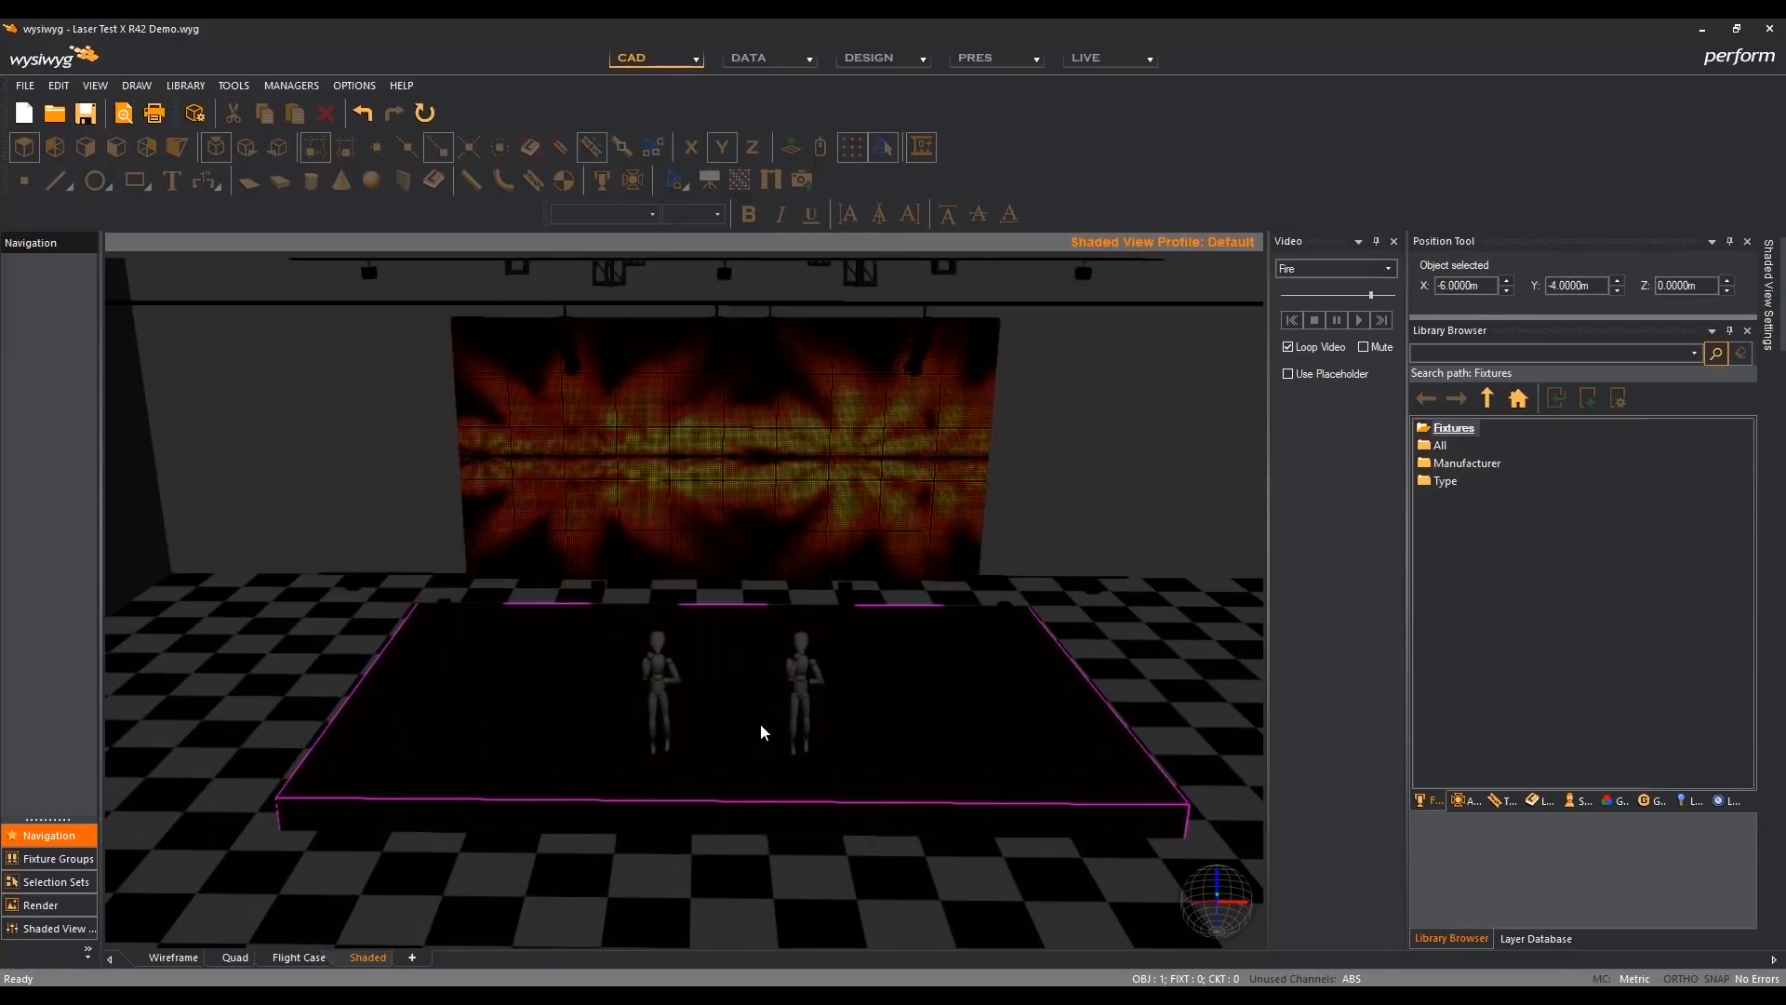
pyautogui.moveTo(761, 723); pyautogui.dragTo(757, 681, button='middle')
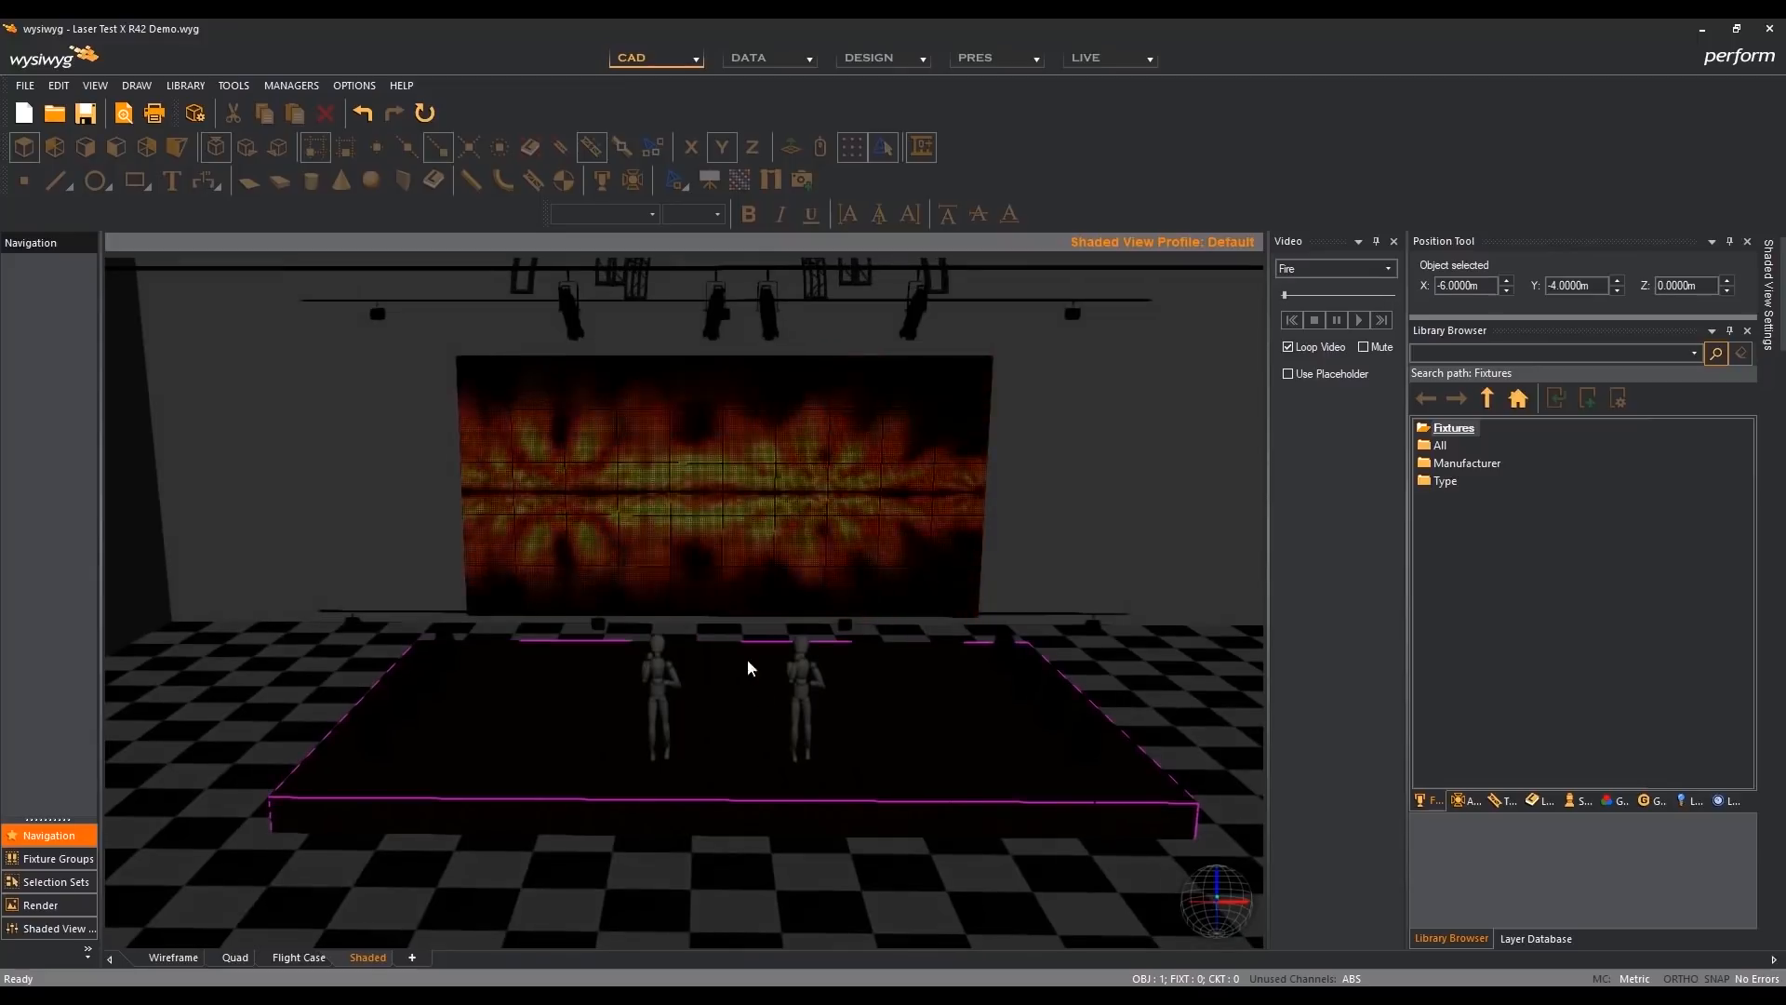
pyautogui.click(580, 331)
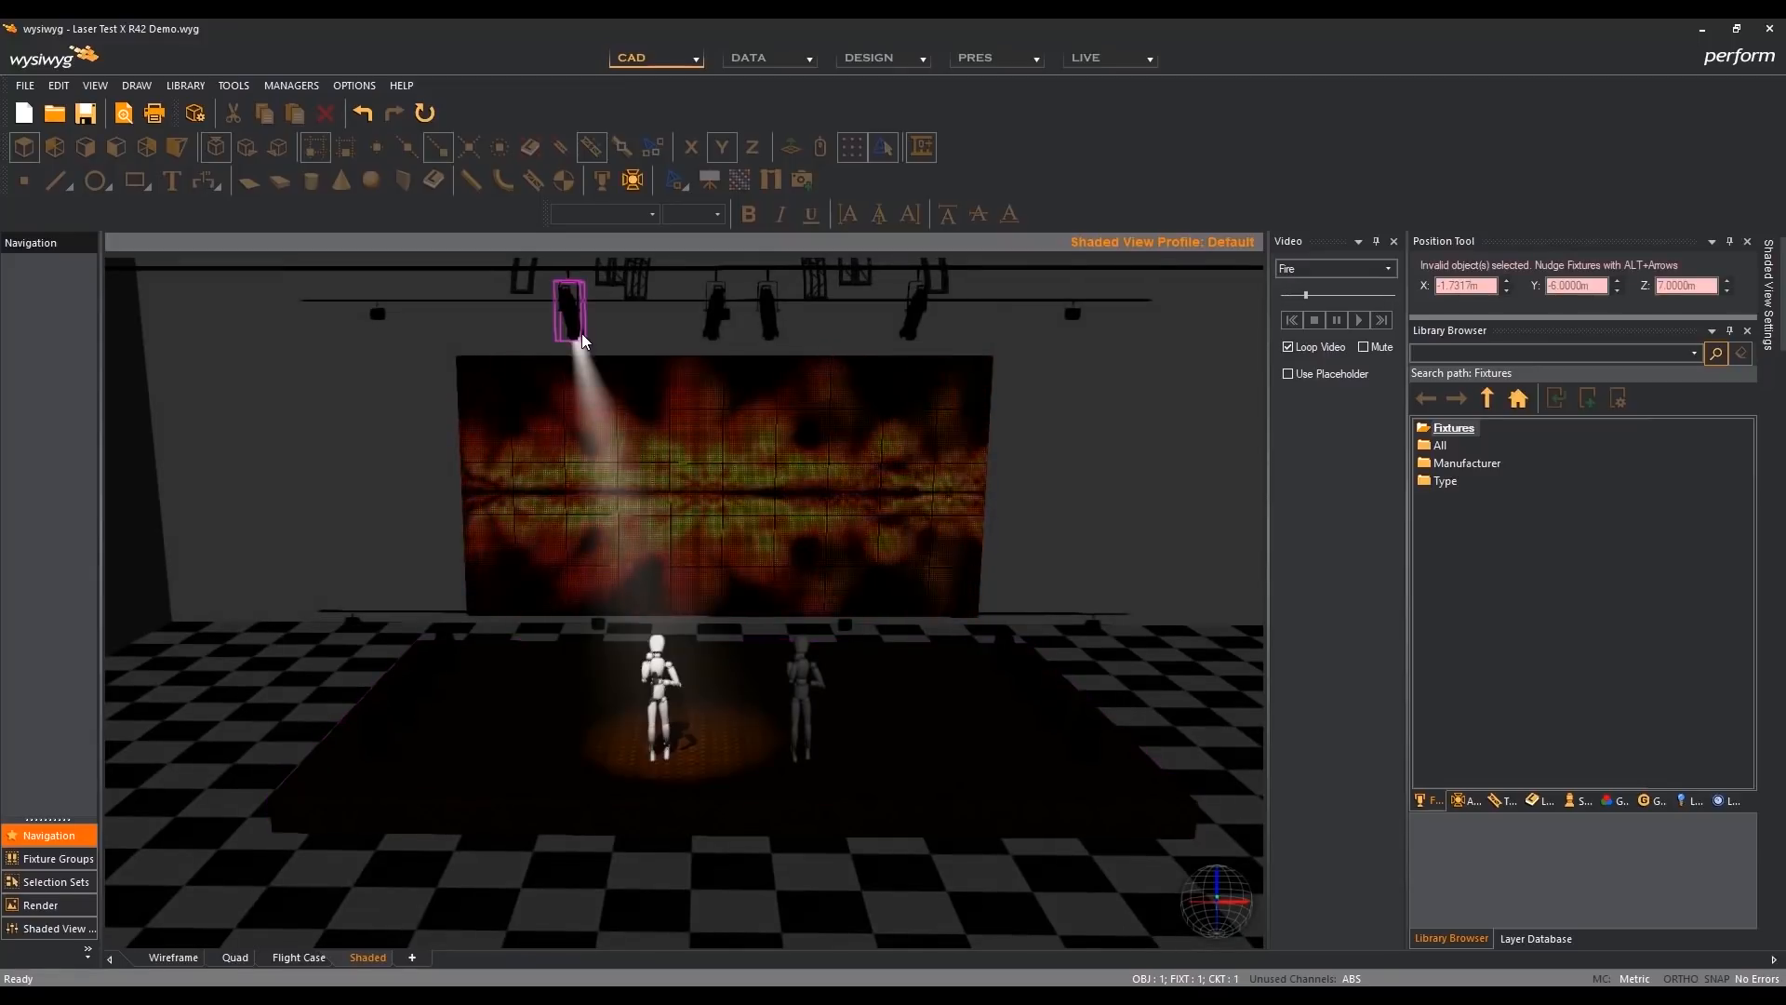
pyautogui.click(704, 320)
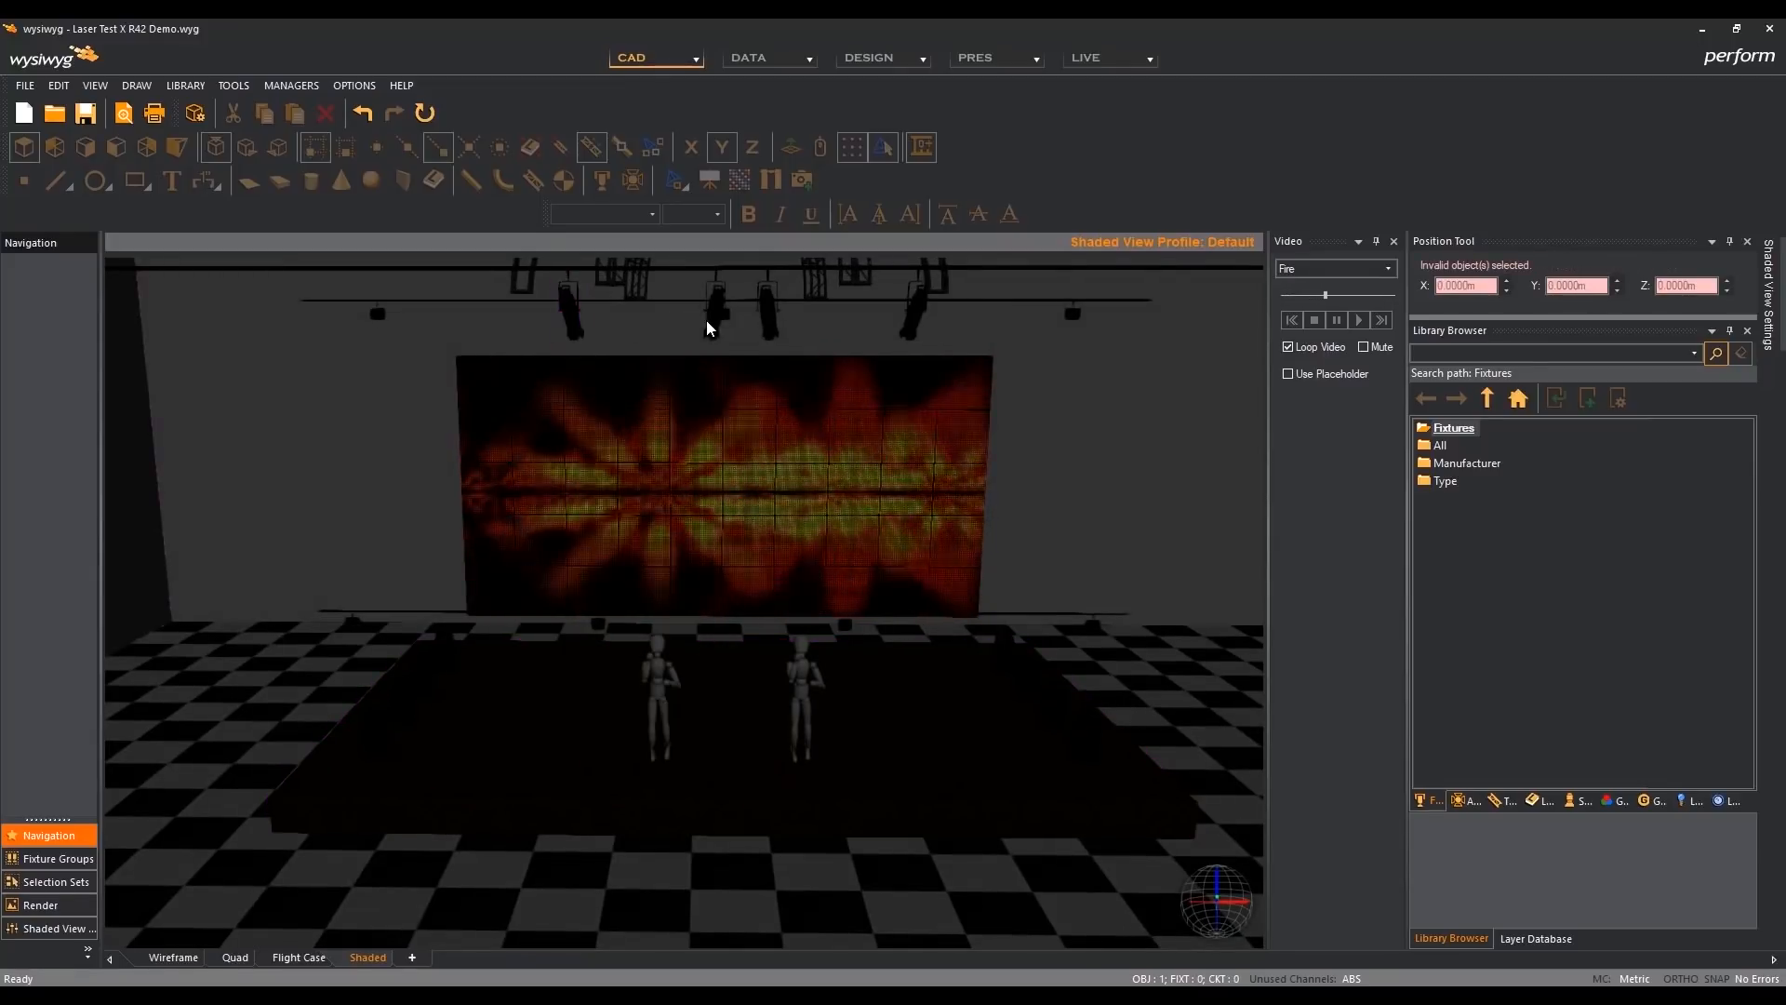
pyautogui.click(712, 321)
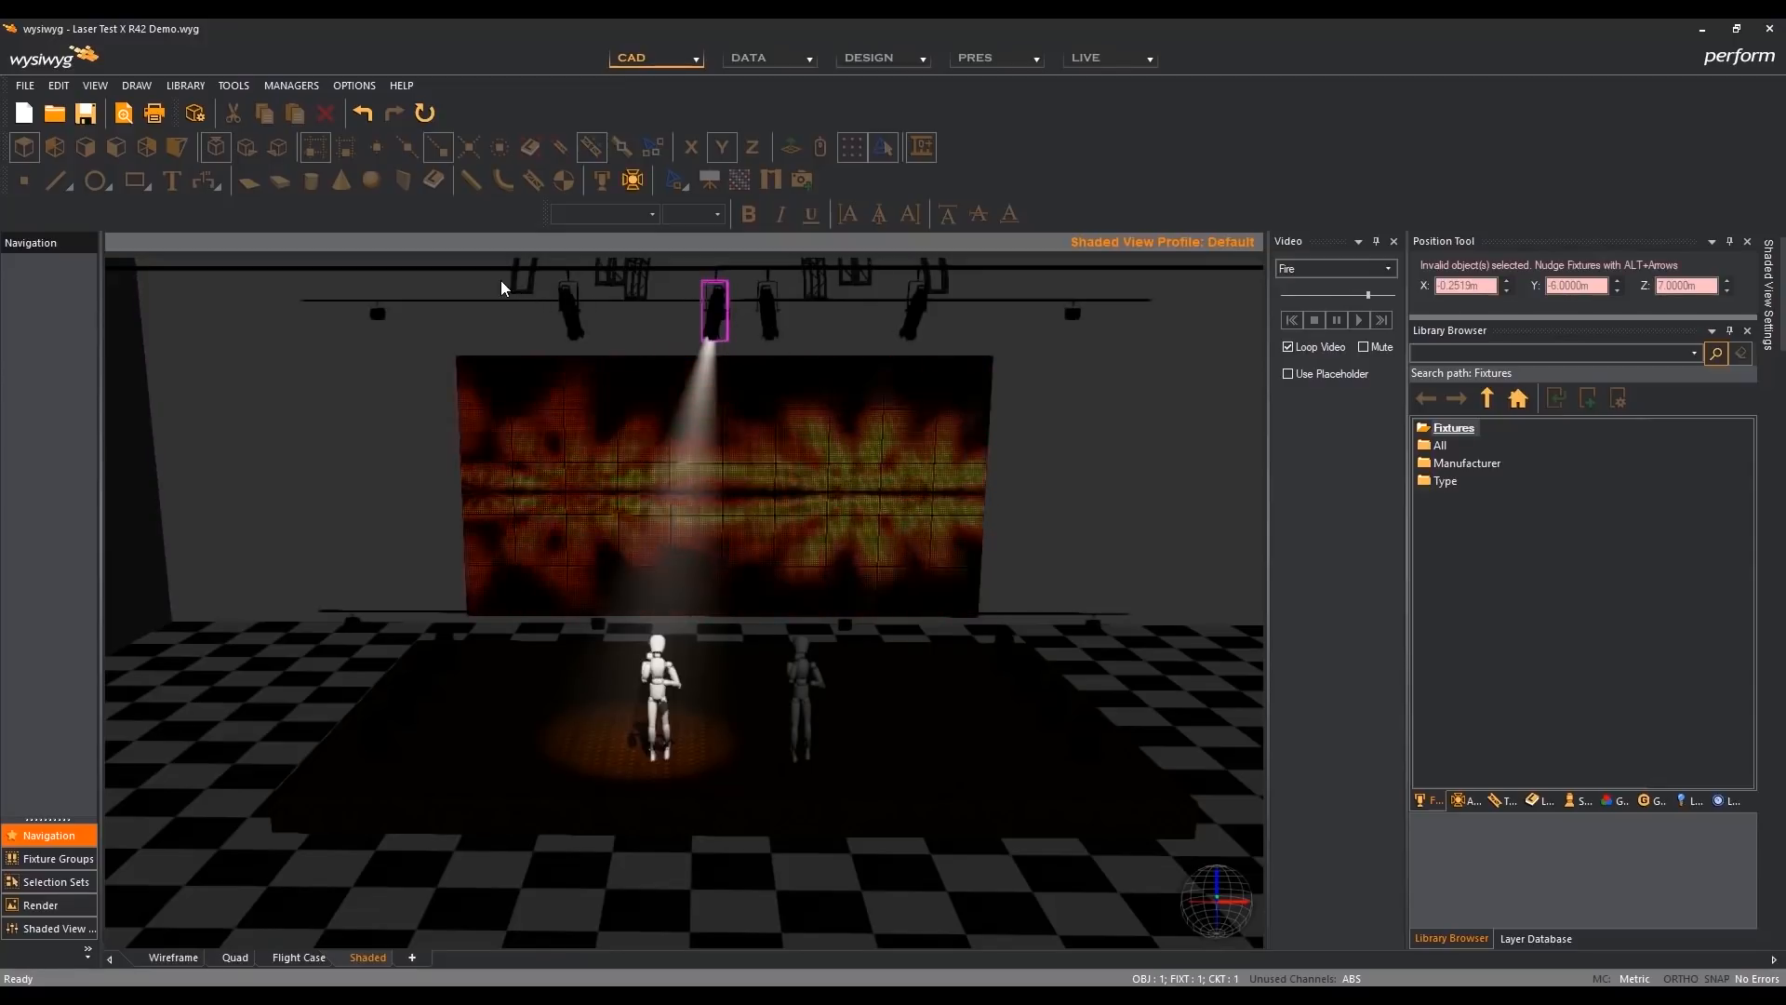
pyautogui.click(619, 326)
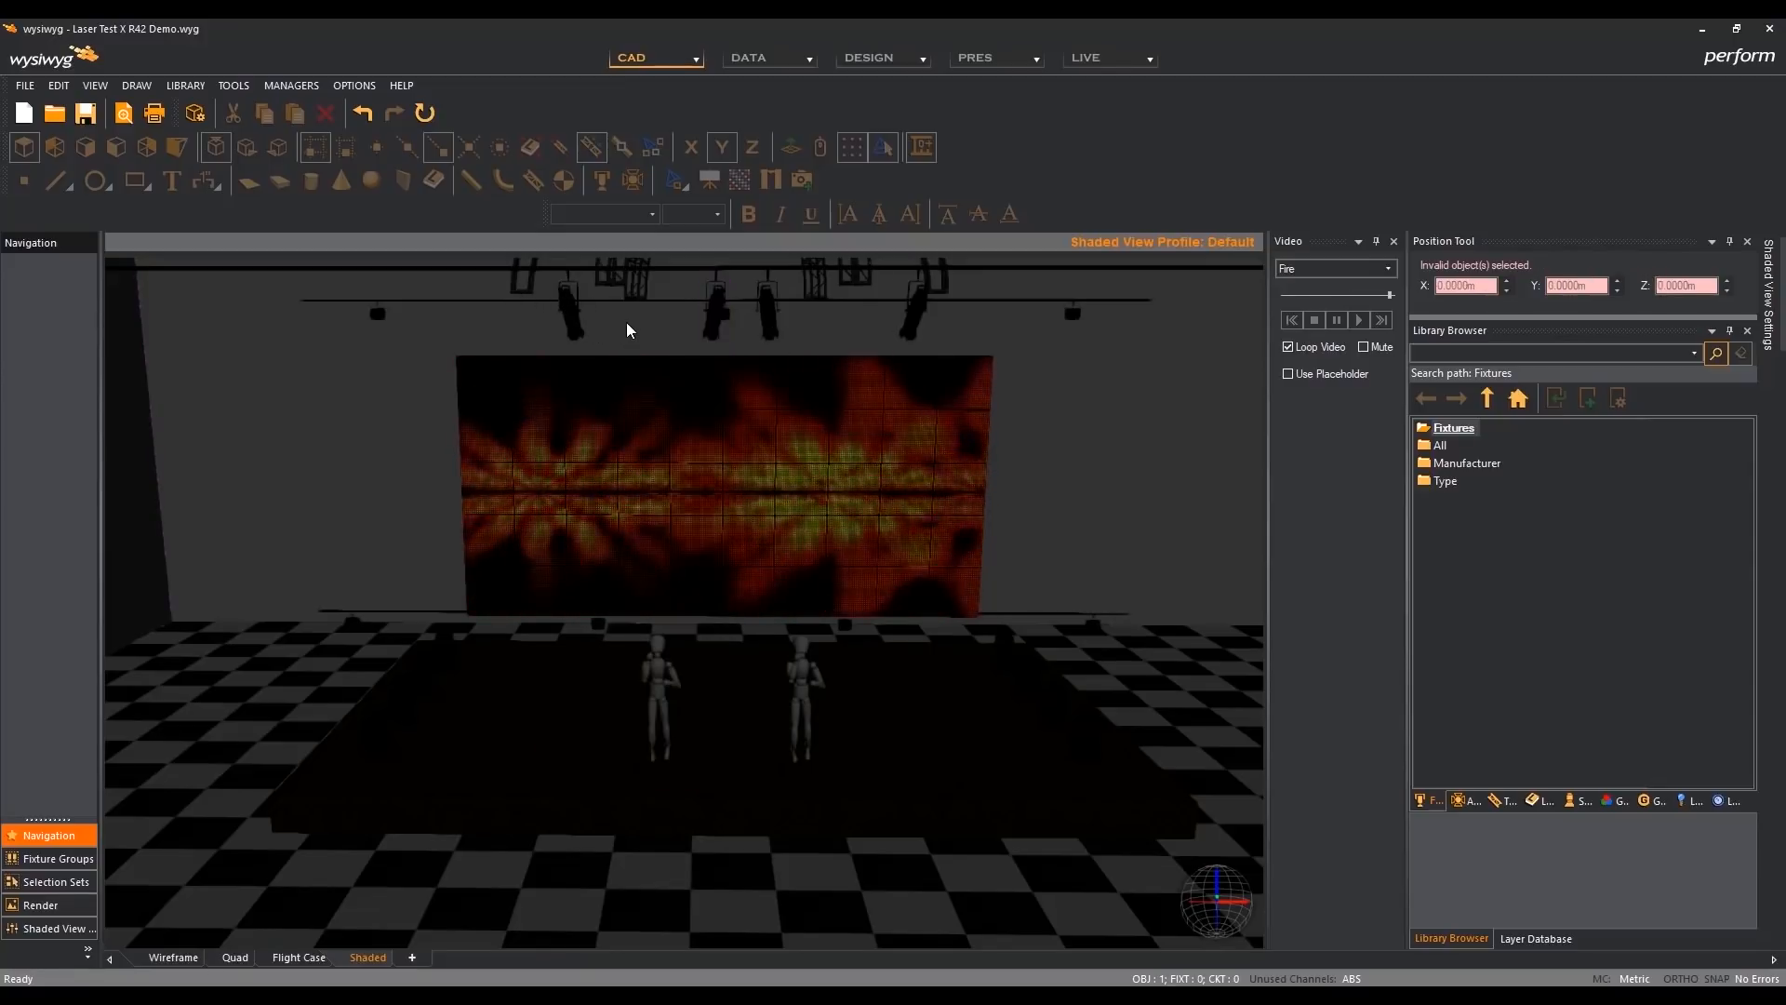
# - Window-select the row of overhead spotlights in the shaded view from two camera angles, clearing the selection each time
pyautogui.moveTo(627, 323); pyautogui.dragTo(630, 343, button='middle')
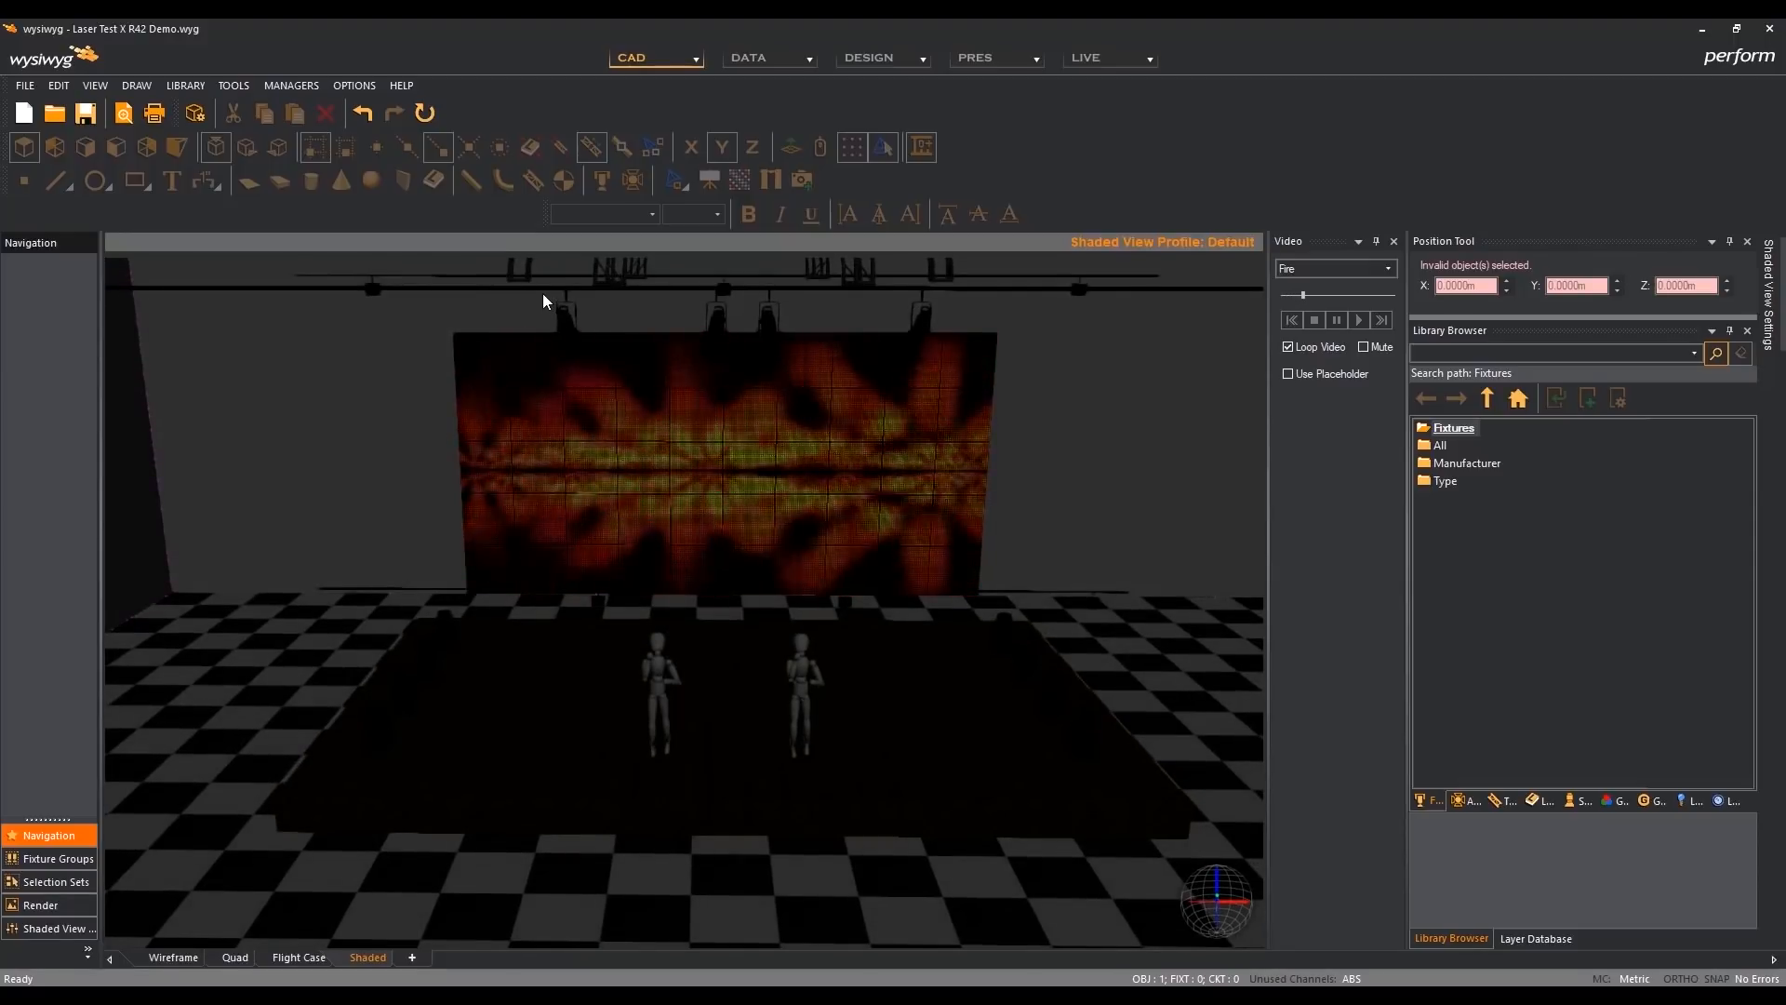
pyautogui.moveTo(543, 293); pyautogui.dragTo(955, 339)
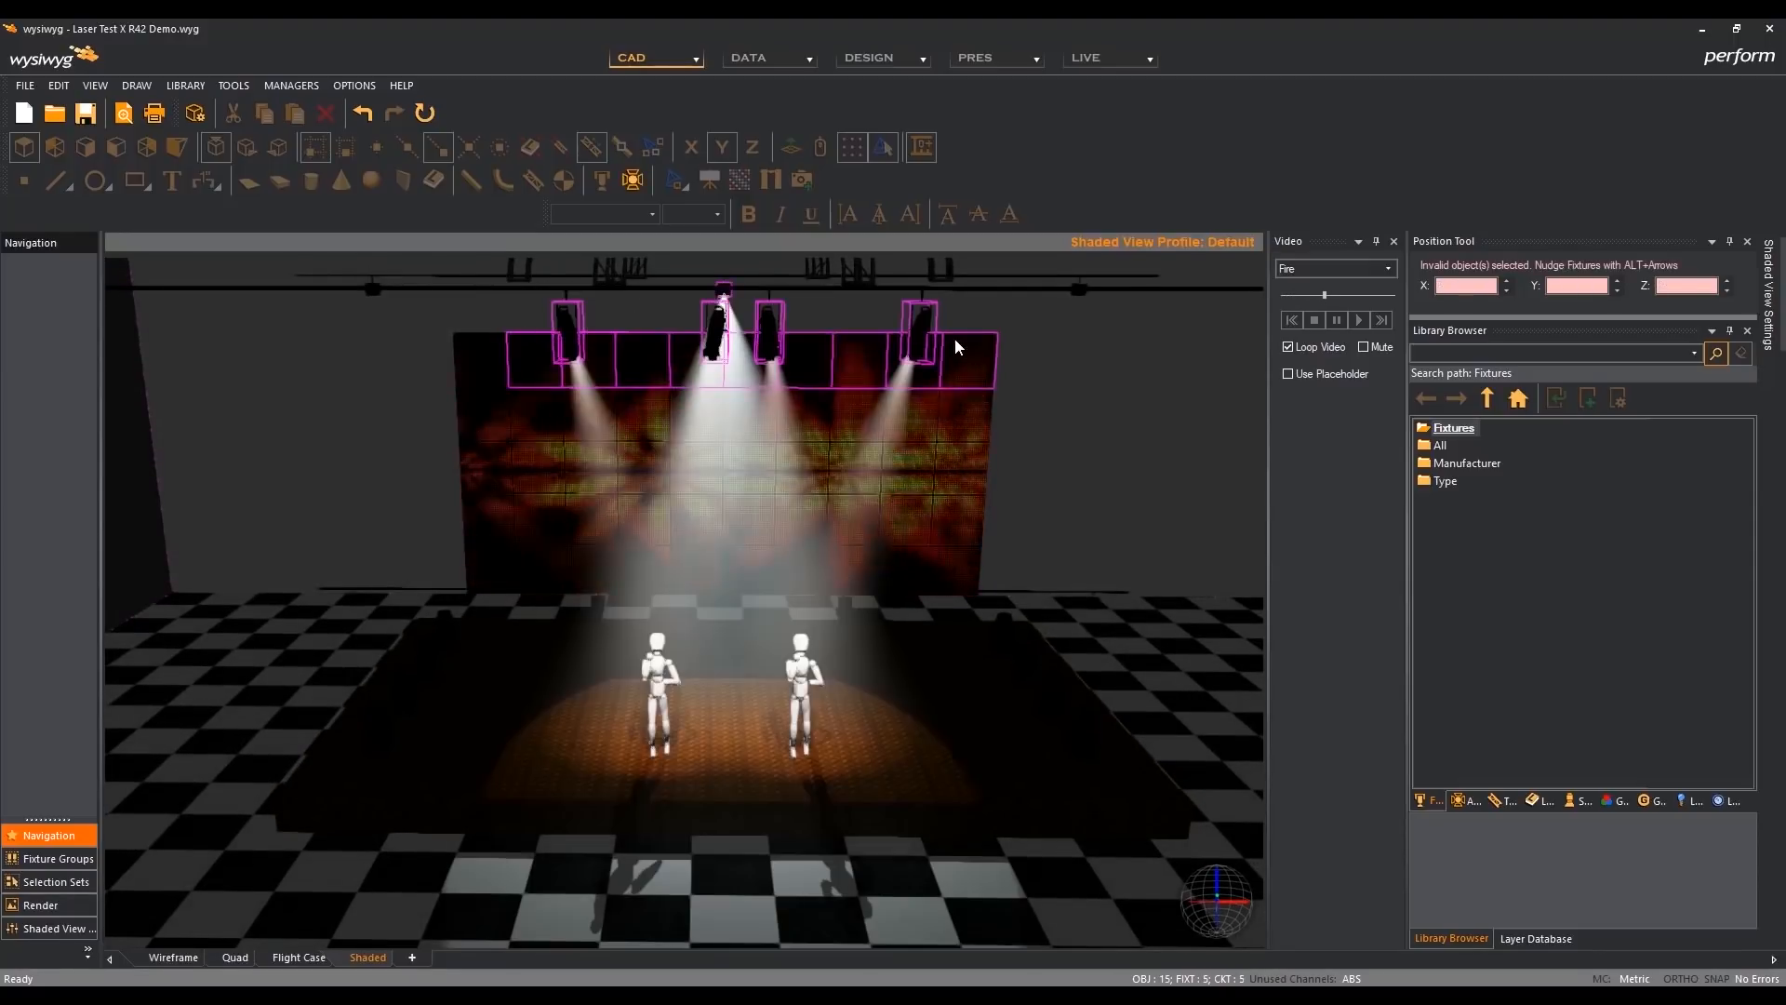
pyautogui.click(1026, 388)
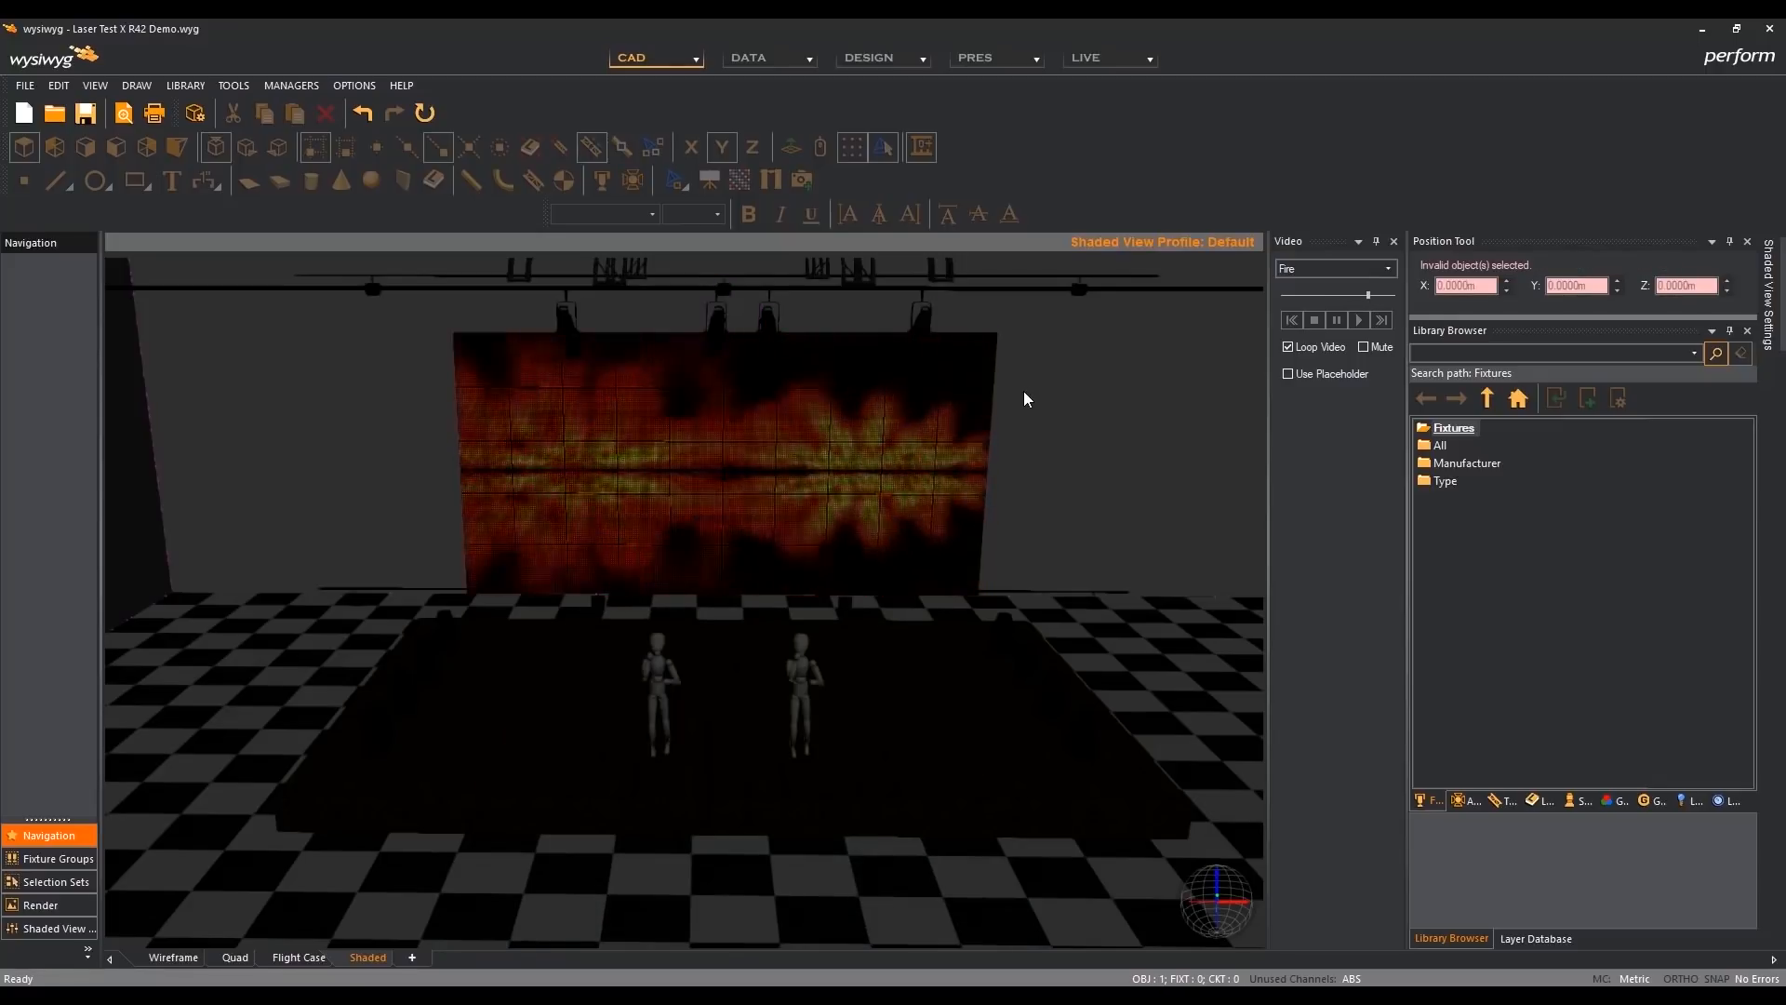
pyautogui.moveTo(1025, 476); pyautogui.dragTo(1026, 440, button='middle')
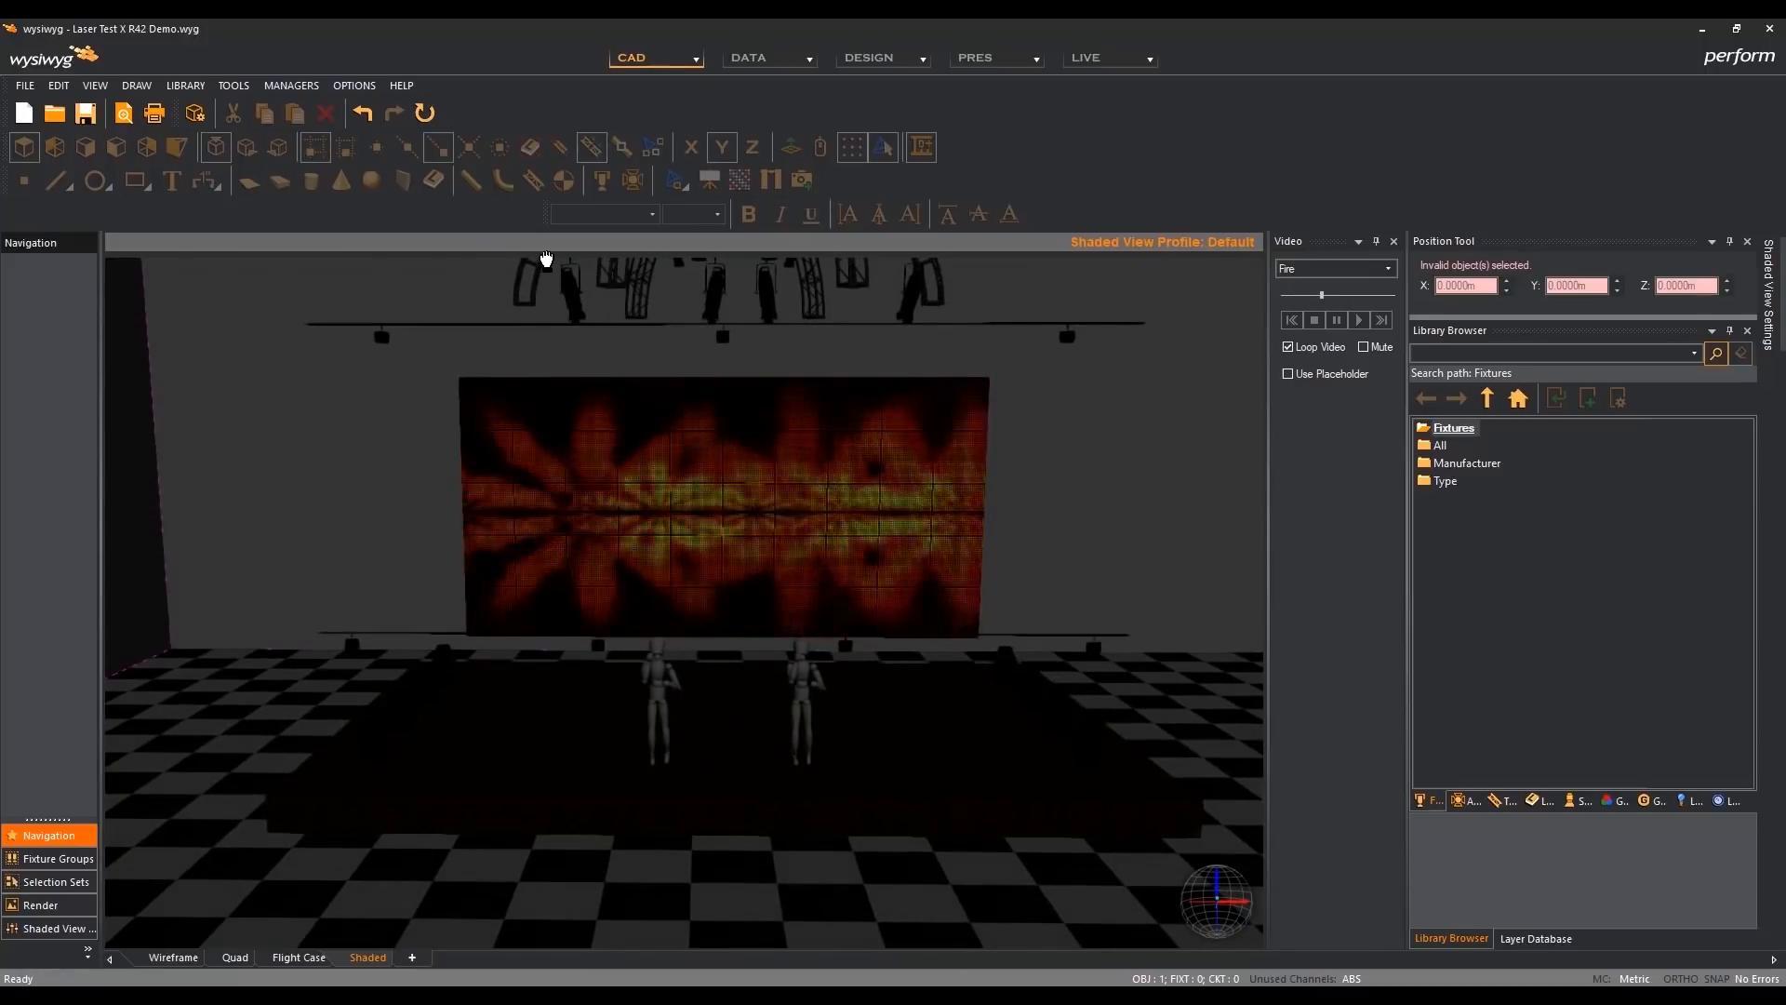
pyautogui.moveTo(554, 268); pyautogui.dragTo(936, 326)
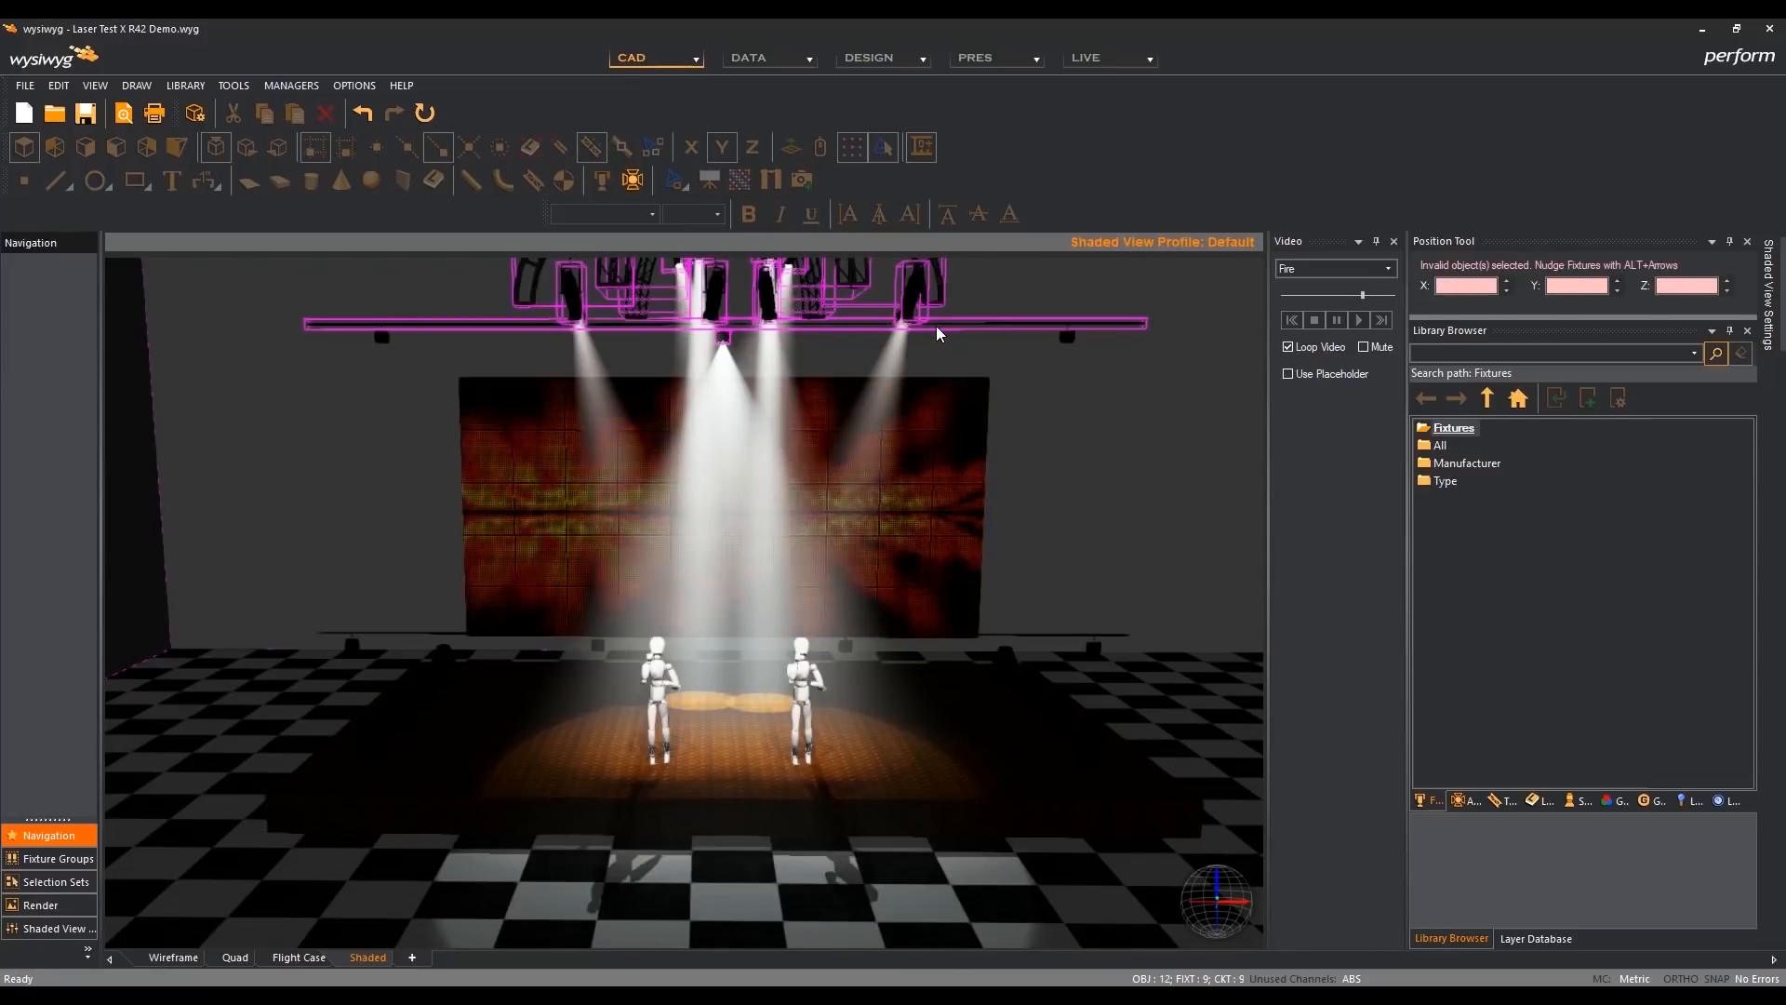
pyautogui.click(1027, 382)
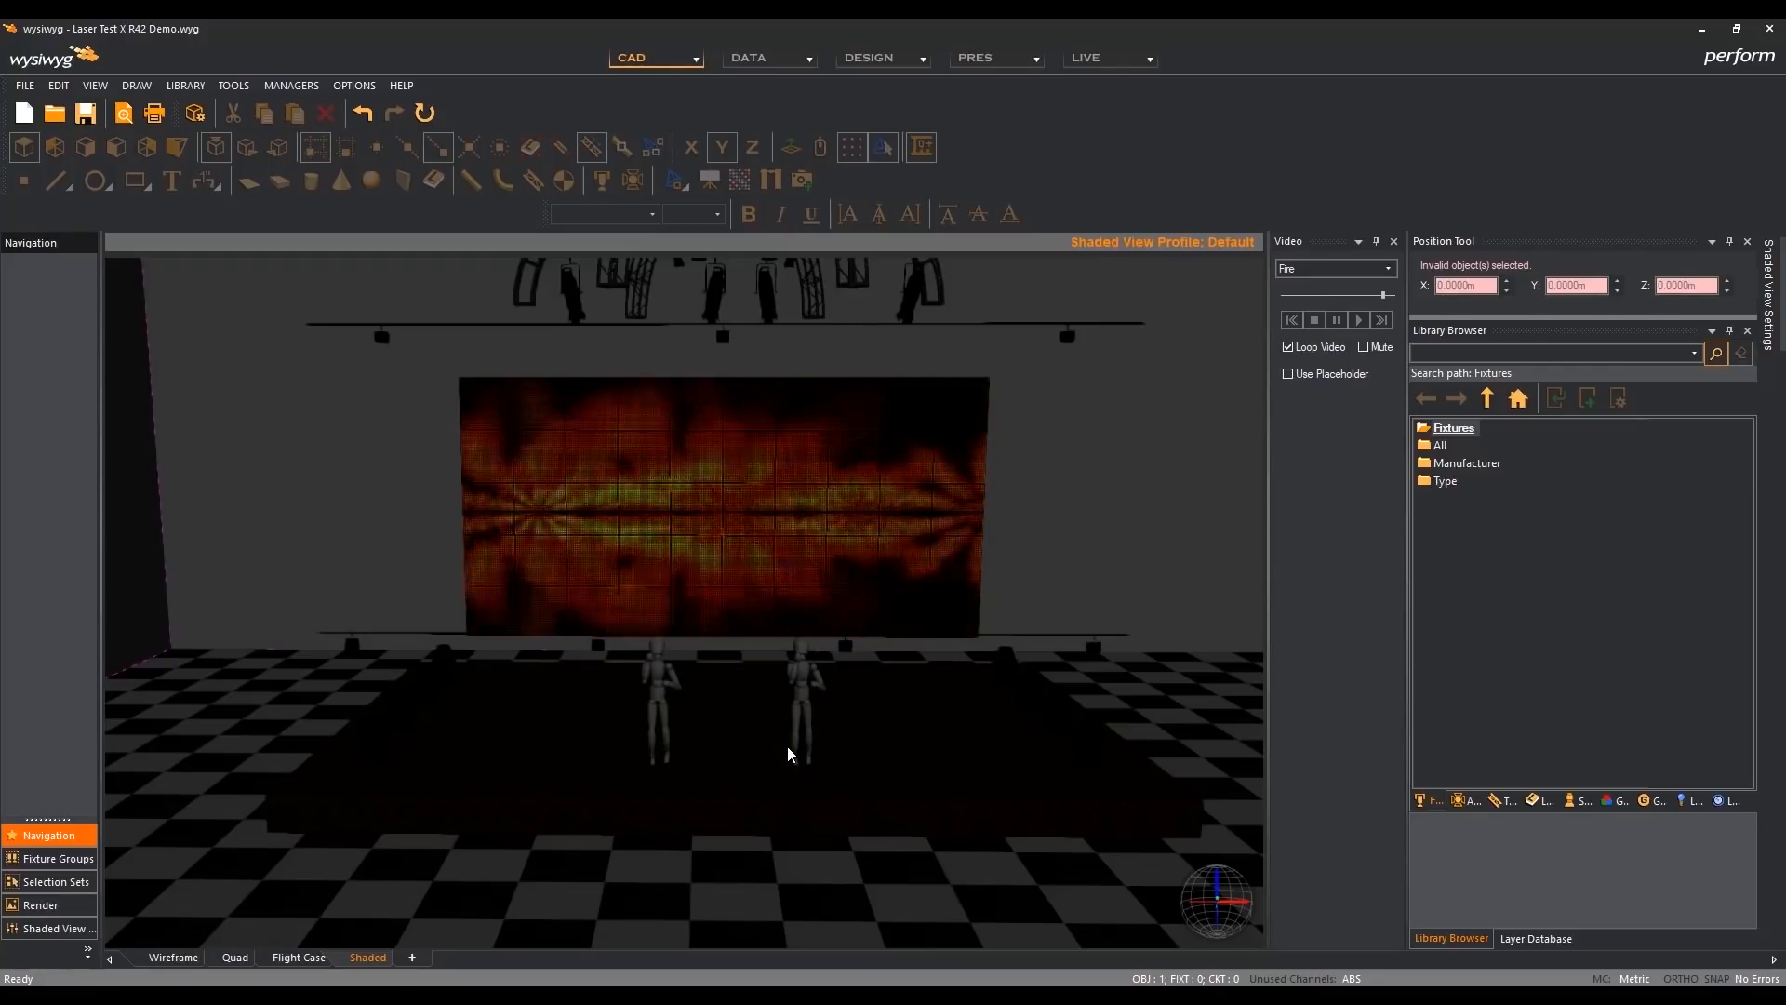
# - Set the Shaded View Camera Control to Traditional WYSIWYG in the application options
pyautogui.click(356, 85)
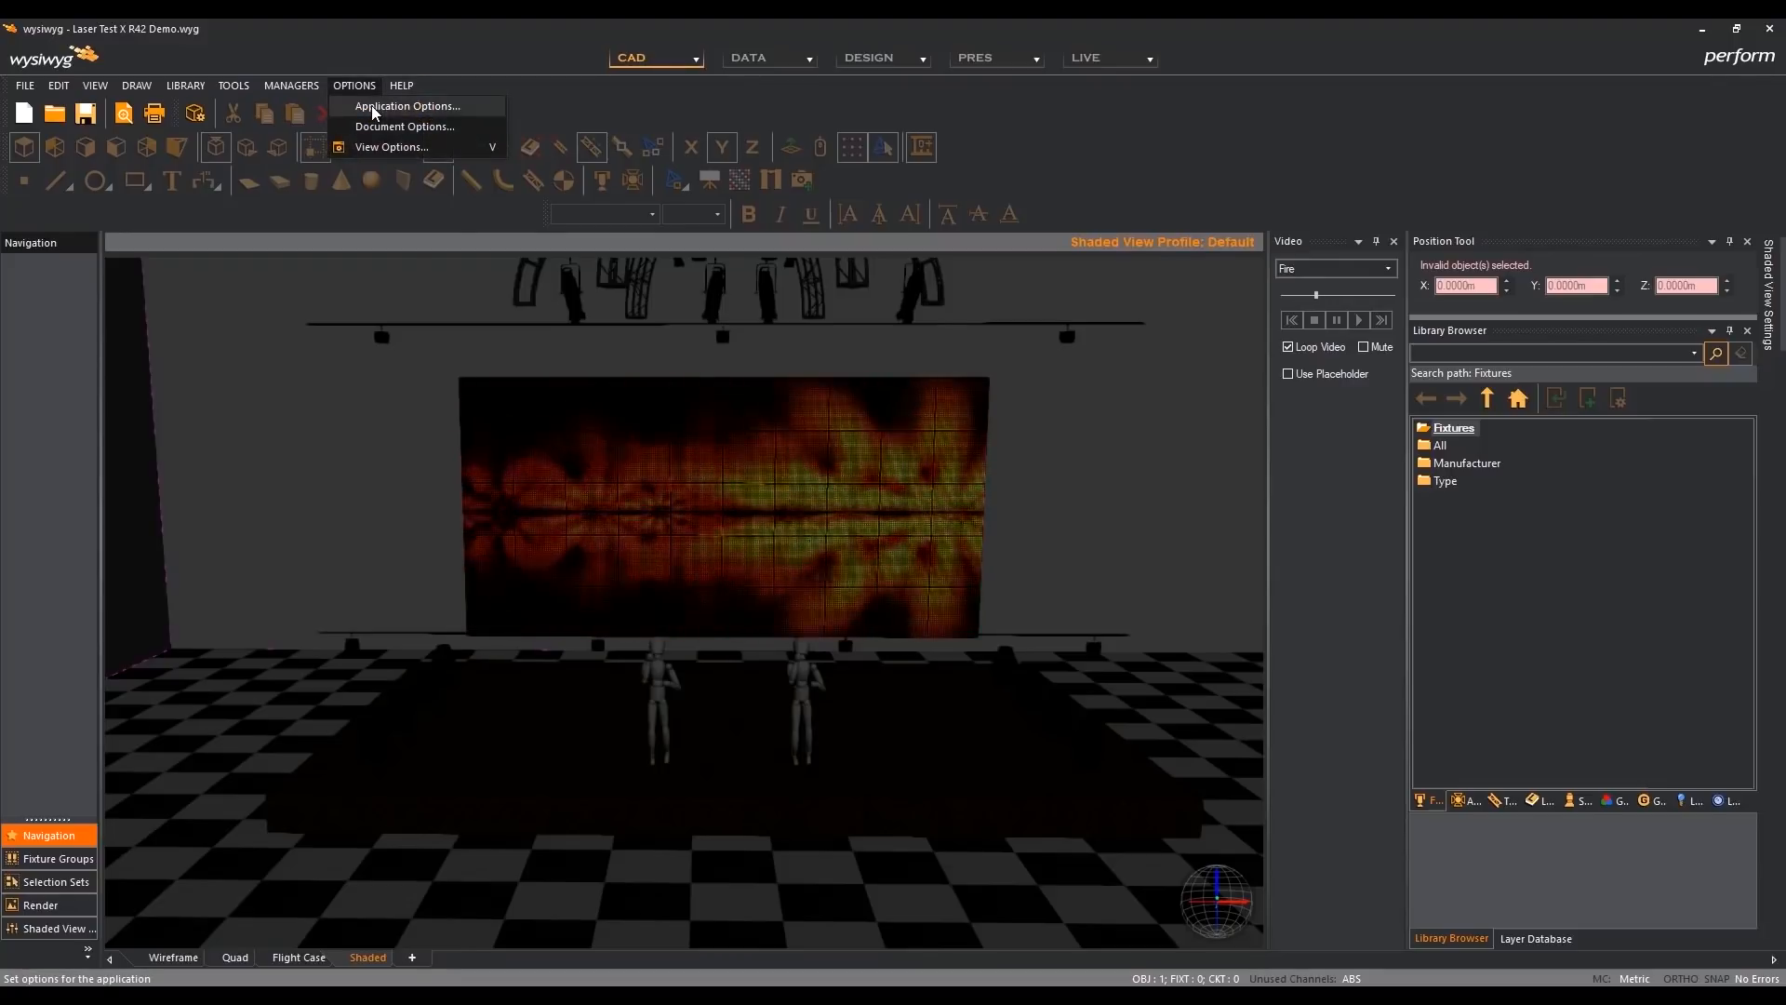
pyautogui.click(374, 110)
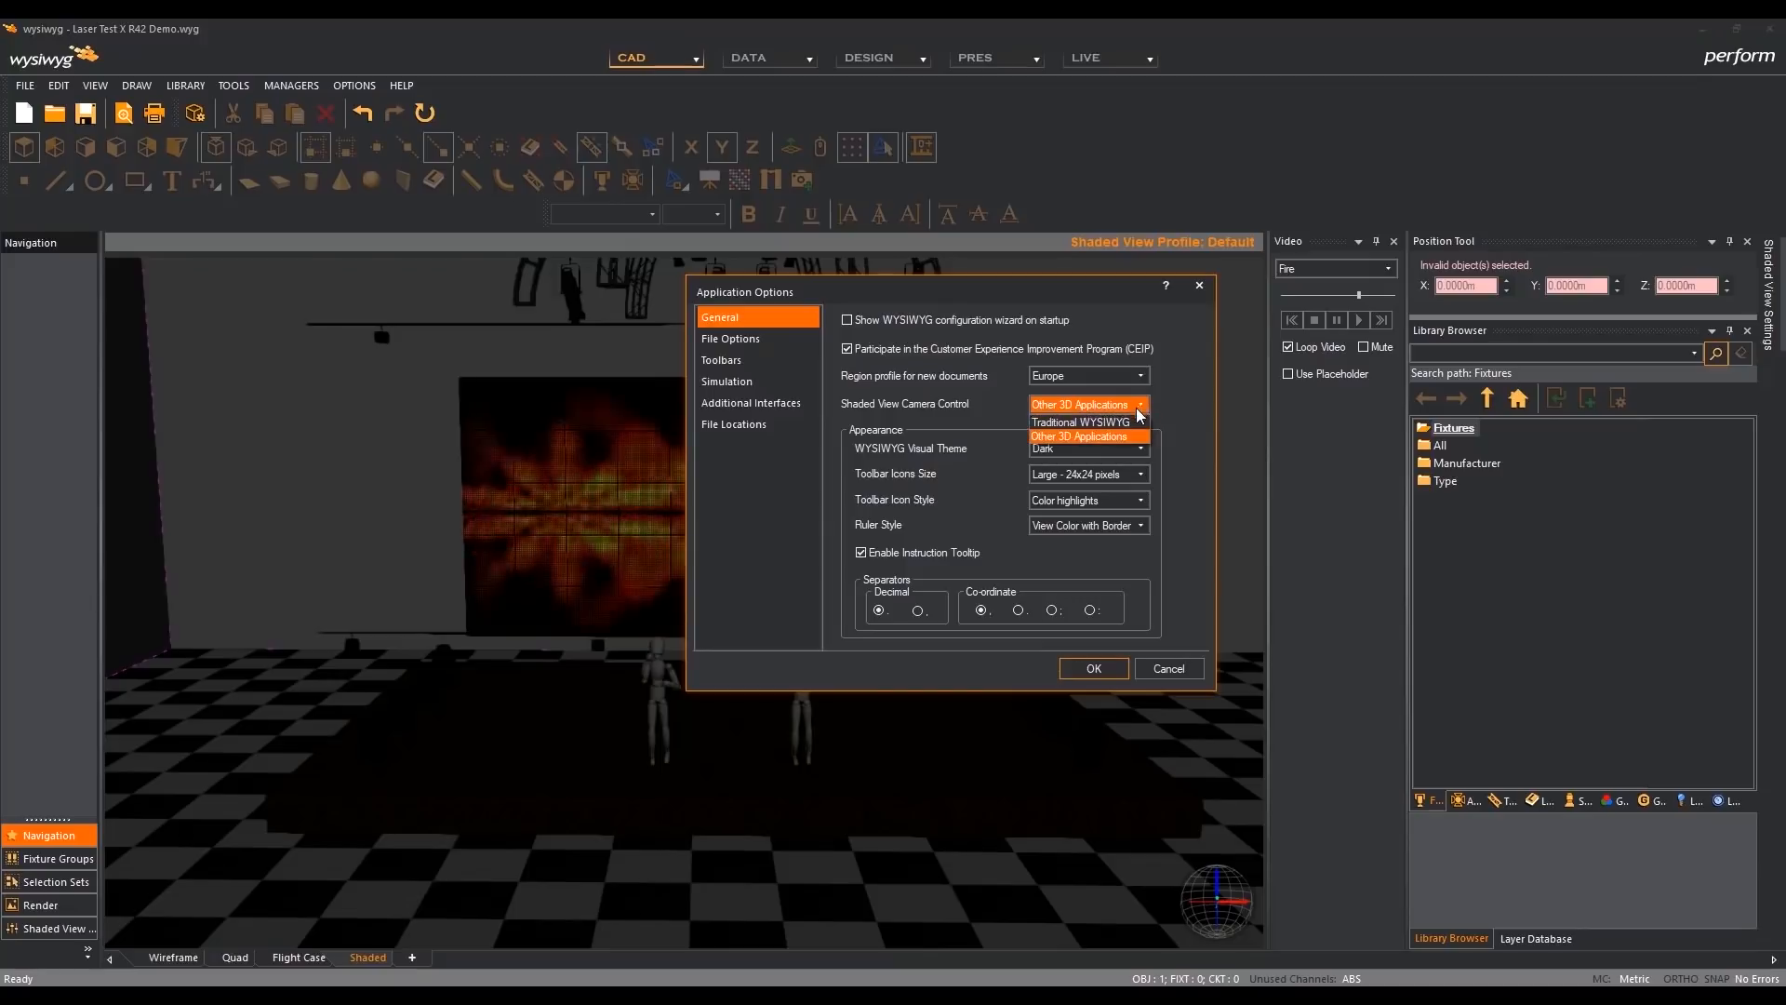
pyautogui.click(1138, 423)
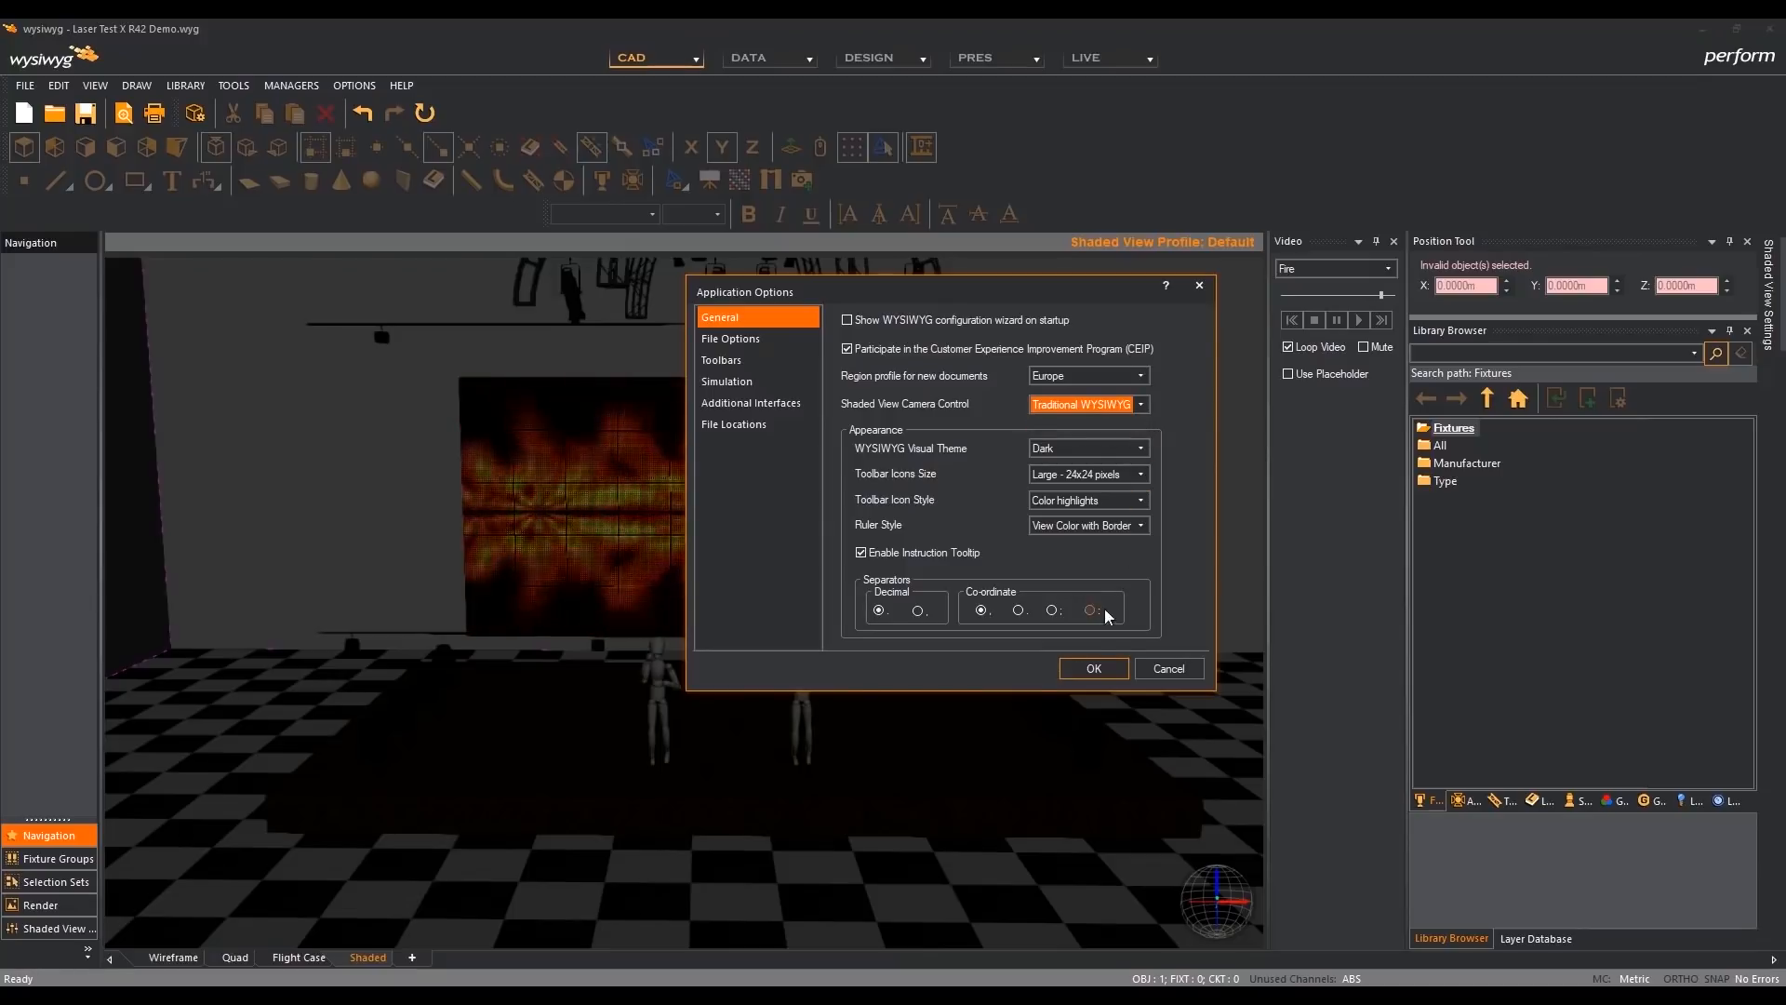
pyautogui.click(1101, 671)
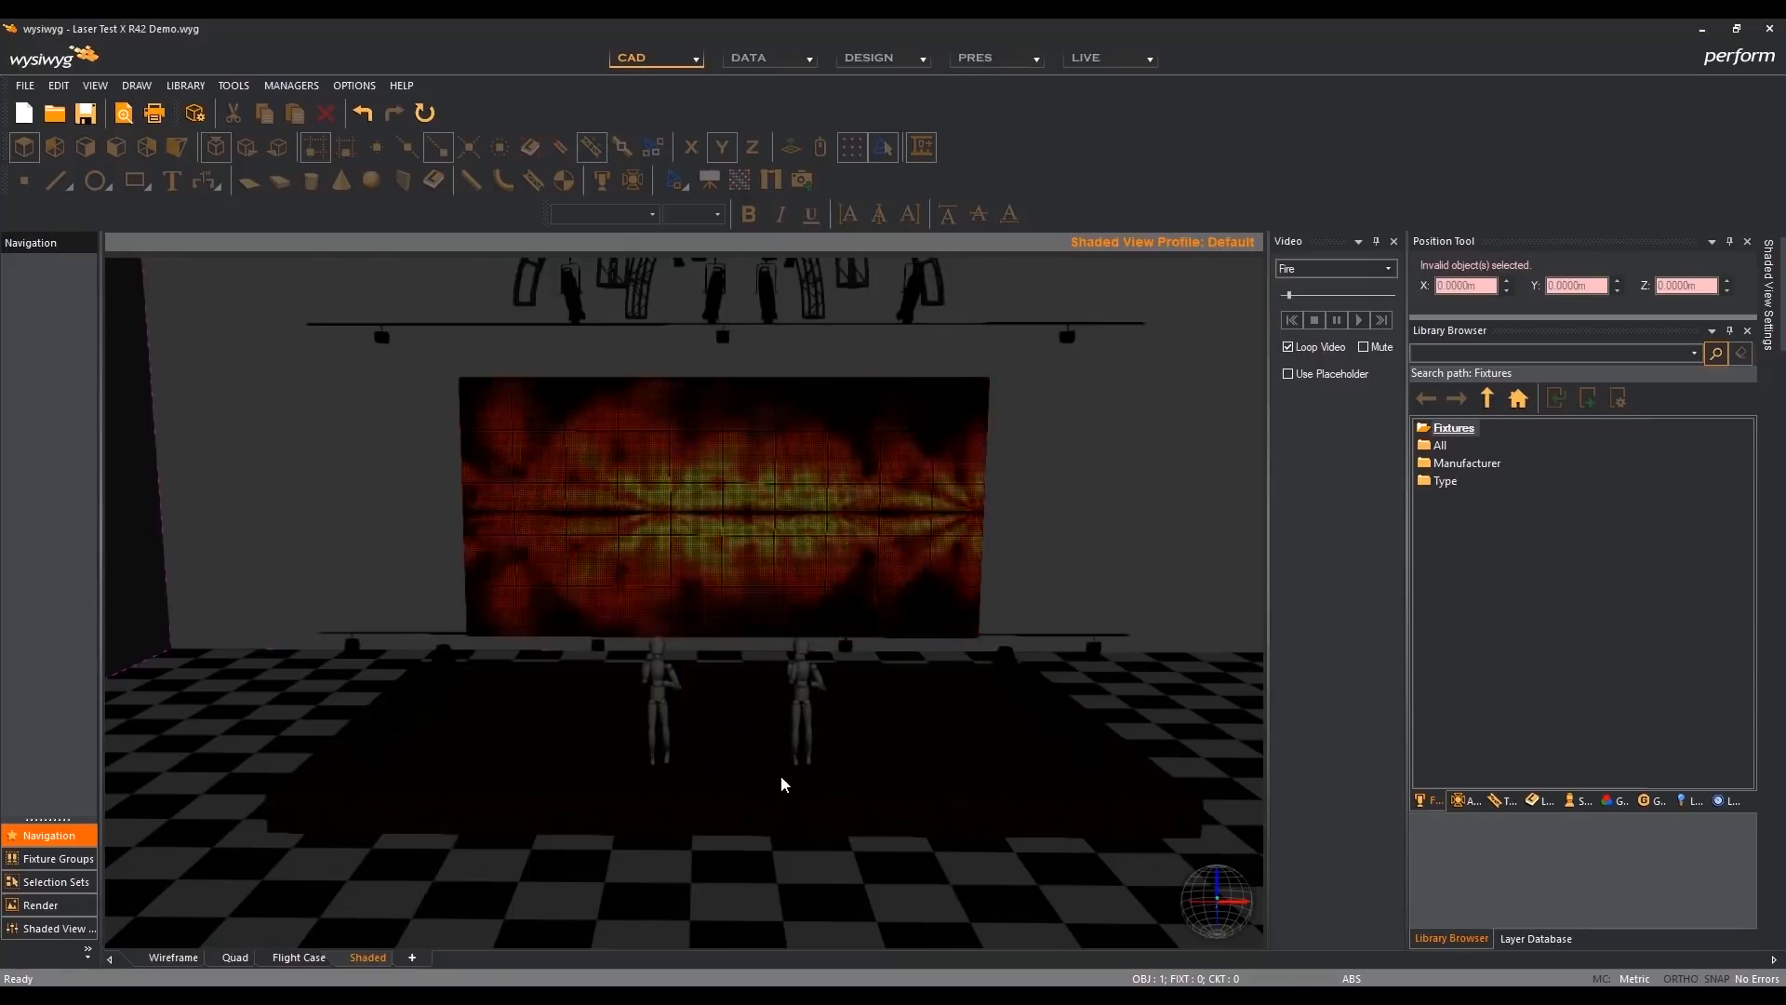
# - Try the traditional camera movement, turn on Shaded View Select, and select the front spotlight at the stage's far right
pyautogui.moveTo(729, 814)
pyautogui.mouseDown(button='middle')
pyautogui.moveTo(562, 785)
pyautogui.moveTo(881, 798)
pyautogui.moveTo(729, 795)
pyautogui.mouseUp(button='middle')
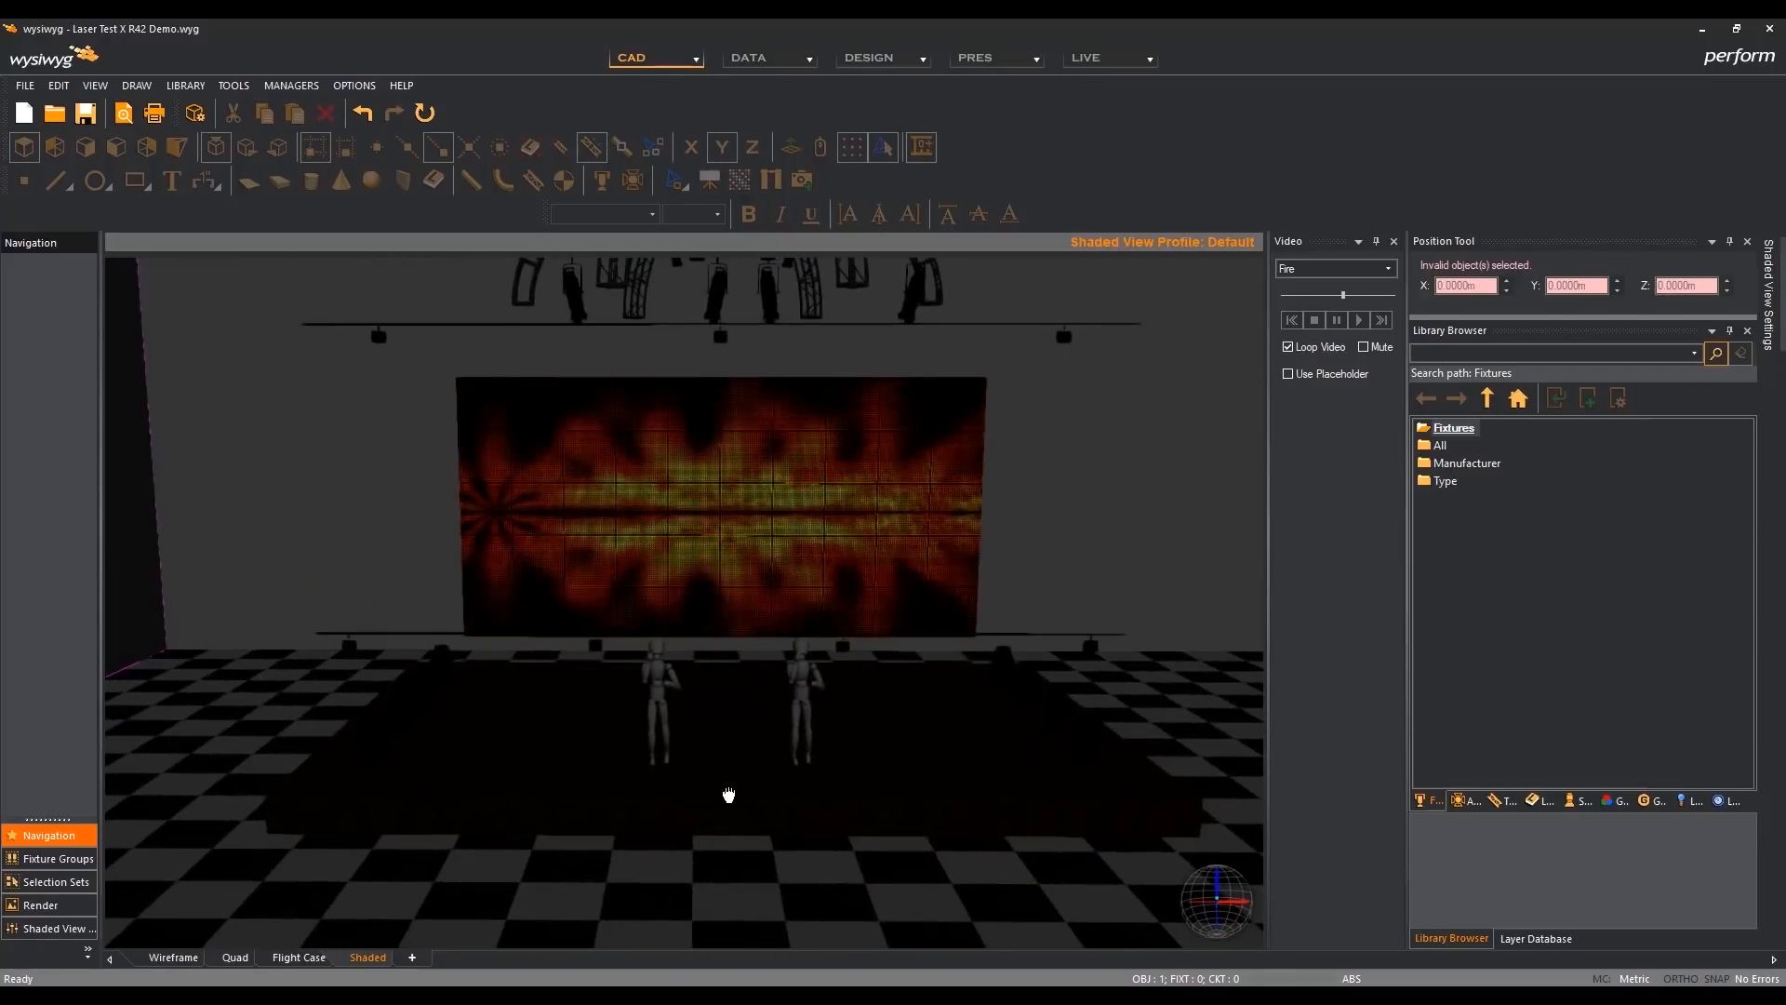
pyautogui.click(740, 748)
pyautogui.click(741, 749)
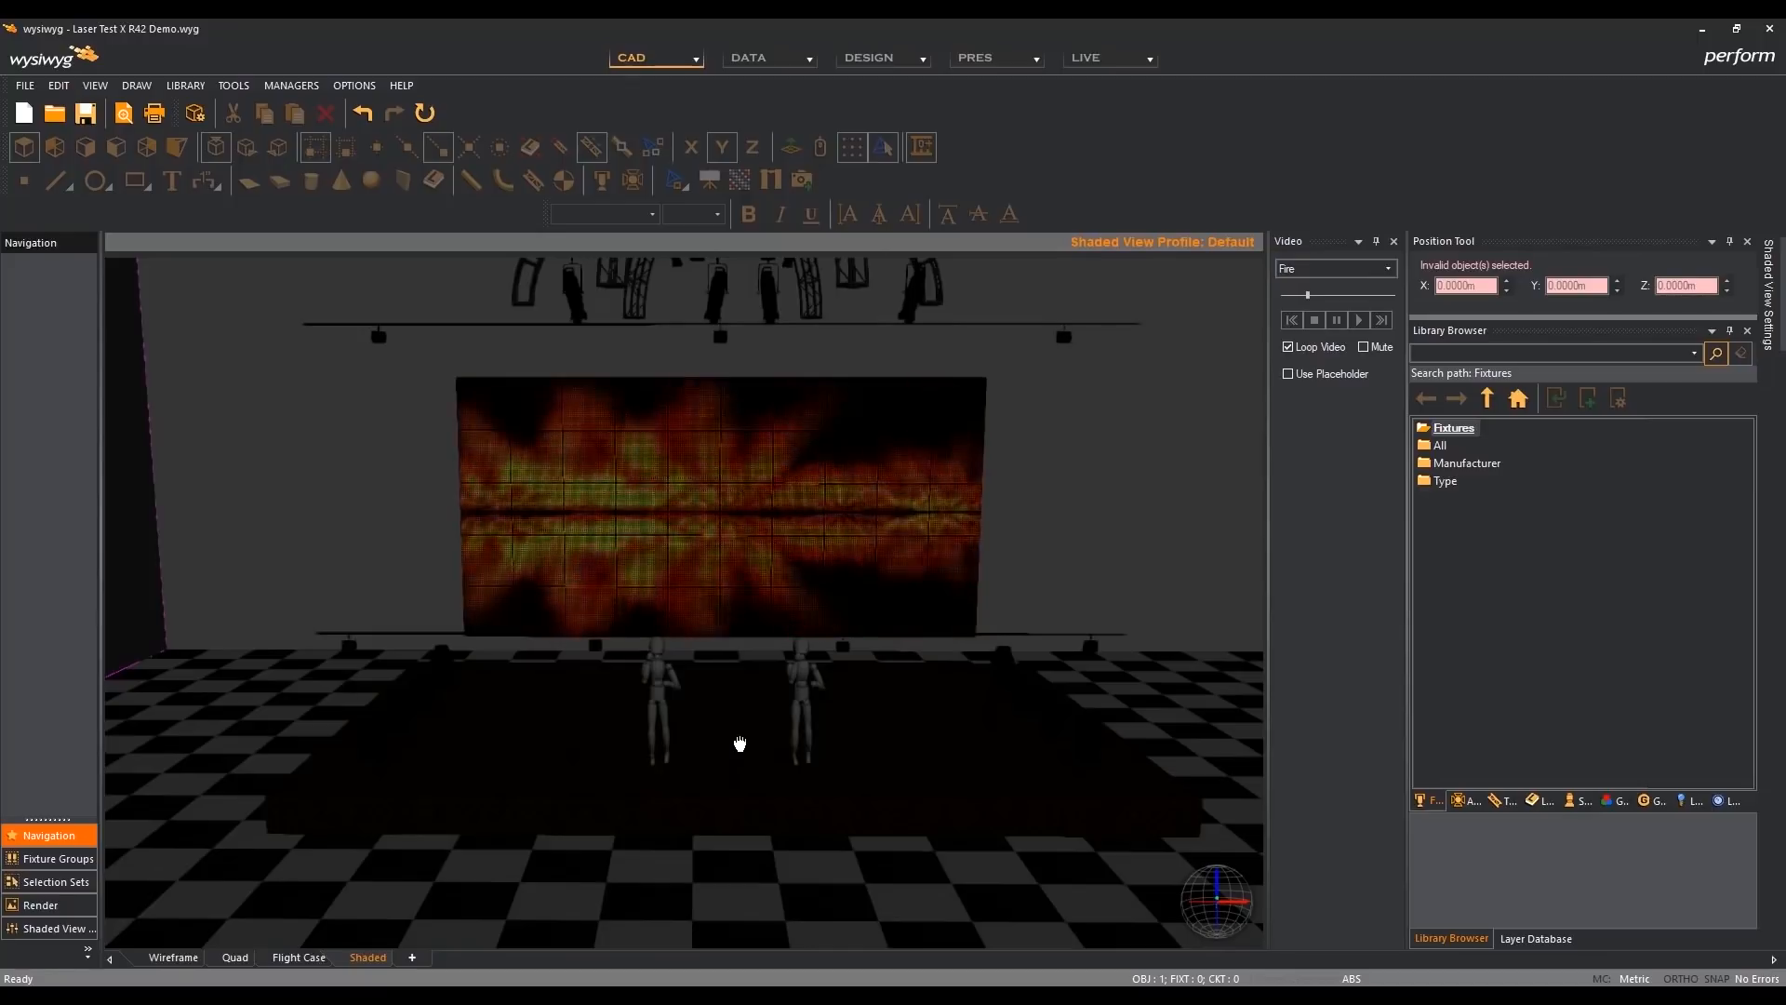
pyautogui.press('s')
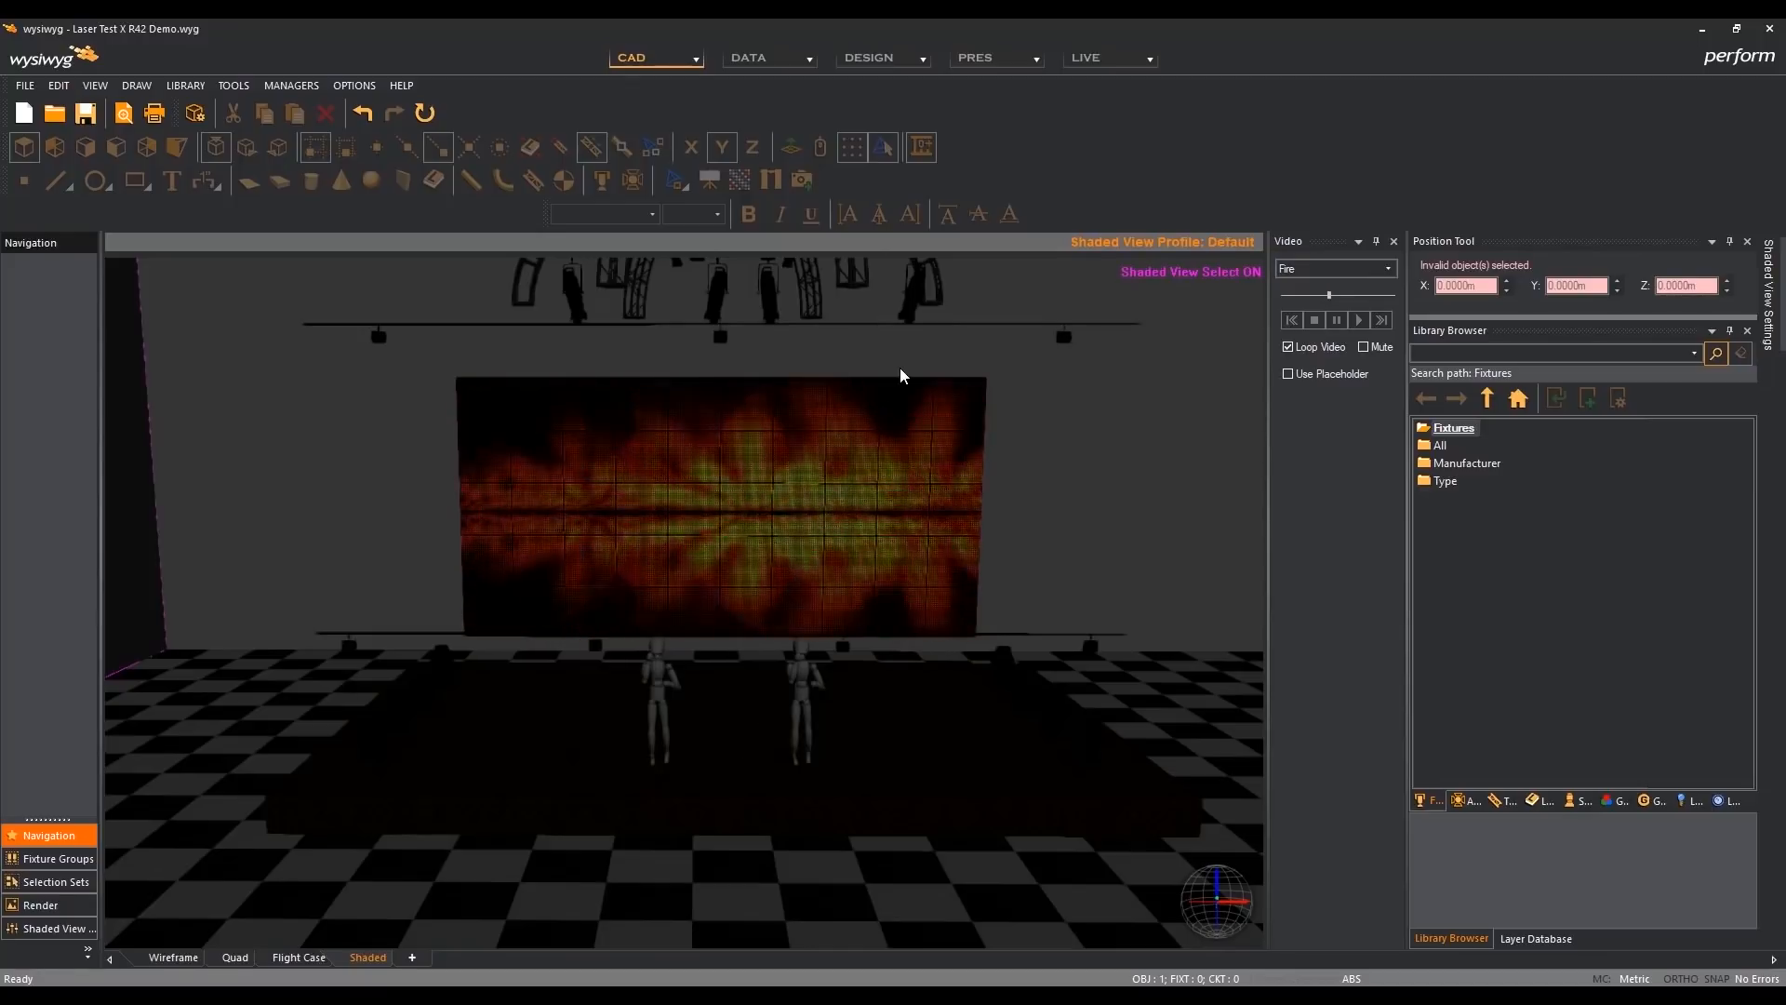
pyautogui.click(910, 317)
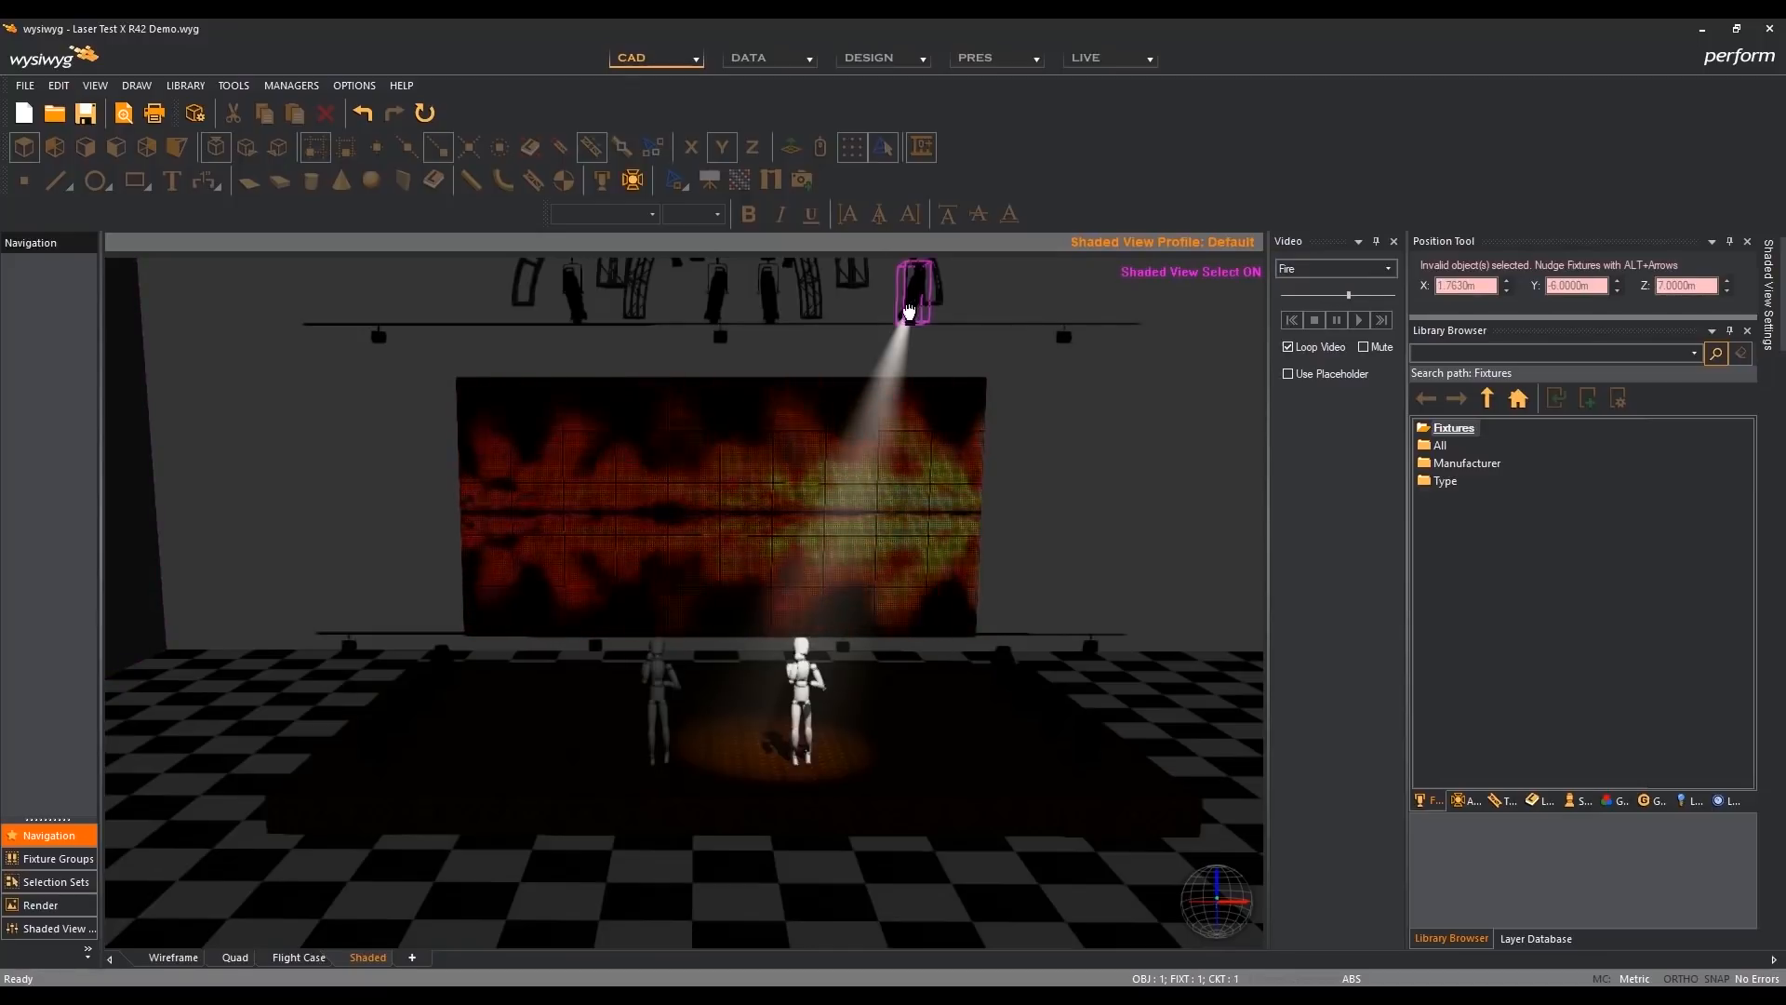
pyautogui.click(1071, 423)
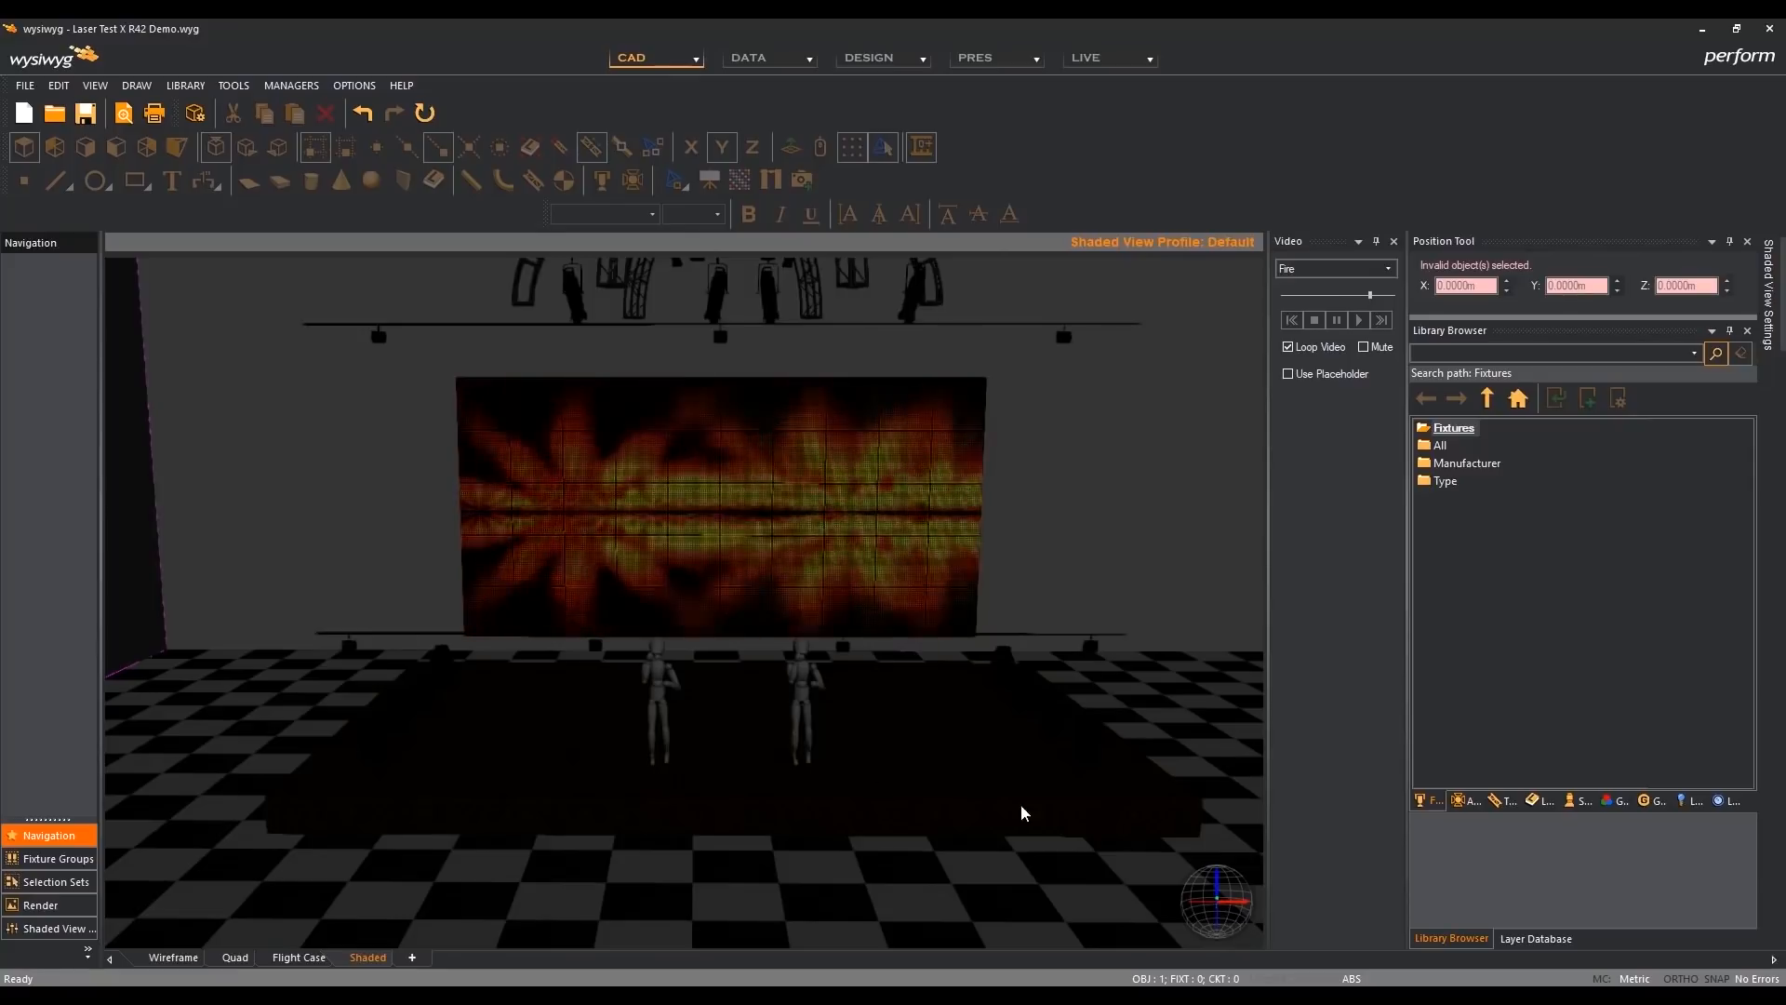
# - Pause the Fire video and display the list of fixture groups
pyautogui.click(1338, 322)
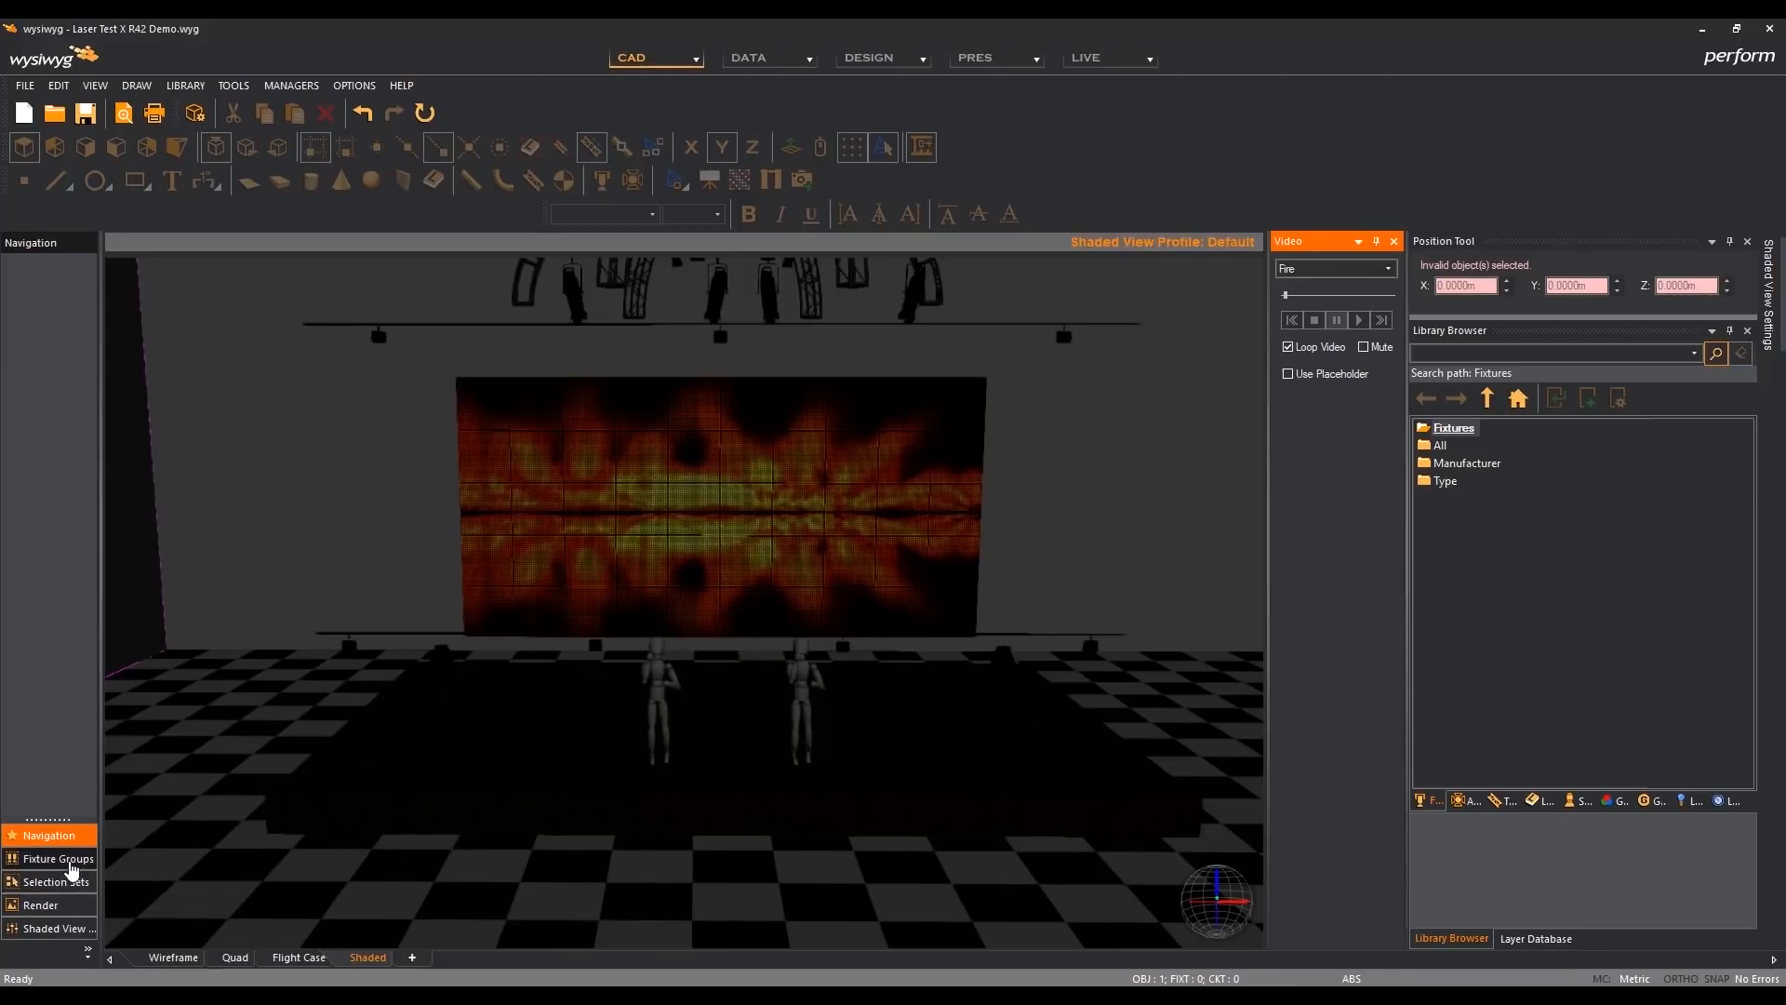
pyautogui.click(72, 863)
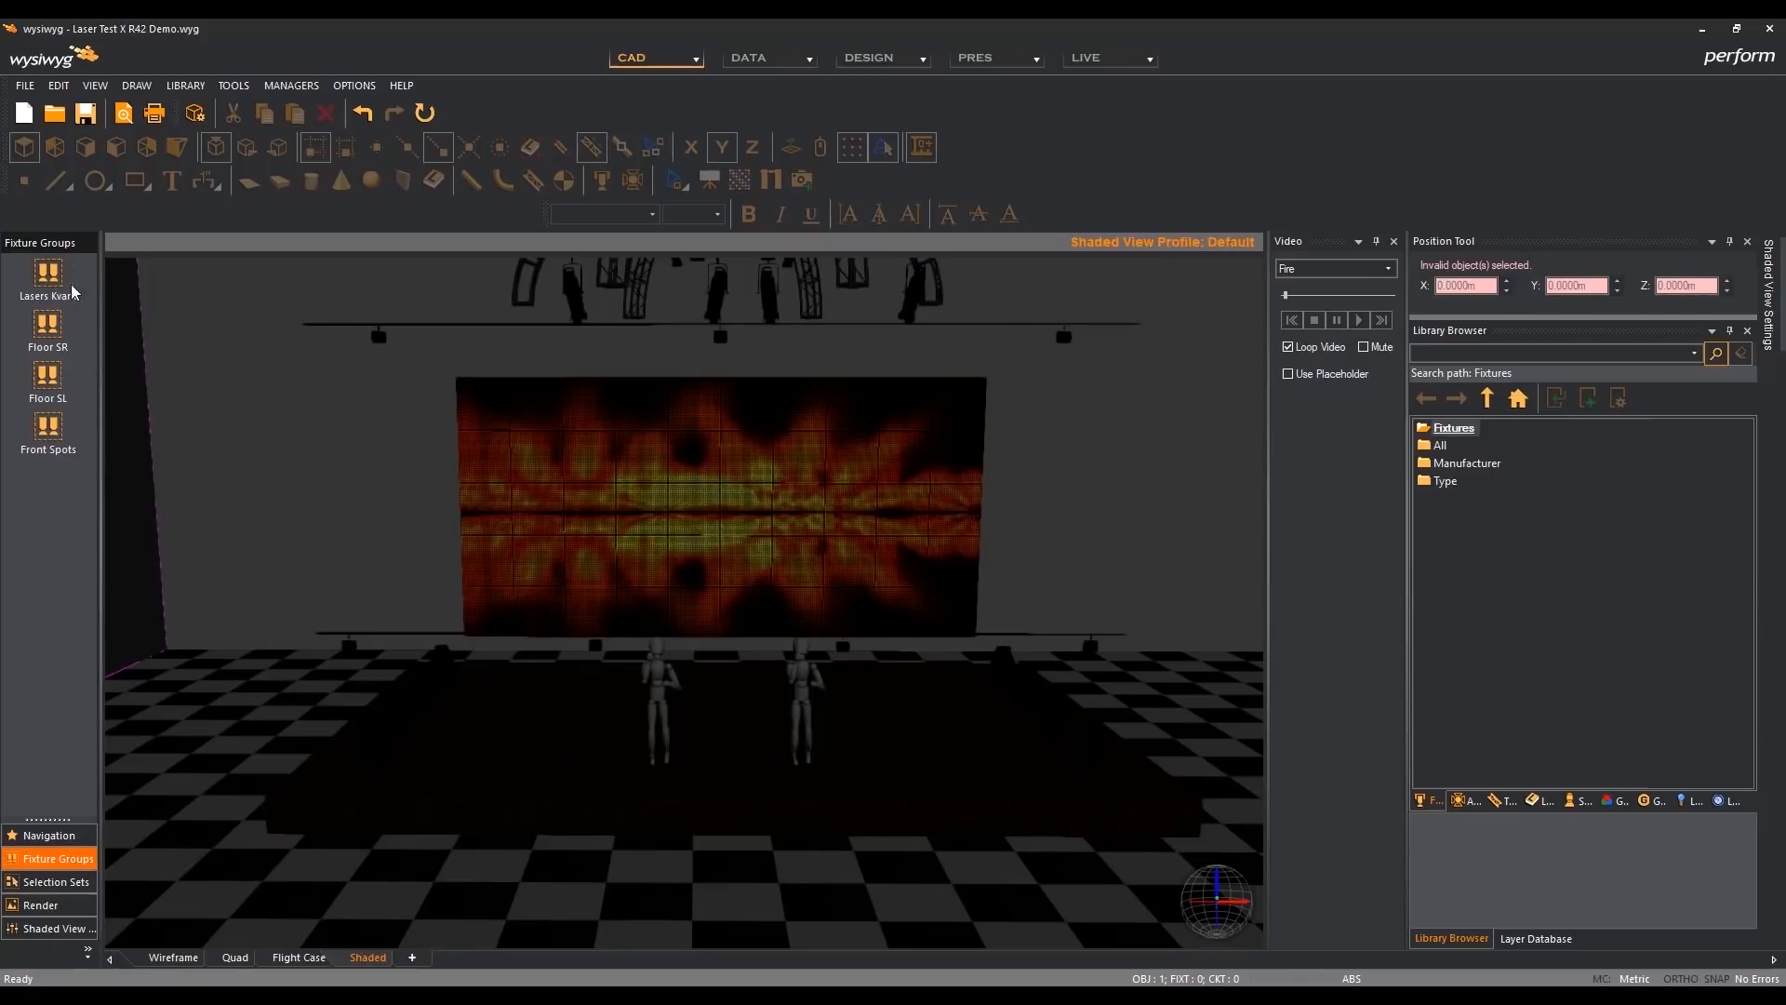
# - Add two separators to the fixture groups, one between Lasers Kvant and Floor SR and one between Floor SL and Front Spots
pyautogui.rightClick(65, 511)
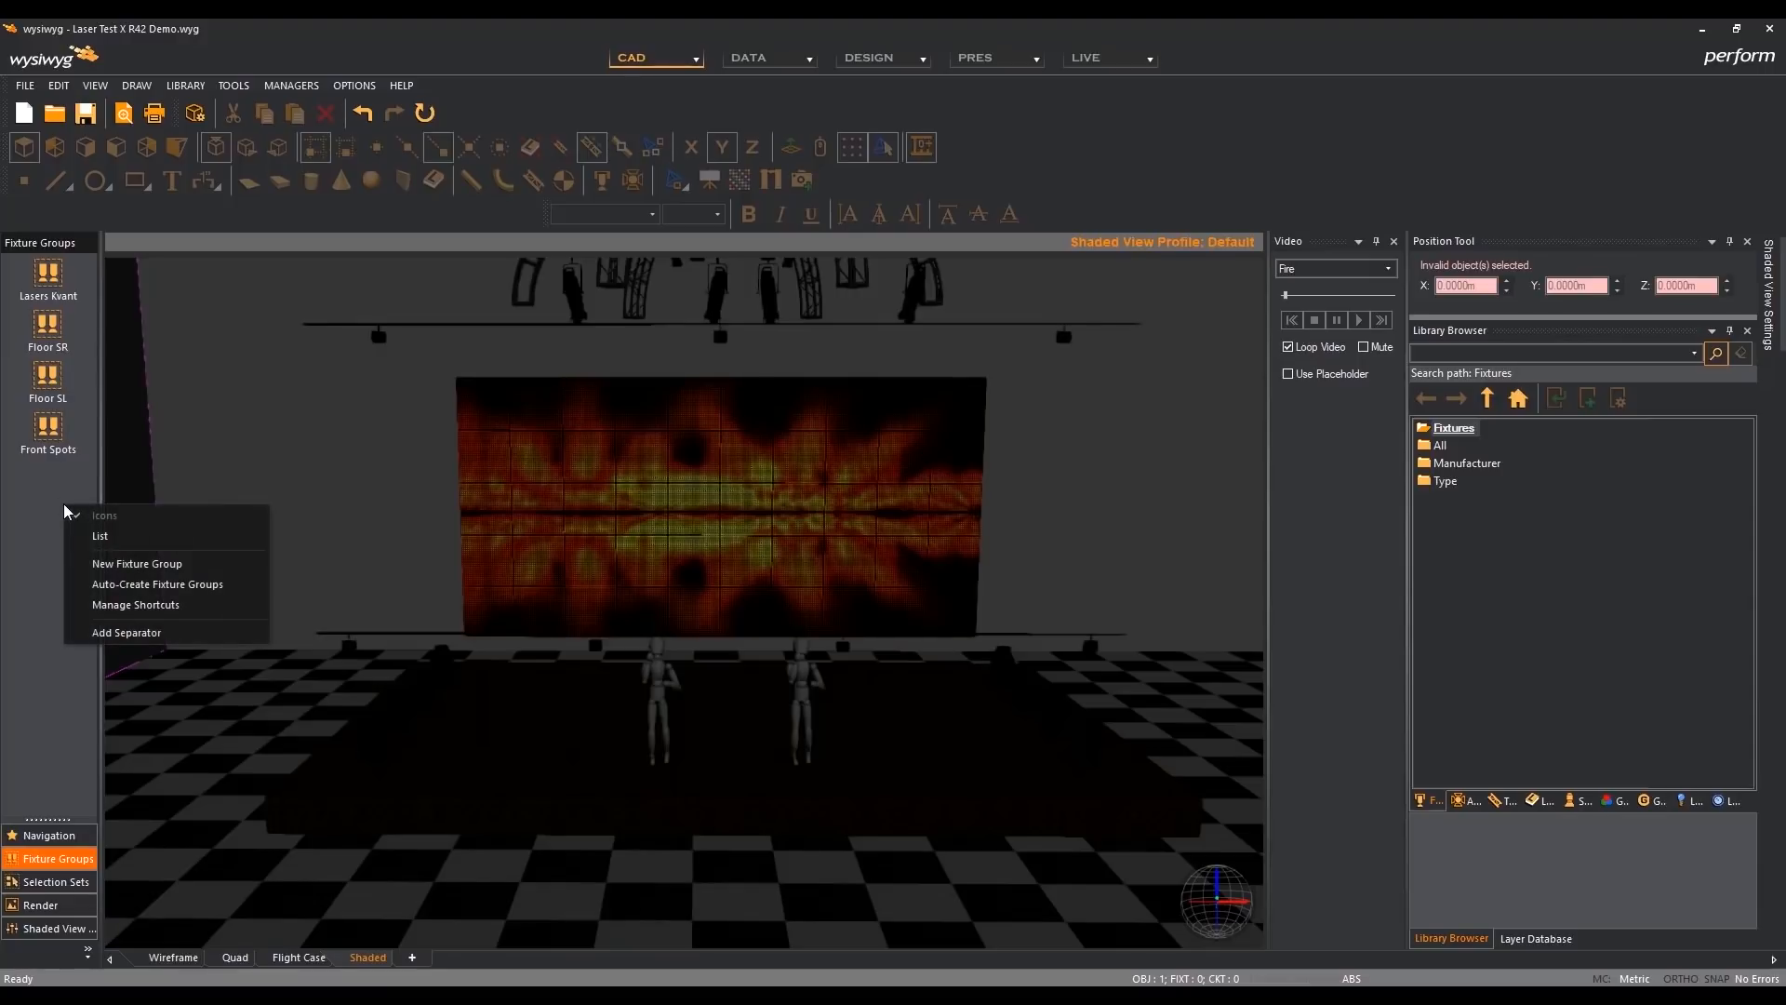
pyautogui.click(204, 642)
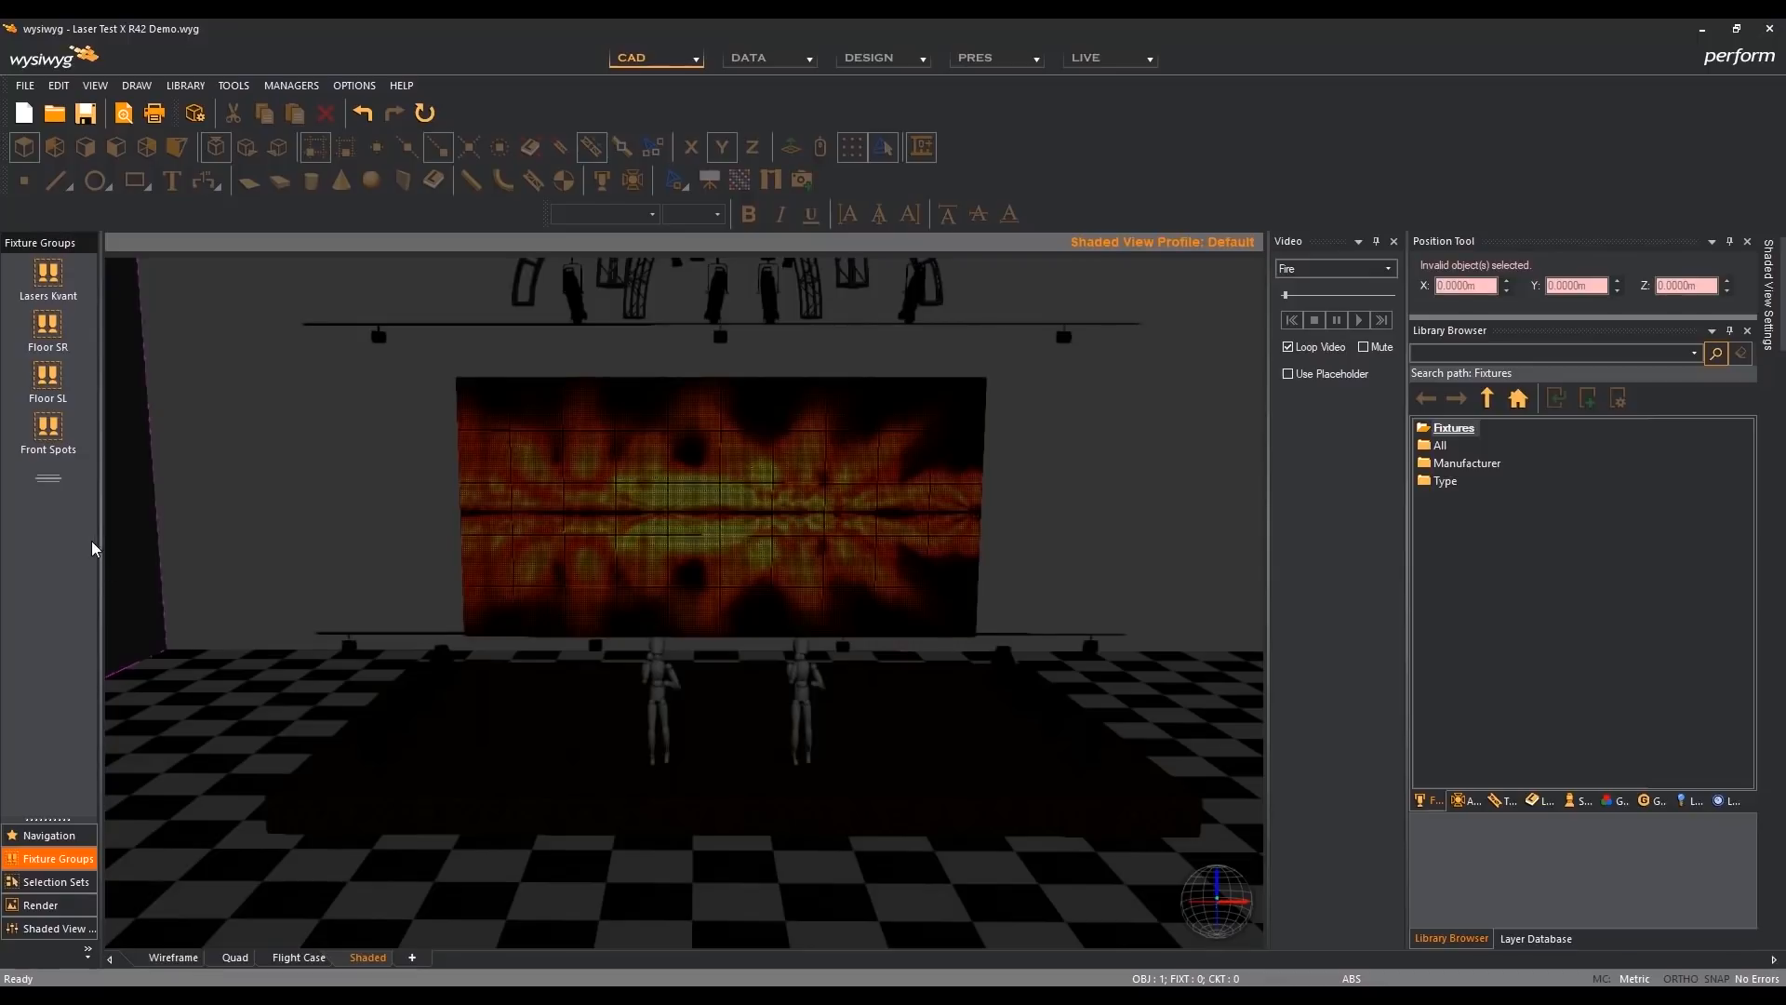
pyautogui.moveTo(61, 478); pyautogui.dragTo(78, 338)
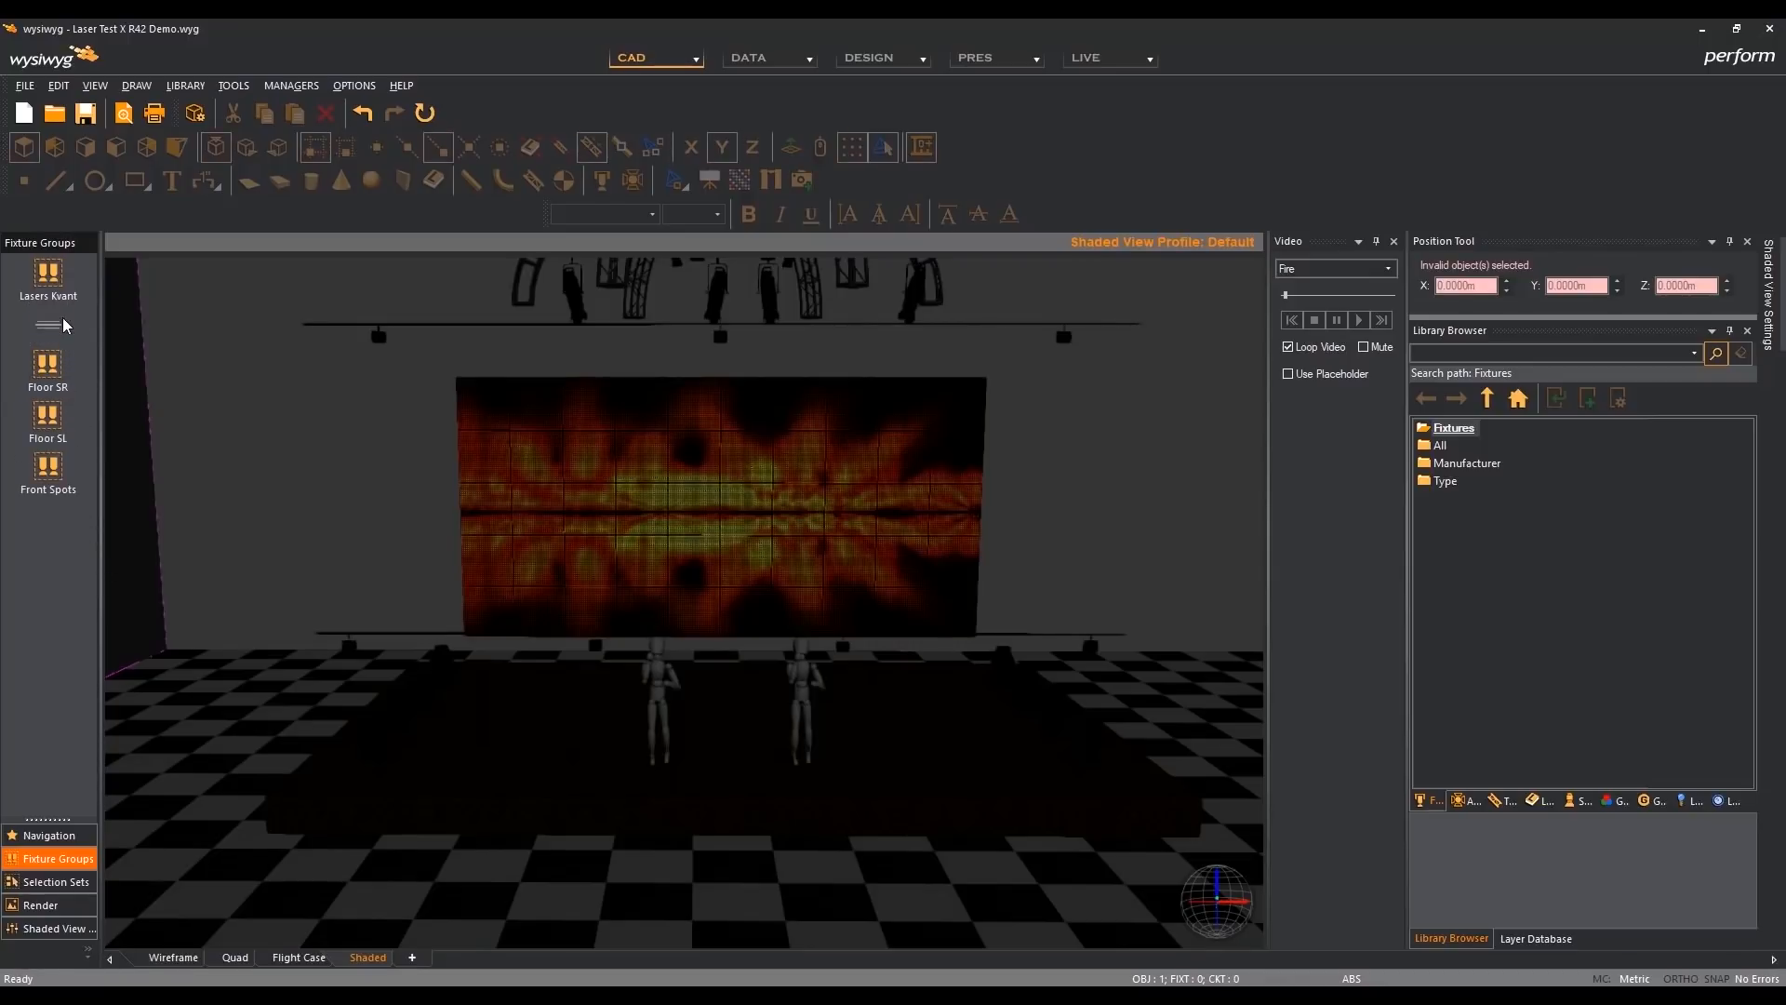
pyautogui.rightClick(76, 551)
pyautogui.click(162, 679)
pyautogui.moveTo(56, 521); pyautogui.dragTo(61, 463)
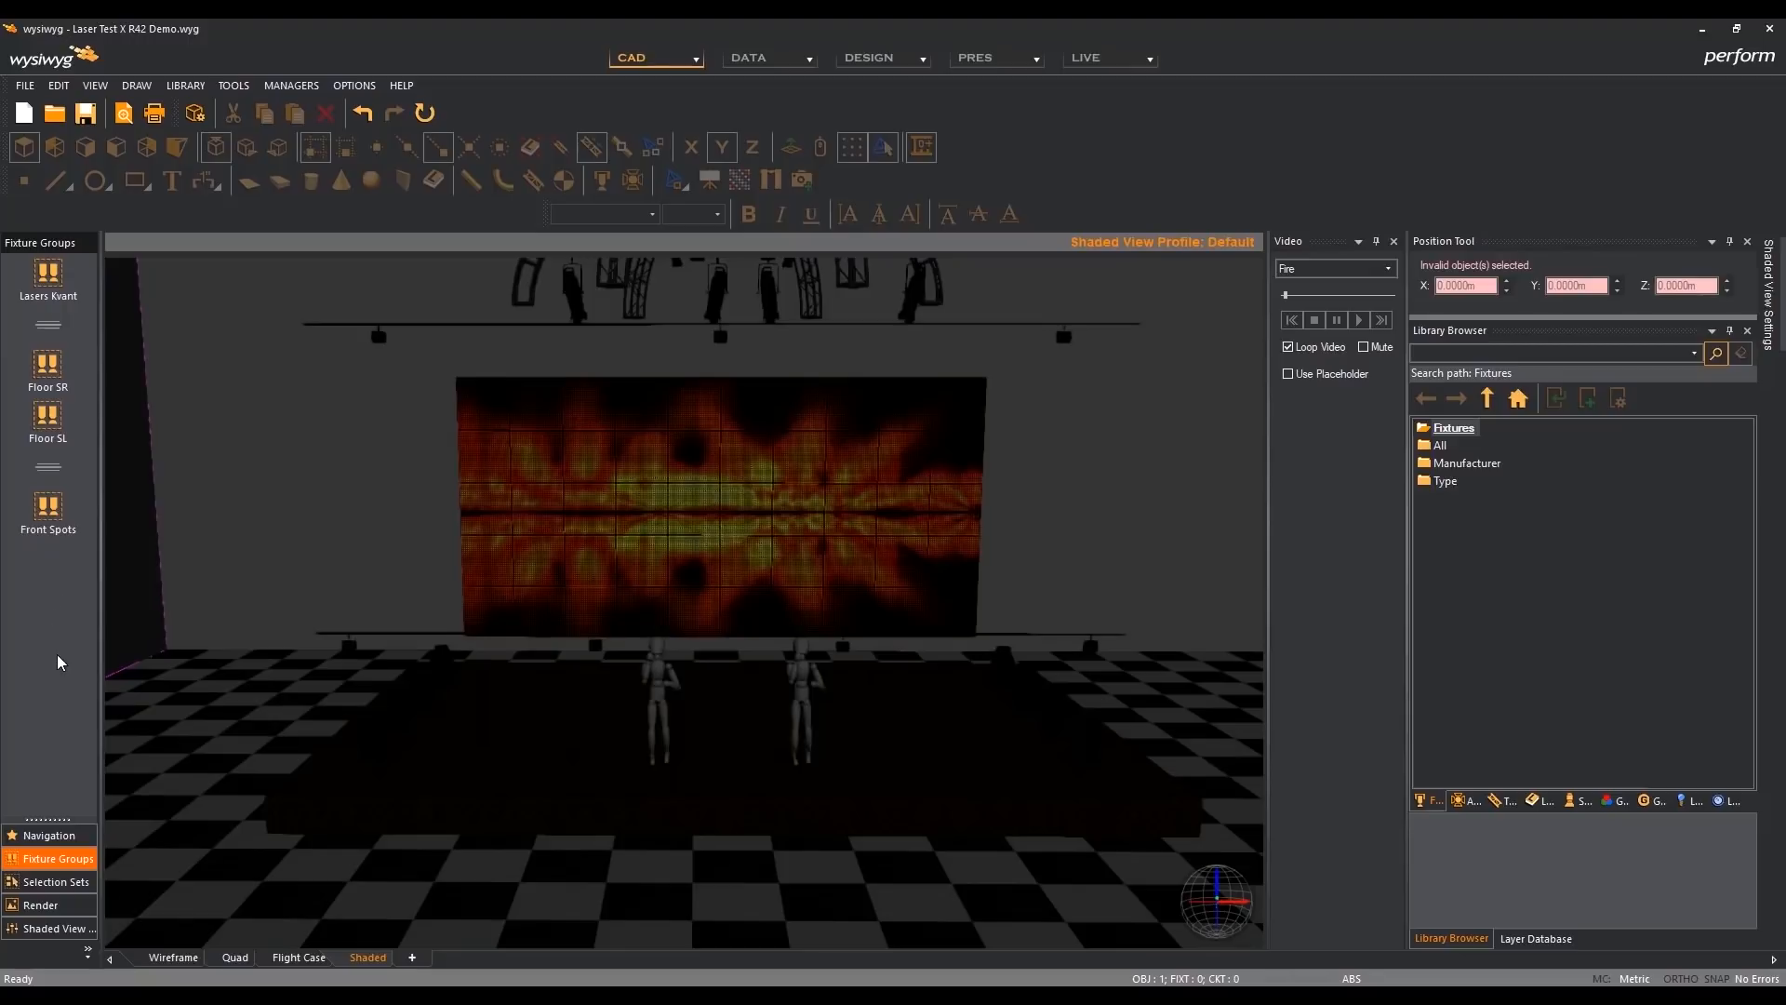
# - Show the fixture groups as a list and delete the separator above Front Spots
pyautogui.rightClick(58, 622)
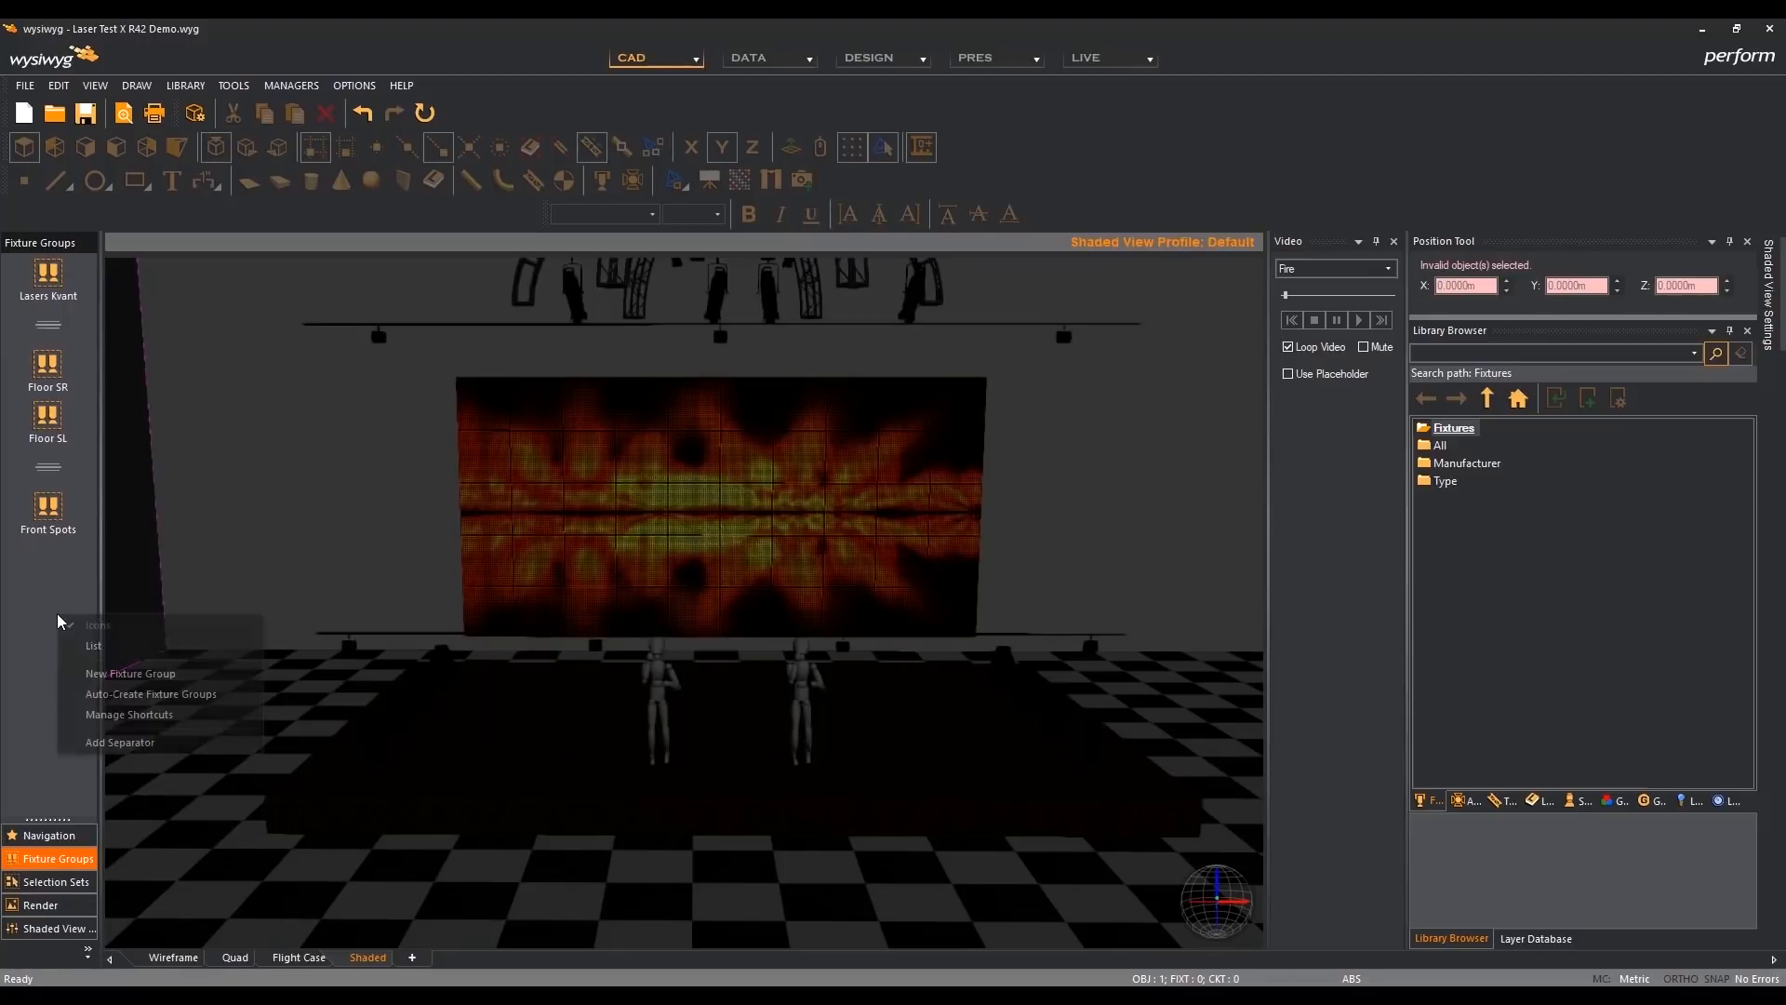
pyautogui.click(127, 648)
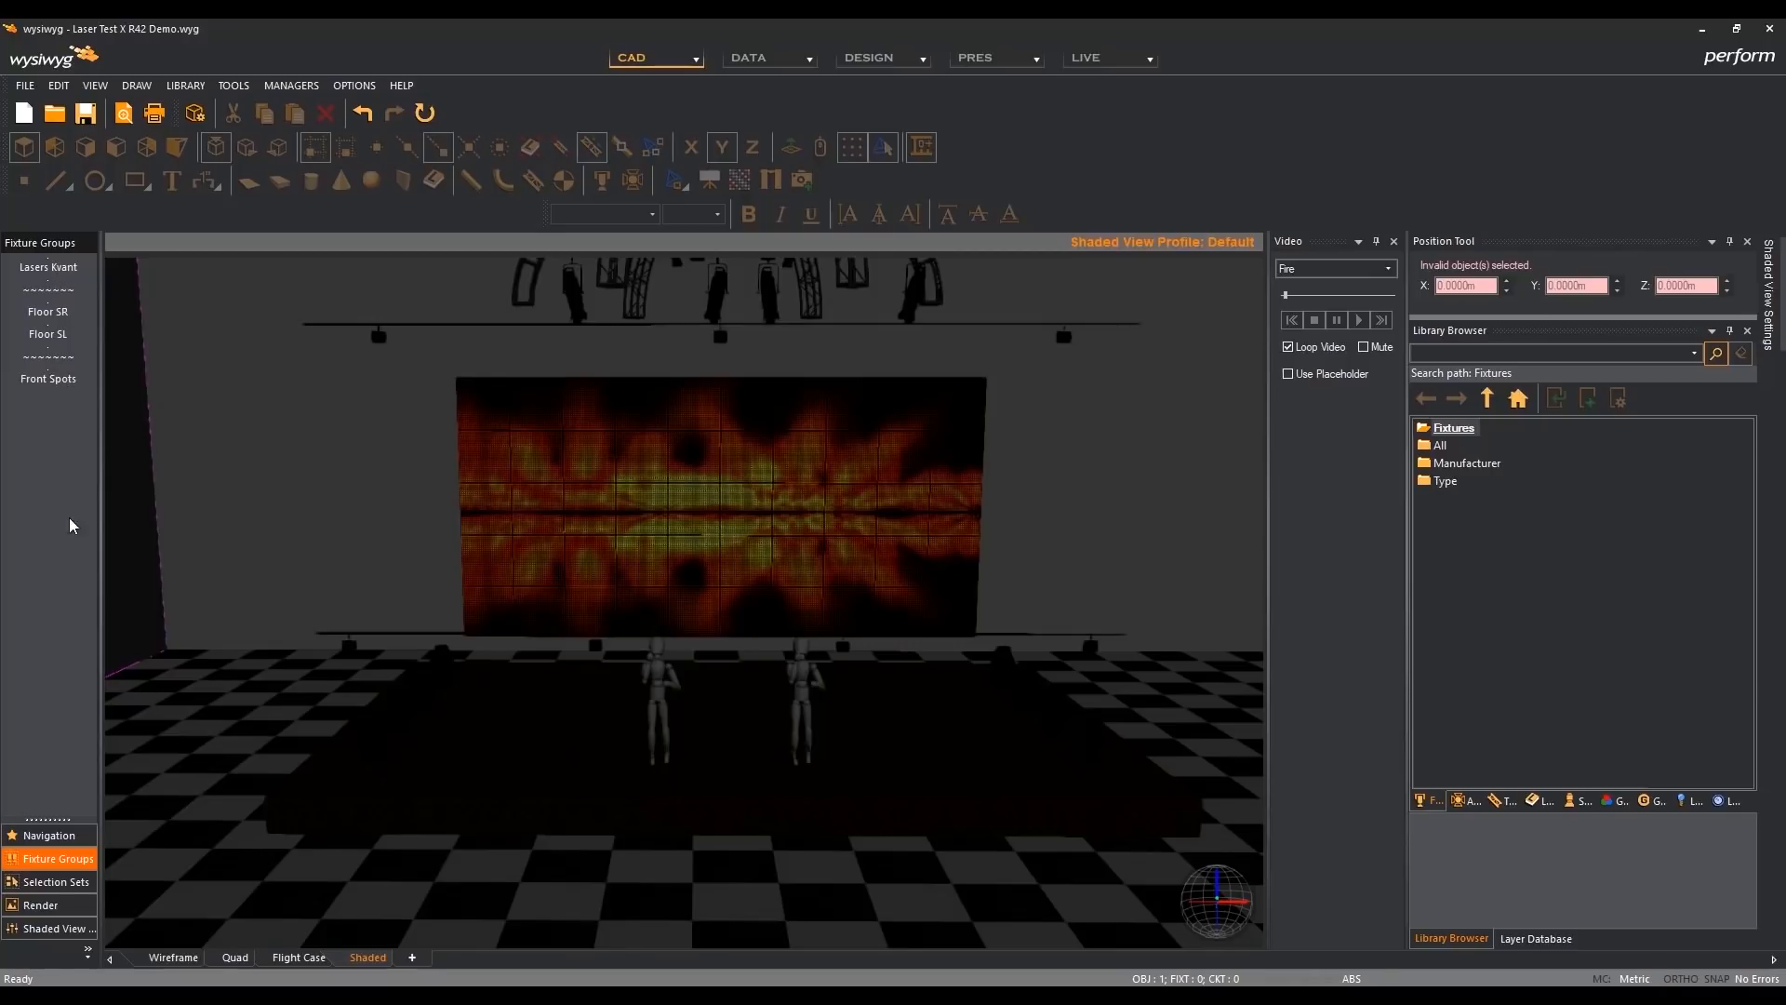
pyautogui.rightClick(66, 359)
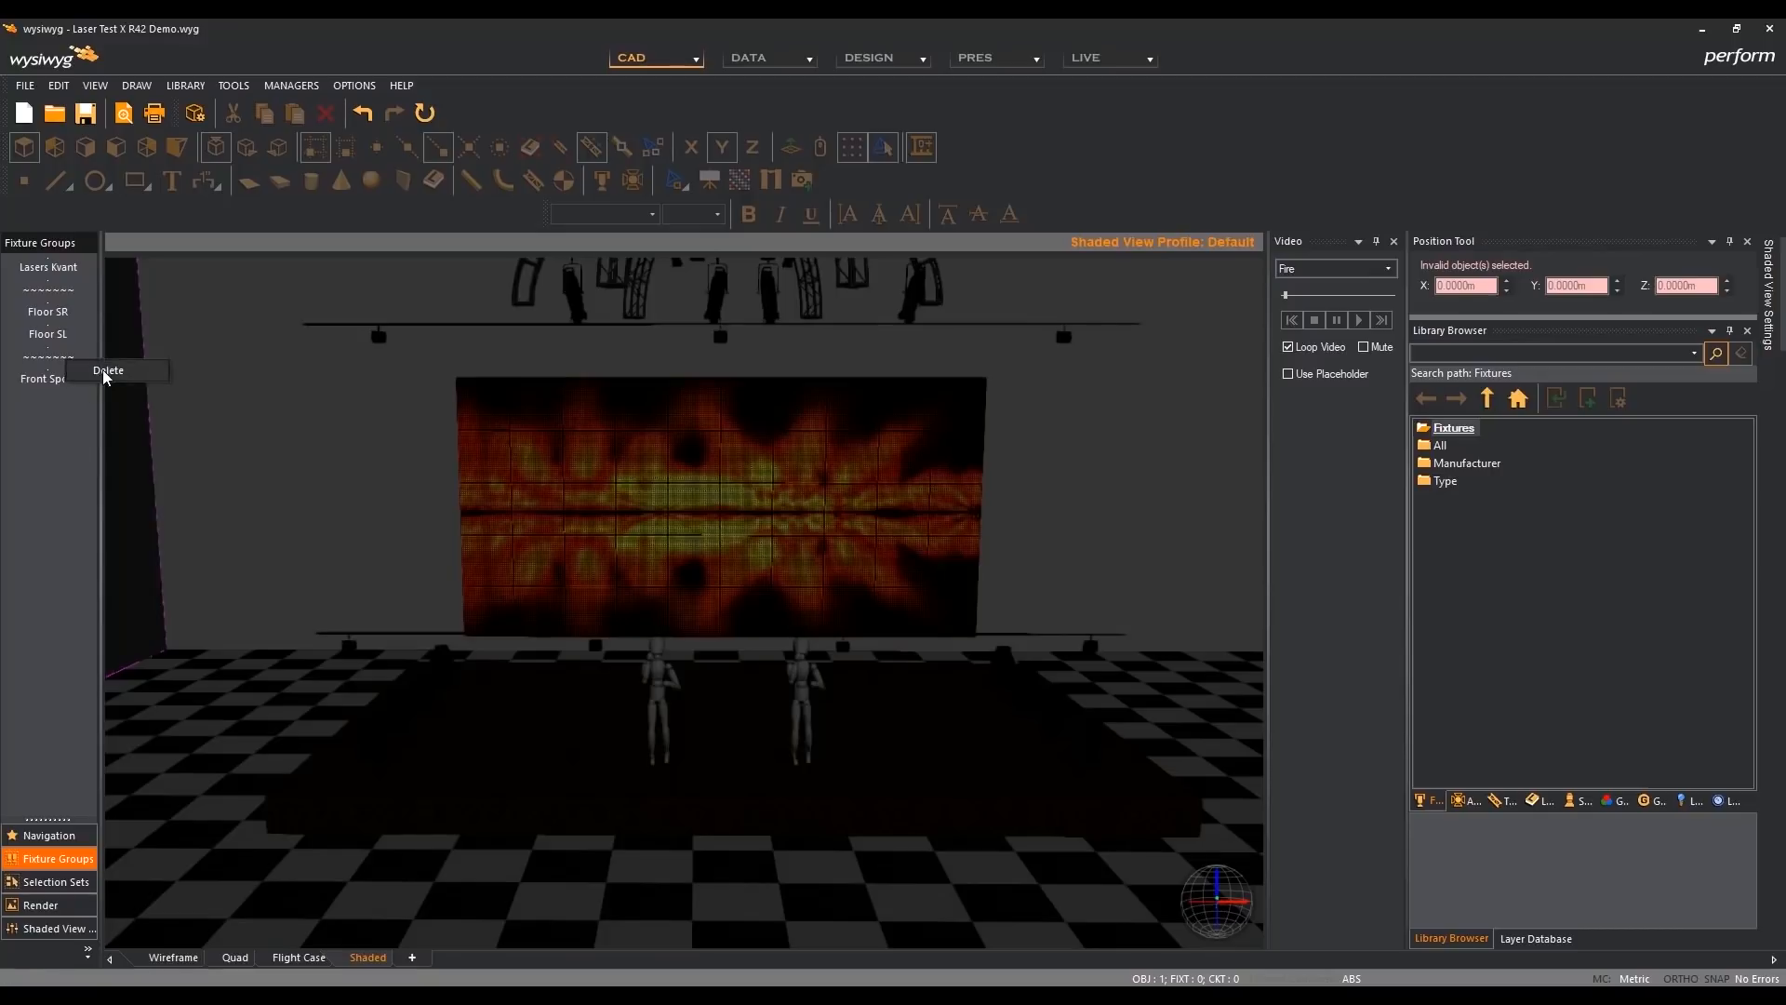
pyautogui.click(104, 370)
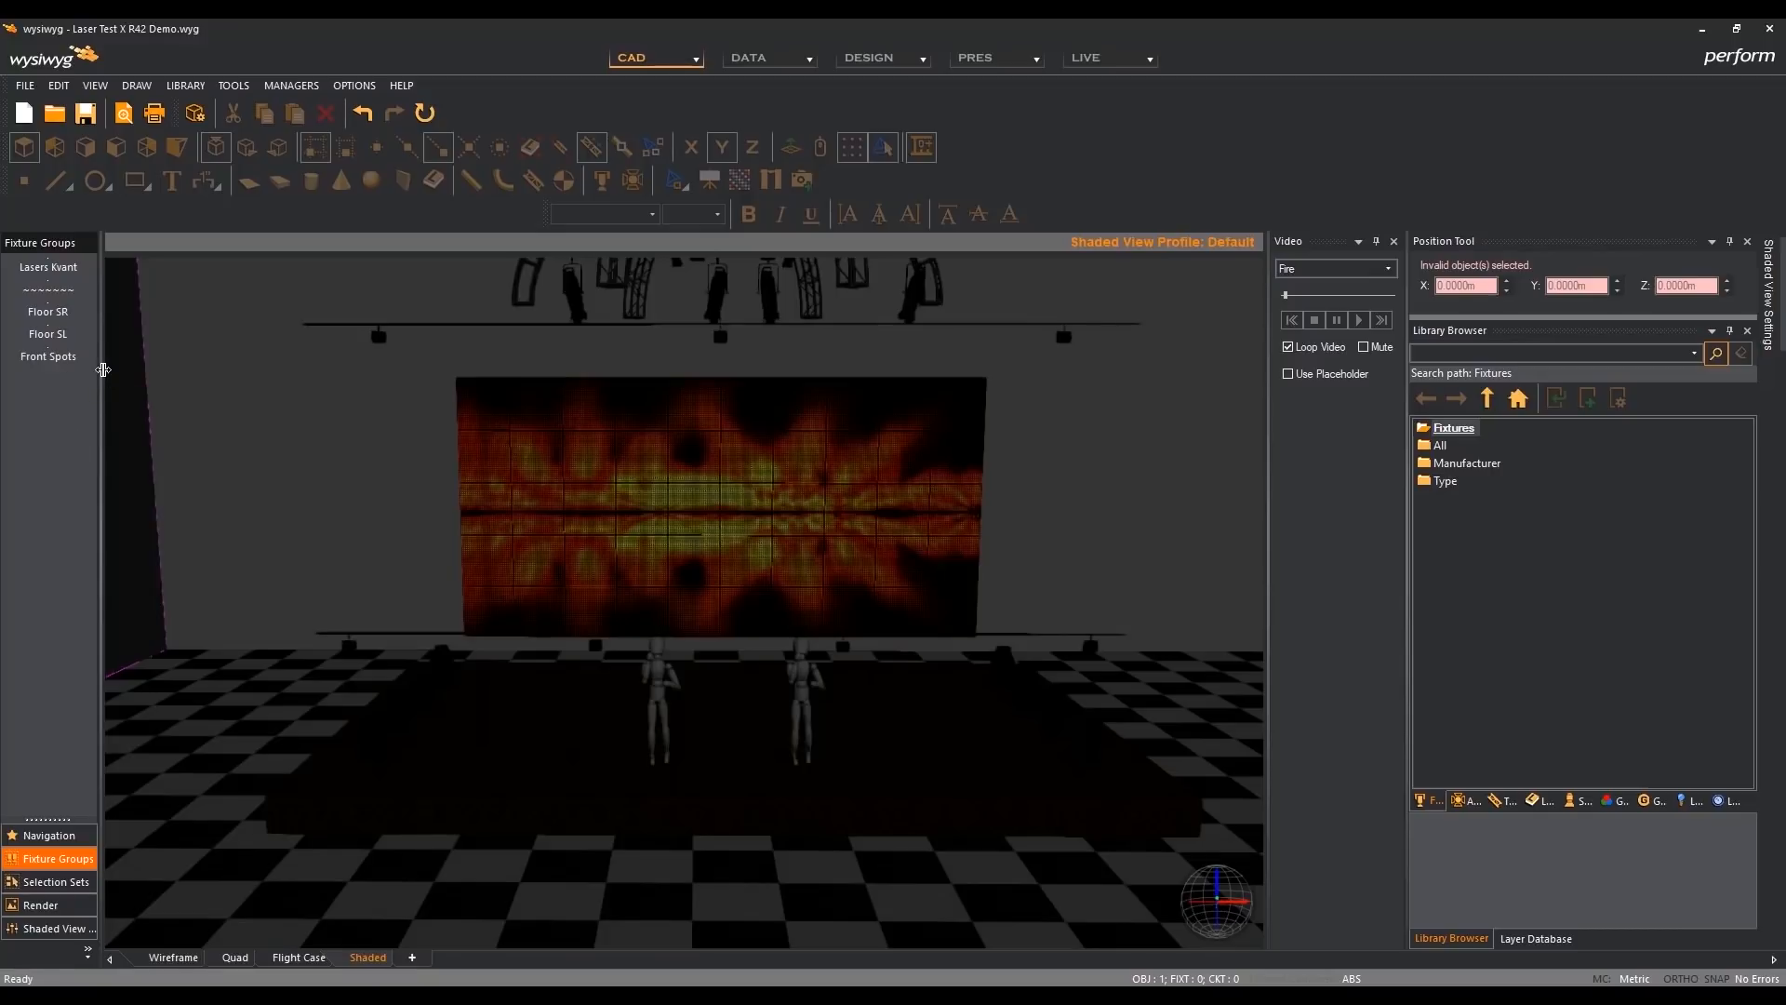
# - Insert a separator between Floor SL and Front Spots using the shortcut manager, and display the fixture groups as icons
pyautogui.rightClick(53, 477)
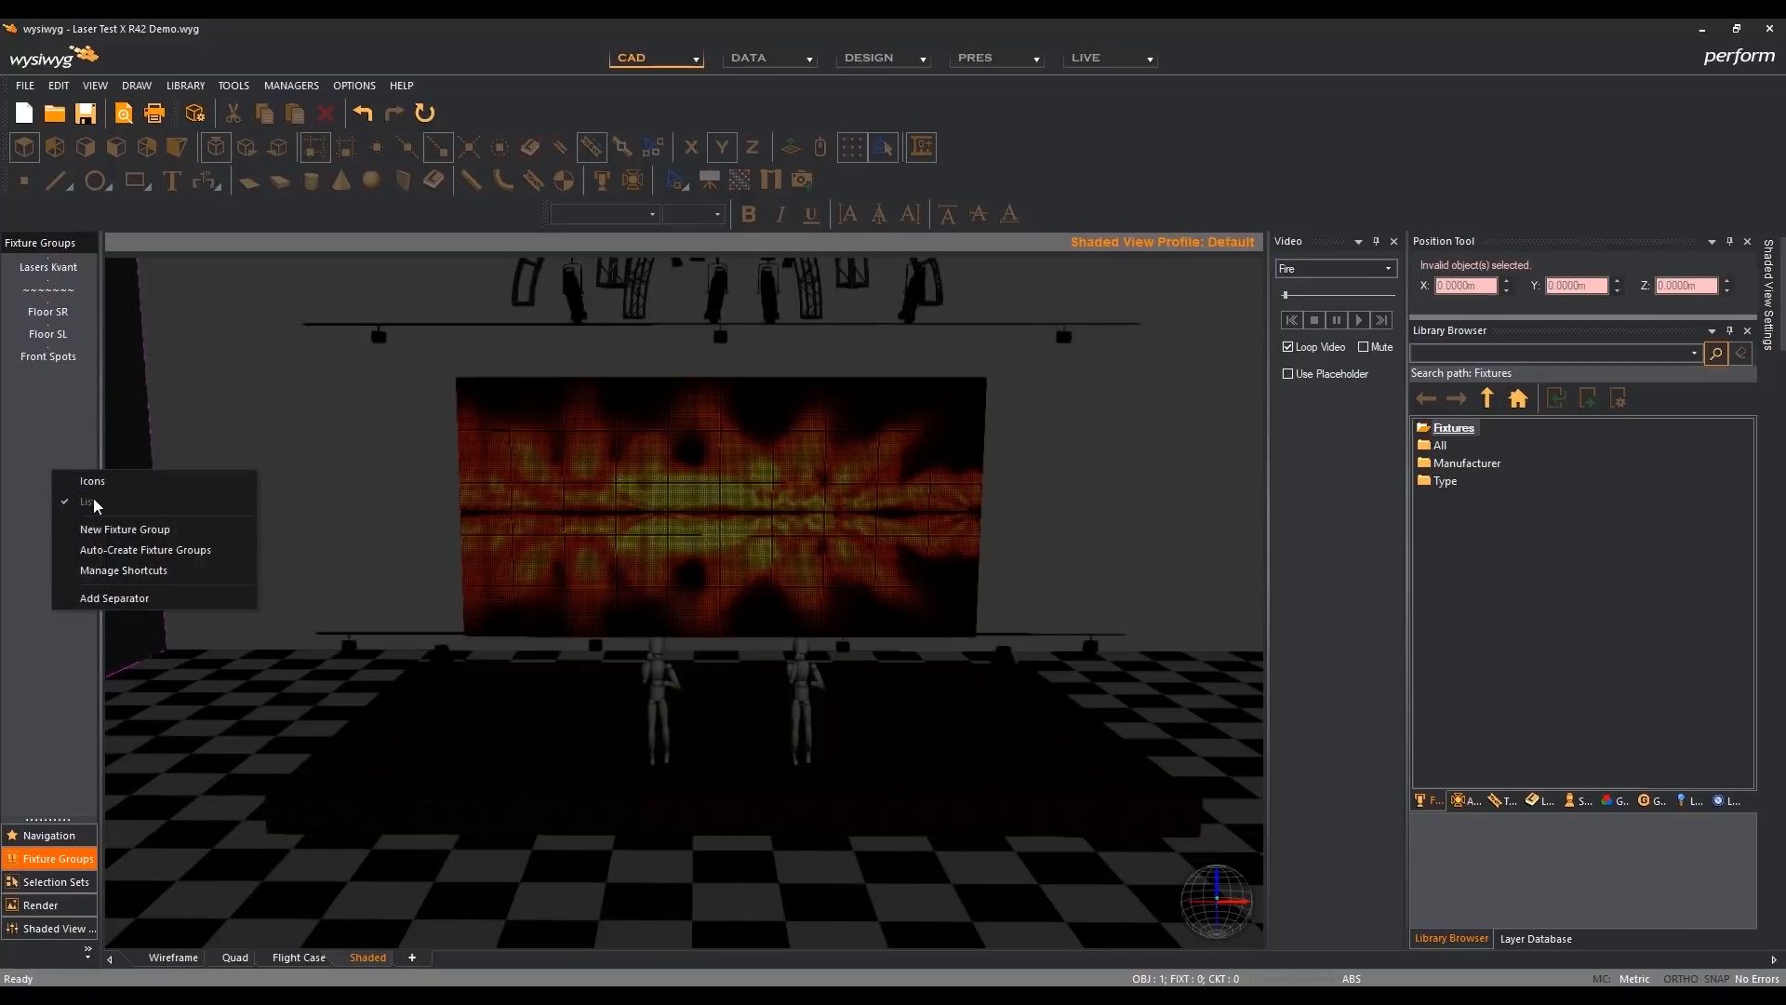
pyautogui.click(177, 570)
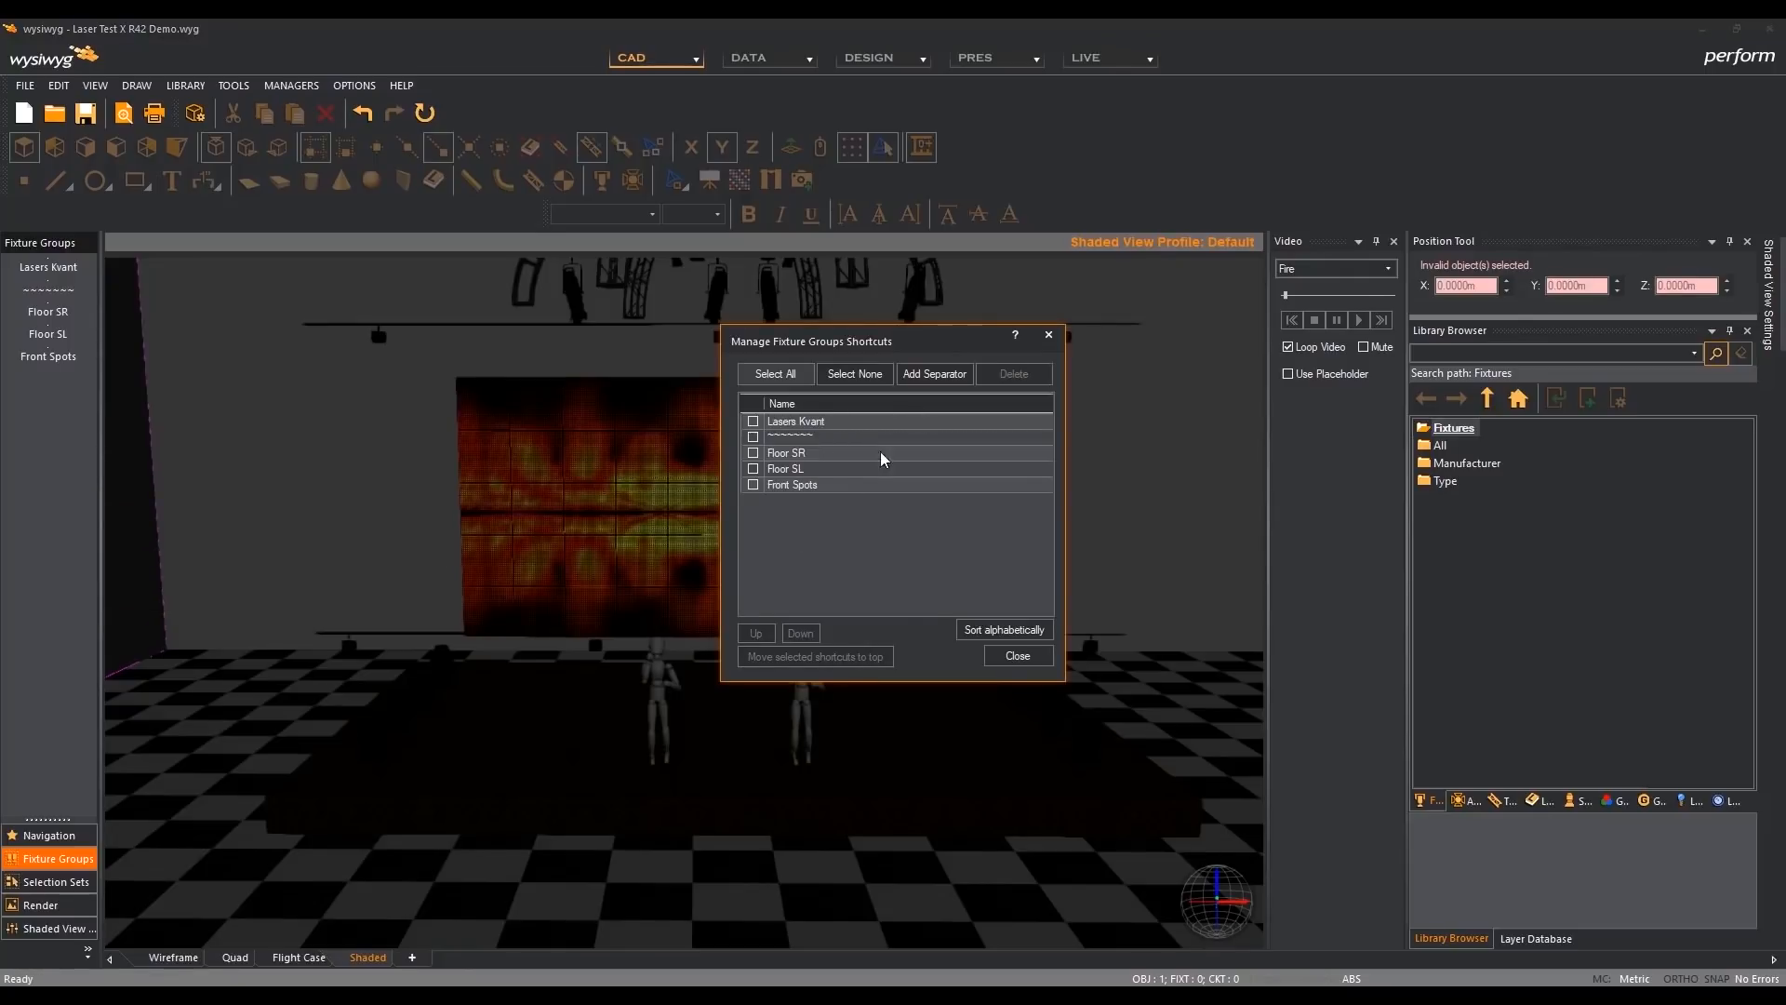
pyautogui.click(854, 470)
pyautogui.click(928, 376)
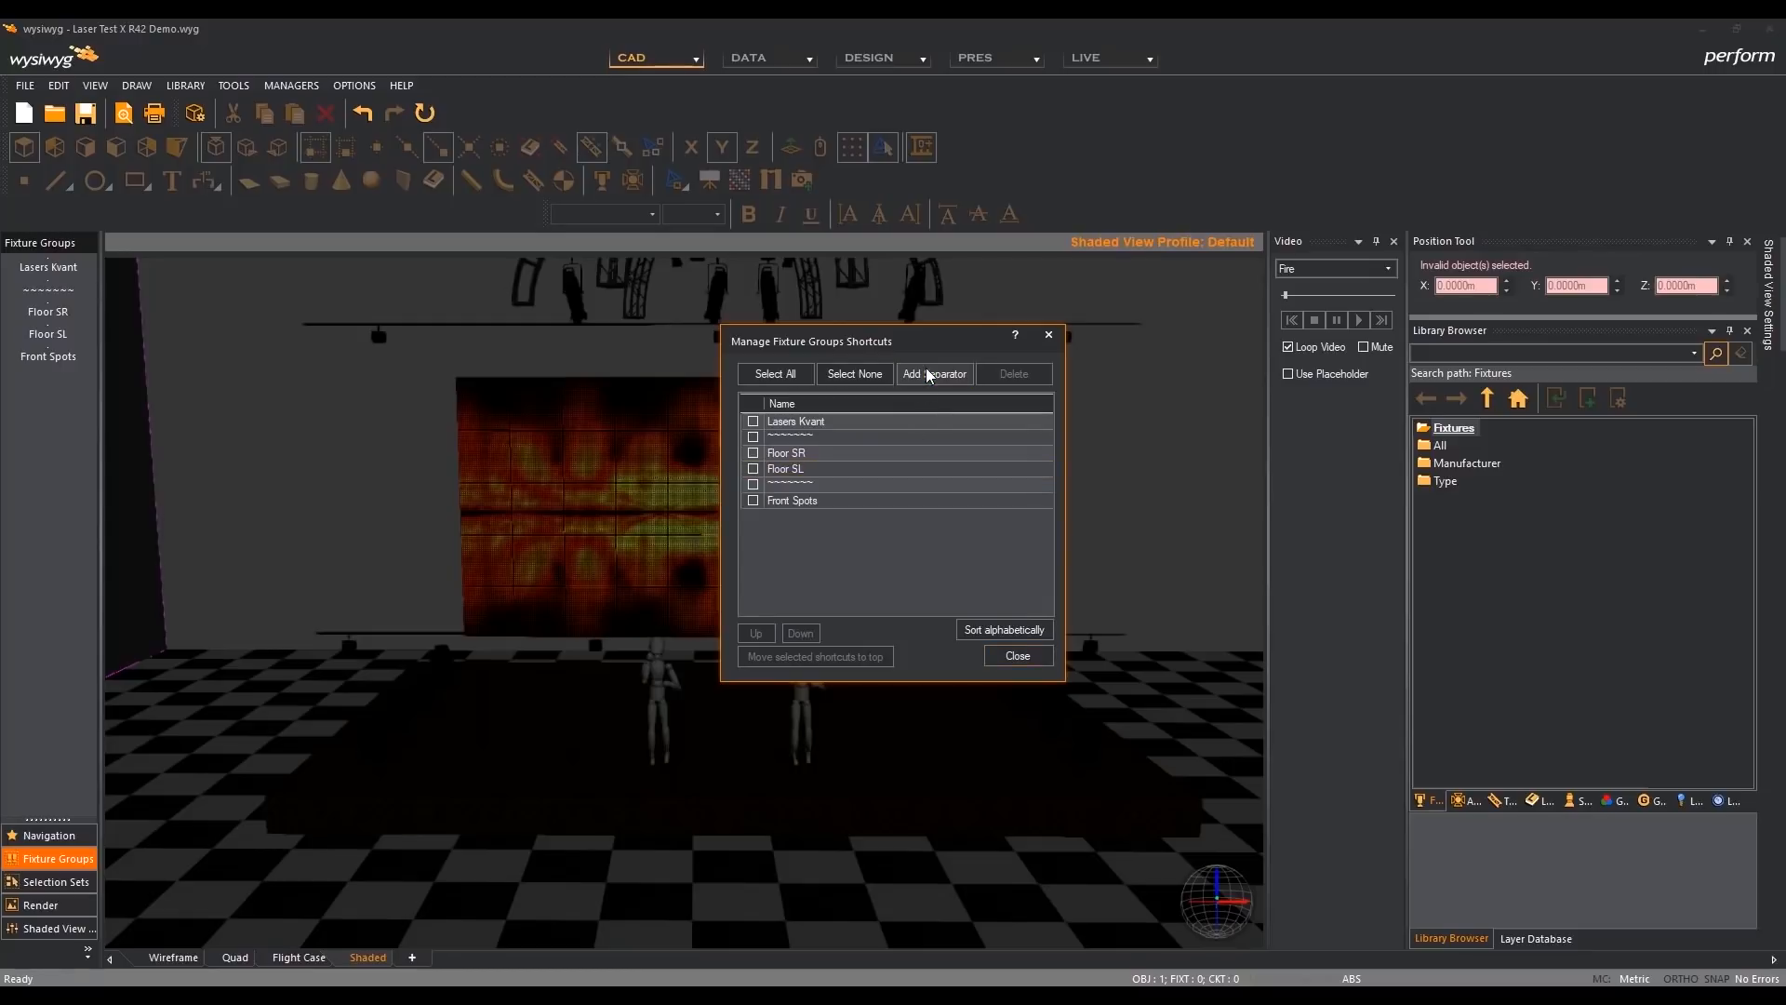
pyautogui.click(1006, 656)
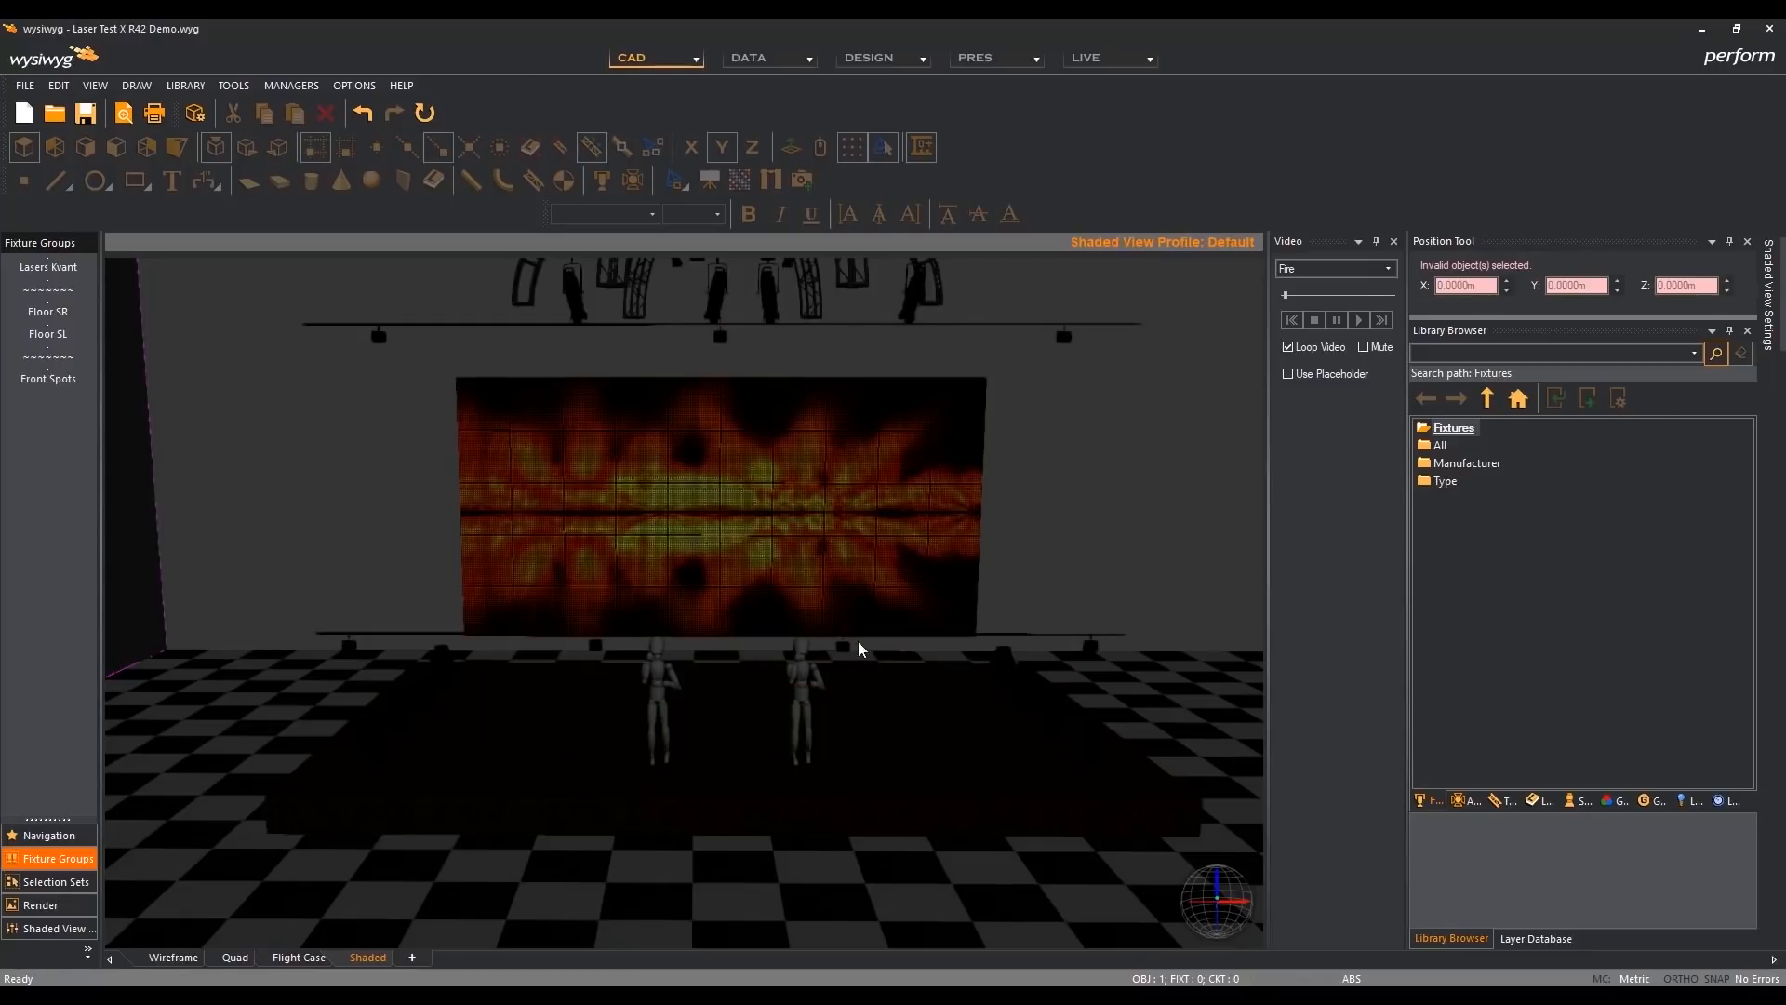
pyautogui.rightClick(52, 549)
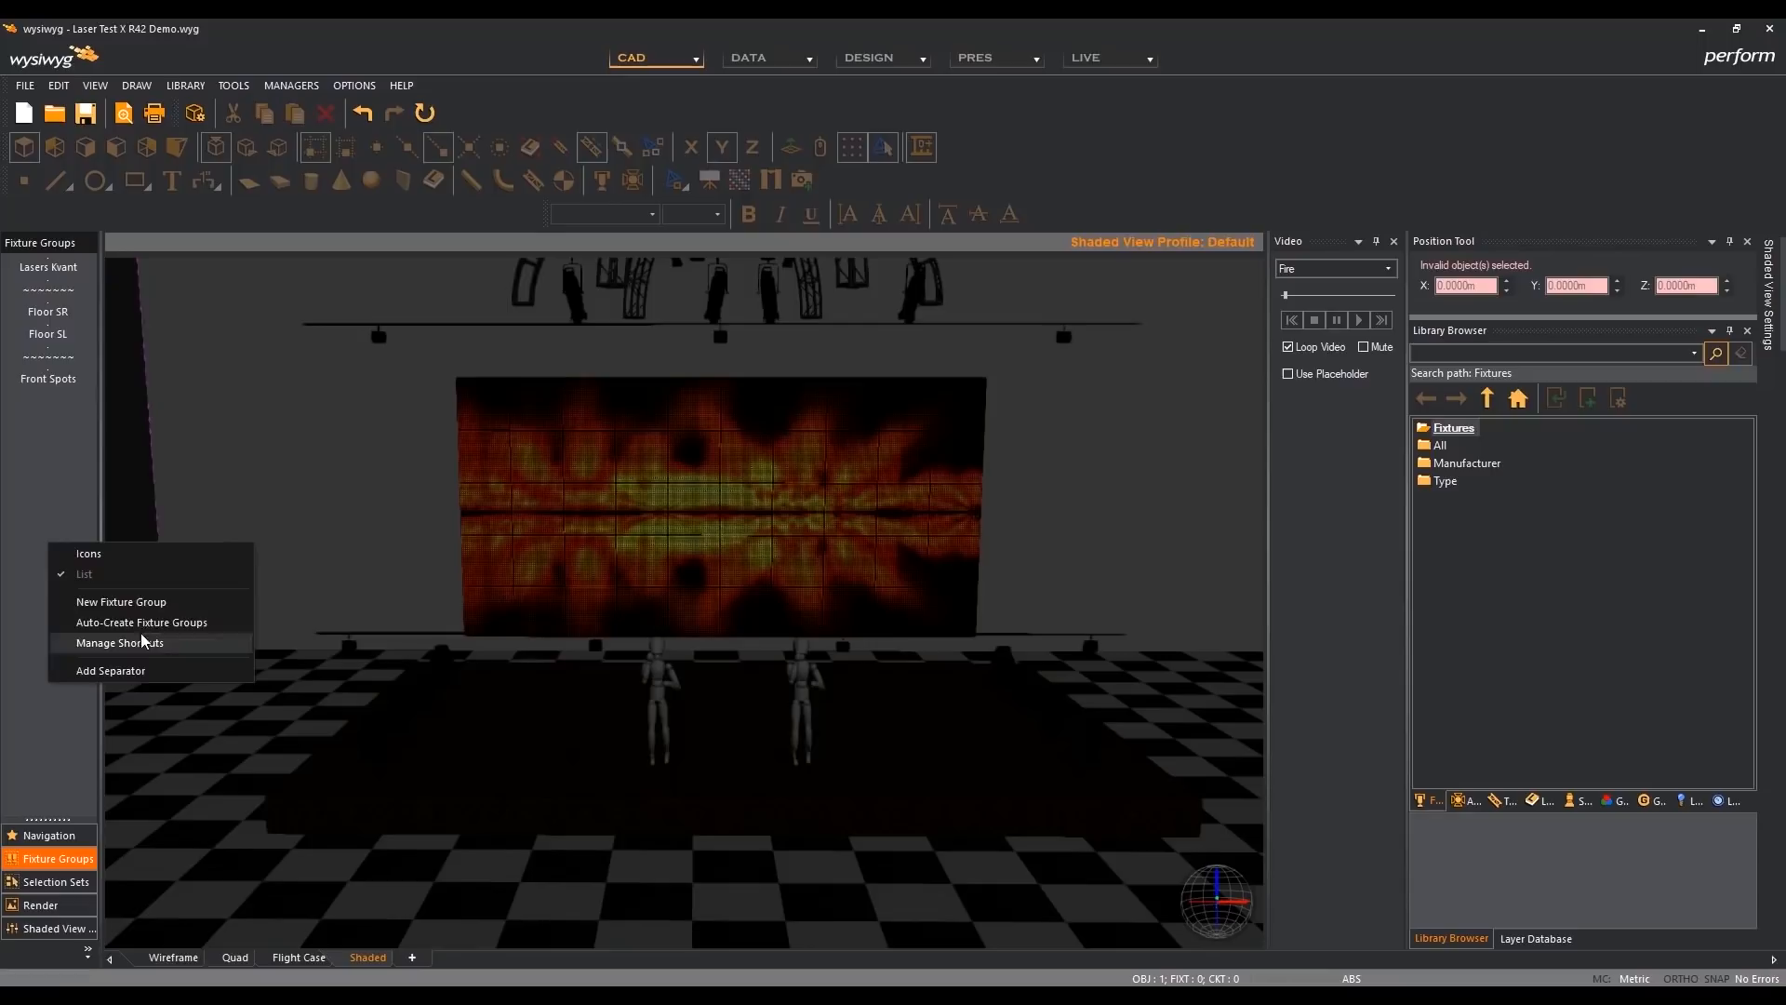
pyautogui.click(130, 557)
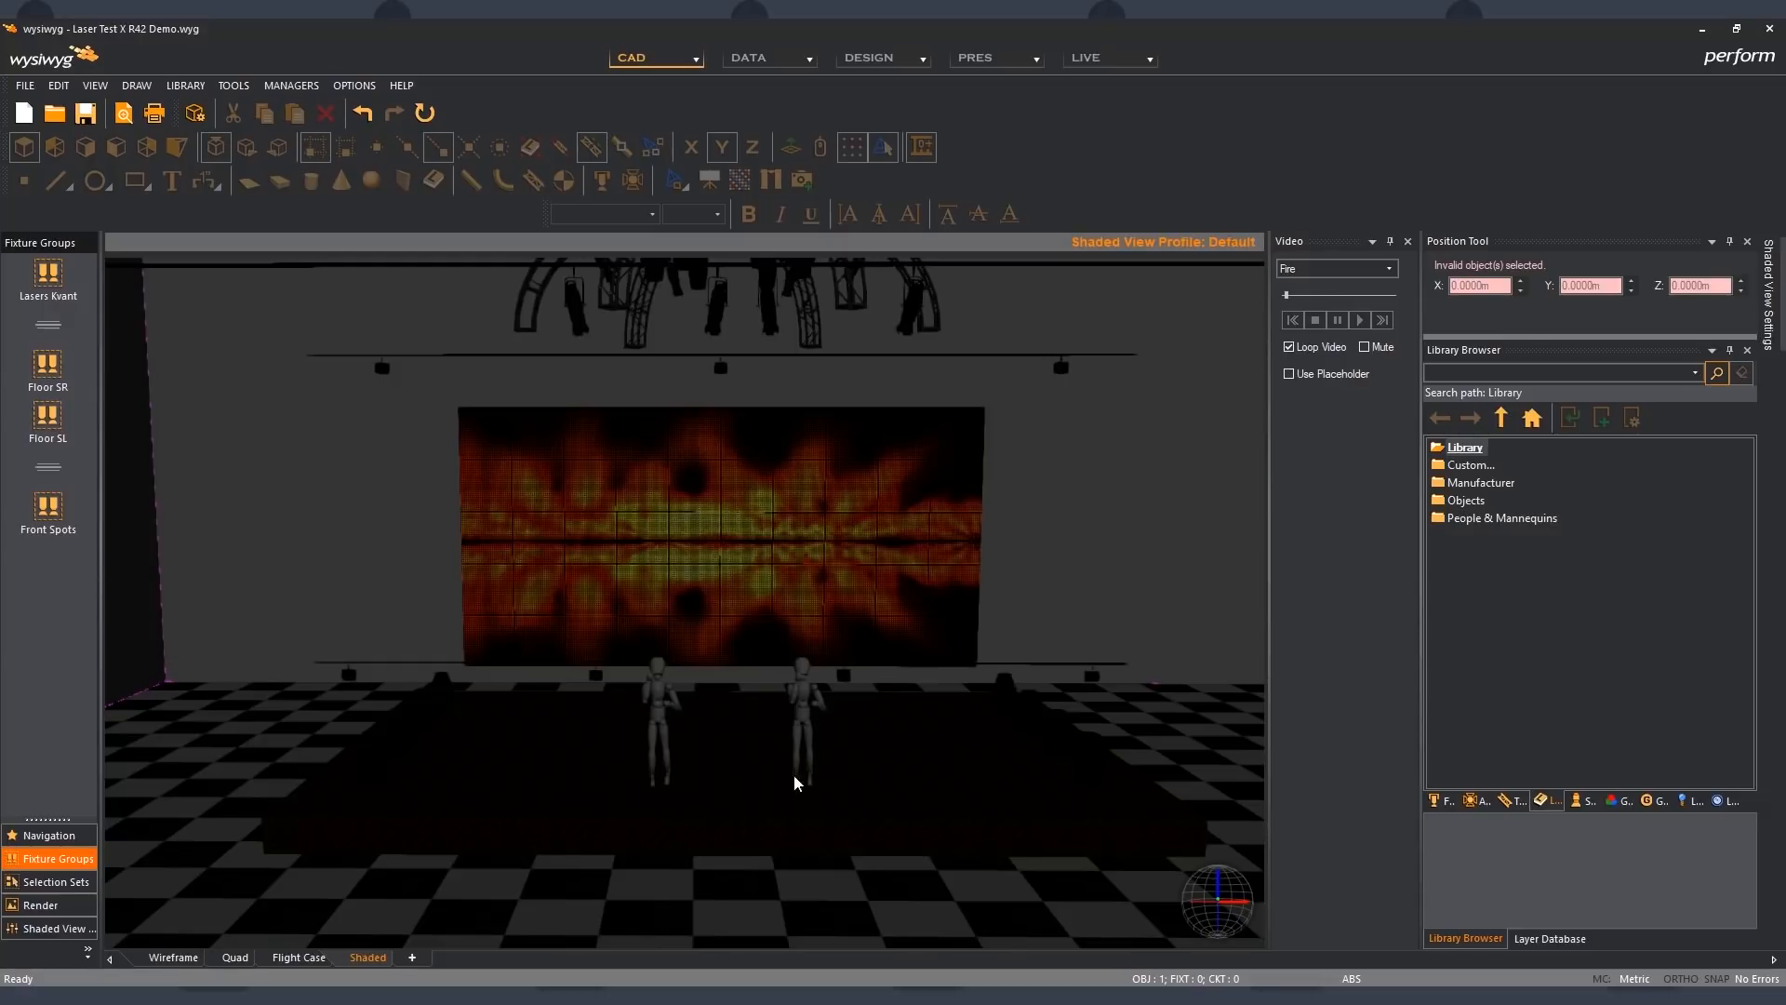
# - Close the Video tool and set the Position Tool and Library Browser to auto-hide
pyautogui.click(1409, 241)
pyautogui.click(1410, 242)
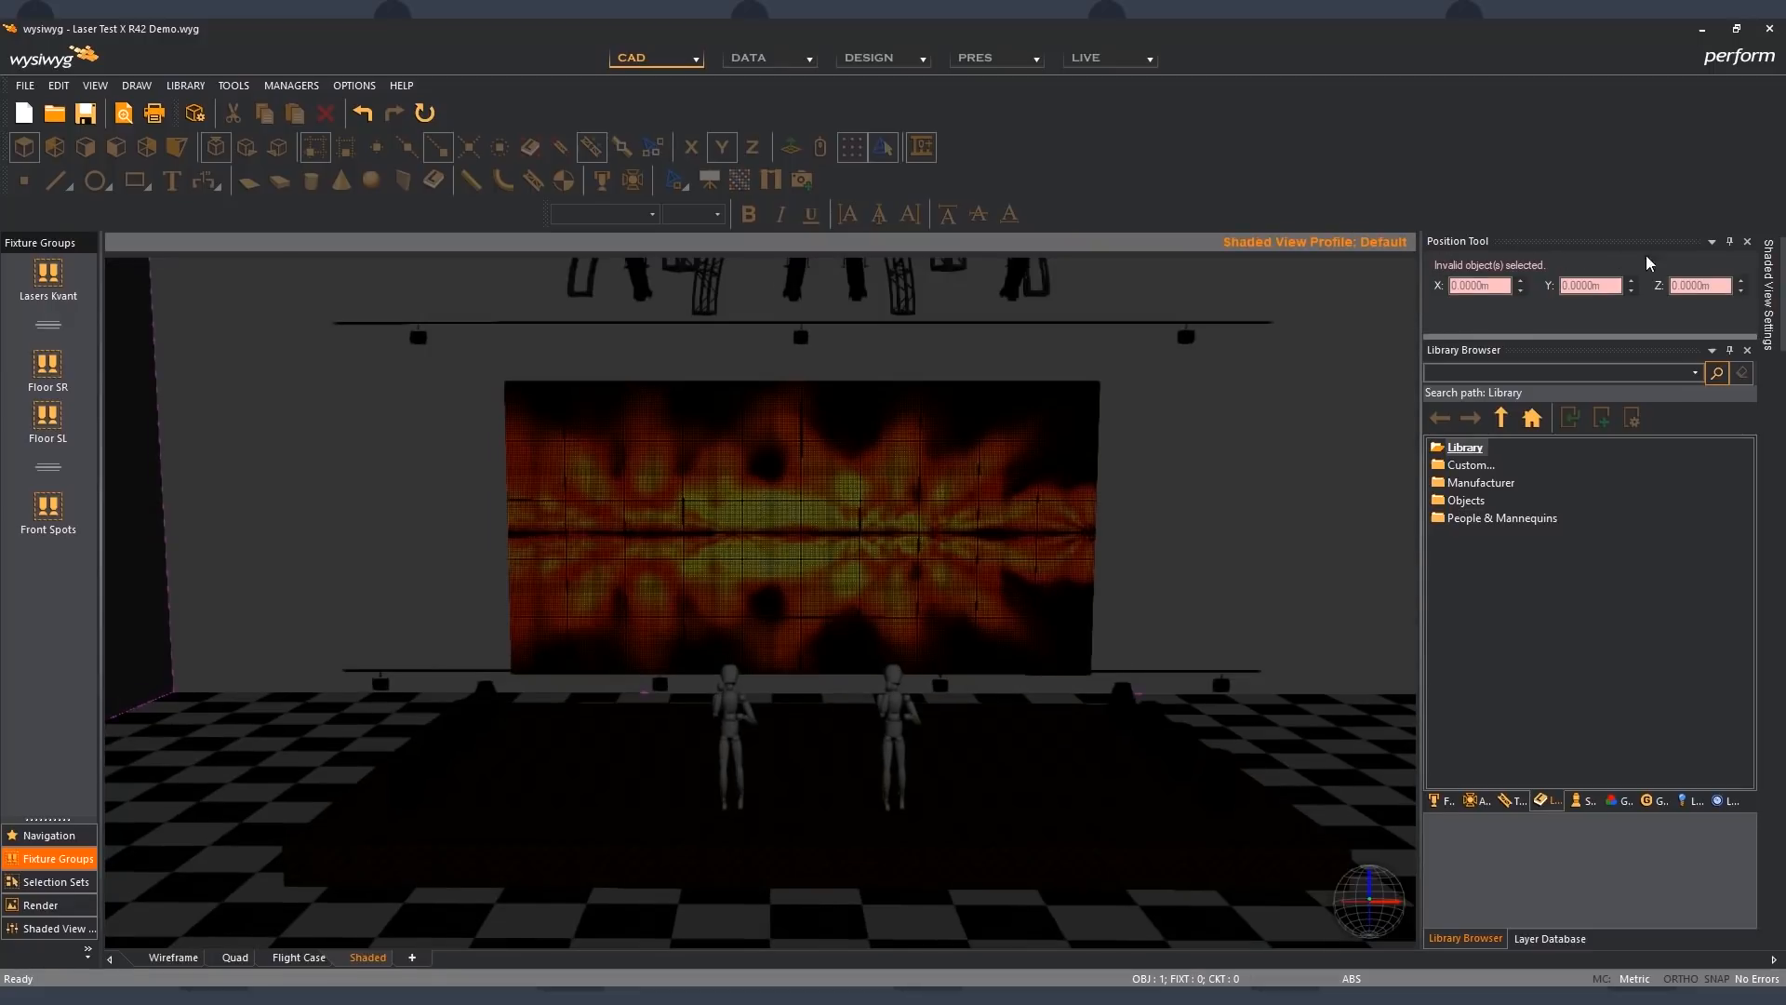
pyautogui.click(1730, 242)
pyautogui.click(1730, 242)
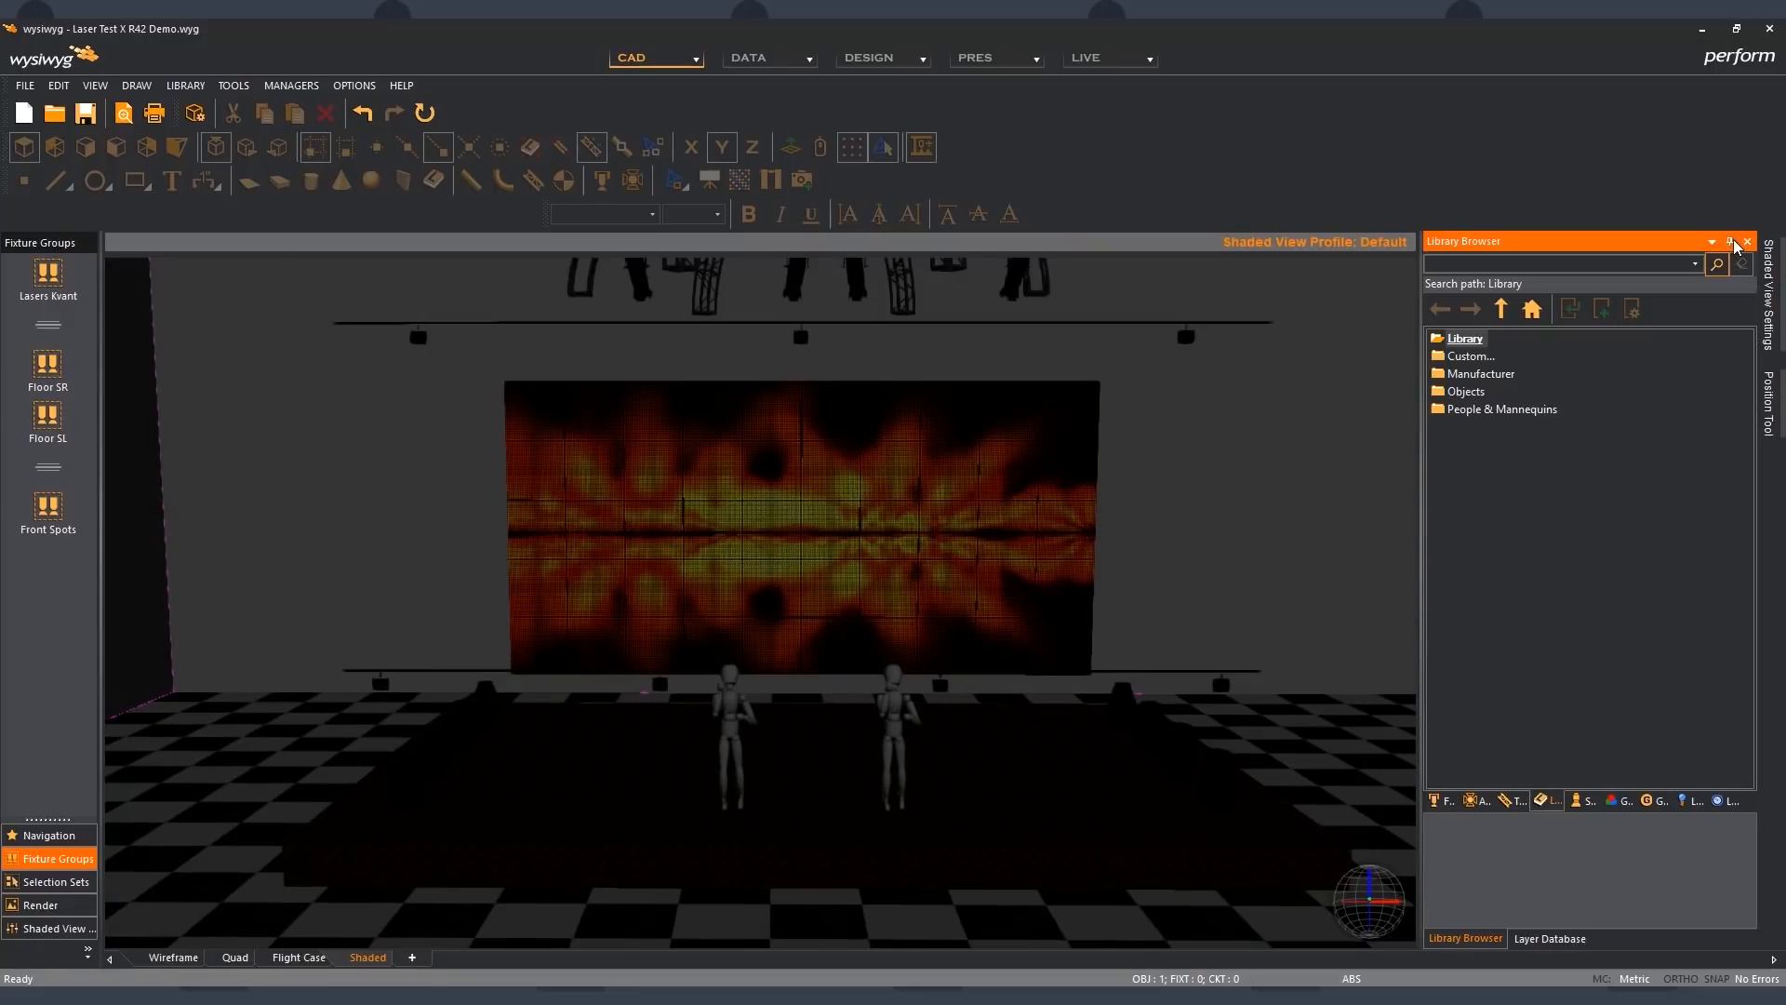
# - Set the shaded view's ambient light to 35 in its simulation options
pyautogui.doubleClick(617, 818)
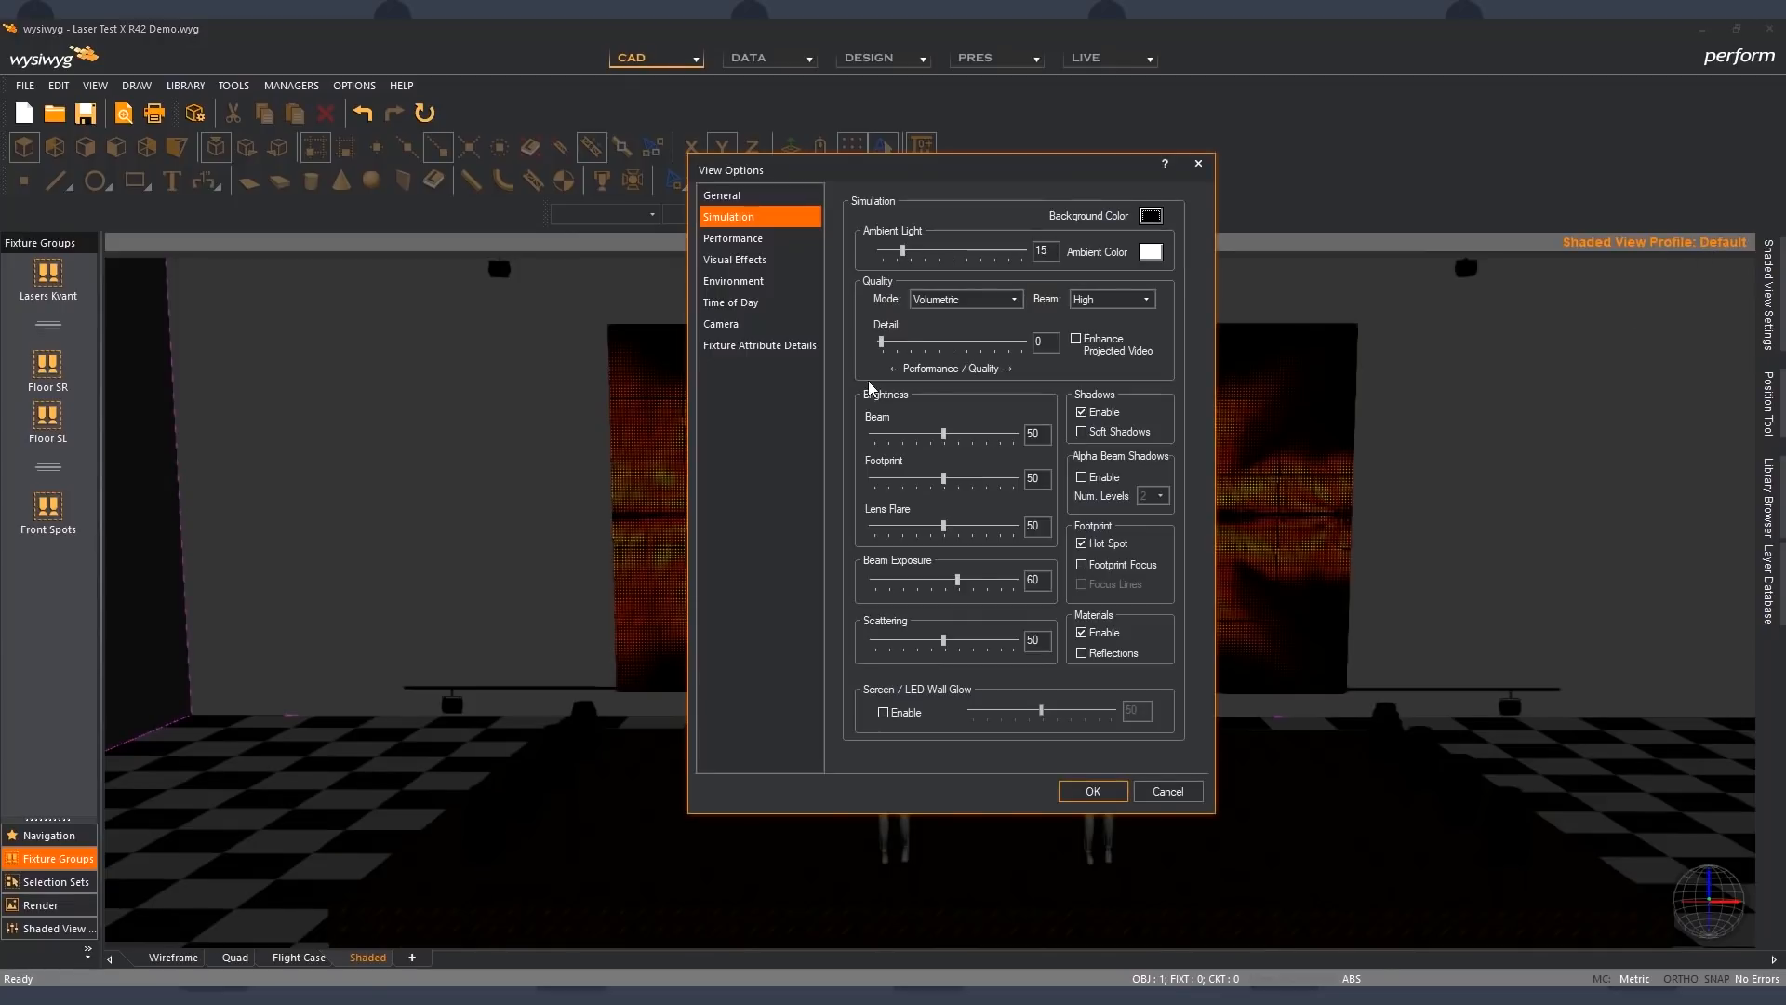
pyautogui.click(941, 252)
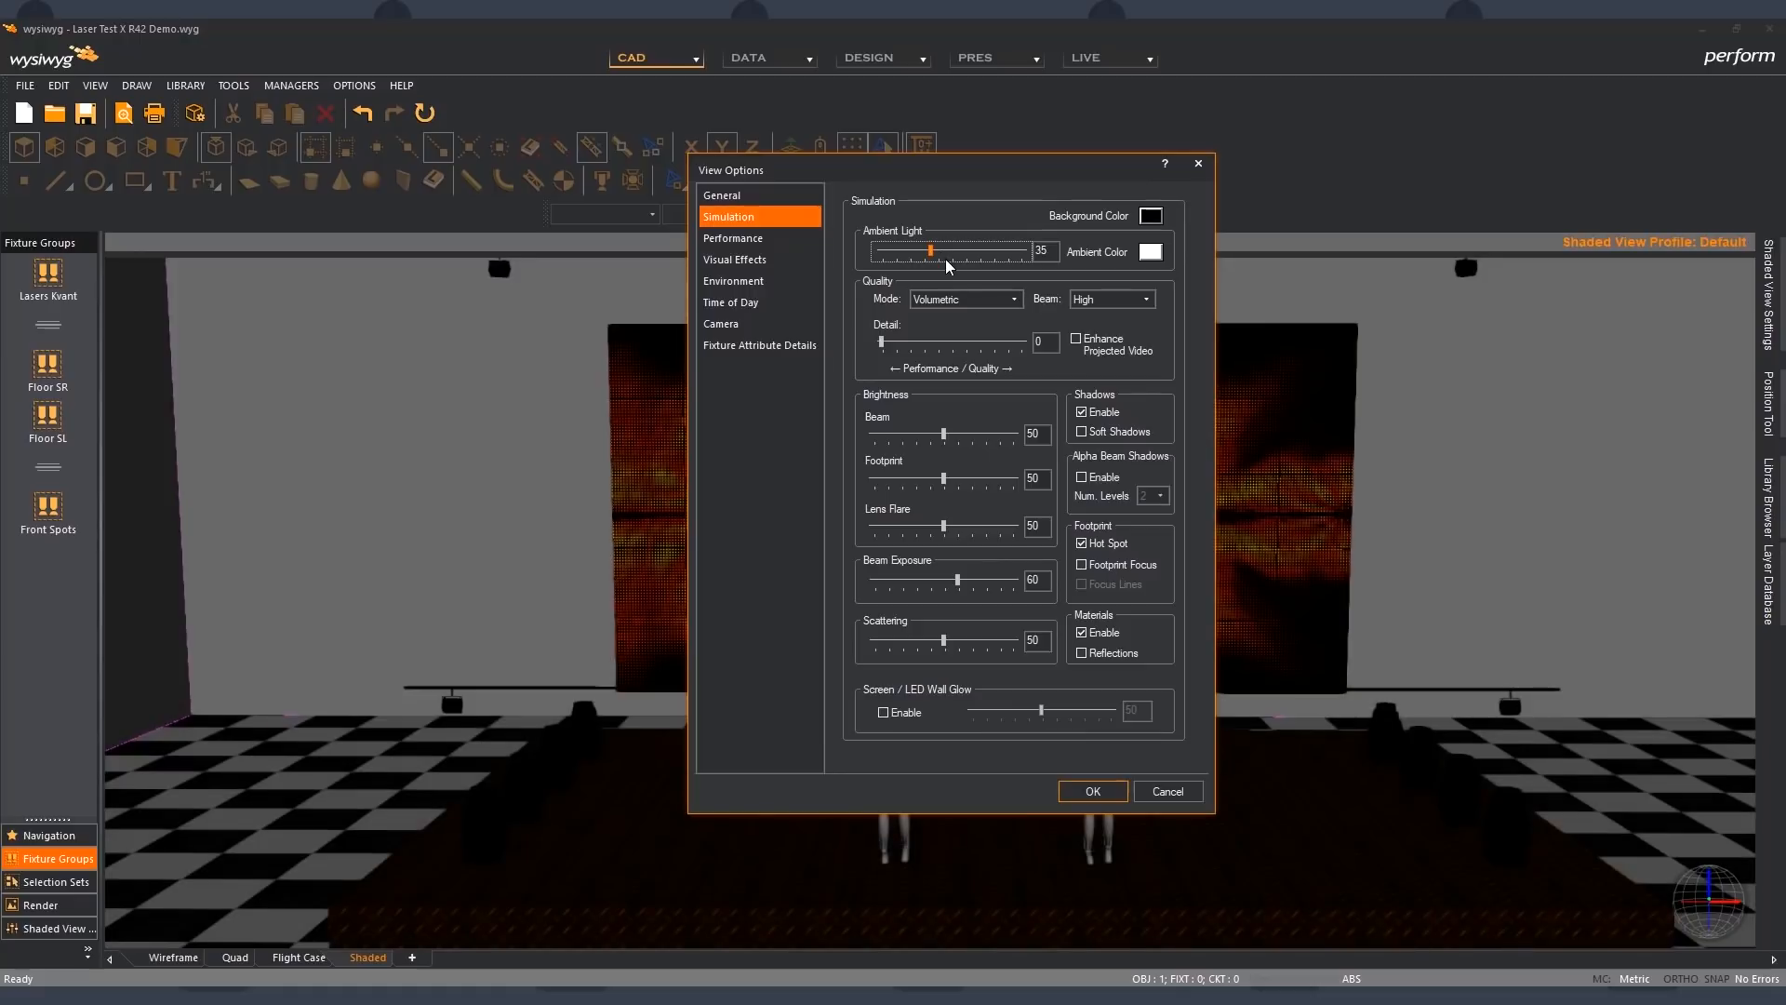
pyautogui.click(1091, 791)
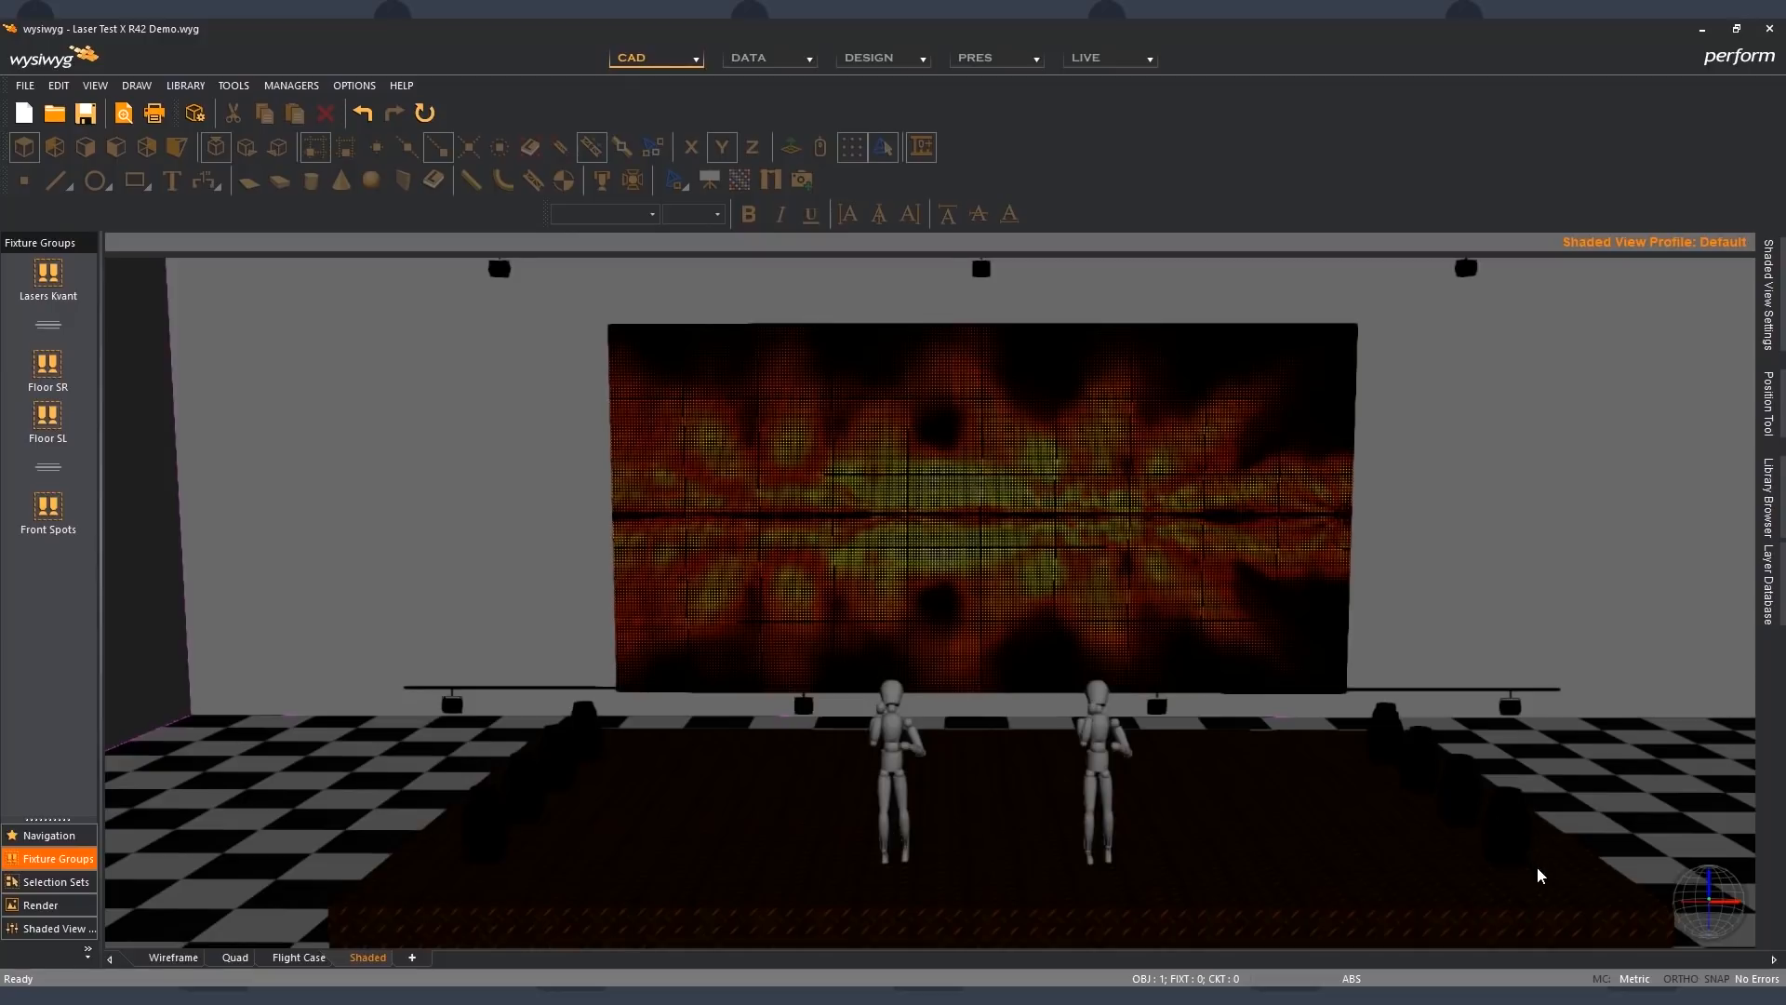
# - Select the fixtures of the Floor SR group, followed by those of the Floor SL group
pyautogui.click(48, 367)
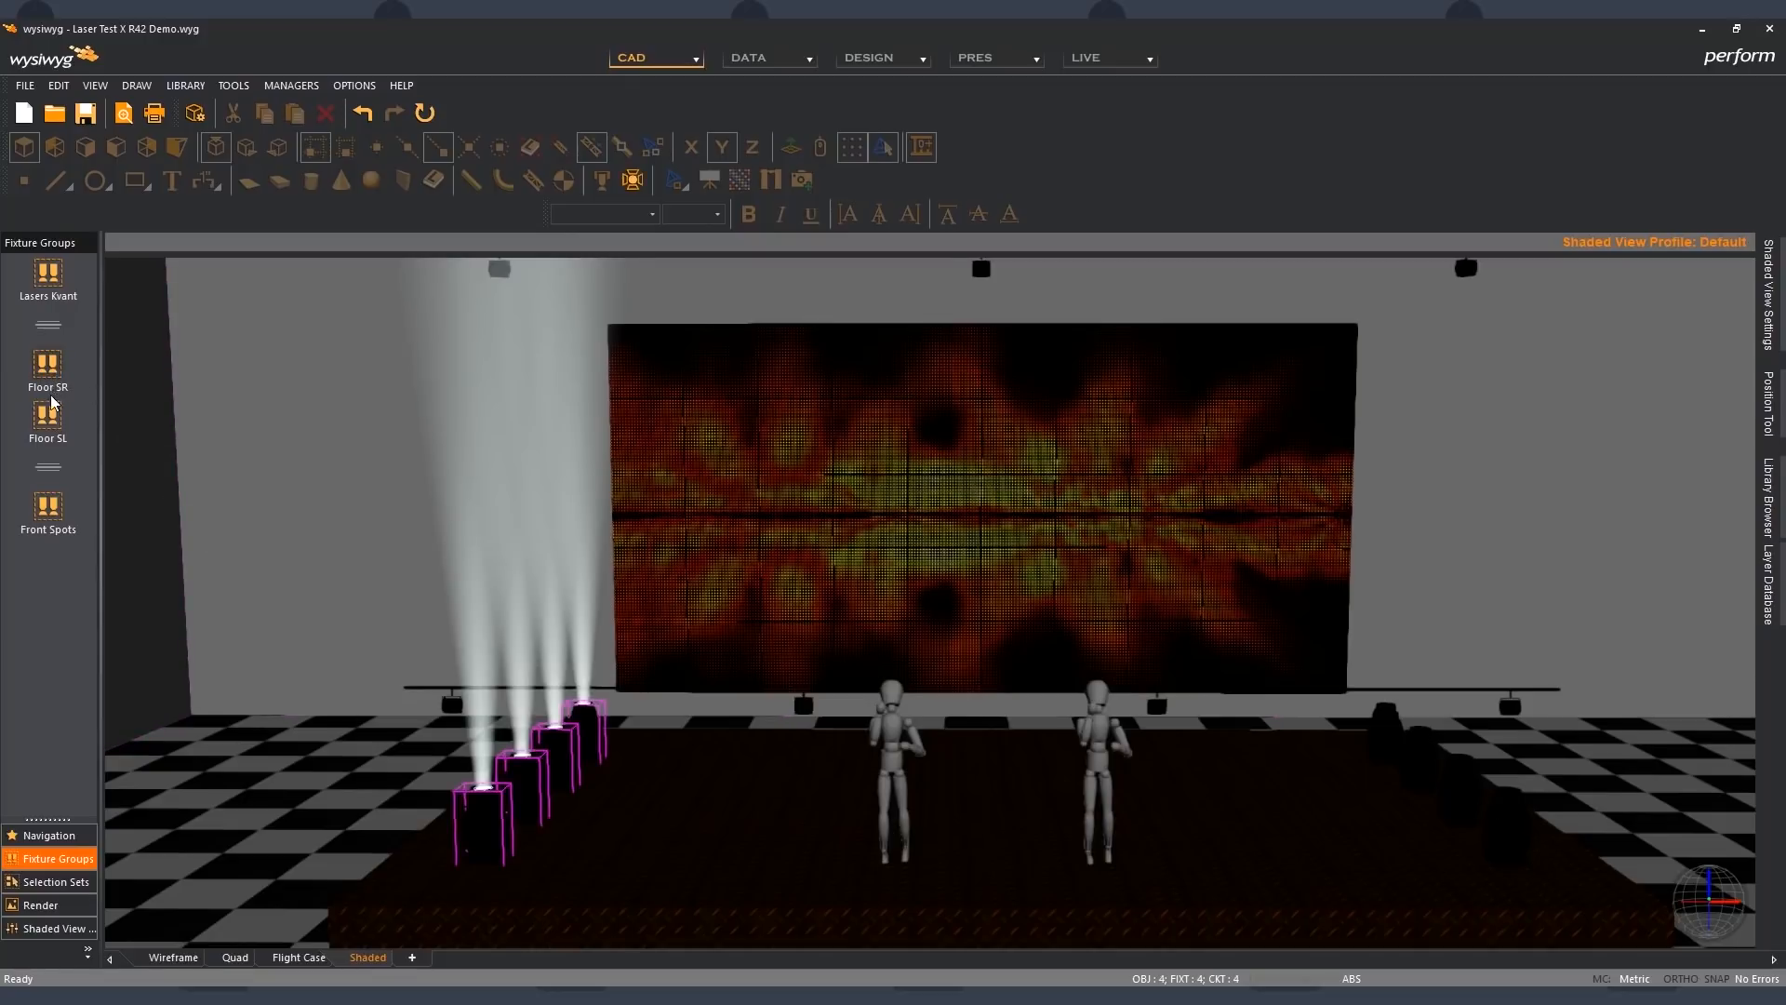
pyautogui.click(51, 422)
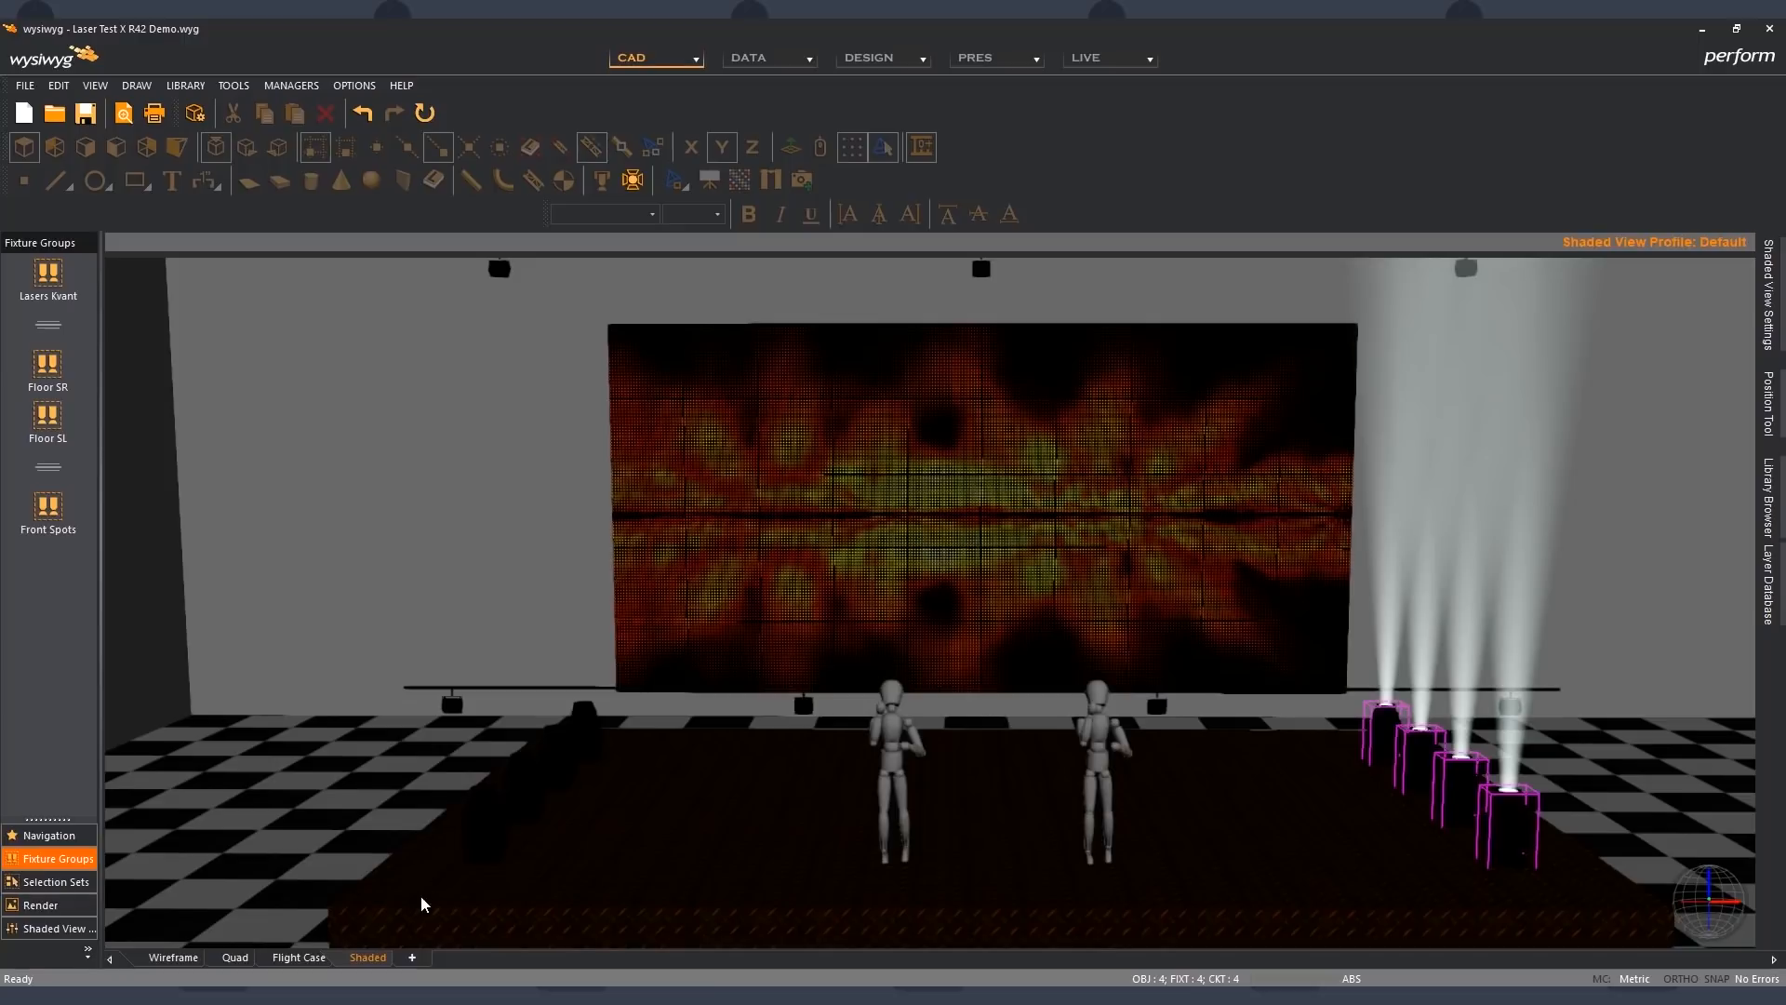
# - Create a custom tab named CAD | Shaded with two vertically split panes, Wireframe View and Shaded View
pyautogui.click(412, 957)
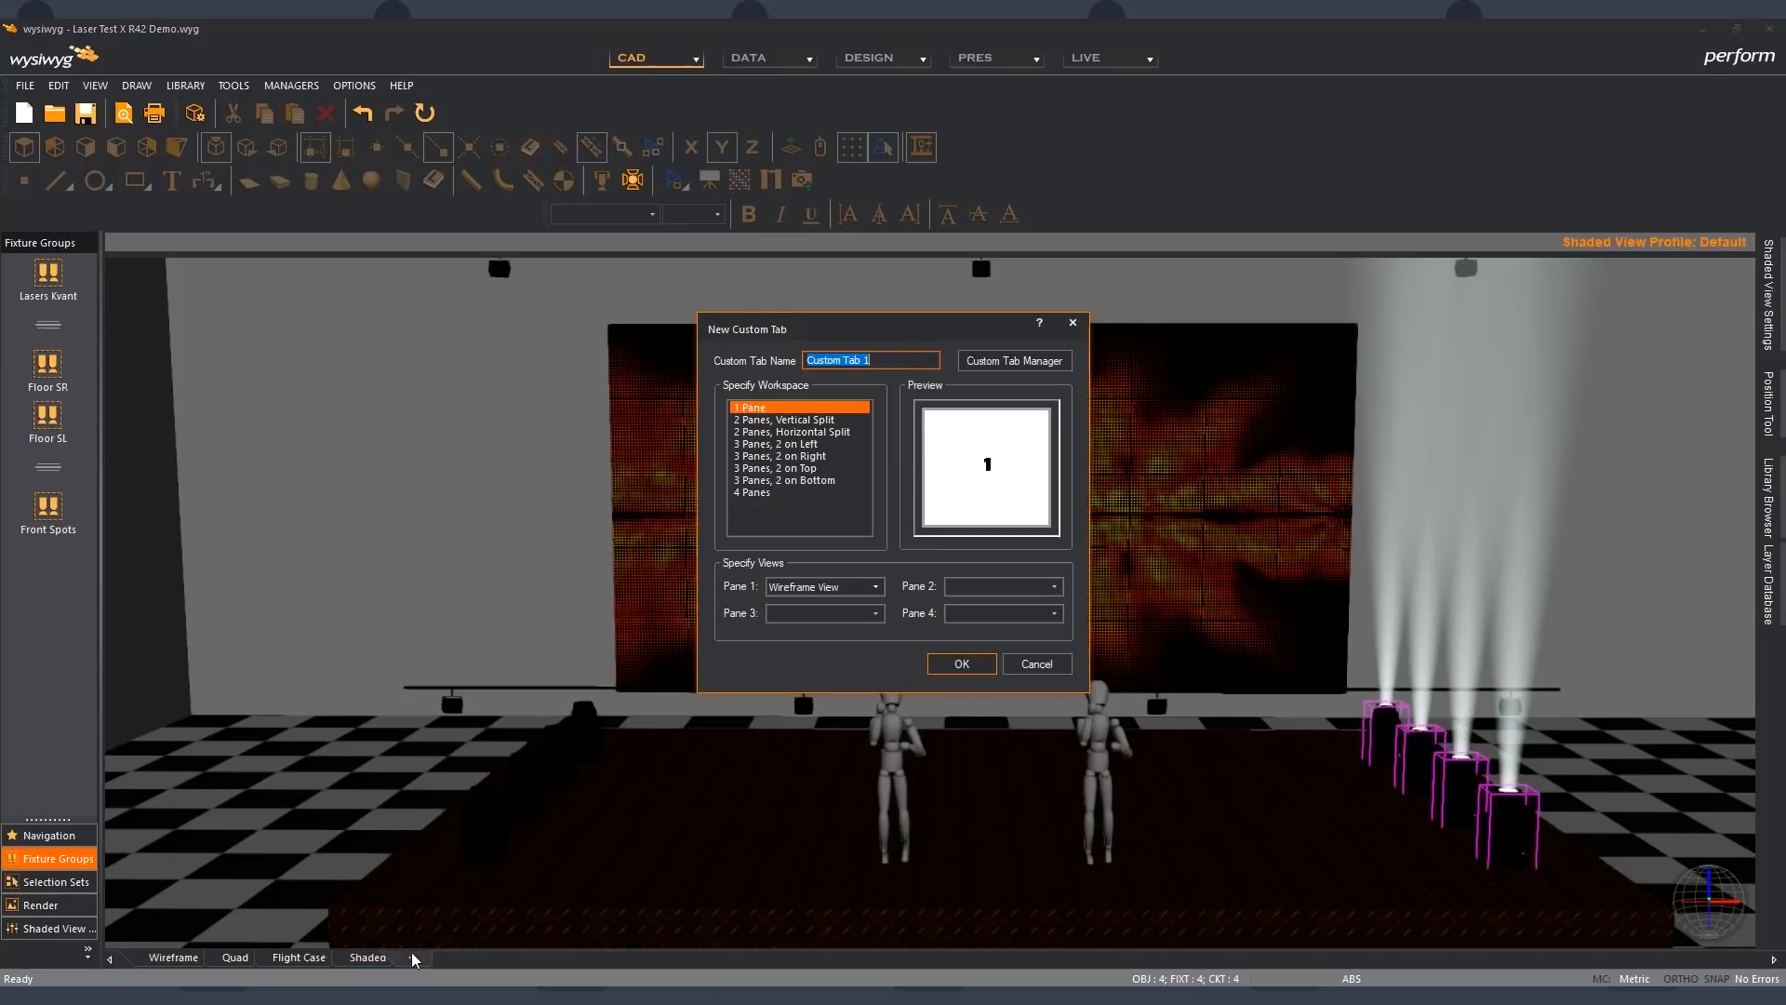
pyautogui.click(818, 421)
pyautogui.click(902, 359)
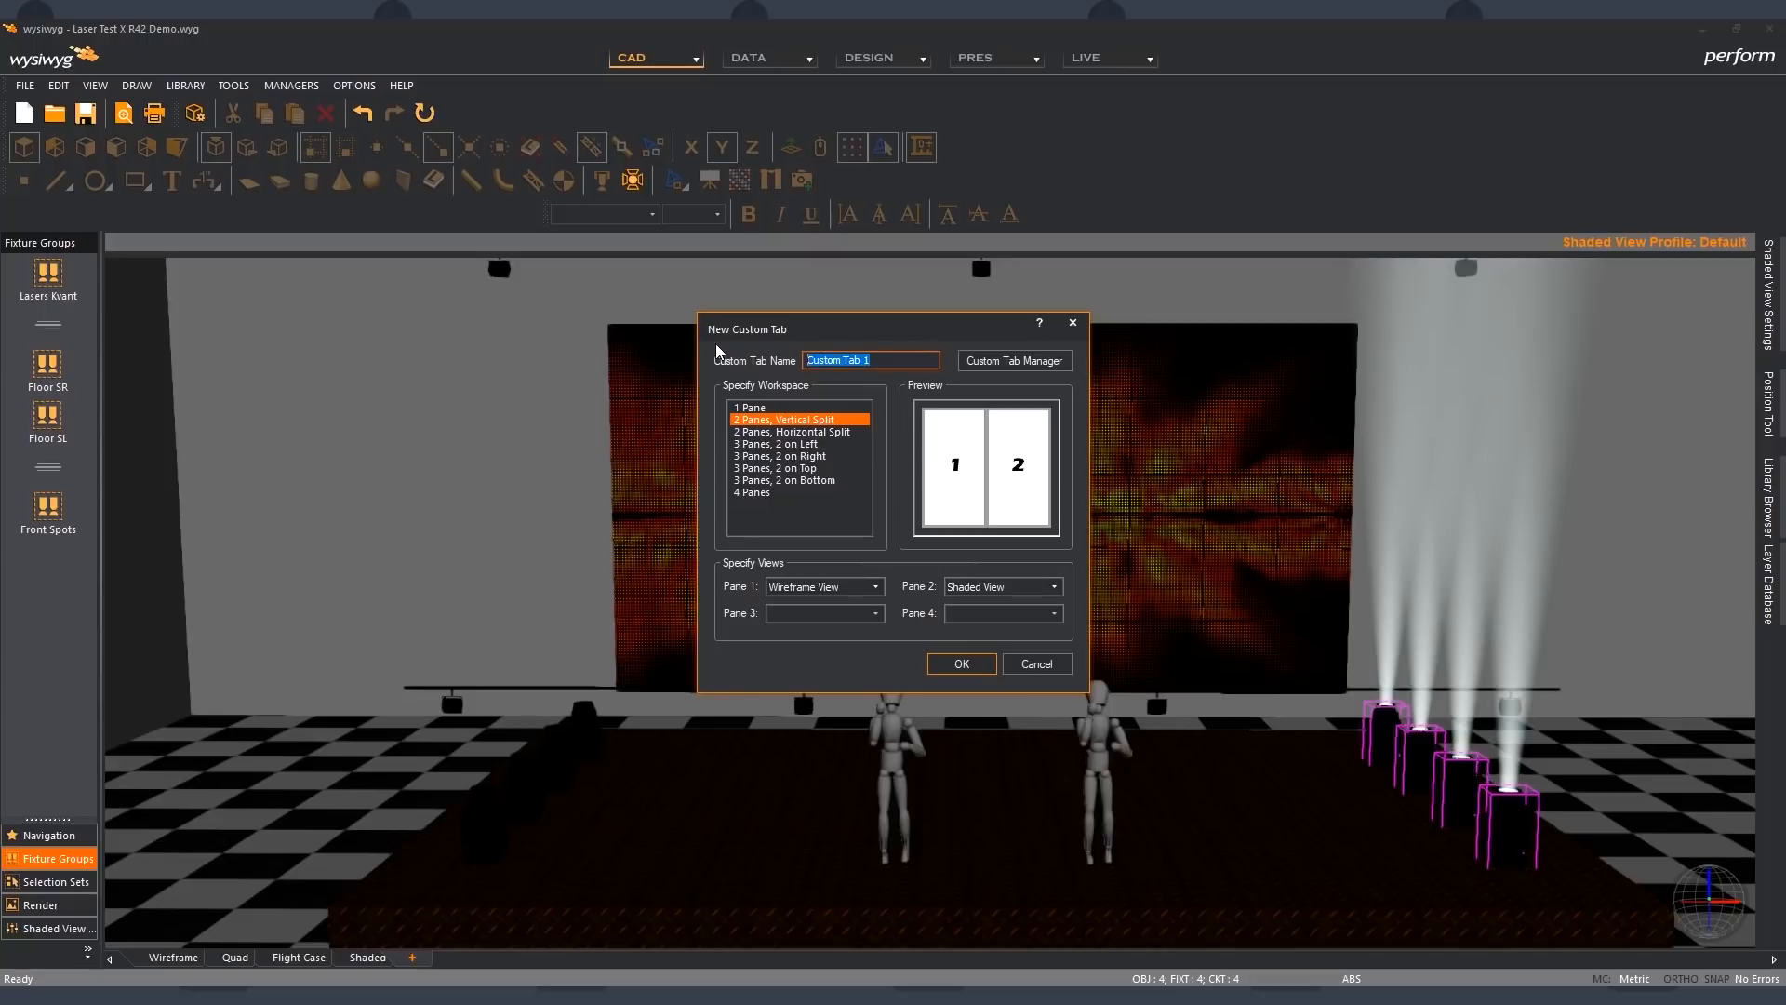
pyautogui.write('CAD | Shaded')
pyautogui.click(968, 665)
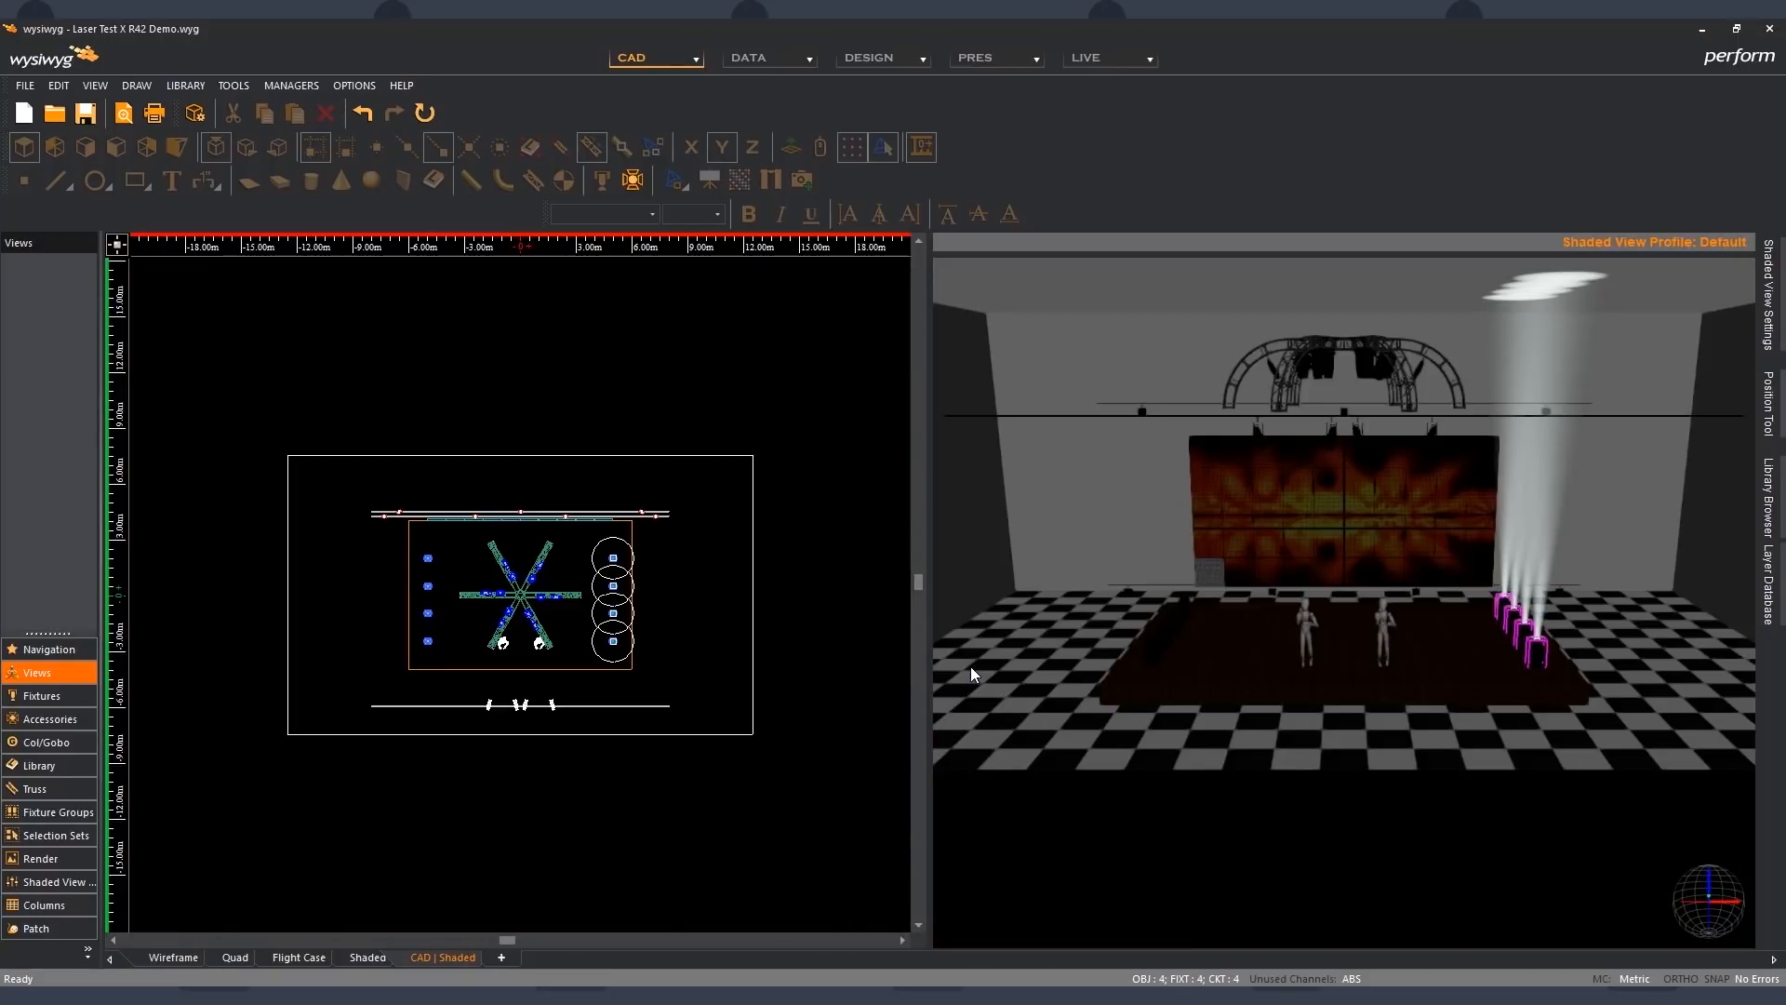
# - Clear the fixture selection, and show the Window toolbar docked in the same row as the Standard toolbar
pyautogui.click(852, 618)
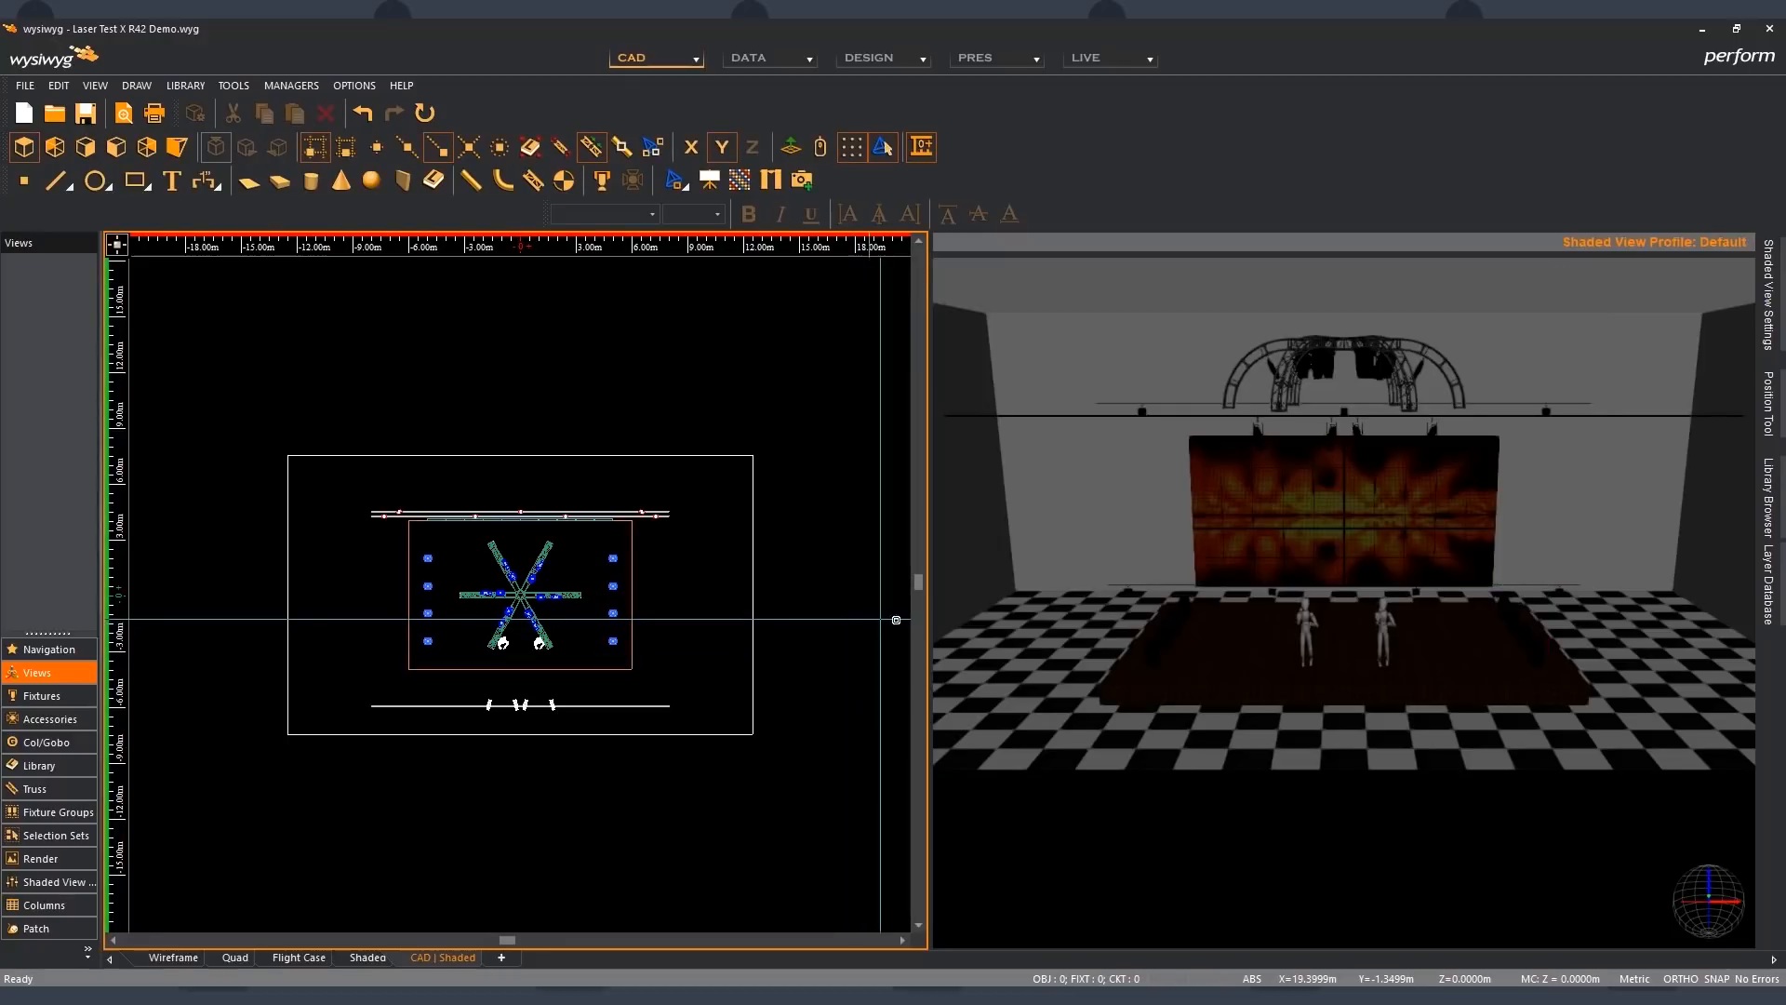
pyautogui.click(1227, 834)
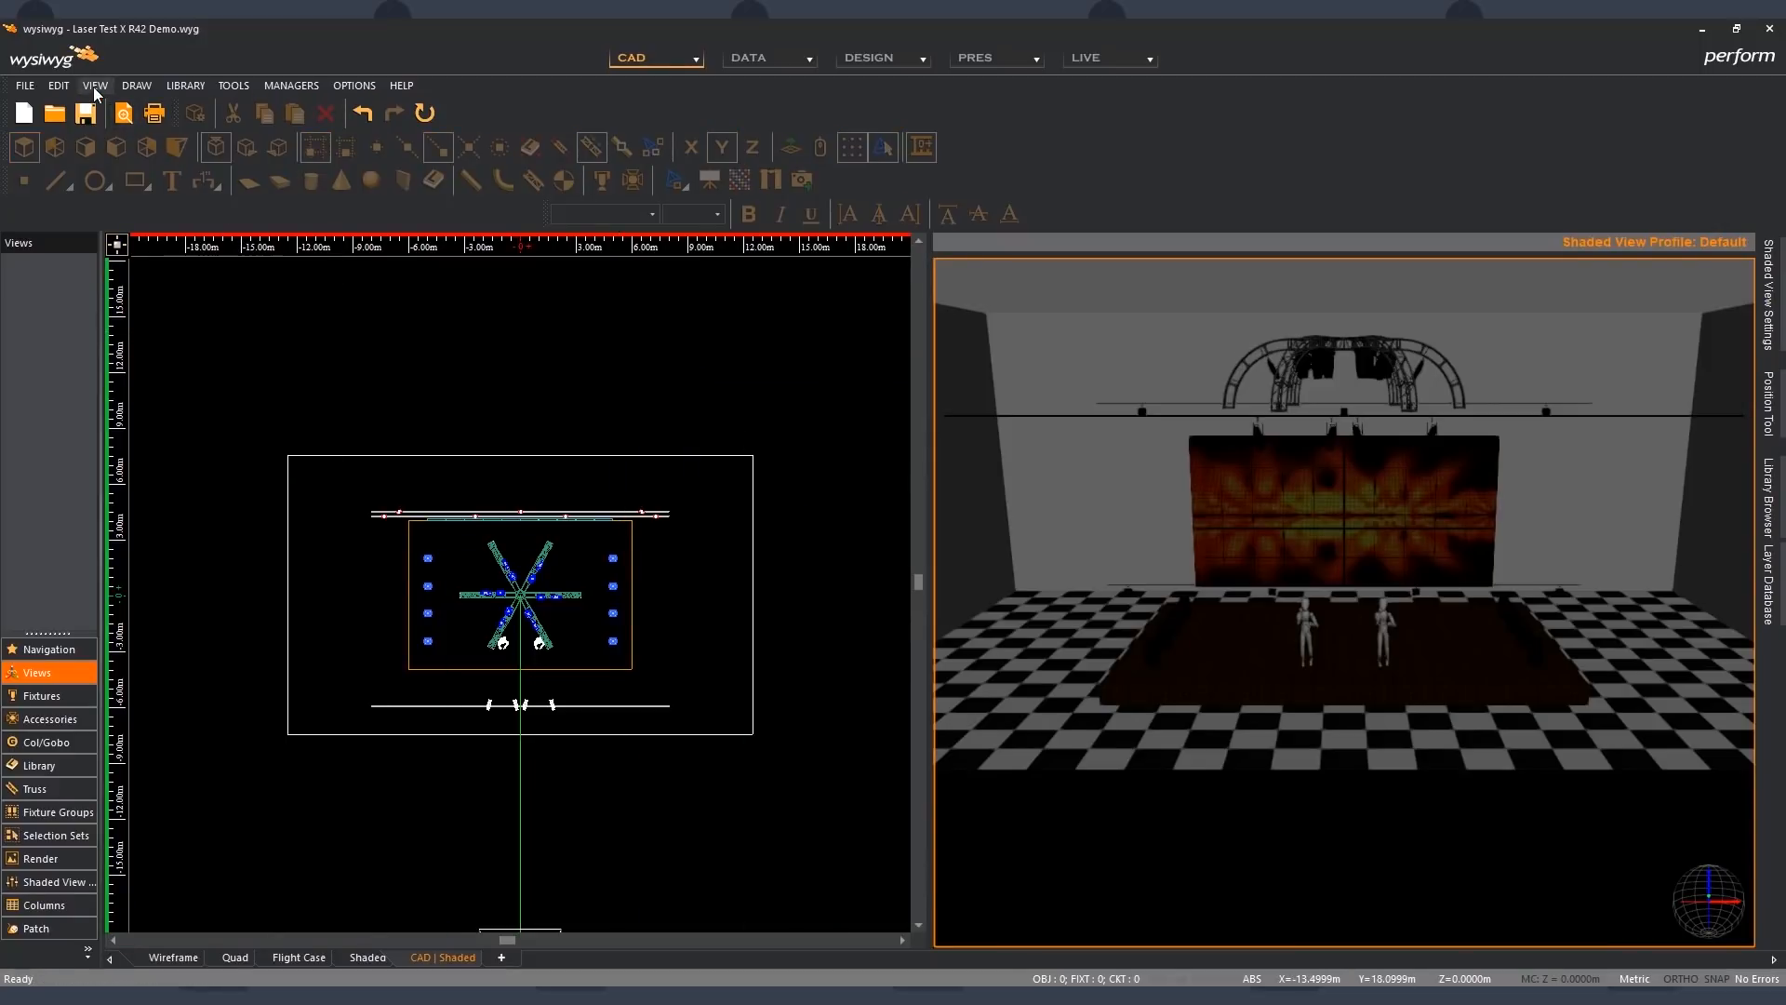
pyautogui.rightClick(1094, 160)
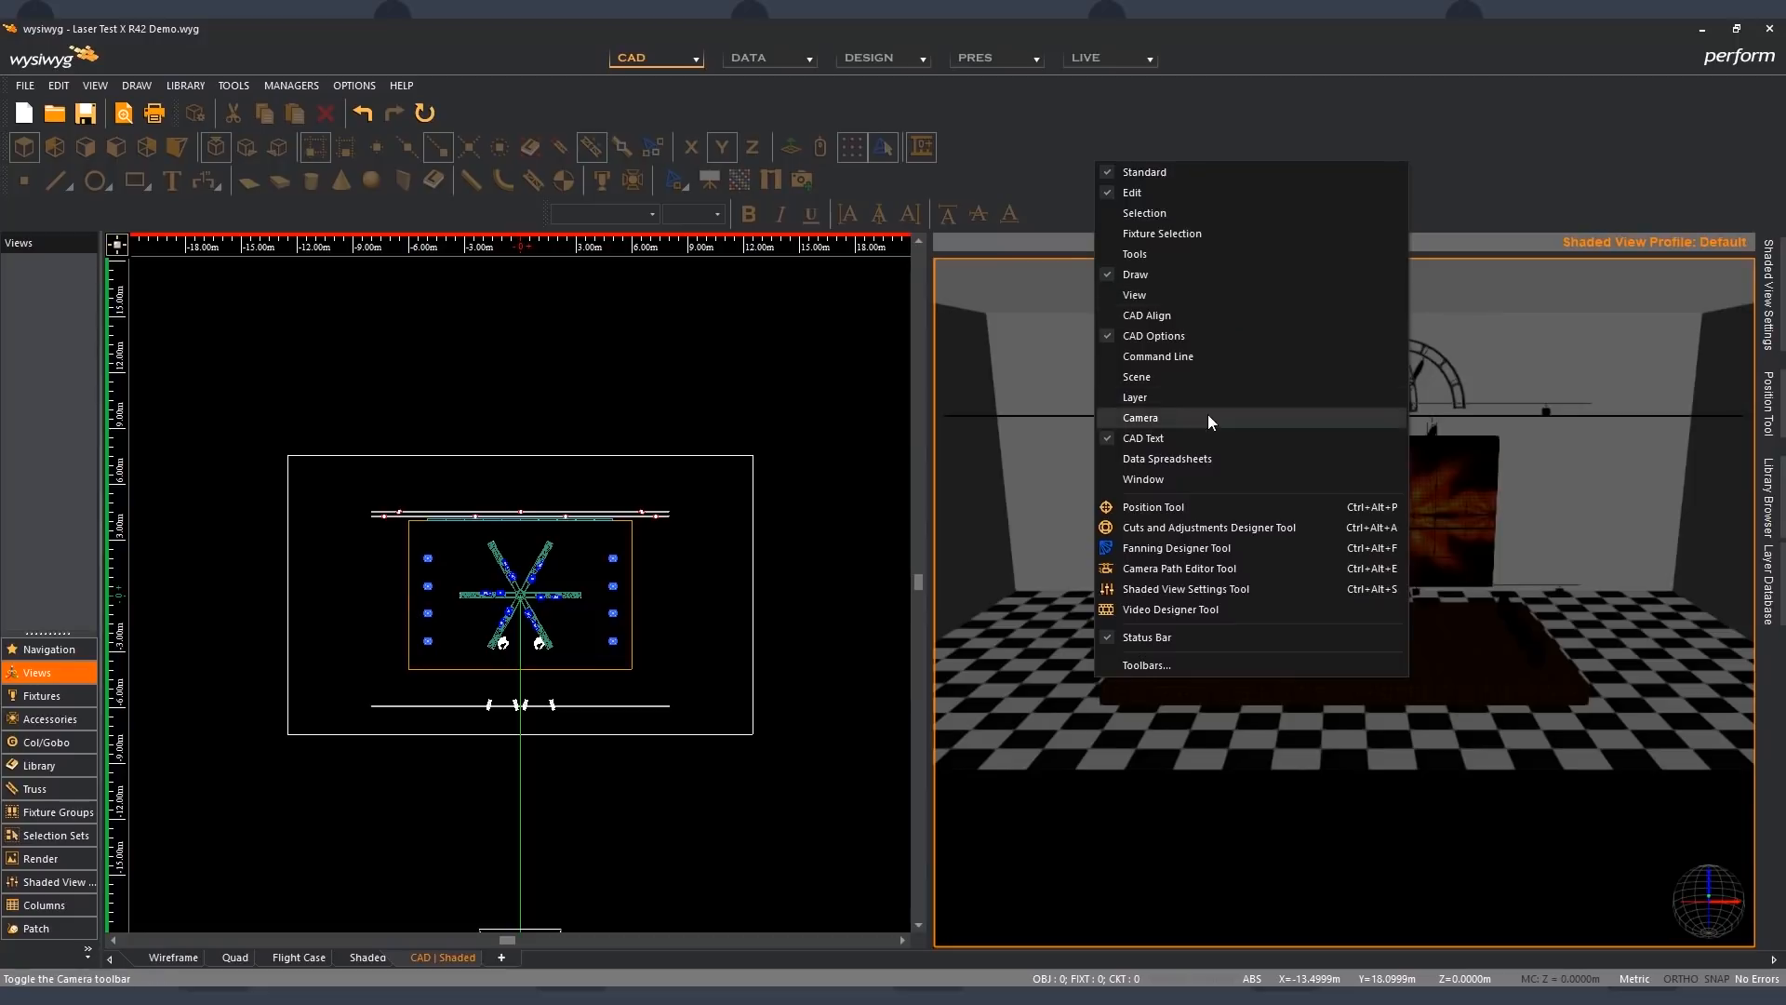
pyautogui.click(1197, 479)
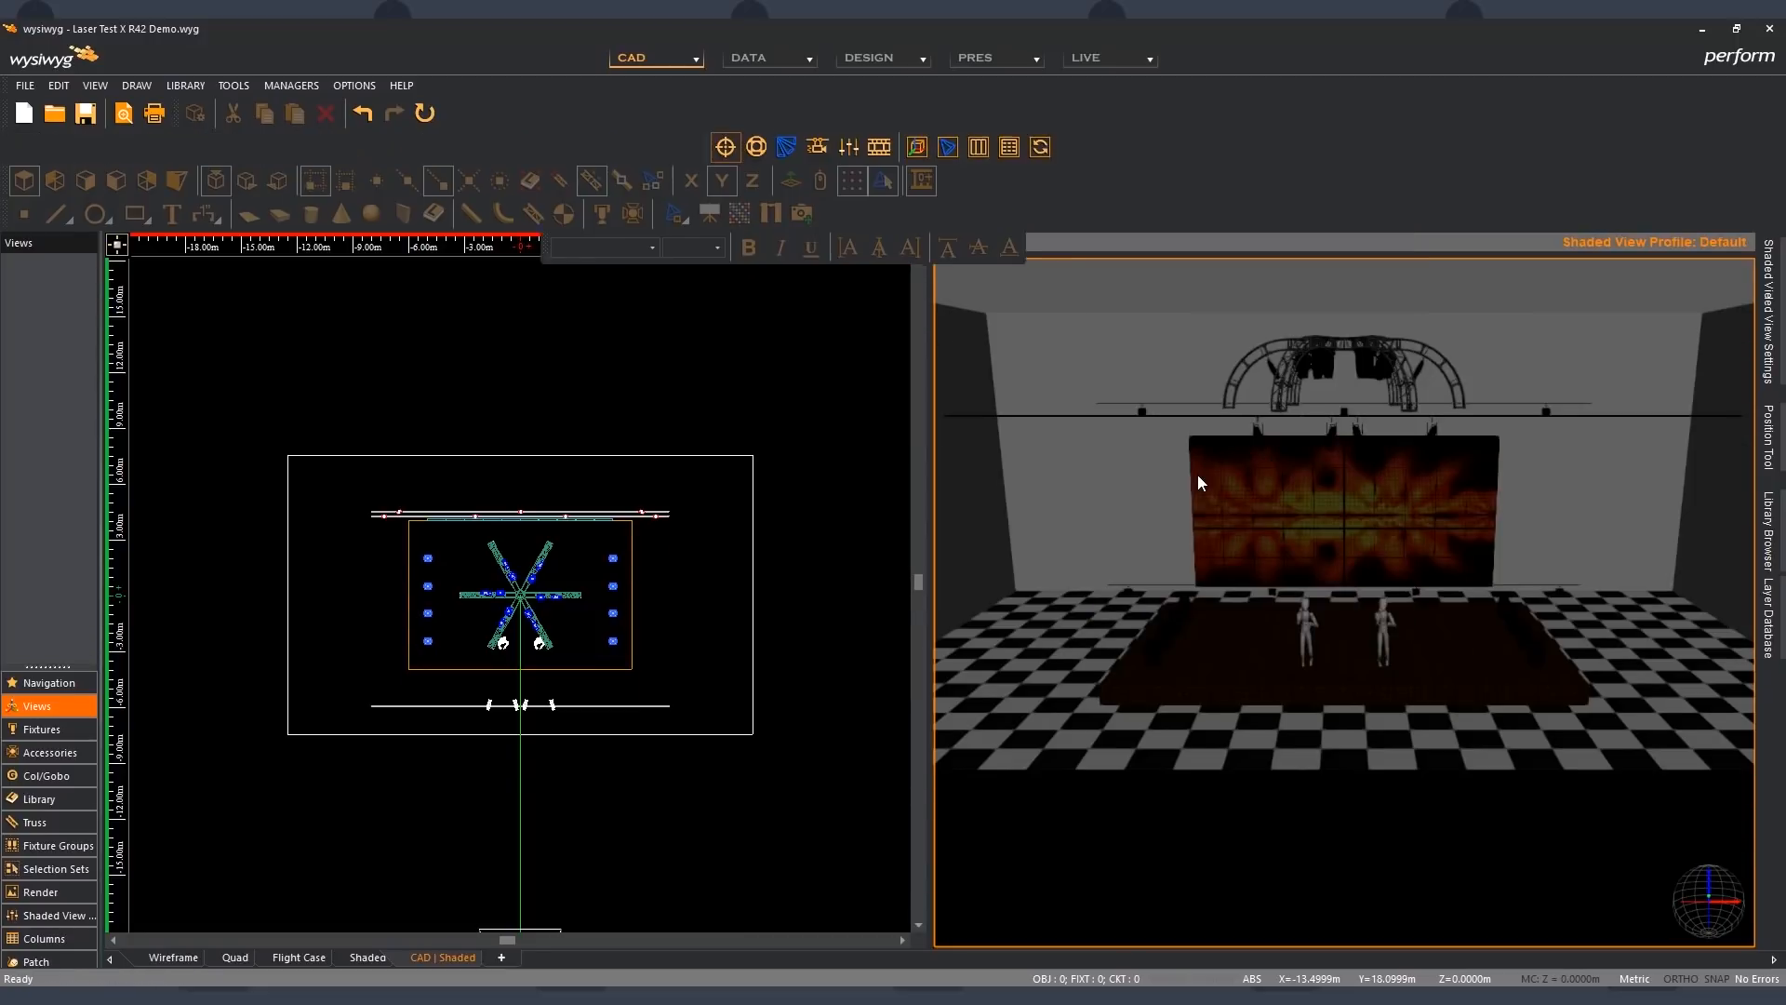
pyautogui.moveTo(706, 142); pyautogui.dragTo(705, 91)
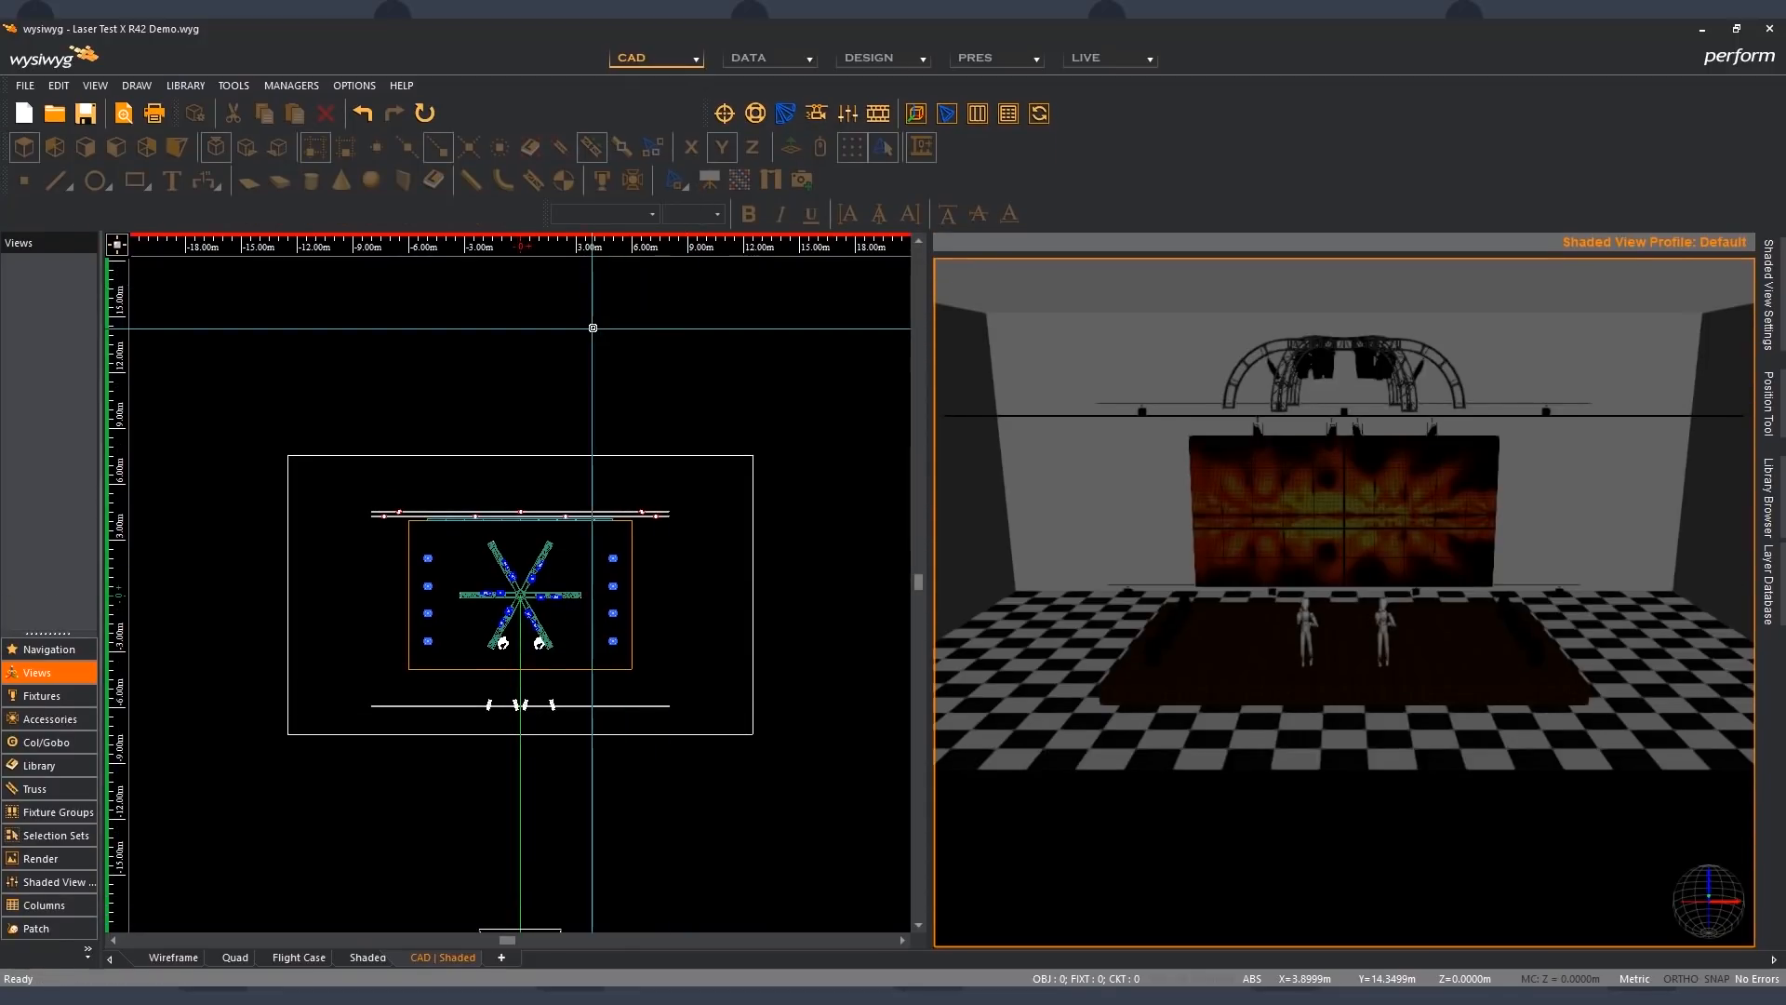
# - Divide the shaded pane of the CAD | Shaded tab horizontally
pyautogui.click(96, 84)
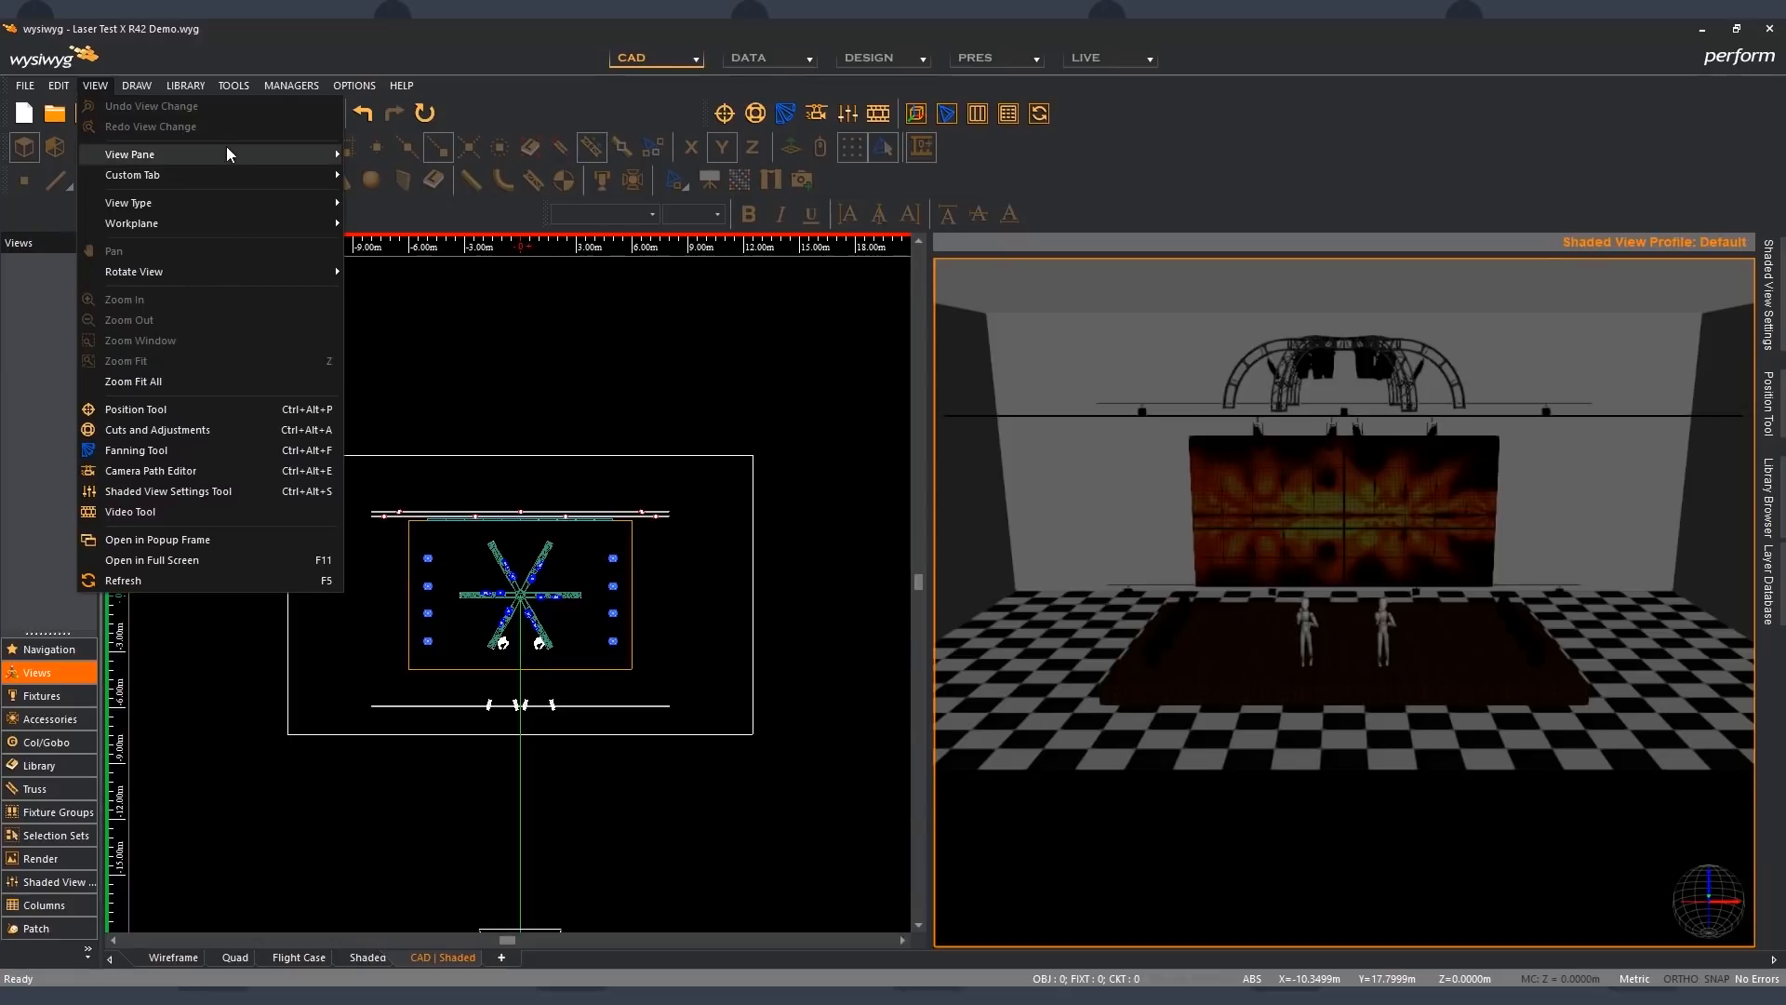
pyautogui.moveTo(262, 156)
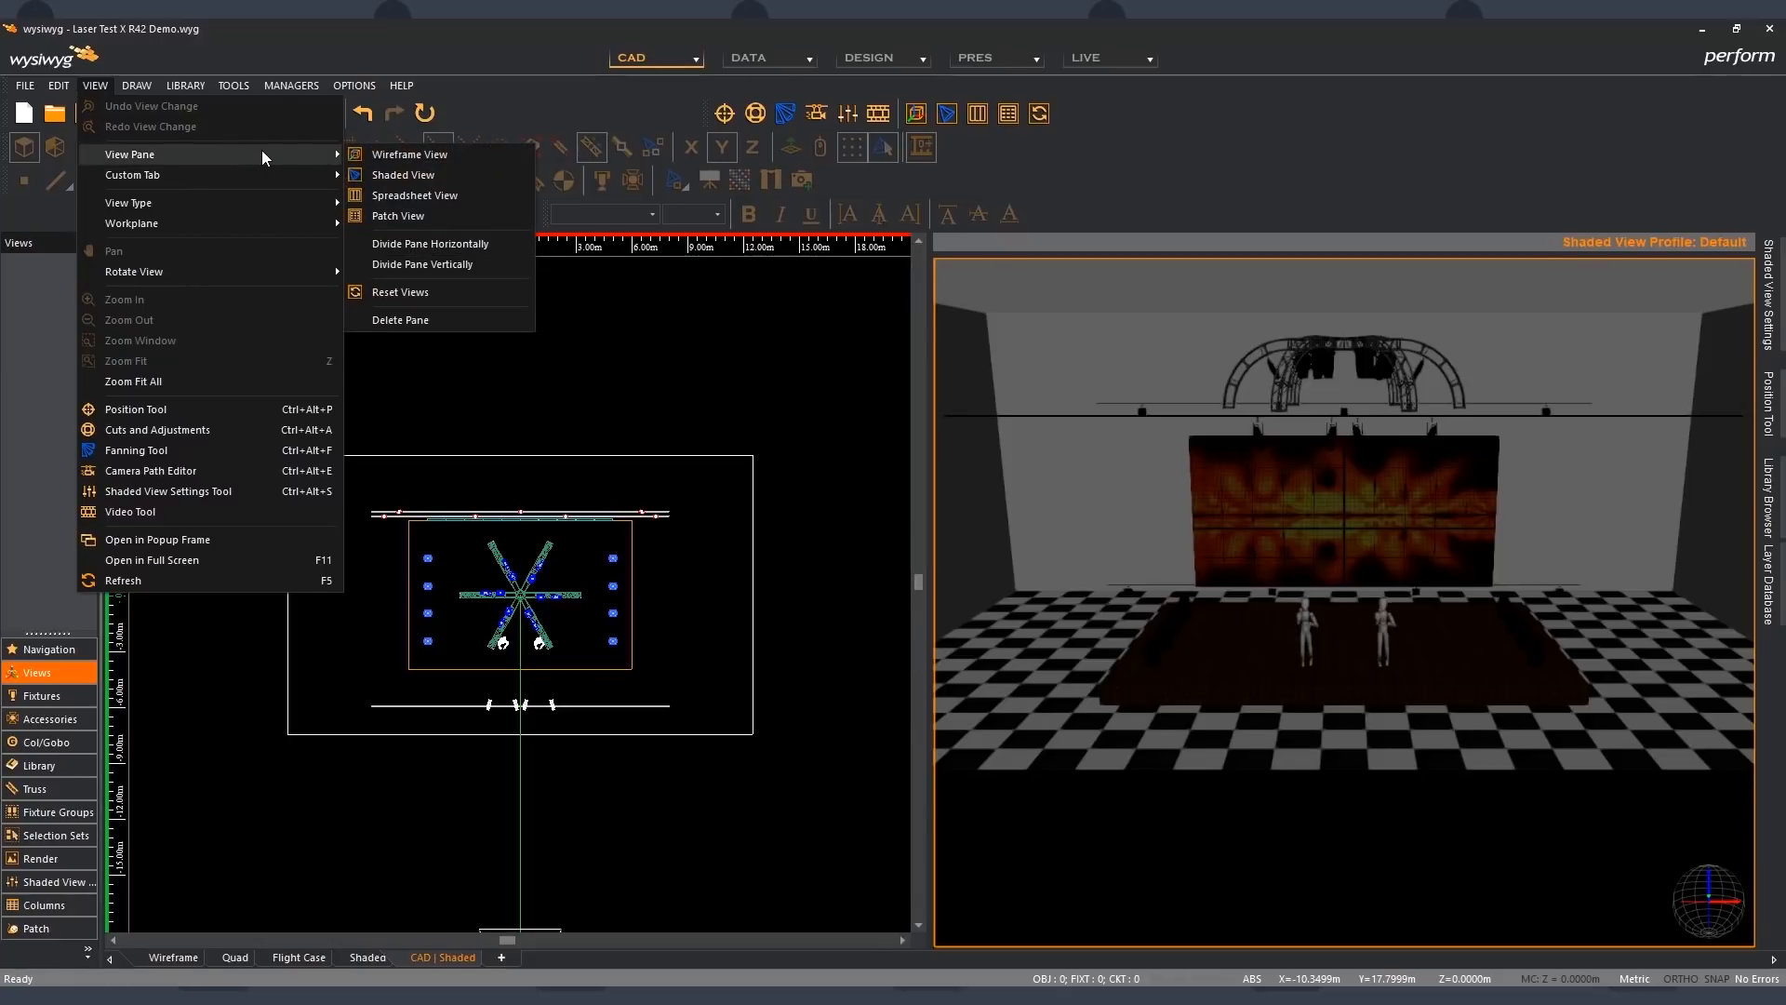
pyautogui.click(449, 245)
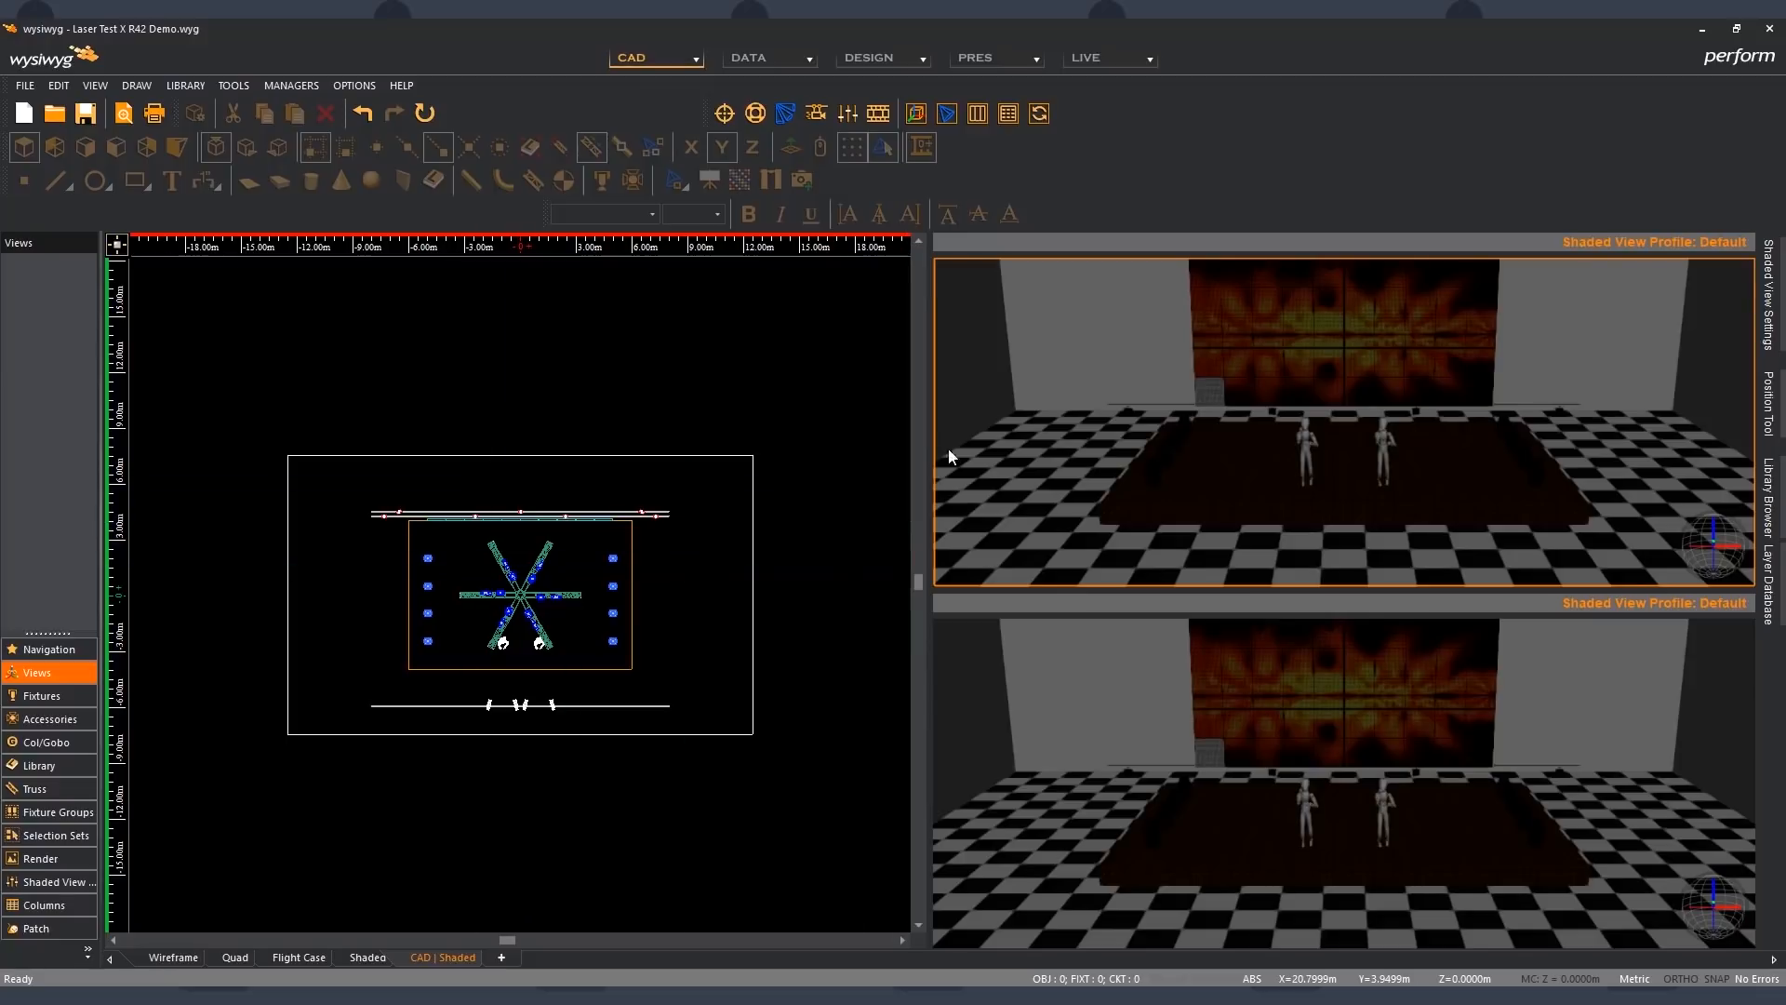
# - Change the upper of the two shaded panes to a Spreadsheet View
pyautogui.click(1070, 649)
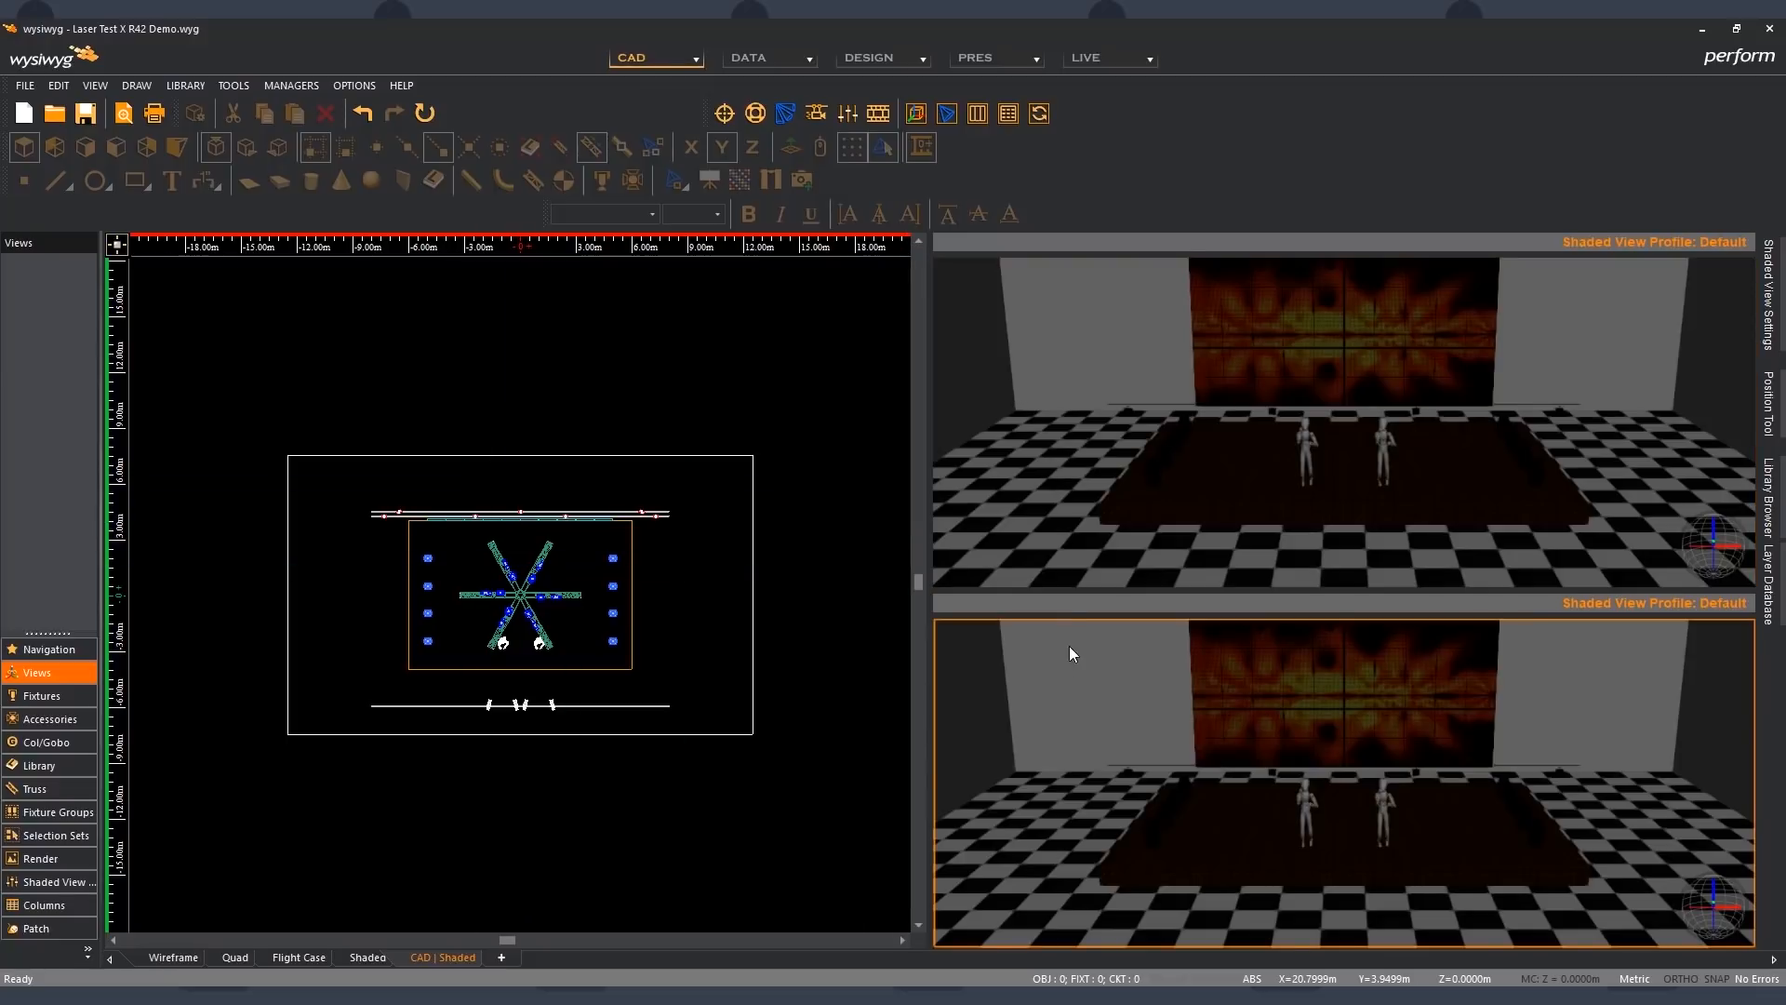
pyautogui.click(1047, 445)
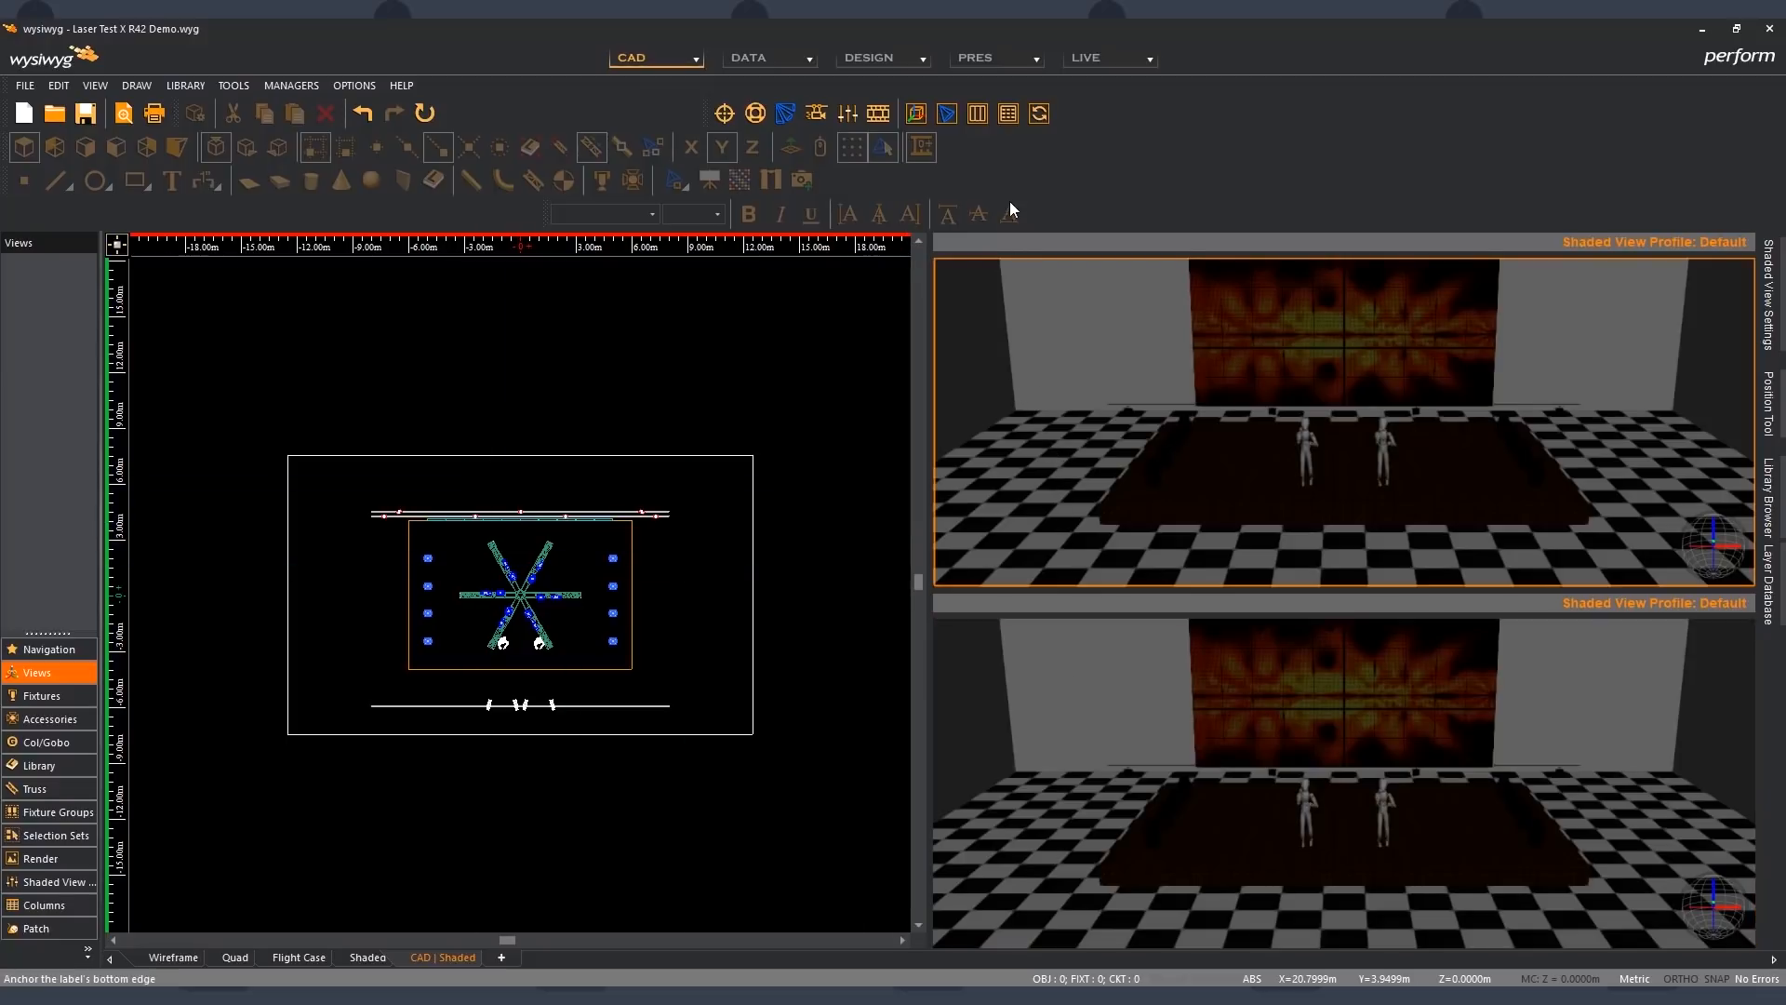
pyautogui.click(975, 115)
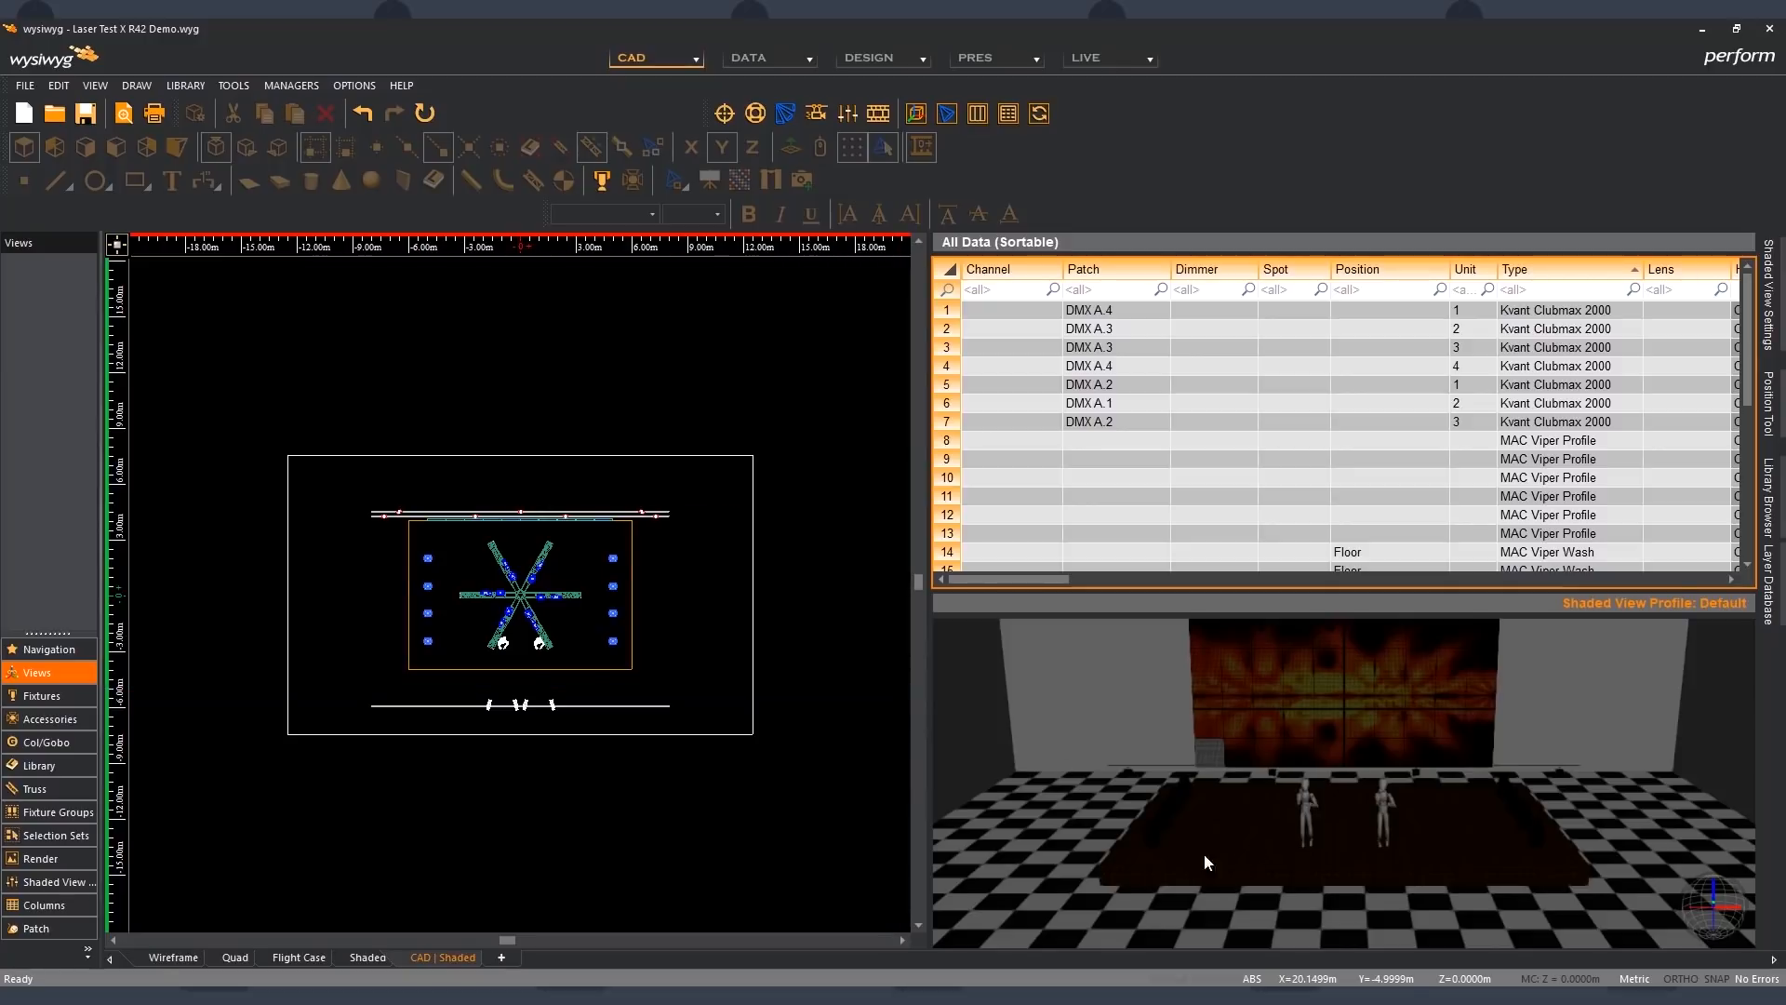
# - Select the left, then the right column of floor wash fixtures in the wireframe, check their spreadsheet rows, and clear the selection
pyautogui.click(485, 576)
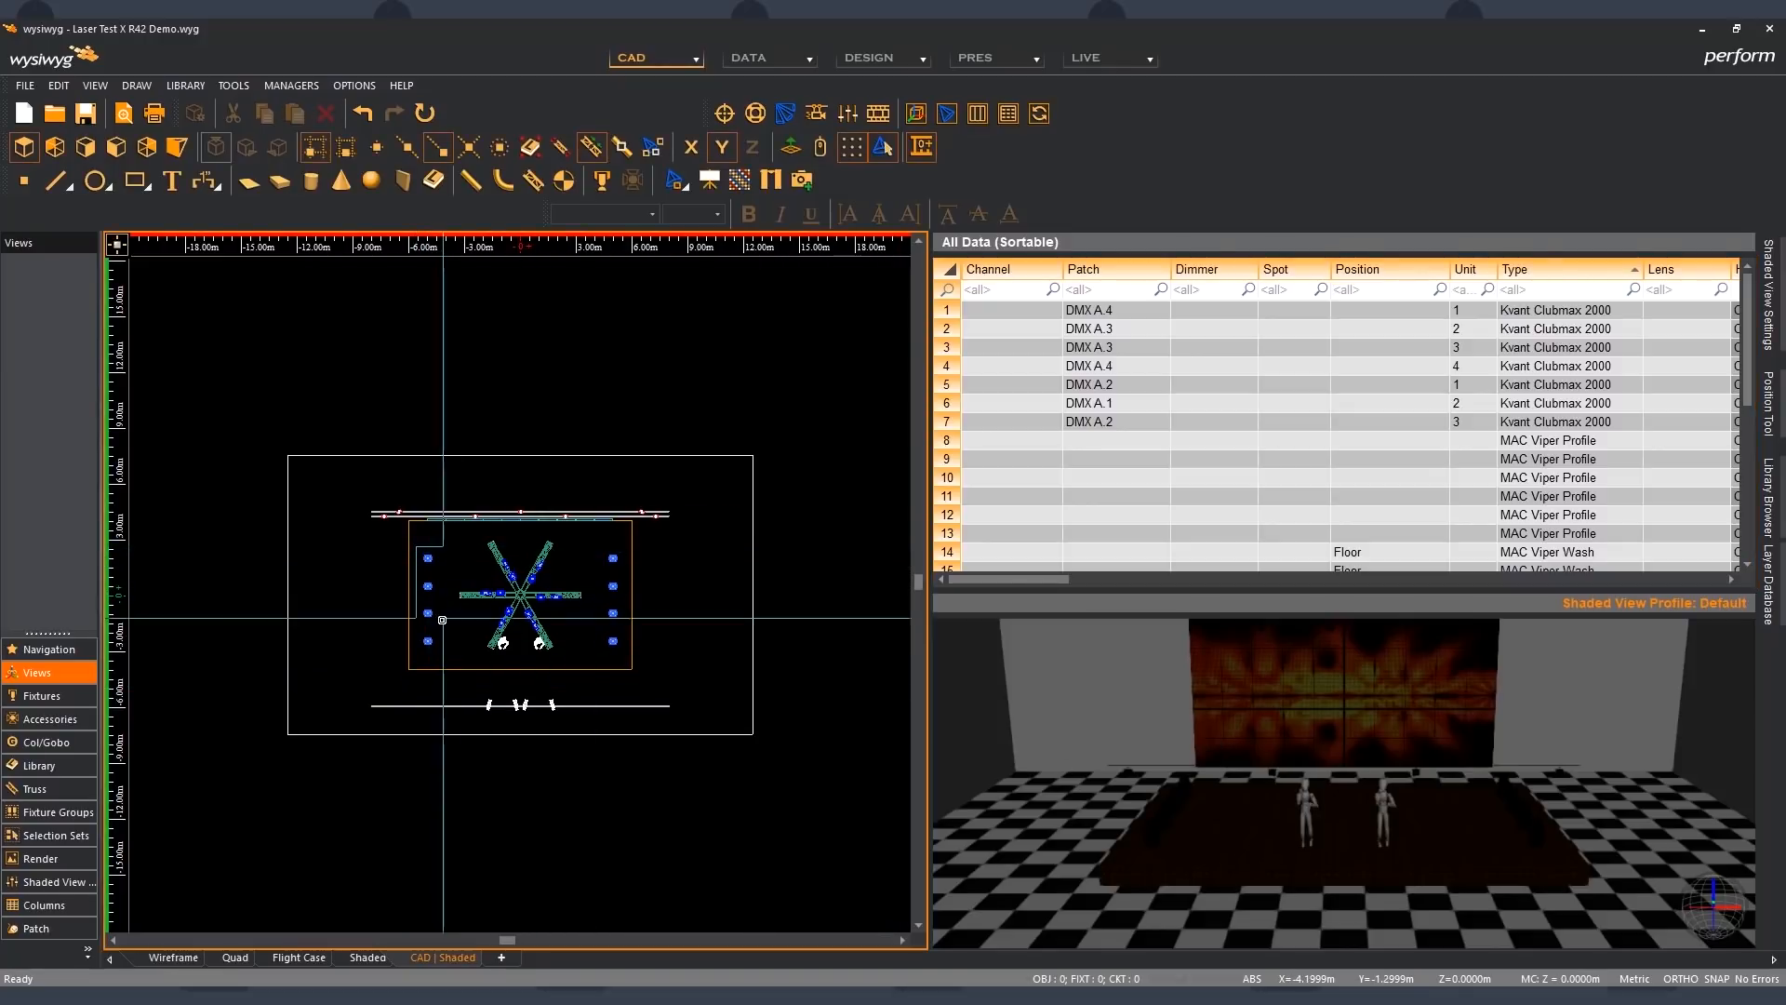
pyautogui.moveTo(443, 619); pyautogui.dragTo(447, 652)
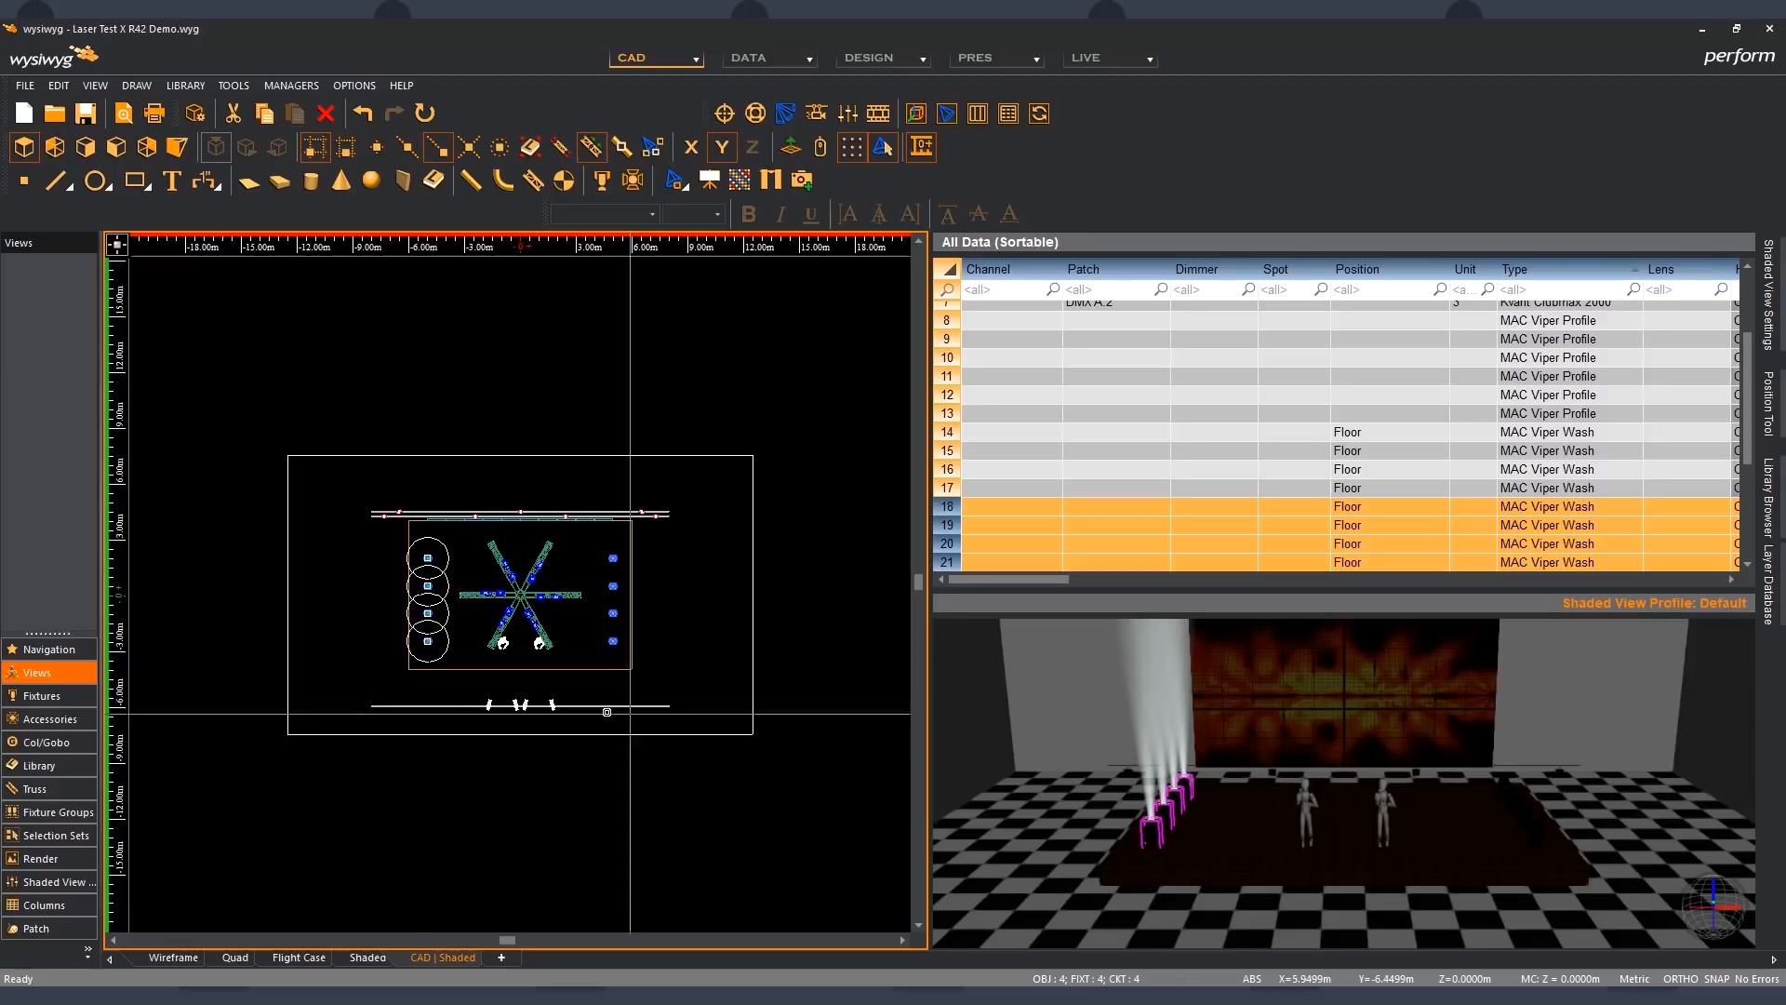
pyautogui.moveTo(590, 543); pyautogui.dragTo(624, 655)
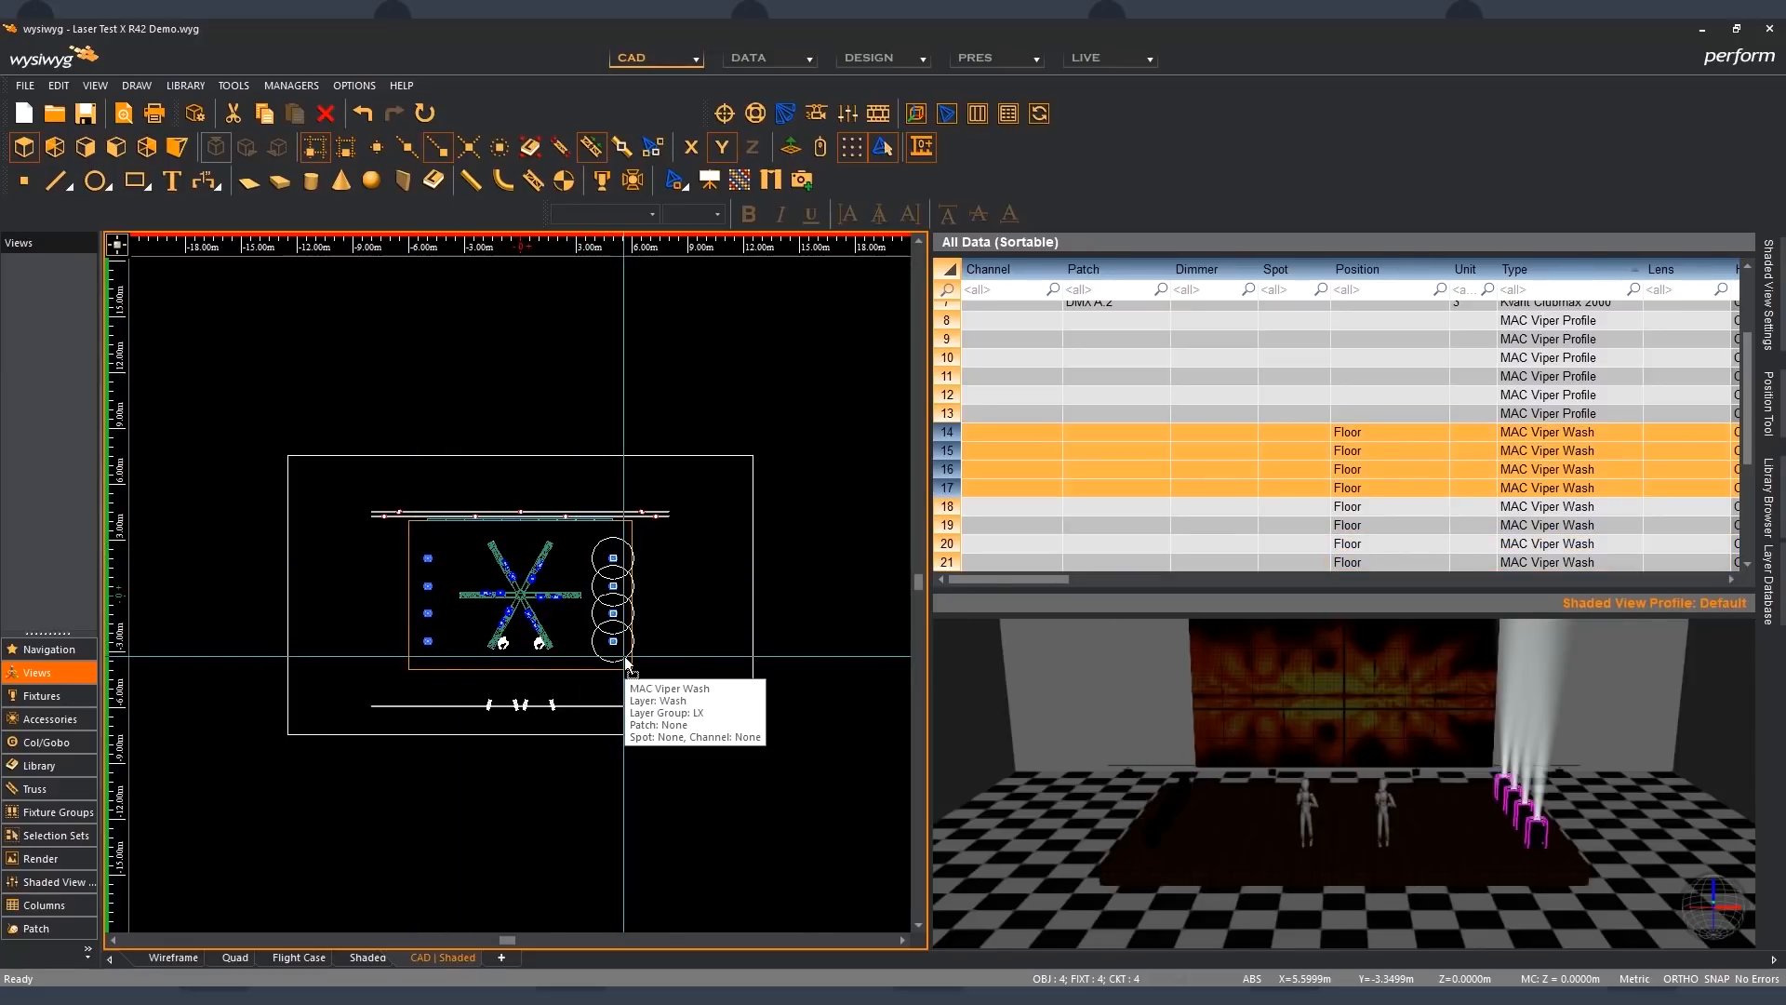
pyautogui.click(1747, 564)
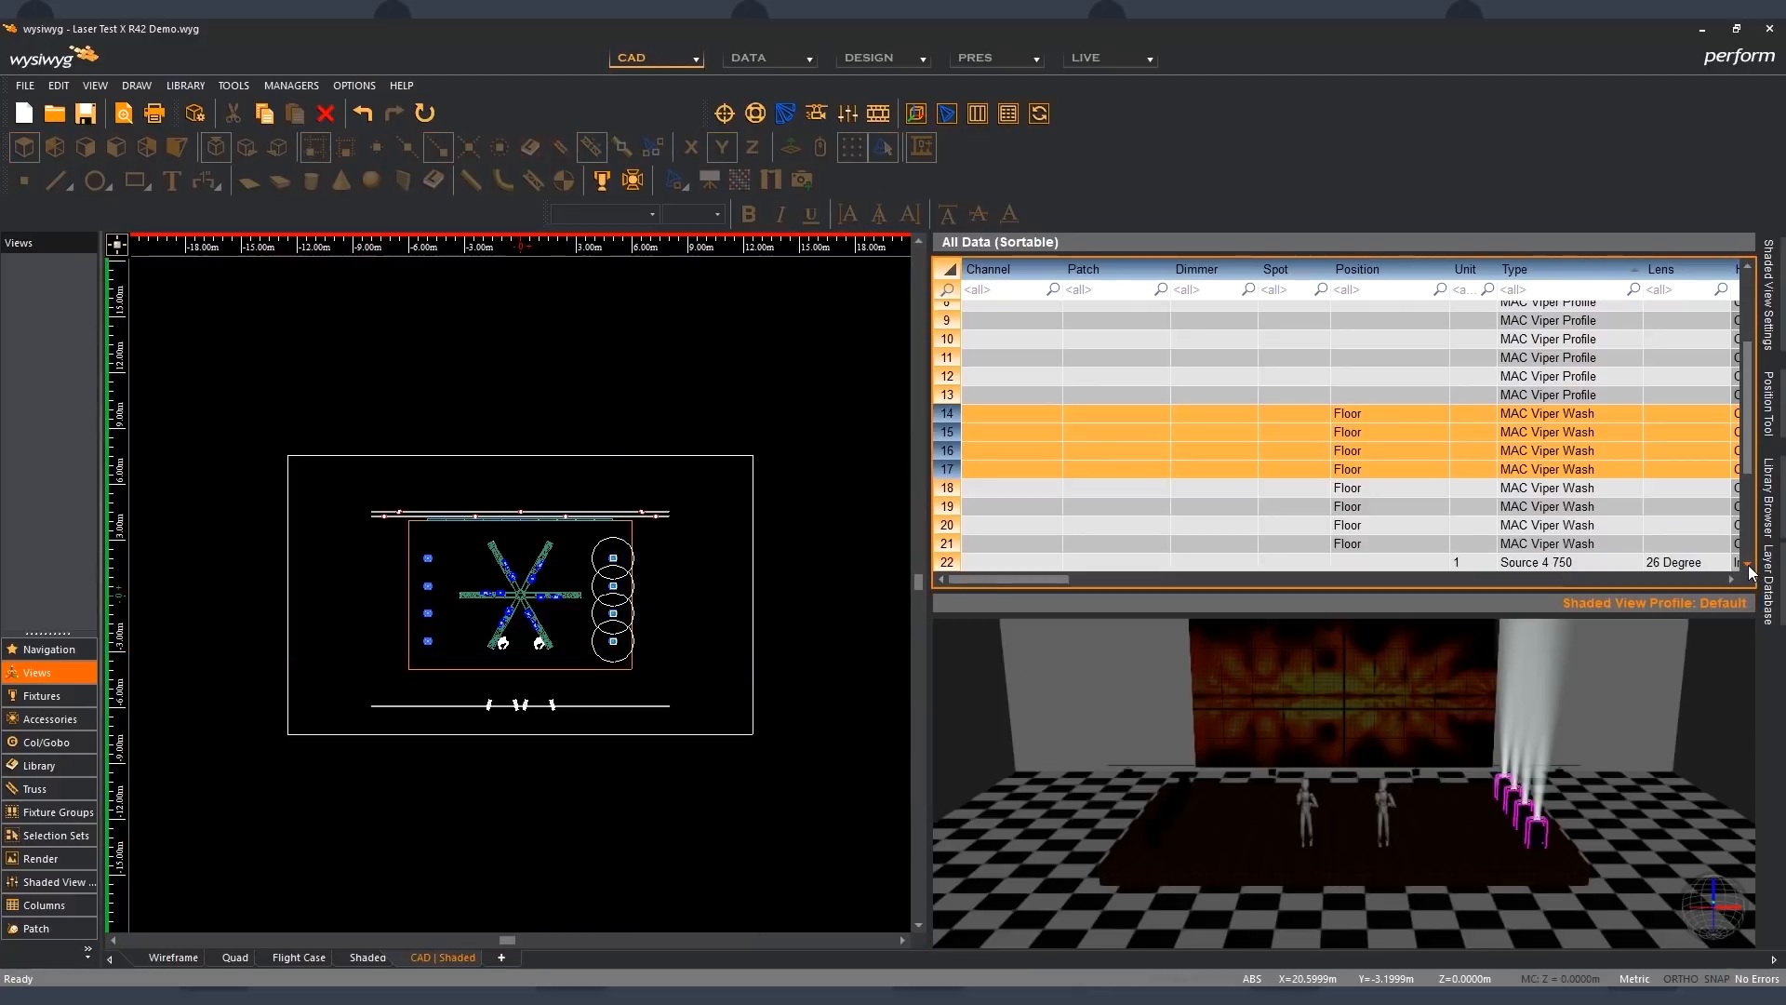
pyautogui.click(810, 589)
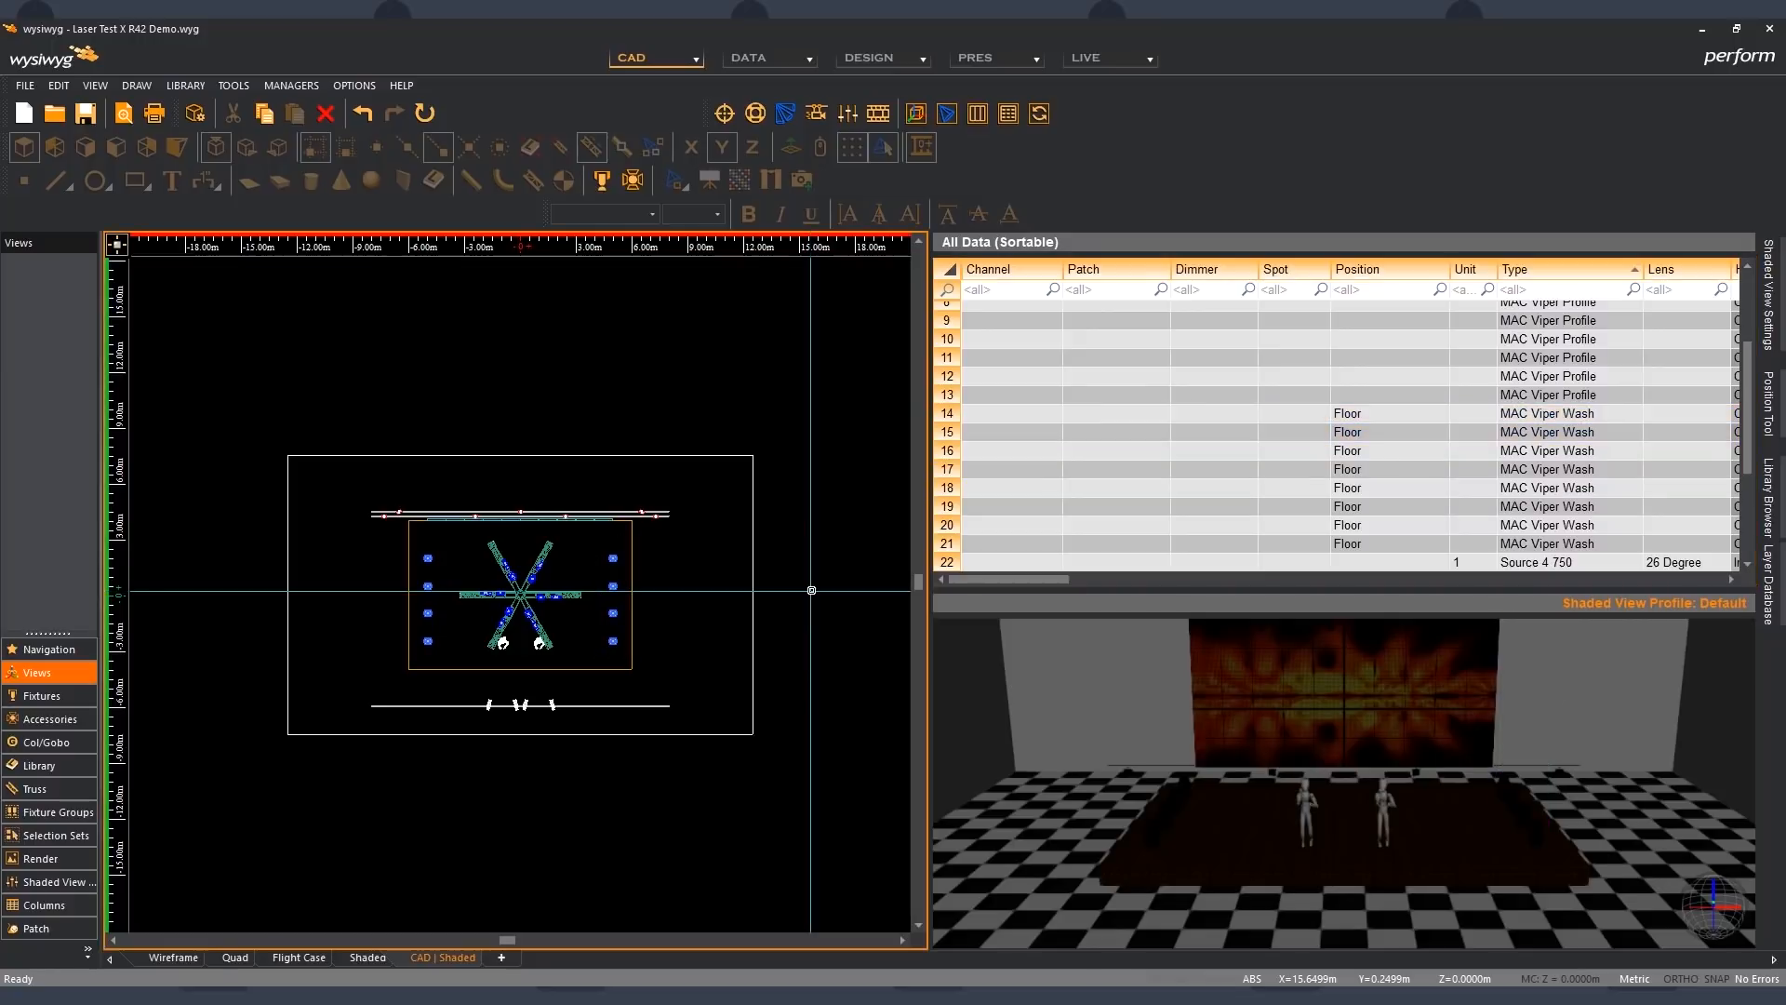
# - Add a position named SR Floor in the Position Manager and mark it as a Floor position
pyautogui.click(292, 87)
pyautogui.click(318, 107)
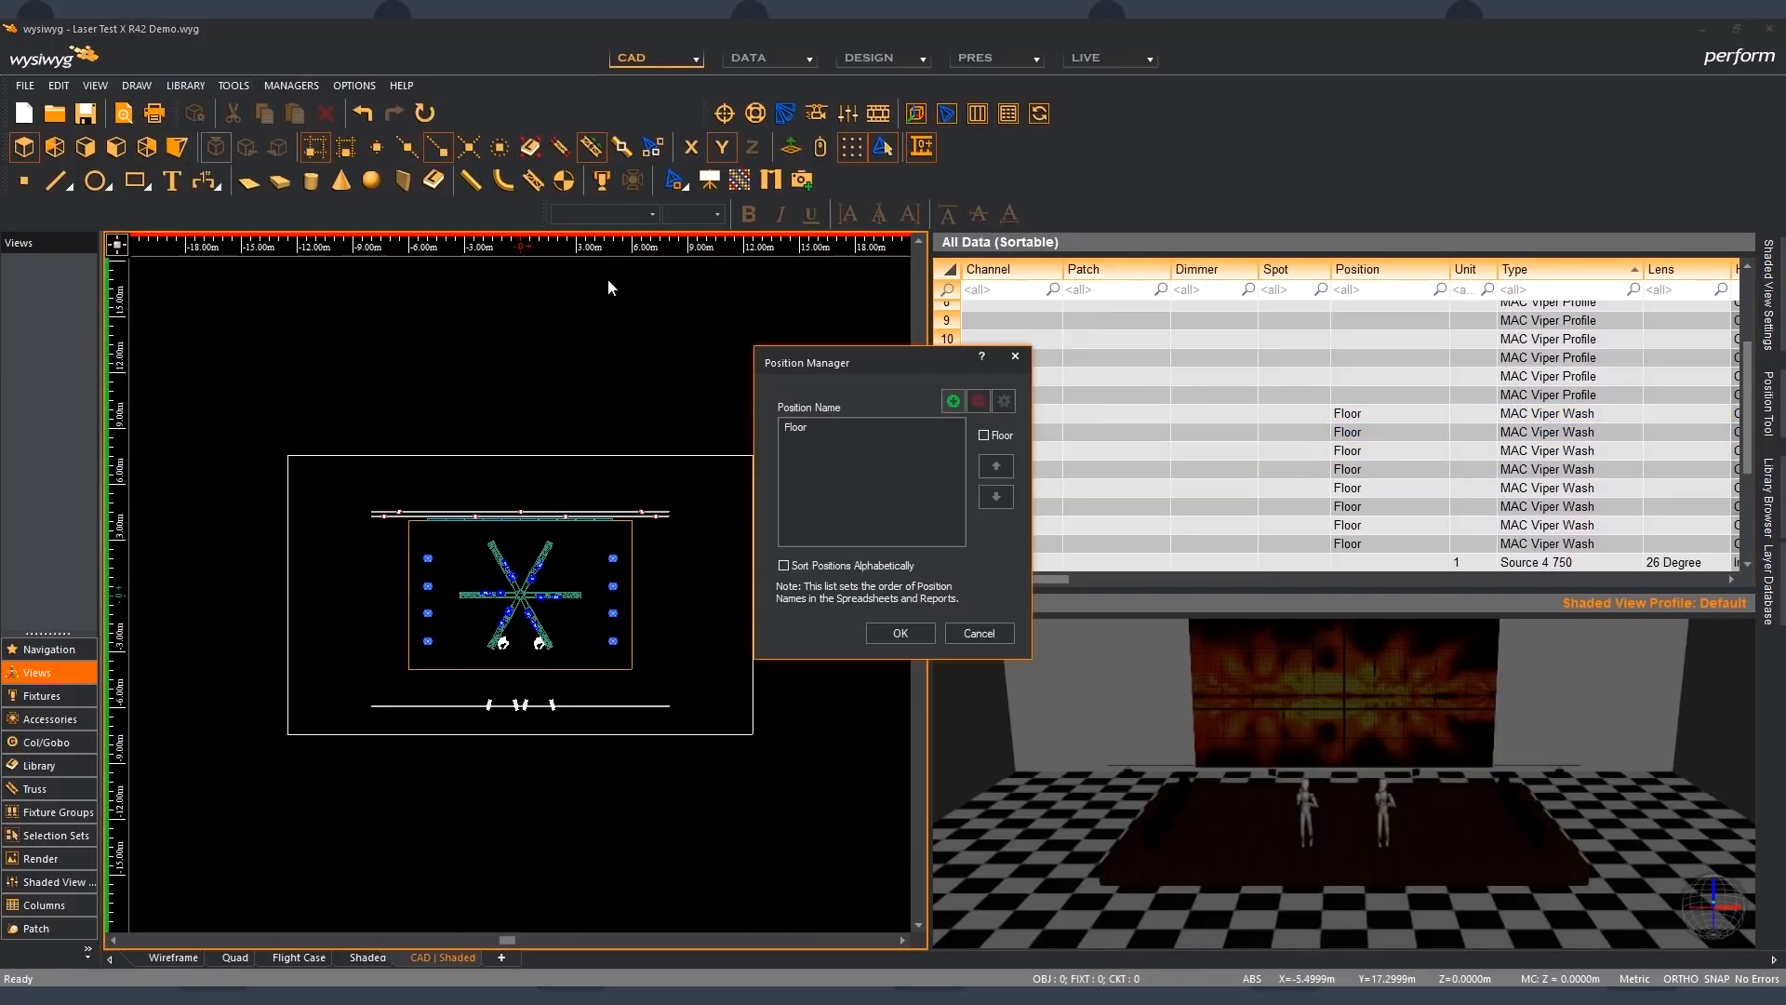
pyautogui.click(951, 402)
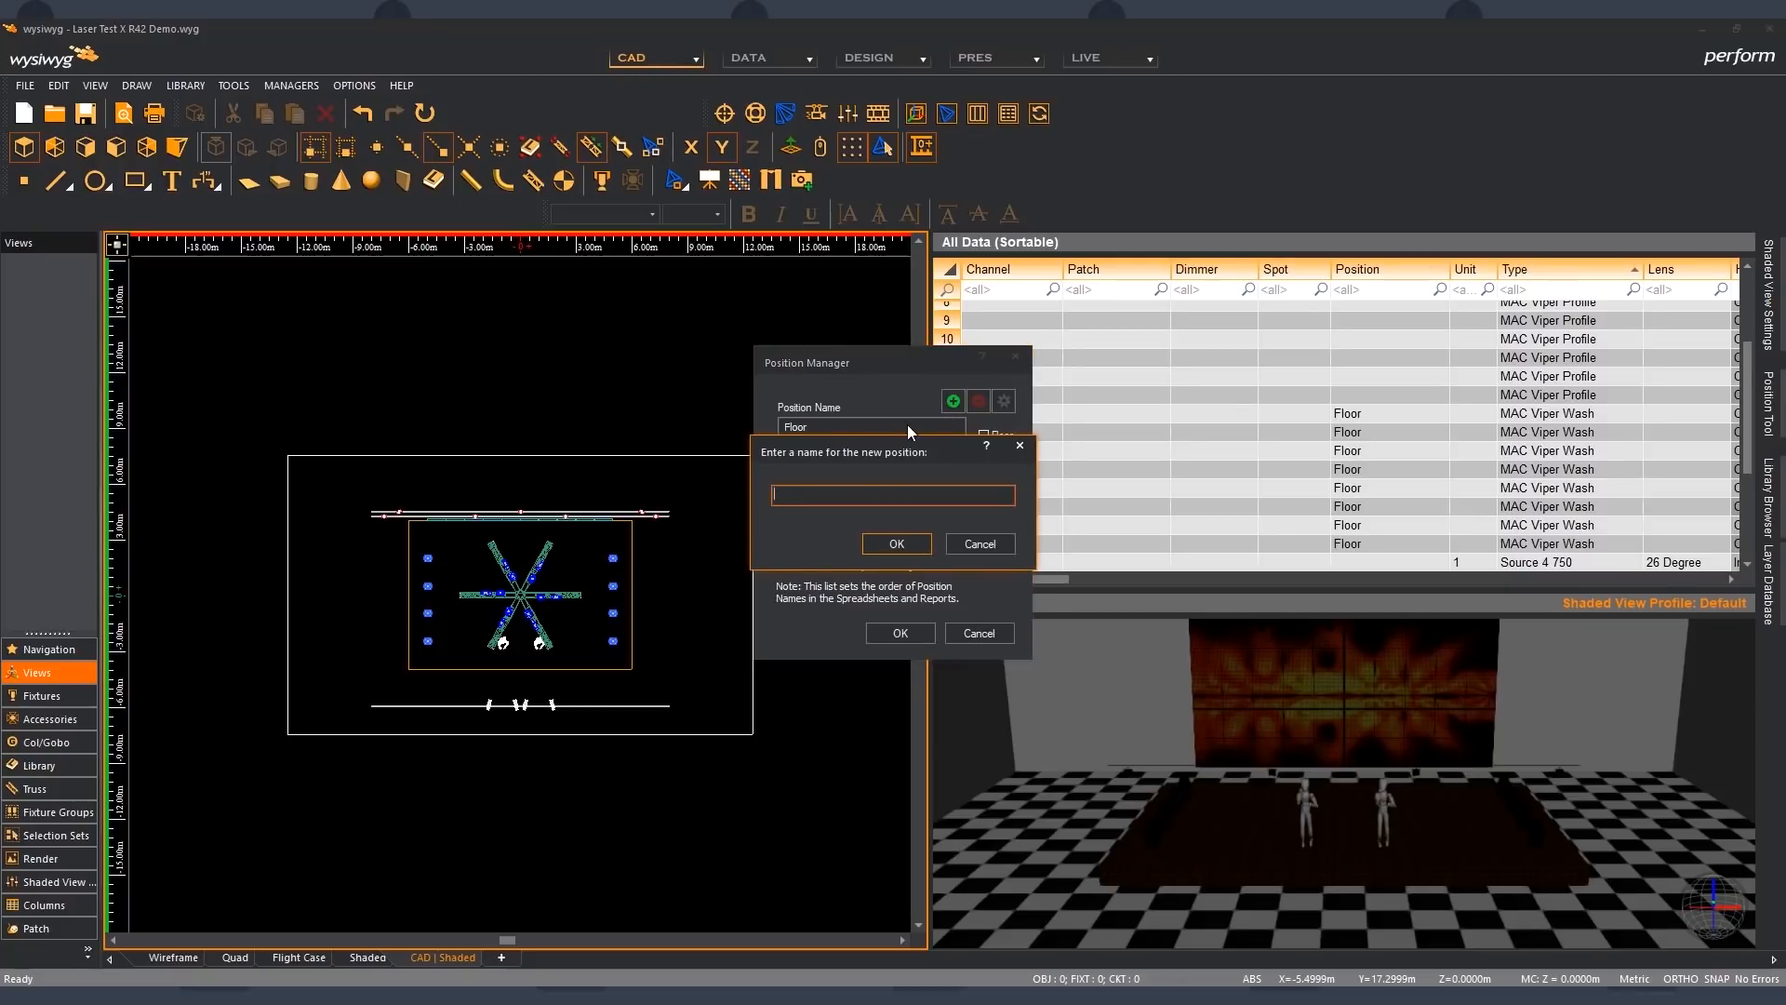
pyautogui.write('SR Floor')
pyautogui.press('Return')
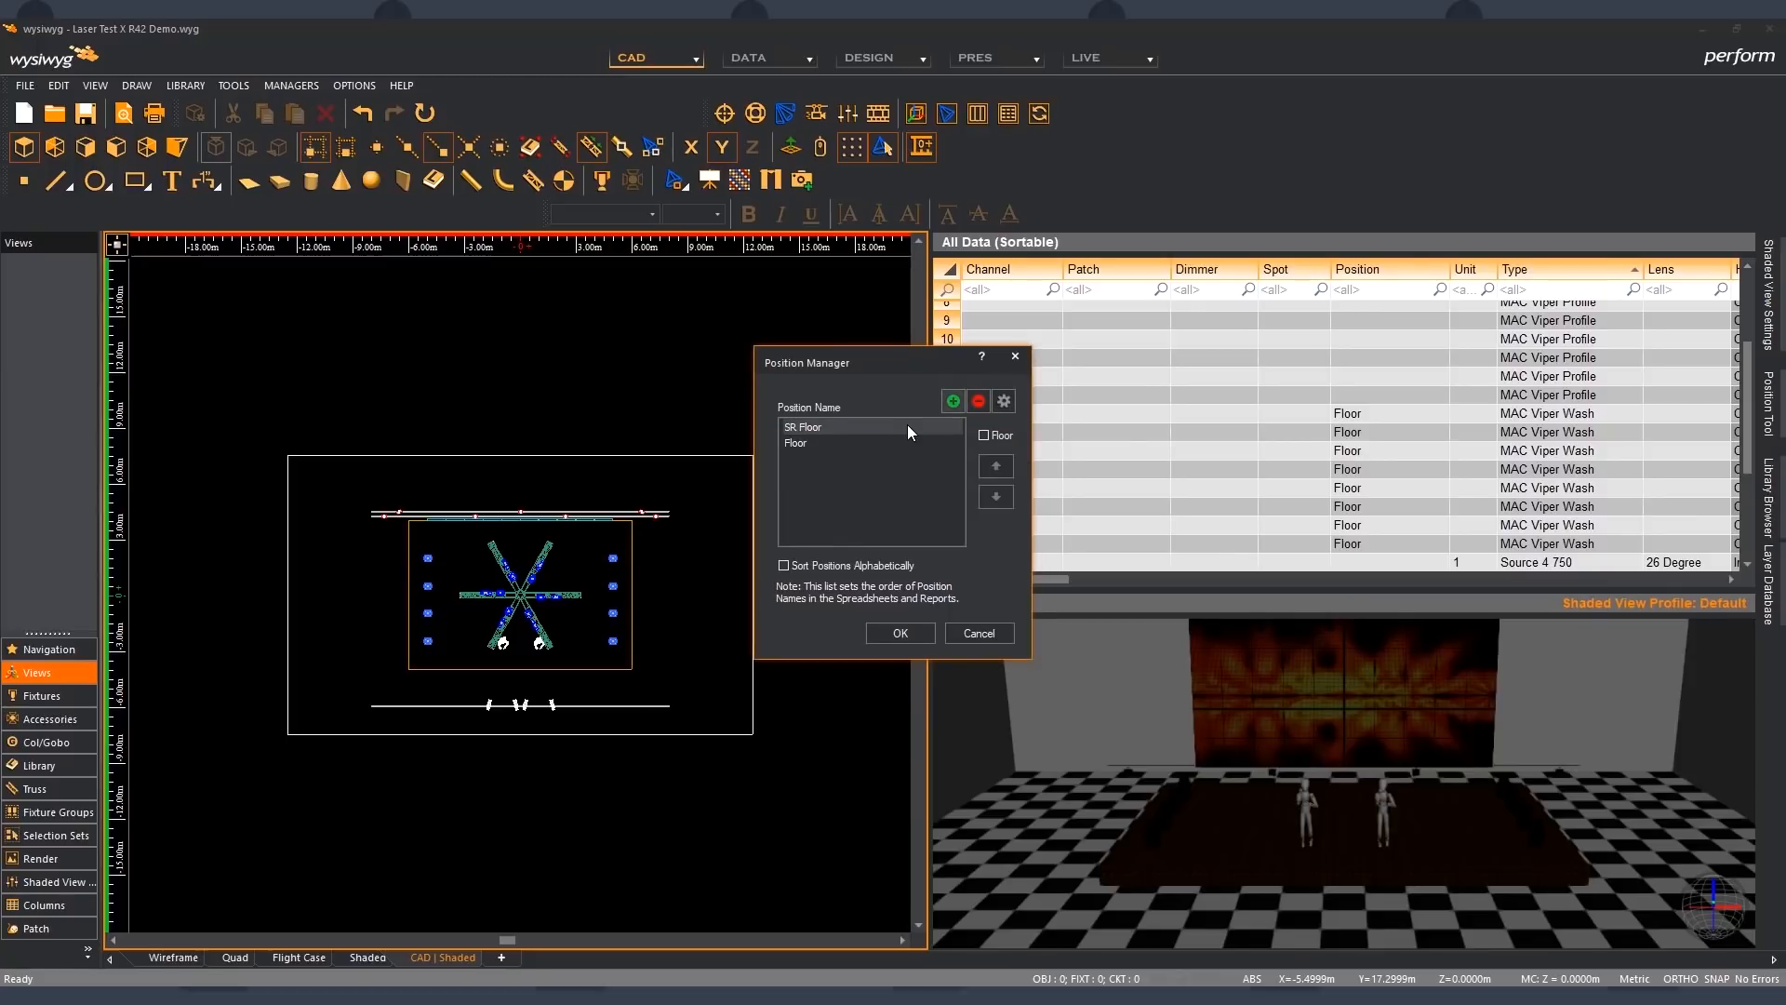
pyautogui.click(981, 437)
pyautogui.click(873, 493)
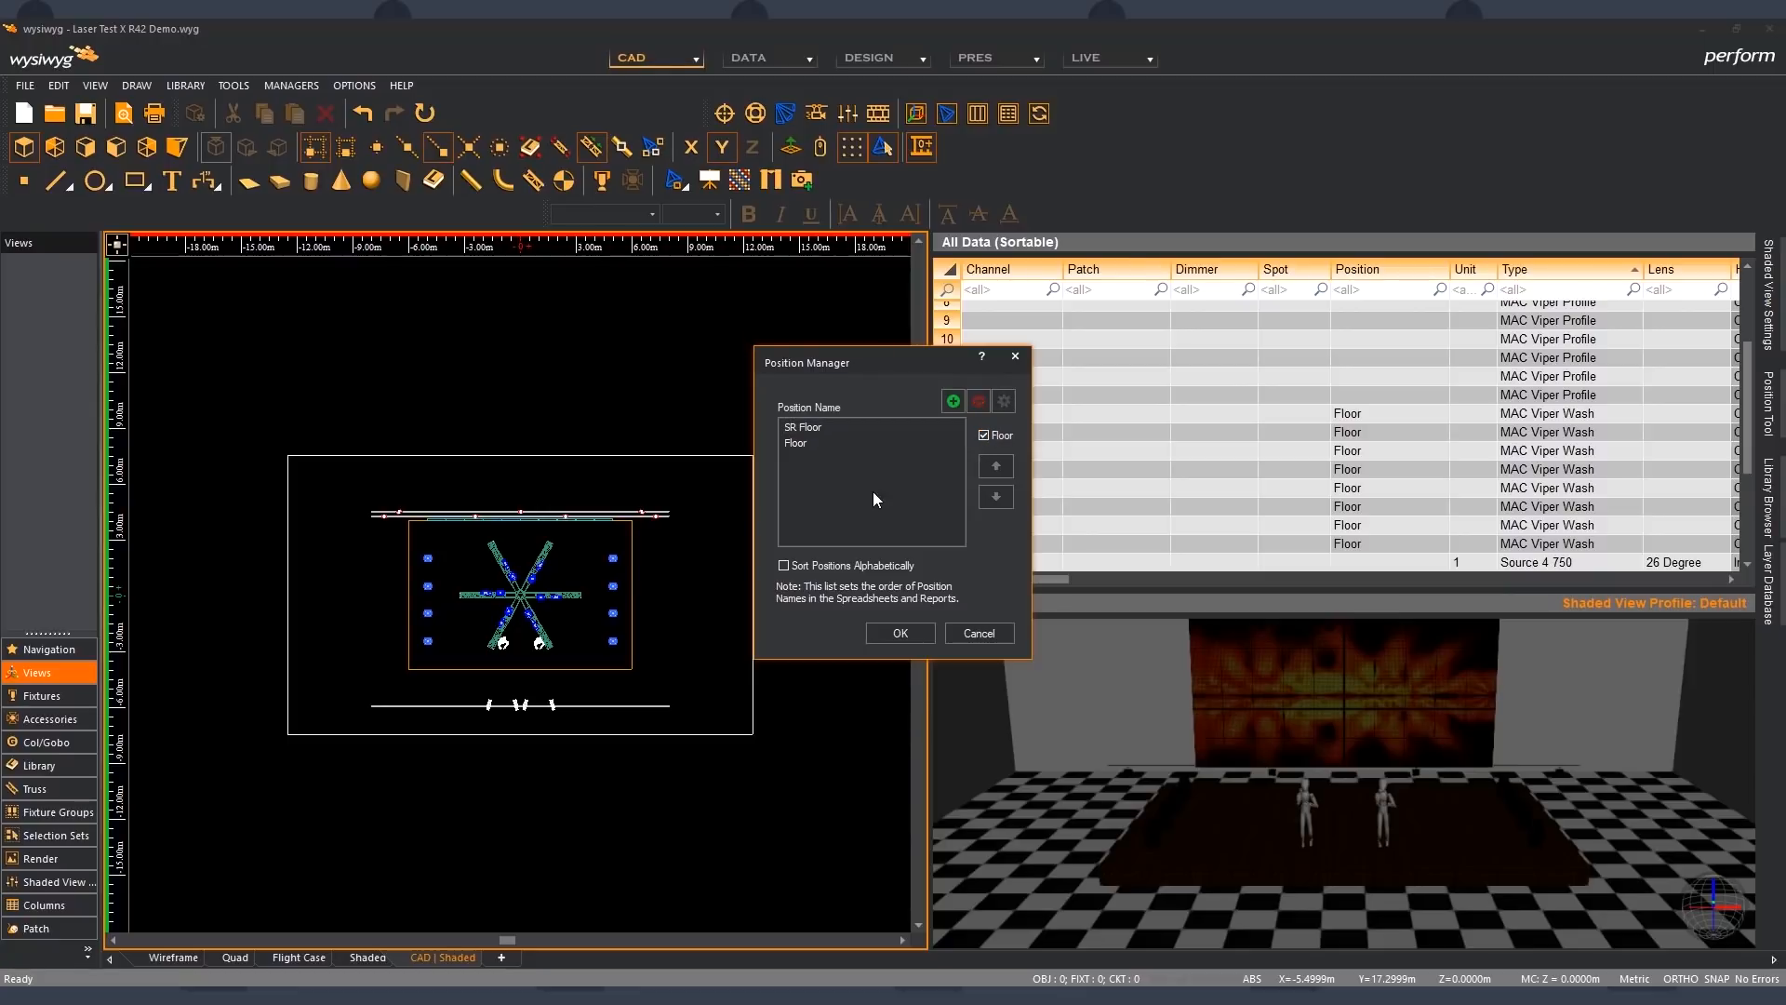
# - Add a second floor position named SL Floor and accept the Position Manager changes
pyautogui.click(951, 401)
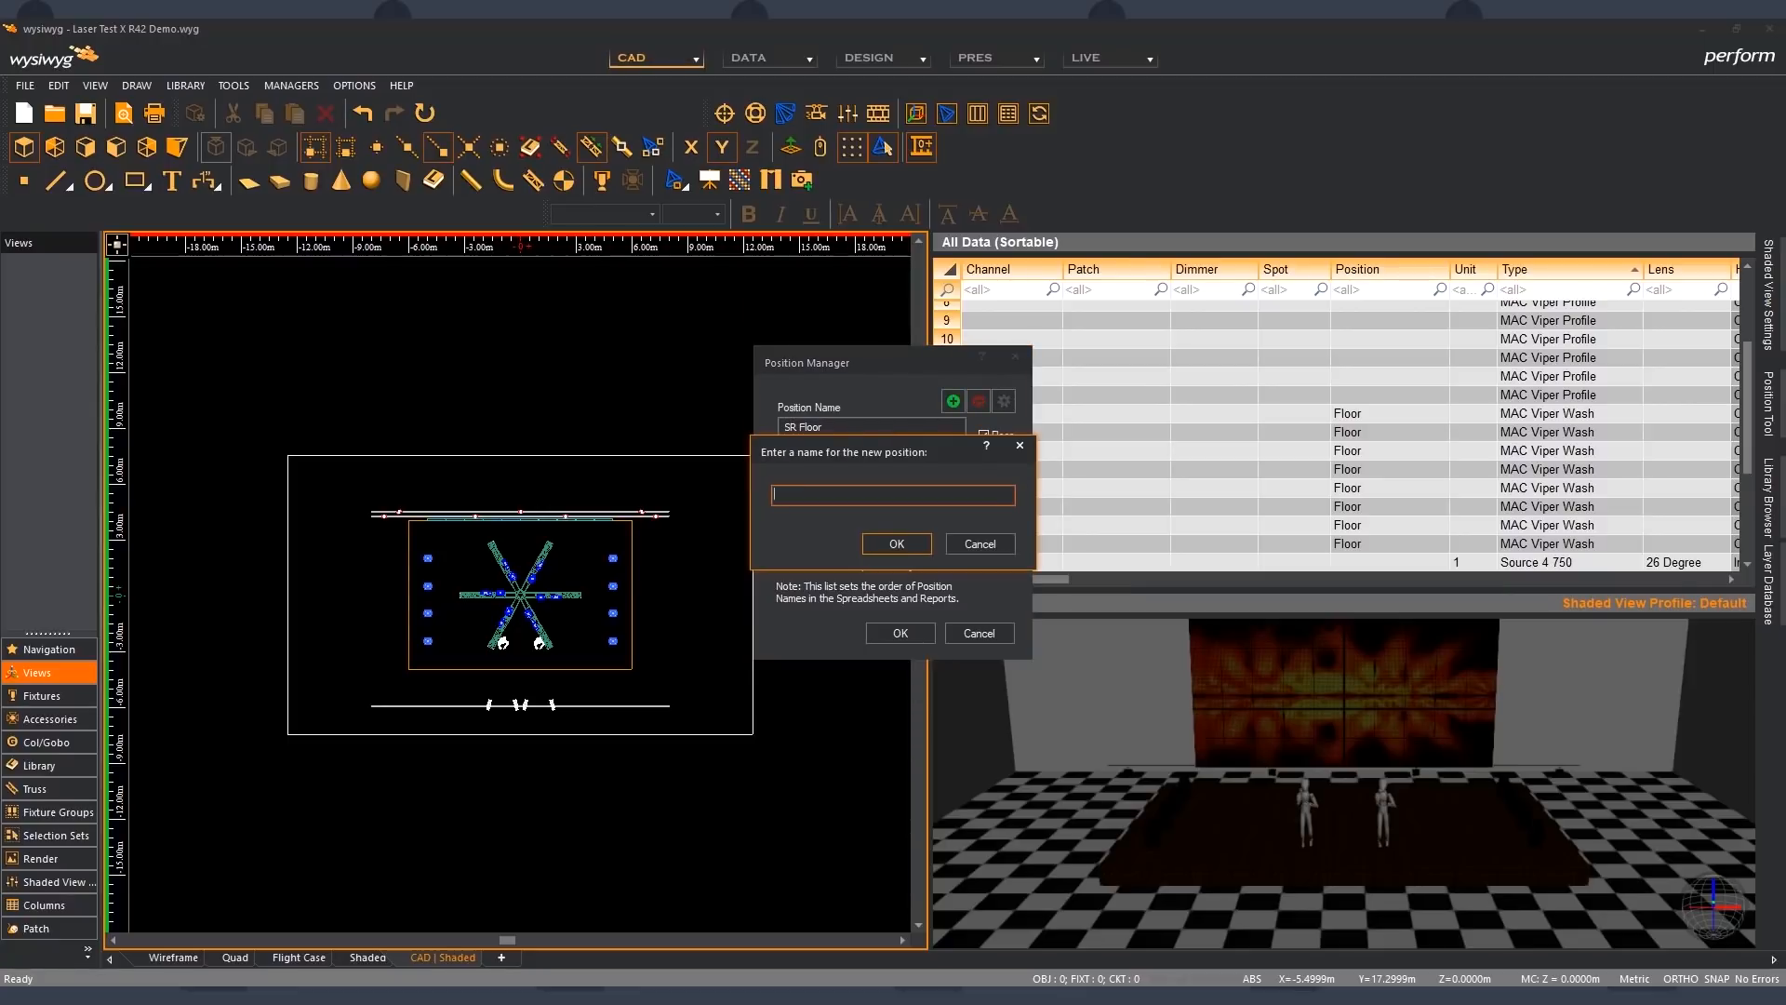
pyautogui.write('SL Floor')
pyautogui.press('Return')
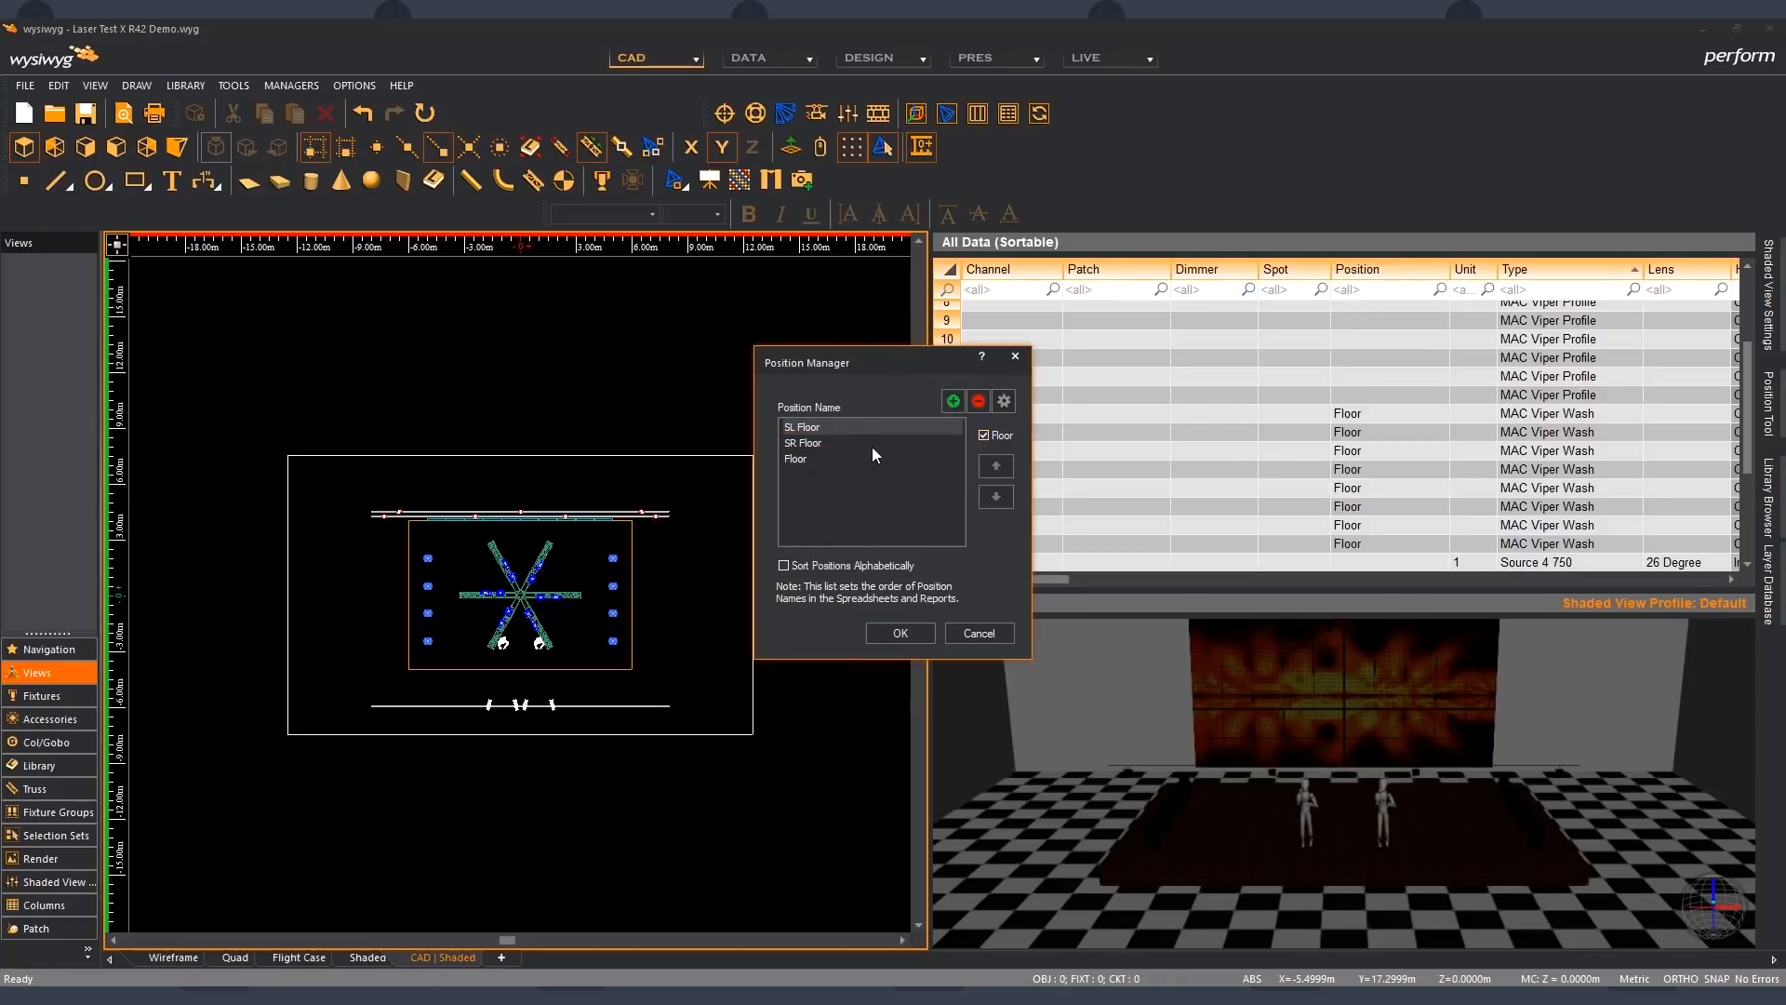
pyautogui.click(833, 459)
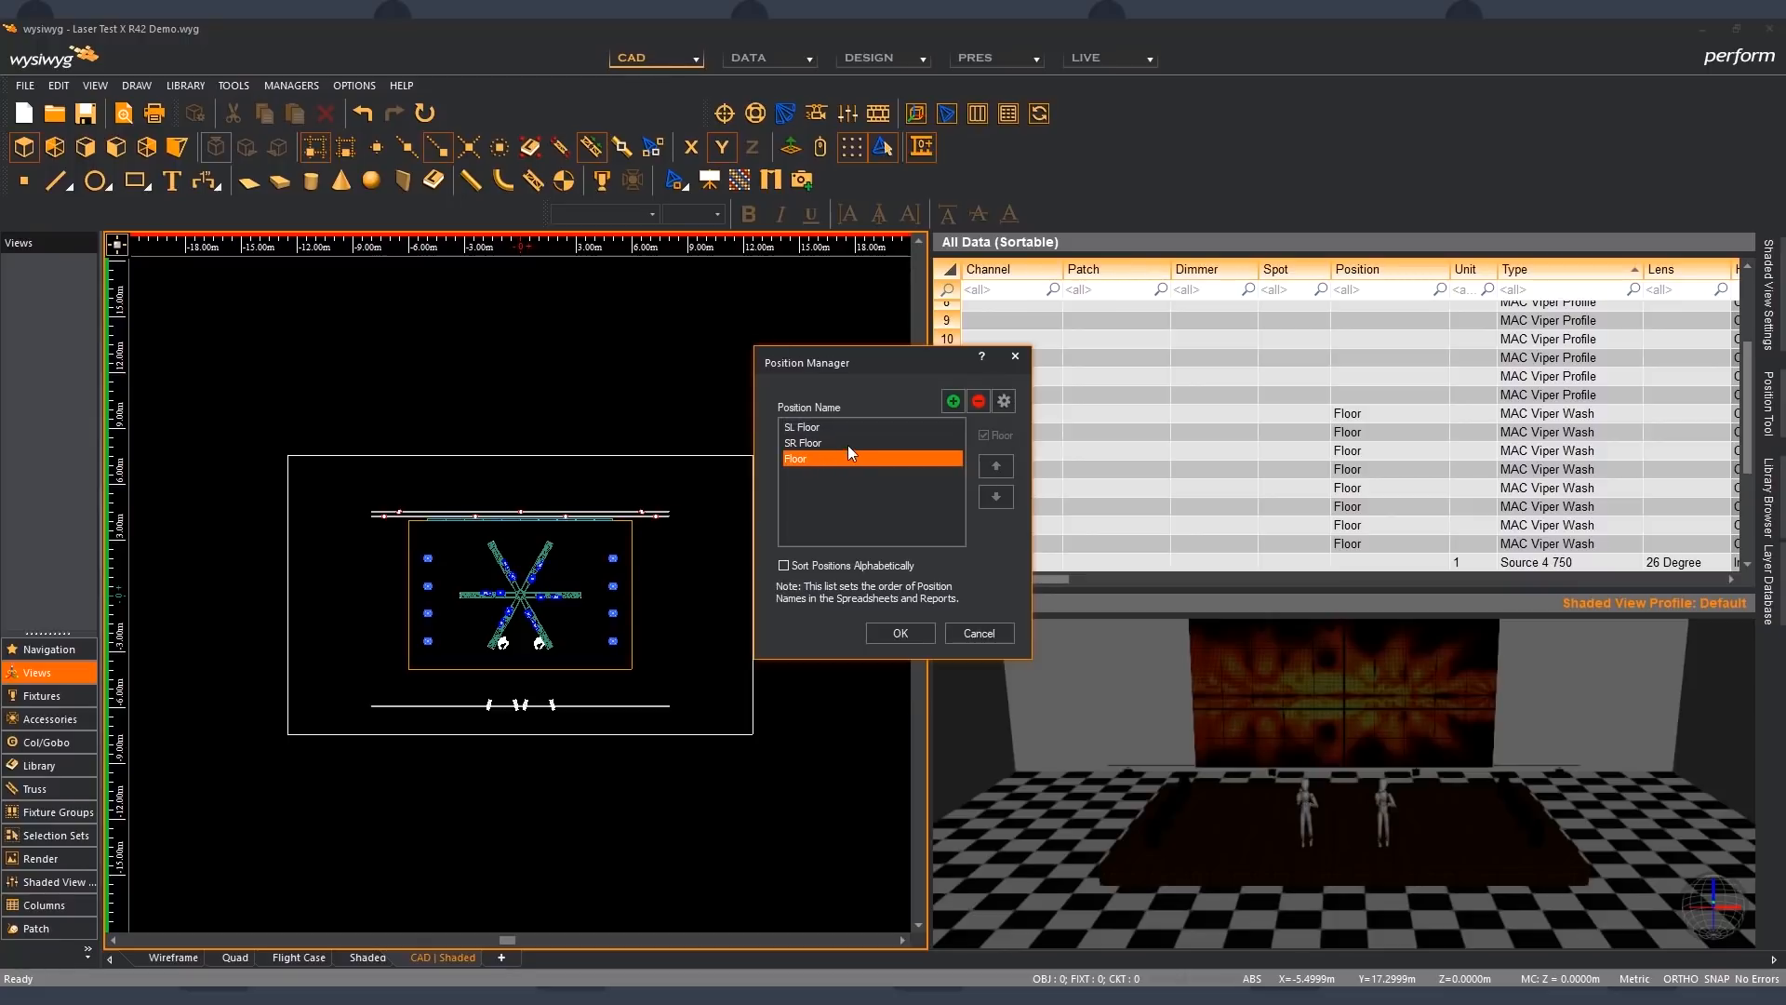
pyautogui.click(848, 443)
pyautogui.click(856, 428)
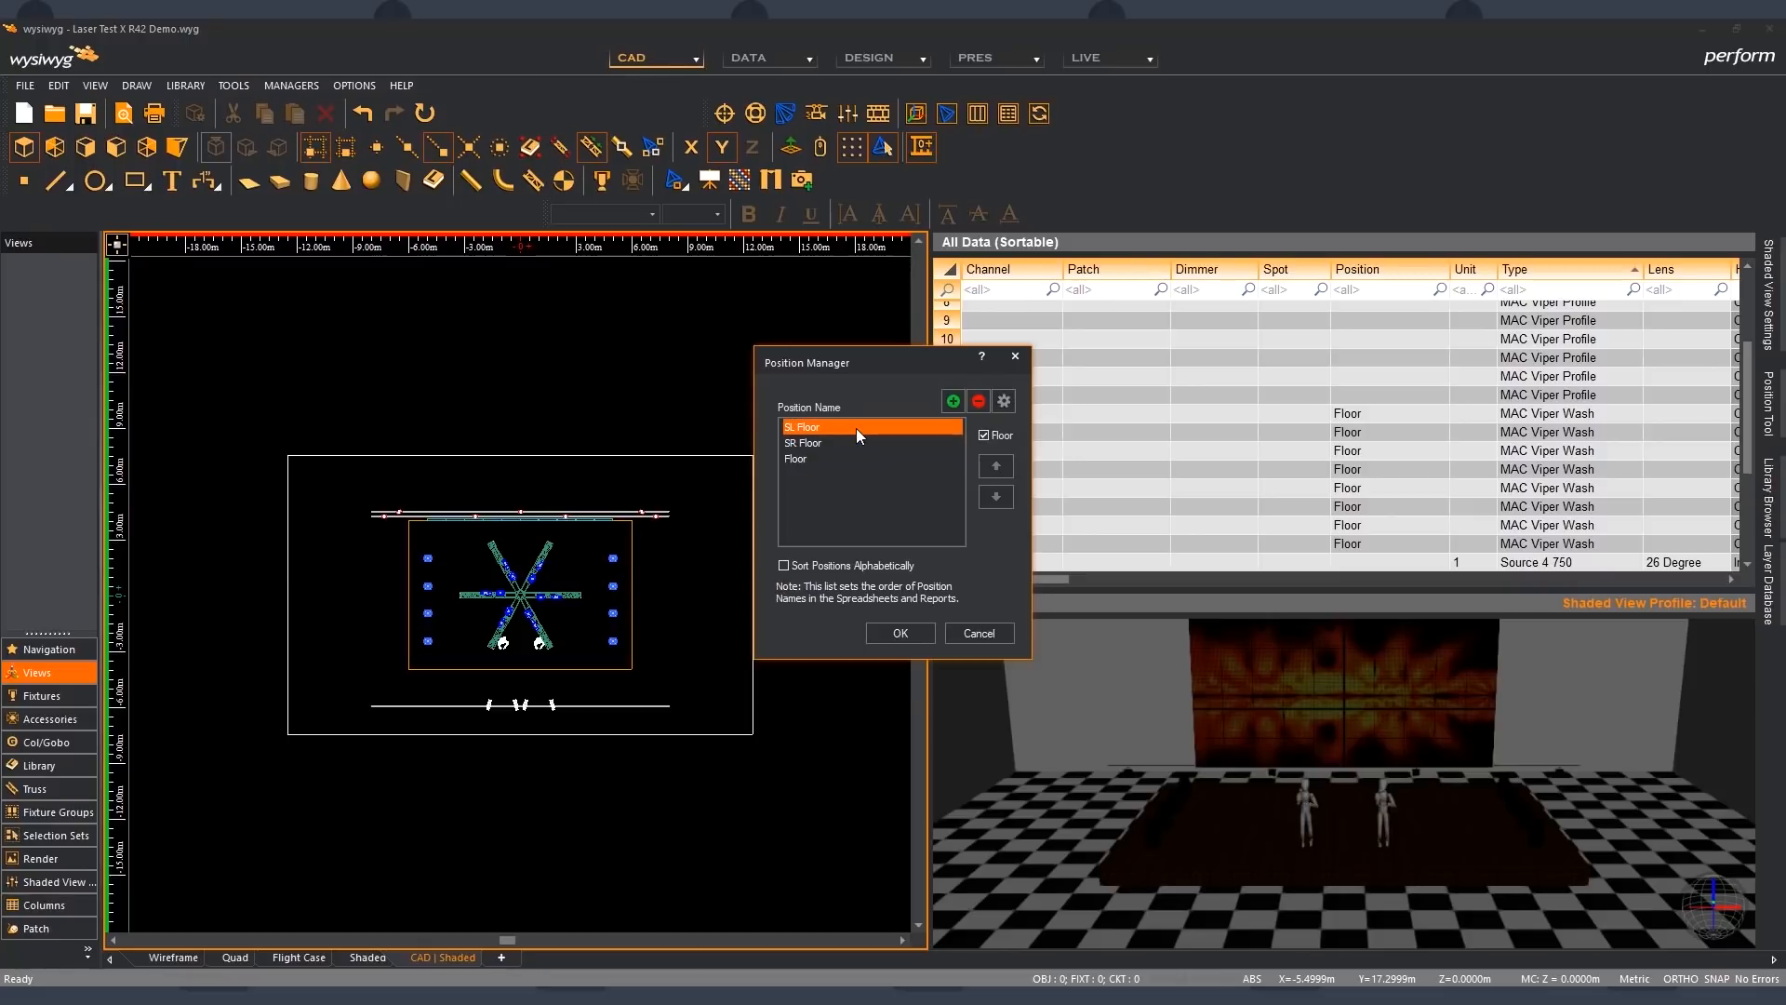
pyautogui.click(901, 634)
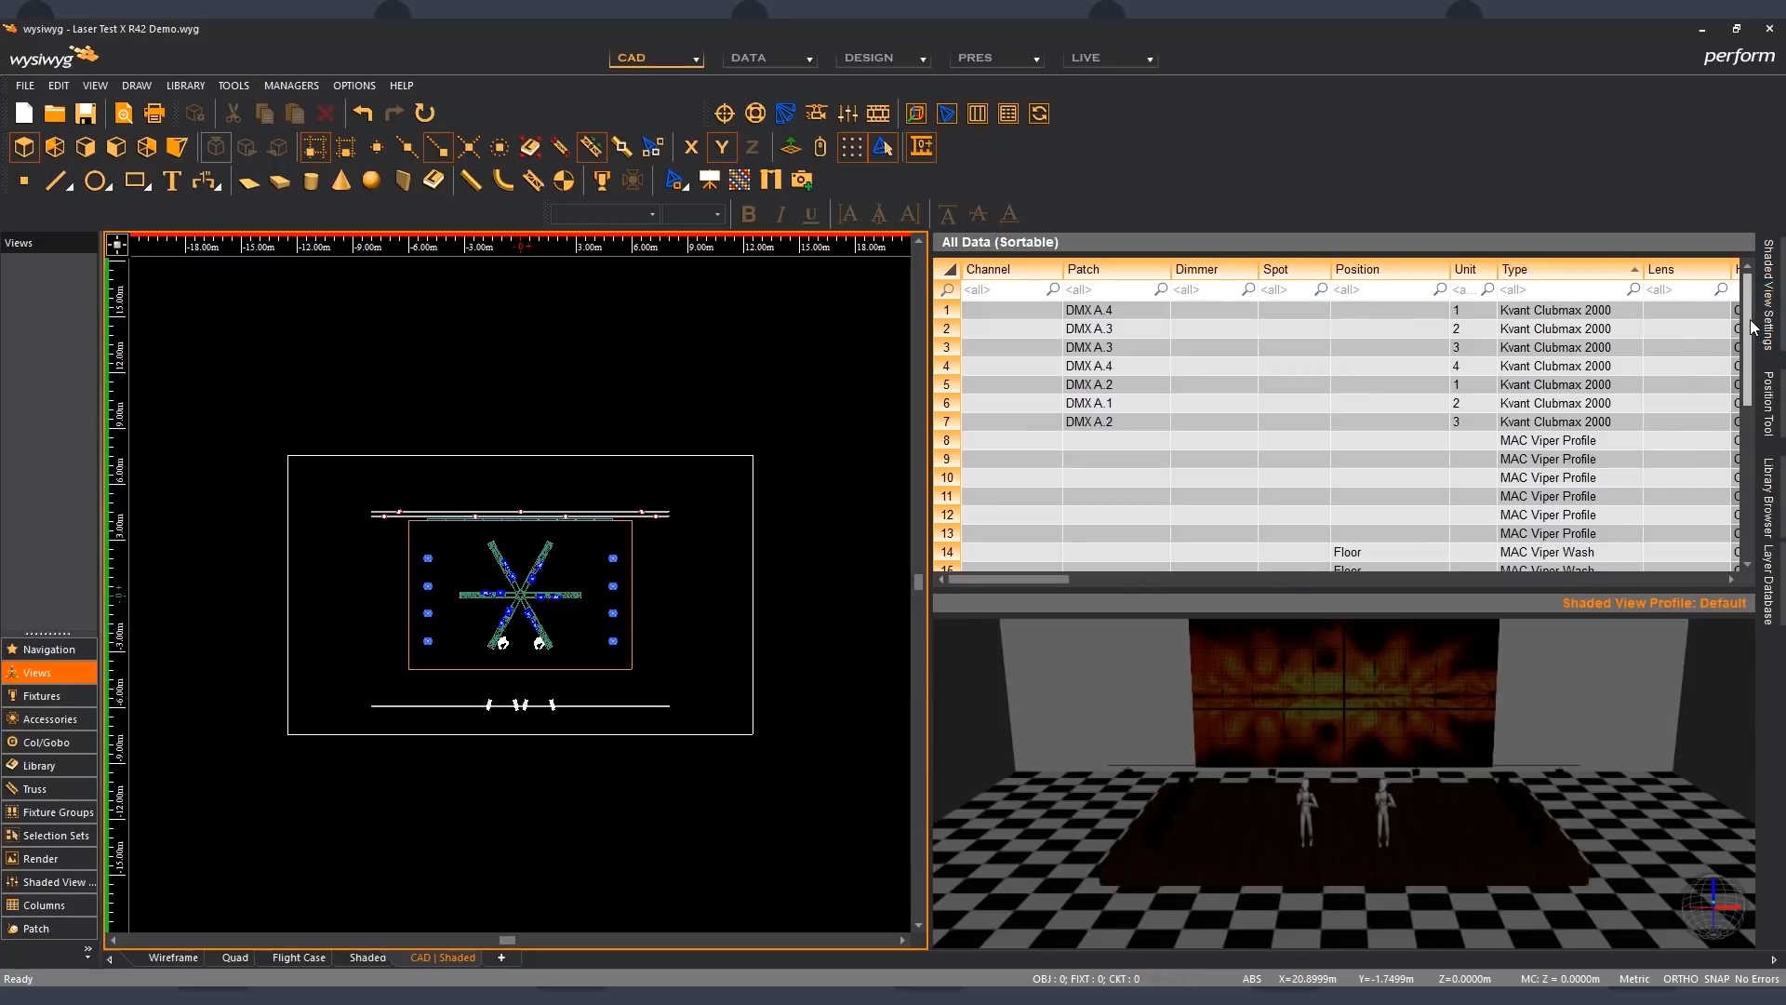
# - Assign the SR Floor position to the four MAC Viper Wash fixtures in the left column of the plan, spreadsheet rows 18 to 21
pyautogui.moveTo(1743, 339); pyautogui.dragTo(1743, 429)
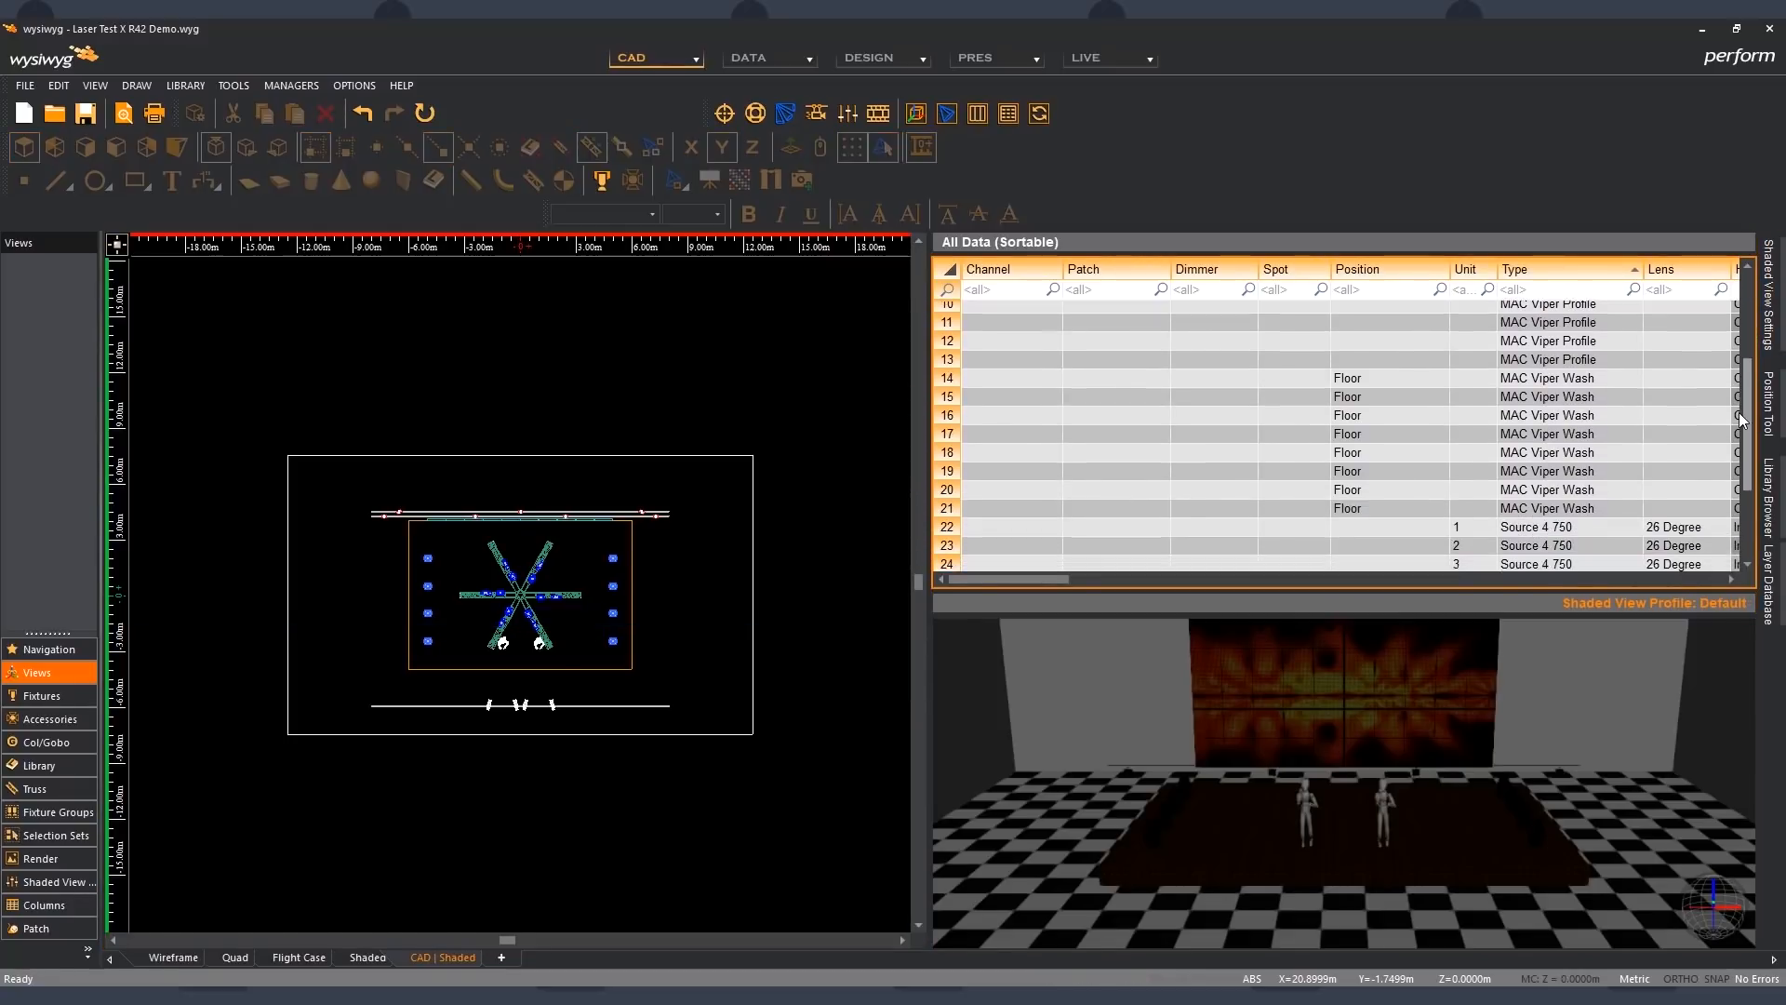
pyautogui.moveTo(418, 545); pyautogui.dragTo(449, 655)
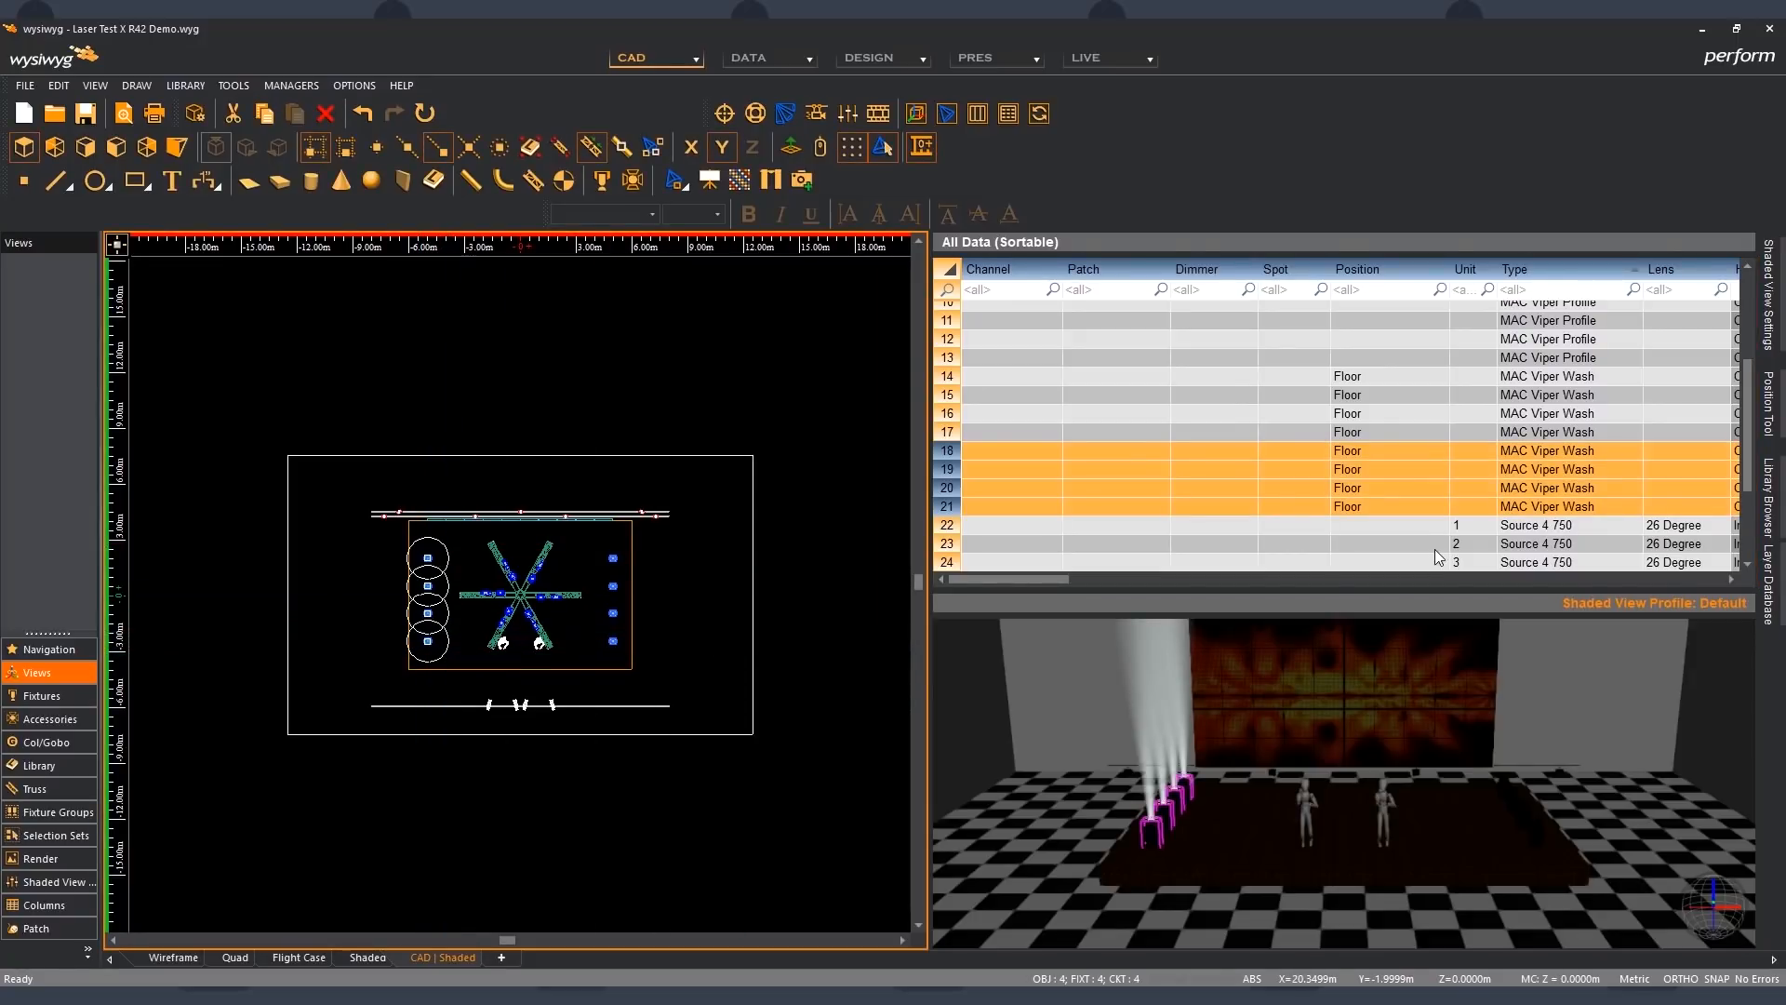
pyautogui.click(1438, 448)
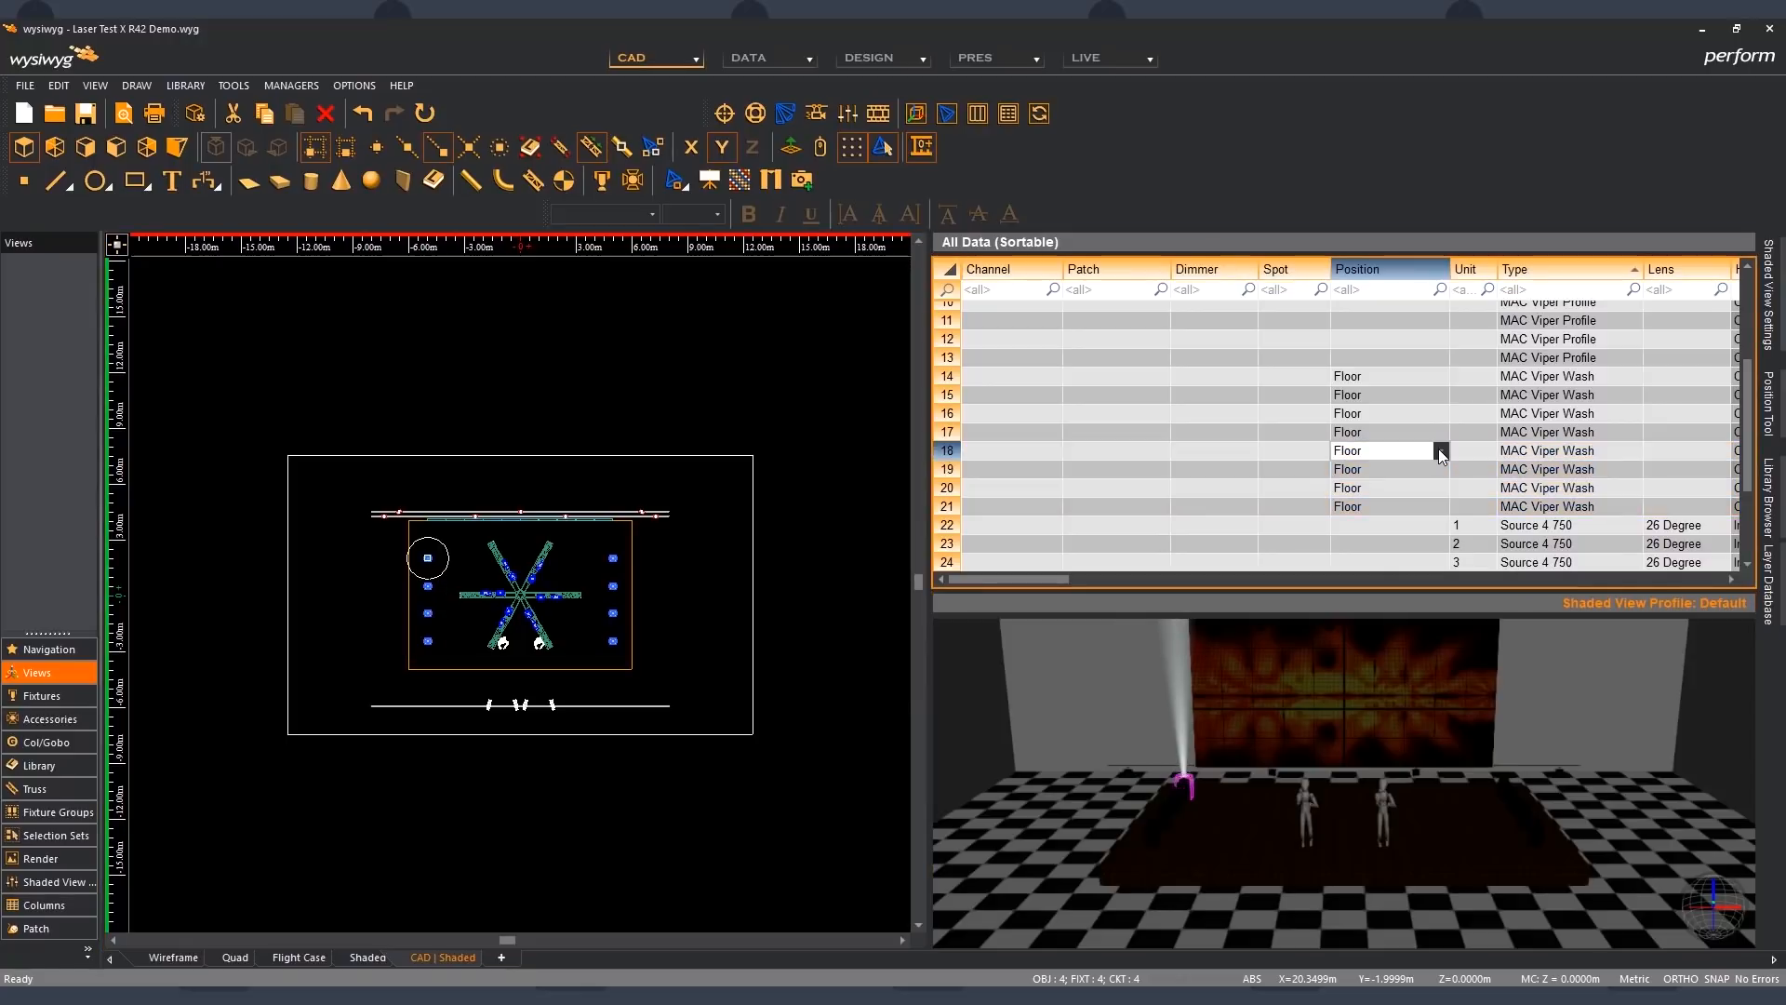
pyautogui.keyDown('shift'); pyautogui.click(1438, 506); pyautogui.keyUp('shift')
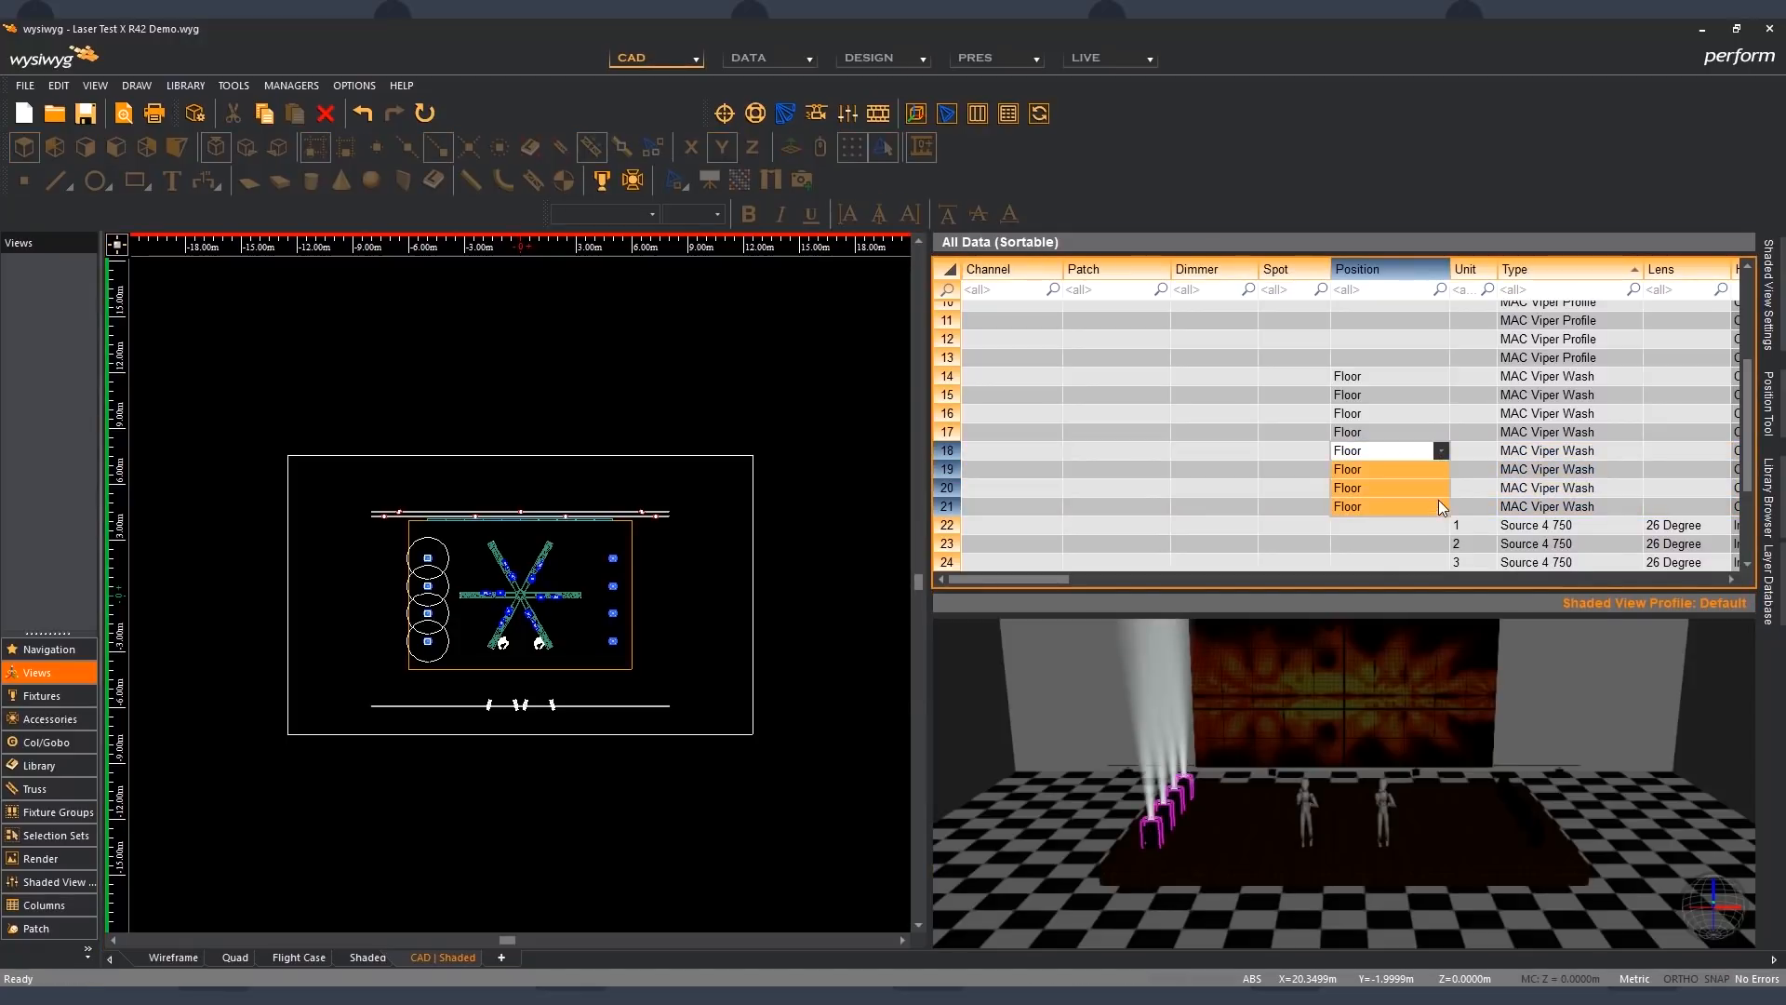
pyautogui.click(1441, 450)
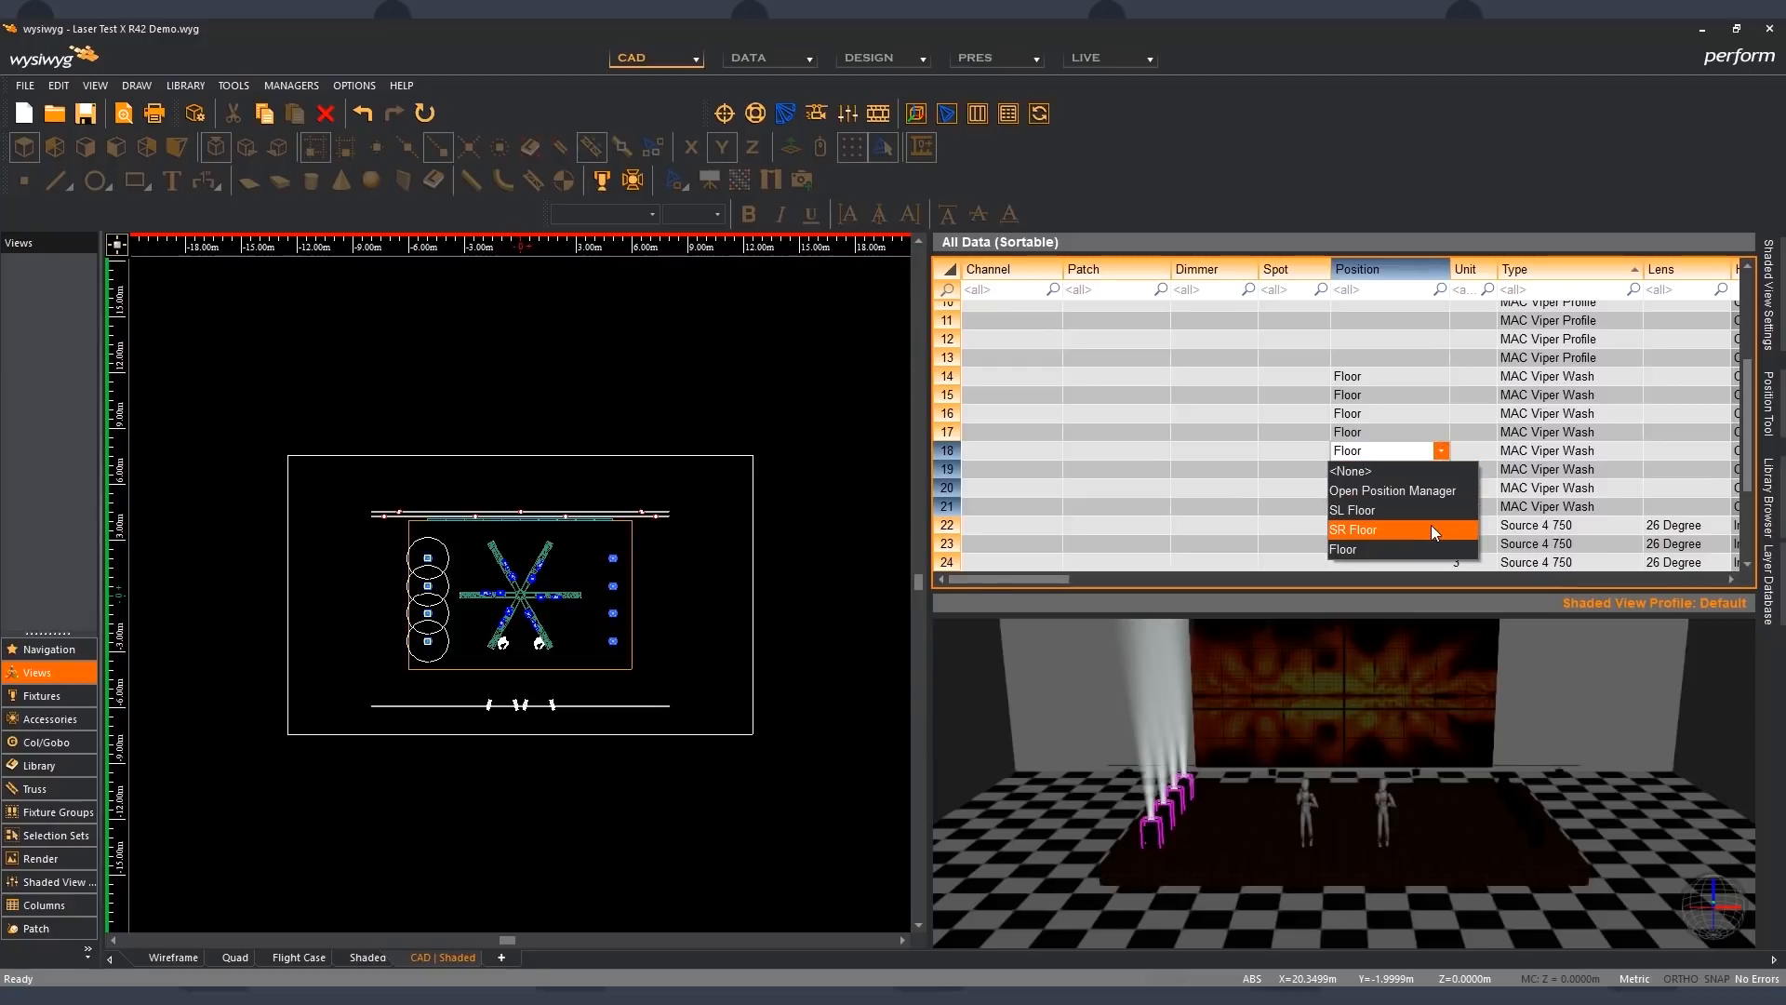
pyautogui.click(1430, 528)
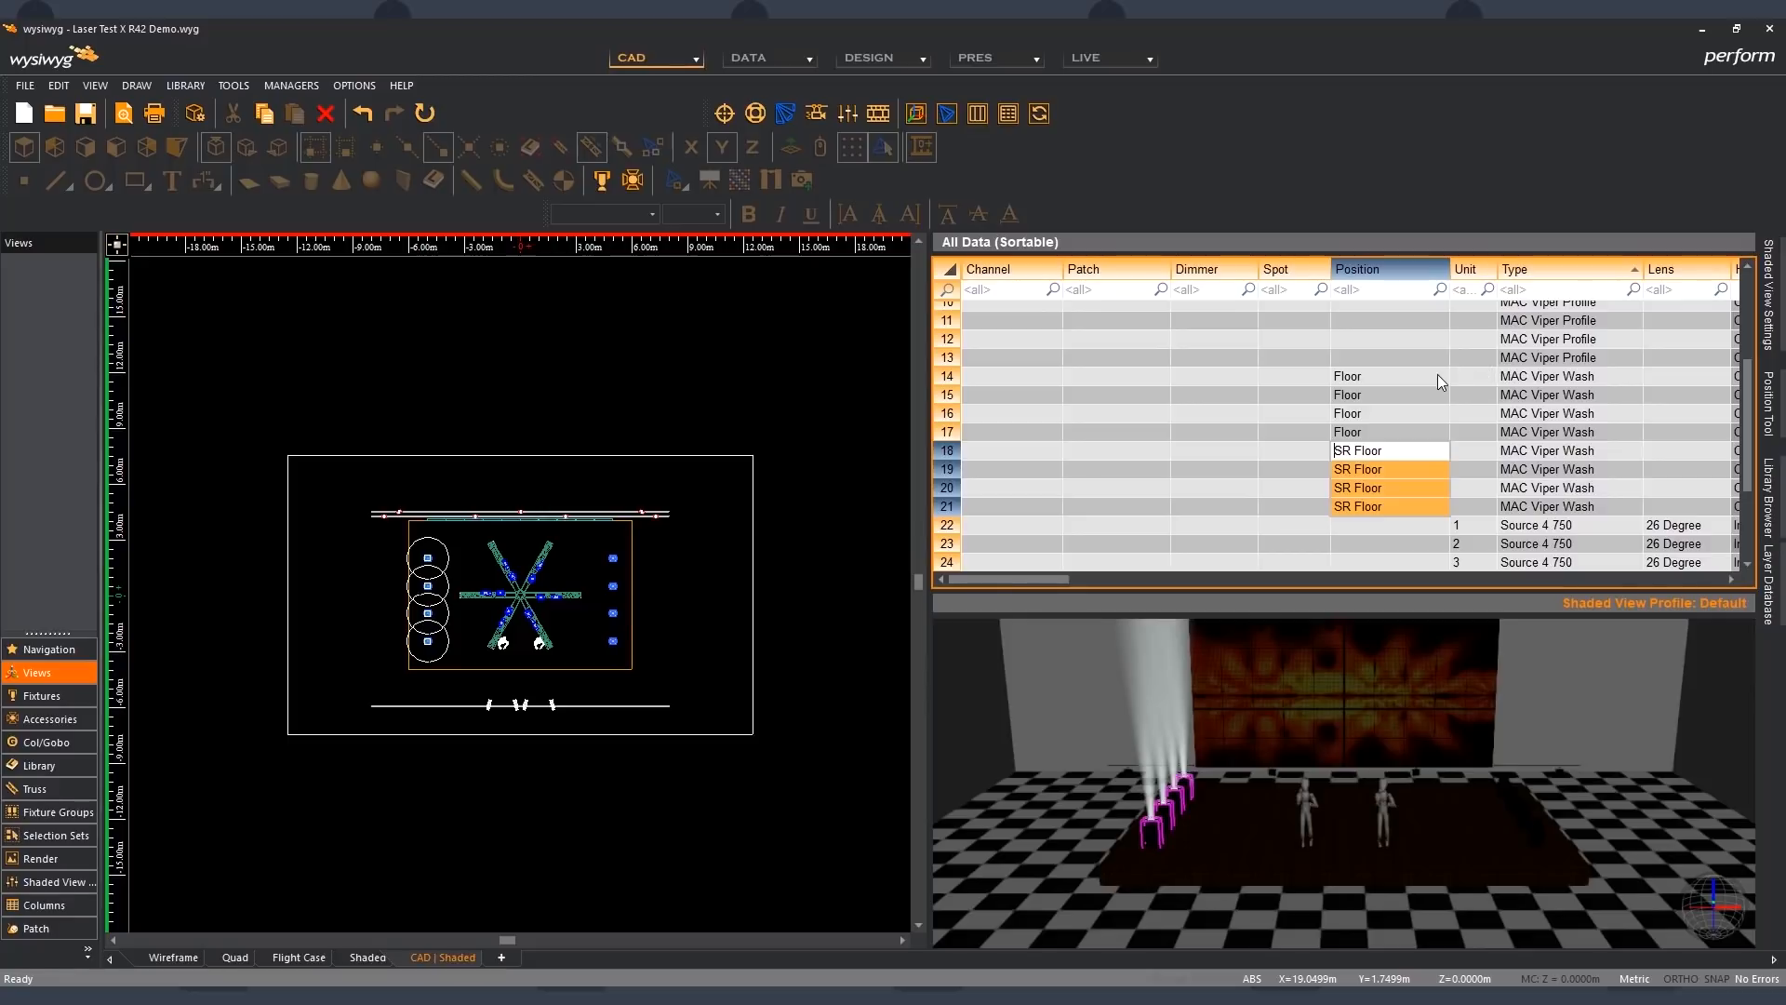
# - Assign the SL Floor position to the MAC Viper Wash fixtures in spreadsheet rows 14 to 17 and clear the selection
pyautogui.moveTo(1436, 376); pyautogui.dragTo(1436, 436)
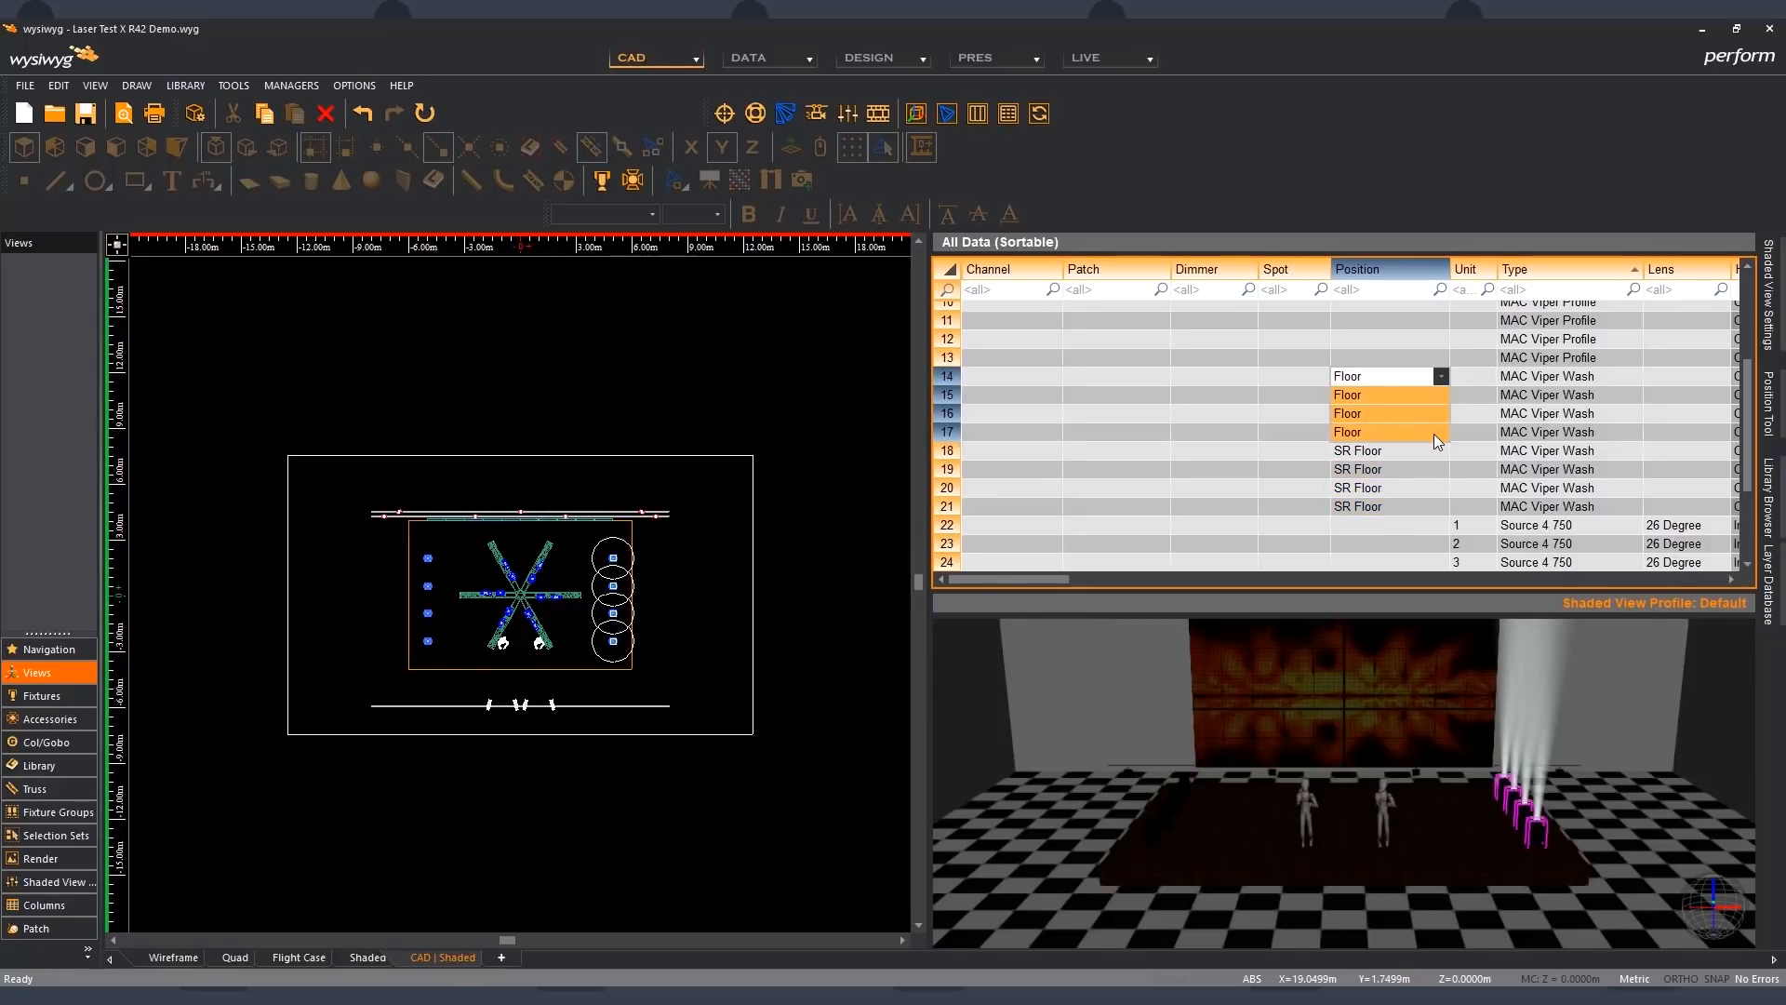
pyautogui.click(1440, 376)
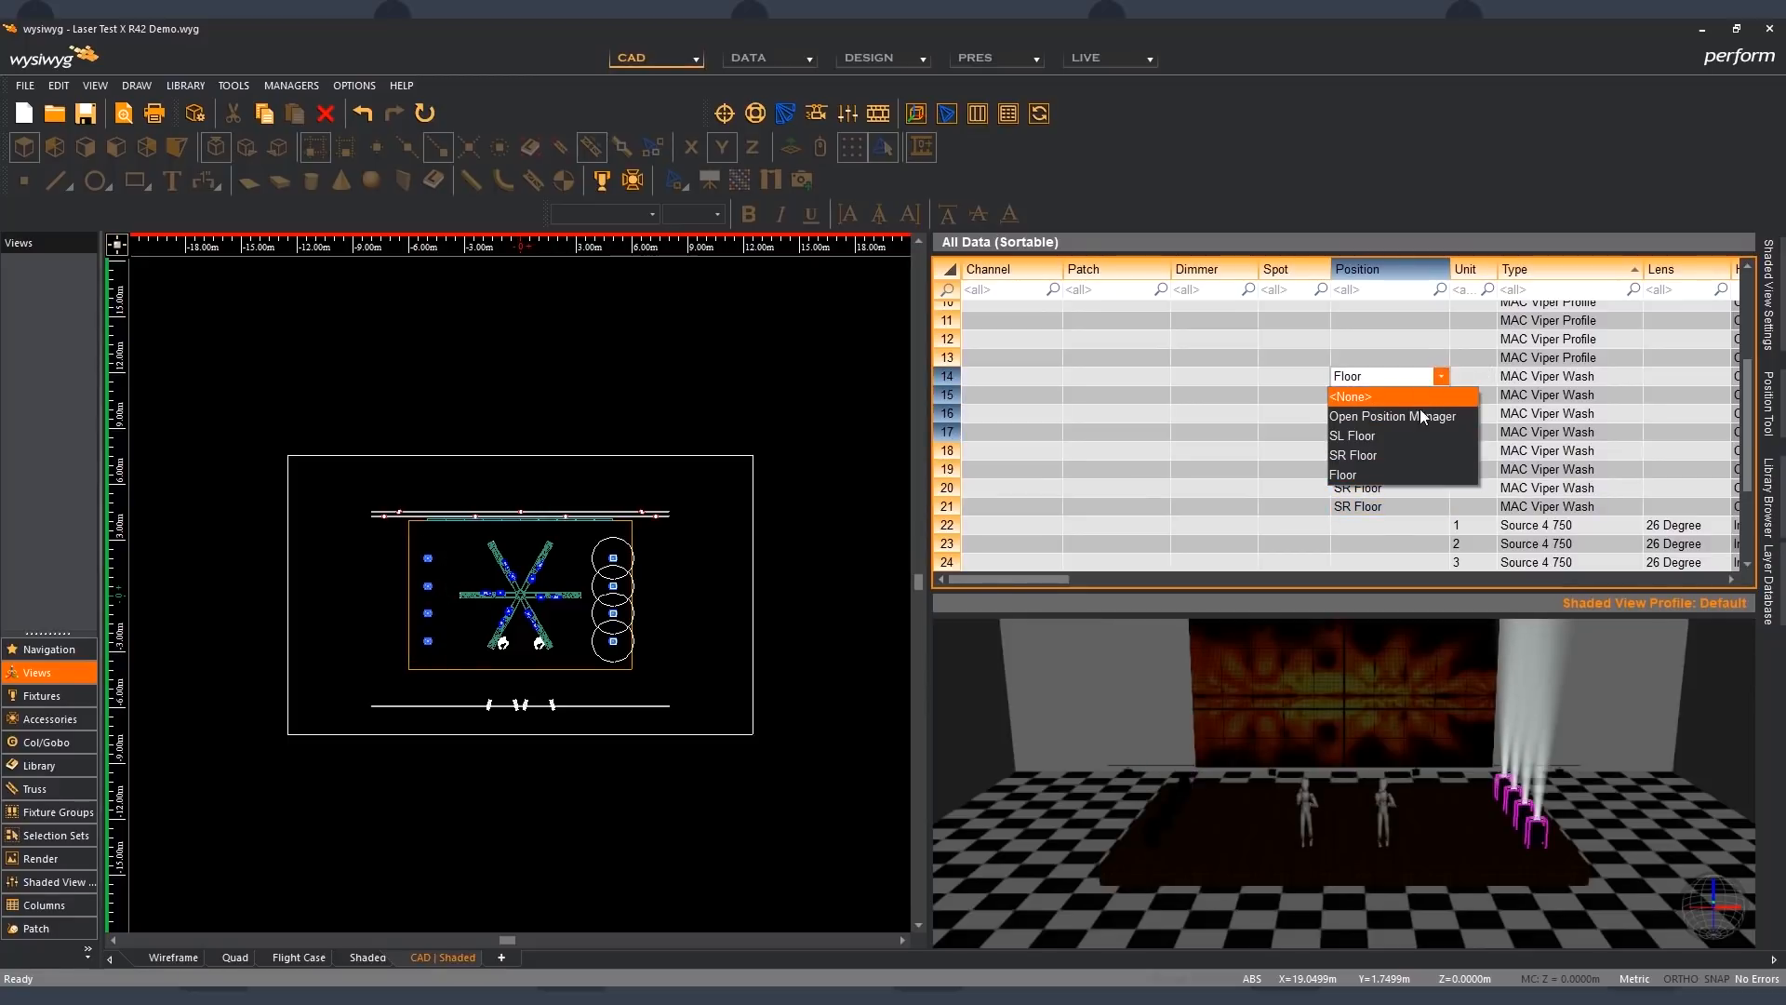
pyautogui.click(1419, 436)
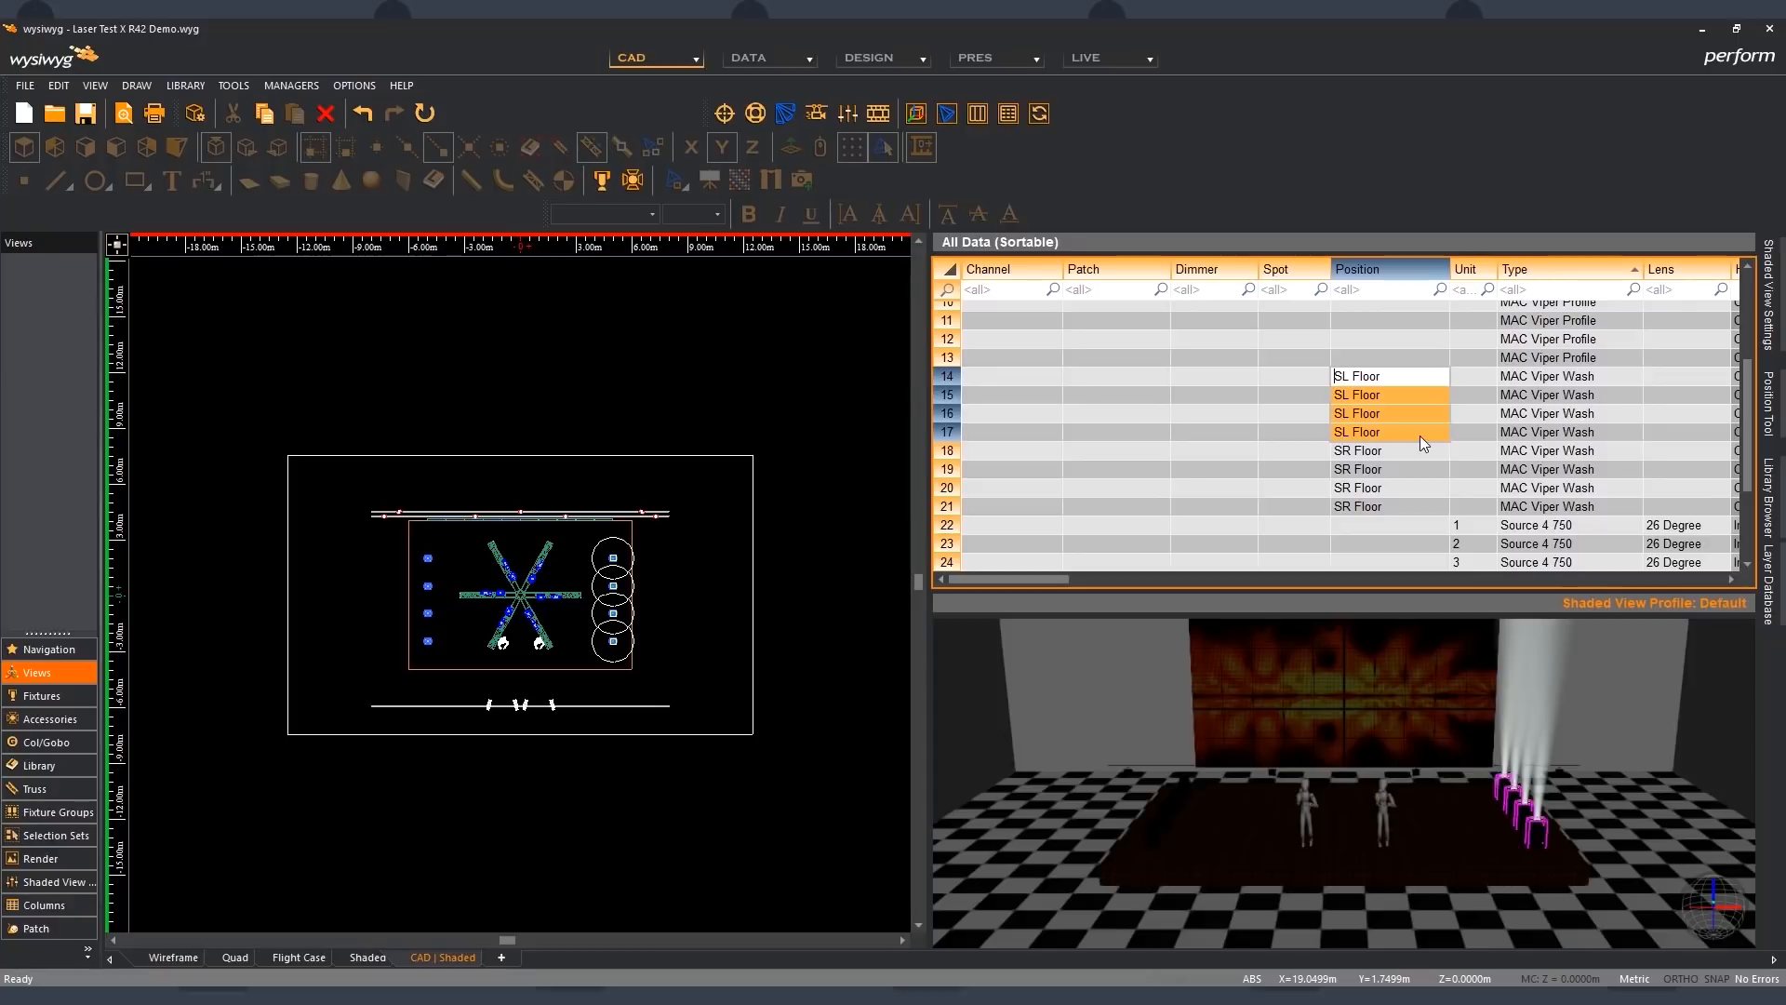
pyautogui.click(807, 542)
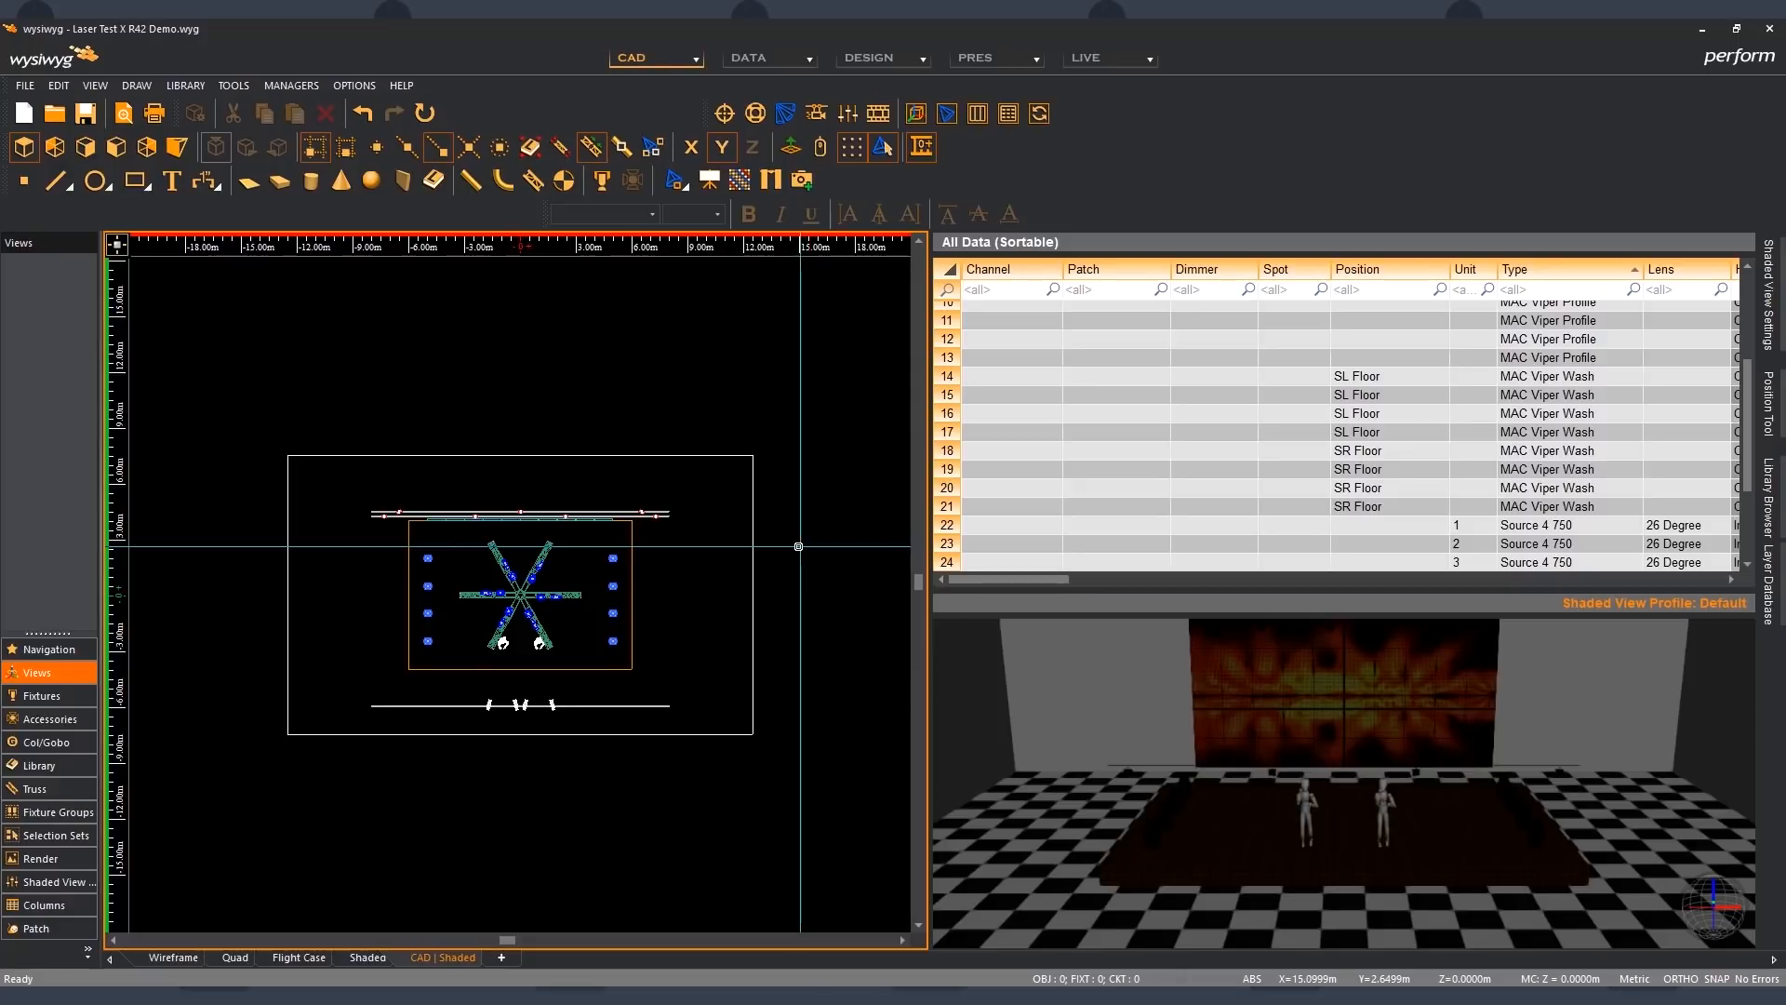
# - Check the new positions in the spreadsheet by selecting the right and left wash columns in the wireframe, then deselect them
pyautogui.moveTo(591, 543); pyautogui.dragTo(631, 660)
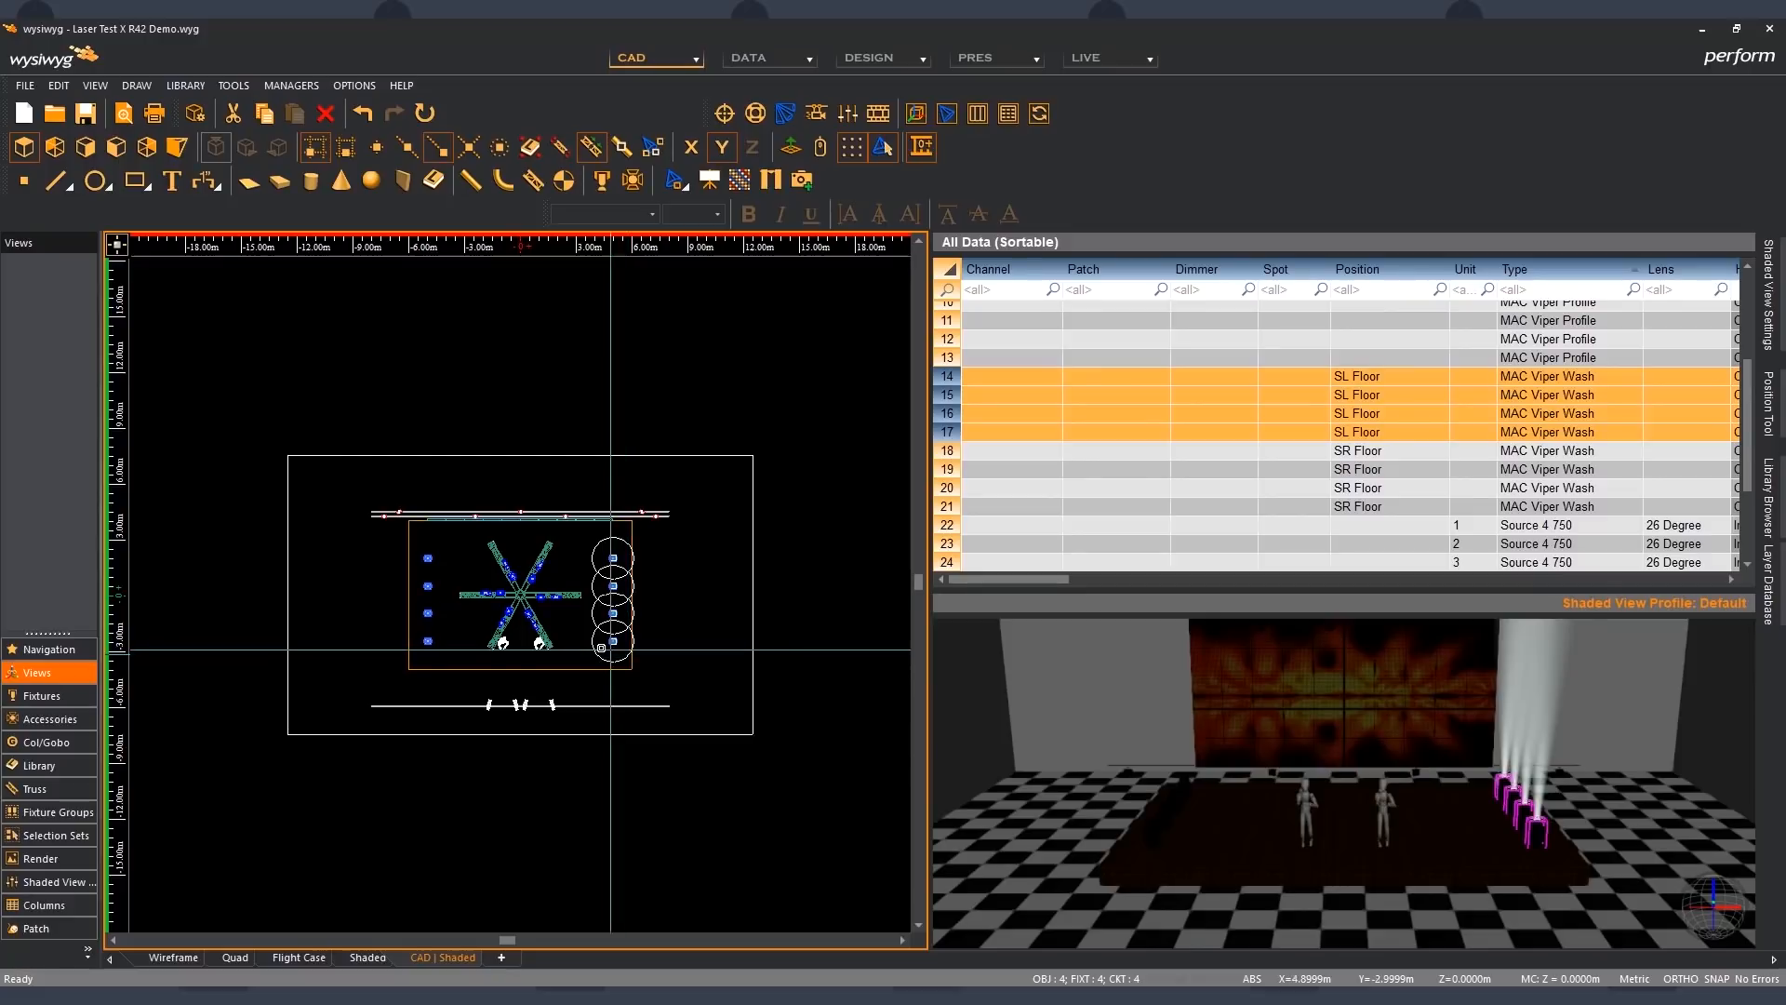
pyautogui.moveTo(435, 633); pyautogui.dragTo(443, 646)
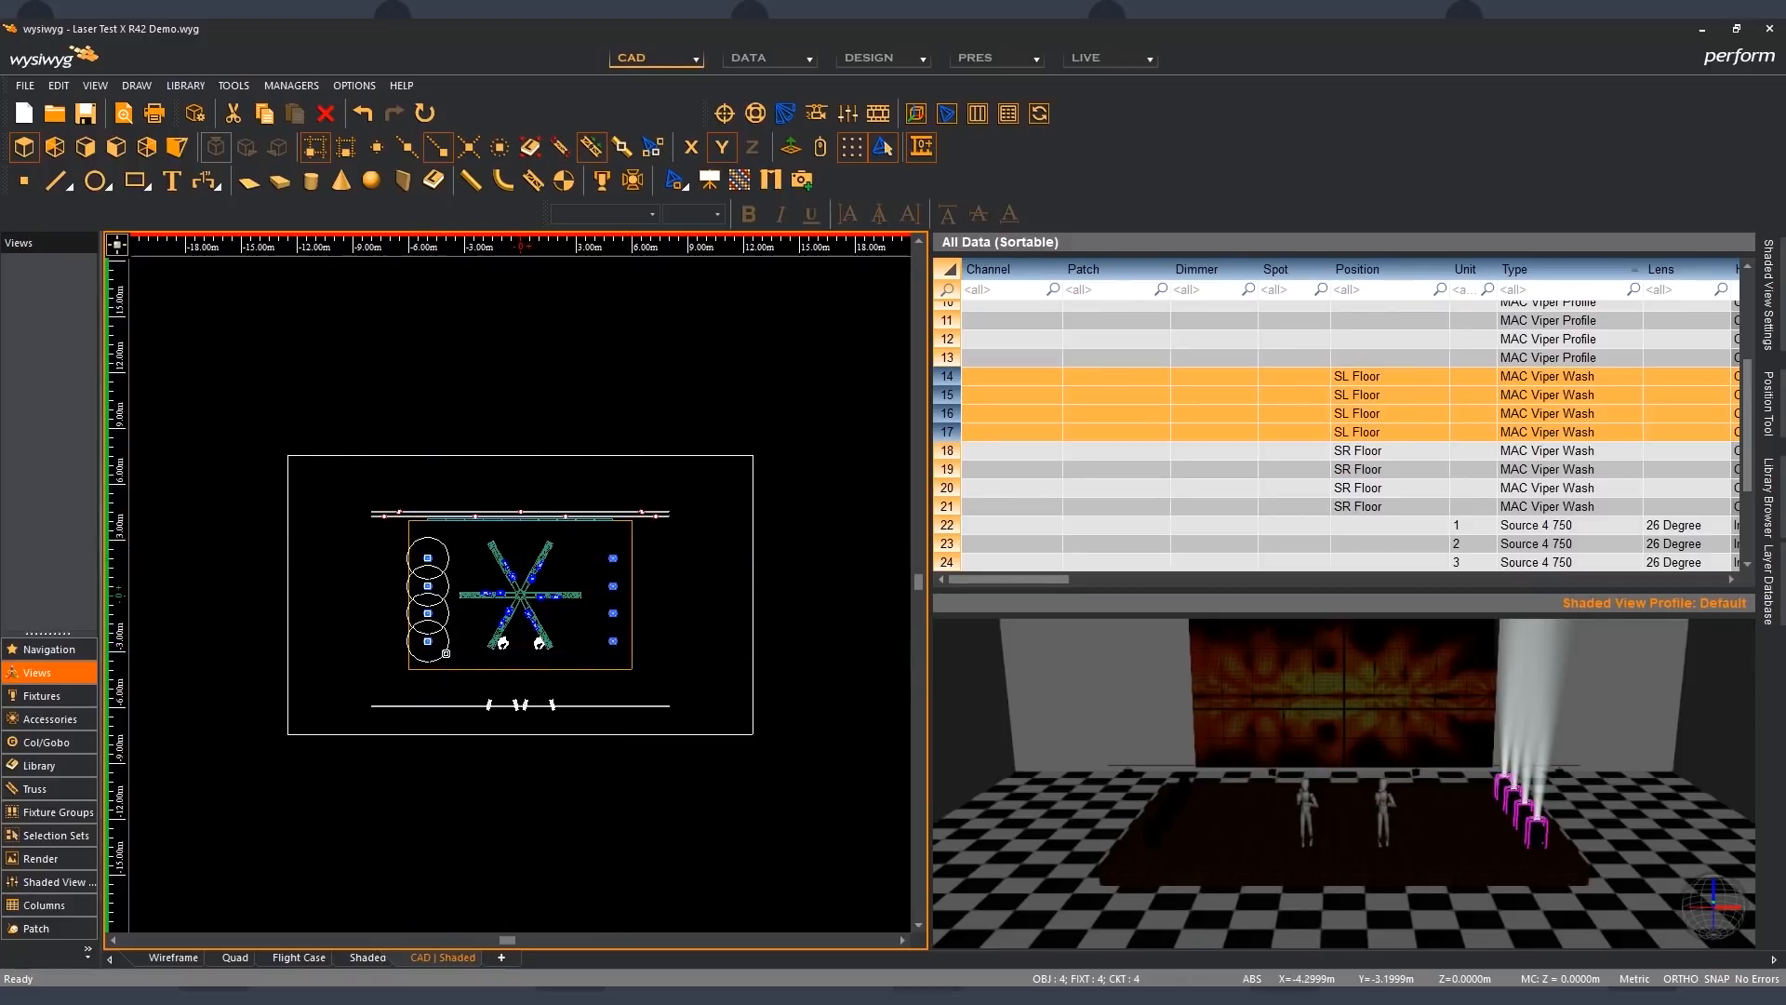
pyautogui.click(549, 606)
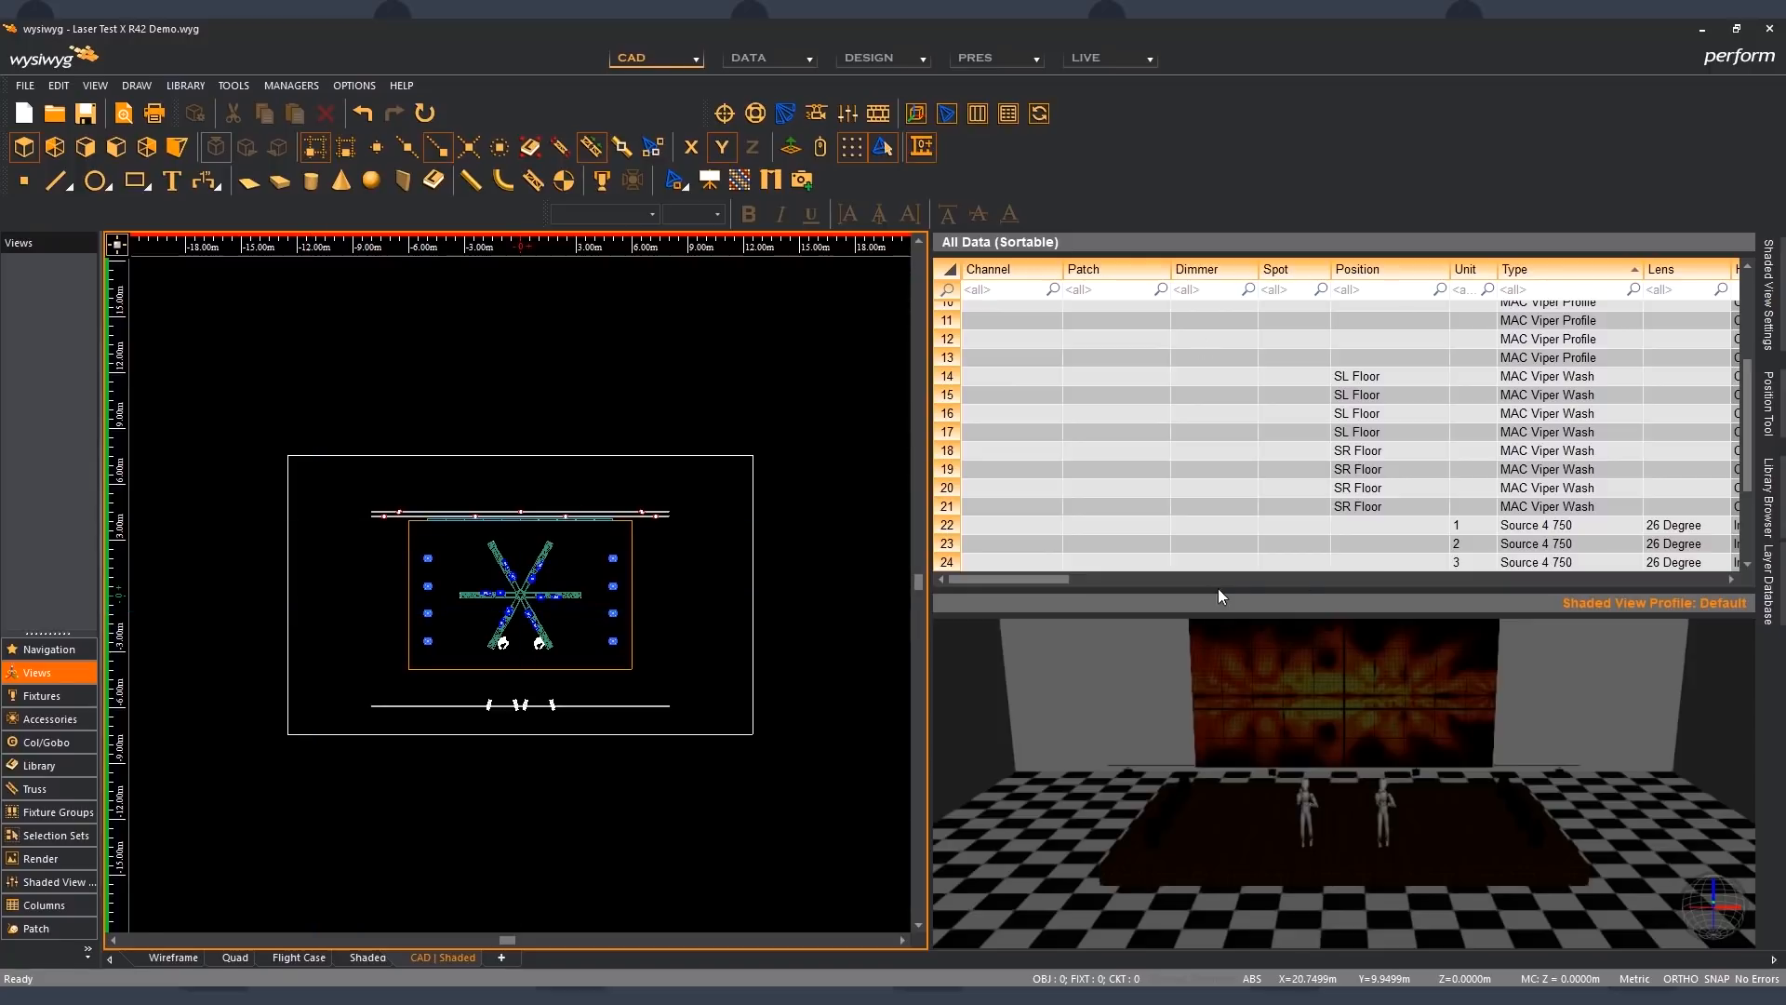
# - Delete the spreadsheet pane from the CAD | Shaded tab and clear the fixture selection
pyautogui.click(1235, 562)
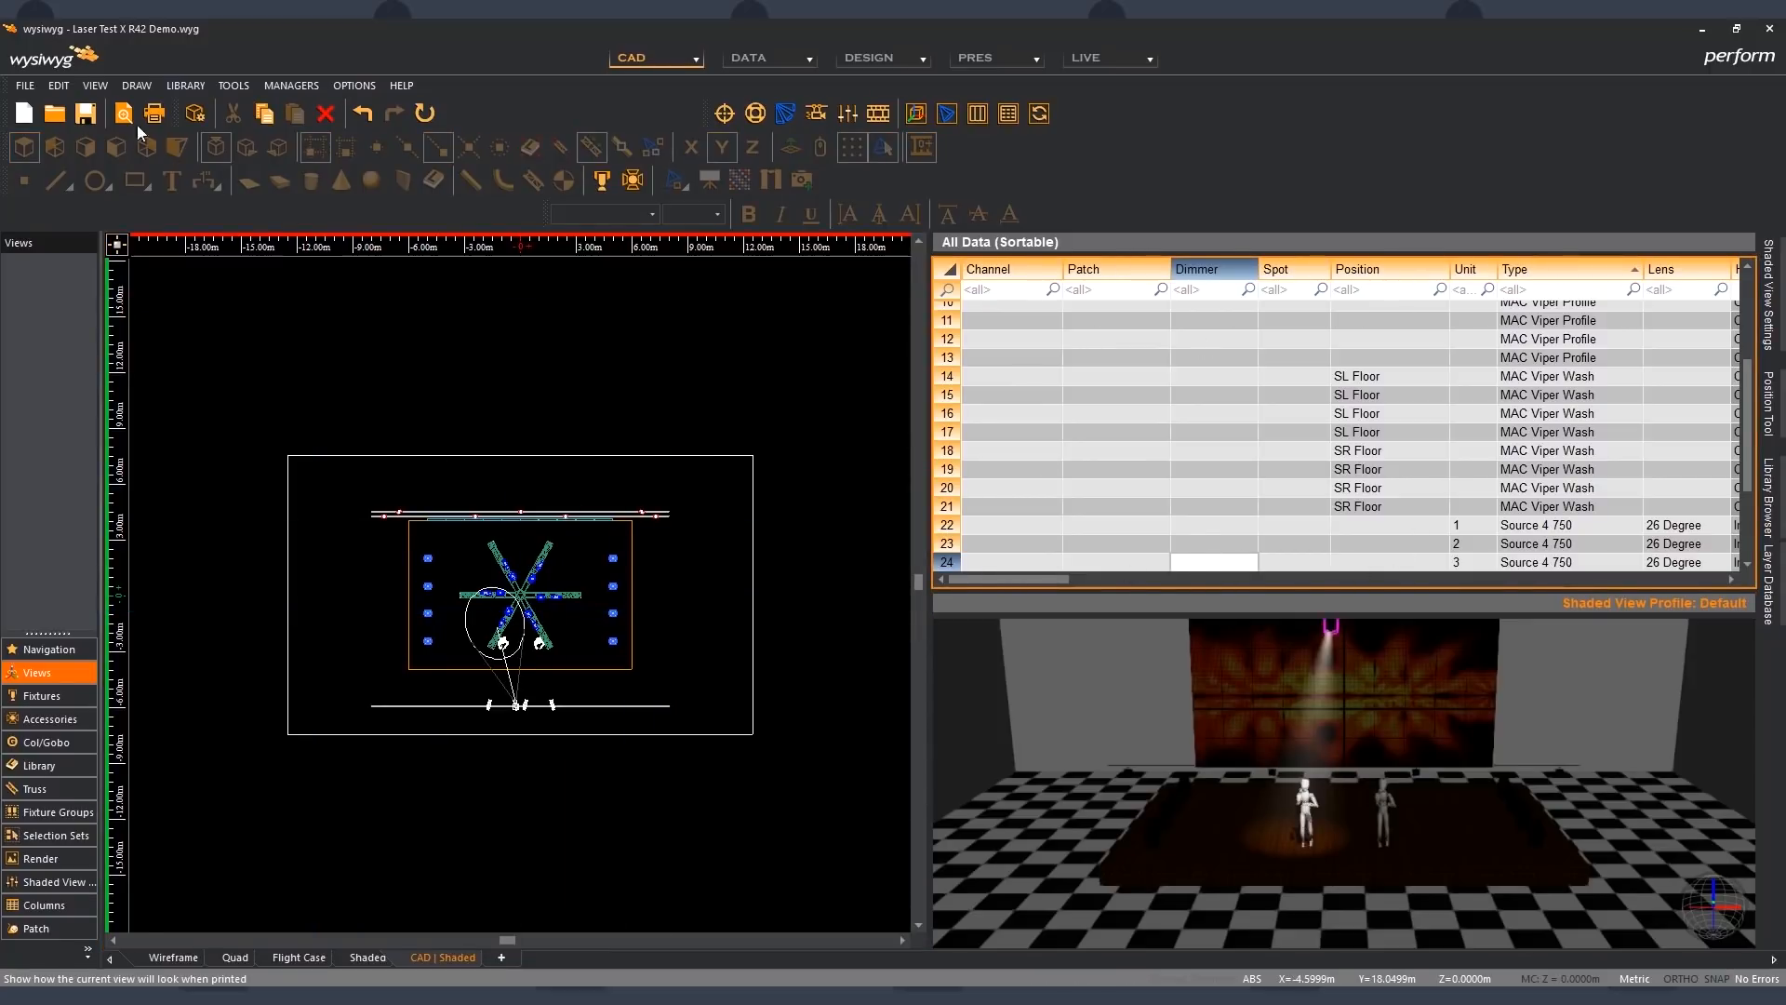
pyautogui.click(93, 86)
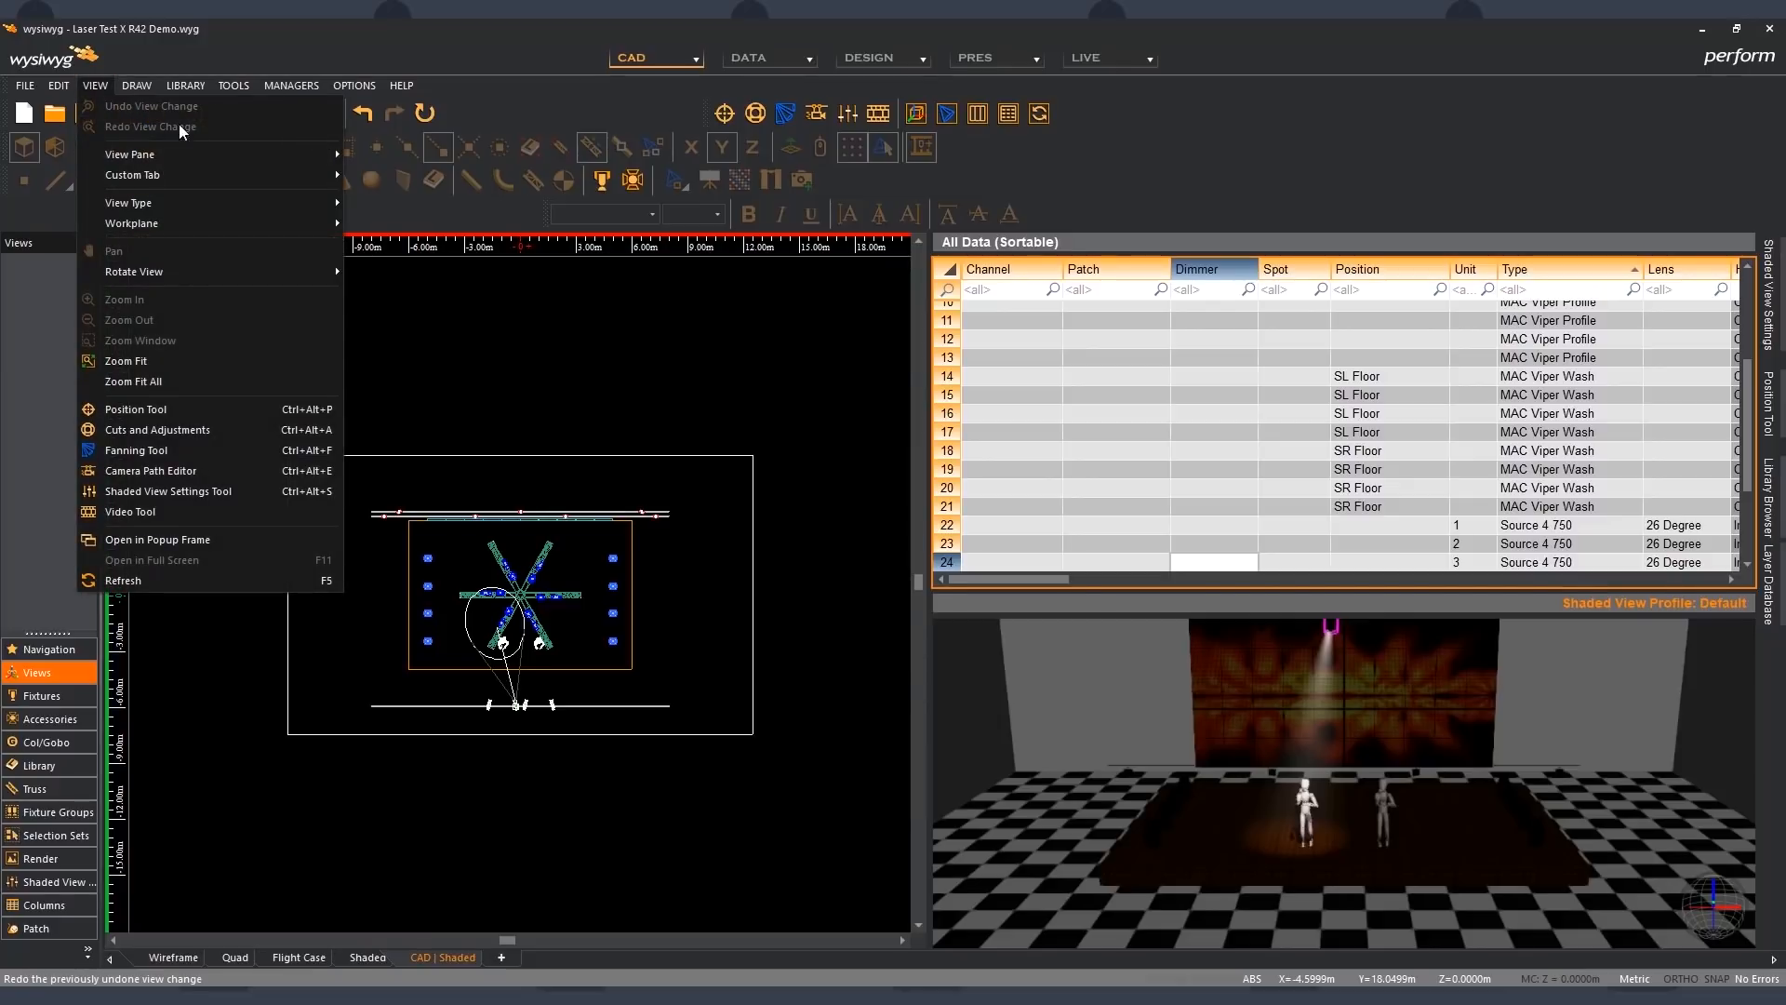
pyautogui.moveTo(238, 149)
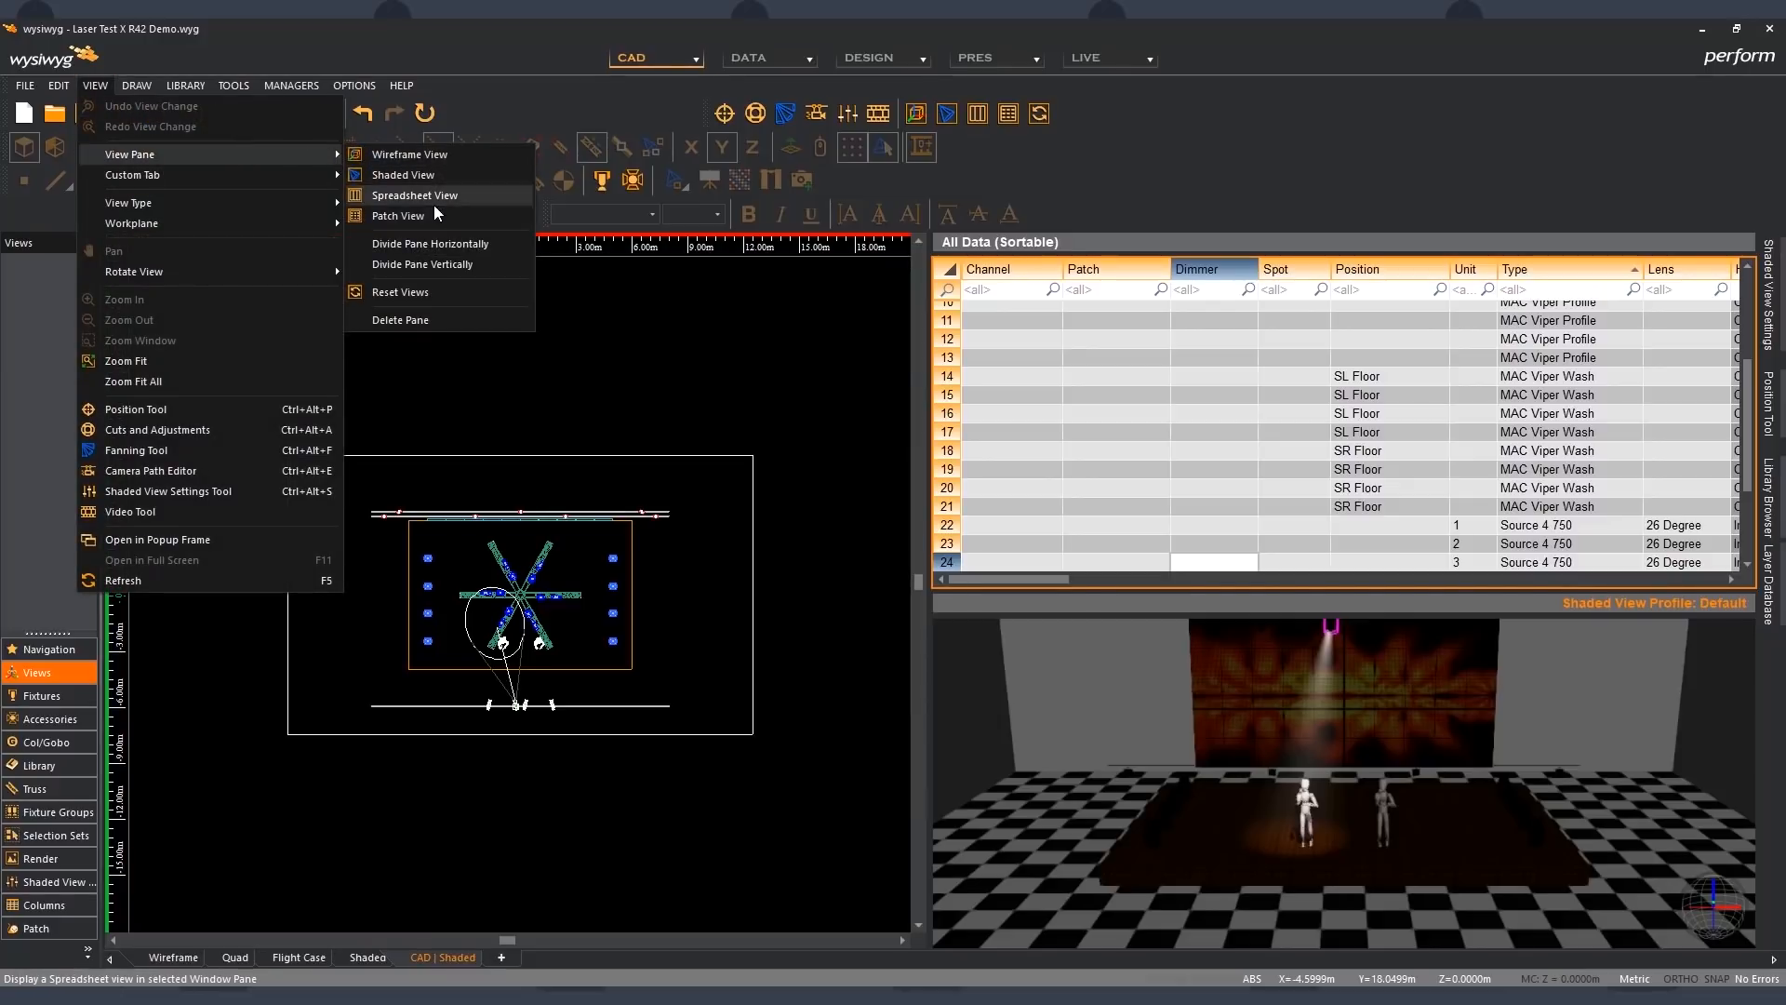
pyautogui.click(438, 311)
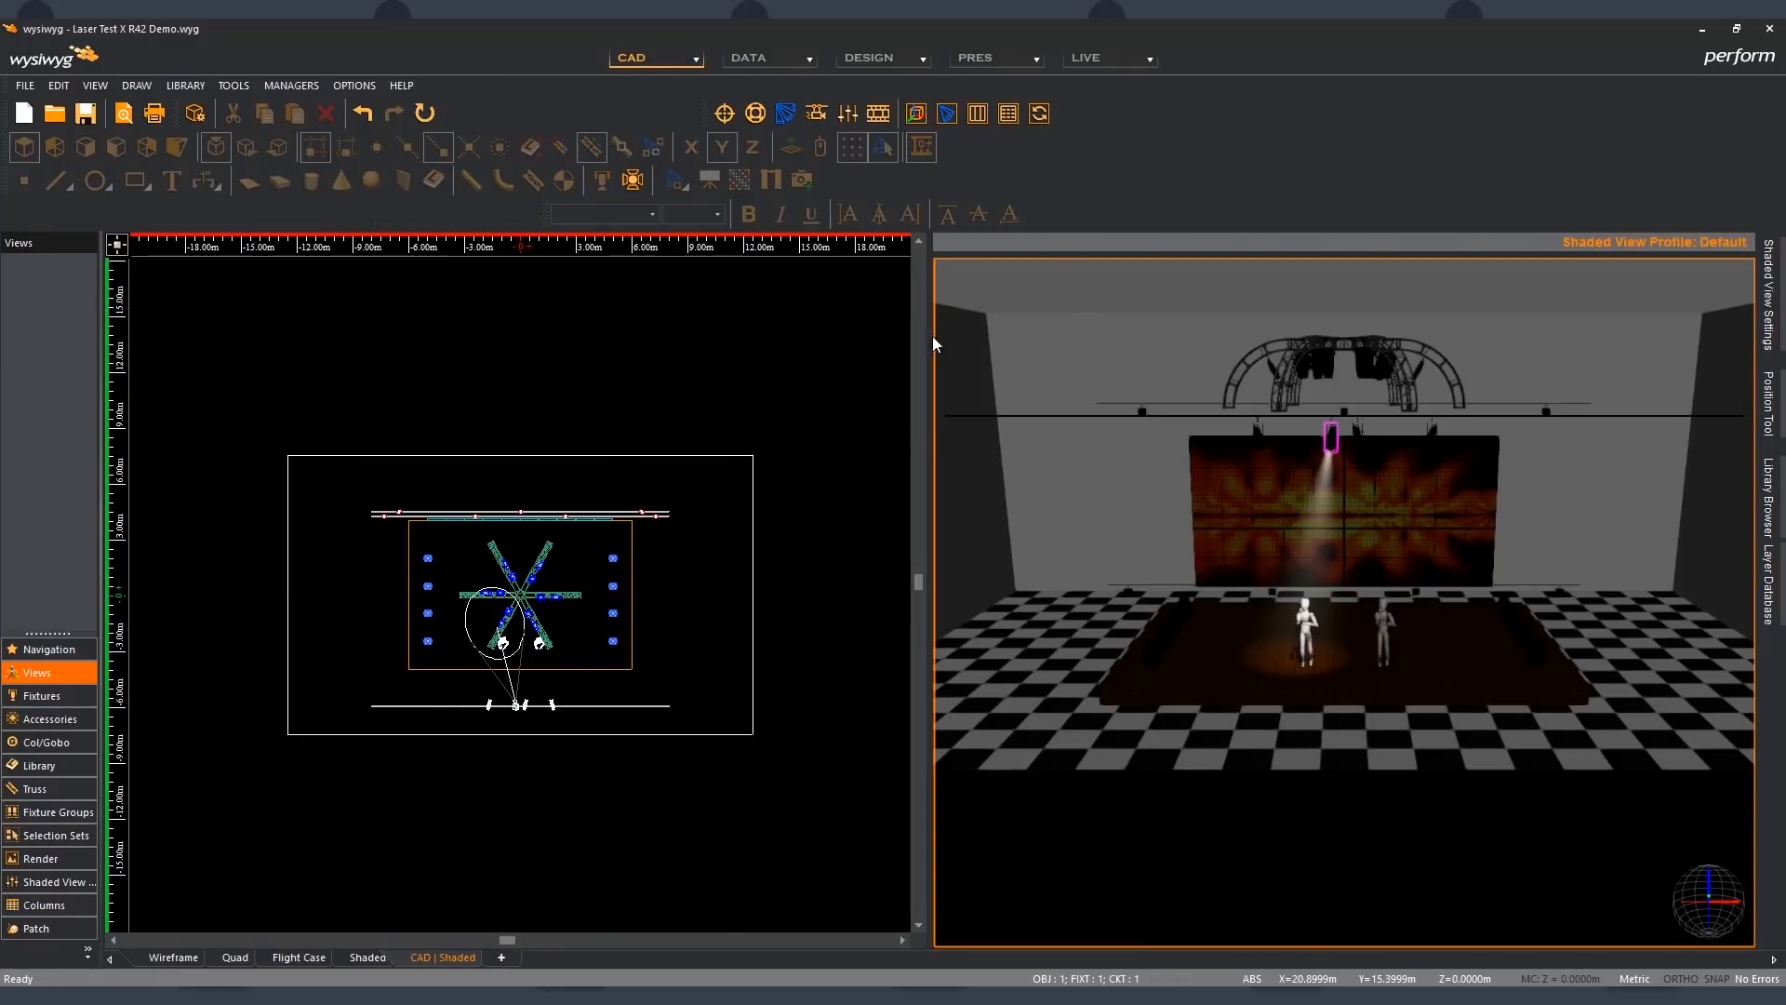
pyautogui.click(755, 341)
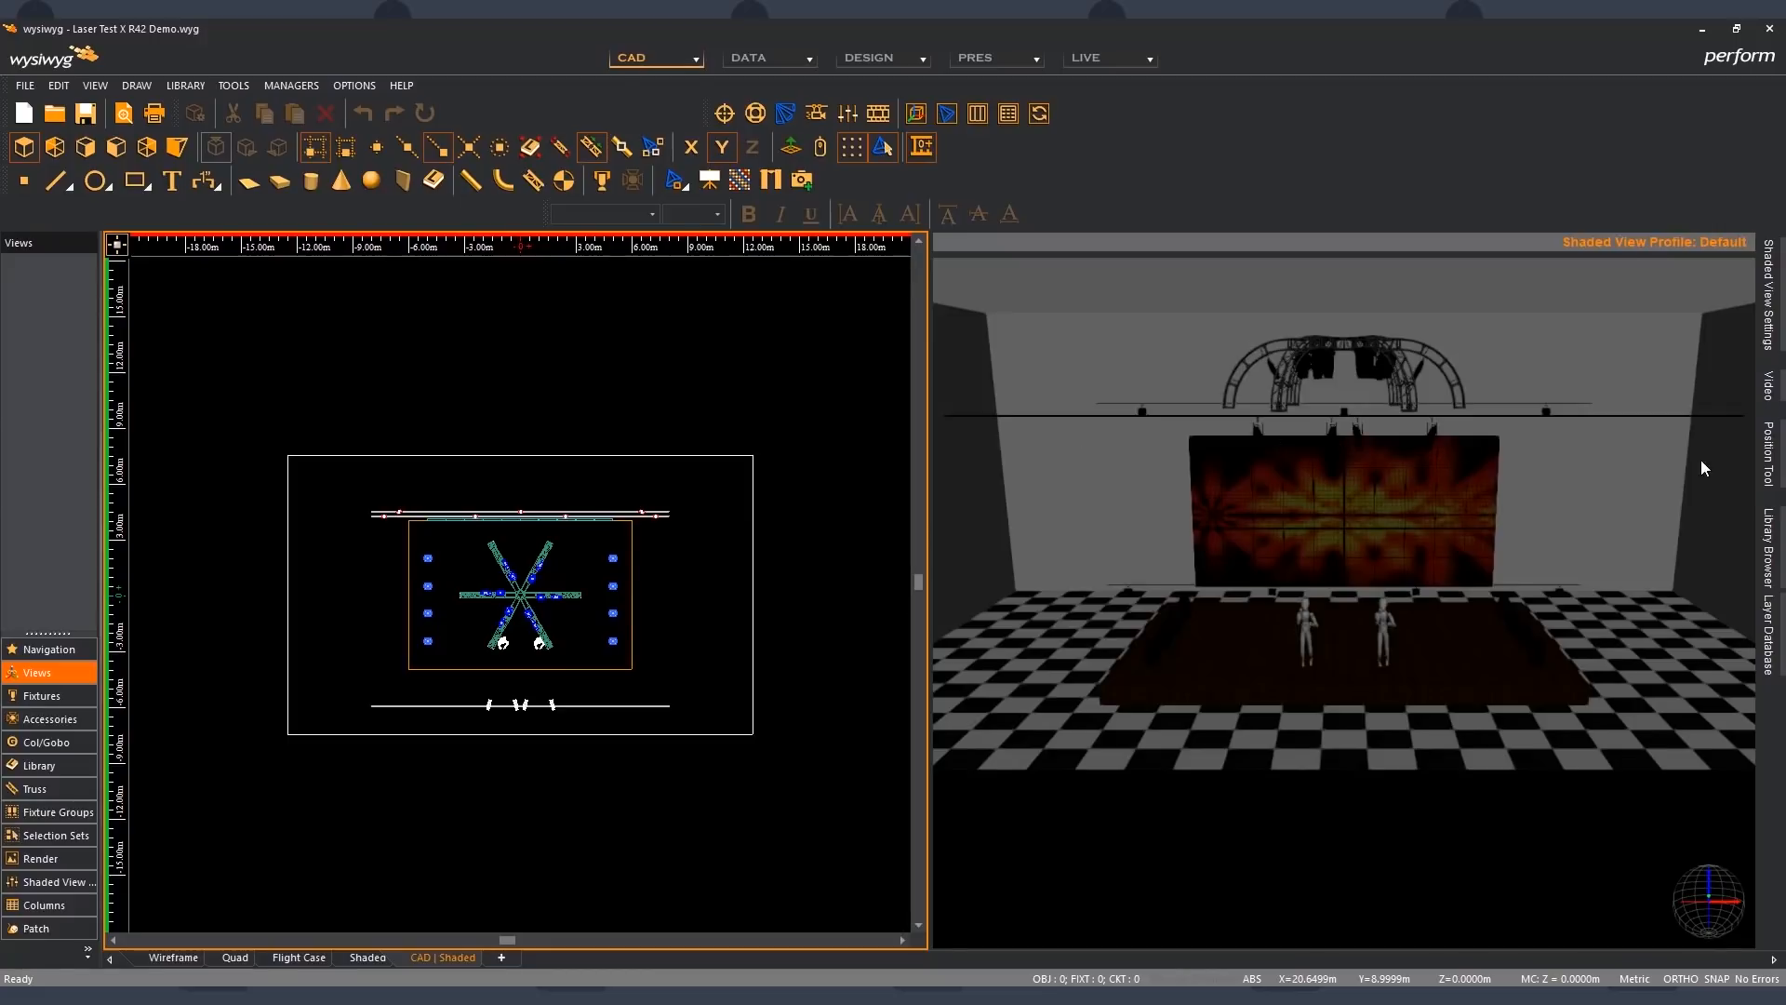
# - Pin the Position Tool open beside the shaded view, and add the Cuts and Adjustments designer tool as an auto-hidden tool
pyautogui.click(1764, 461)
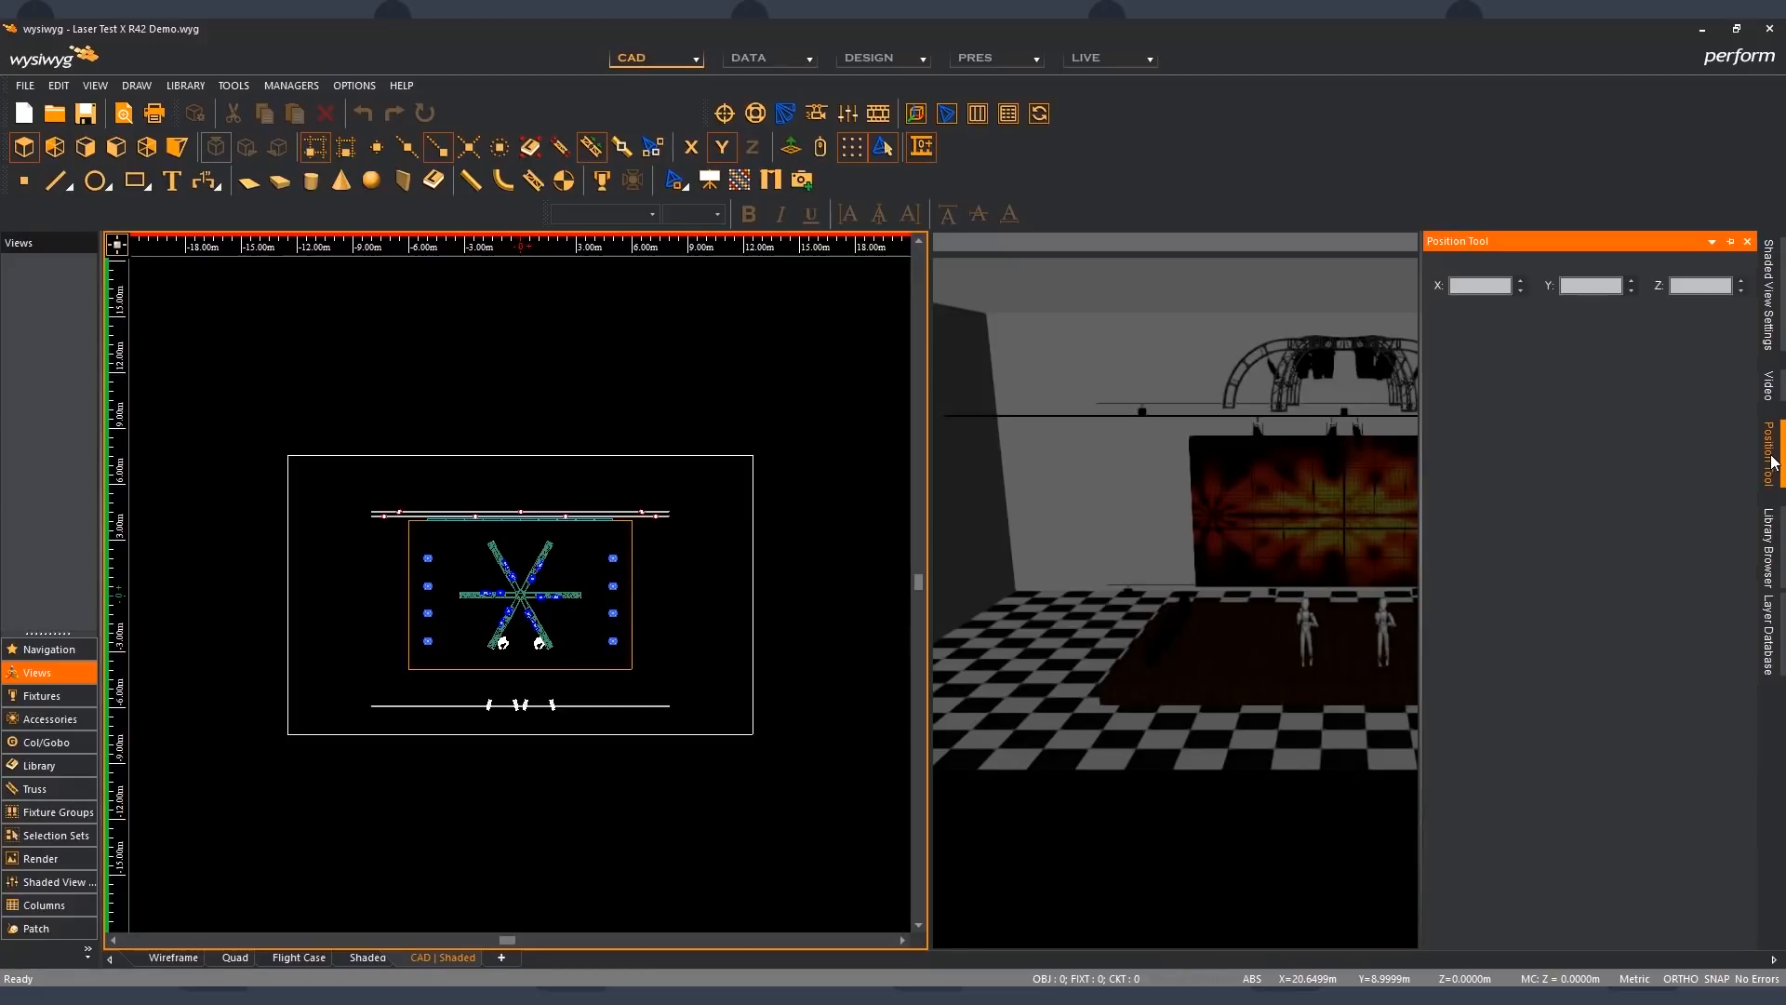
pyautogui.click(1731, 242)
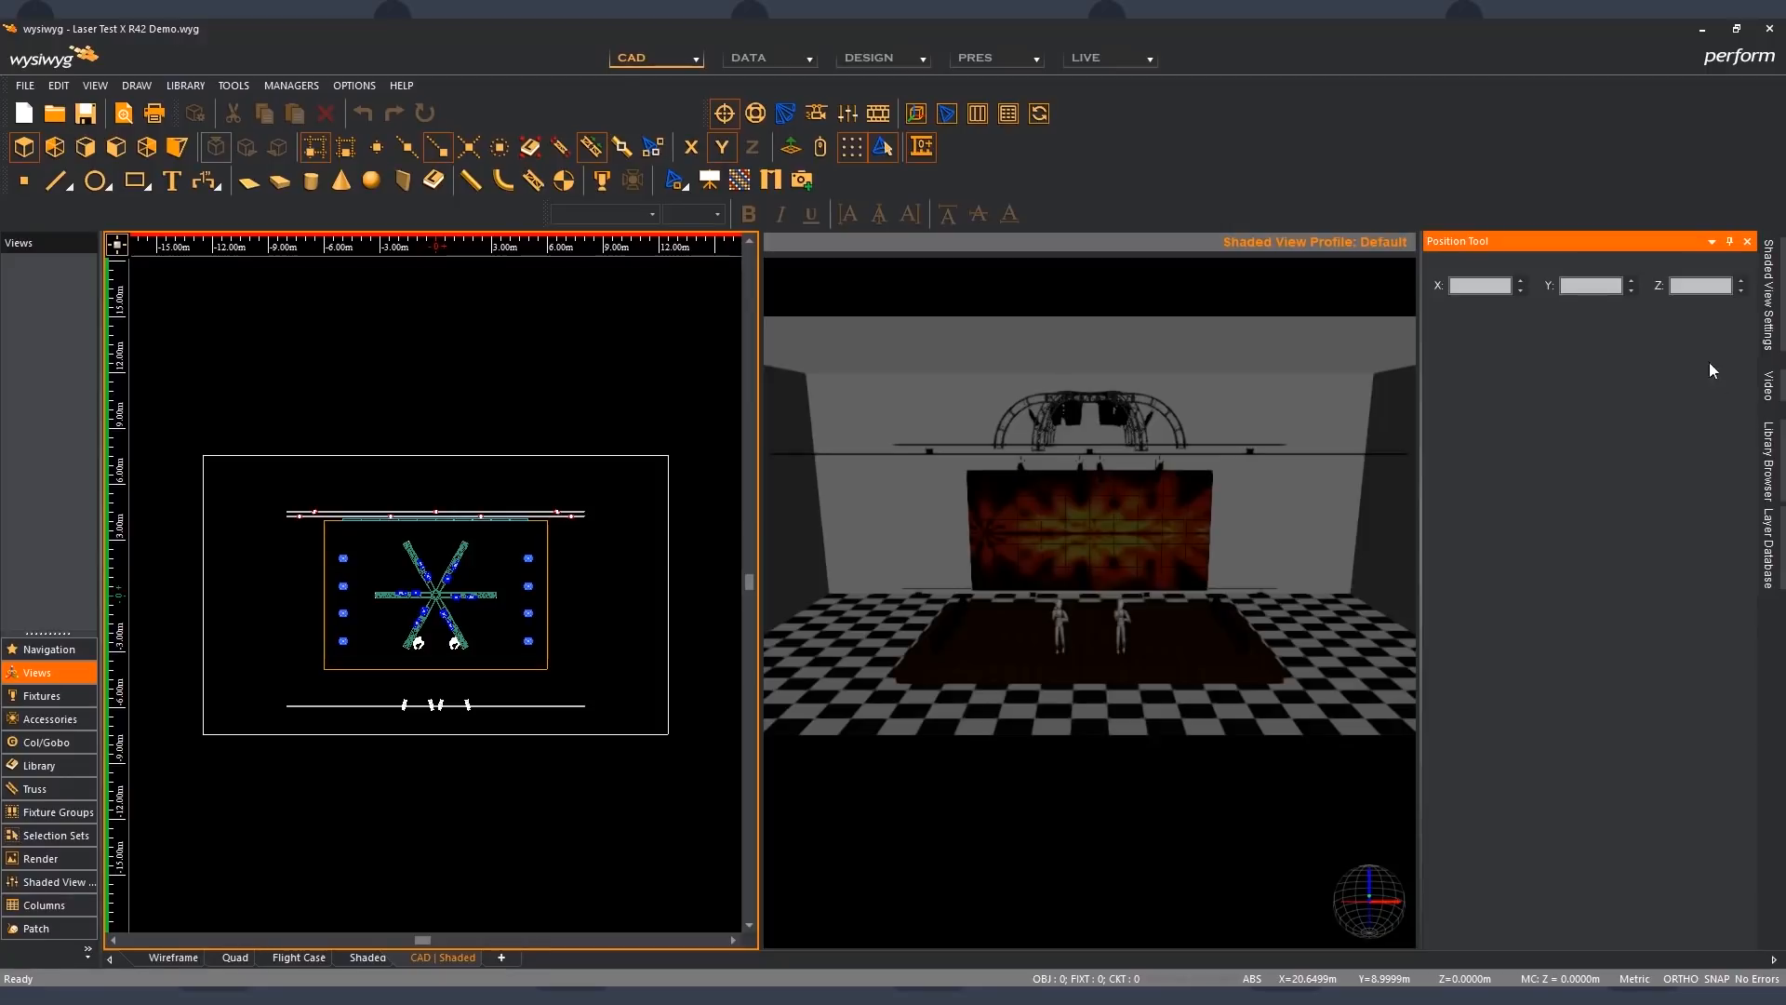
pyautogui.rightClick(1593, 188)
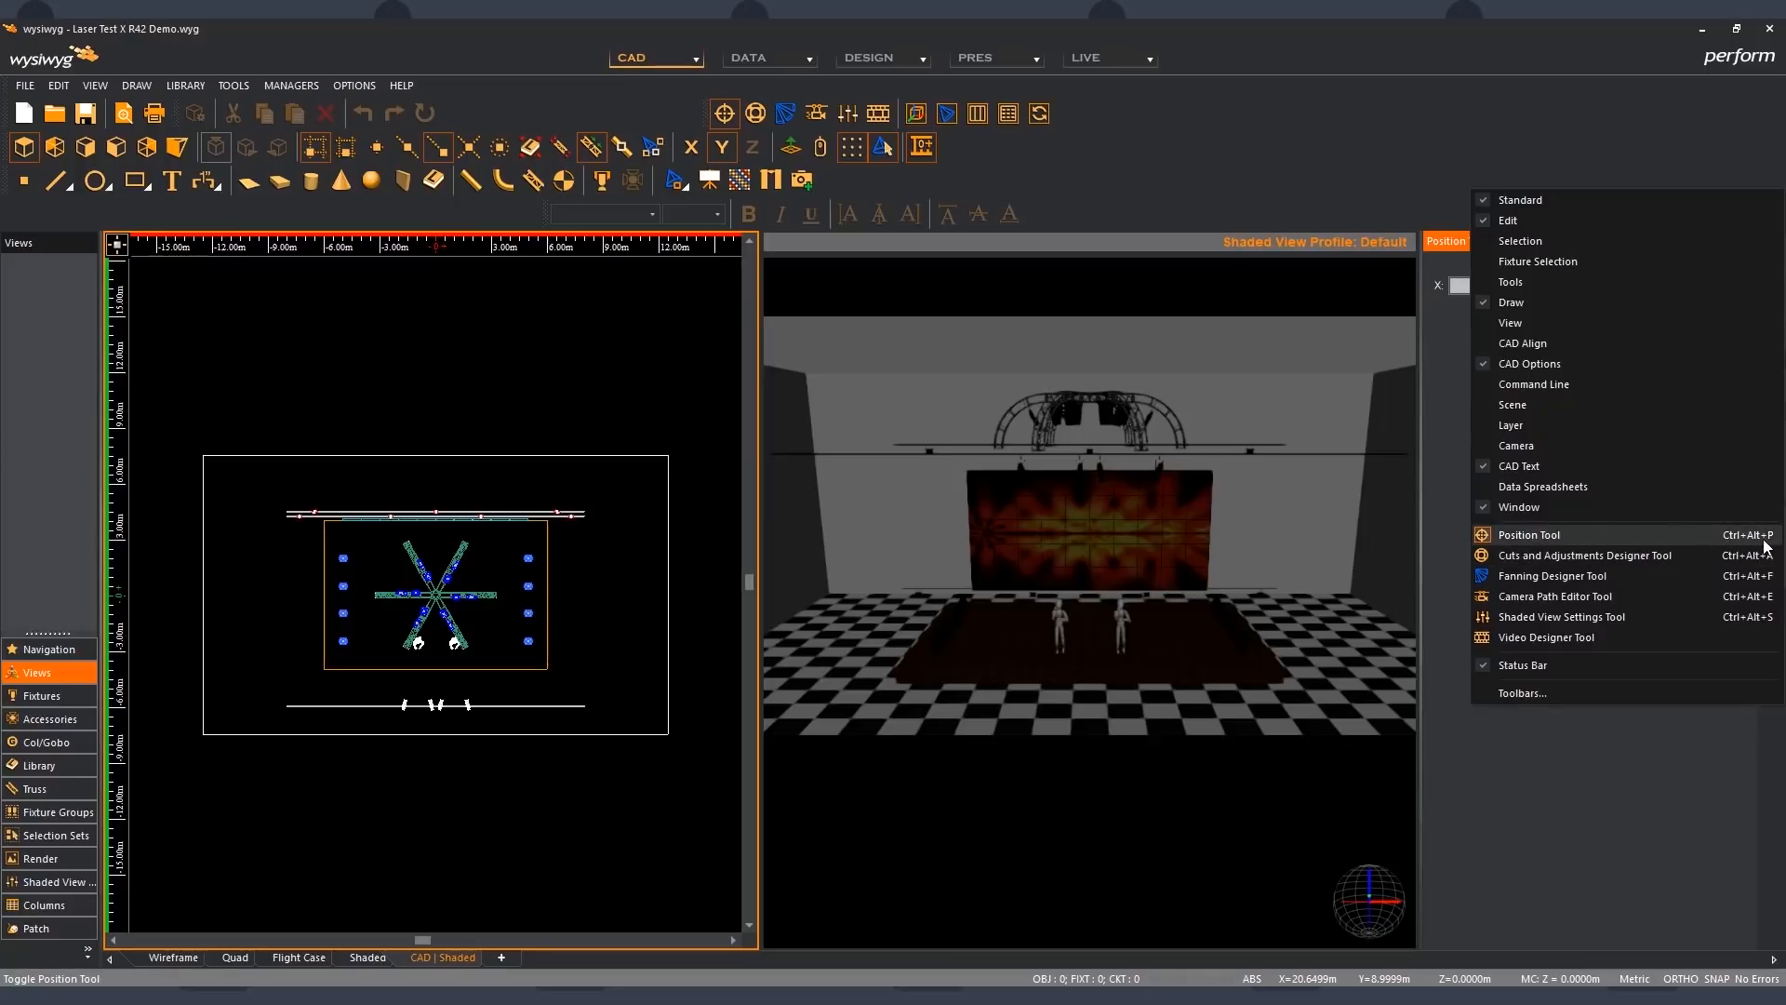
pyautogui.click(1645, 555)
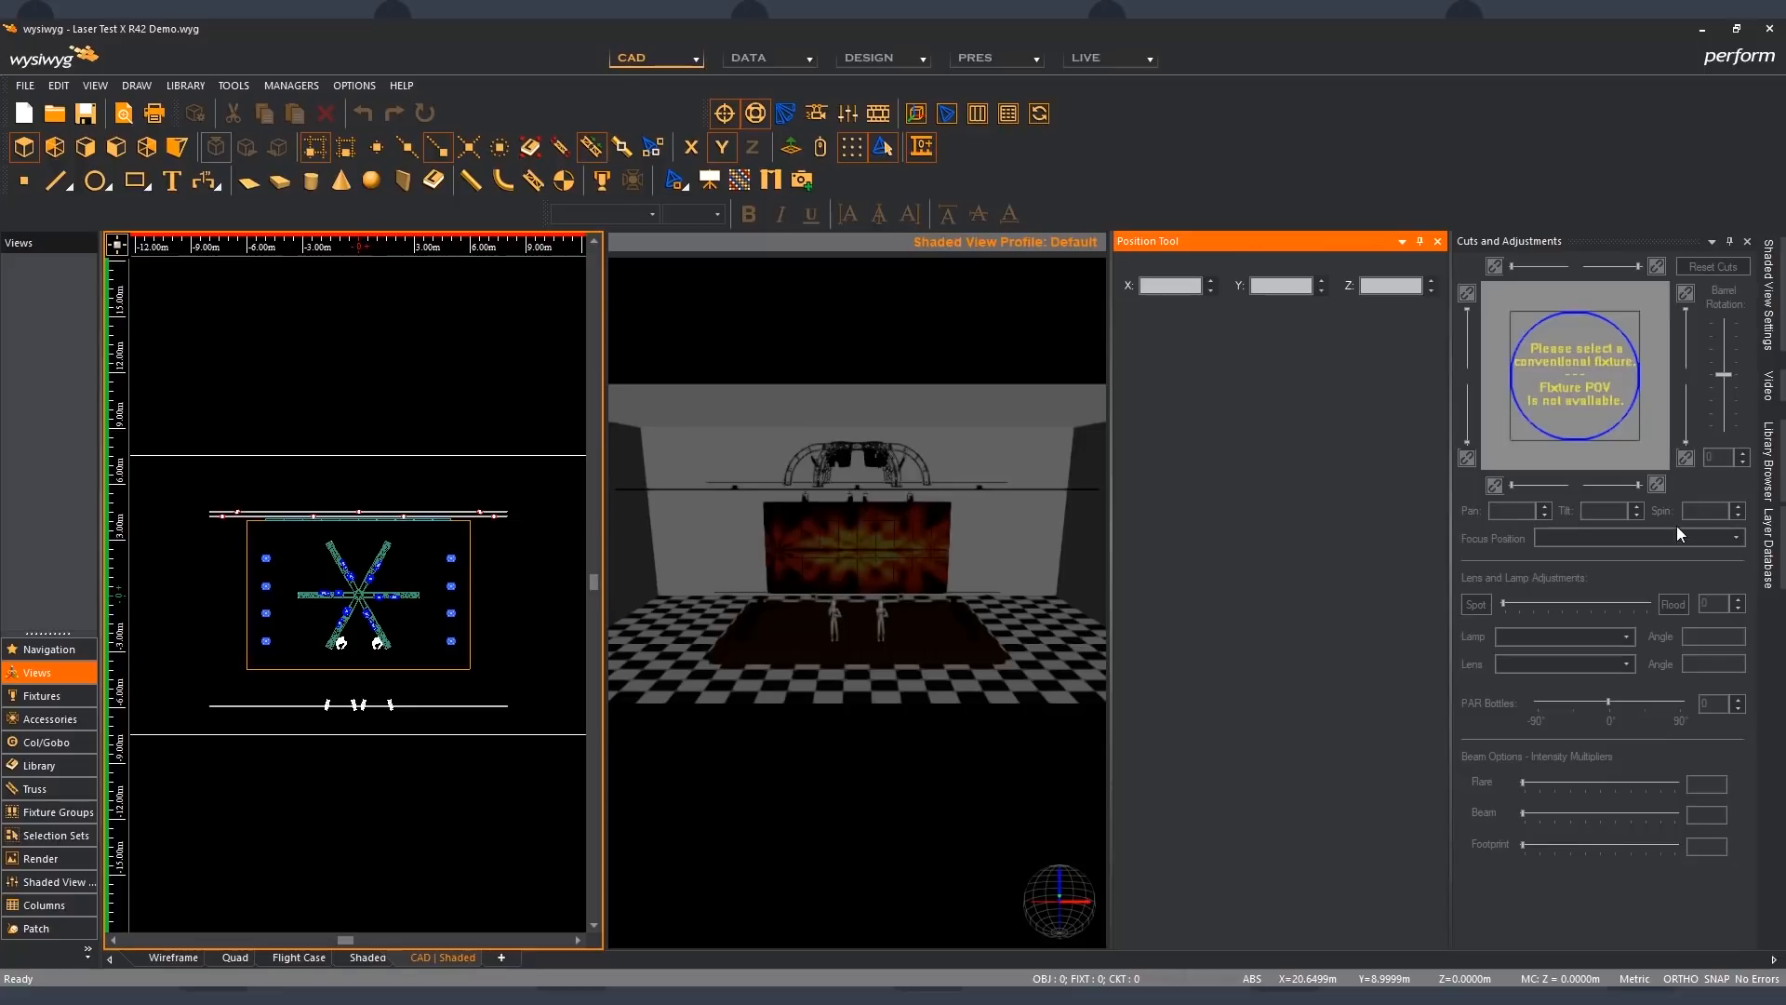
pyautogui.click(1730, 243)
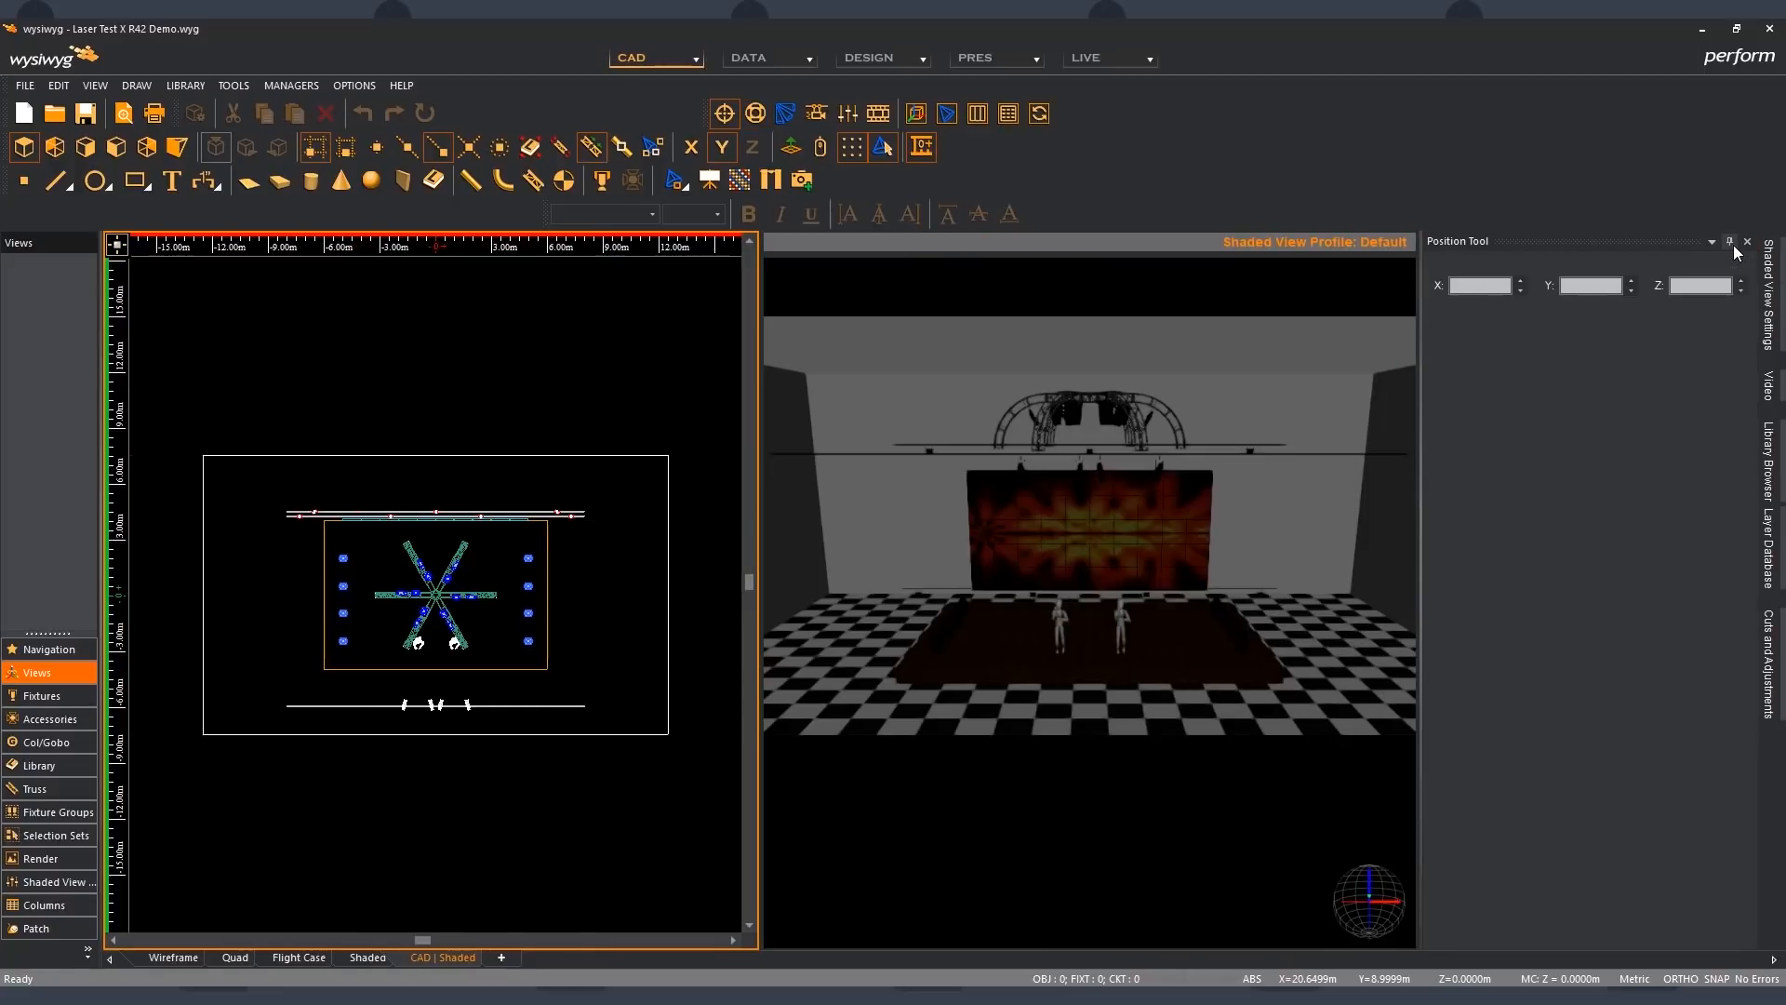
# - Collapse the Position Tool with auto-hide and pin it open again
pyautogui.click(1730, 242)
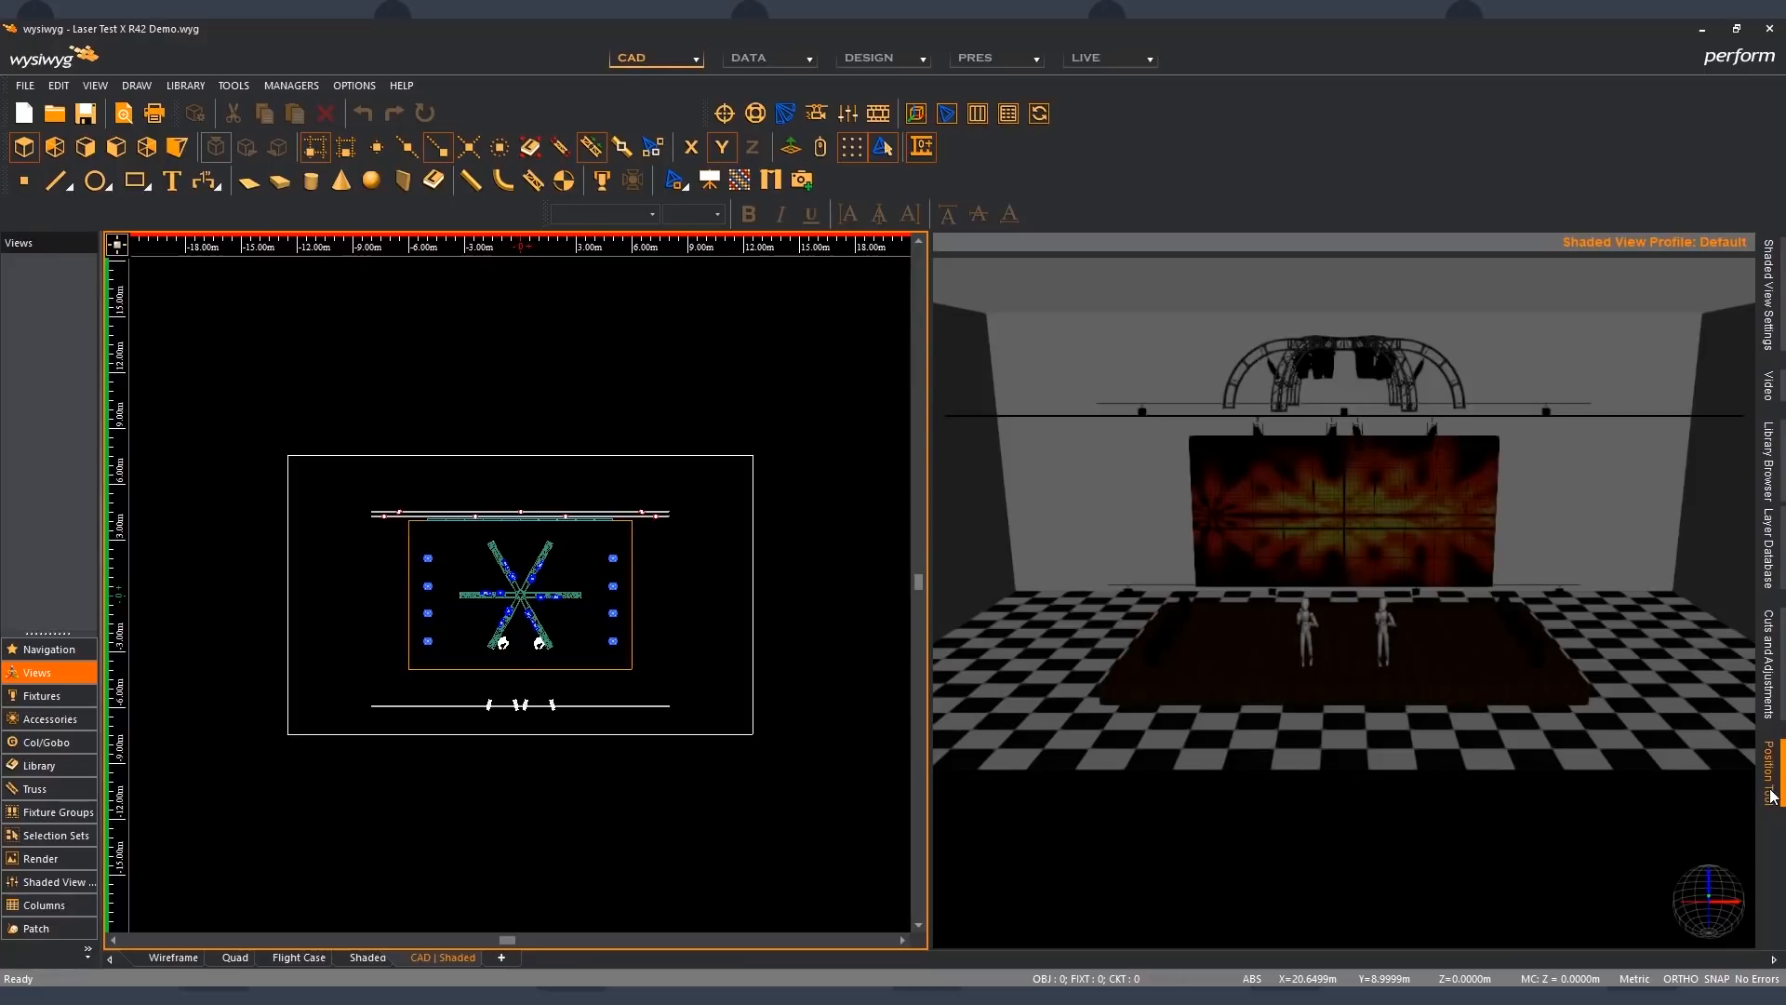
pyautogui.click(1772, 796)
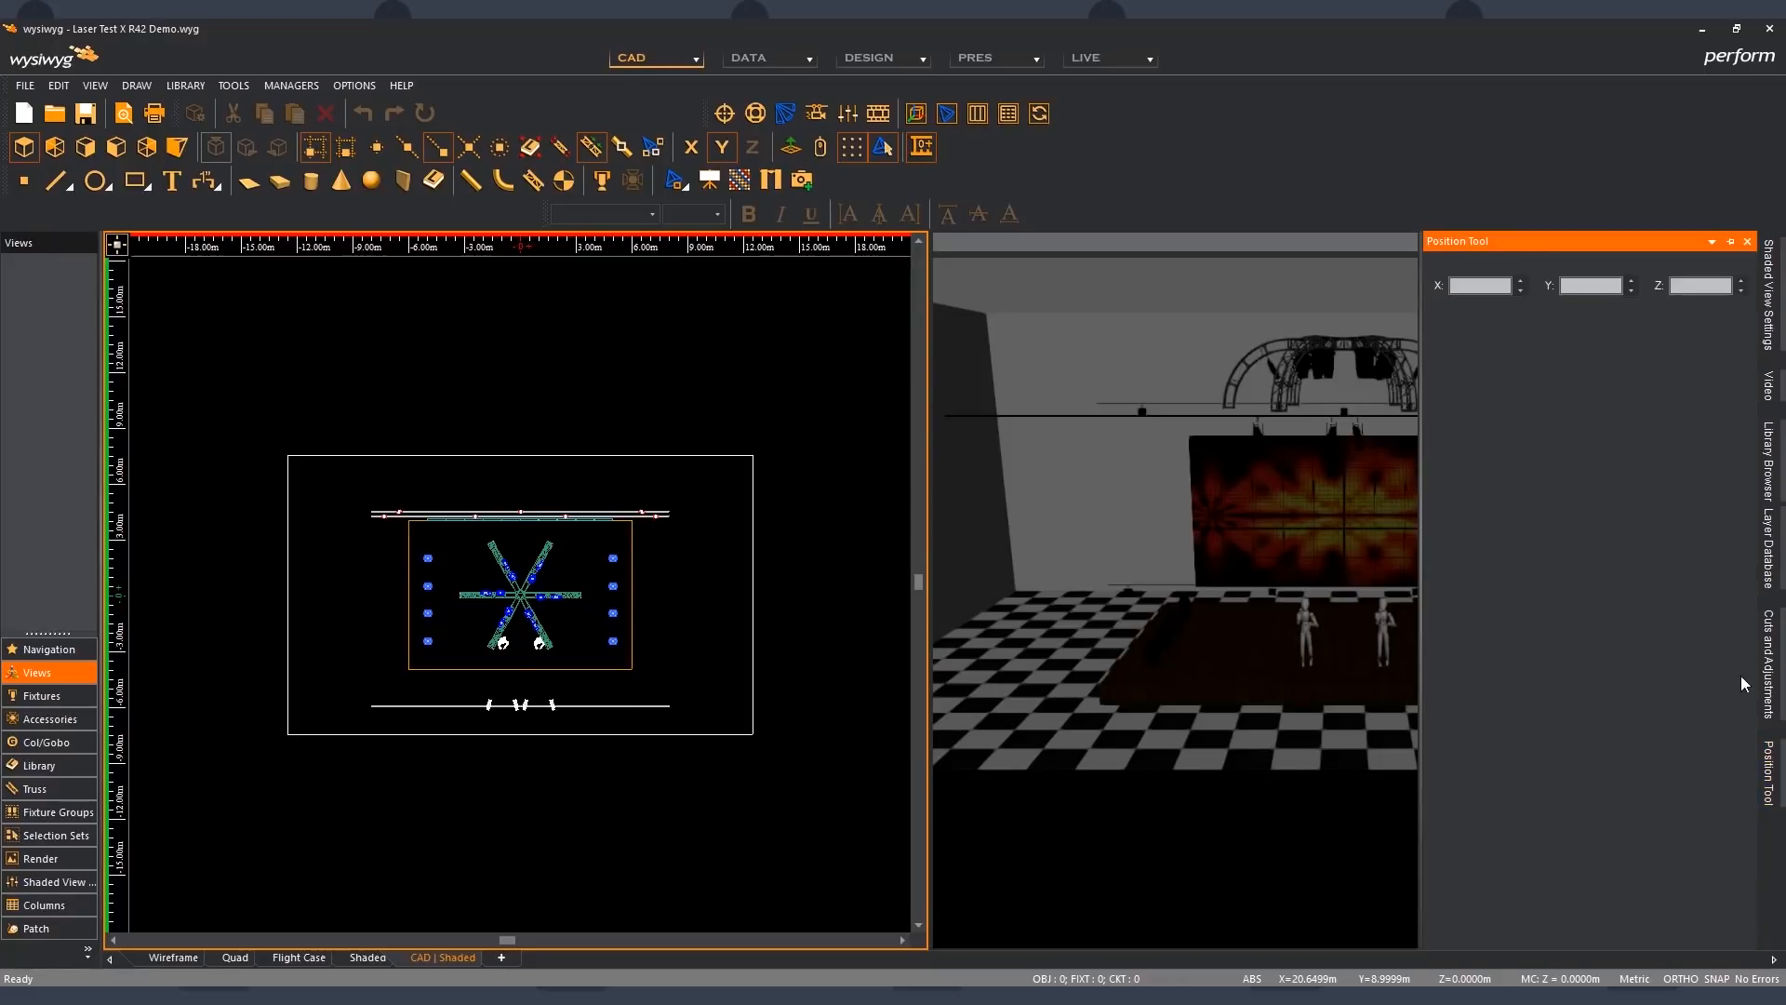
pyautogui.click(1727, 244)
# - Pin the Library Browser open and dock the Position Tool above it in the same column
pyautogui.click(1766, 458)
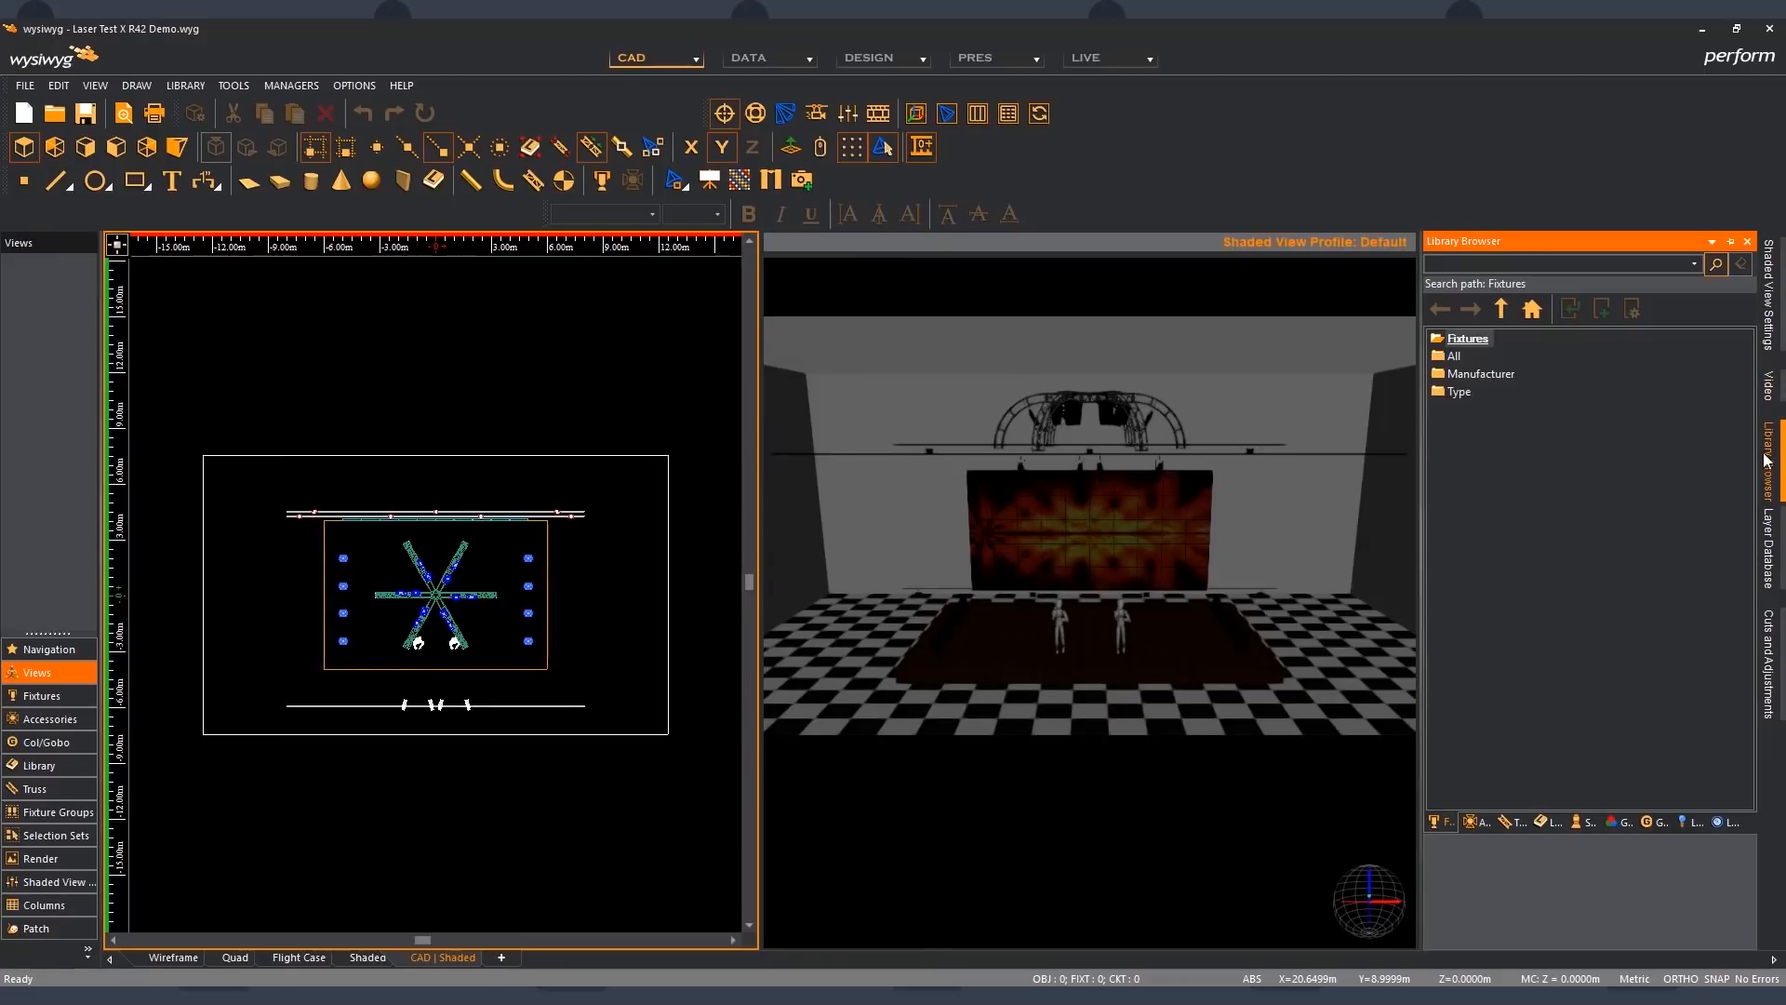
pyautogui.click(1731, 242)
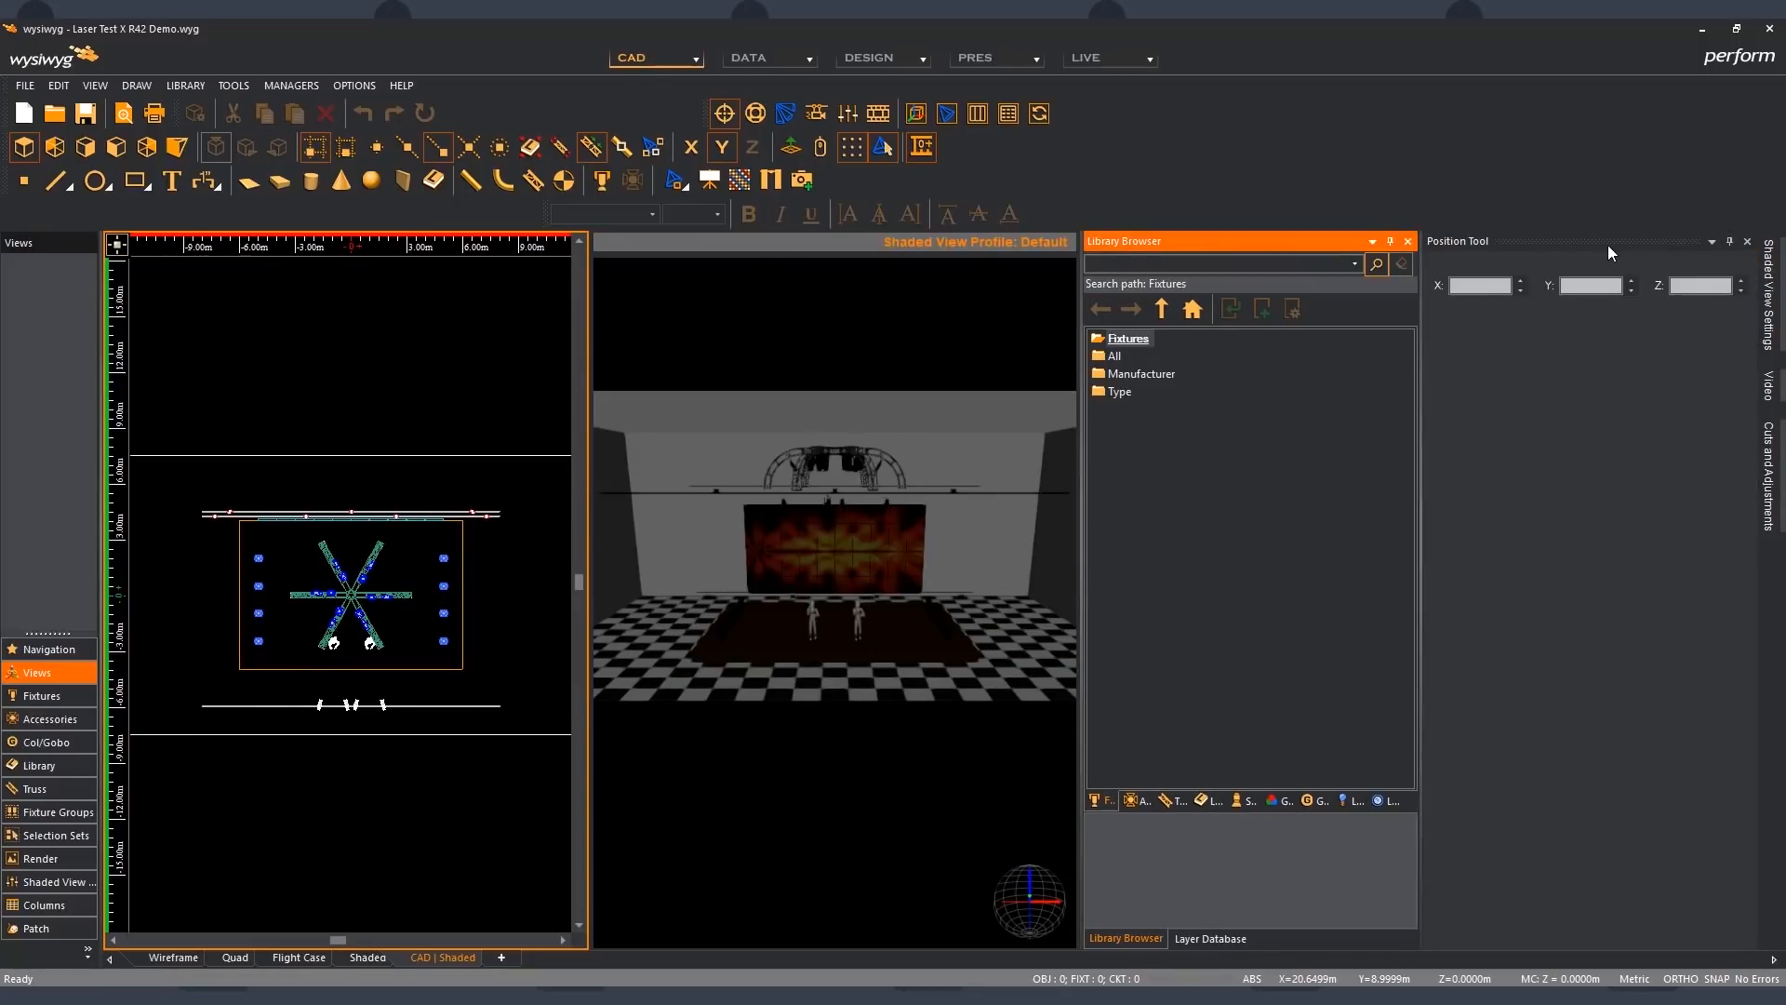
pyautogui.moveTo(1607, 243); pyautogui.dragTo(1589, 560)
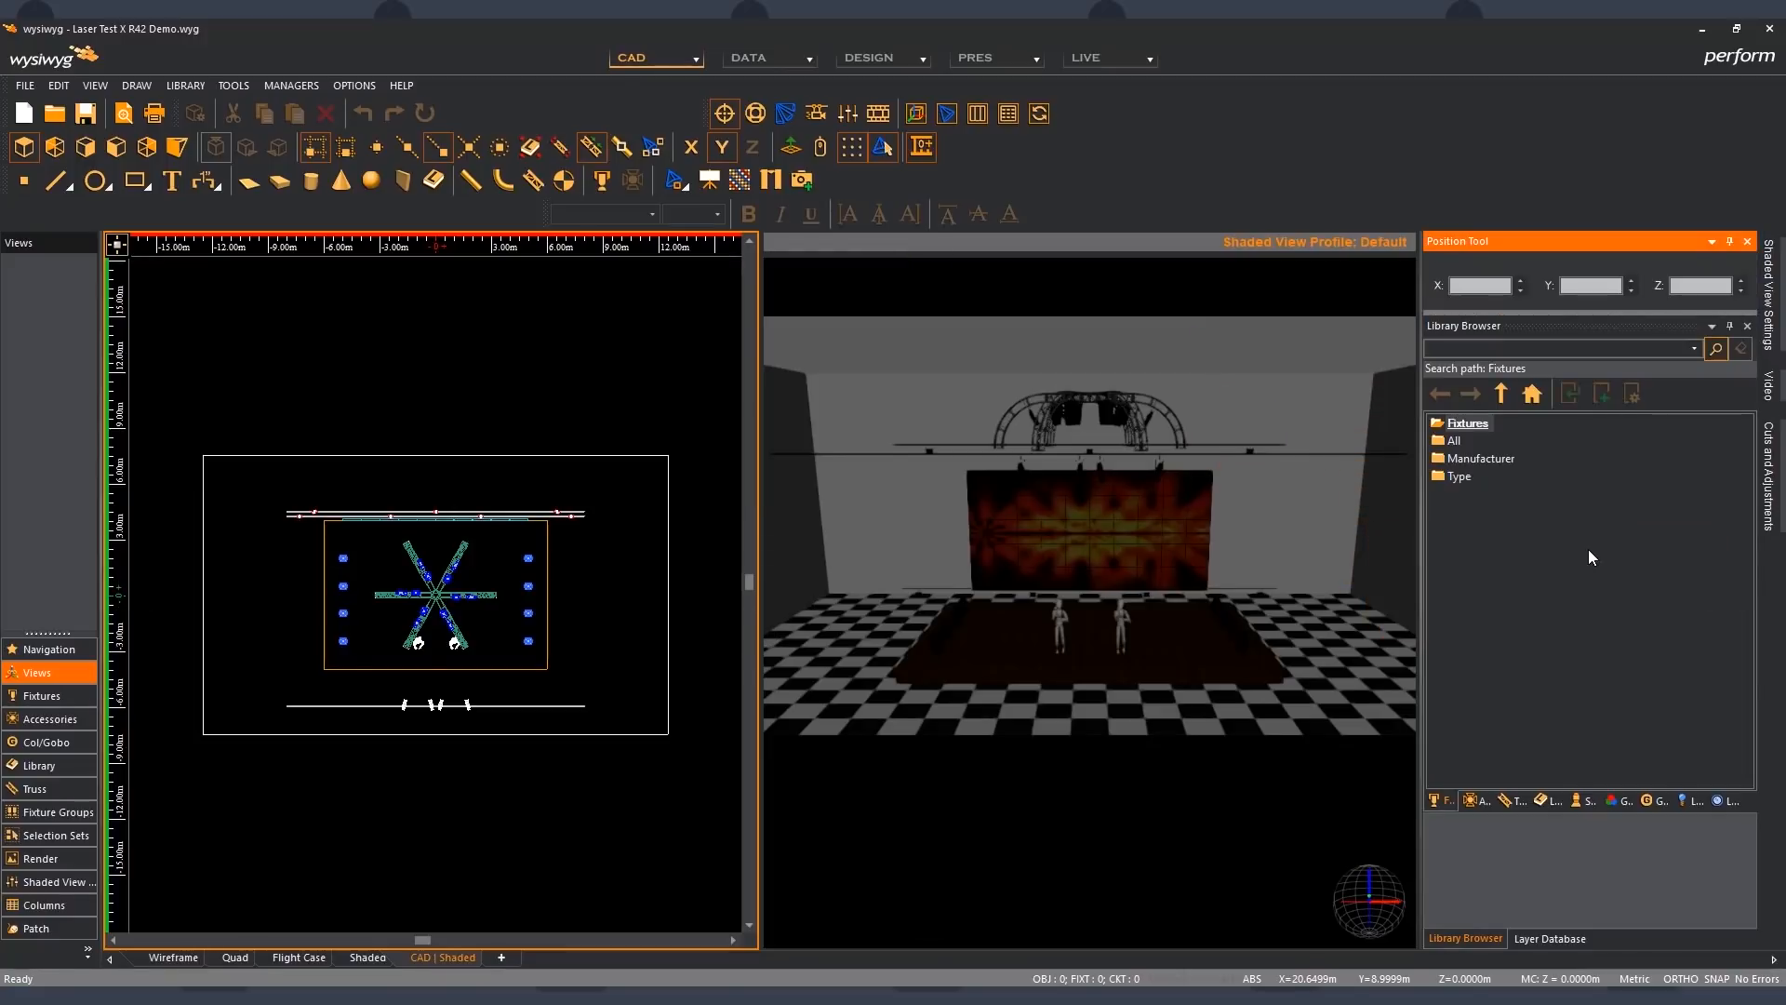
# - Float the Position Tool over the empty toolbar area and collapse the Library Browser with auto-hide
pyautogui.doubleClick(1567, 233)
pyautogui.moveTo(210, 49); pyautogui.dragTo(1599, 107)
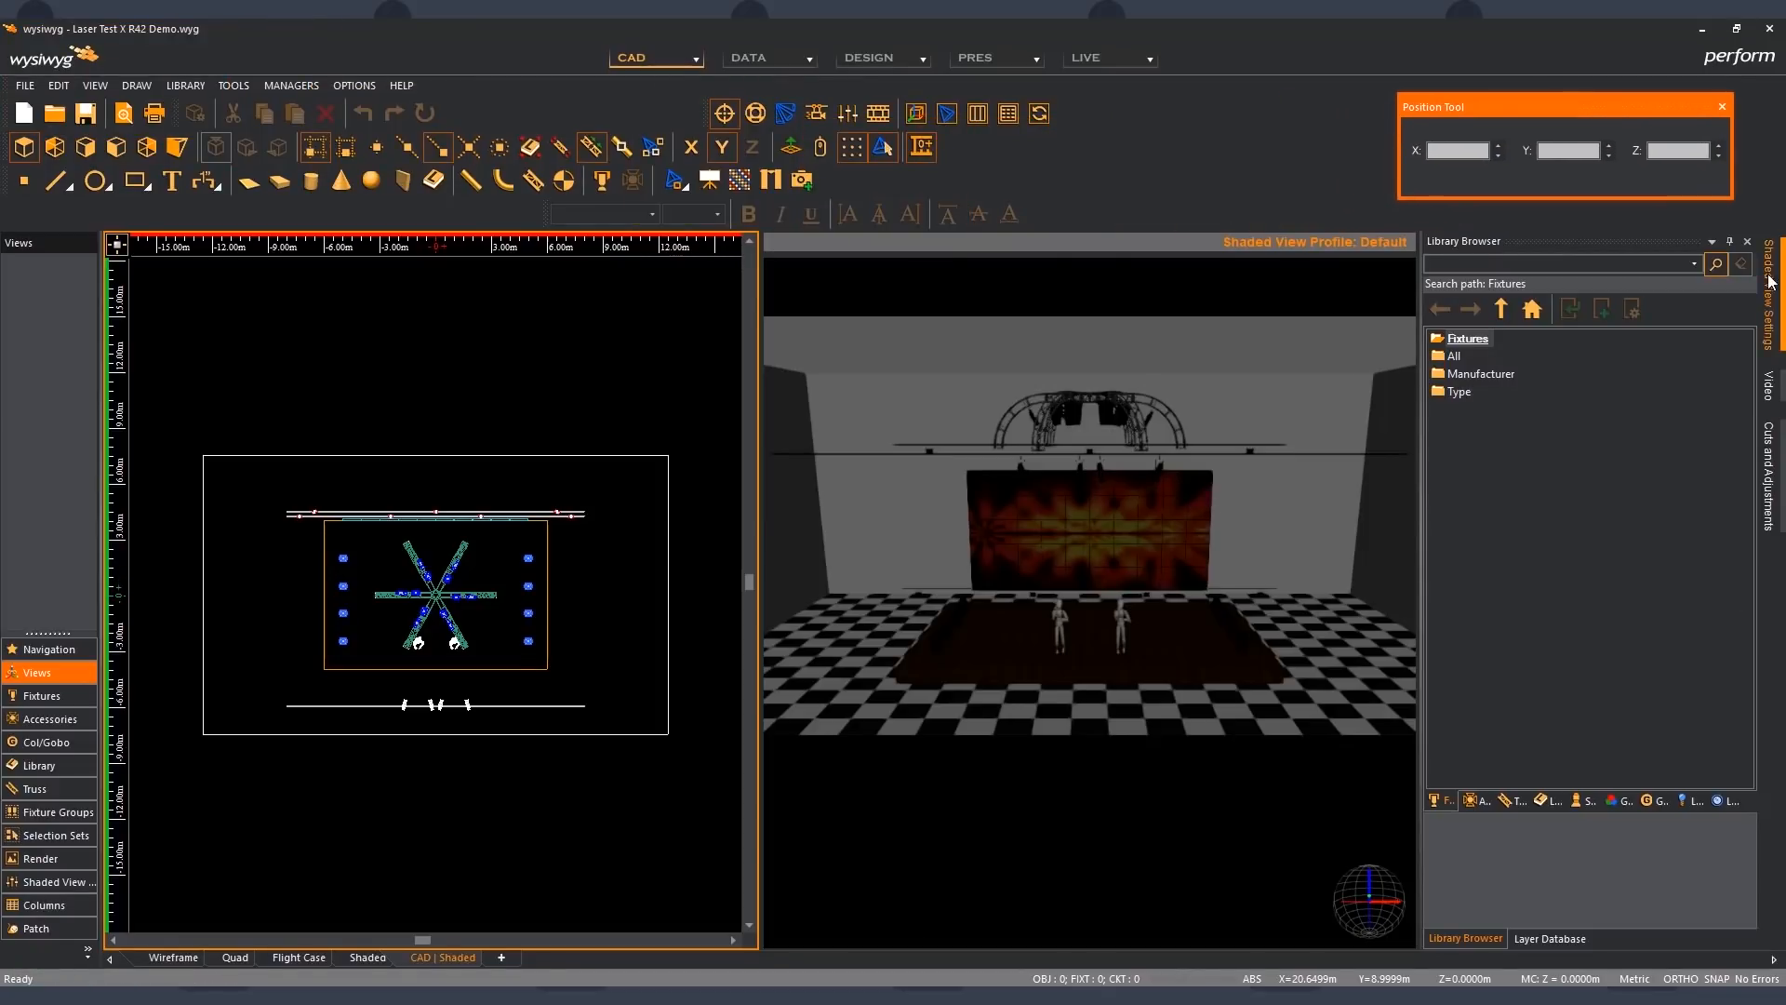
pyautogui.click(1729, 240)
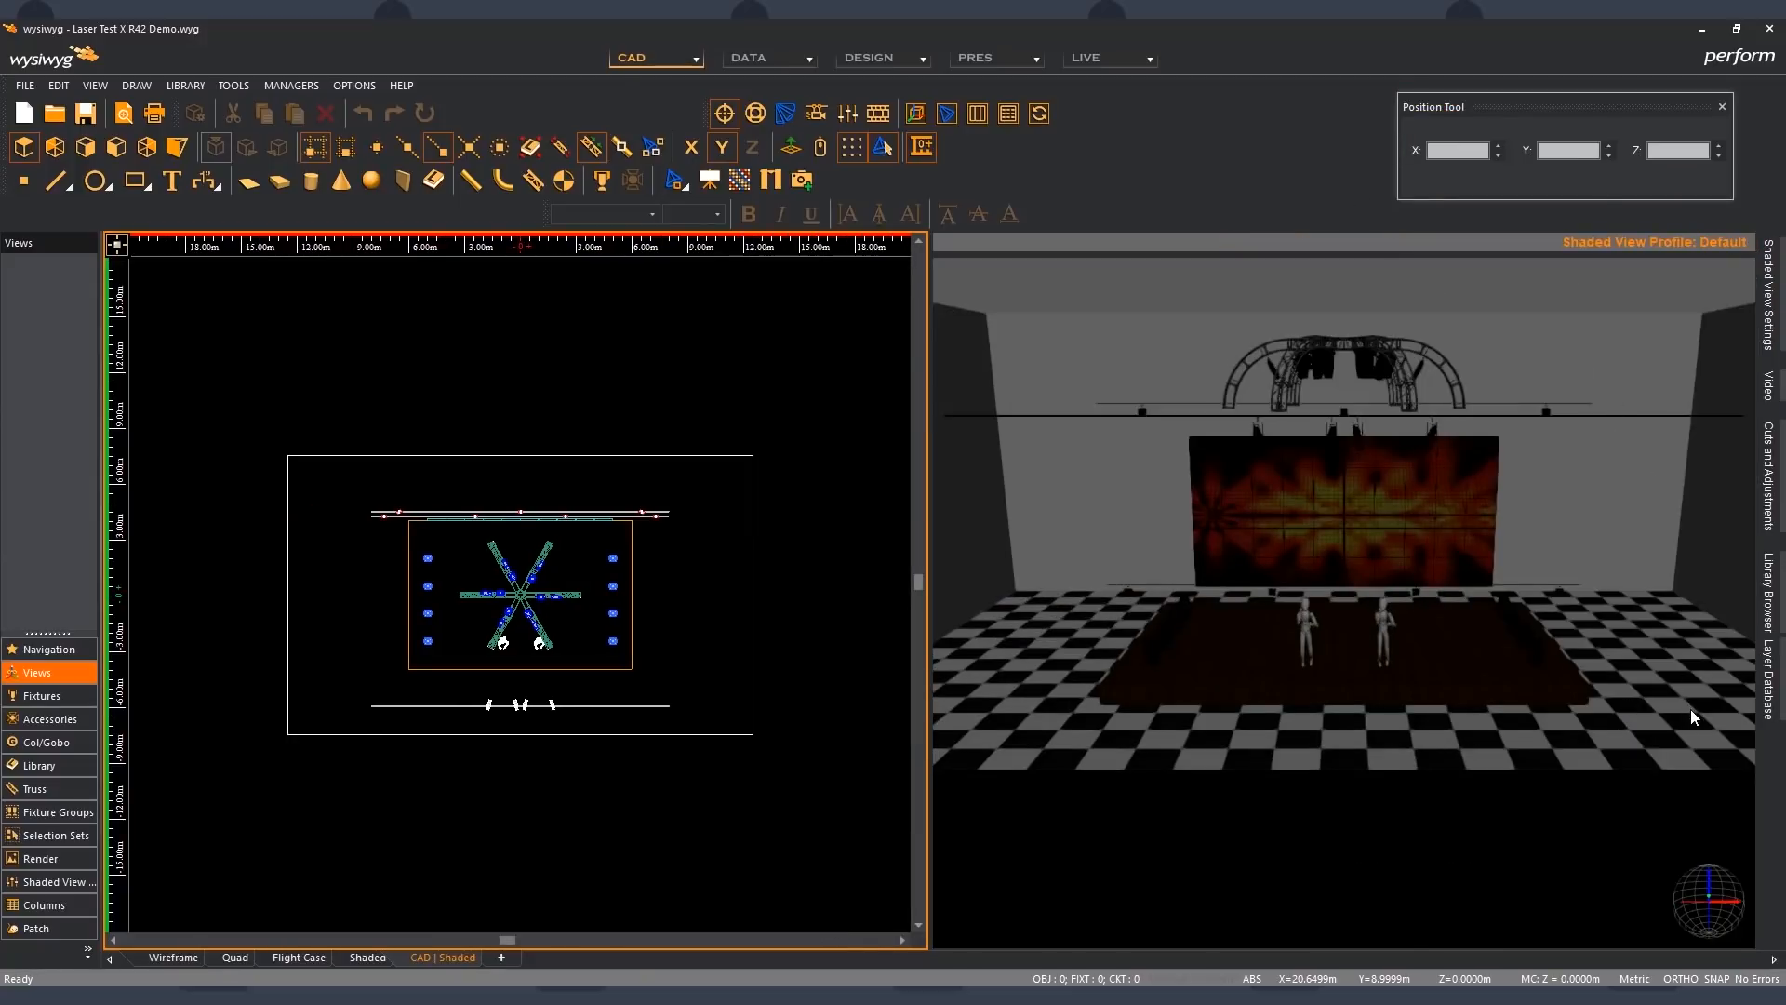
# - Pin the Library Browser open again and redock the floating Position Tool above it
pyautogui.click(1773, 616)
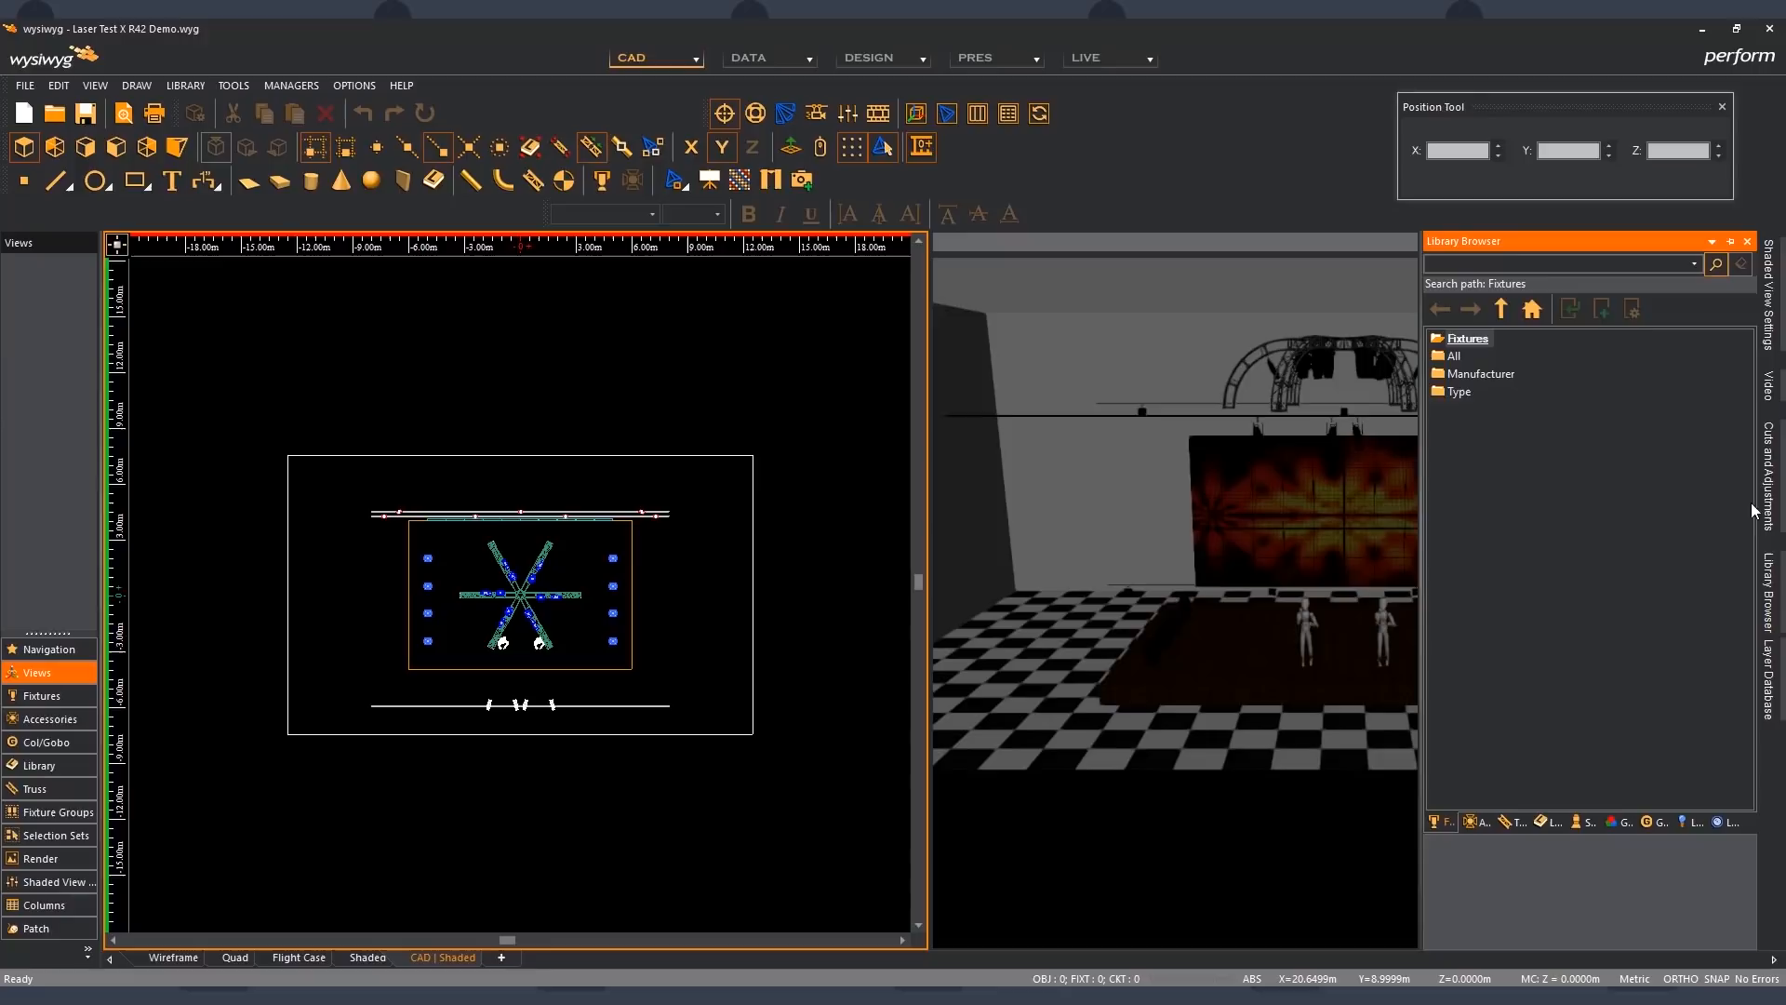
pyautogui.click(1731, 244)
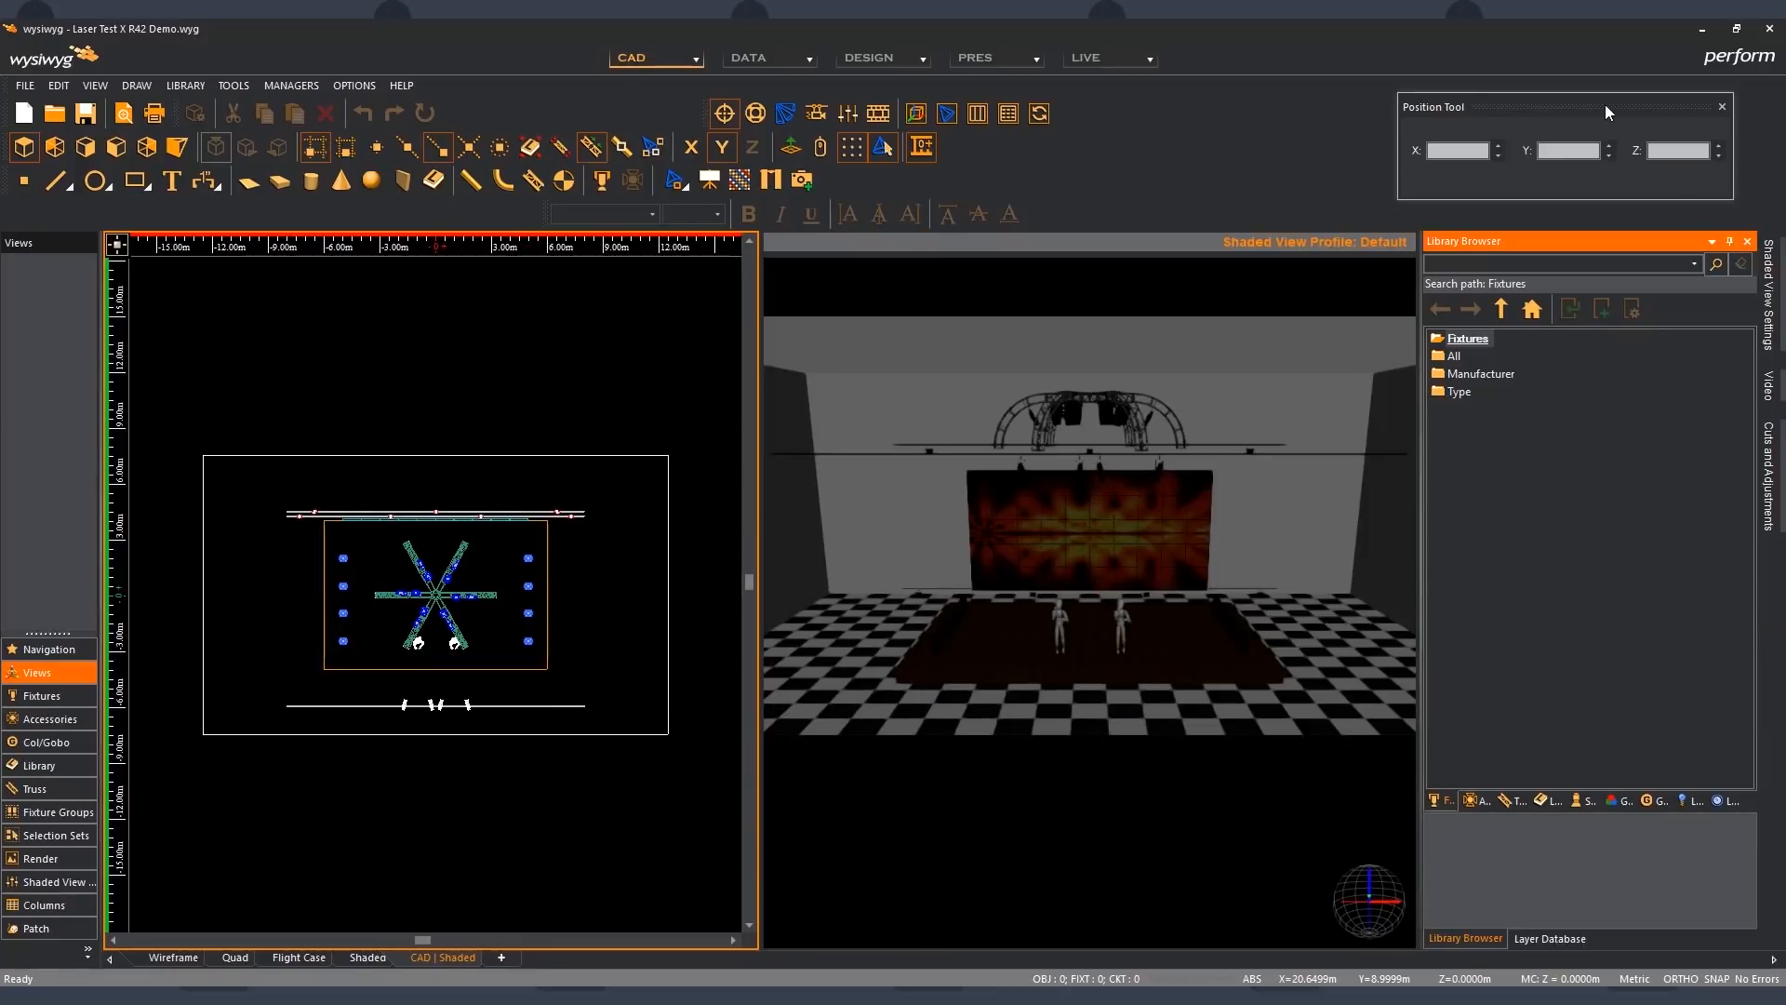
pyautogui.moveTo(1605, 105); pyautogui.dragTo(1588, 535)
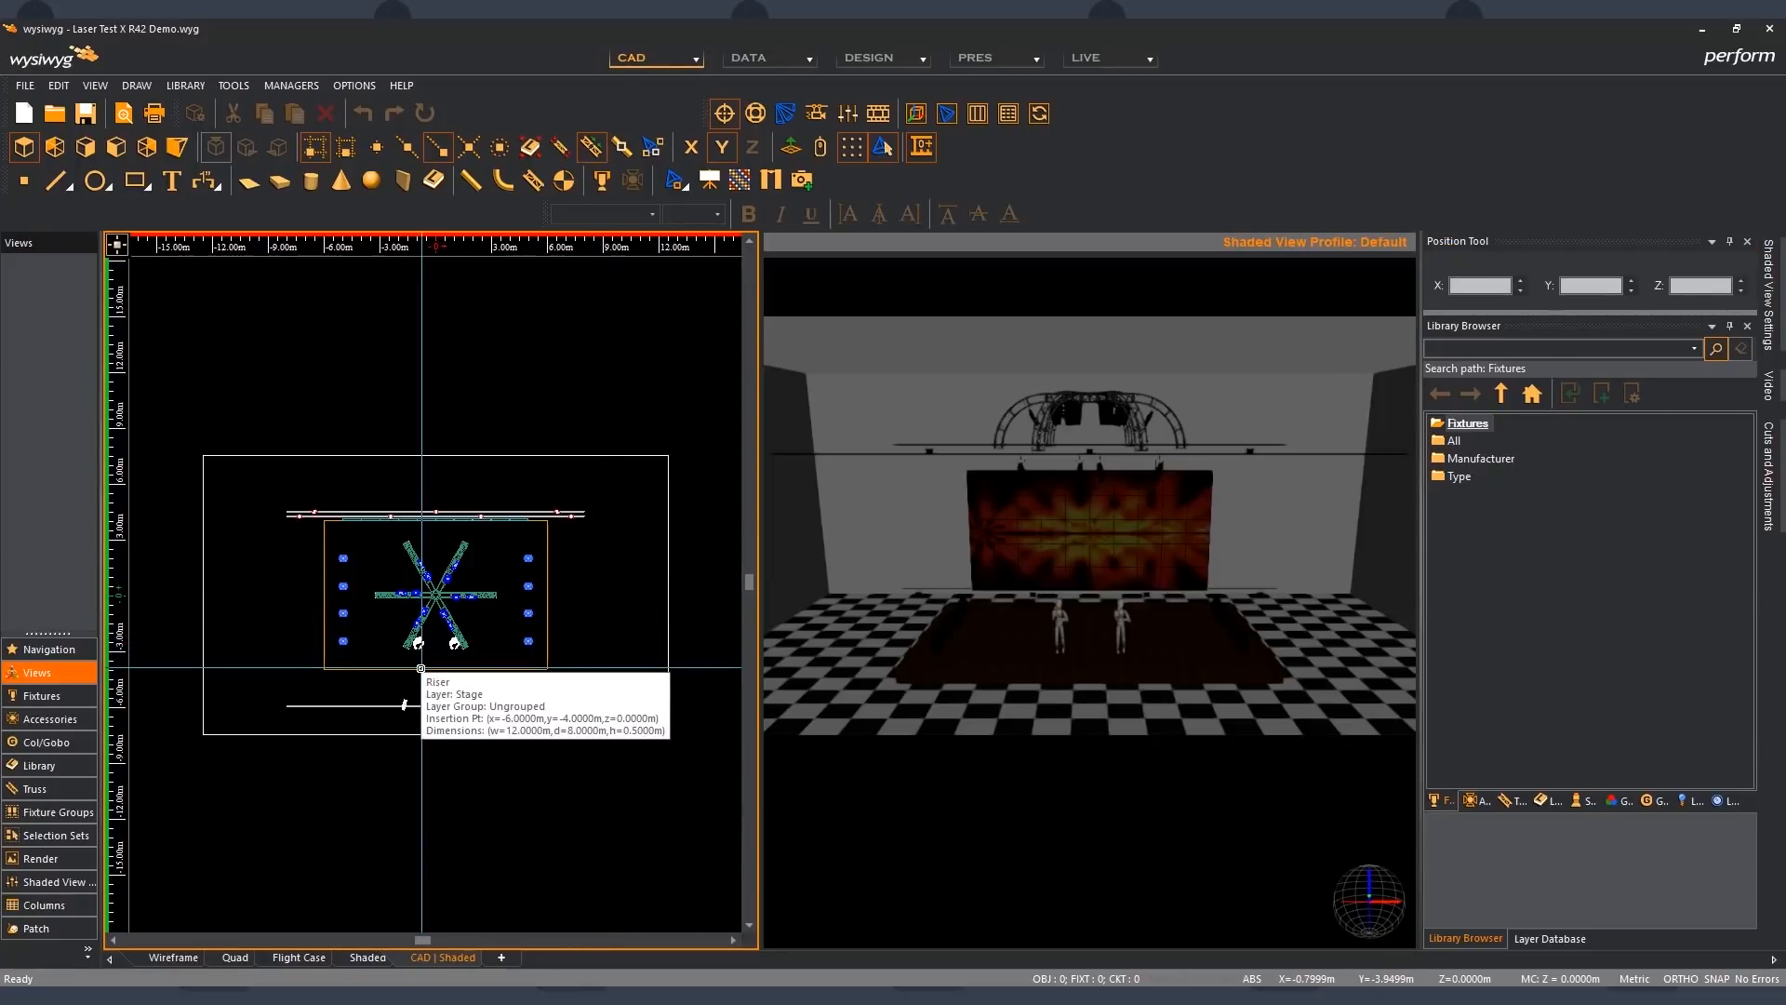
# - Check the coordinates of both standing figures and a middle front-pipe fixture with the Position Tool, and clear the selection
pyautogui.scroll(1, 421, 667)
pyautogui.scroll(3, 421, 668)
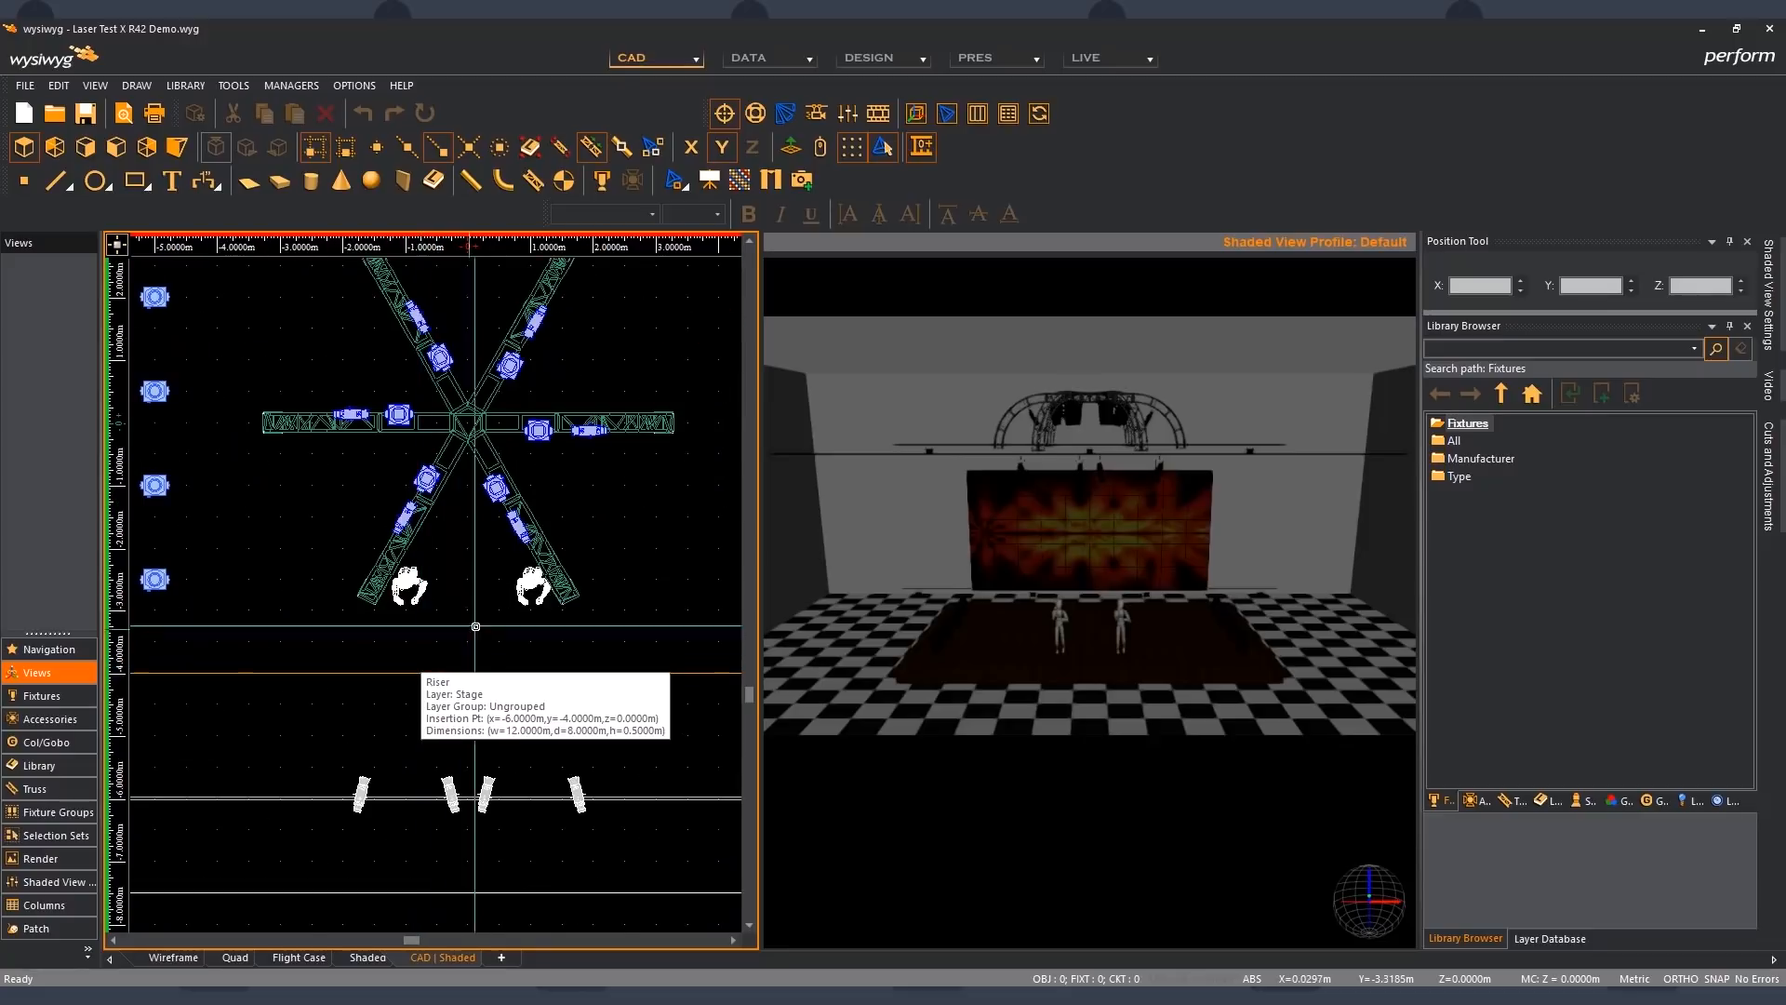
pyautogui.moveTo(525, 587)
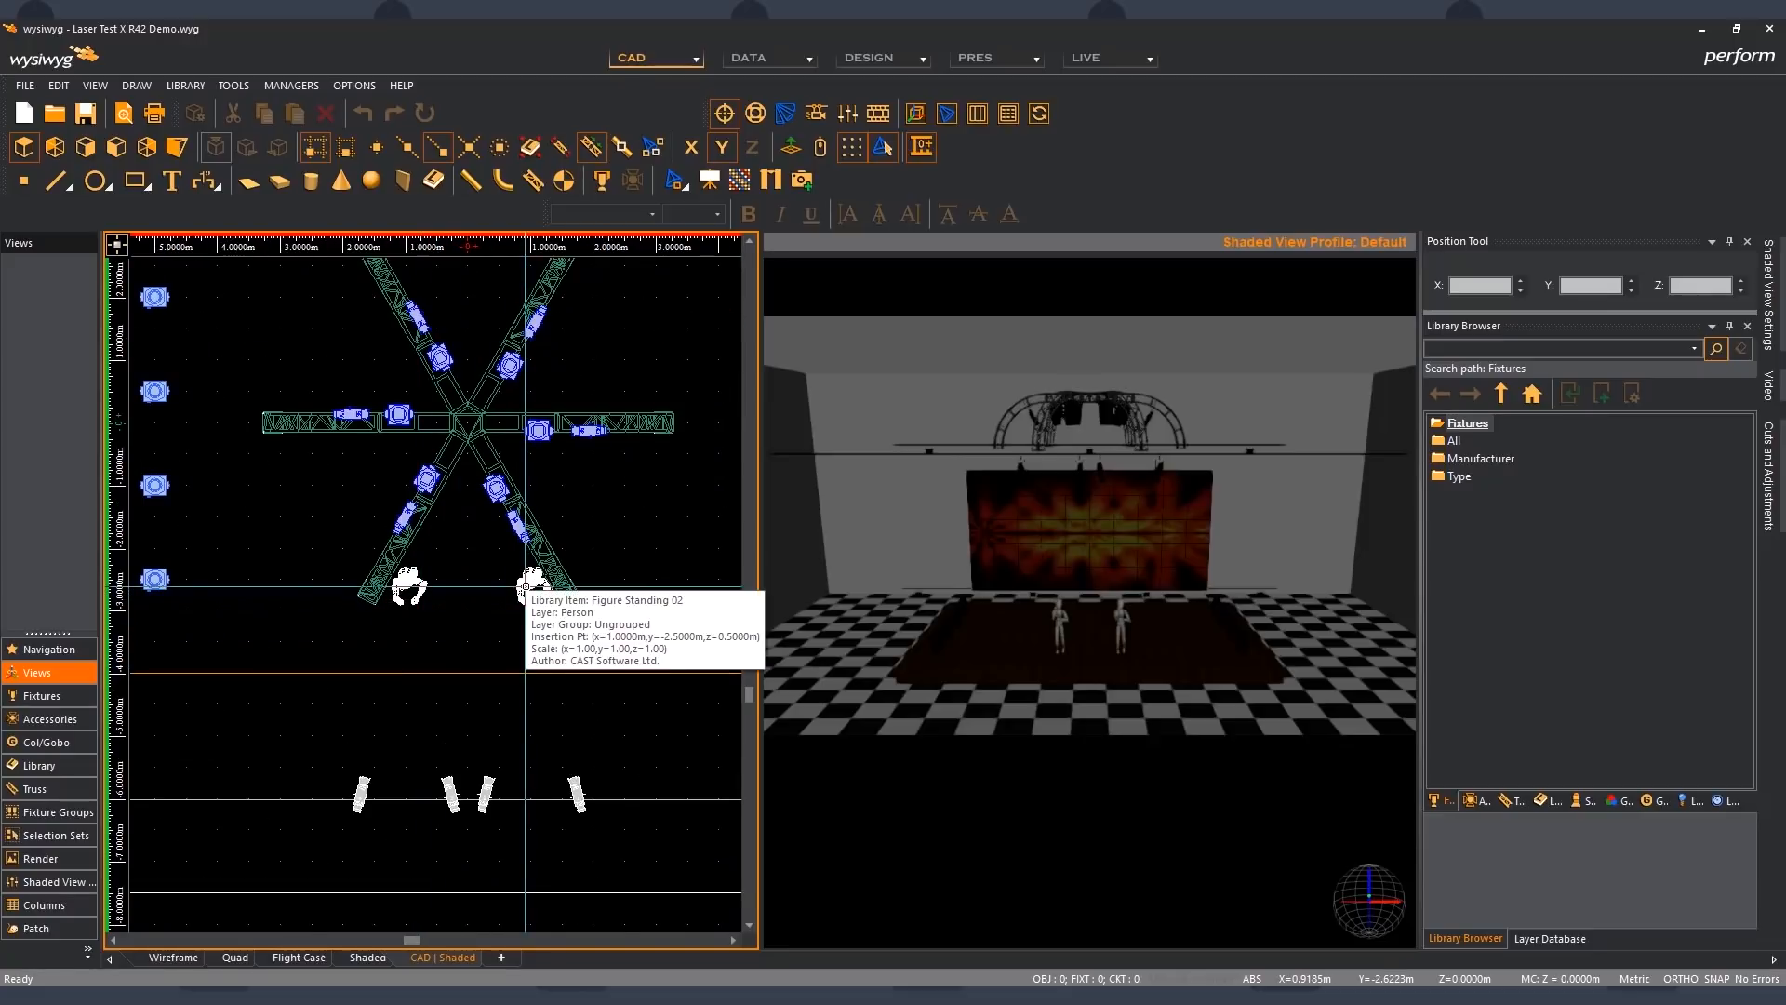
pyautogui.click(524, 587)
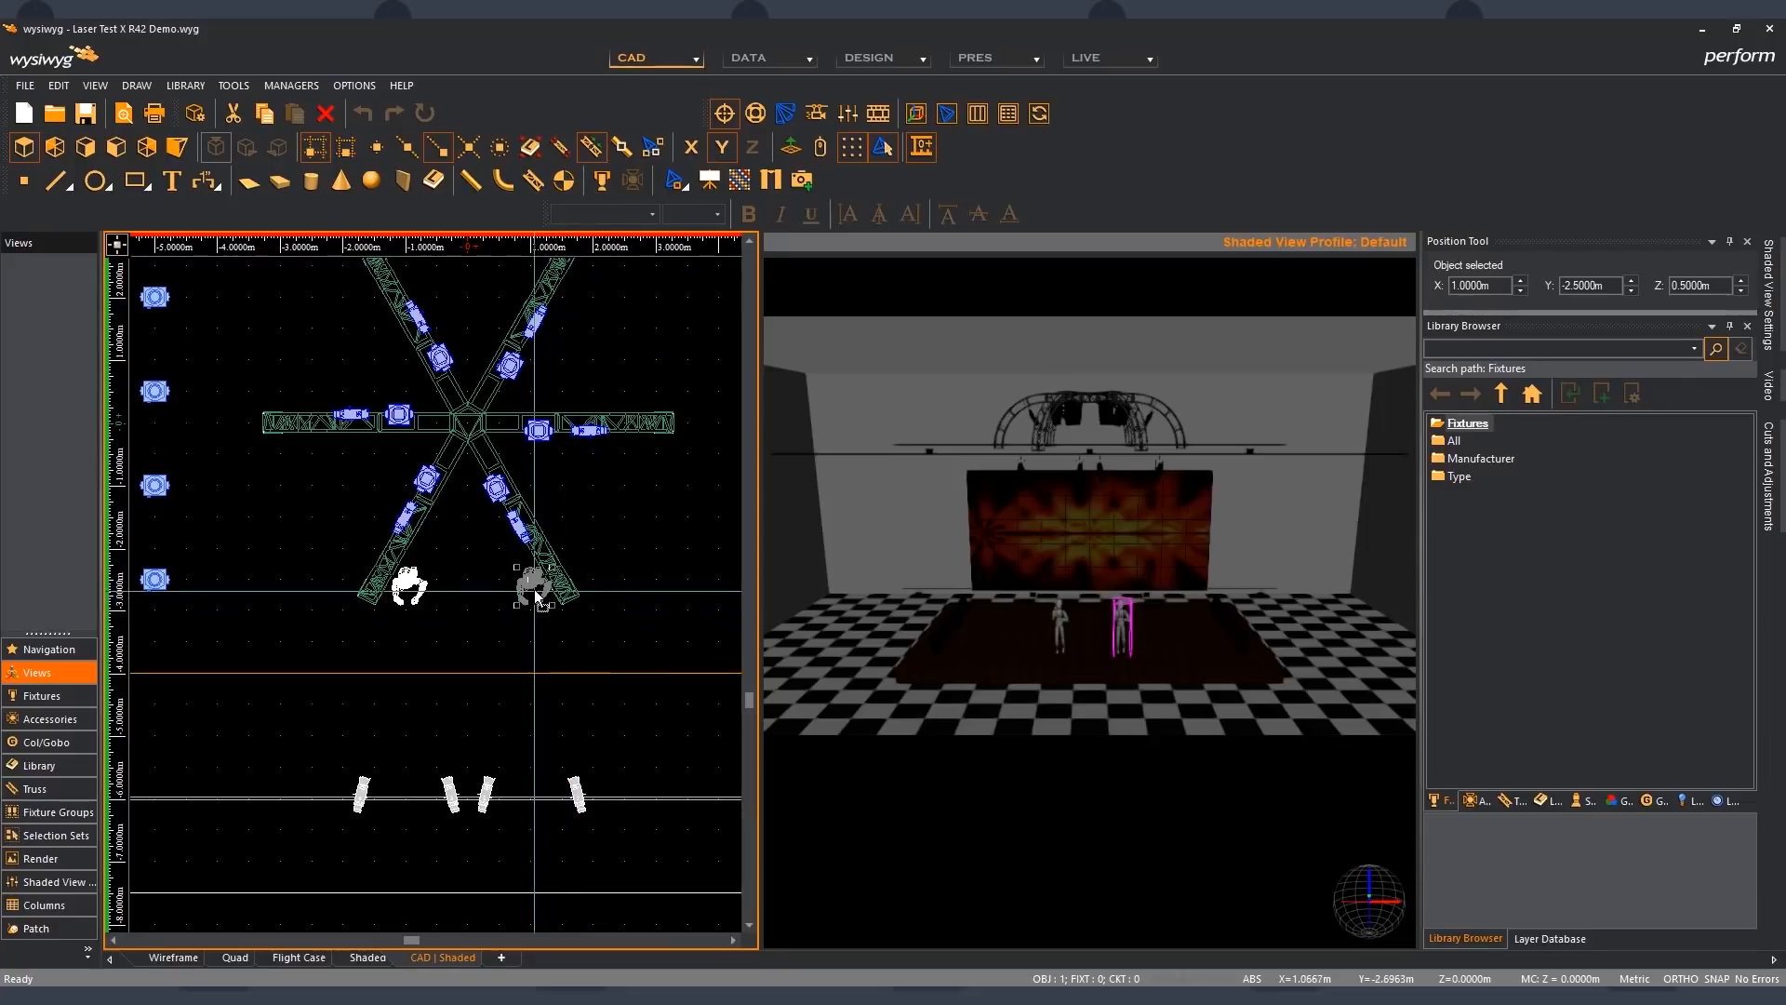
pyautogui.moveTo(537, 590)
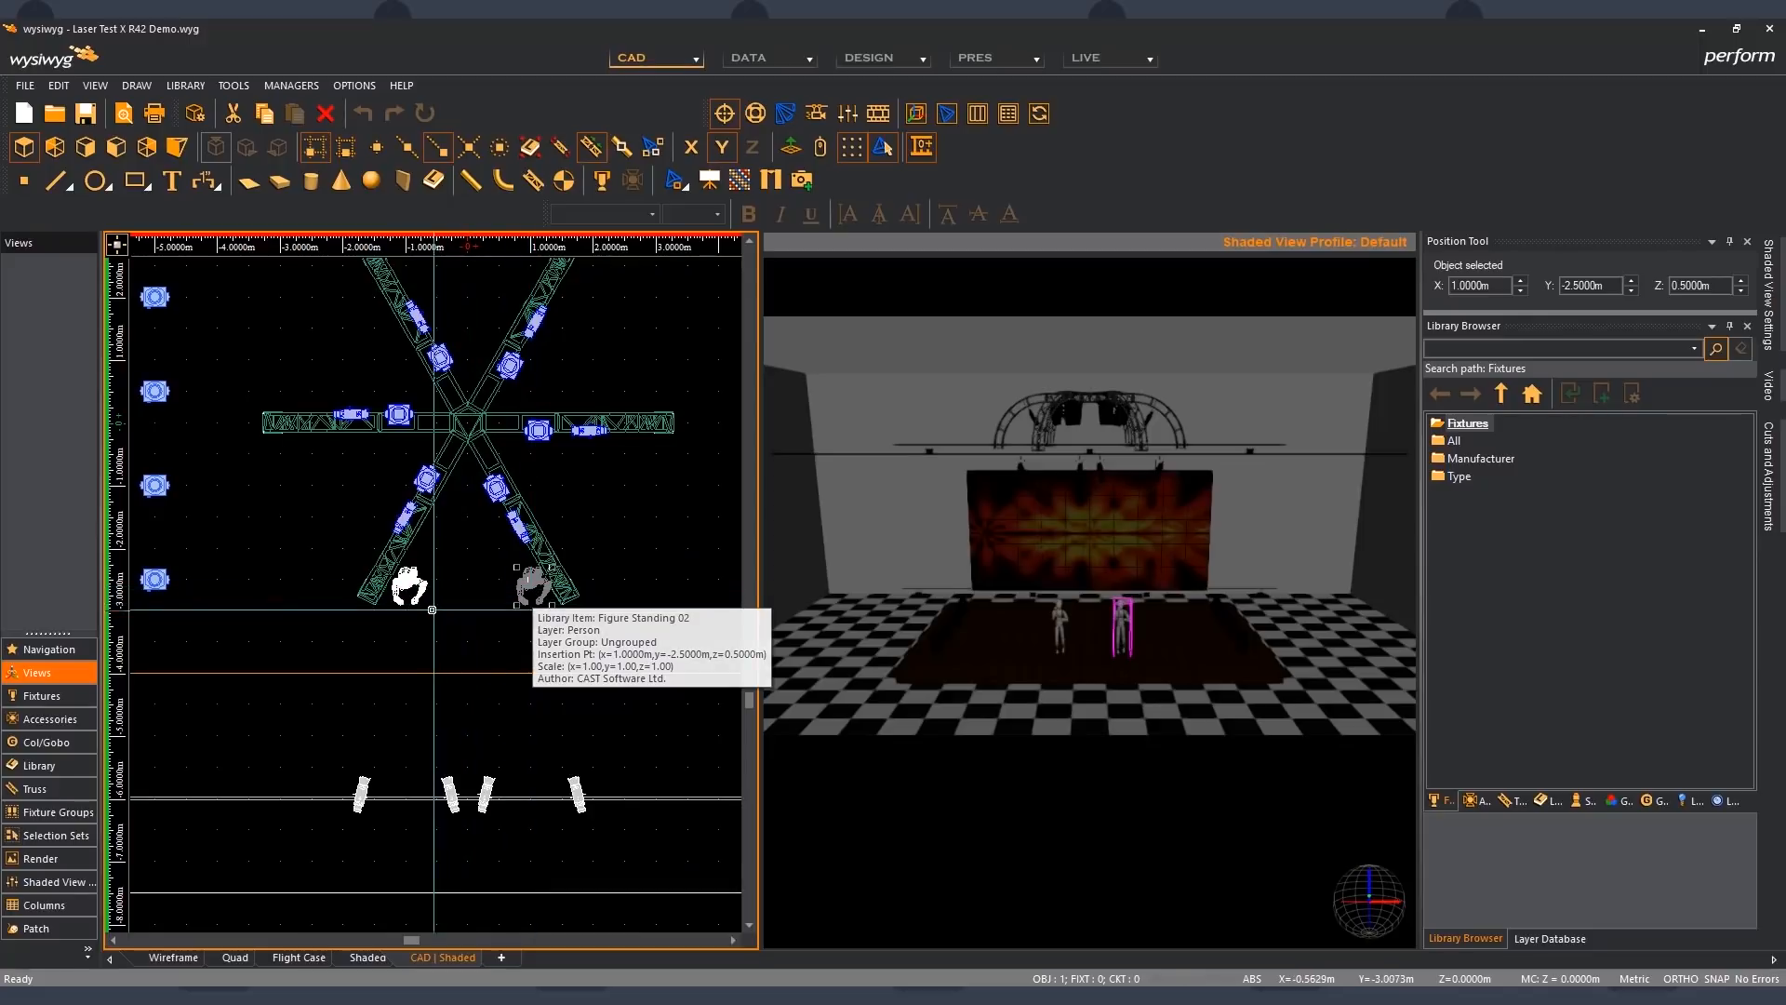
pyautogui.moveTo(423, 595)
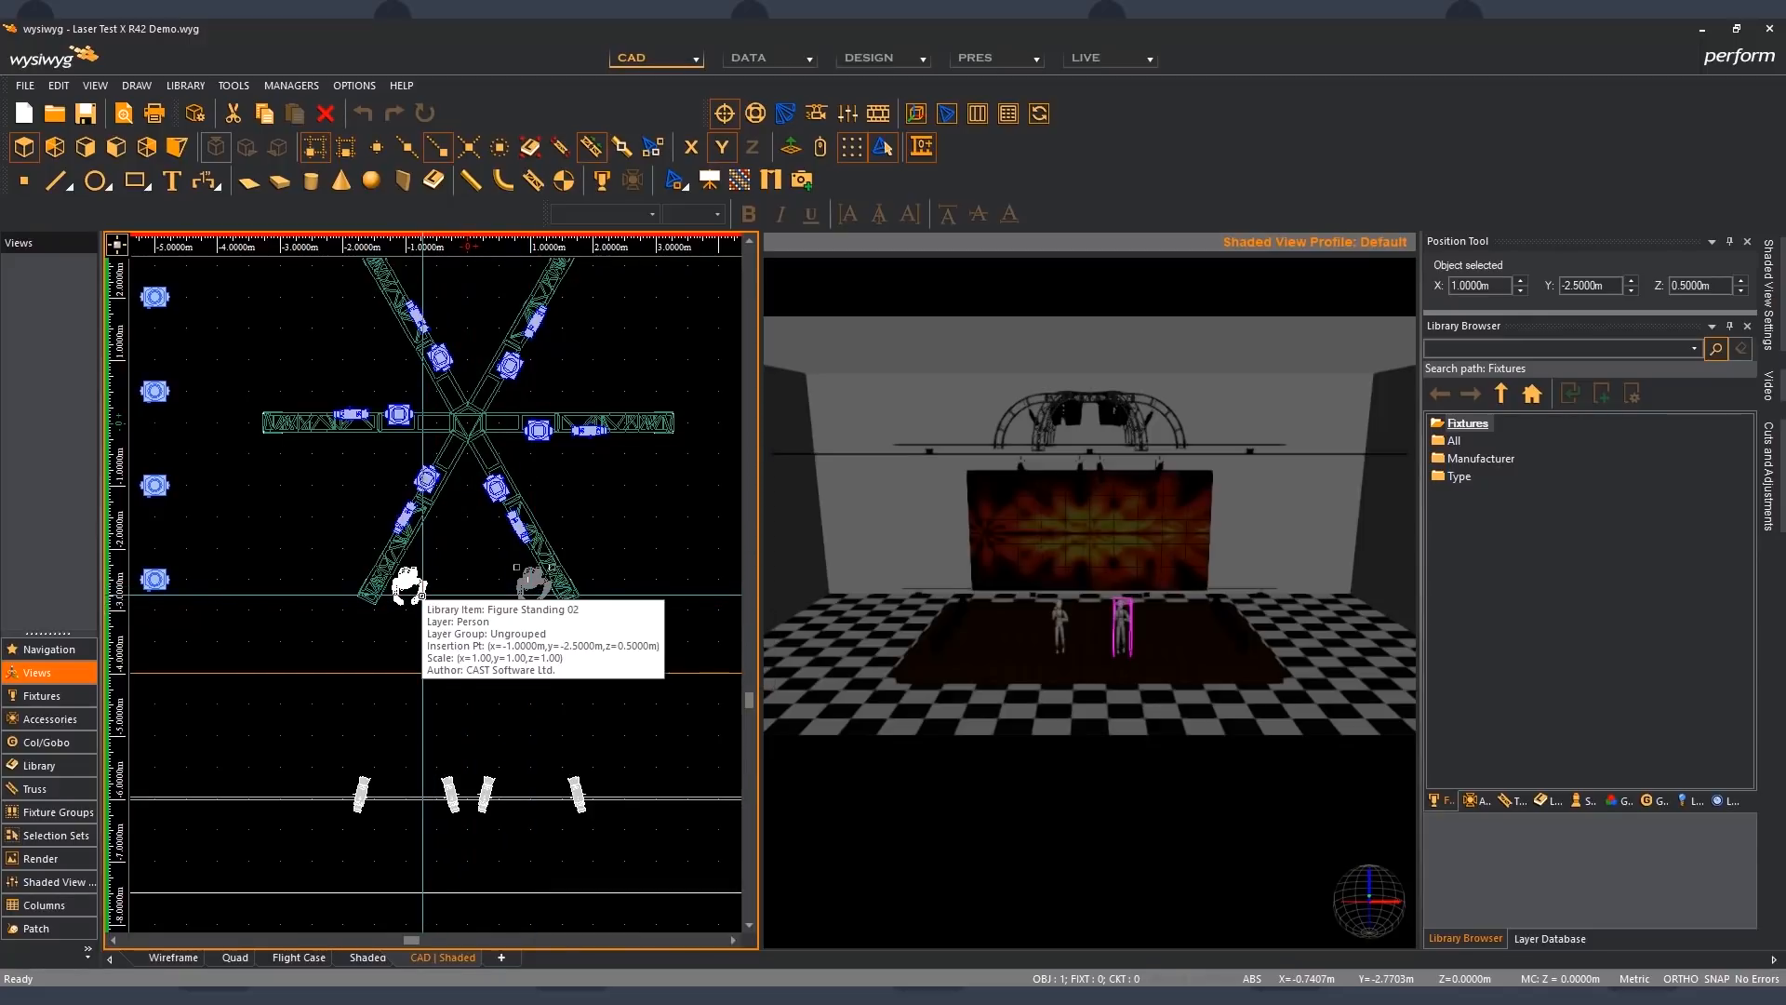
pyautogui.click(423, 595)
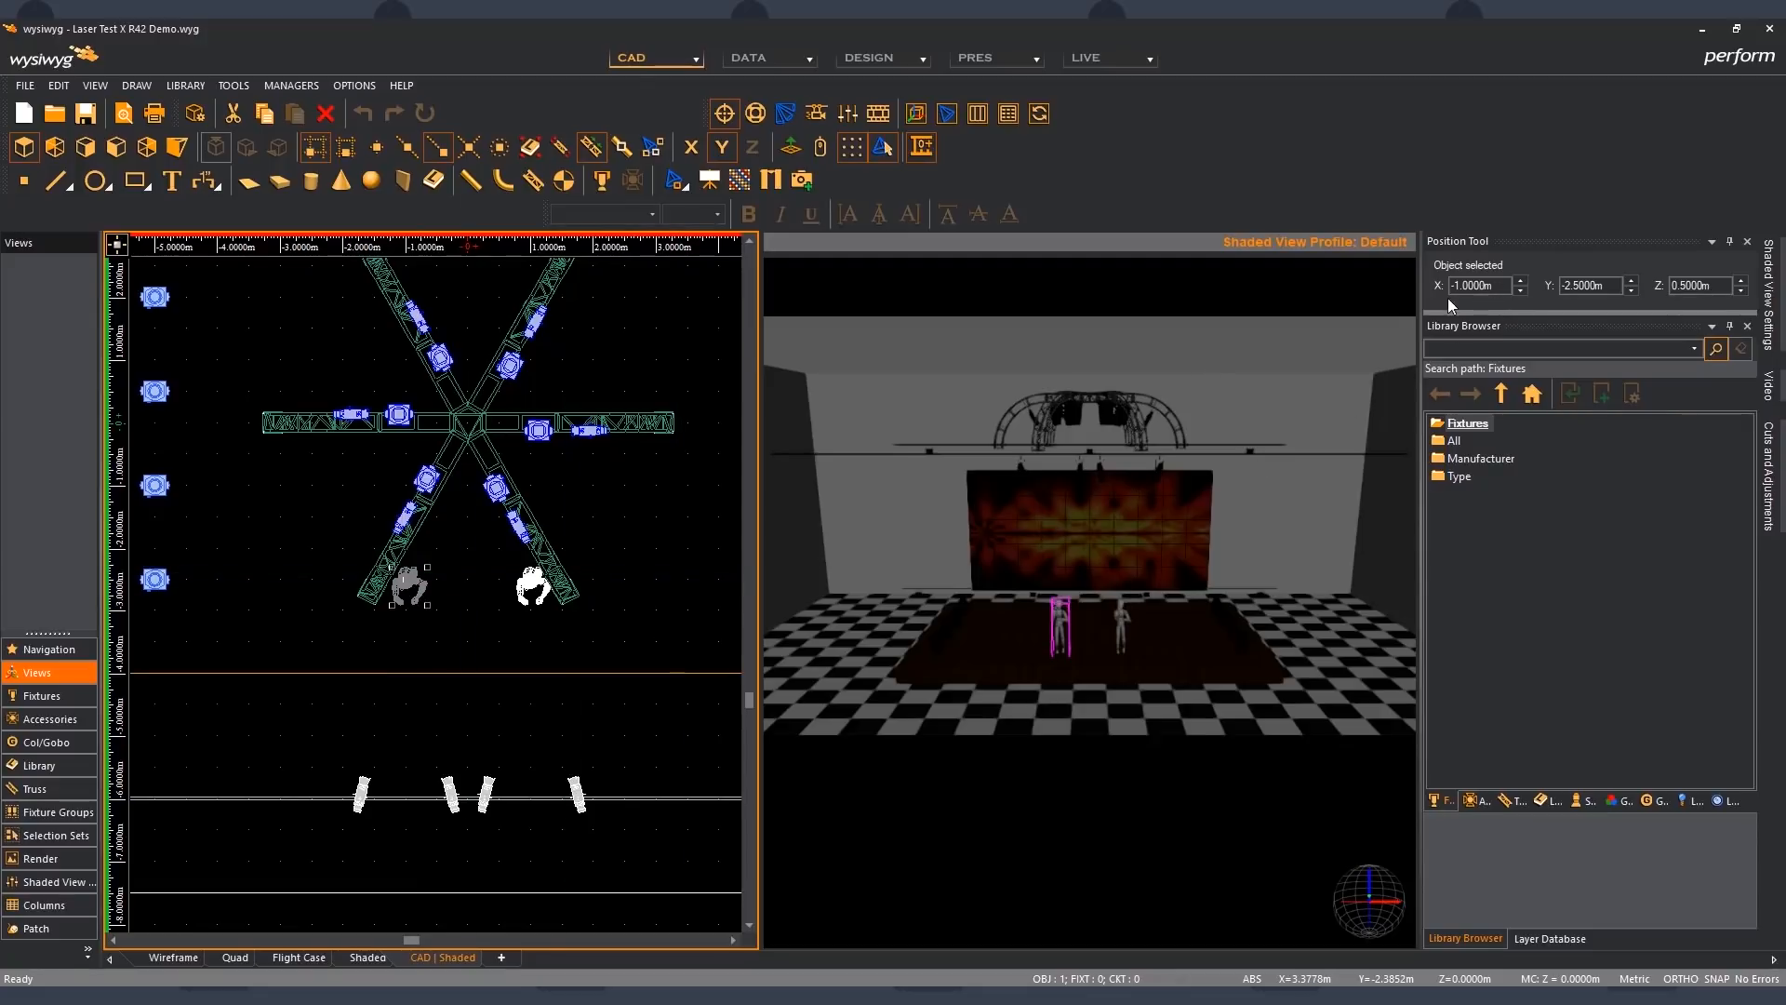
pyautogui.click(451, 790)
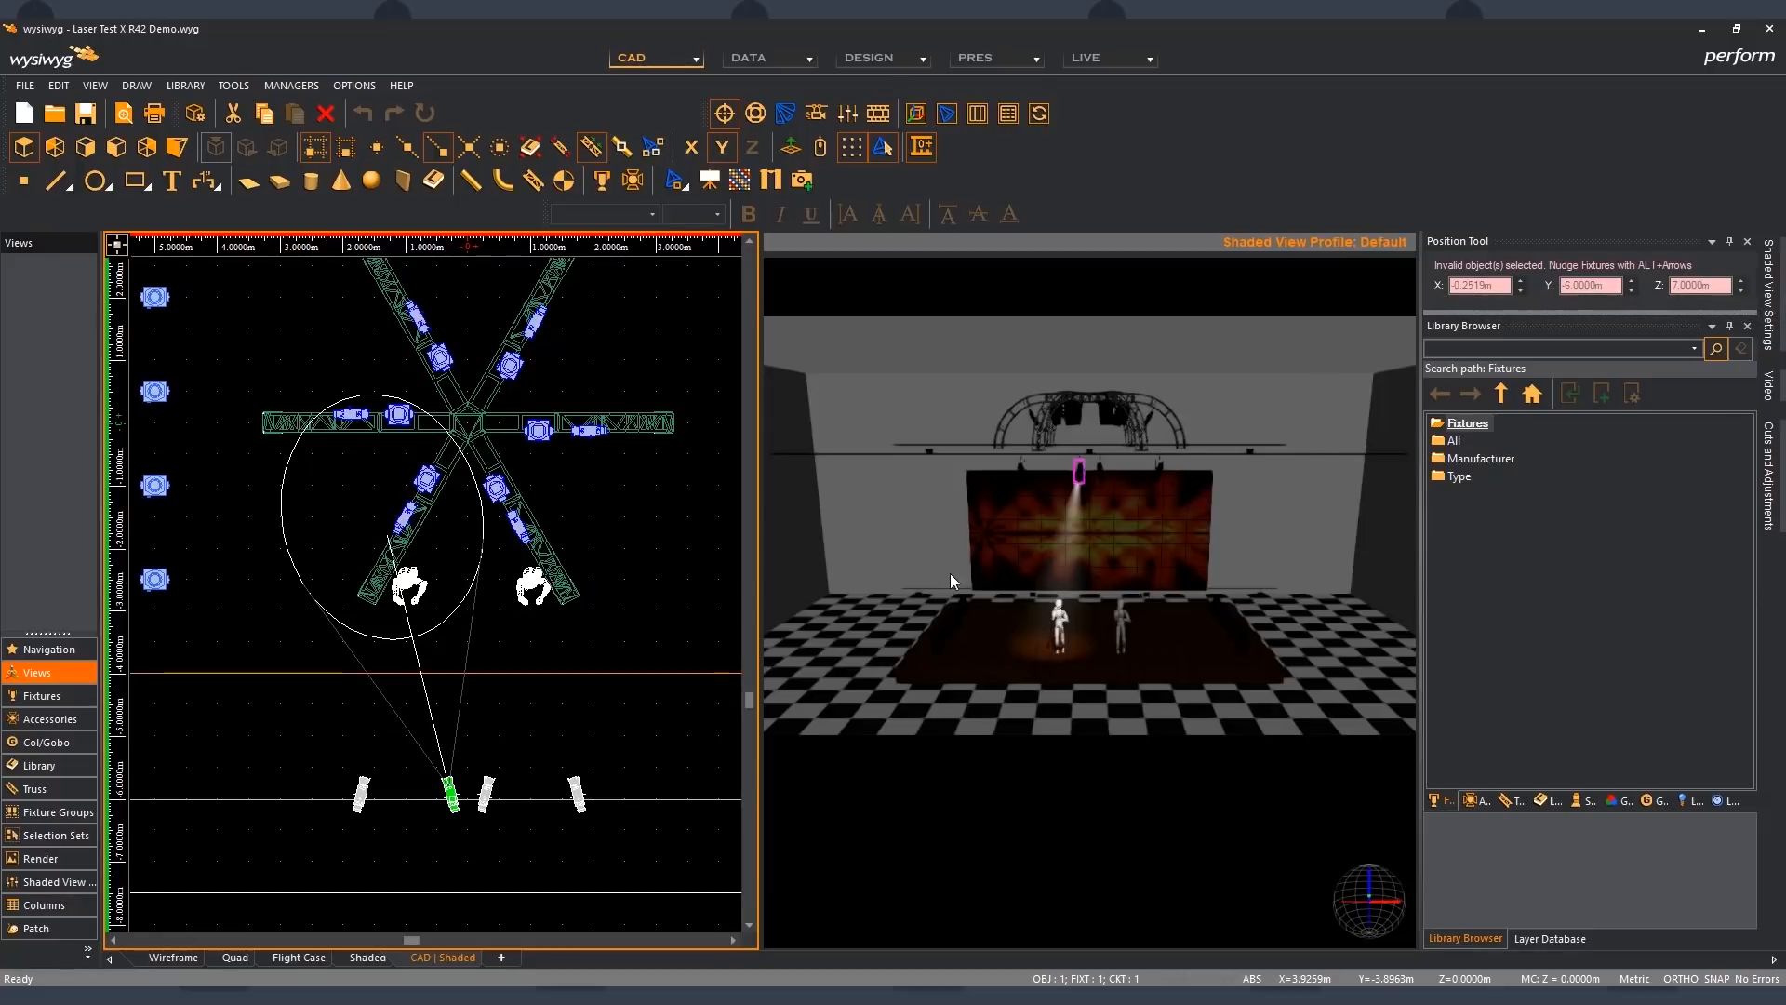
pyautogui.click(621, 732)
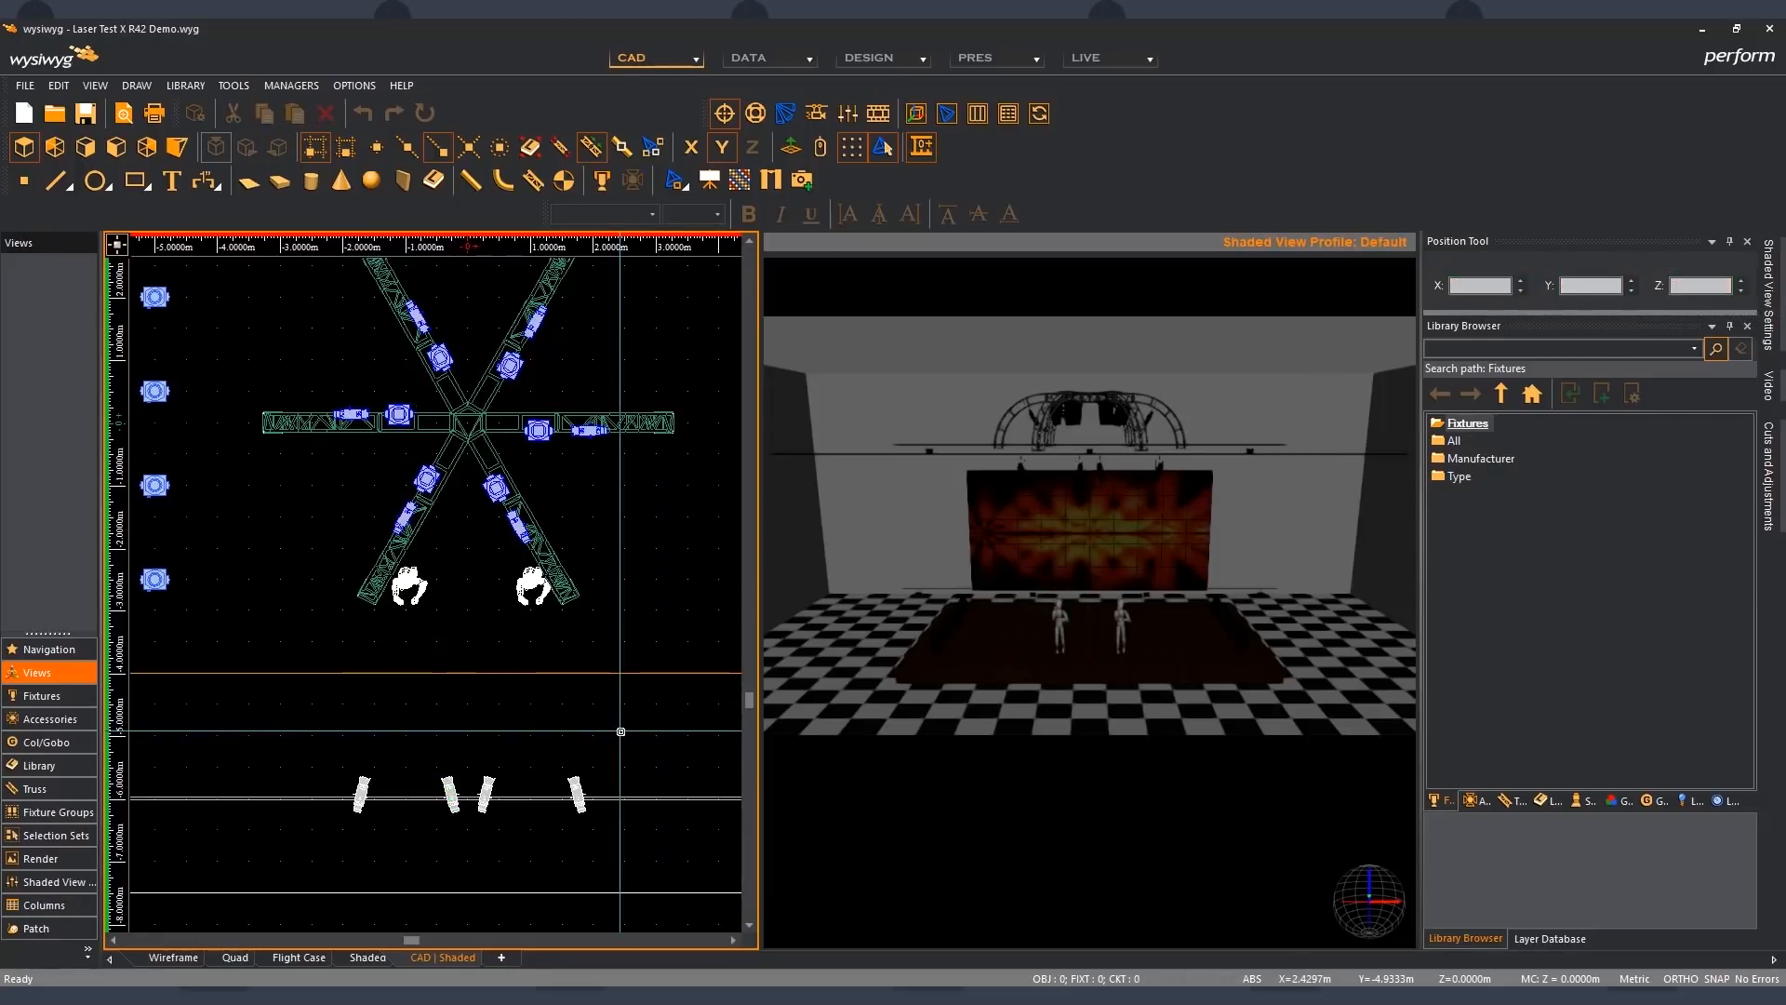
# - Select the outer room outline around the stage to check it in the Position Tool
pyautogui.scroll(-2, 618, 730)
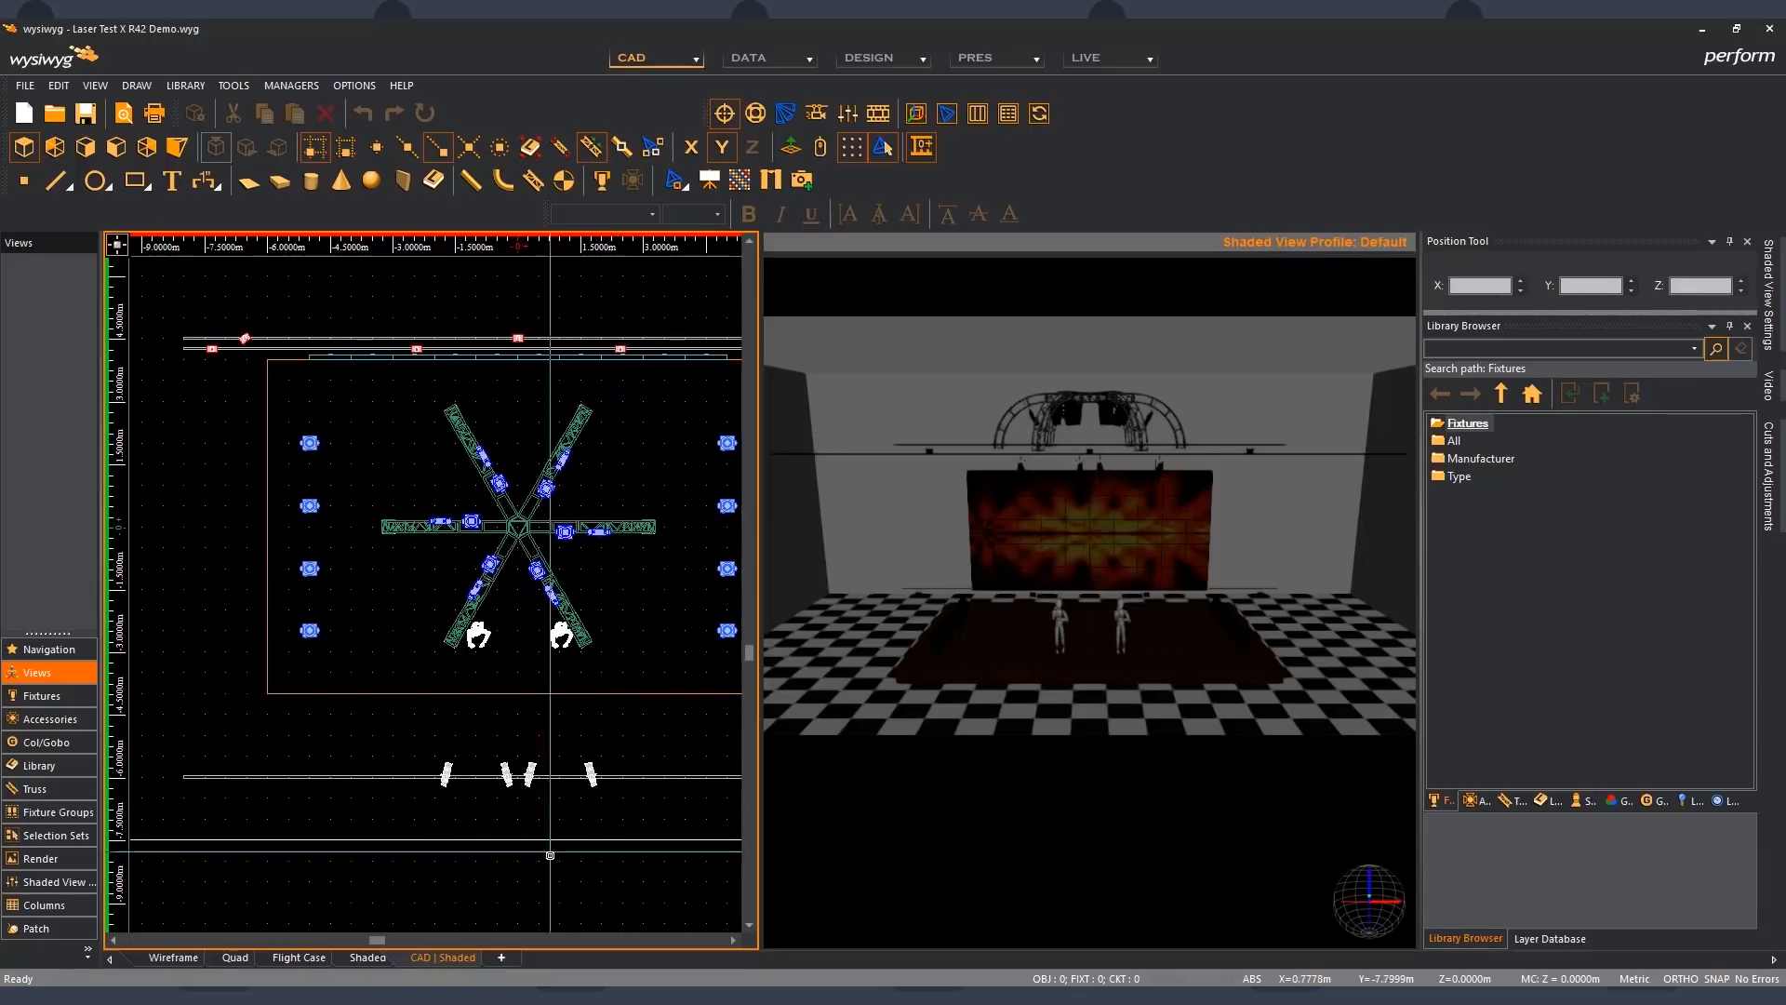
pyautogui.scroll(-1, 544, 864)
pyautogui.moveTo(234, 733); pyautogui.dragTo(166, 684)
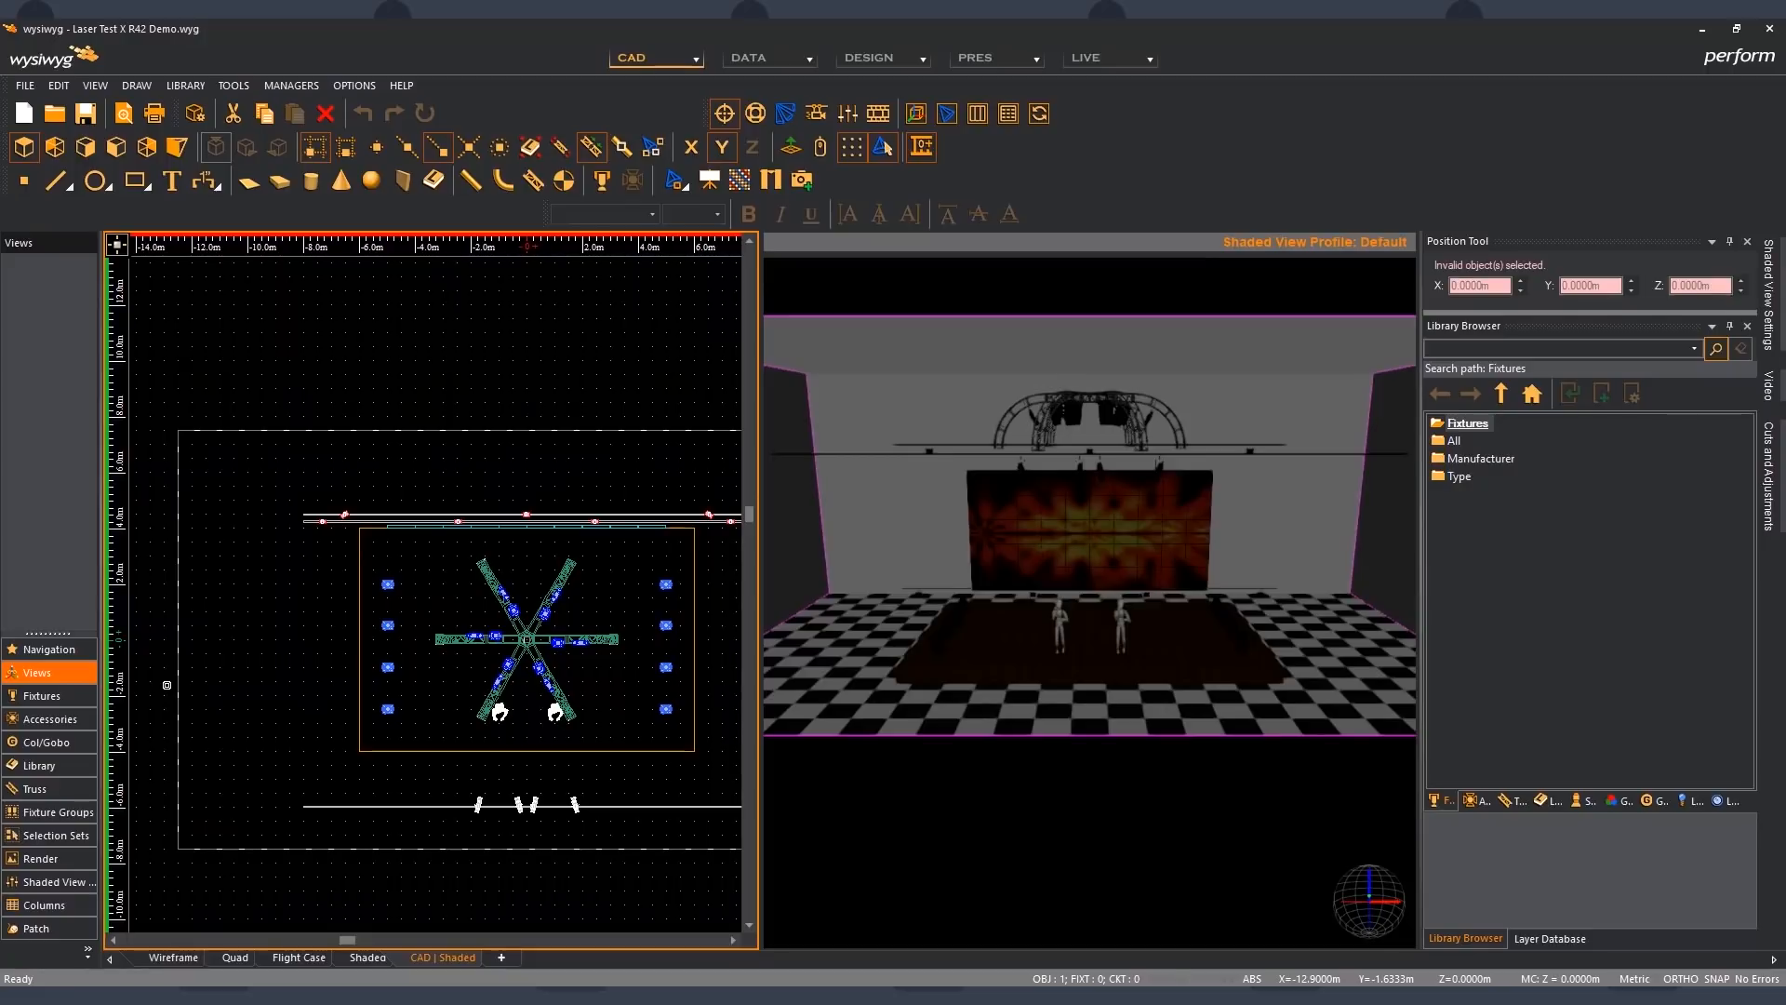
# - Nudge the rightmost front-pipe fixture two increments right along the pipe and two back, and clear the selection
pyautogui.scroll(2, 550, 802)
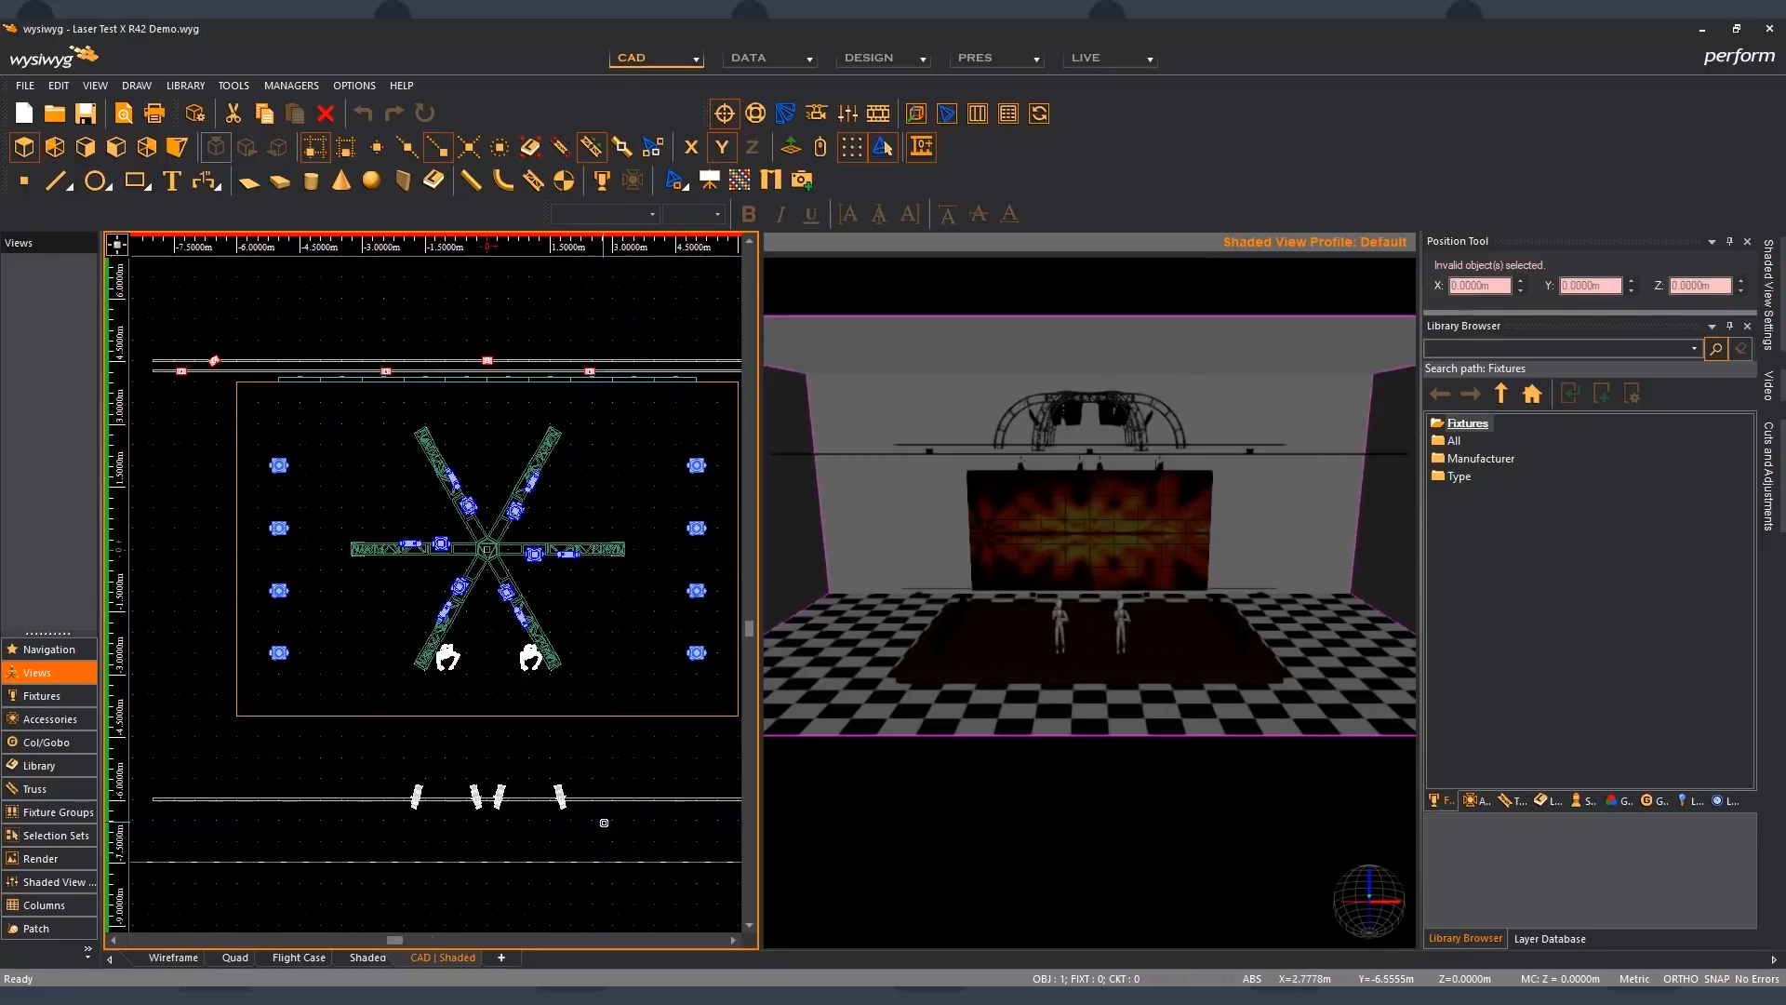
pyautogui.click(540, 784)
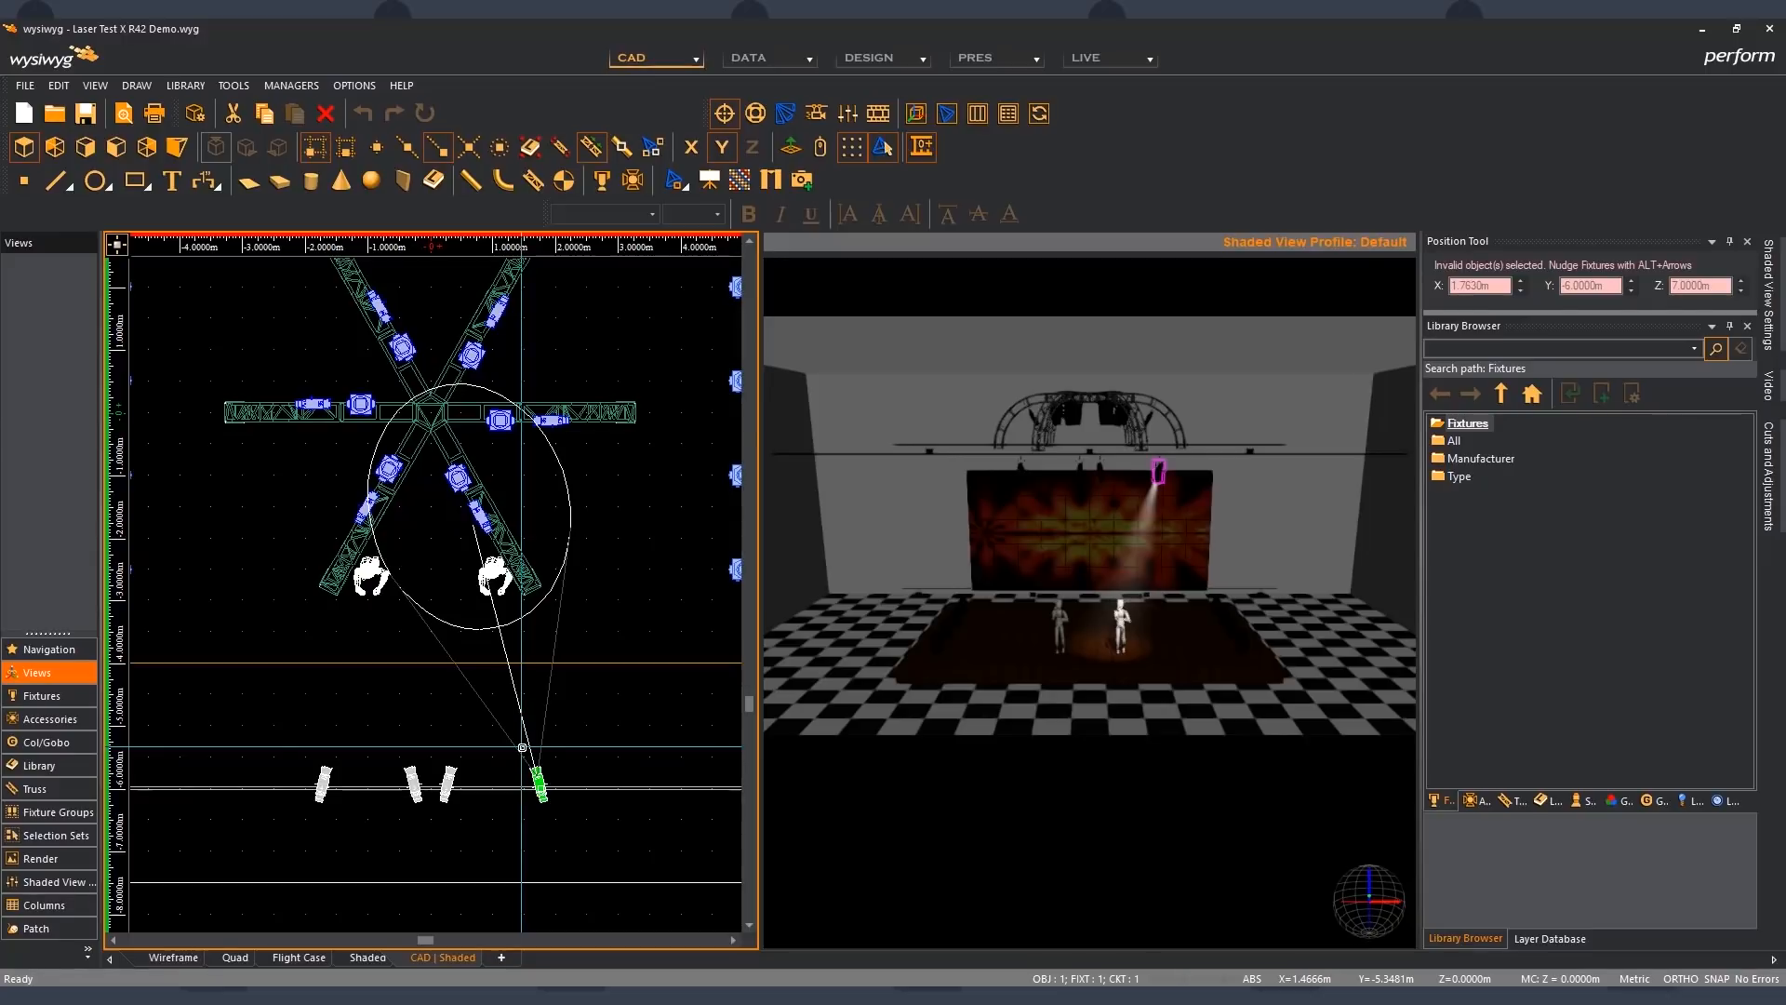
pyautogui.hotkey('alt', 'Right')
pyautogui.hotkey('alt', 'Right')
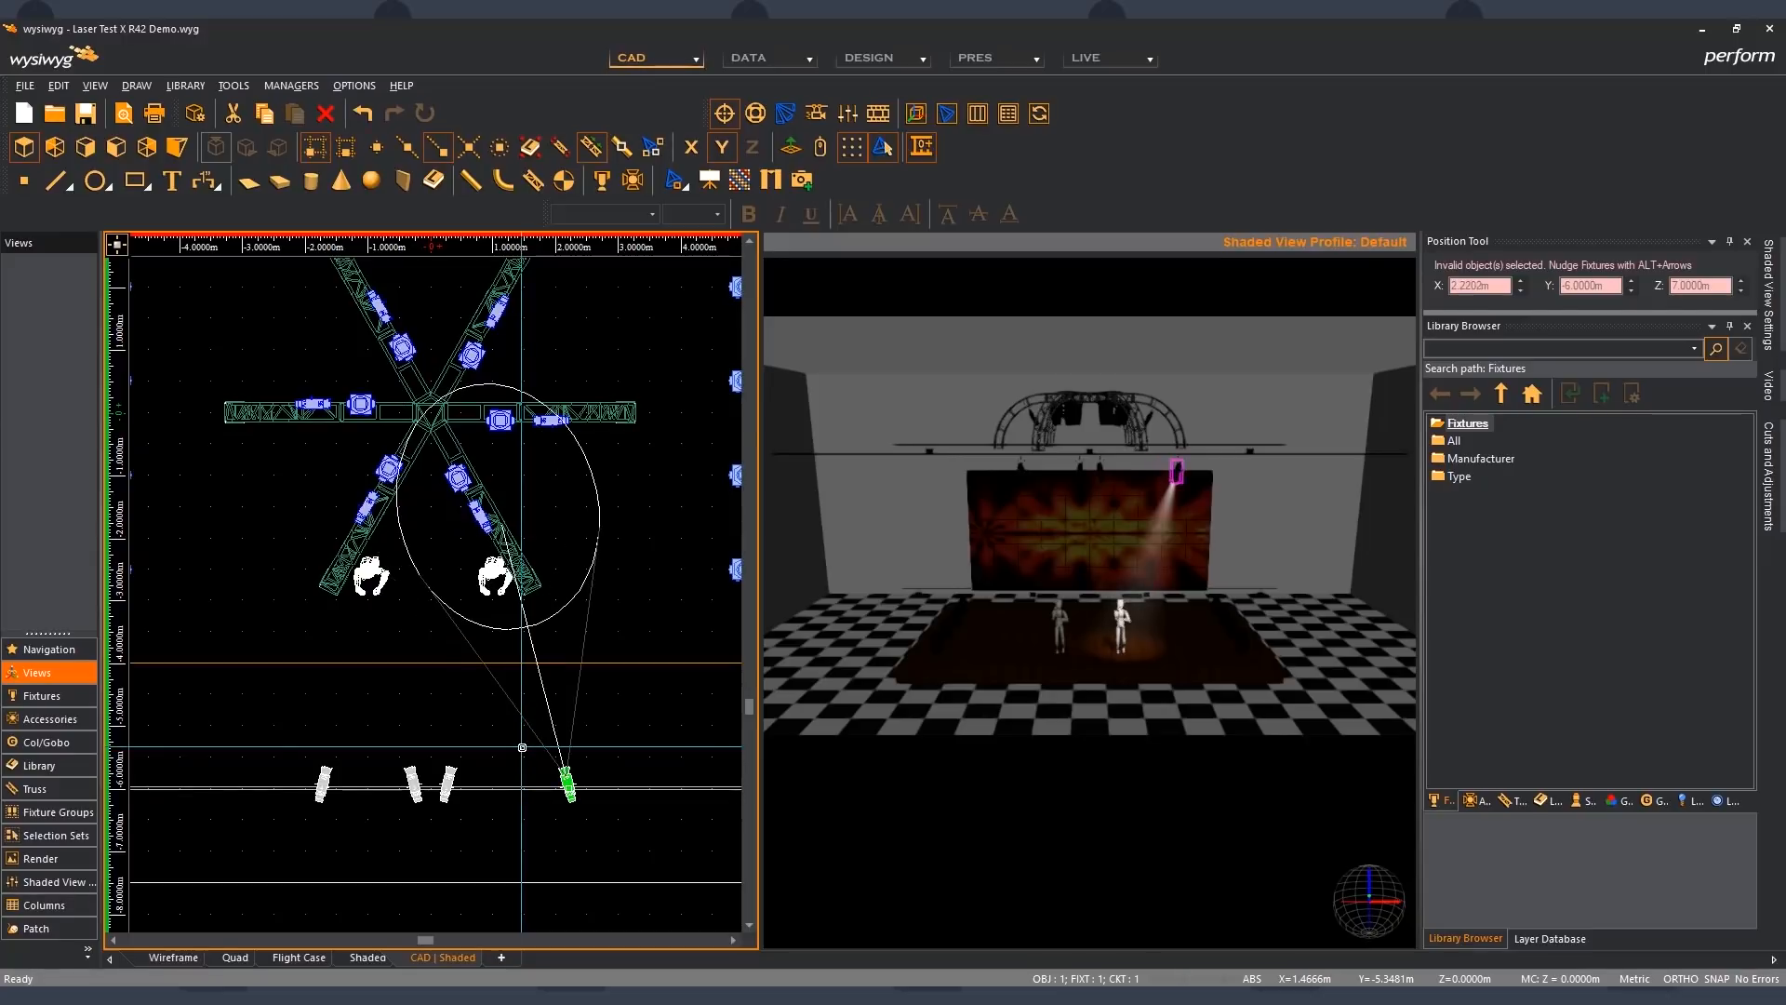
pyautogui.hotkey('alt', 'Left')
pyautogui.hotkey('alt', 'Left')
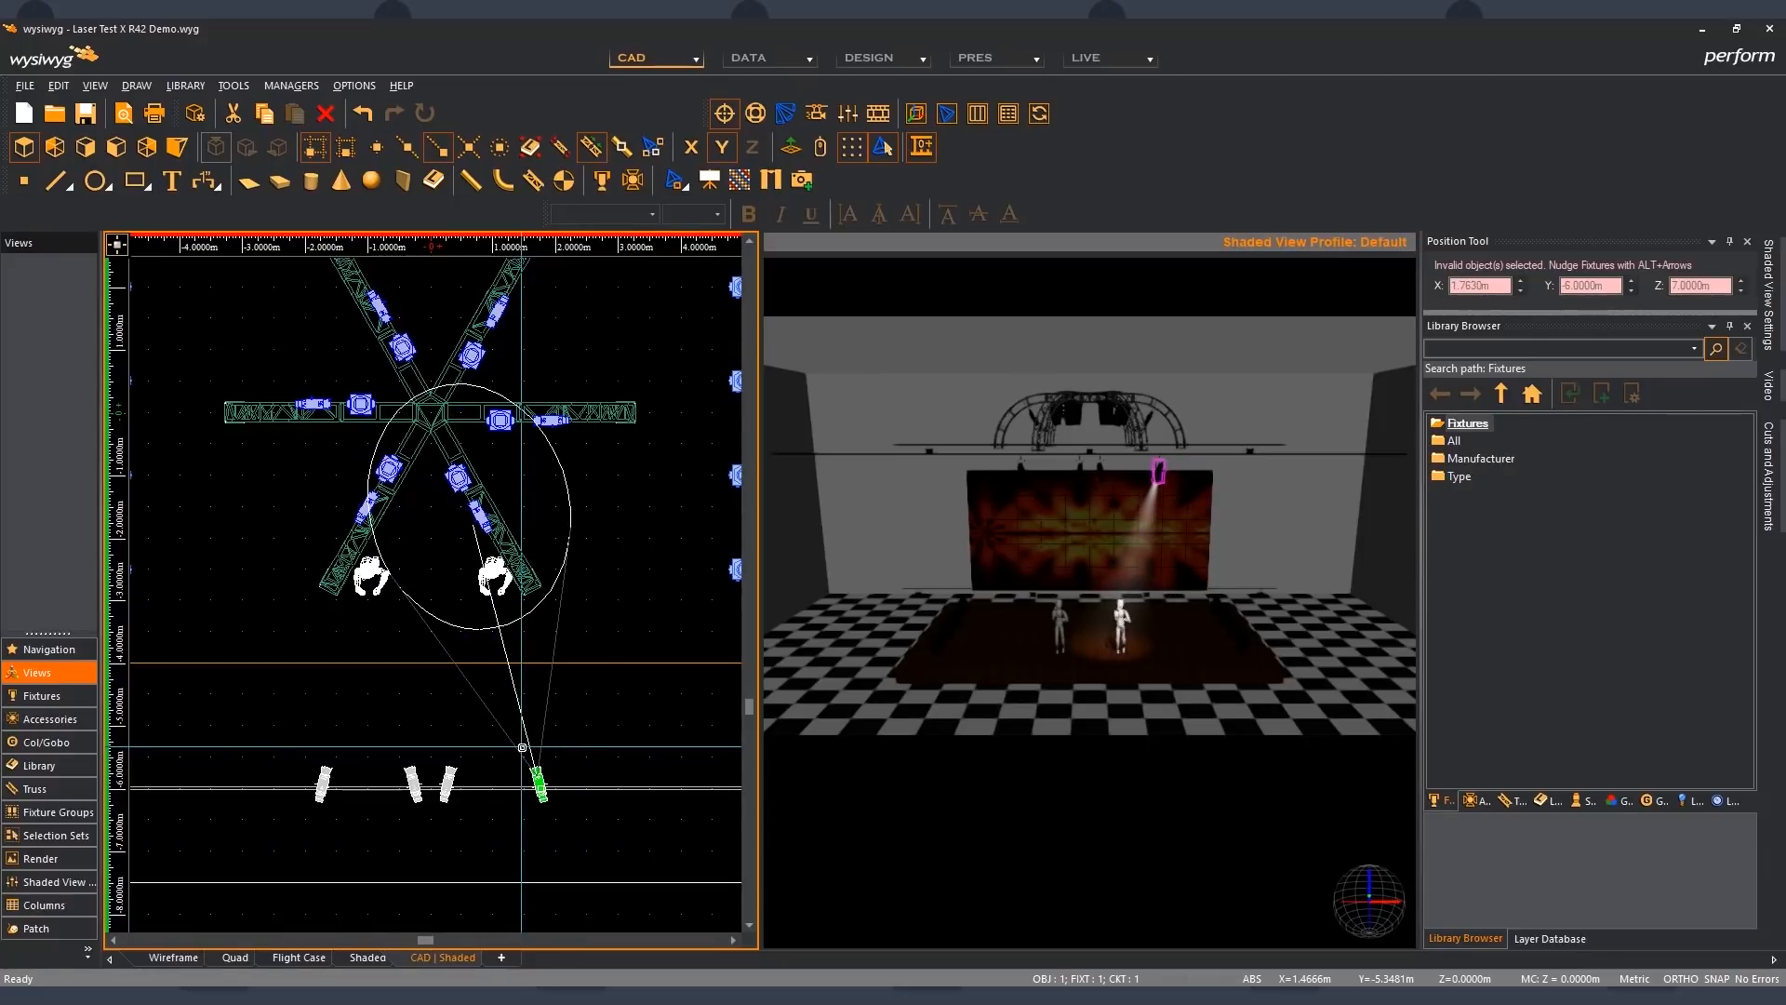
pyautogui.click(516, 675)
# - Move the right standing figure to X 2.5 m and back to X 1 m with the Position Tool
pyautogui.moveTo(483, 579)
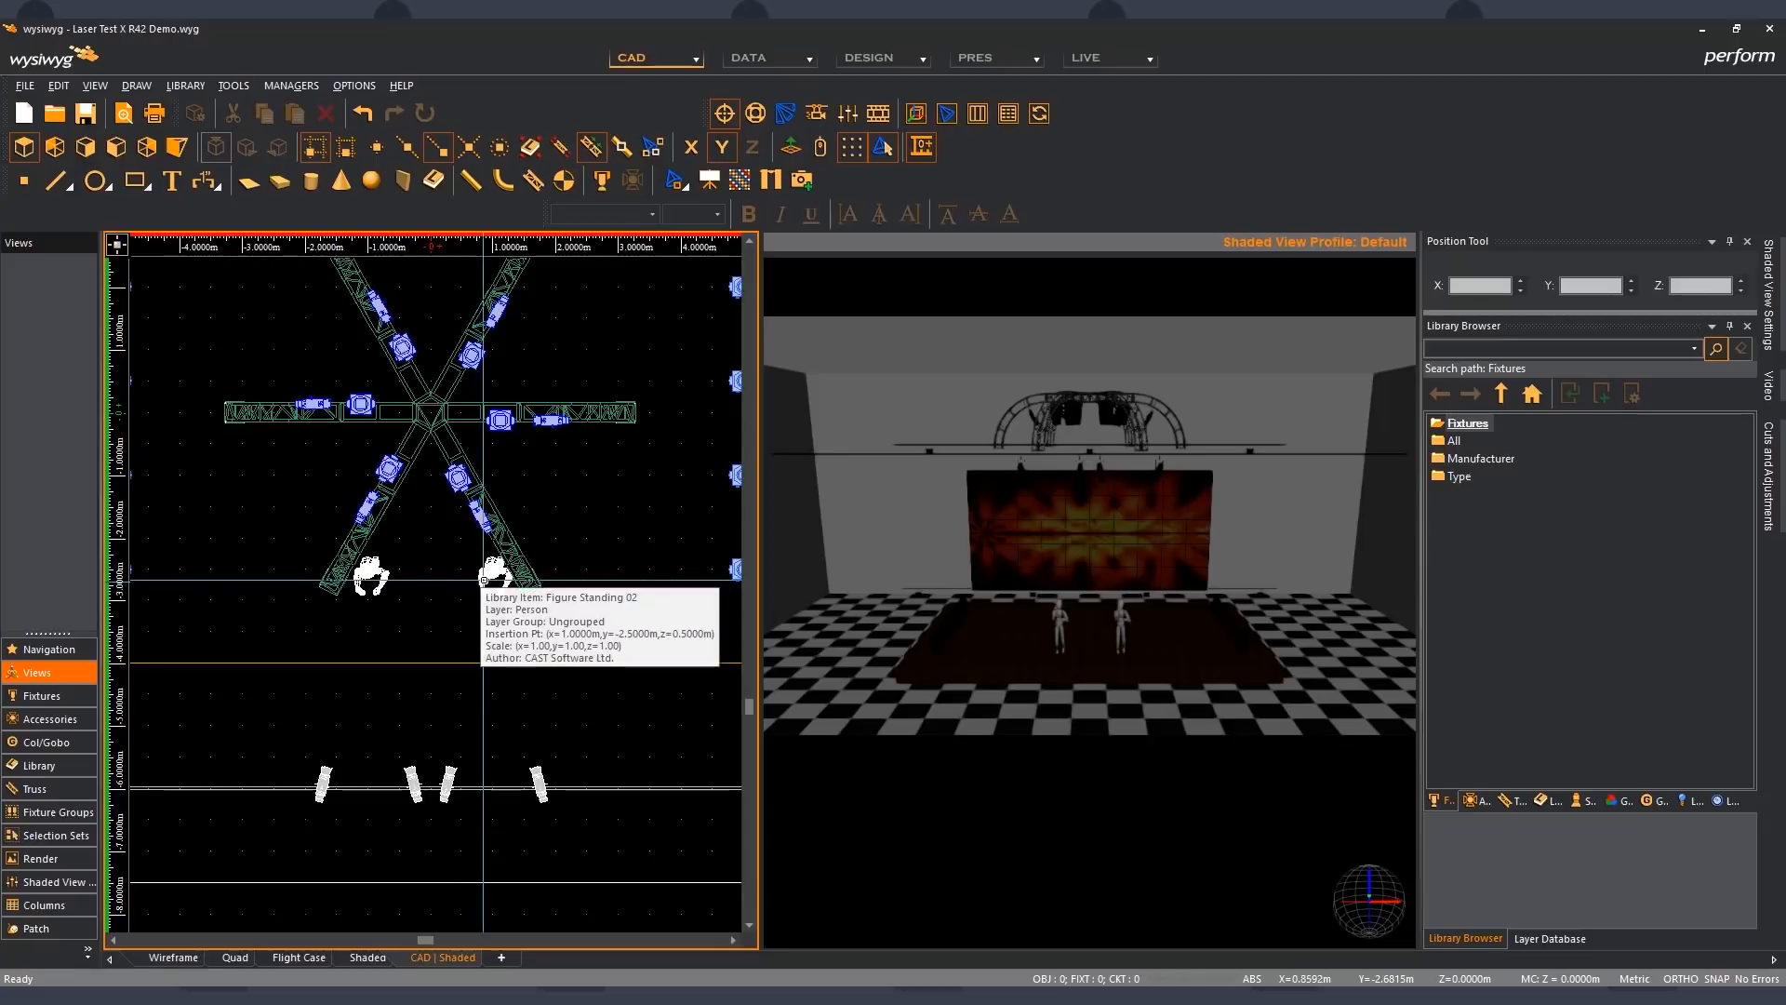
pyautogui.click(484, 581)
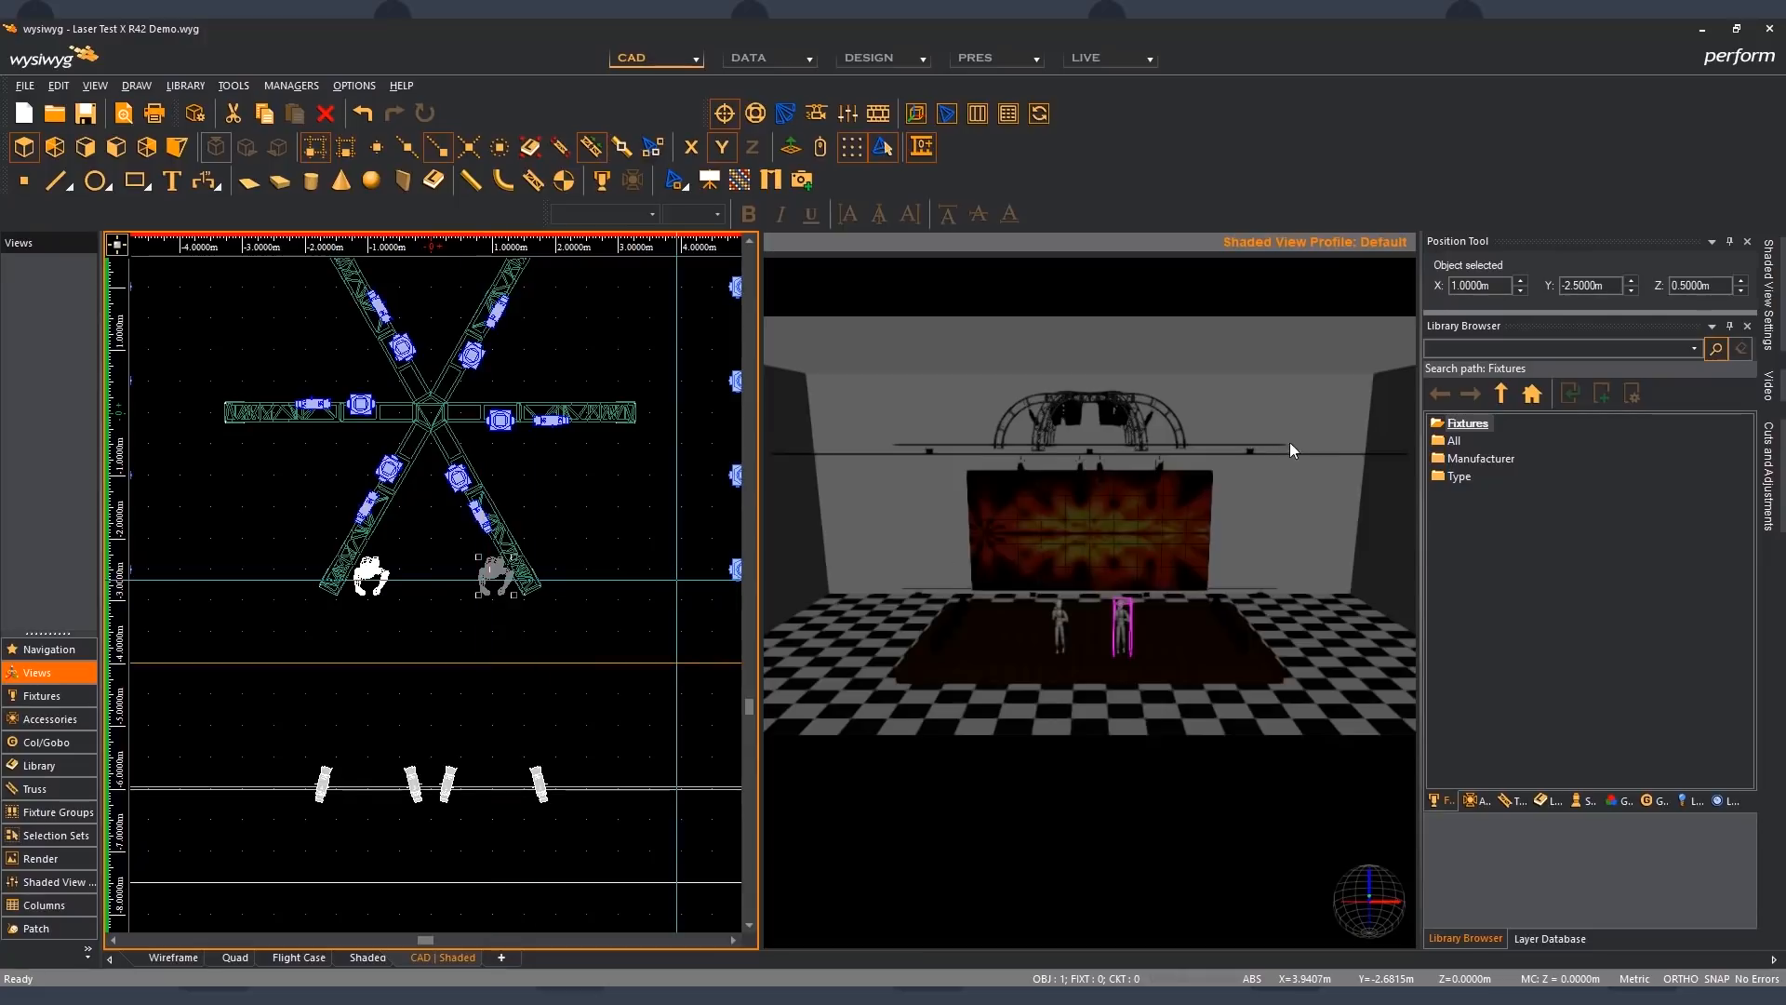
pyautogui.click(1521, 281)
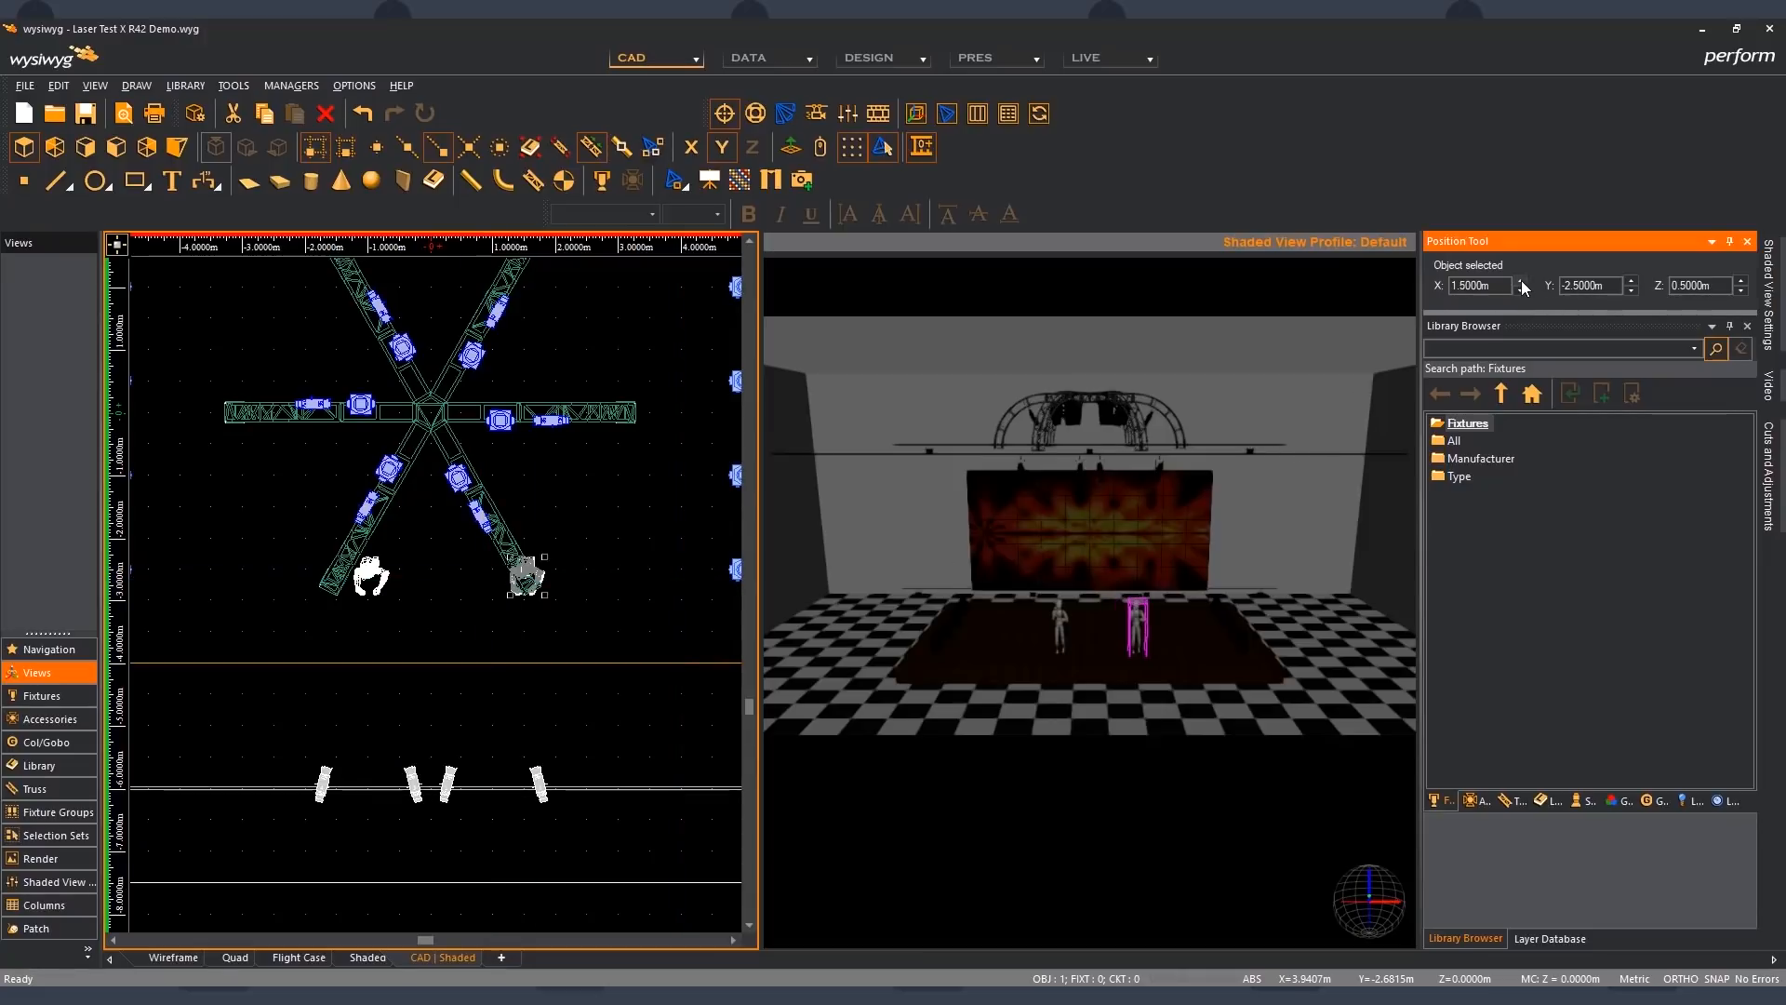
pyautogui.click(1522, 281)
pyautogui.click(1522, 281)
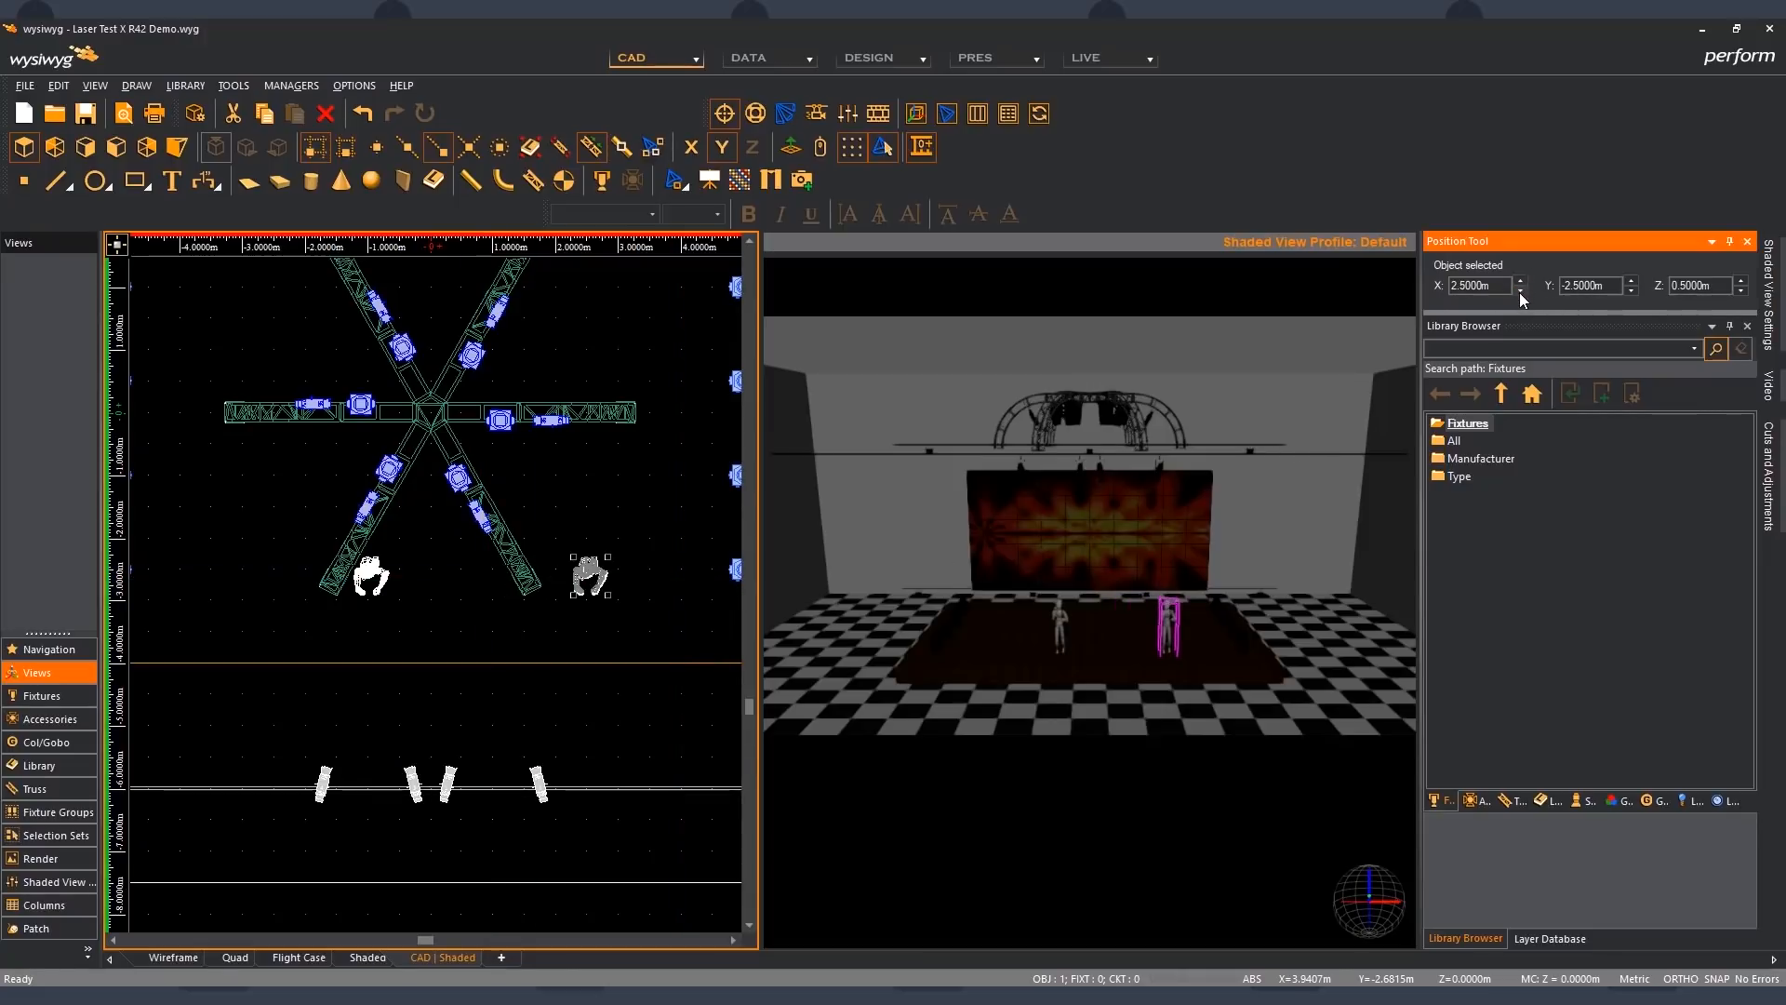
pyautogui.click(1520, 292)
pyautogui.click(1520, 291)
pyautogui.click(1520, 291)
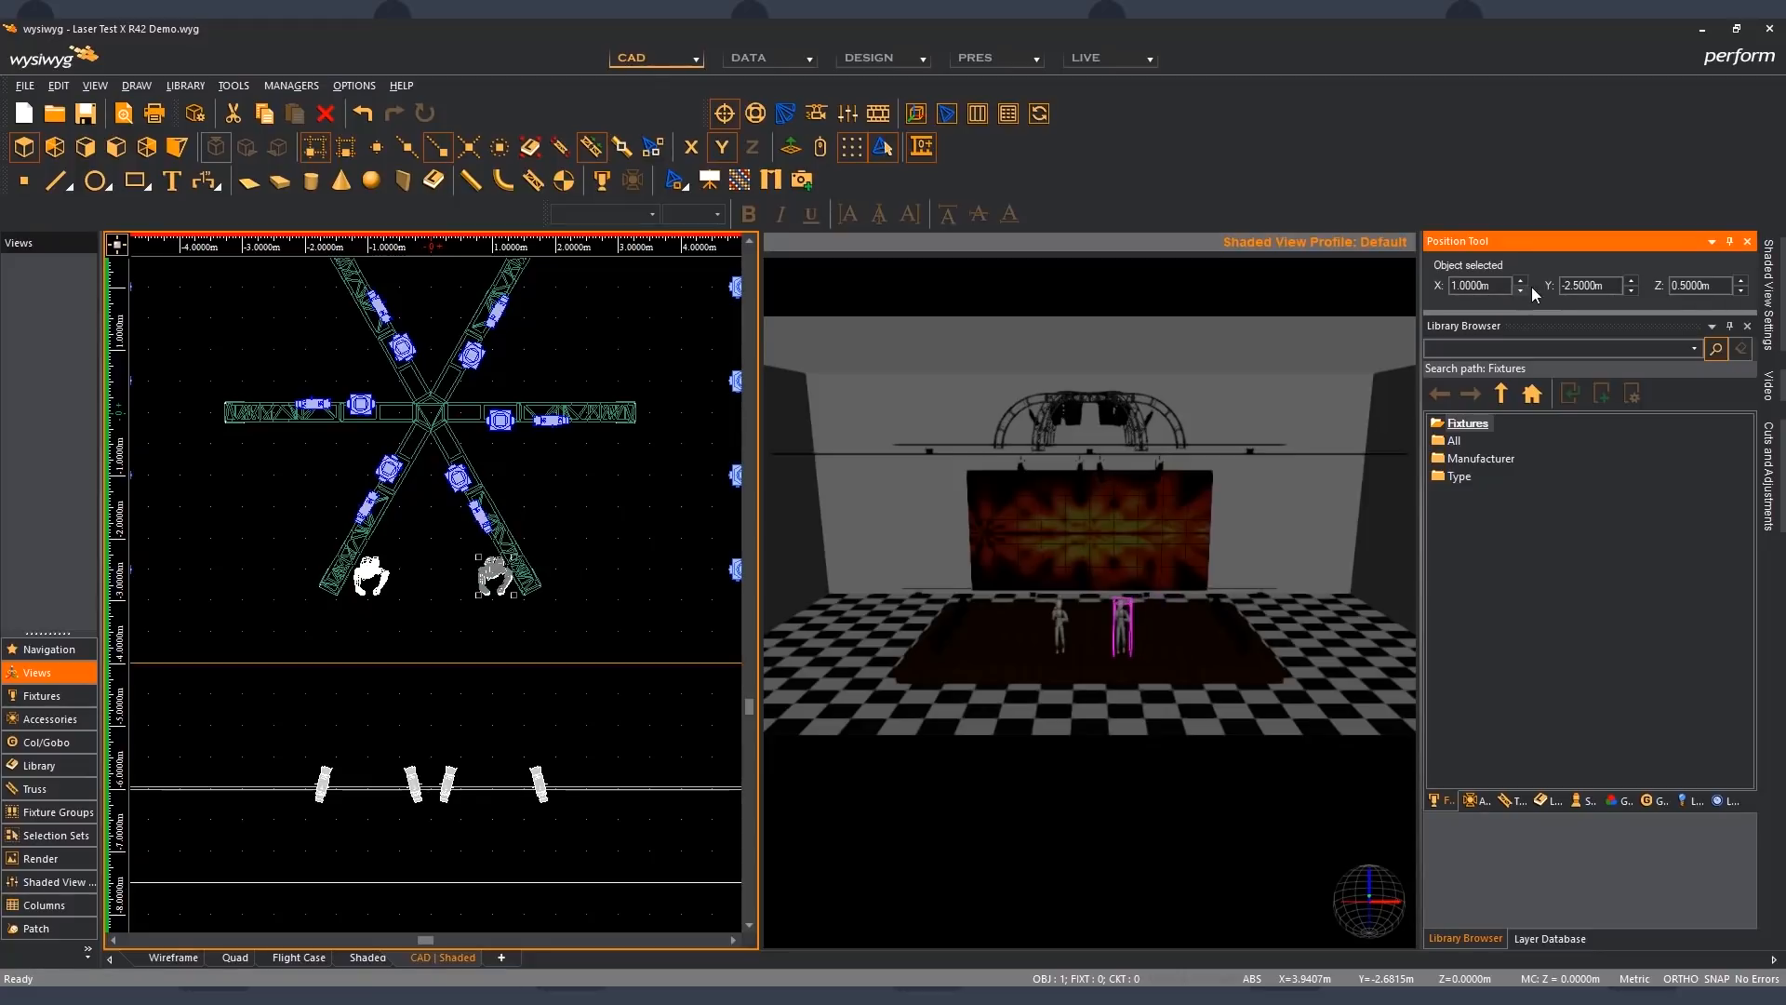
# - Set the right standing figure's Y position to -4 m with the Position Tool
pyautogui.click(1631, 291)
pyautogui.click(1631, 292)
pyautogui.click(1630, 291)
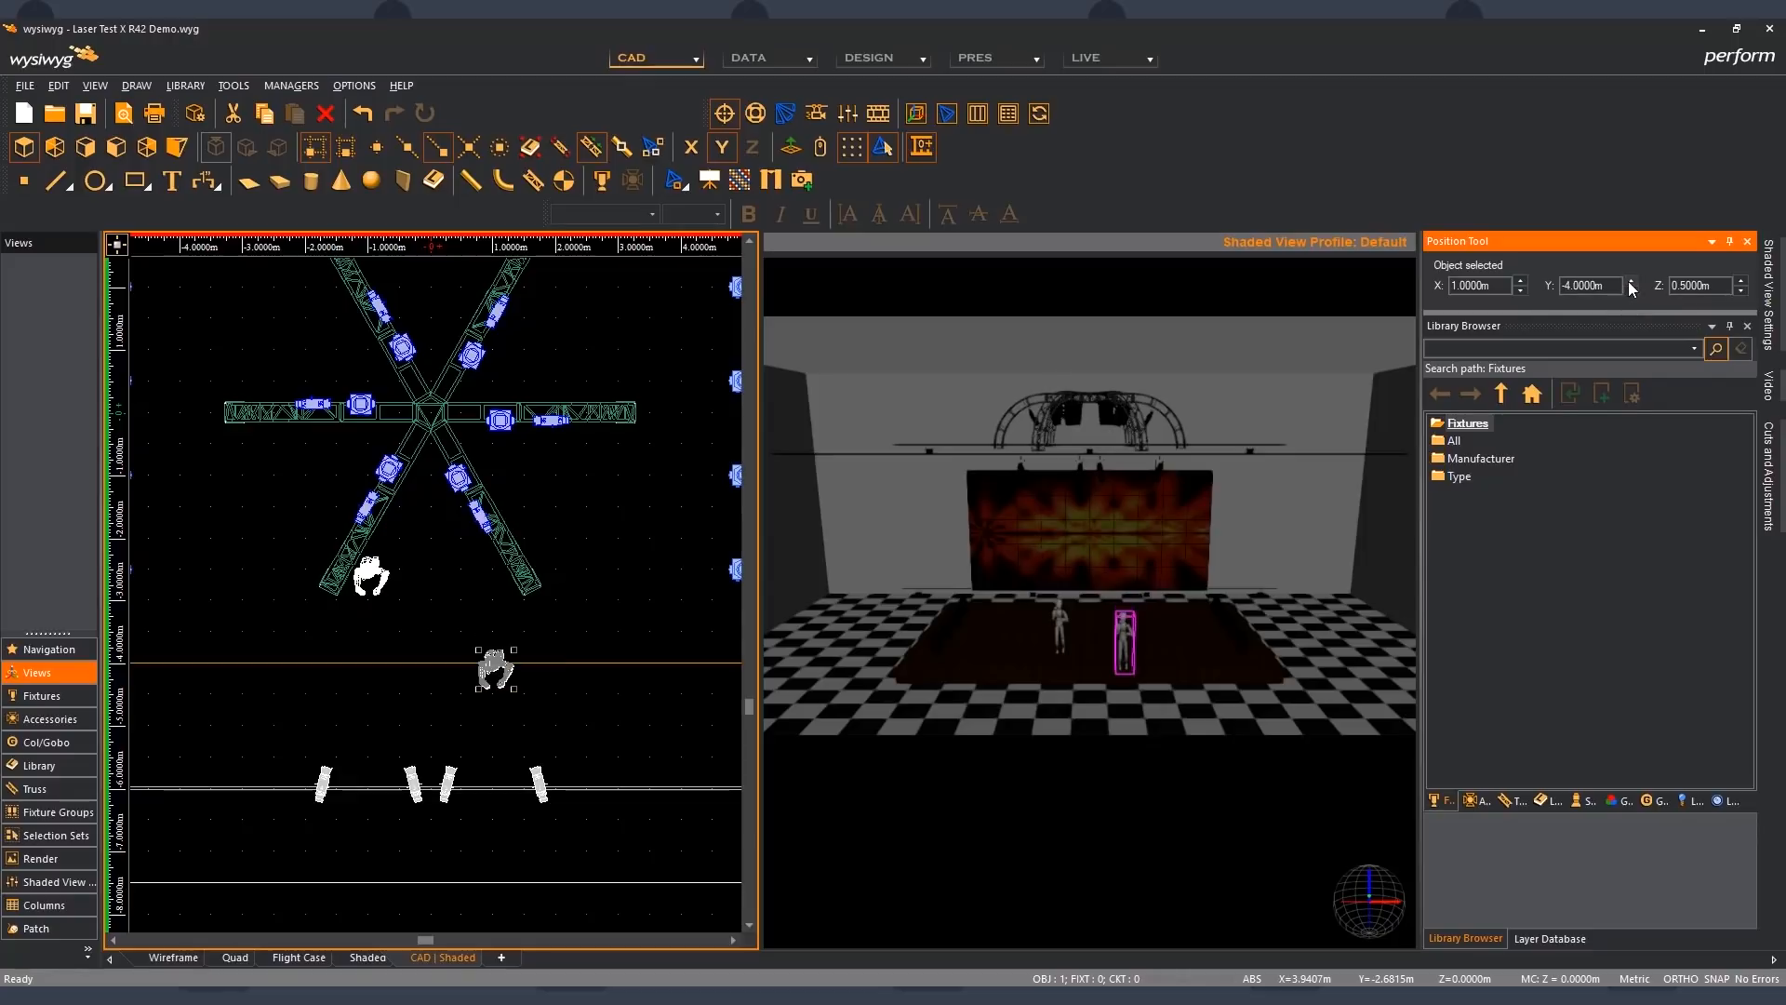
# - Raise the right standing figure's Y position to -1.5 m with the Position Tool
pyautogui.click(1631, 280)
pyautogui.click(1631, 280)
pyautogui.click(1631, 280)
pyautogui.click(1630, 280)
pyautogui.click(1631, 280)
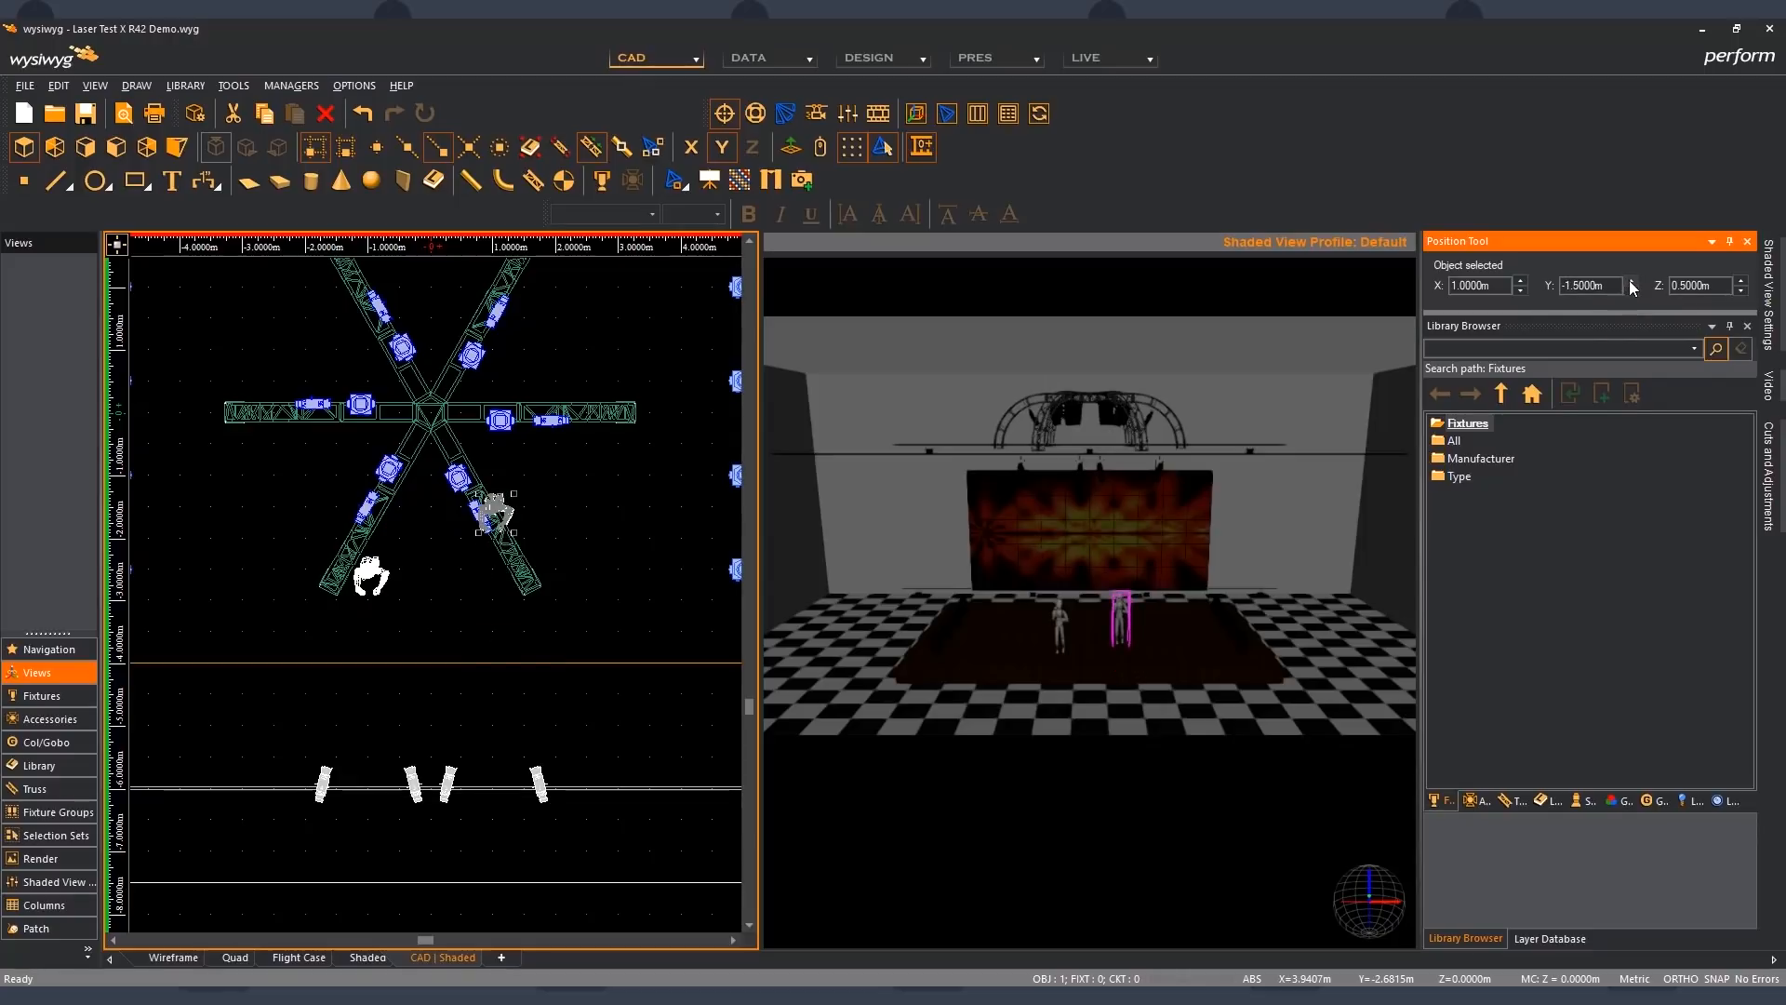
# - Move the right standing figure vertically to Z 2 m, down to -0.5 m, and back to 0.5 m
pyautogui.click(1740, 280)
pyautogui.click(1741, 281)
pyautogui.click(1740, 281)
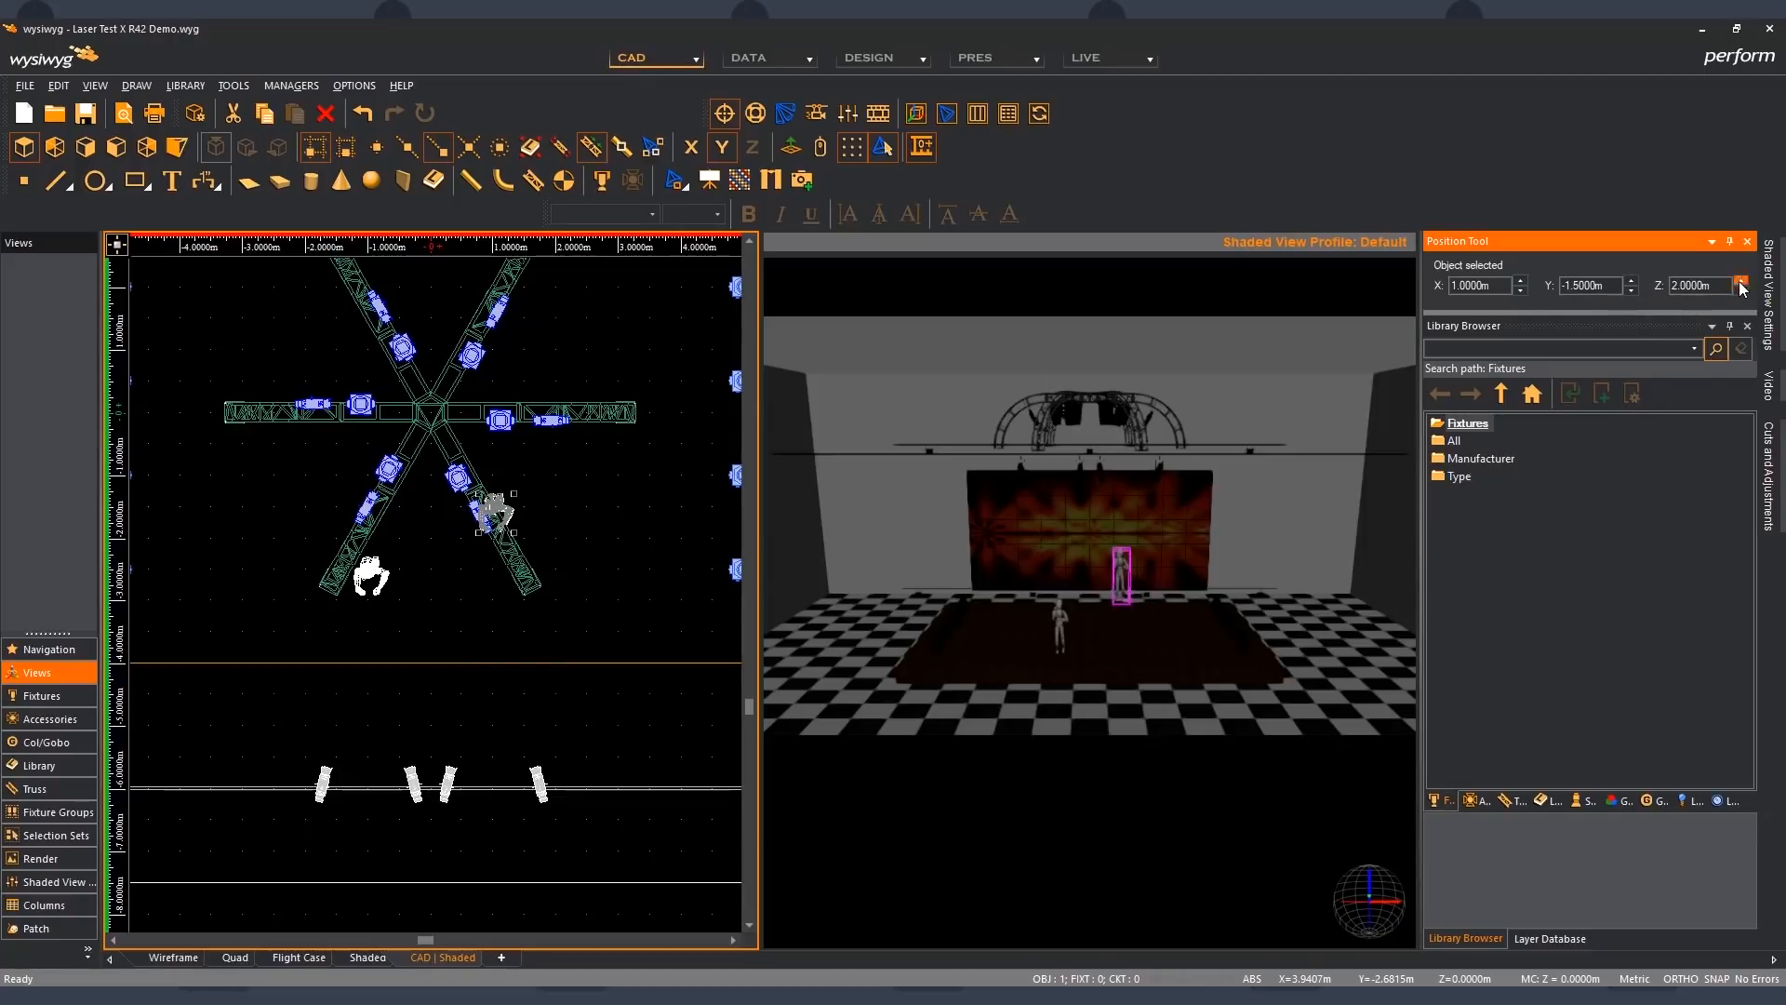
pyautogui.click(1743, 292)
pyautogui.click(1743, 292)
pyautogui.click(1744, 292)
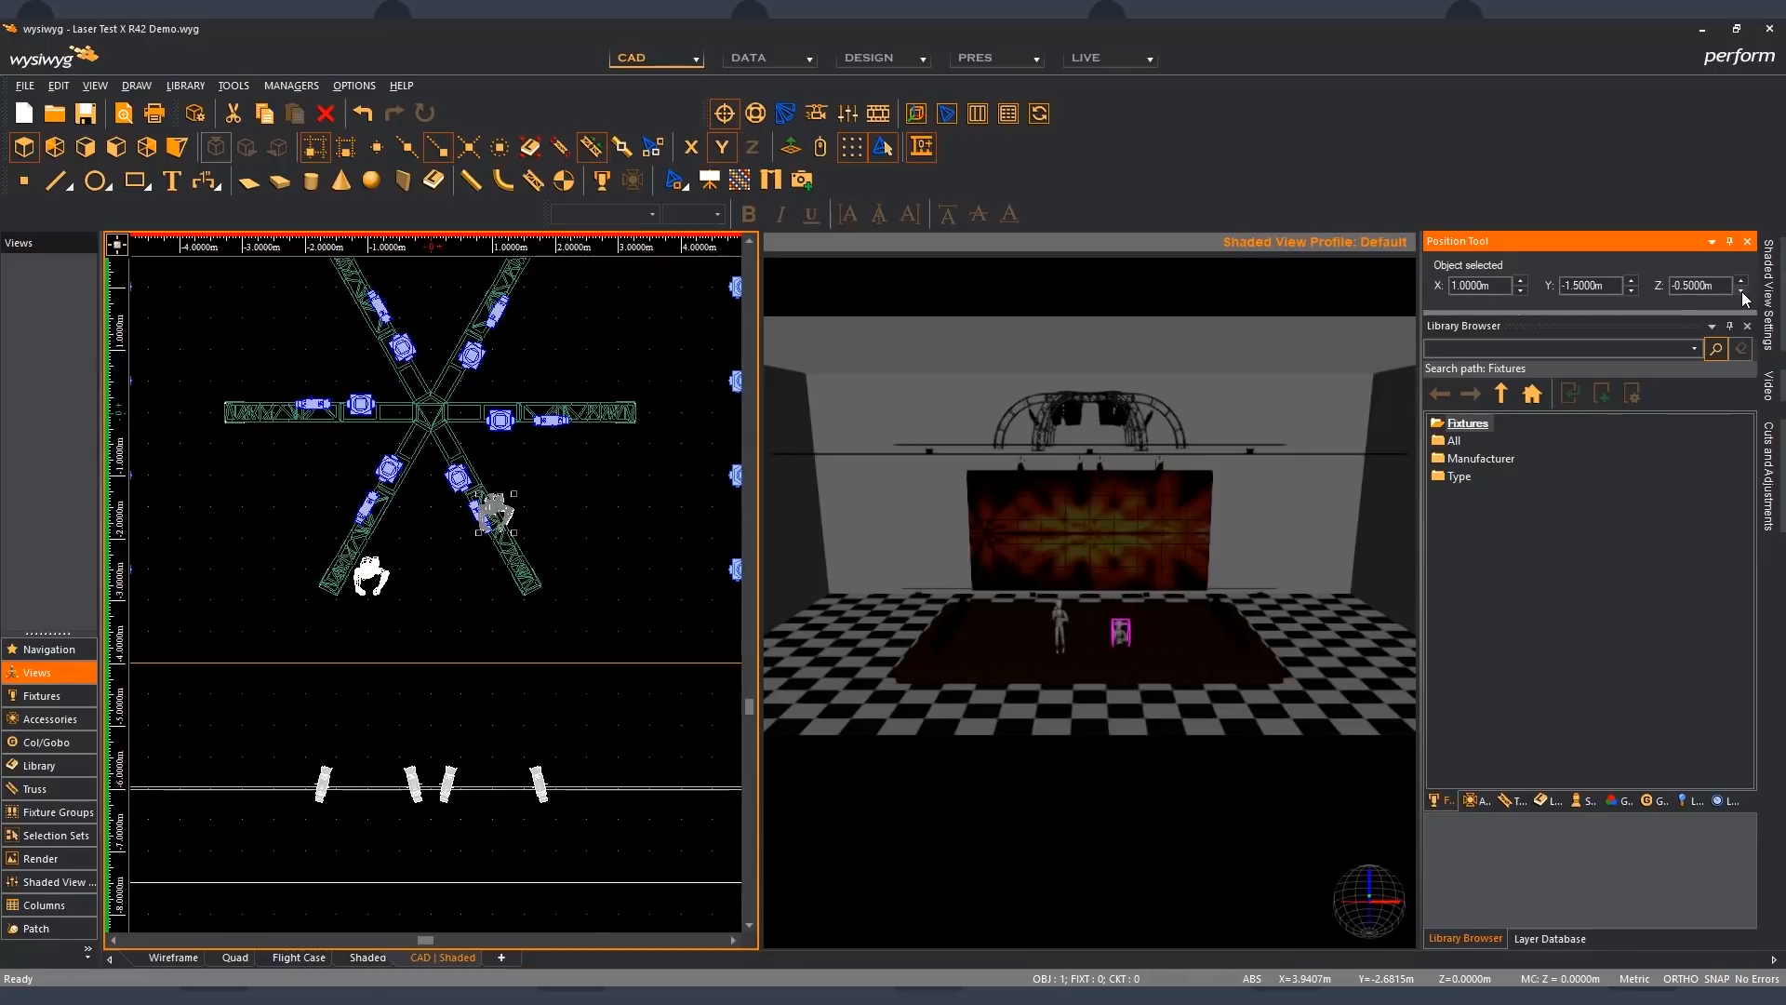
pyautogui.click(1742, 291)
pyautogui.click(1740, 281)
# - Set the right standing figure's Y position to -2.5 m and clear the selection
pyautogui.click(1630, 282)
pyautogui.click(1630, 290)
pyautogui.click(1631, 291)
pyautogui.click(1631, 290)
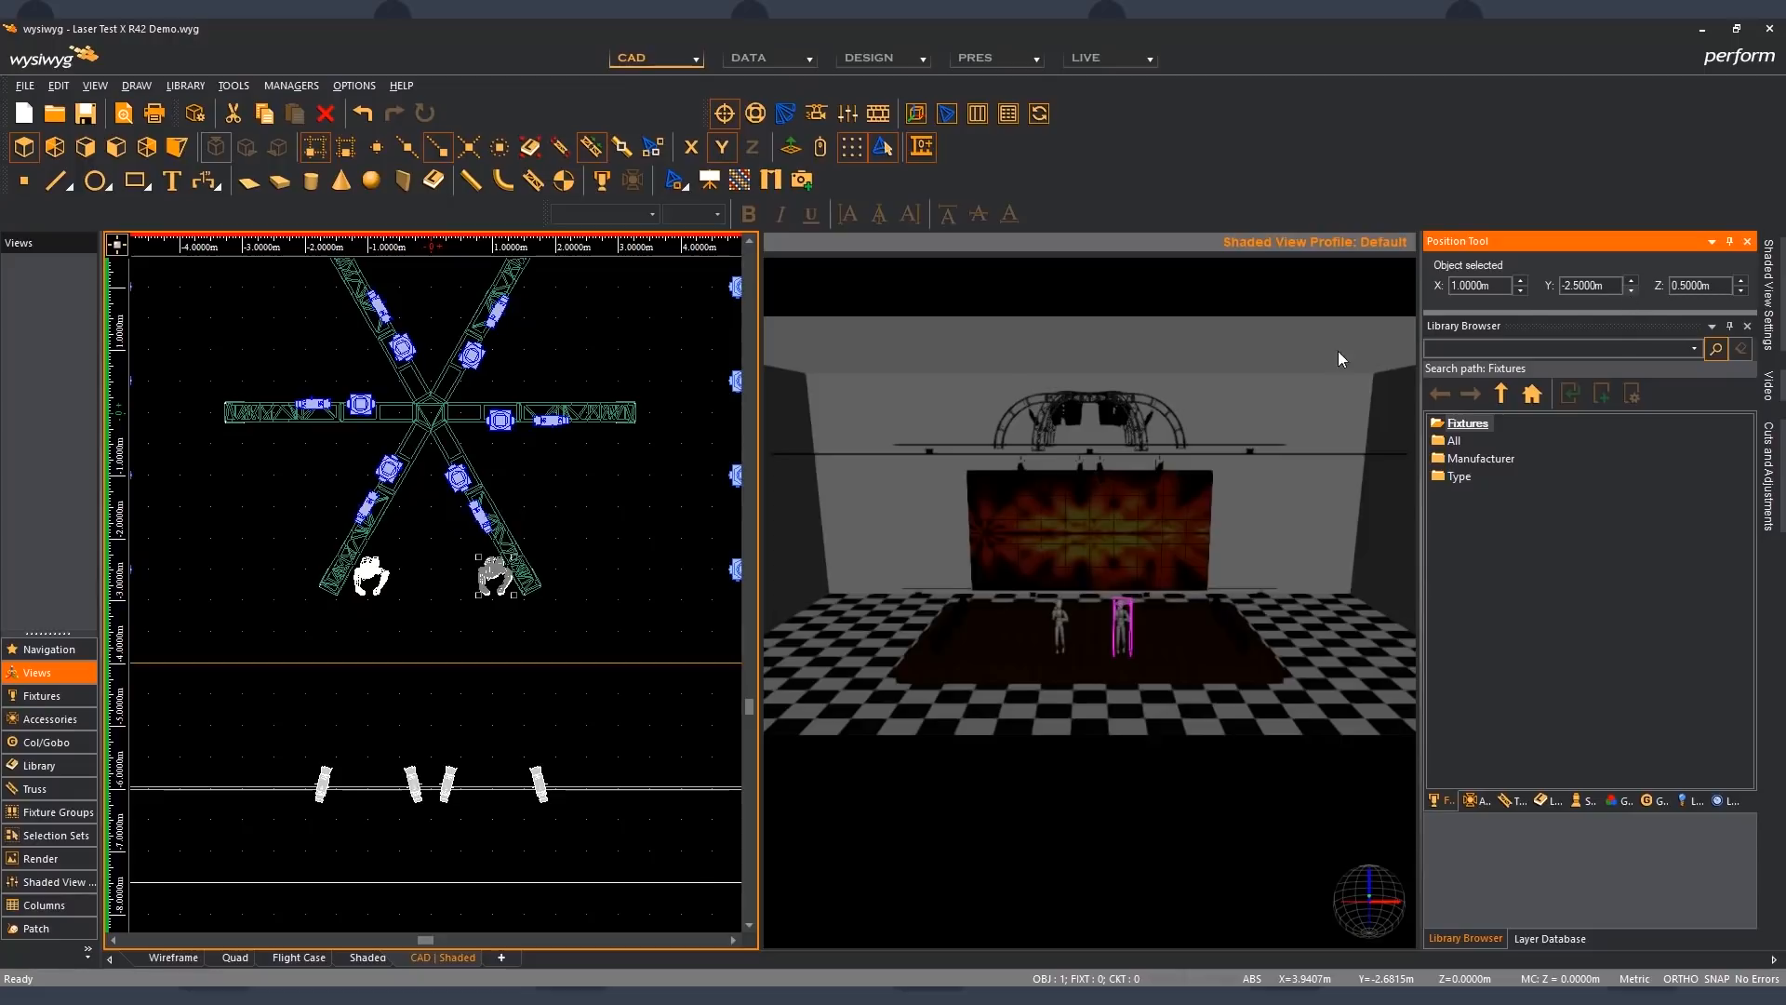
pyautogui.click(645, 520)
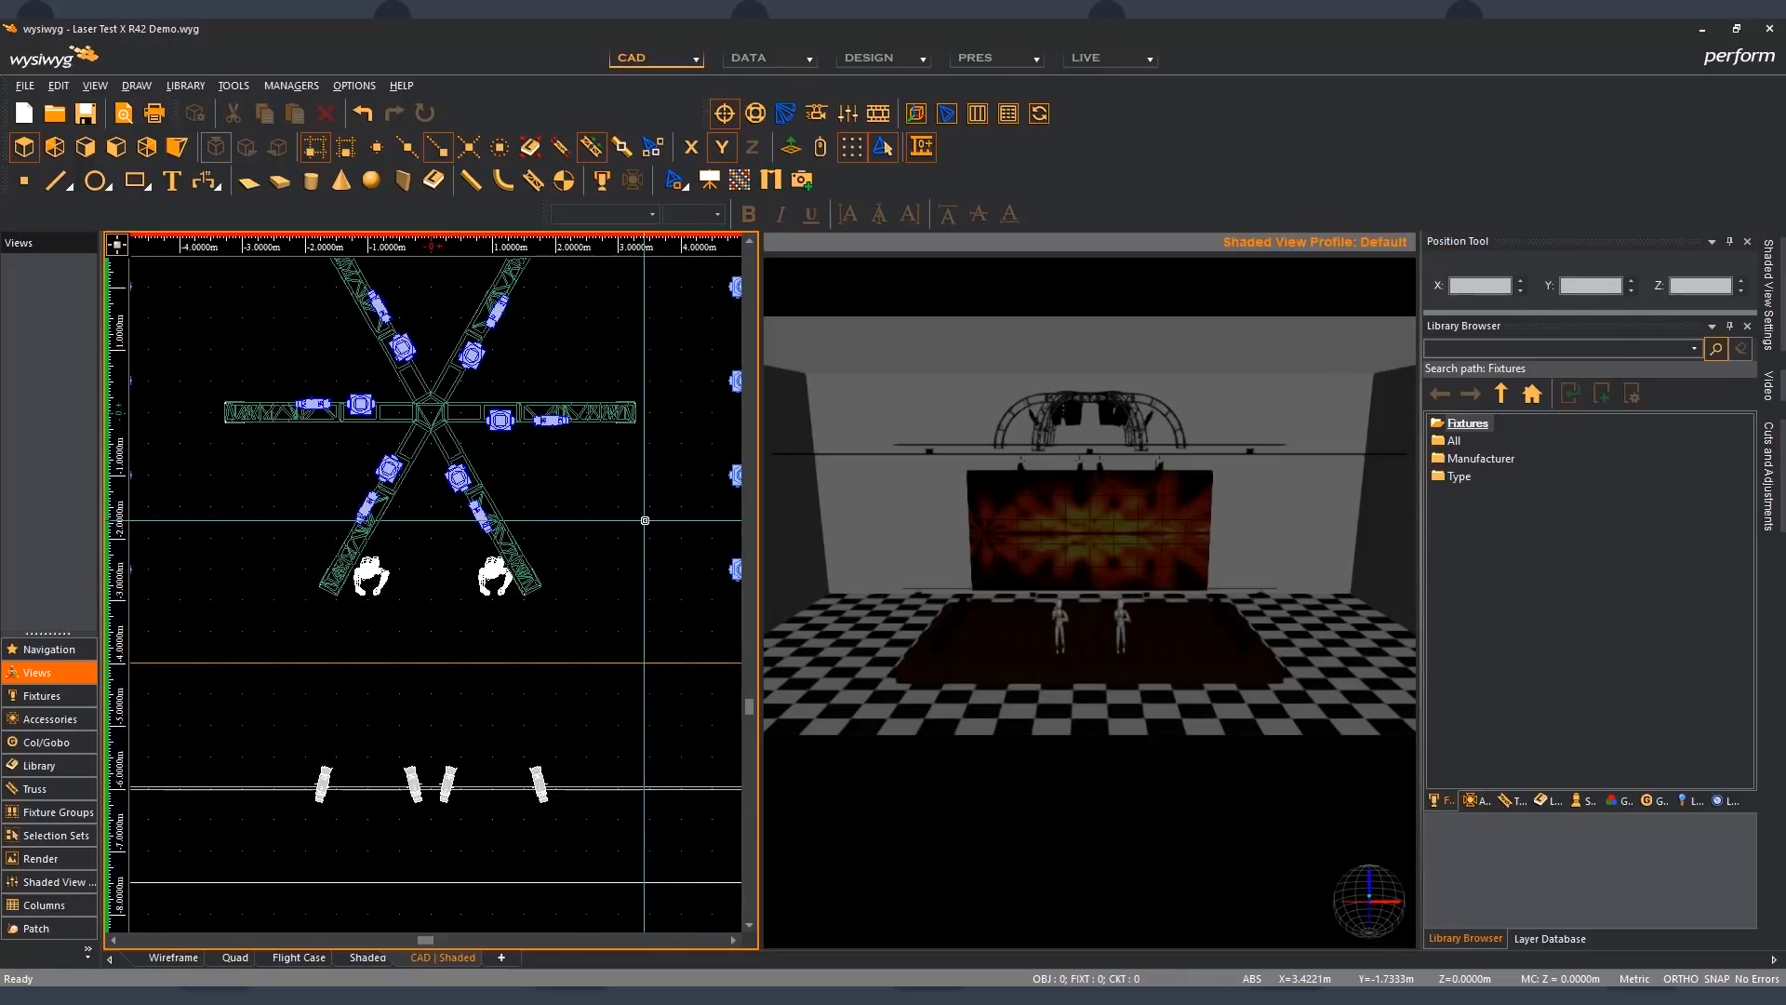
# - Select the right standing figure and set its X position to 2.5 m in the Position Tool
pyautogui.click(495, 579)
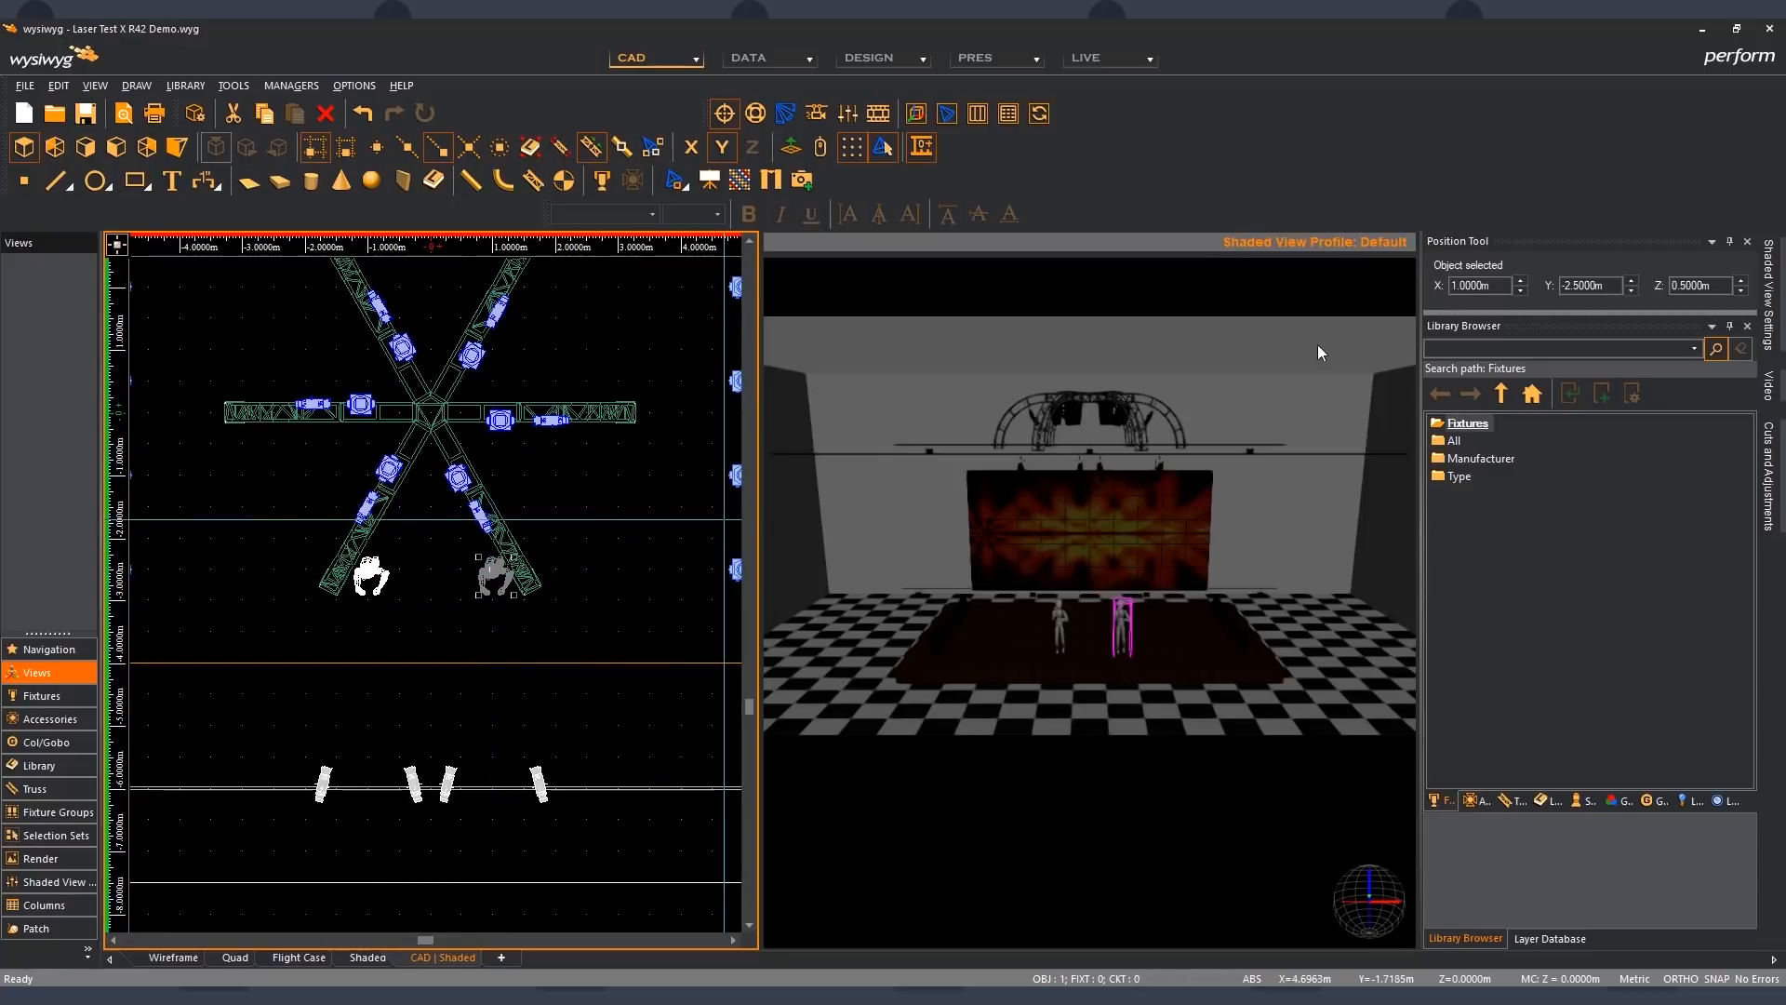
pyautogui.moveTo(1456, 285); pyautogui.dragTo(1431, 286)
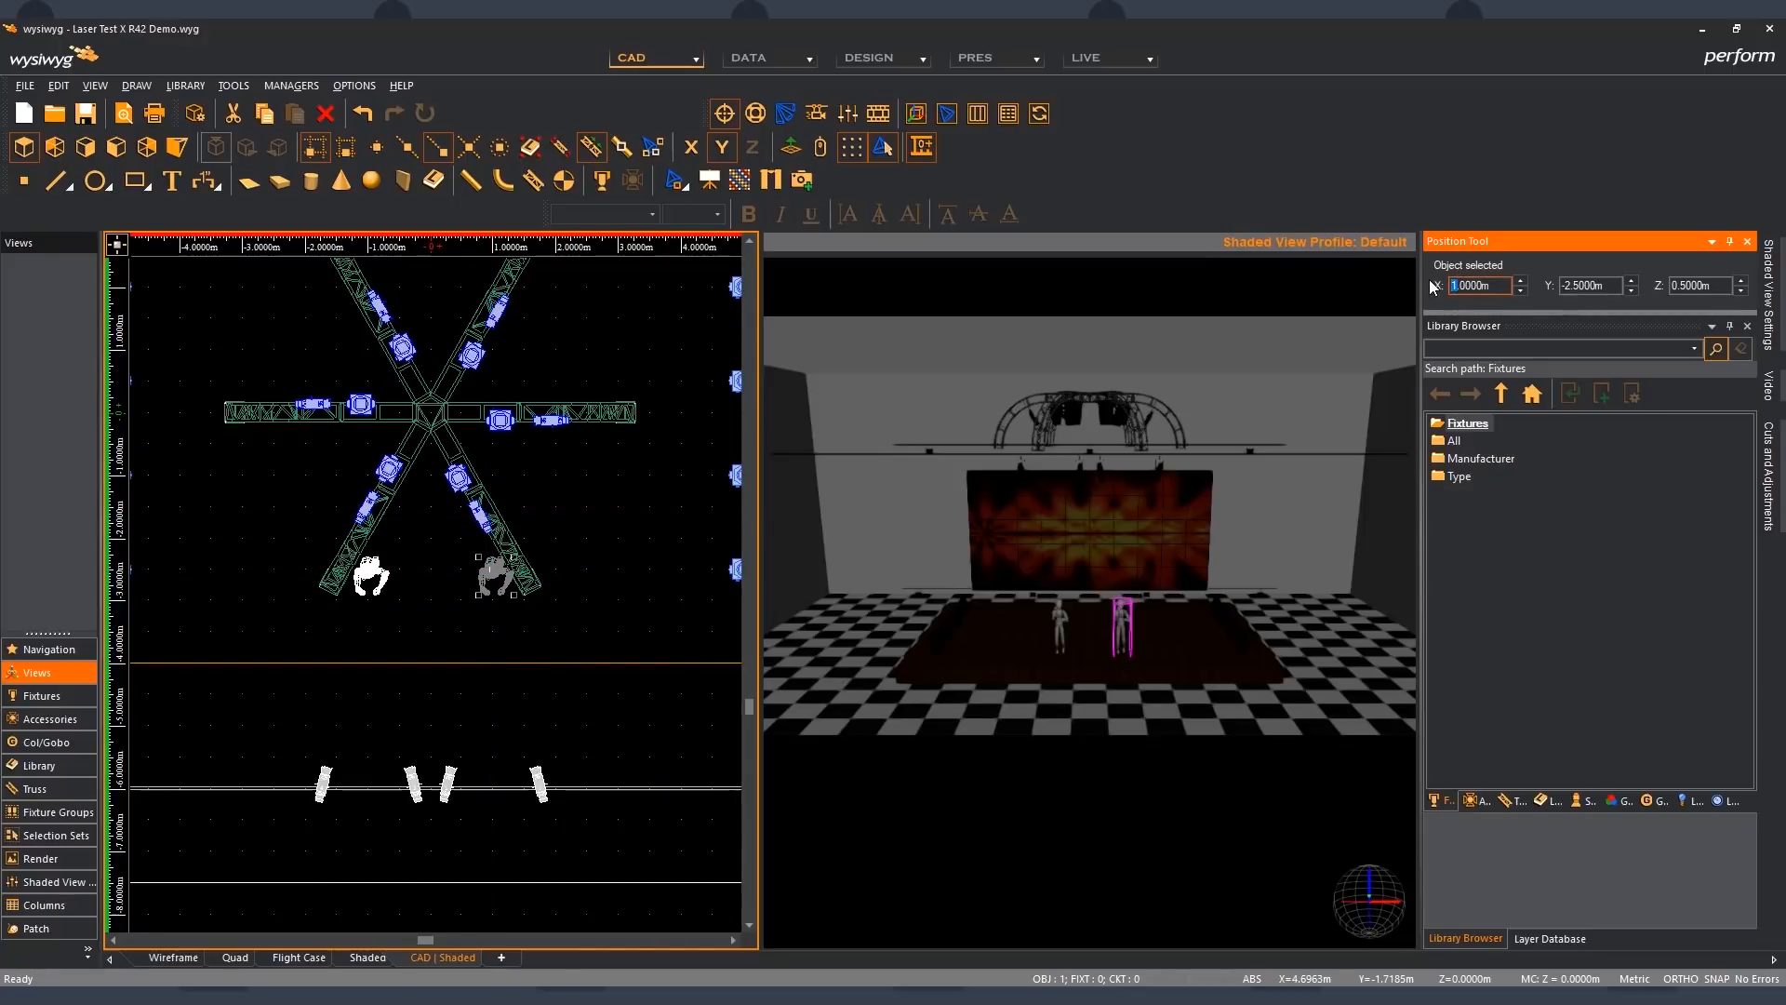
pyautogui.write('2')
pyautogui.press('Right')
pyautogui.write('5')
pyautogui.press('Delete')
pyautogui.press('Tab')
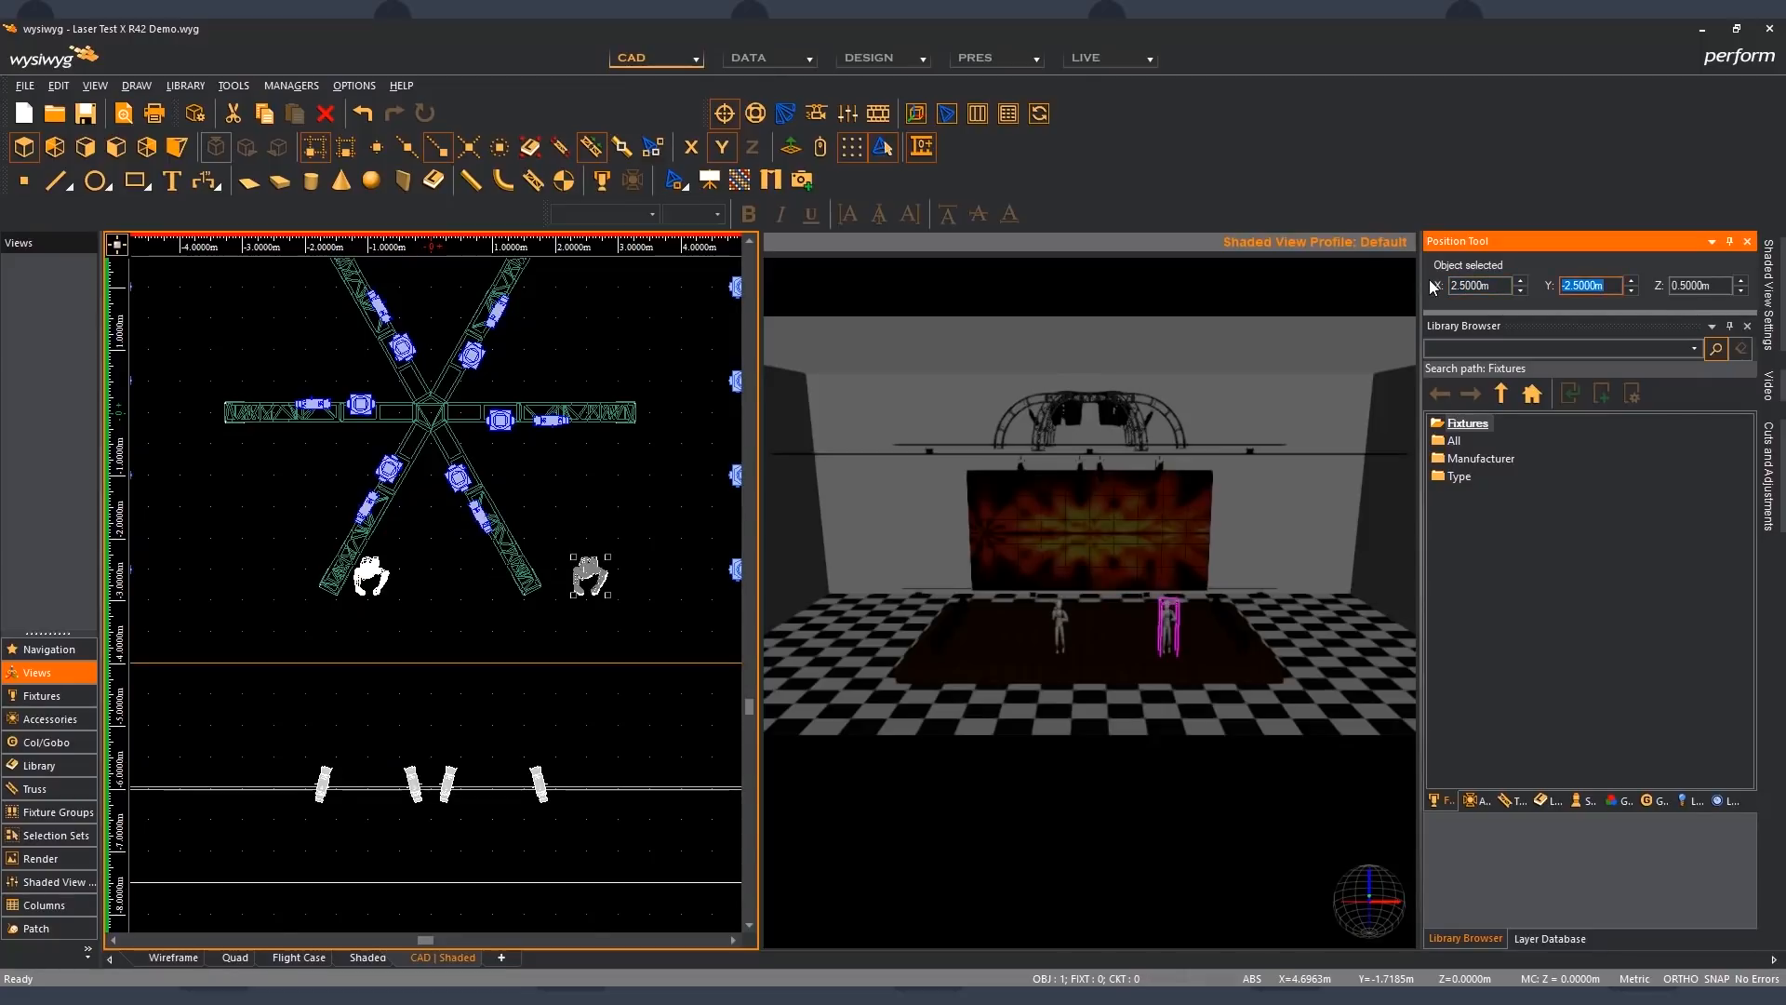
# - Set the selected figure's Y position to 3.25 m and its Z position to 1.66 m
pyautogui.write('3.25')
pyautogui.press('Tab')
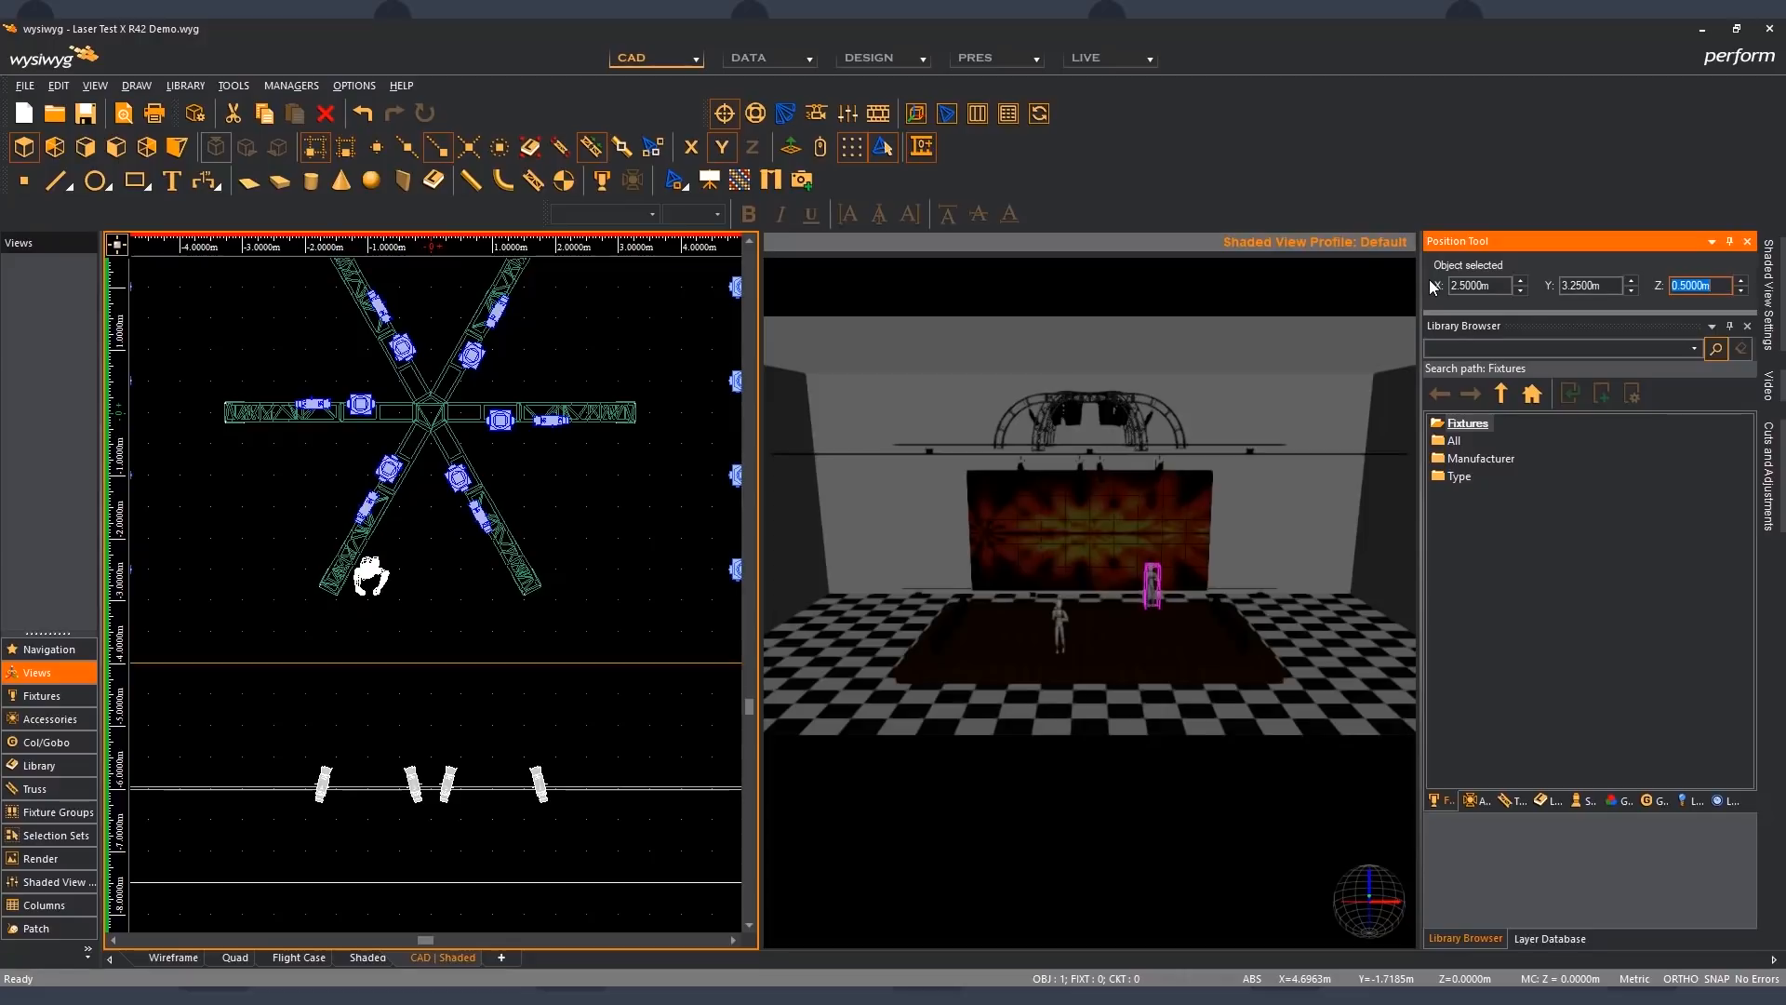
pyautogui.write('1')
pyautogui.write('.66')
pyautogui.press('Tab')
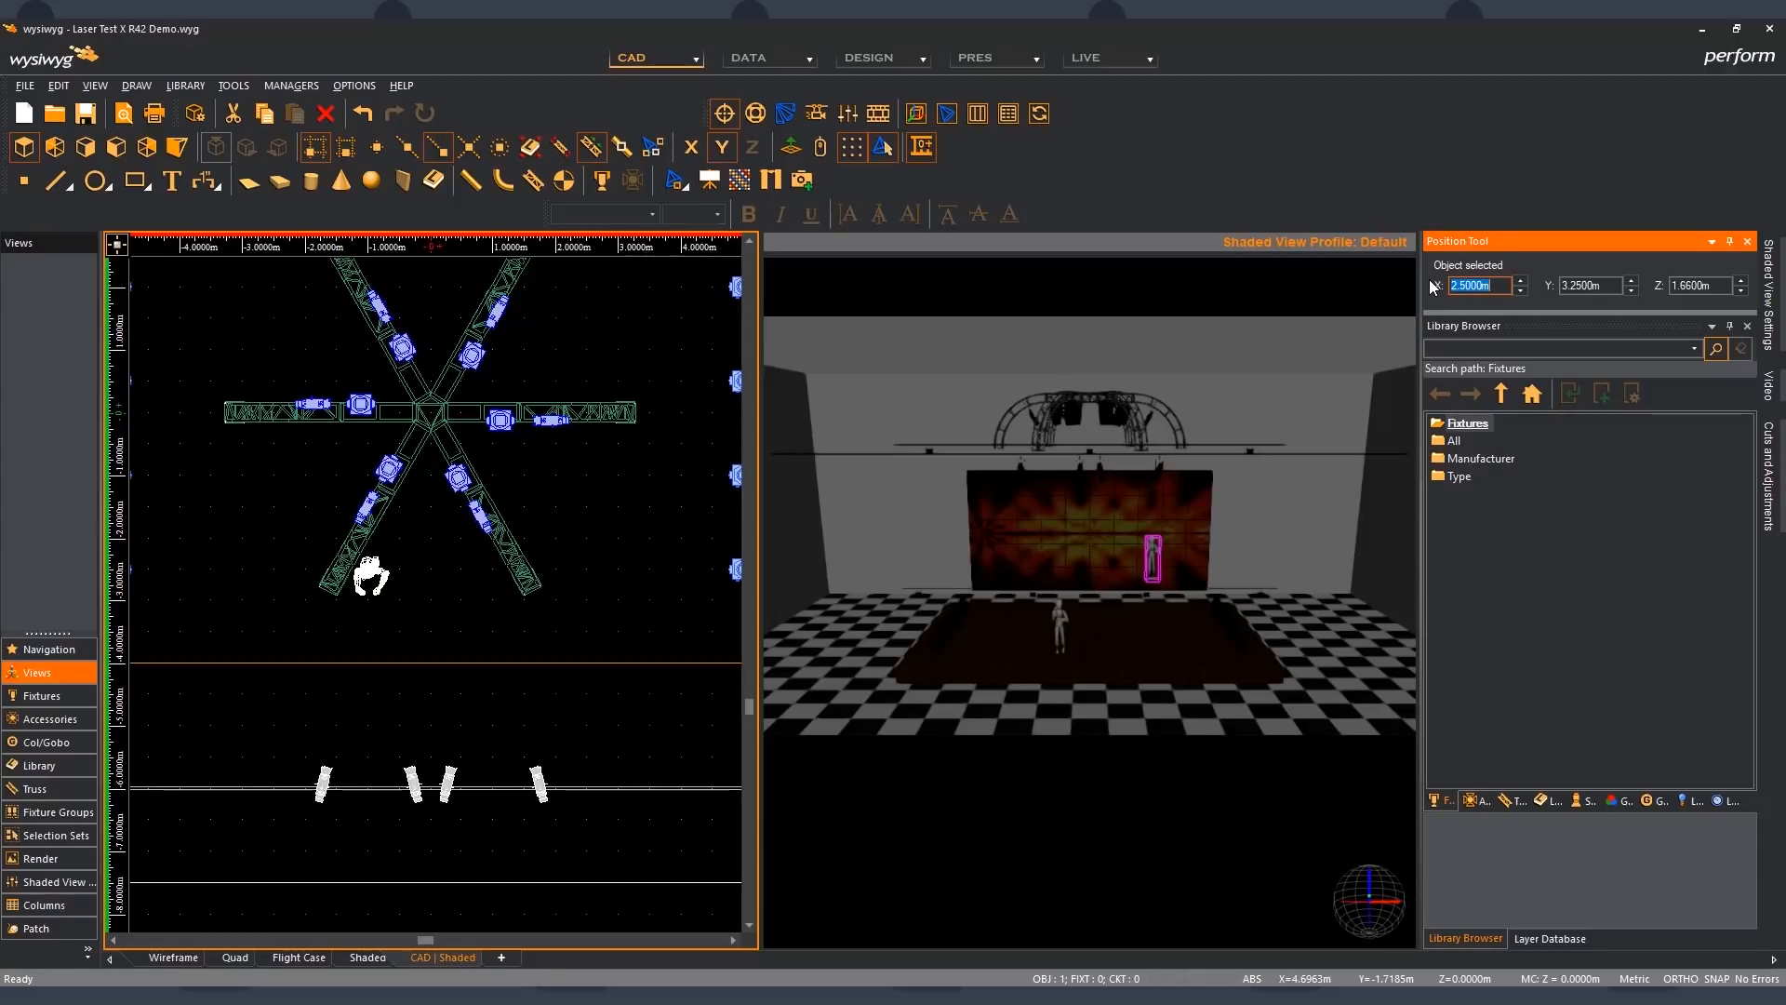
# - Clear the selection and undo the right standing figure's X, Y and Z moves
pyautogui.click(686, 571)
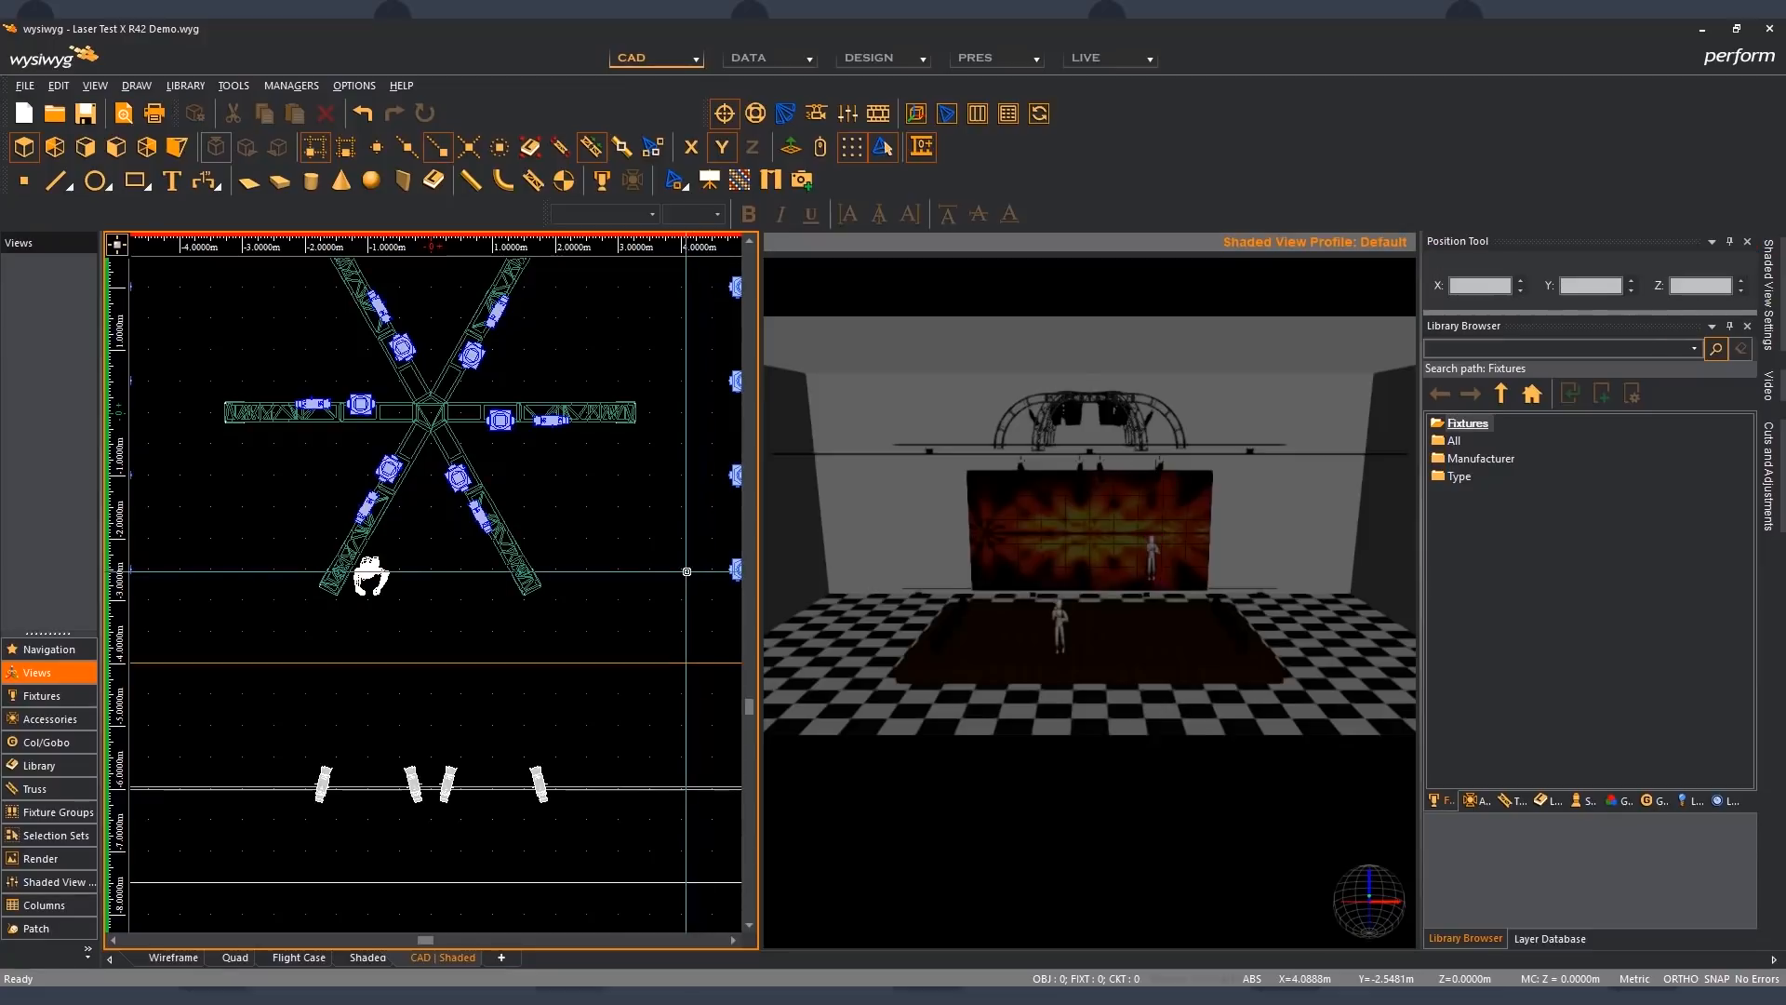
pyautogui.hotkey('ctrl', 'z')
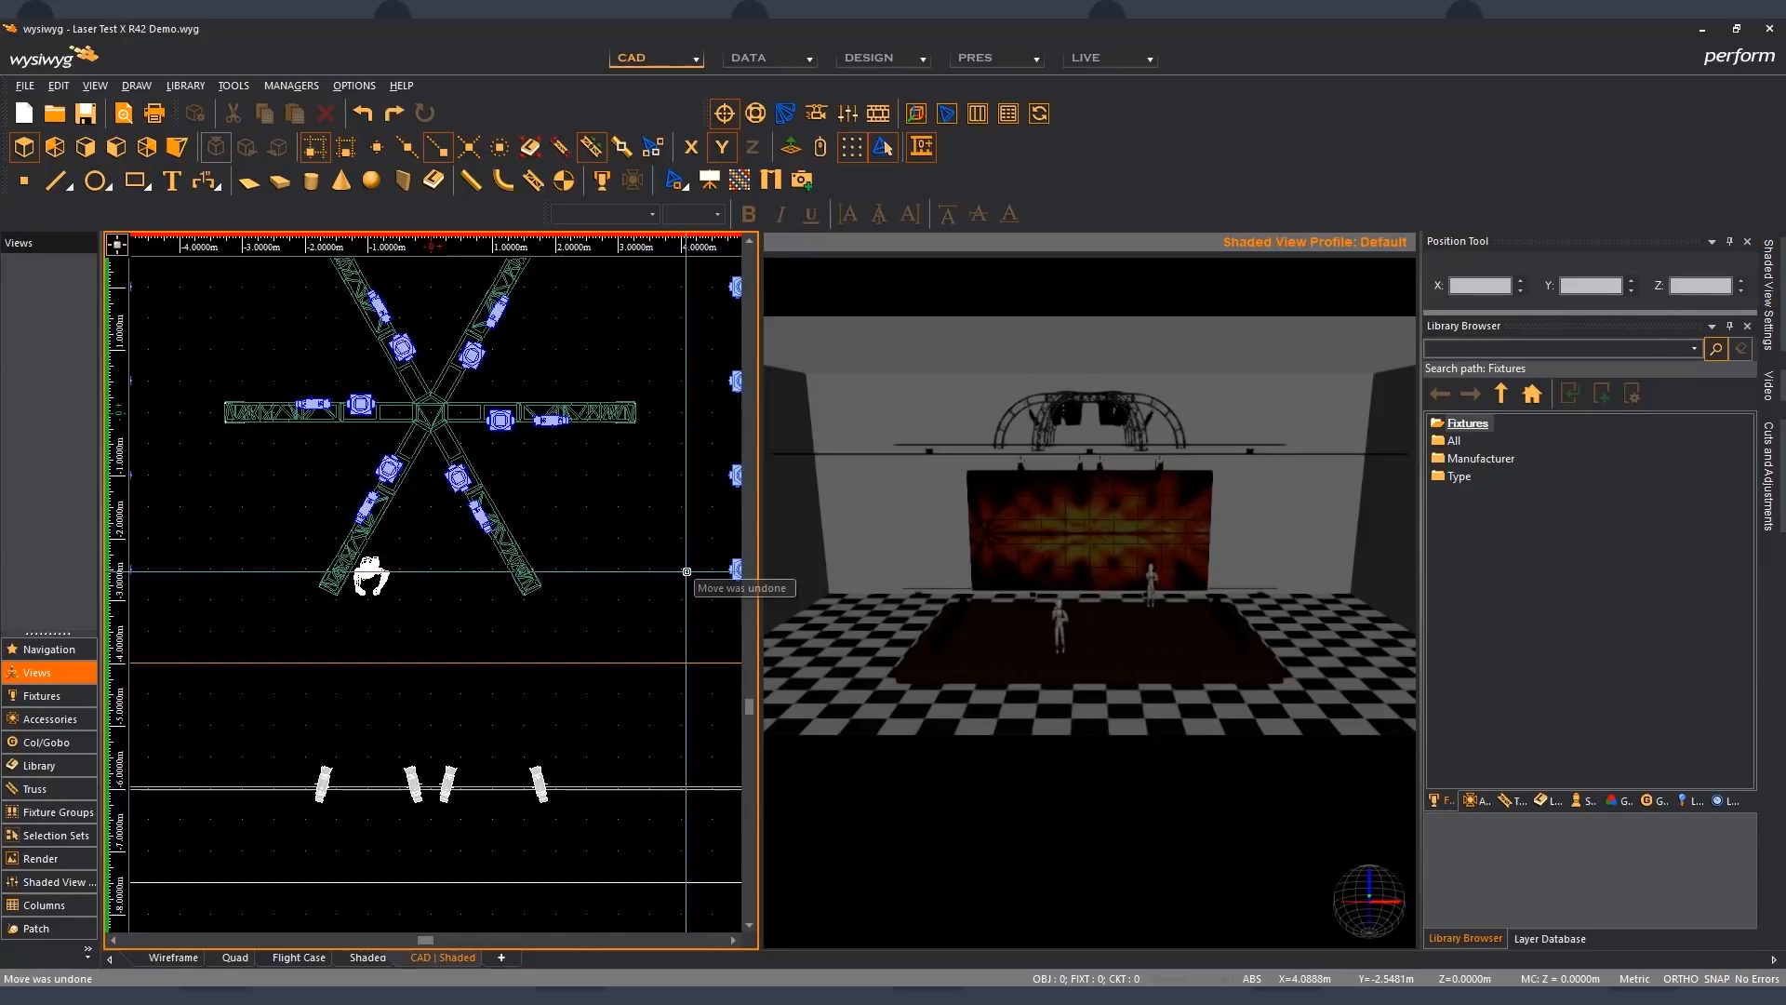
pyautogui.hotkey('ctrl', 'z')
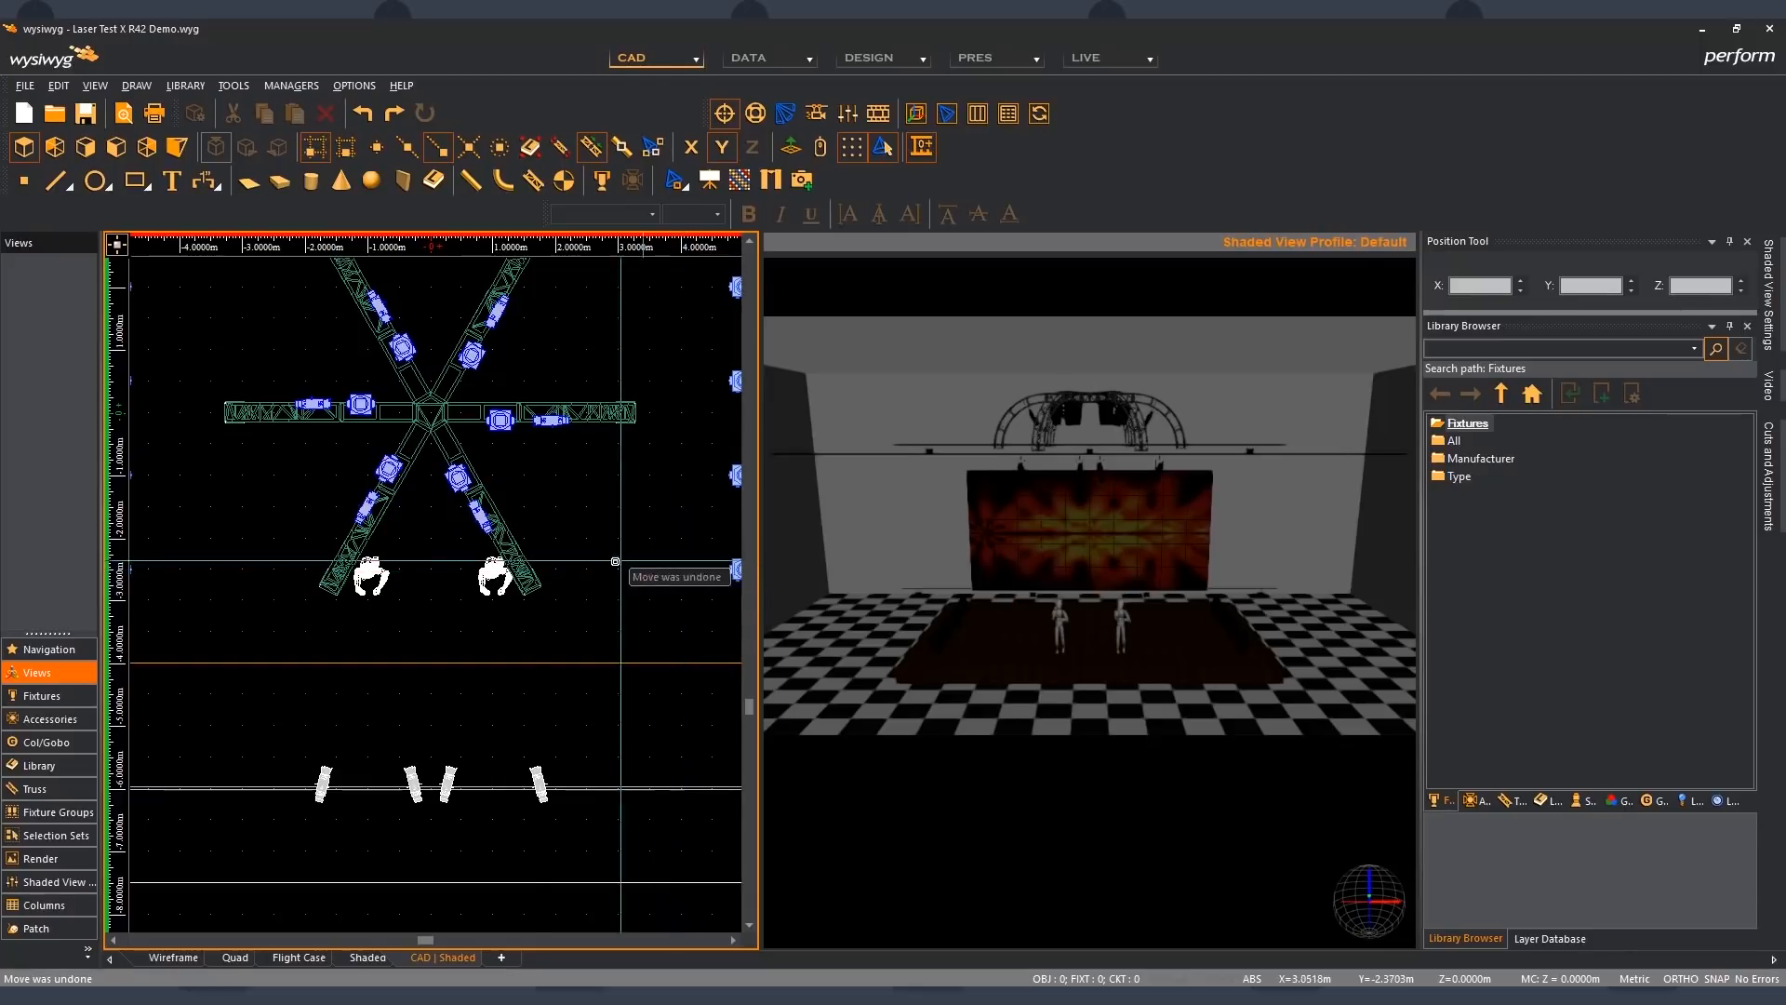
# - Select both standing figures, examine their X value in the Position Tool, and clear the selection
pyautogui.click(396, 592)
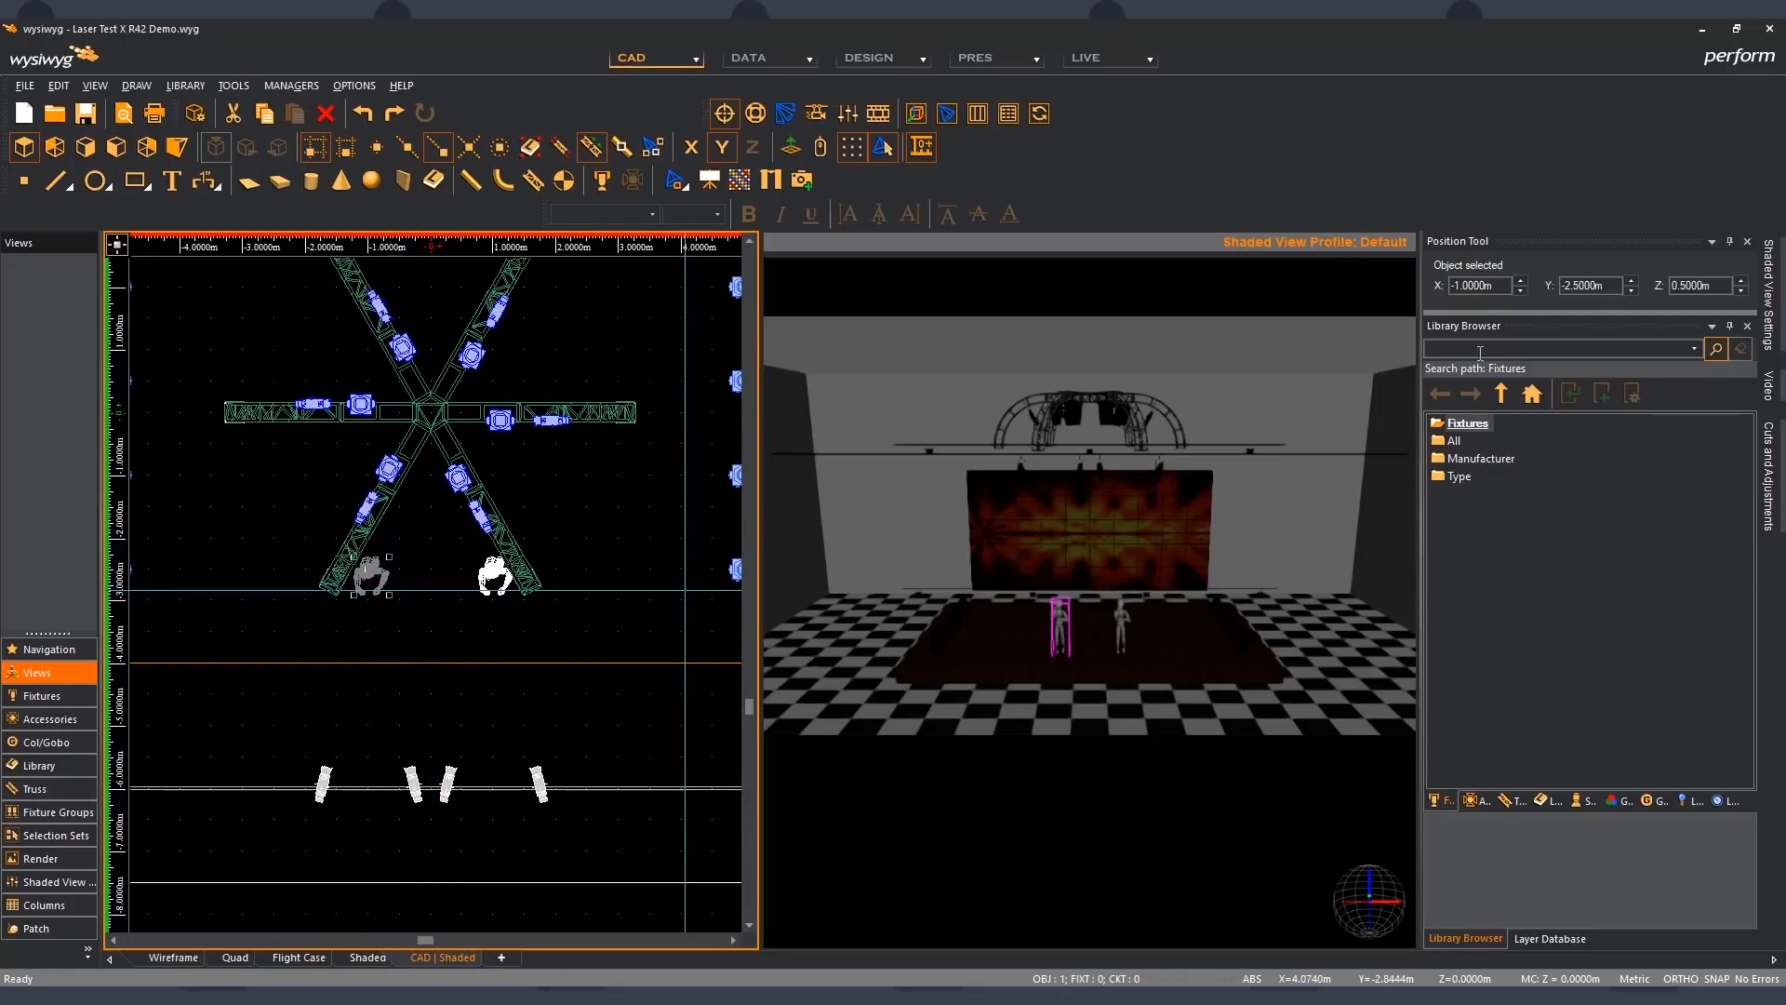
pyautogui.keyDown('ctrl'); pyautogui.click(491, 574); pyautogui.keyUp('ctrl')
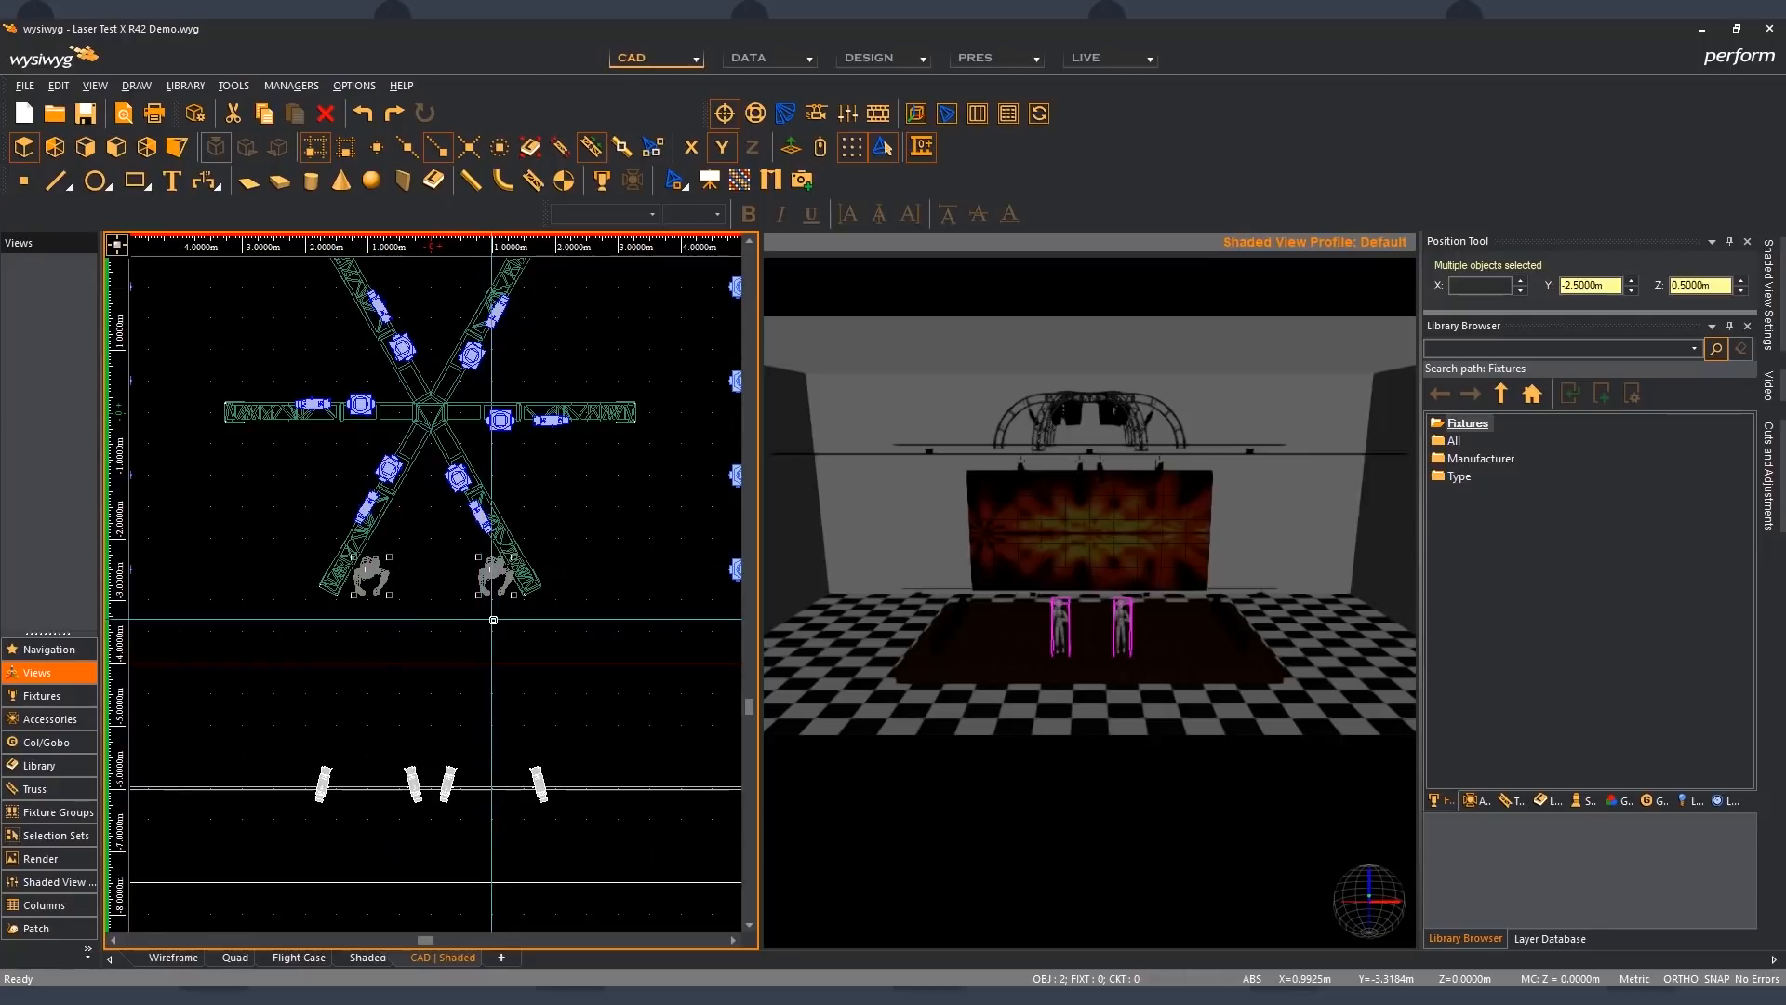
pyautogui.click(1492, 293)
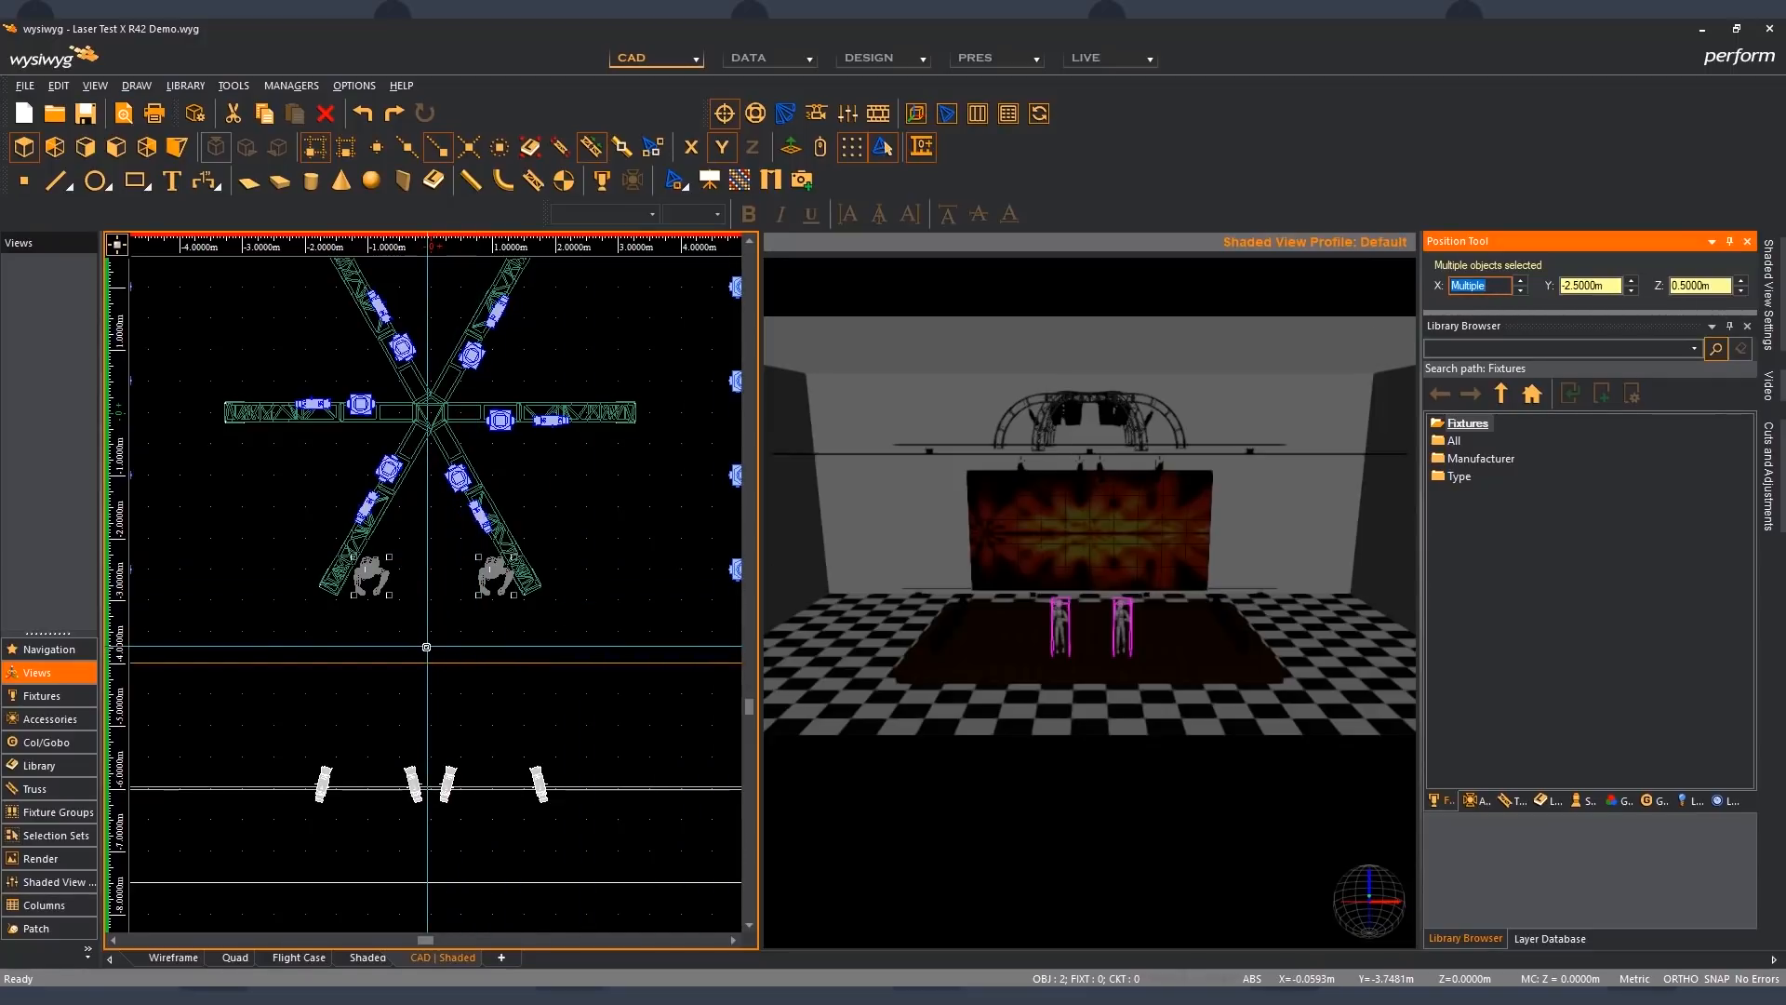
pyautogui.click(656, 539)
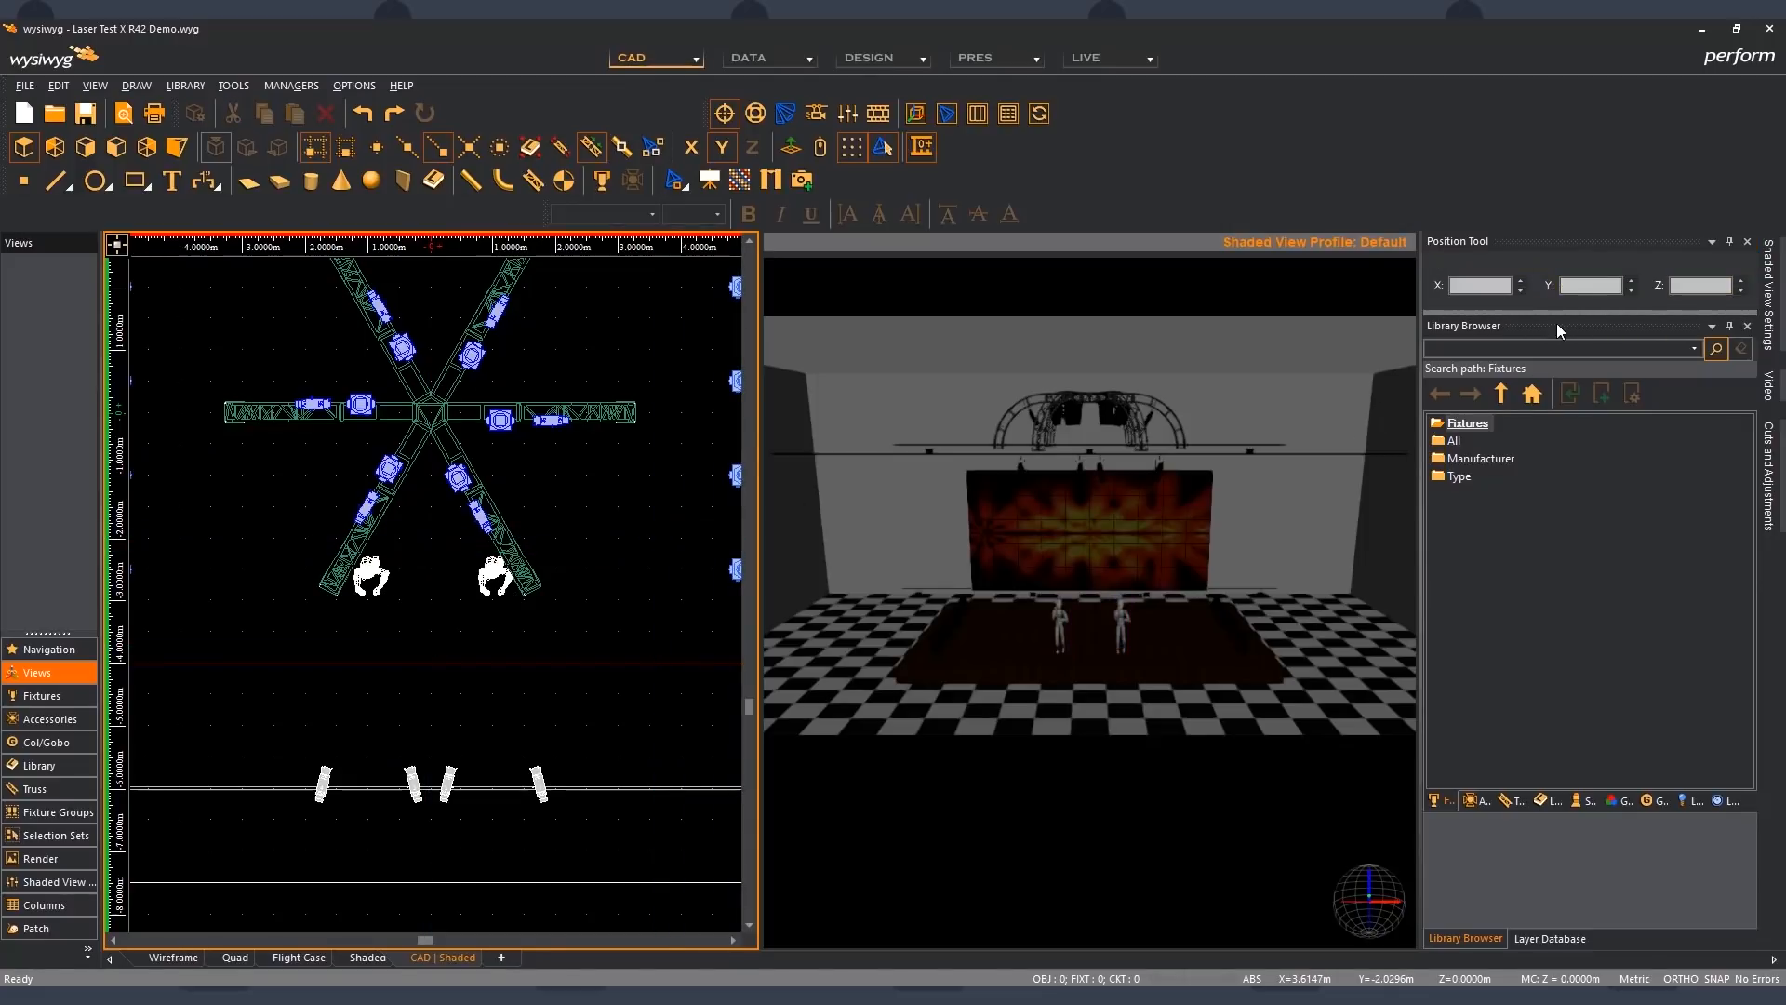
# - Select both standing figures and set their shared X position to 3 m
pyautogui.click(493, 574)
pyautogui.keyDown('ctrl'); pyautogui.click(377, 577); pyautogui.keyUp('ctrl')
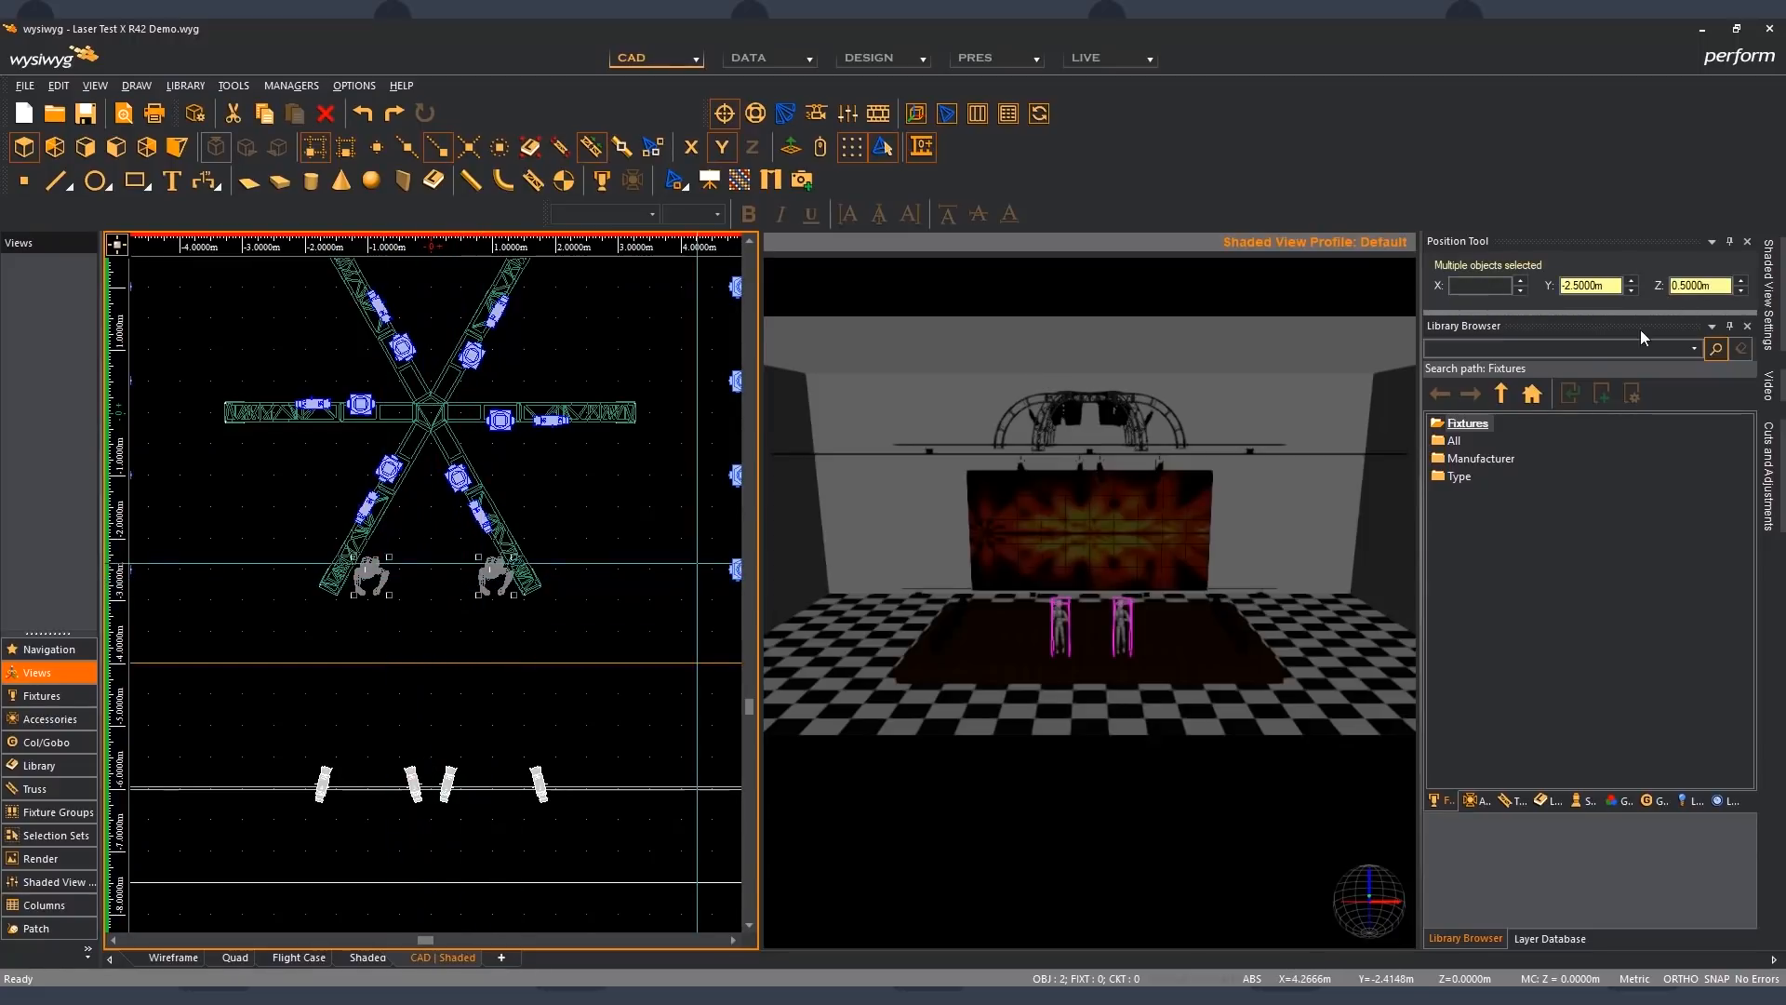
pyautogui.click(1487, 286)
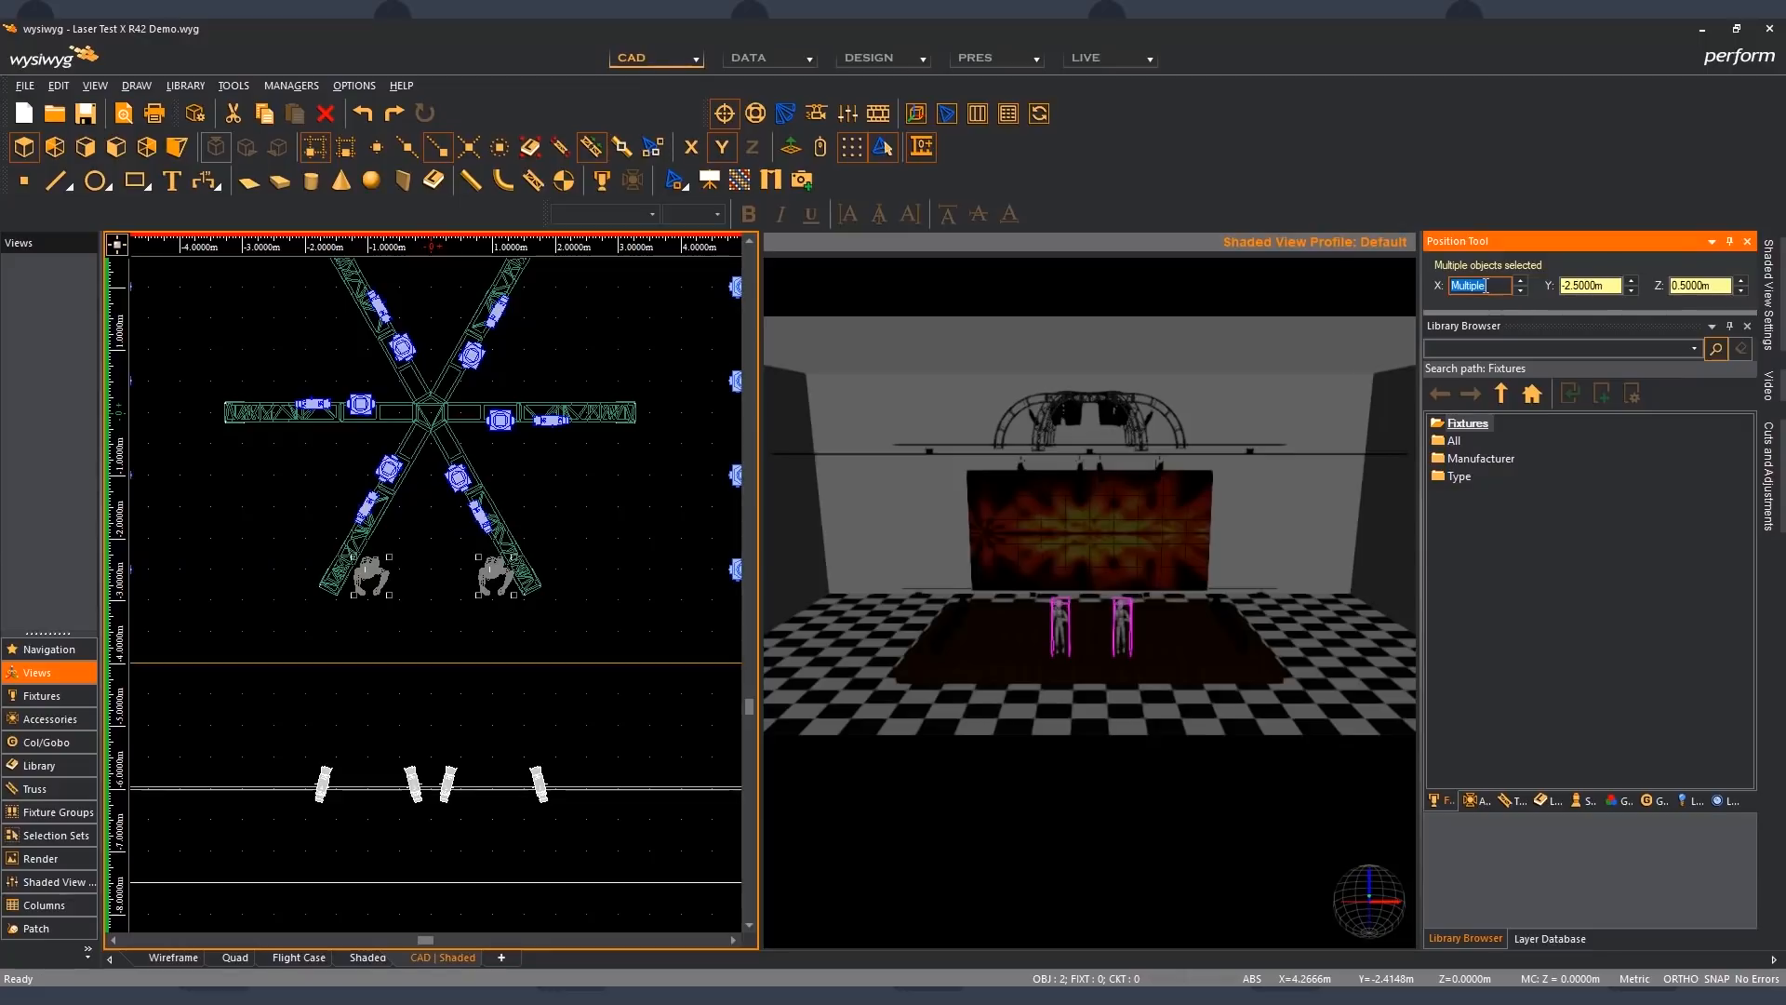
pyautogui.write('3m')
pyautogui.press('Tab')
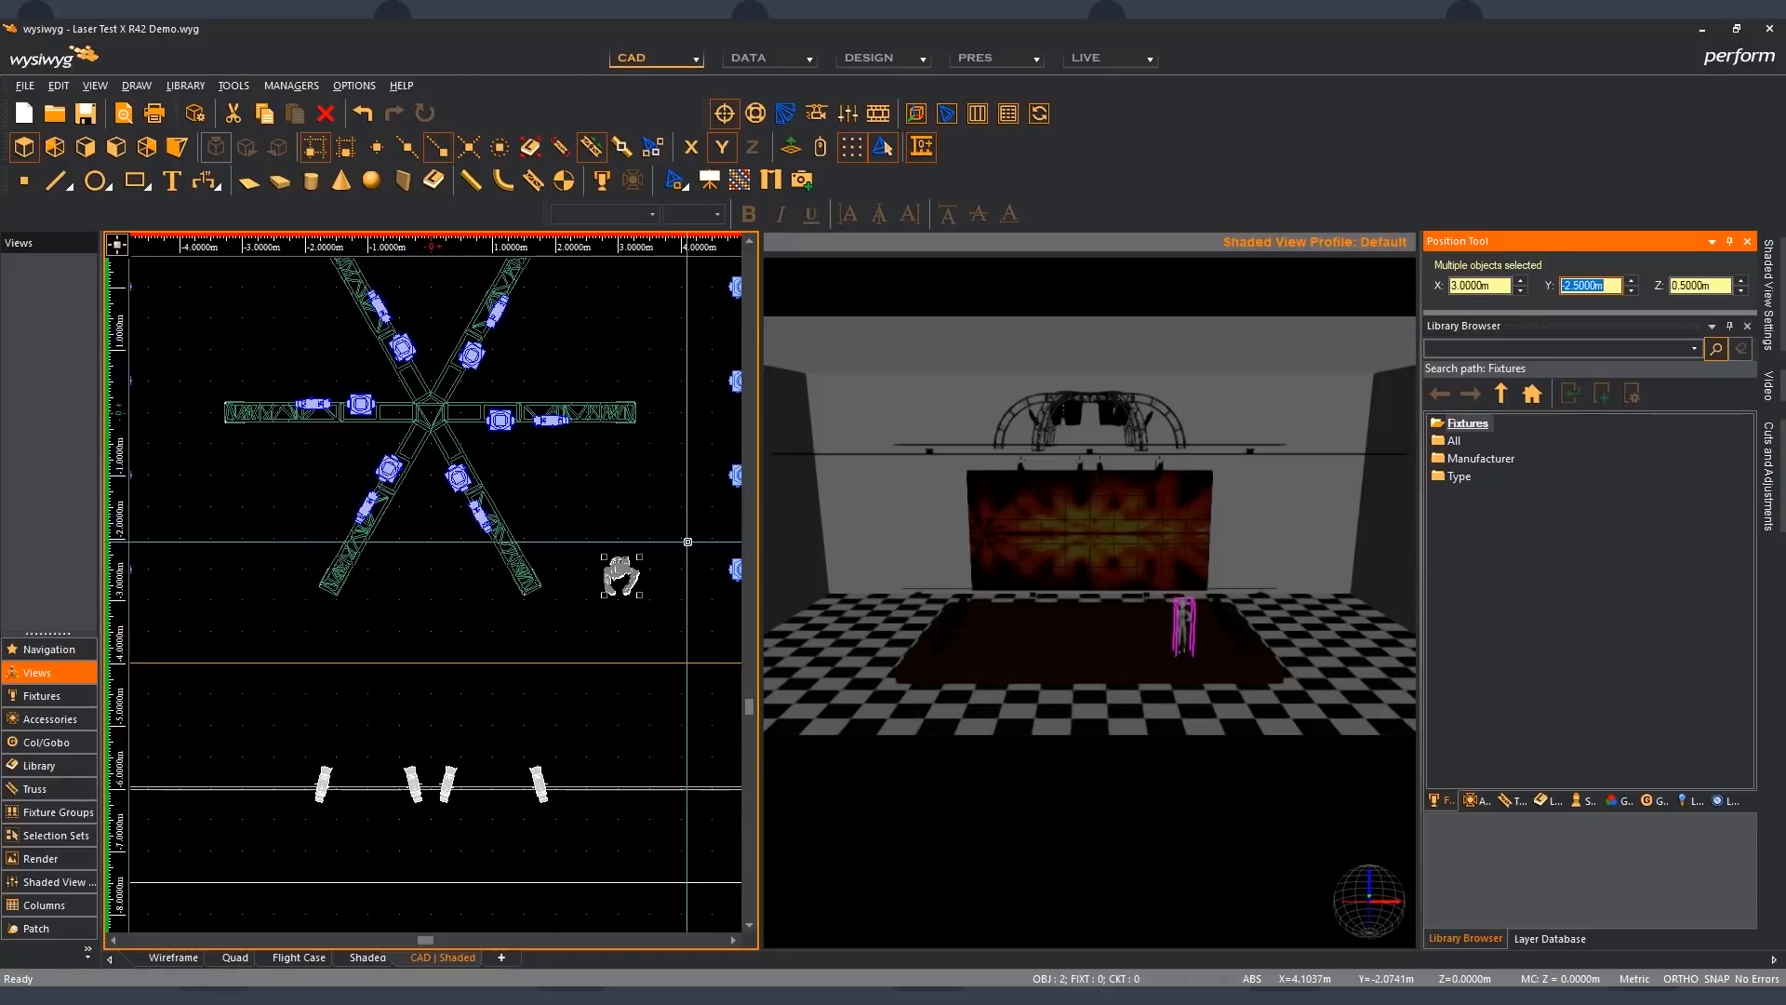
# - Reselect both overlapping figures with a selection window and nudge their X position to 3.5 m and back to 3 m
pyautogui.click(662, 586)
pyautogui.moveTo(653, 604); pyautogui.dragTo(604, 552)
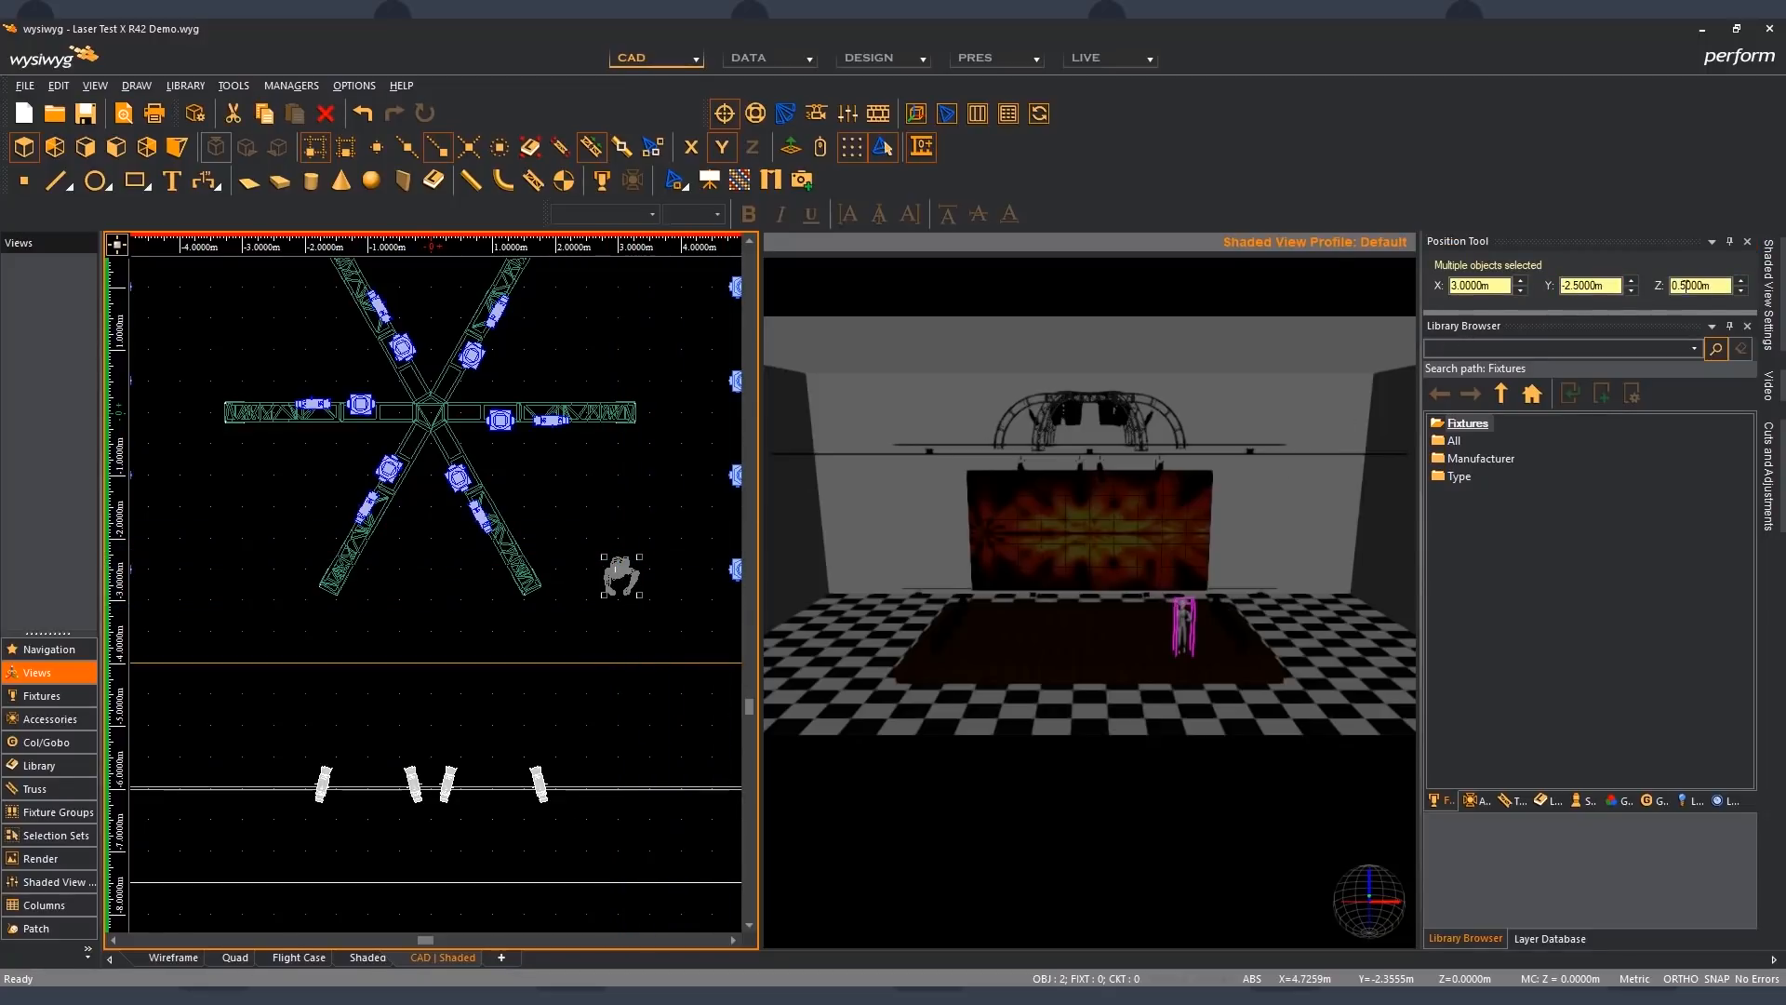
pyautogui.click(1522, 281)
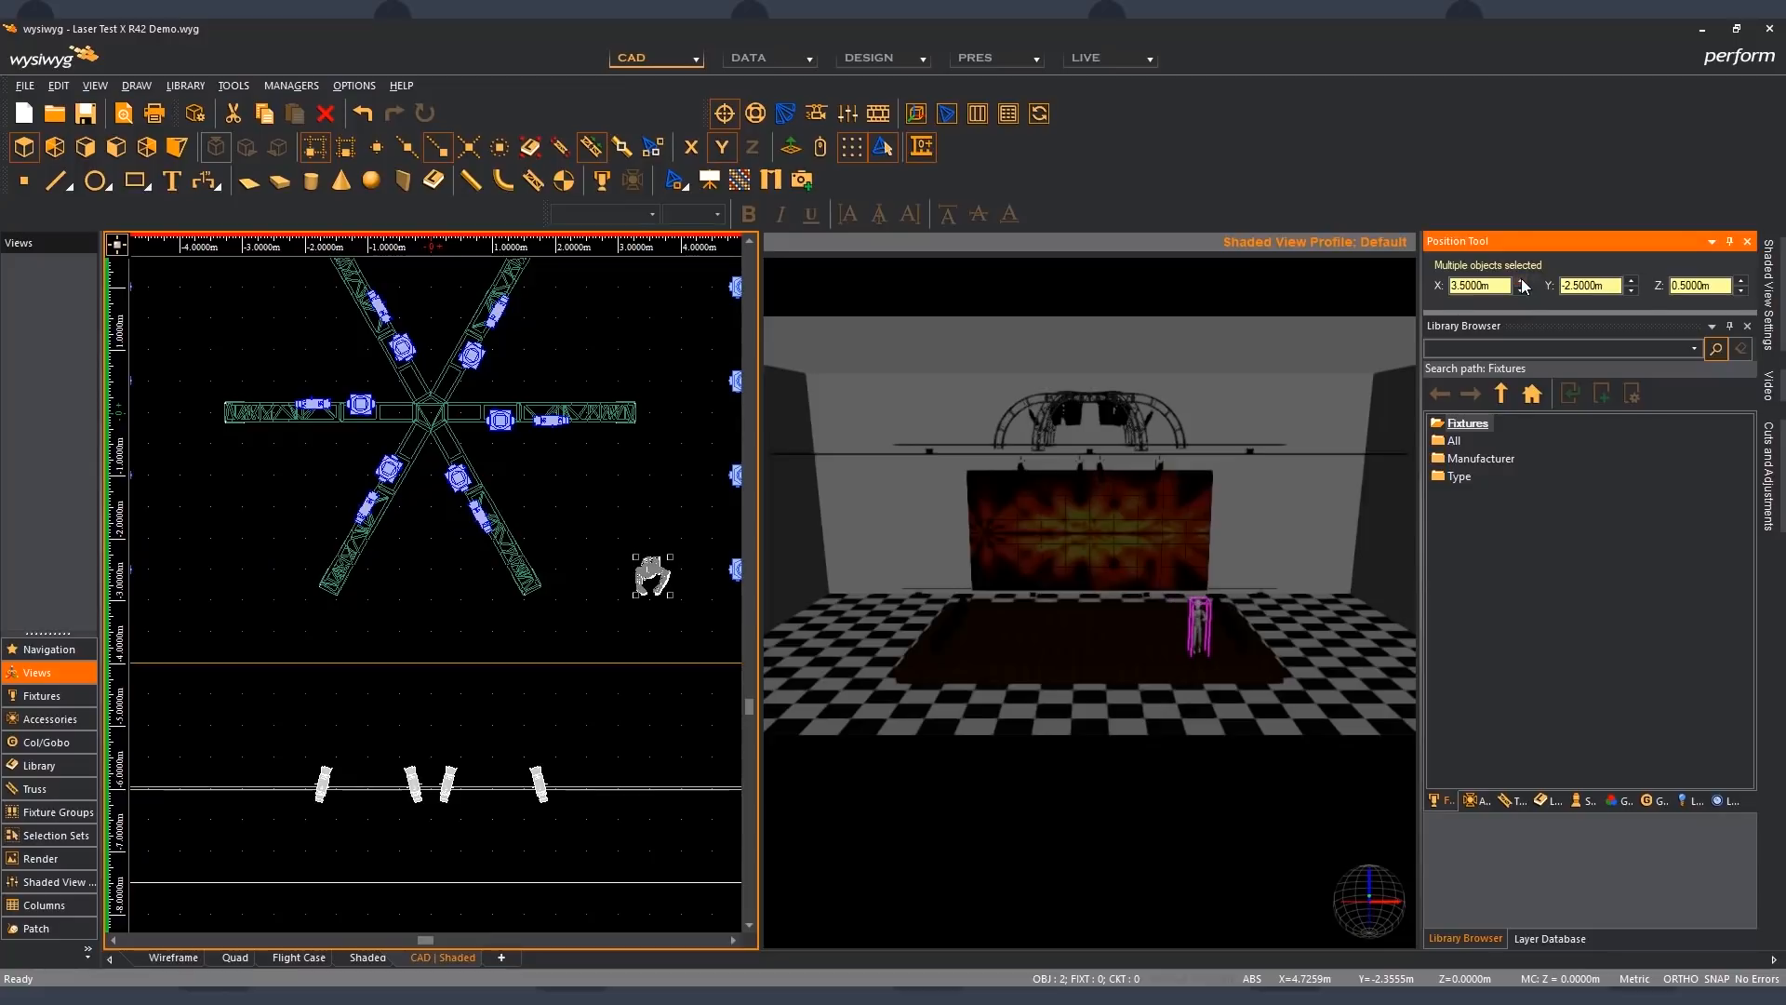
pyautogui.click(1518, 290)
pyautogui.click(1518, 290)
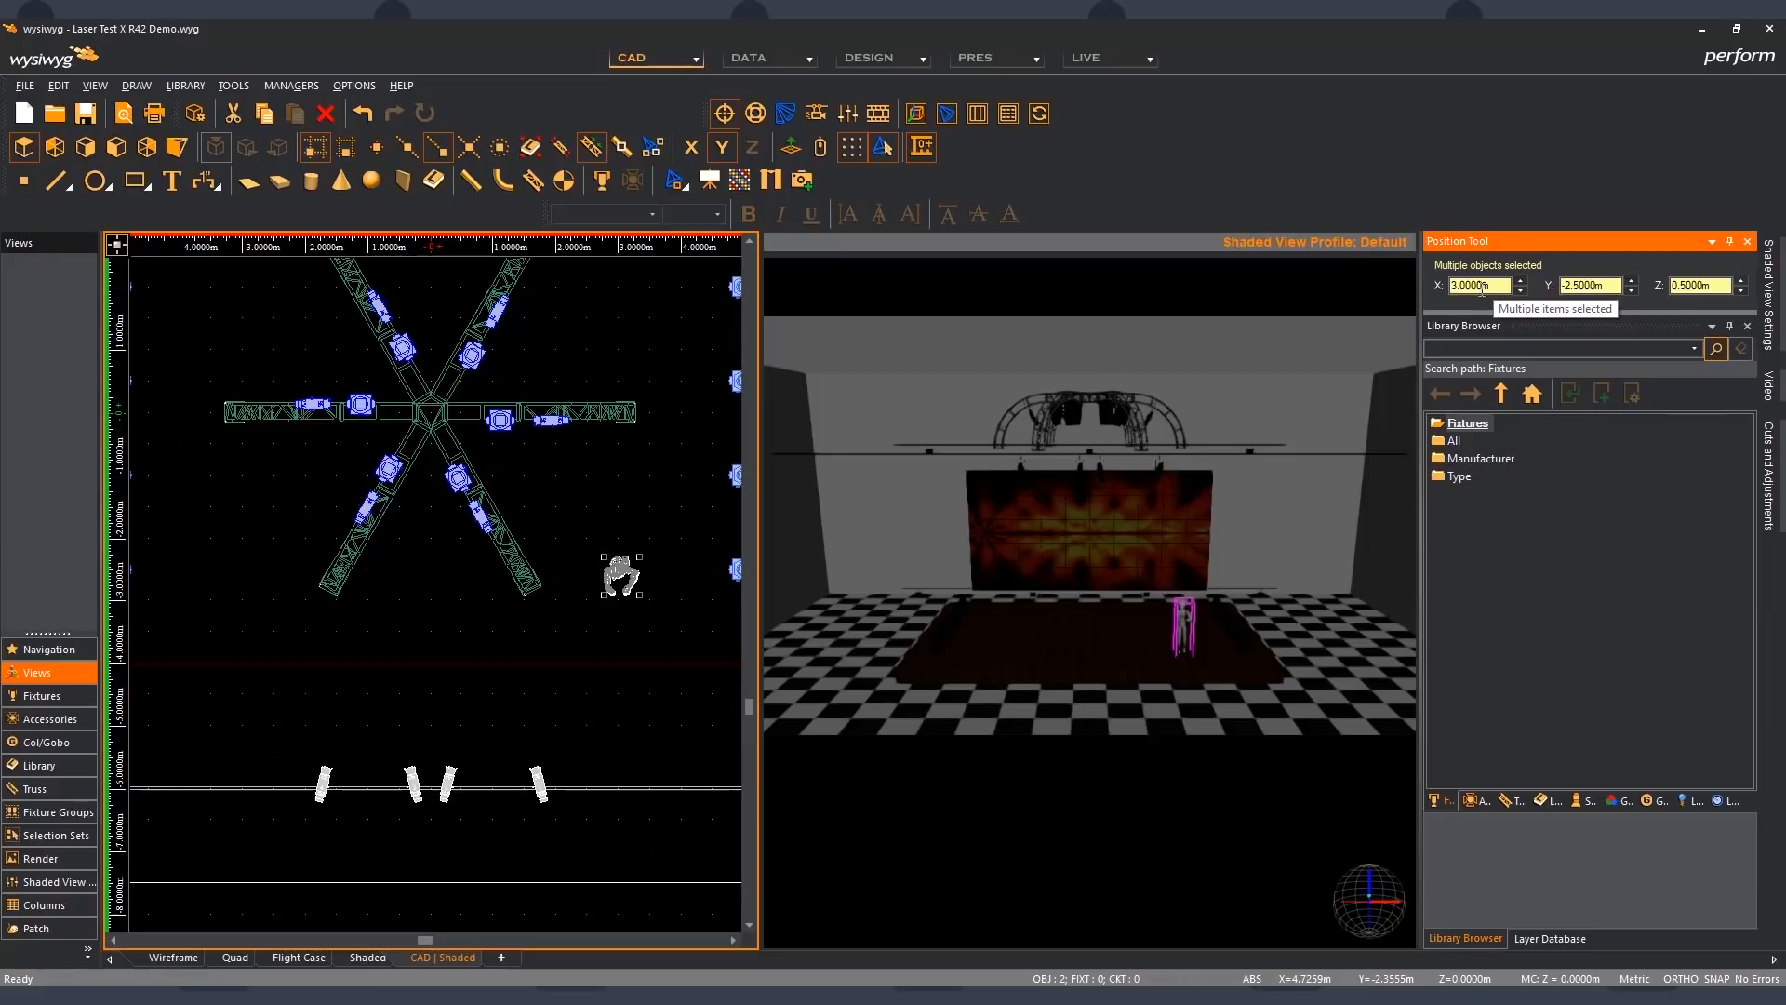
# - Set both overlapping figures' X position to -1 m and clear the selection
pyautogui.moveTo(1482, 288); pyautogui.dragTo(1359, 287)
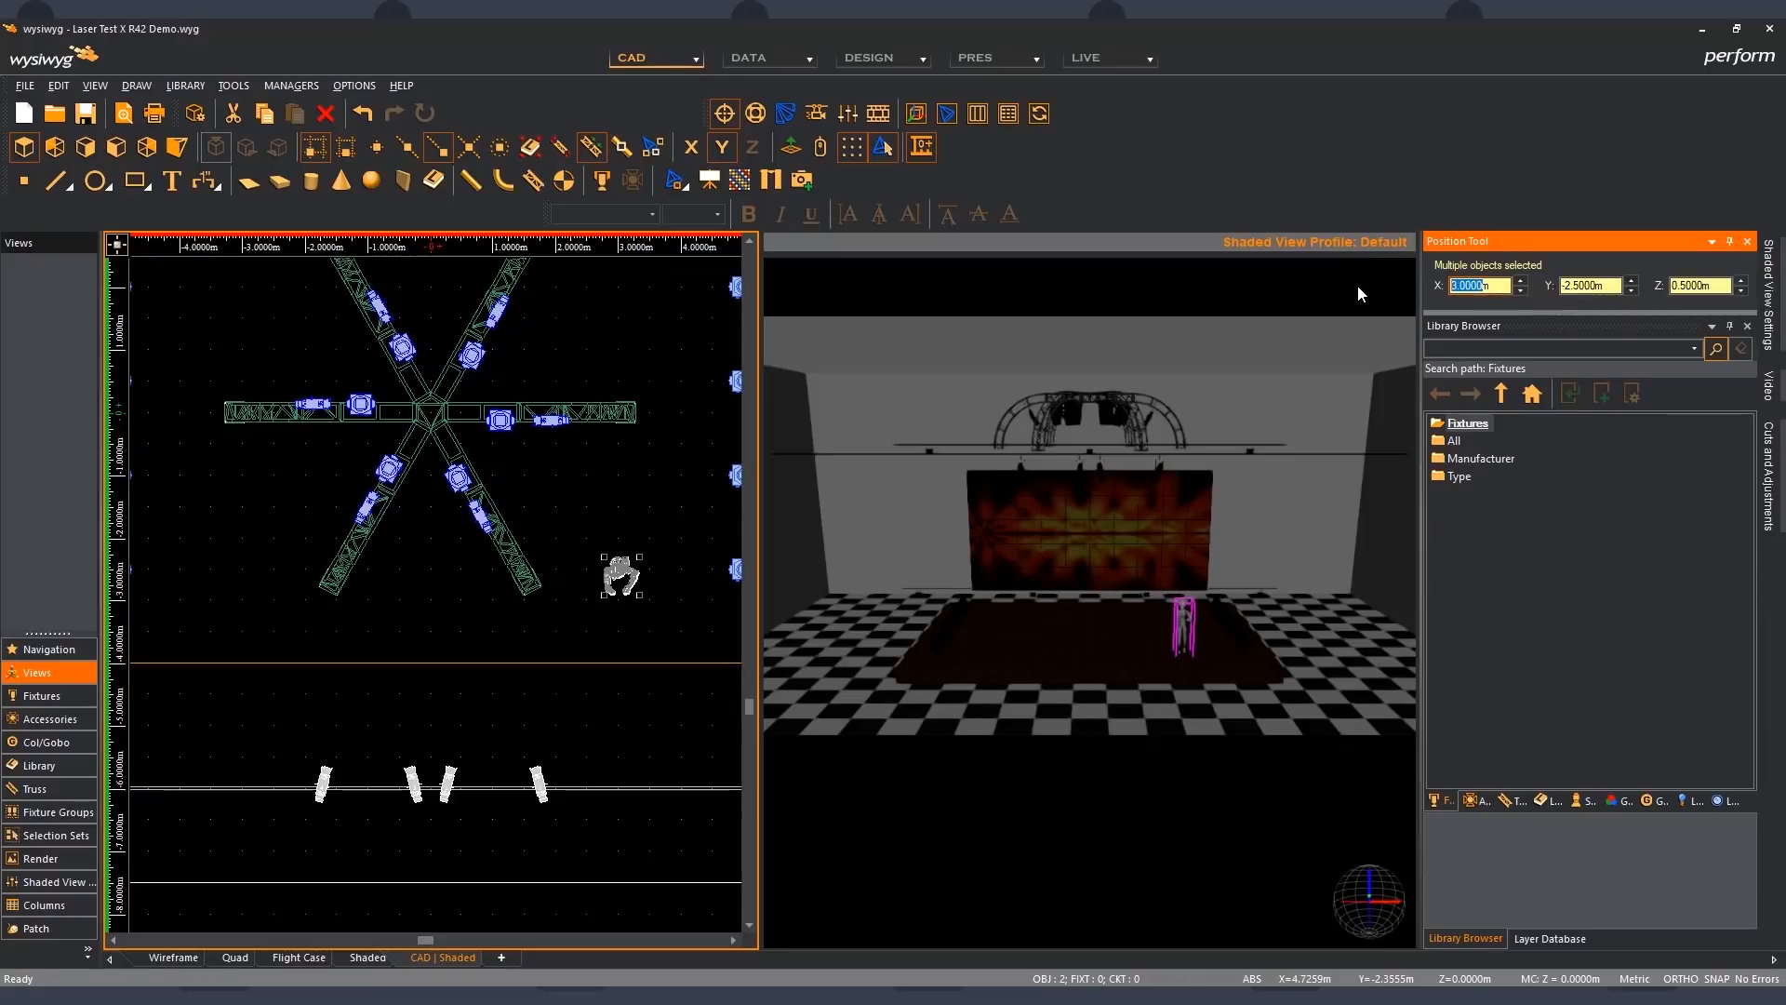
pyautogui.write('-1m')
pyautogui.press('Tab')
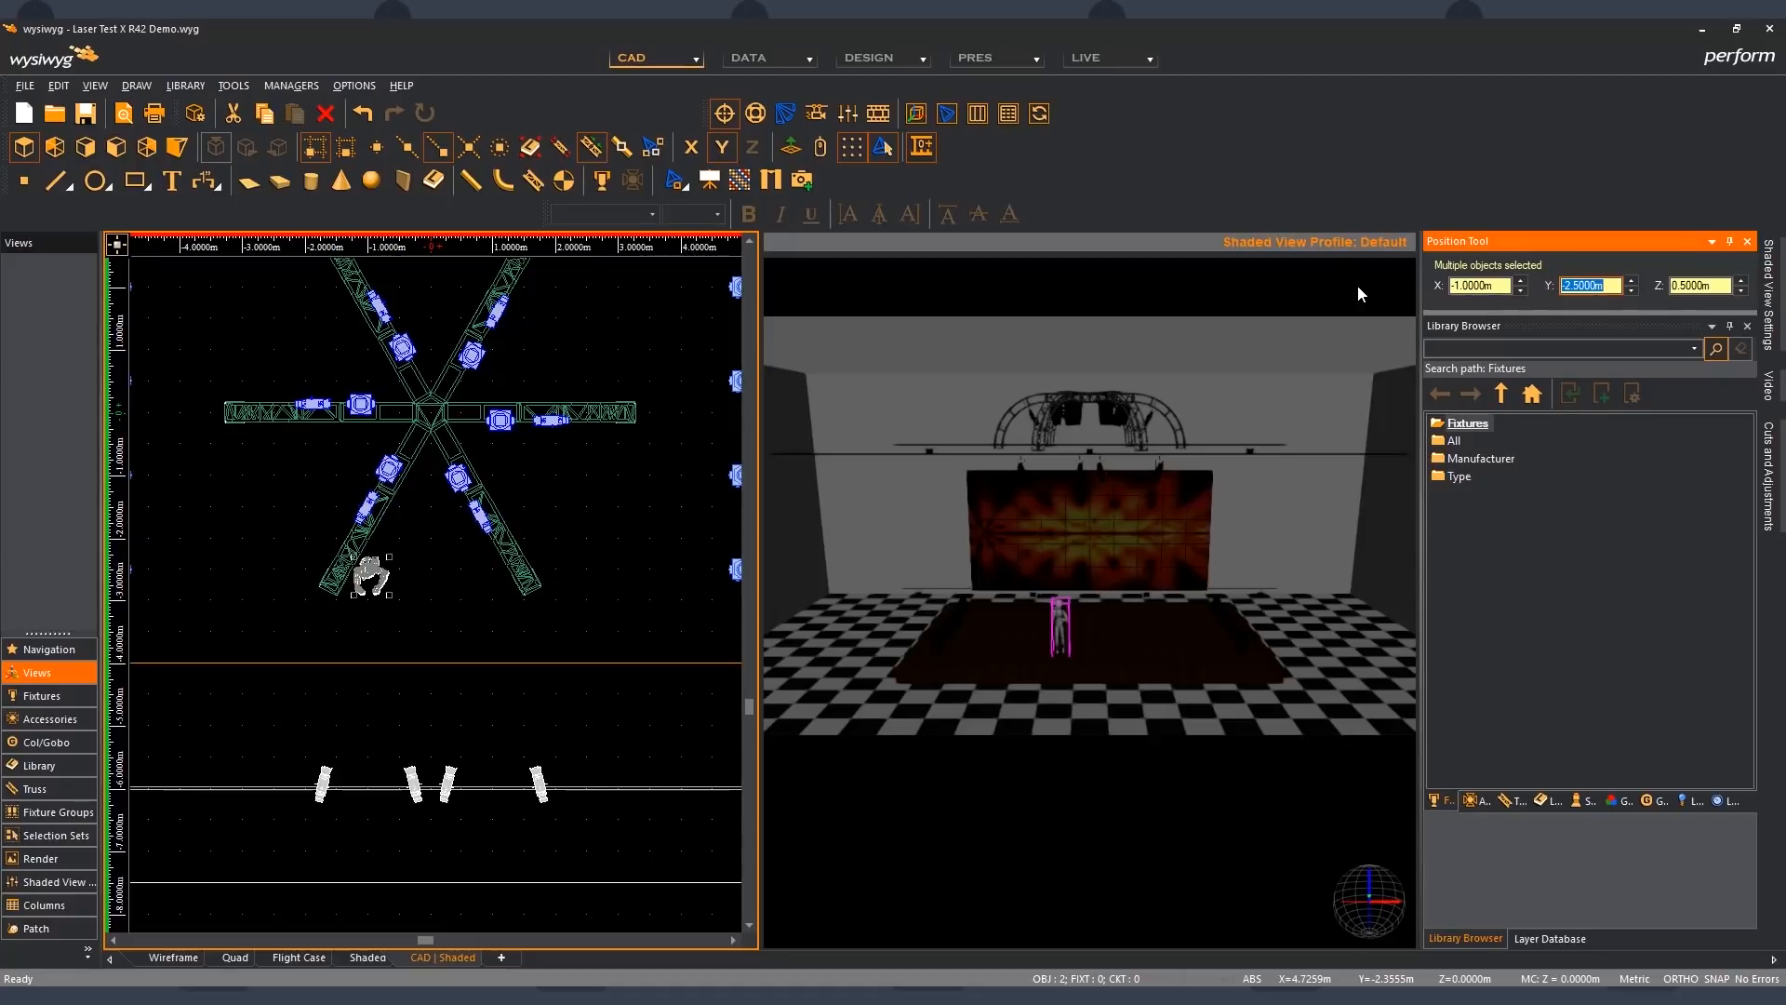
pyautogui.click(450, 585)
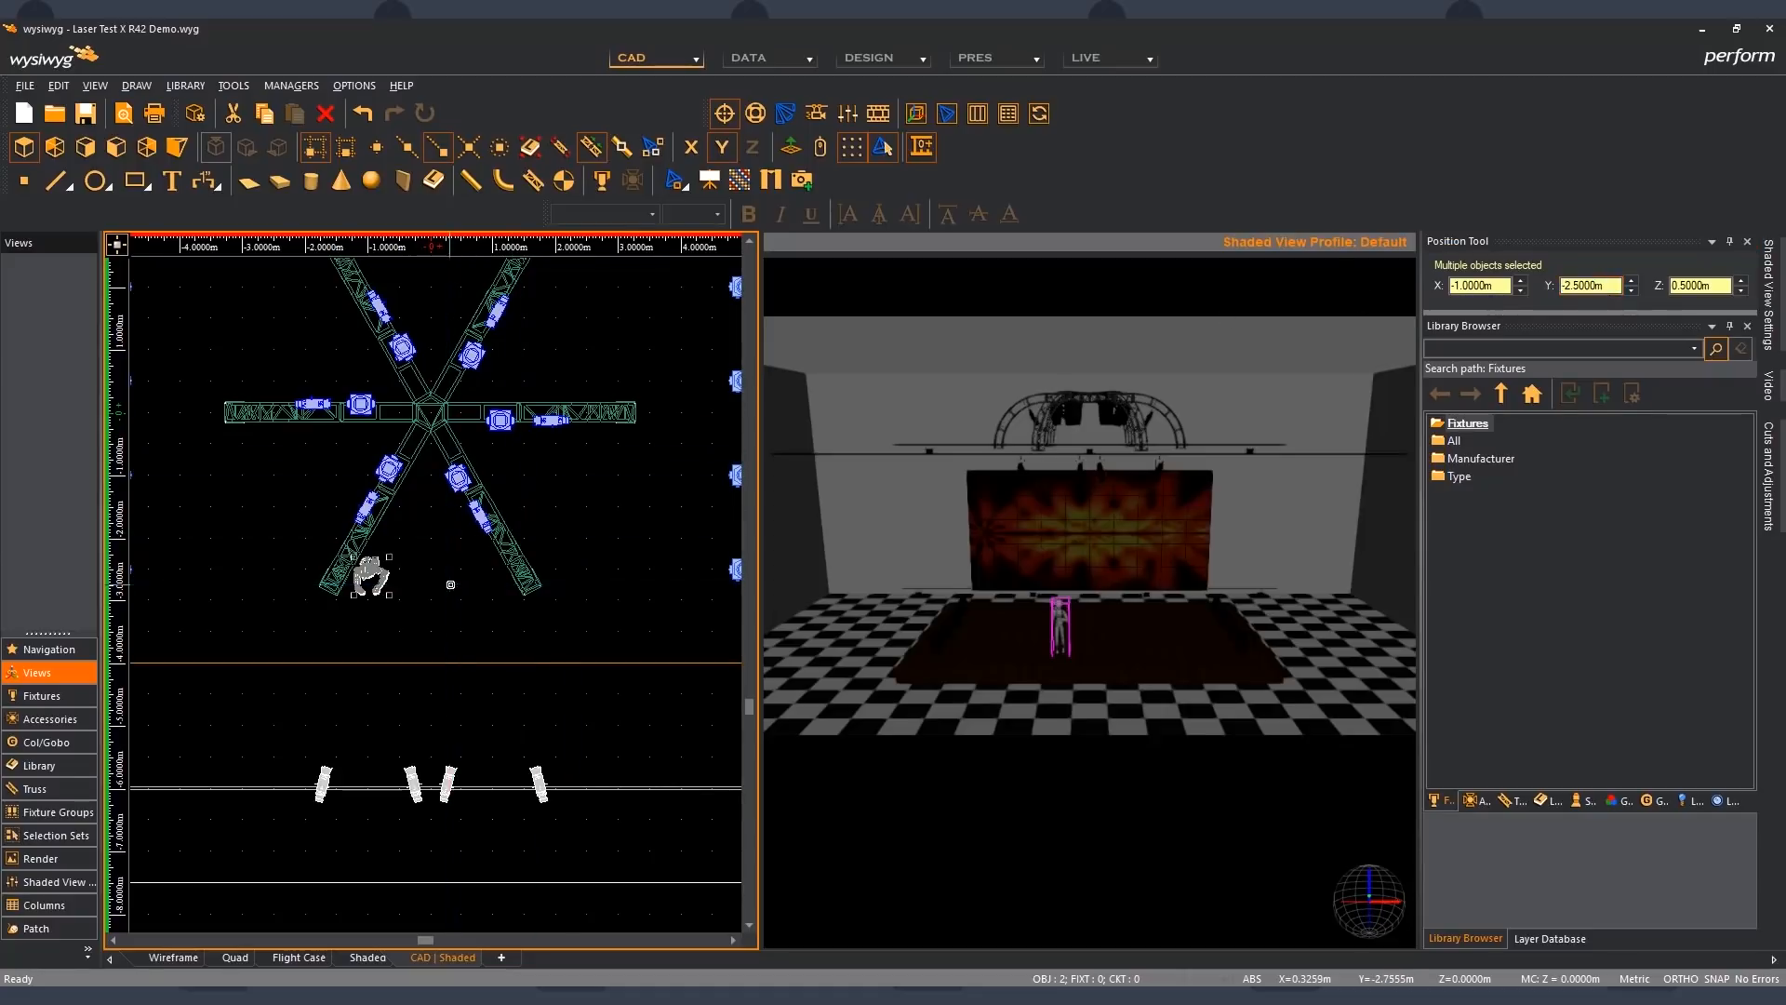
# - Isolate one of the two overlapping figures with Cycle Selection, move it to X 1 m, and undo the move
pyautogui.click(383, 581)
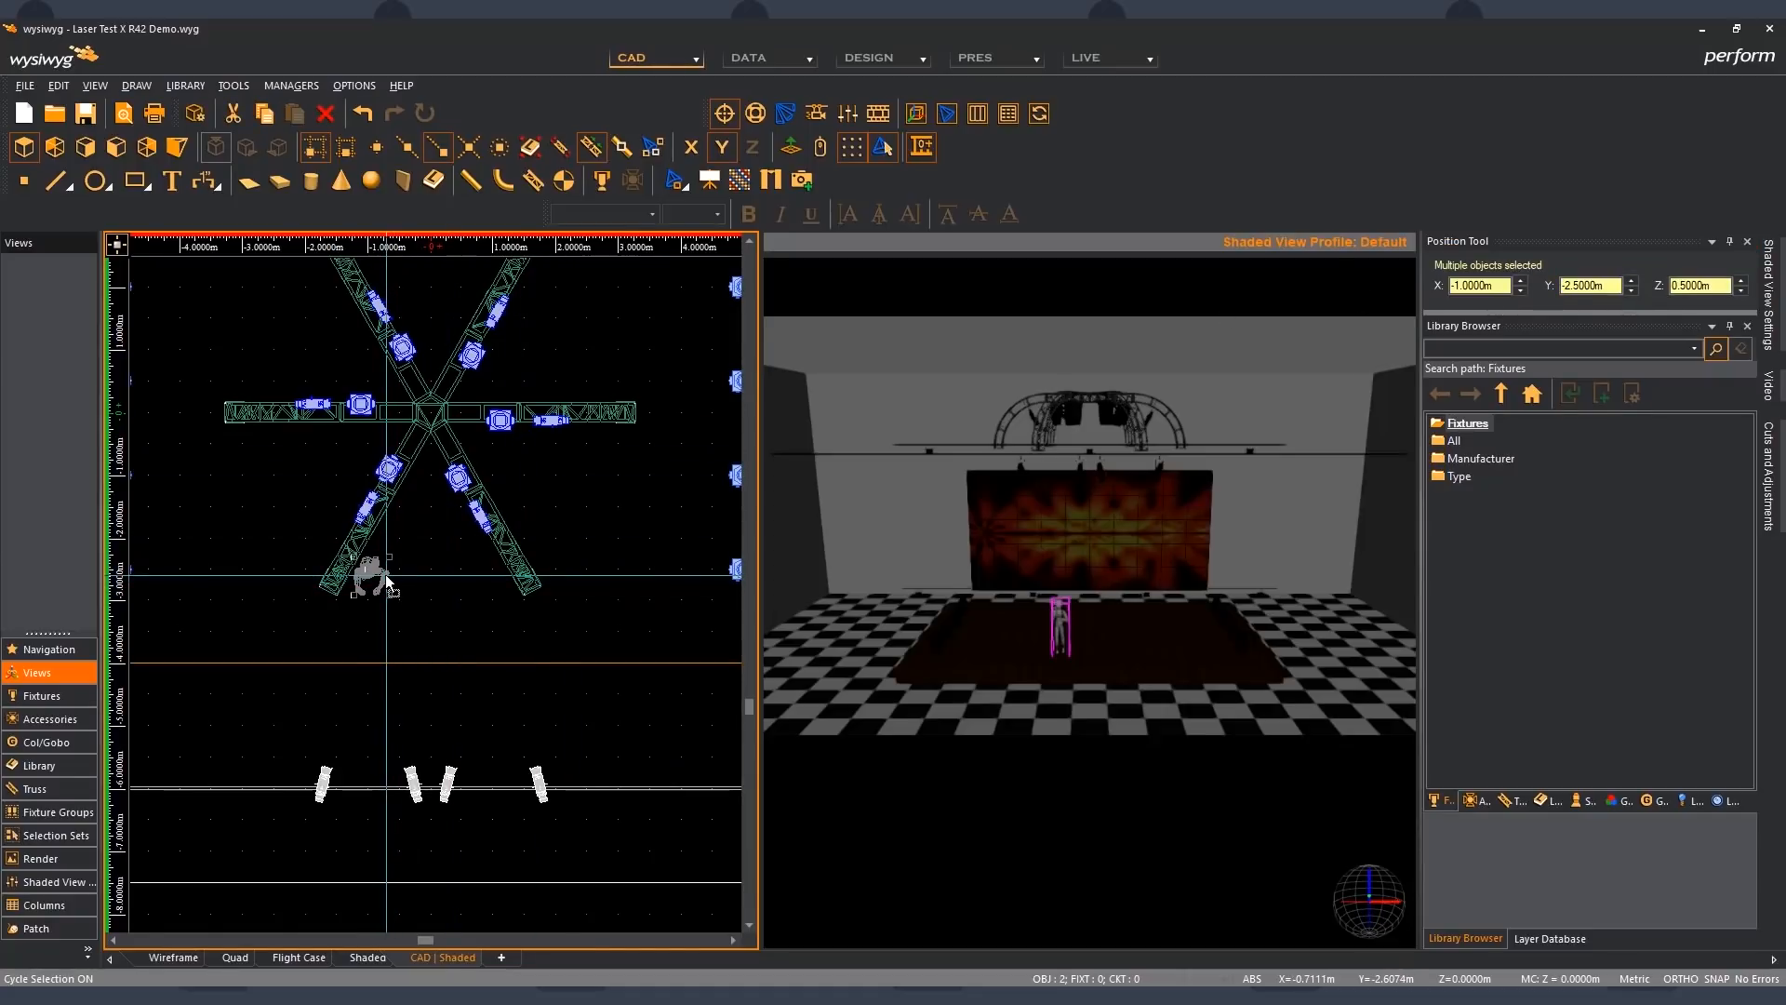
pyautogui.click(387, 582)
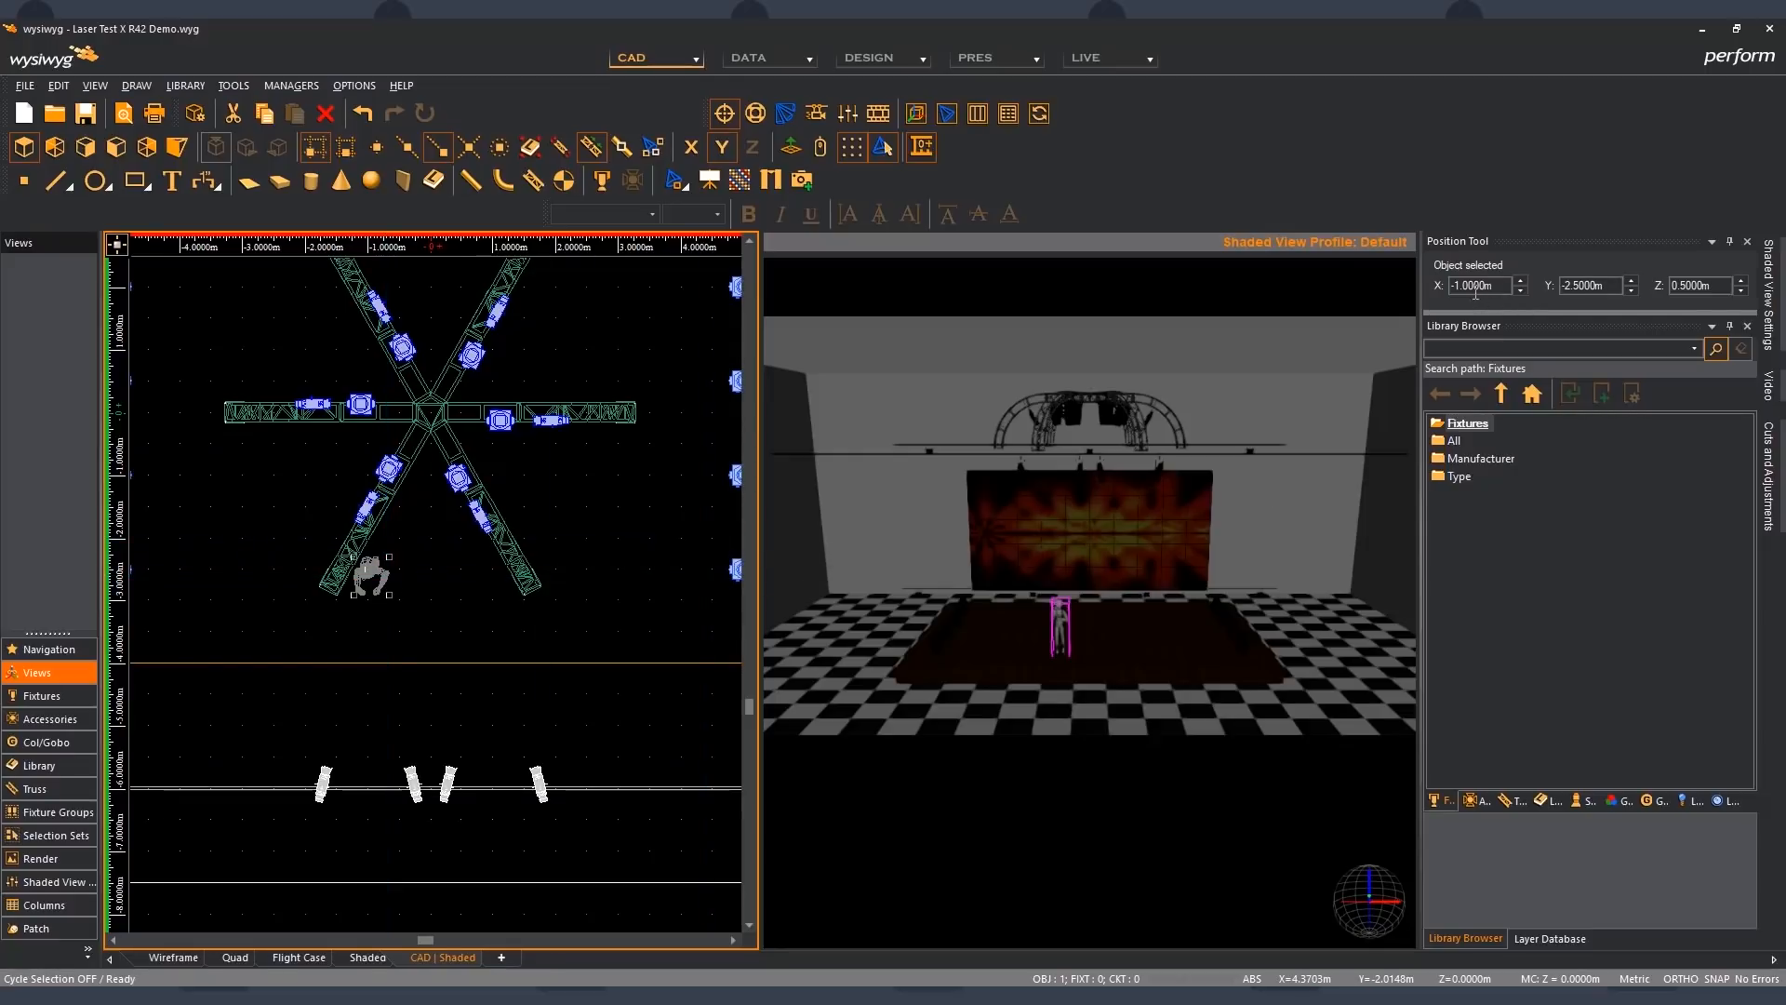
pyautogui.moveTo(1463, 284); pyautogui.dragTo(1439, 284)
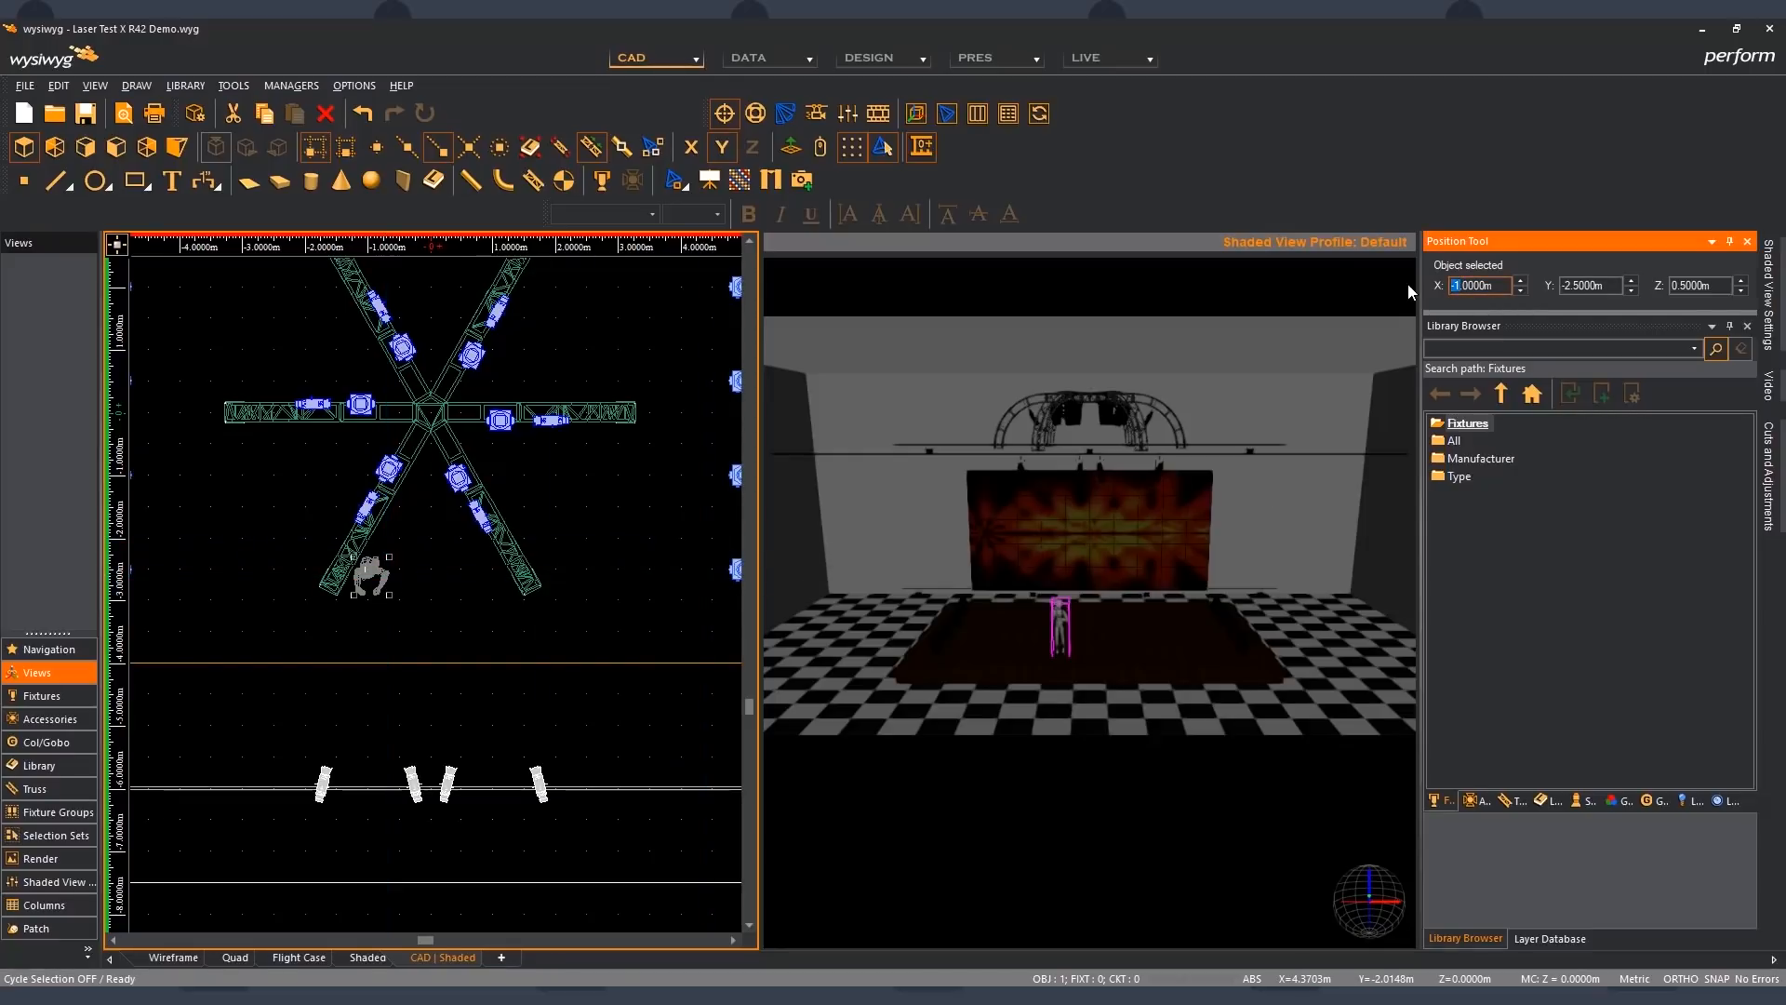
pyautogui.write('1')
pyautogui.press('Return')
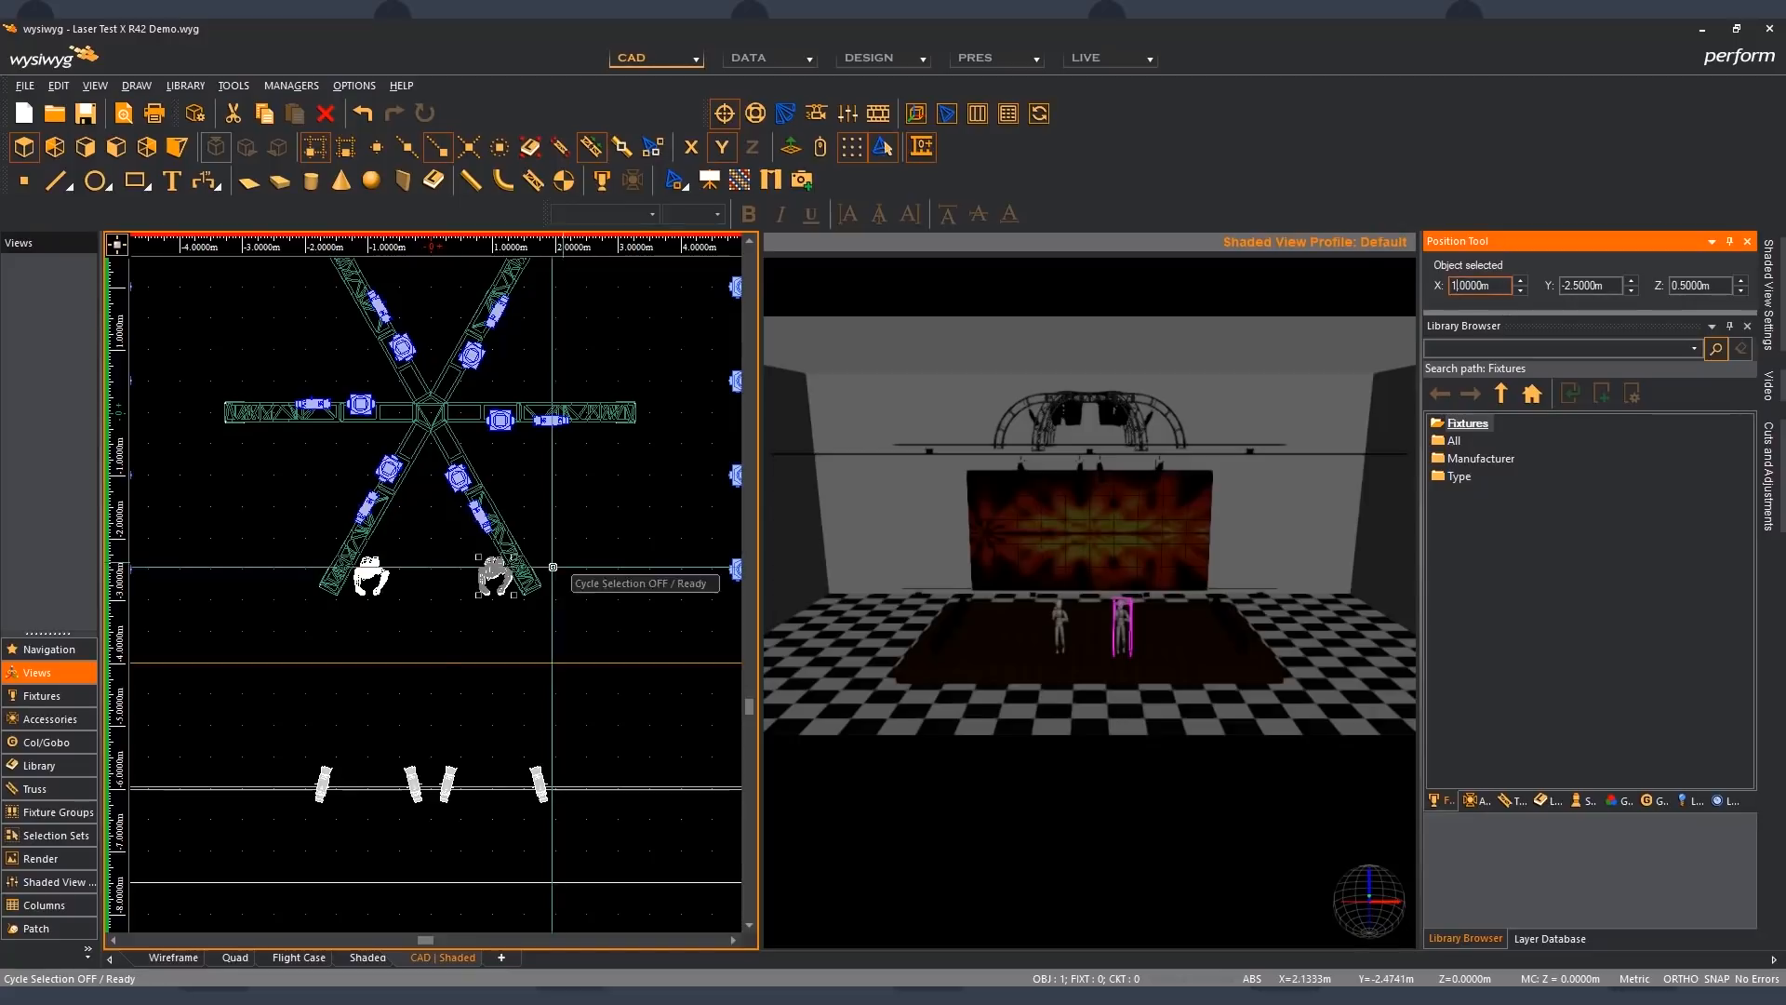
pyautogui.click(433, 586)
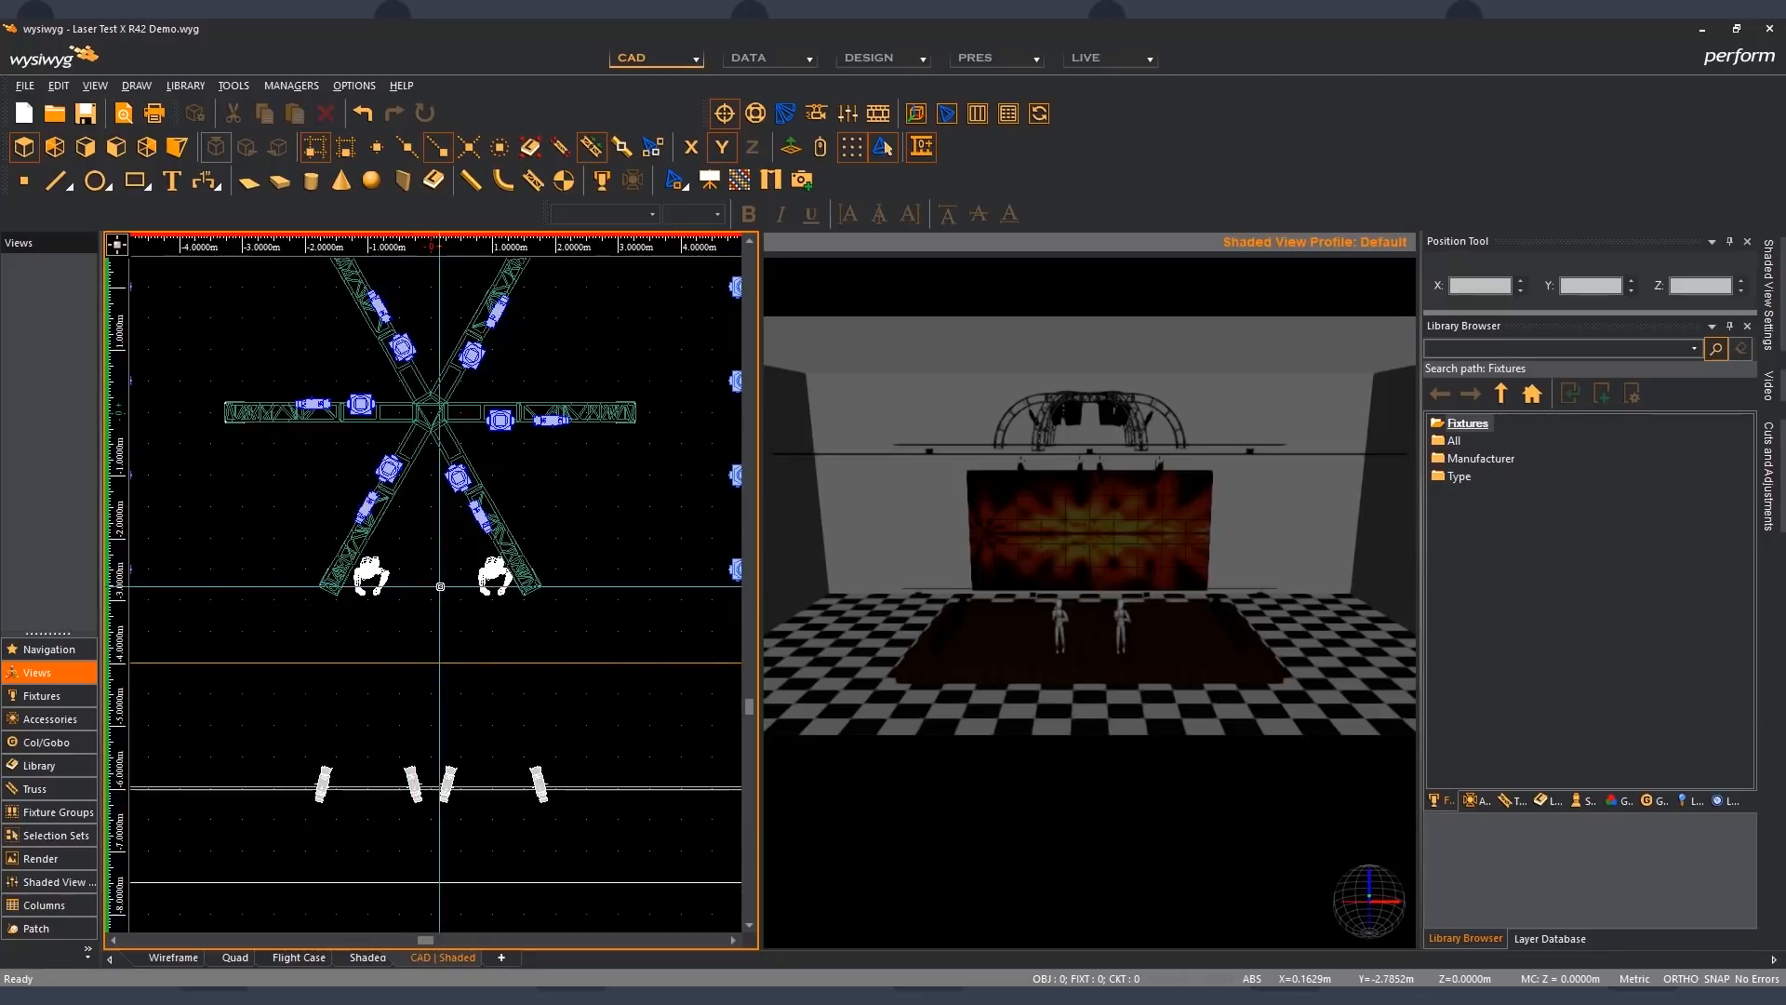
pyautogui.hotkey('ctrl', 'z')
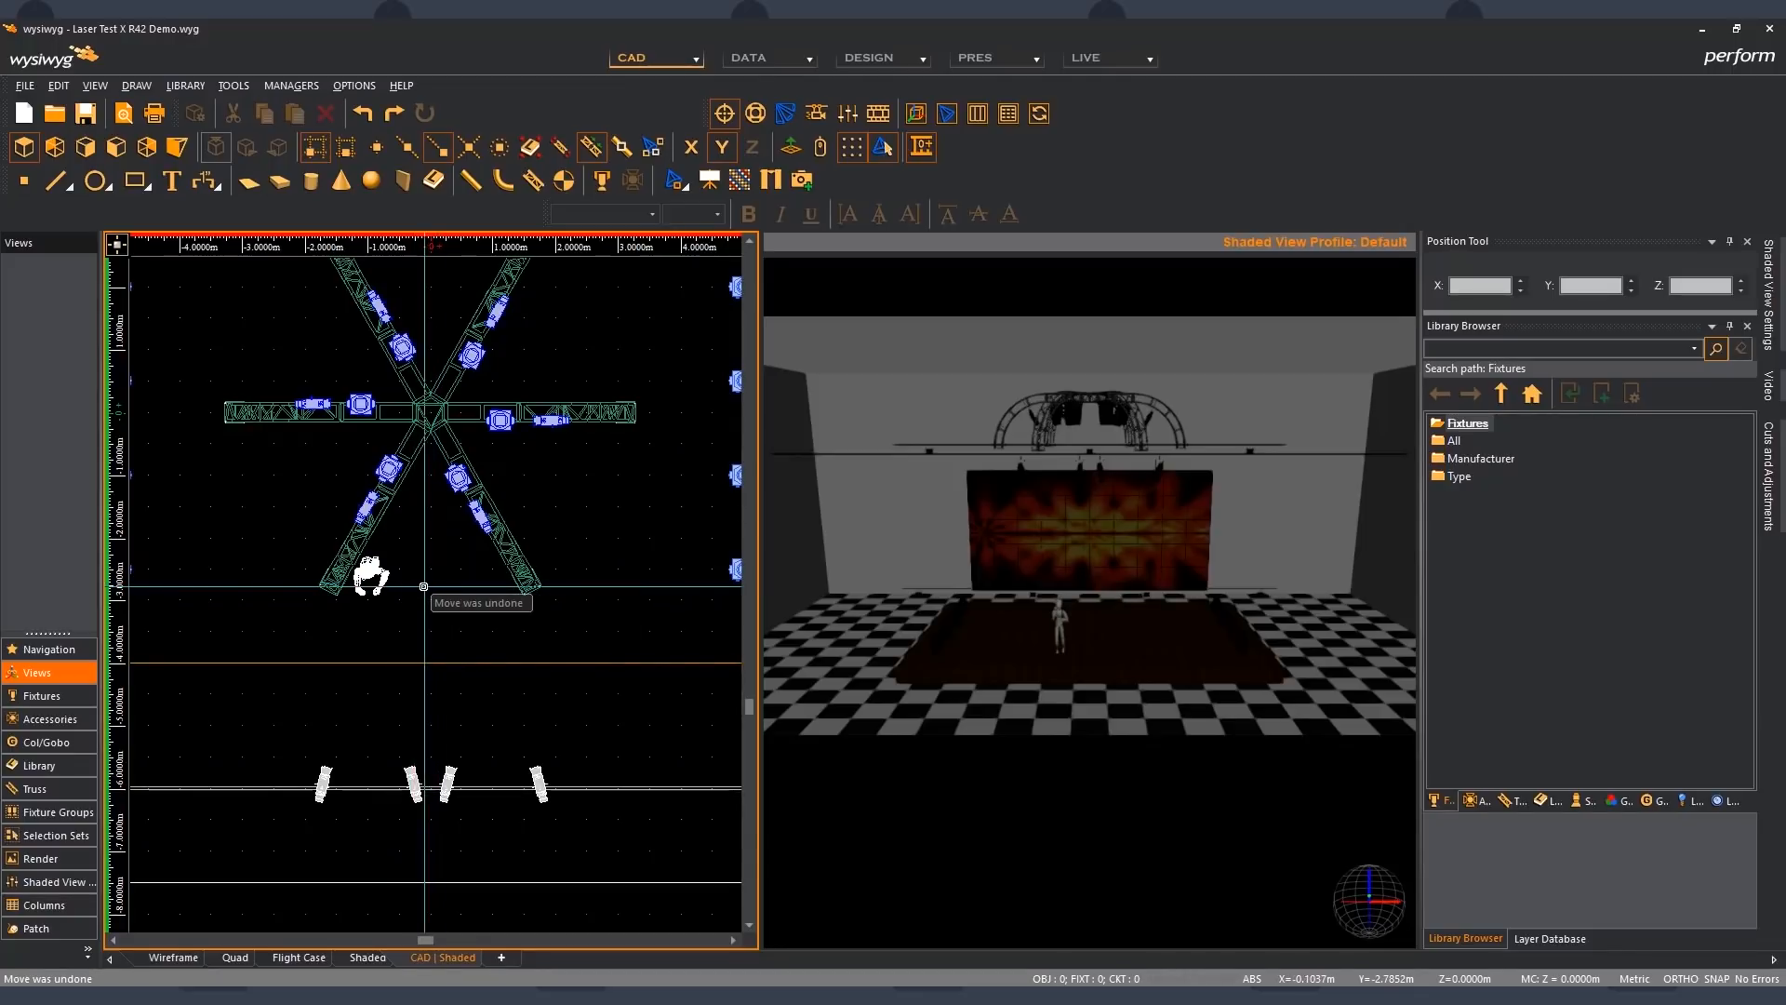
# - Isolate one of the two overlapping figures with Cycle Selection, set its X position to 1 m and clear the selection
pyautogui.click(372, 578)
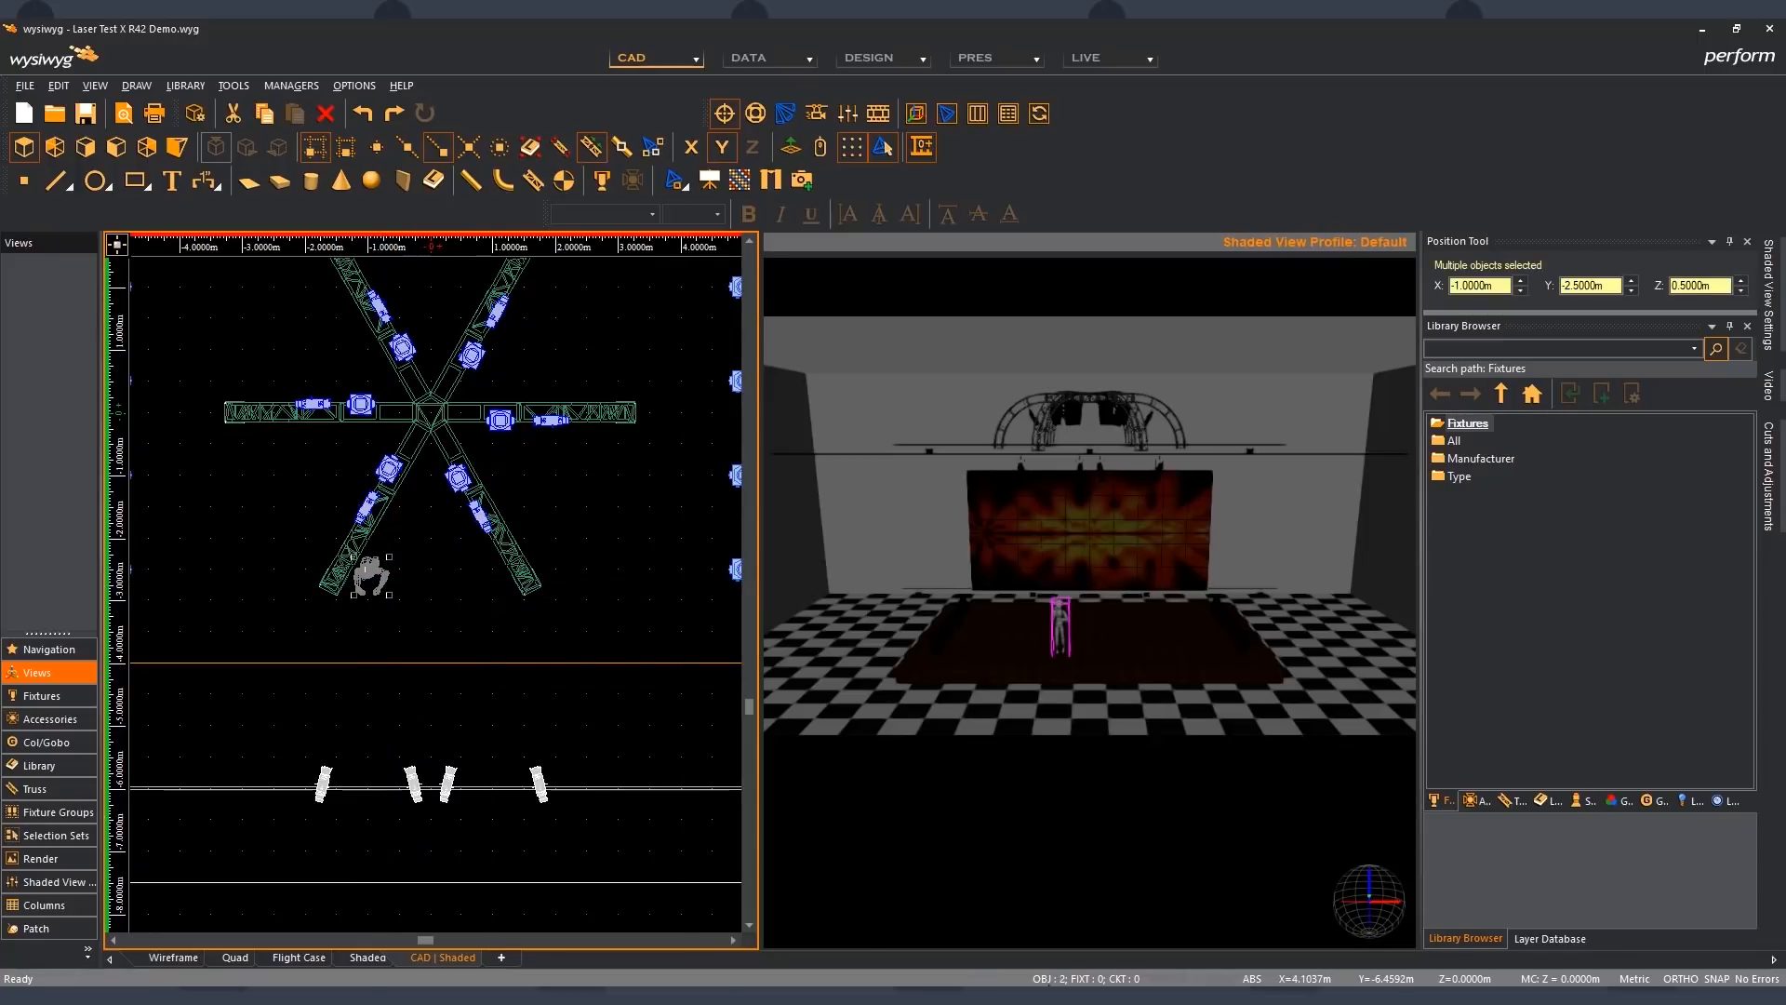
pyautogui.click(388, 584)
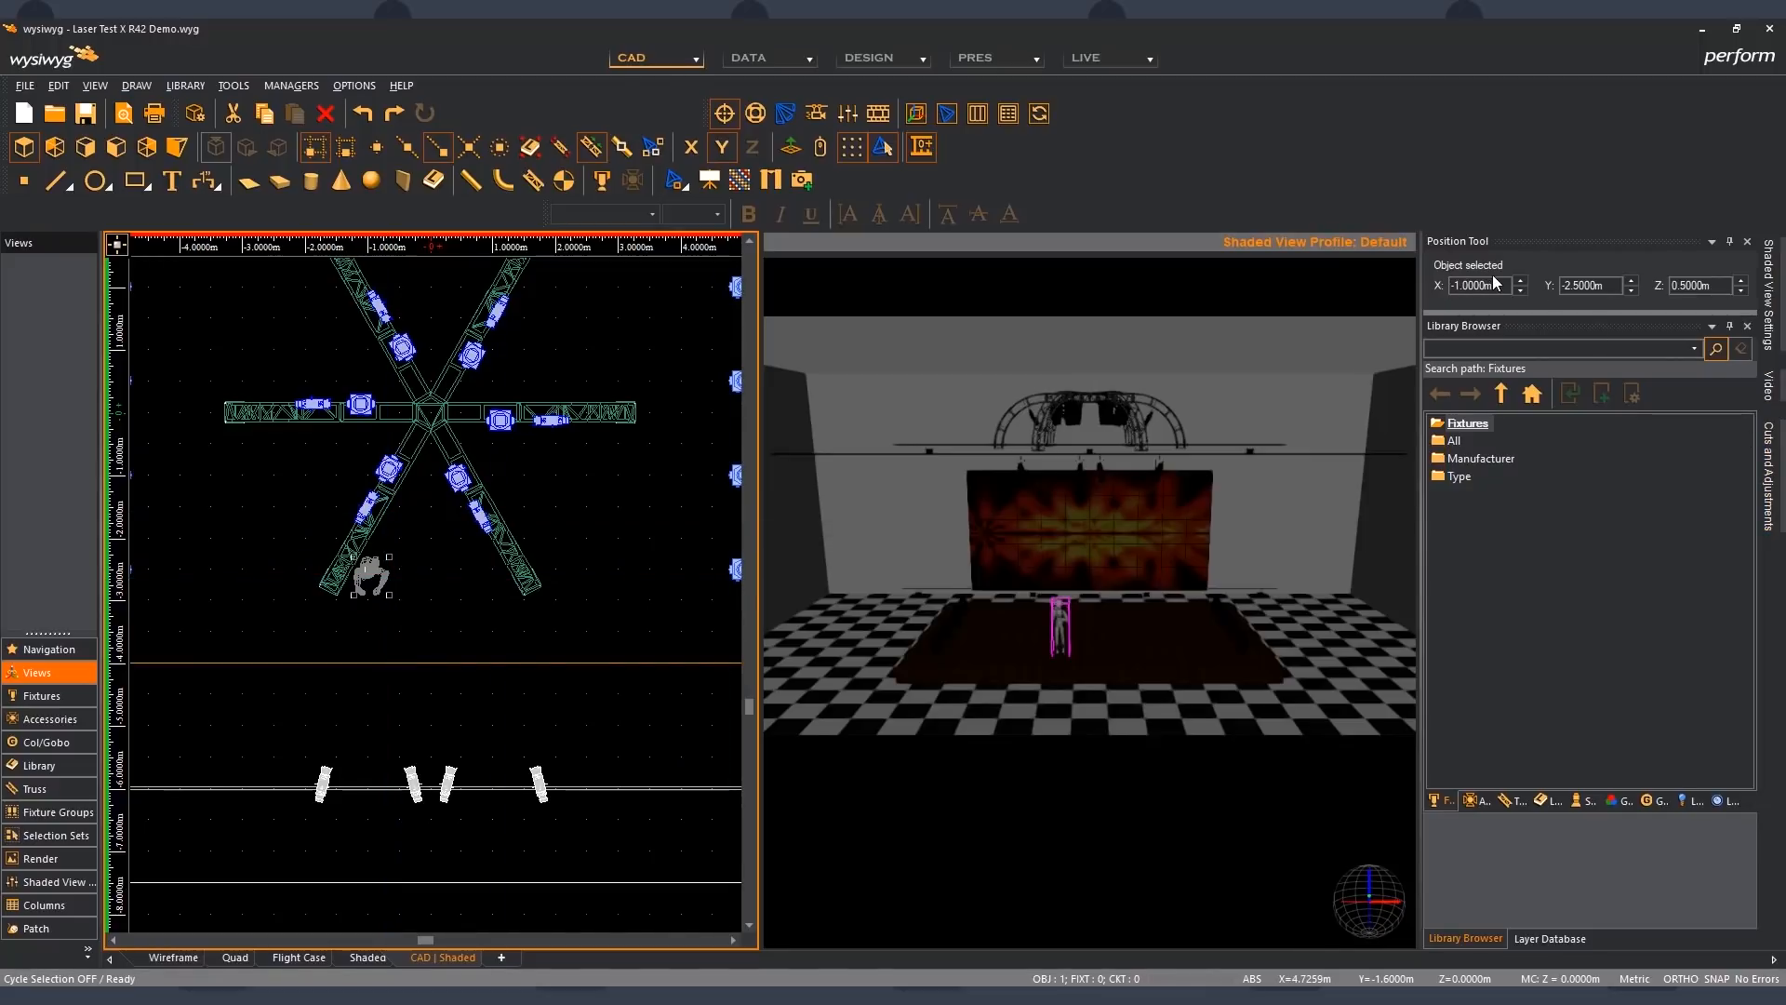
pyautogui.moveTo(1464, 285); pyautogui.dragTo(1451, 284)
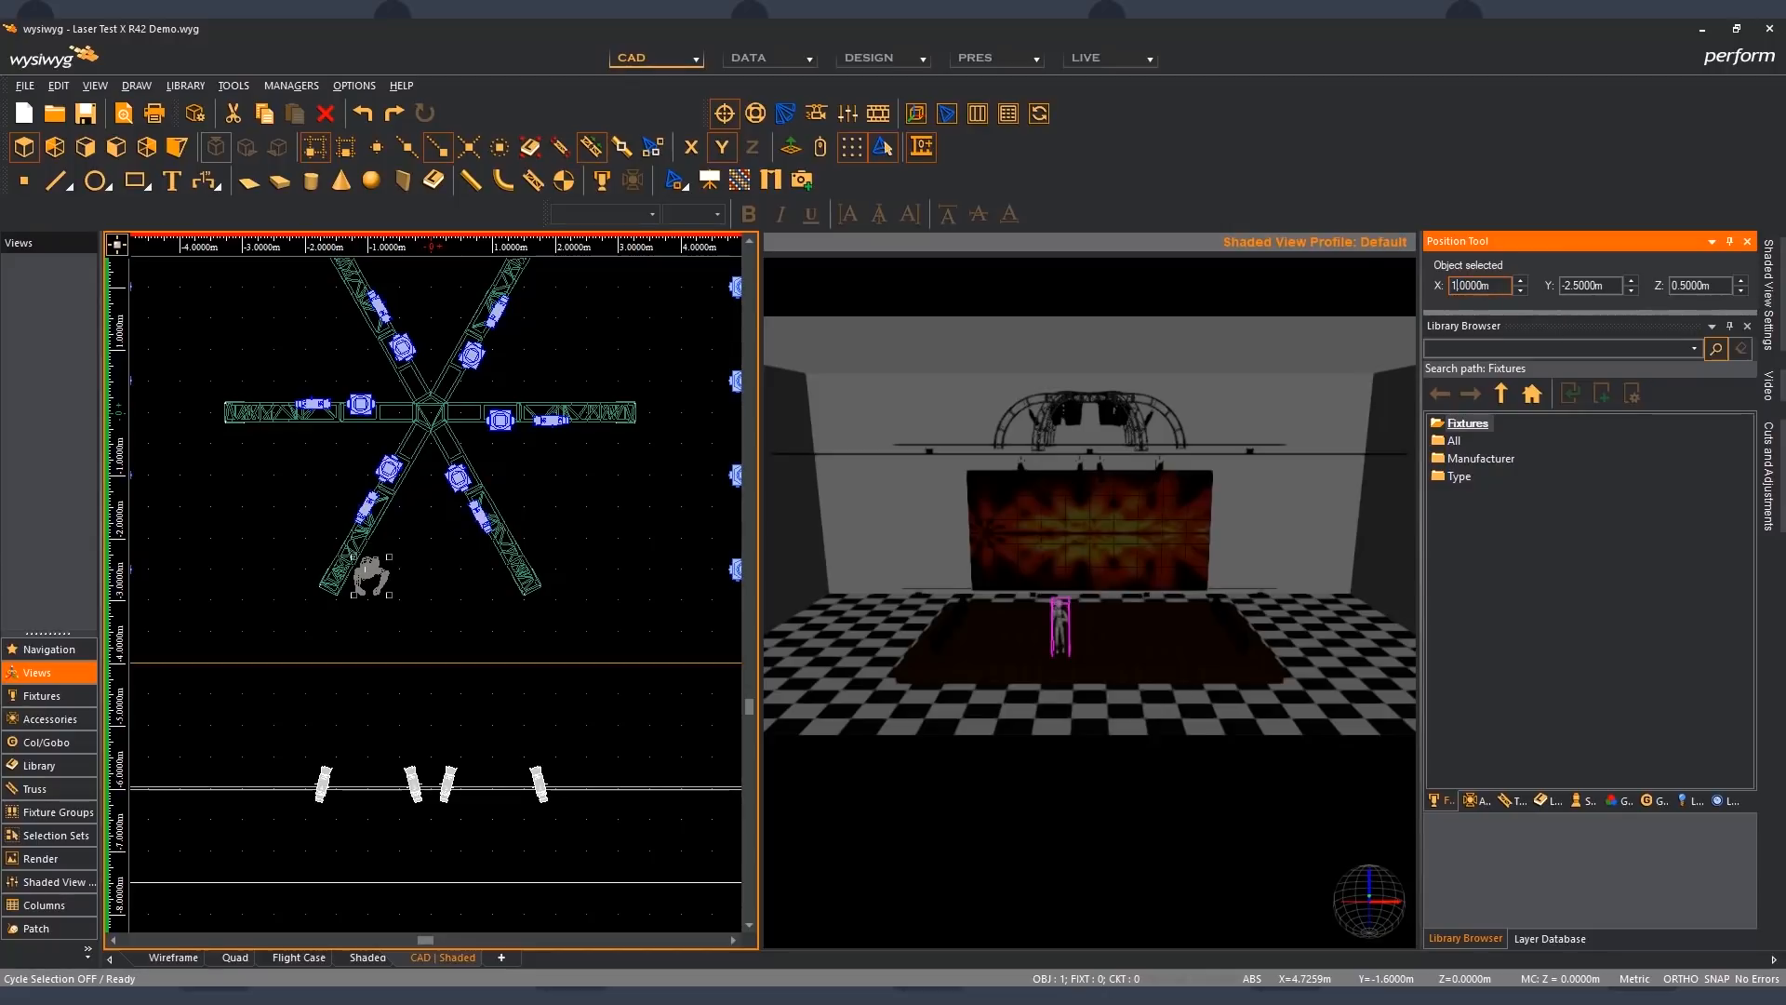
pyautogui.write('1')
pyautogui.press('Return')
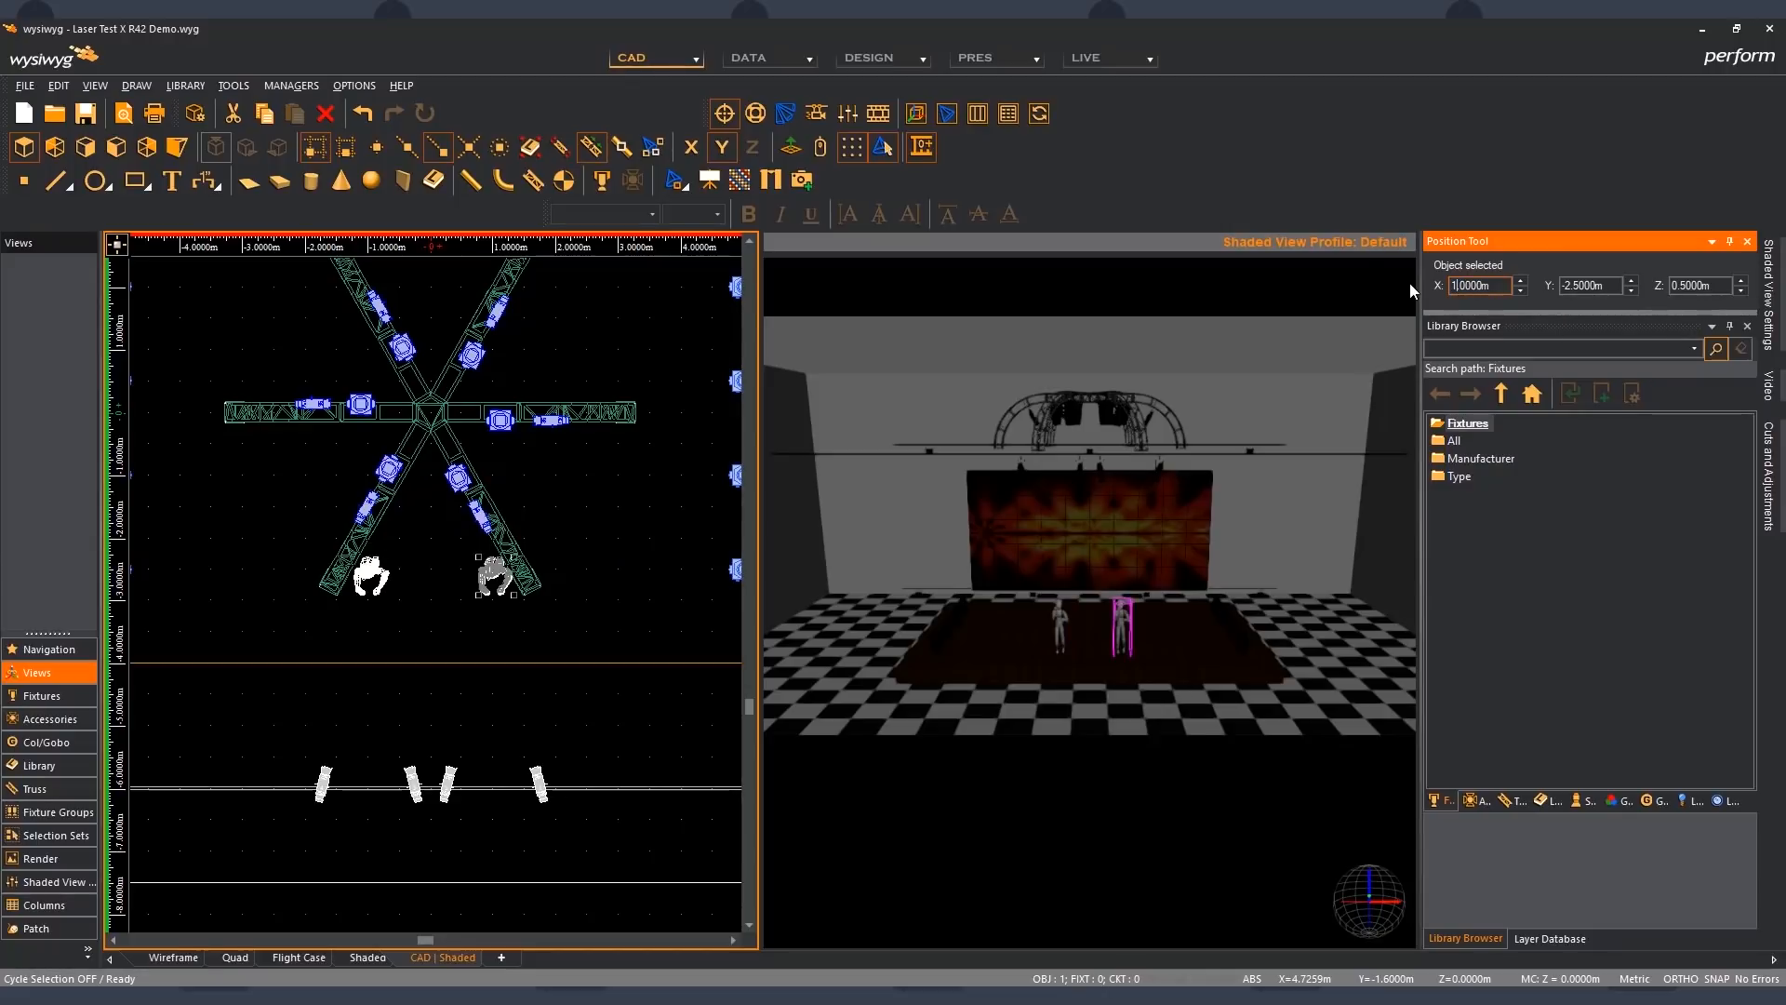
pyautogui.click(615, 561)
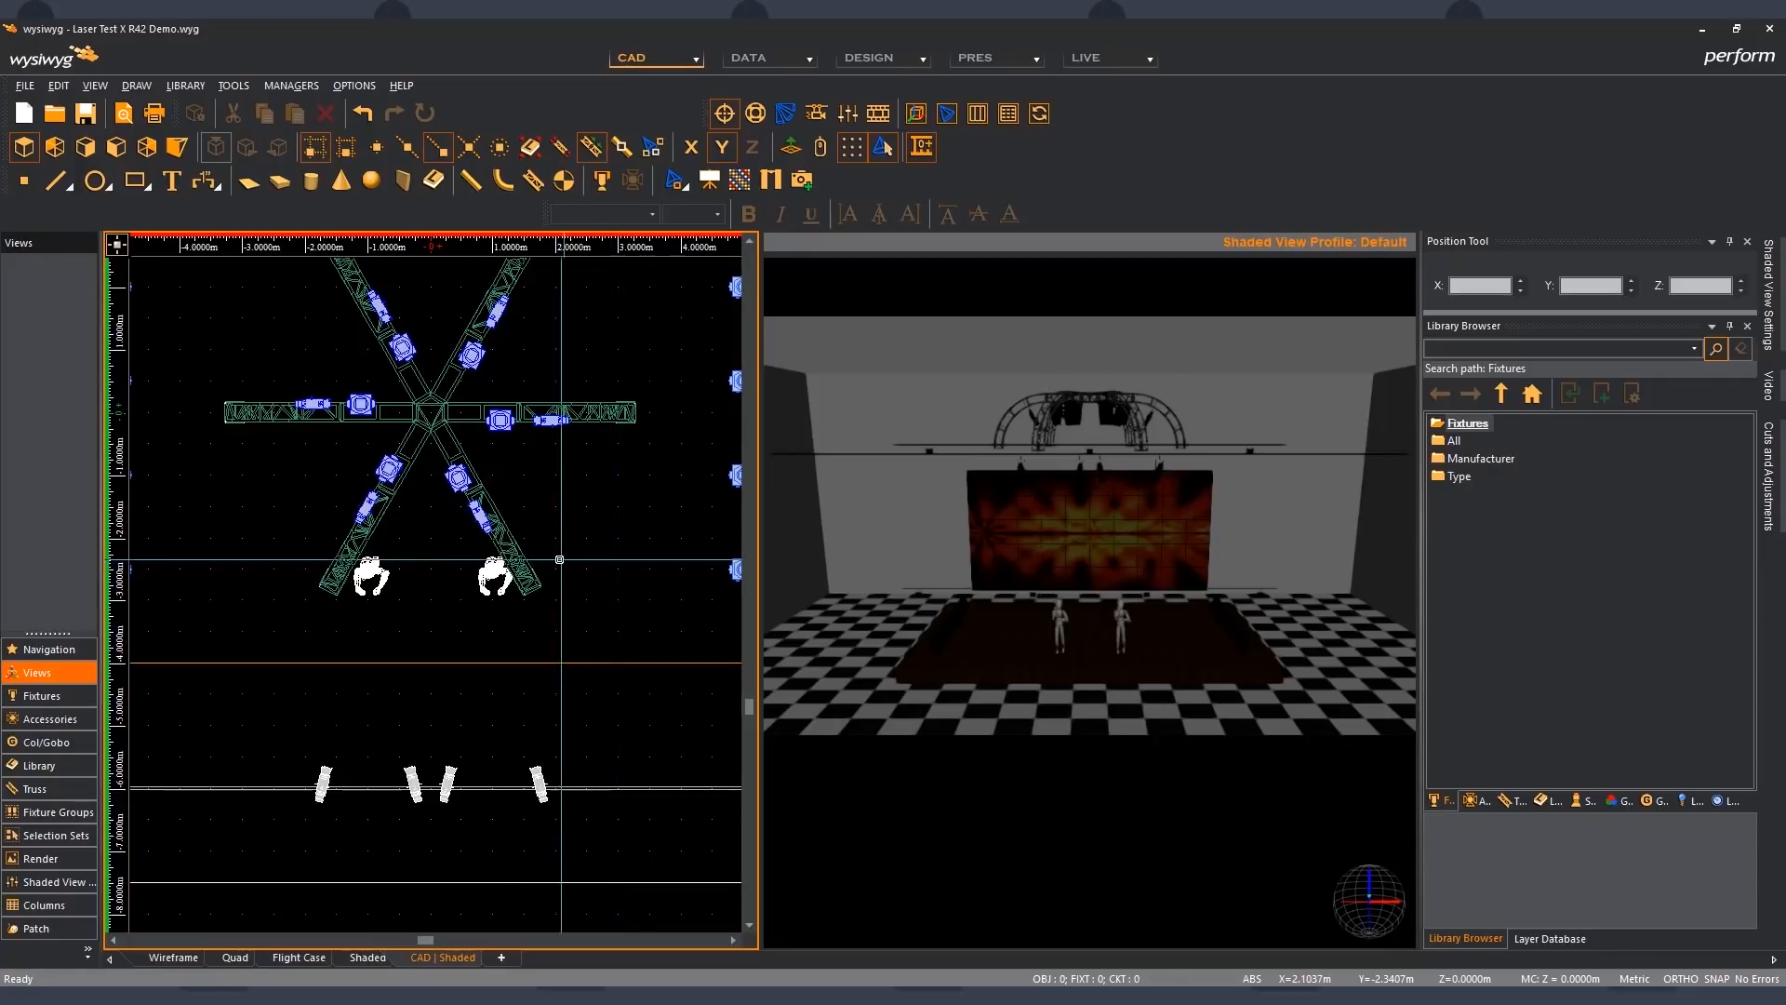
# - Select the separated figure and nudge its X position in grid steps to 2 m and back to 1 m
pyautogui.click(557, 593)
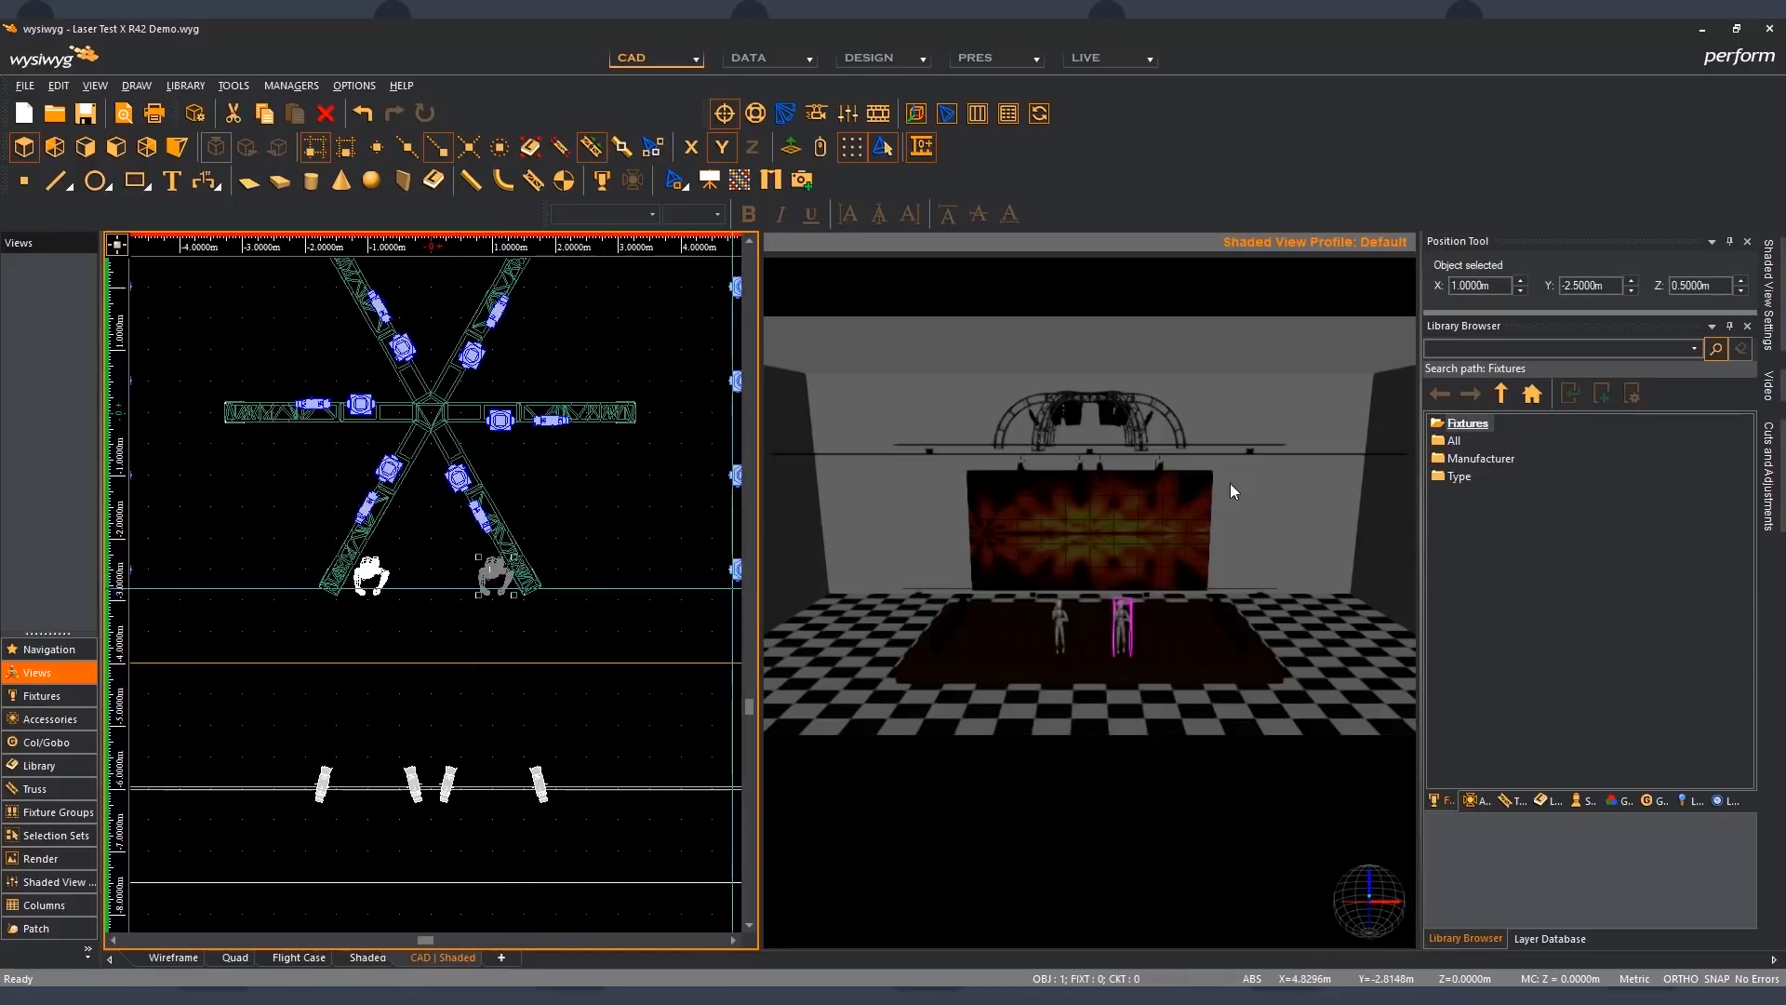
pyautogui.click(1522, 279)
pyautogui.click(1521, 280)
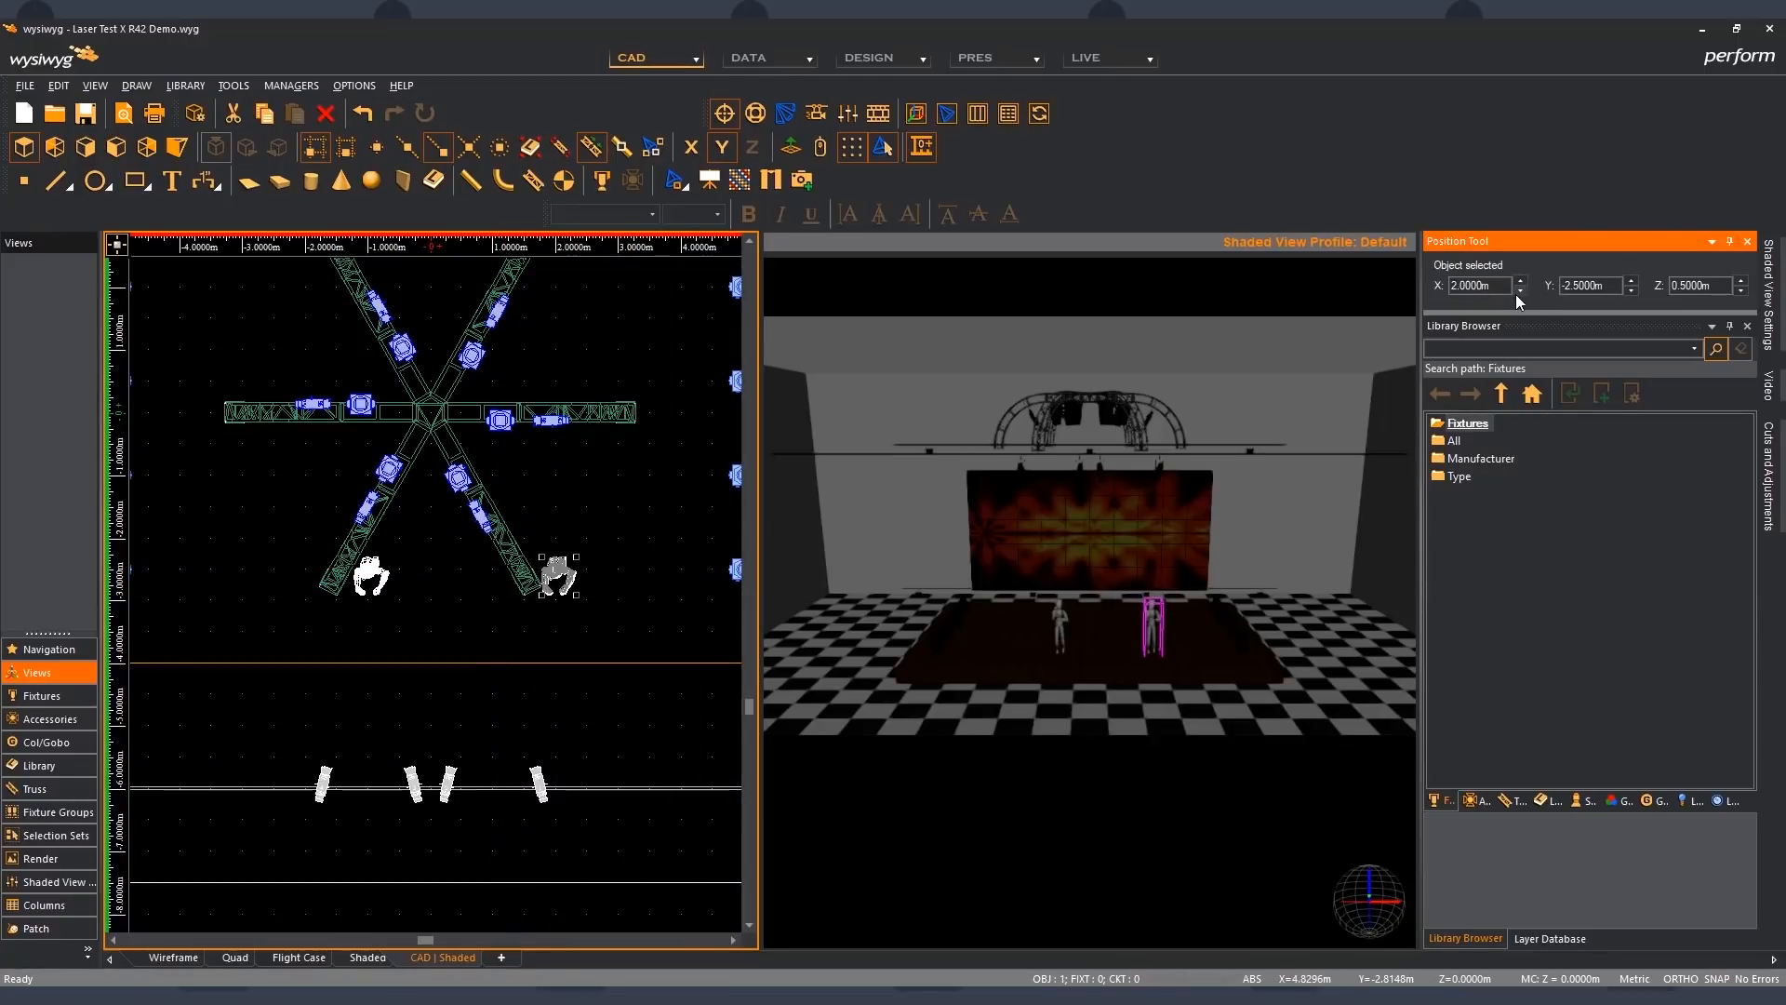
pyautogui.click(1520, 291)
pyautogui.click(1520, 291)
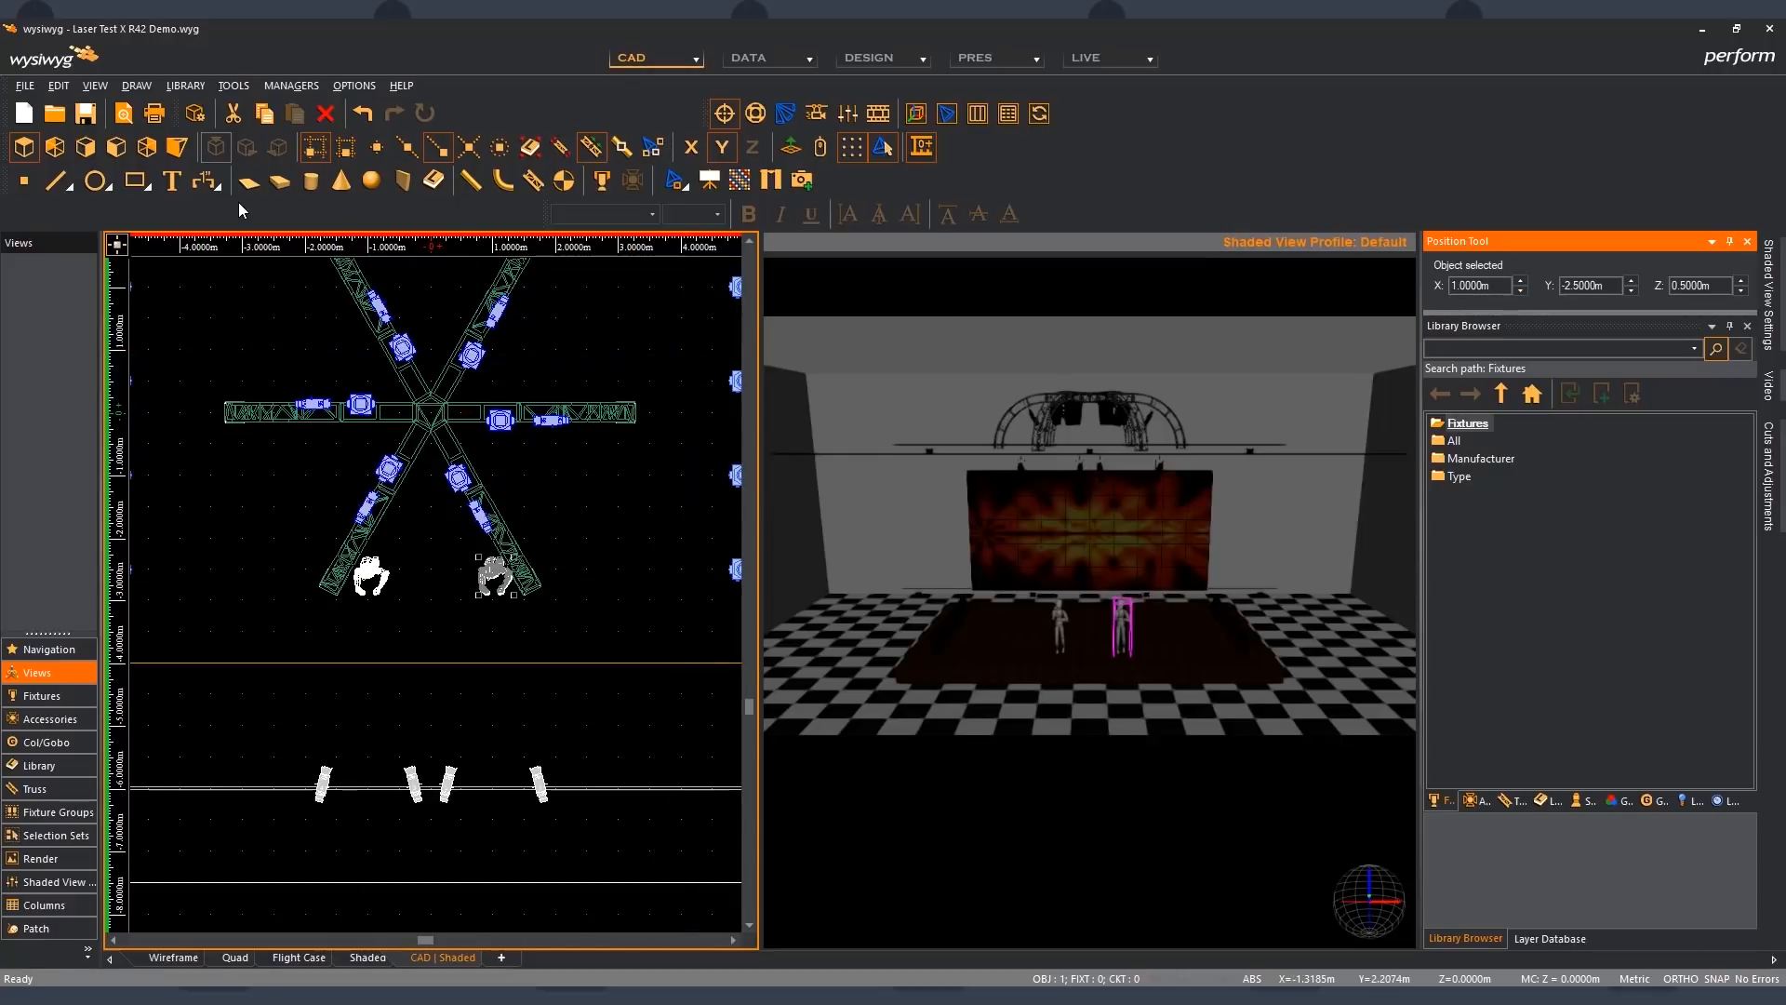
# - Set the grid interval in the document's Draw Defaults to 1.0 m
pyautogui.click(353, 86)
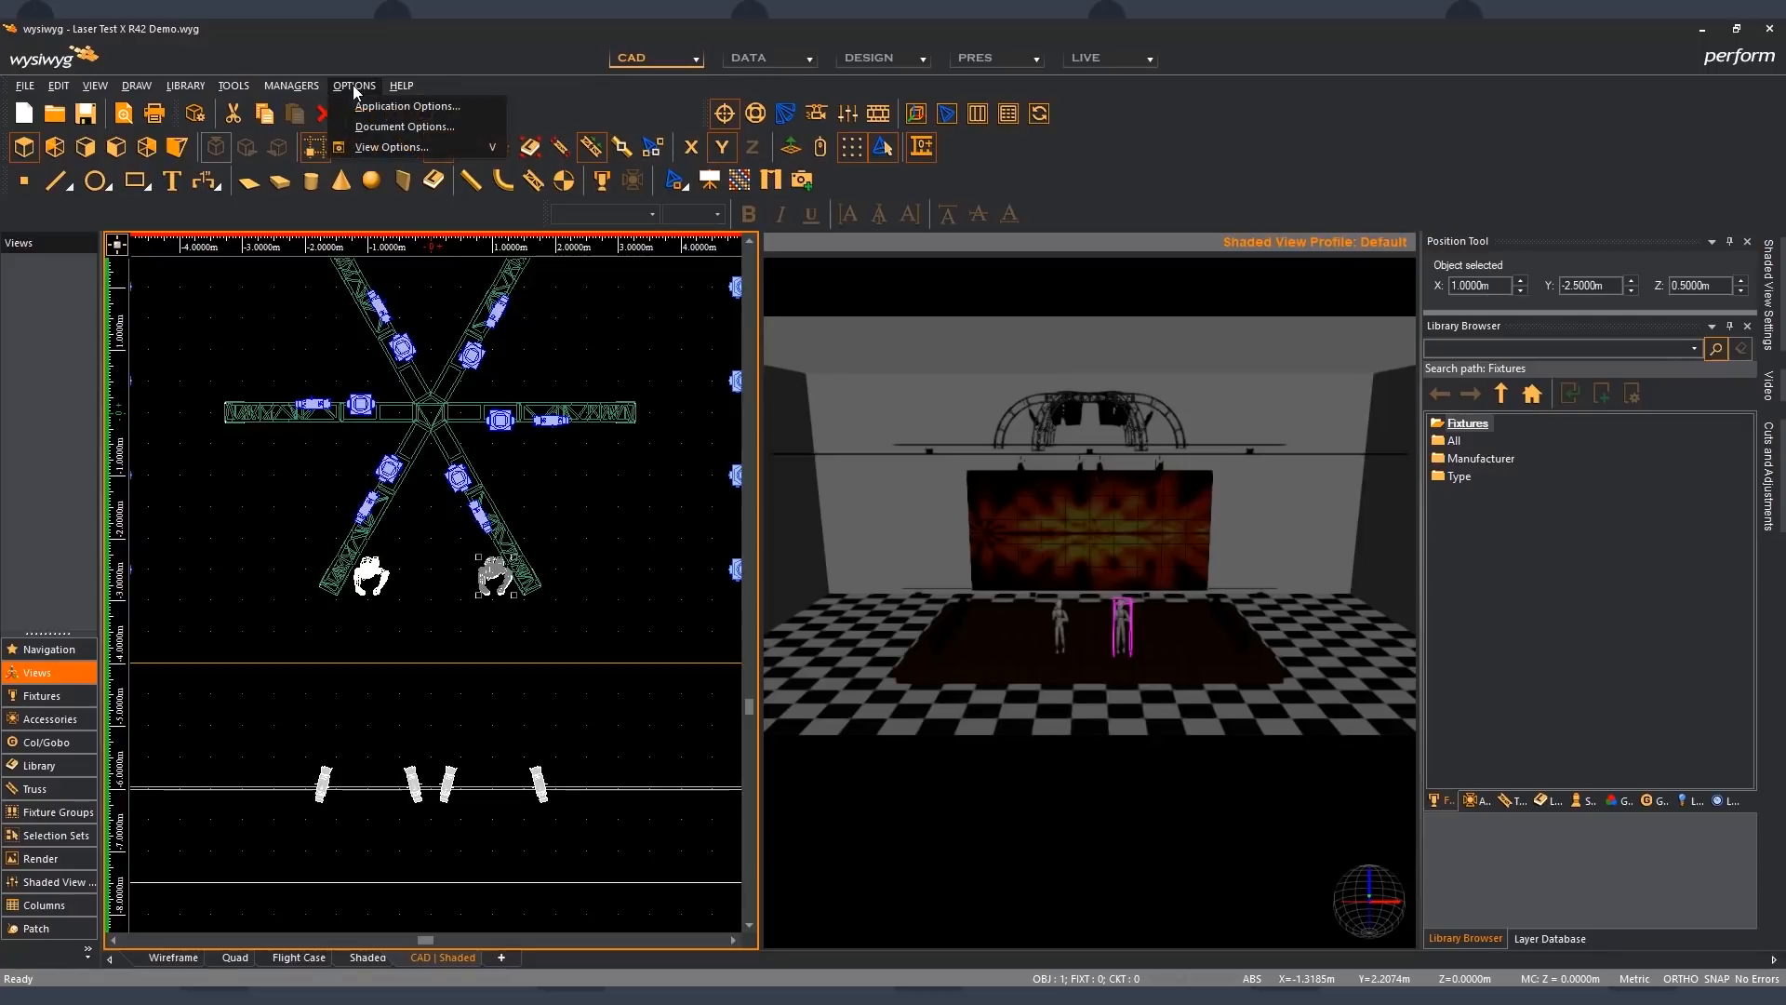
pyautogui.click(382, 127)
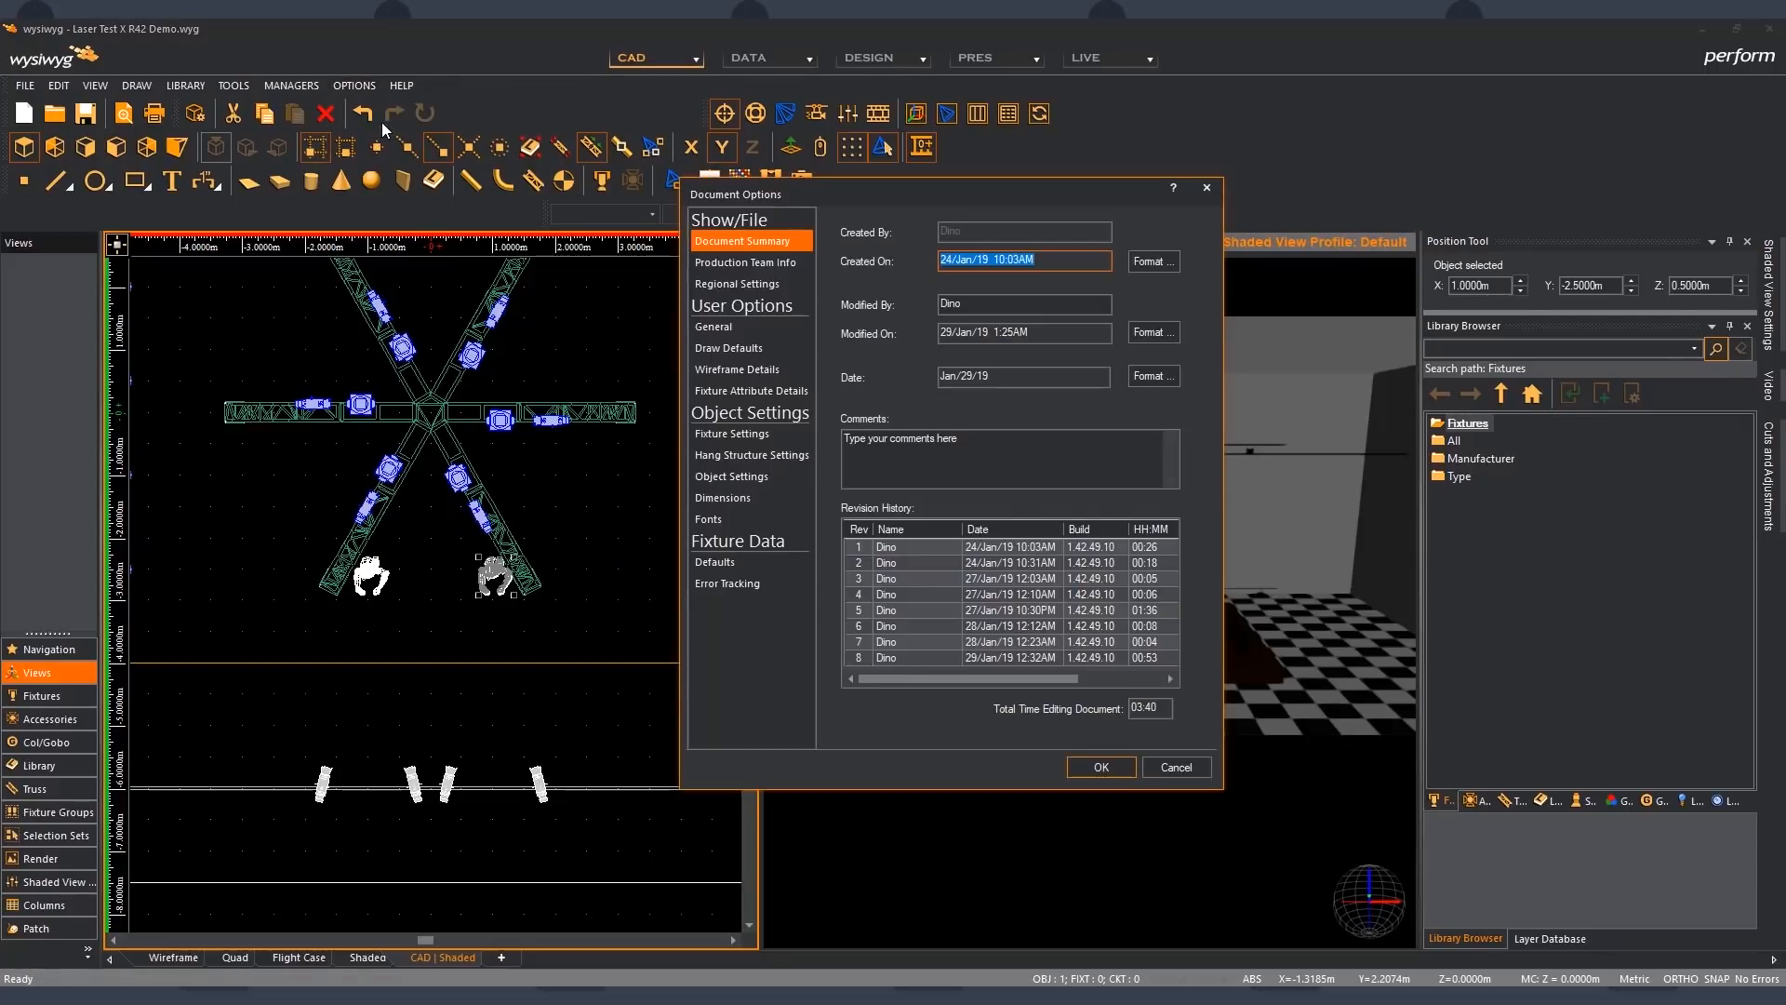
pyautogui.click(739, 353)
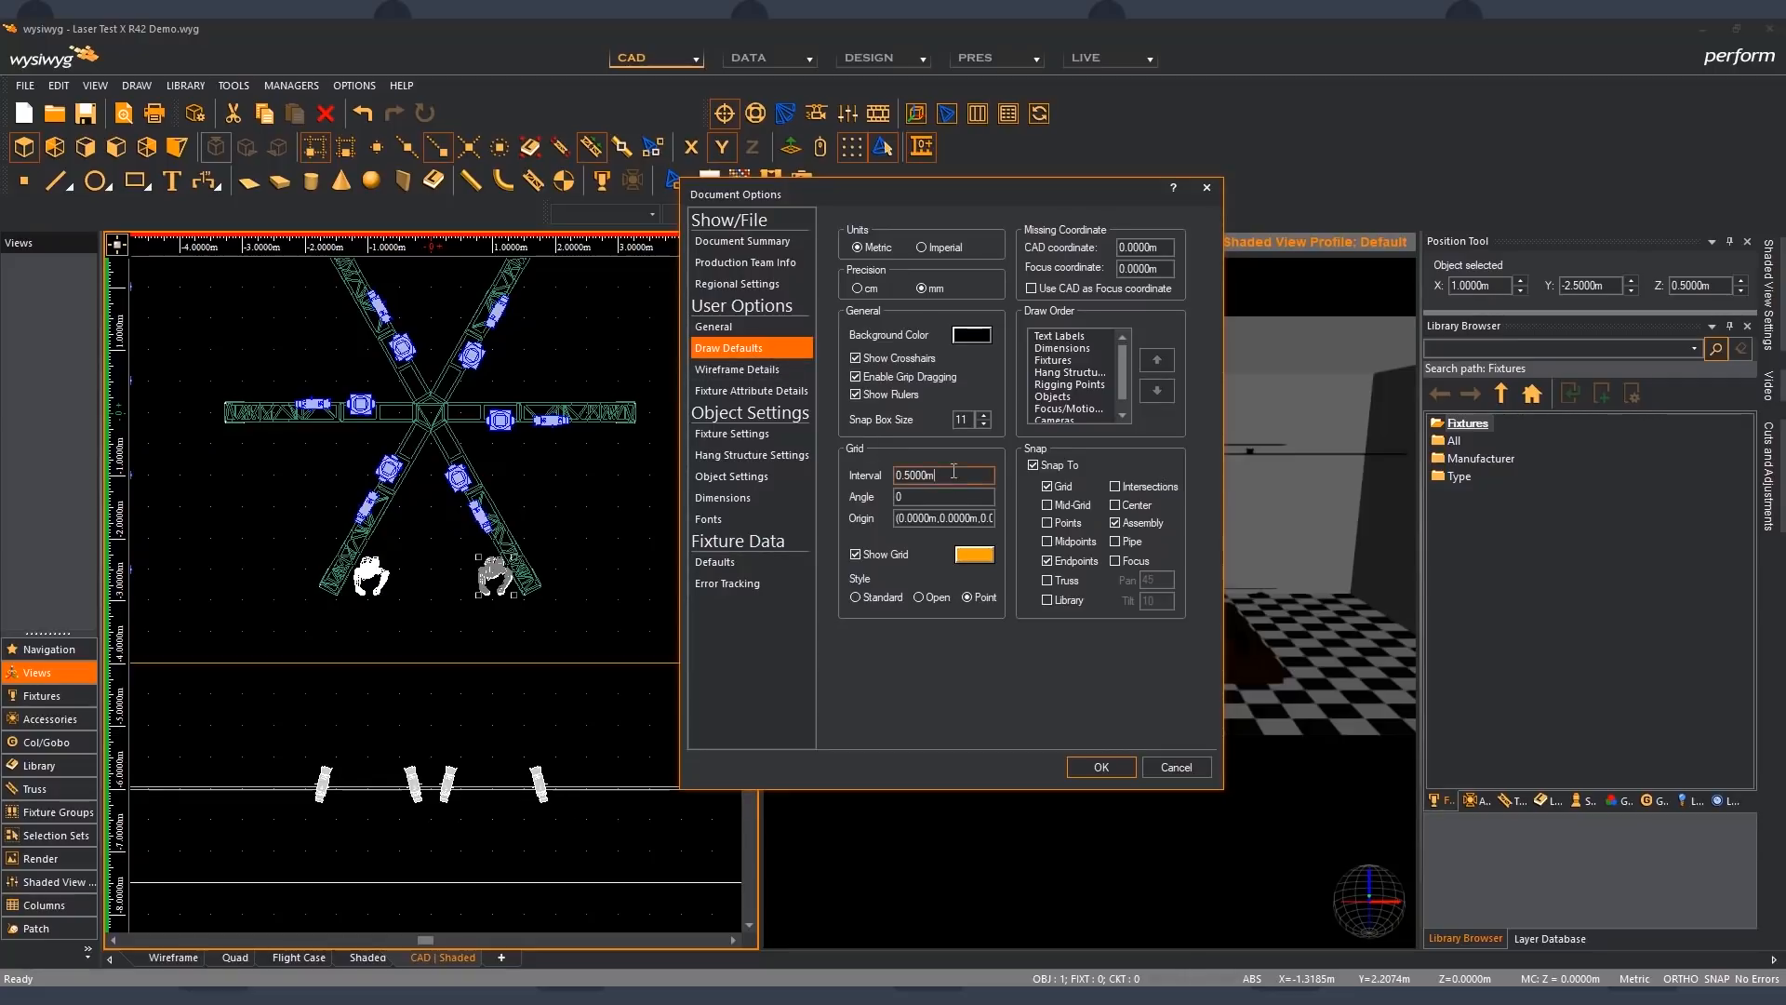
pyautogui.doubleClick(953, 472)
pyautogui.write('1.')
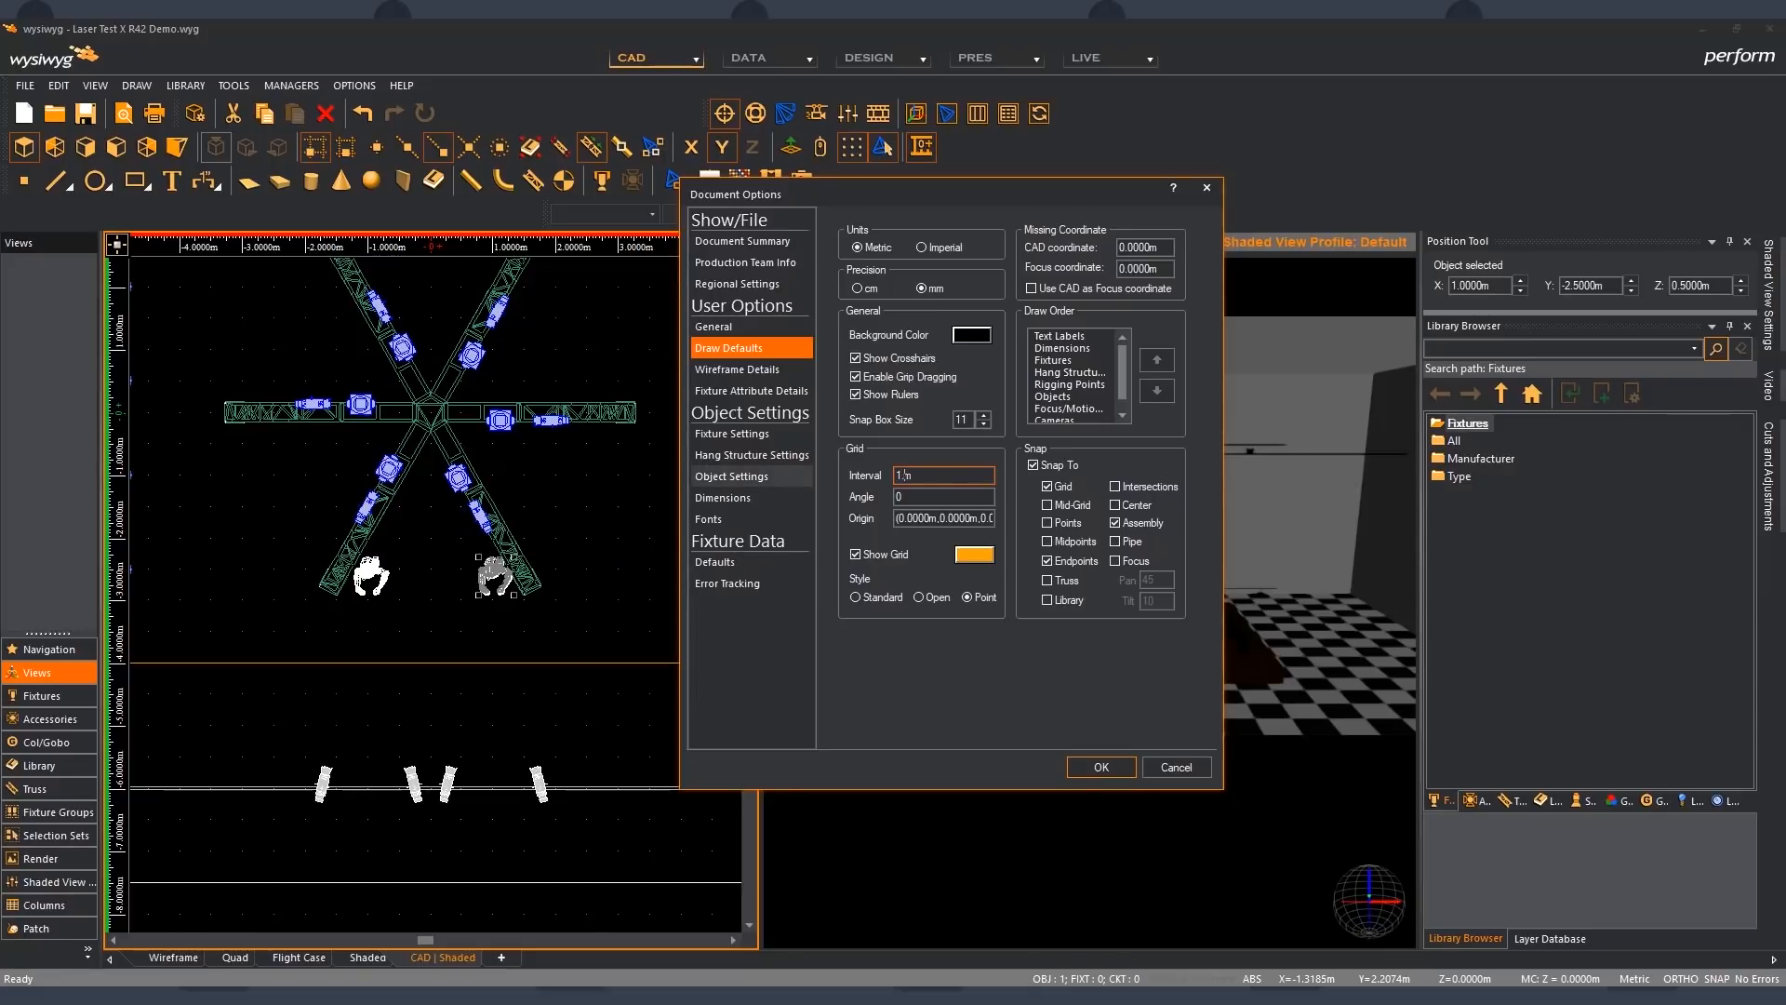
pyautogui.write('0')
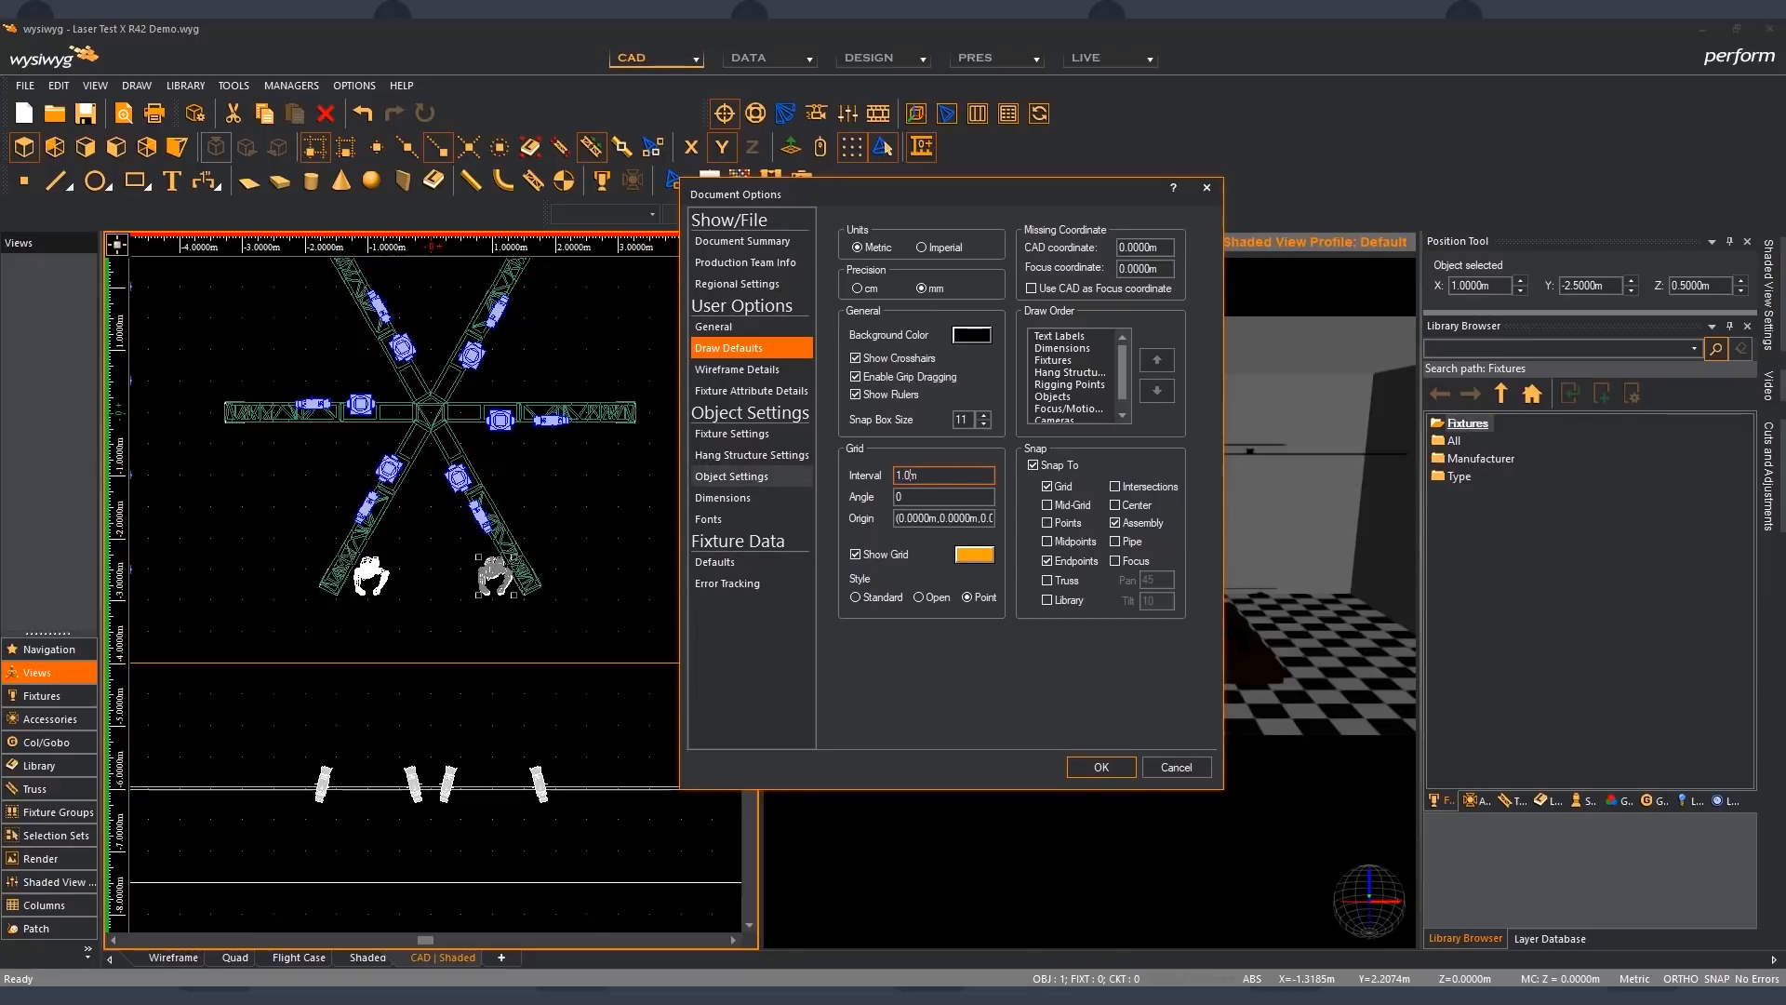
pyautogui.click(1101, 767)
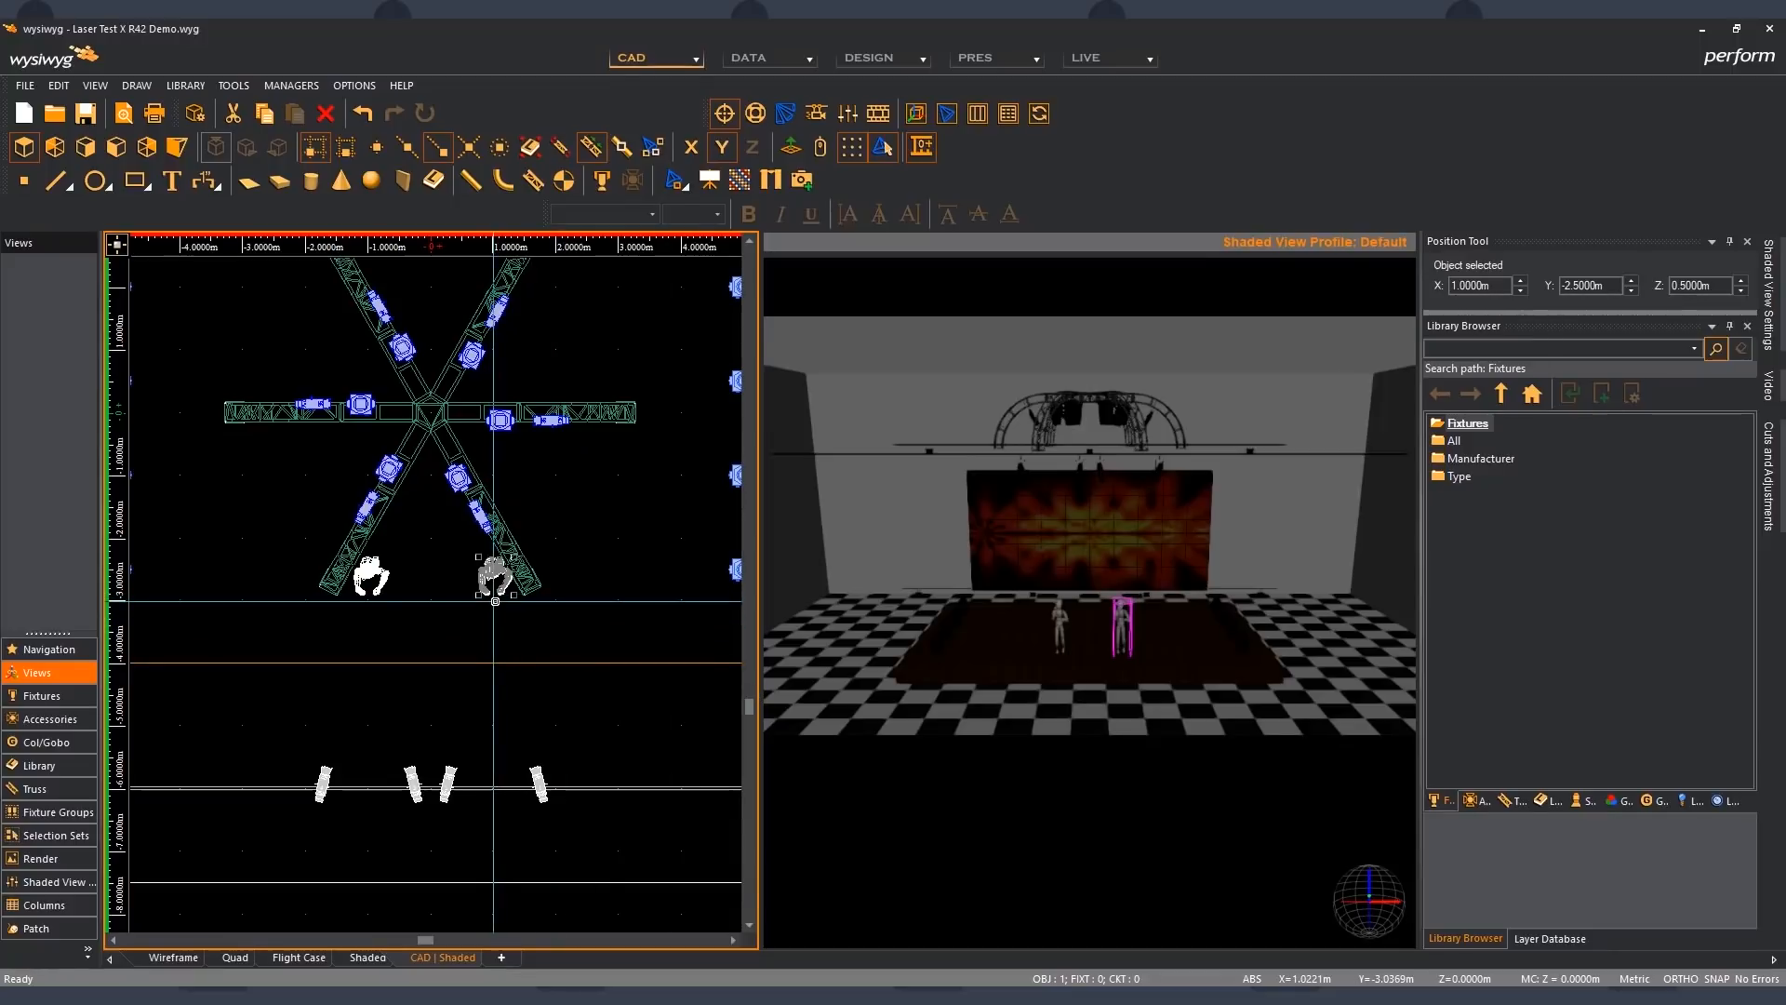
# - Nudge the selected figure's X position to 3 m and back to 1 m, and clear the selection
pyautogui.click(1522, 281)
pyautogui.click(1522, 281)
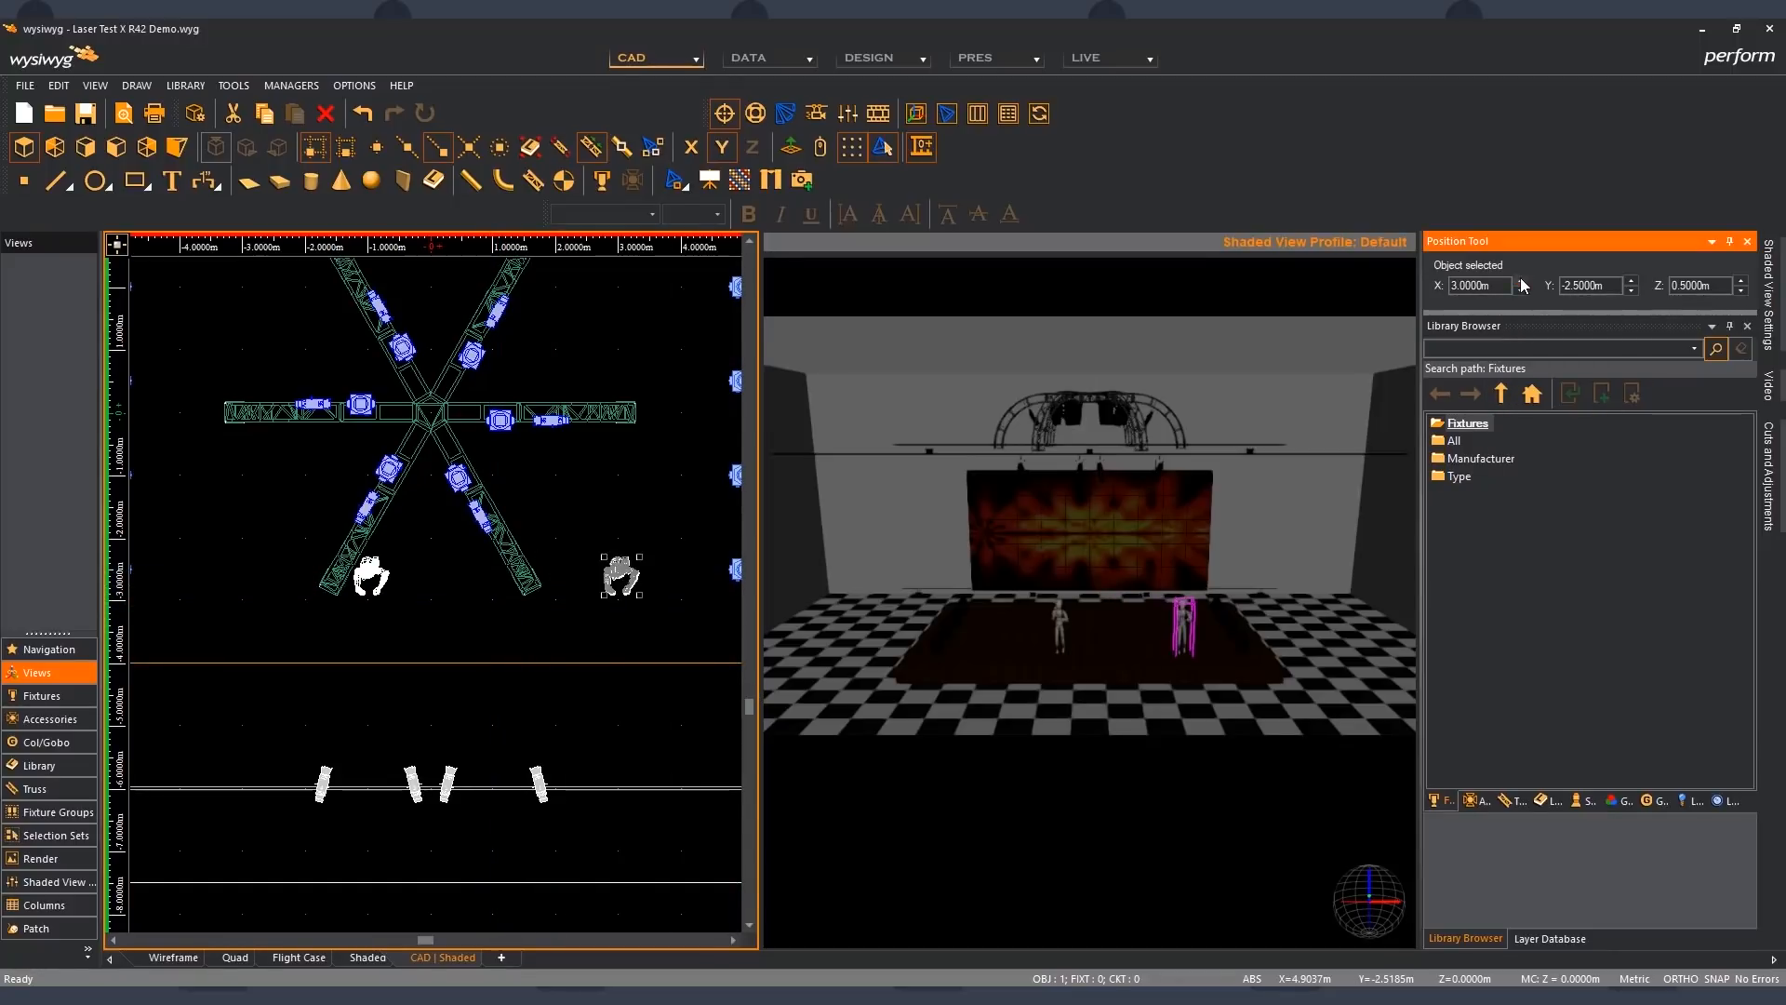
pyautogui.click(1520, 291)
pyautogui.click(1520, 292)
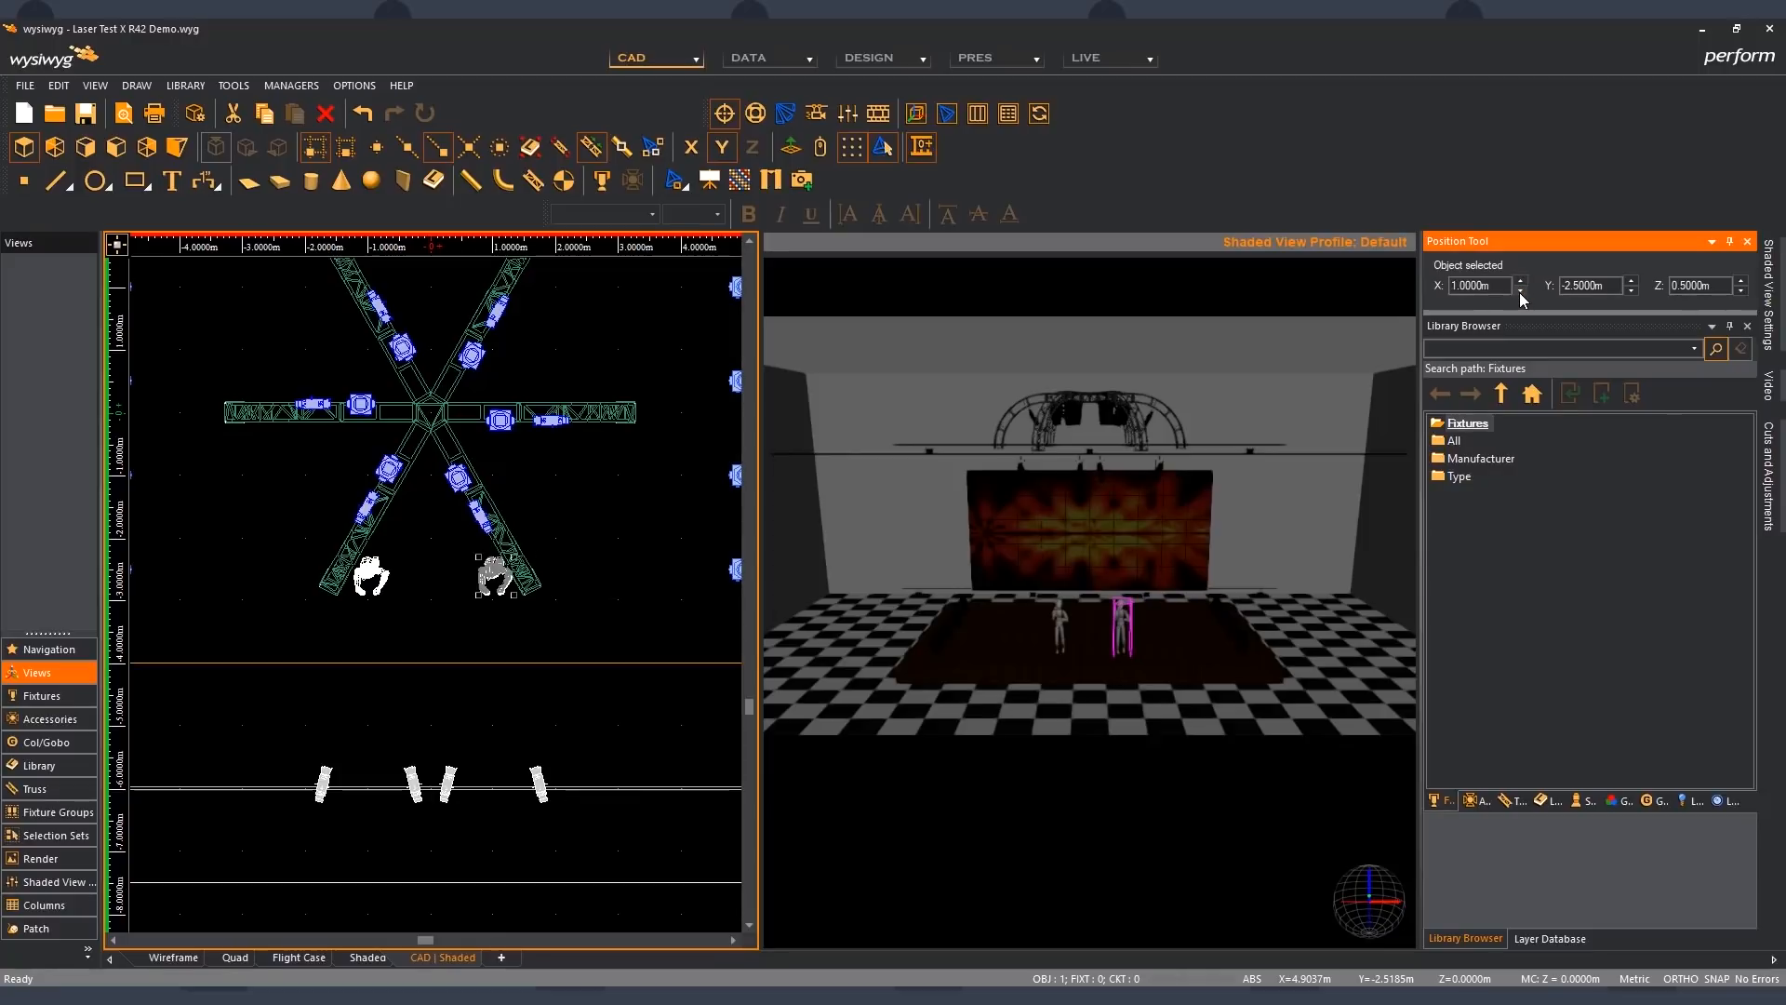
pyautogui.click(573, 590)
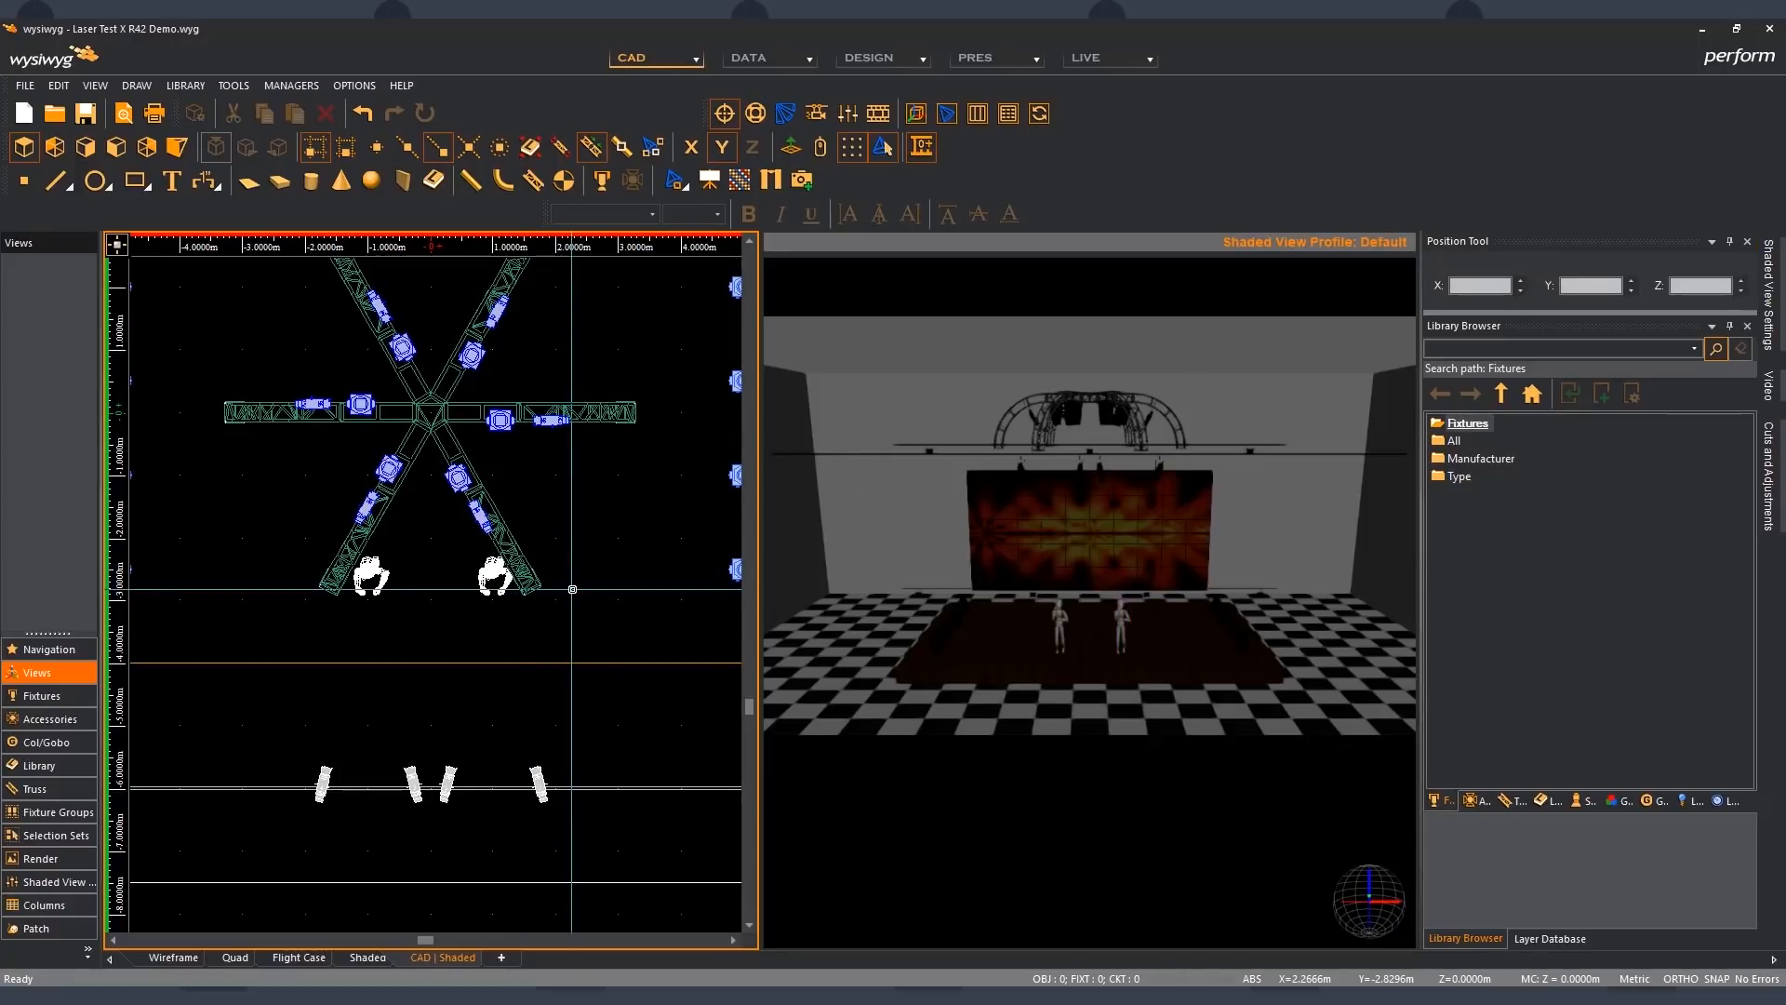
# - Set the grid interval in the document's Draw Defaults to 0.500 m
pyautogui.click(355, 84)
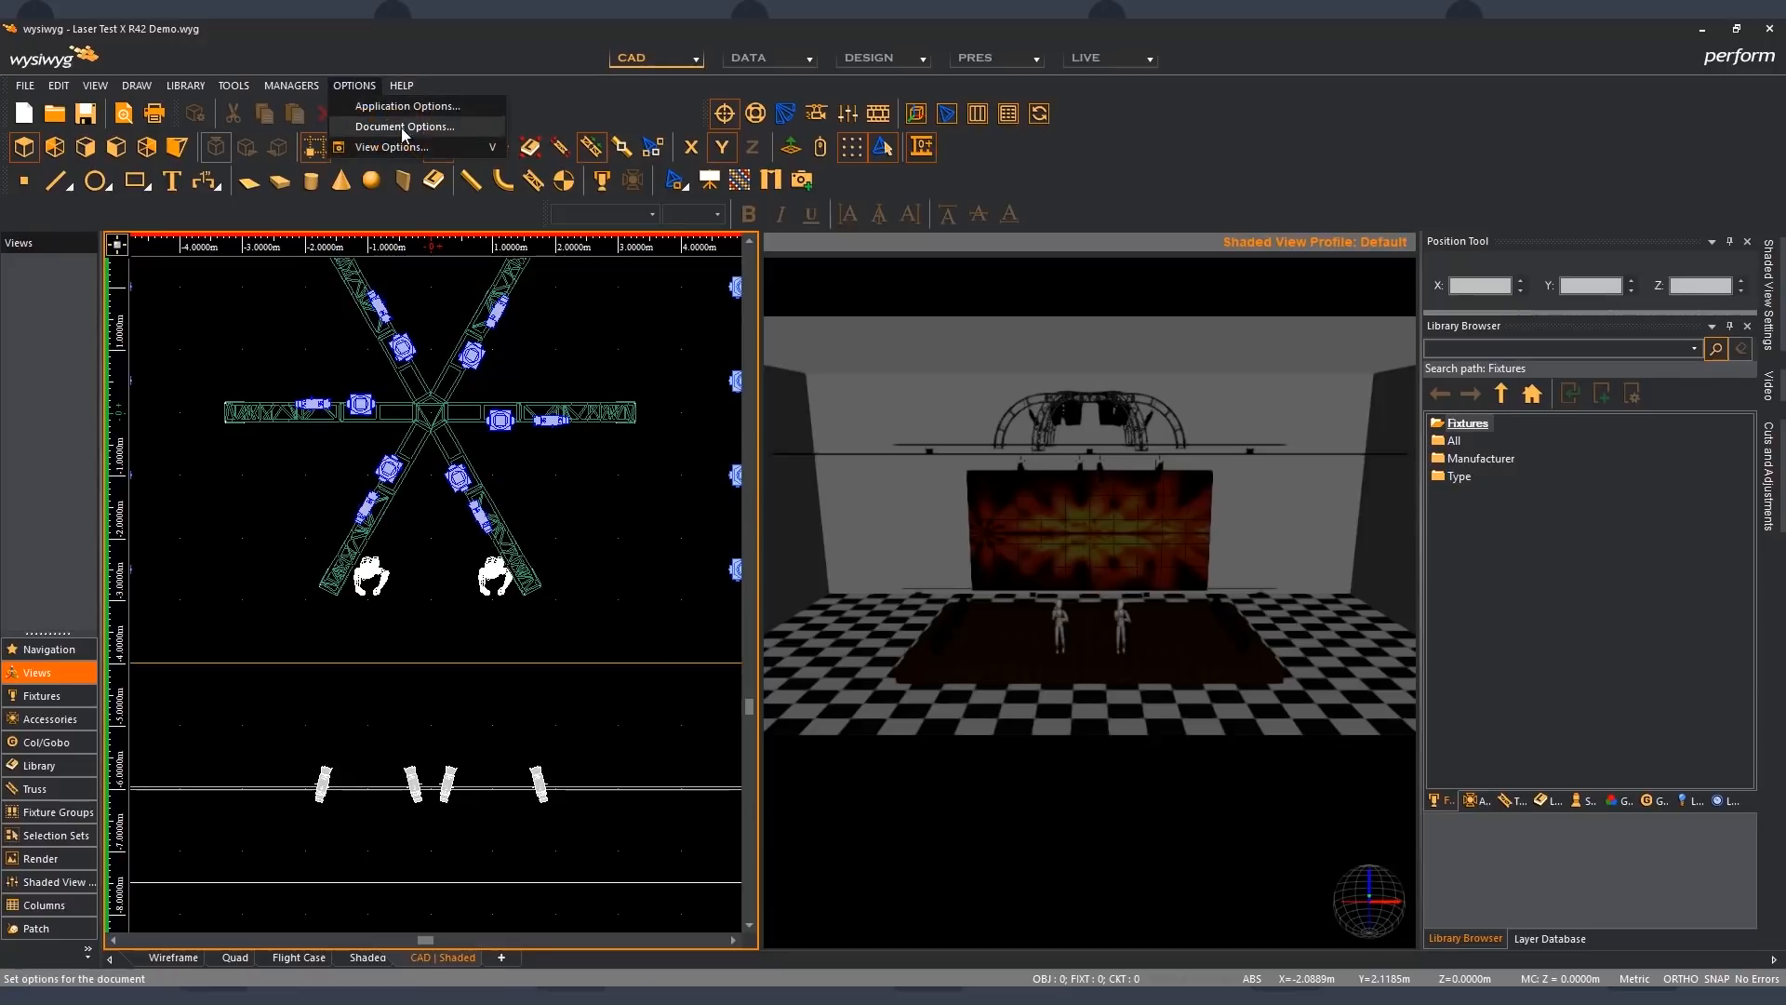
pyautogui.click(410, 127)
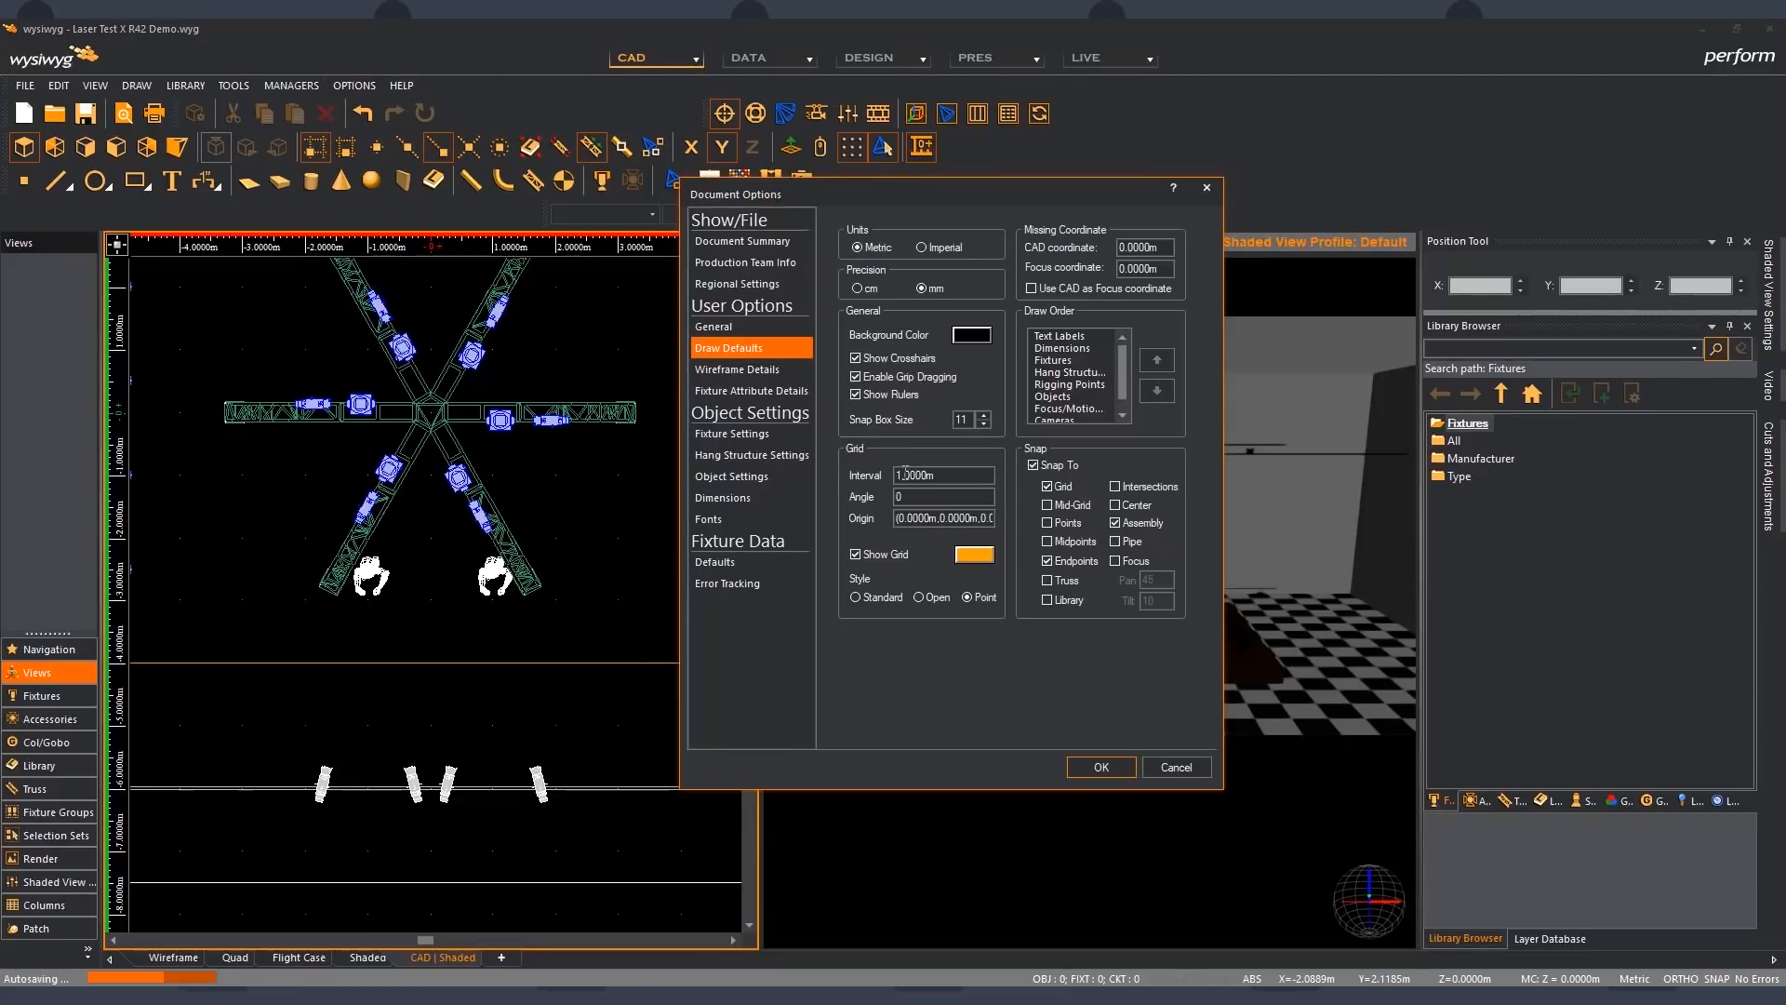
pyautogui.moveTo(923, 476); pyautogui.dragTo(874, 474)
pyautogui.write('0.500m')
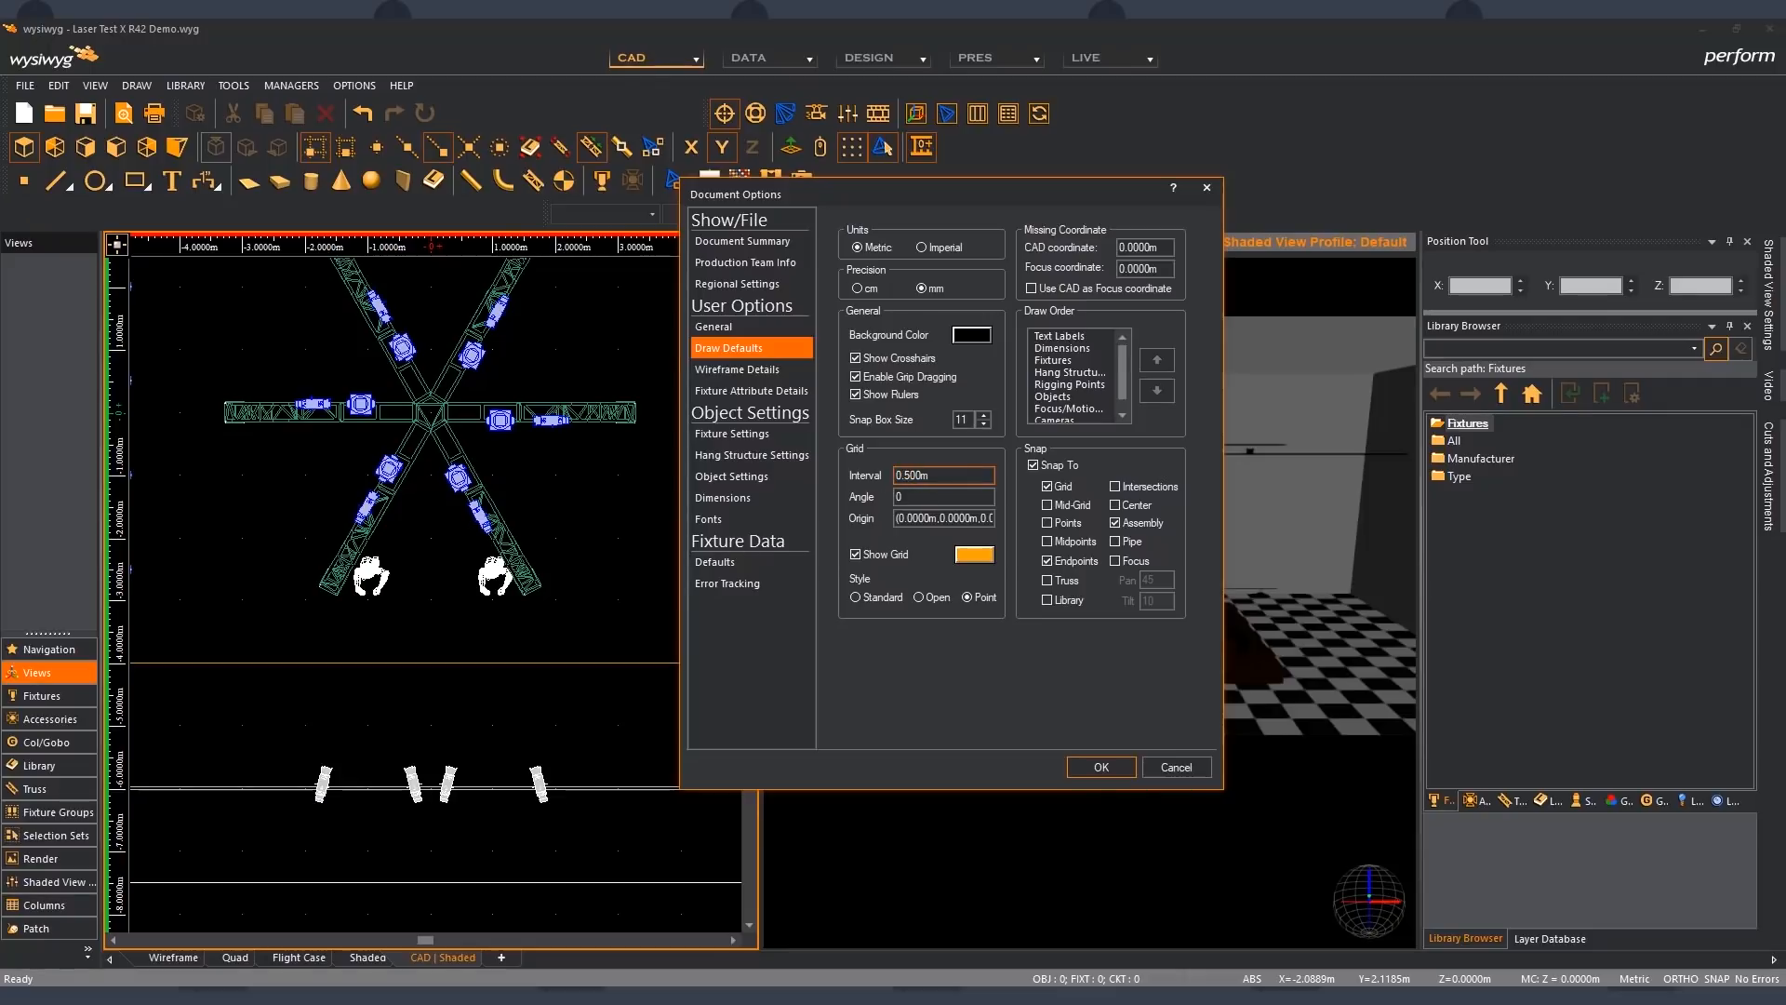
pyautogui.click(1121, 766)
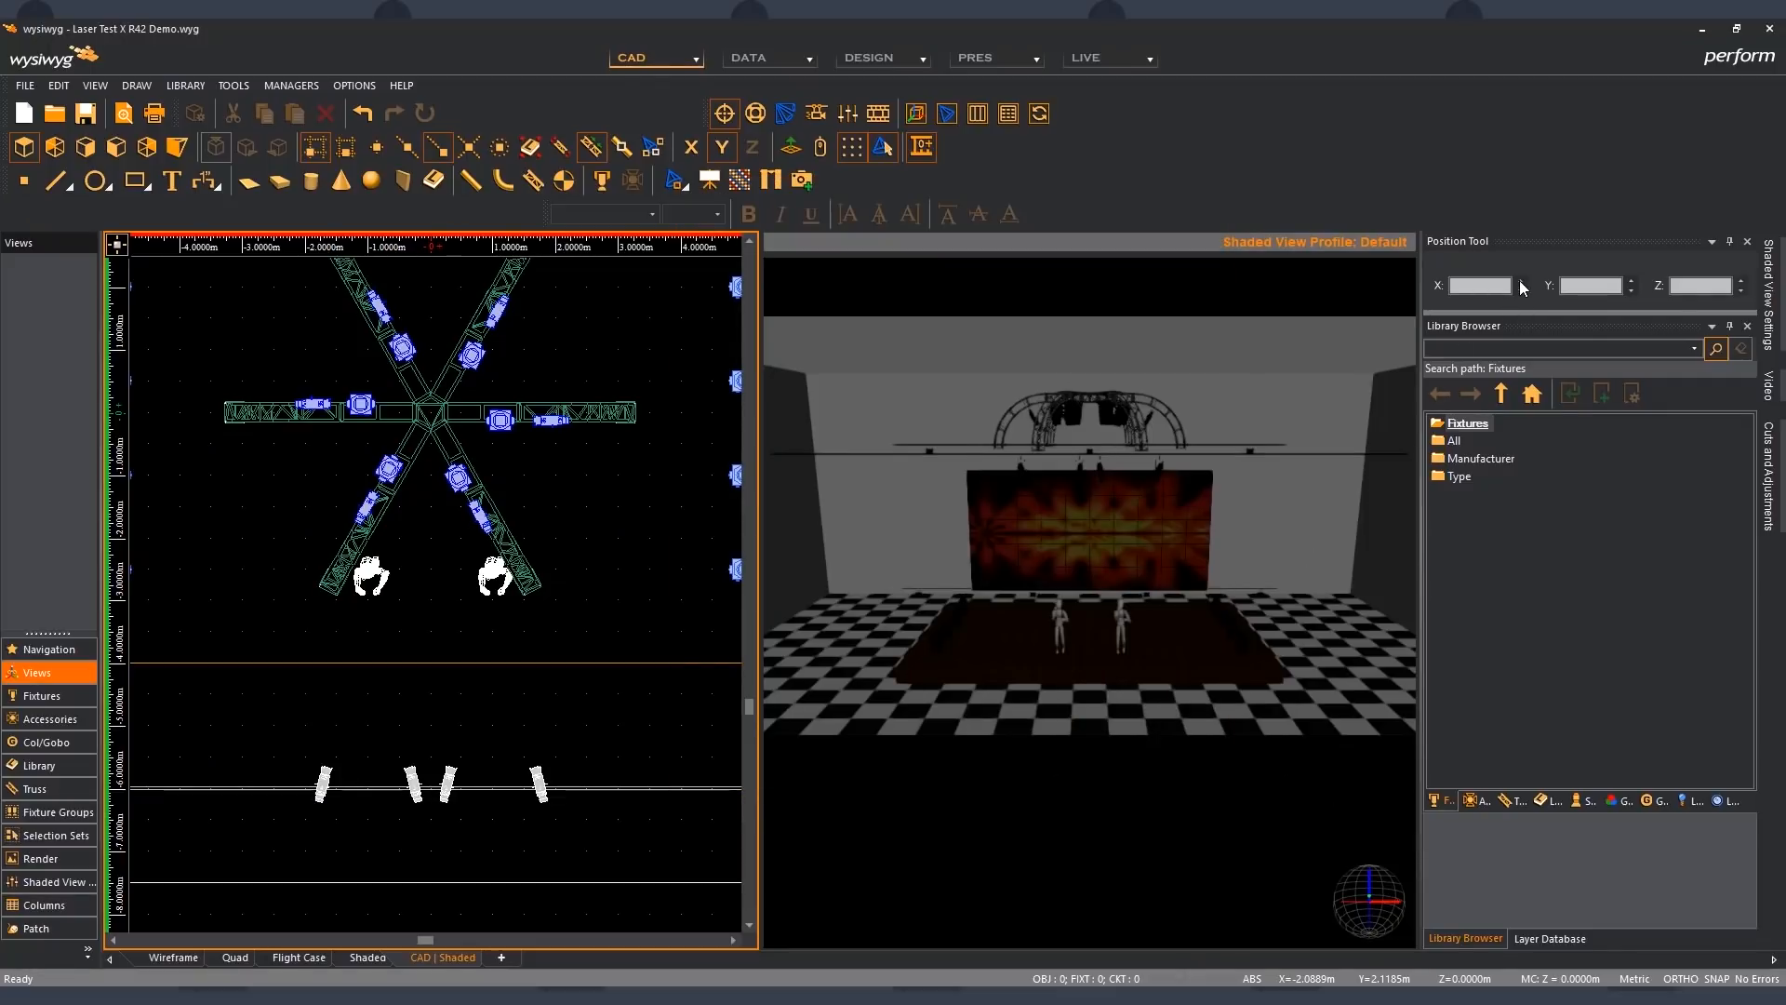
# - Reselect the figure at X 1 m and nudge its X position to 1.5 m and back to 1 m
pyautogui.click(494, 577)
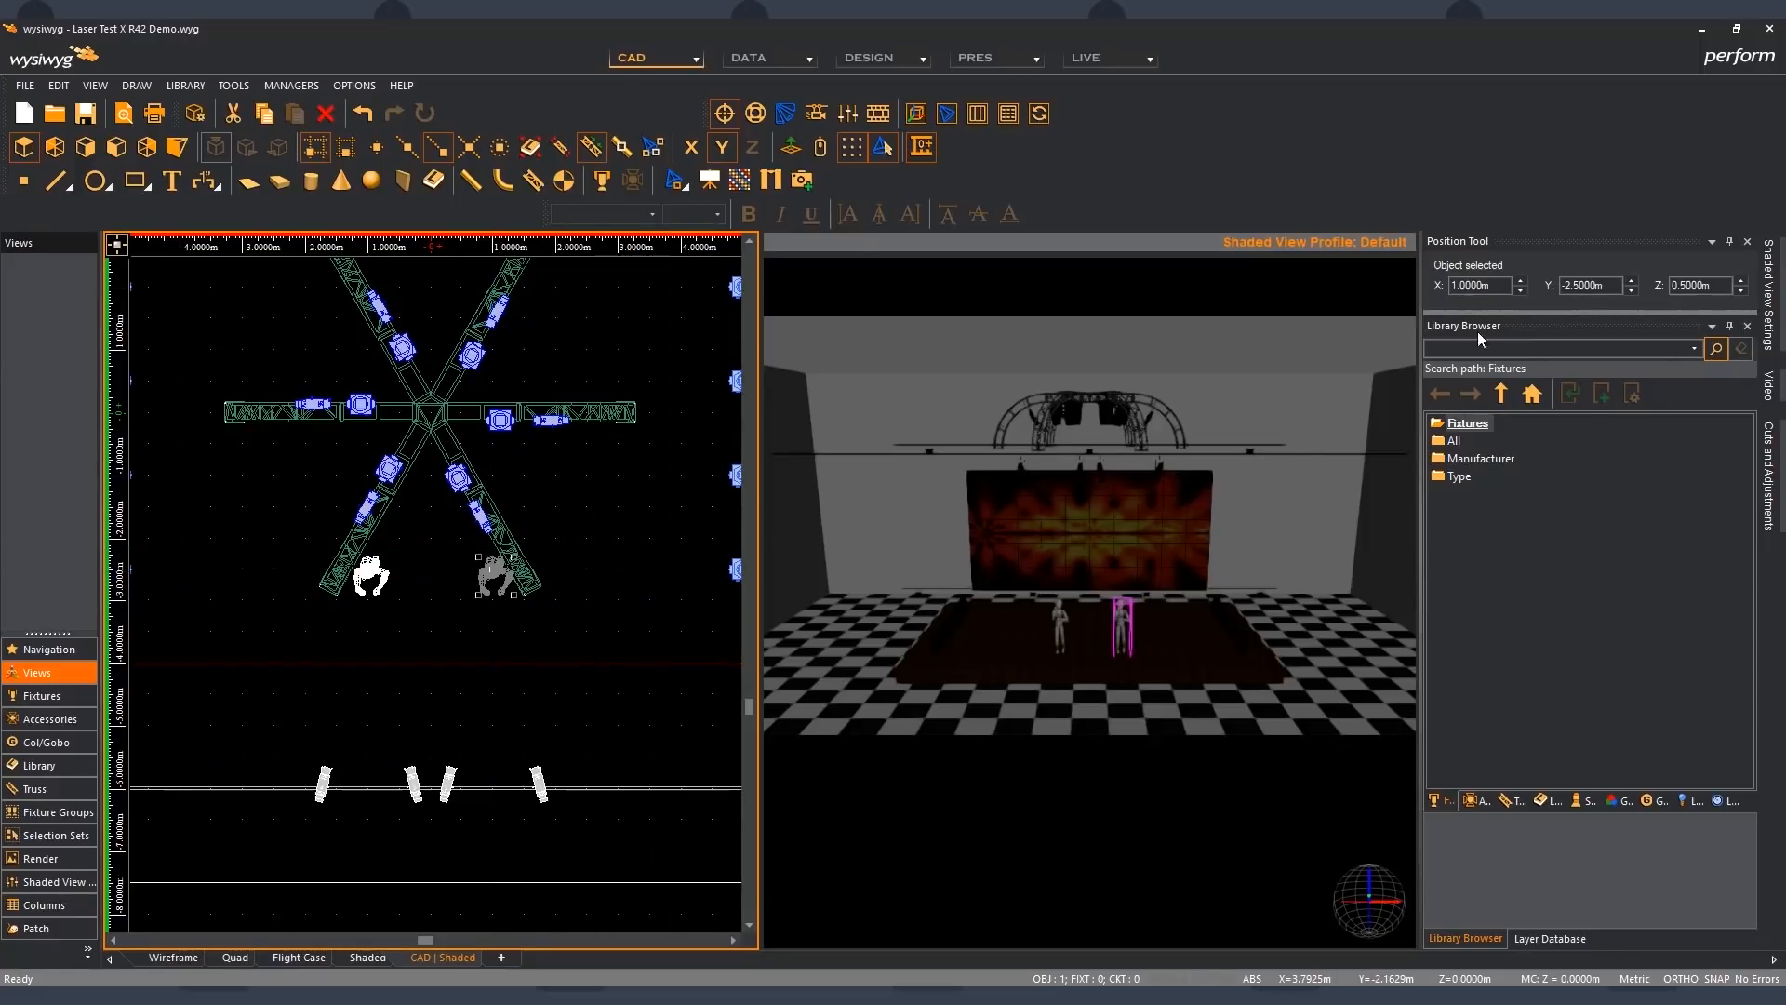
pyautogui.click(1521, 282)
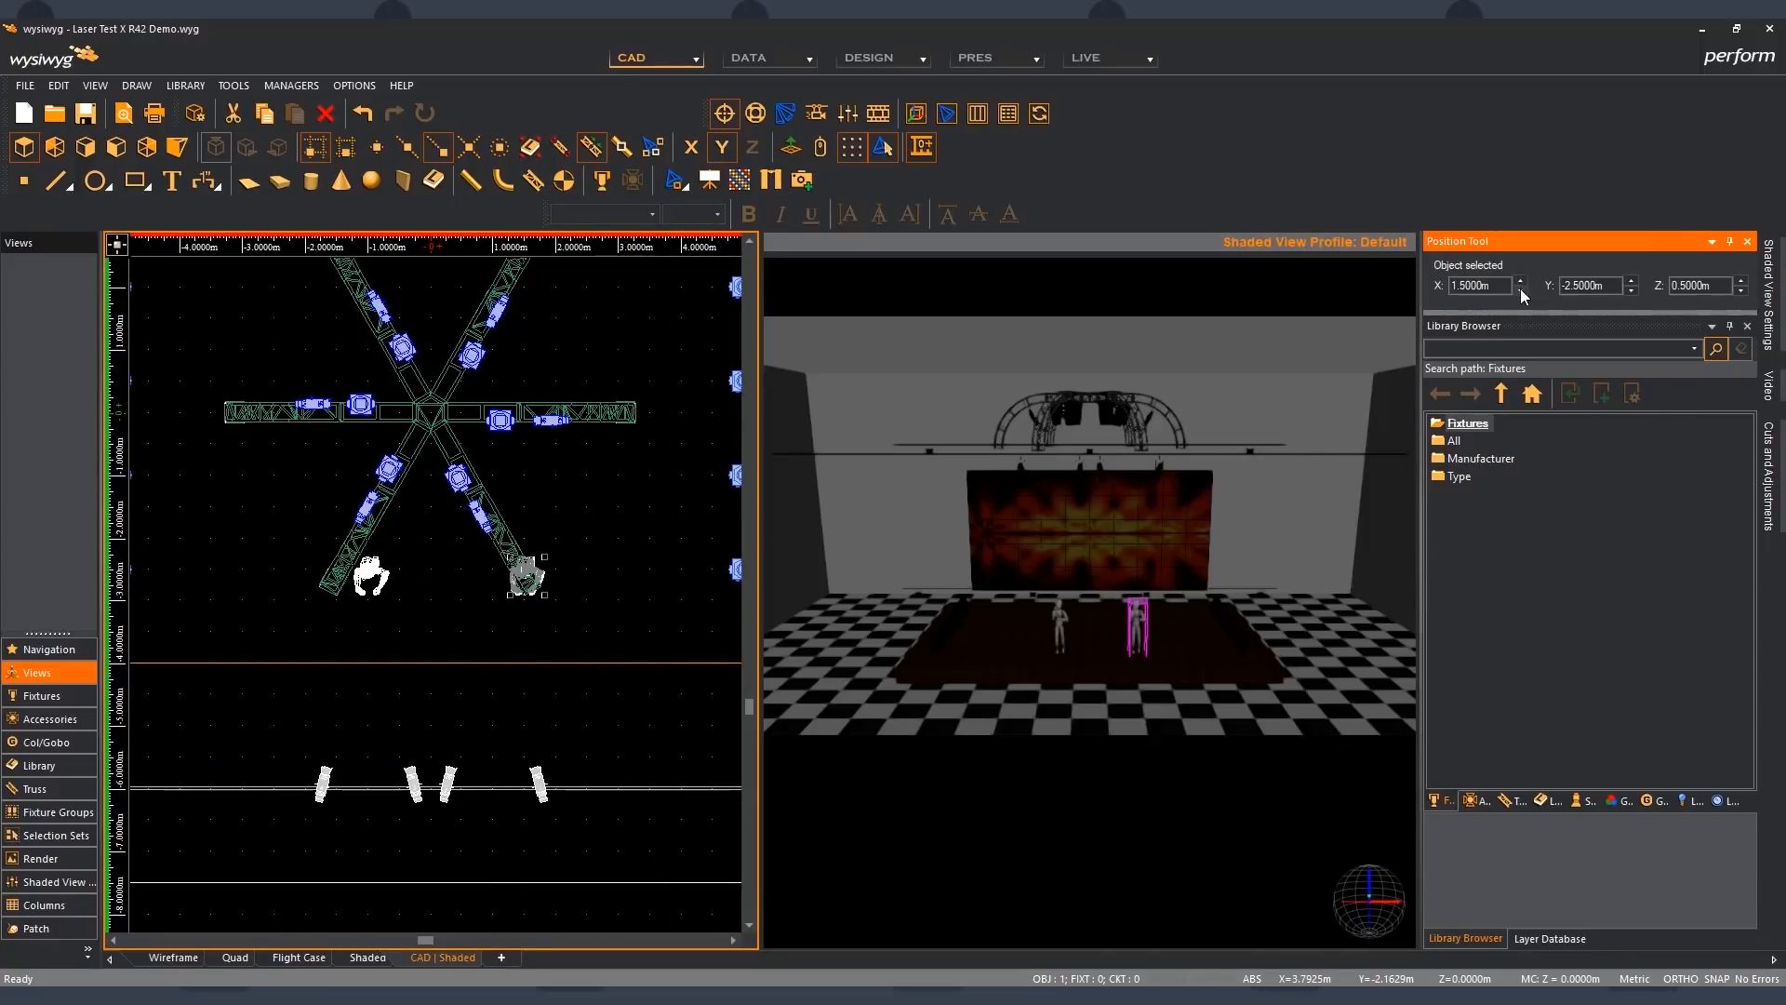
pyautogui.click(1522, 289)
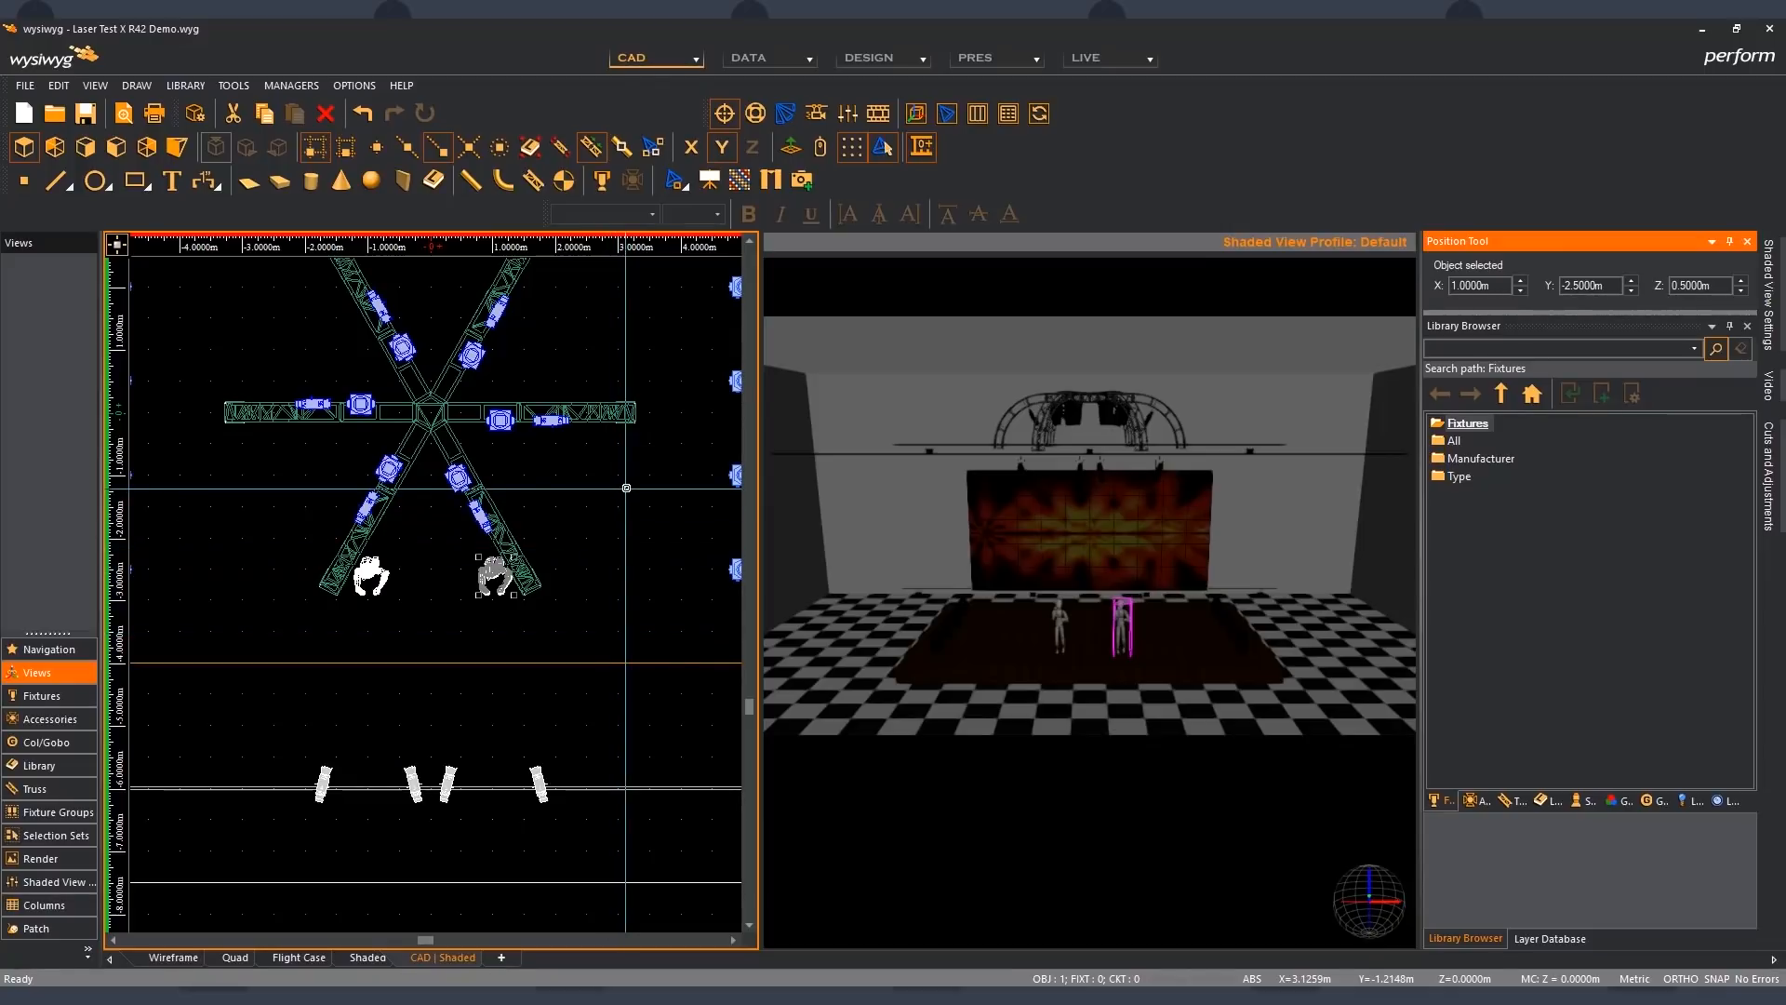
# - Select the rectangular stage and nudge its Y position to -3.5 m and back to -4 m
pyautogui.scroll(-1, 596, 685)
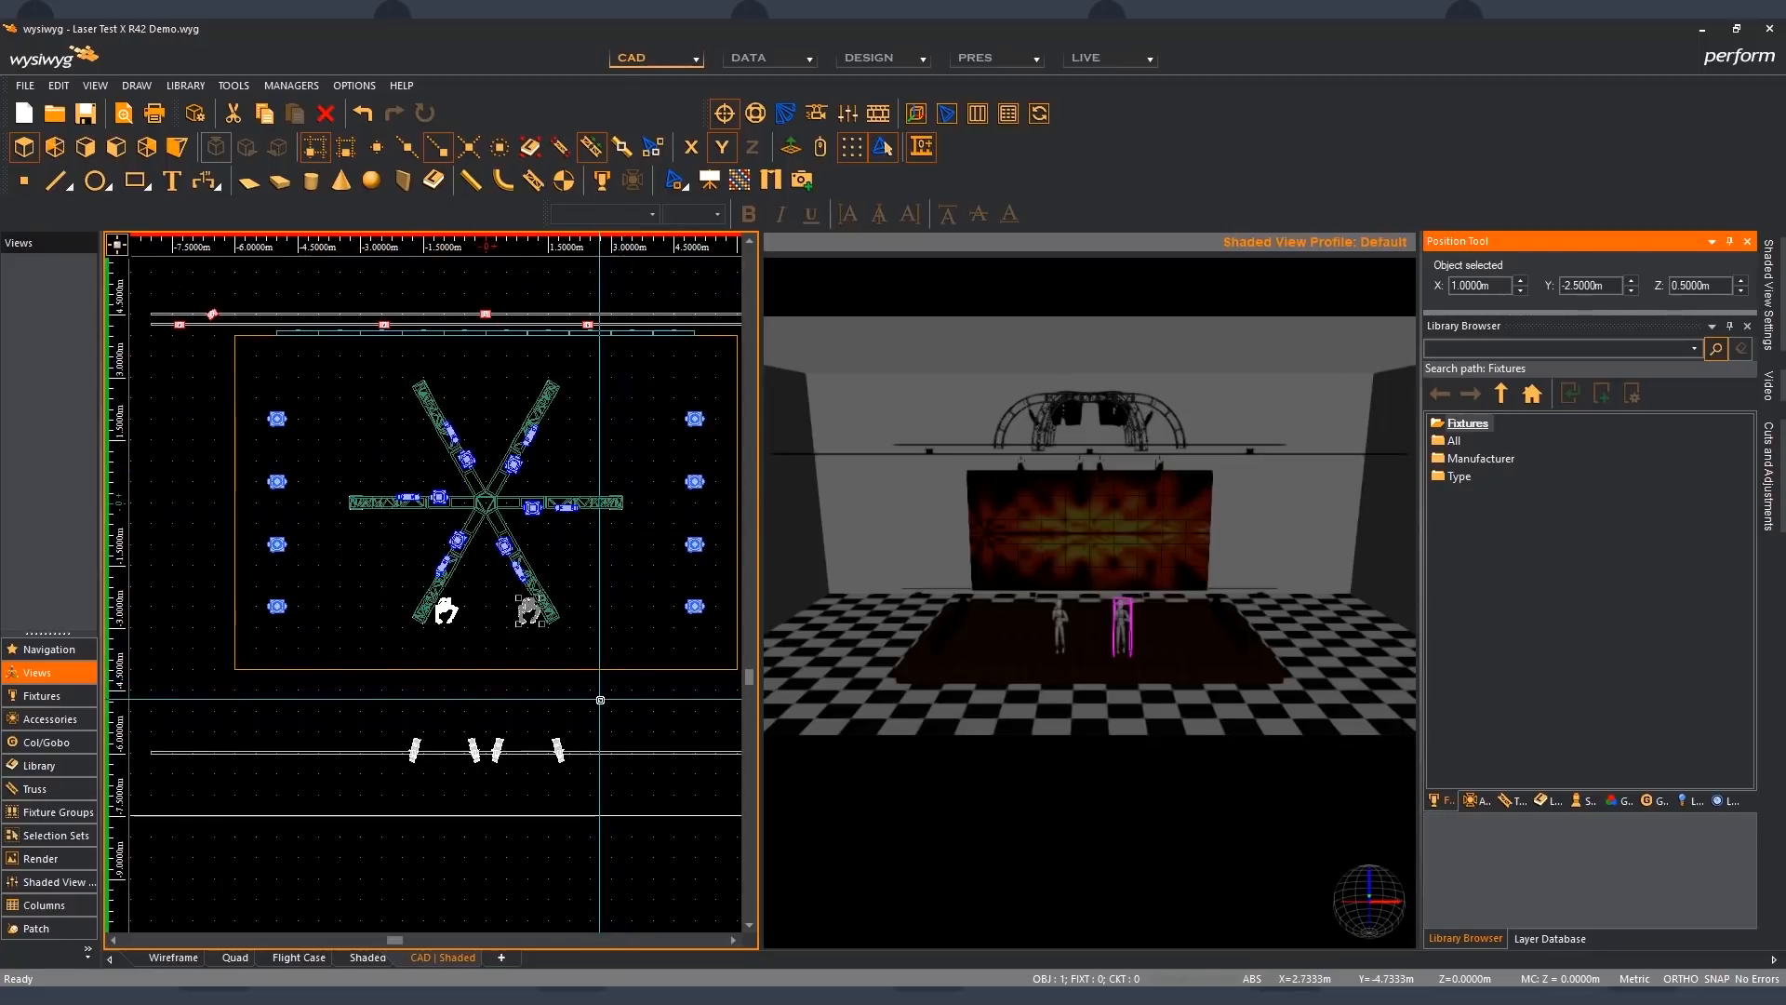
pyautogui.click(582, 661)
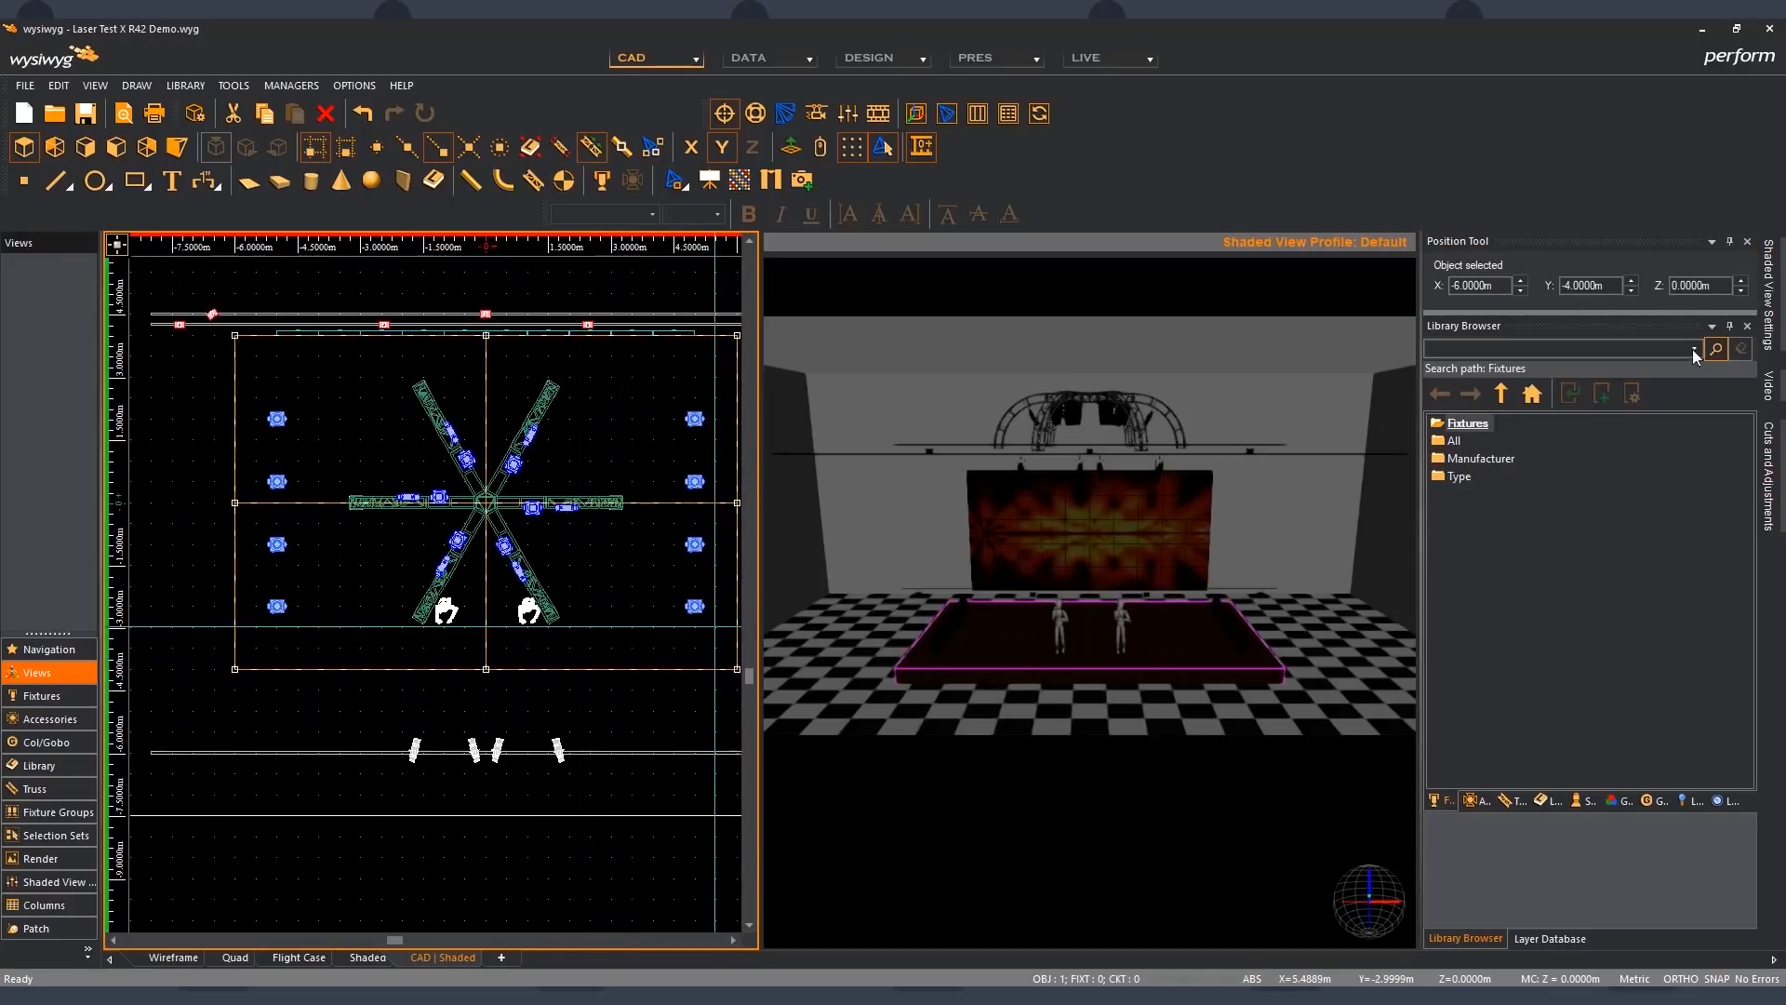
pyautogui.click(1629, 281)
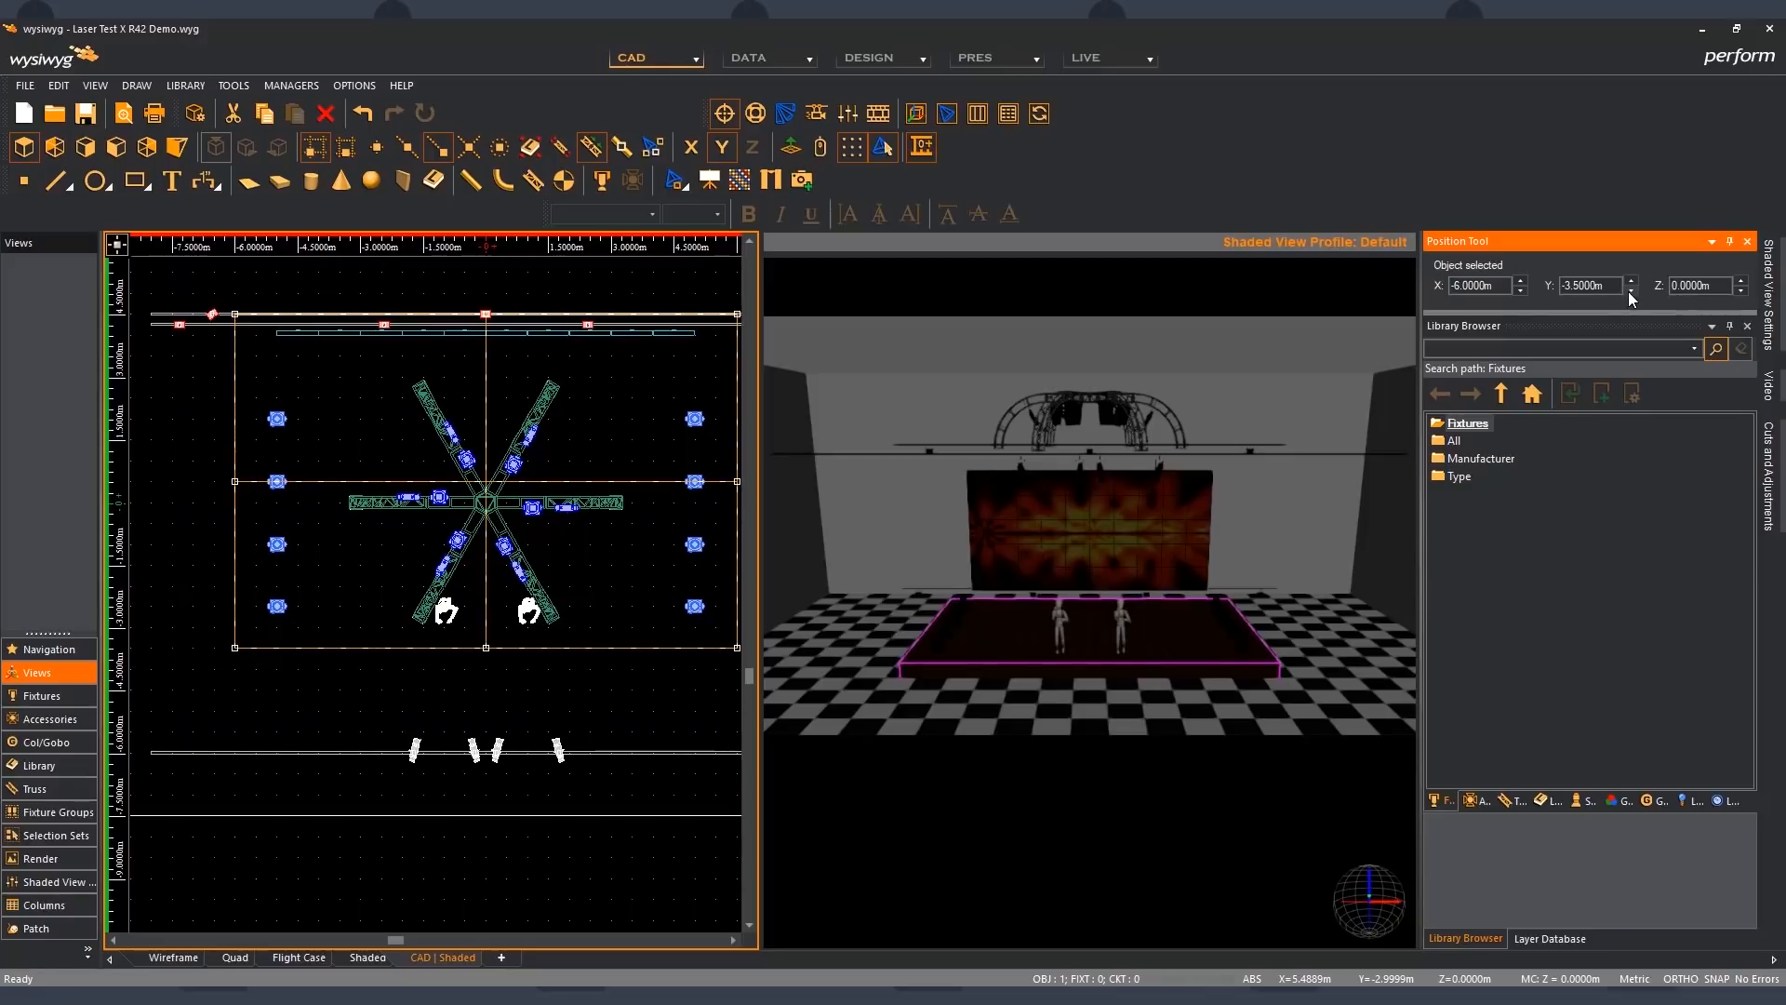
pyautogui.click(1629, 290)
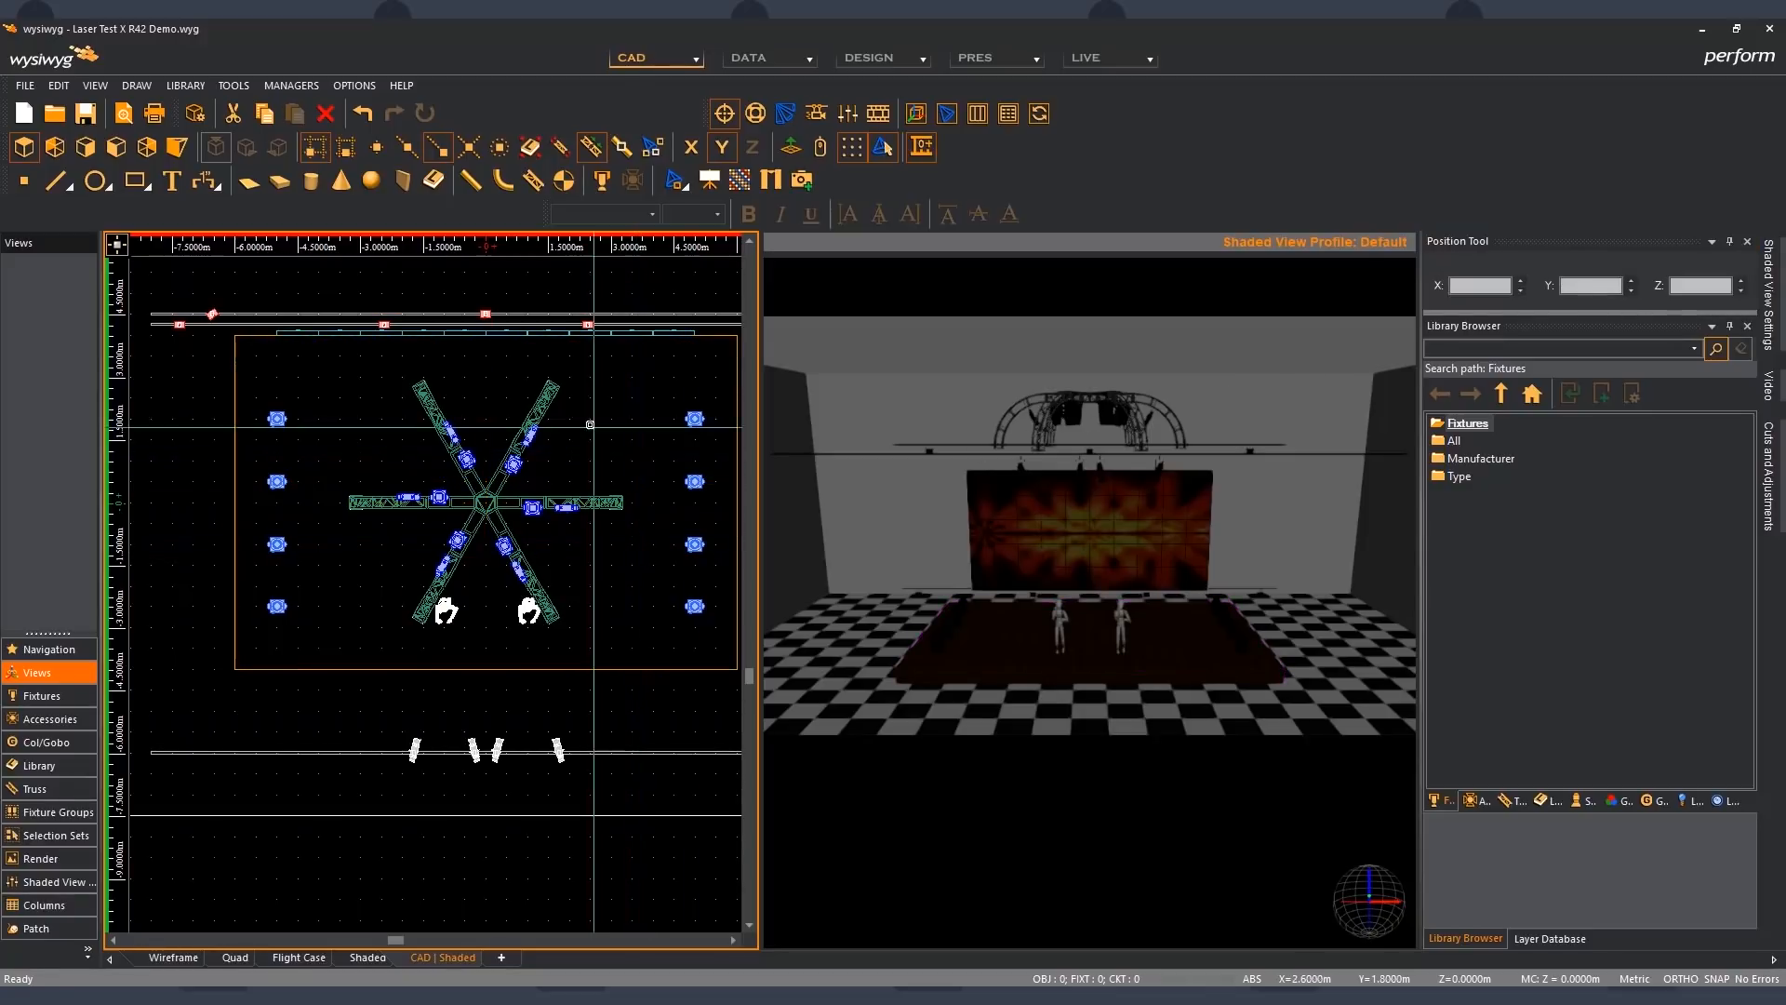
# - Select the six-armed truss, nudge its Z position to 9.5 m and back to 8.5 m, and clear the selection
pyautogui.click(553, 401)
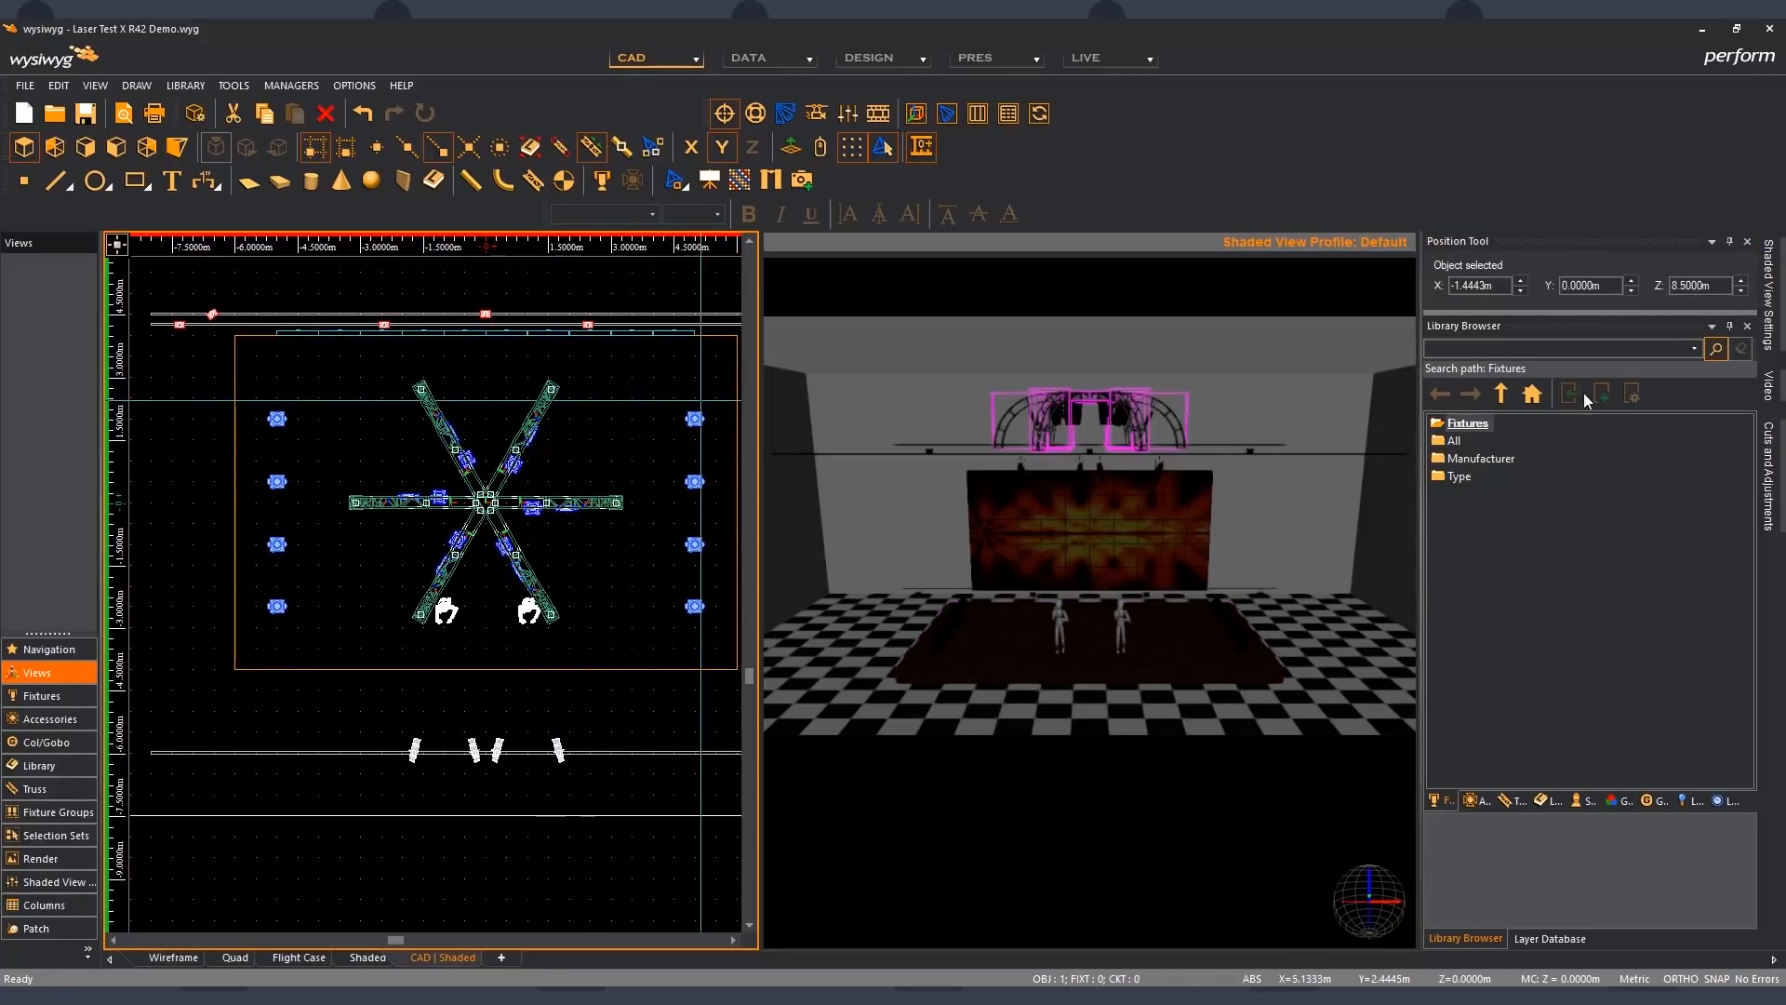
pyautogui.click(1738, 283)
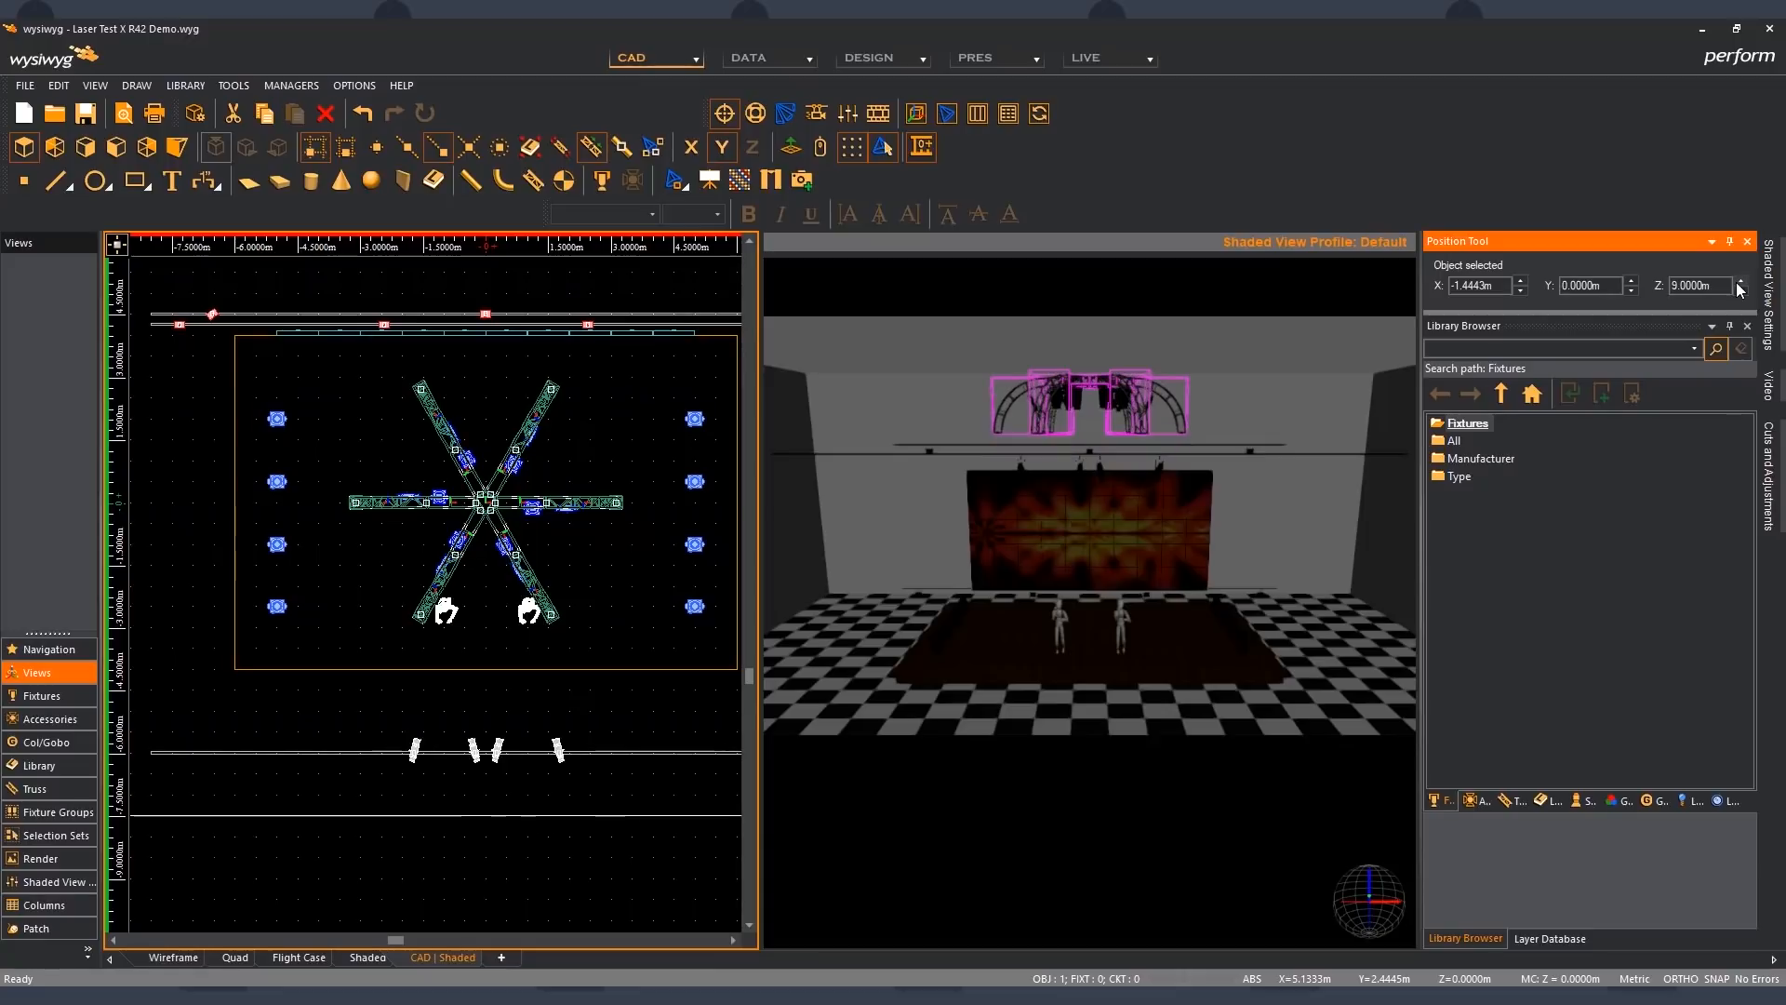
pyautogui.click(1740, 281)
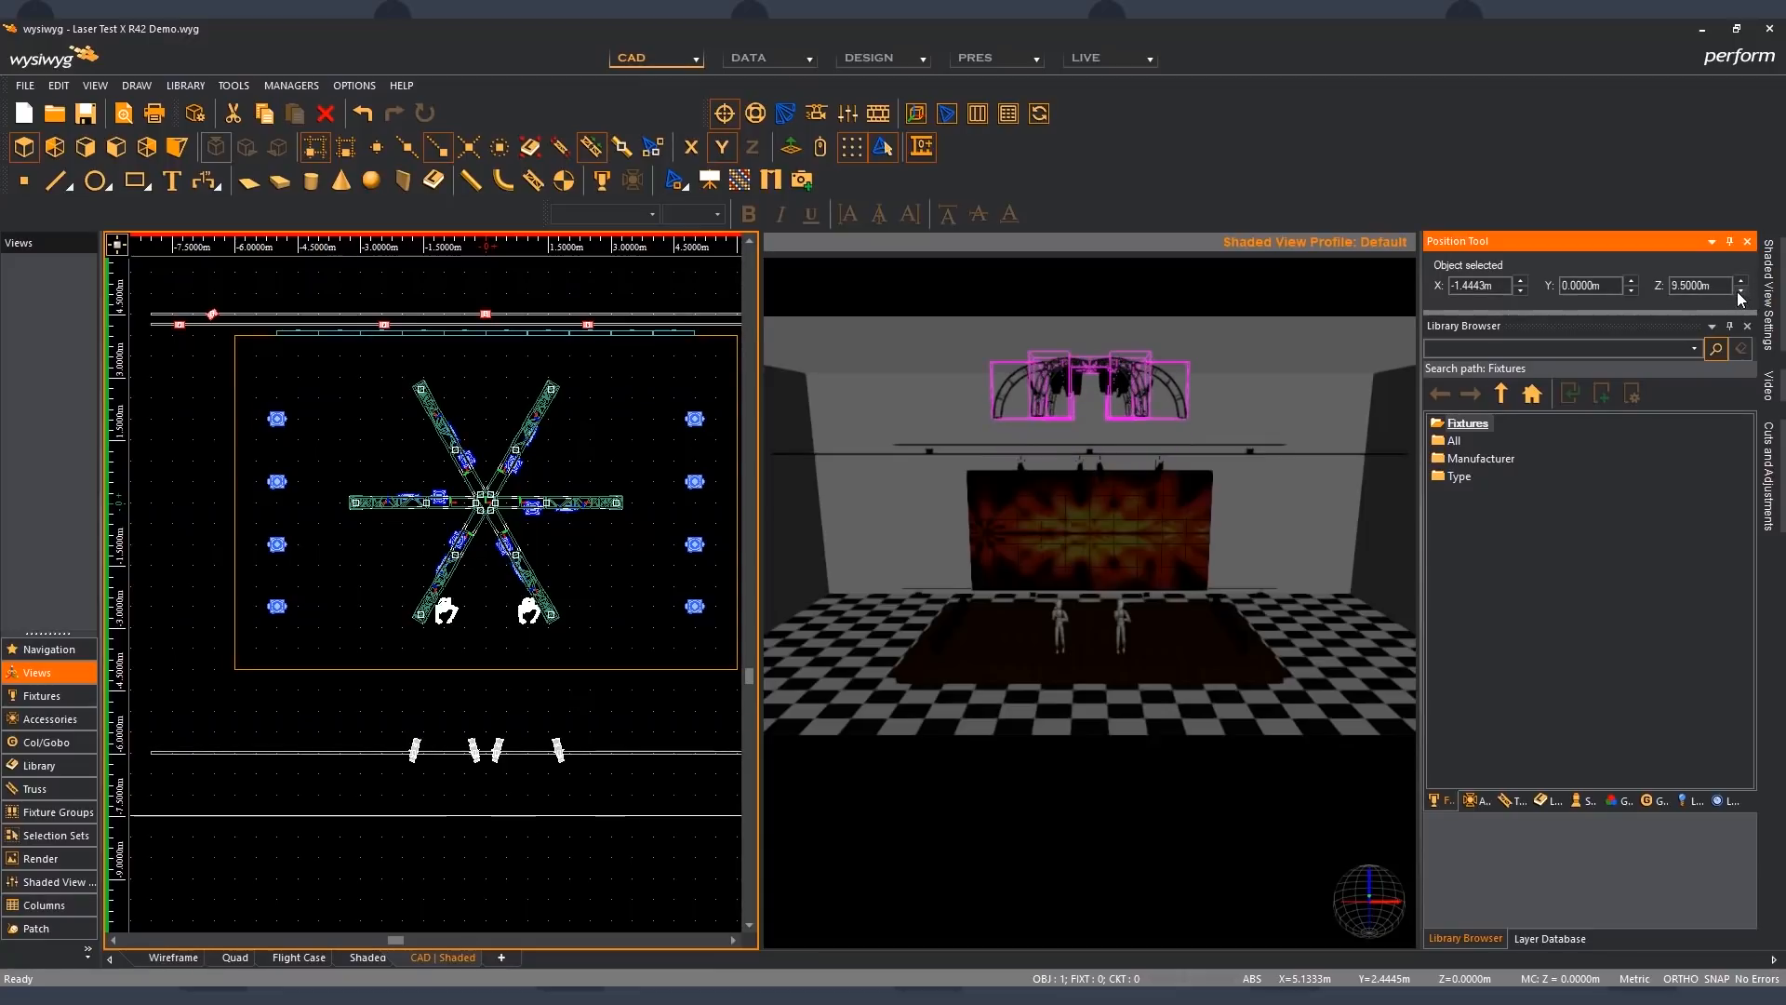
pyautogui.click(1739, 290)
pyautogui.click(1739, 291)
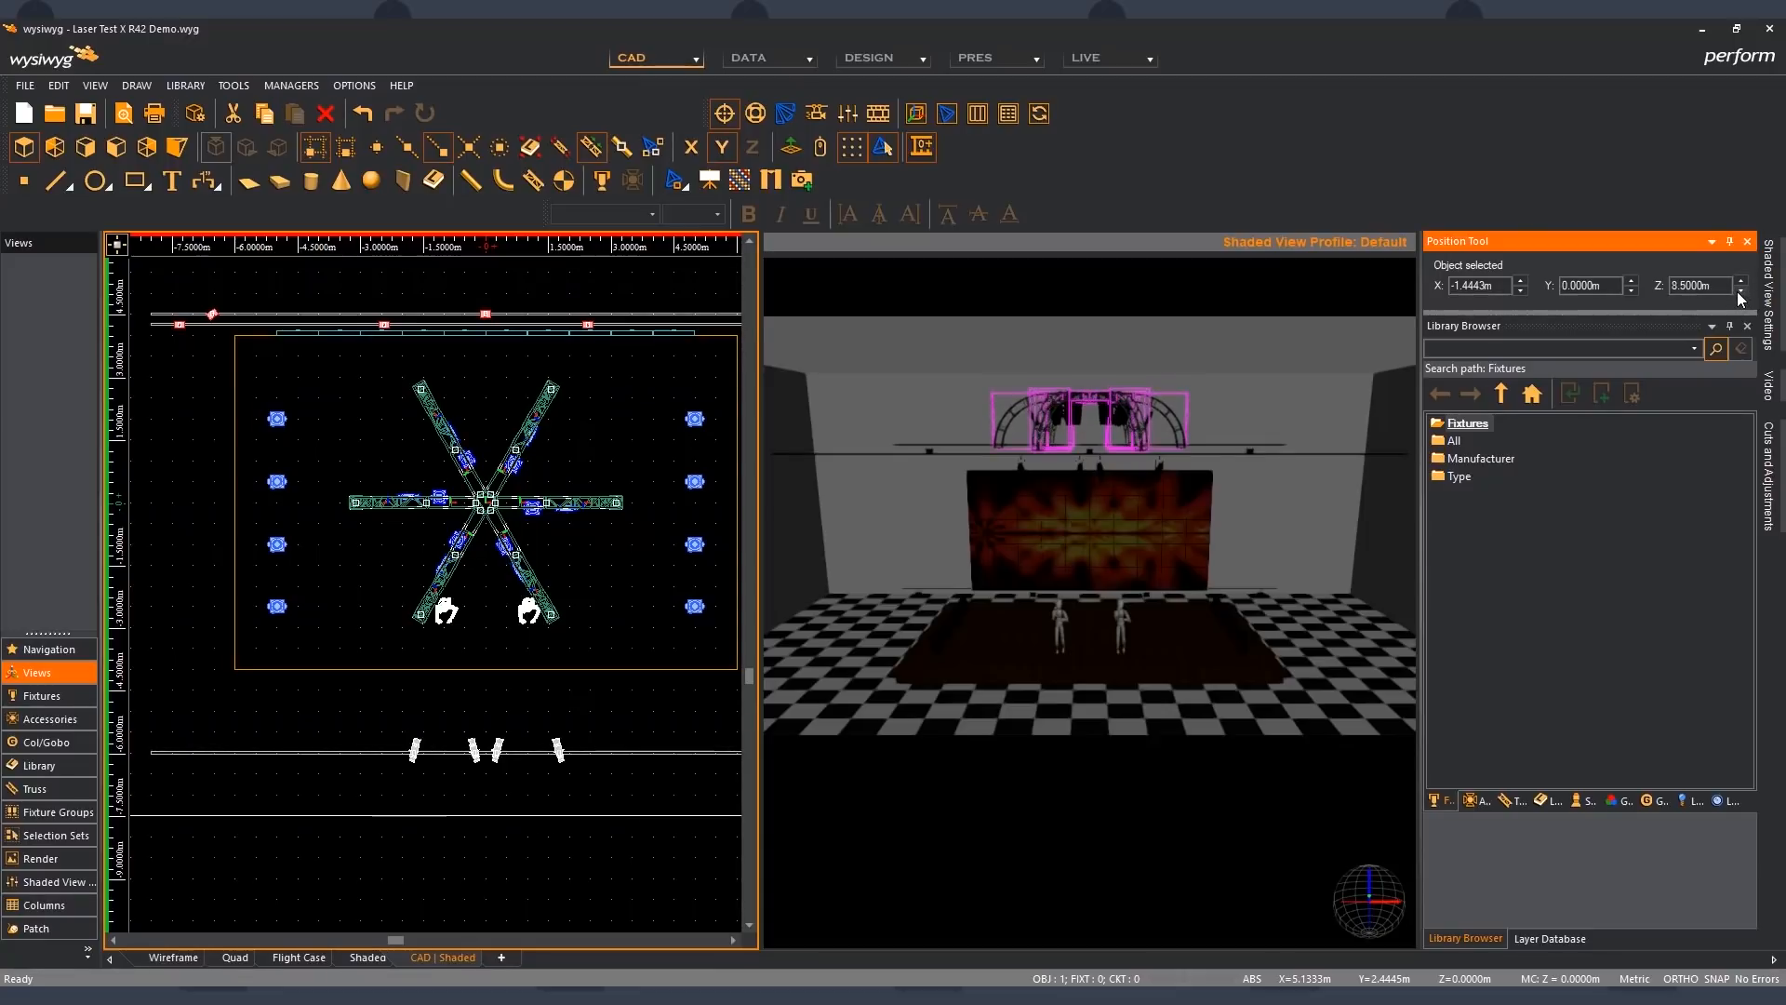
pyautogui.click(661, 466)
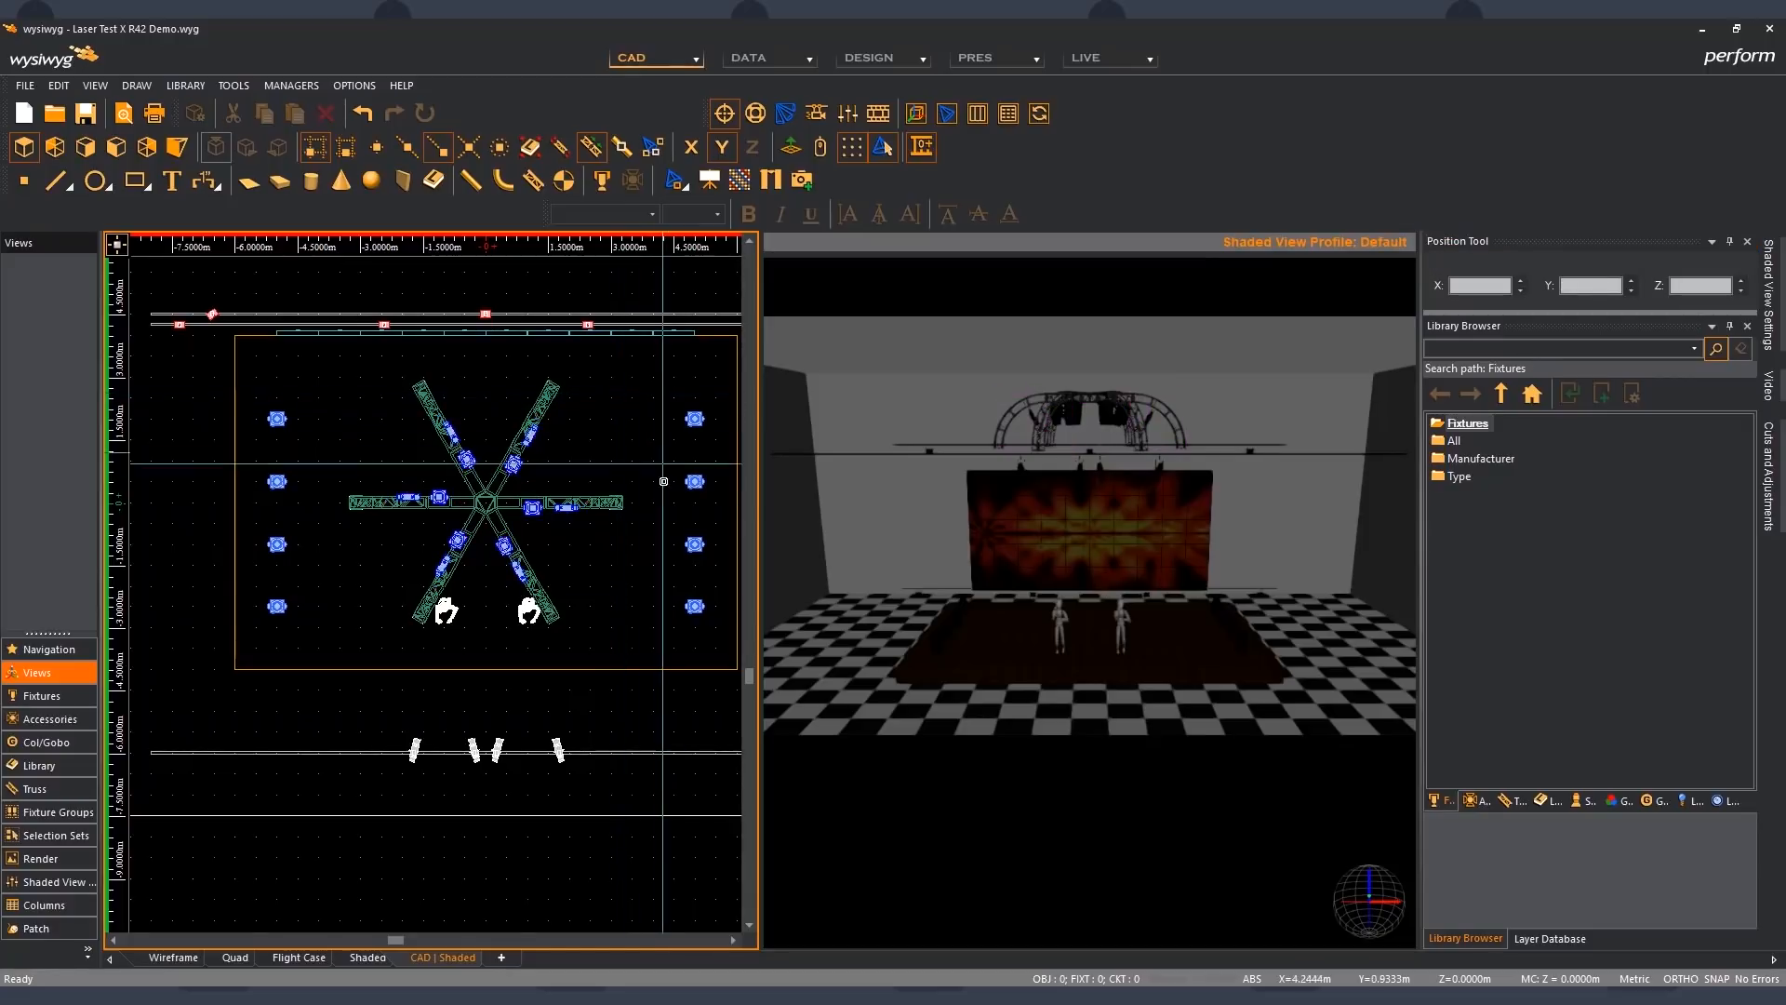
# - Select the front floor fixture on the stage's right side, nudge its X position to 4 m and back to 5 m
pyautogui.click(560, 746)
pyautogui.click(608, 728)
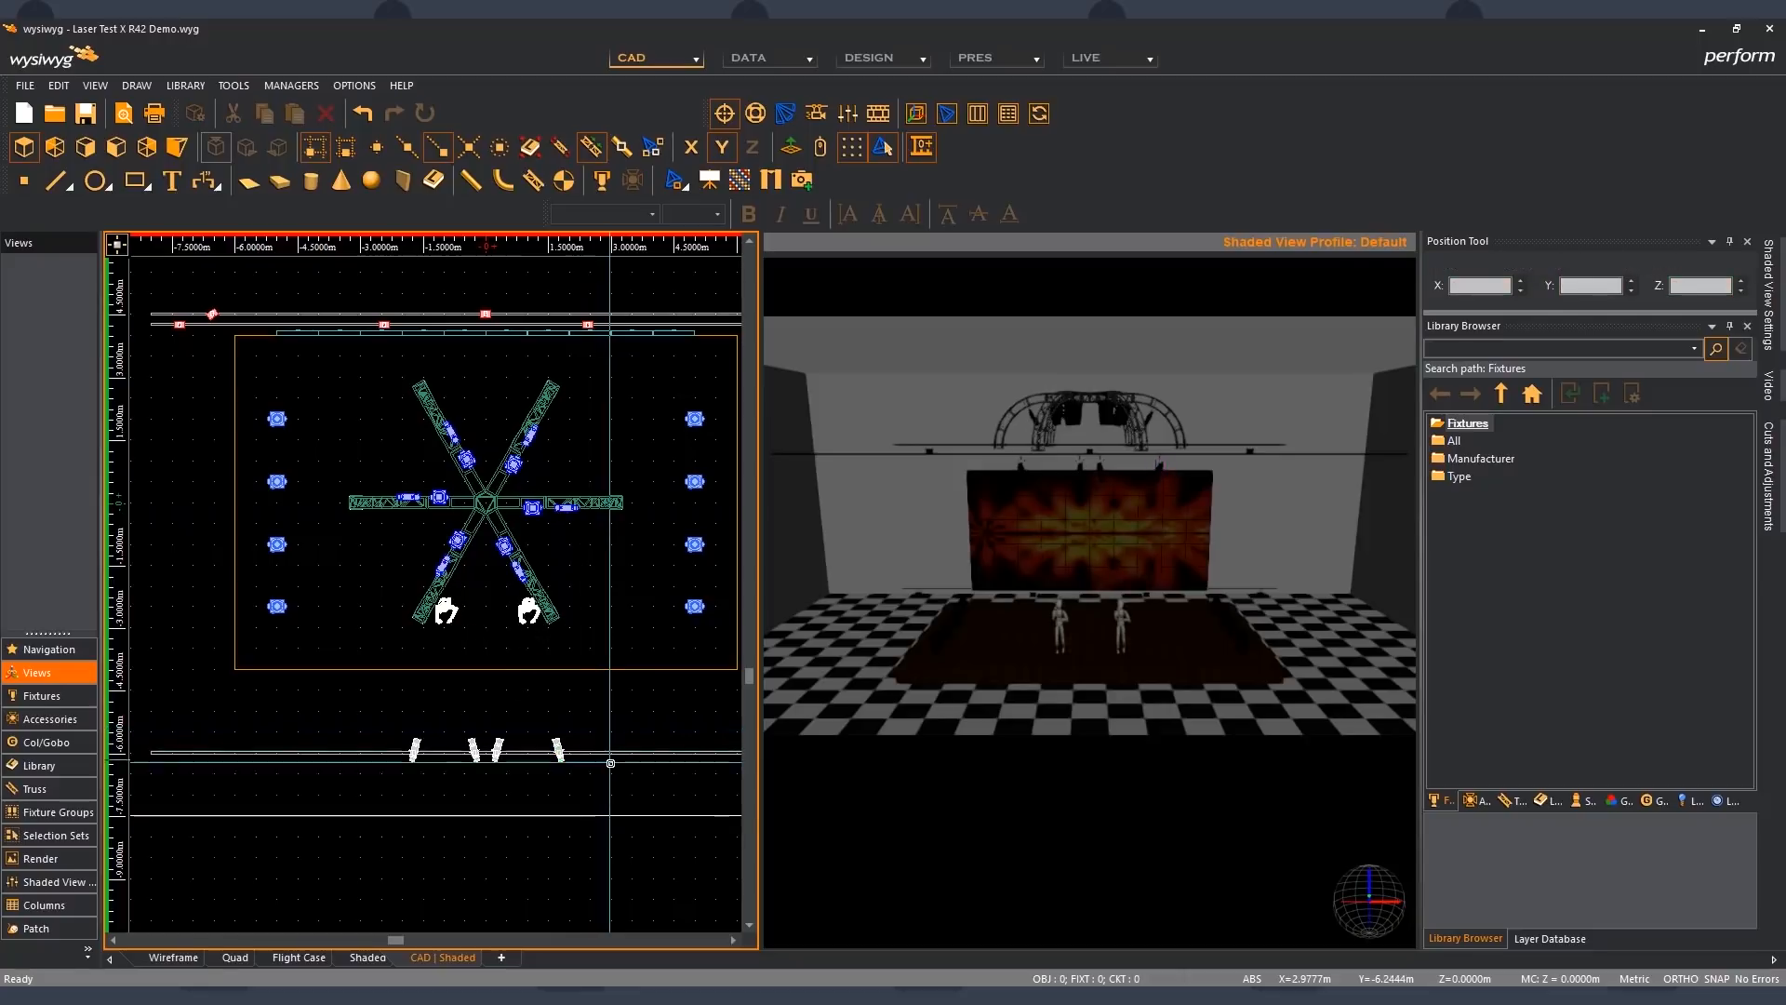
pyautogui.click(712, 619)
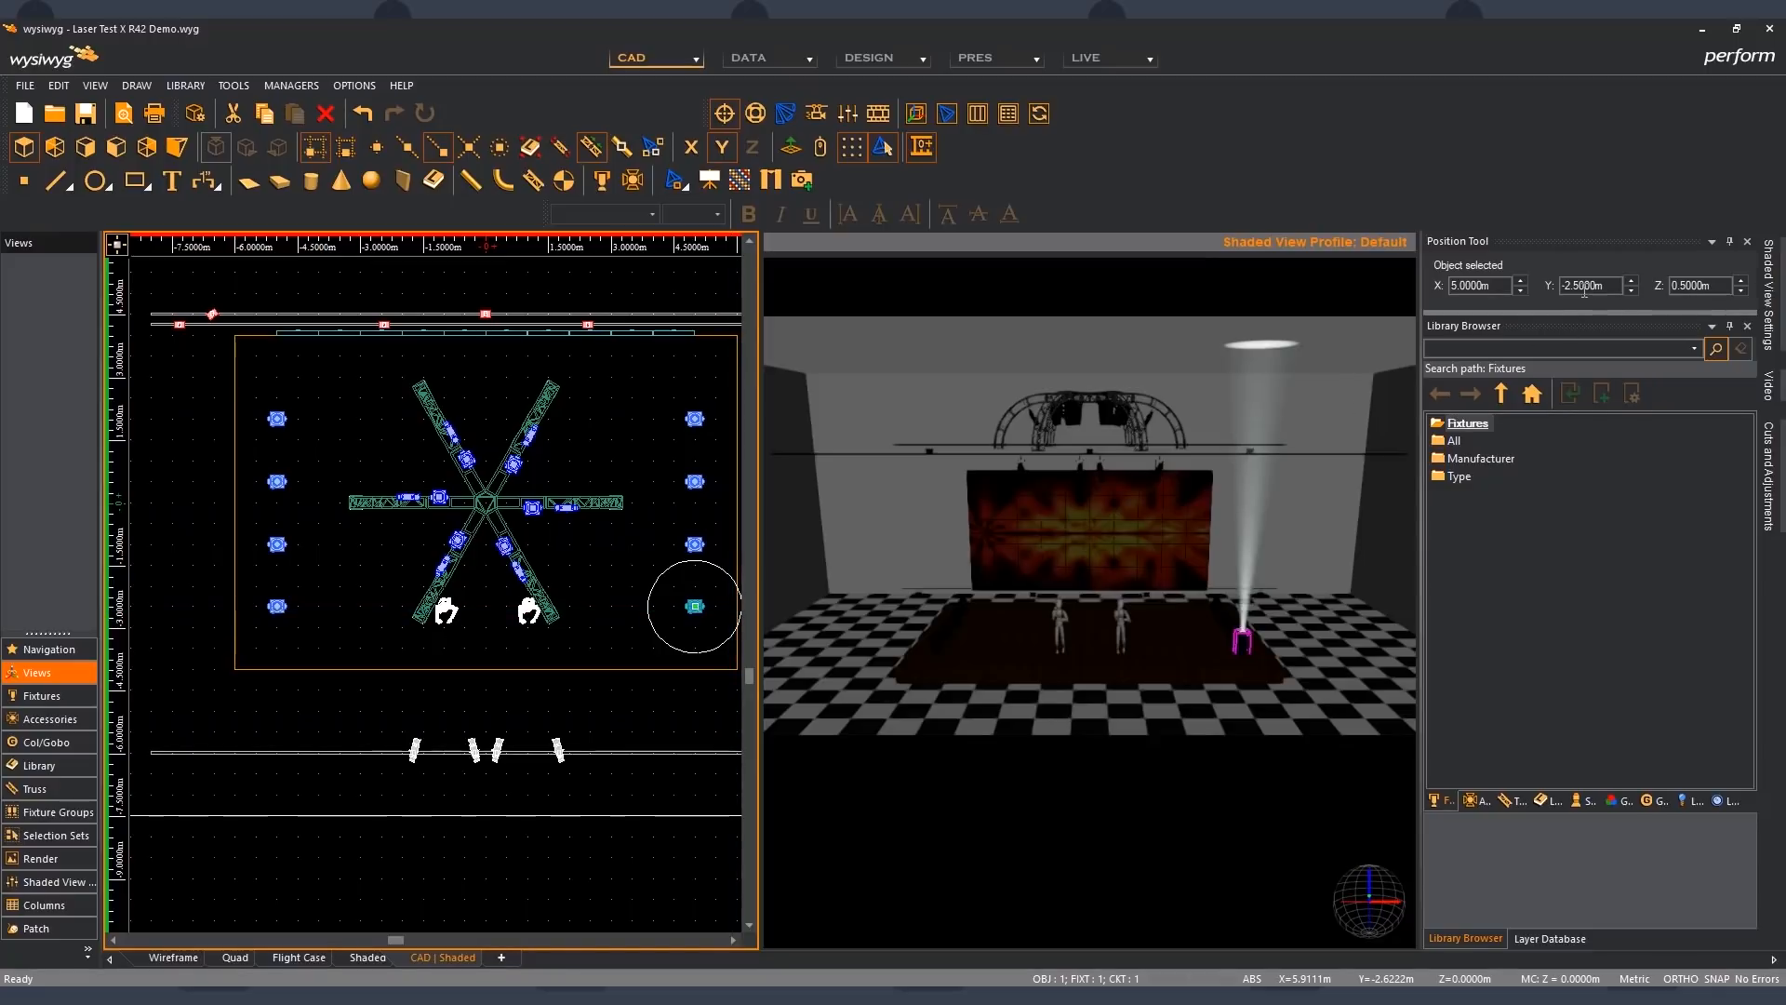
pyautogui.click(1521, 290)
pyautogui.click(1521, 290)
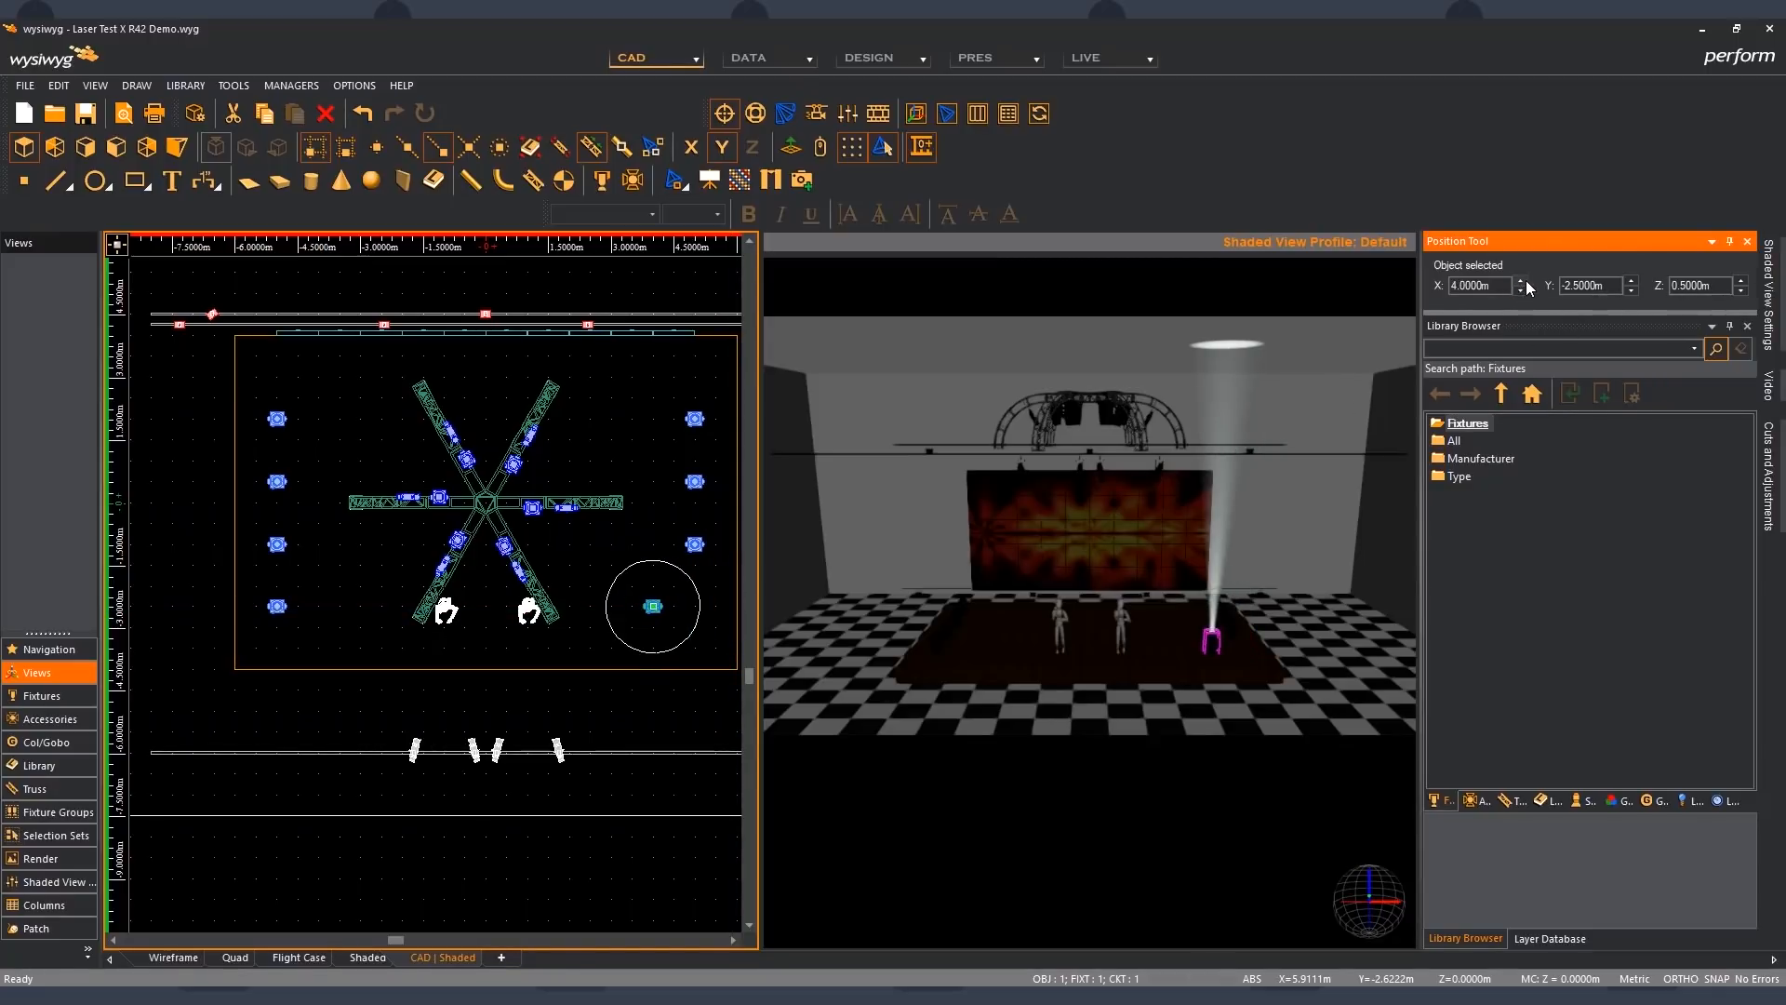
pyautogui.click(1524, 278)
pyautogui.click(1524, 278)
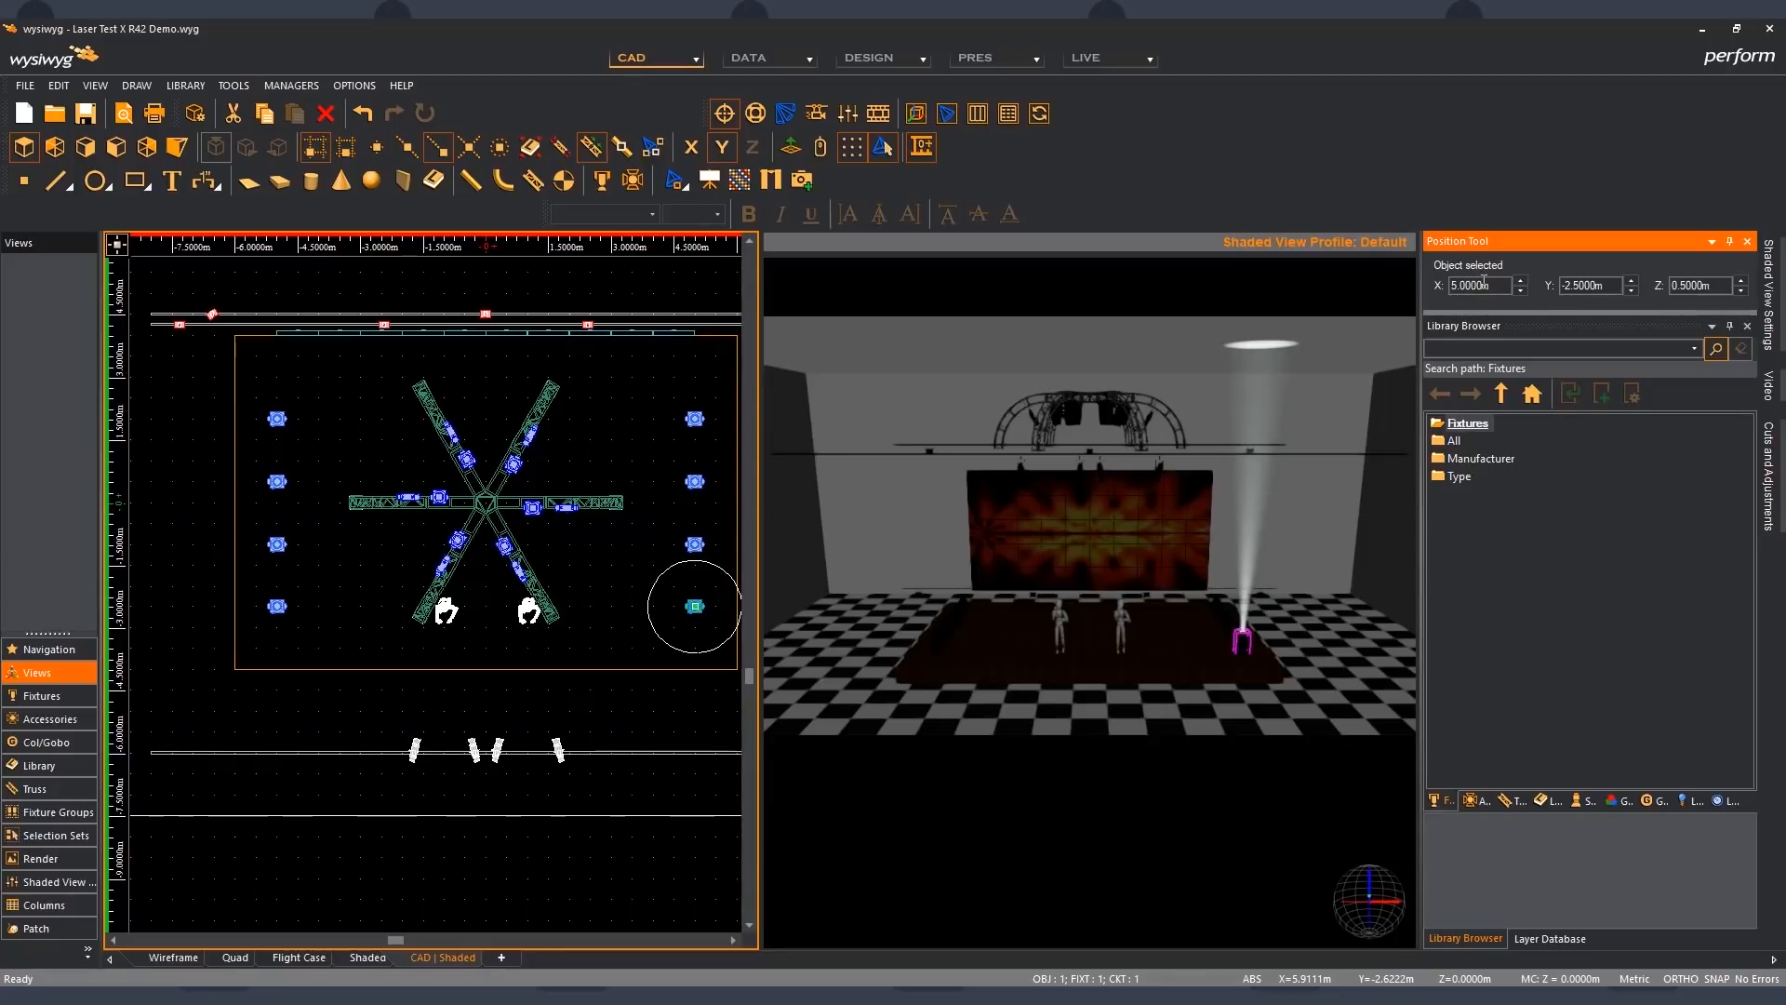
# - Set the selected floor fixture's X position to an exact 3.33 m and clear the selection
pyautogui.moveTo(1484, 281); pyautogui.dragTo(1400, 291)
pyautogui.write('3.')
pyautogui.press('Tab')
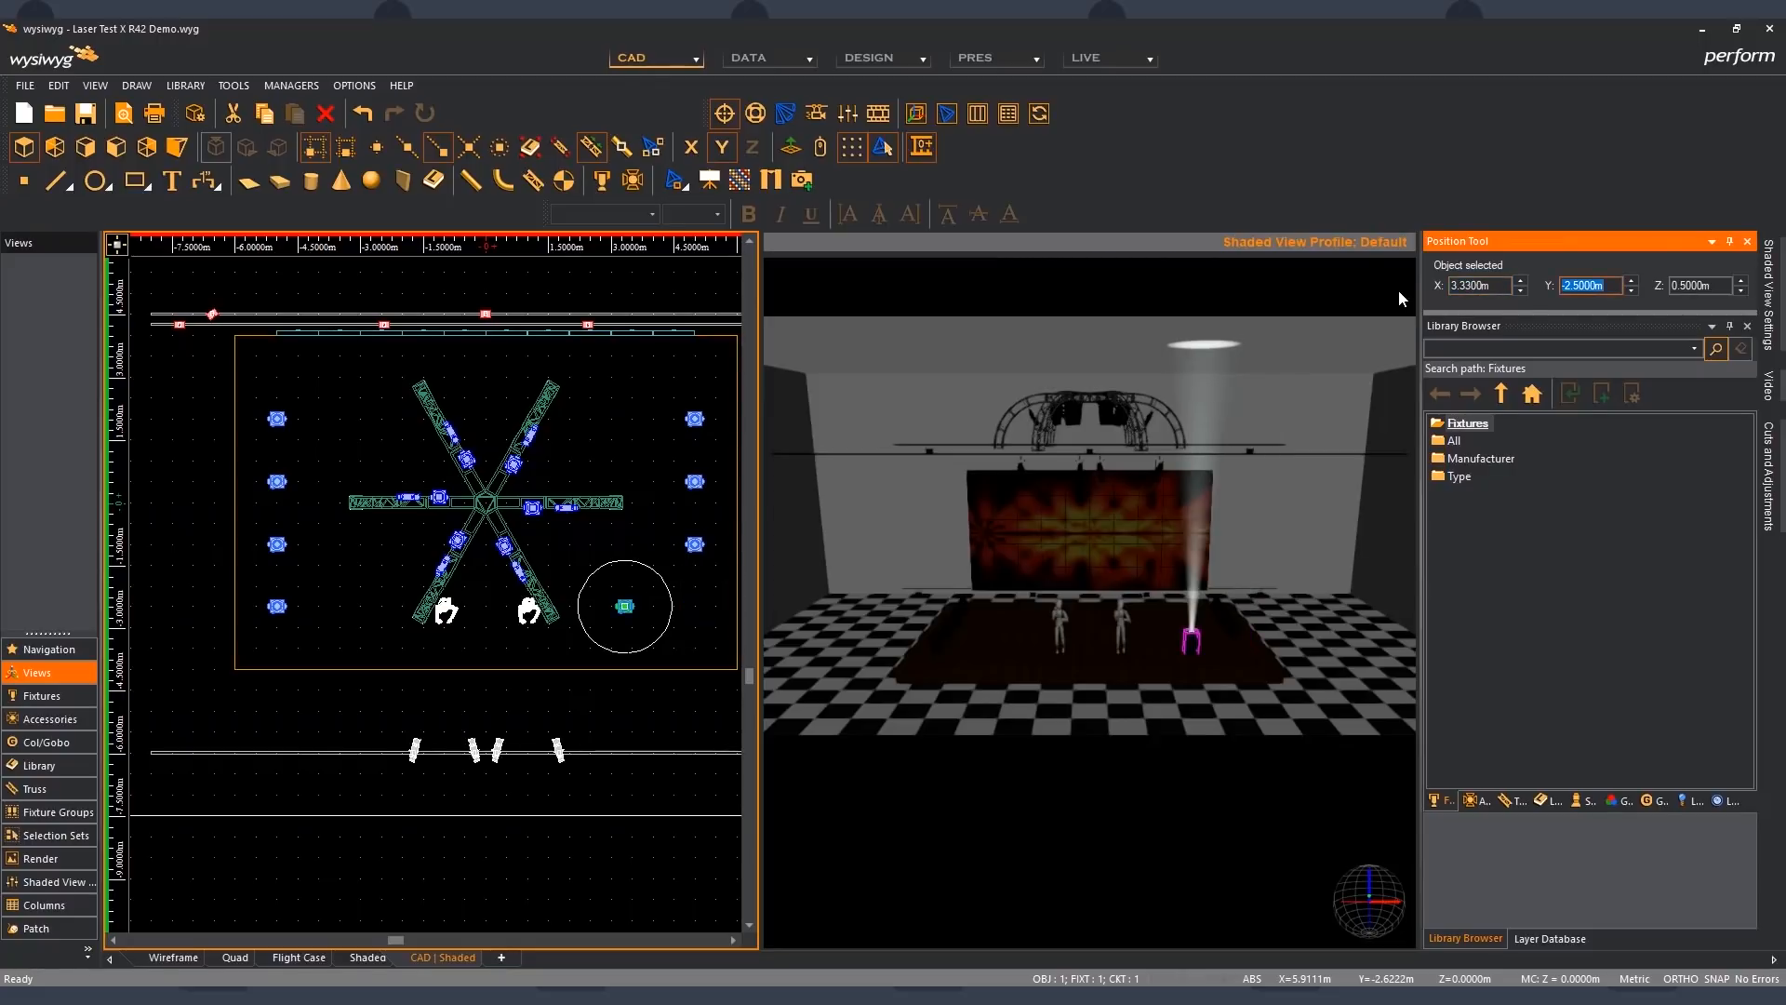
pyautogui.click(642, 610)
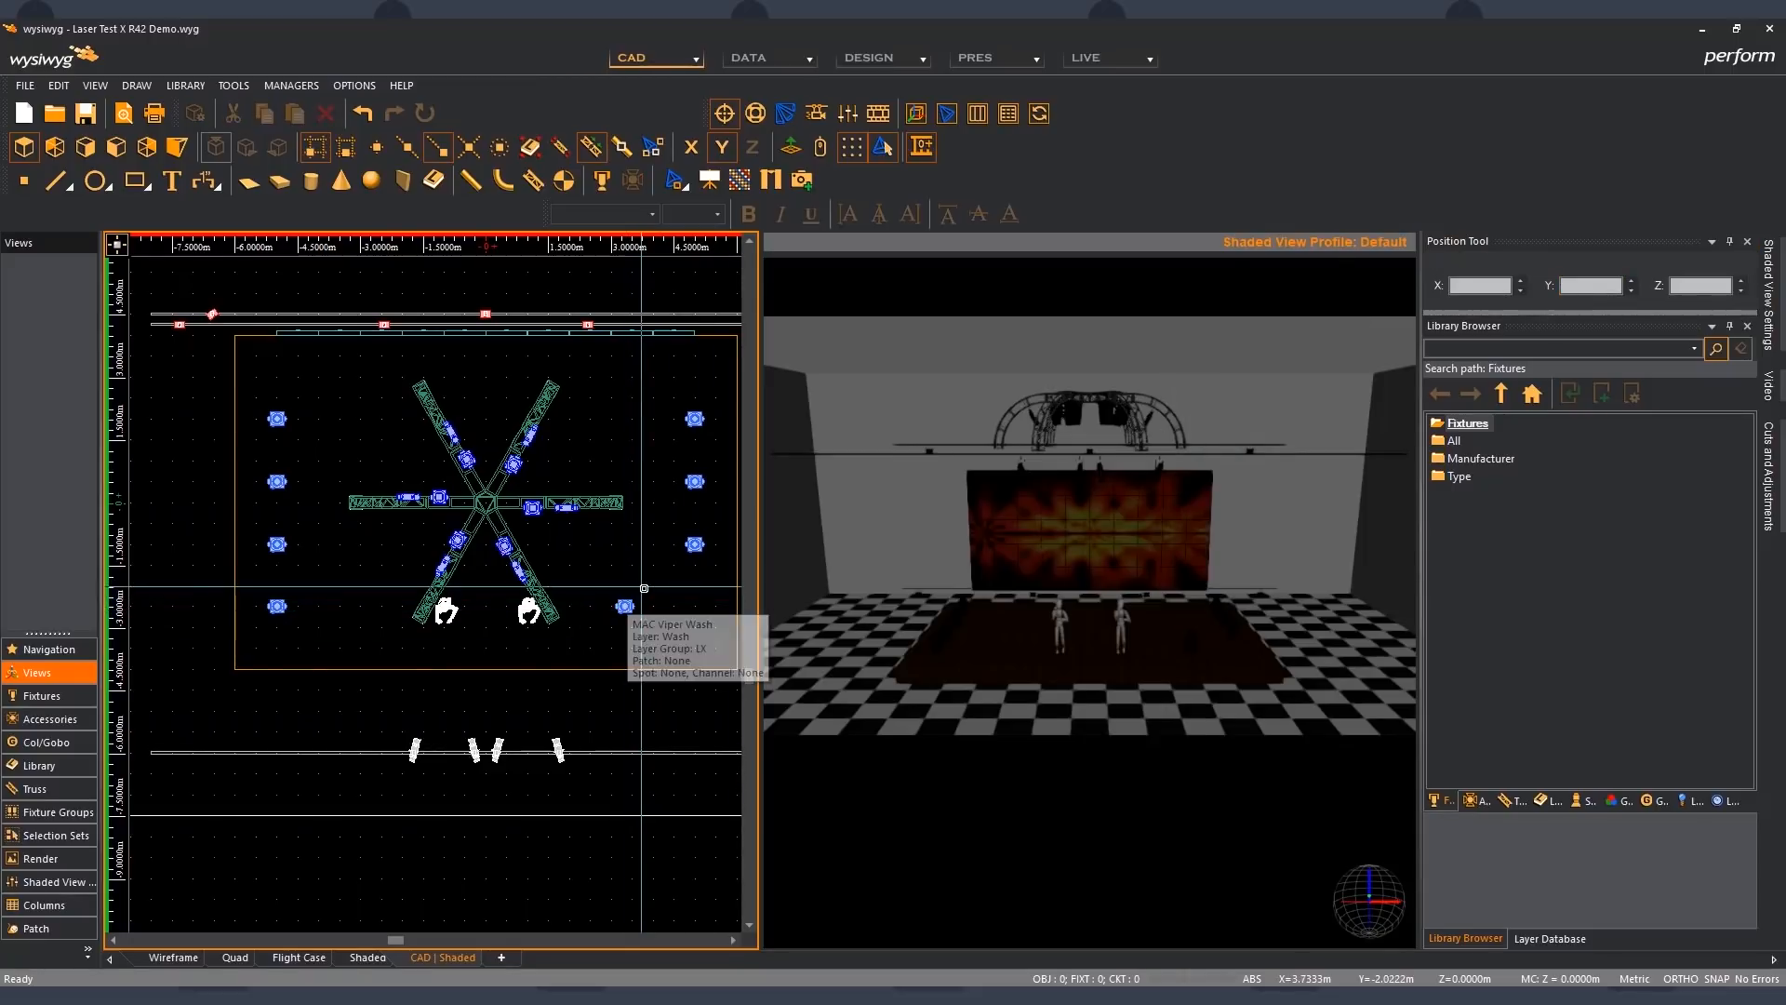
# - Reselect the displaced MAC Viper Wash floor fixture and set its X position to 5 m
pyautogui.click(626, 608)
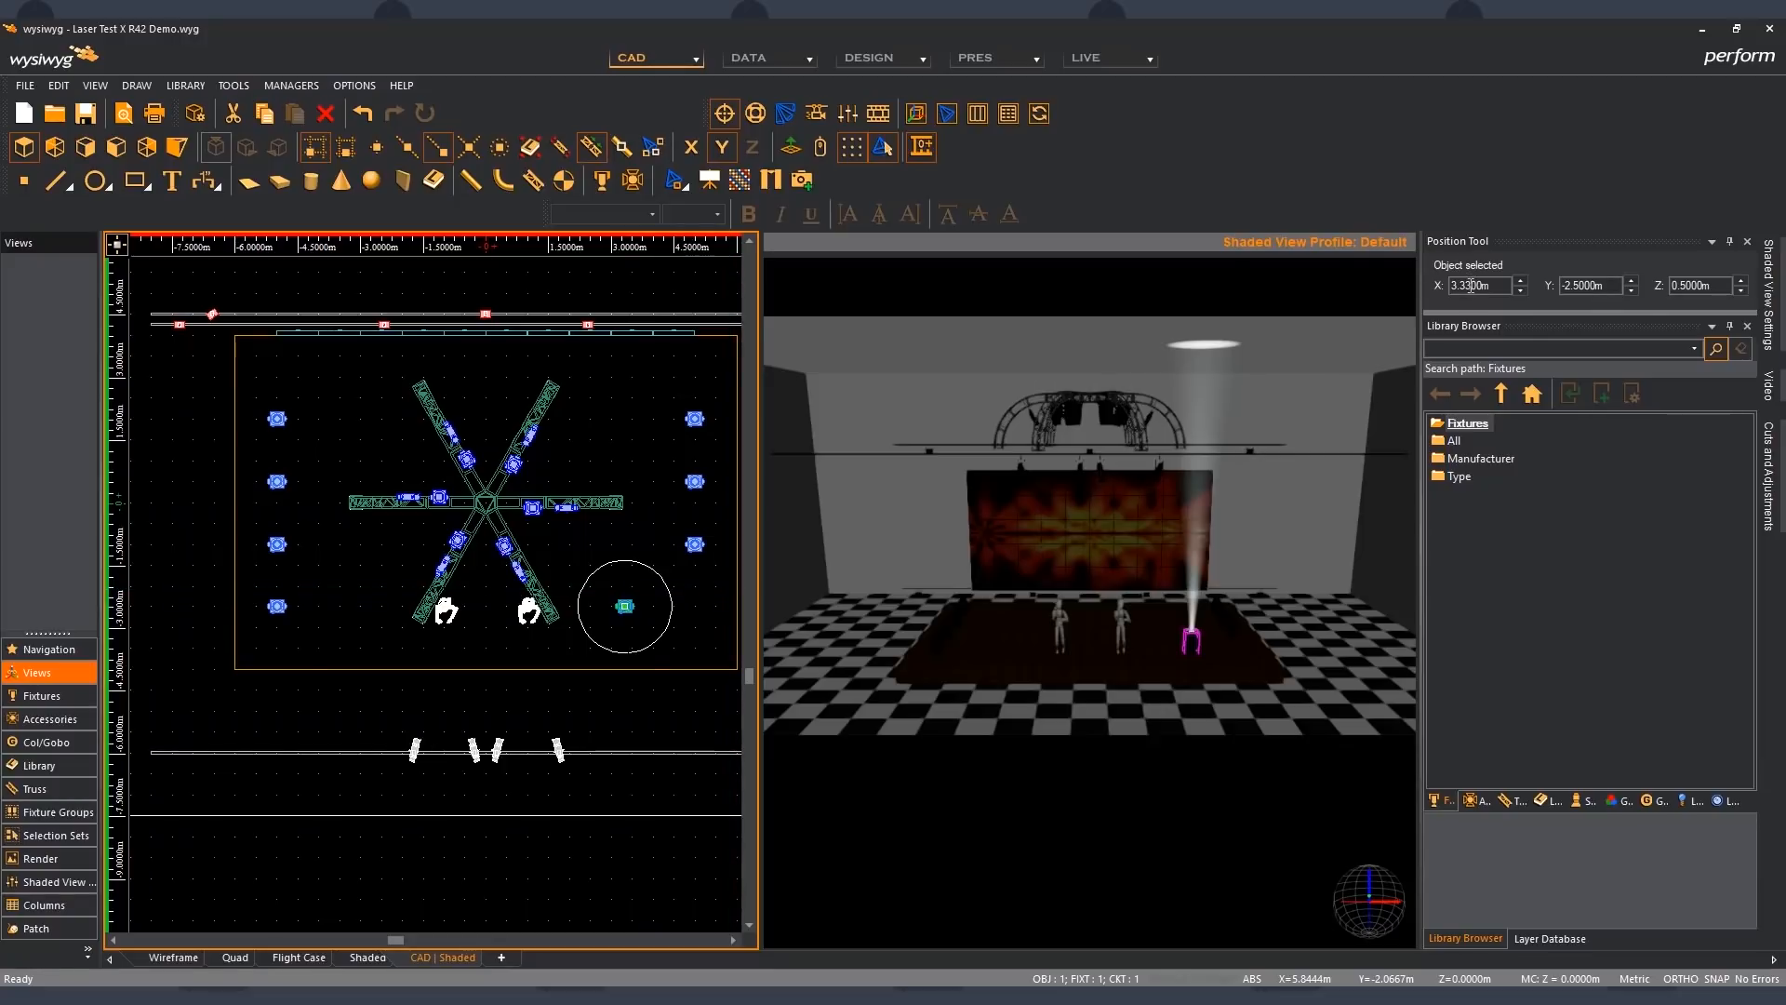
pyautogui.moveTo(1468, 282); pyautogui.dragTo(1425, 288)
pyautogui.write('5')
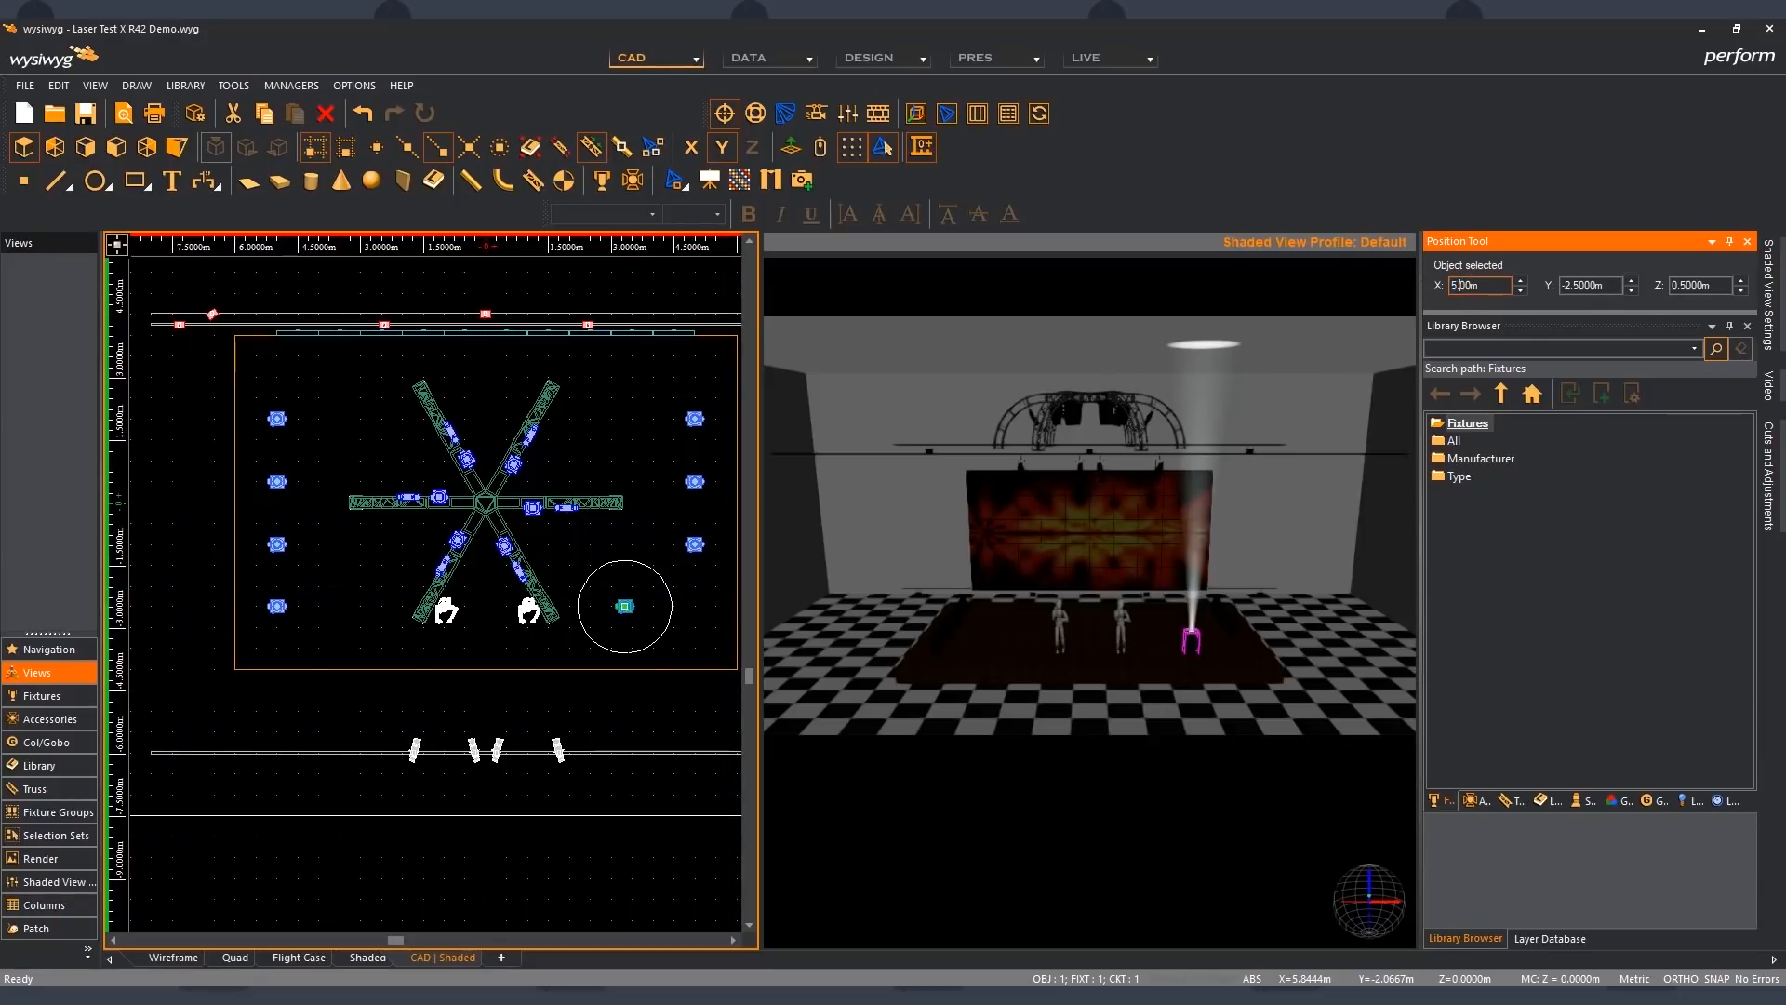
pyautogui.press('Tab')
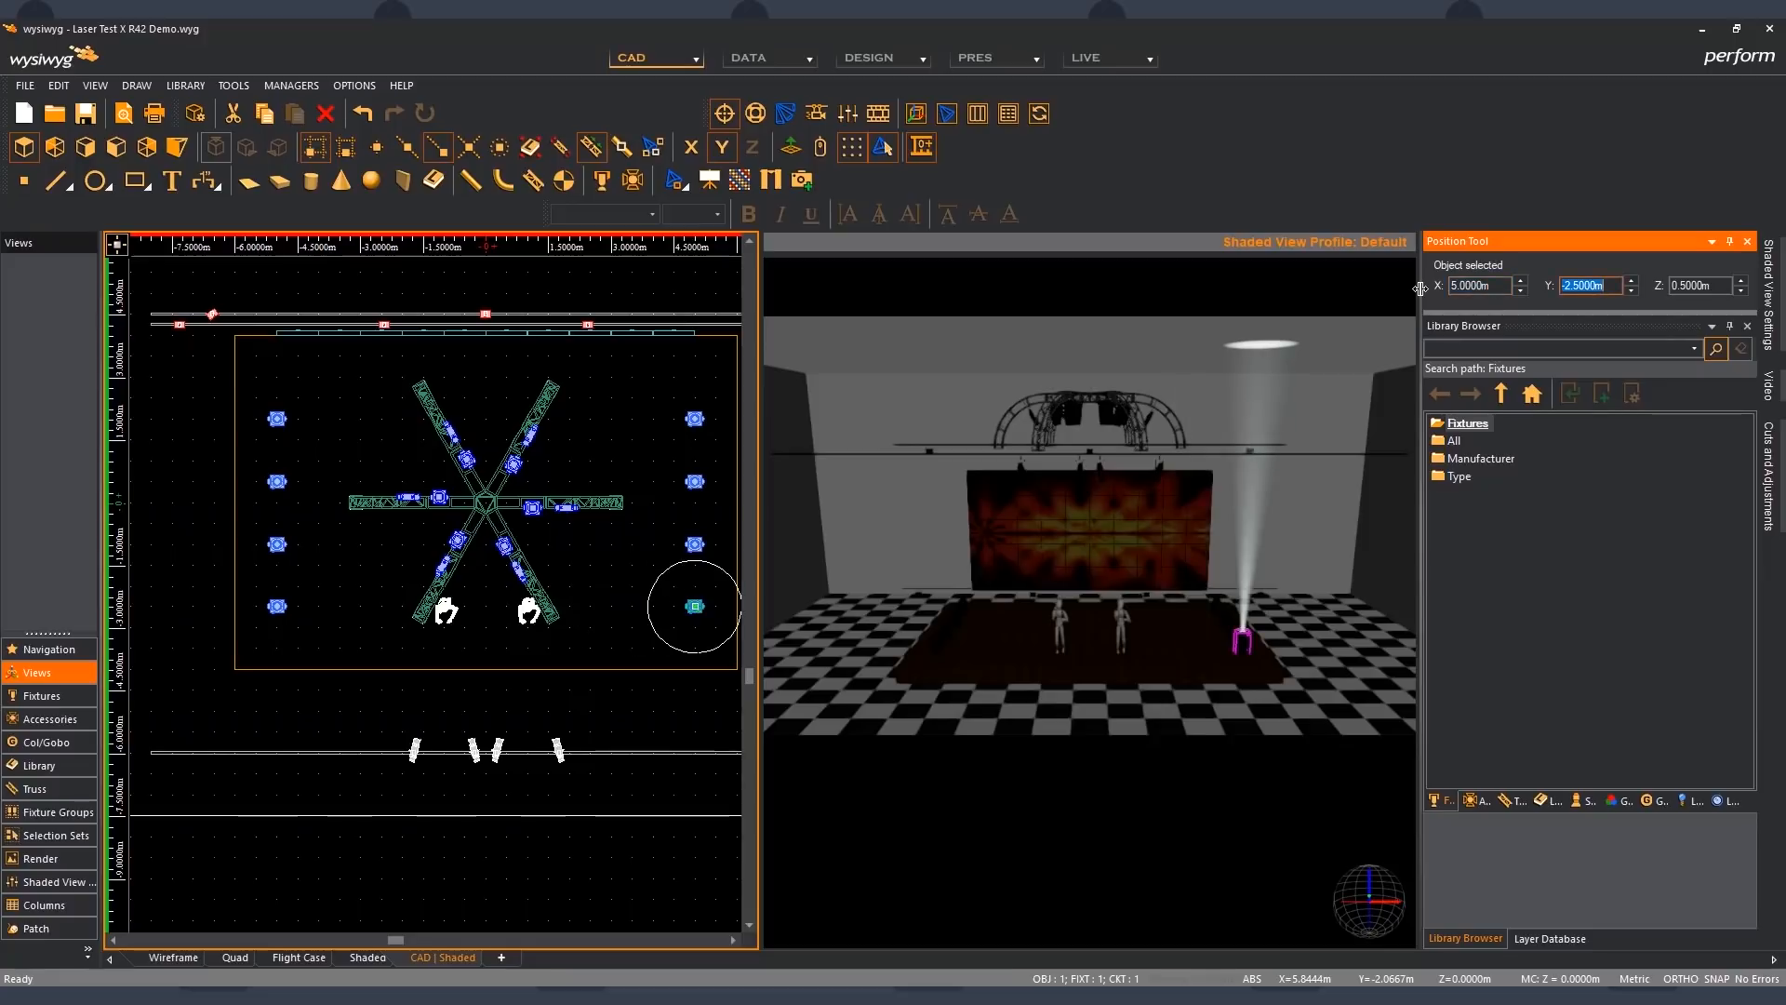
# - Select all four floor fixtures along the stage's right side, try nudging their shared X position, and clear the selection
pyautogui.moveTo(685, 391); pyautogui.dragTo(720, 622)
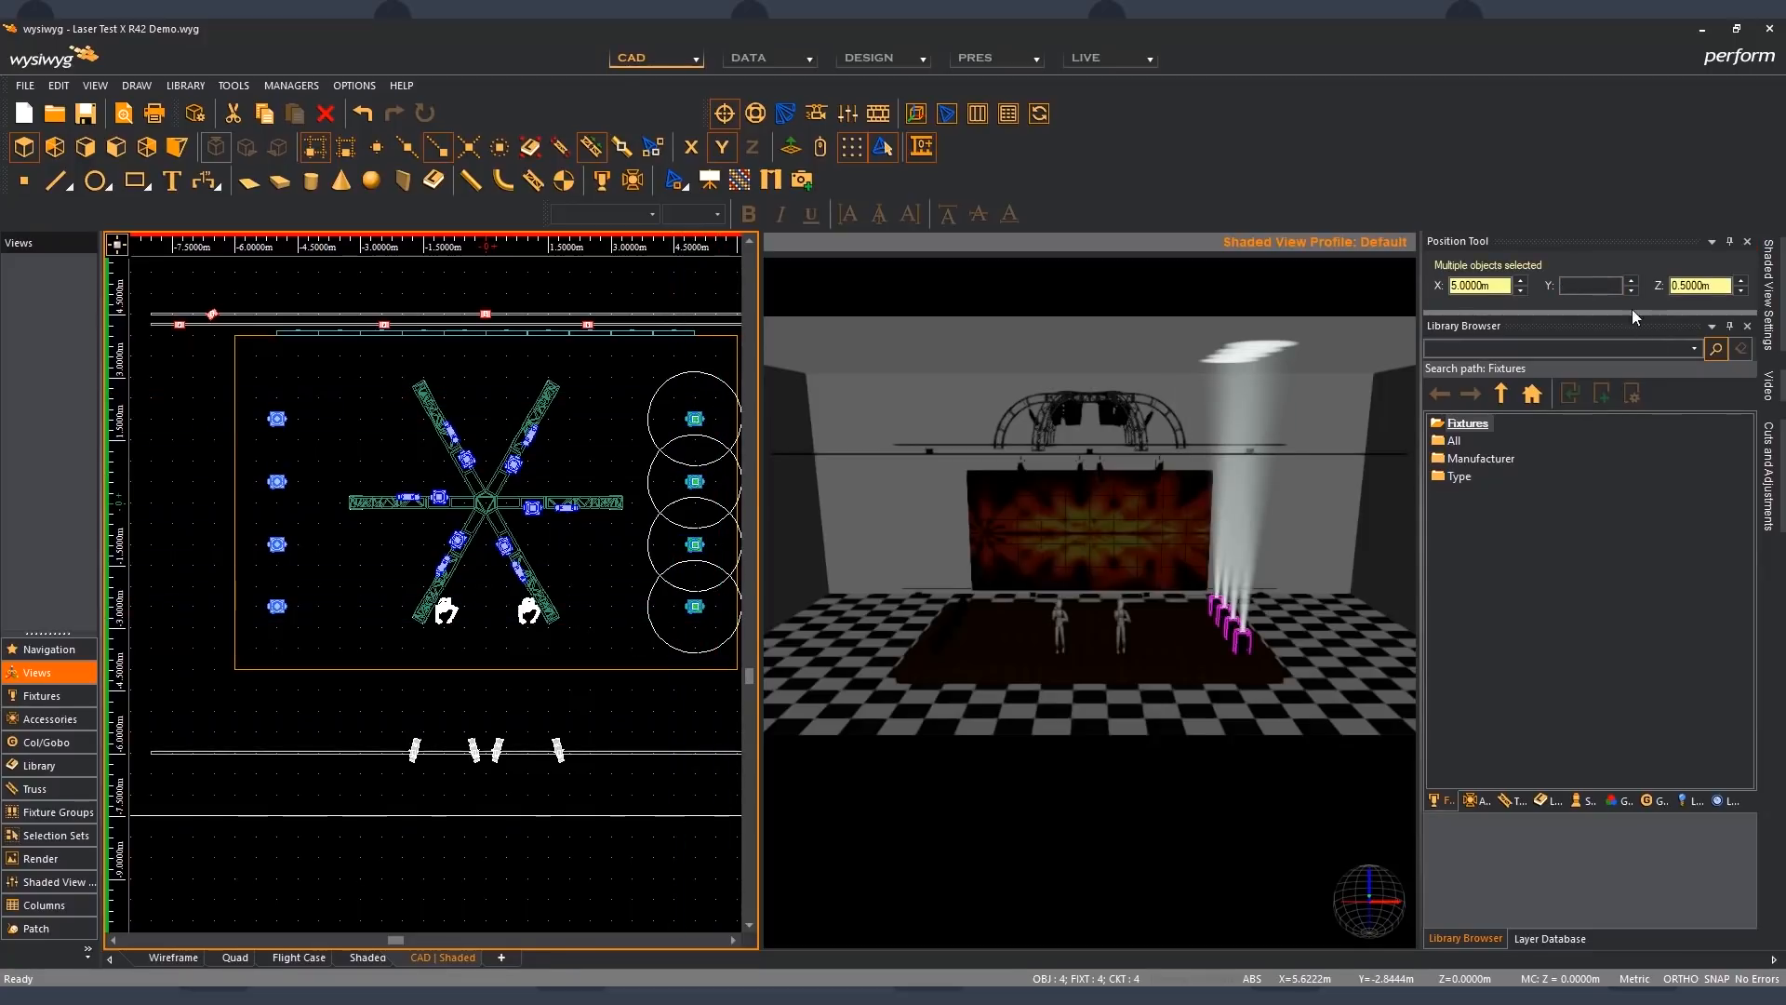
pyautogui.click(1521, 290)
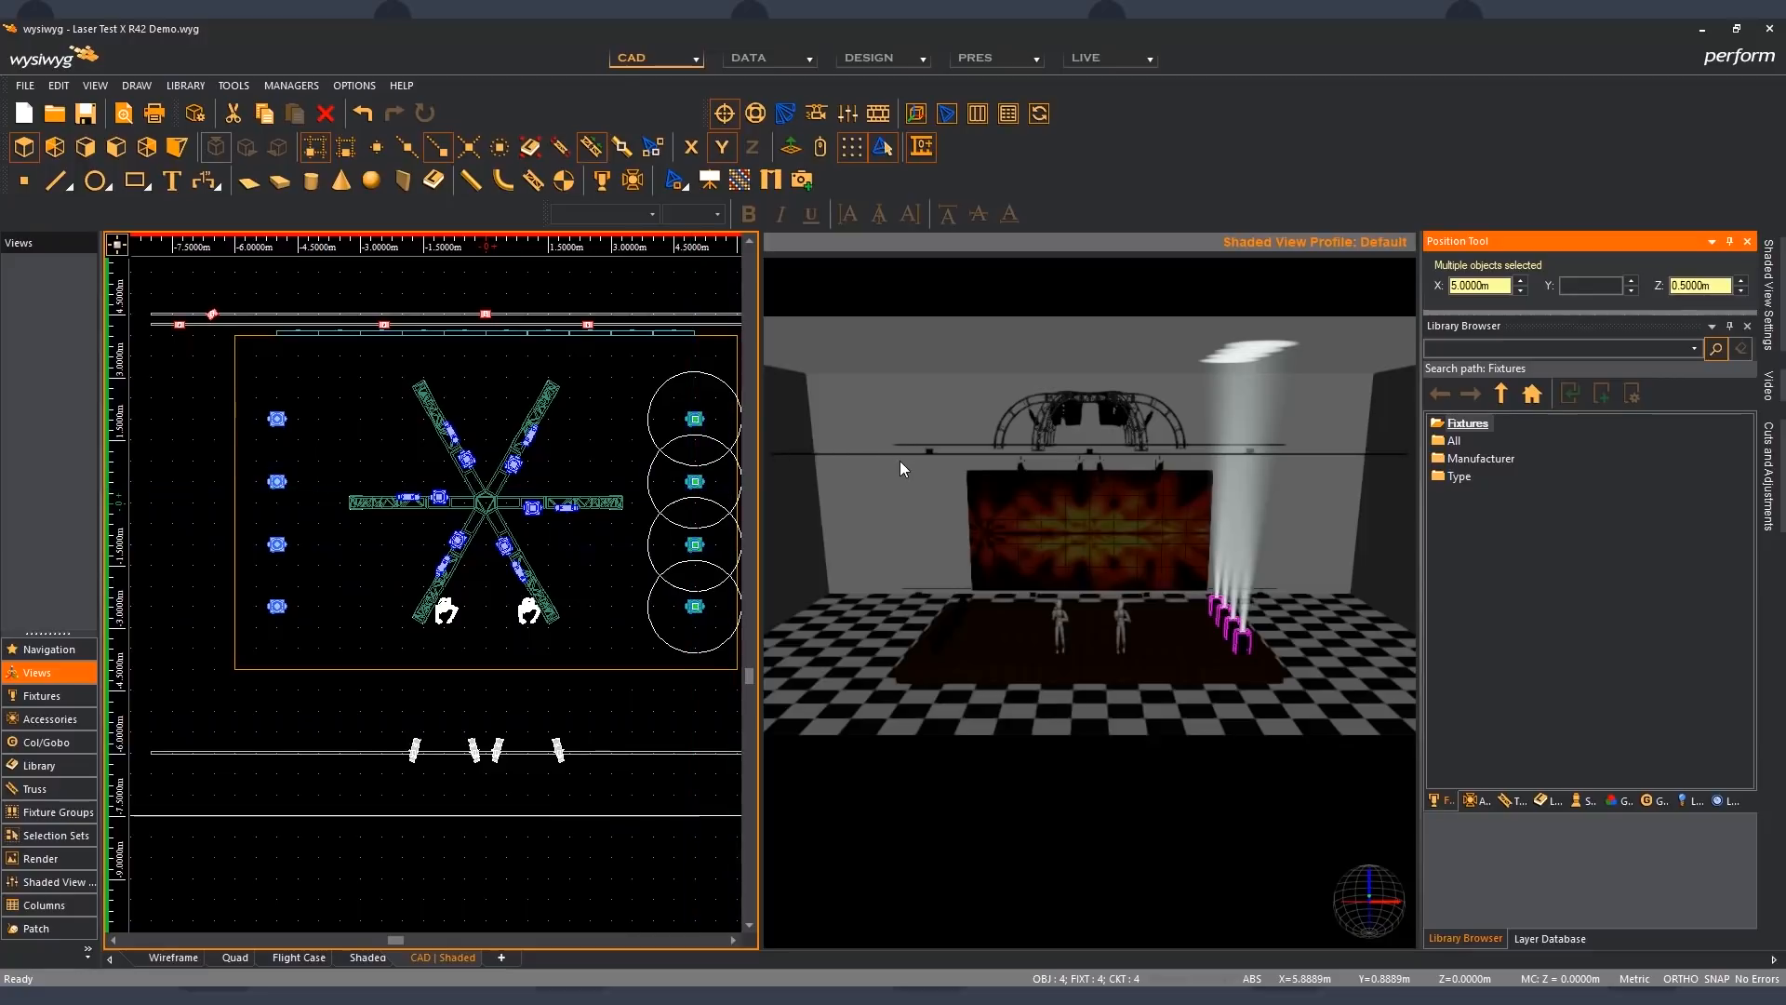
pyautogui.moveTo(569, 589); pyautogui.dragTo(542, 595, button='middle')
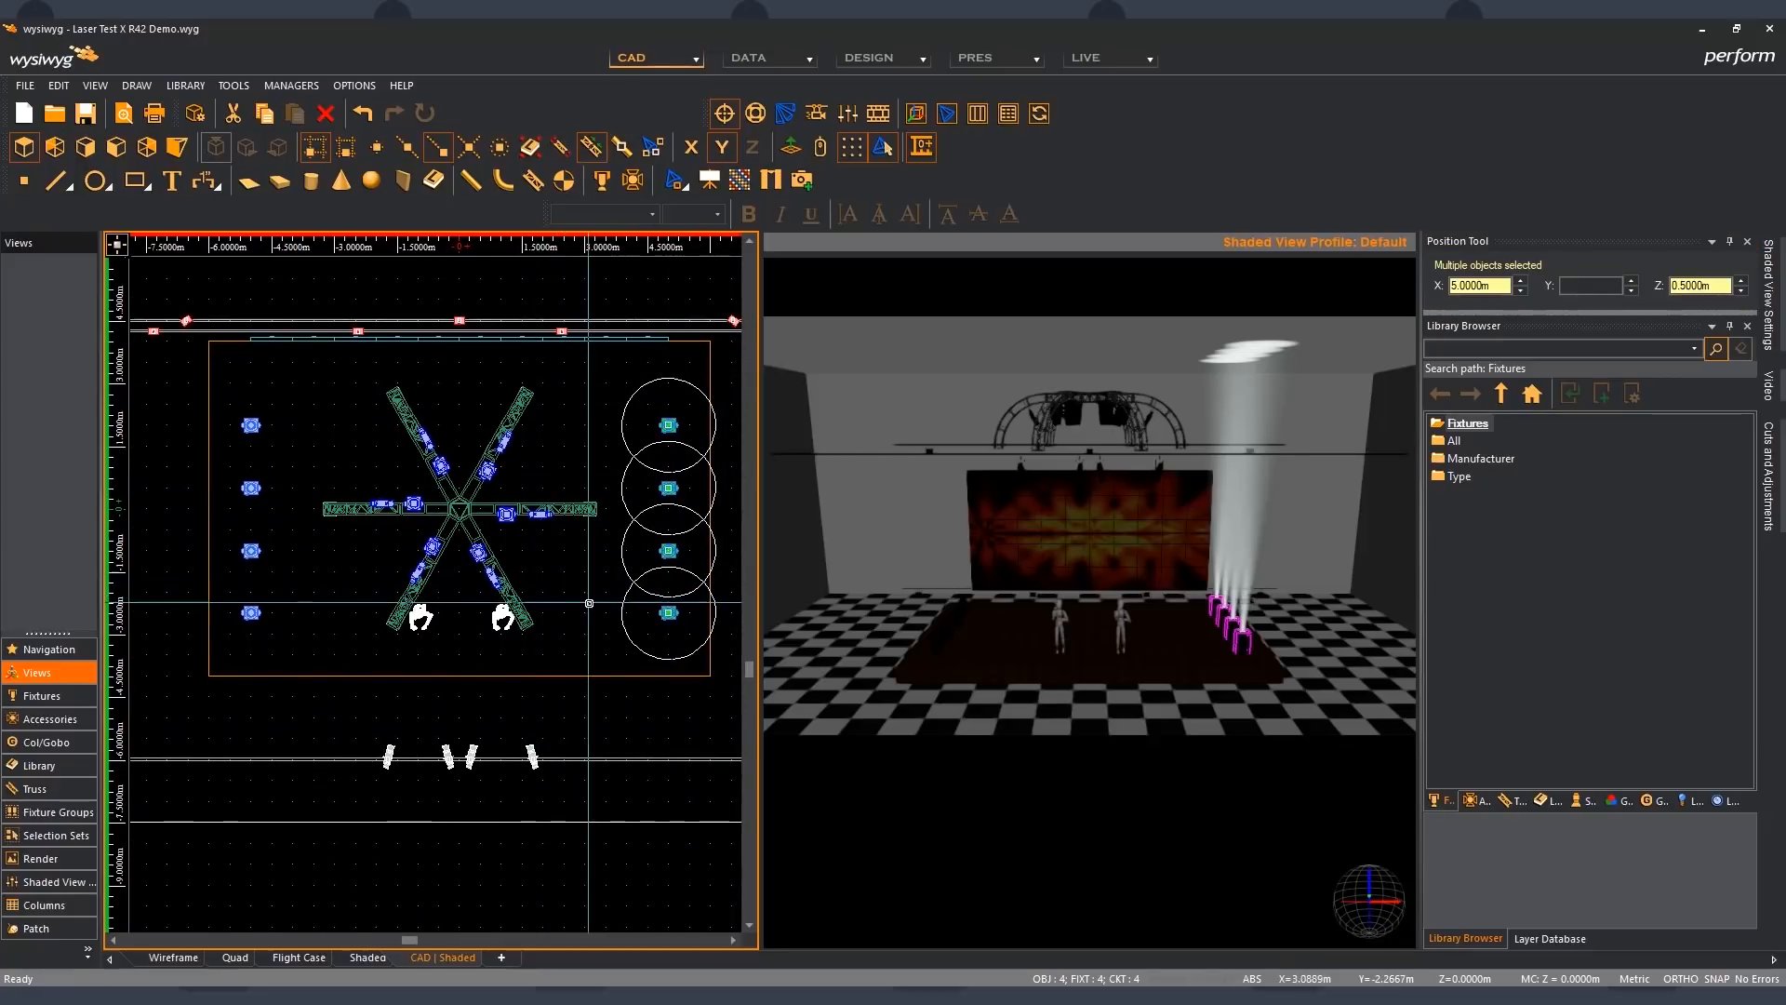
pyautogui.press('Escape')
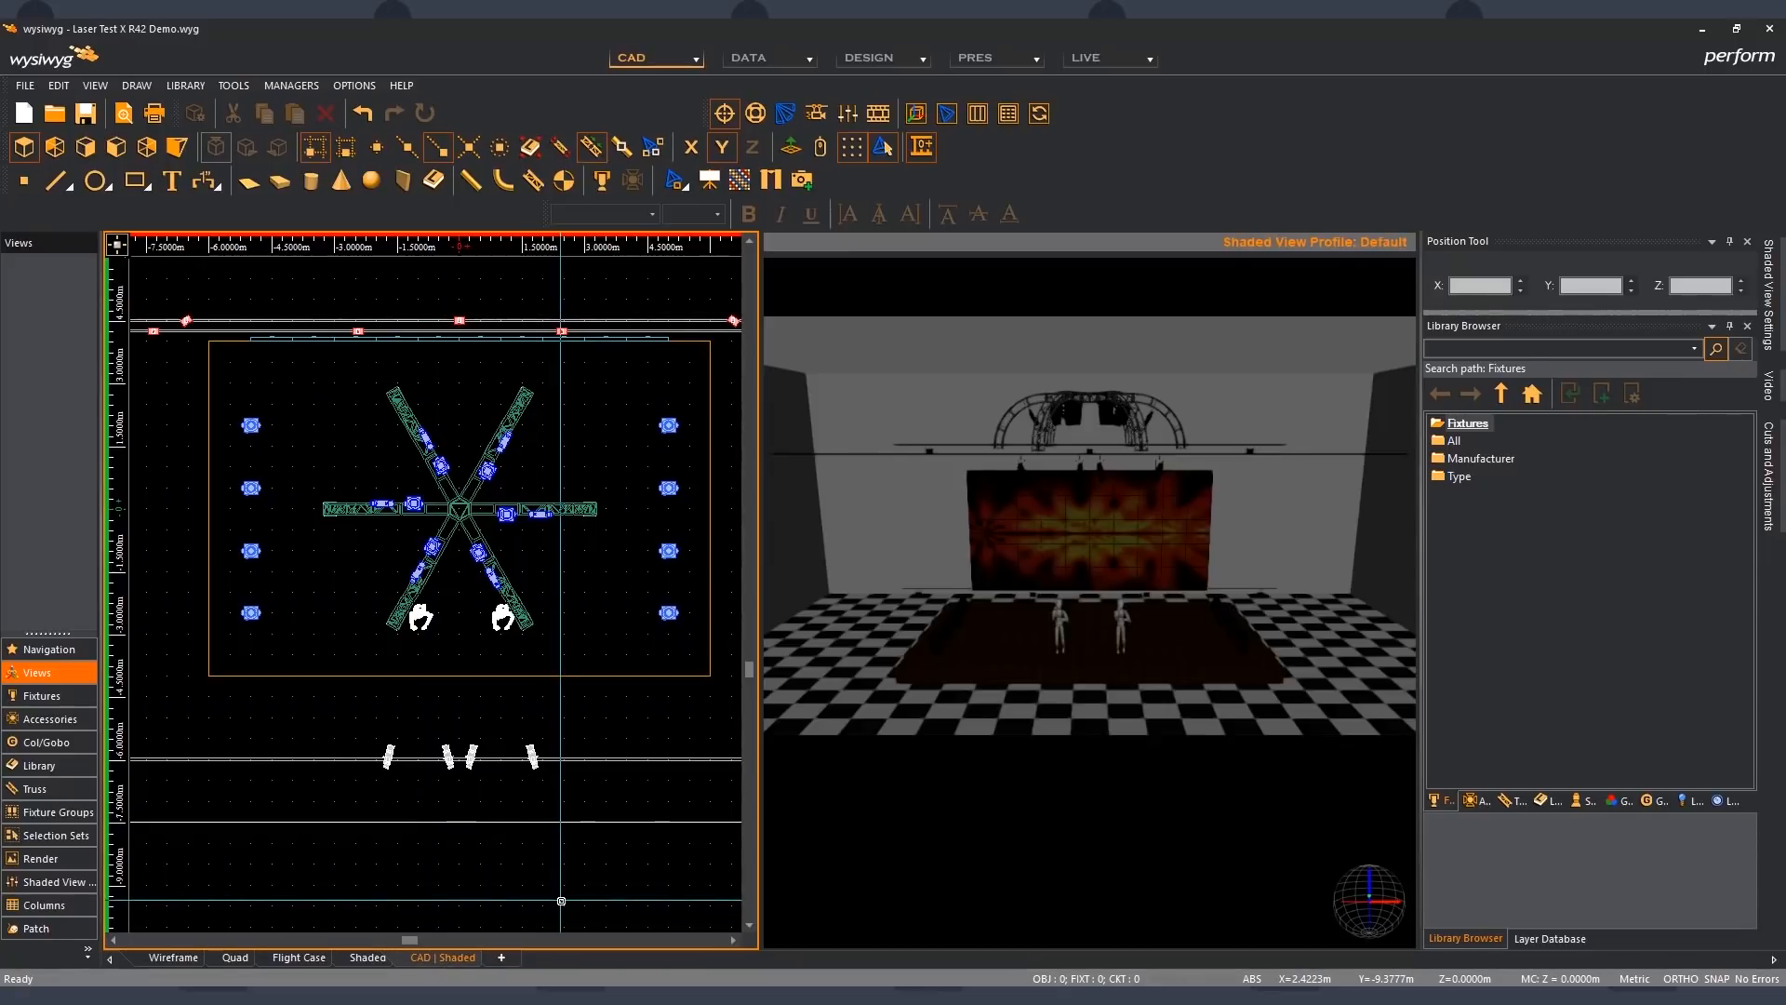
# - In the Shaded view, select the front-right floor fixture and the video wall's upper-right panel in turn, trying an X nudge on each
pyautogui.click(365, 958)
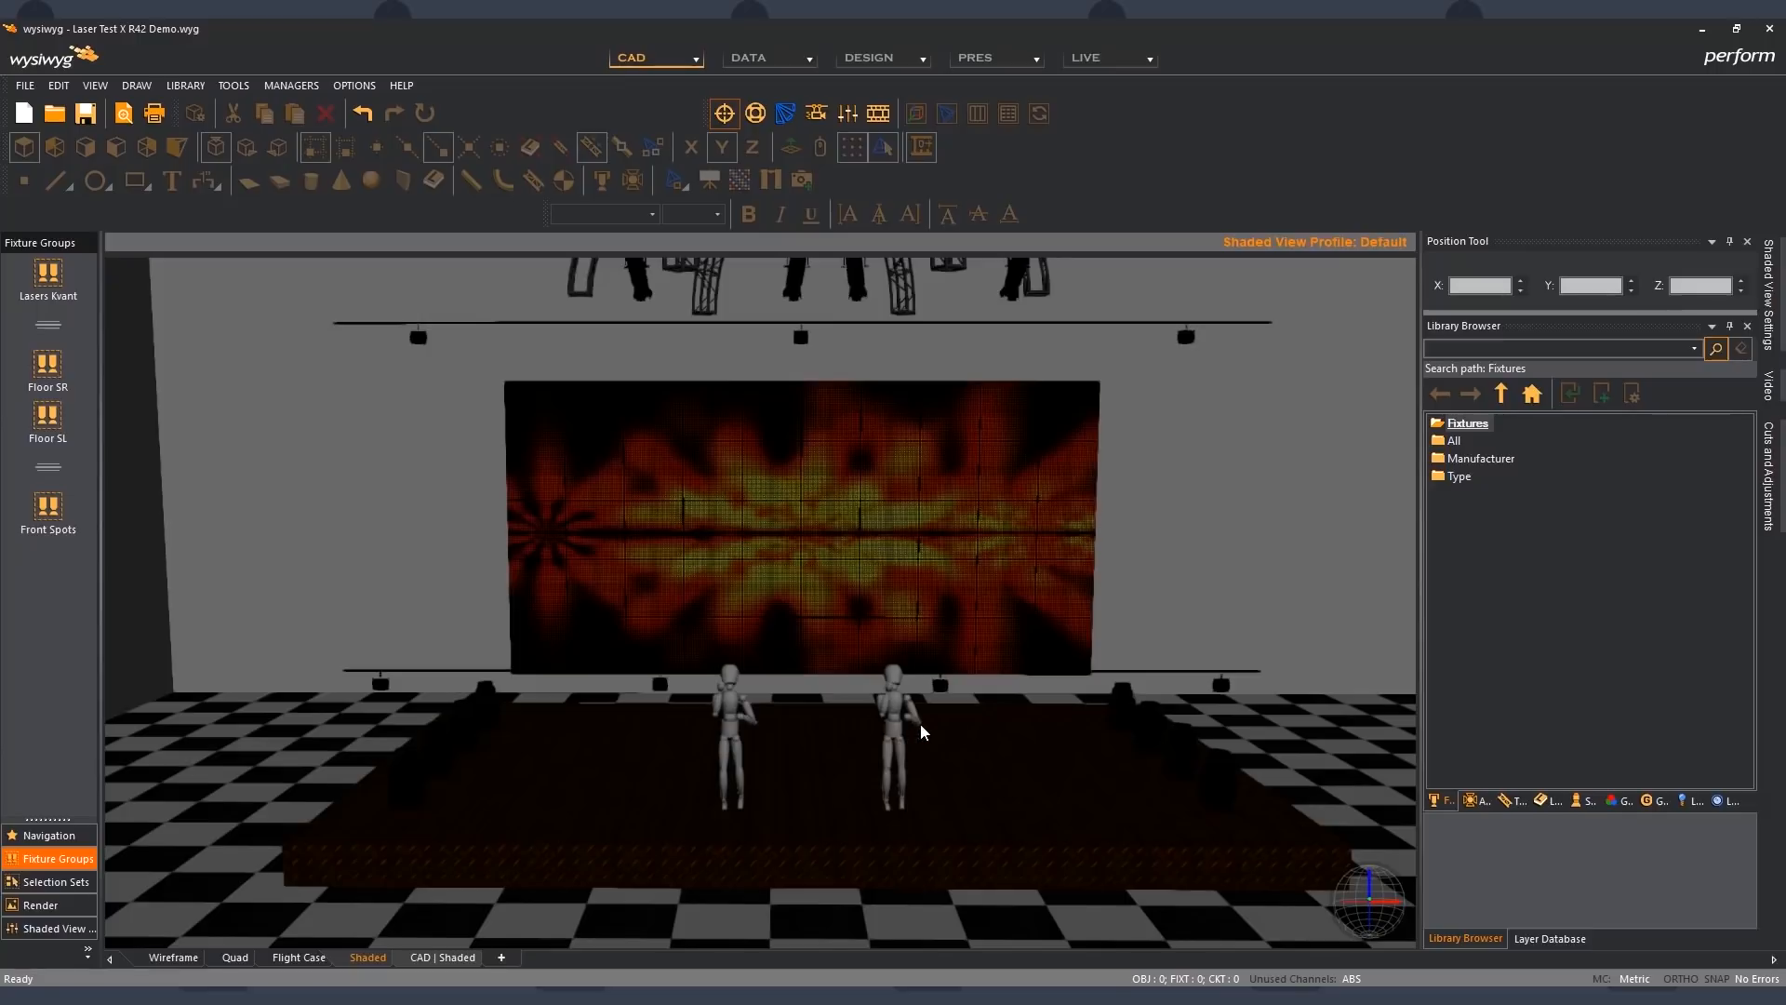
pyautogui.click(1225, 770)
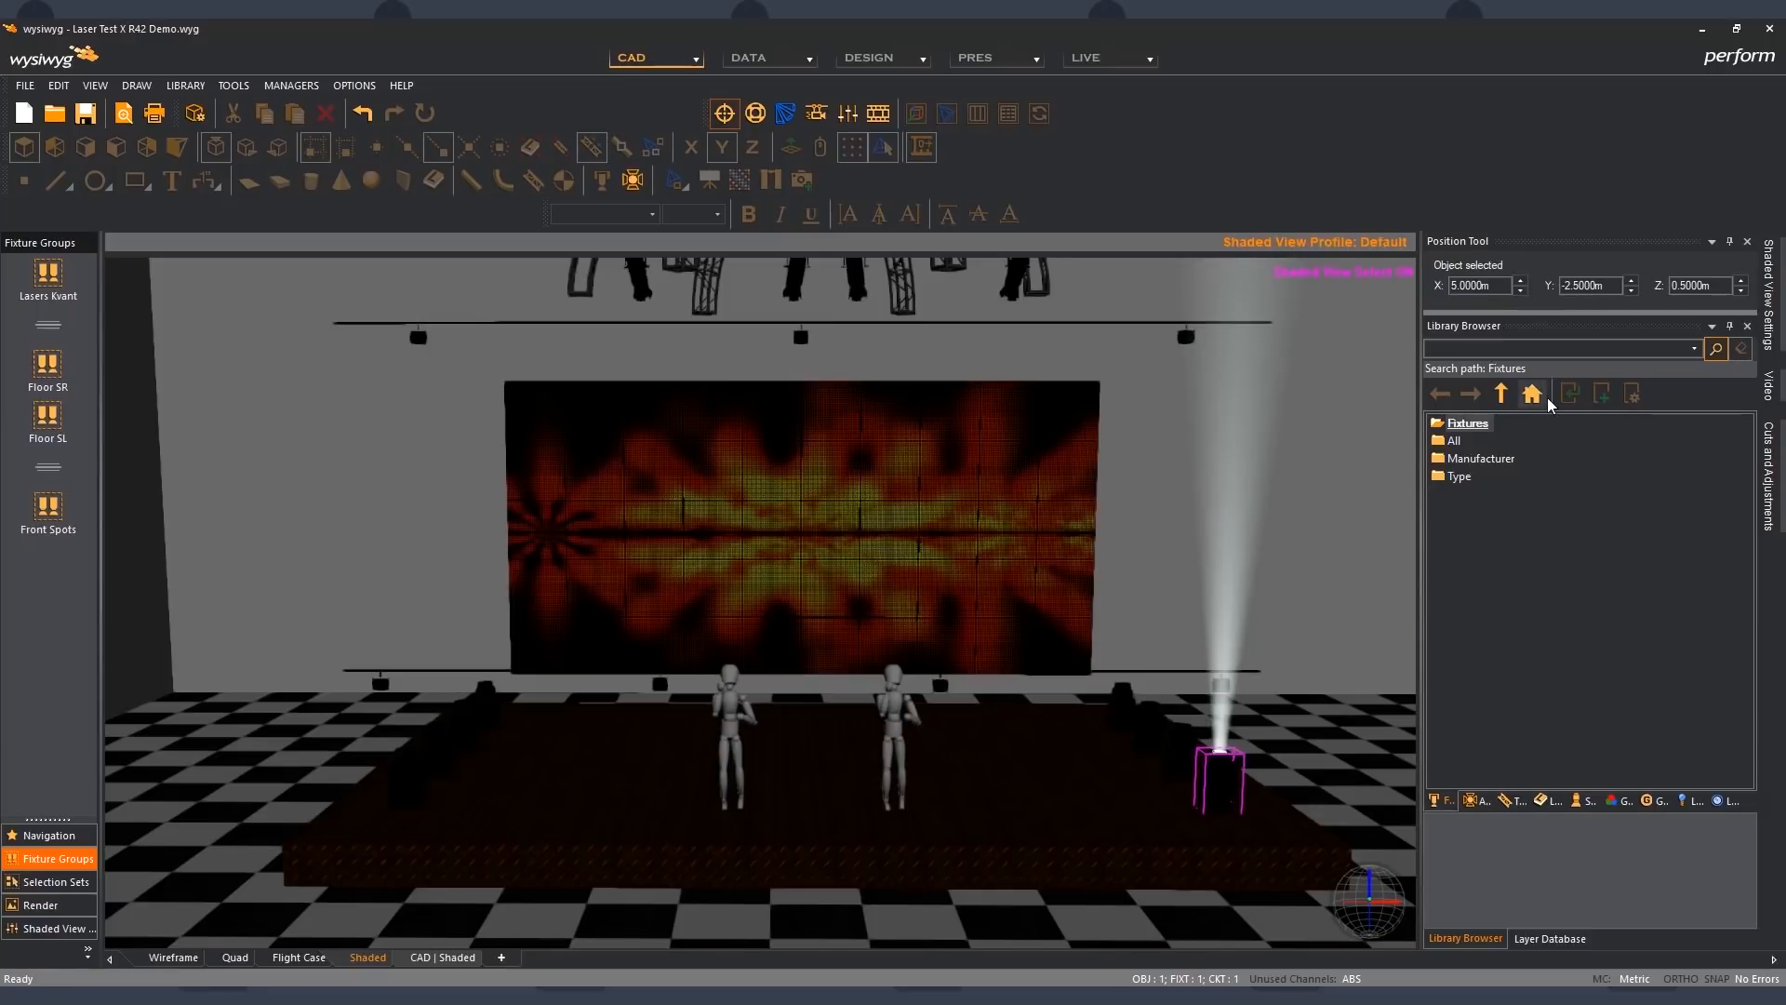
pyautogui.click(1522, 295)
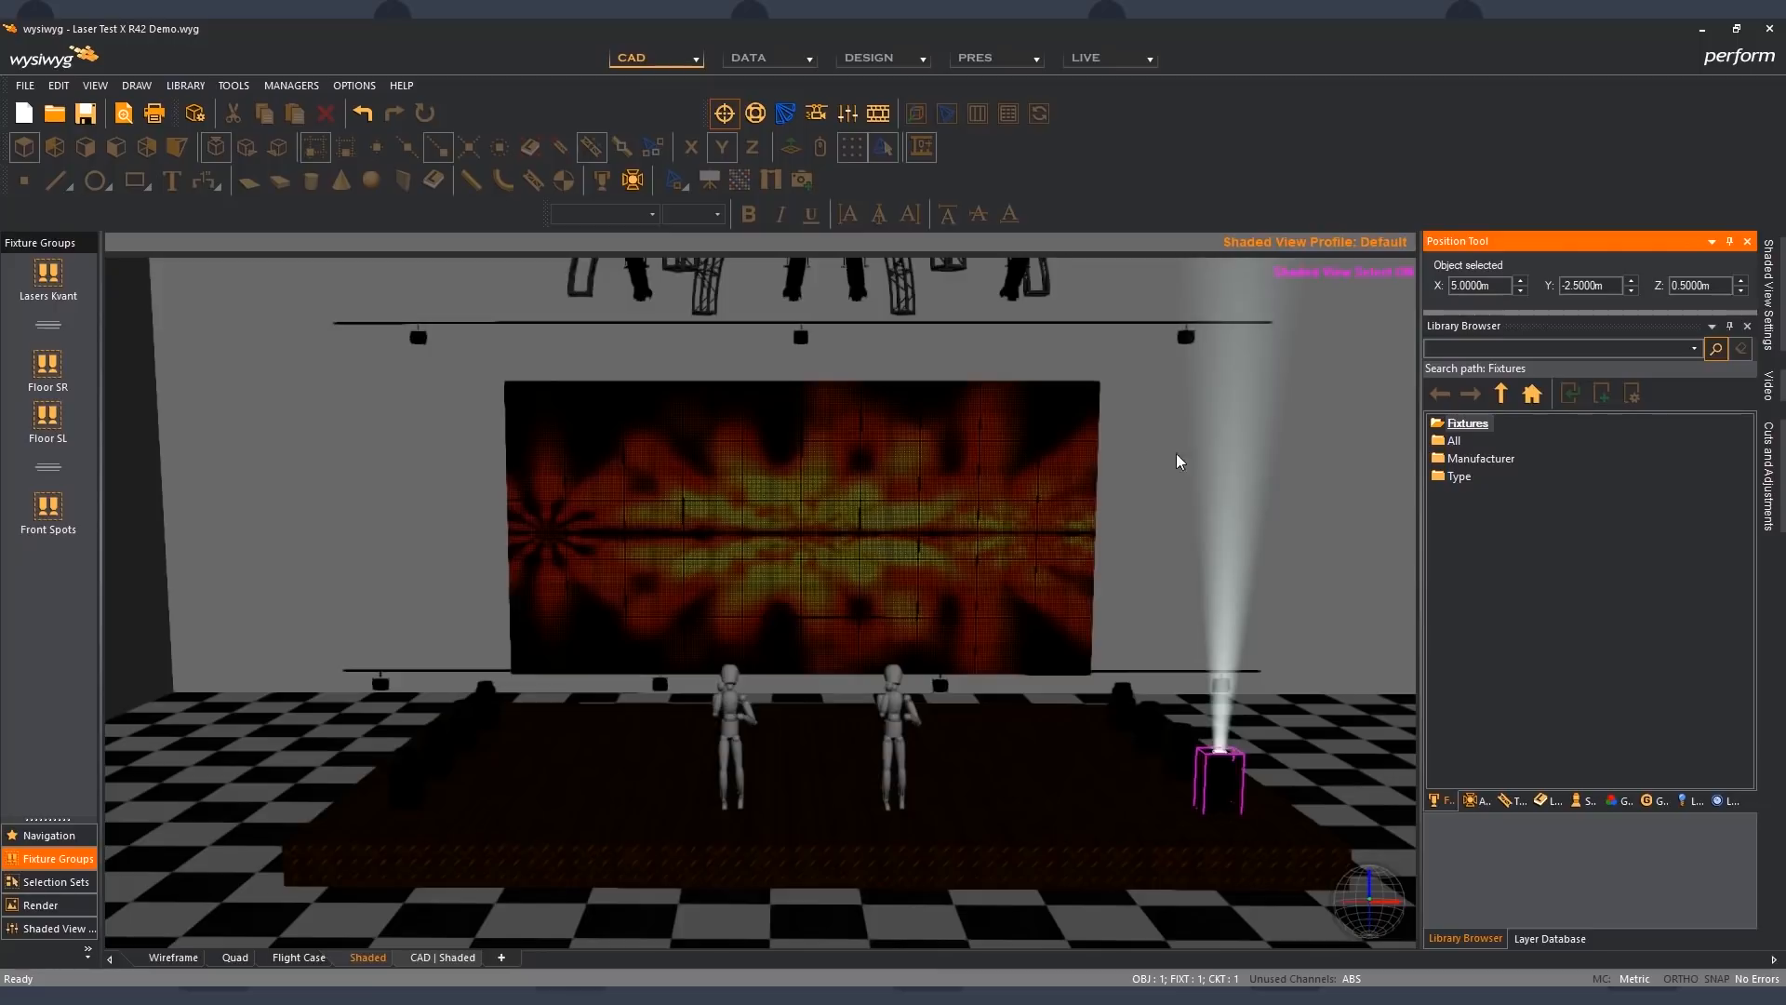
pyautogui.click(1079, 406)
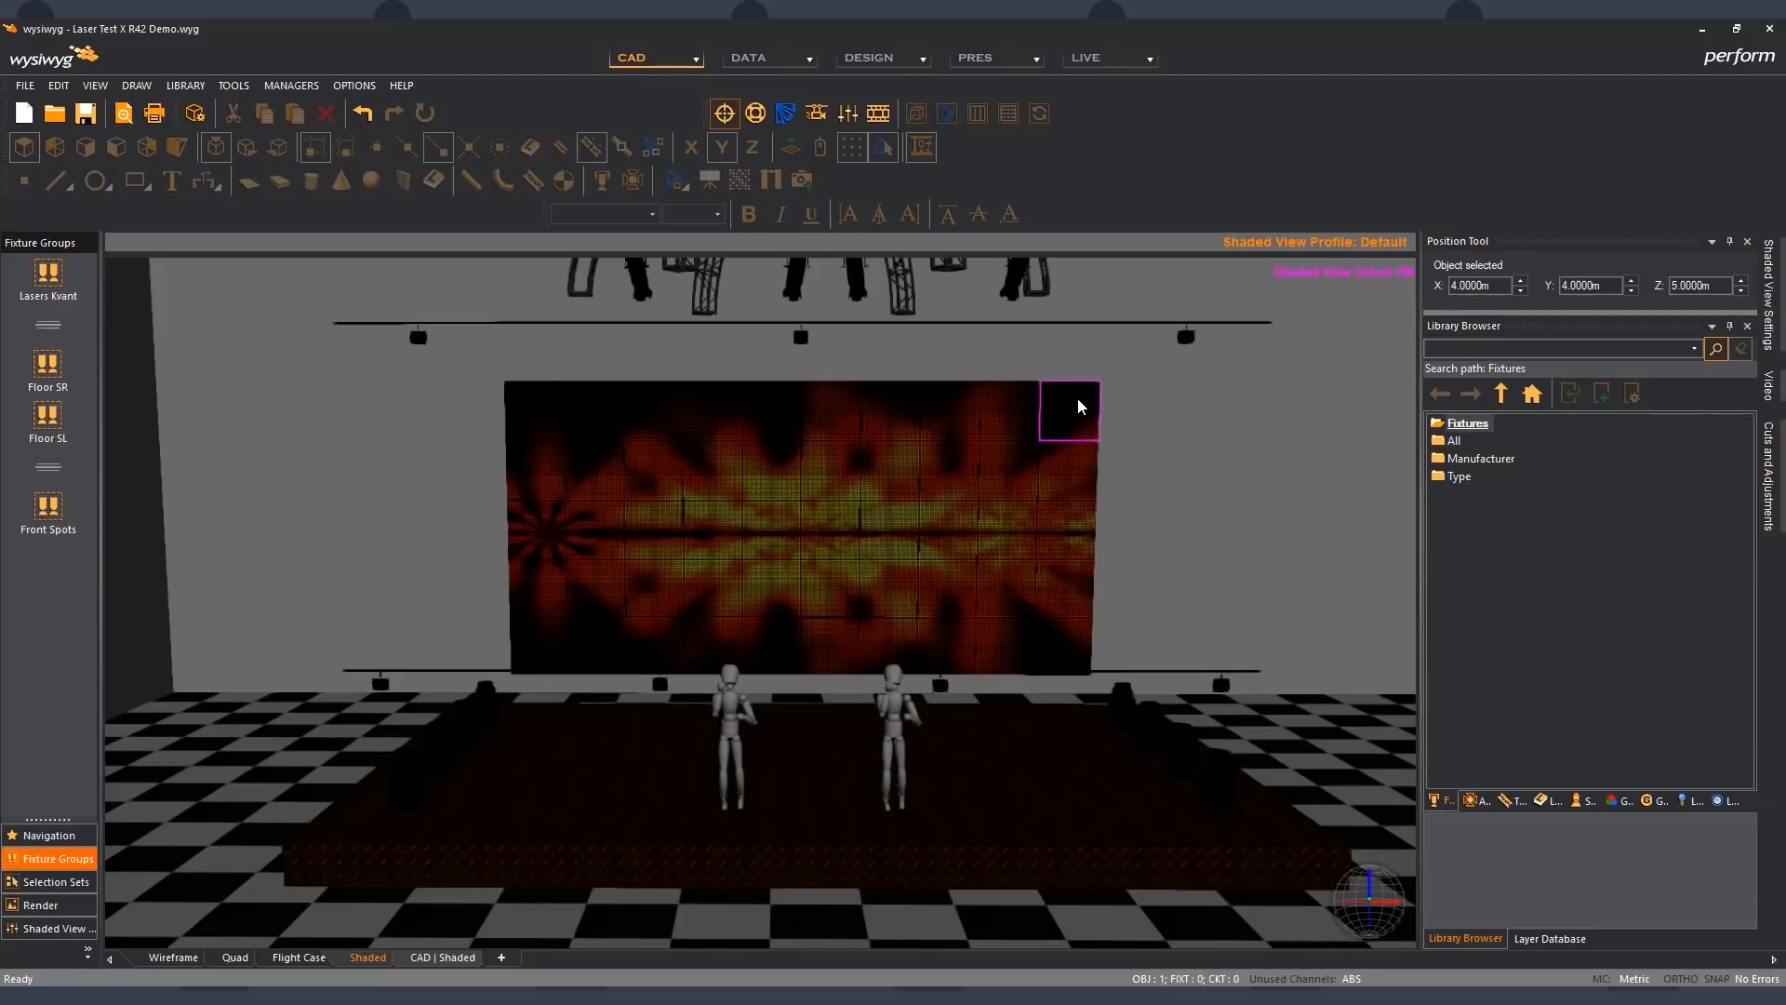
pyautogui.click(1522, 286)
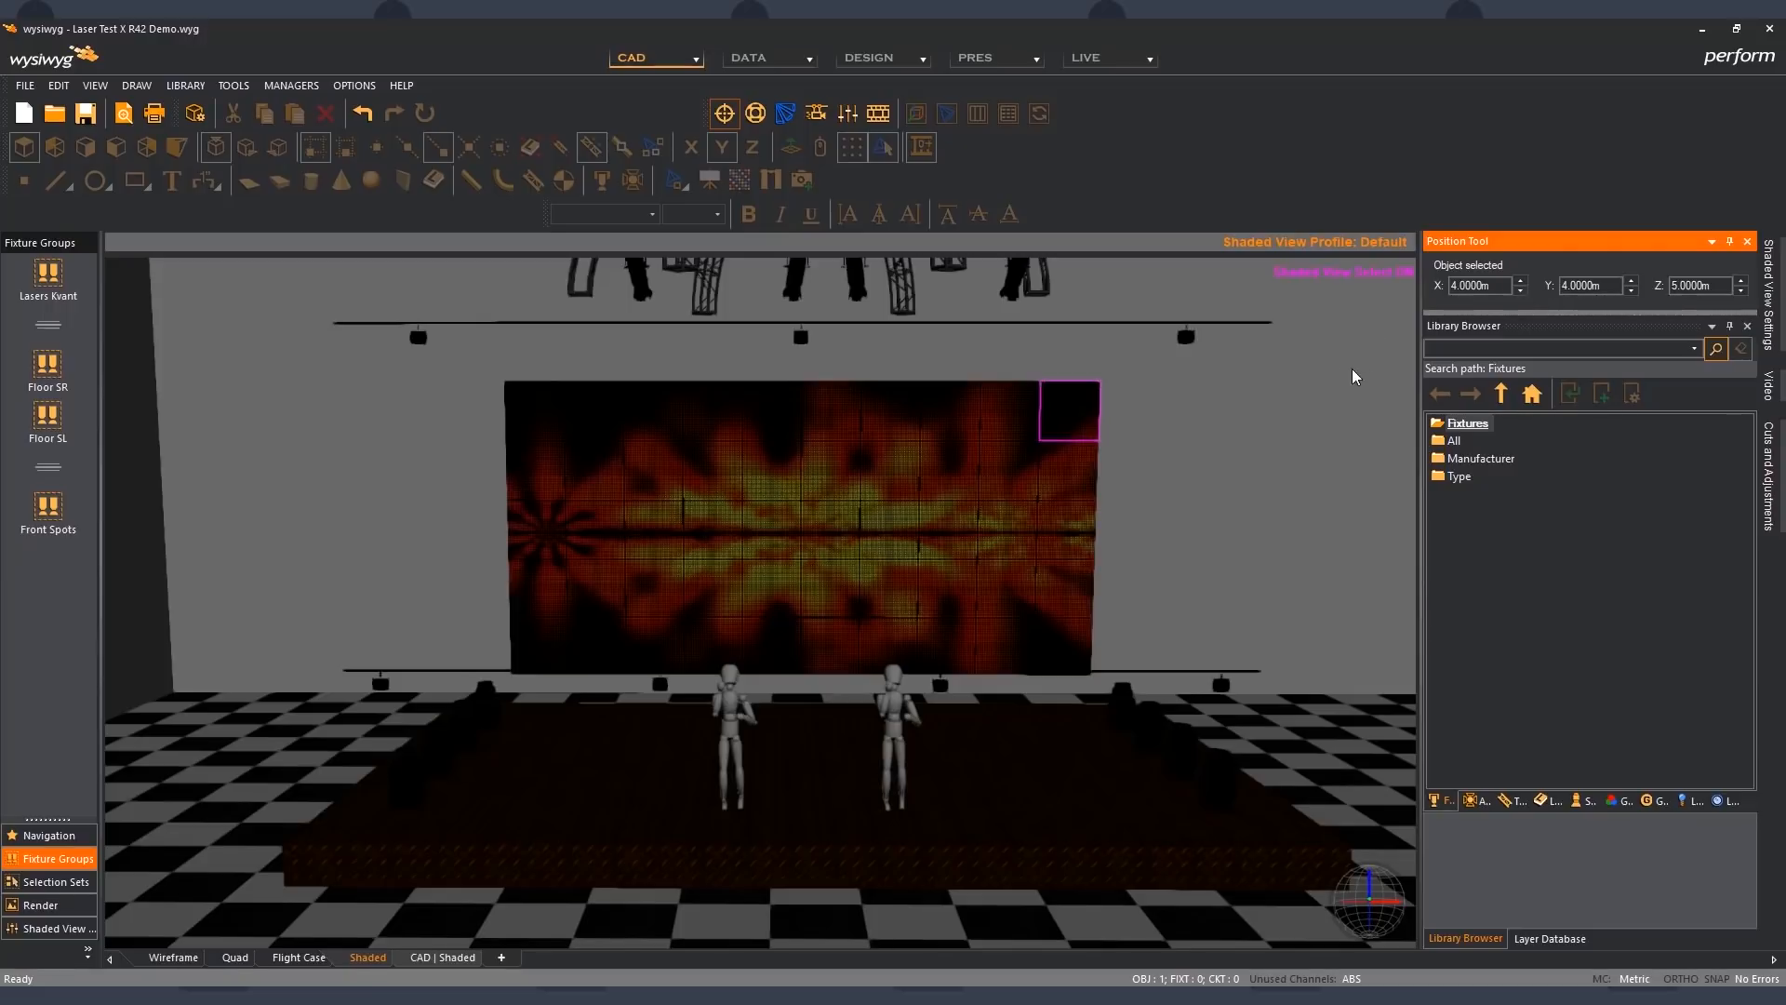
# - Nudge the upper pipe to Y 3.5 m and Z 6.5 m, return it to Y 4.5 m and Z 7 m, and select the venue wall instead
pyautogui.click(1262, 325)
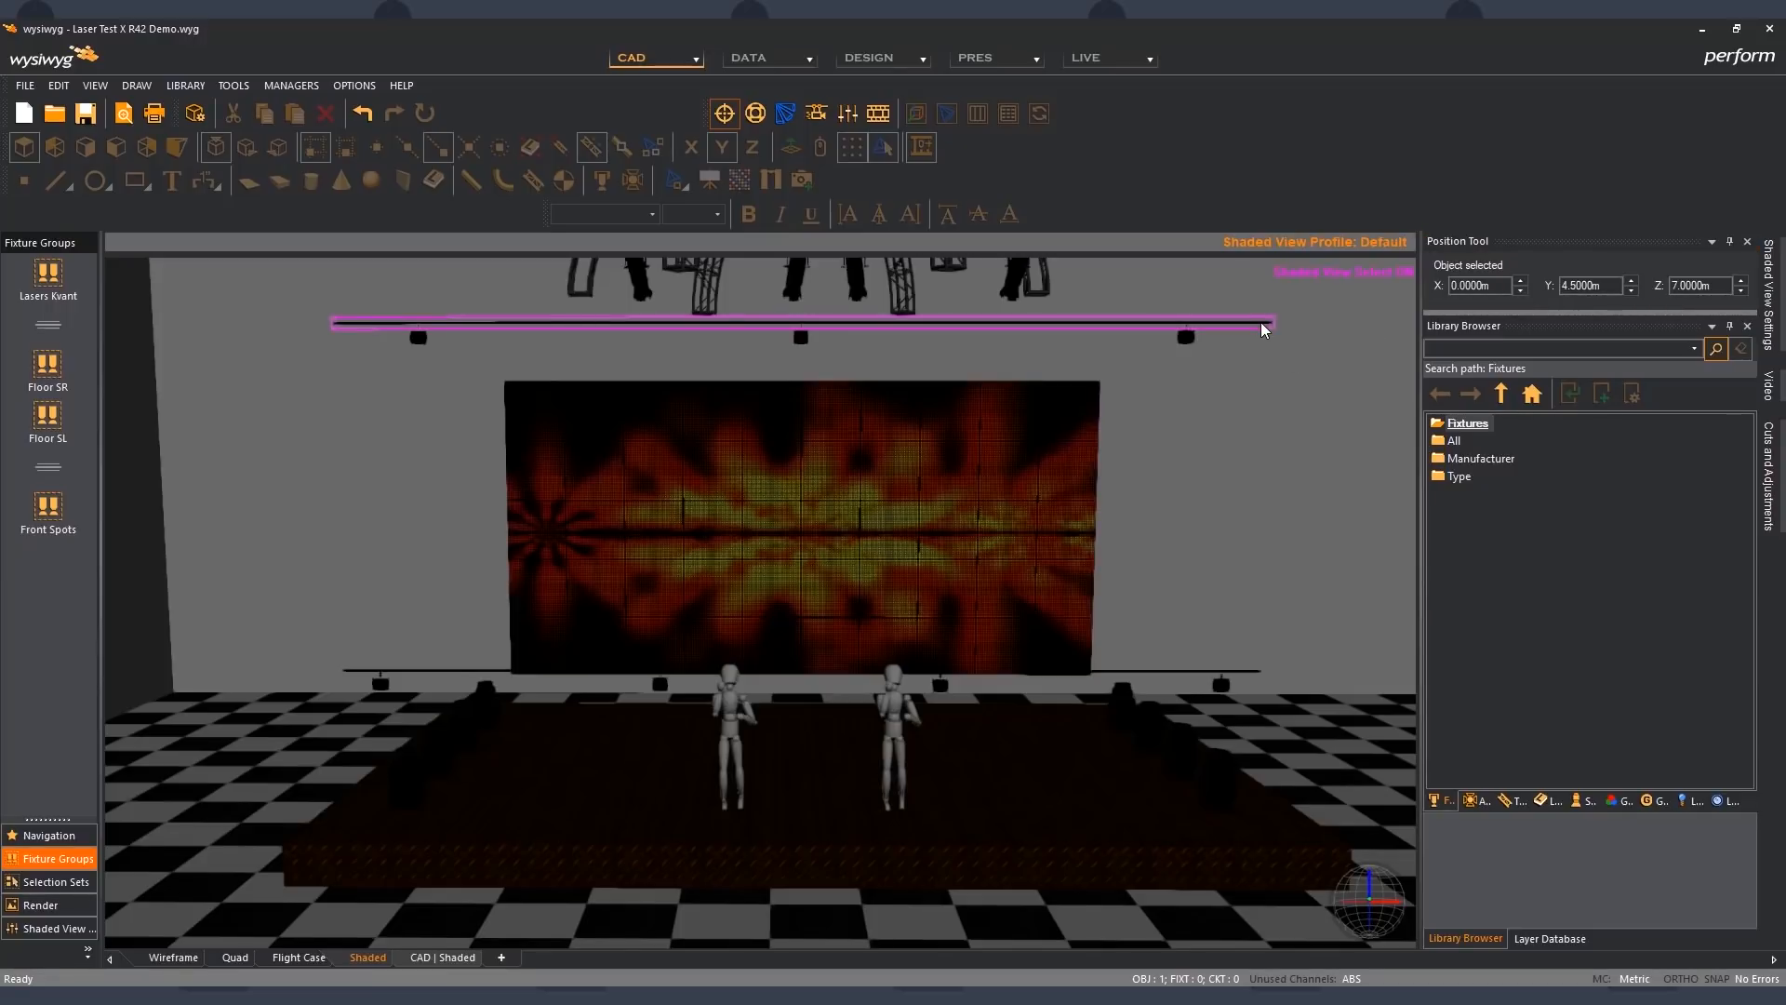
pyautogui.click(1633, 291)
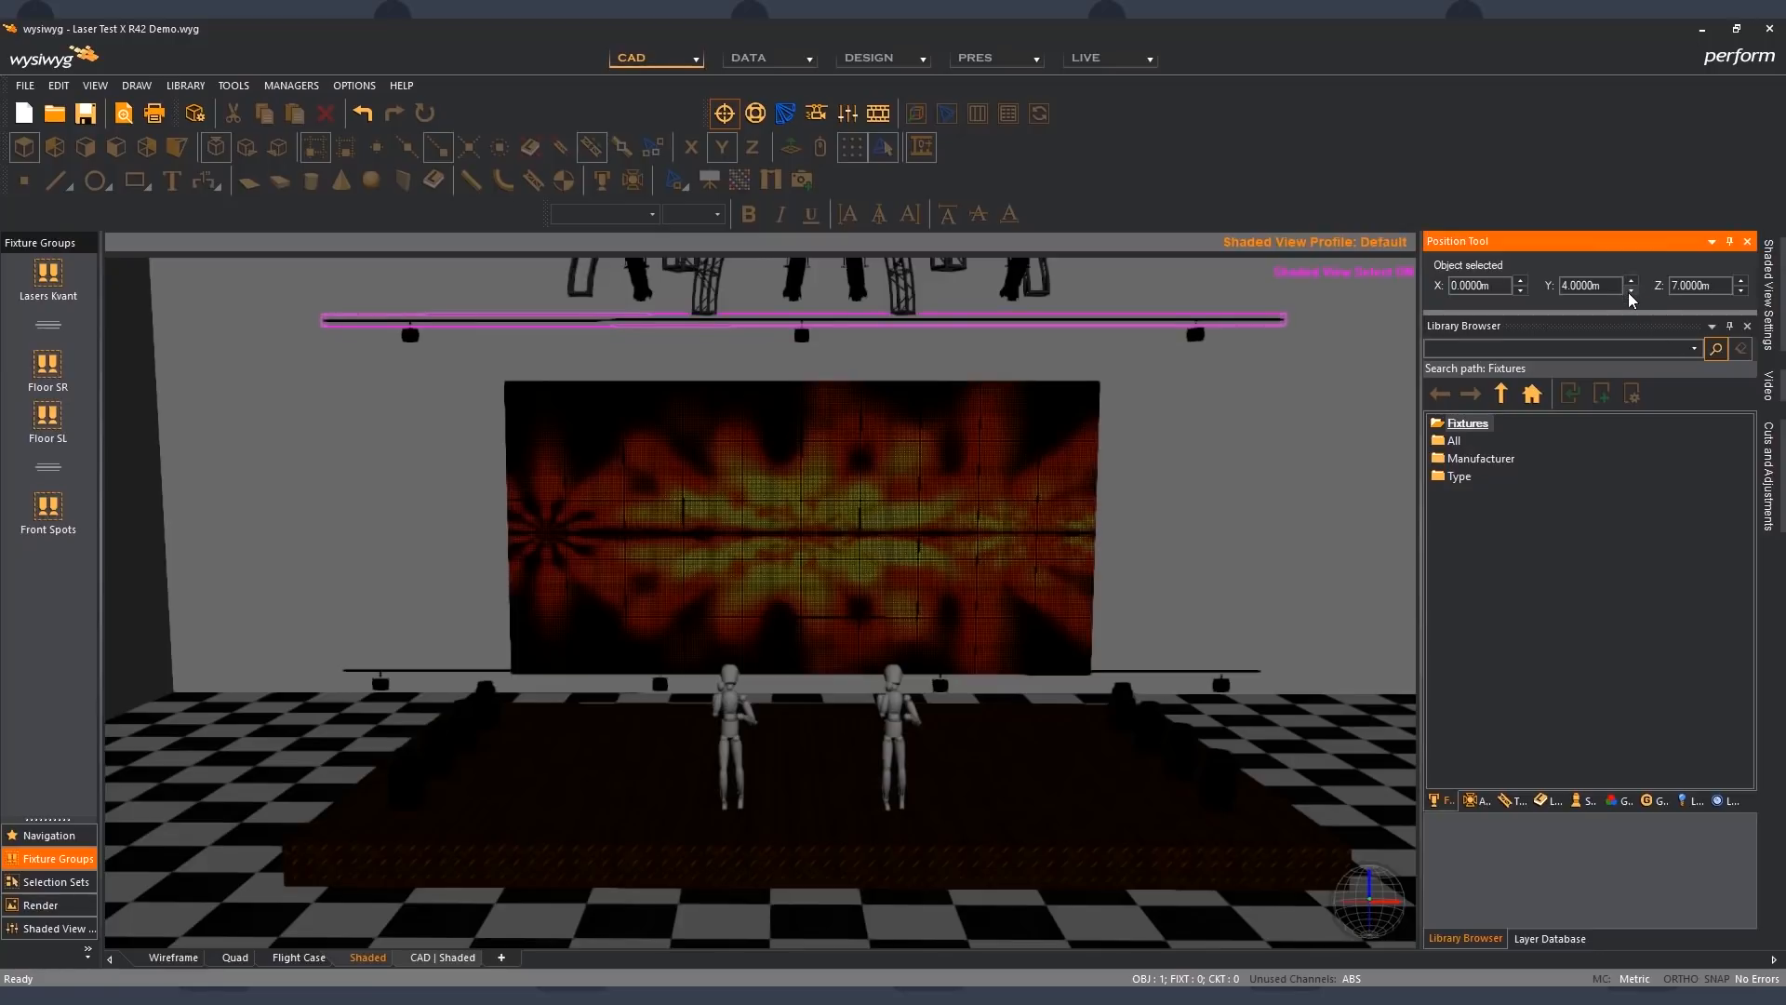
pyautogui.click(1632, 291)
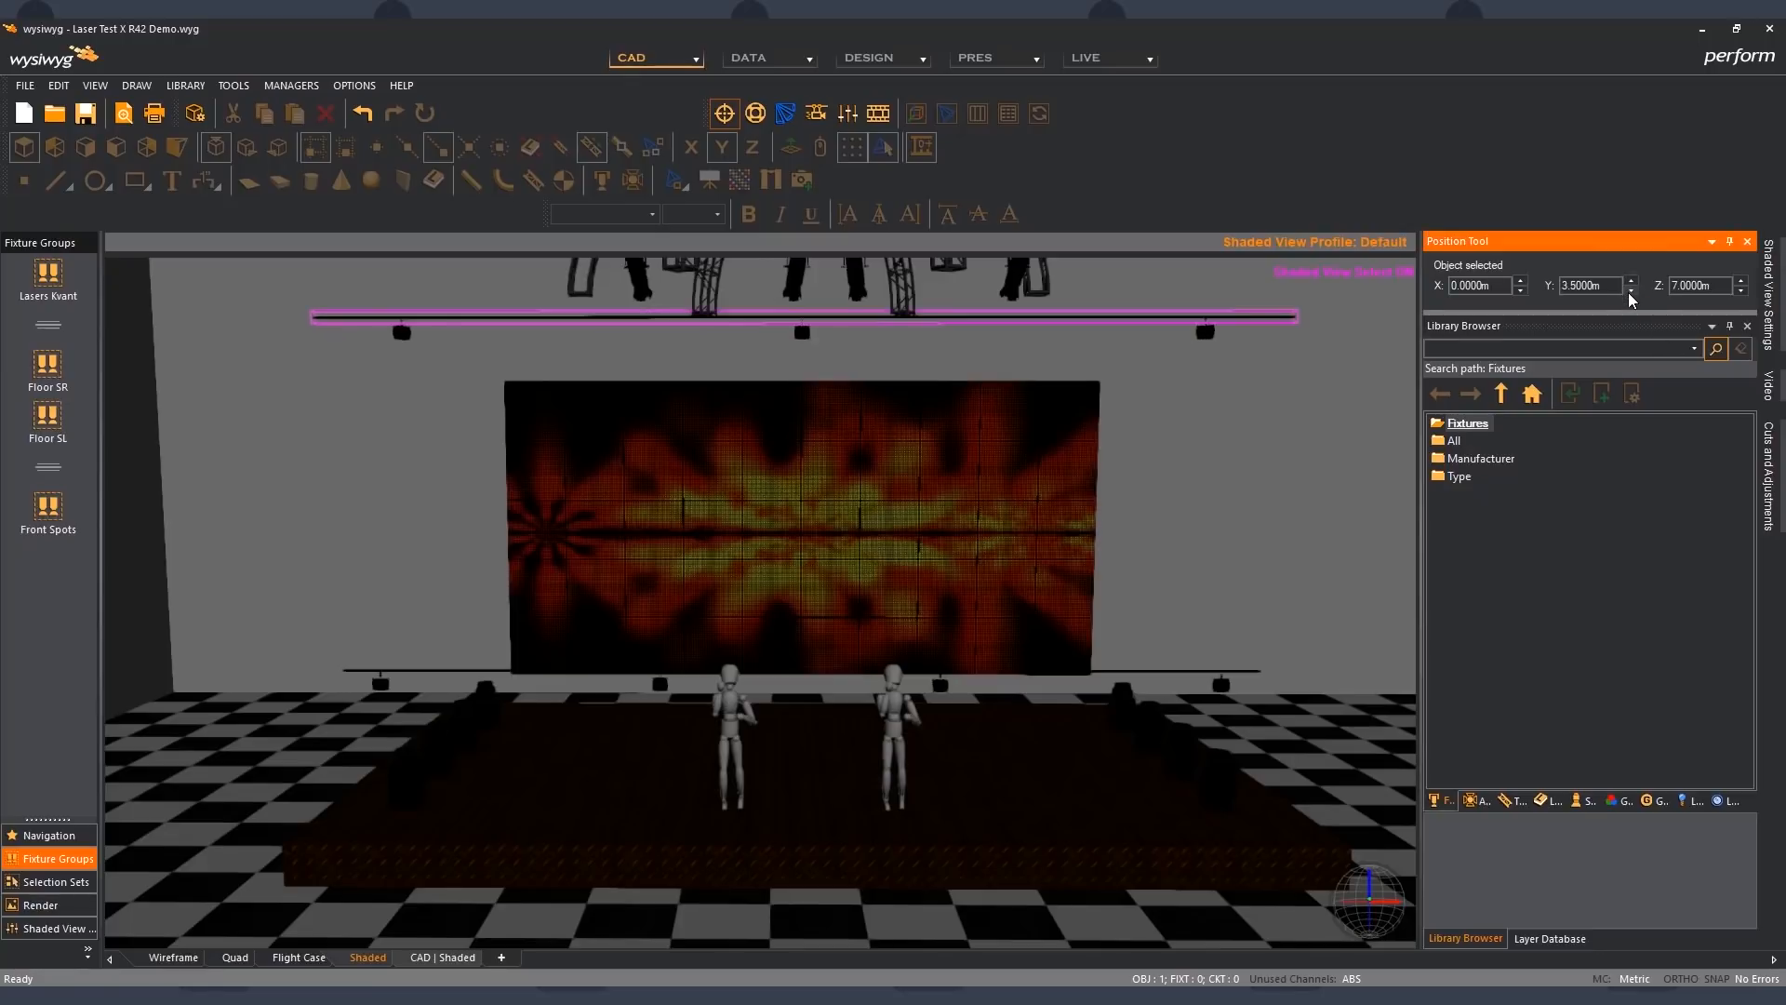
pyautogui.click(1740, 291)
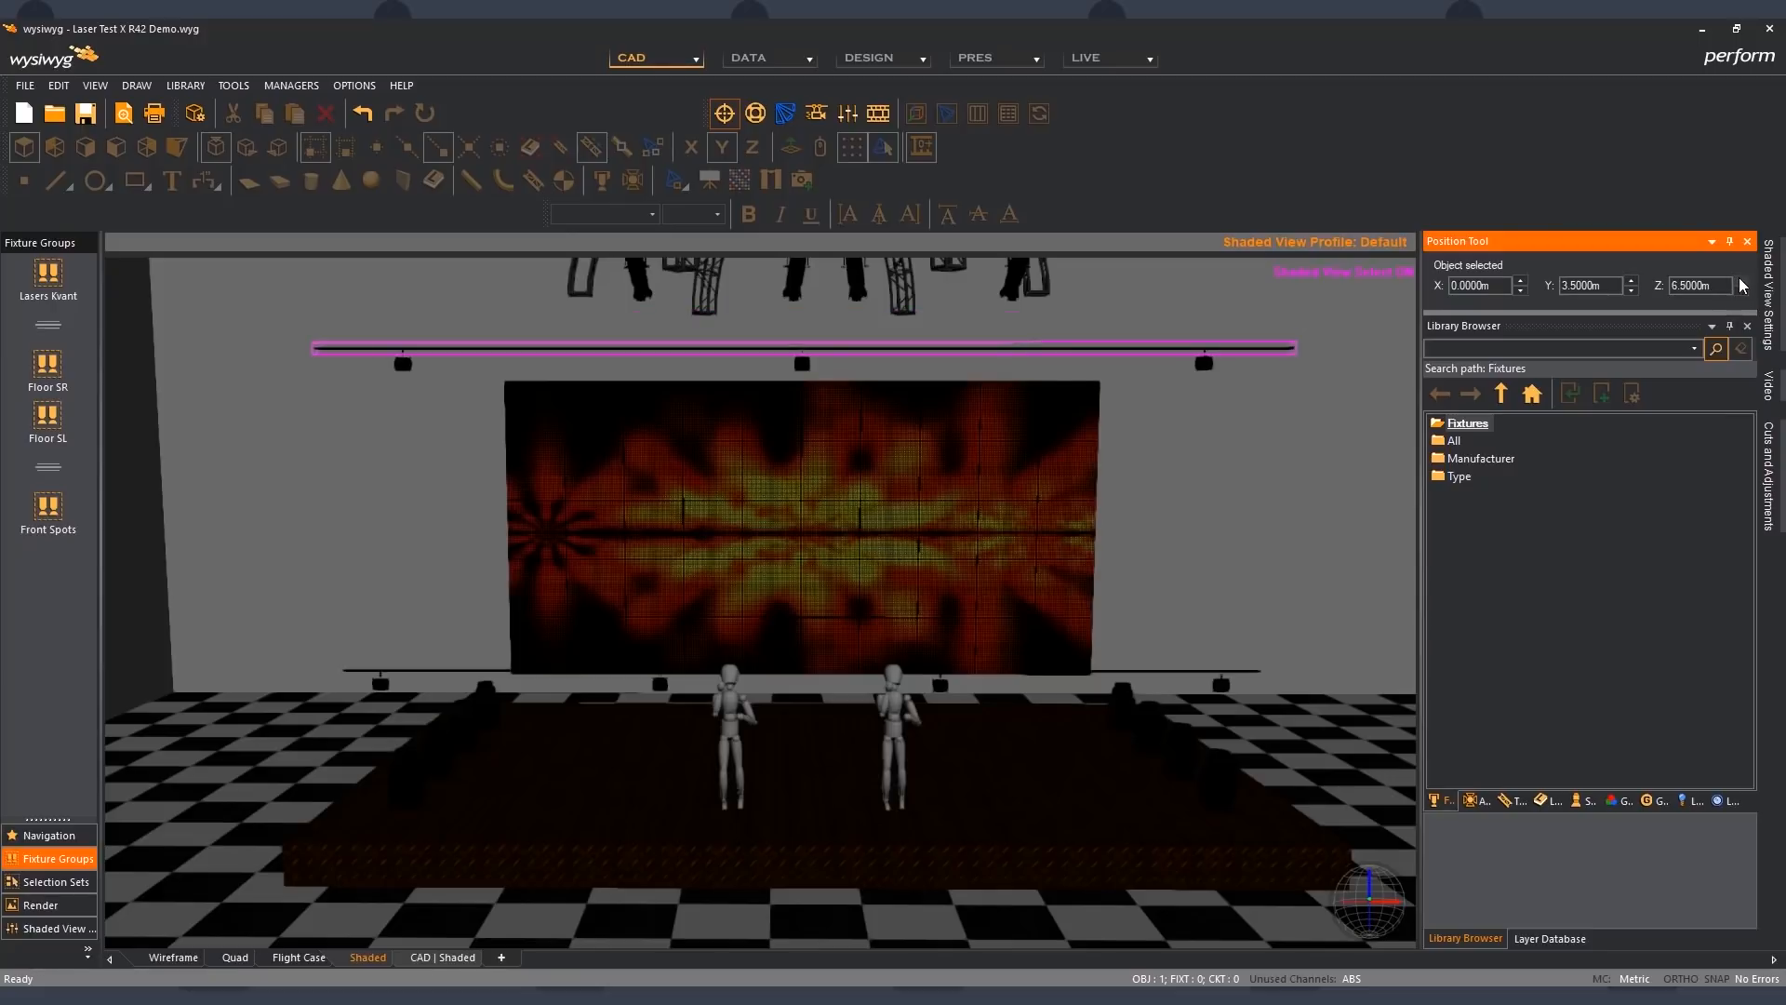
pyautogui.click(1740, 281)
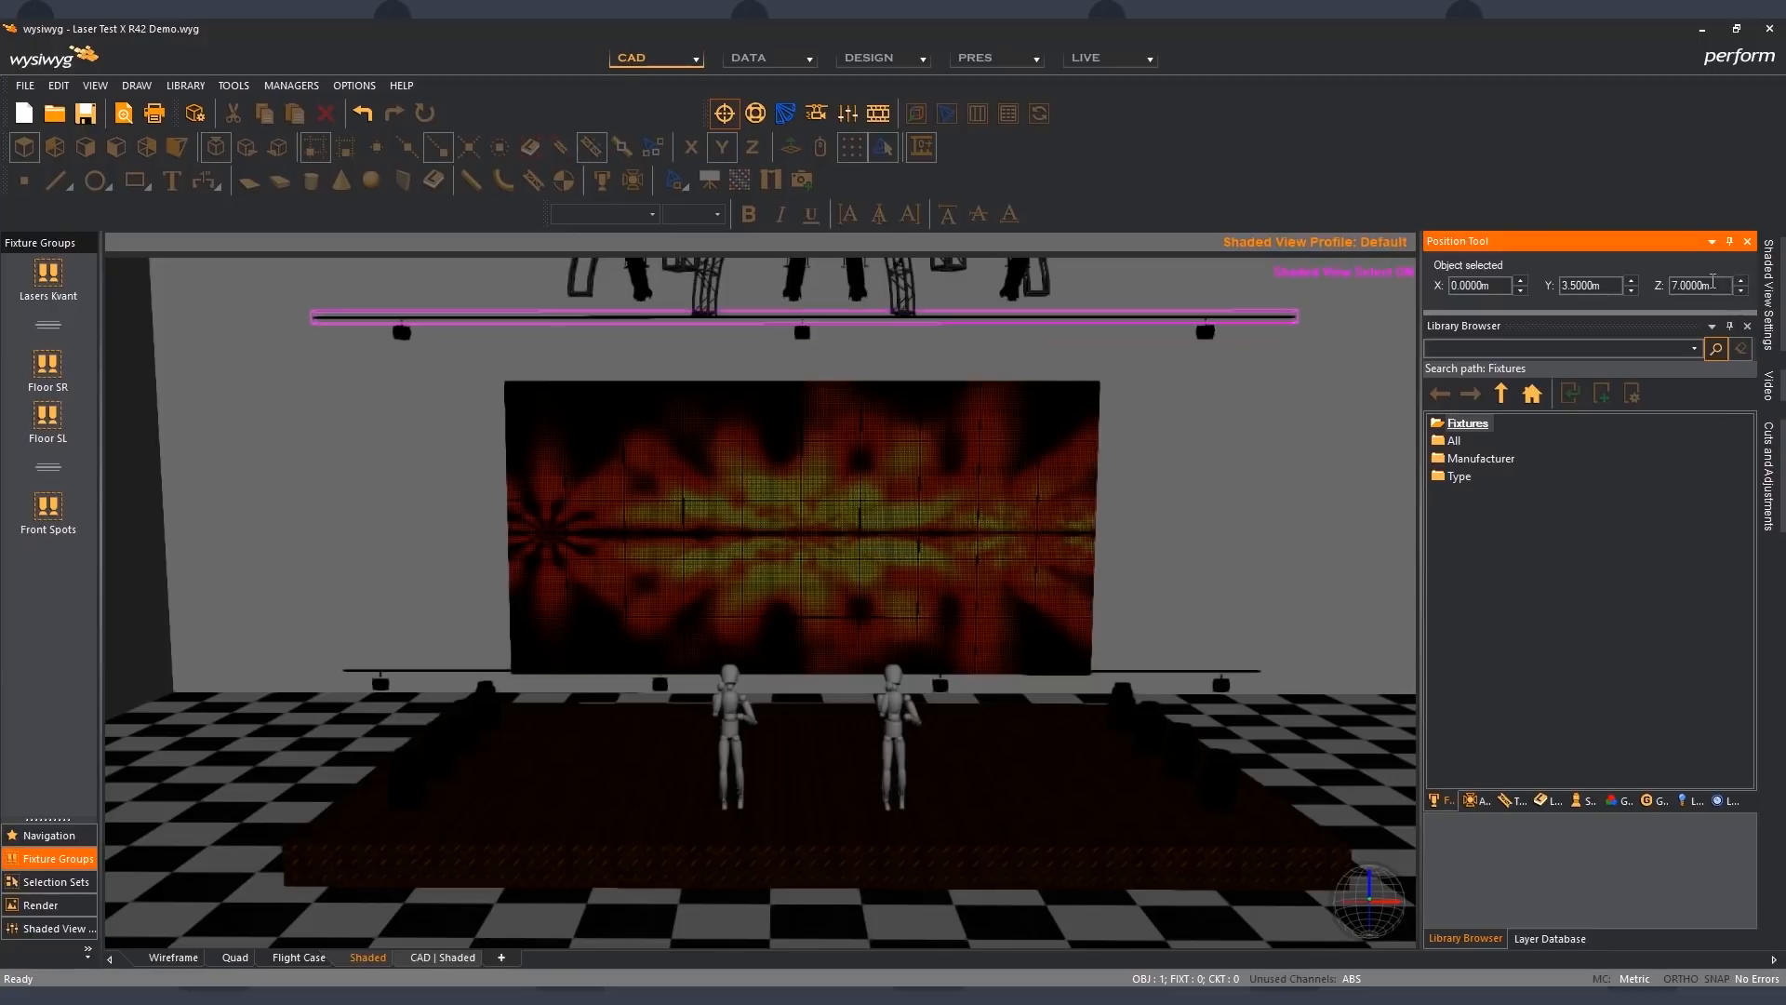
pyautogui.click(1631, 281)
pyautogui.click(1632, 281)
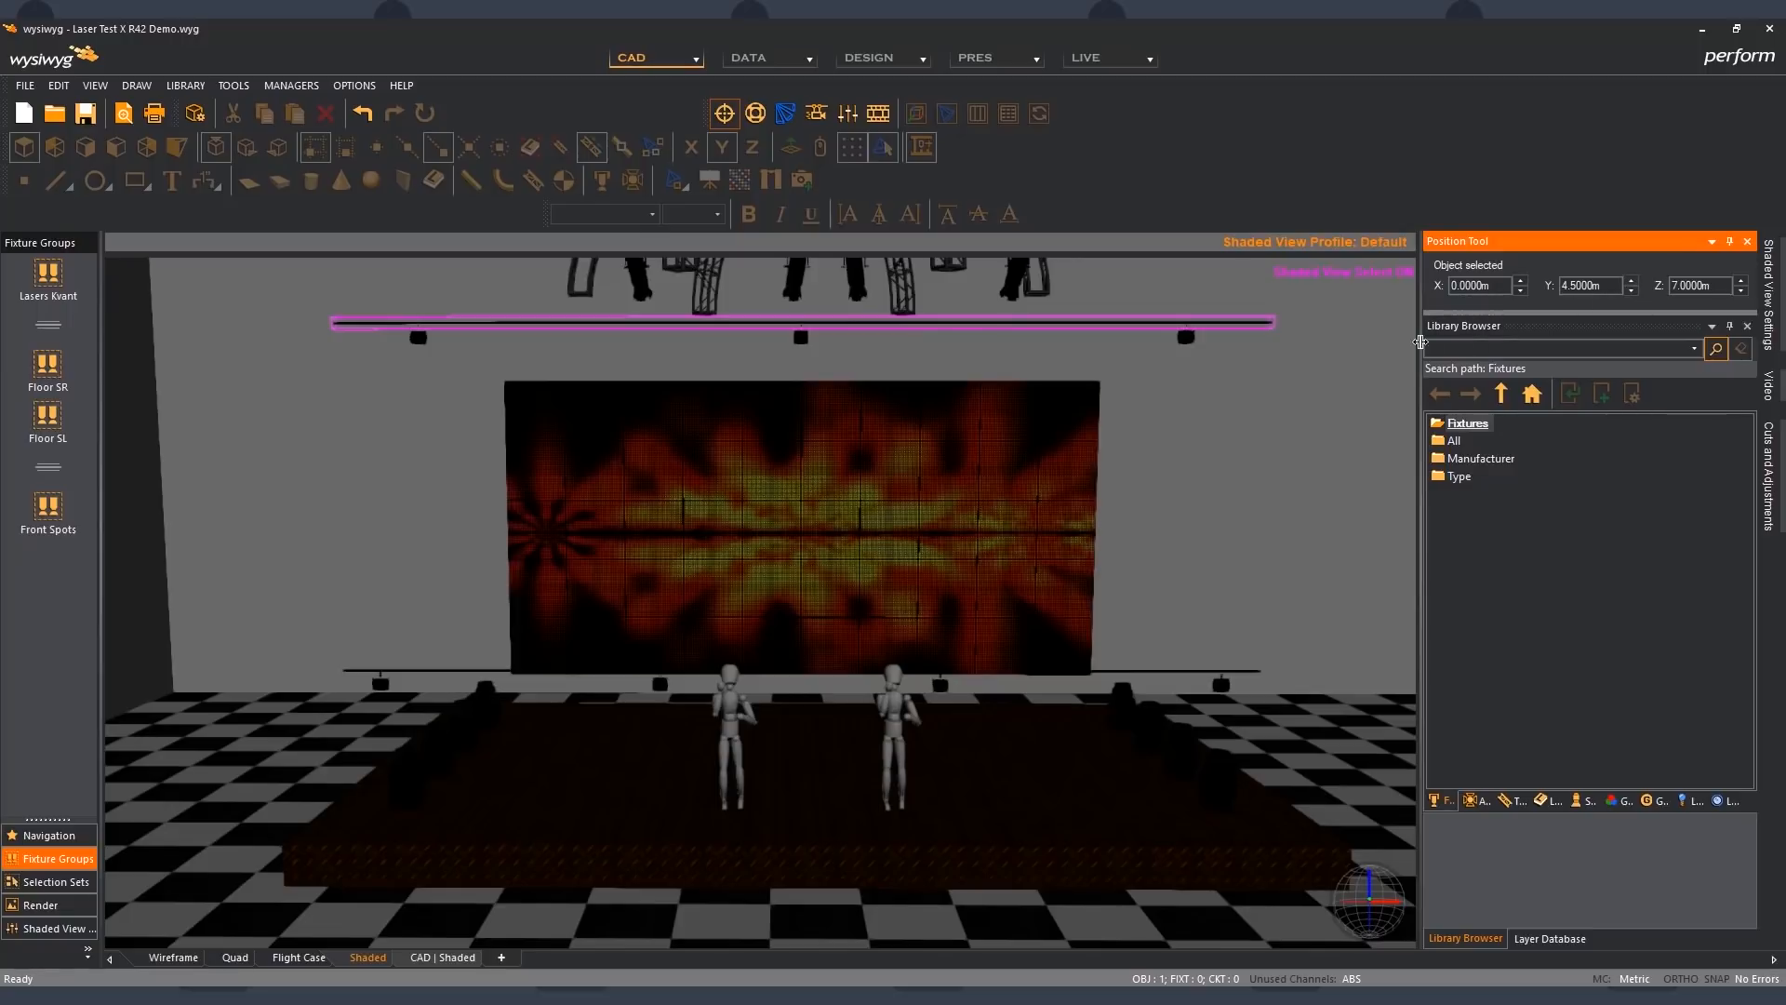
pyautogui.click(1339, 363)
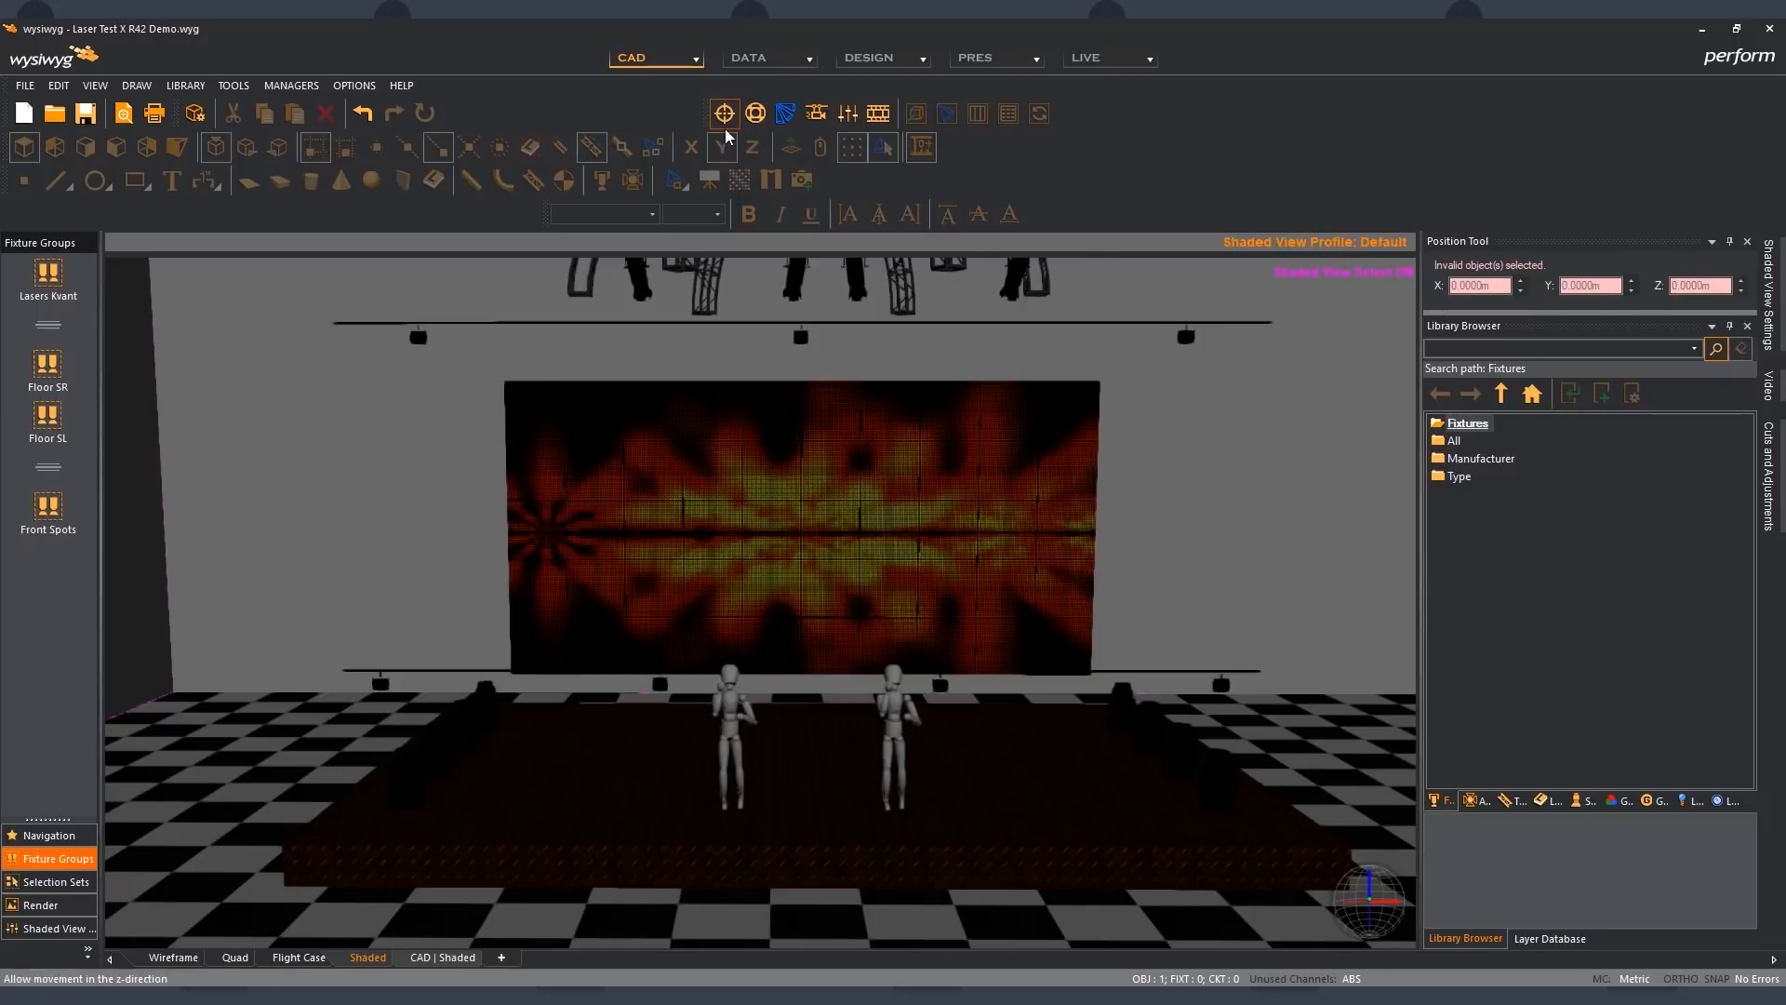
# - Shift the toolbar containing the Position Tool toggle slightly to the right and auto-hide the docked Library Browser and Layer Database
pyautogui.moveTo(704, 114); pyautogui.dragTo(720, 116)
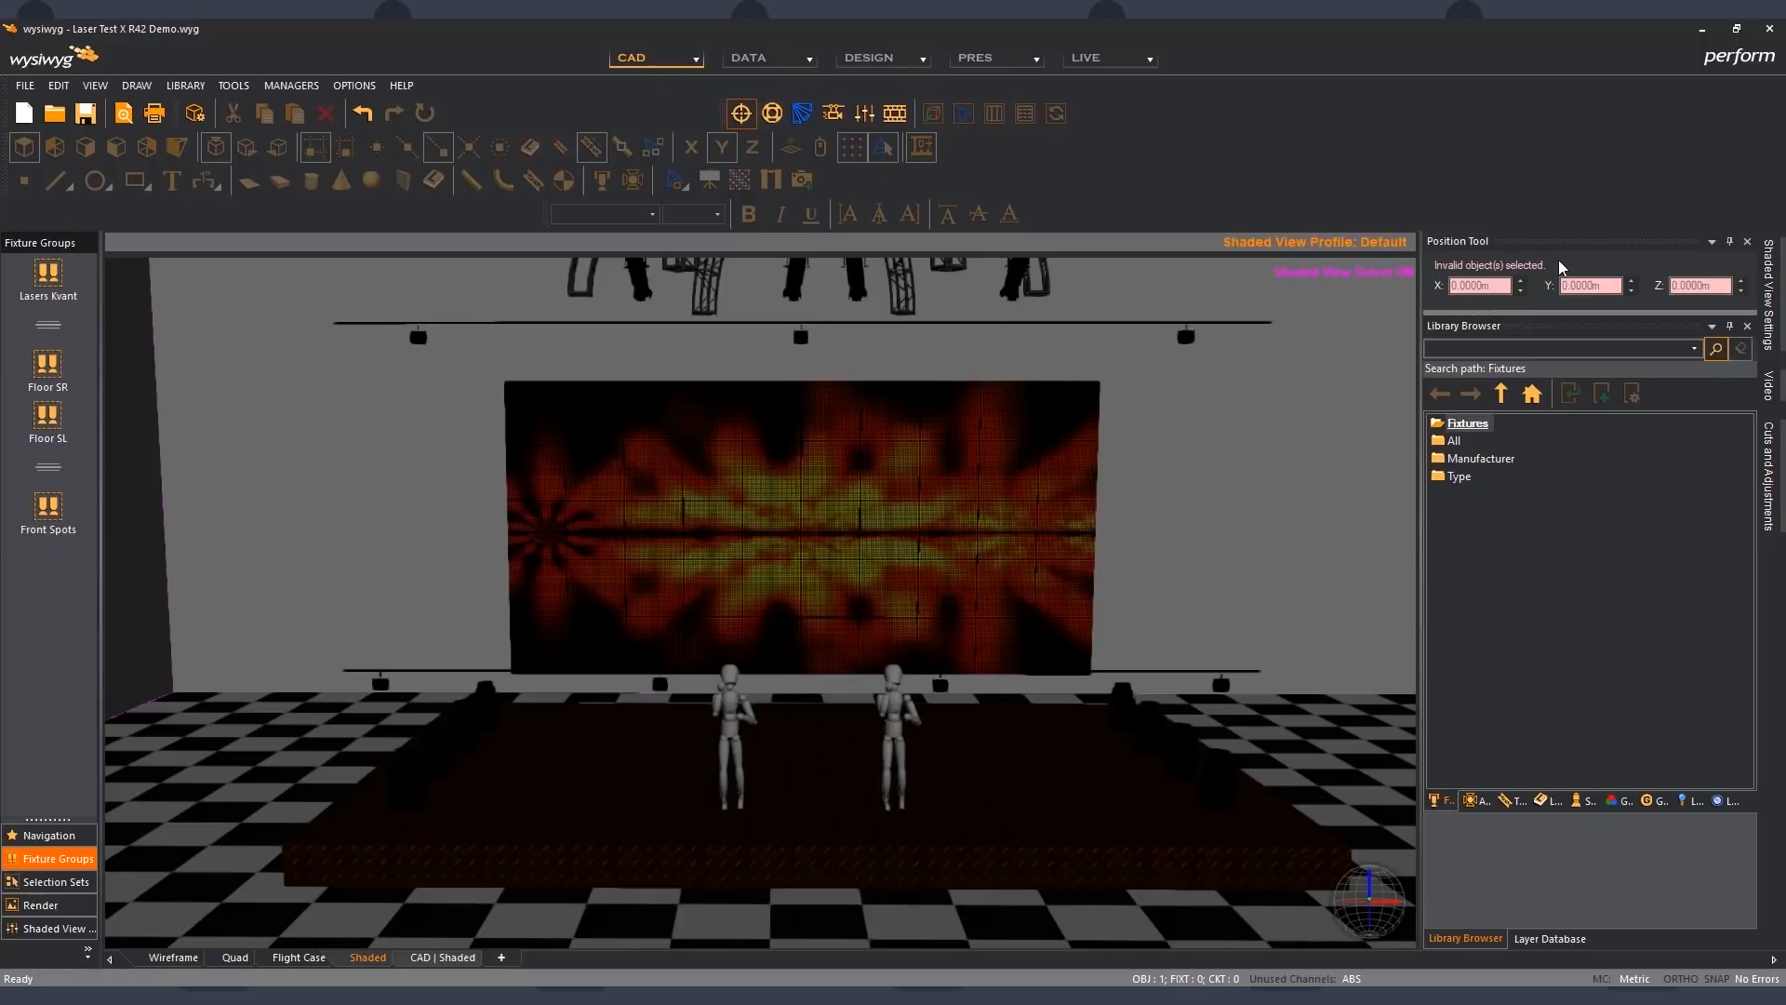
pyautogui.click(1611, 244)
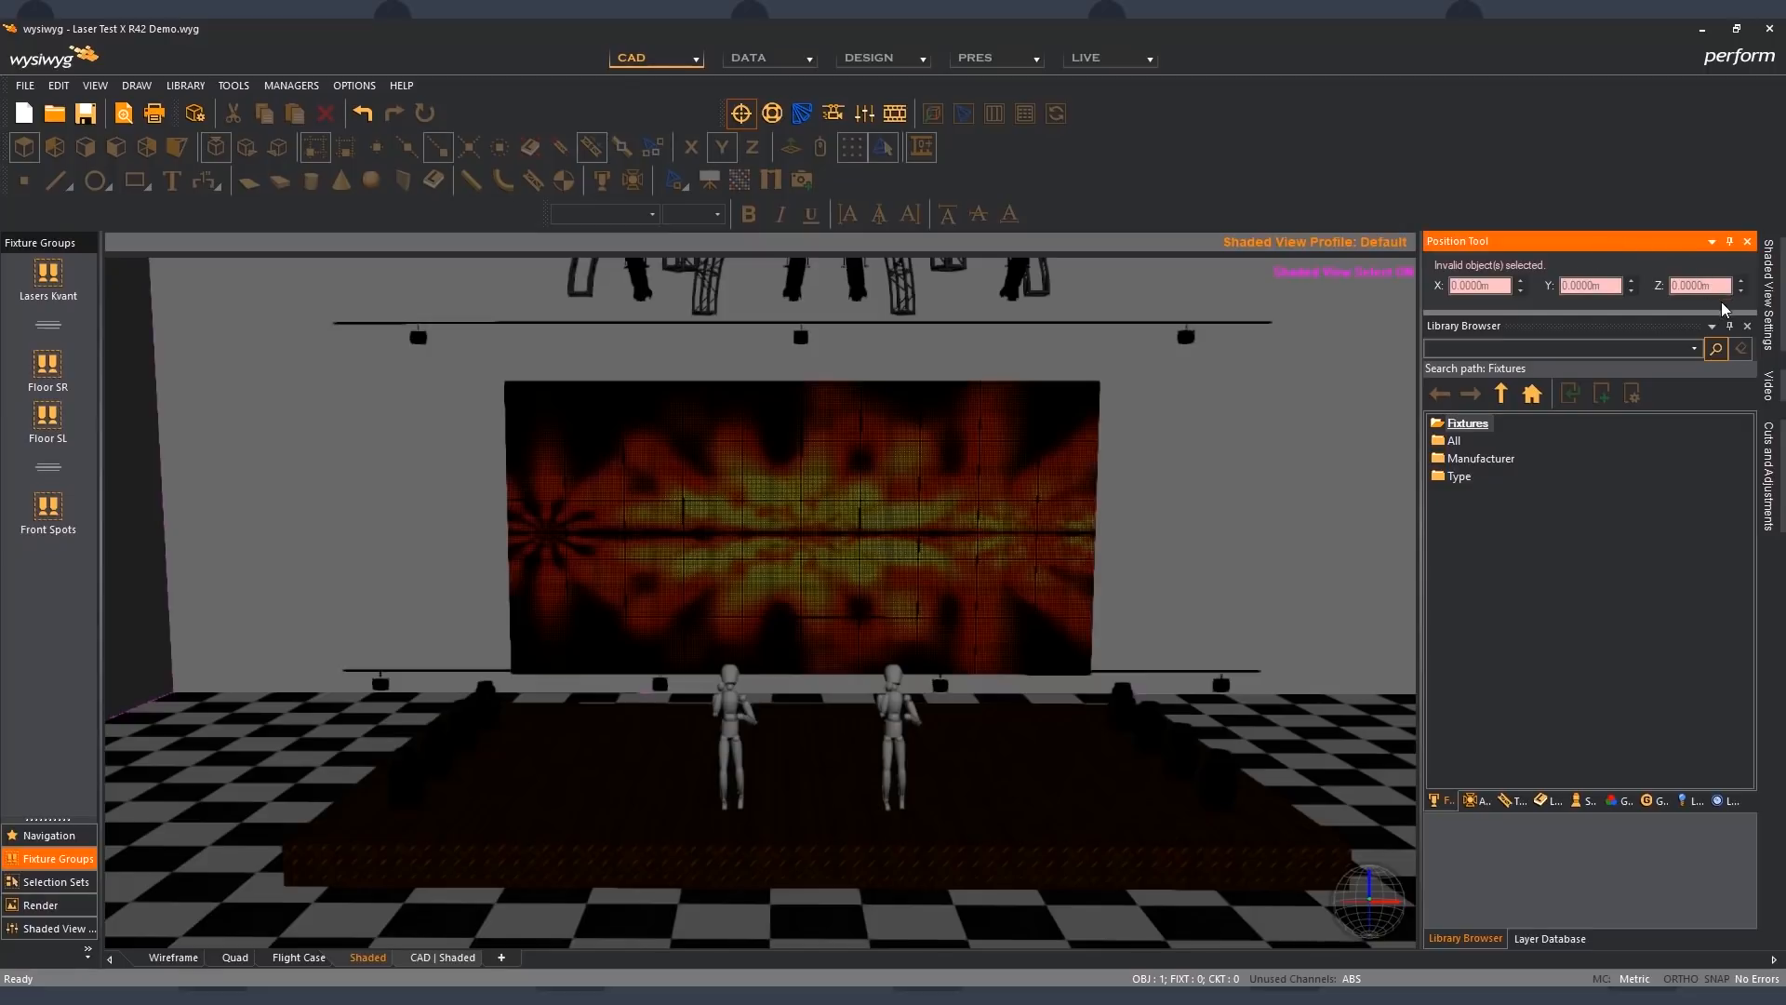
pyautogui.click(1729, 326)
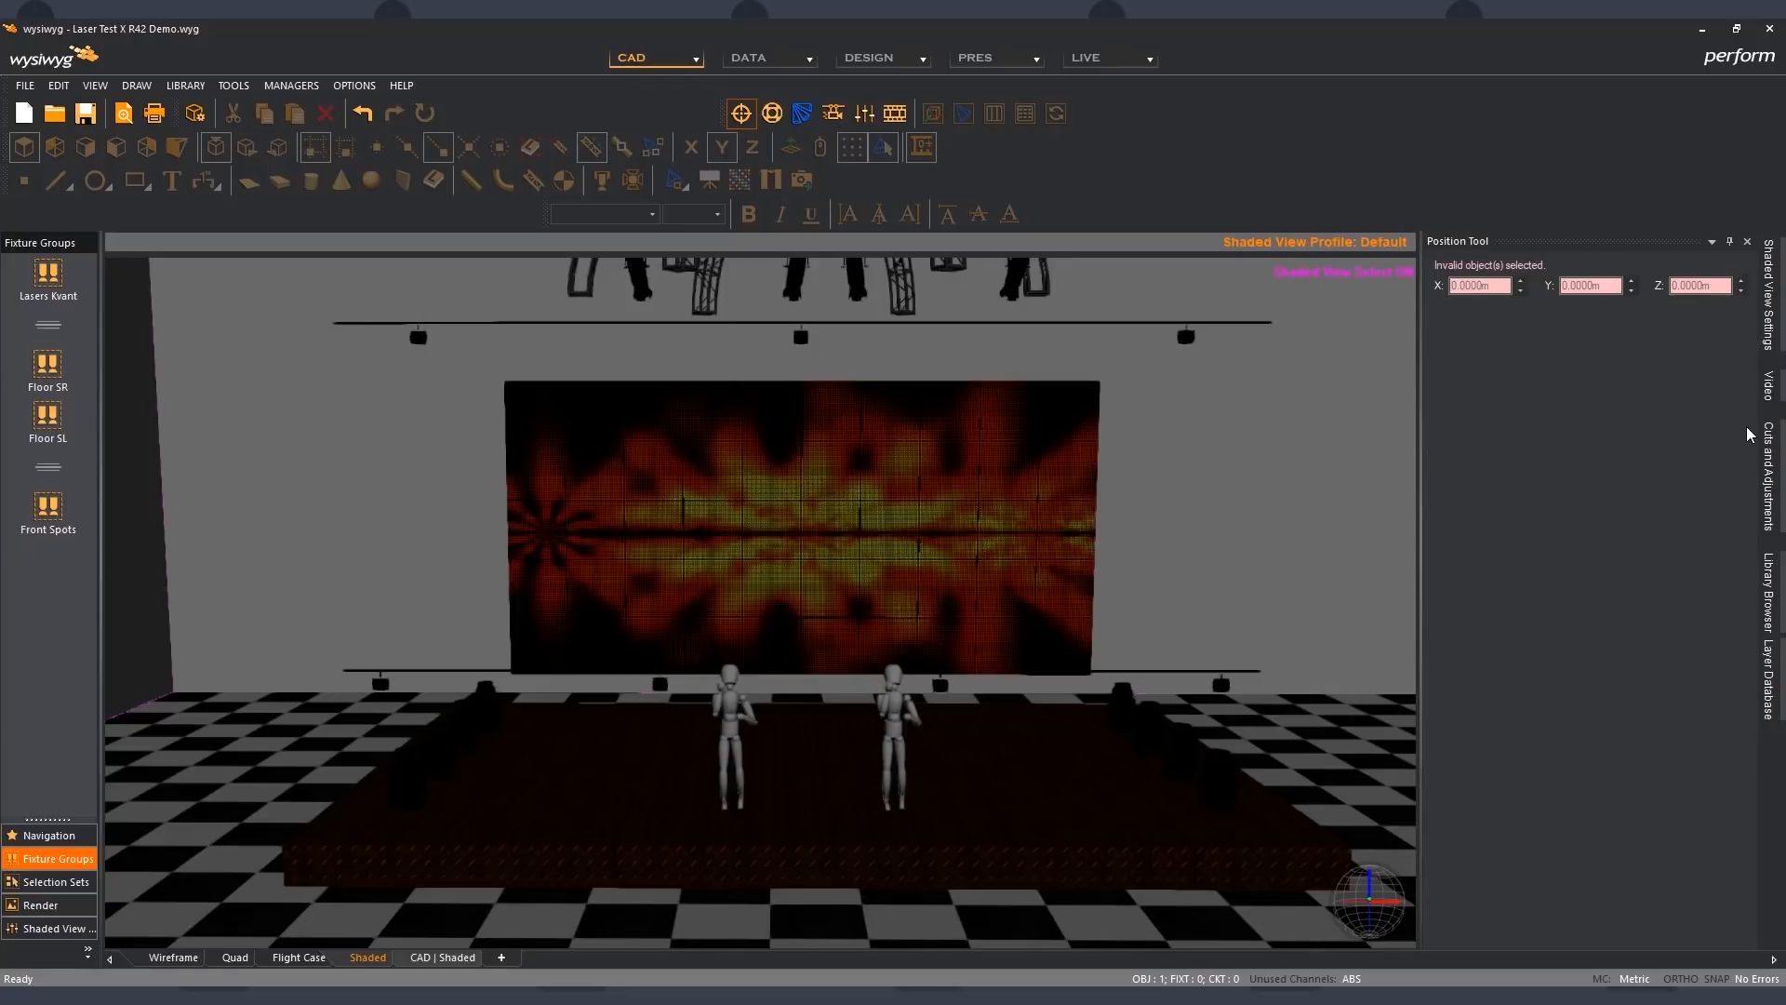
# - Undock the Position Tool and place it as a floating window over the empty toolbar area above the Shaded view
pyautogui.click(1776, 588)
pyautogui.click(1679, 248)
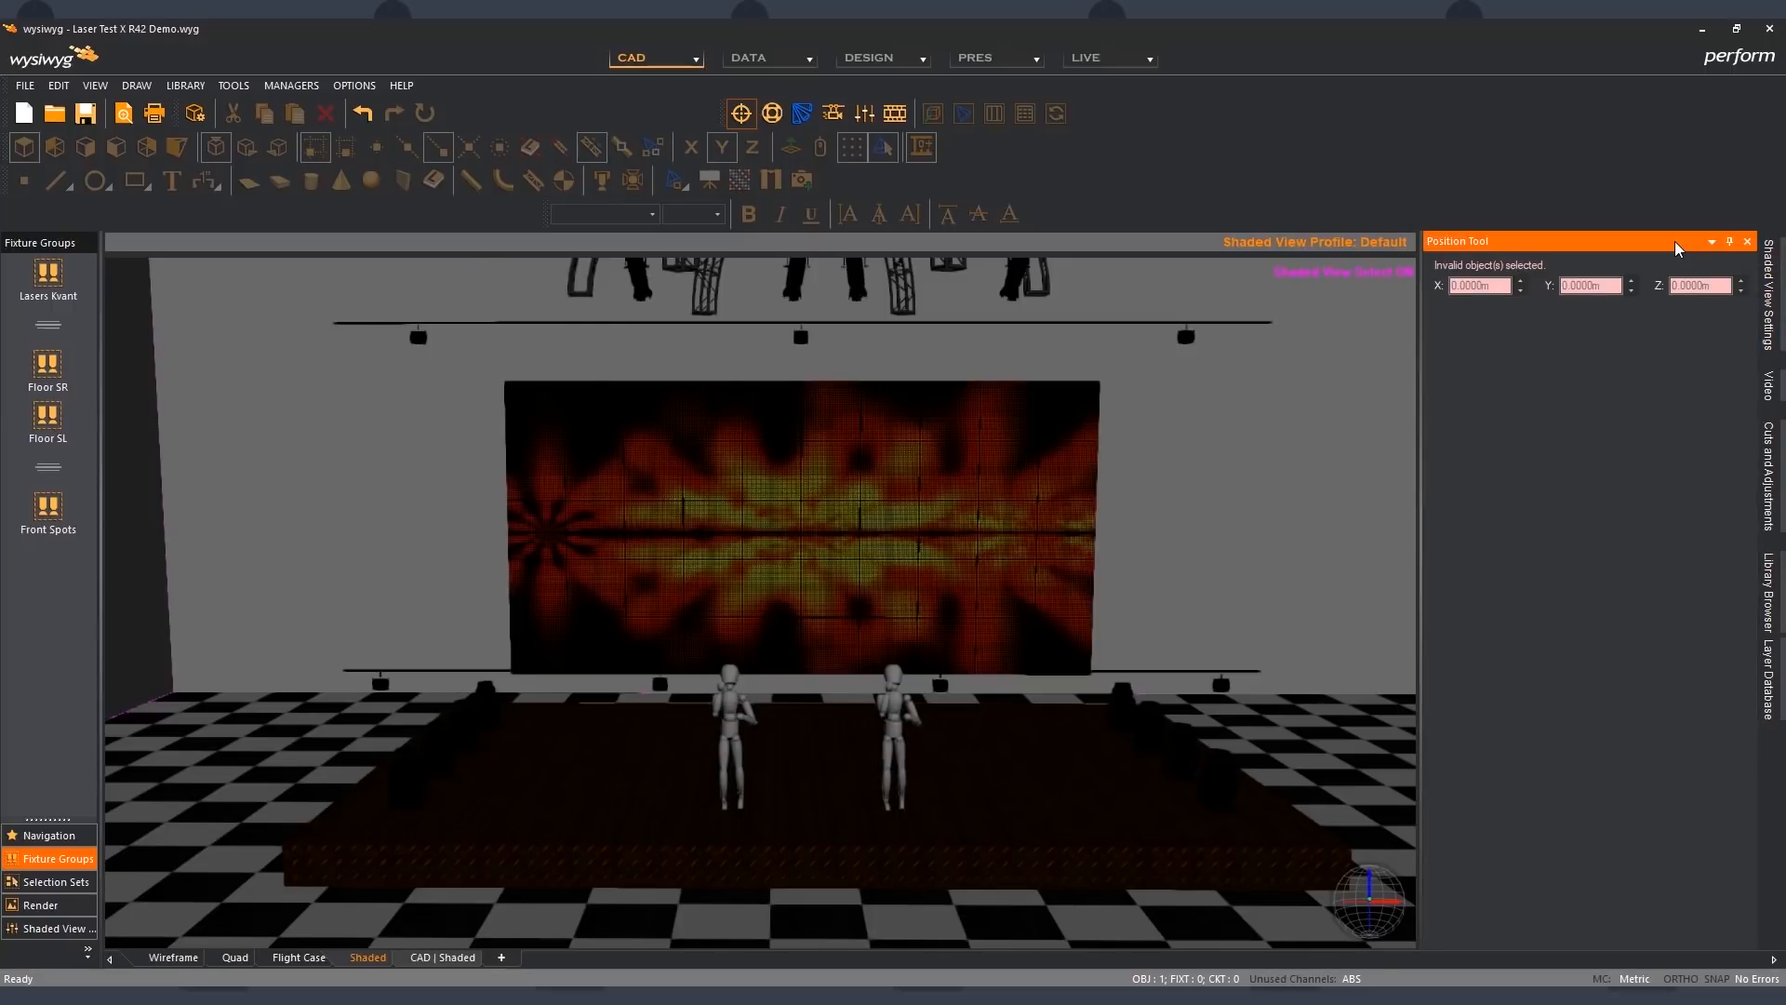
pyautogui.doubleClick(1679, 249)
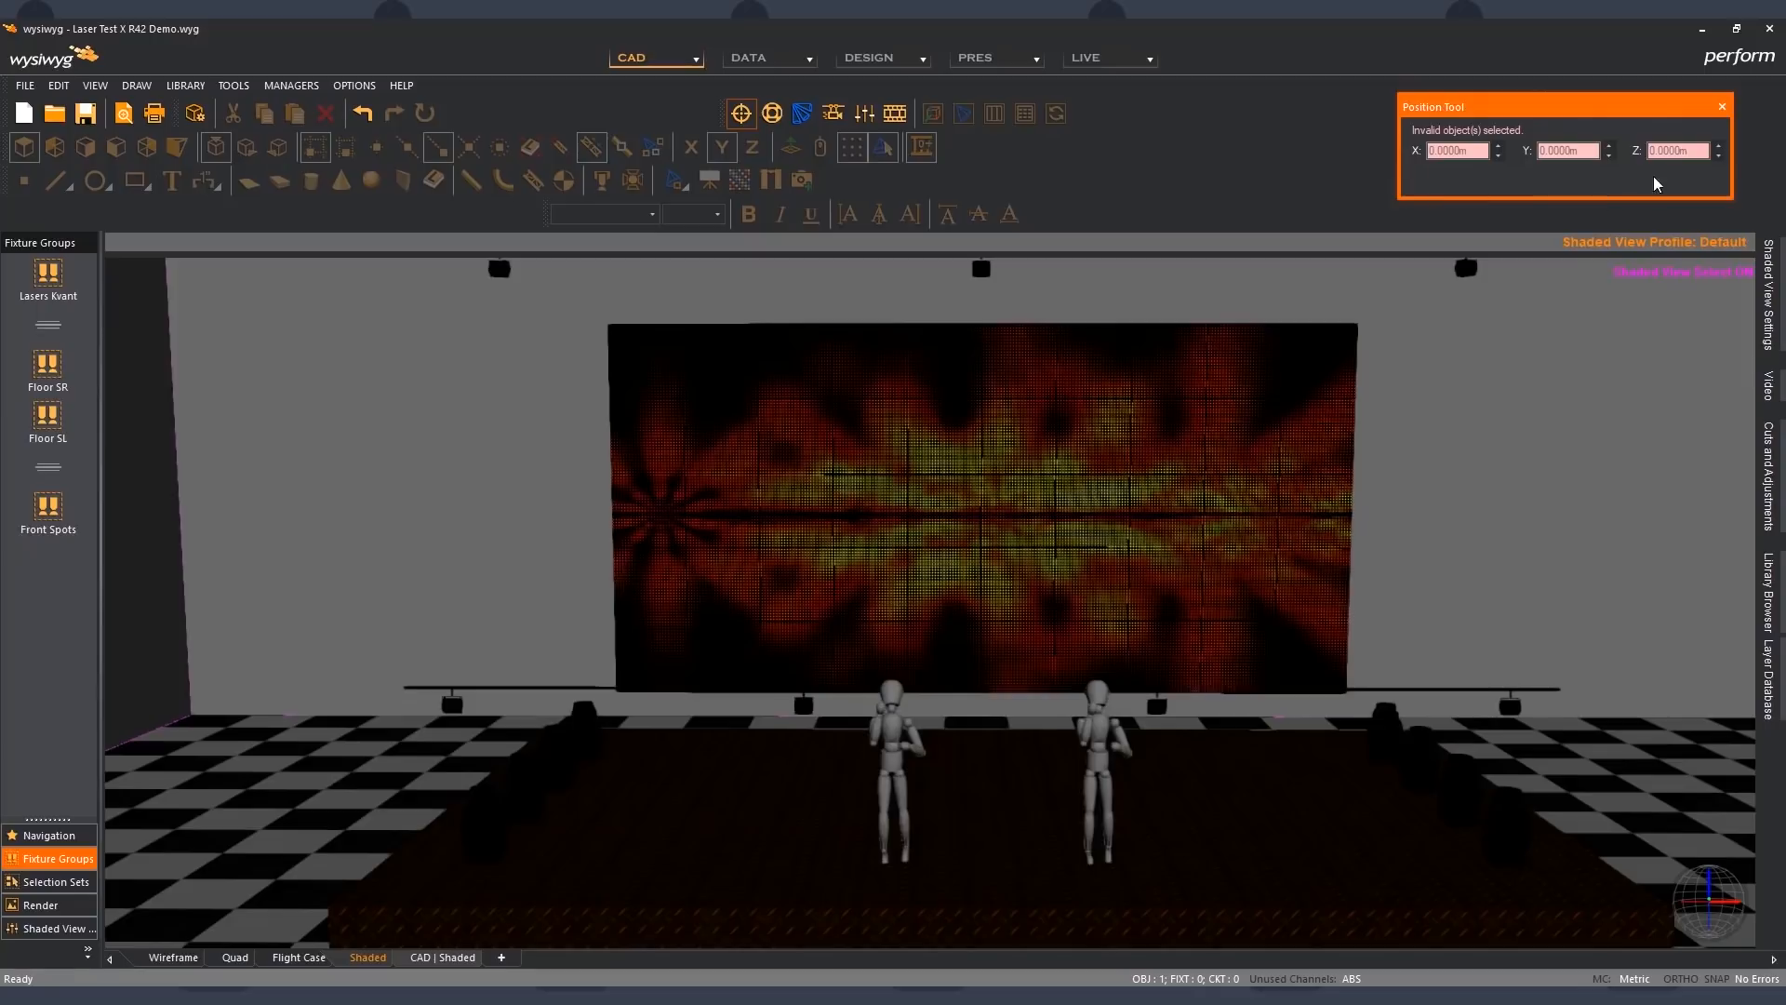
pyautogui.moveTo(1572, 113); pyautogui.dragTo(1601, 110)
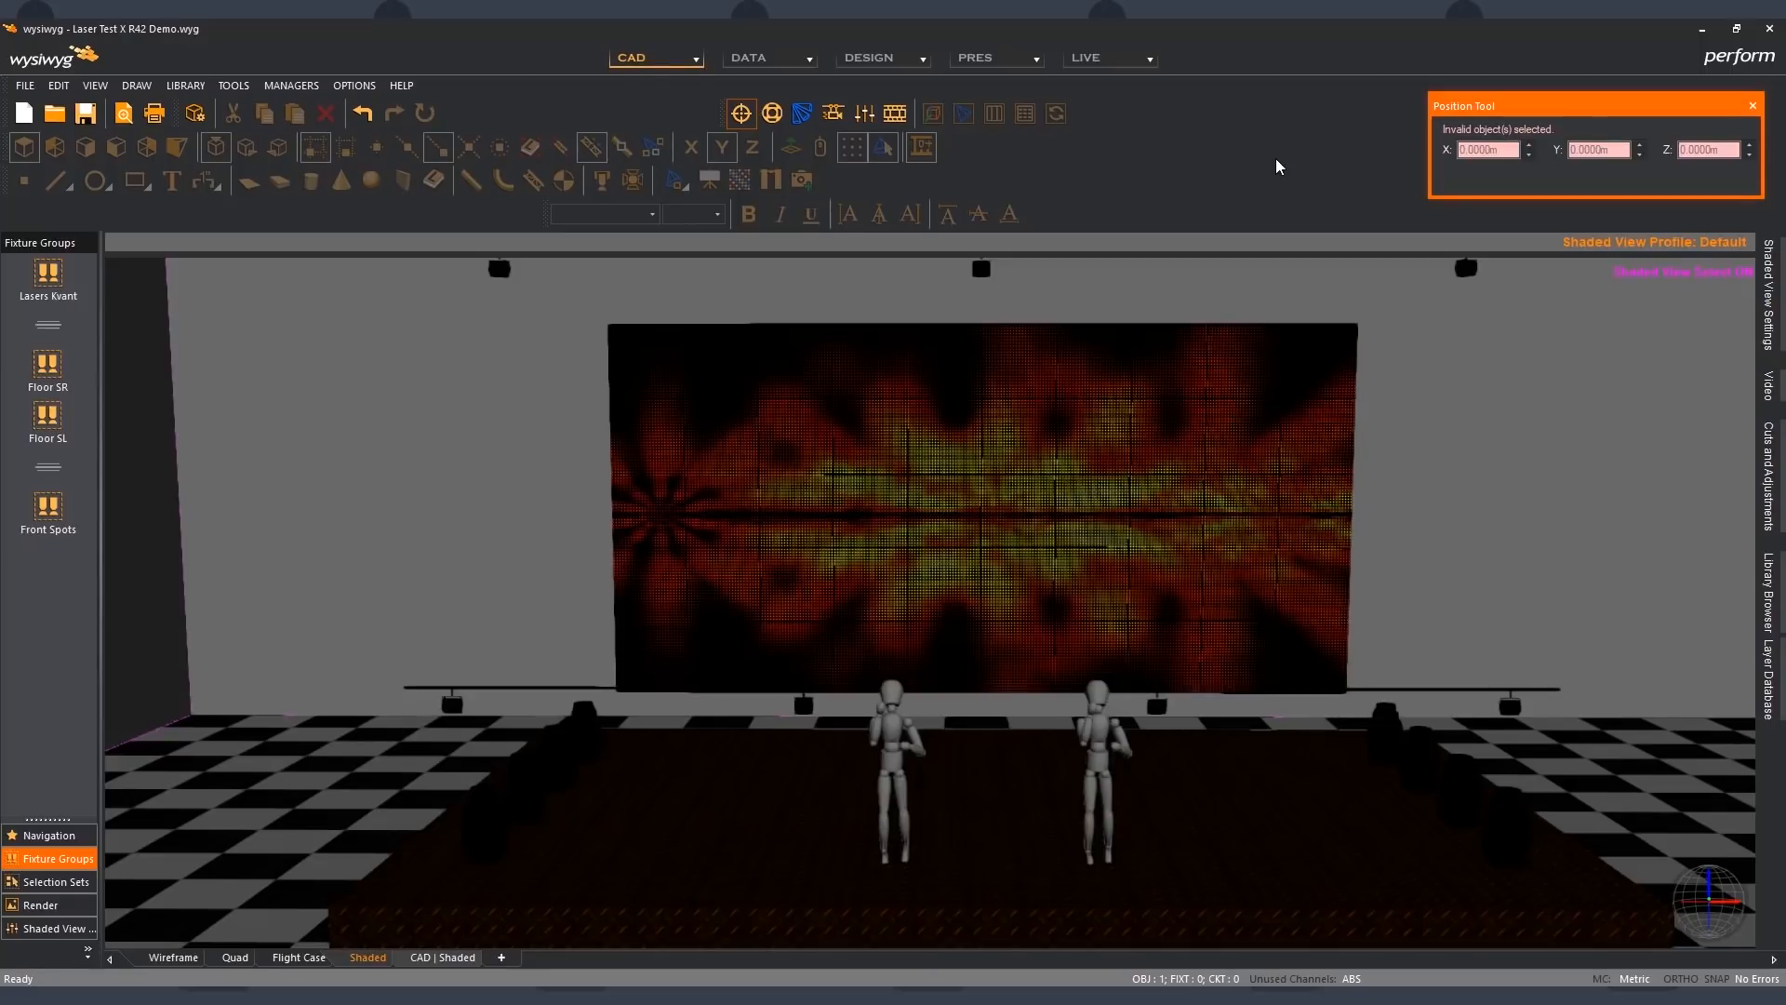
# - Enable Display as Screen for the single LED panel just left of the video wall's centre
pyautogui.click(1426, 397)
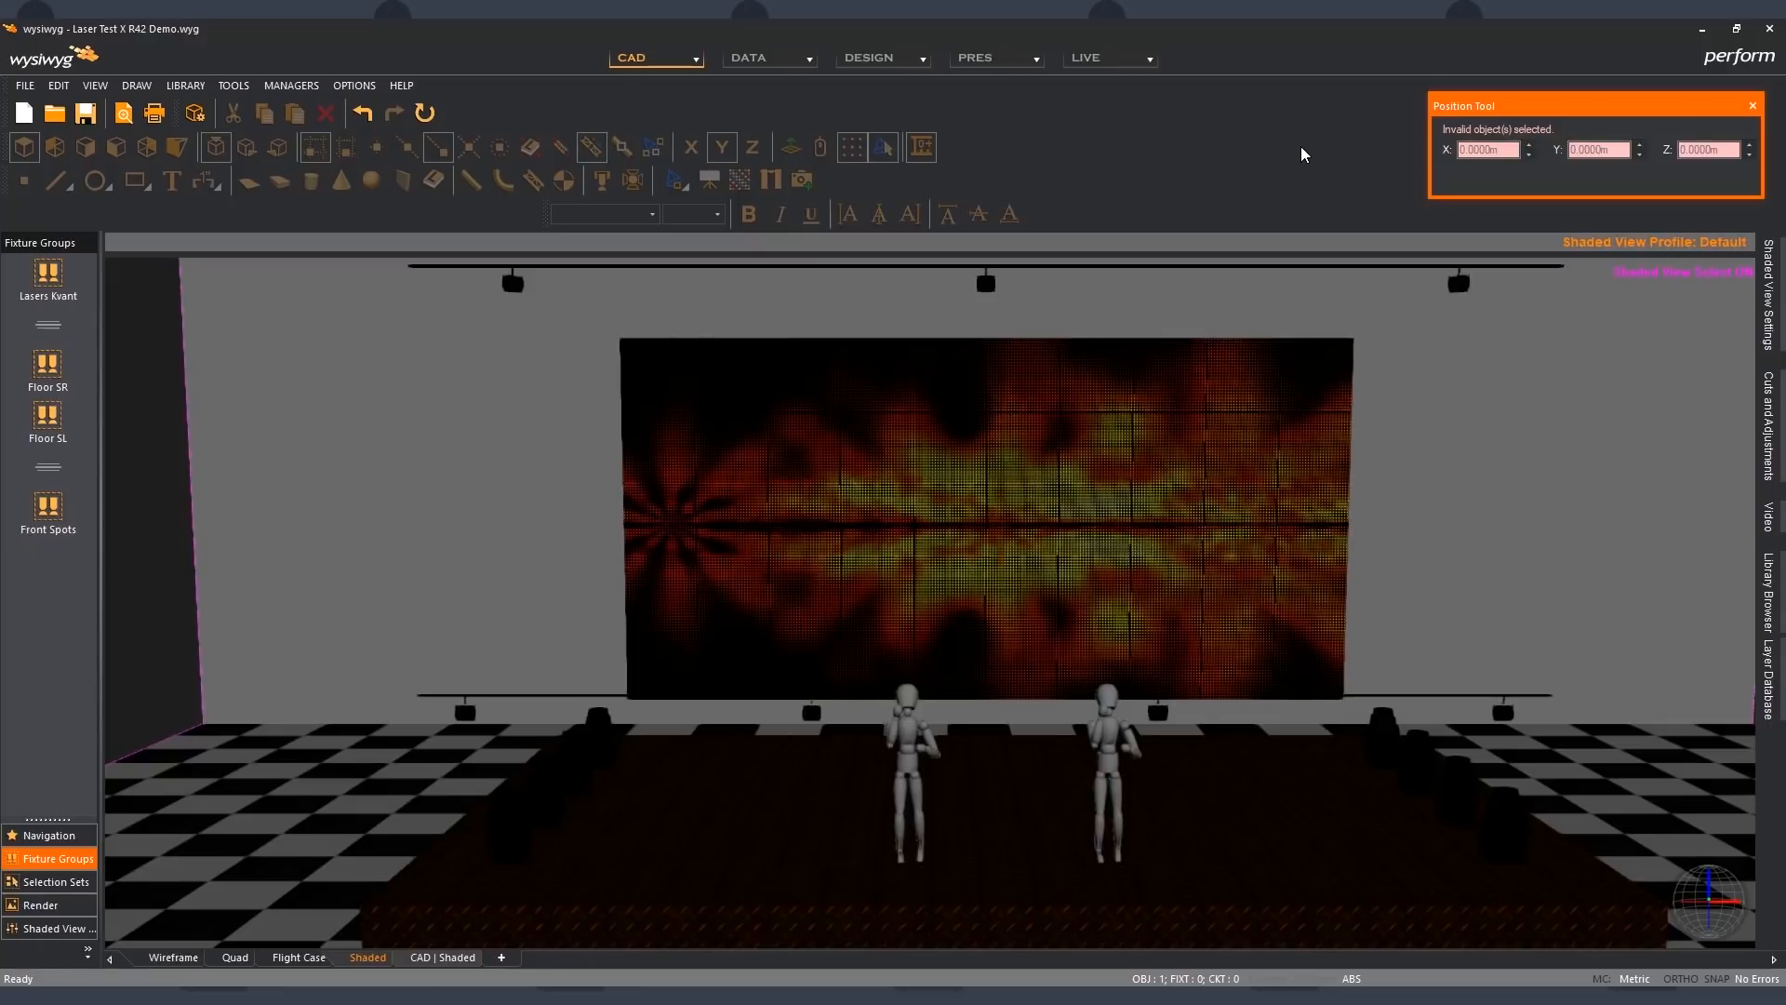
pyautogui.click(968, 520)
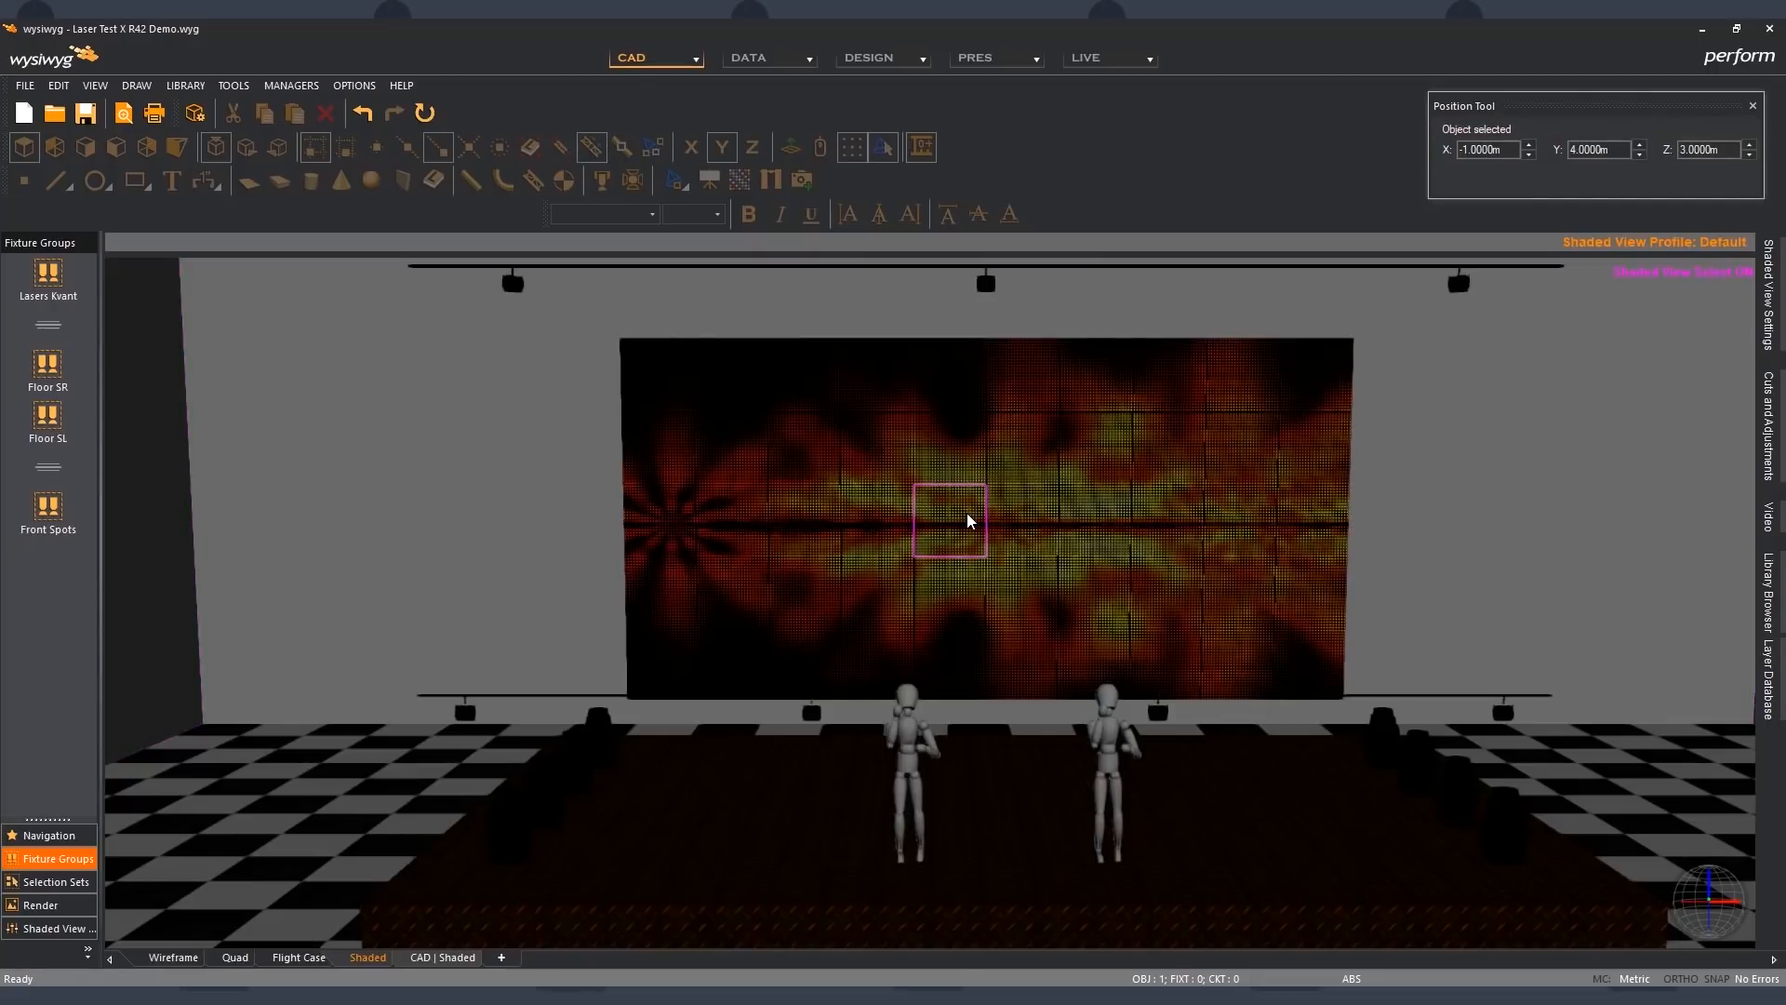
pyautogui.doubleClick(968, 520)
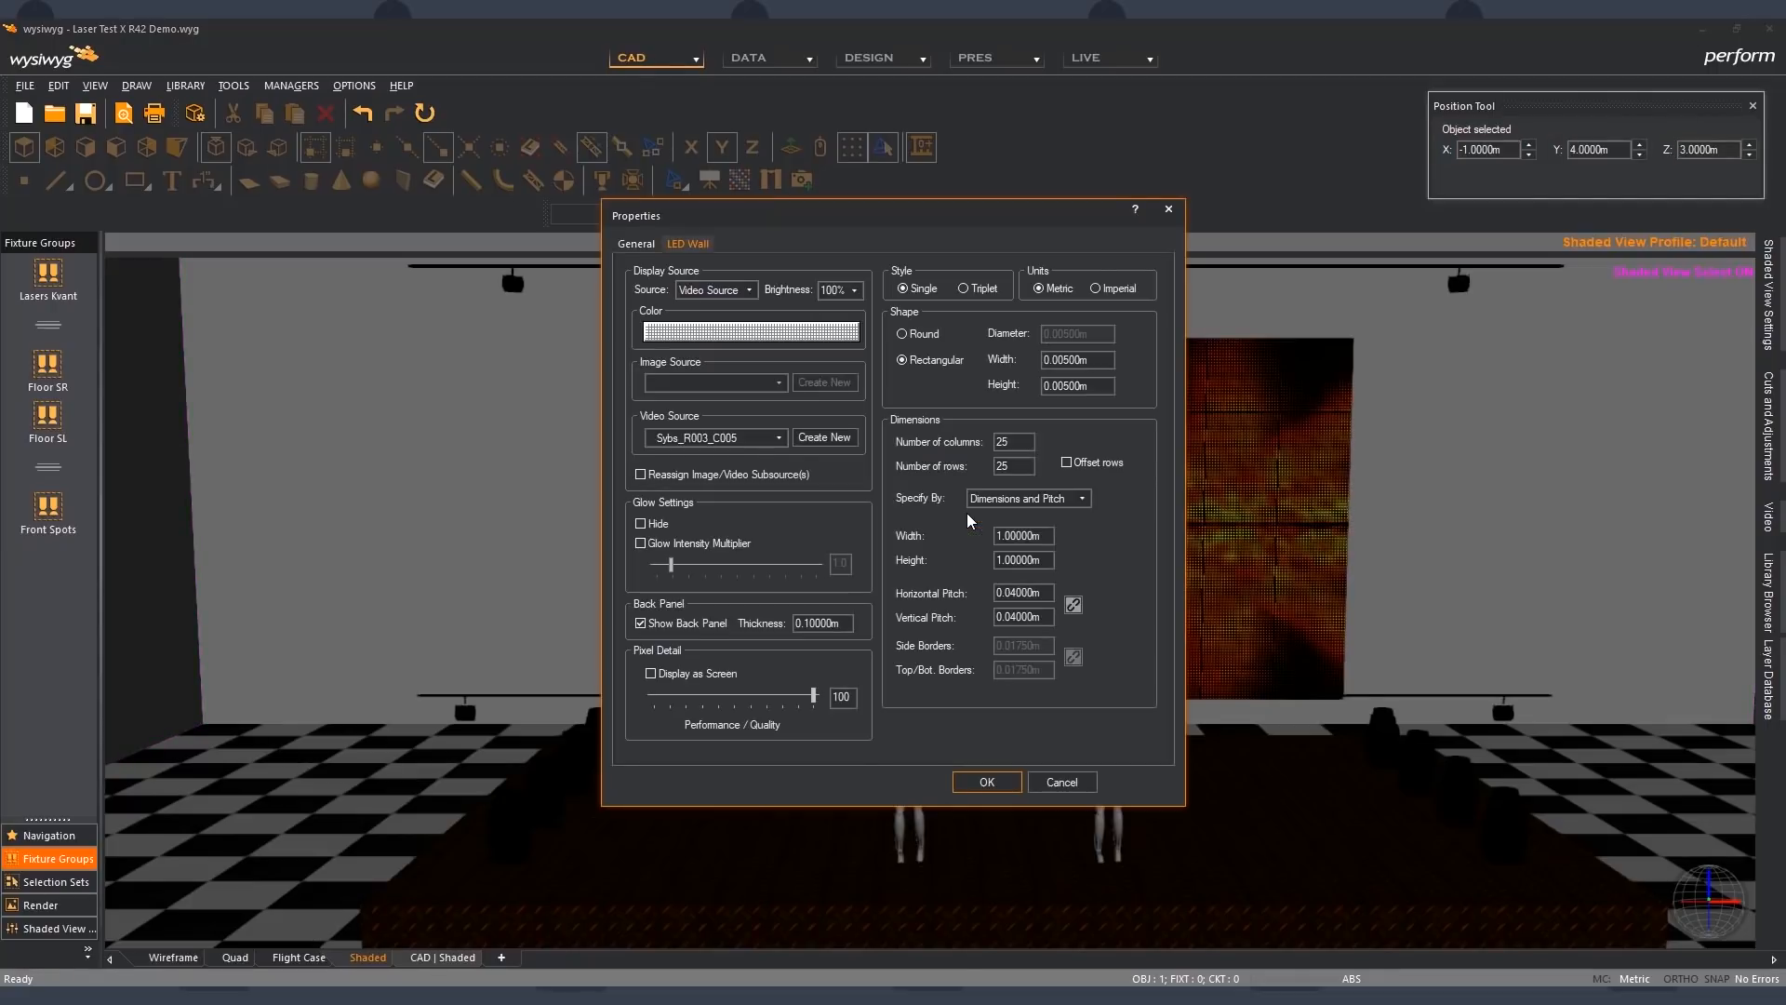
pyautogui.click(673, 680)
pyautogui.click(1000, 776)
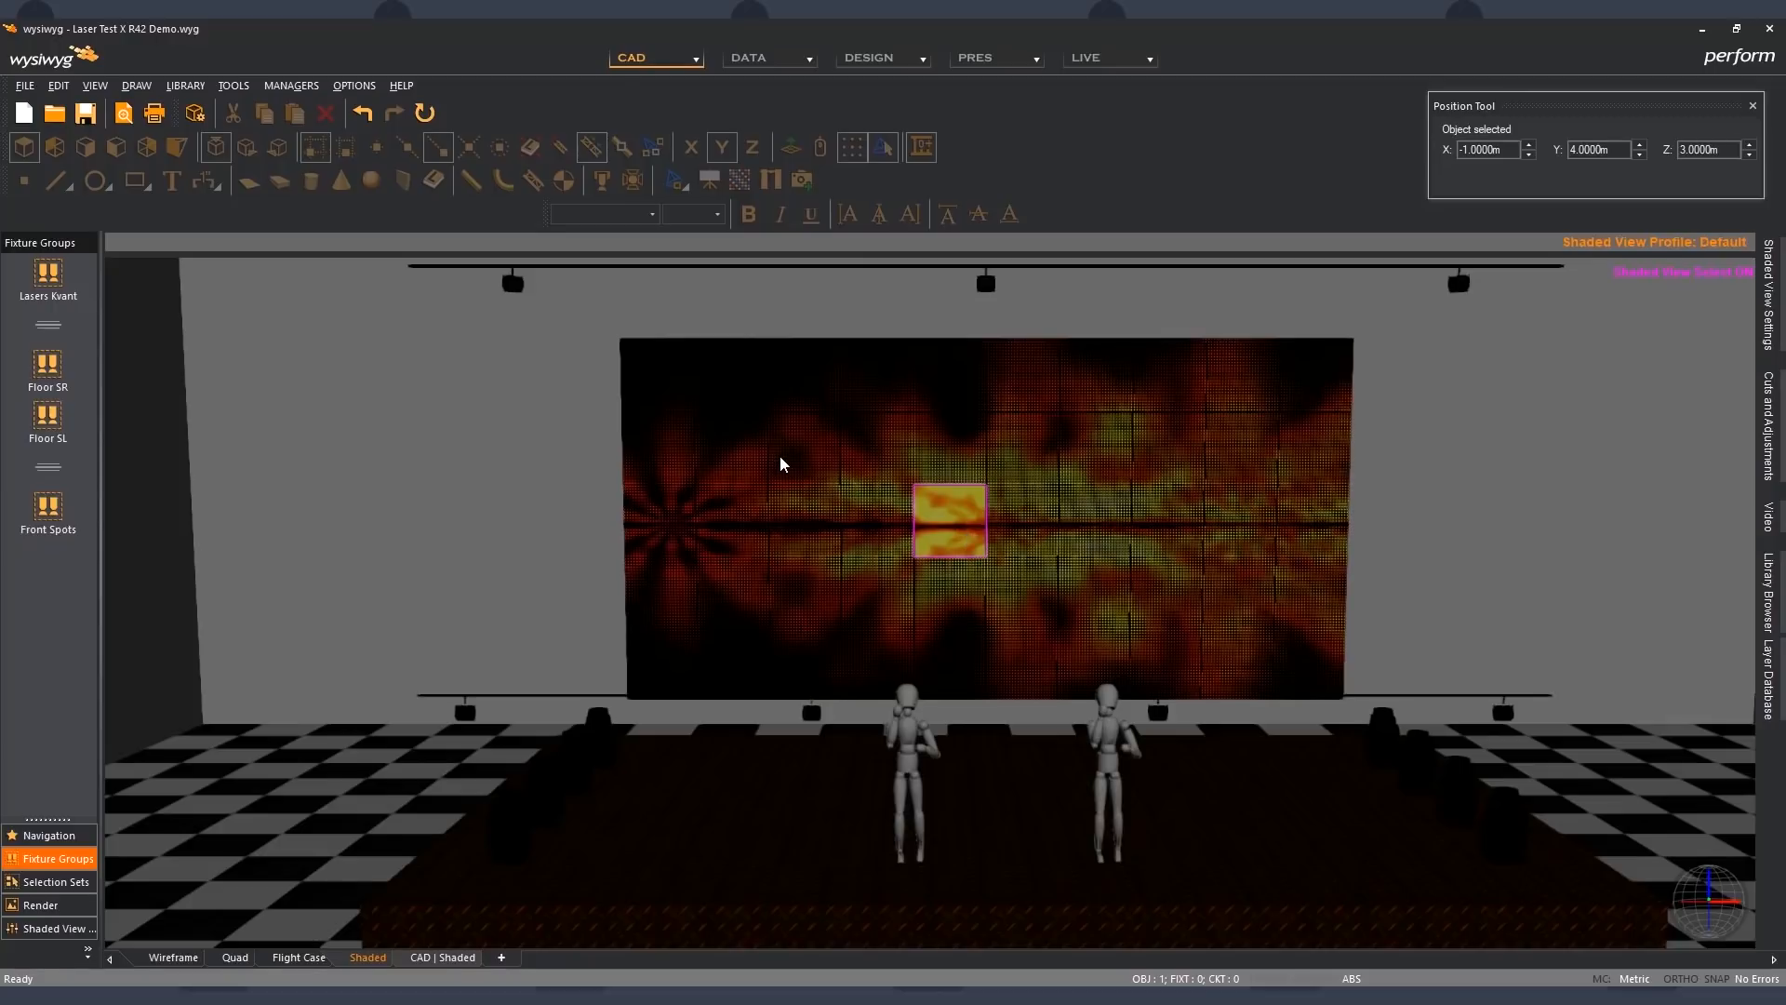
# - Select the central block of LED panels, six wide and three high, enable Display as Screen for them, and deselect them
pyautogui.moveTo(784, 447); pyautogui.dragTo(1184, 622)
pyautogui.doubleClick(1184, 621)
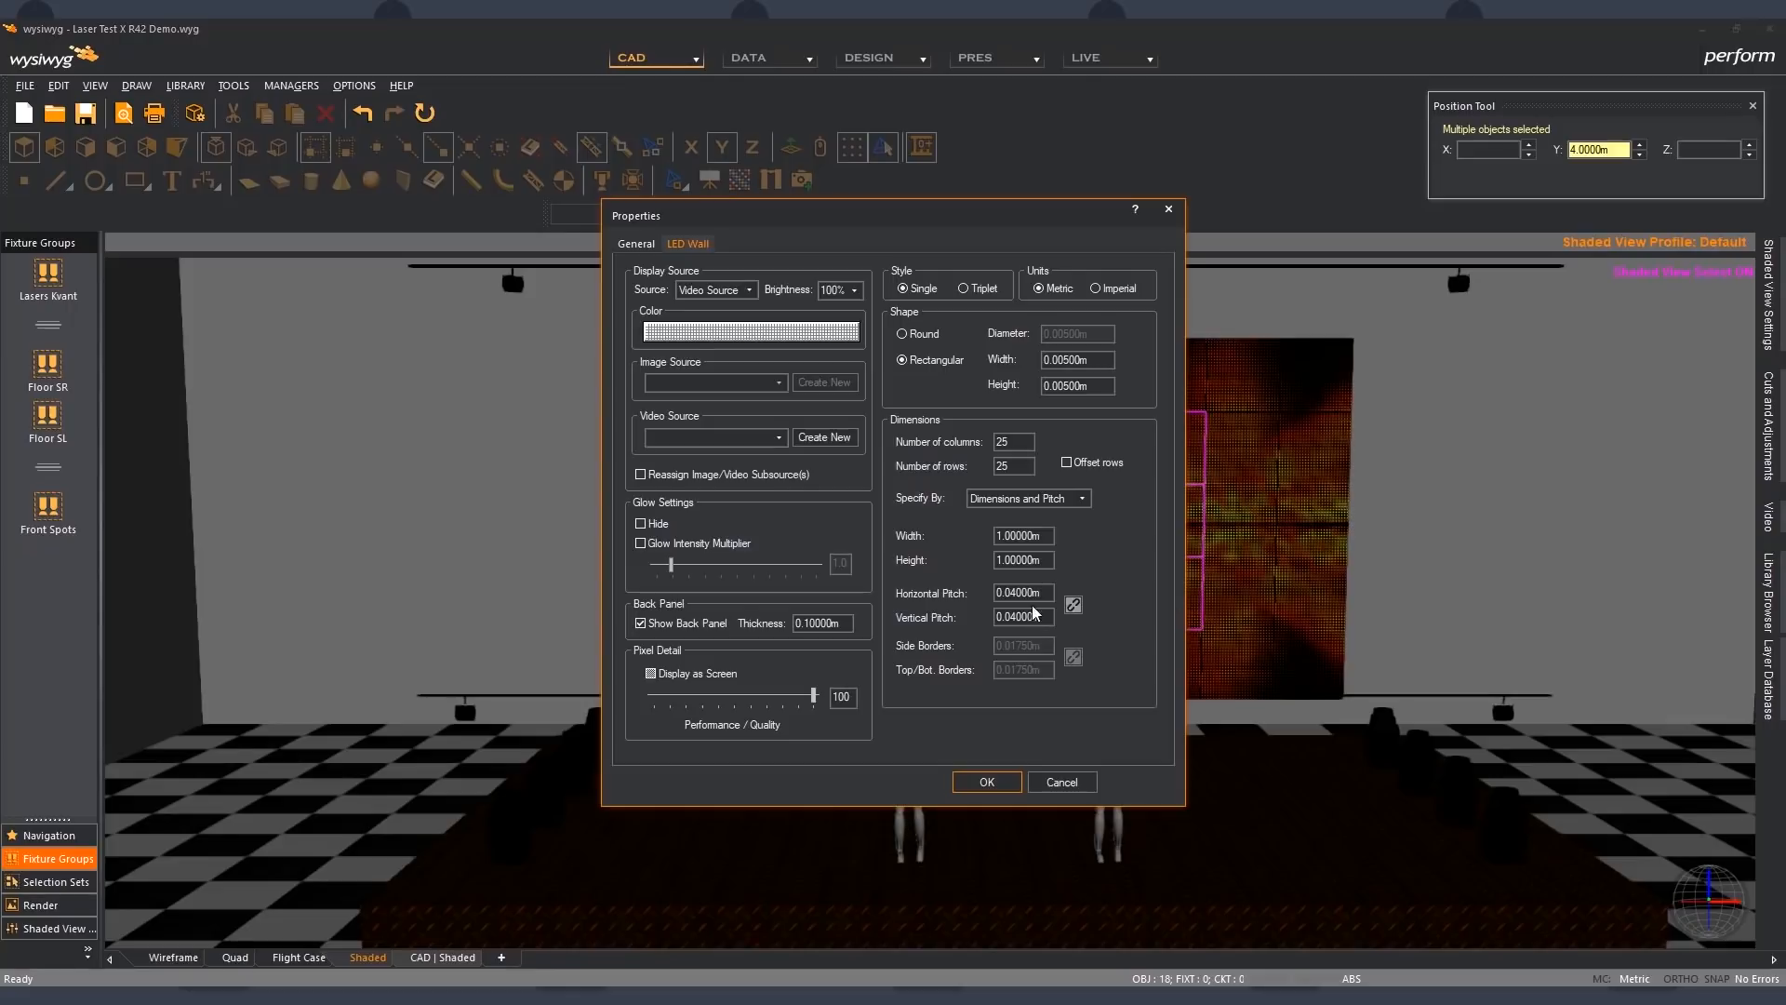
pyautogui.click(650, 673)
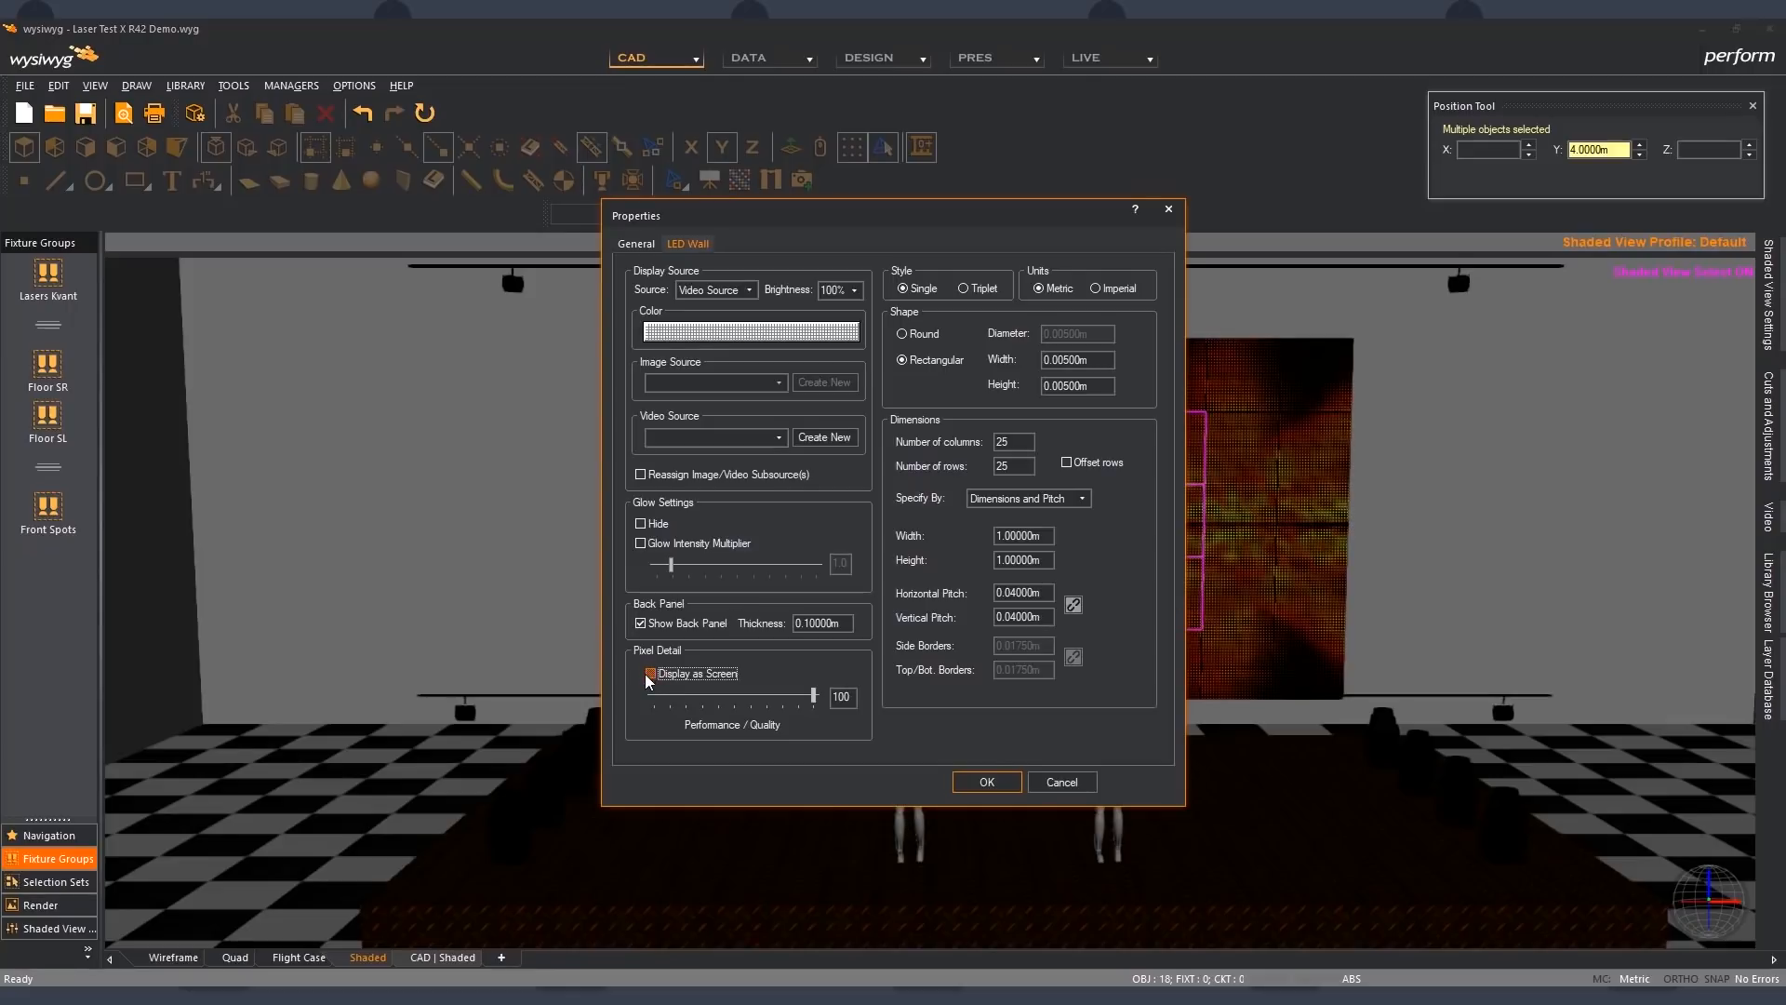
pyautogui.click(986, 782)
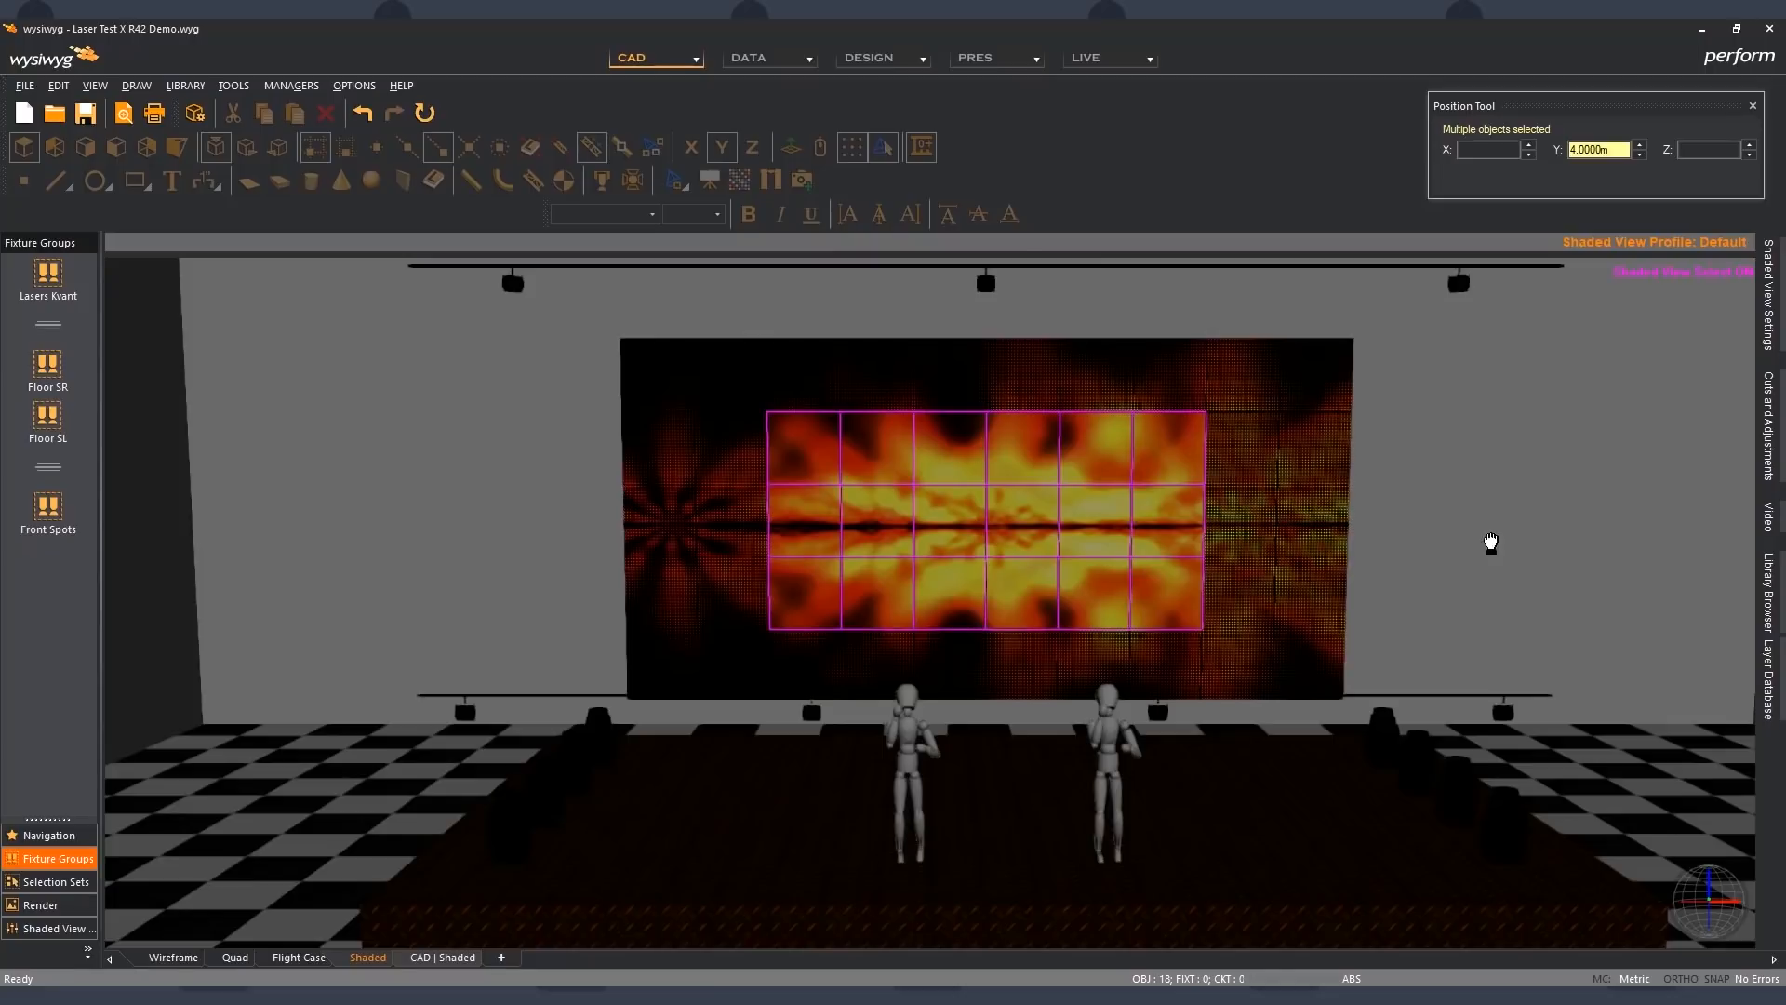
pyautogui.click(1491, 549)
# - Play the Fire video and compare the central screen-mode panels with the surrounding pixel-mode panels up close
pyautogui.click(1769, 517)
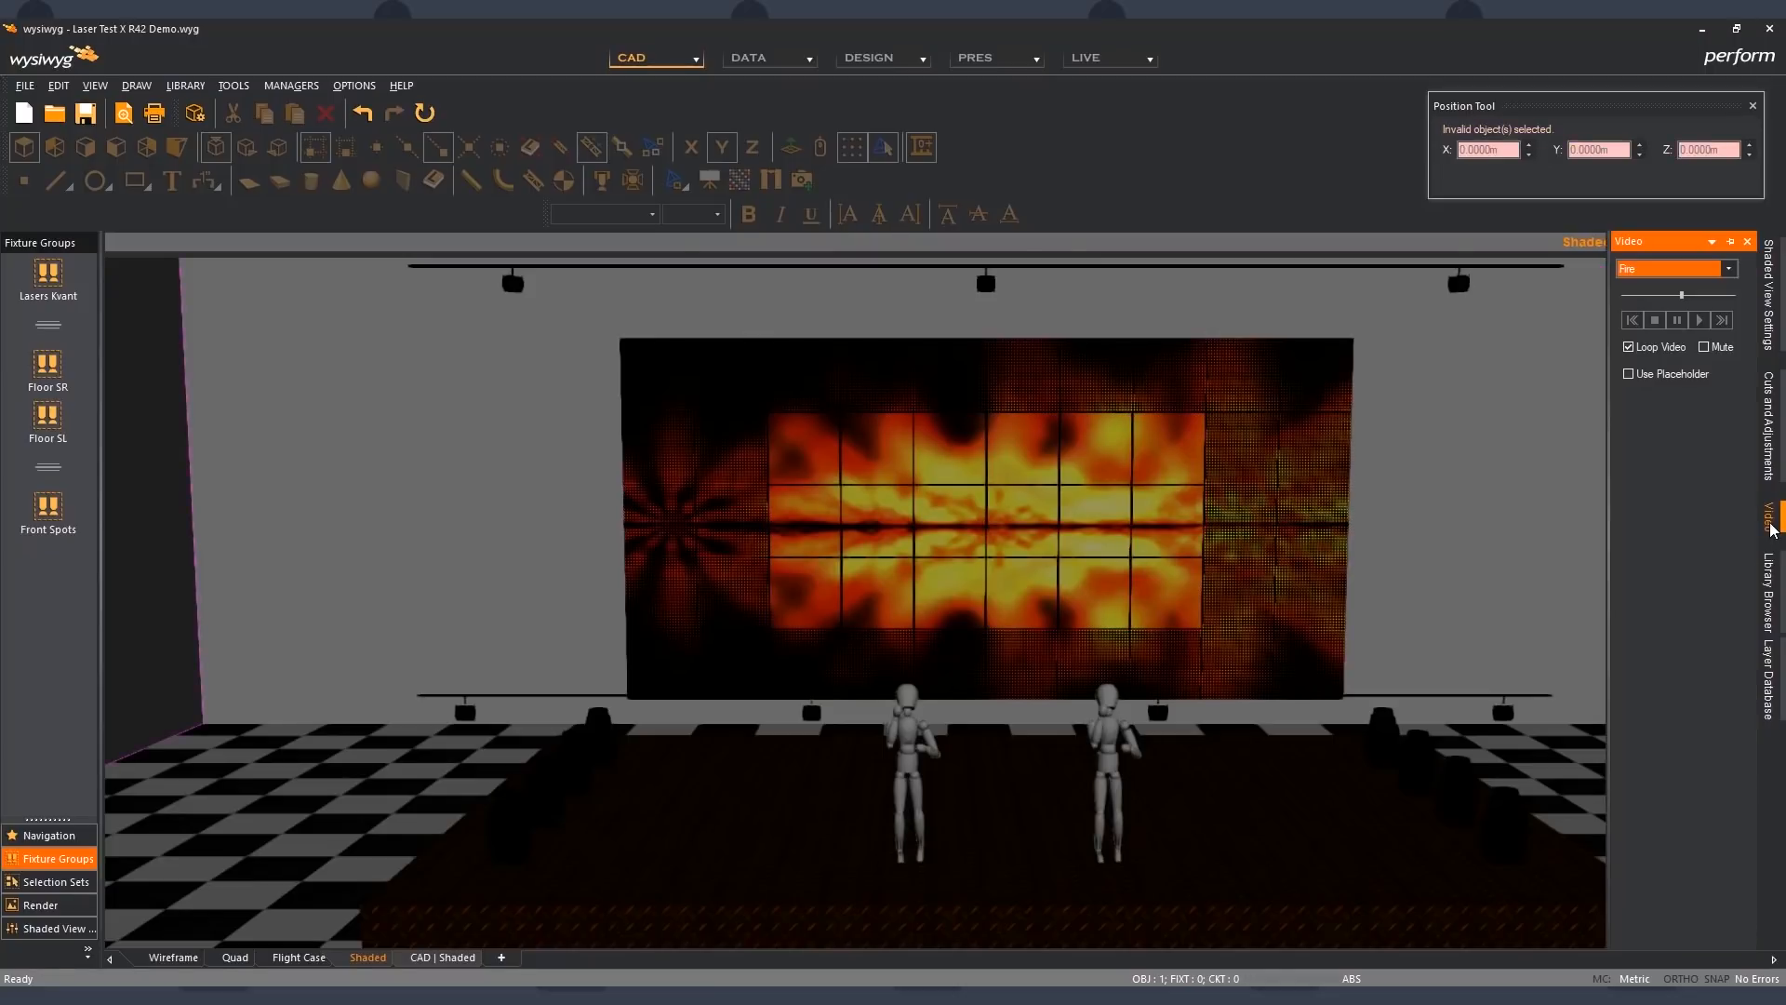
pyautogui.click(1696, 323)
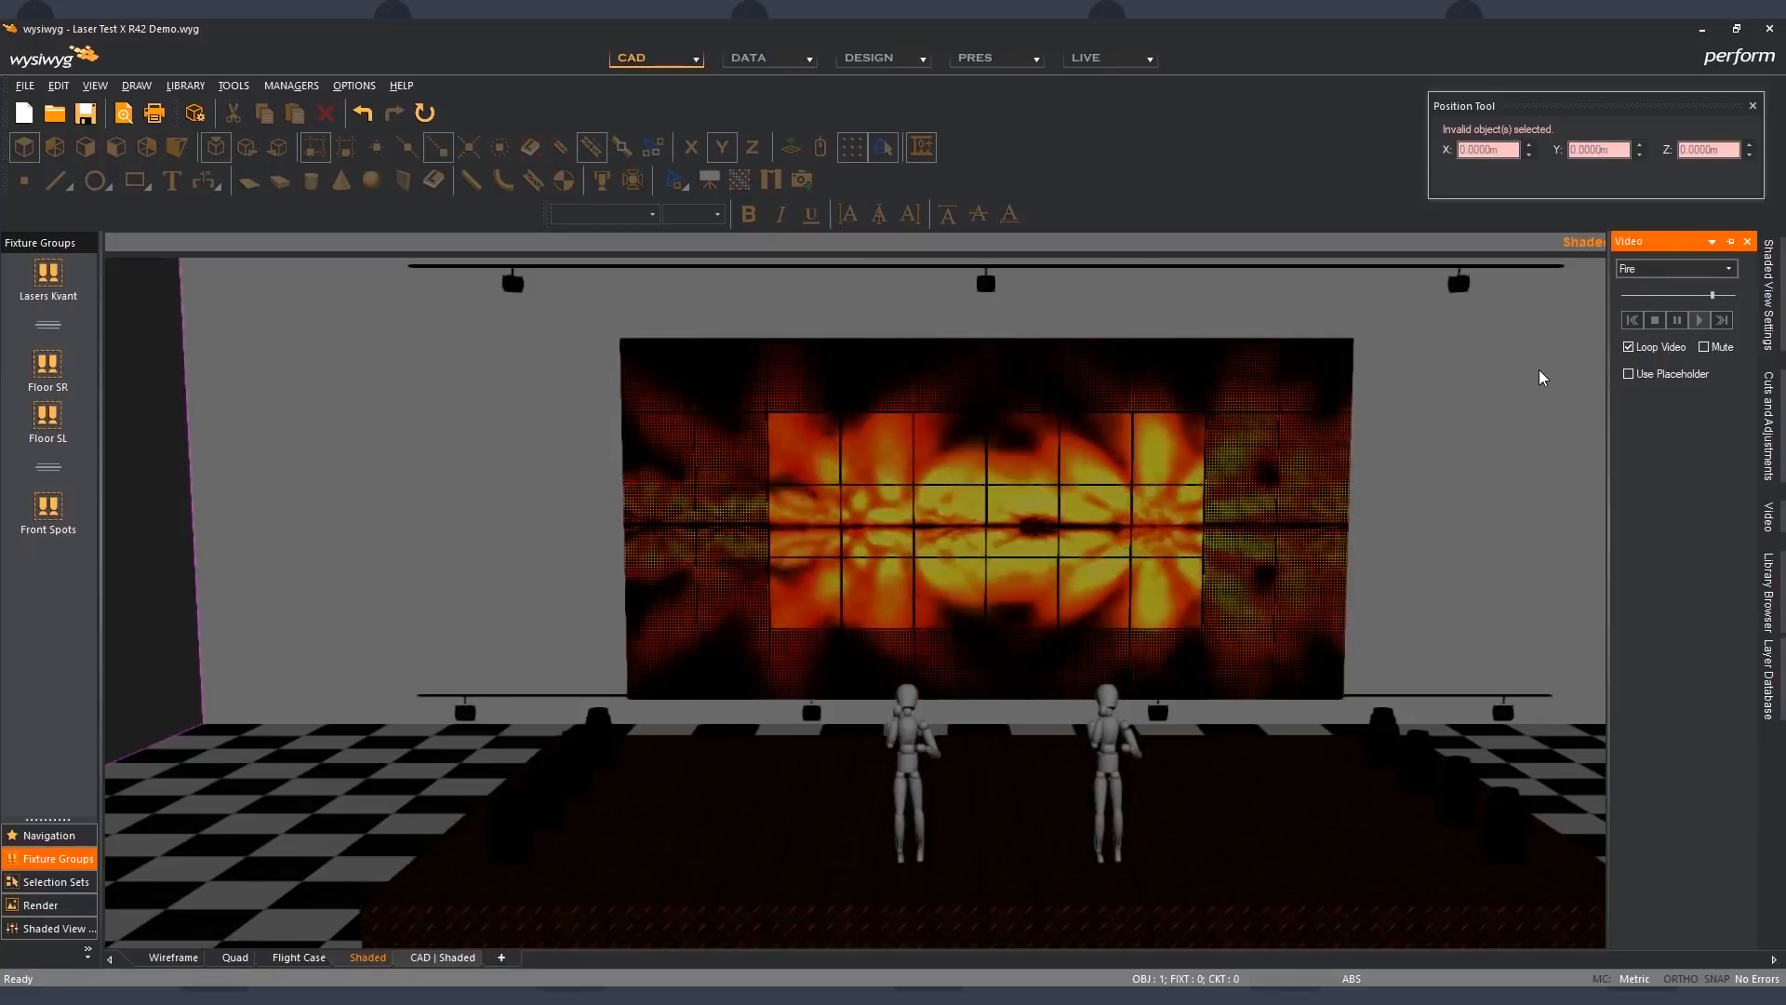
pyautogui.scroll(2, 1014, 493)
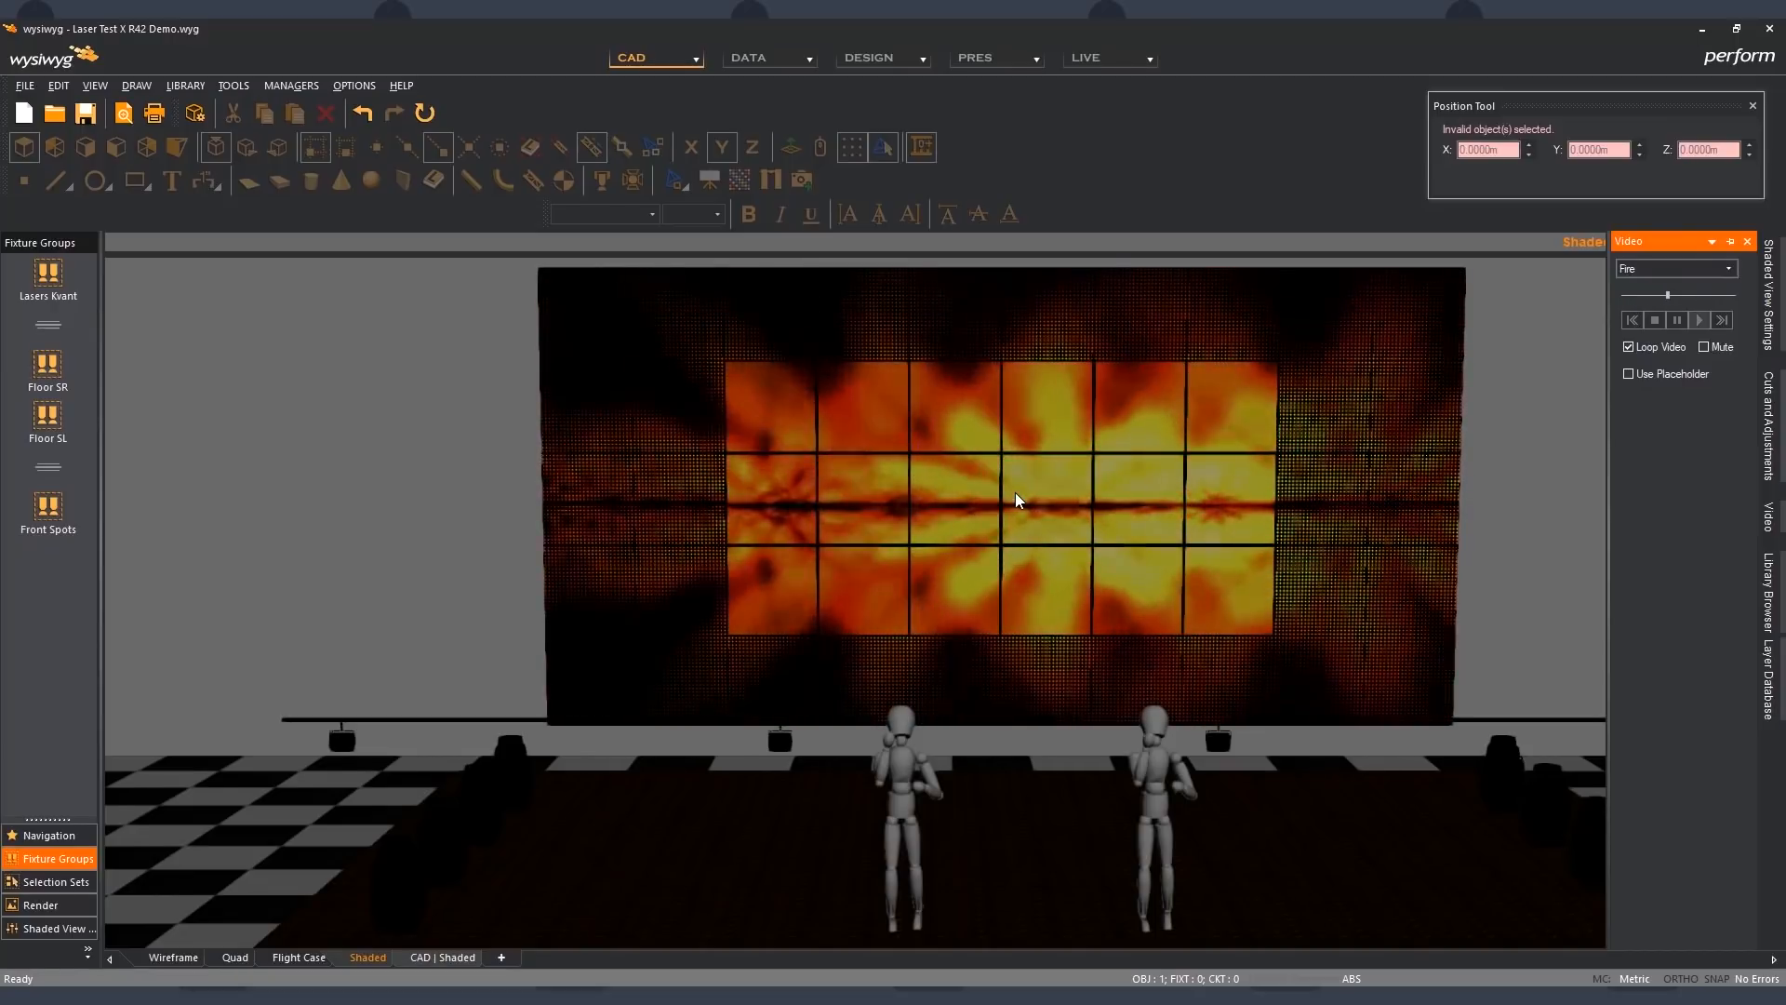
pyautogui.scroll(-2, 1015, 498)
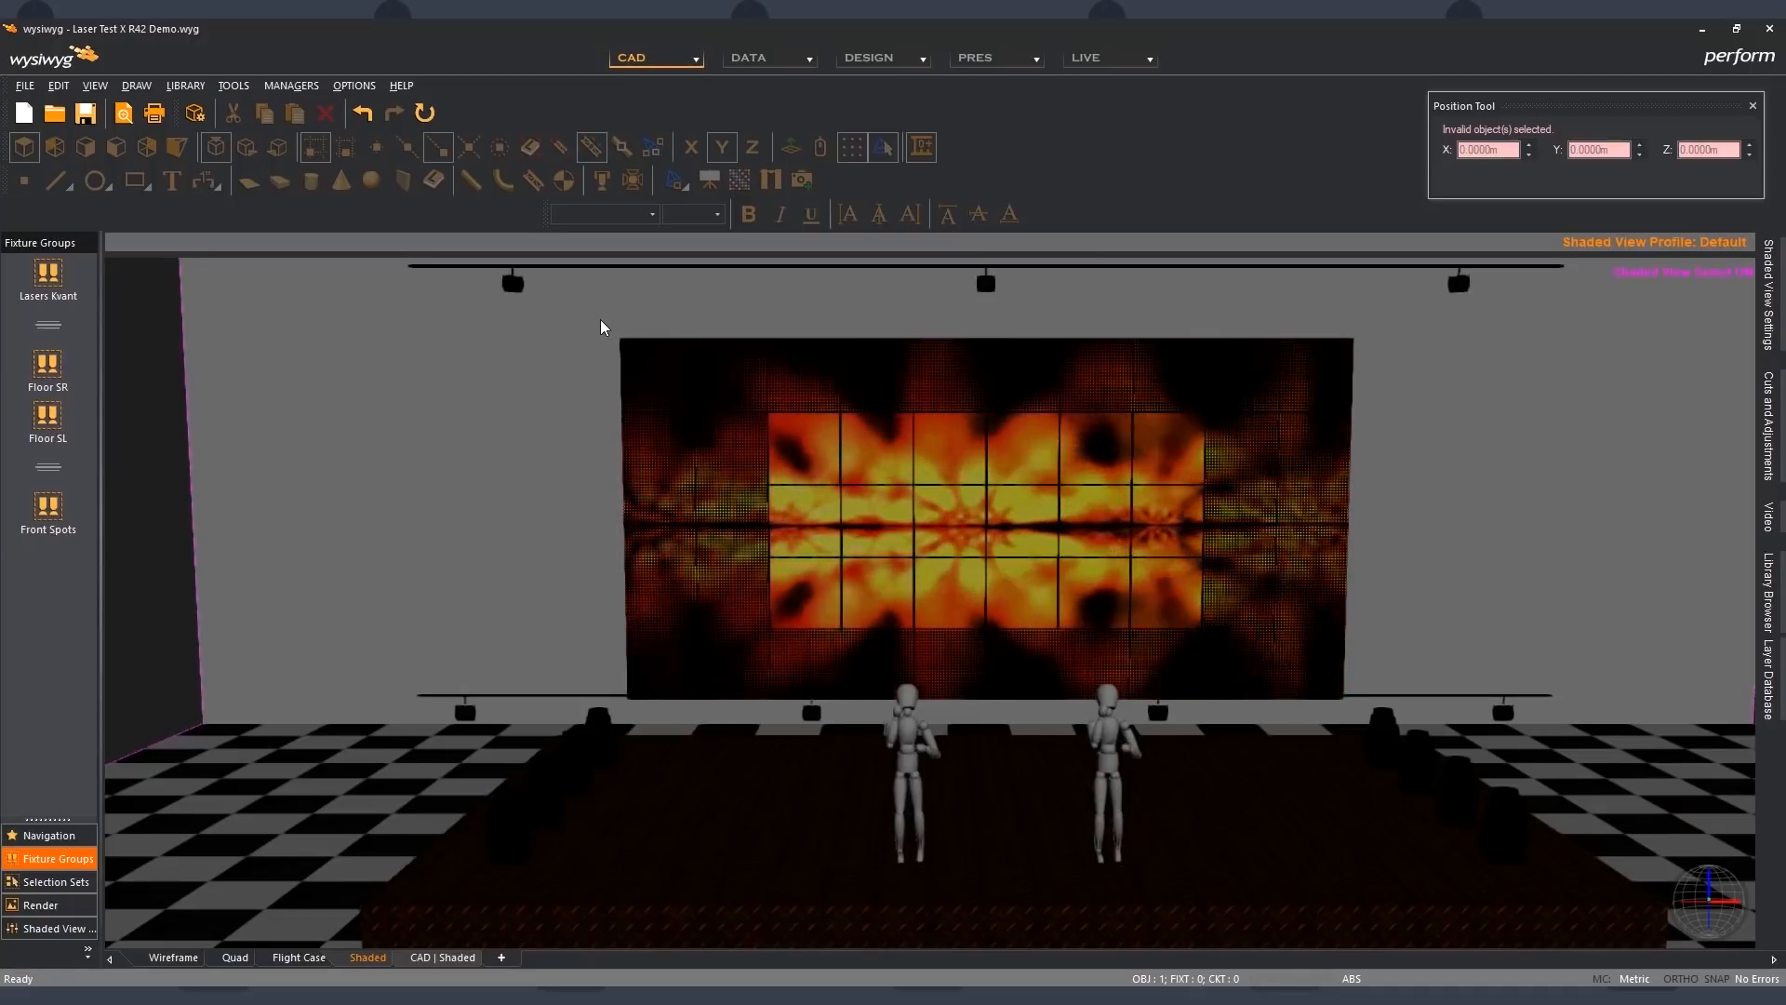
# - Select all LED panels of the video wall, enable Display as Screen for the whole wall, and deselect them
pyautogui.moveTo(595, 319)
pyautogui.mouseDown()
pyautogui.moveTo(1096, 495)
pyautogui.moveTo(1355, 639)
pyautogui.moveTo(1376, 670)
pyautogui.mouseUp()
pyautogui.press('Return')
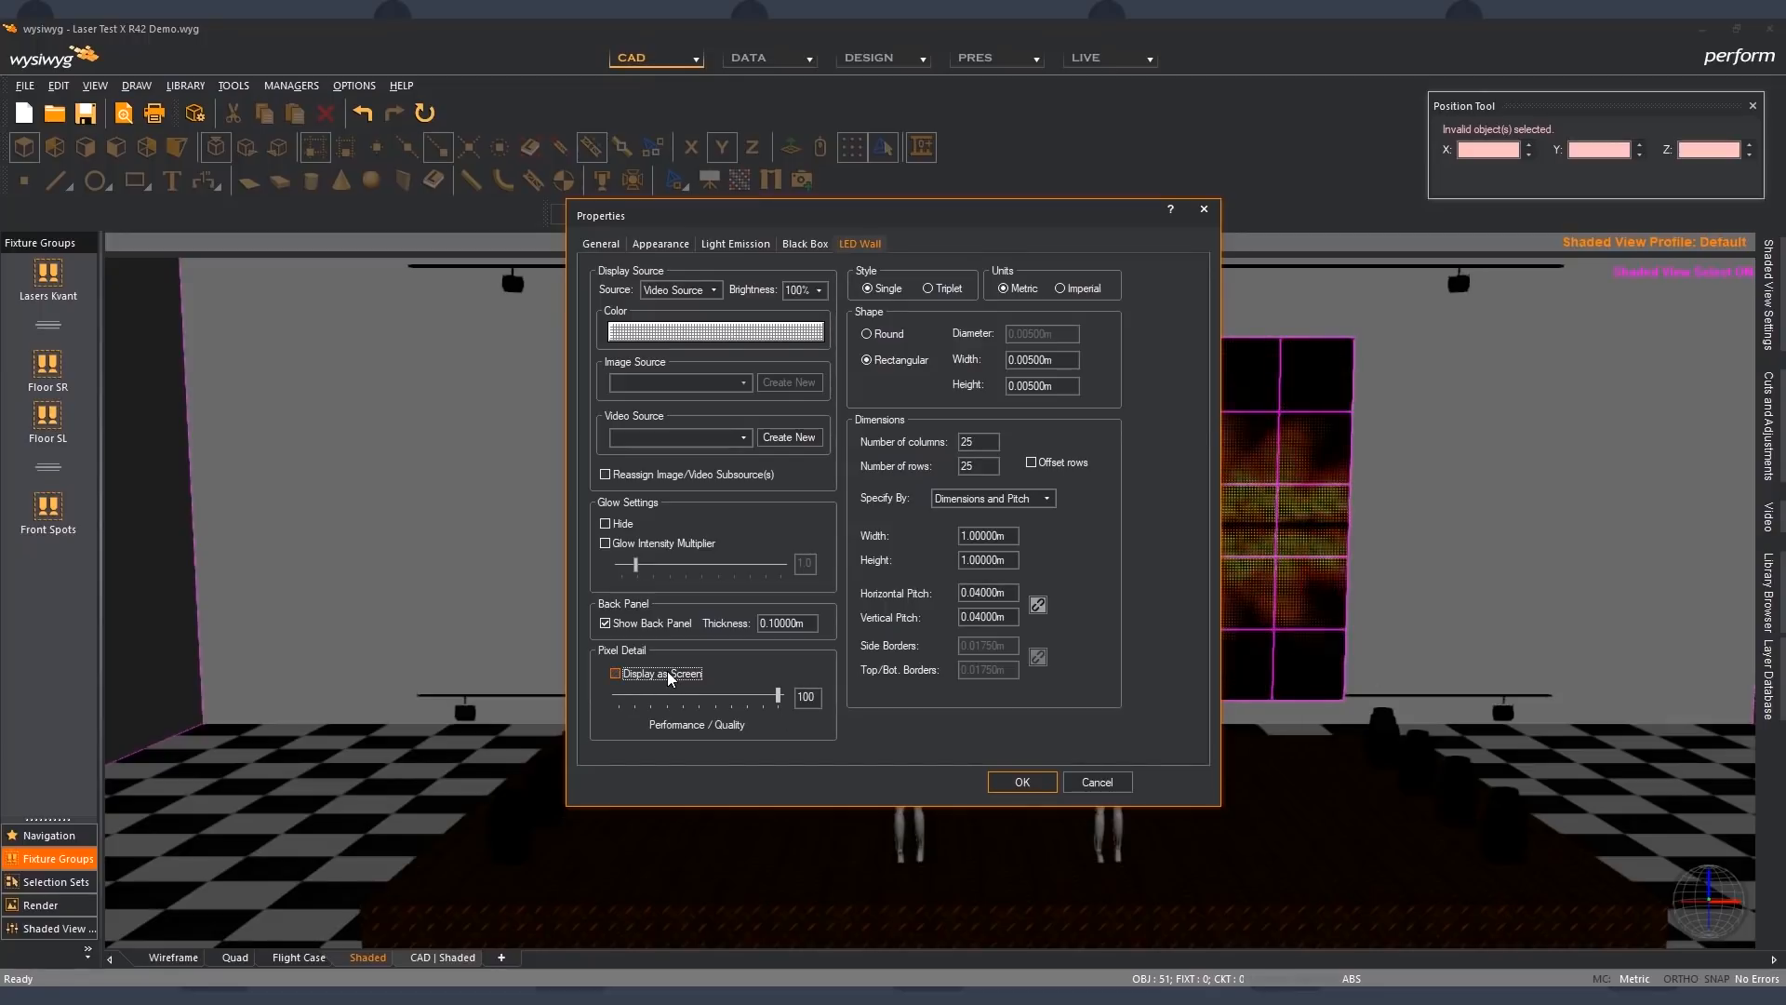
pyautogui.click(1031, 781)
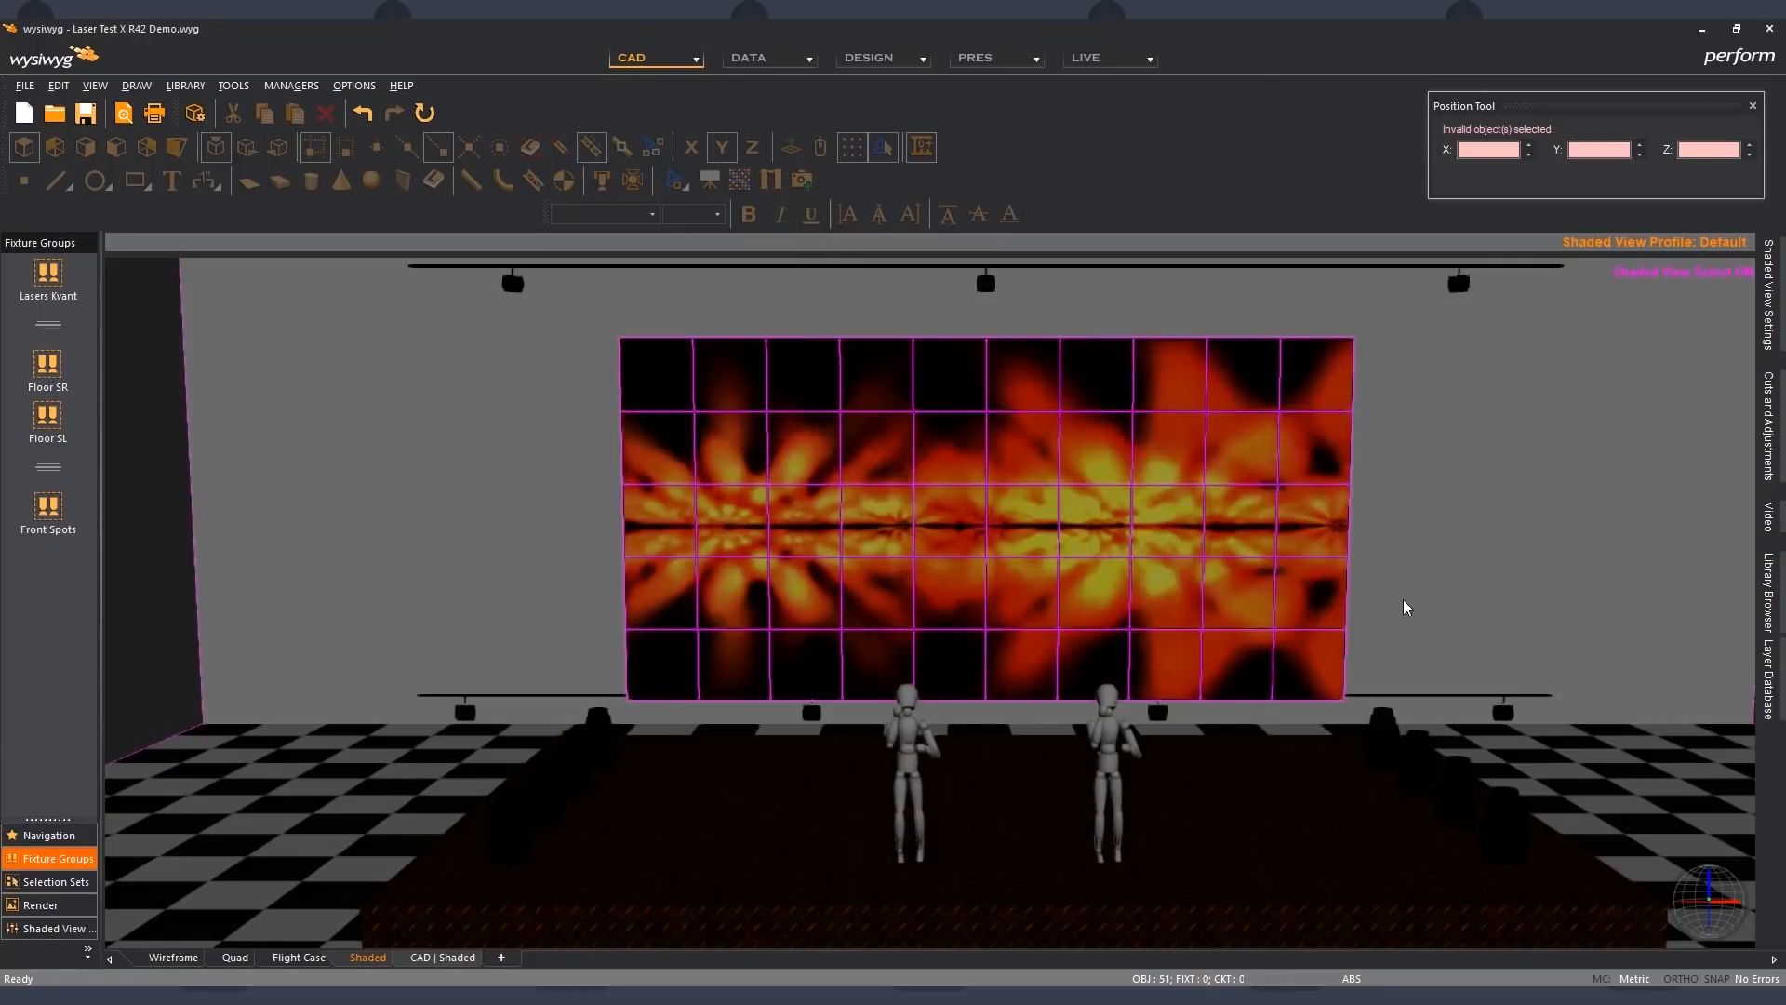
pyautogui.click(1463, 564)
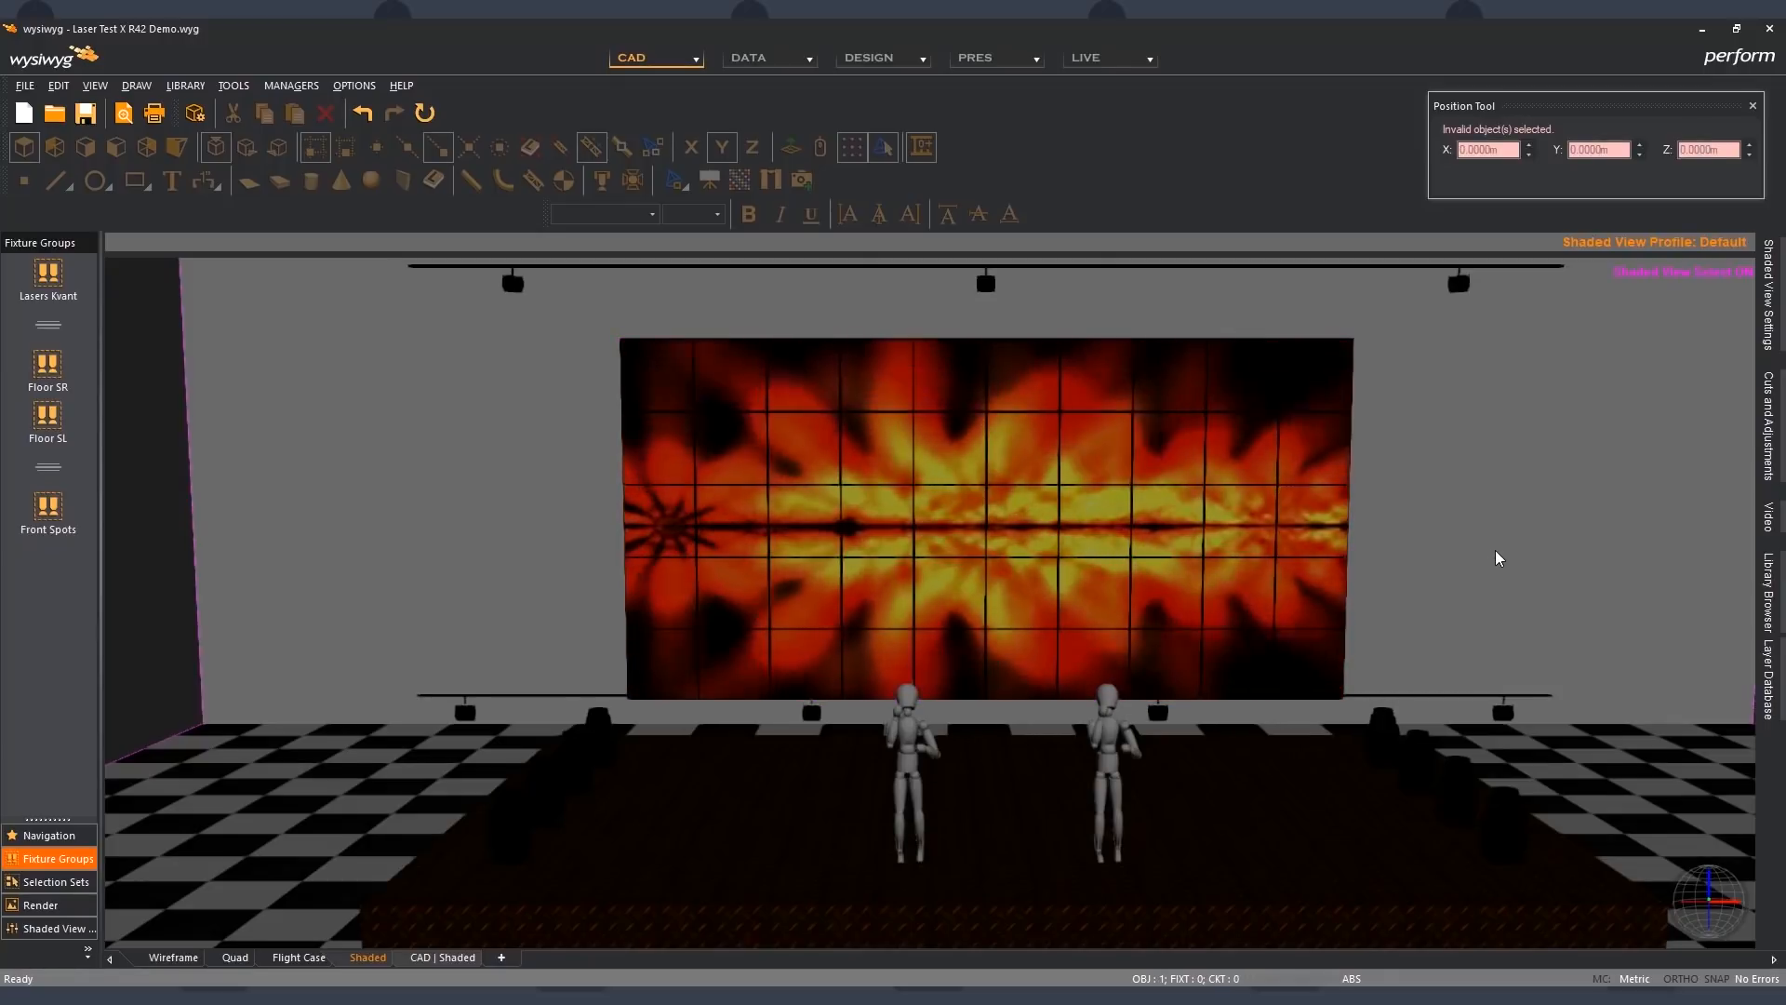
pyautogui.moveTo(1495, 551); pyautogui.dragTo(1515, 553, button='middle')
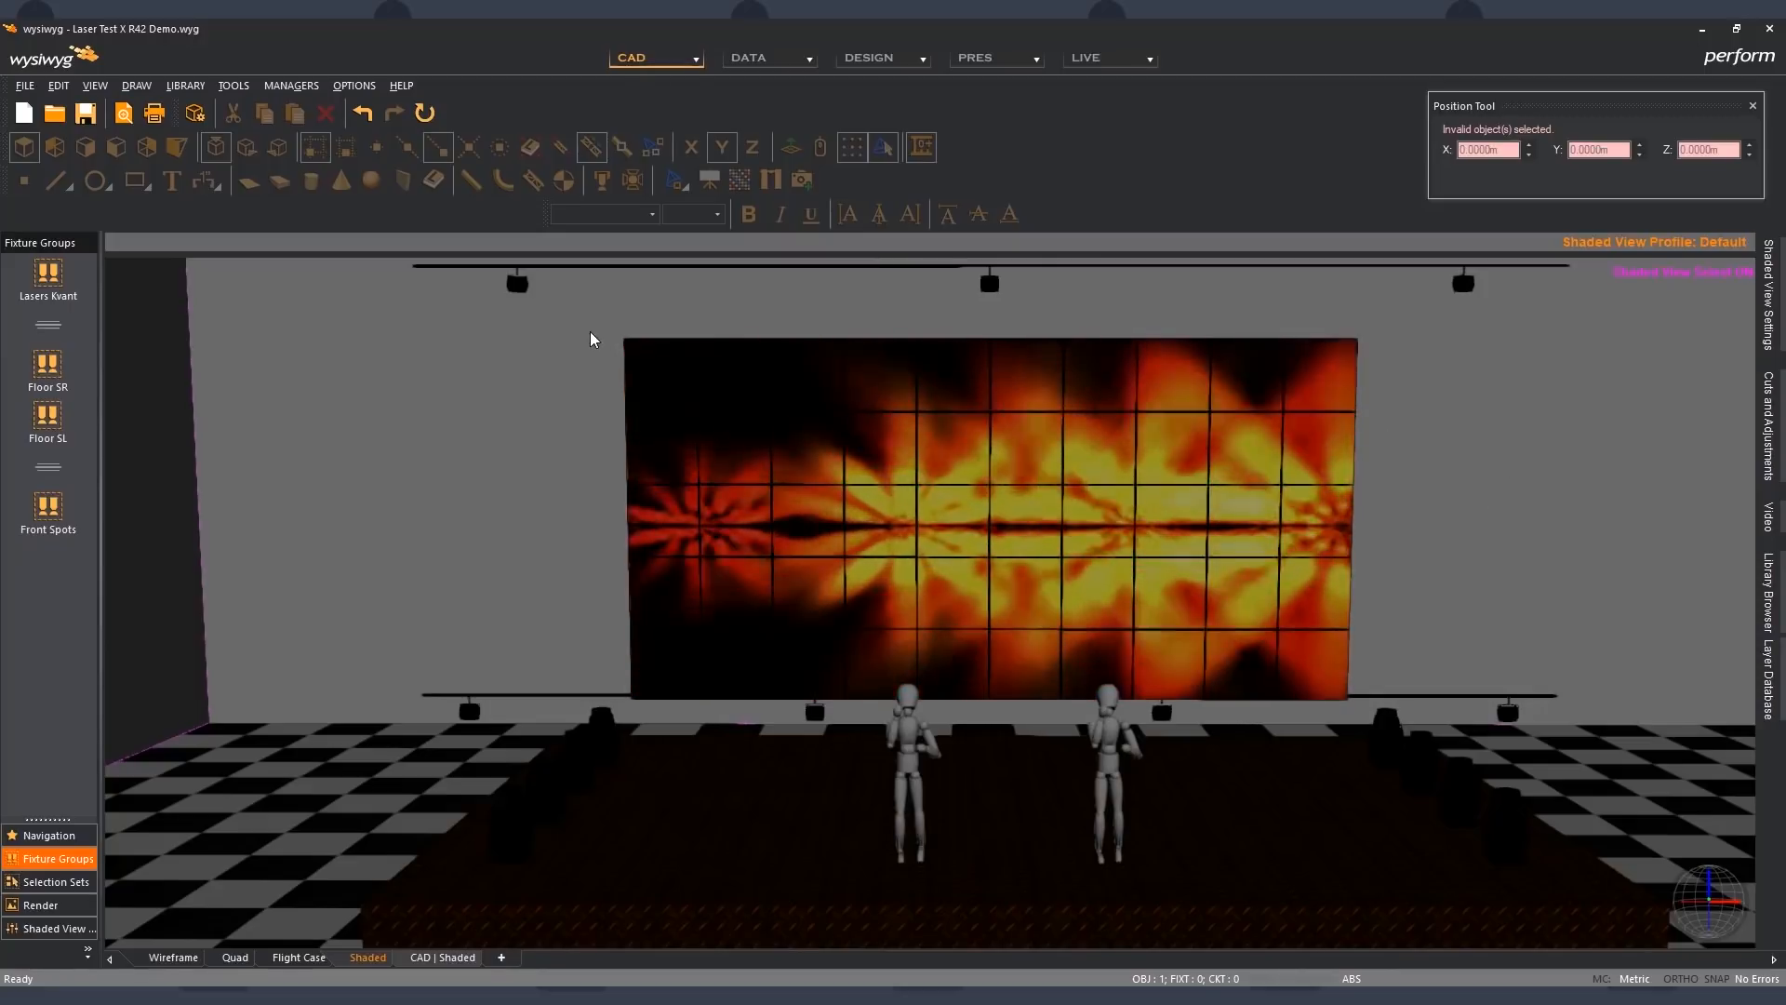
# - Reselect all LED panels of the video wall and turn off Display as Screen for them
pyautogui.moveTo(592, 340); pyautogui.dragTo(764, 398)
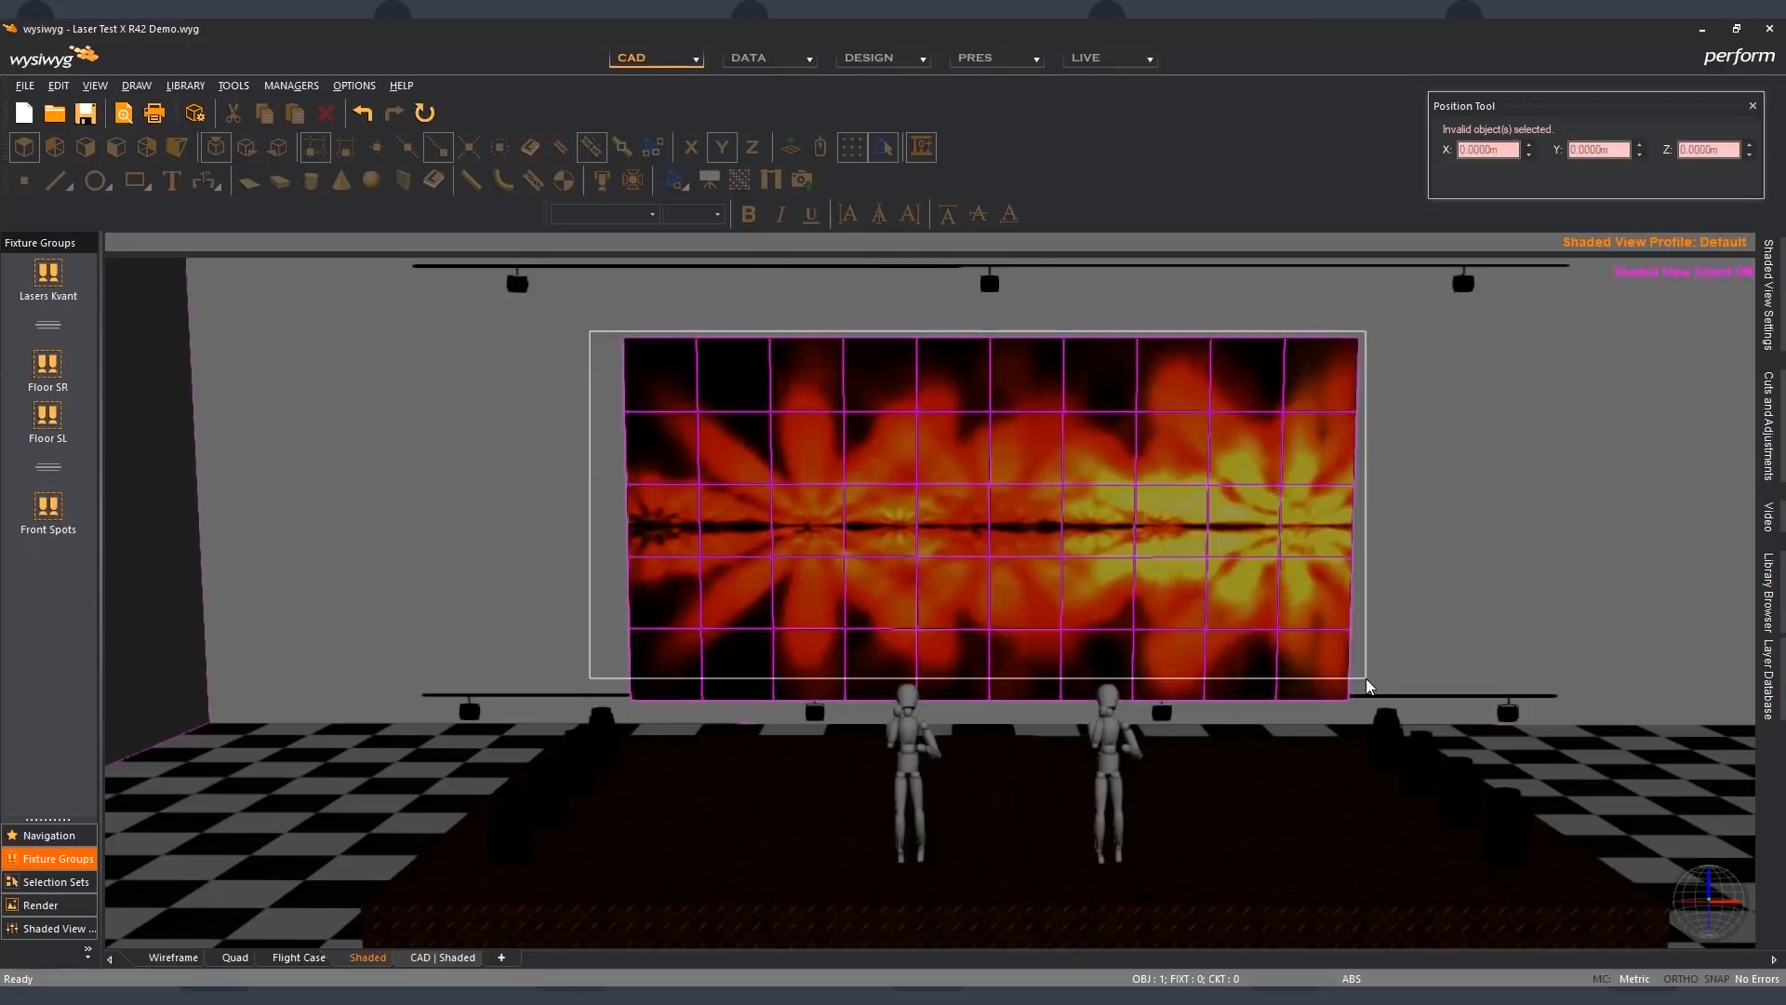
pyautogui.moveTo(1367, 680); pyautogui.dragTo(1369, 667)
pyautogui.hotkey('alt', 'Return')
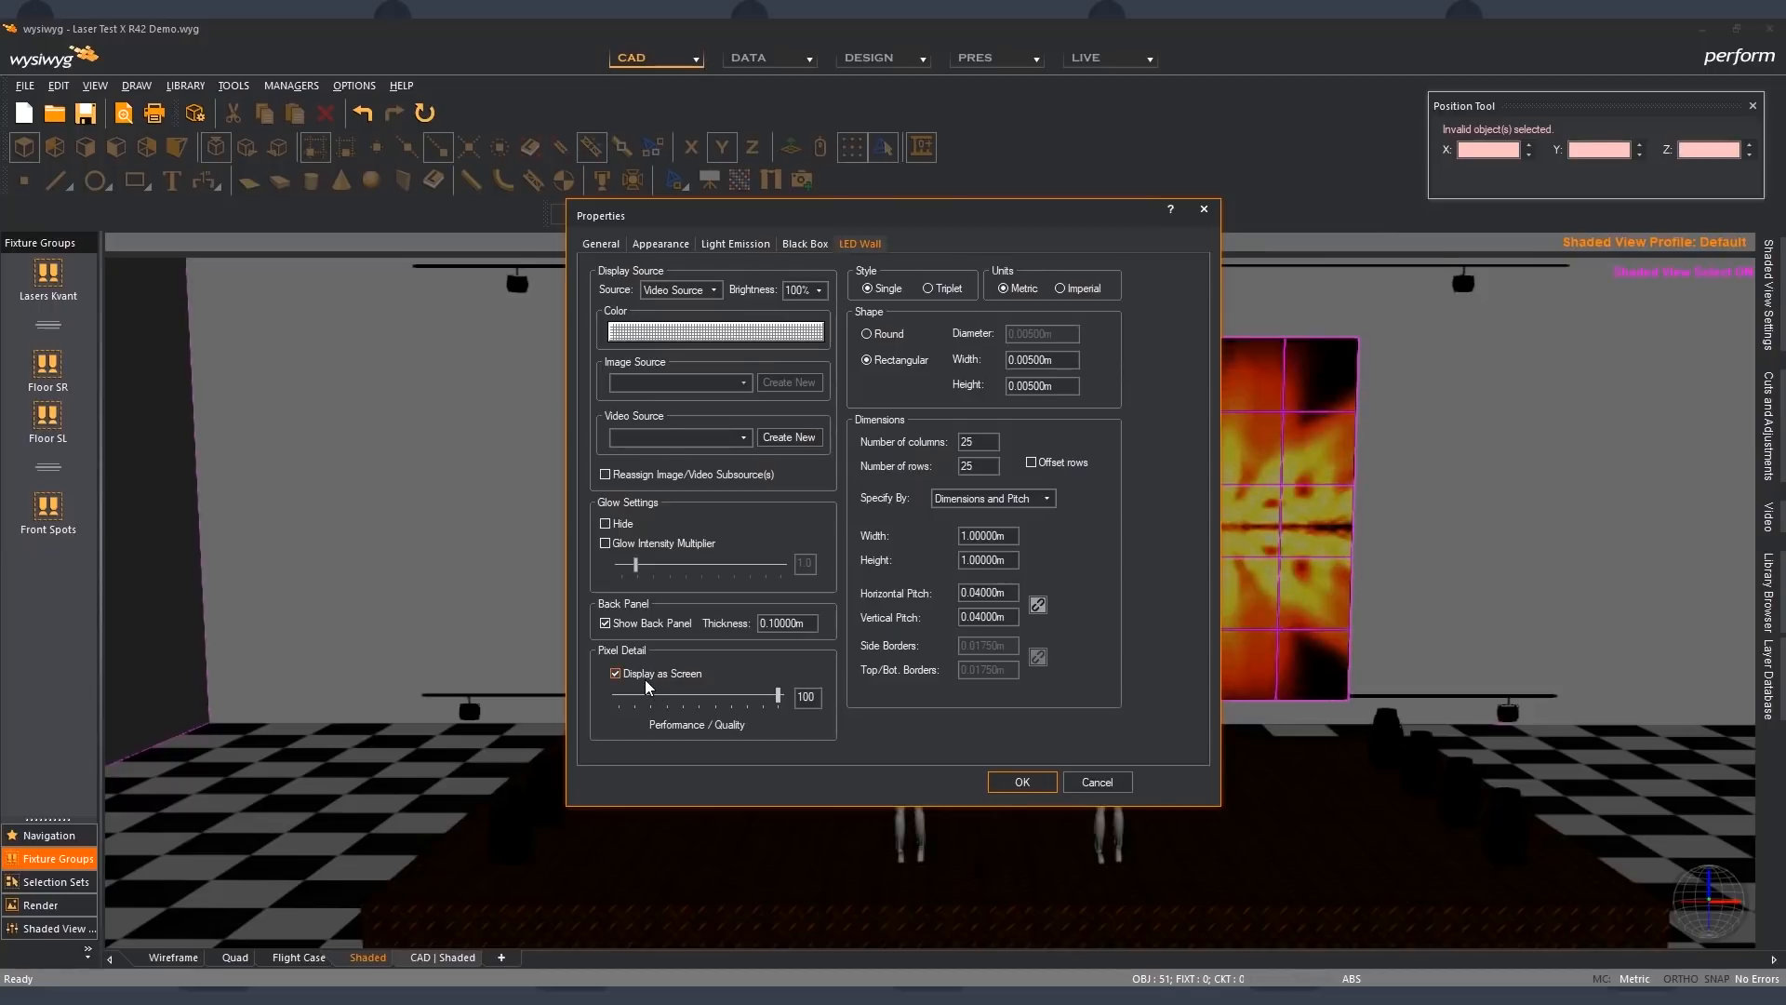
pyautogui.click(646, 677)
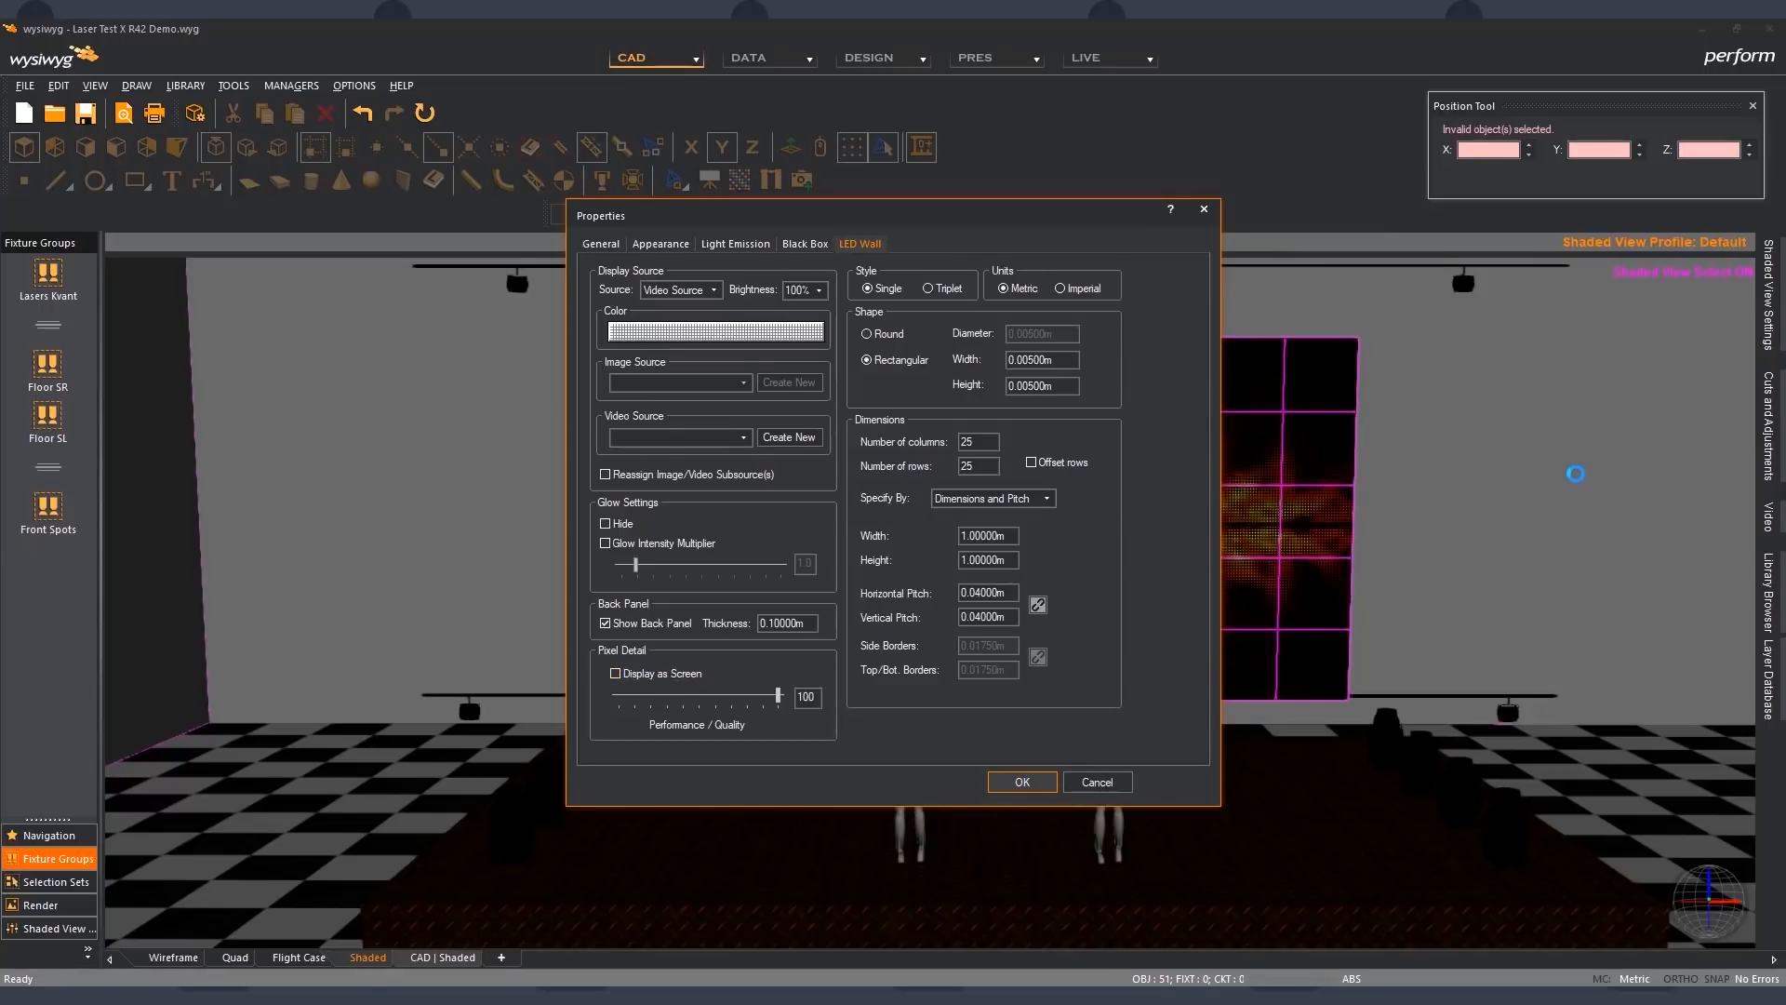
pyautogui.press('Return')
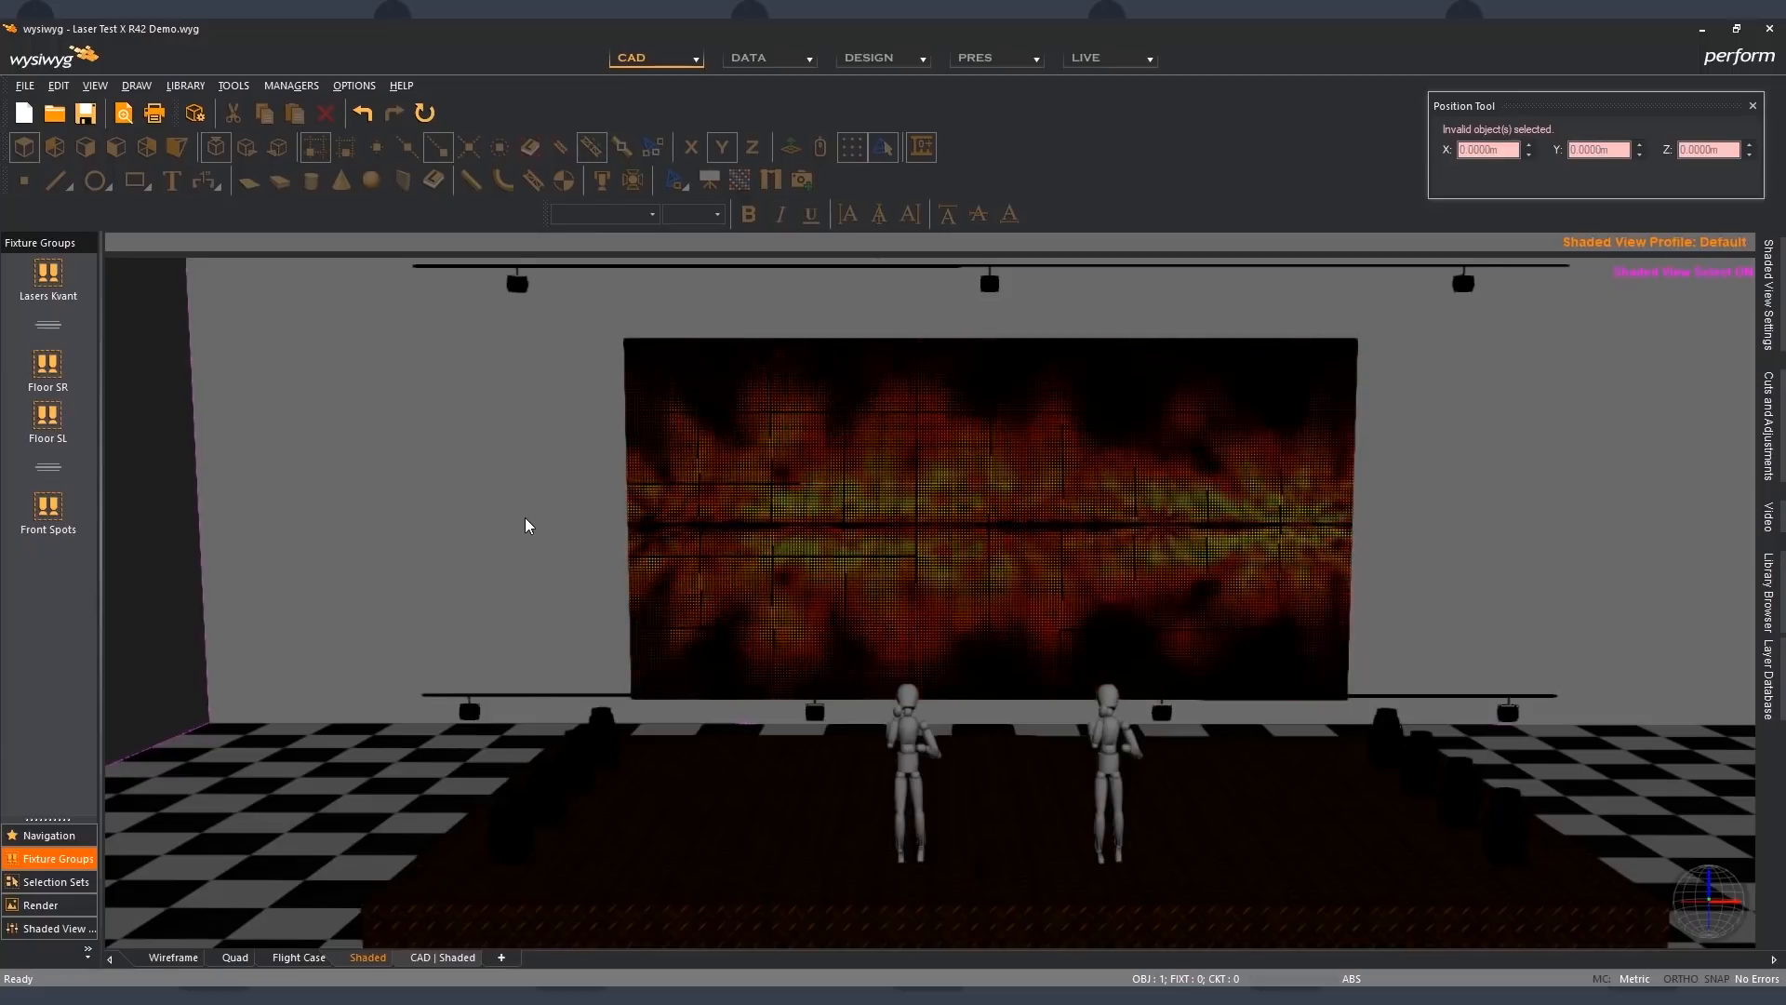
# - In the CAD | Shaded layout, toggle Display as Screen on and off in the LED Wizard's Dimensions and style page and exit the wizard
pyautogui.click(455, 962)
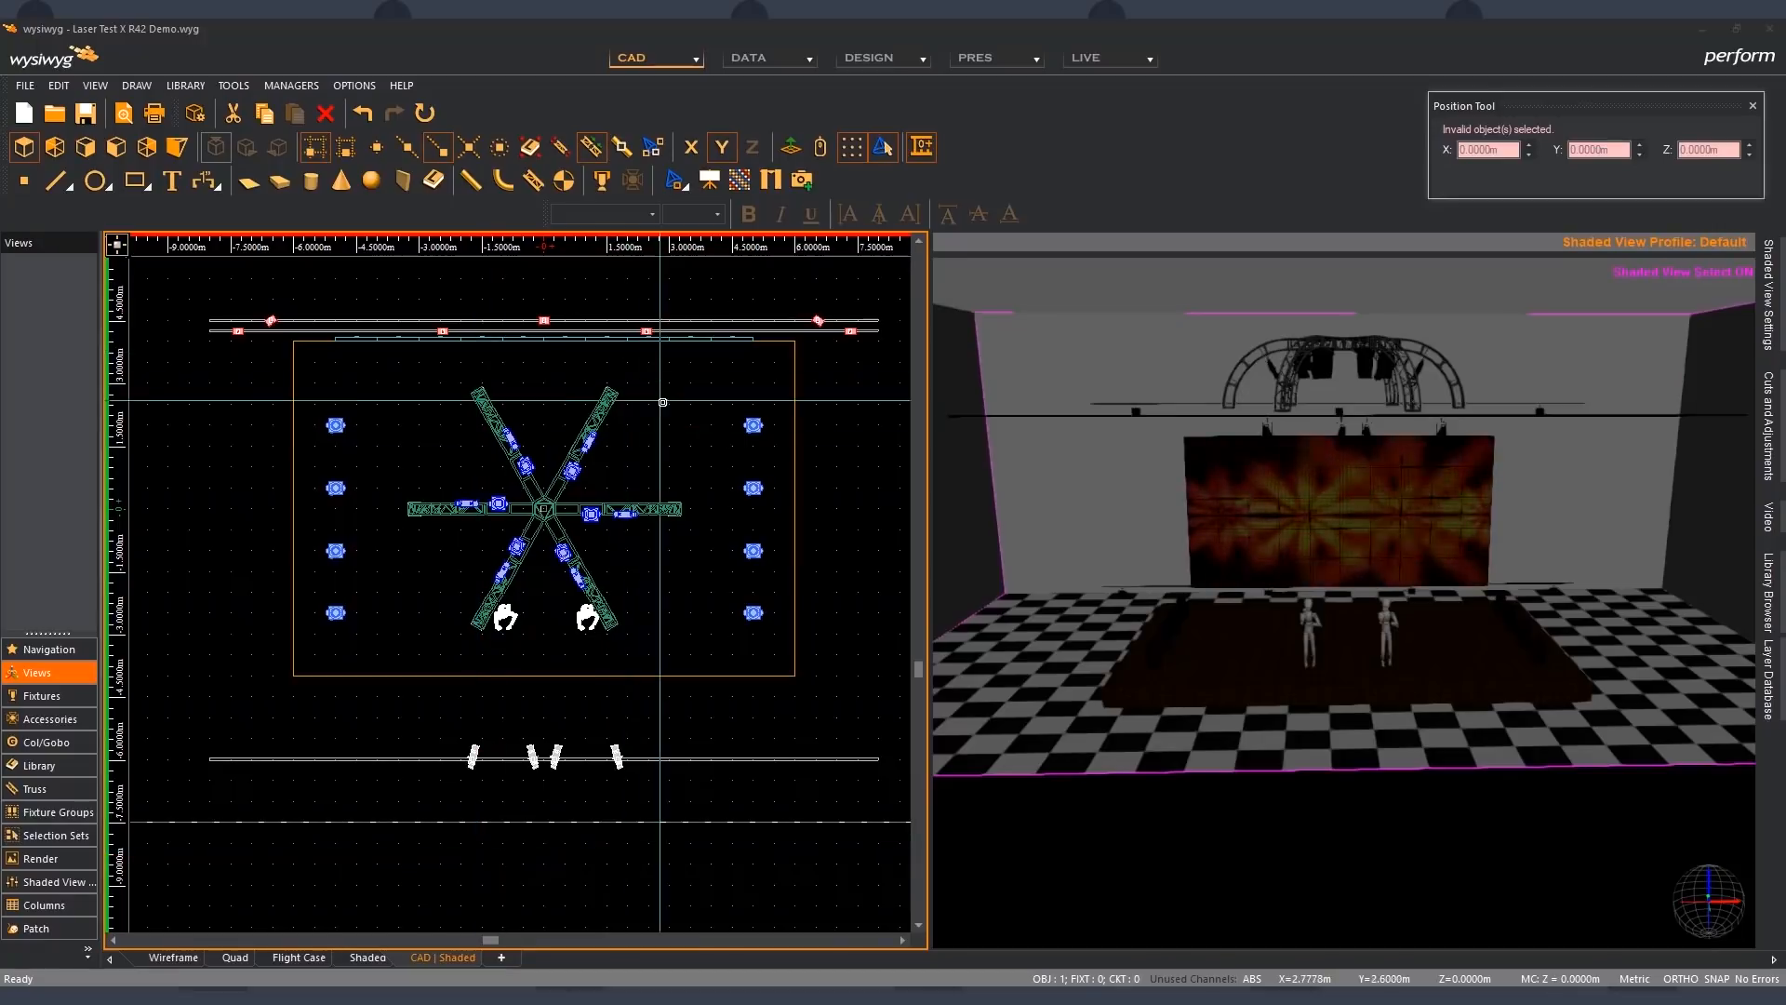
pyautogui.click(740, 181)
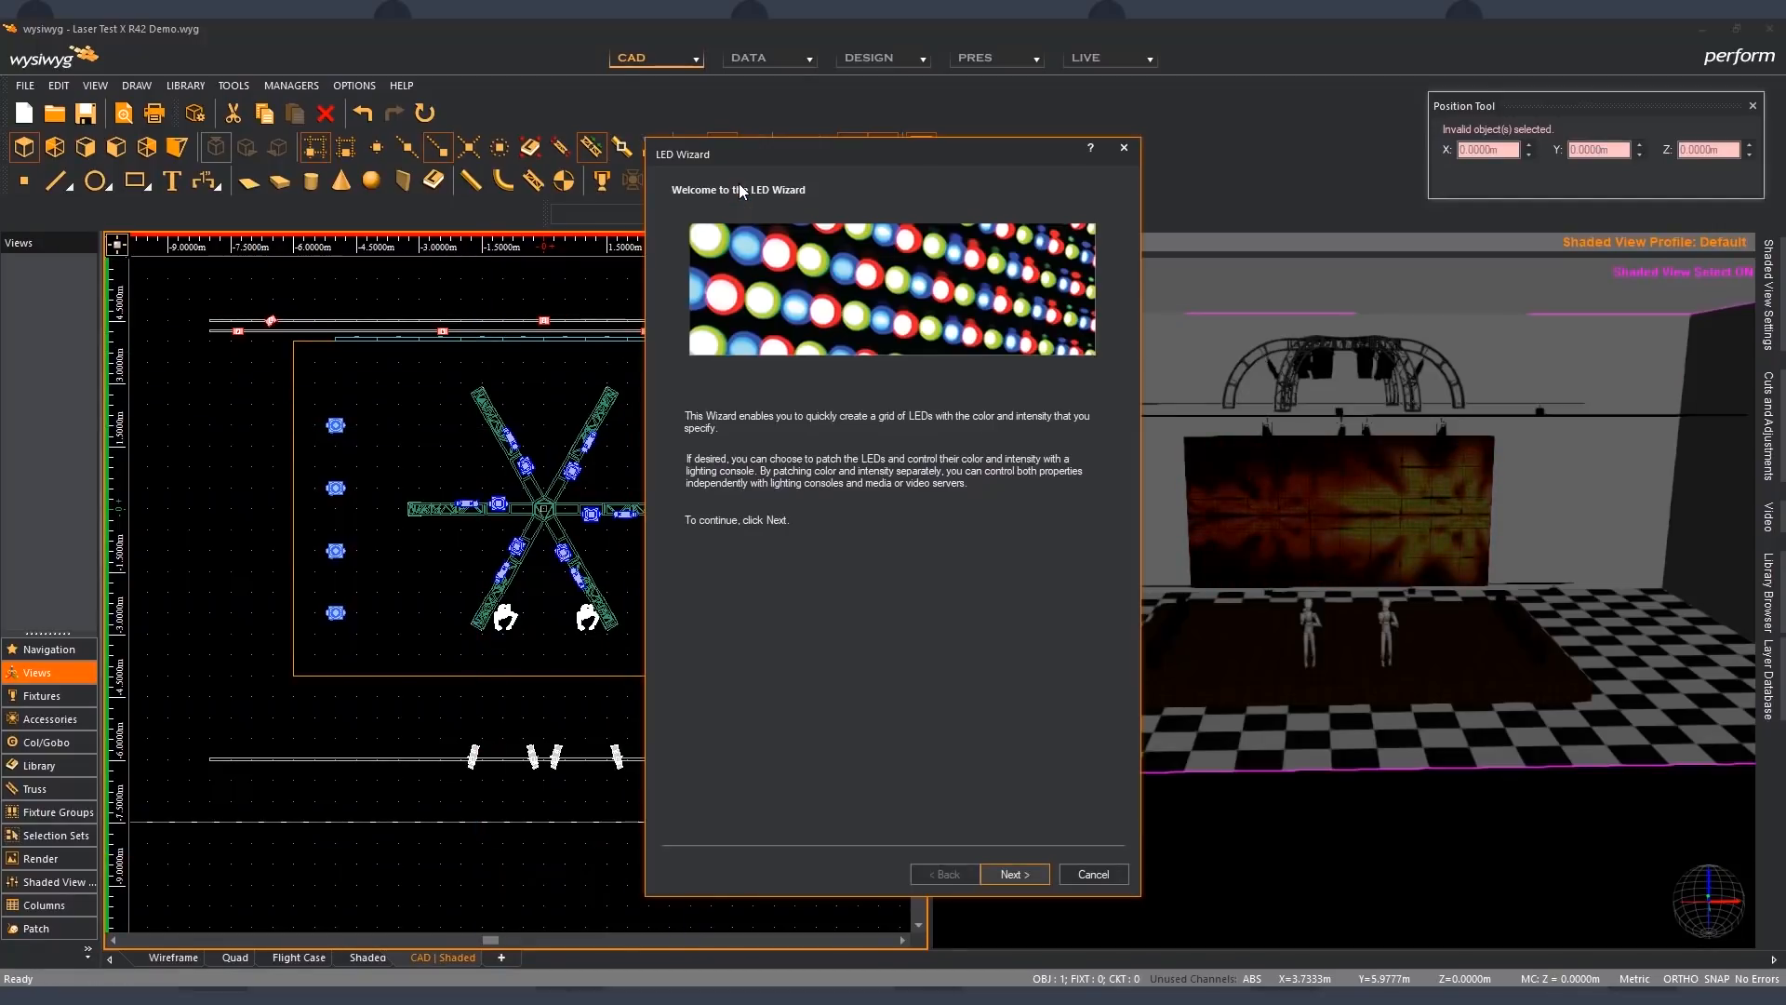
pyautogui.click(1005, 875)
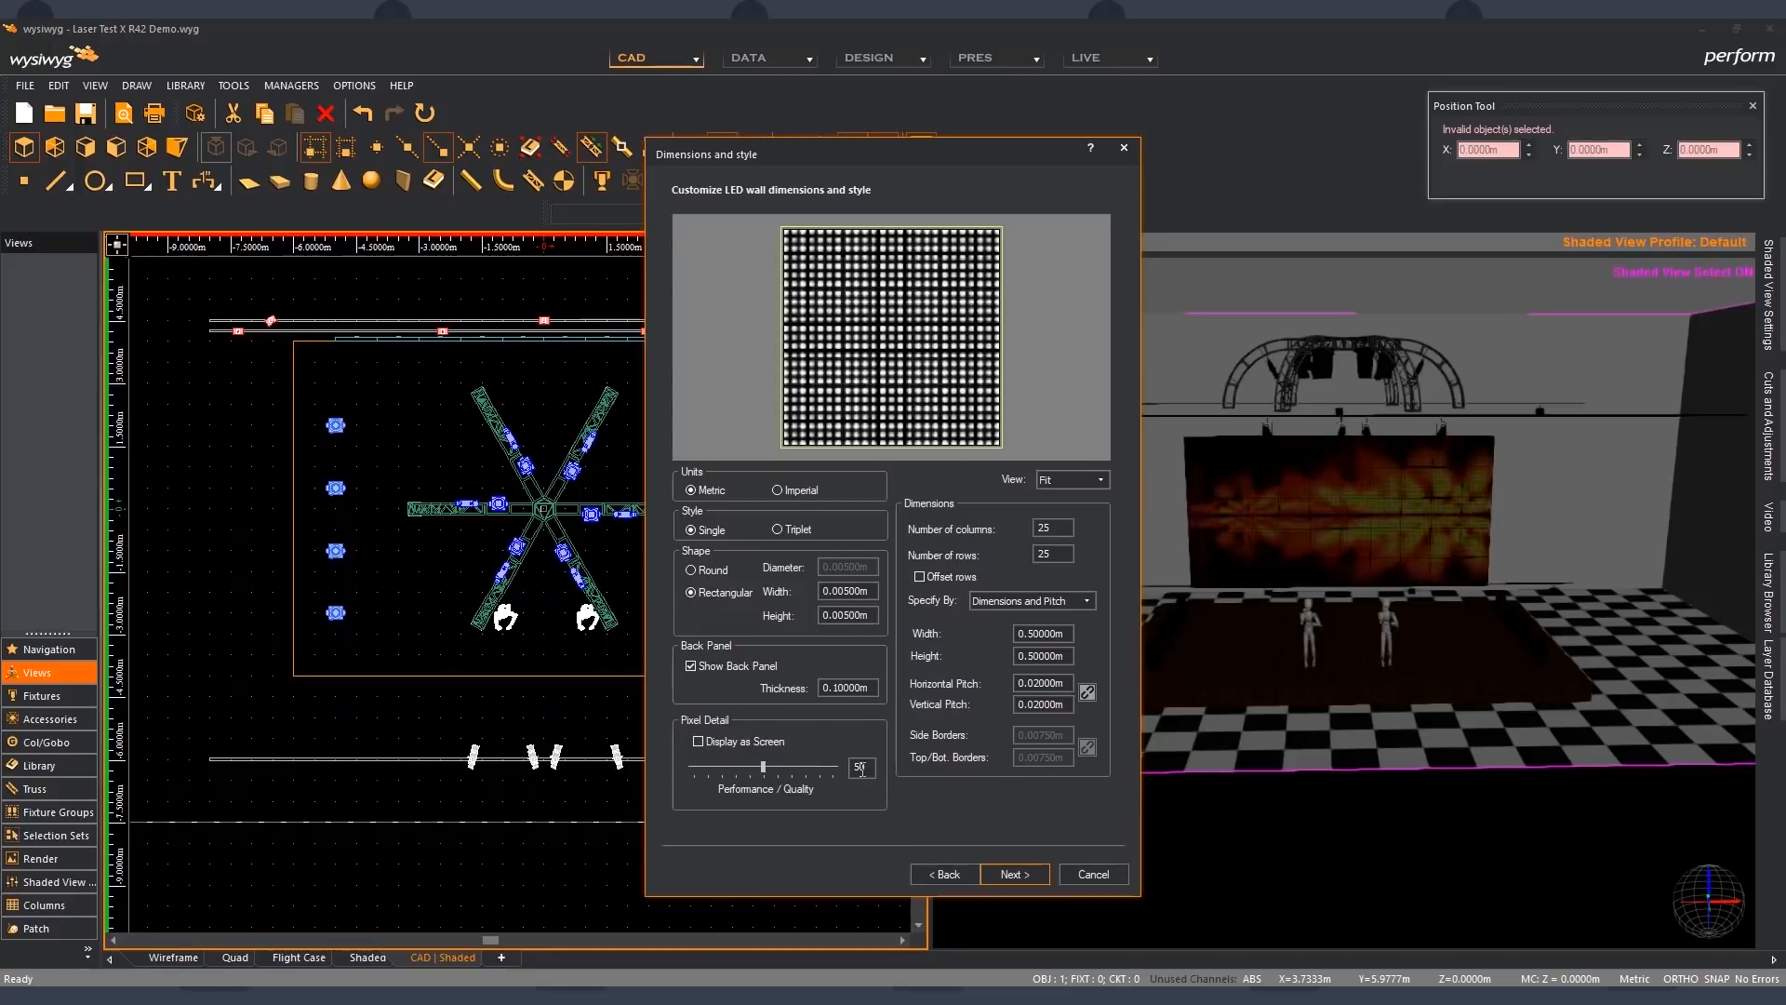
pyautogui.click(716, 741)
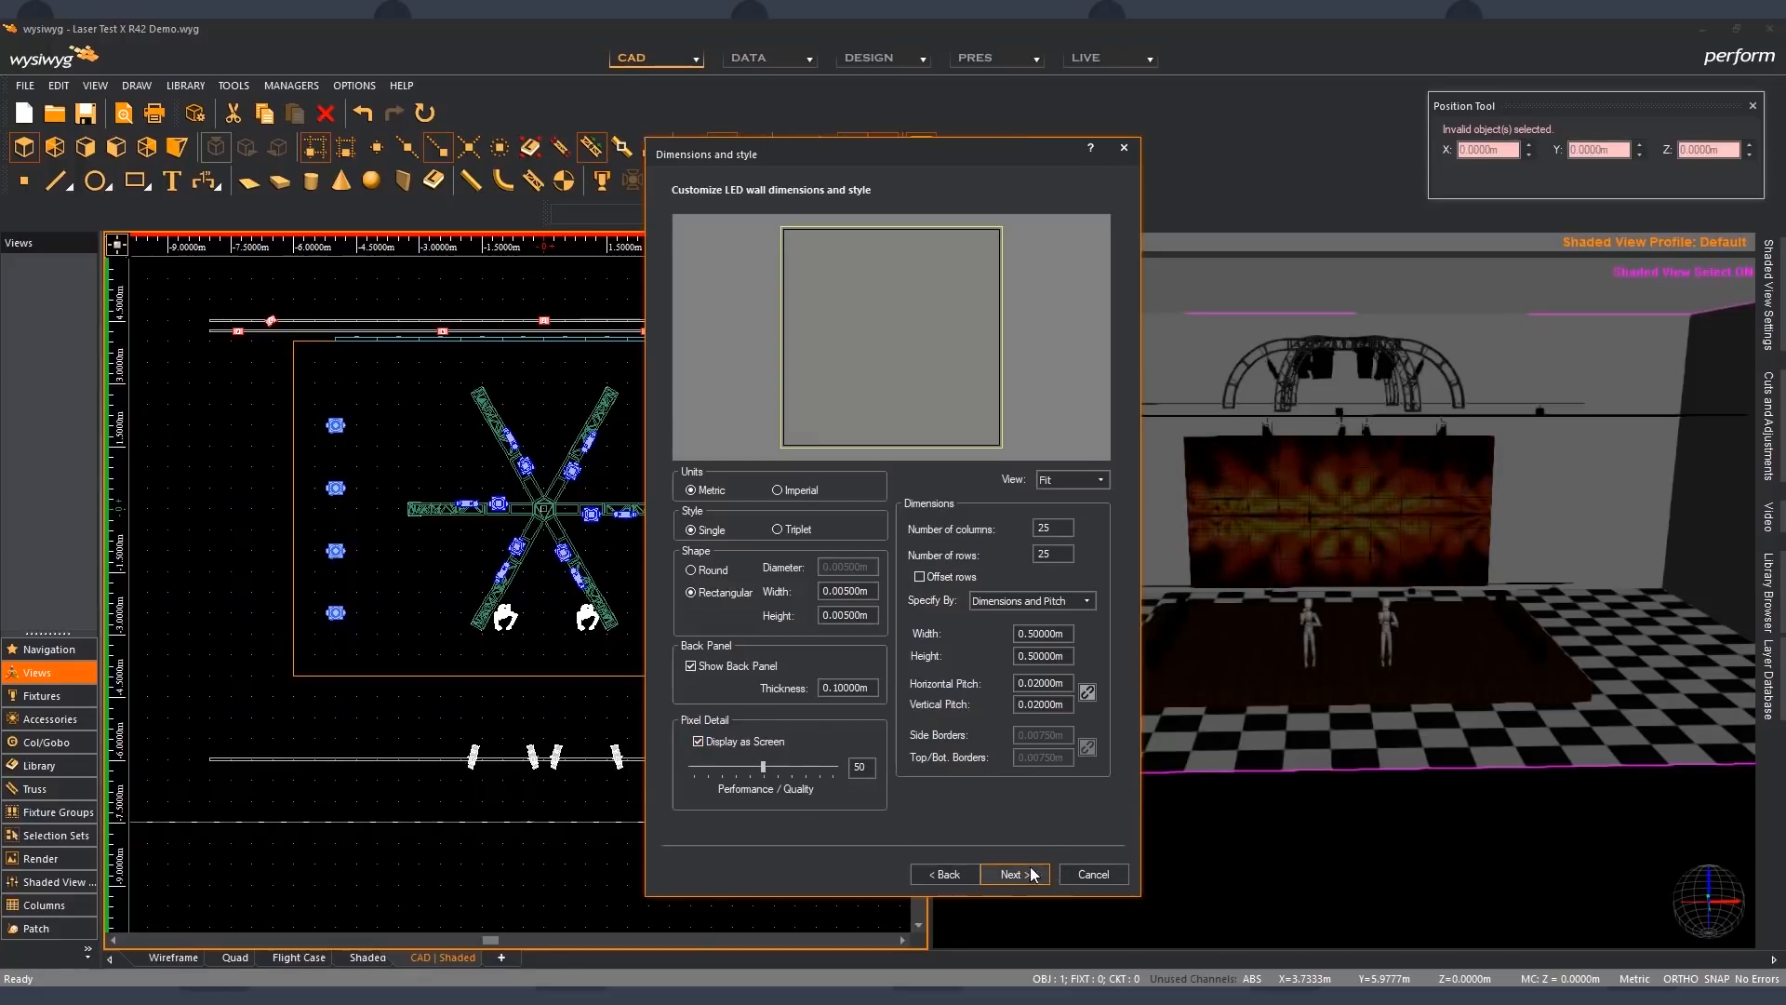
pyautogui.click(732, 744)
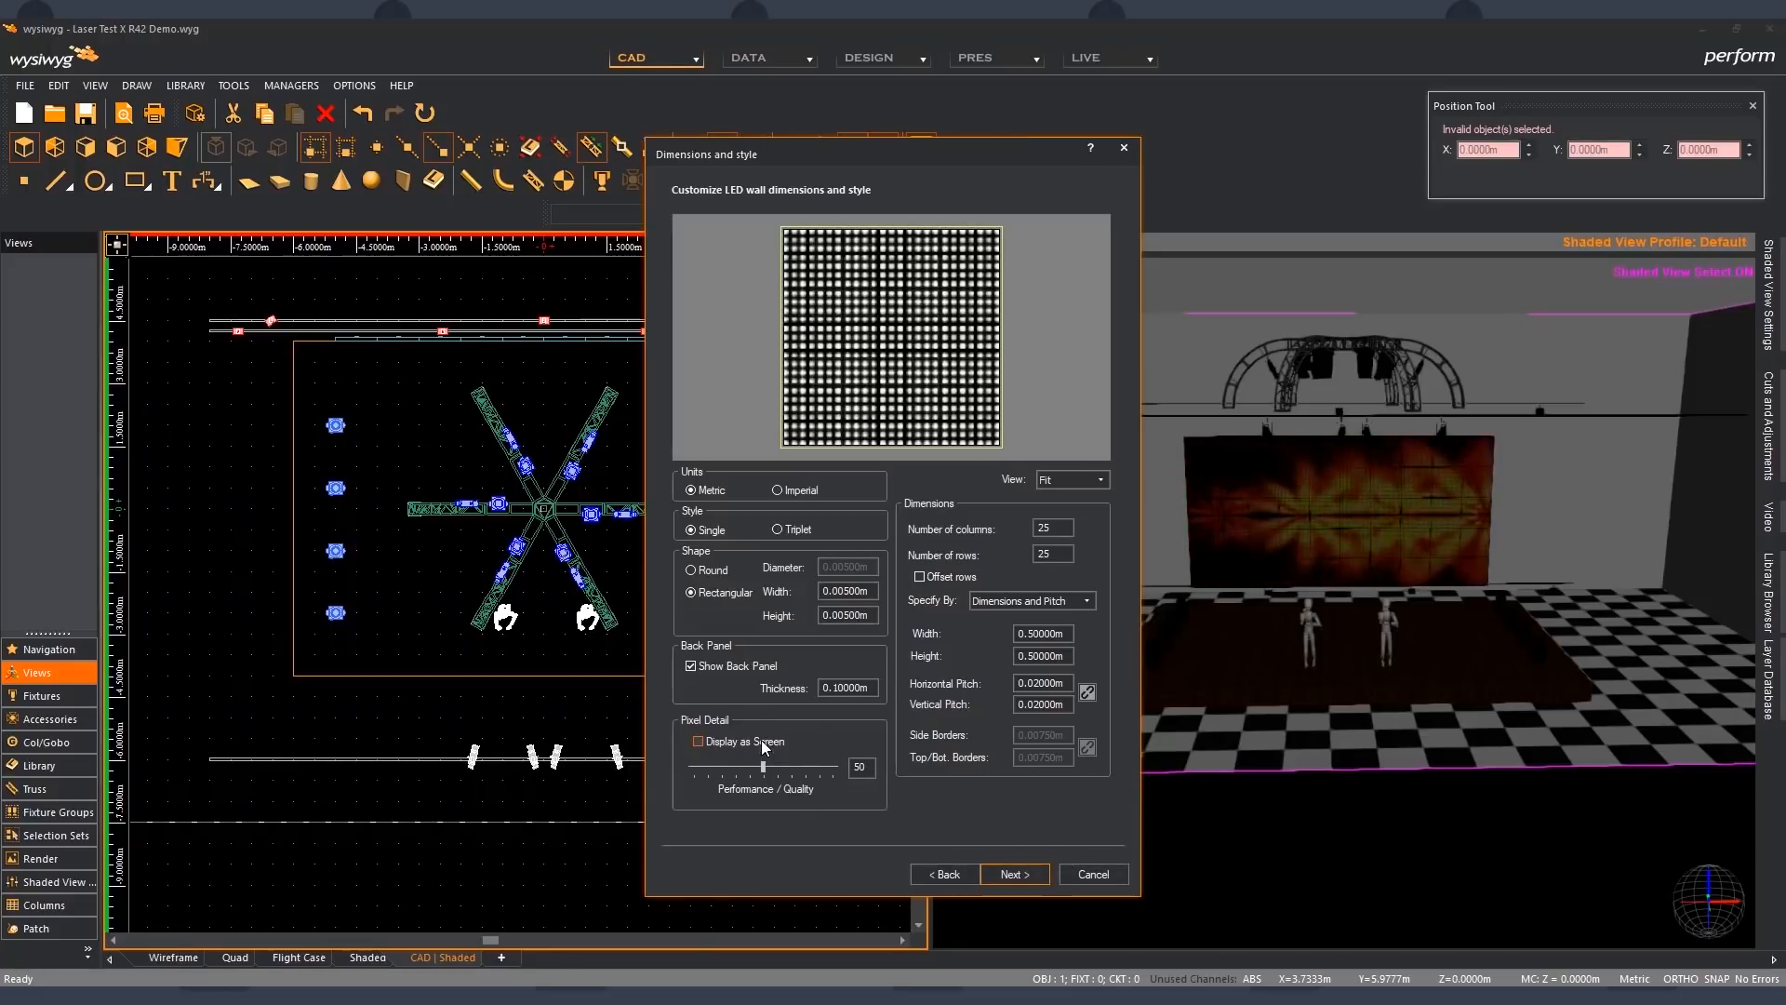
pyautogui.click(1093, 875)
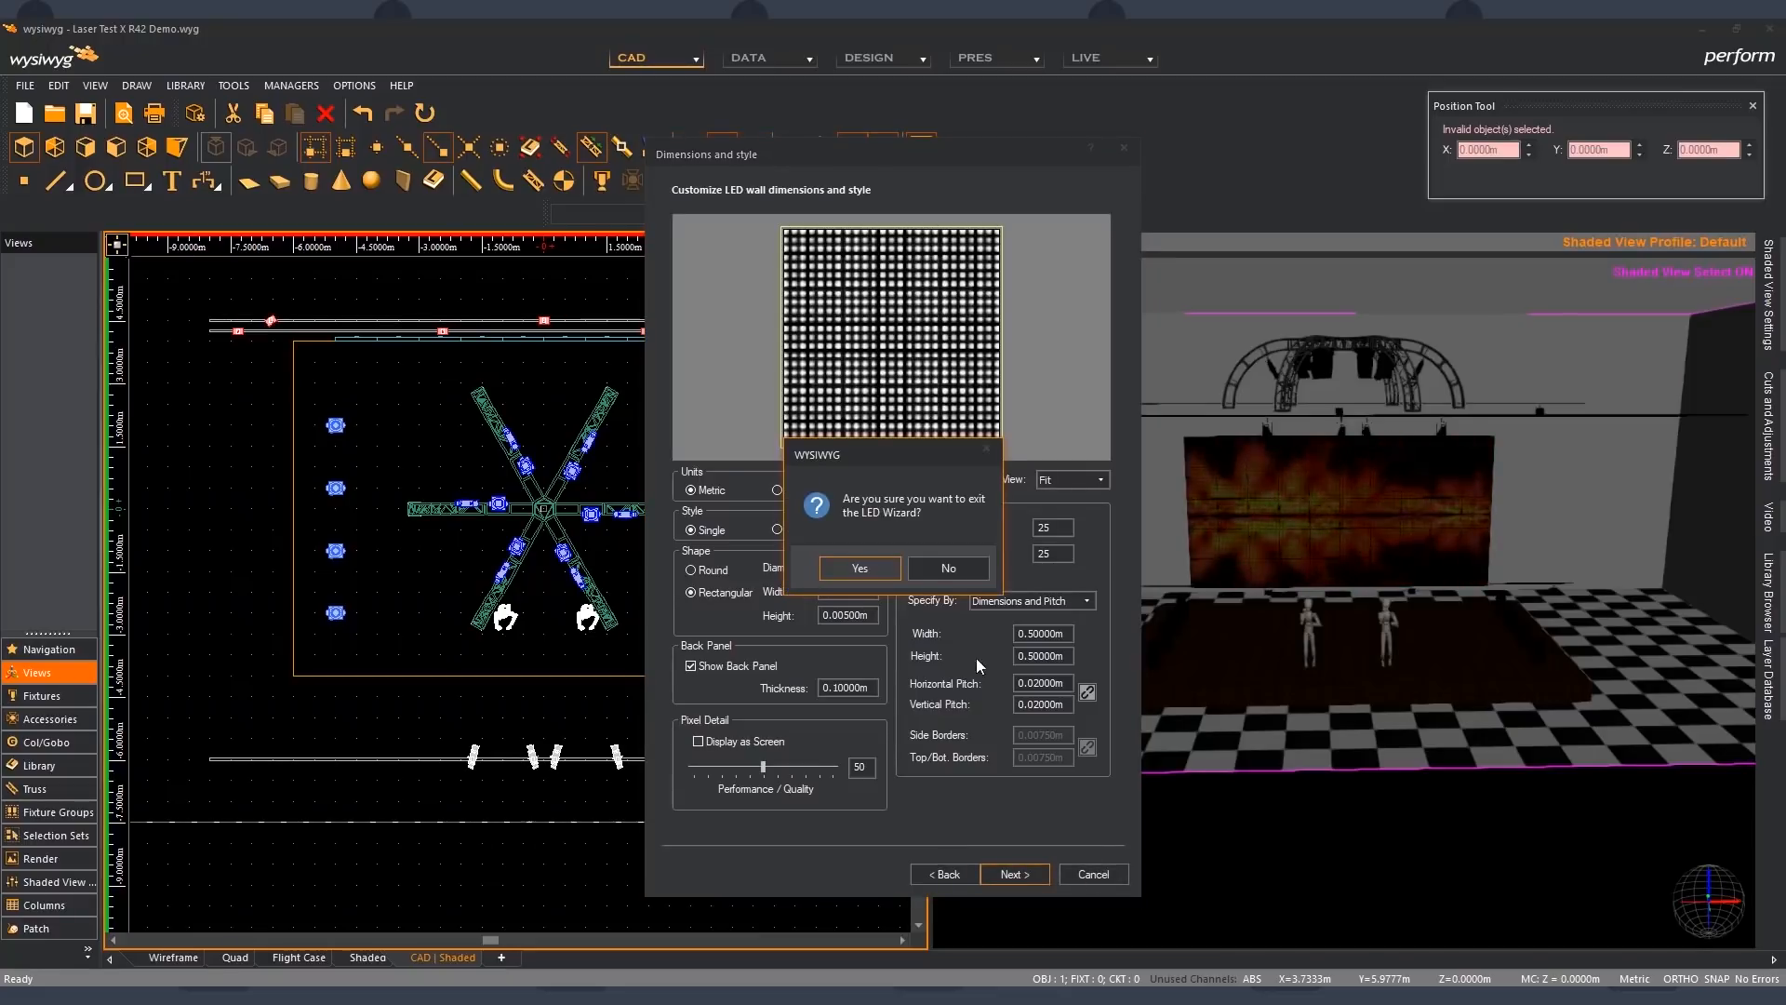
pyautogui.click(861, 567)
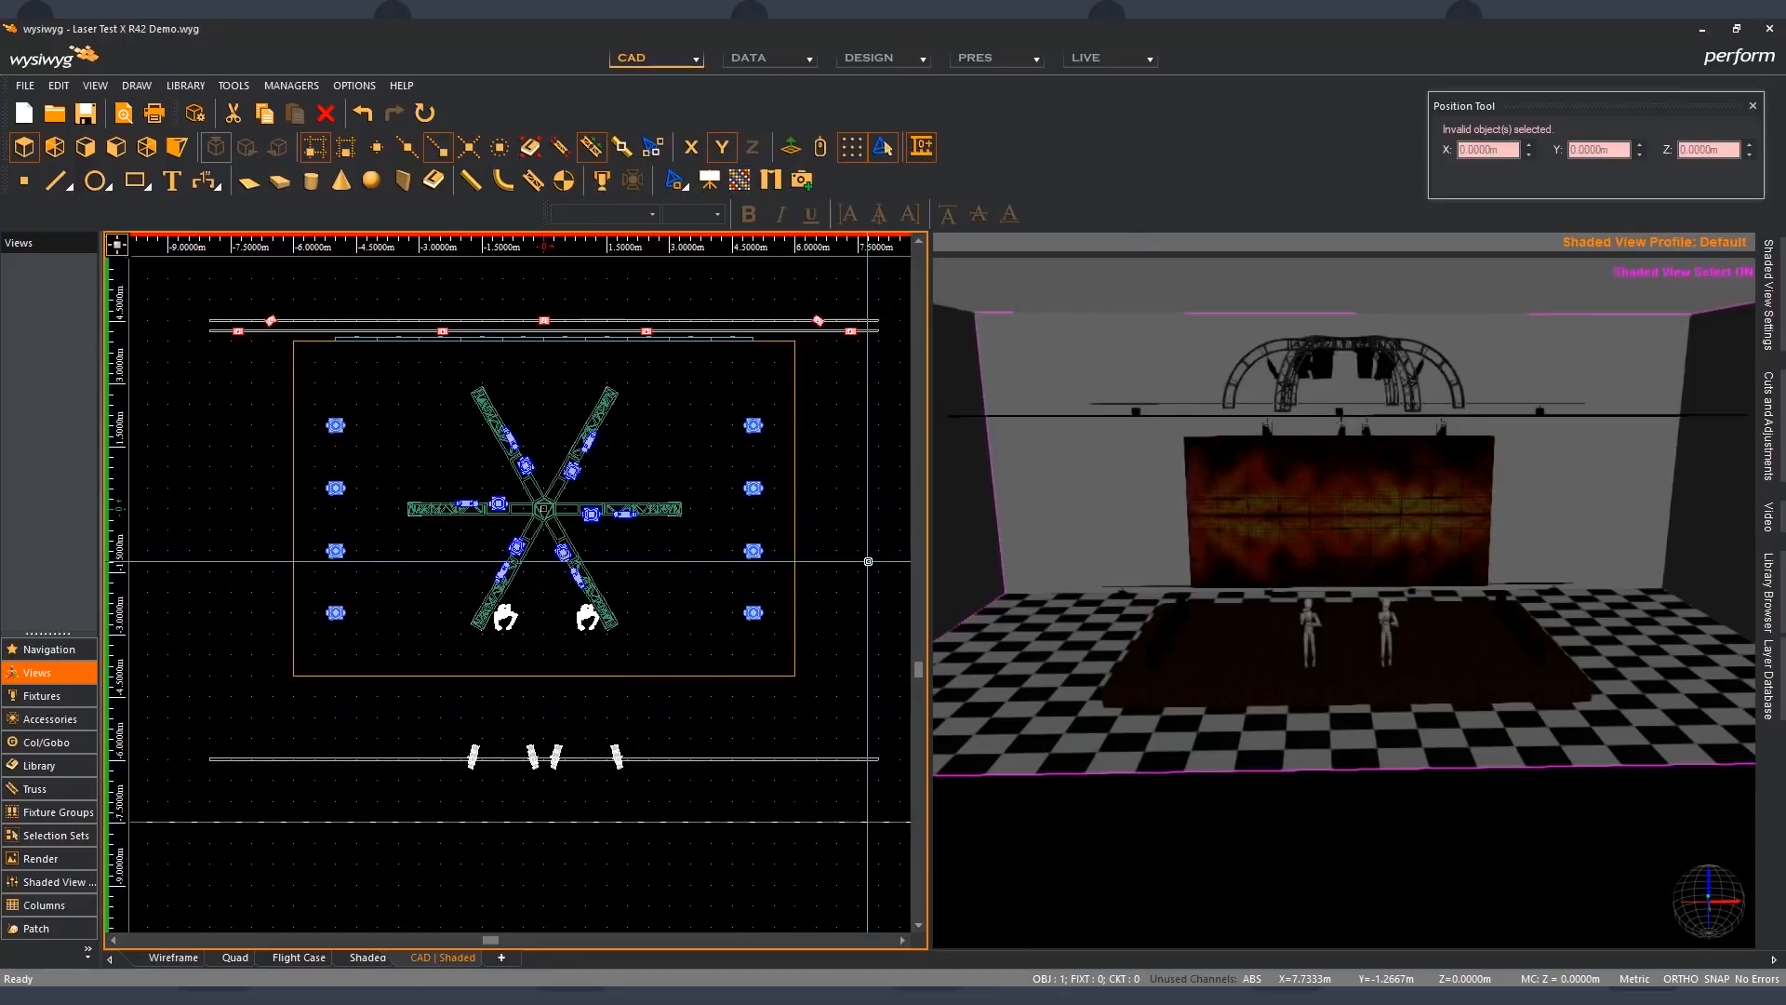
# - Examine the Cast Shadow option in the appearance properties of the standing figure on the stage's right side
pyautogui.click(947, 584)
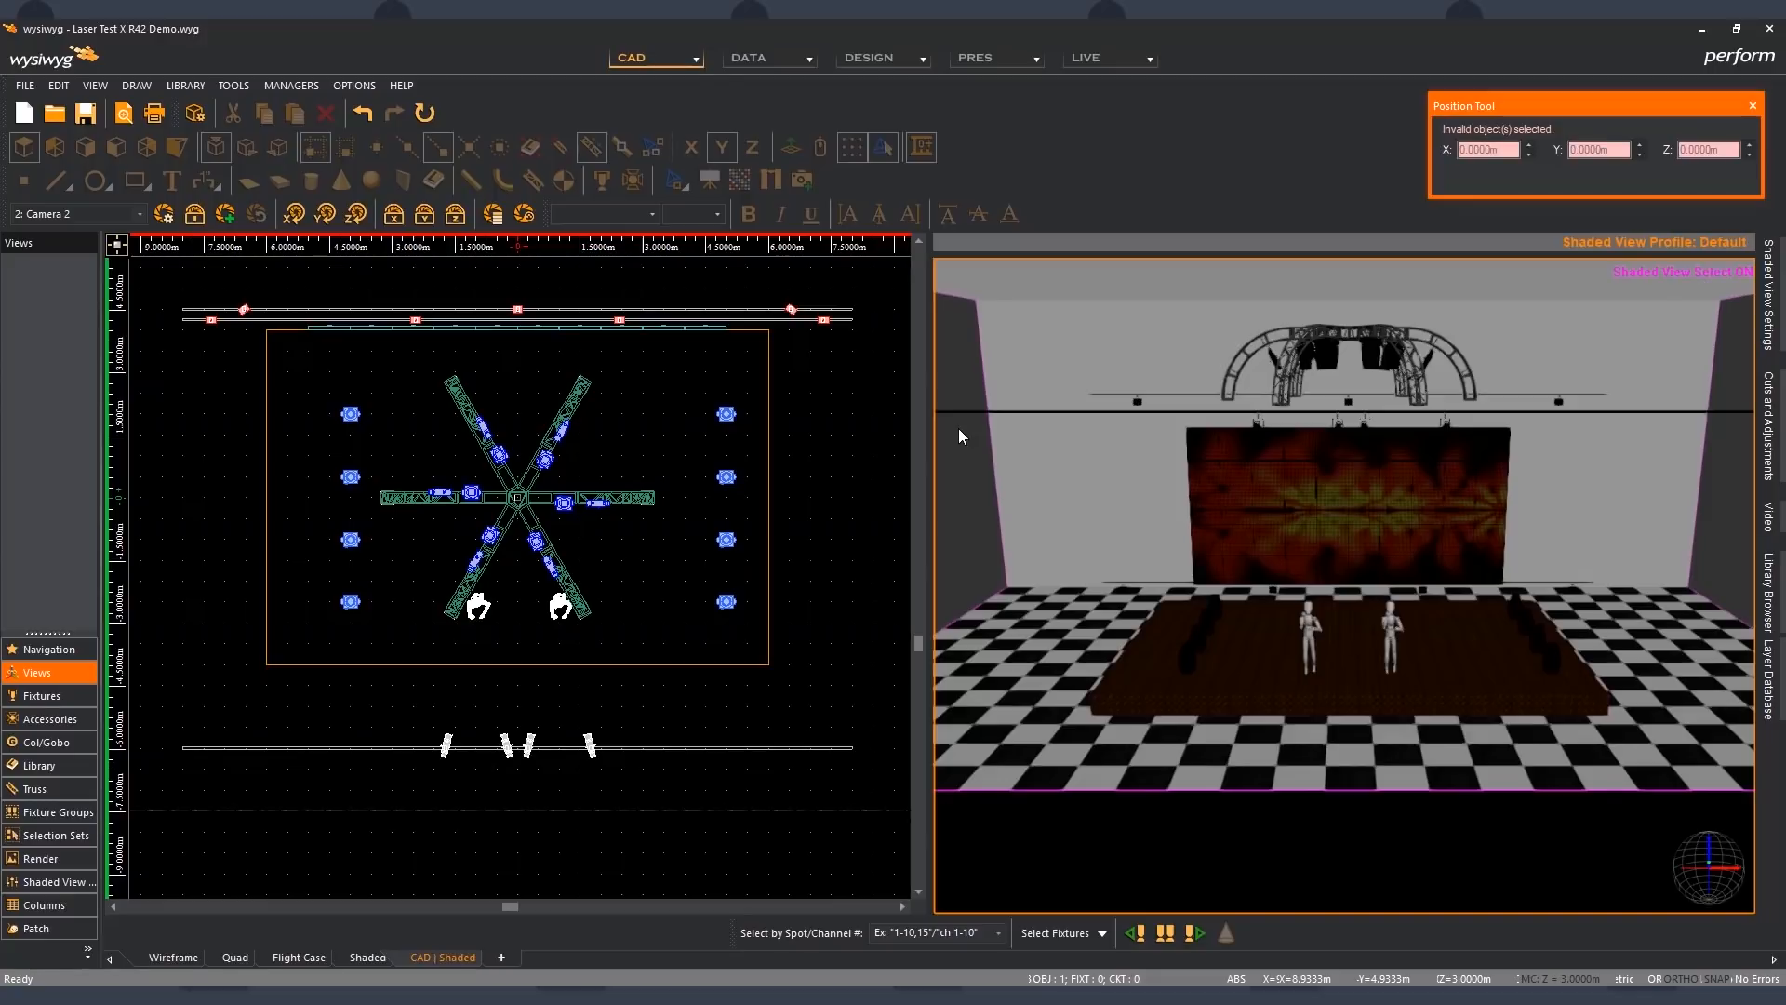
pyautogui.click(555, 607)
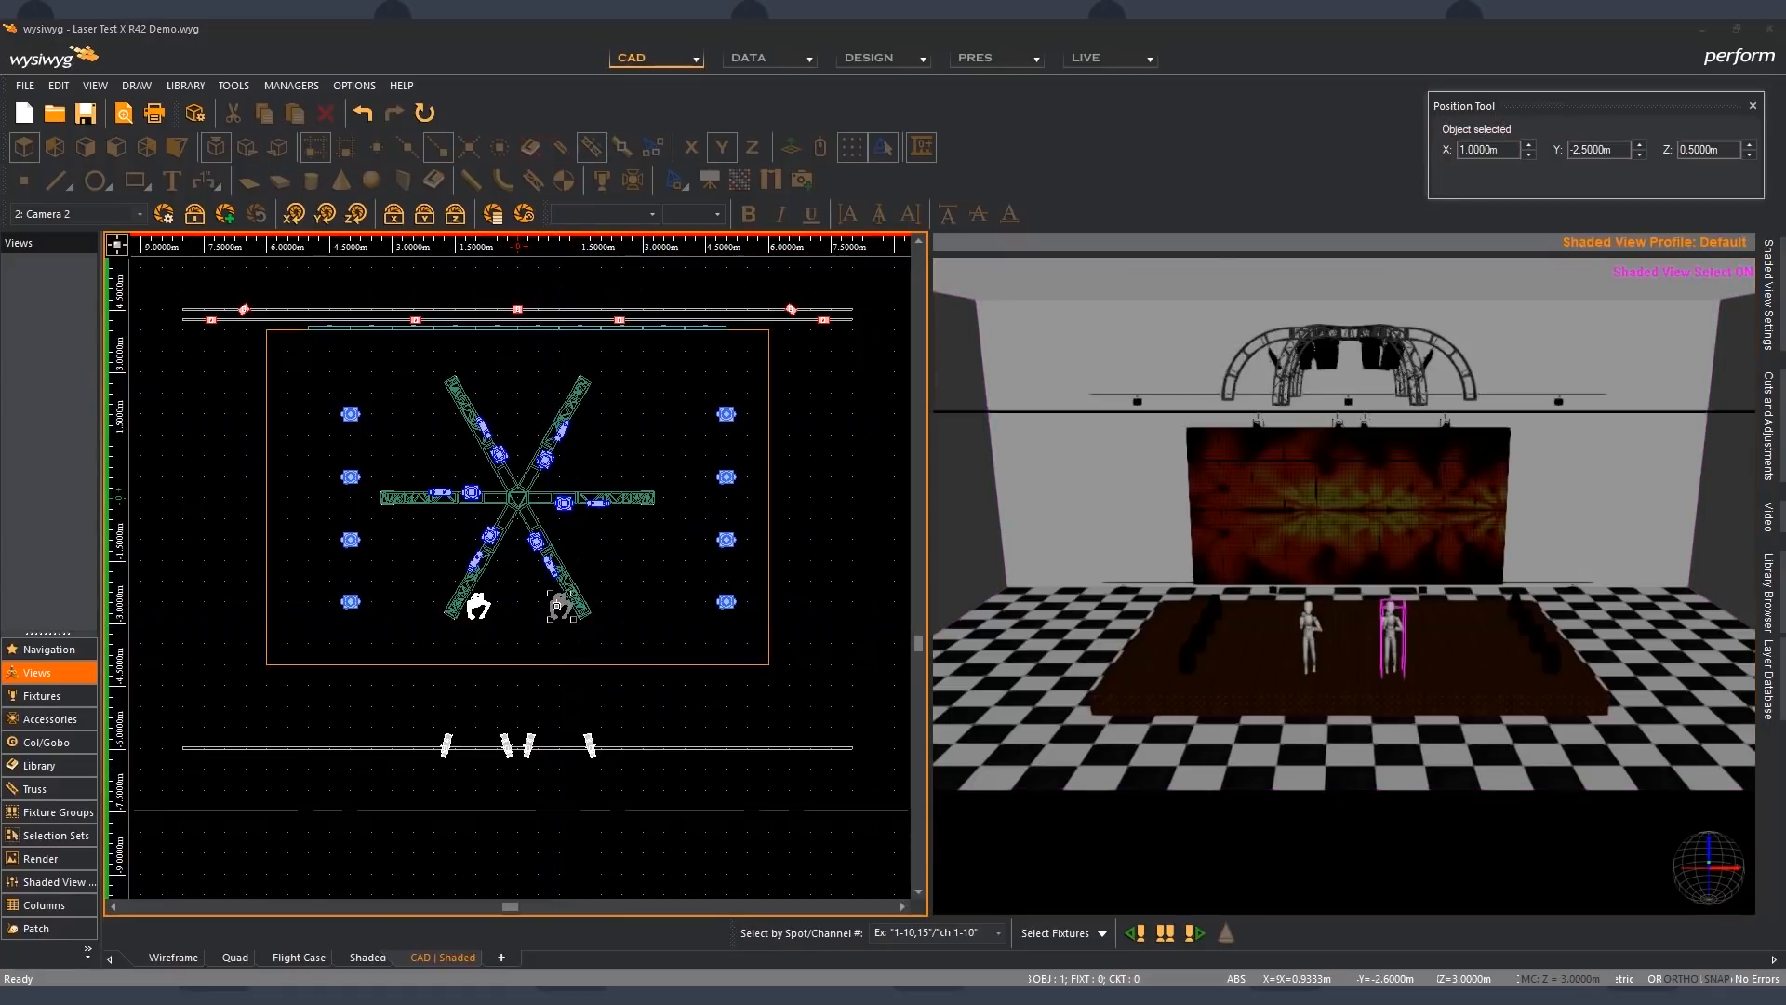
pyautogui.doubleClick(555, 606)
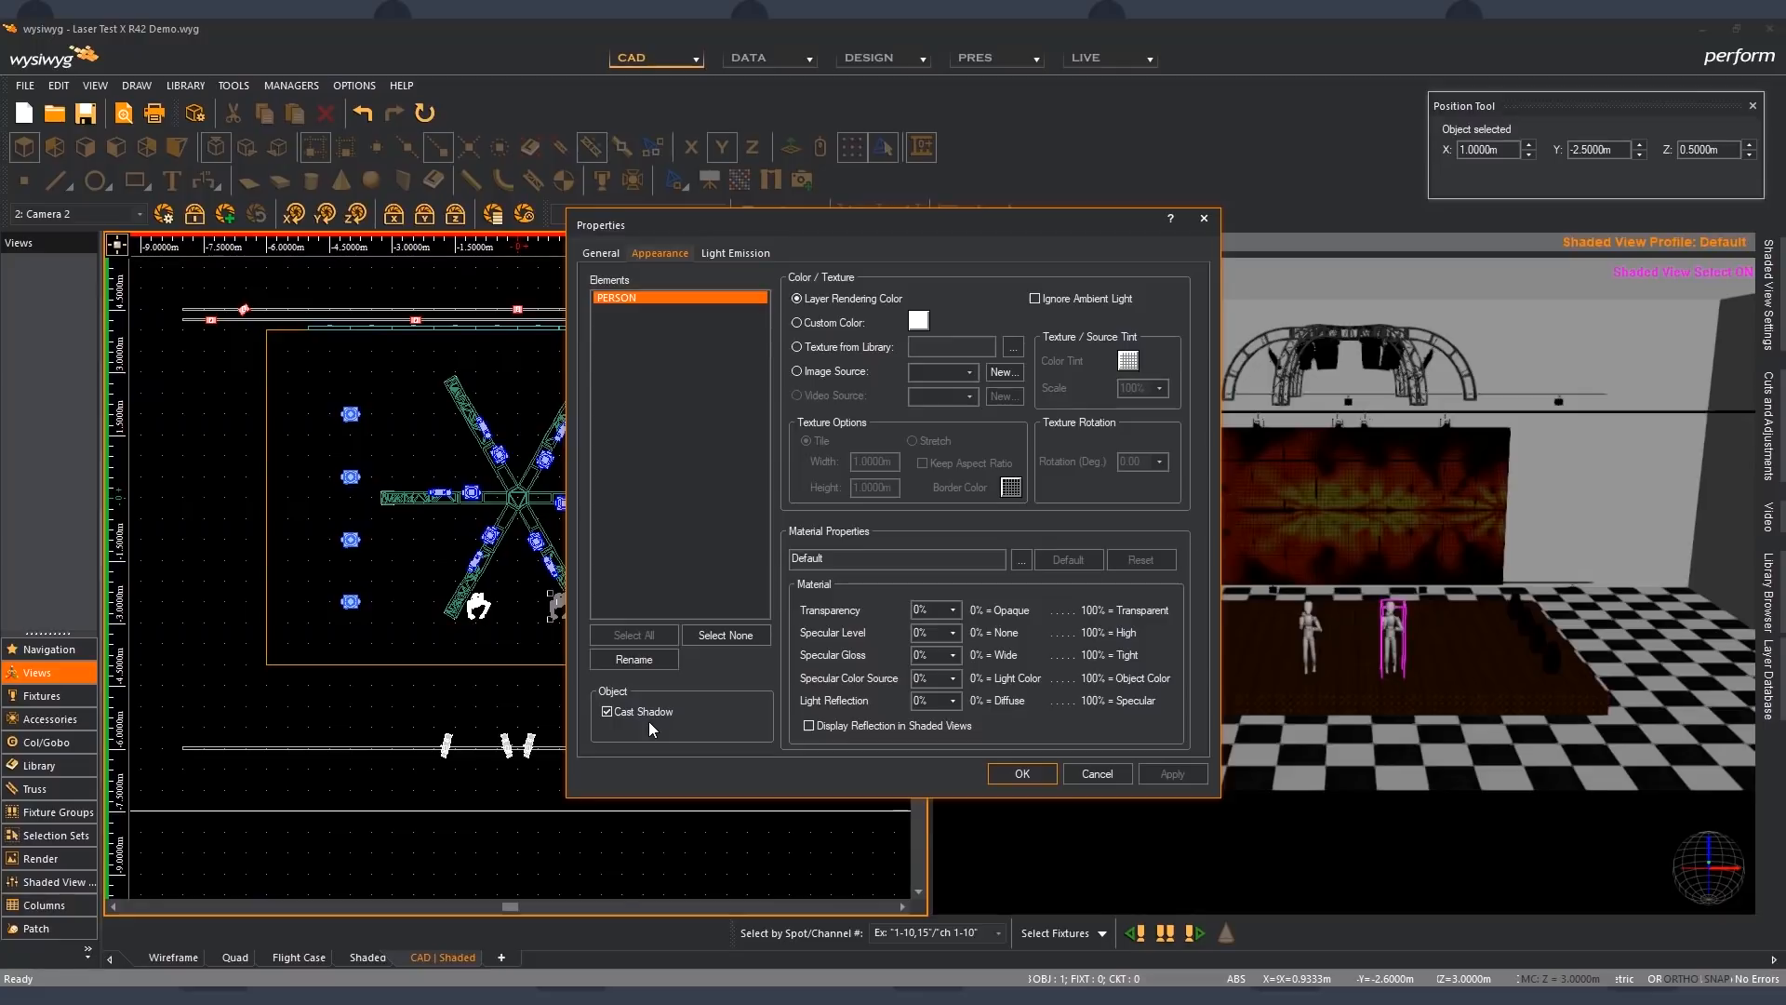
pyautogui.click(1008, 768)
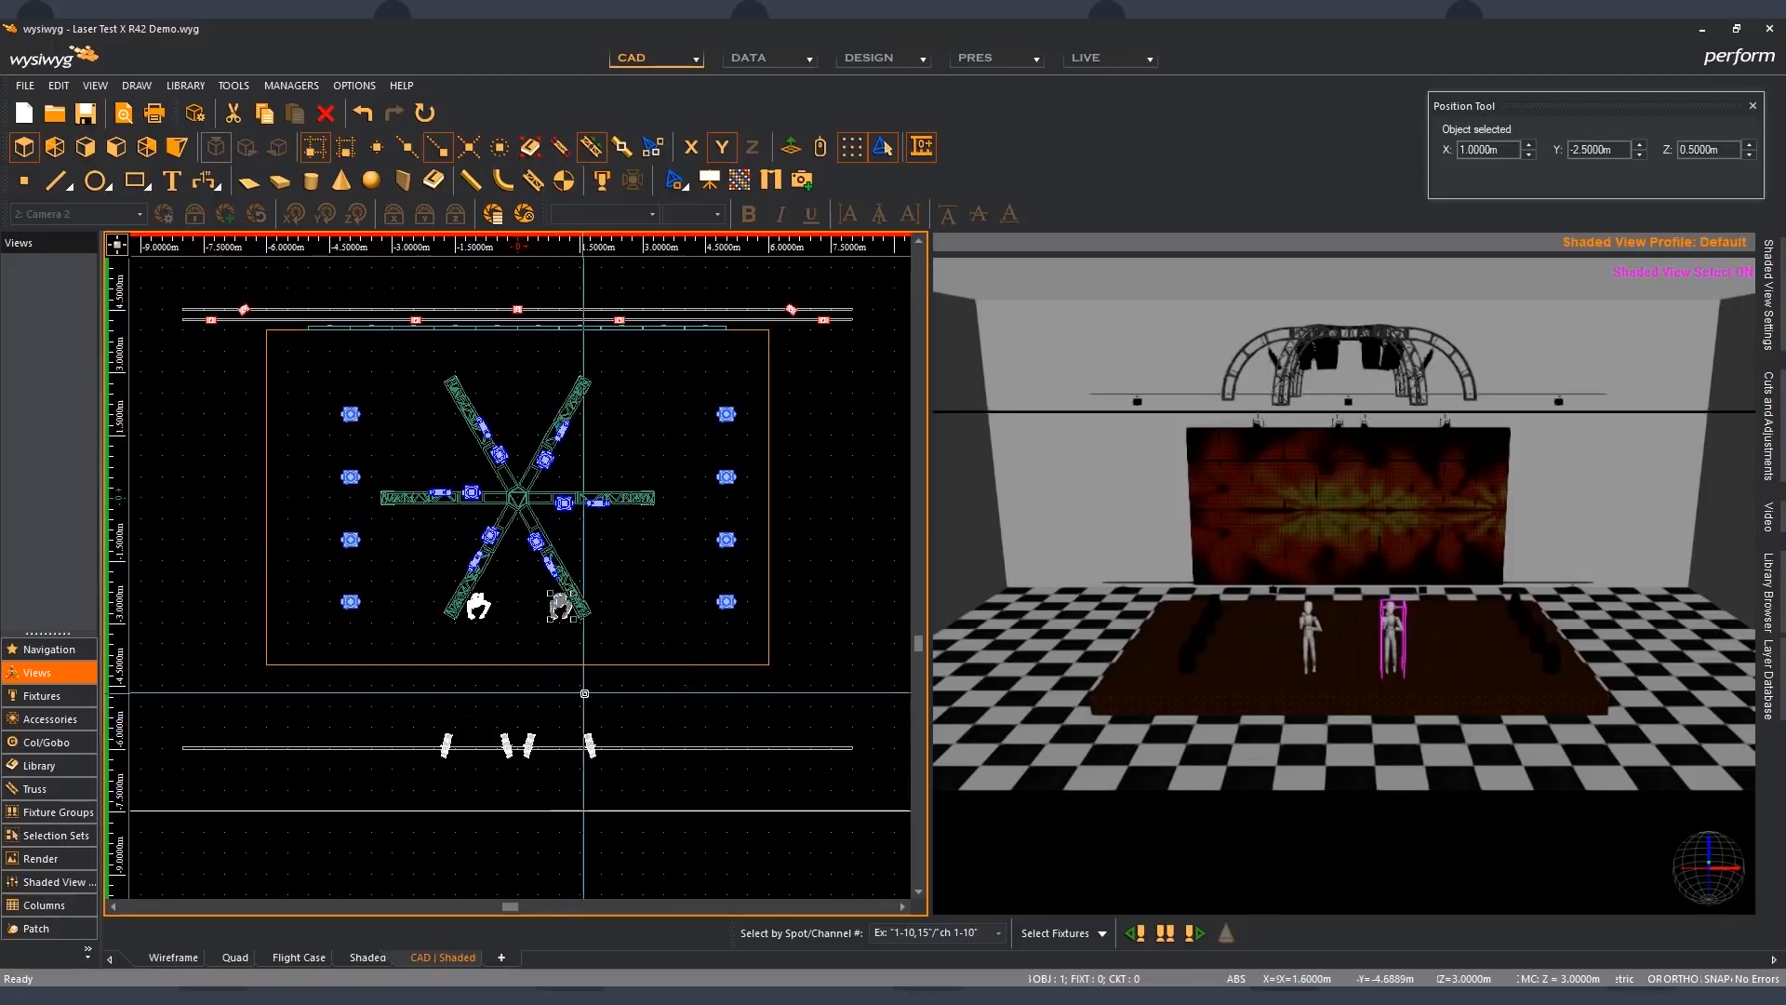
# - Deselect the figure and examine the Cast Shadow option in the star-shaped truss's appearance properties
pyautogui.click(601, 535)
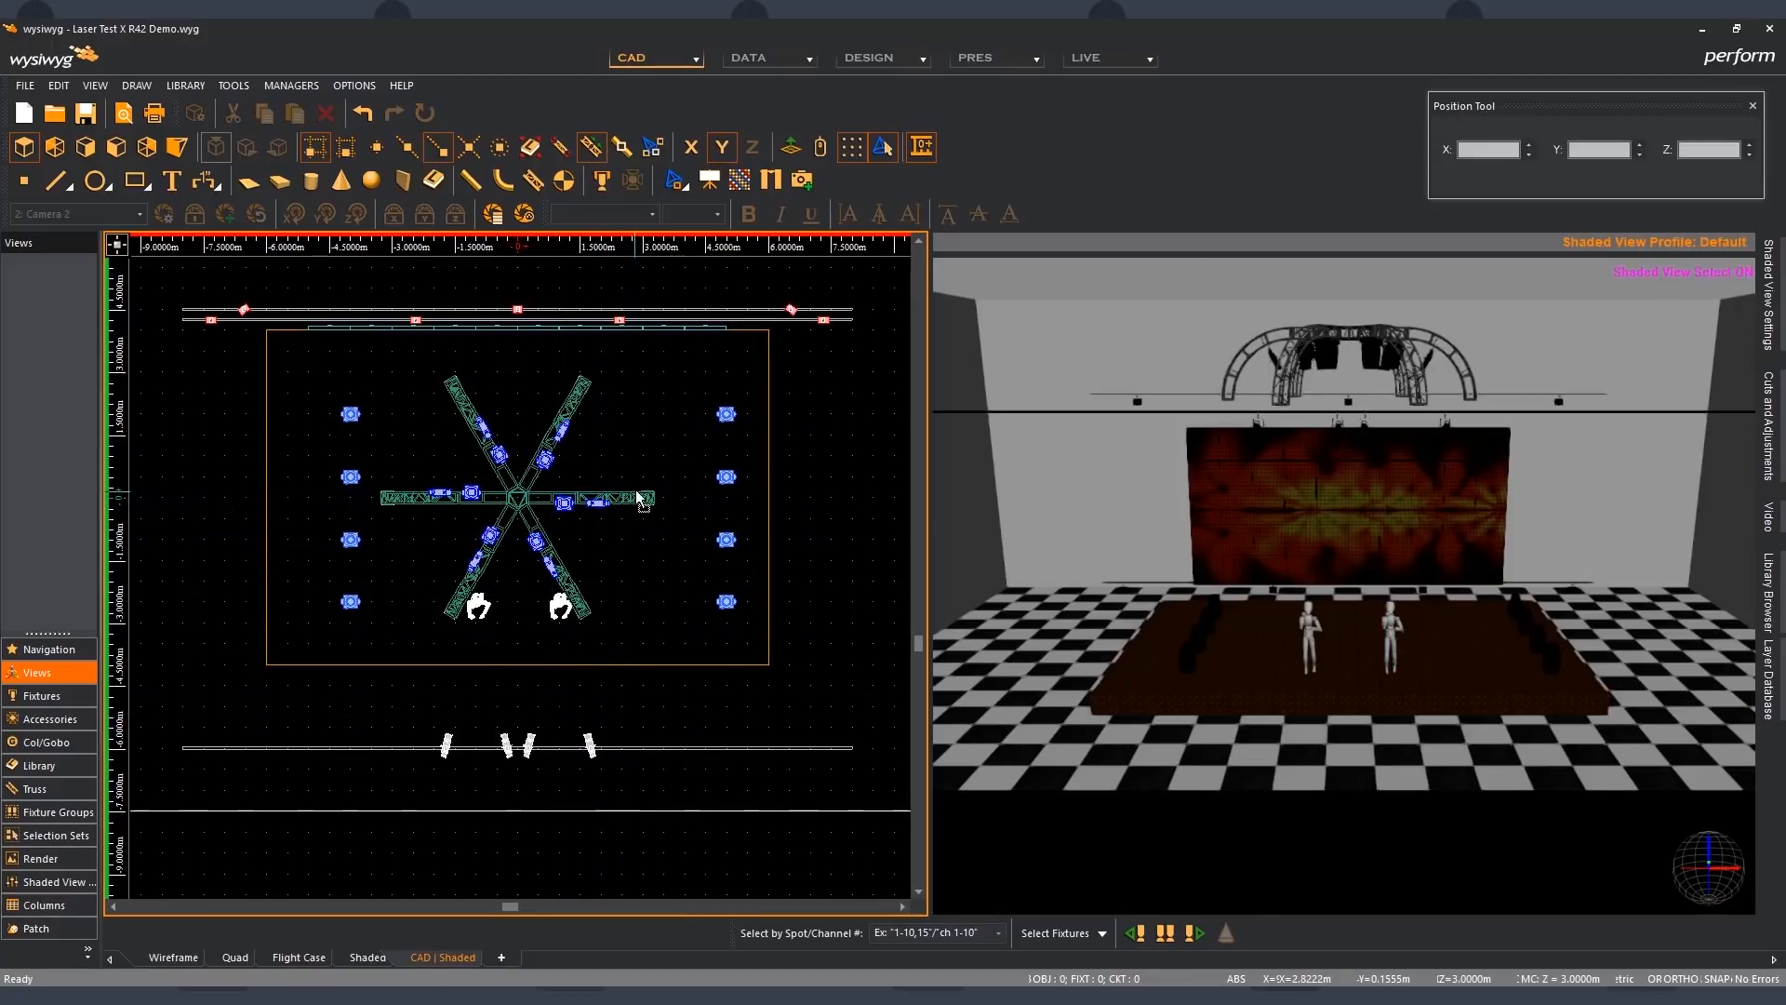
pyautogui.doubleClick(633, 500)
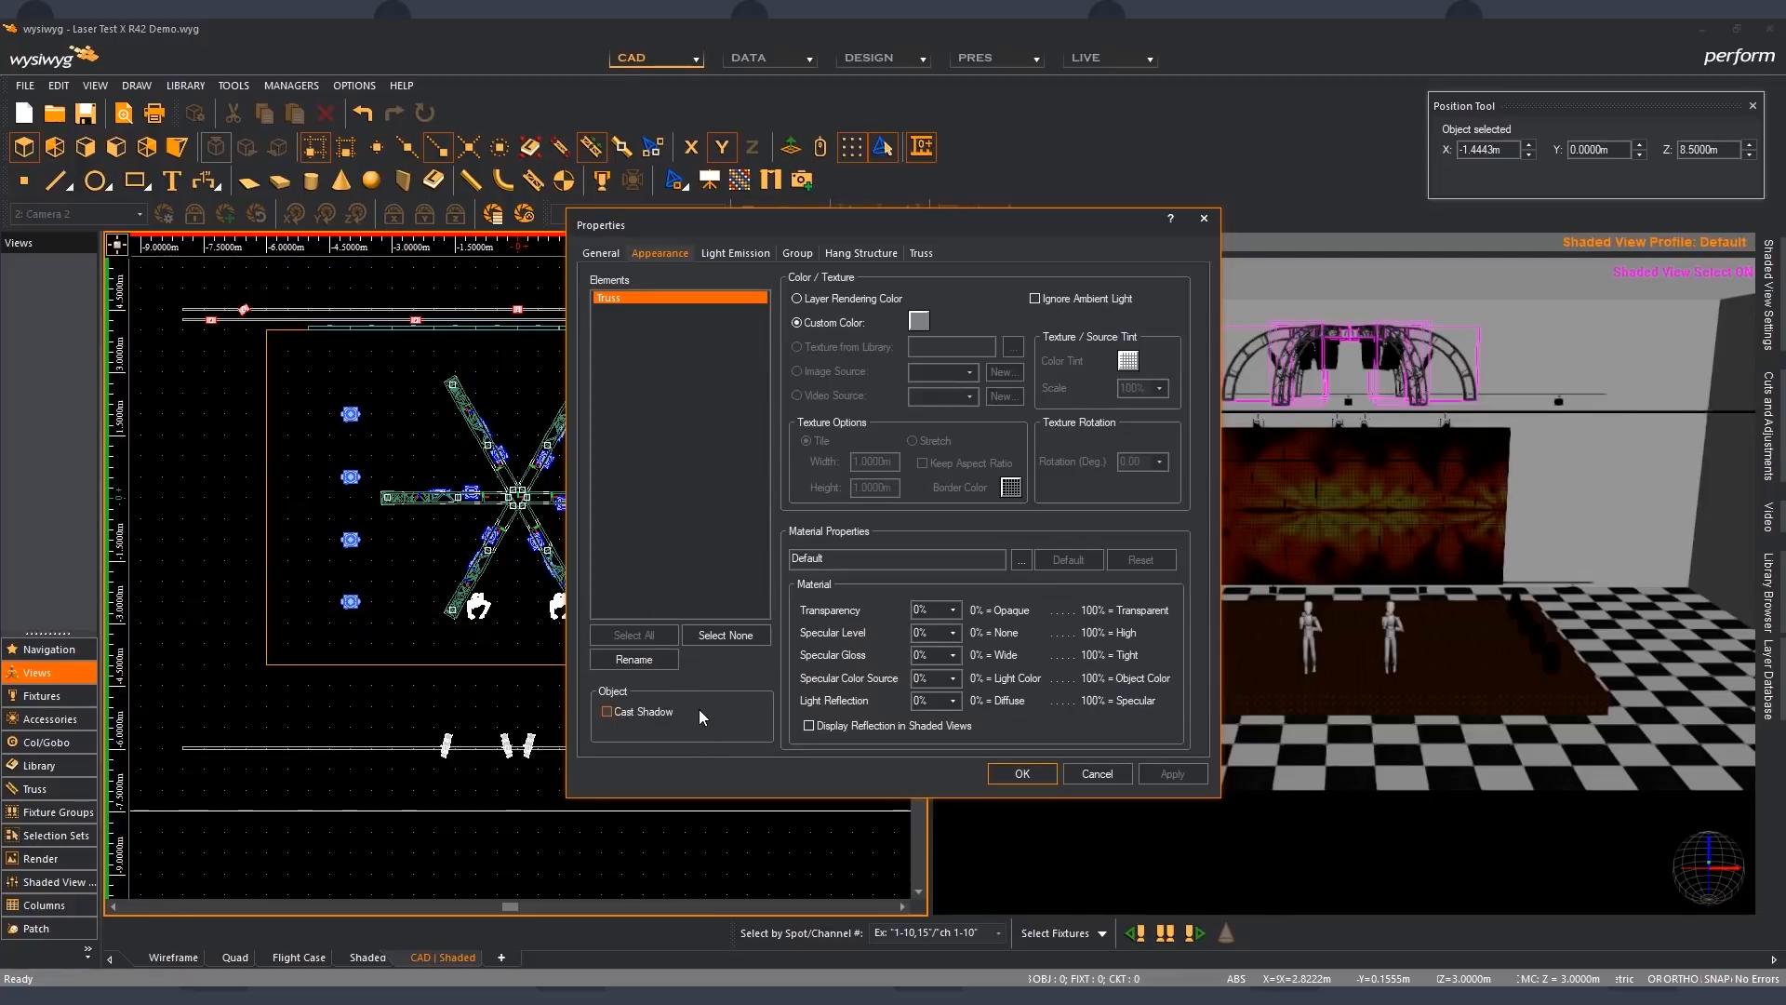
pyautogui.click(1018, 773)
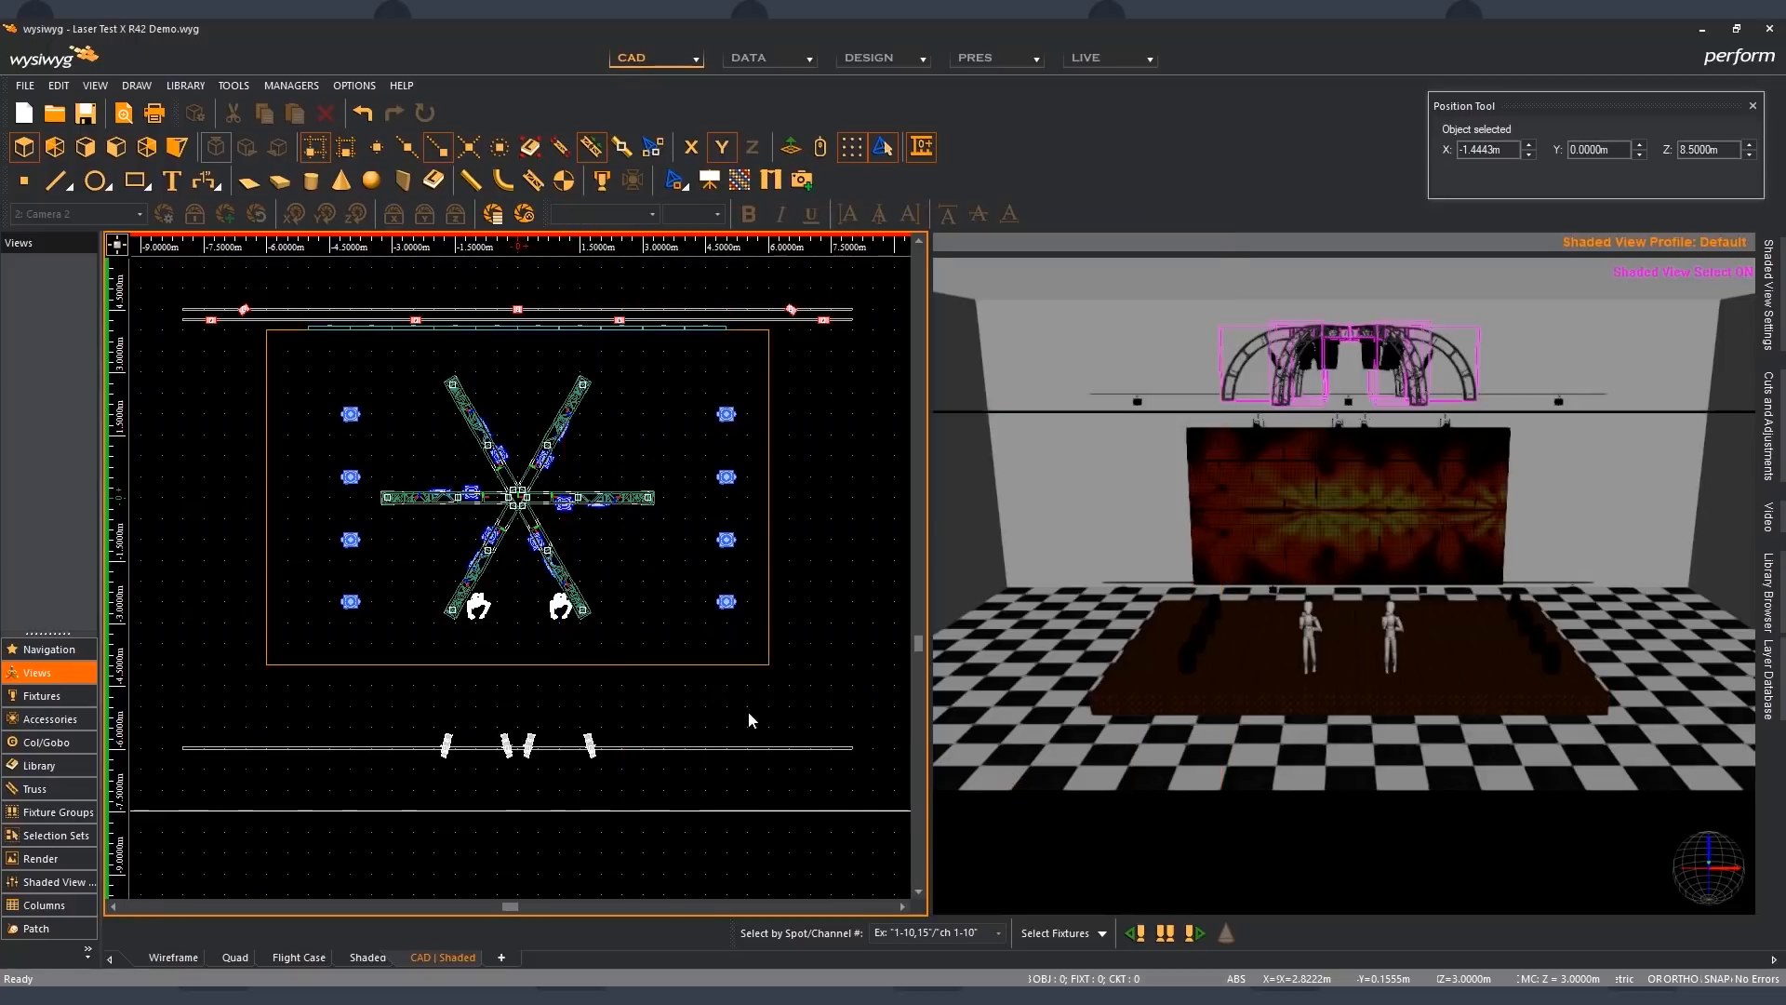
# - Examine the Cast Shadow option in the appearance properties of a MAC Viper Profile fixture on the star-shaped truss and deselect the fixture
pyautogui.doubleClick(485, 531)
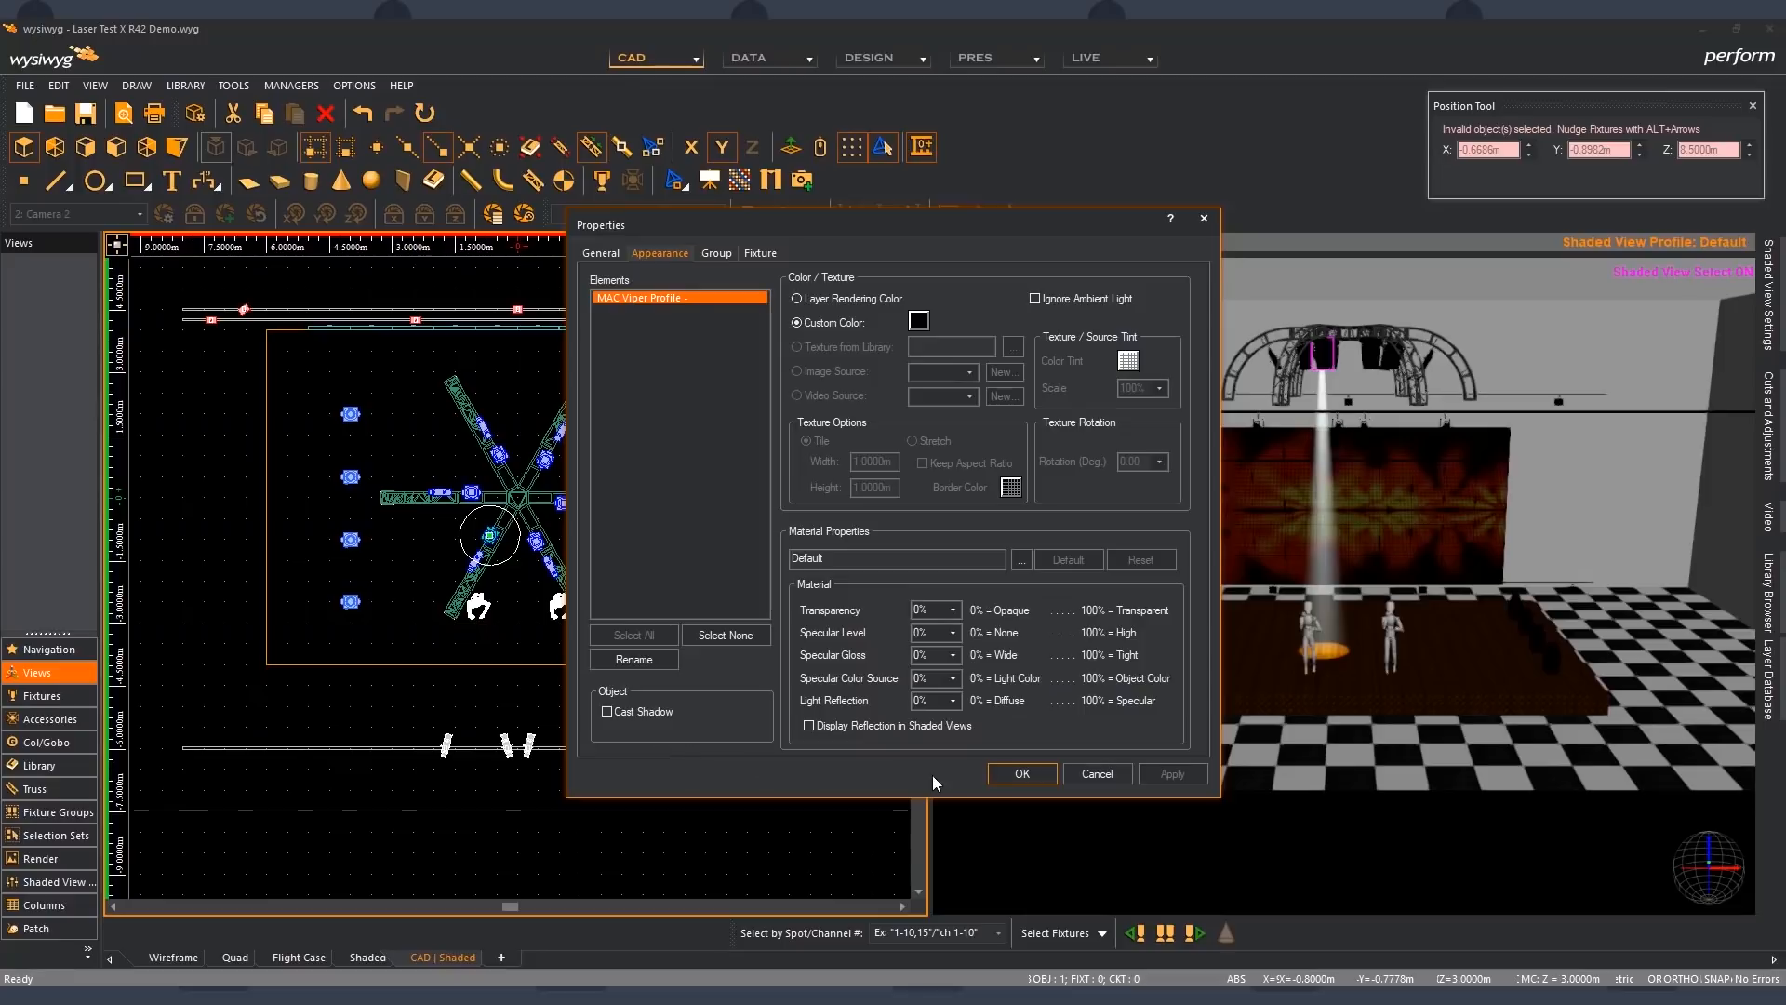
pyautogui.click(996, 779)
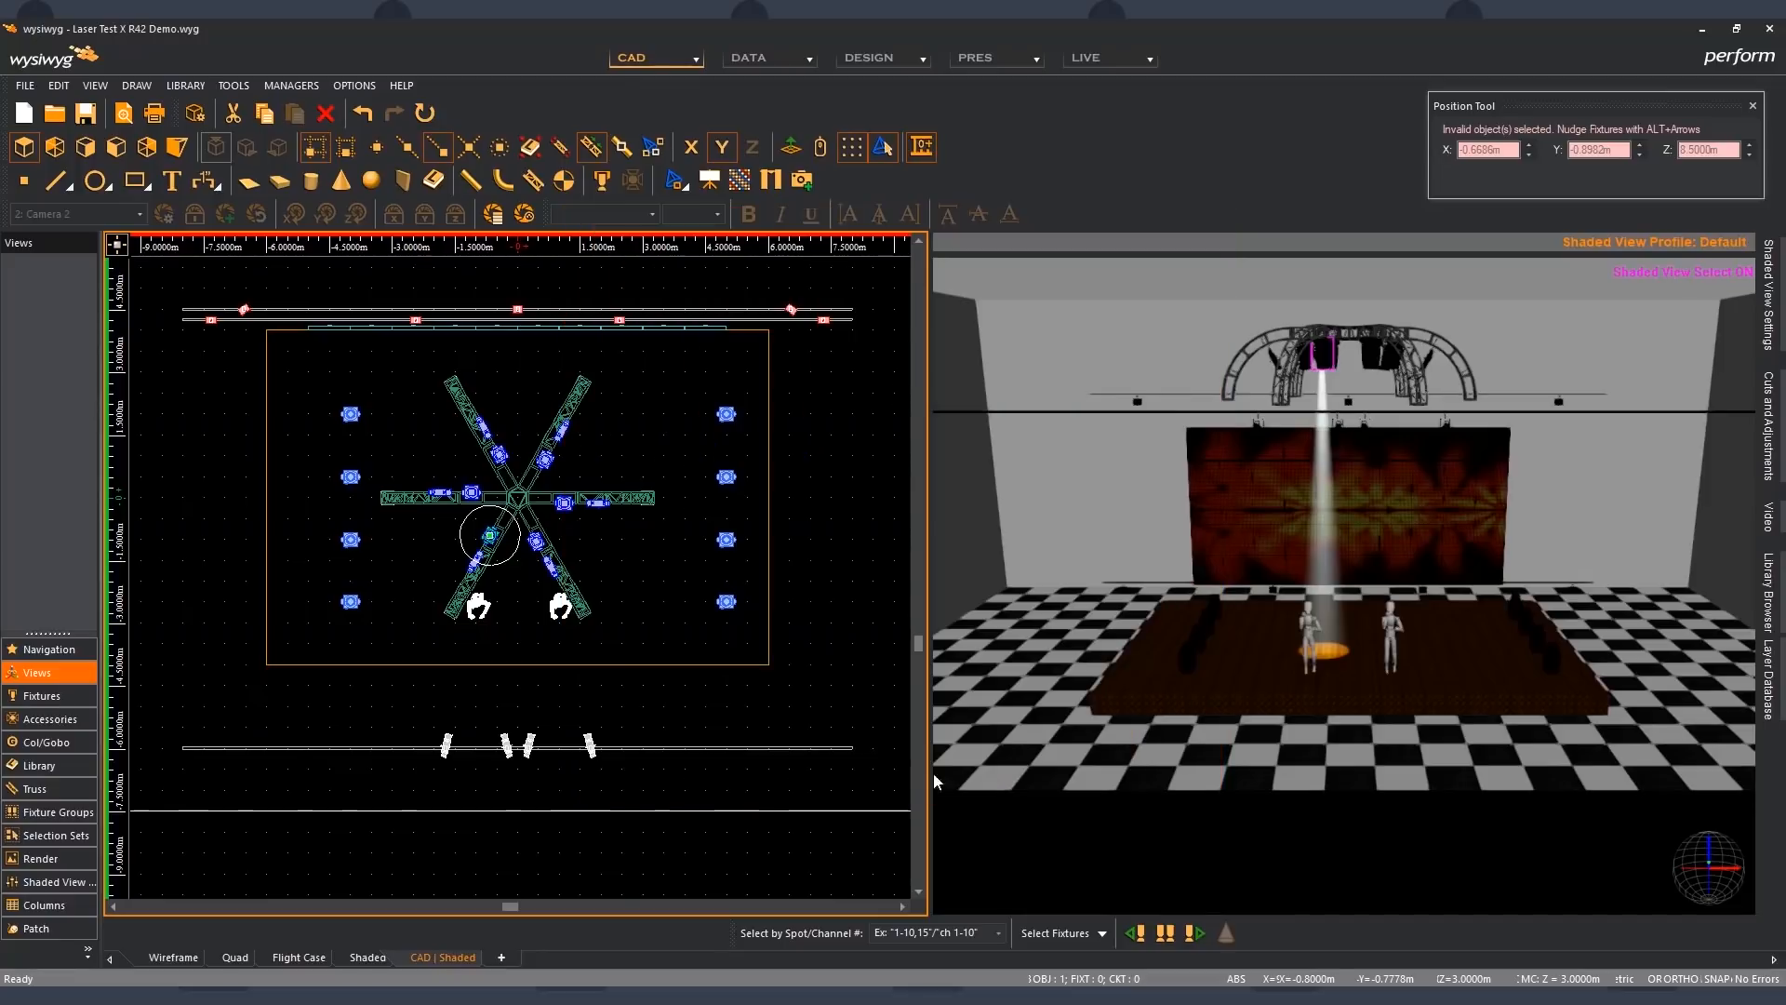
pyautogui.click(704, 717)
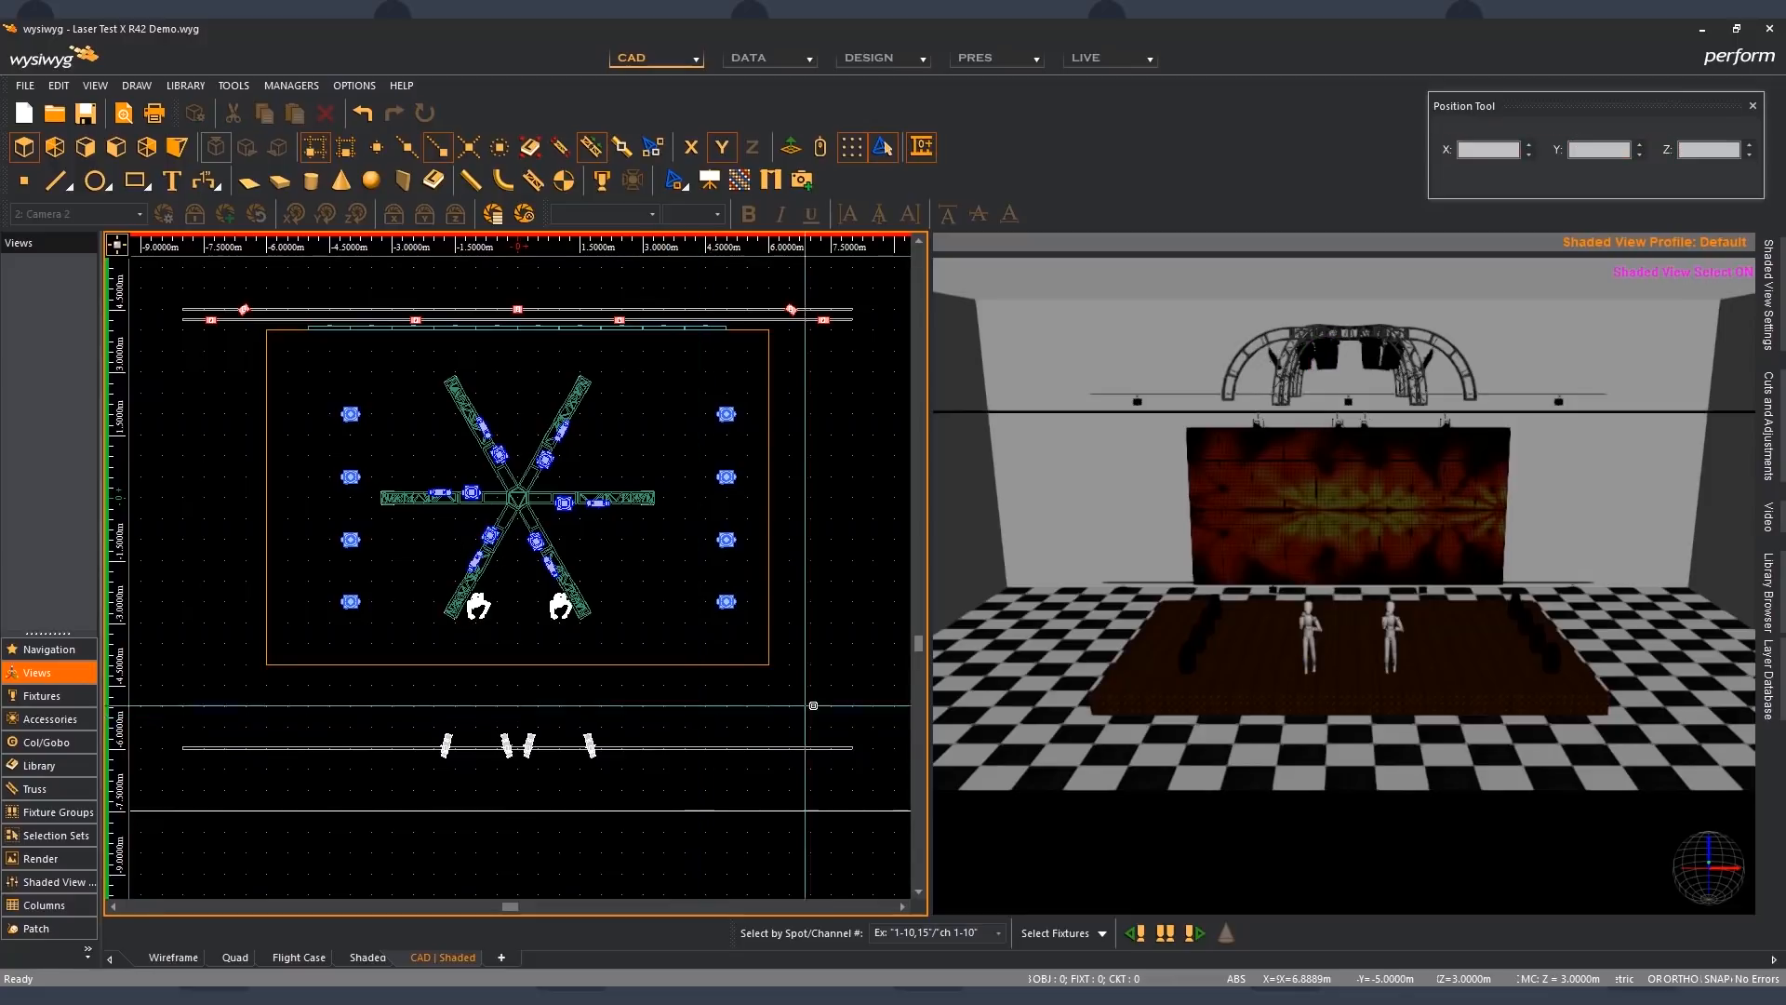
# - In the shaded view's performance options, switch the Hang Structures and Fixture Bodies footprints/shadows off and back on, and accept the options
pyautogui.click(990, 684)
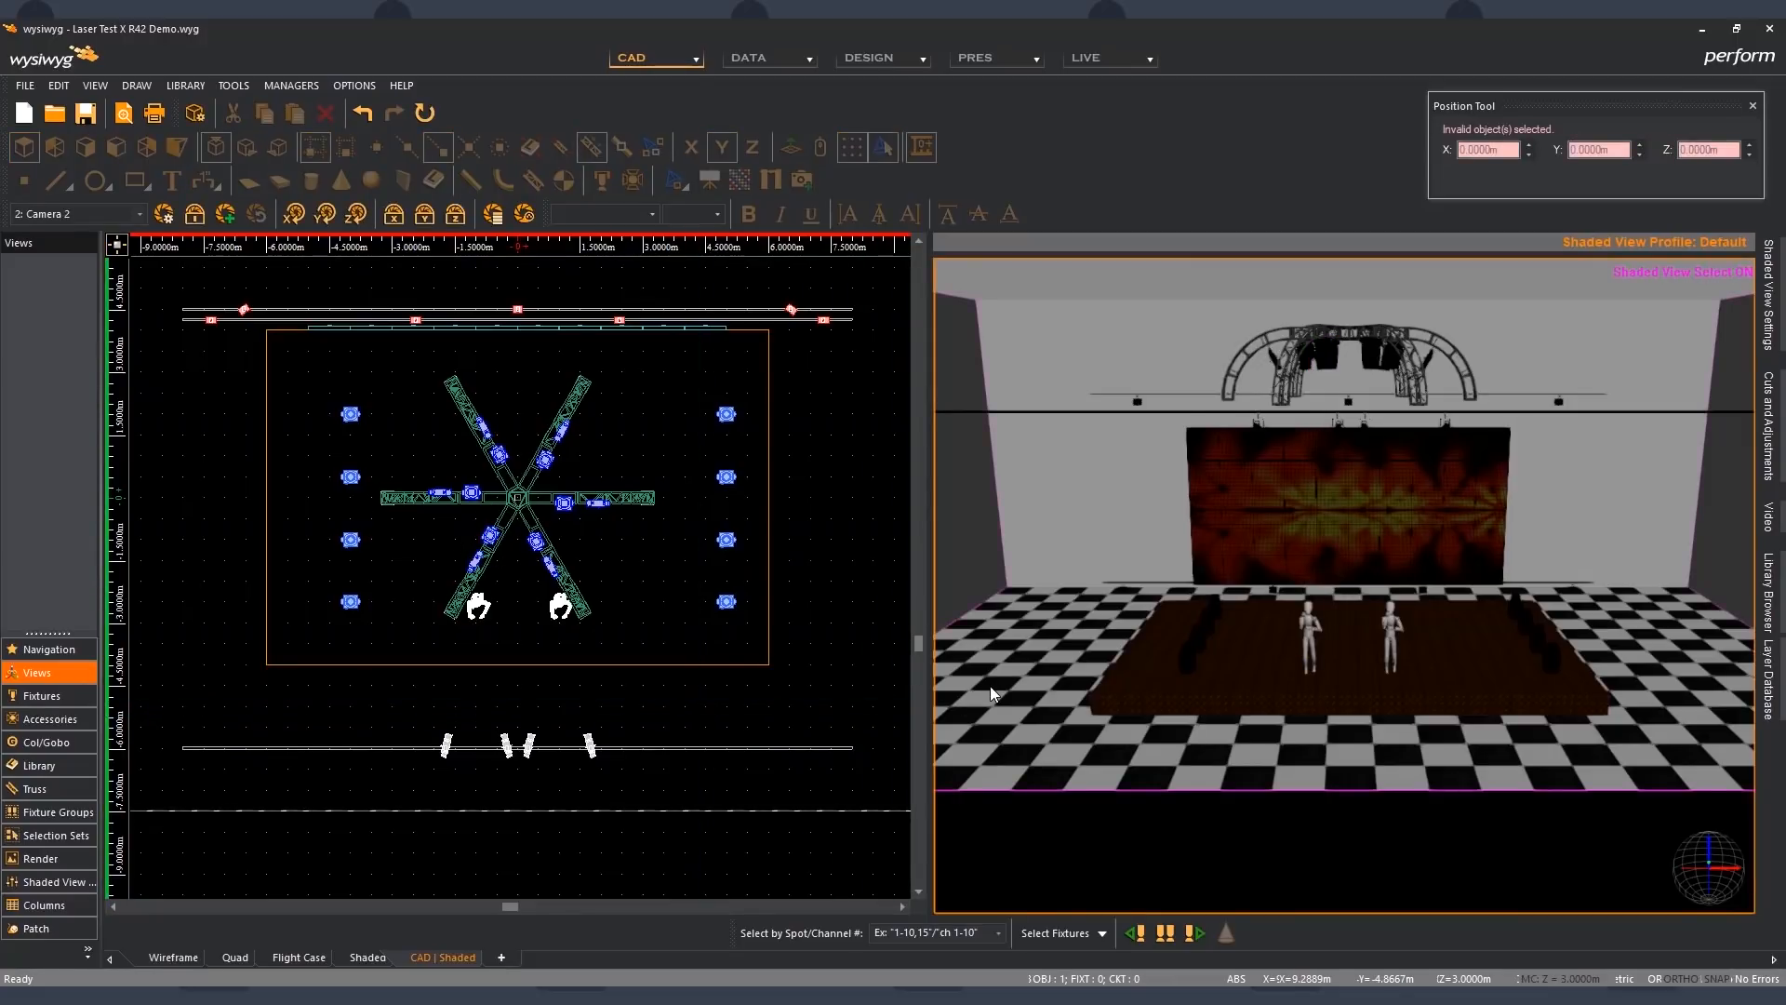
pyautogui.press('Tab')
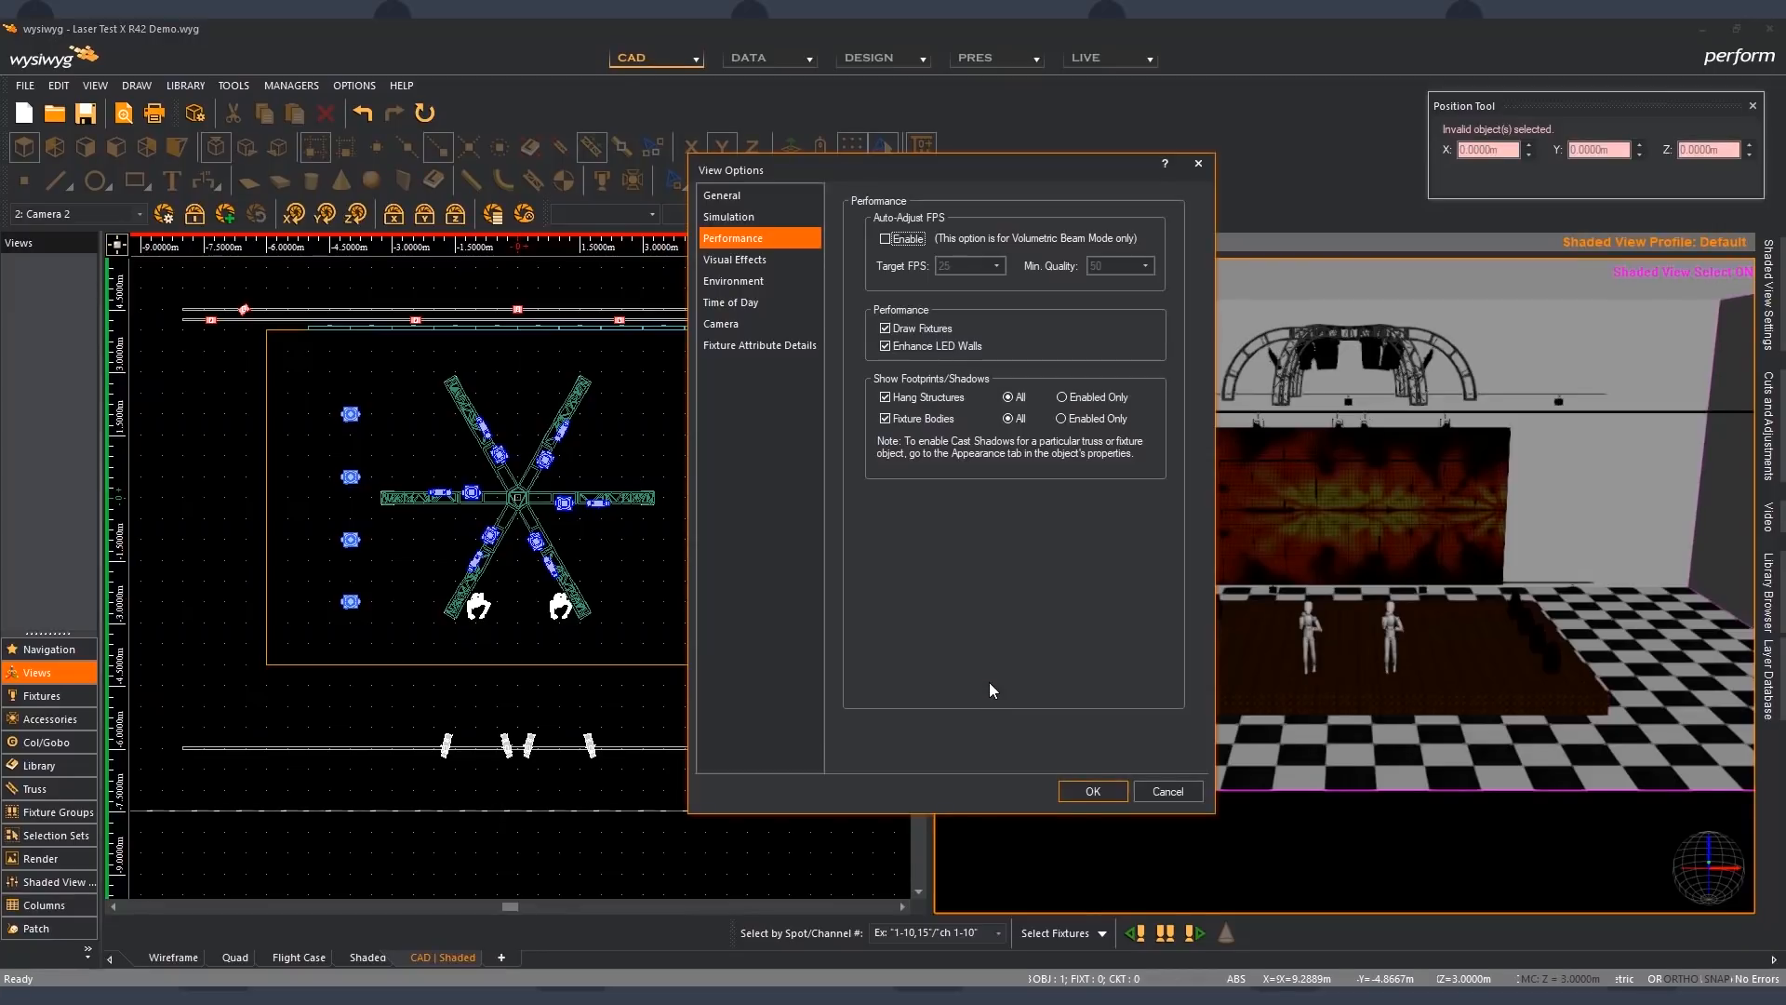
pyautogui.click(886, 398)
pyautogui.click(888, 420)
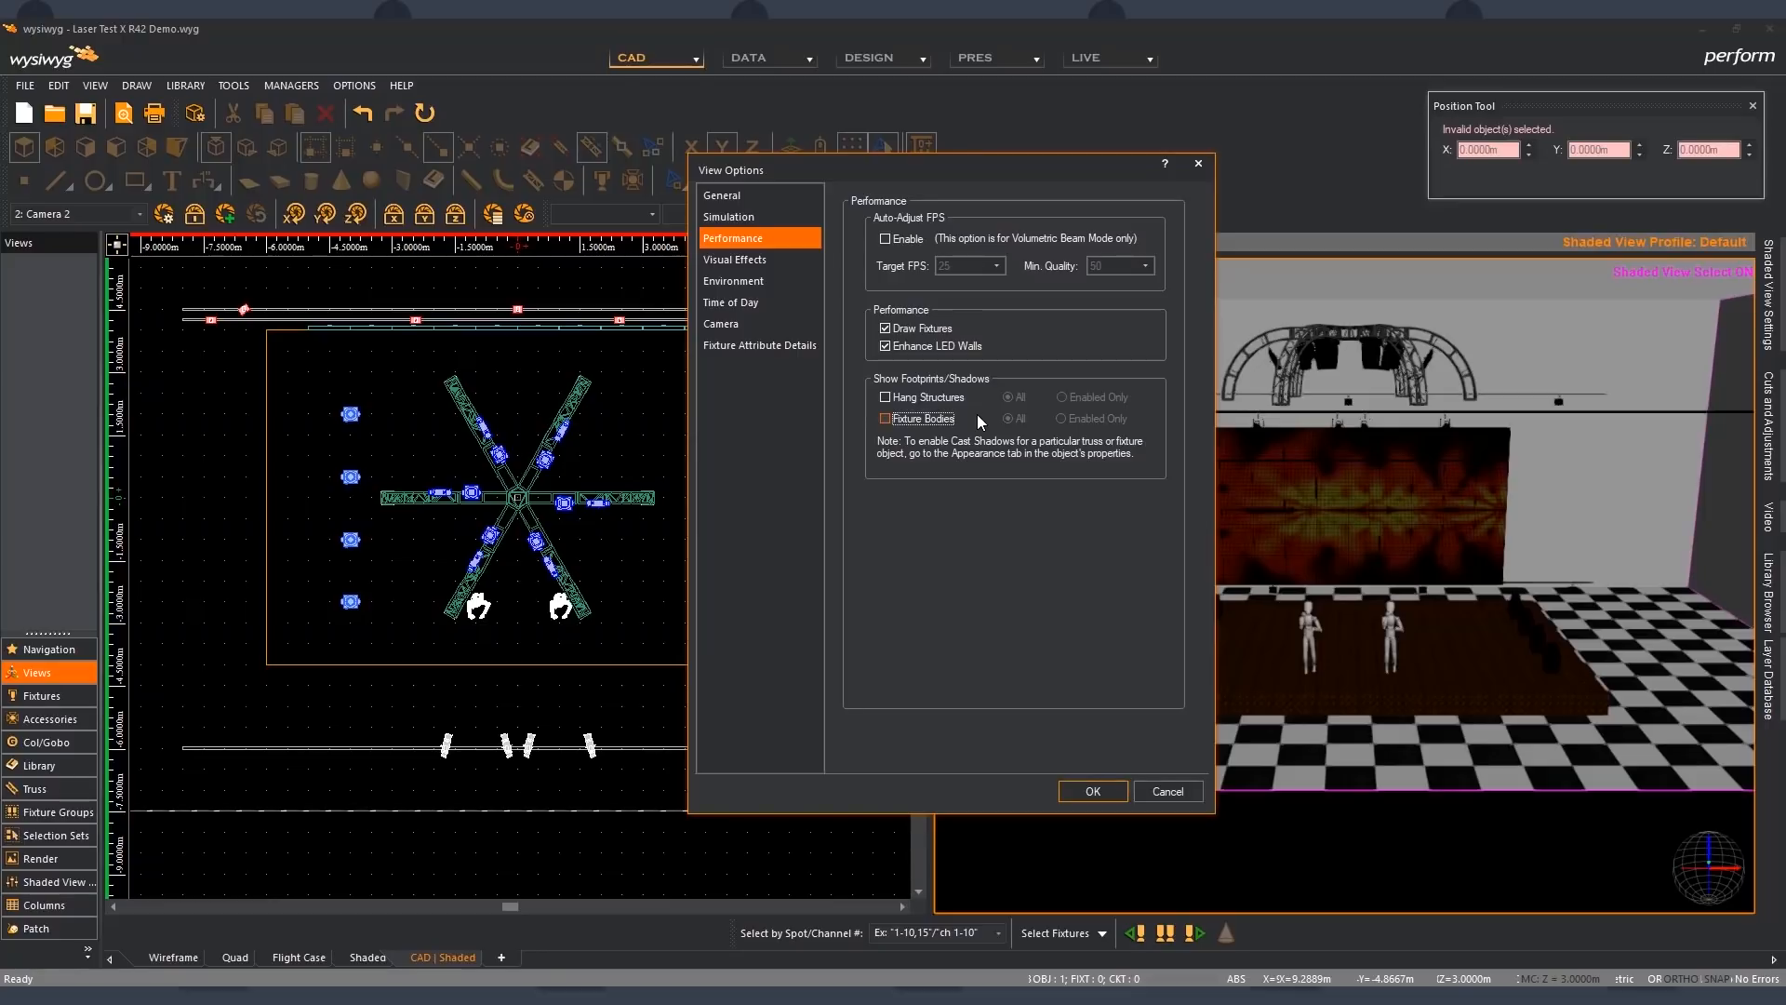
pyautogui.click(887, 397)
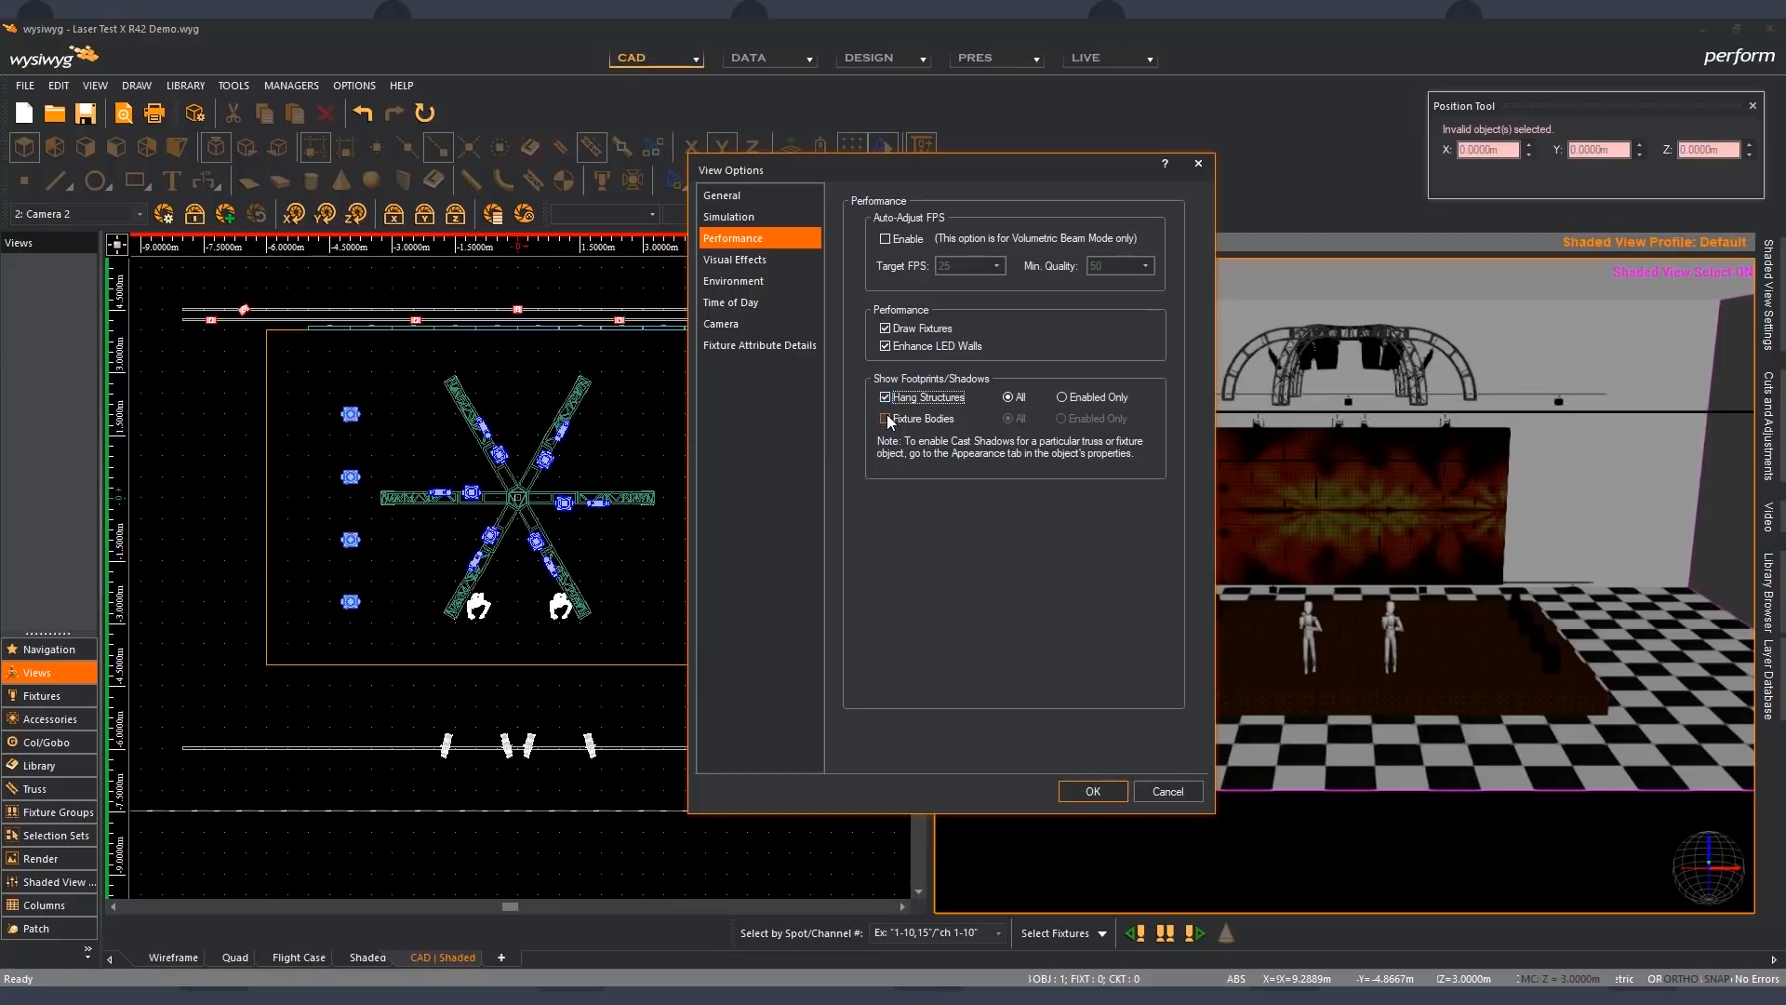
pyautogui.click(886, 418)
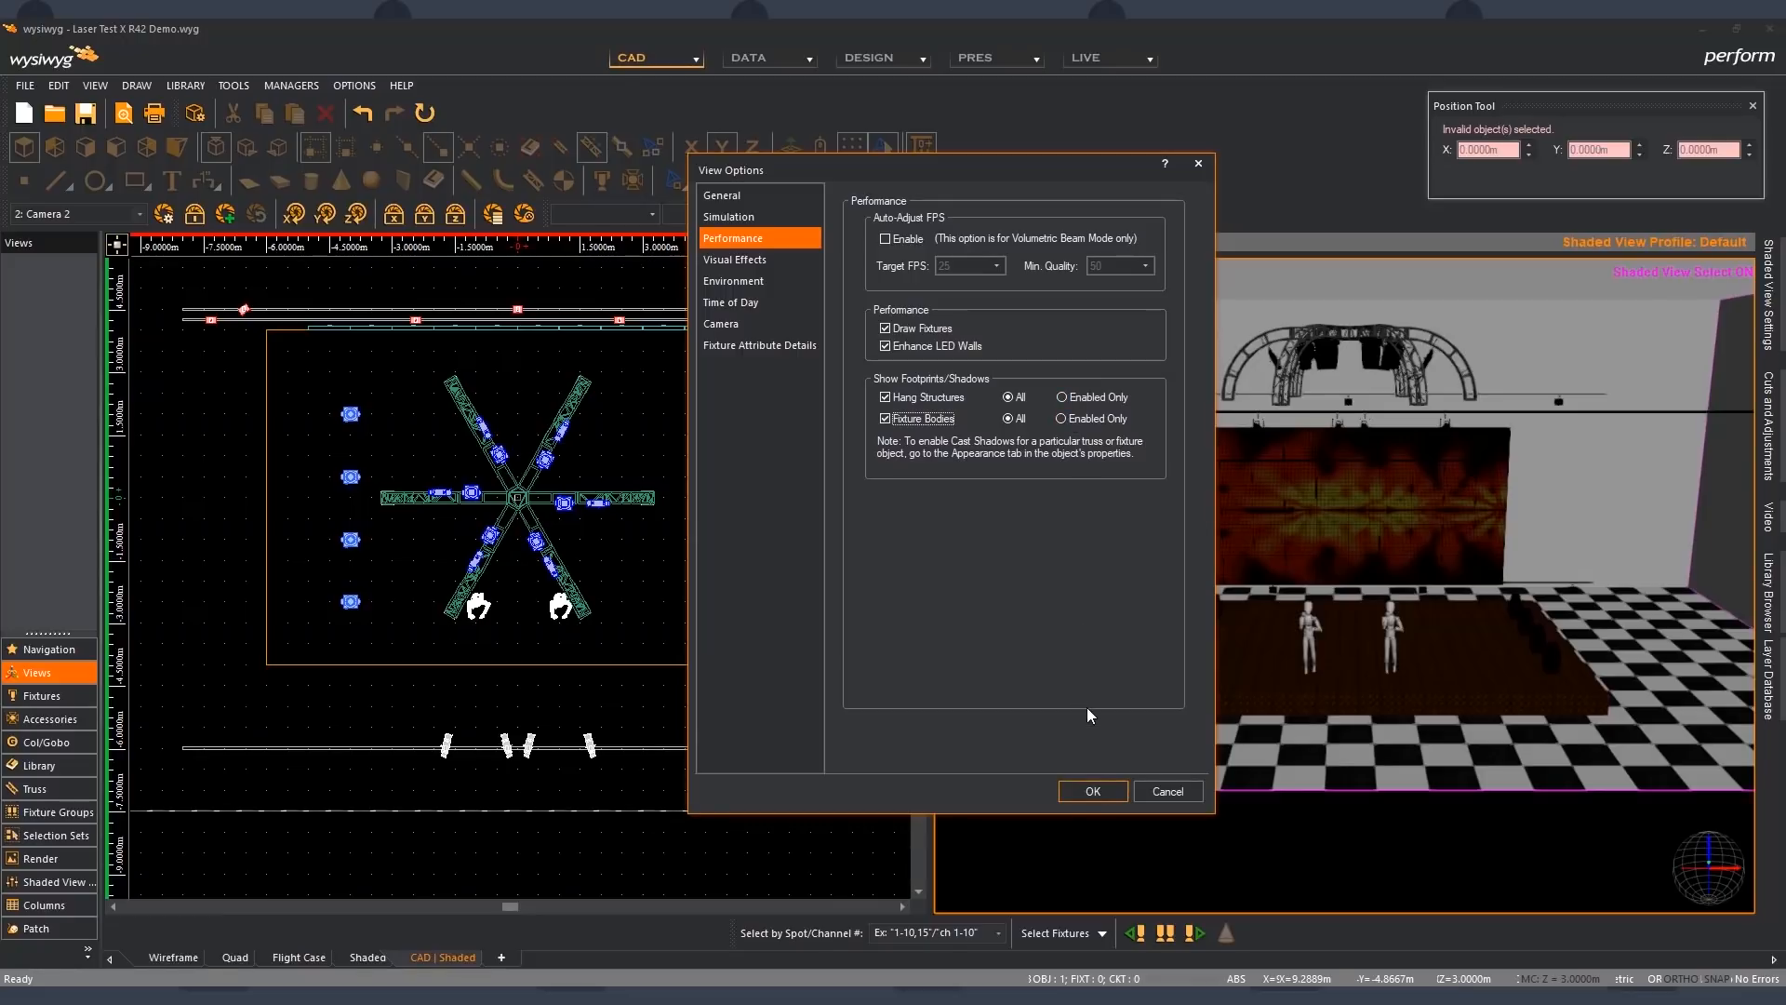
pyautogui.click(1094, 790)
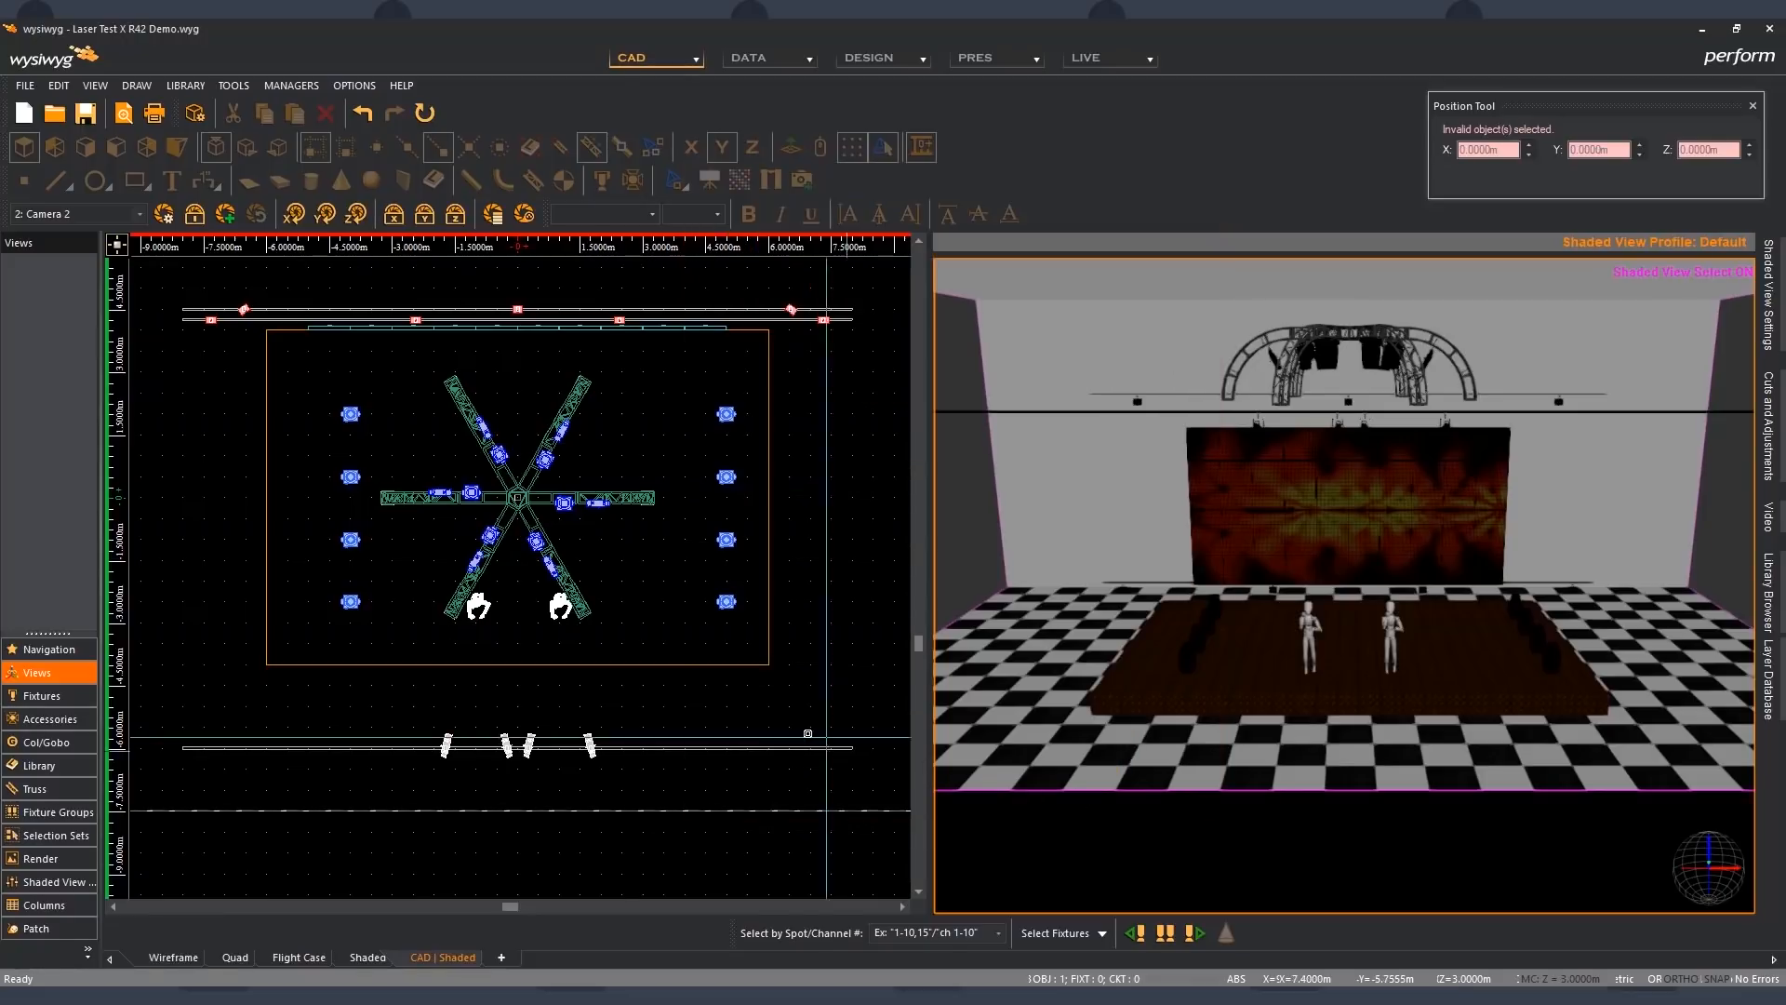
# - Select both standing figures, examine the Cast Shadow option in their appearance properties and deselect them
pyautogui.click(478, 606)
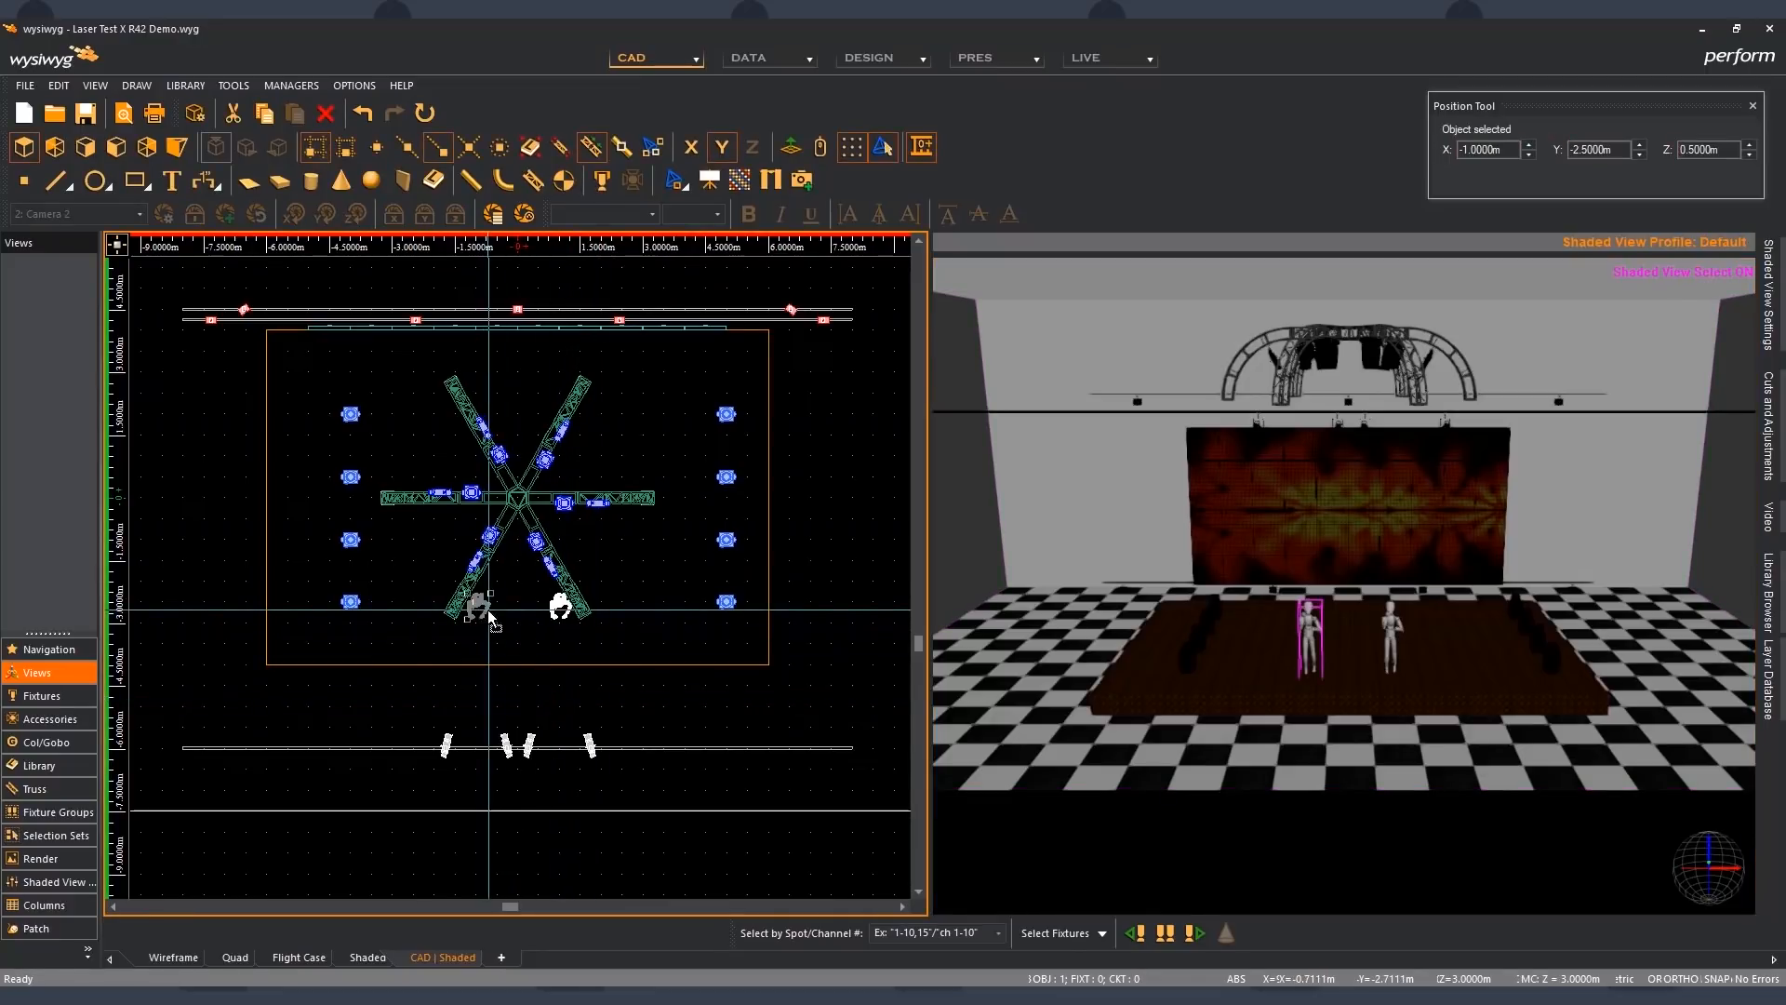
pyautogui.keyDown('ctrl'); pyautogui.click(553, 614); pyautogui.keyUp('ctrl')
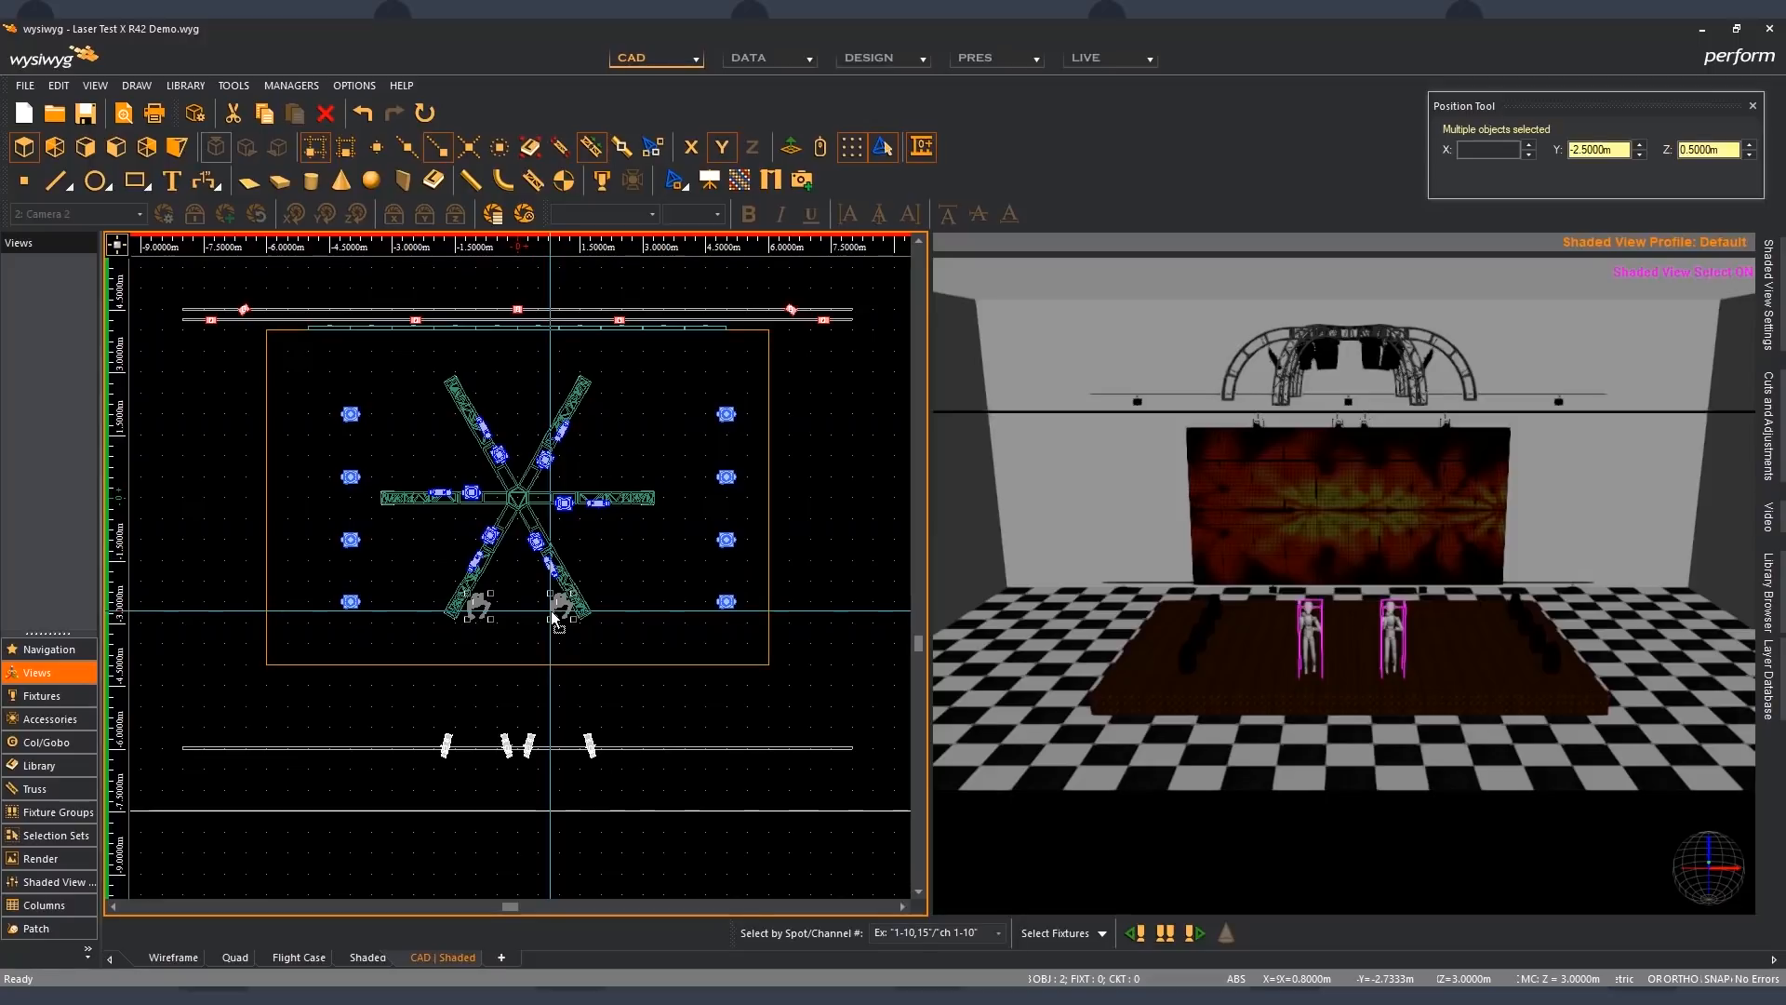
pyautogui.doubleClick(554, 617)
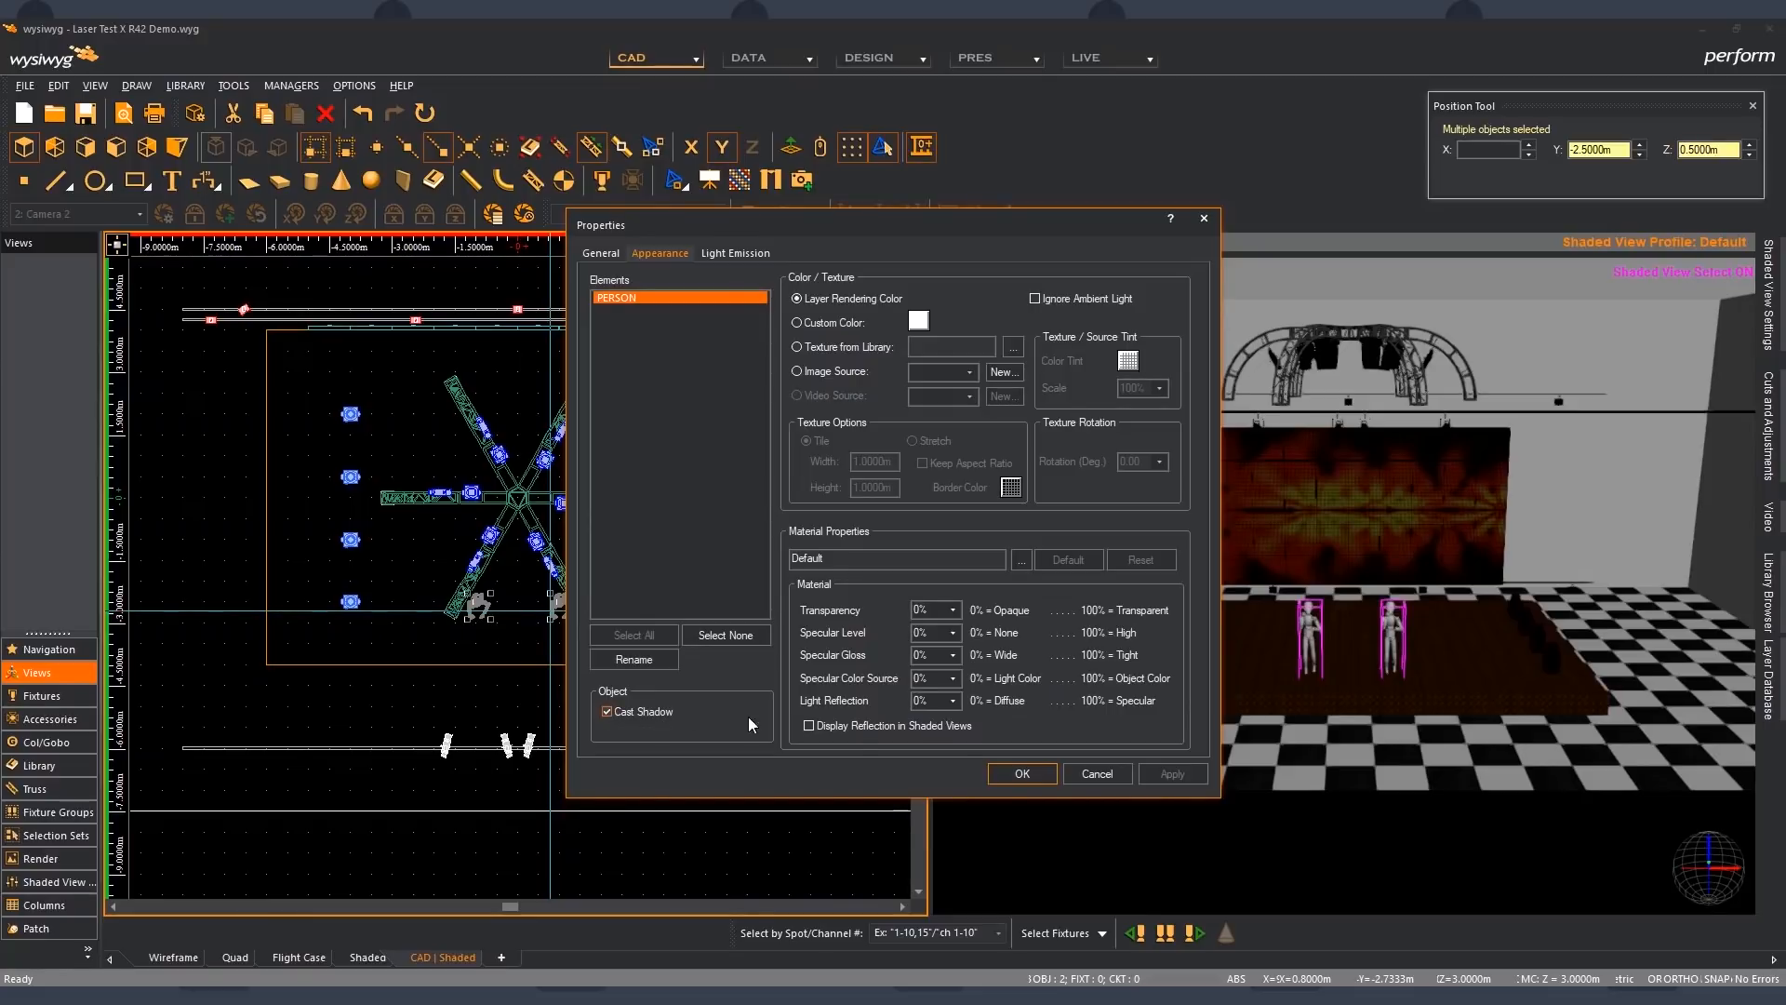
pyautogui.click(1022, 772)
pyautogui.click(524, 694)
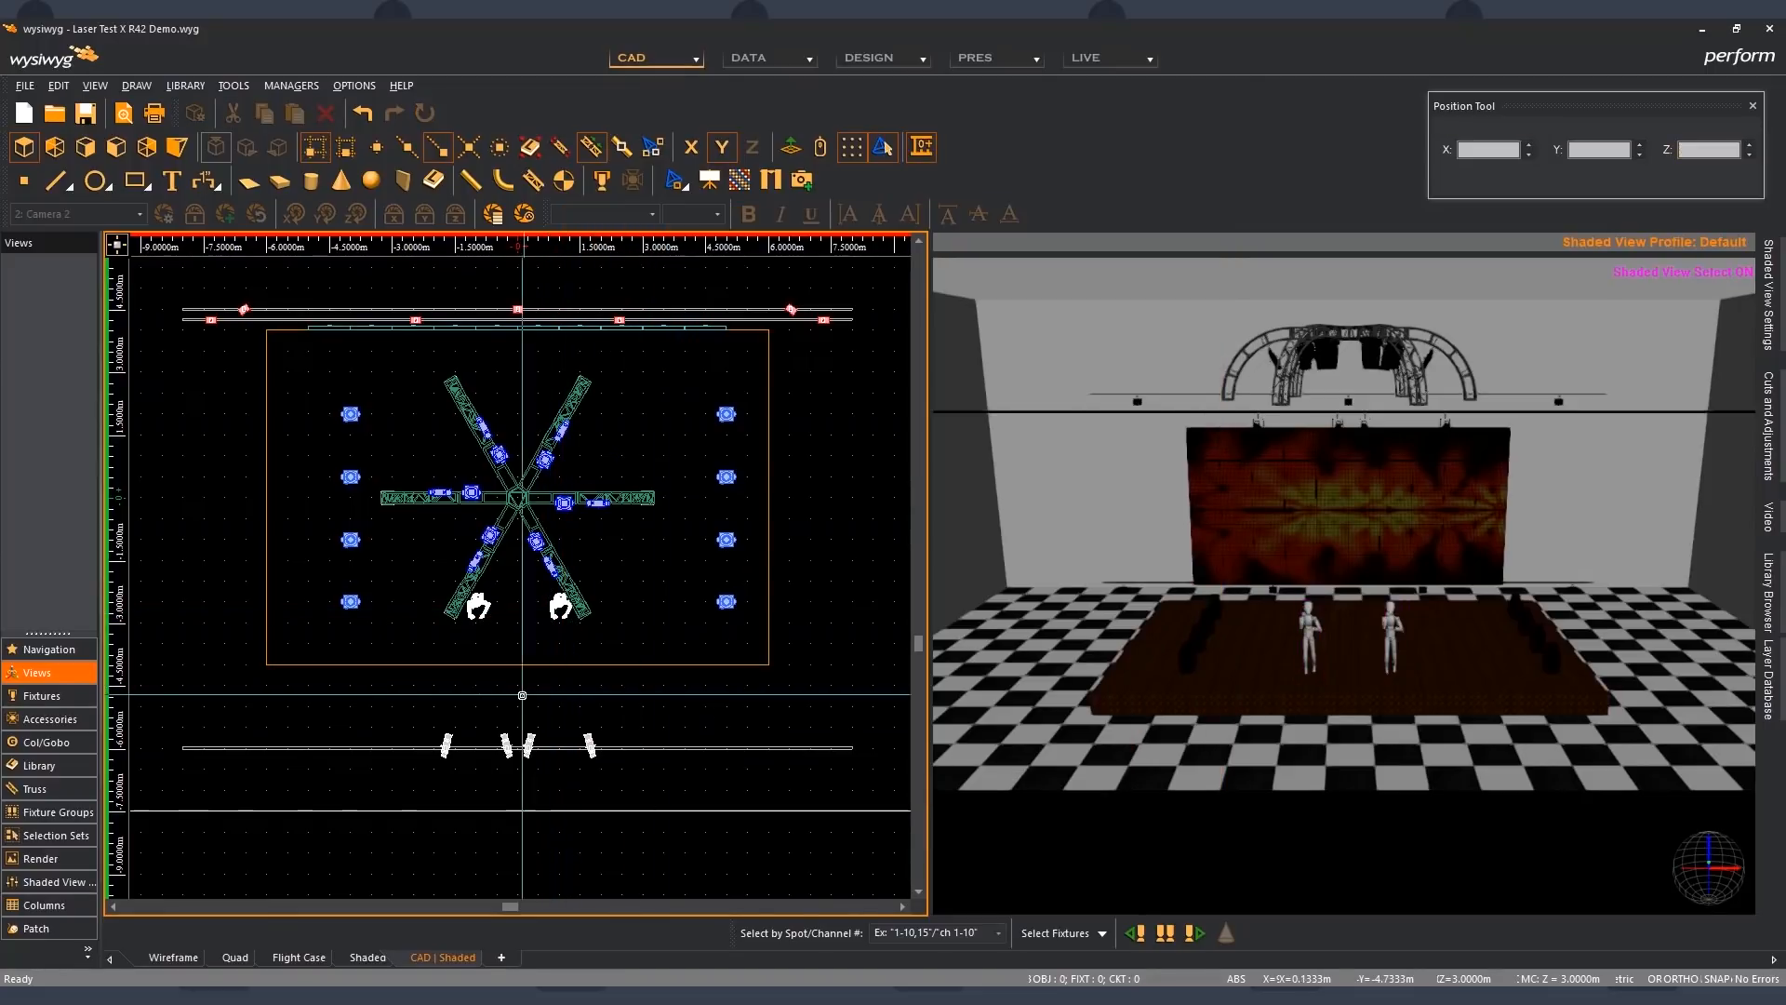
# - Select the four front fixtures to examine the shadows their beams cast from the two figures, and deselect them
pyautogui.moveTo(412, 712); pyautogui.dragTo(628, 777)
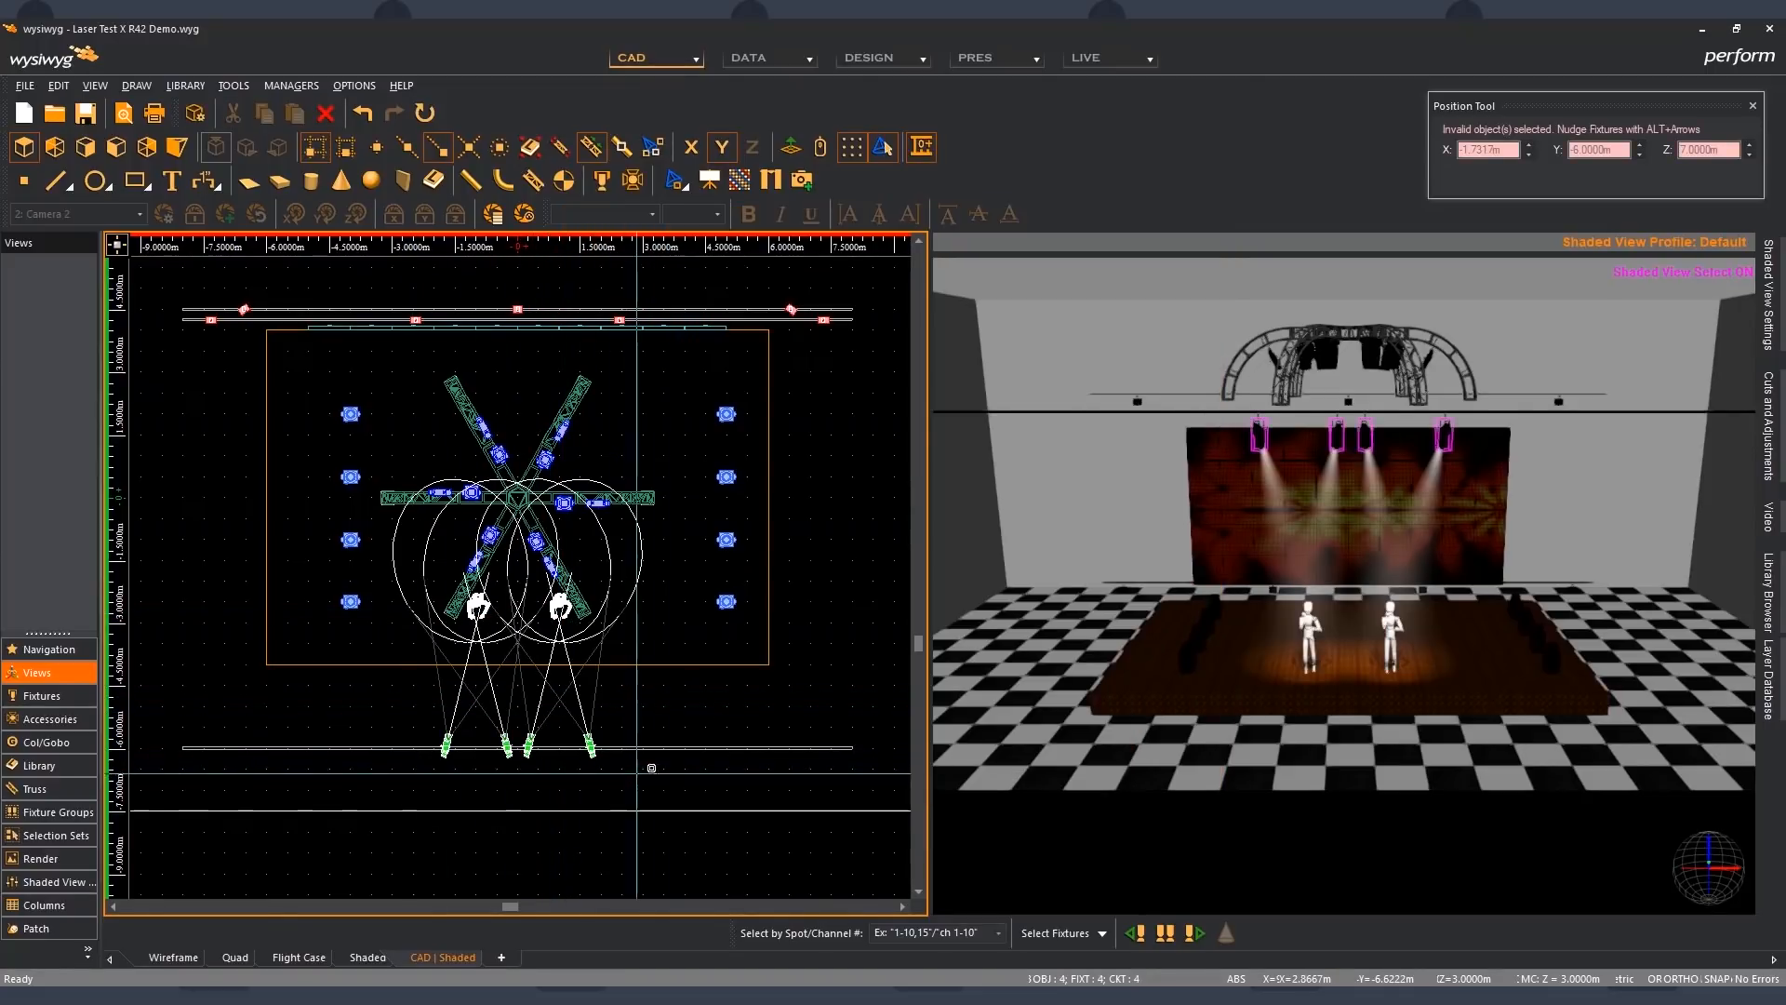
pyautogui.scroll(5, 1355, 671)
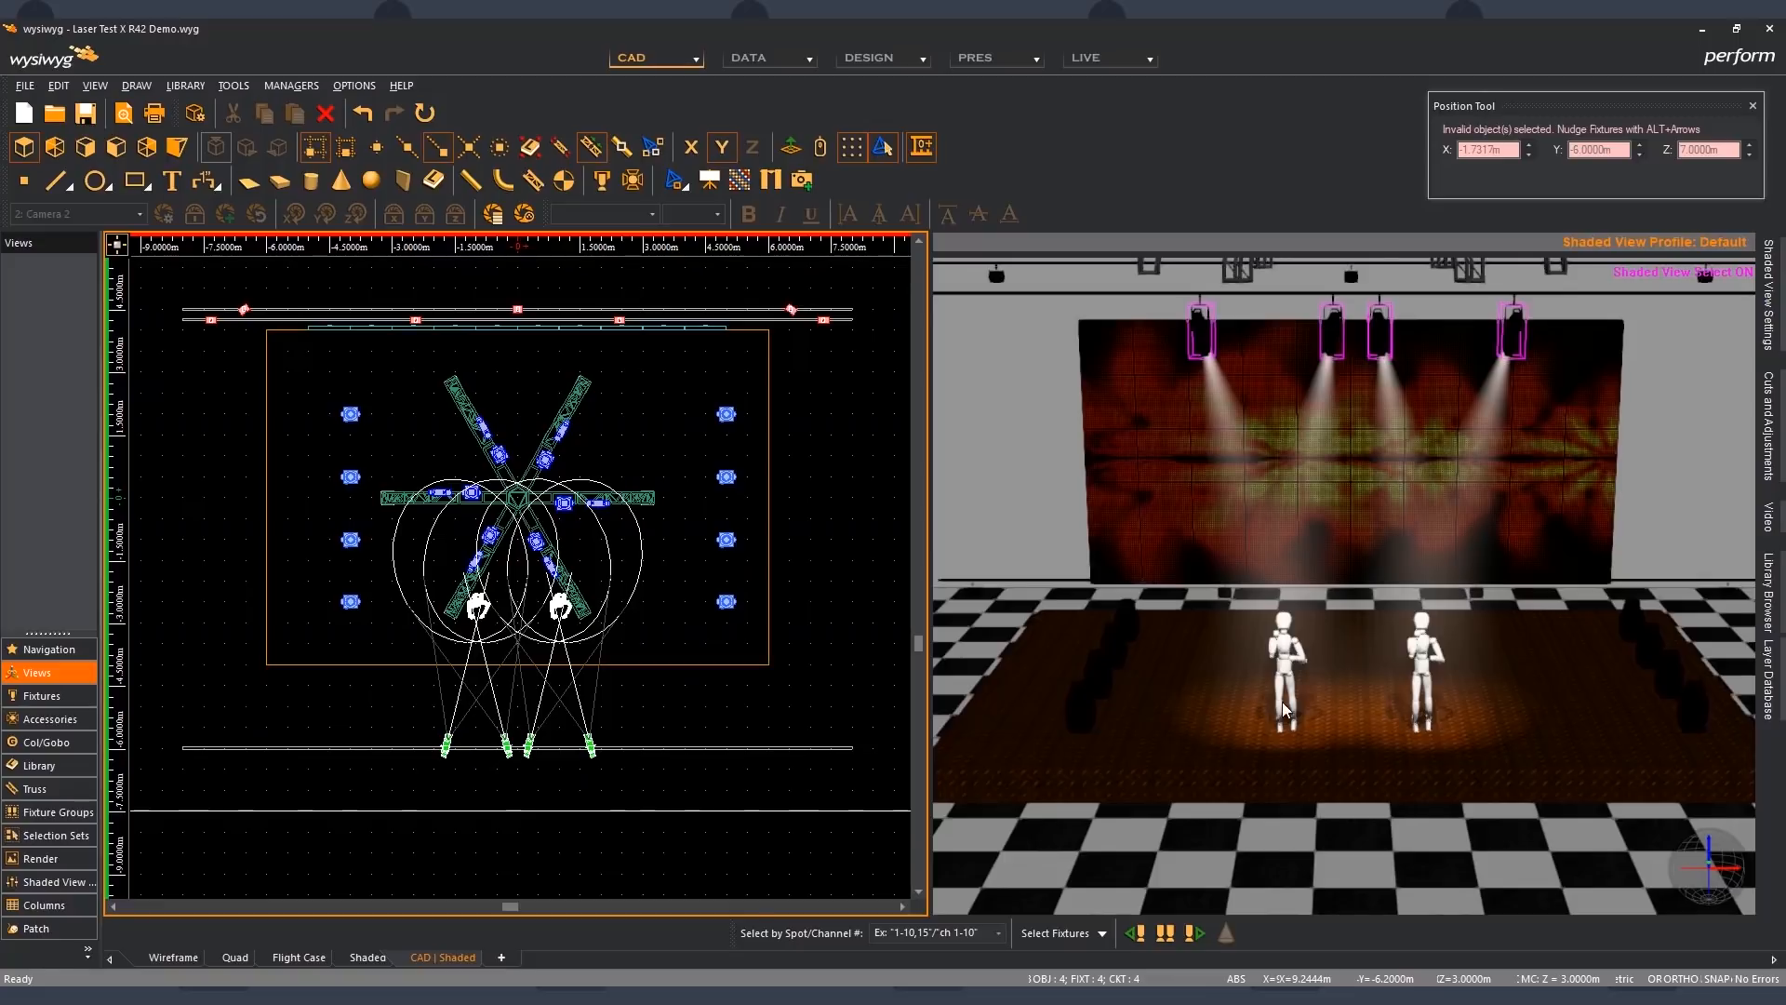
pyautogui.click(599, 690)
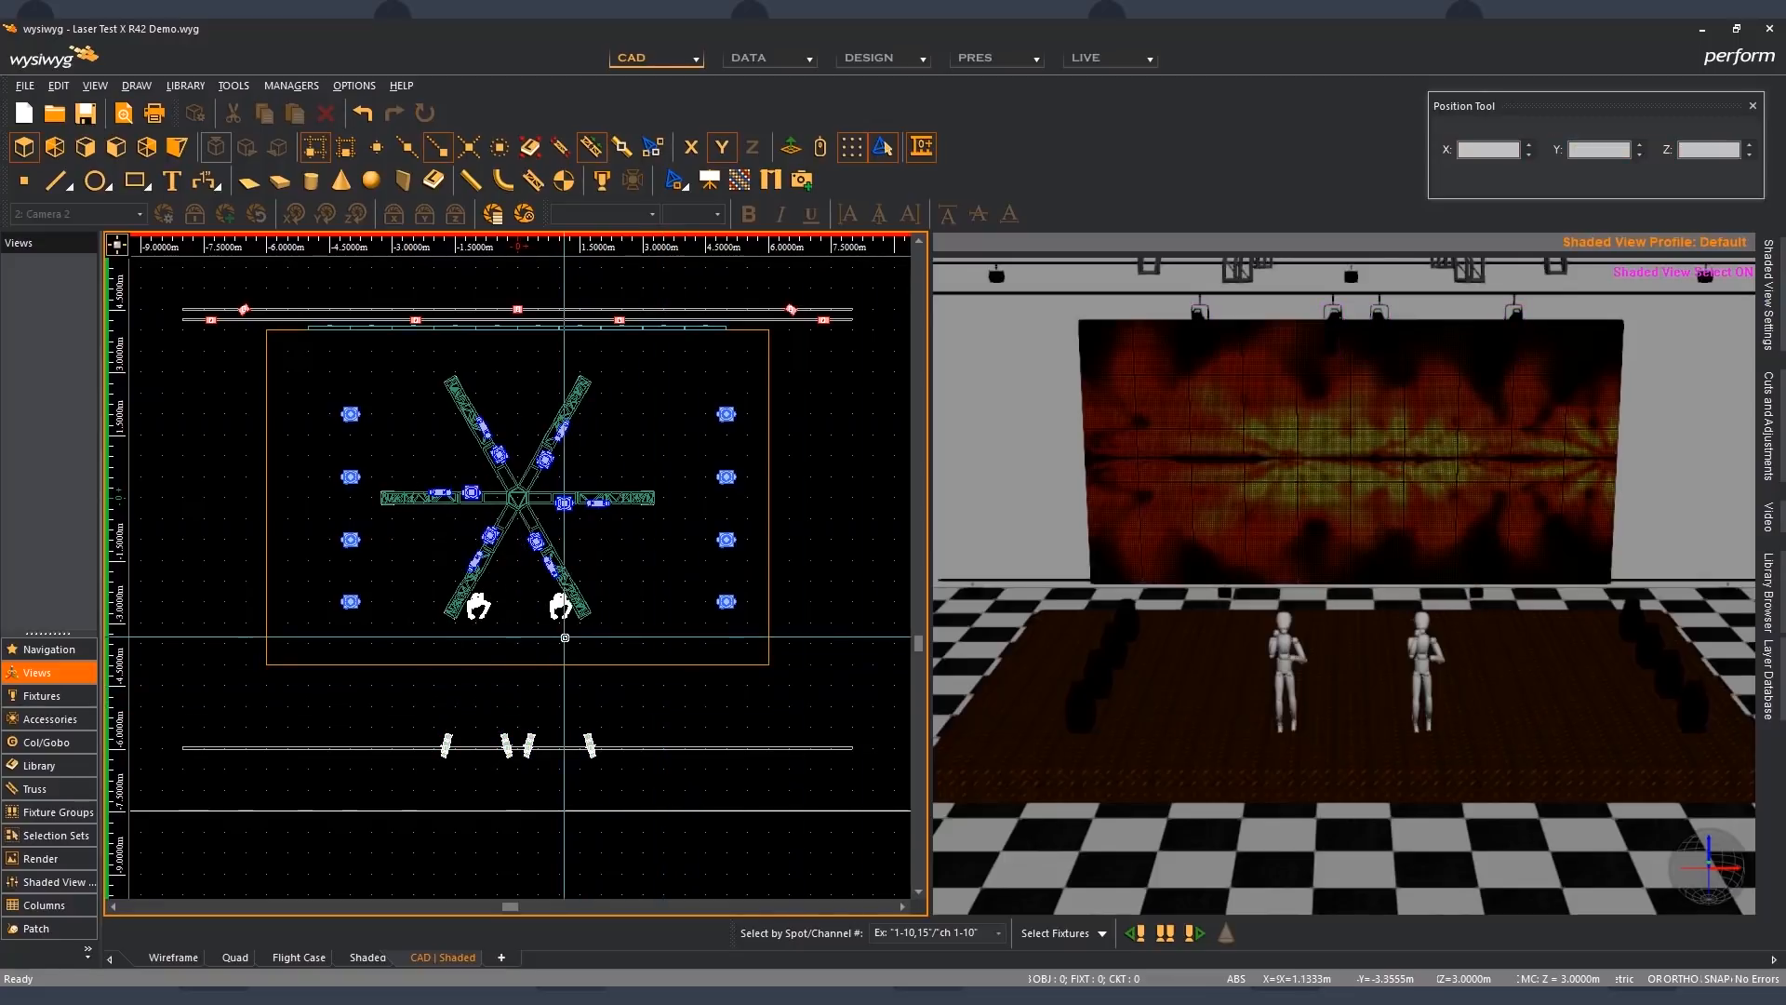
# - Turn off Cast Shadow in the appearance properties of the standing figure on the stage's right side and deselect it
pyautogui.click(557, 610)
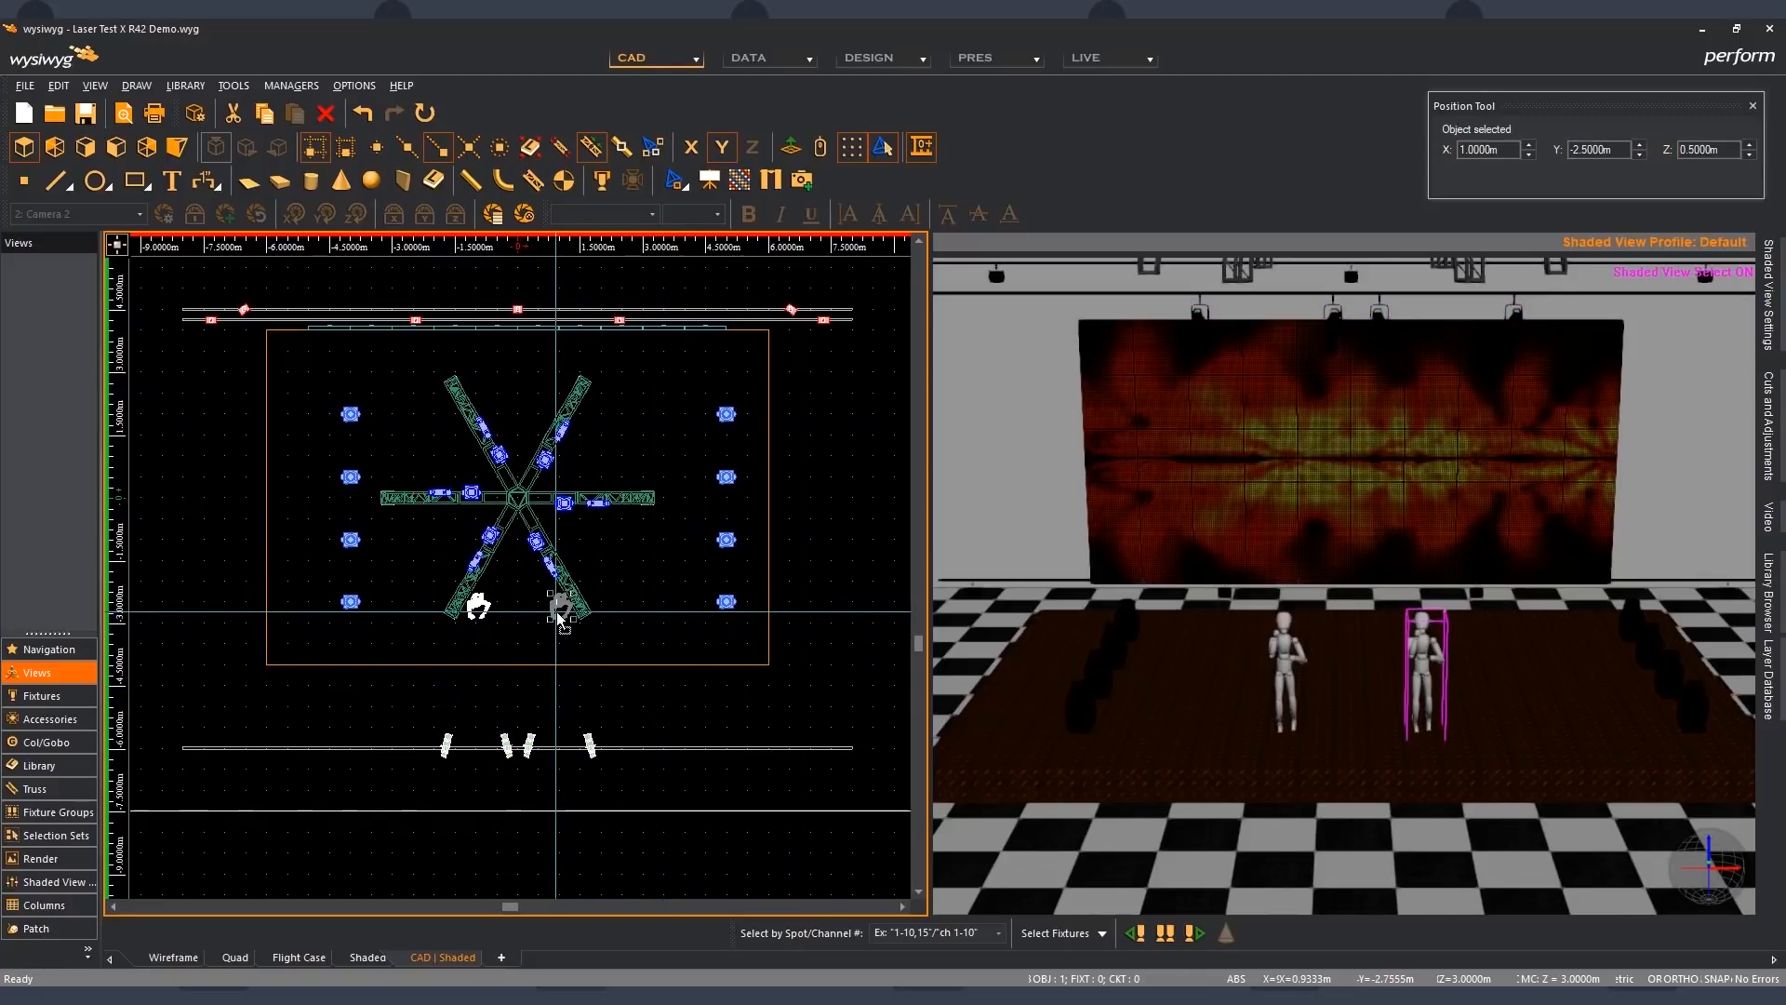
pyautogui.doubleClick(560, 615)
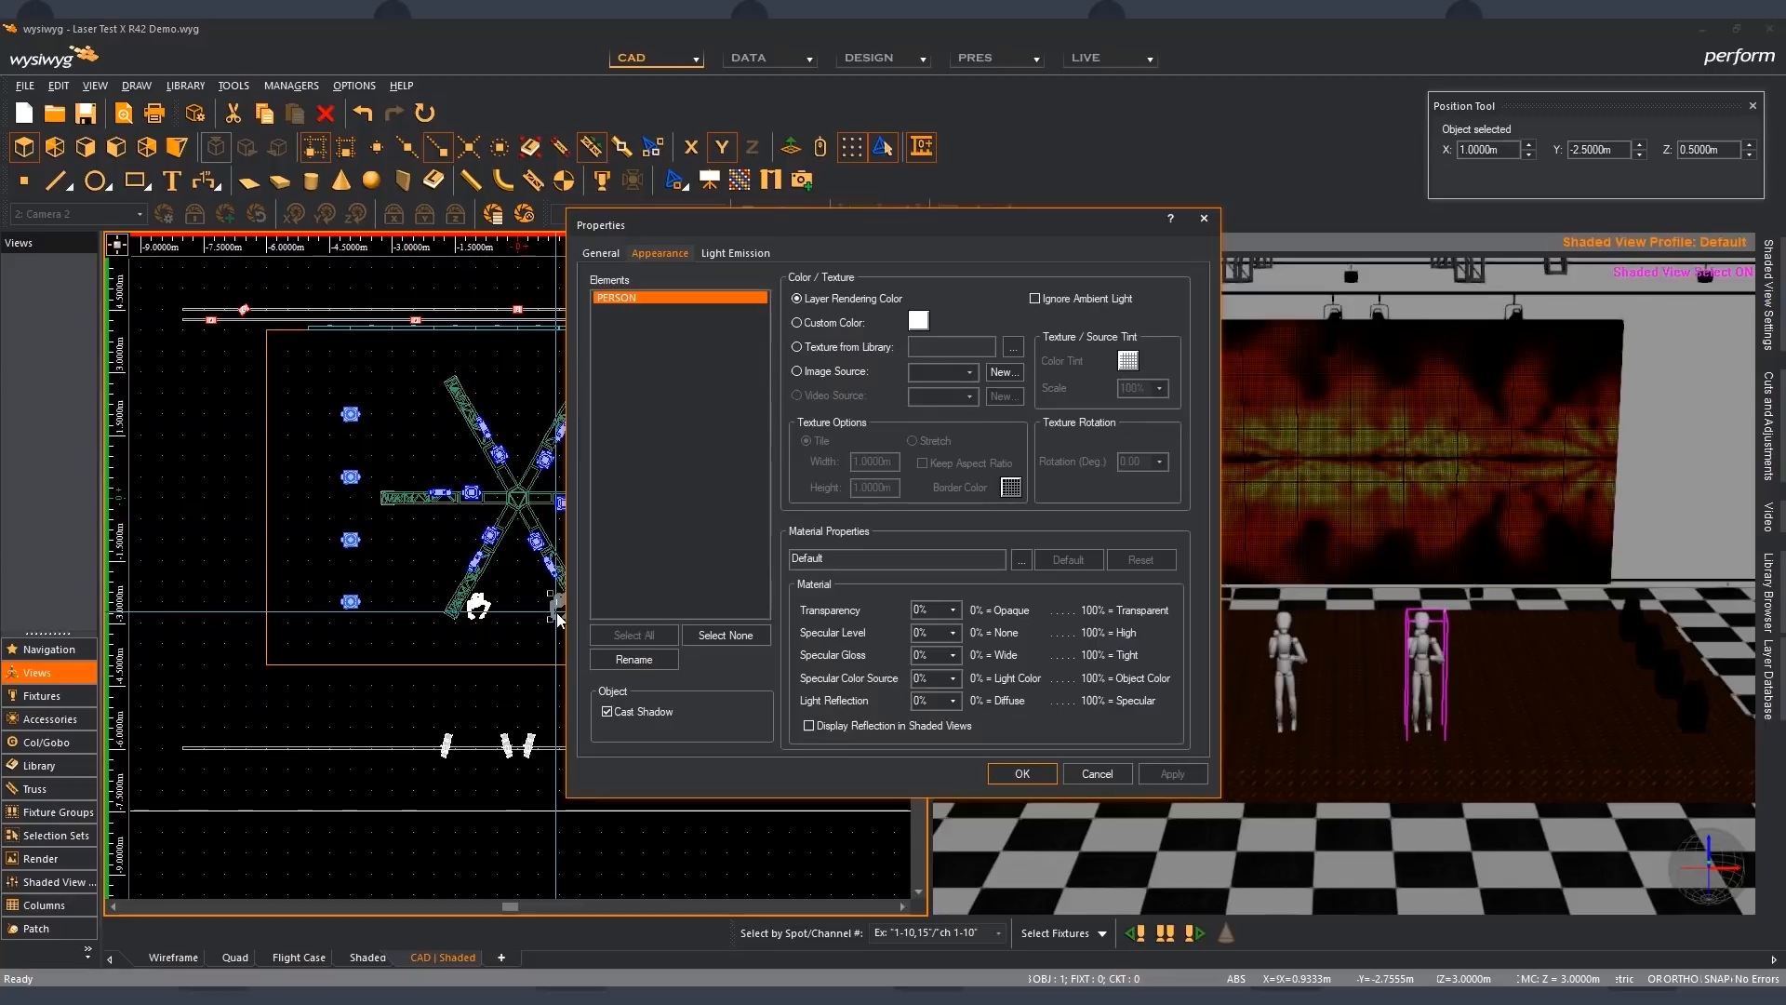
pyautogui.click(639, 714)
pyautogui.click(1022, 773)
pyautogui.click(754, 702)
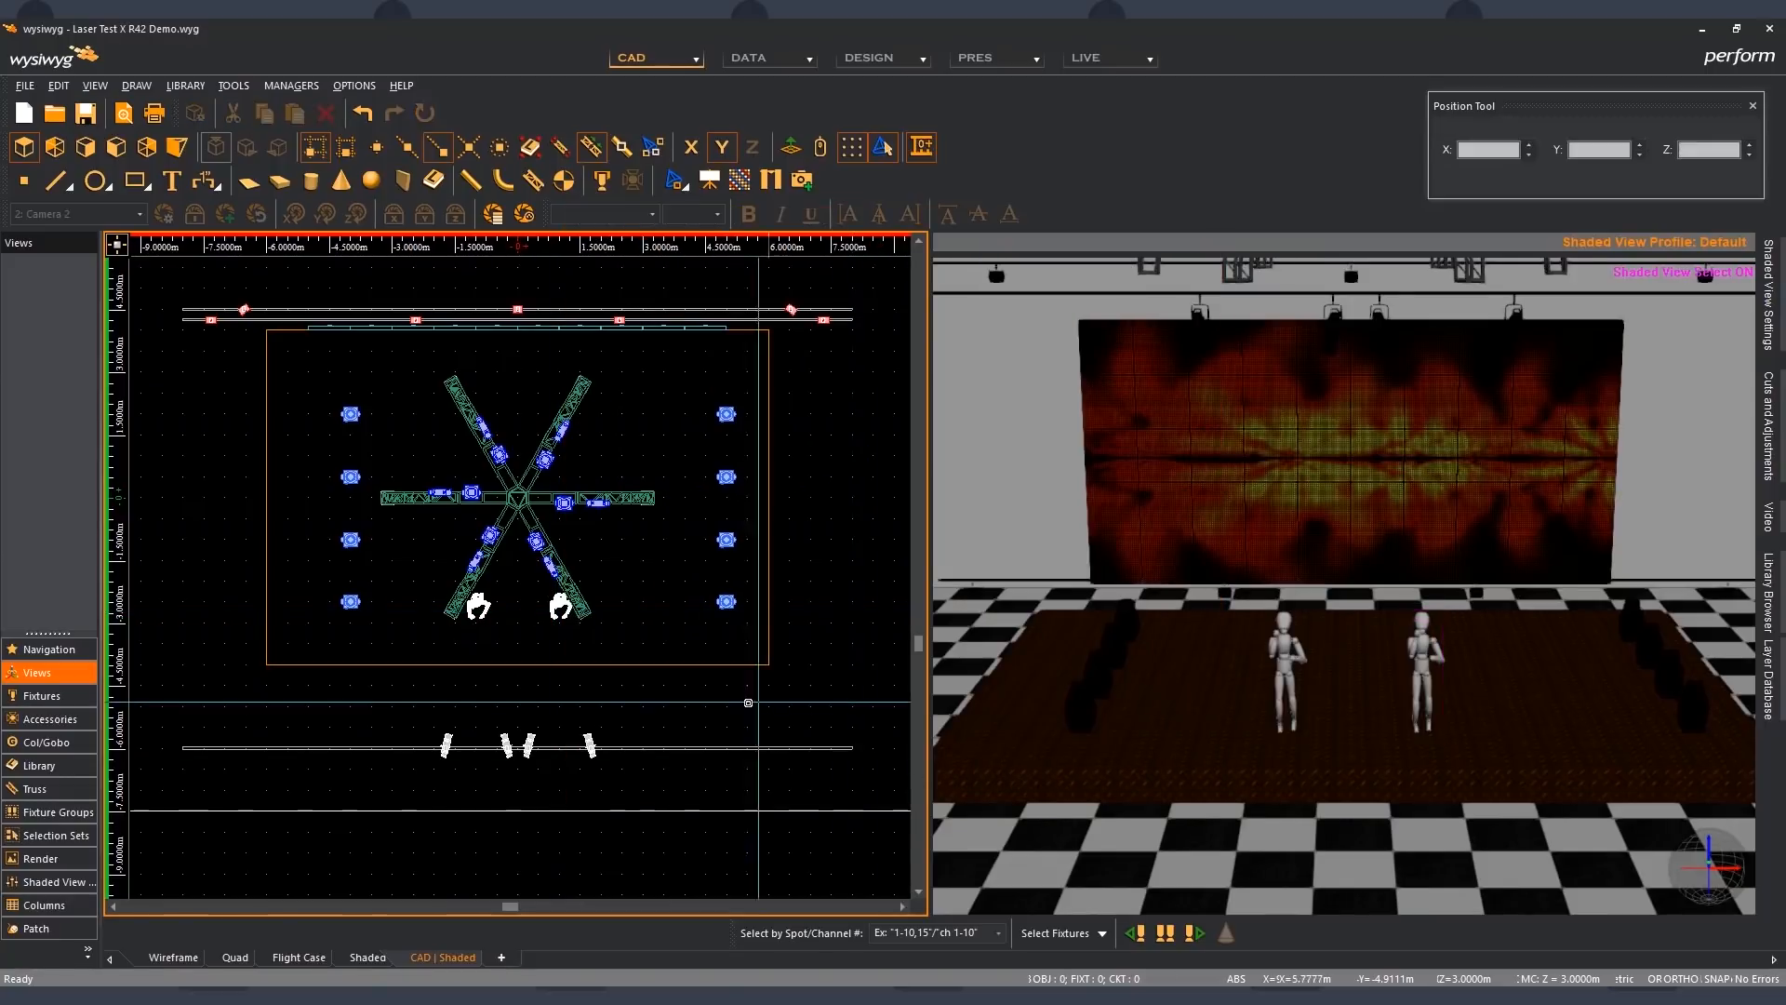
# - Select the four front fixtures again to compare the two figures' shadows on the stage floor up close, and deselect them
pyautogui.moveTo(430, 727); pyautogui.dragTo(621, 771)
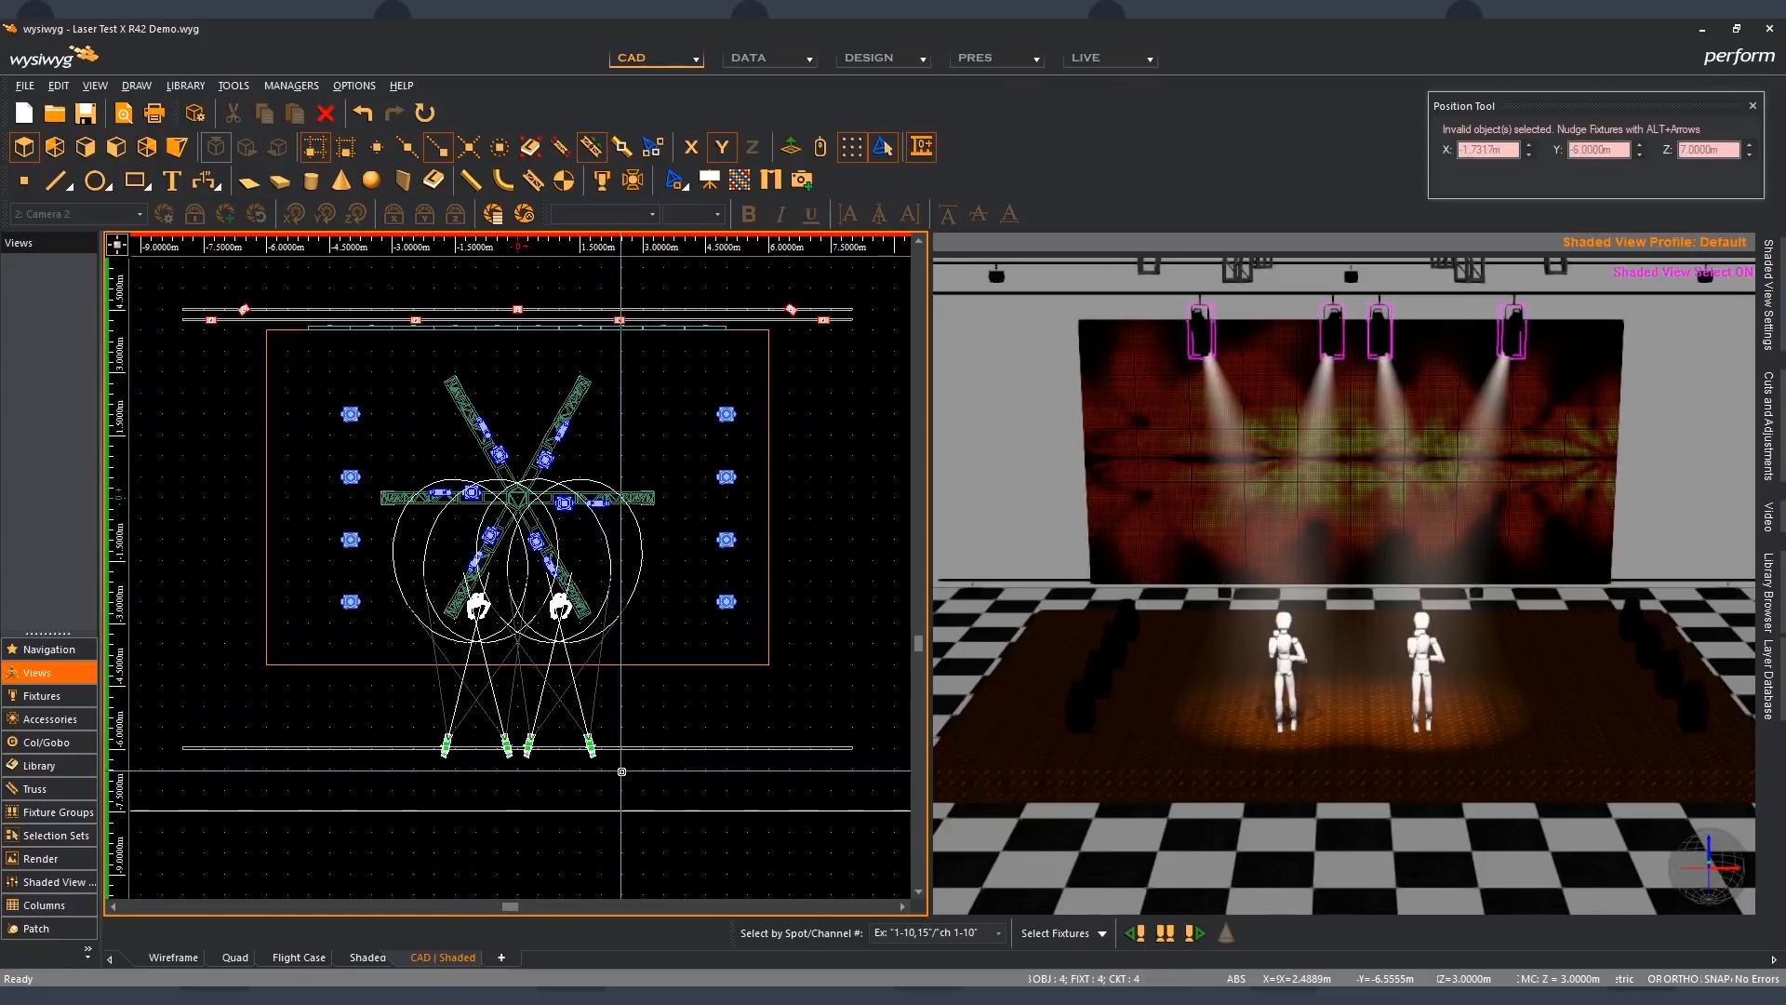
pyautogui.scroll(2, 1305, 718)
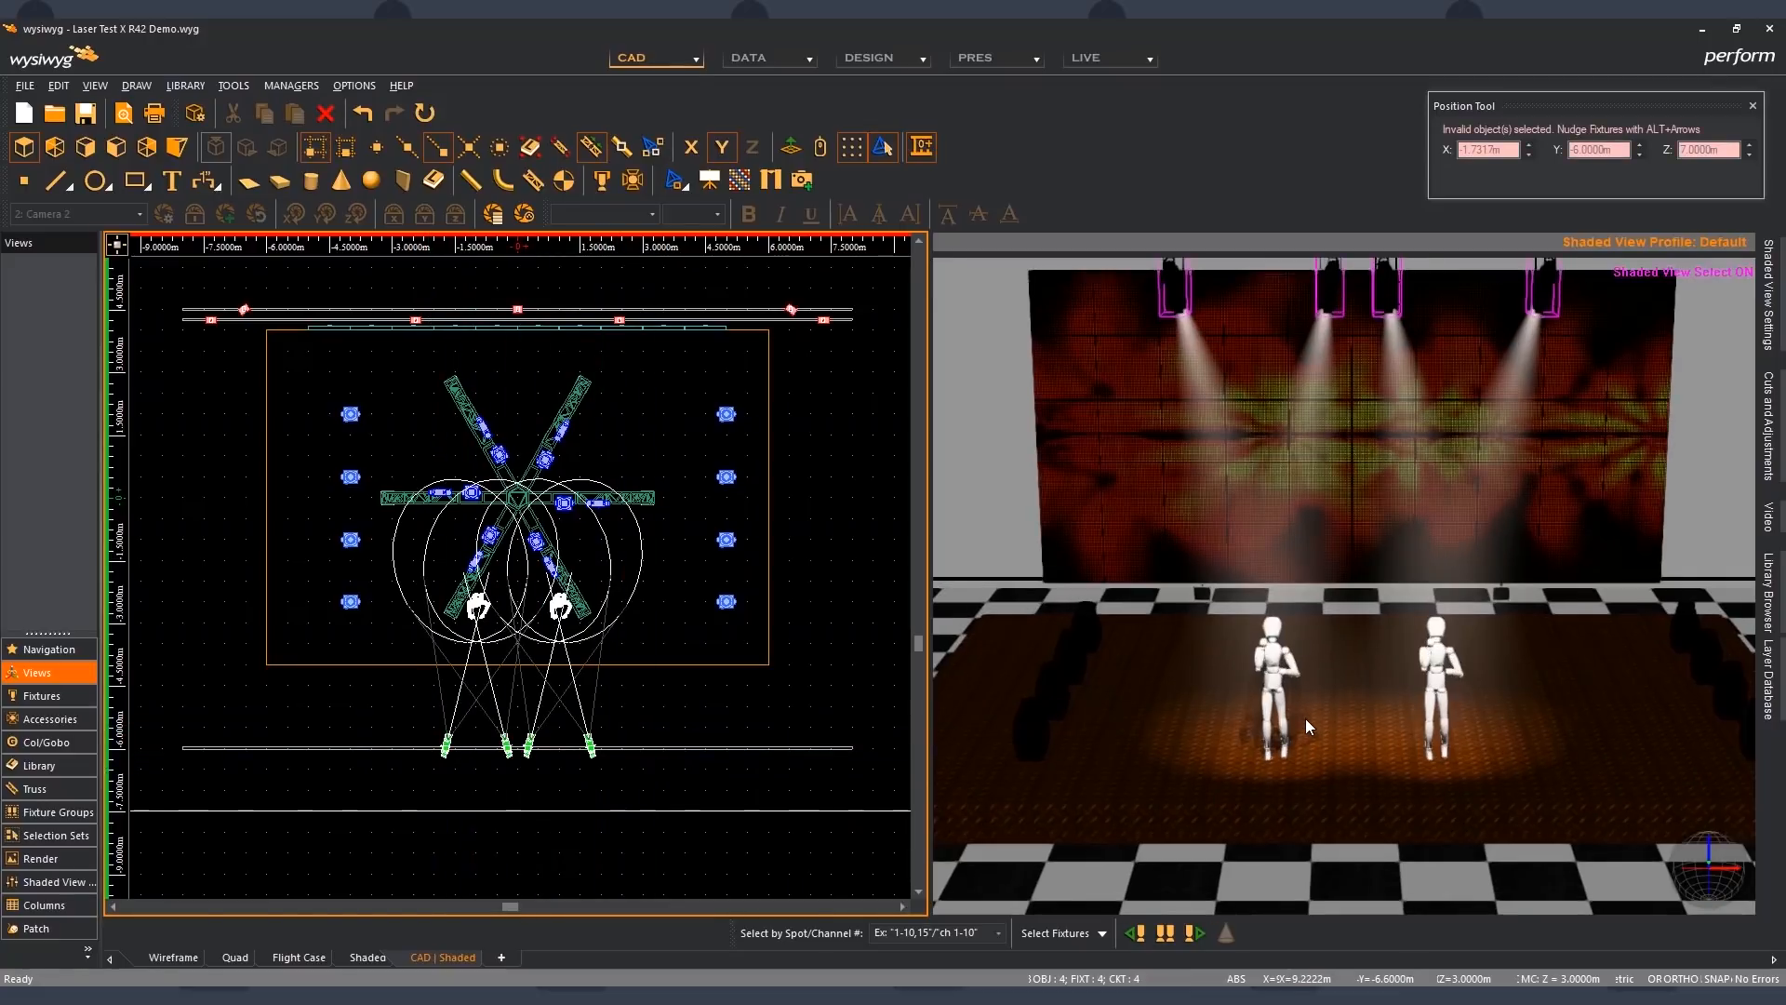
pyautogui.scroll(1, 1304, 718)
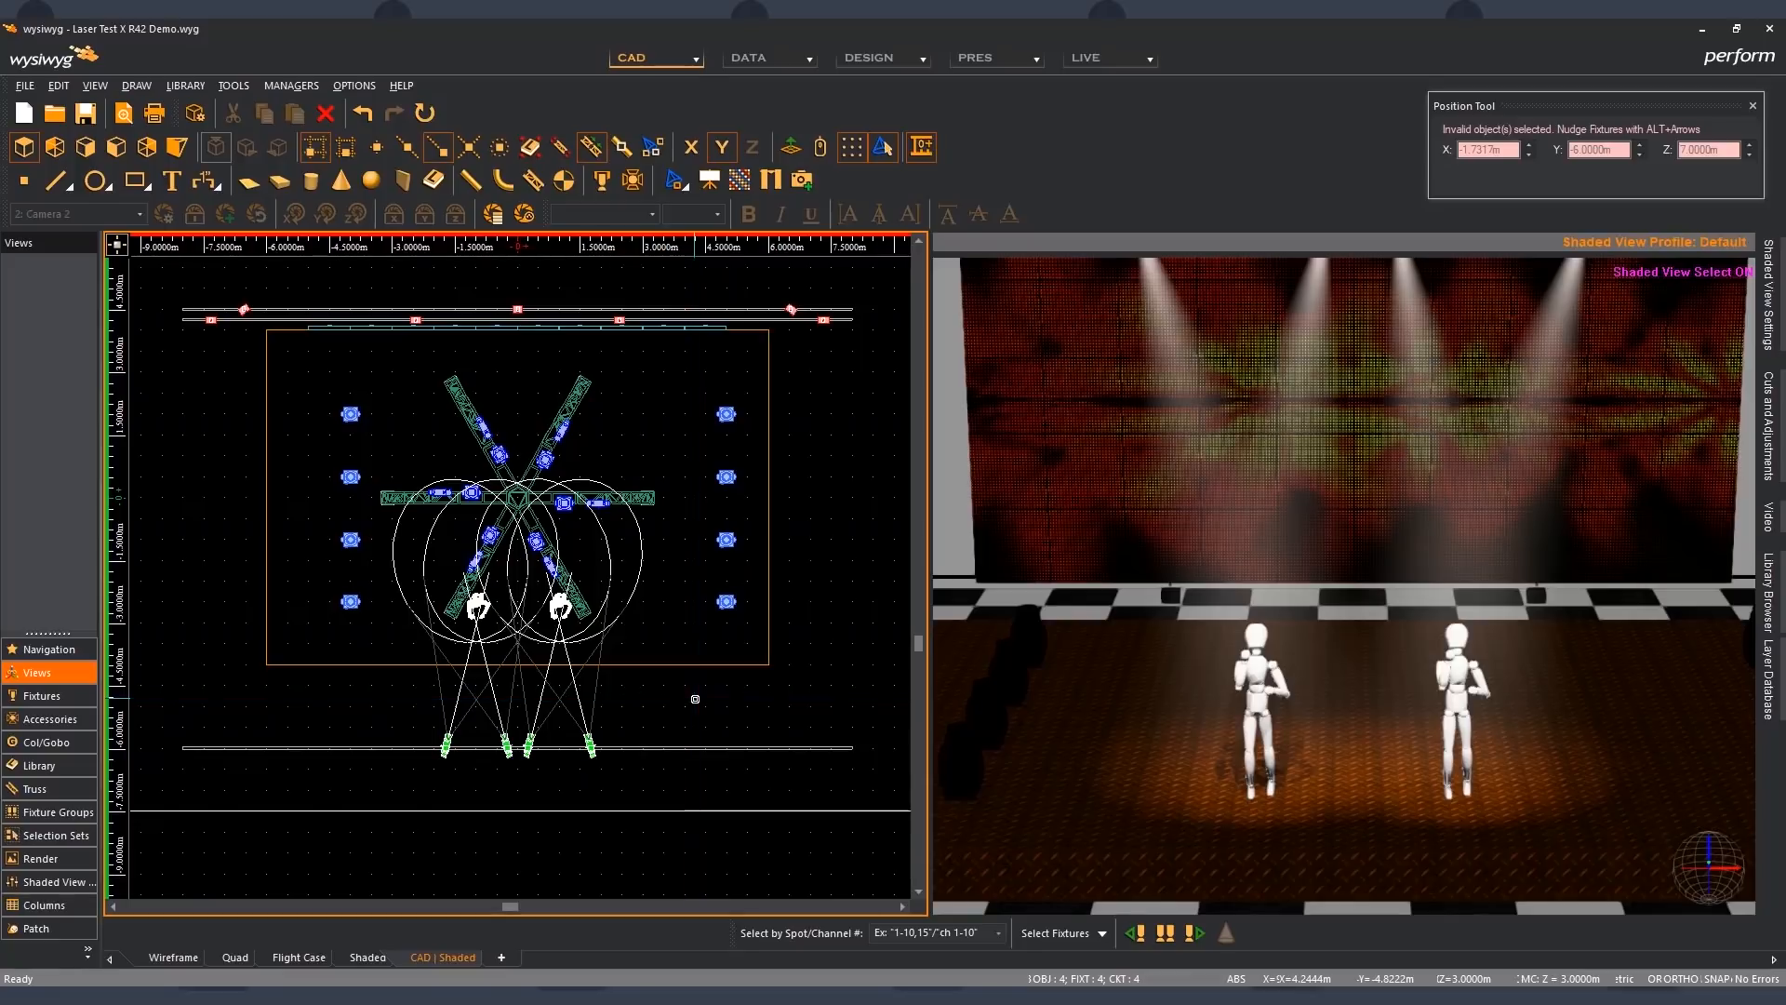
pyautogui.click(693, 698)
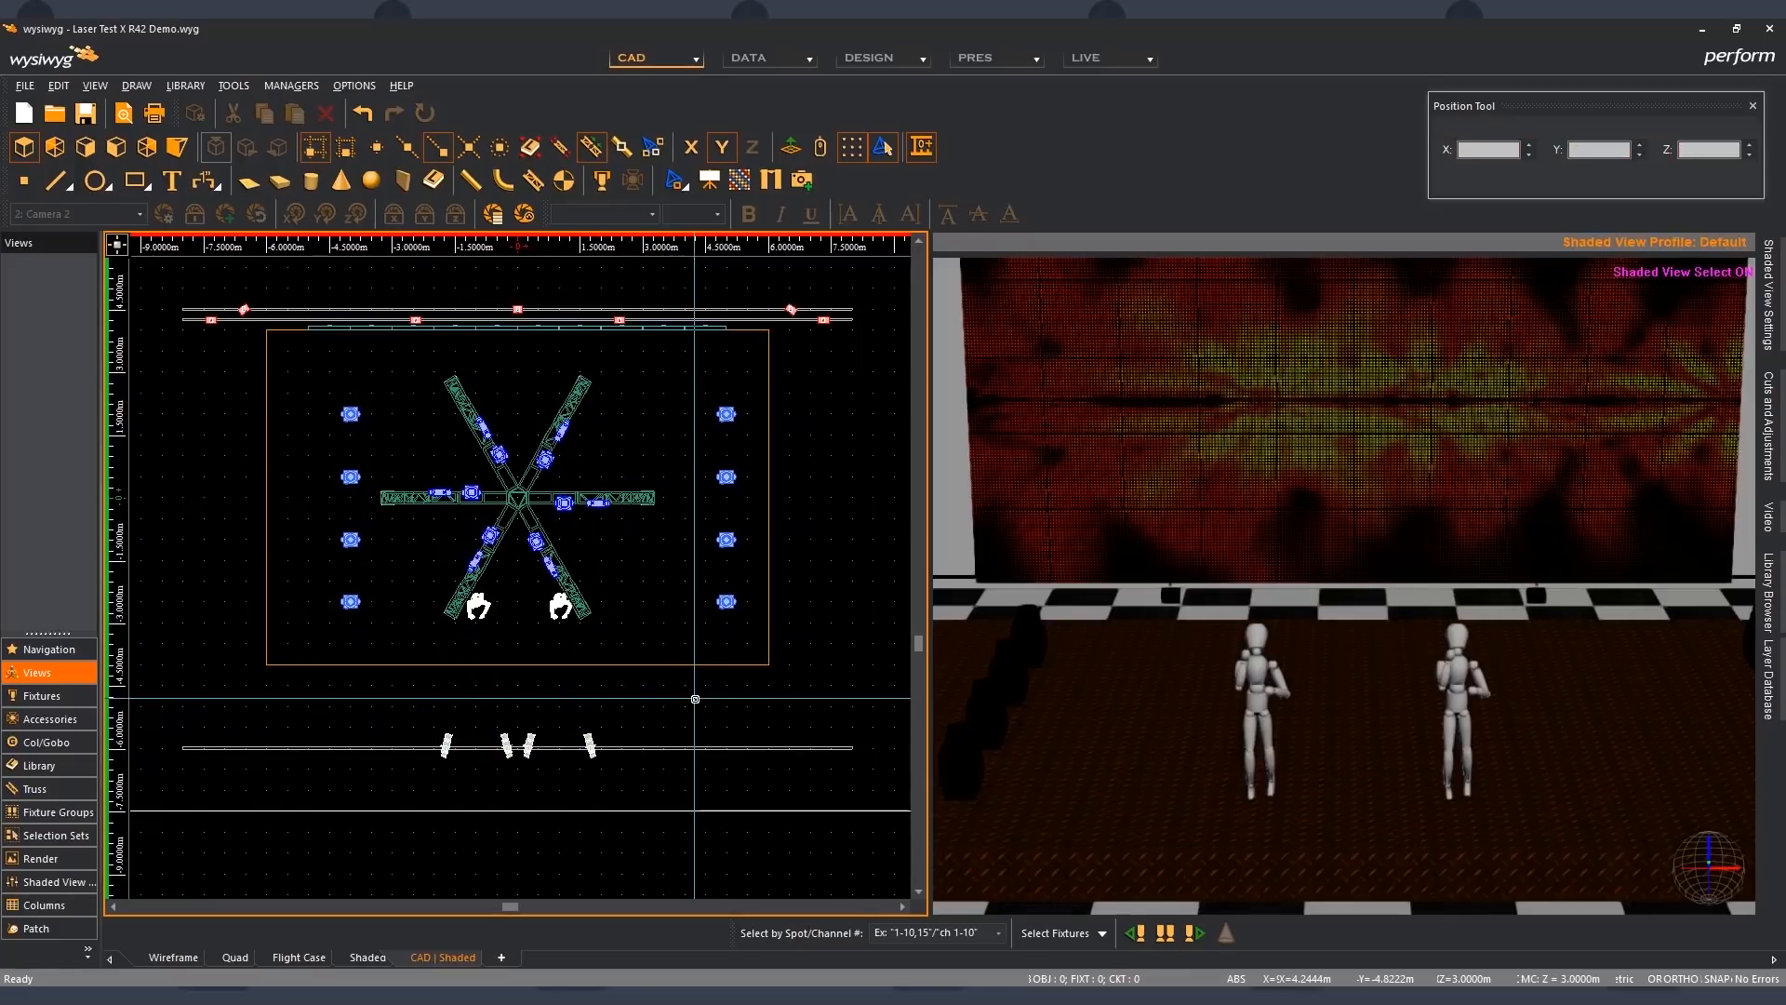
# - Select both standing figures, move them upstage to a Y position of 1 m with the Position Tool and deselect them
pyautogui.click(482, 609)
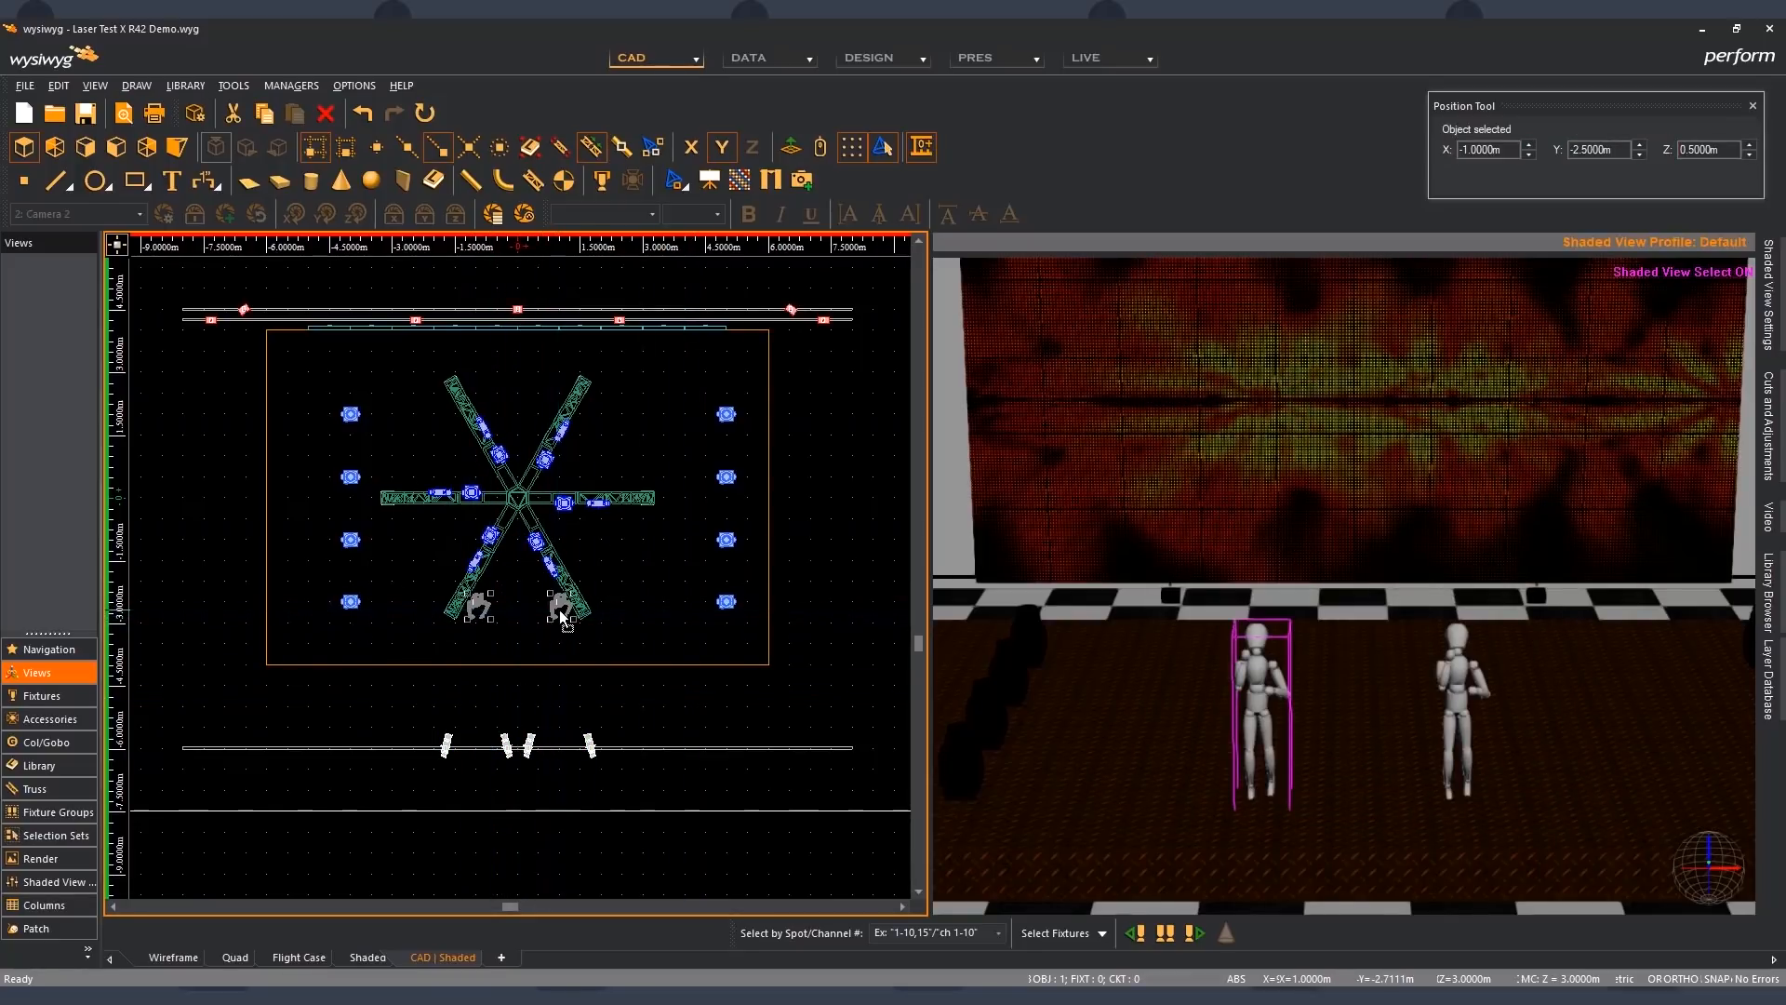
pyautogui.keyDown('ctrl'); pyautogui.click(561, 606); pyautogui.keyUp('ctrl')
pyautogui.click(1641, 149)
pyautogui.click(1641, 149)
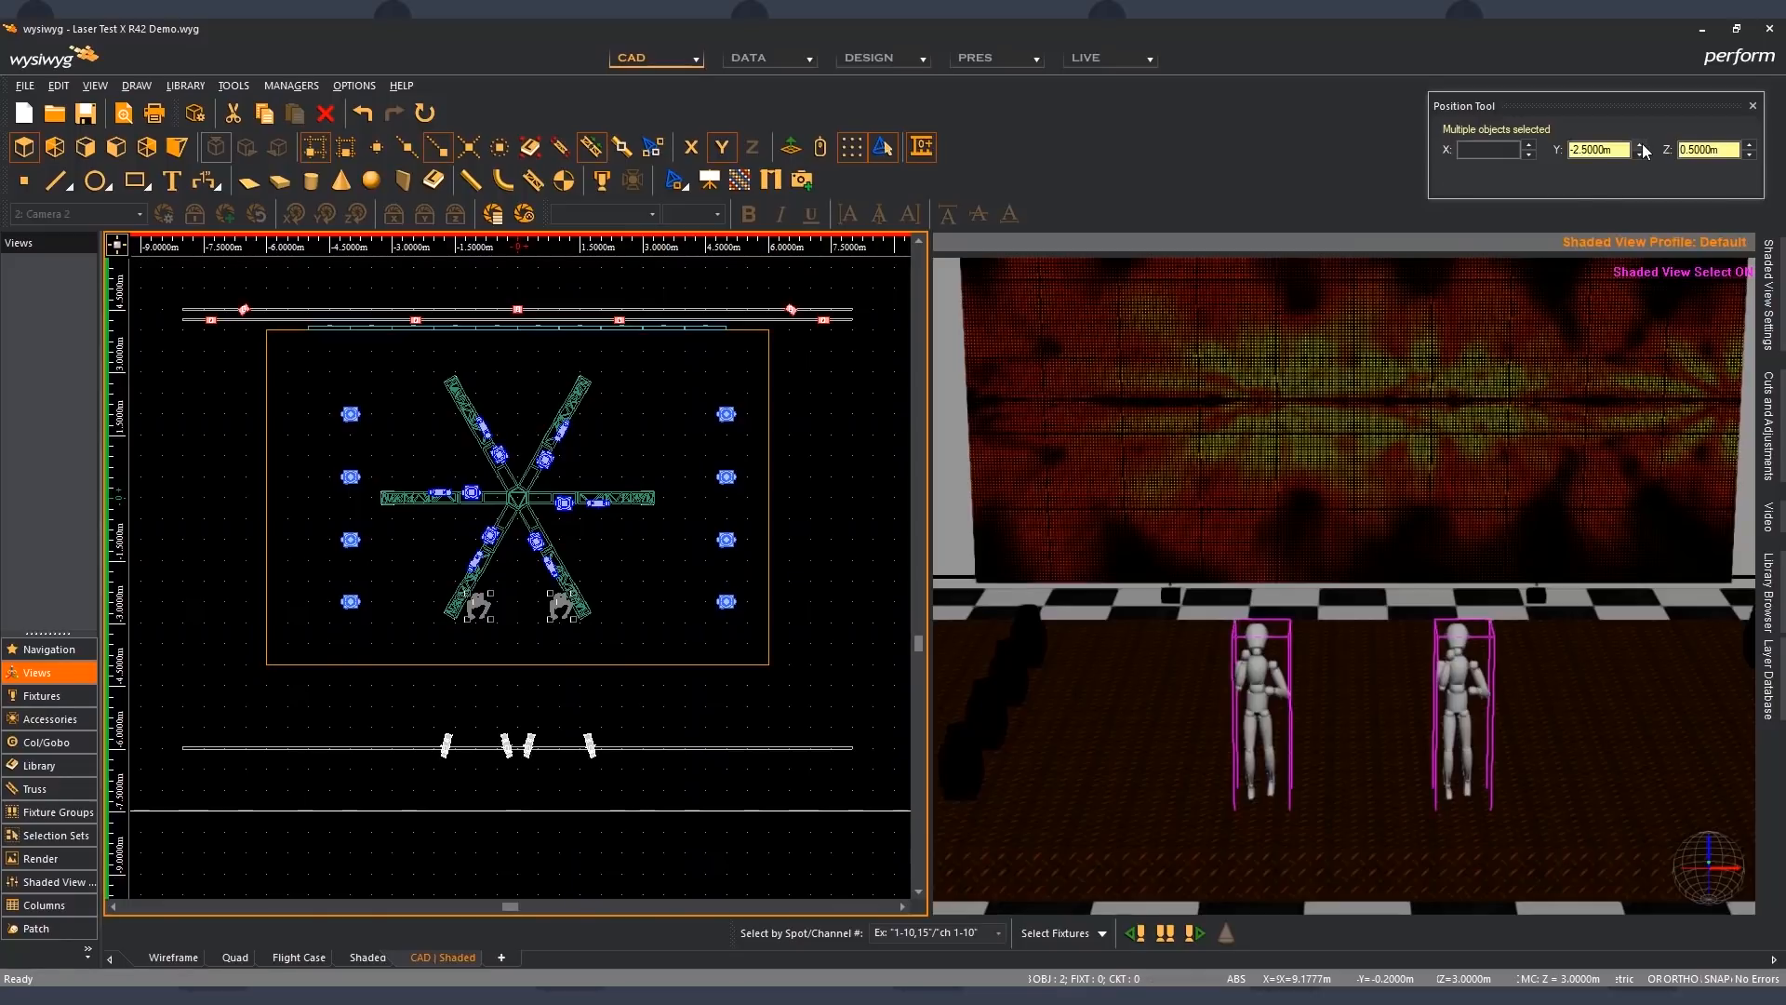
pyautogui.click(1640, 147)
pyautogui.click(1641, 147)
pyautogui.click(1641, 147)
pyautogui.click(1641, 147)
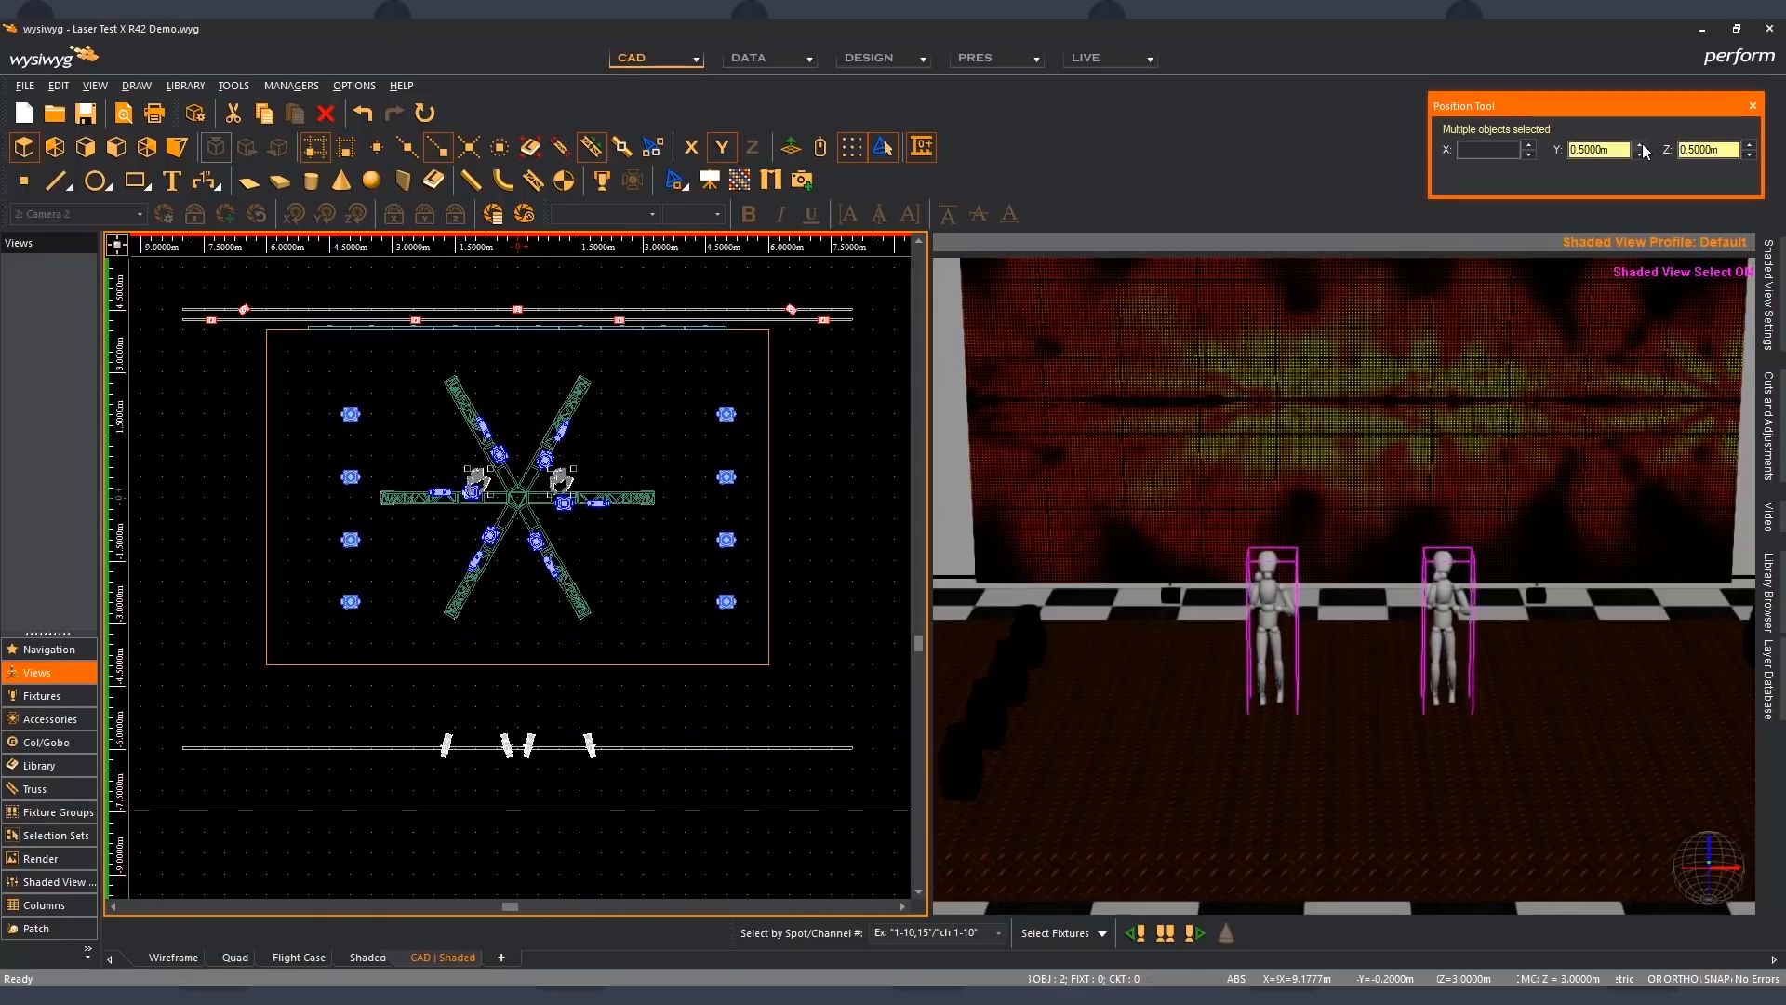
pyautogui.click(1641, 147)
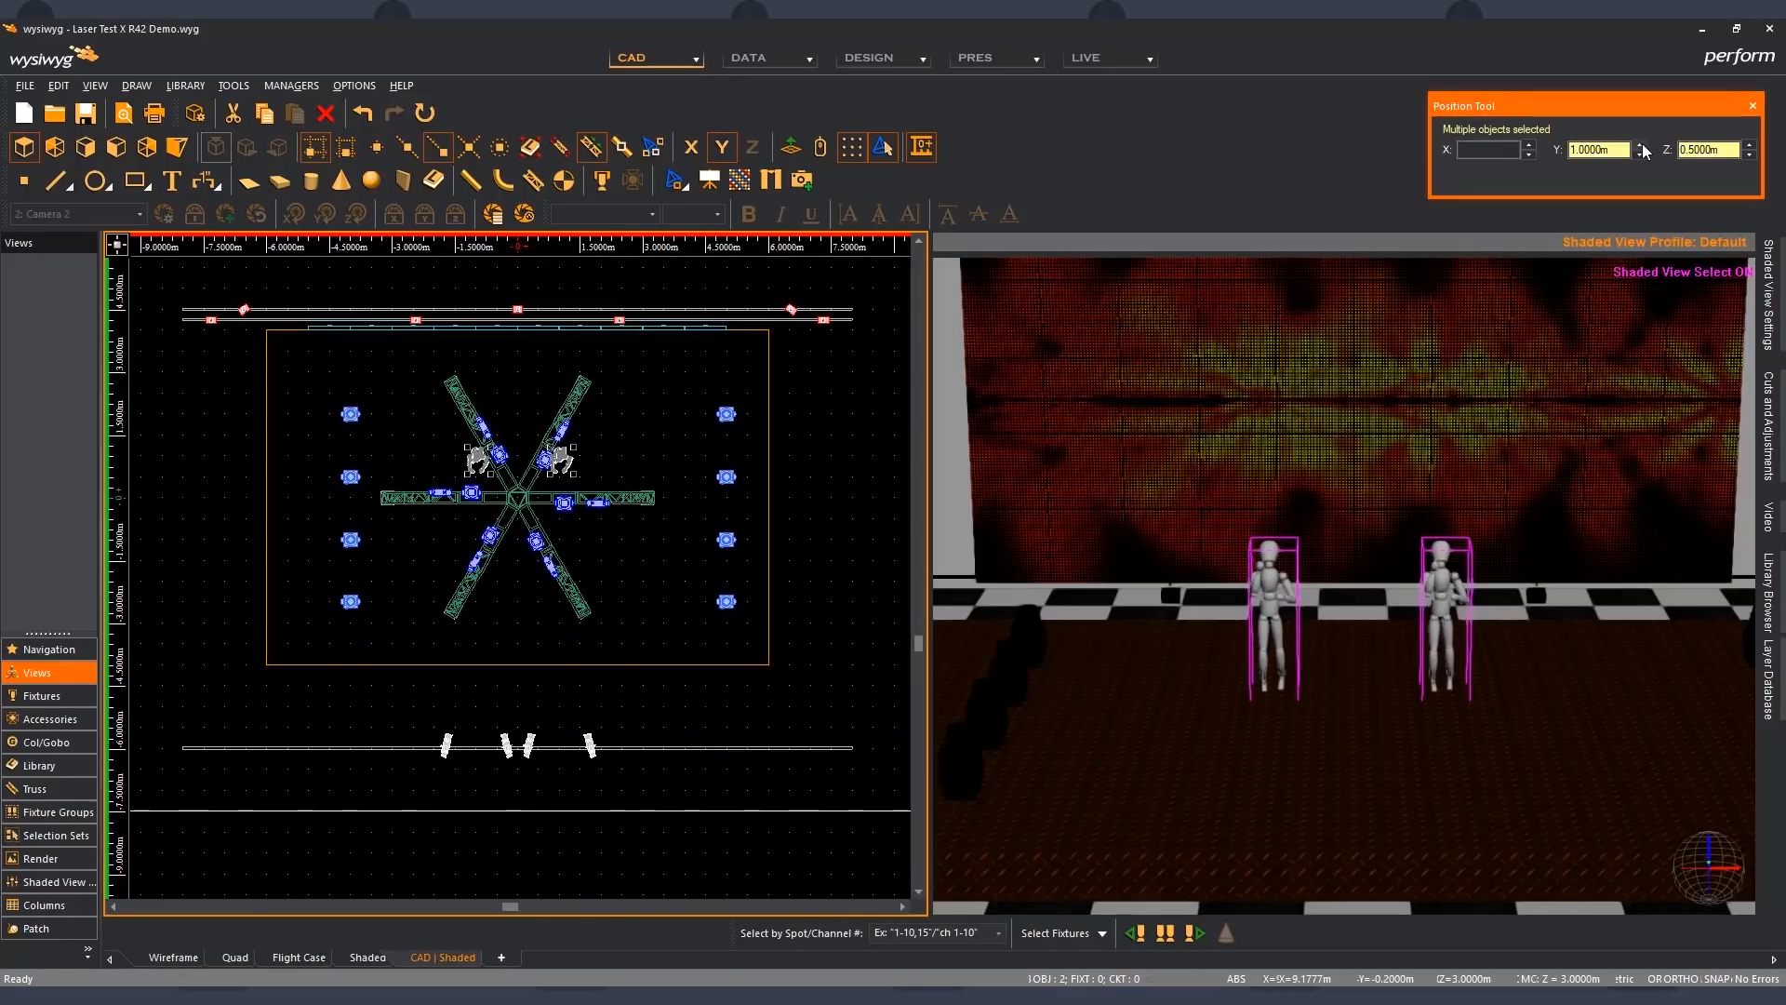
pyautogui.click(675, 570)
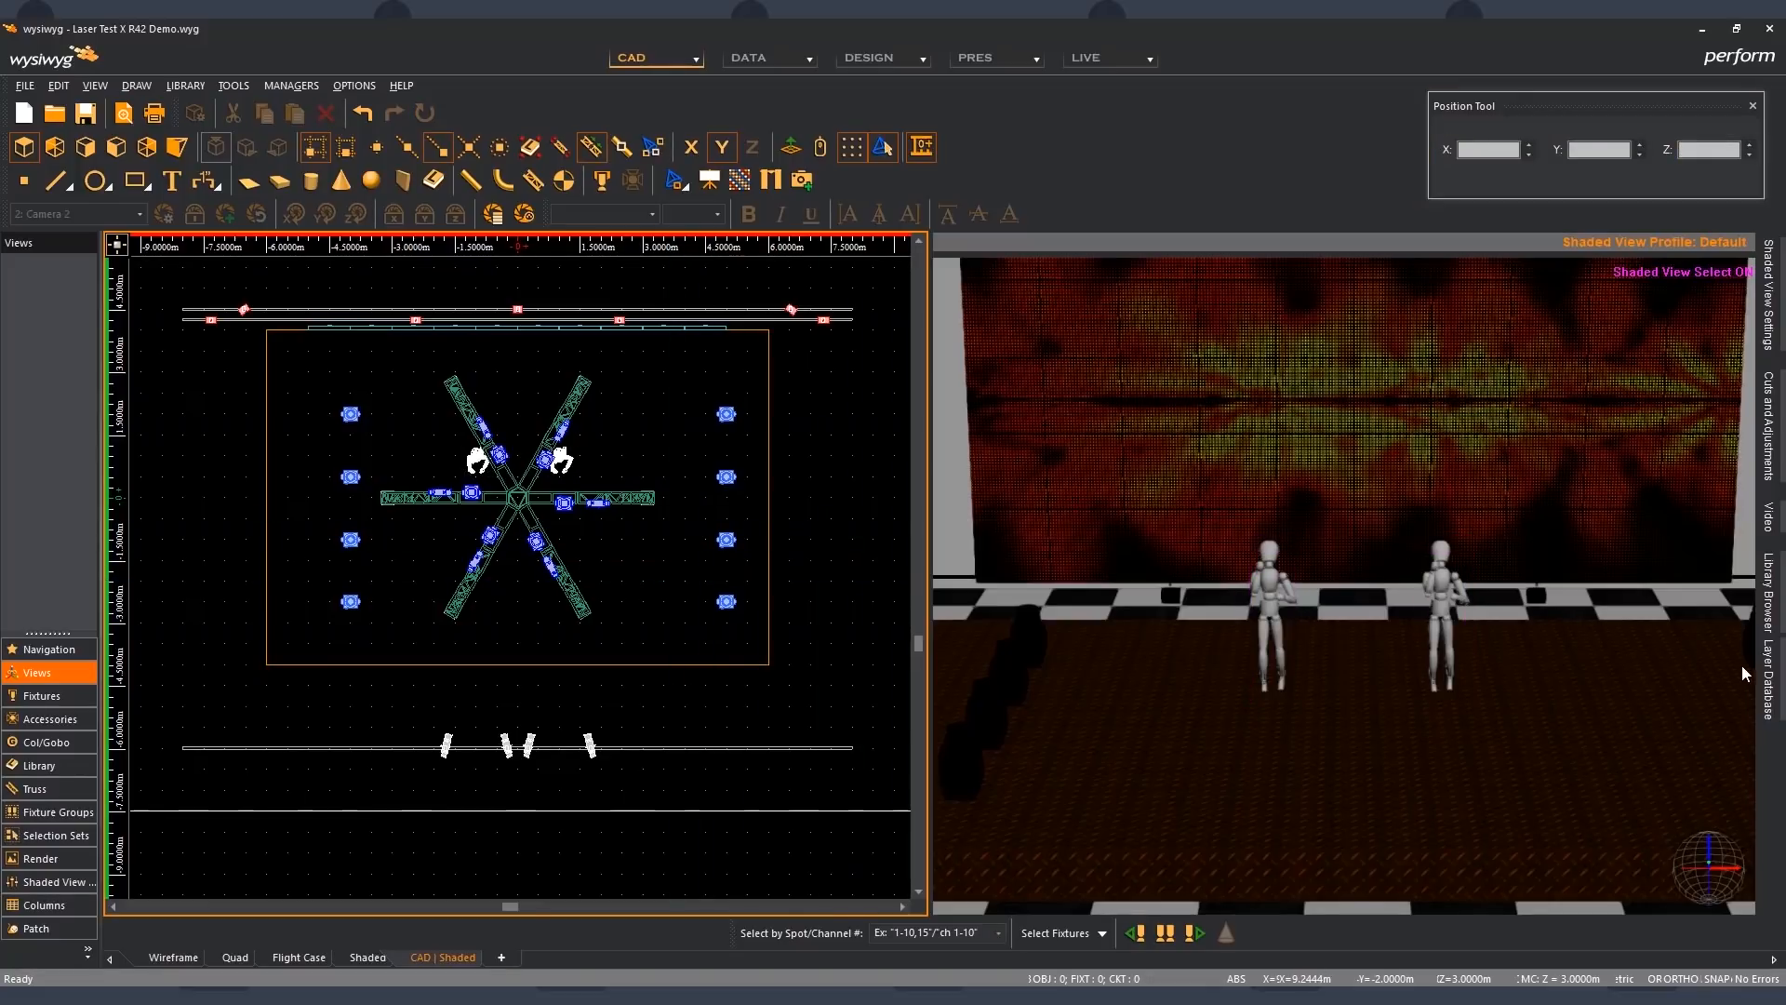
# - Make the cast shadows layer visible and editable in the Layer Database and return to the plan view
pyautogui.click(1767, 679)
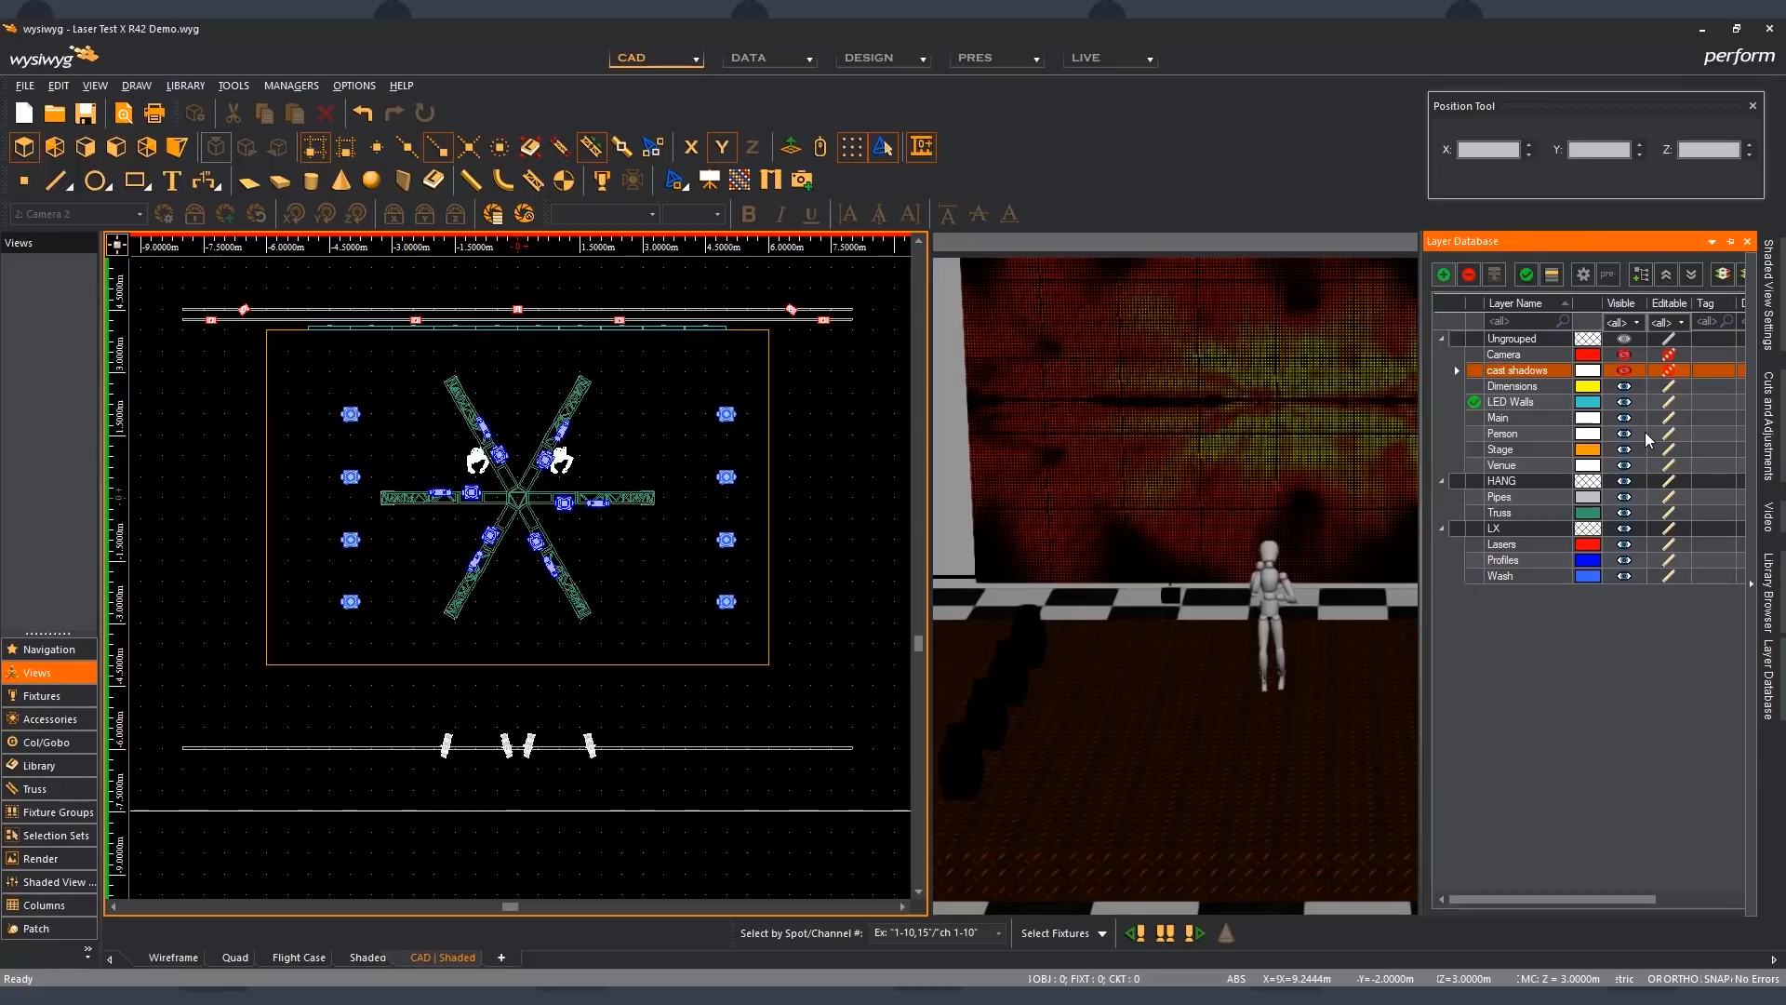
pyautogui.click(1624, 370)
pyautogui.click(1668, 370)
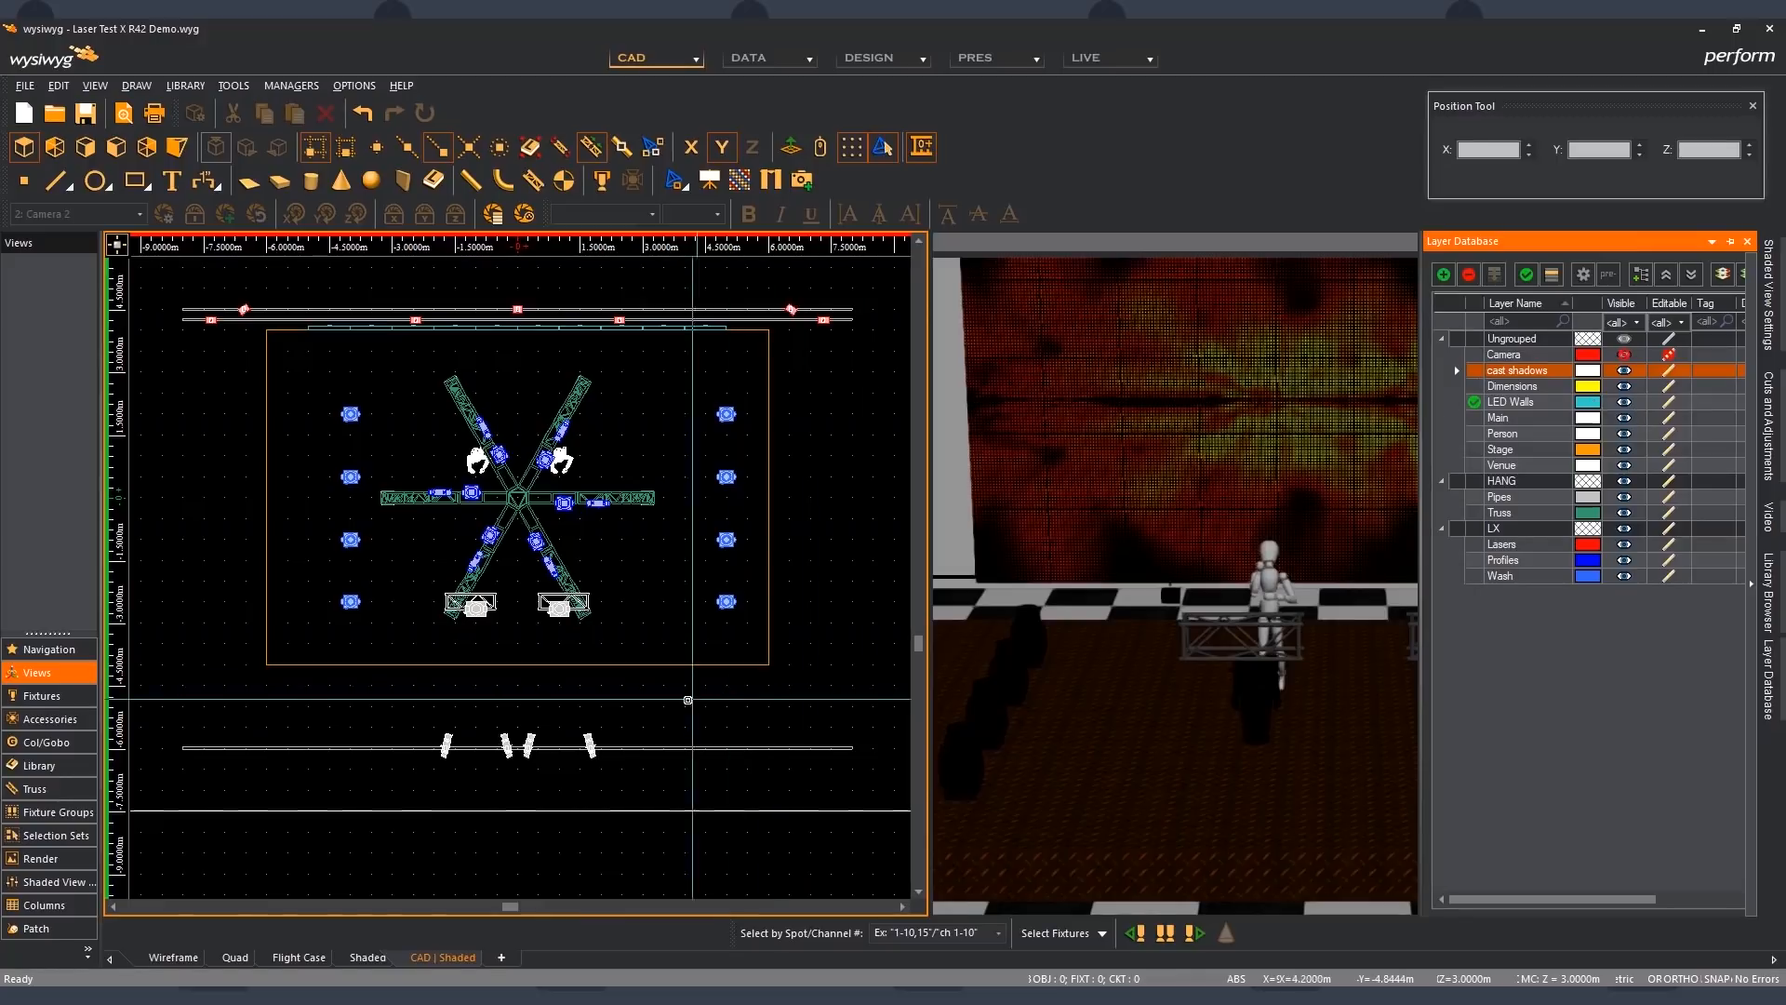
pyautogui.click(533, 616)
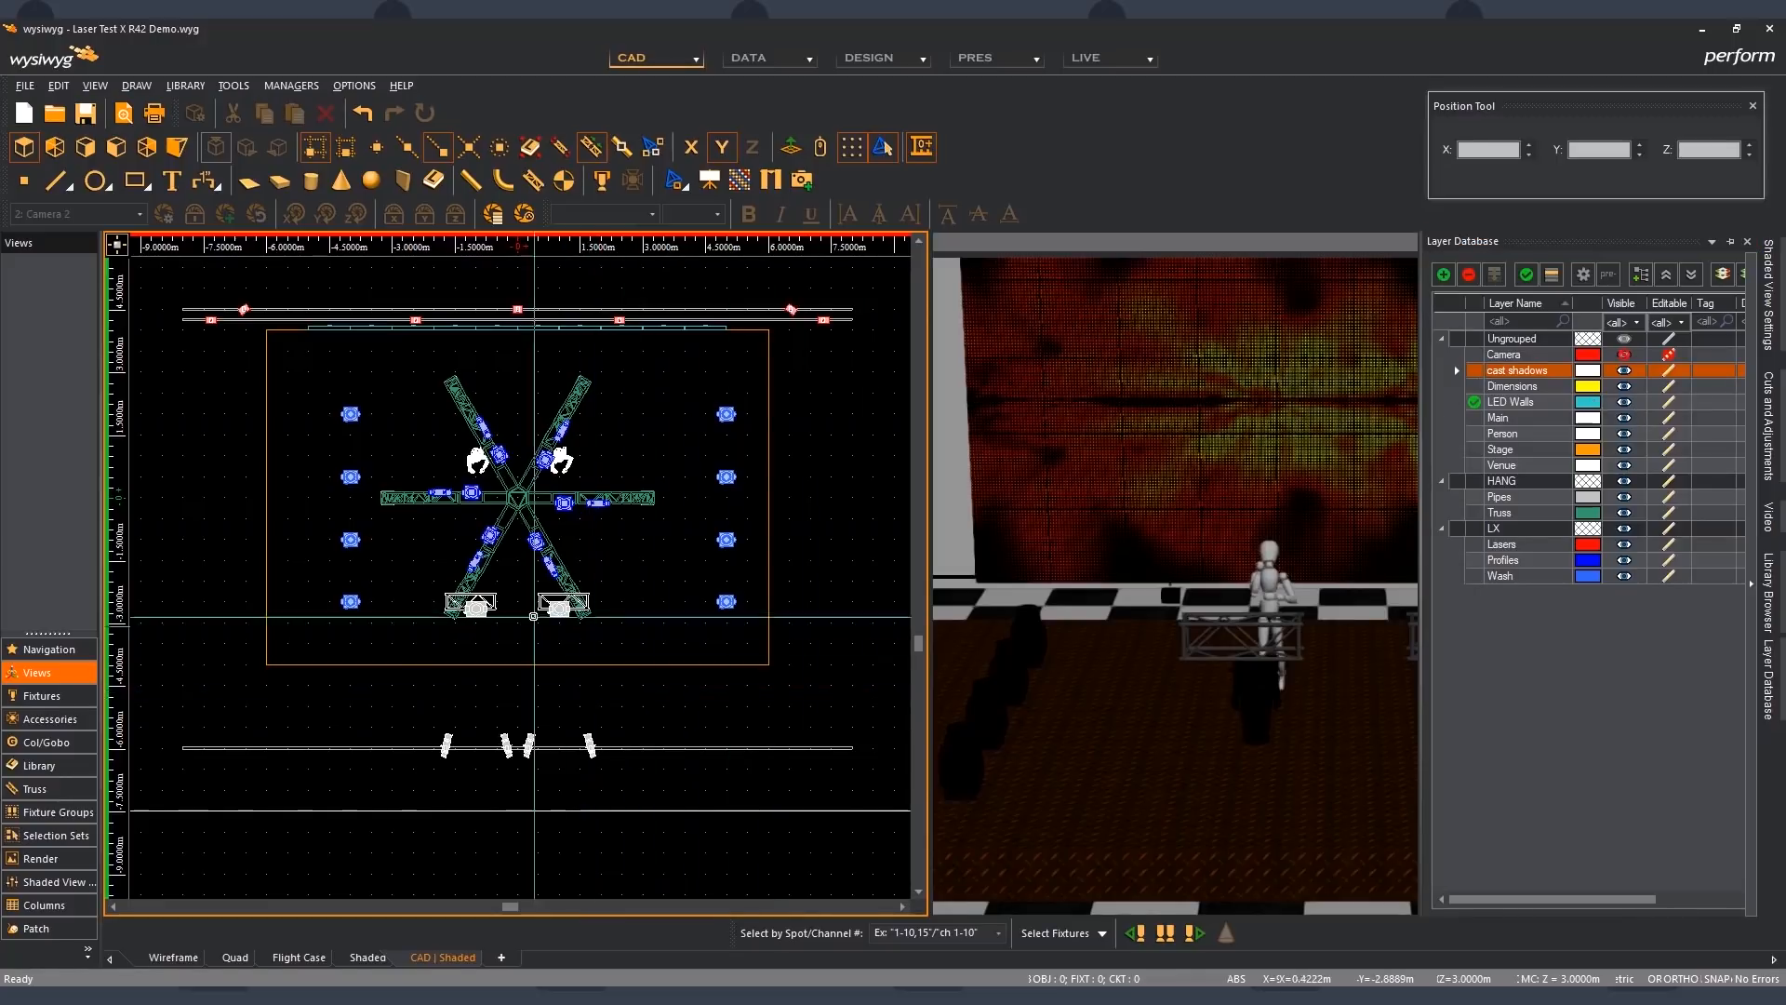
# - Select the star-shaped truss and set its Y position to 1 m with the Position Tool
pyautogui.click(522, 505)
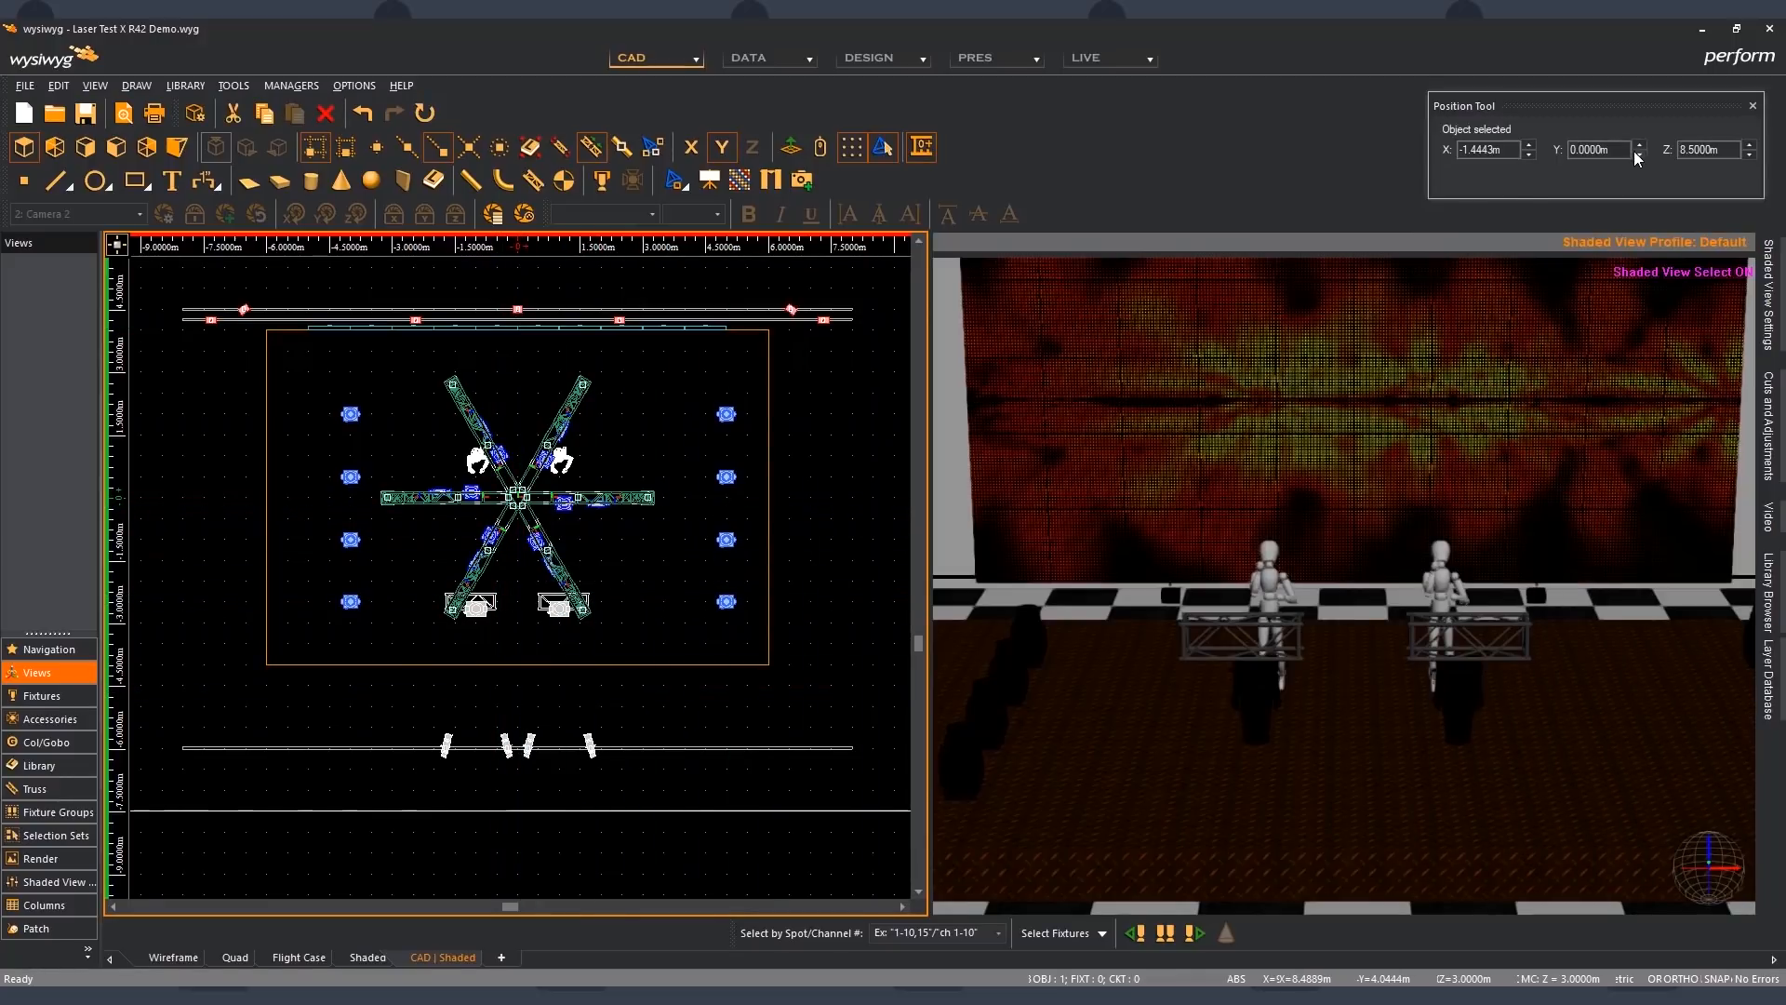
pyautogui.click(1639, 144)
pyautogui.click(1639, 144)
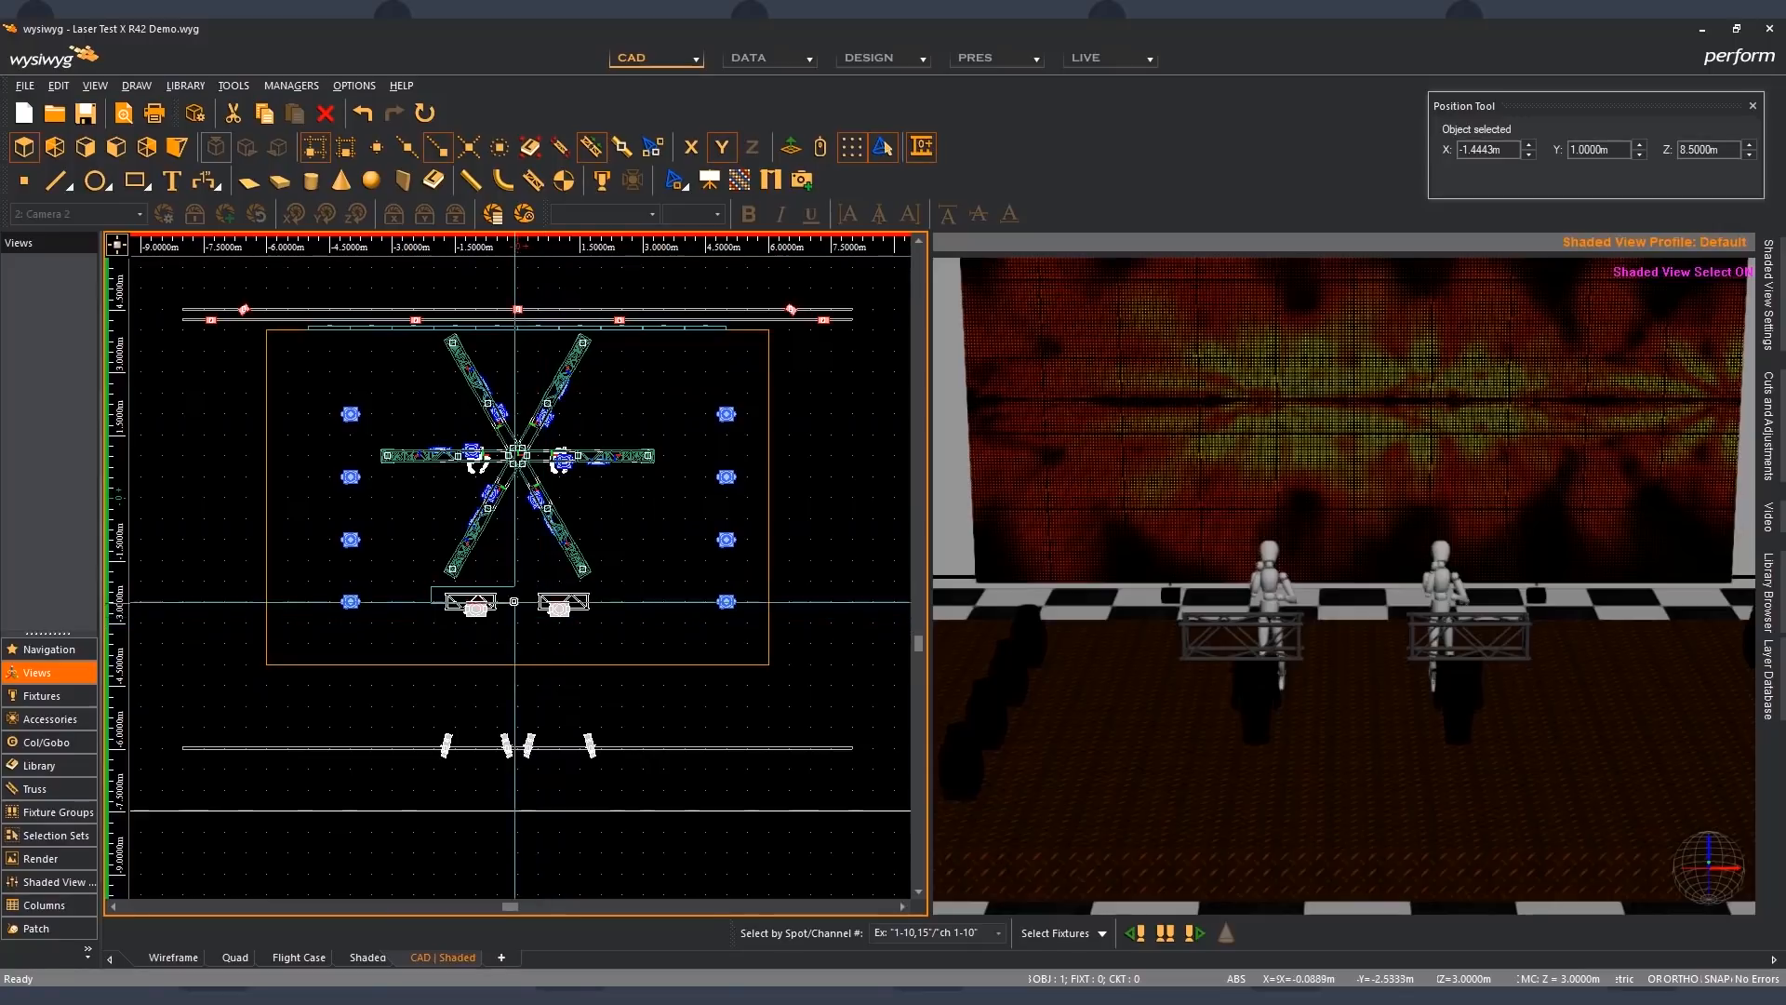
# - Select the two small downstage trusses and check their Cast Shadow setting in the appearance properties
pyautogui.click(512, 593)
pyautogui.click(493, 597)
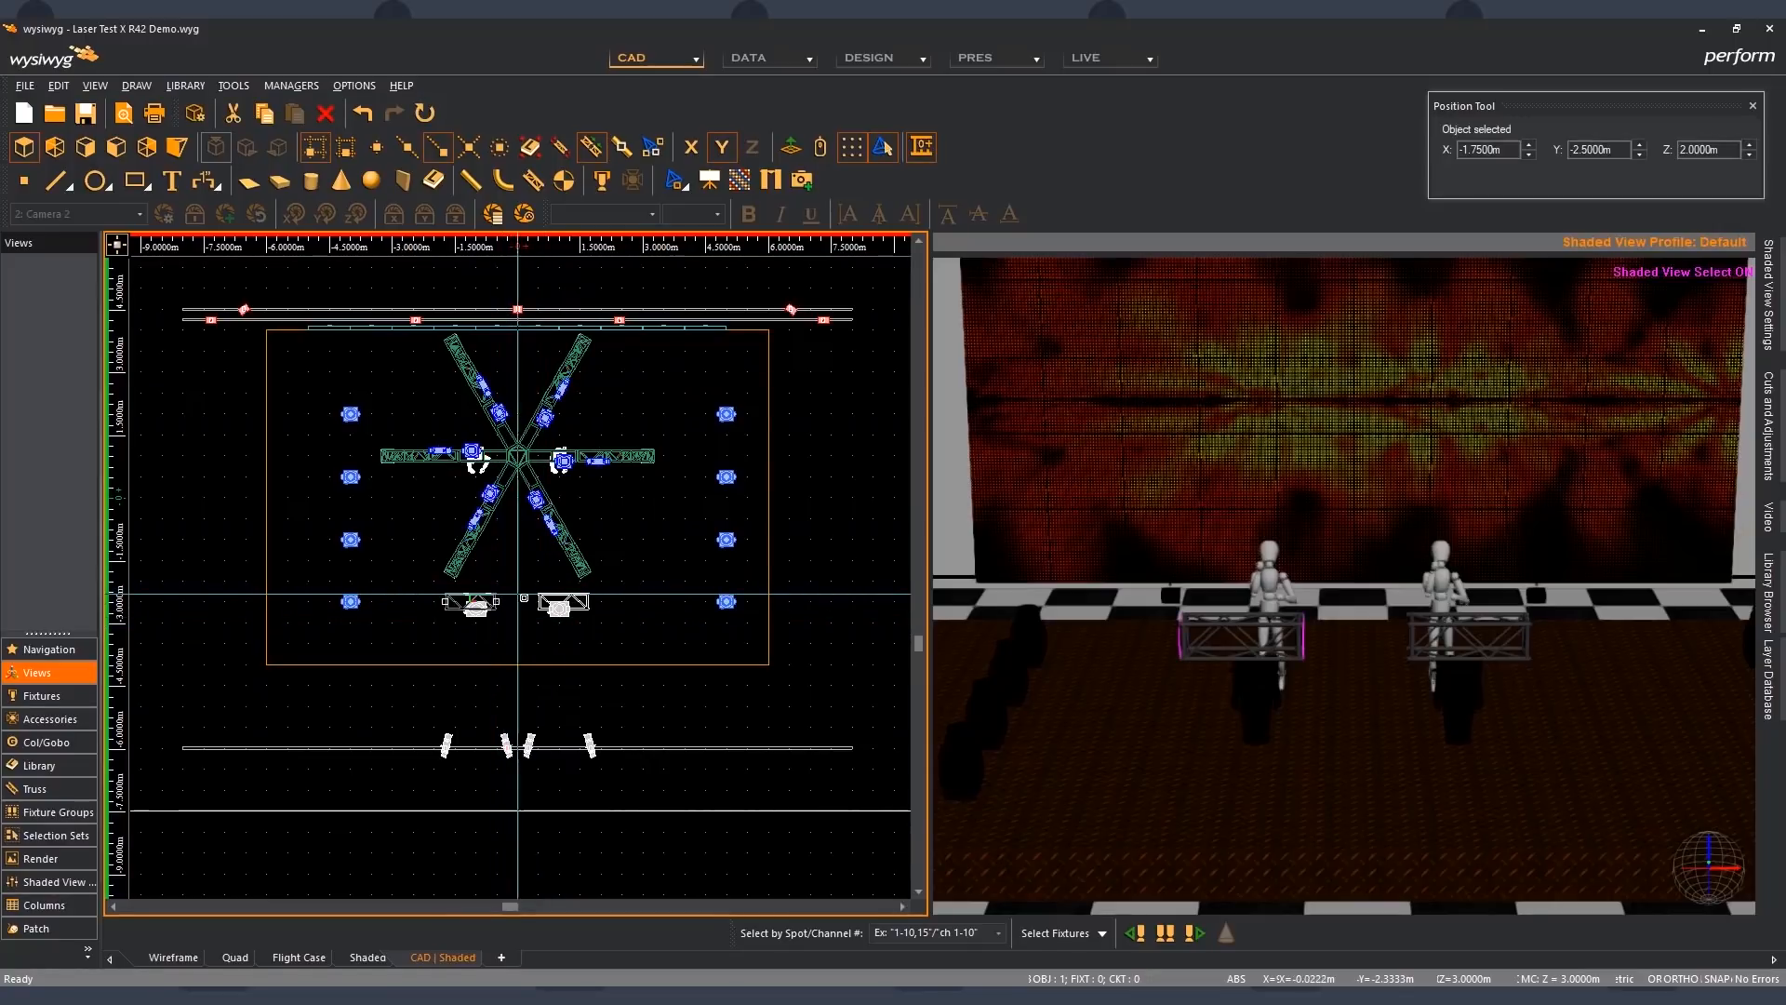
pyautogui.keyDown('ctrl'); pyautogui.click(588, 597); pyautogui.keyUp('ctrl')
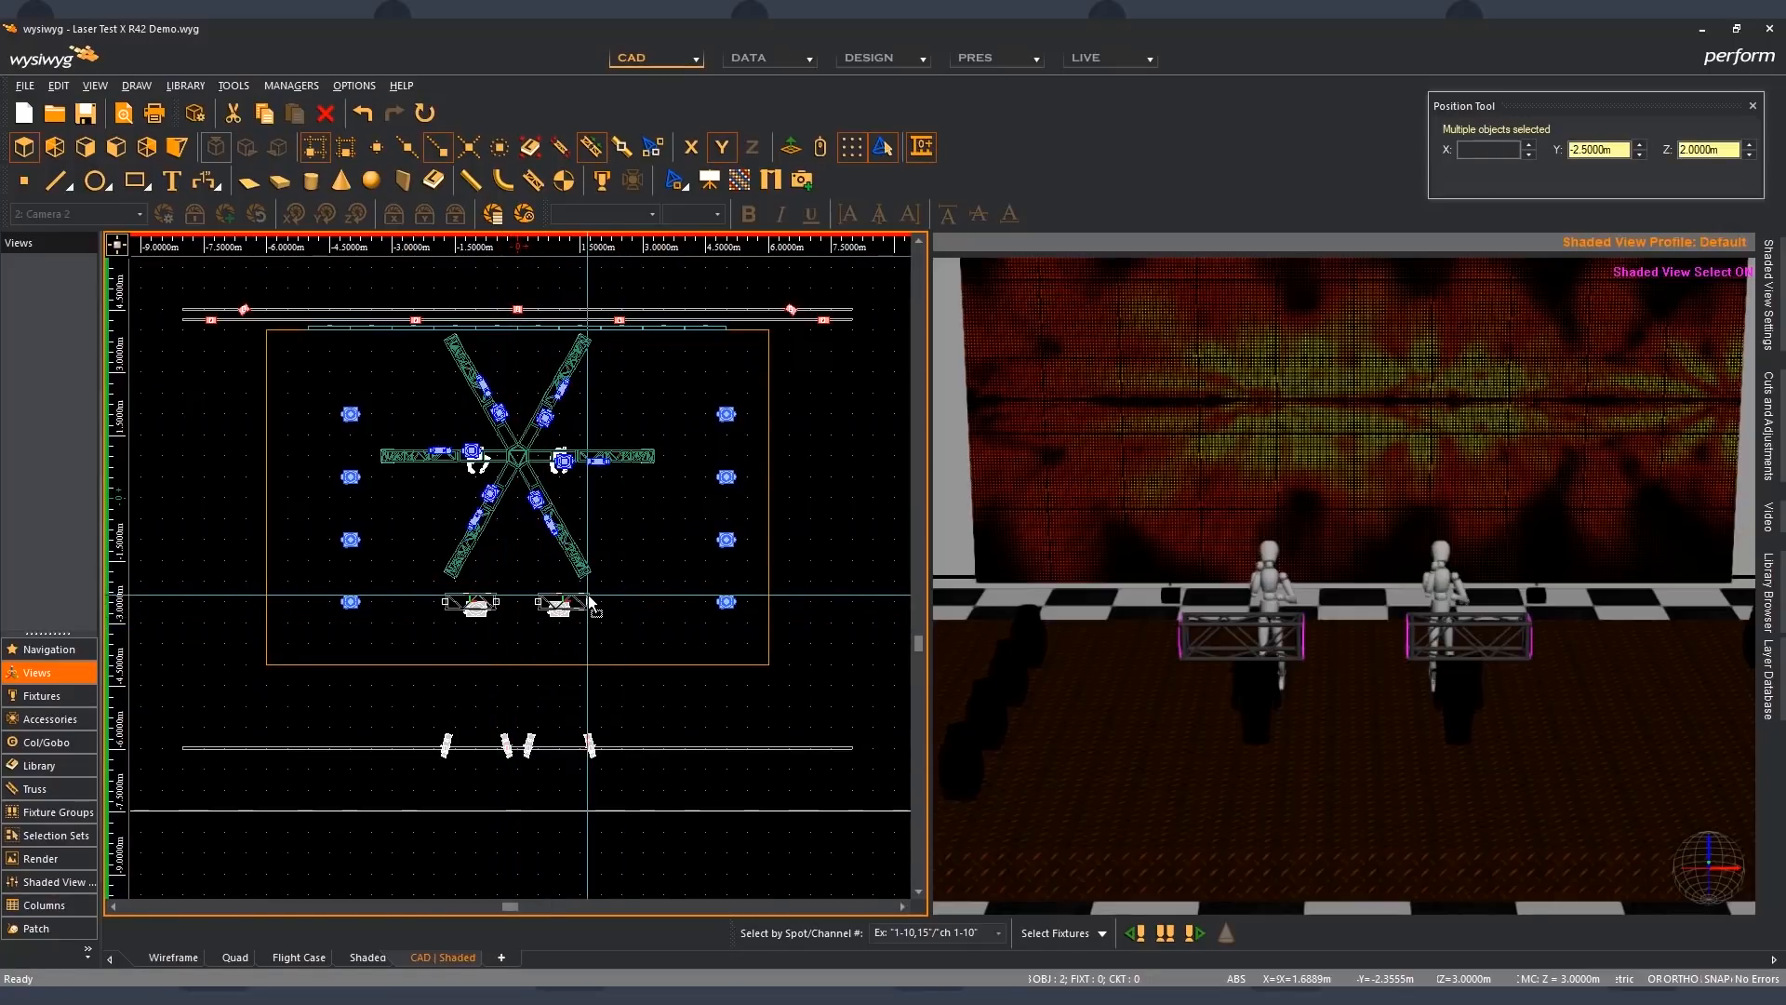
pyautogui.doubleClick(587, 597)
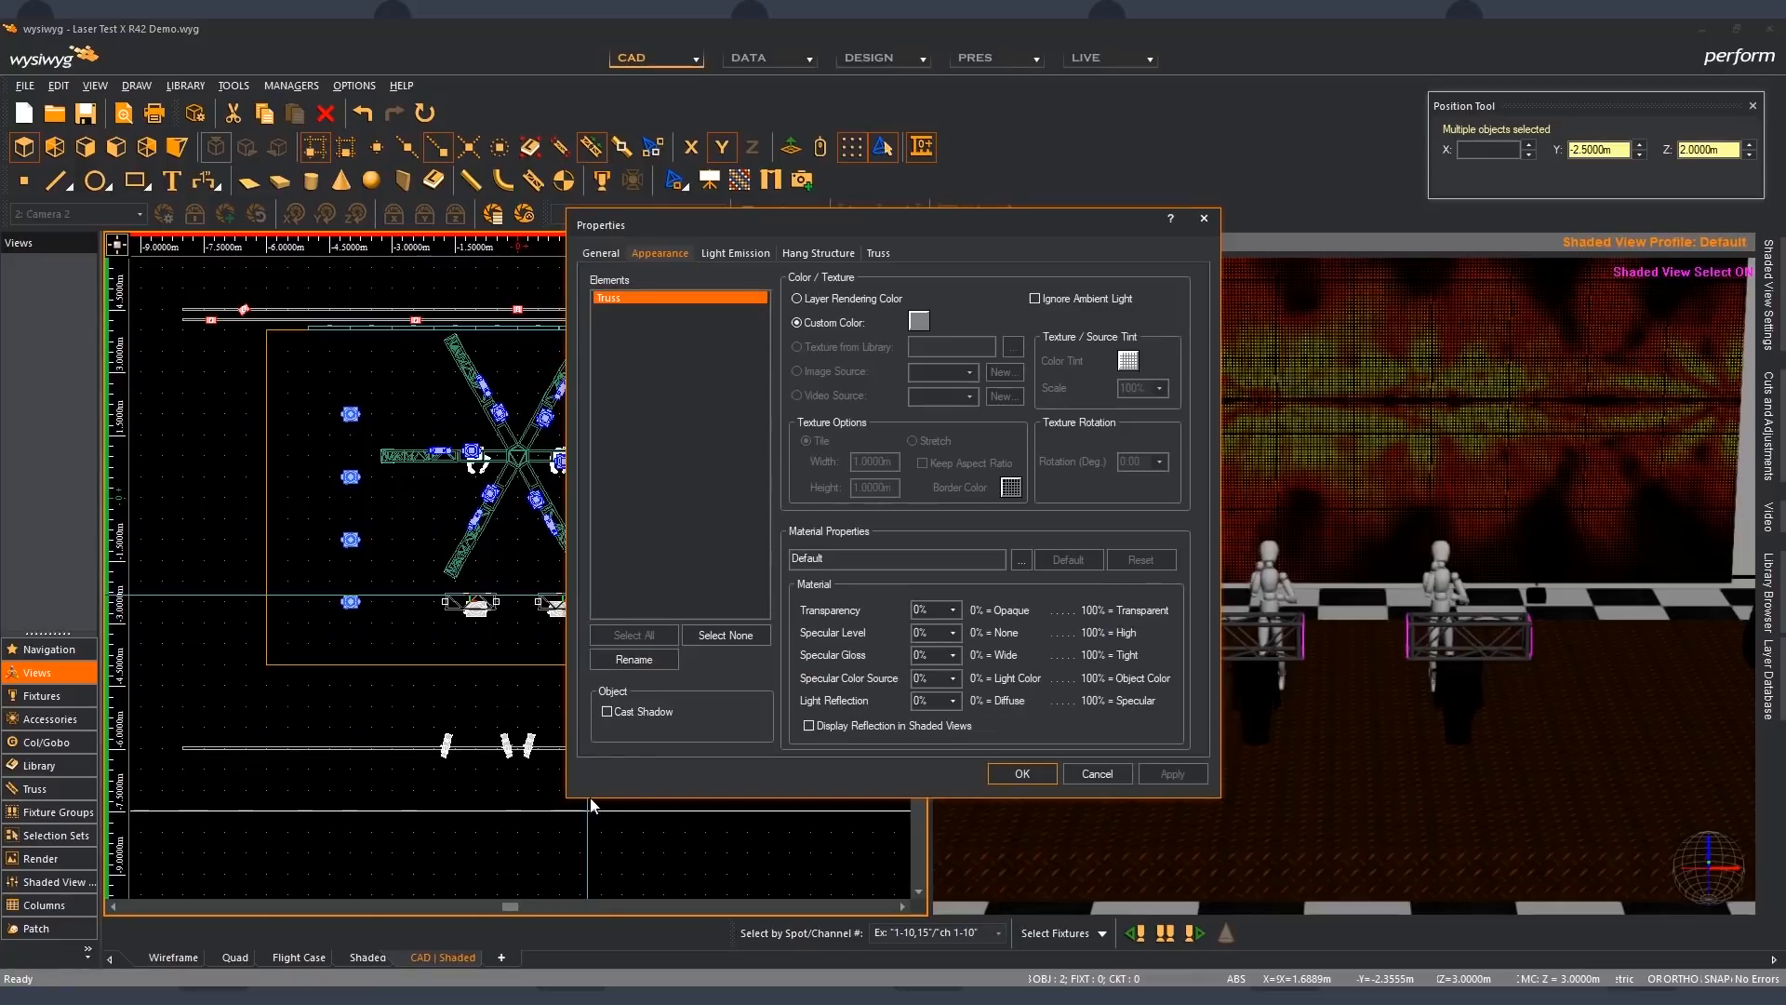
pyautogui.click(1021, 773)
# - Select the two VL3500 Wash fixtures on the small trusses, check their Cast Shadow setting and deselect them
pyautogui.click(476, 608)
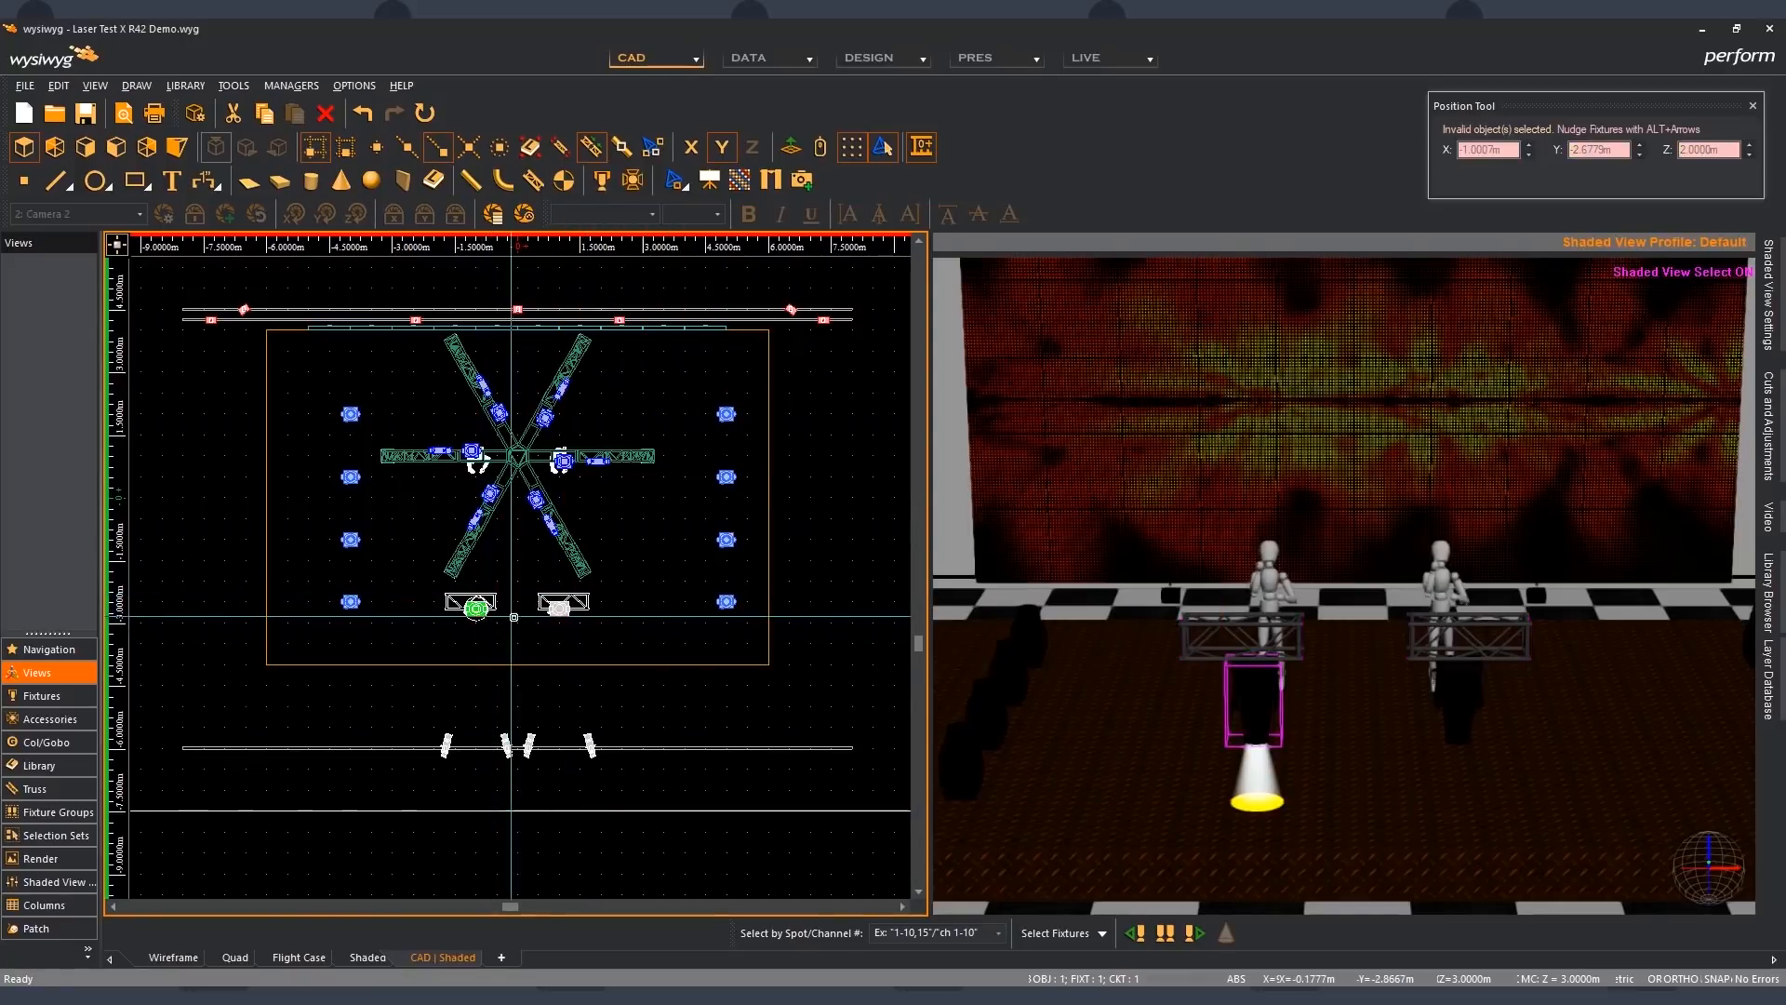
pyautogui.keyDown('ctrl'); pyautogui.click(560, 609); pyautogui.keyUp('ctrl')
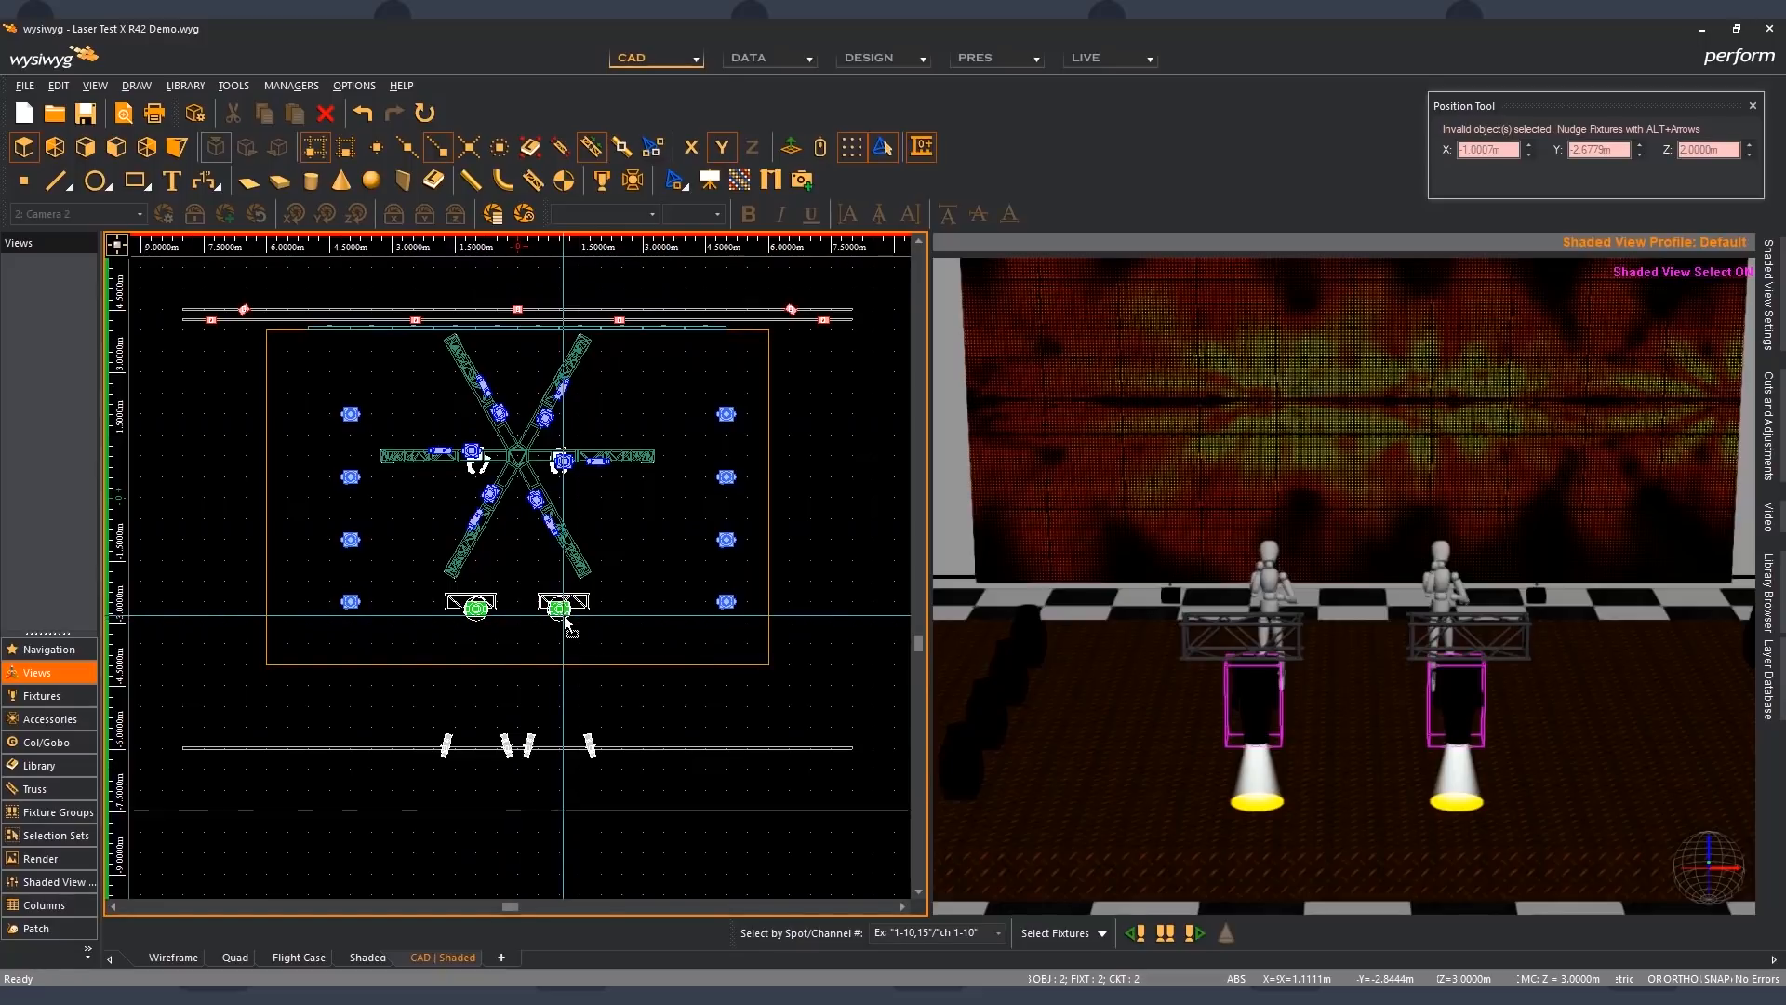
pyautogui.doubleClick(564, 614)
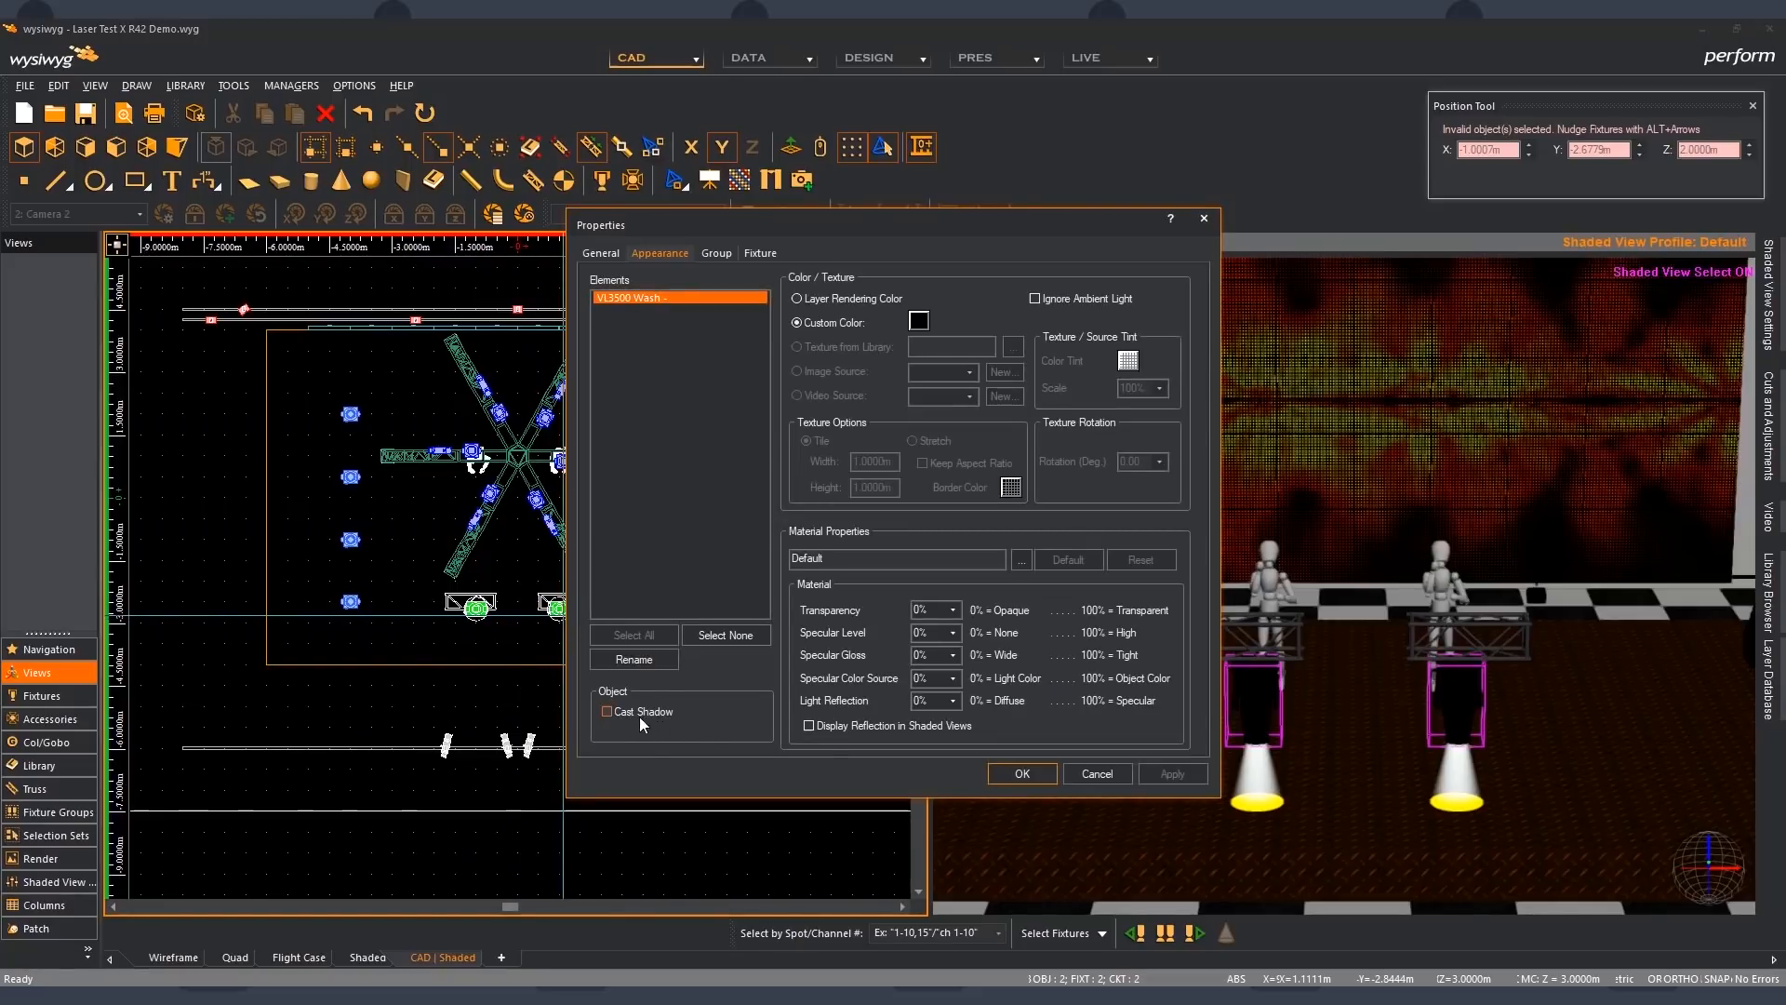
pyautogui.click(1006, 773)
pyautogui.click(513, 642)
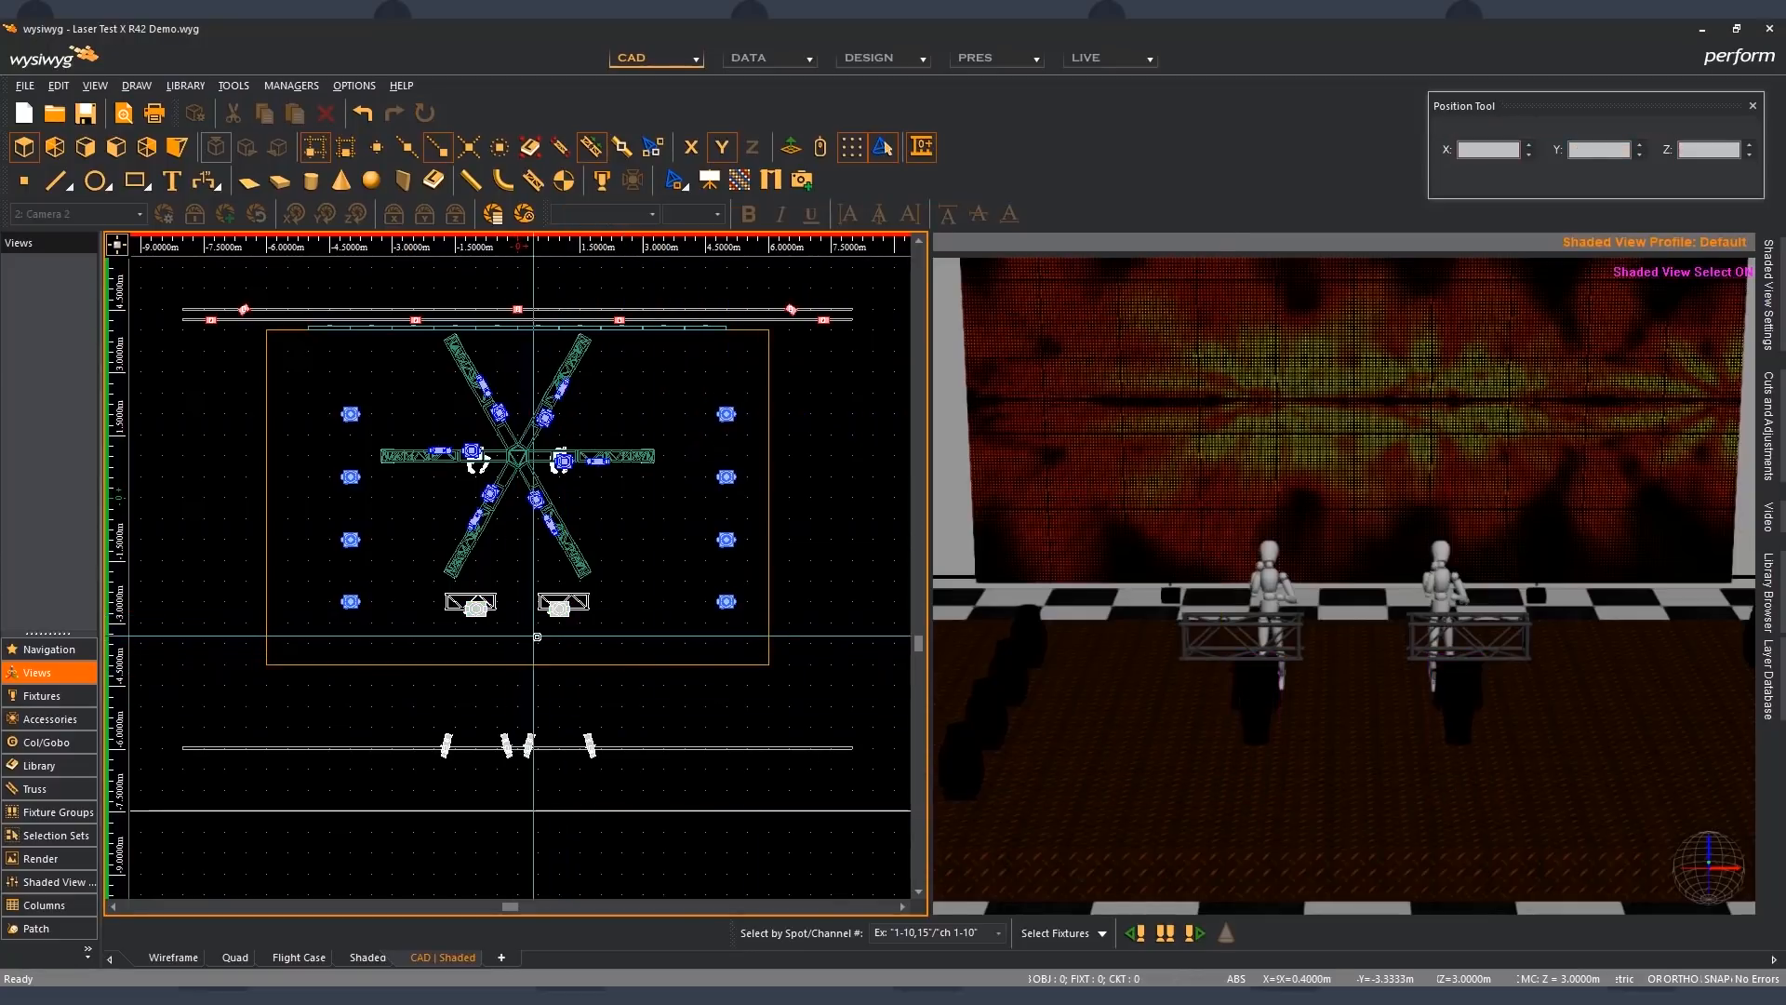
# - Select the small stage-left-of-plan truss at X -1.75 m together with its VL3500 Wash and enable Cast Shadow for both
pyautogui.moveTo(549, 620)
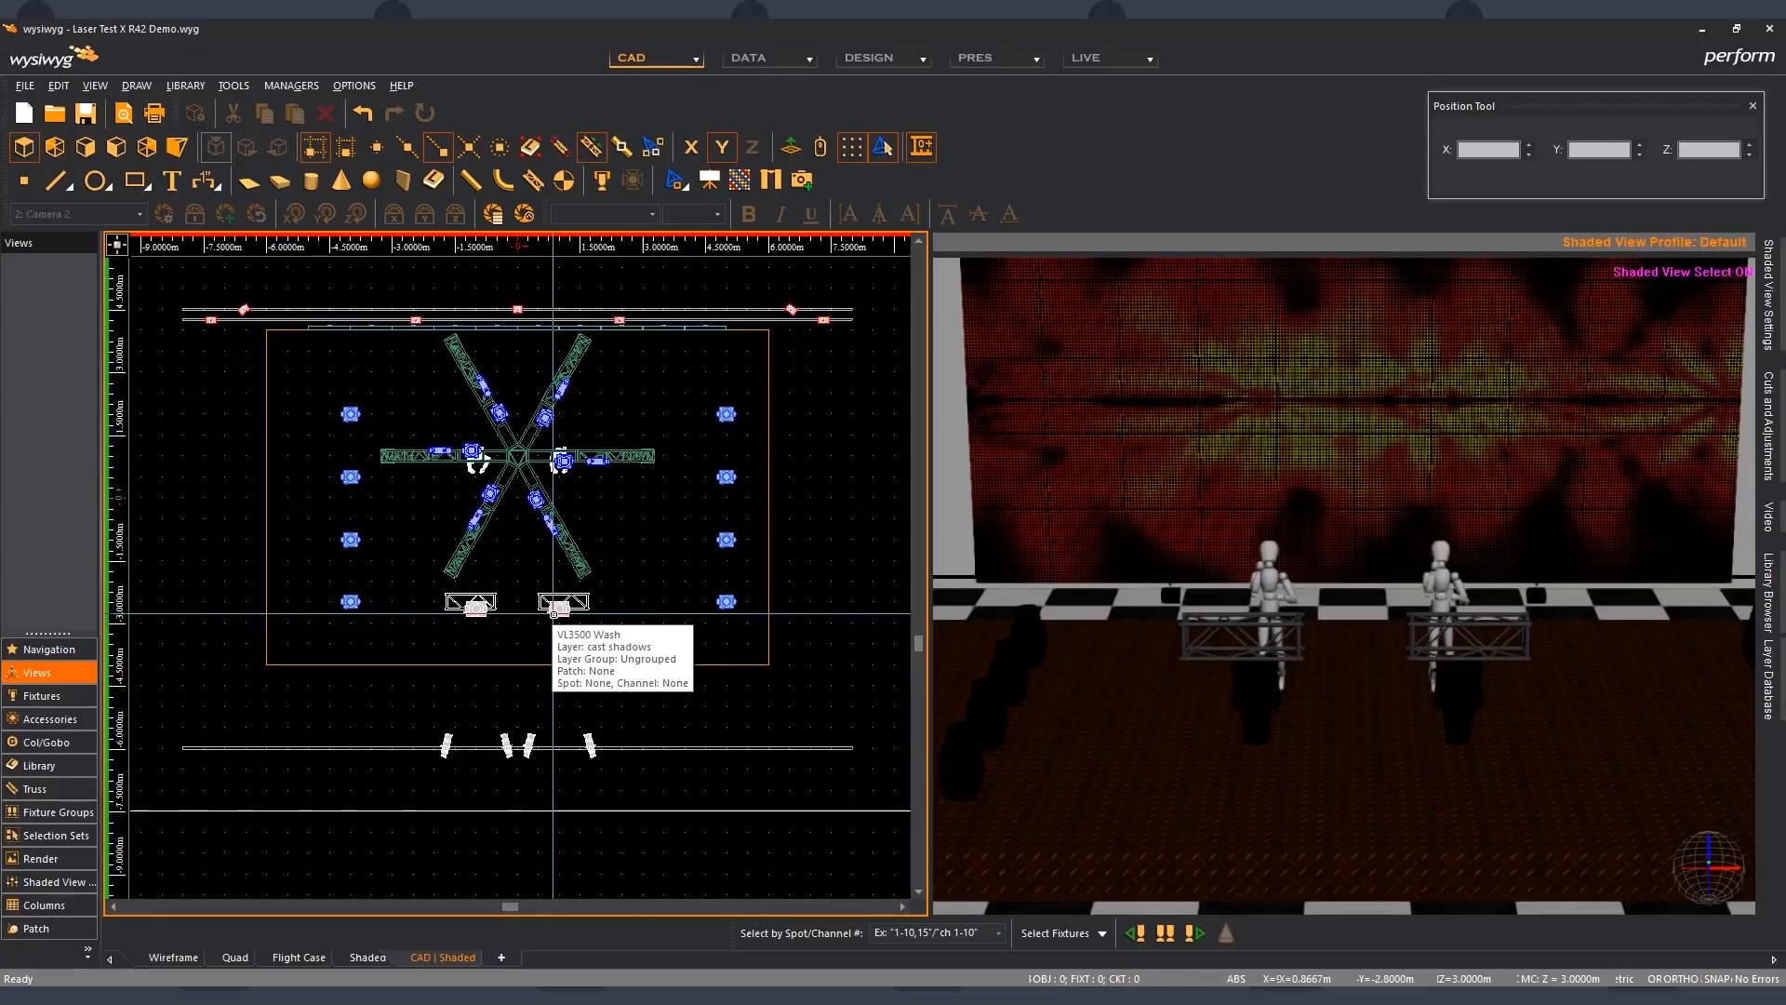
pyautogui.click(554, 610)
pyautogui.press('Escape')
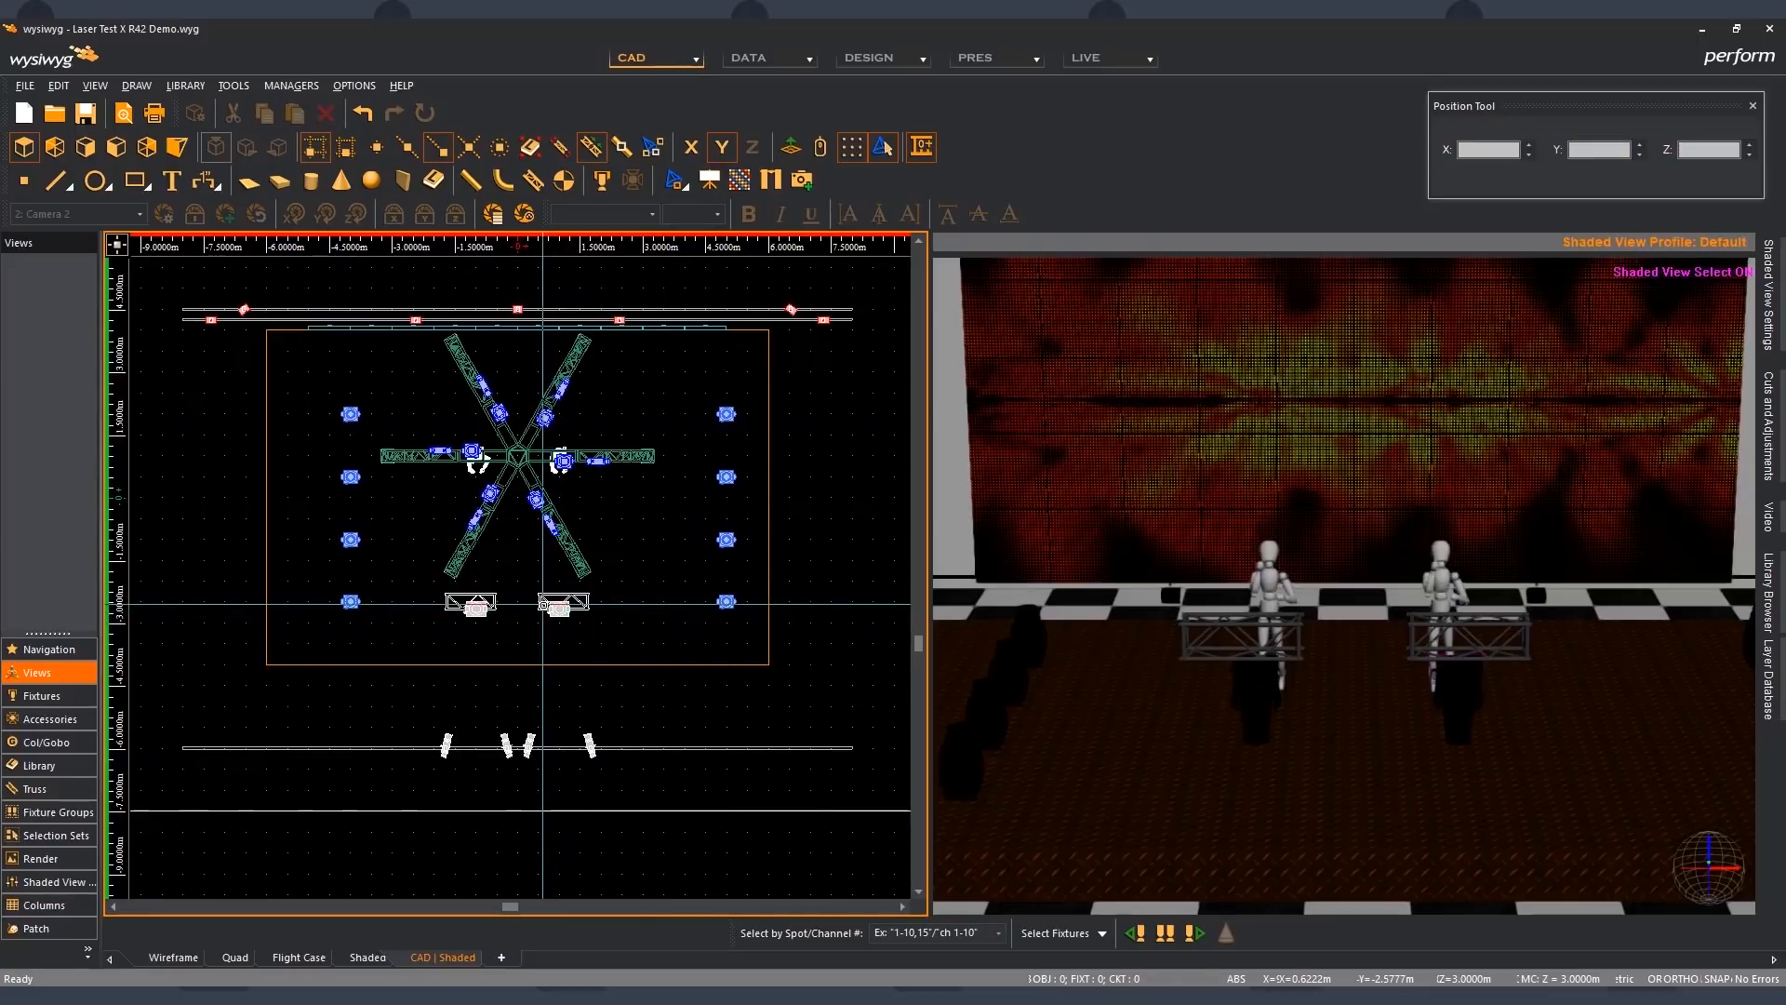
pyautogui.click(483, 616)
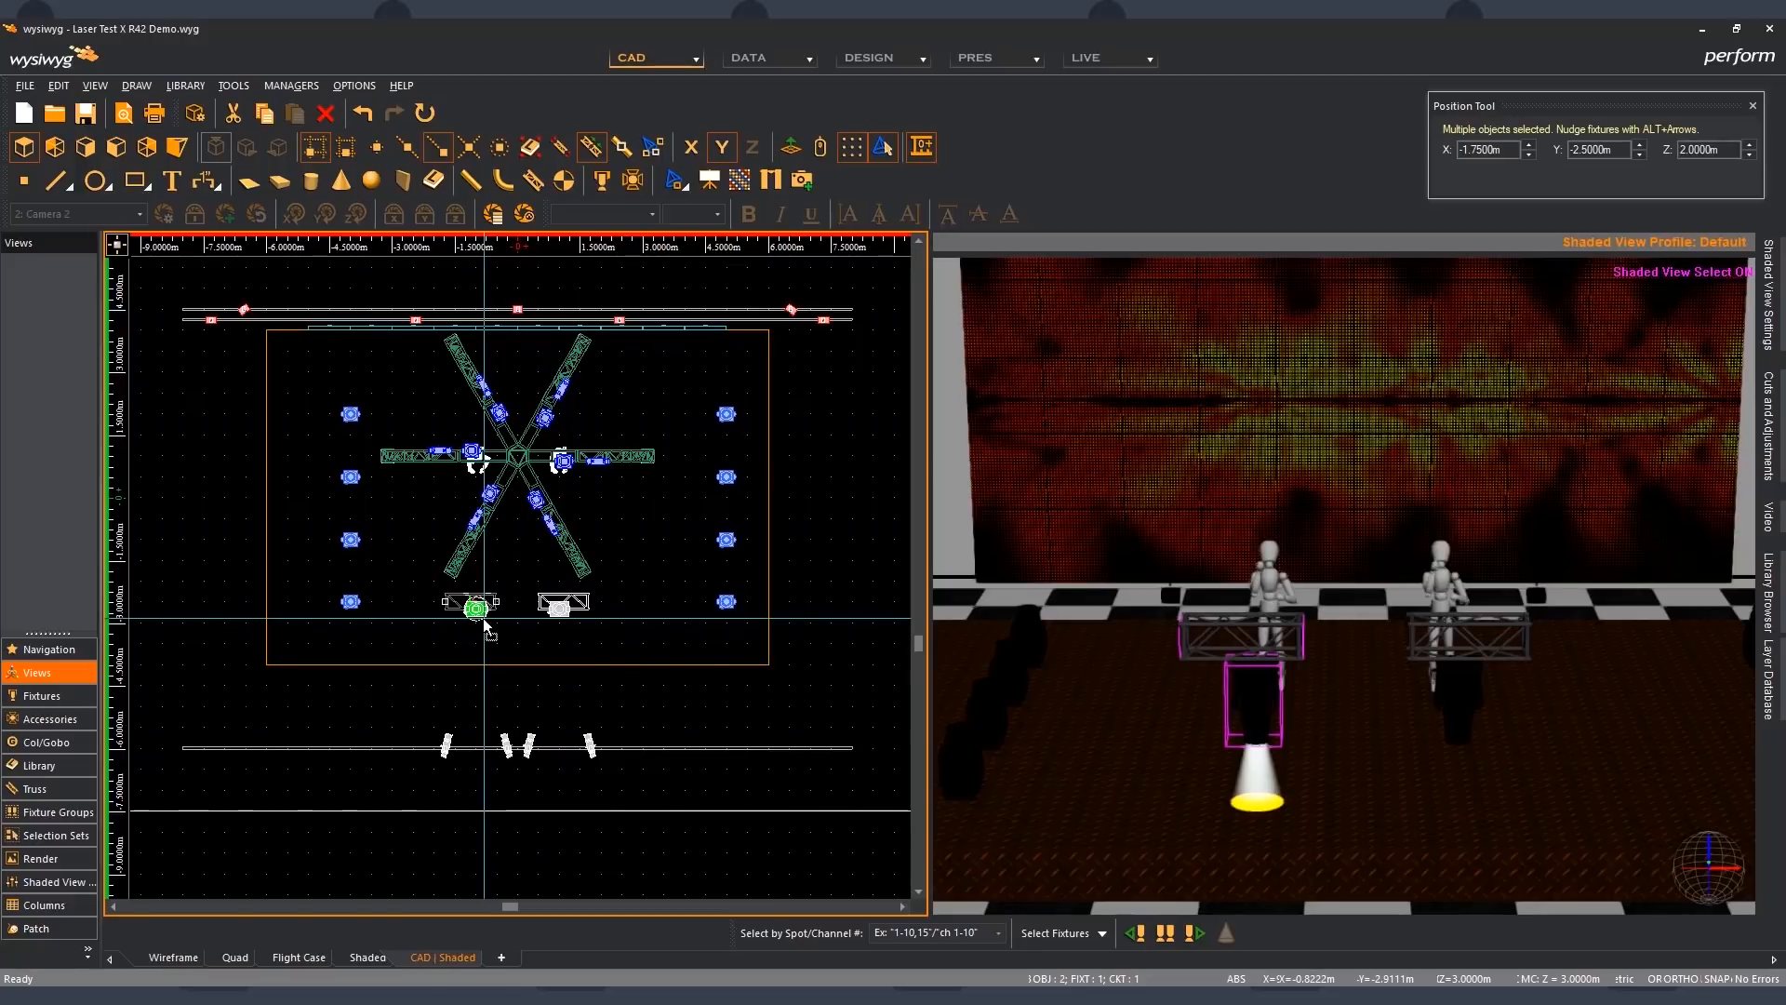
pyautogui.doubleClick(483, 617)
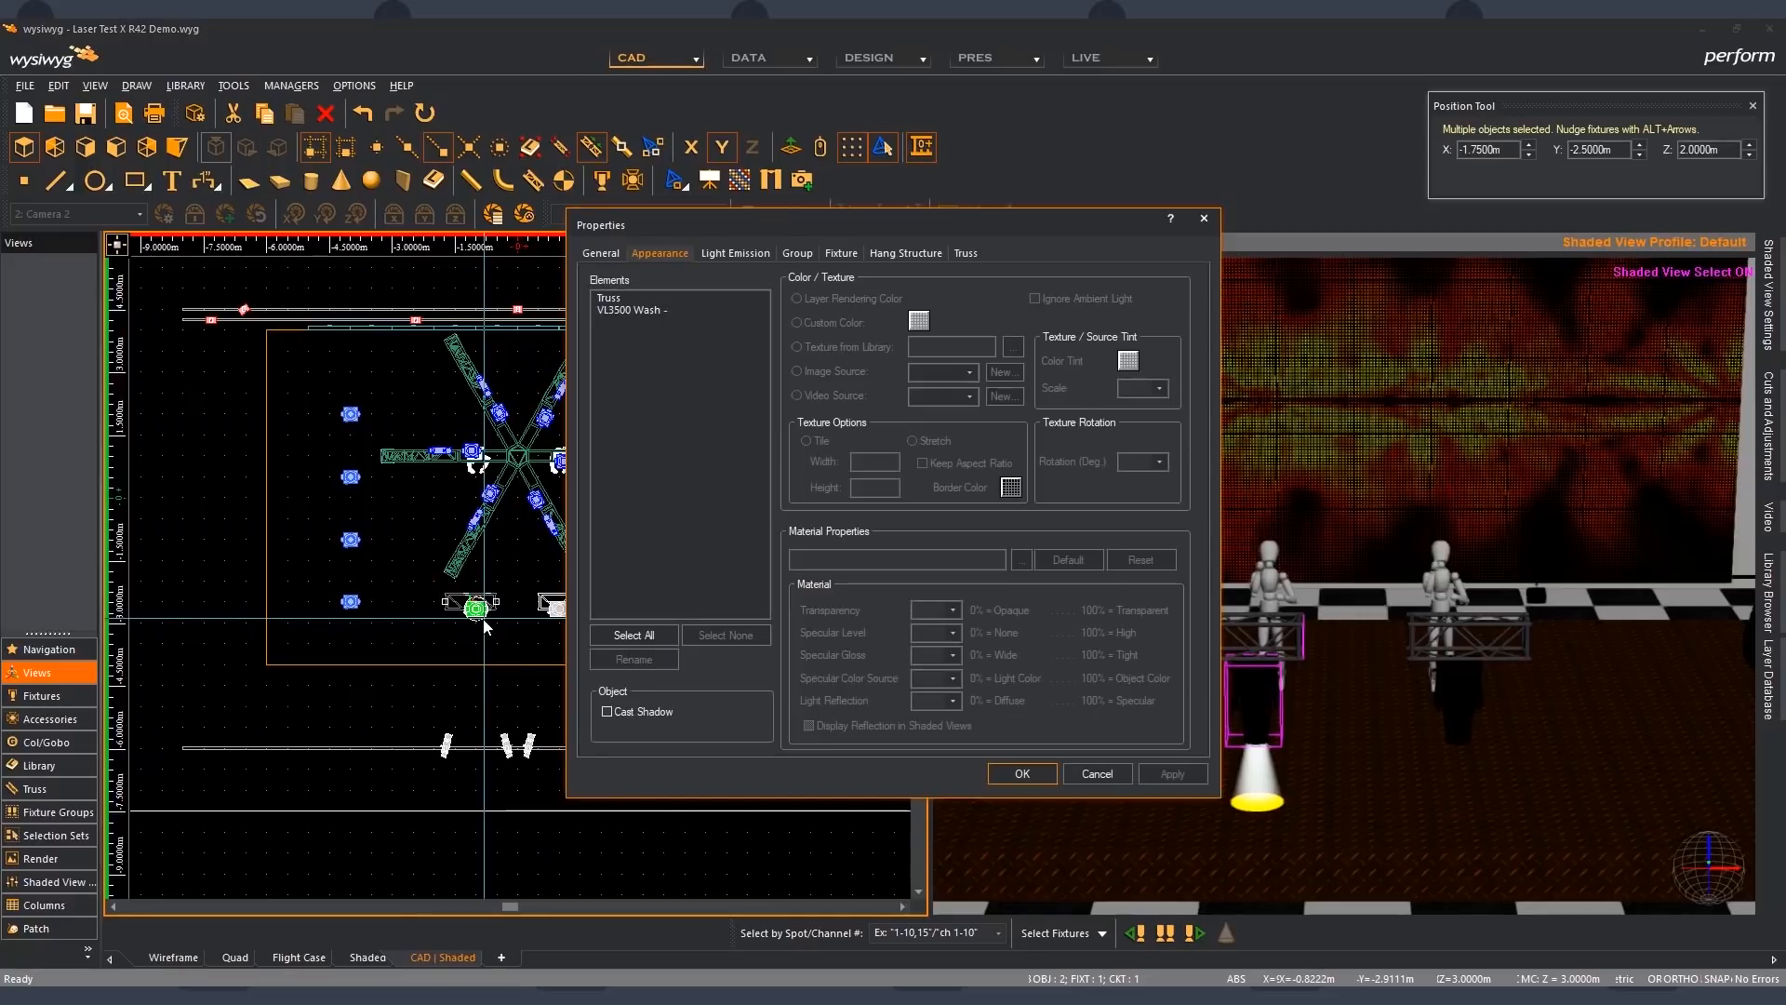
pyautogui.click(604, 711)
pyautogui.click(1023, 770)
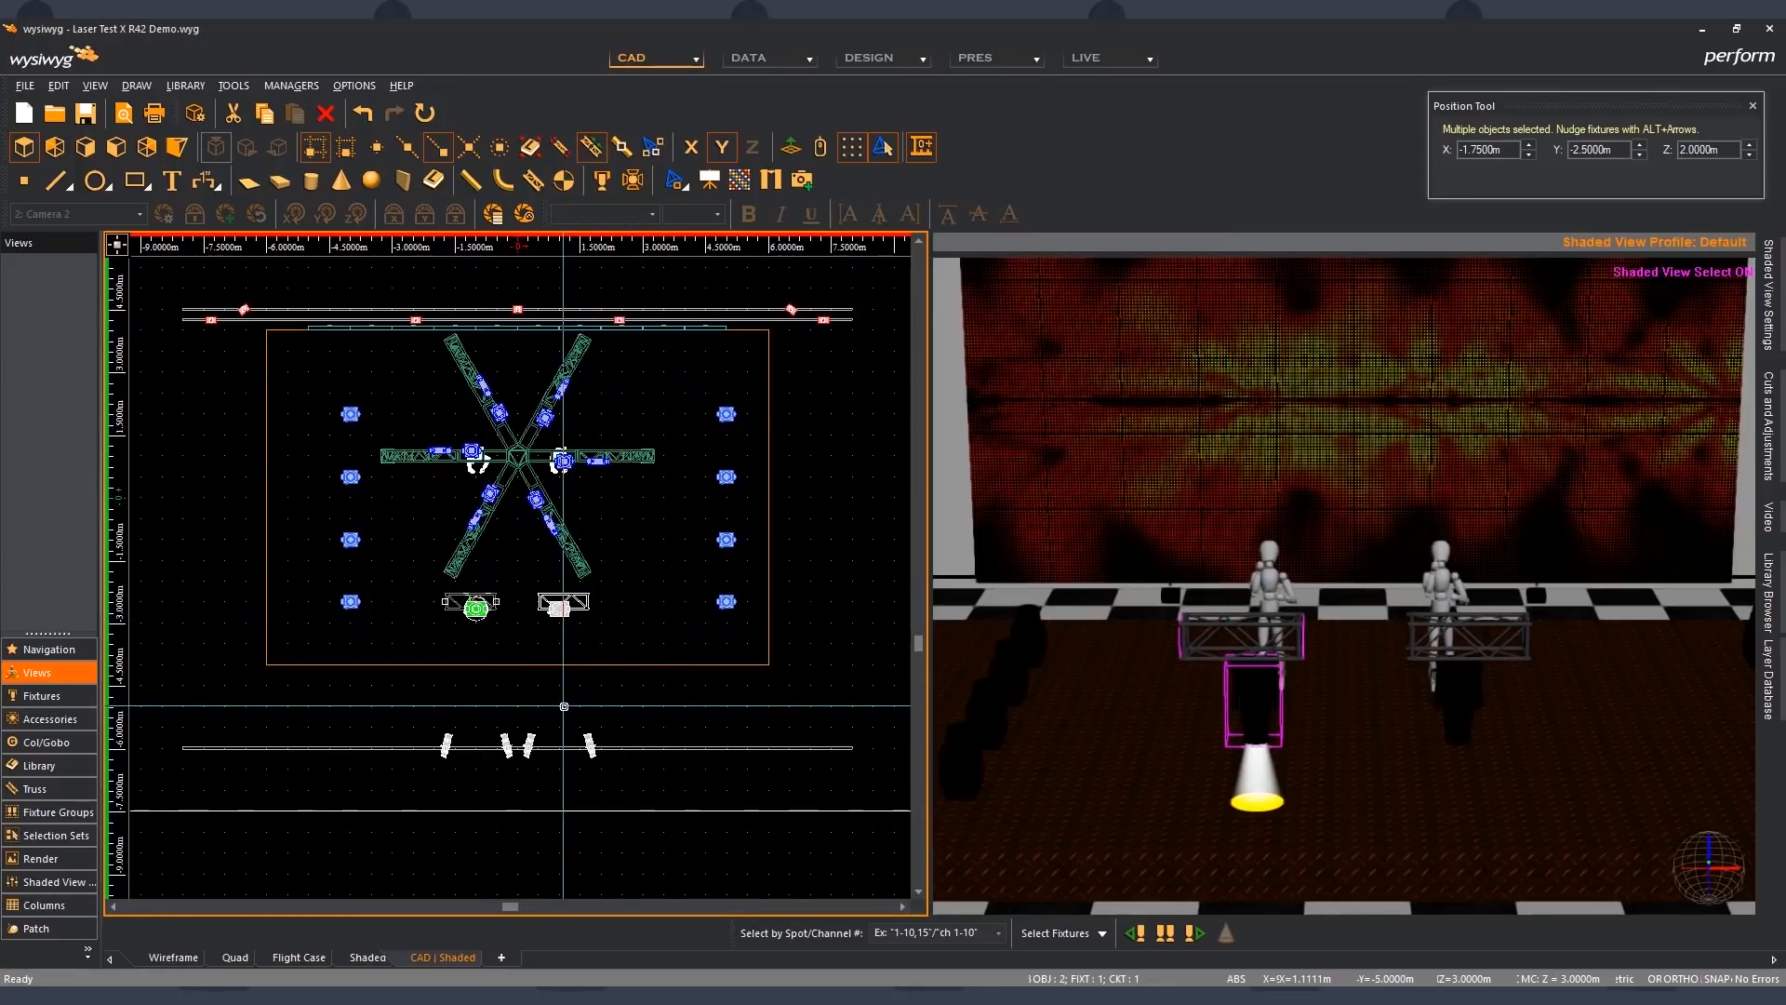
# - Review the shaded view's Show Footprints/Shadows options, then select the four front fixtures to inspect the truss and fixture shadows, and deselect them
pyautogui.click(1073, 695)
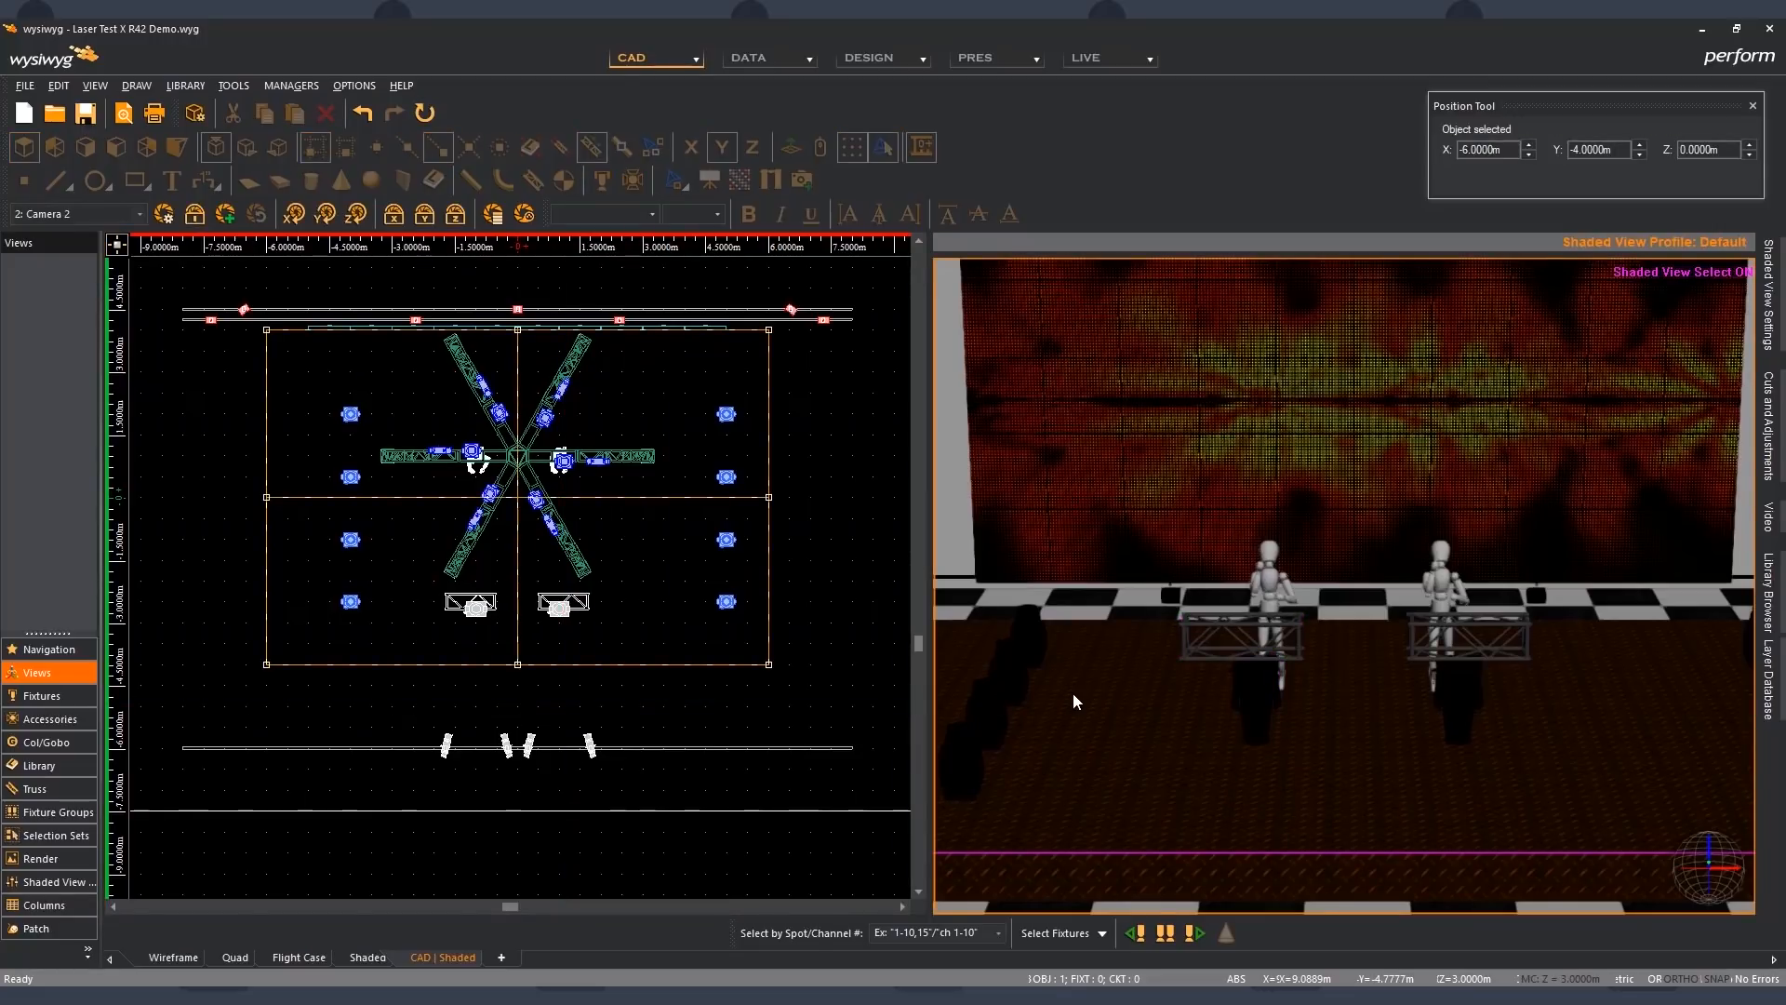
pyautogui.doubleClick(1073, 696)
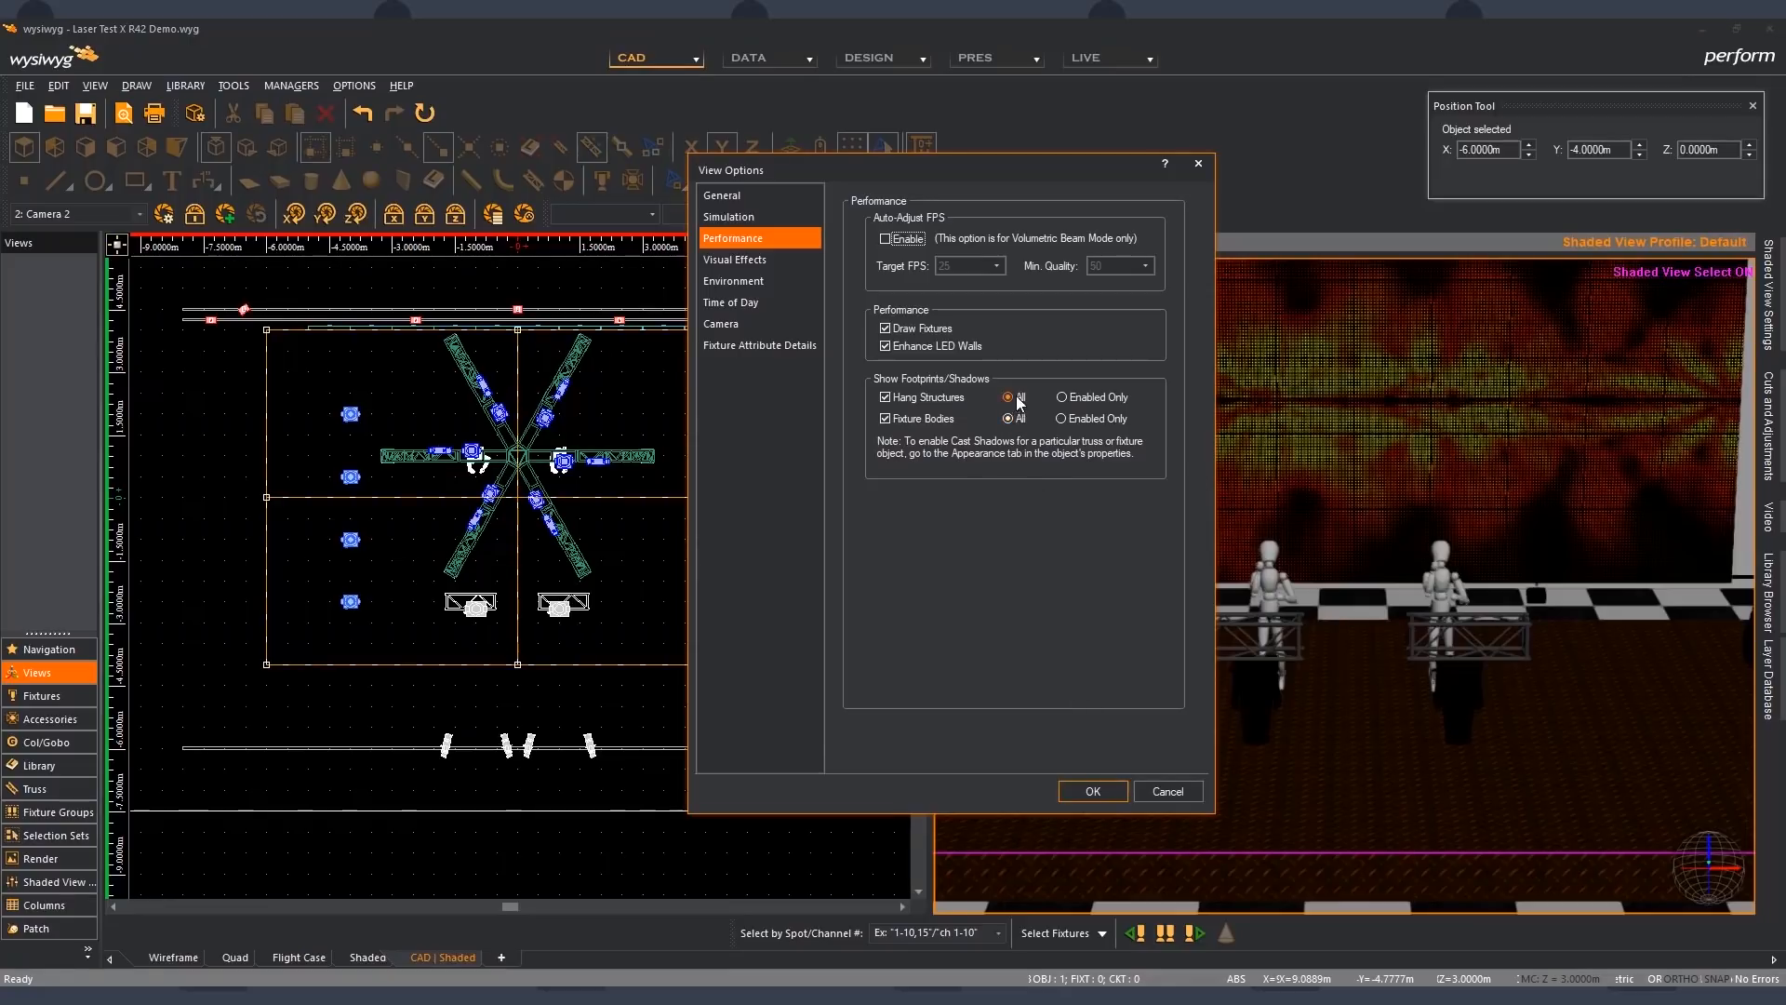
pyautogui.click(1093, 791)
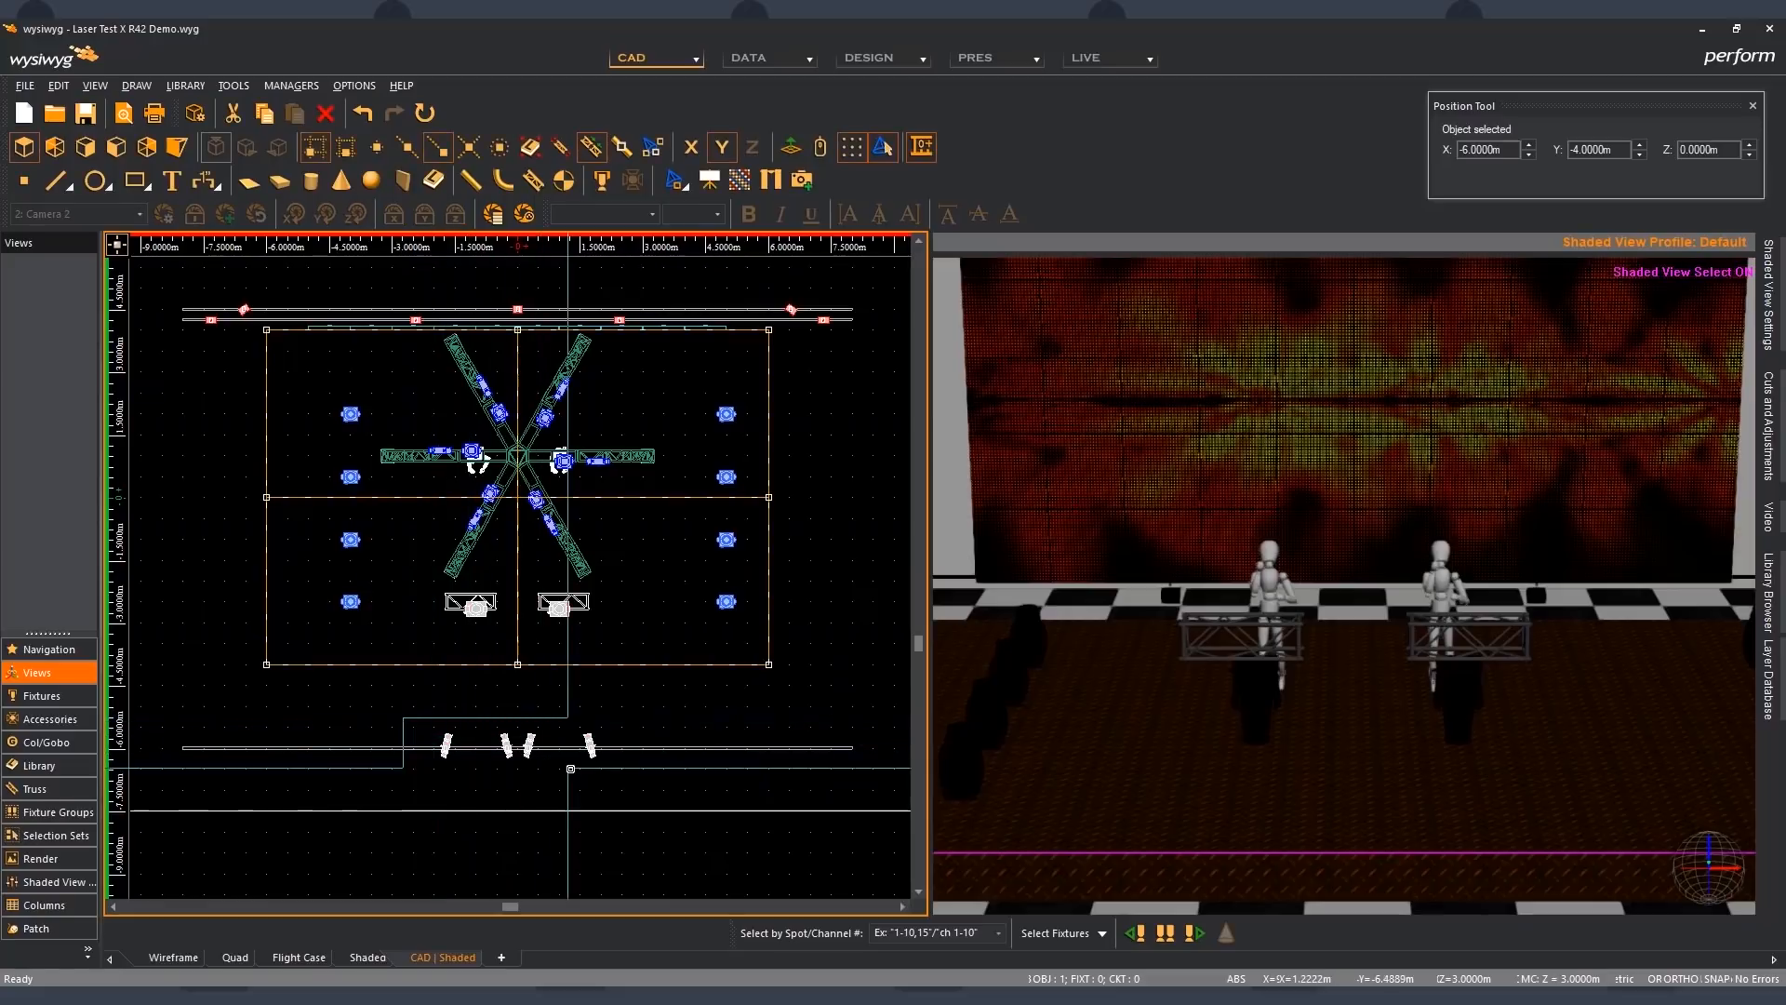
pyautogui.moveTo(570, 769); pyautogui.dragTo(609, 772)
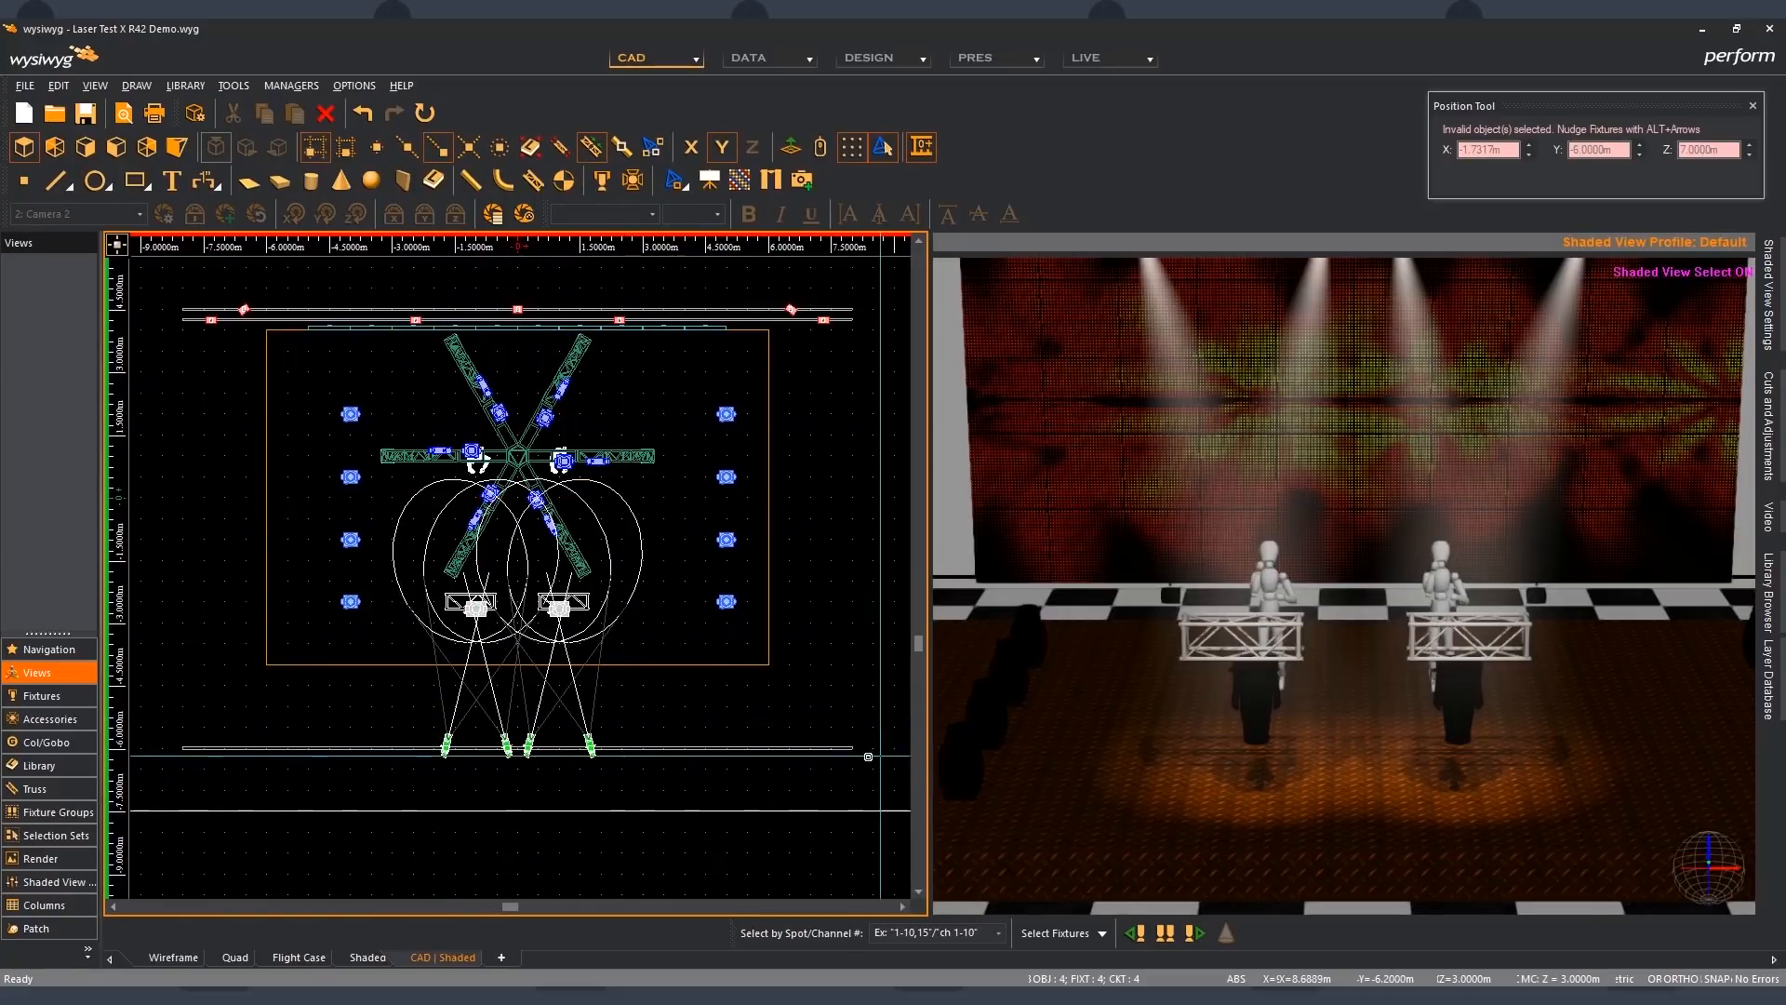
pyautogui.click(858, 718)
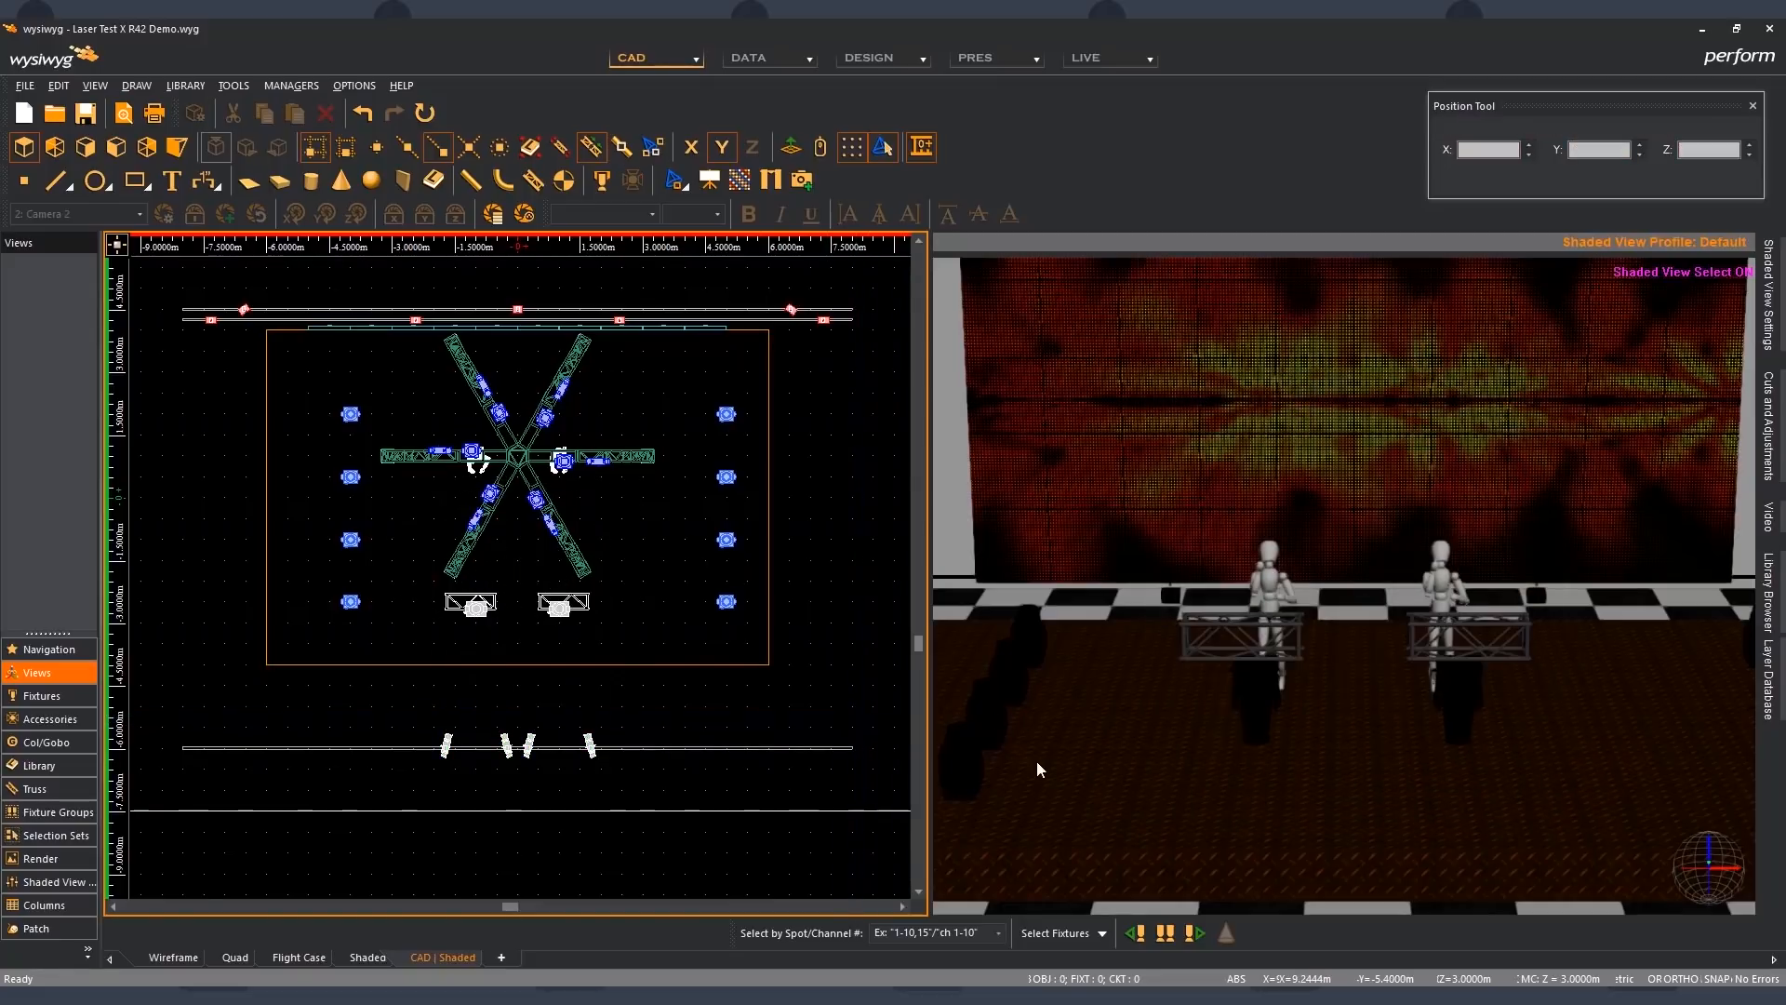
# - Restrict the shaded view's hang structure and fixture body shadows to Enabled Only, and select the four front fixtures to compare the shadows
pyautogui.click(1086, 772)
pyautogui.press('v')
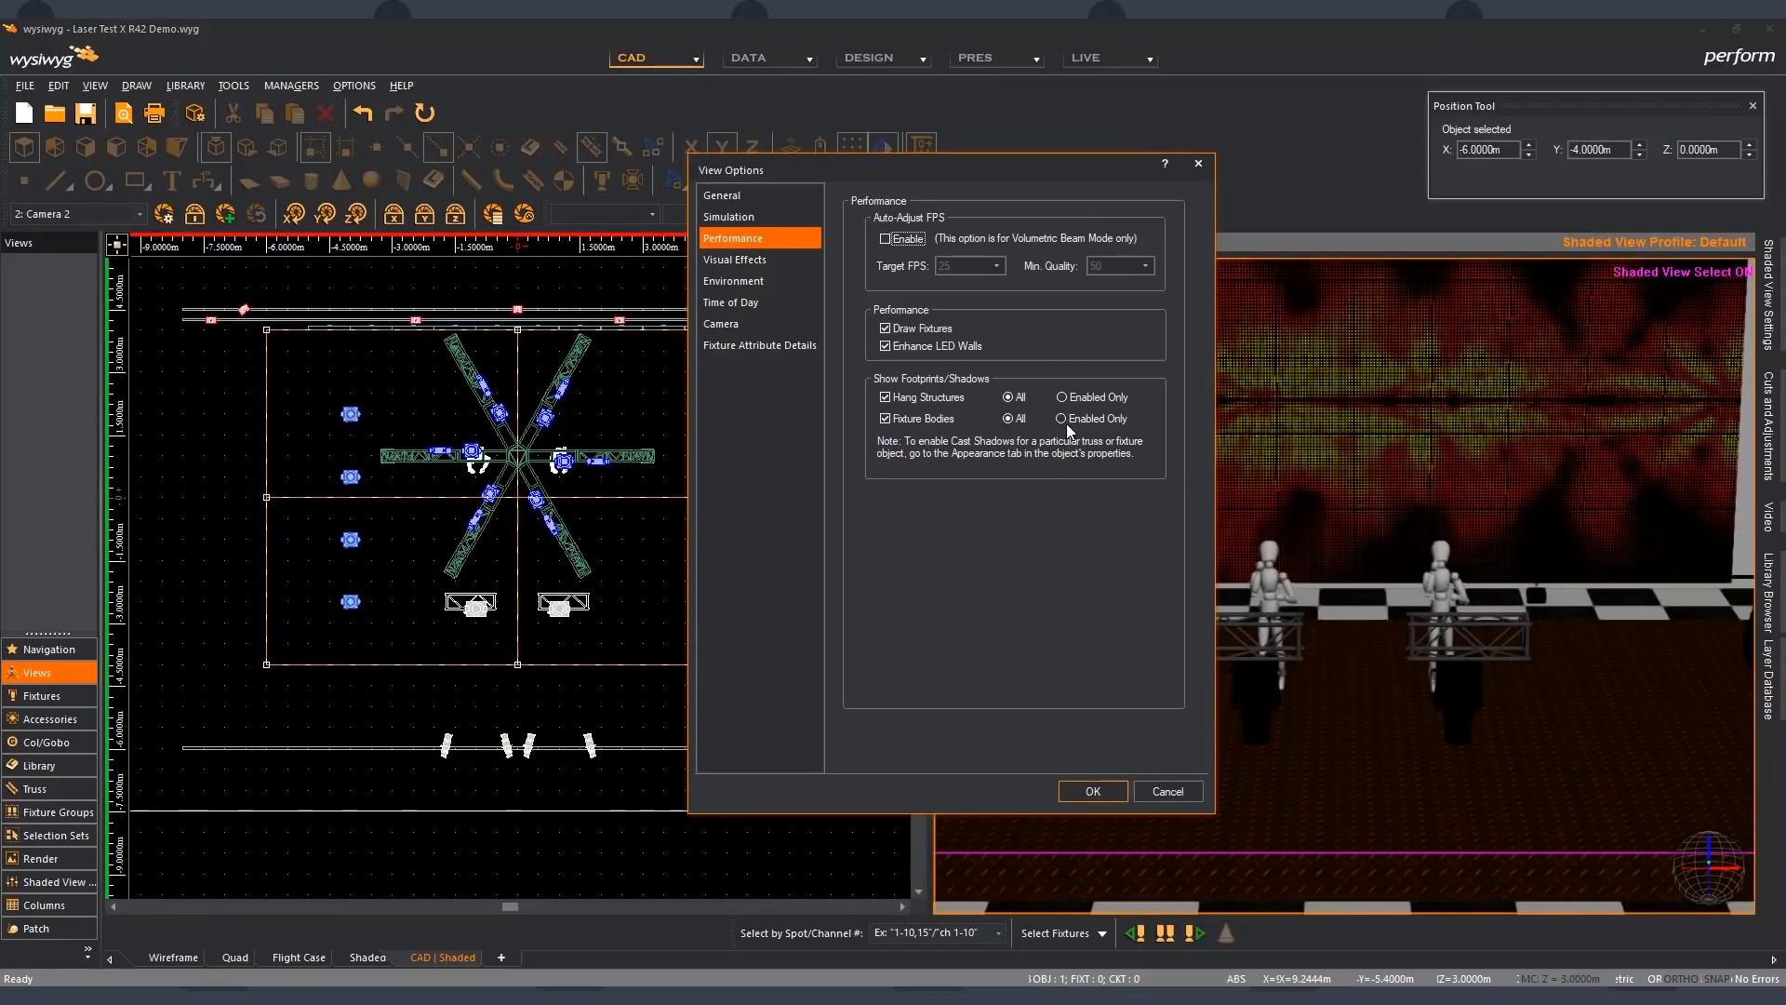
pyautogui.click(1061, 397)
pyautogui.click(1062, 418)
pyautogui.click(1093, 792)
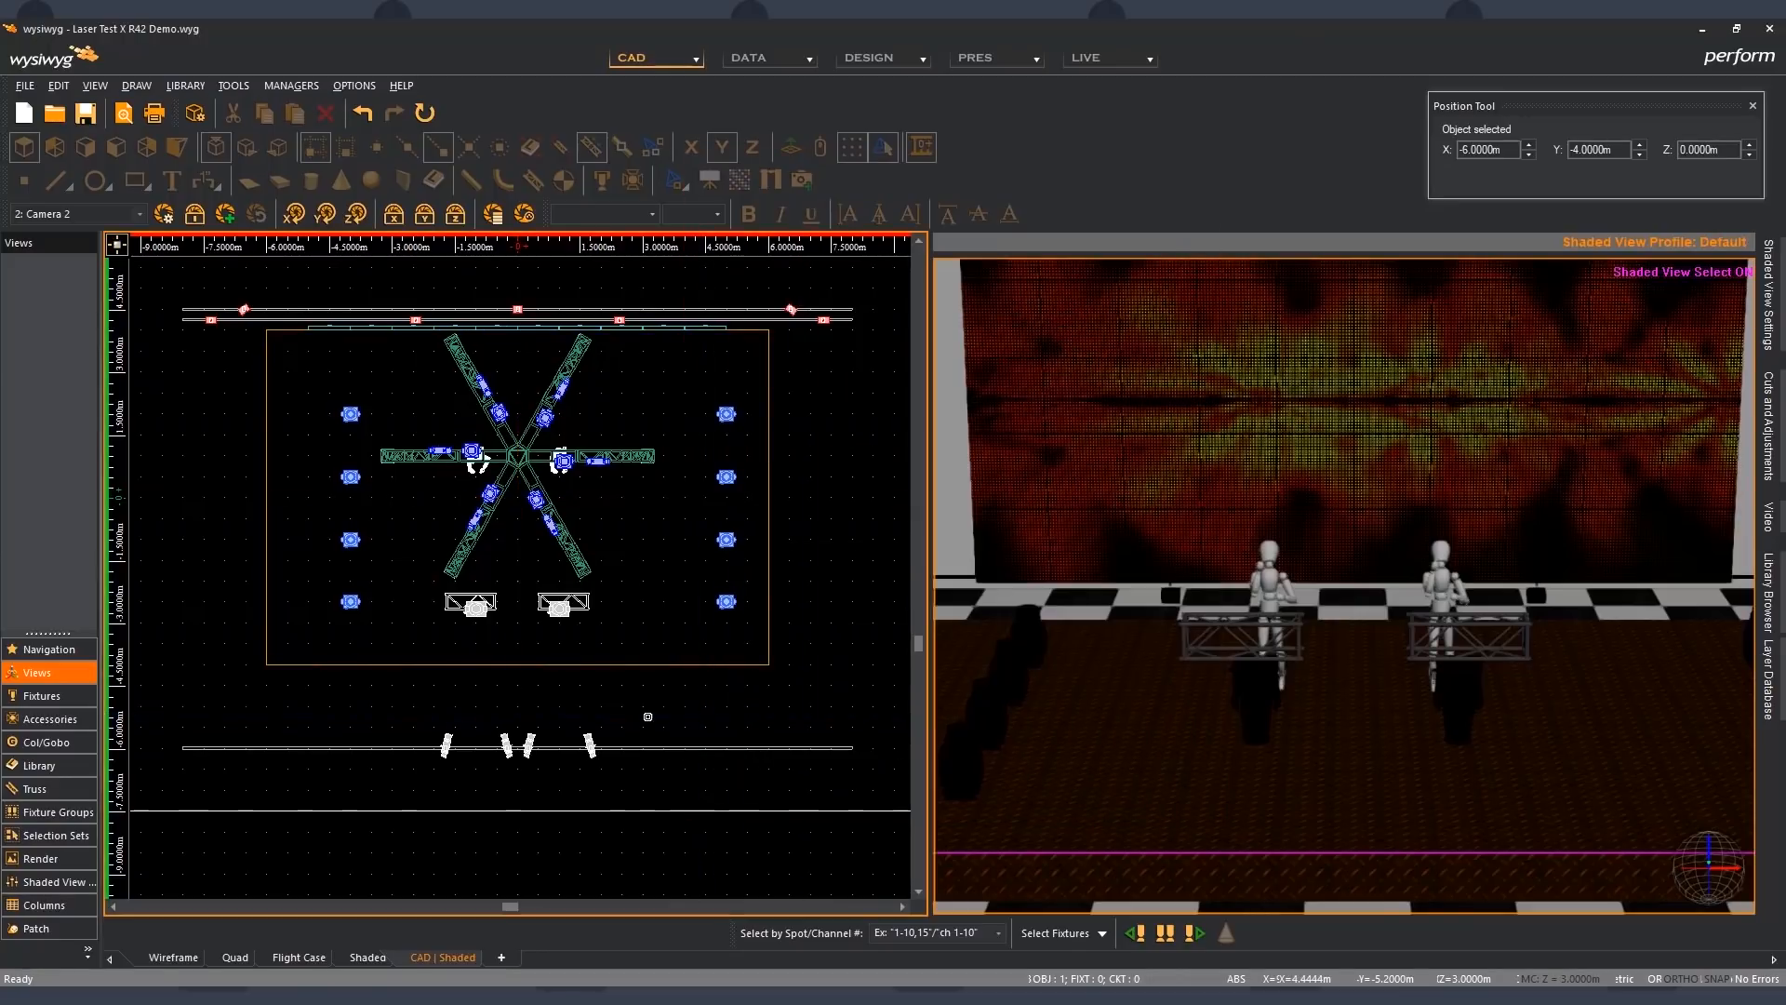
pyautogui.click(647, 716)
pyautogui.moveTo(415, 716); pyautogui.dragTo(649, 787)
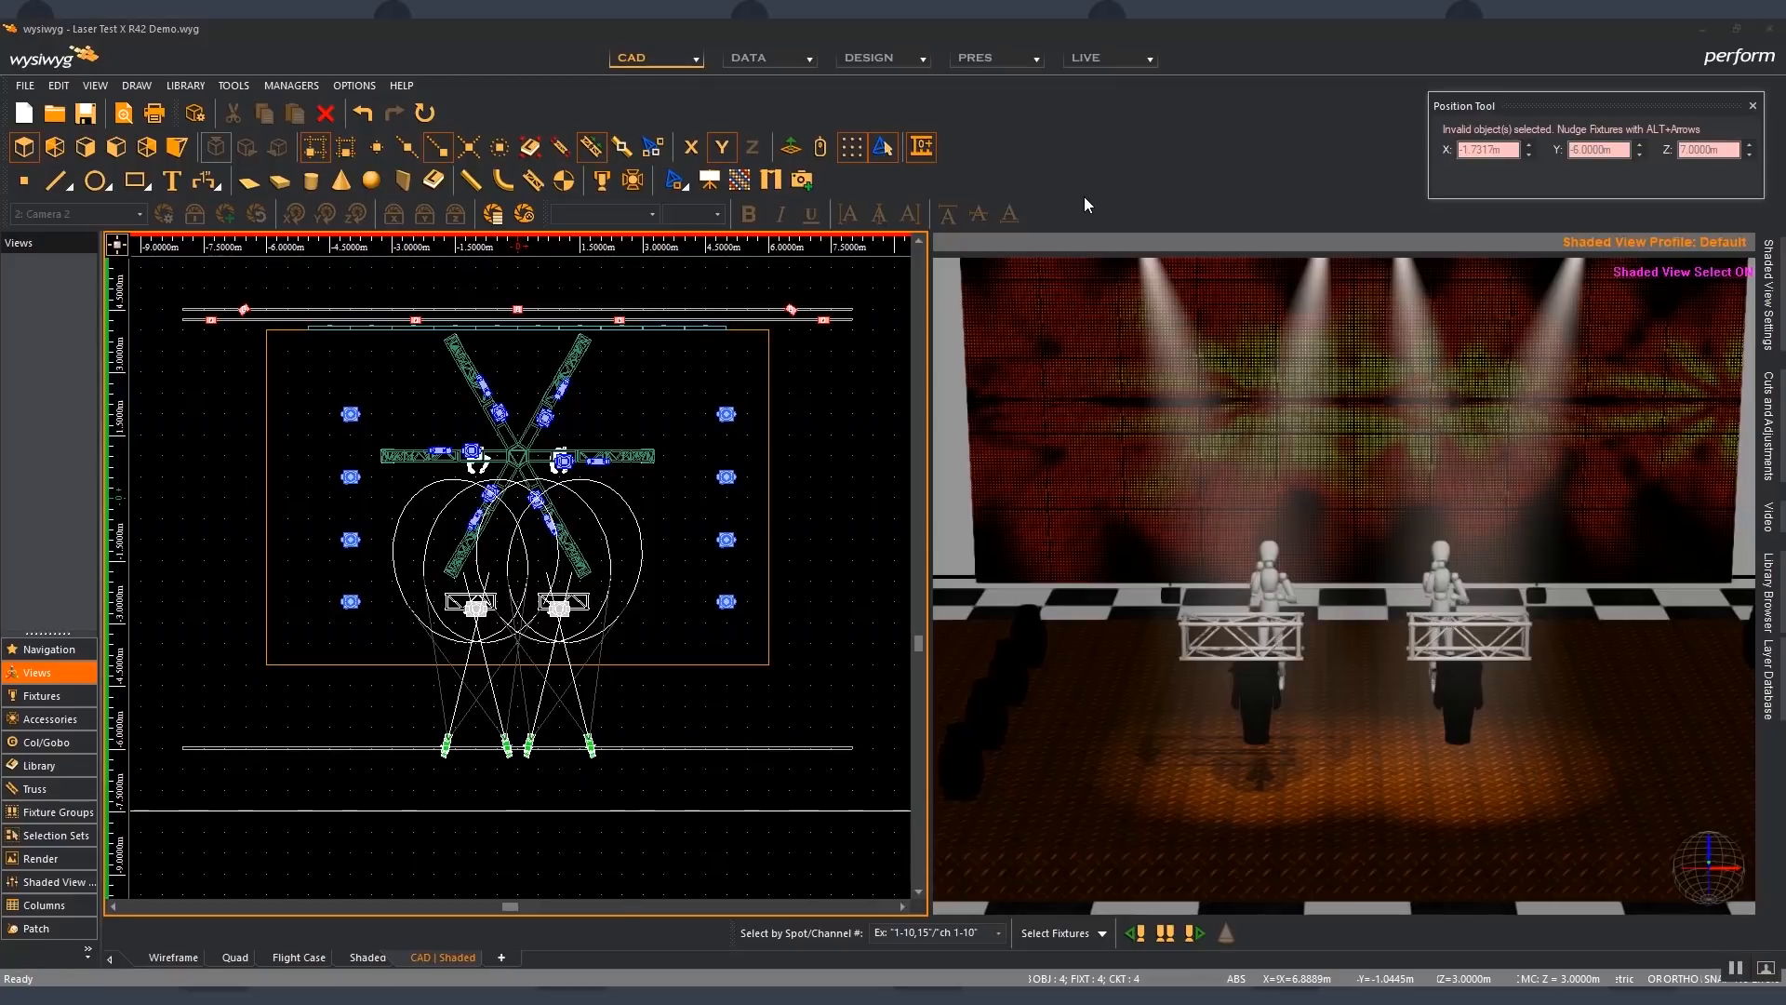
# - Hide the cast shadows layer in the Layer Database and deselect the front fixtures
pyautogui.click(1769, 684)
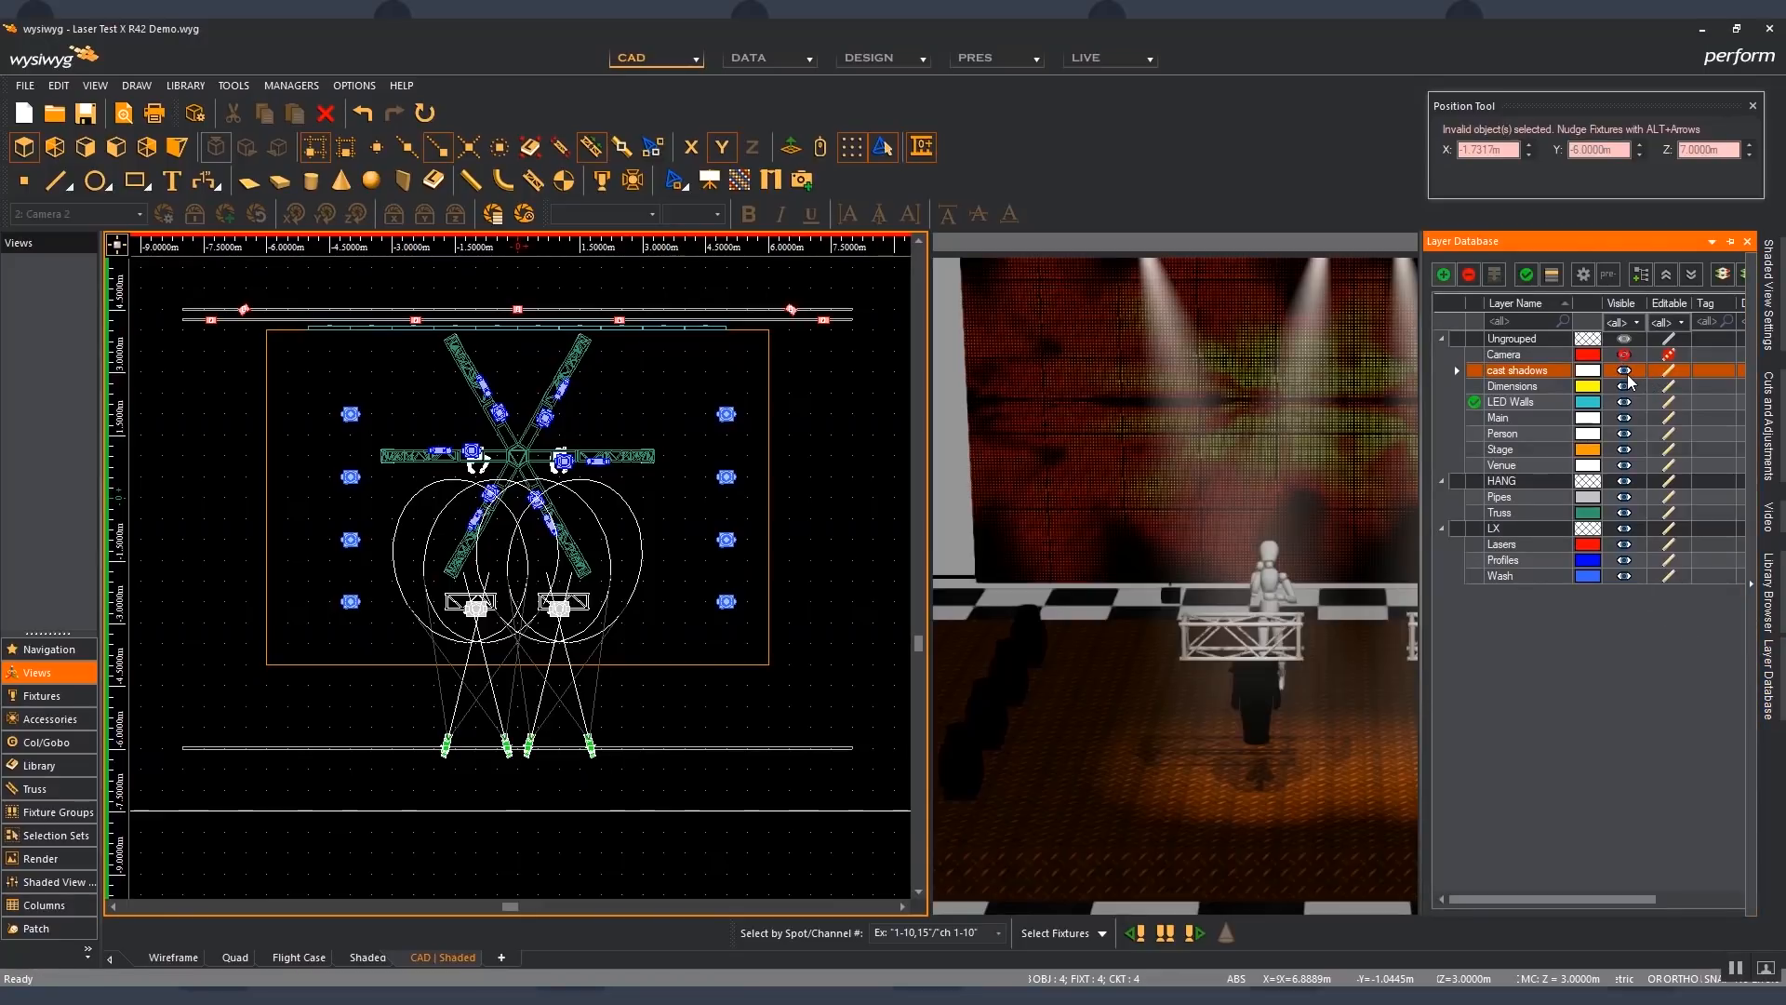
pyautogui.click(1625, 372)
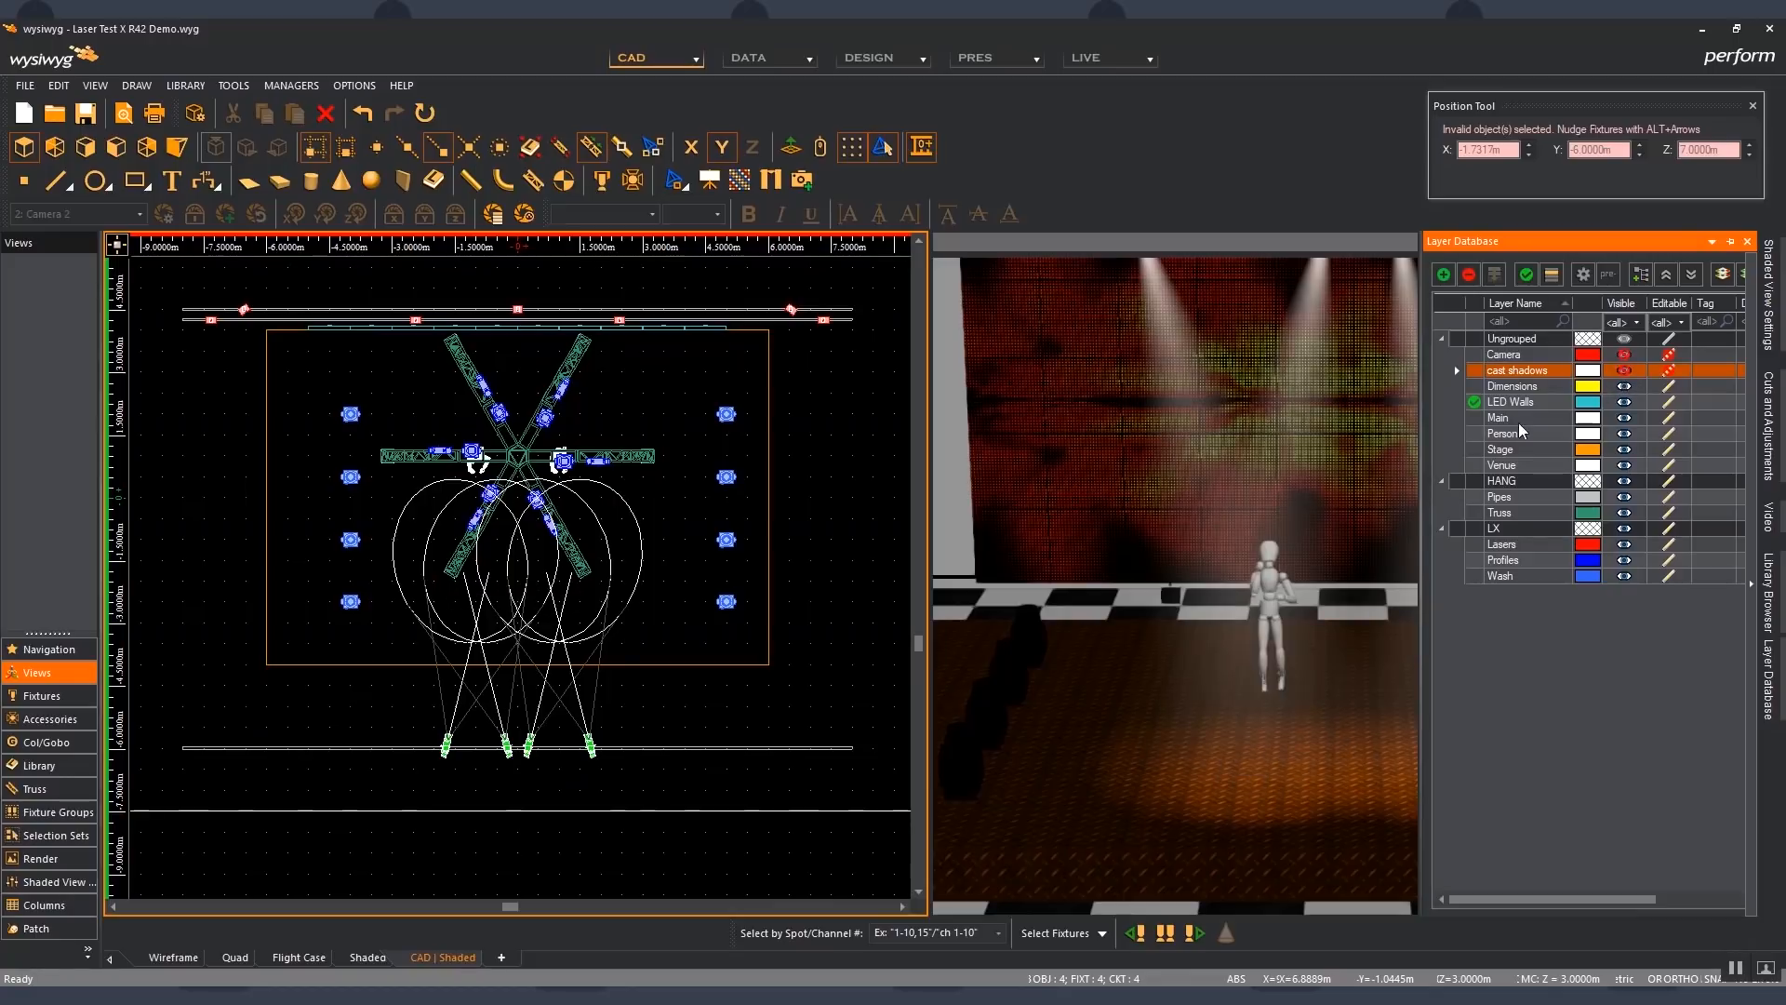
pyautogui.click(679, 530)
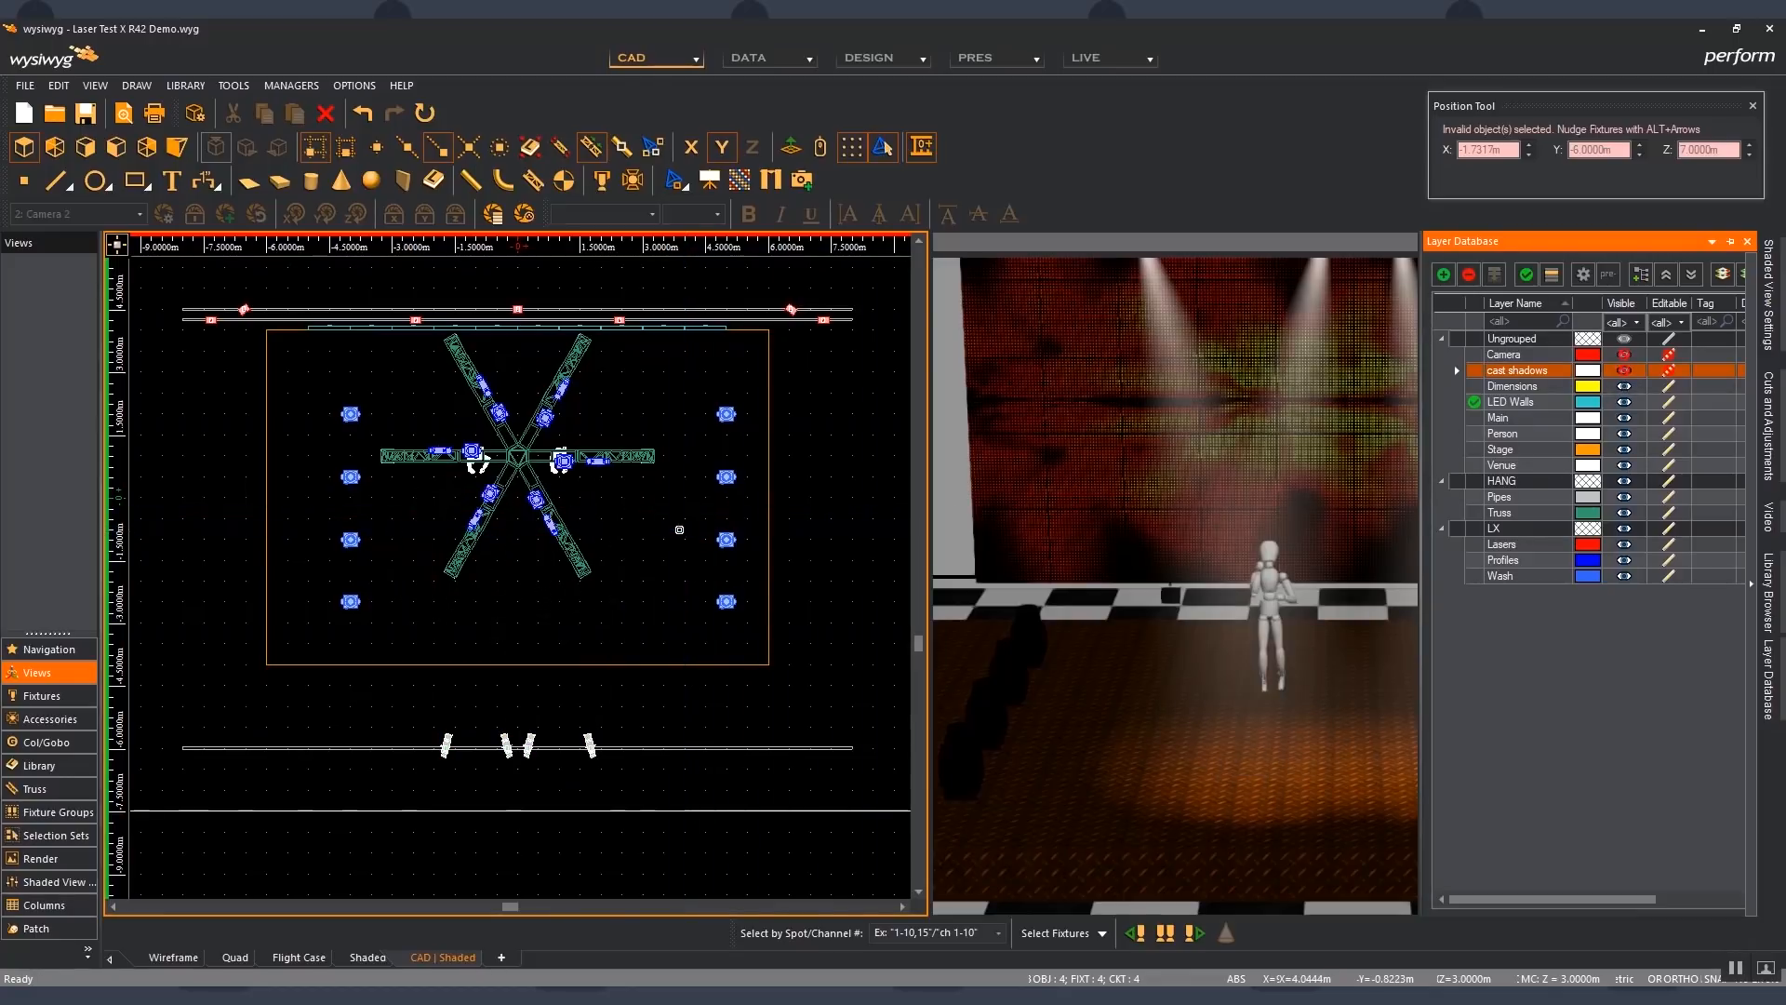
# - Select the star-shaped truss and set its Y position to 0 m with the Position Tool
pyautogui.click(589, 450)
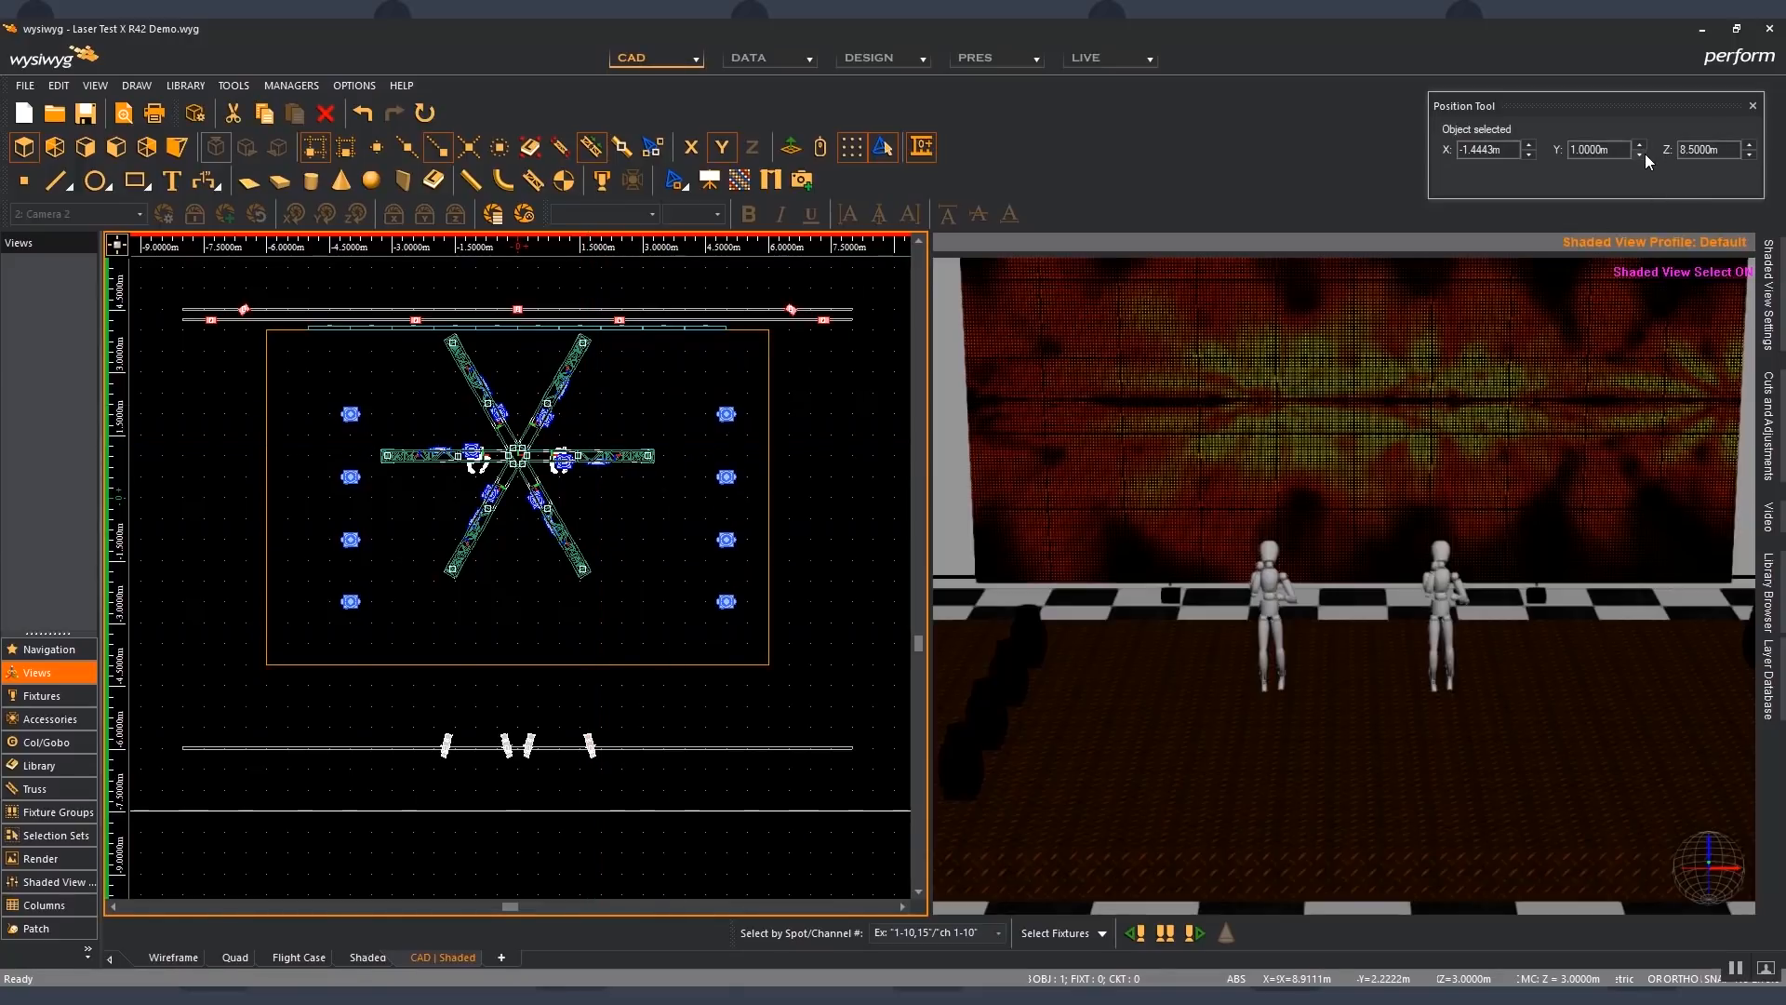
pyautogui.click(1639, 154)
pyautogui.click(1639, 153)
pyautogui.click(1639, 154)
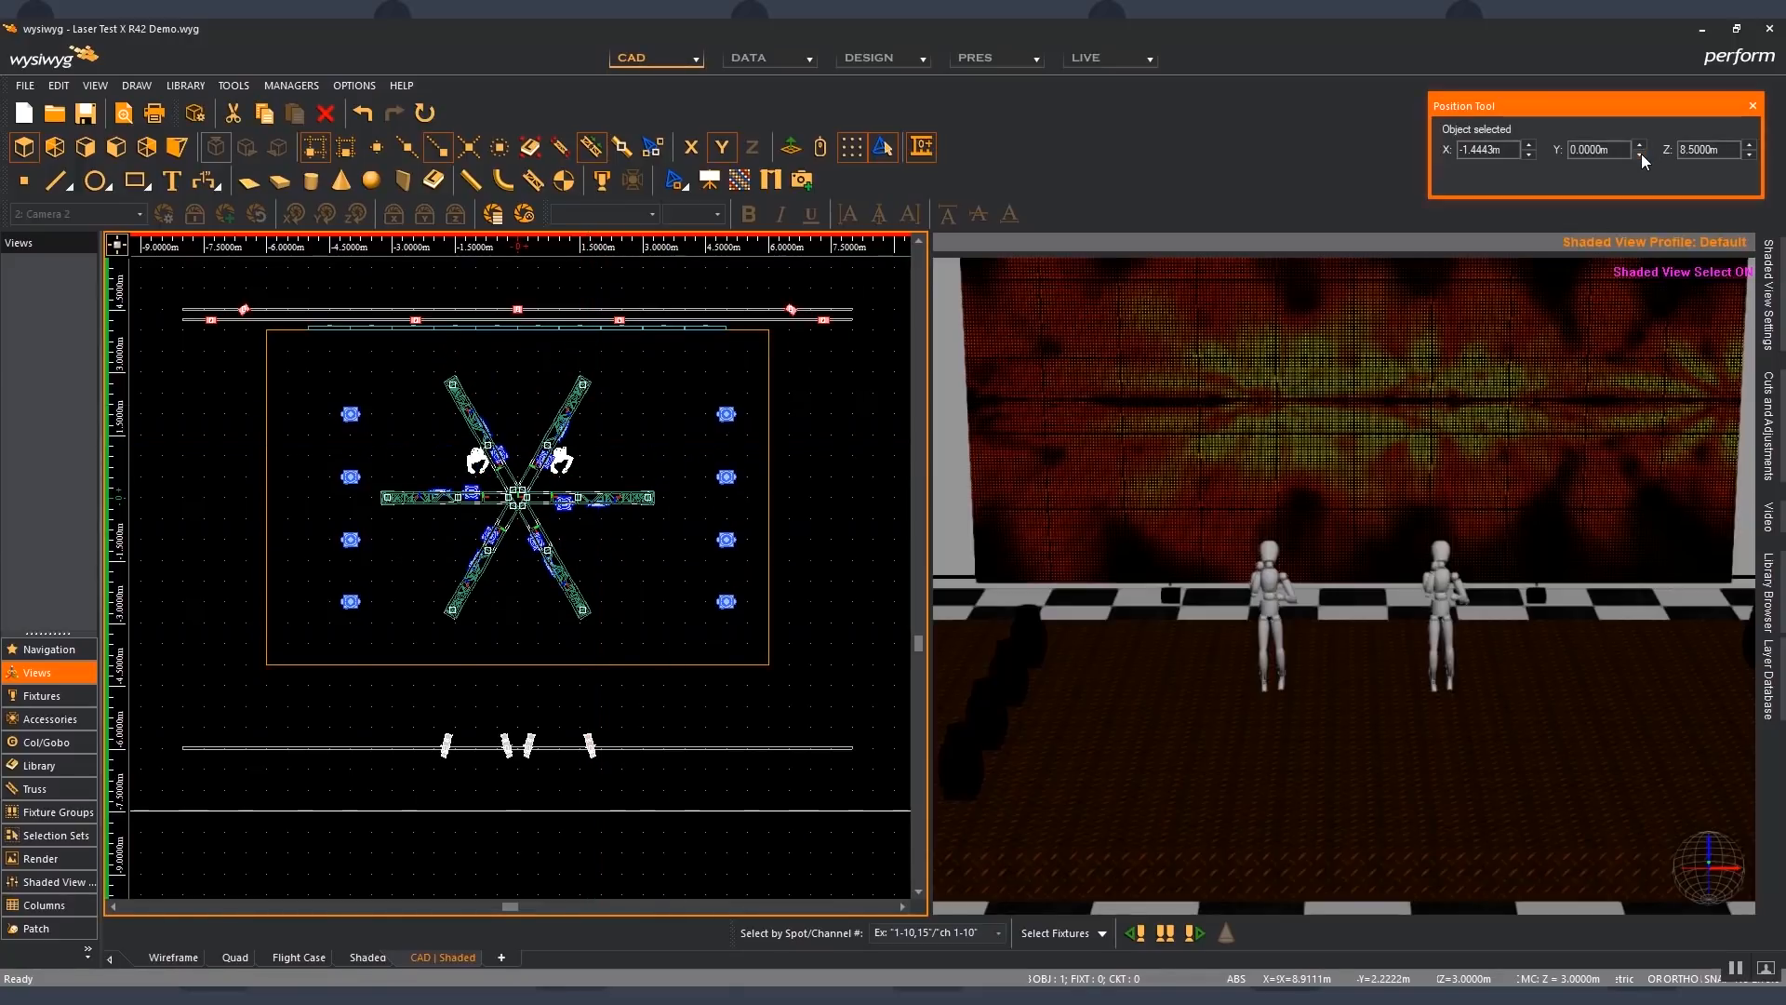
# - Select both standing figures, move them downstage to a Y position of -2.5 m with the Position Tool and deselect them
pyautogui.click(563, 458)
pyautogui.keyDown('shift'); pyautogui.click(473, 462); pyautogui.keyUp('shift')
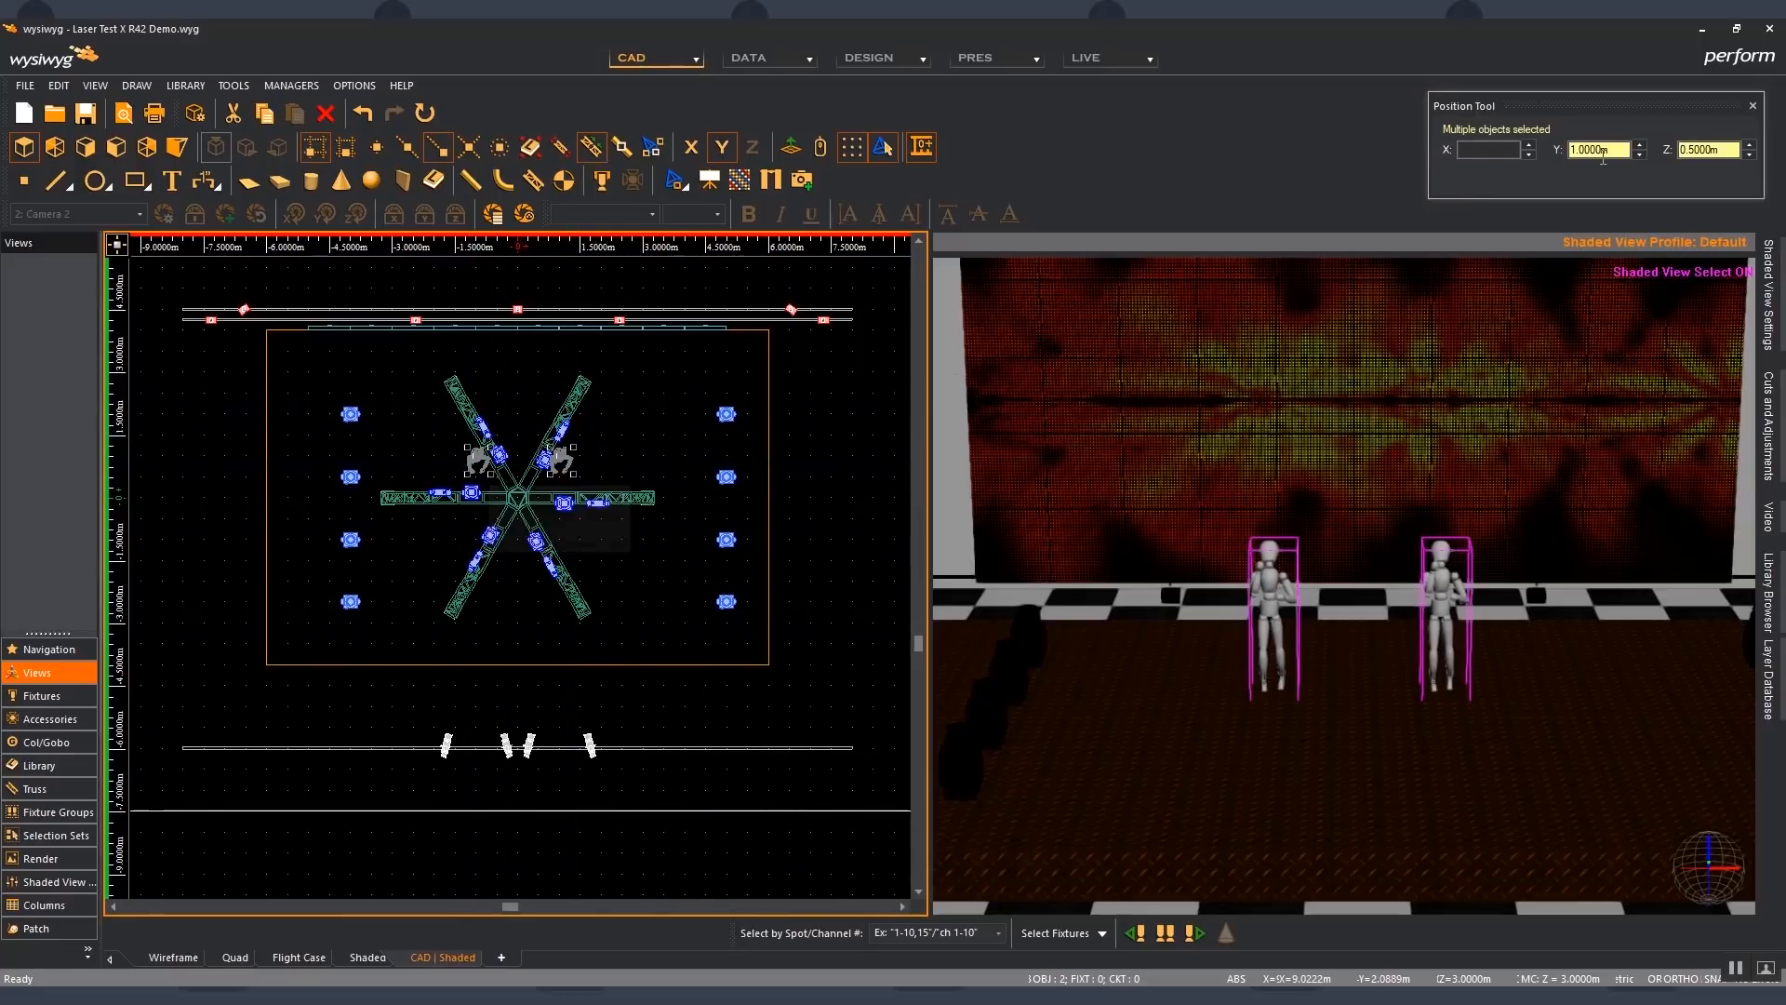
pyautogui.click(1639, 154)
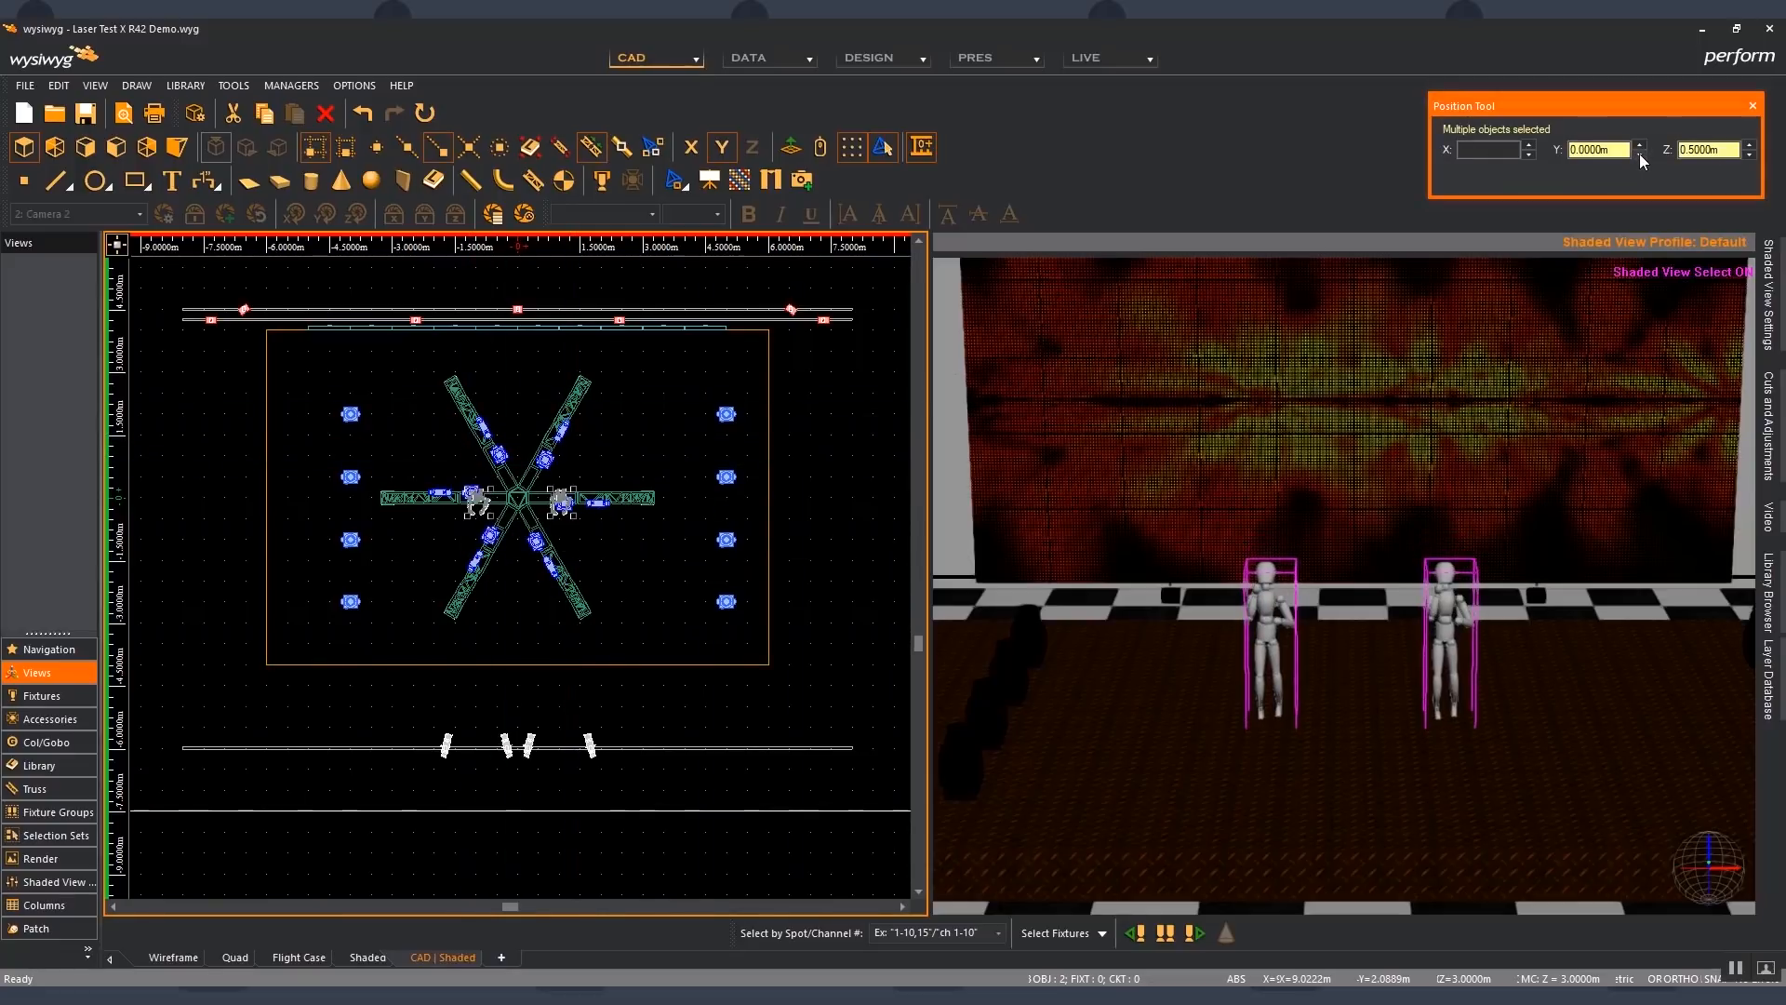
pyautogui.click(1640, 154)
pyautogui.click(1640, 154)
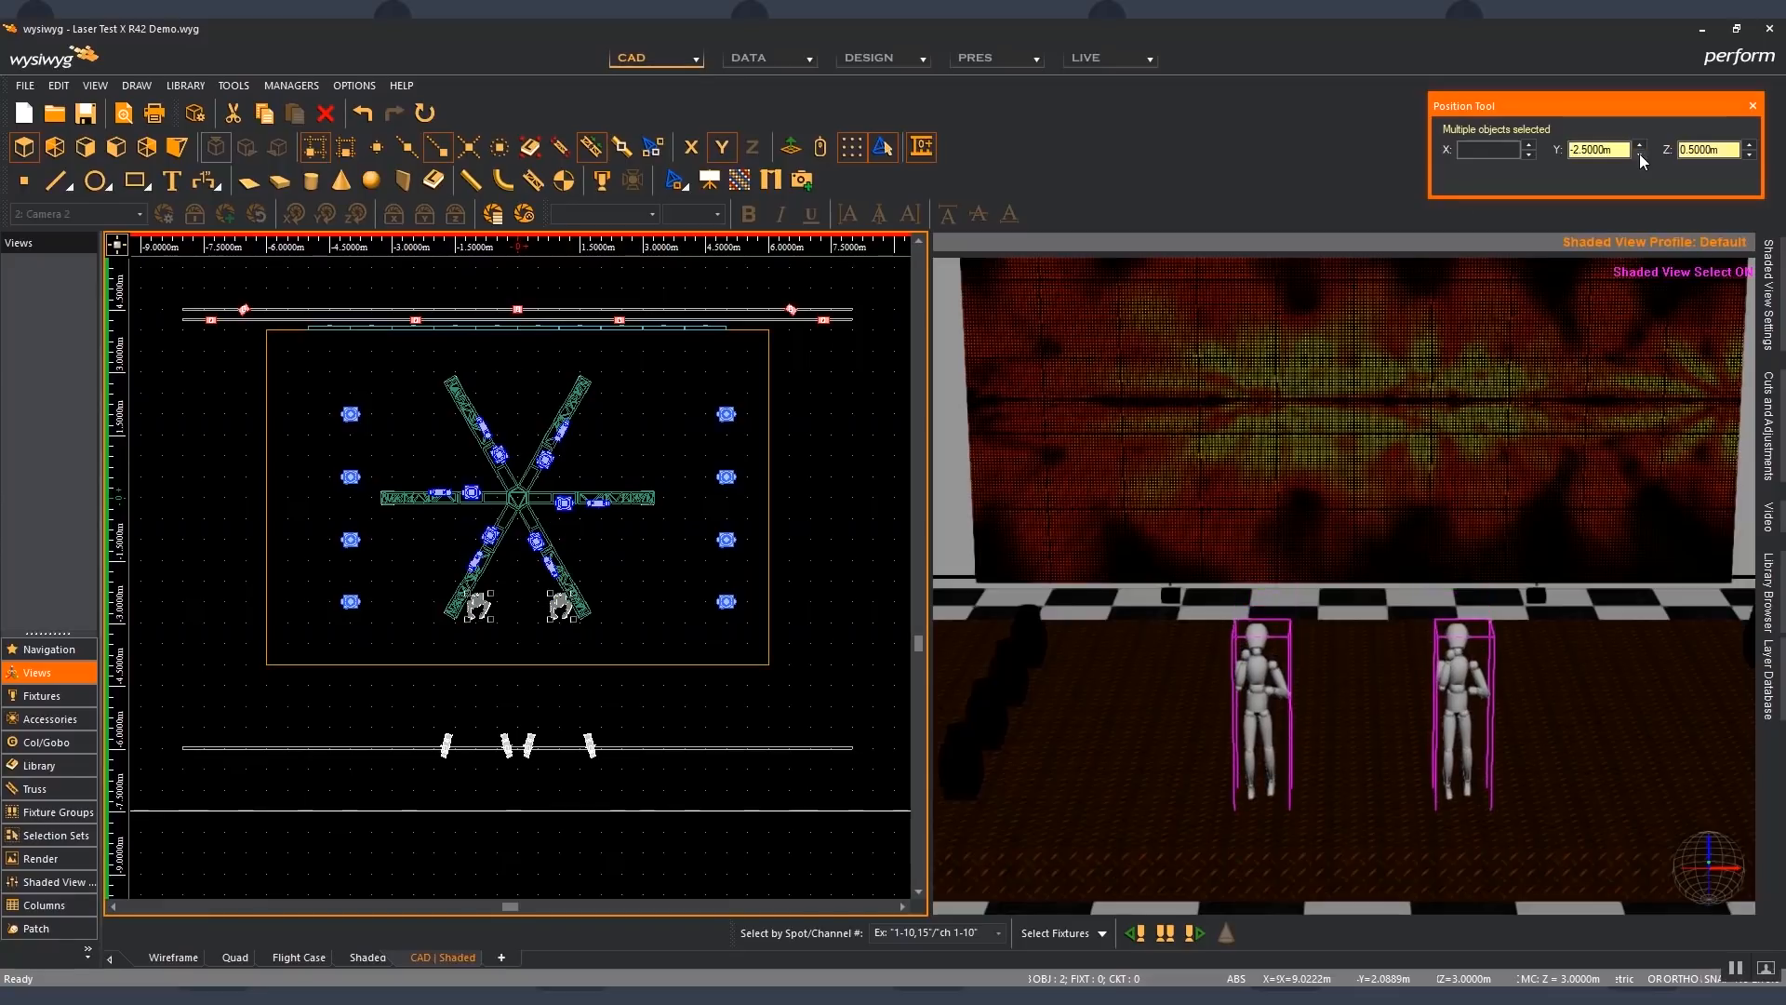
pyautogui.click(706, 415)
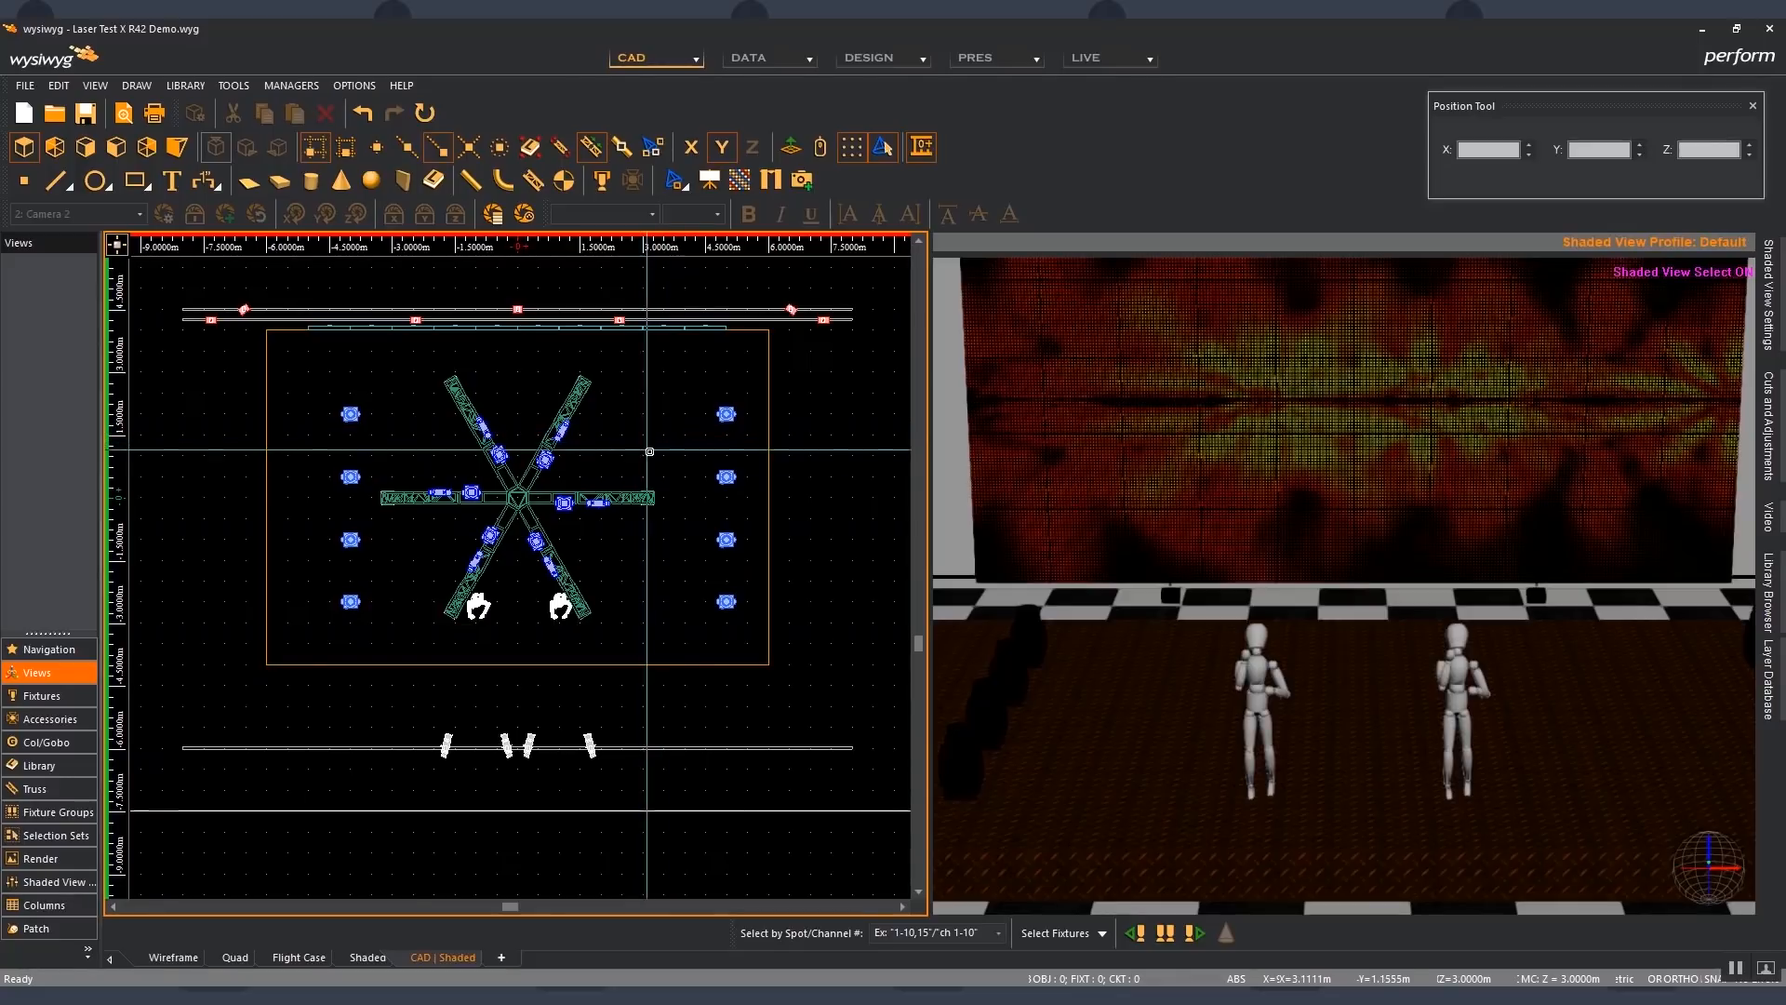
# - Select the star-shaped truss and export the drawing in 3D to the Desktop as ExportTruss.dwg in DWG ACAD2013 format, scaled in meters
pyautogui.moveTo(673, 525); pyautogui.dragTo(360, 475)
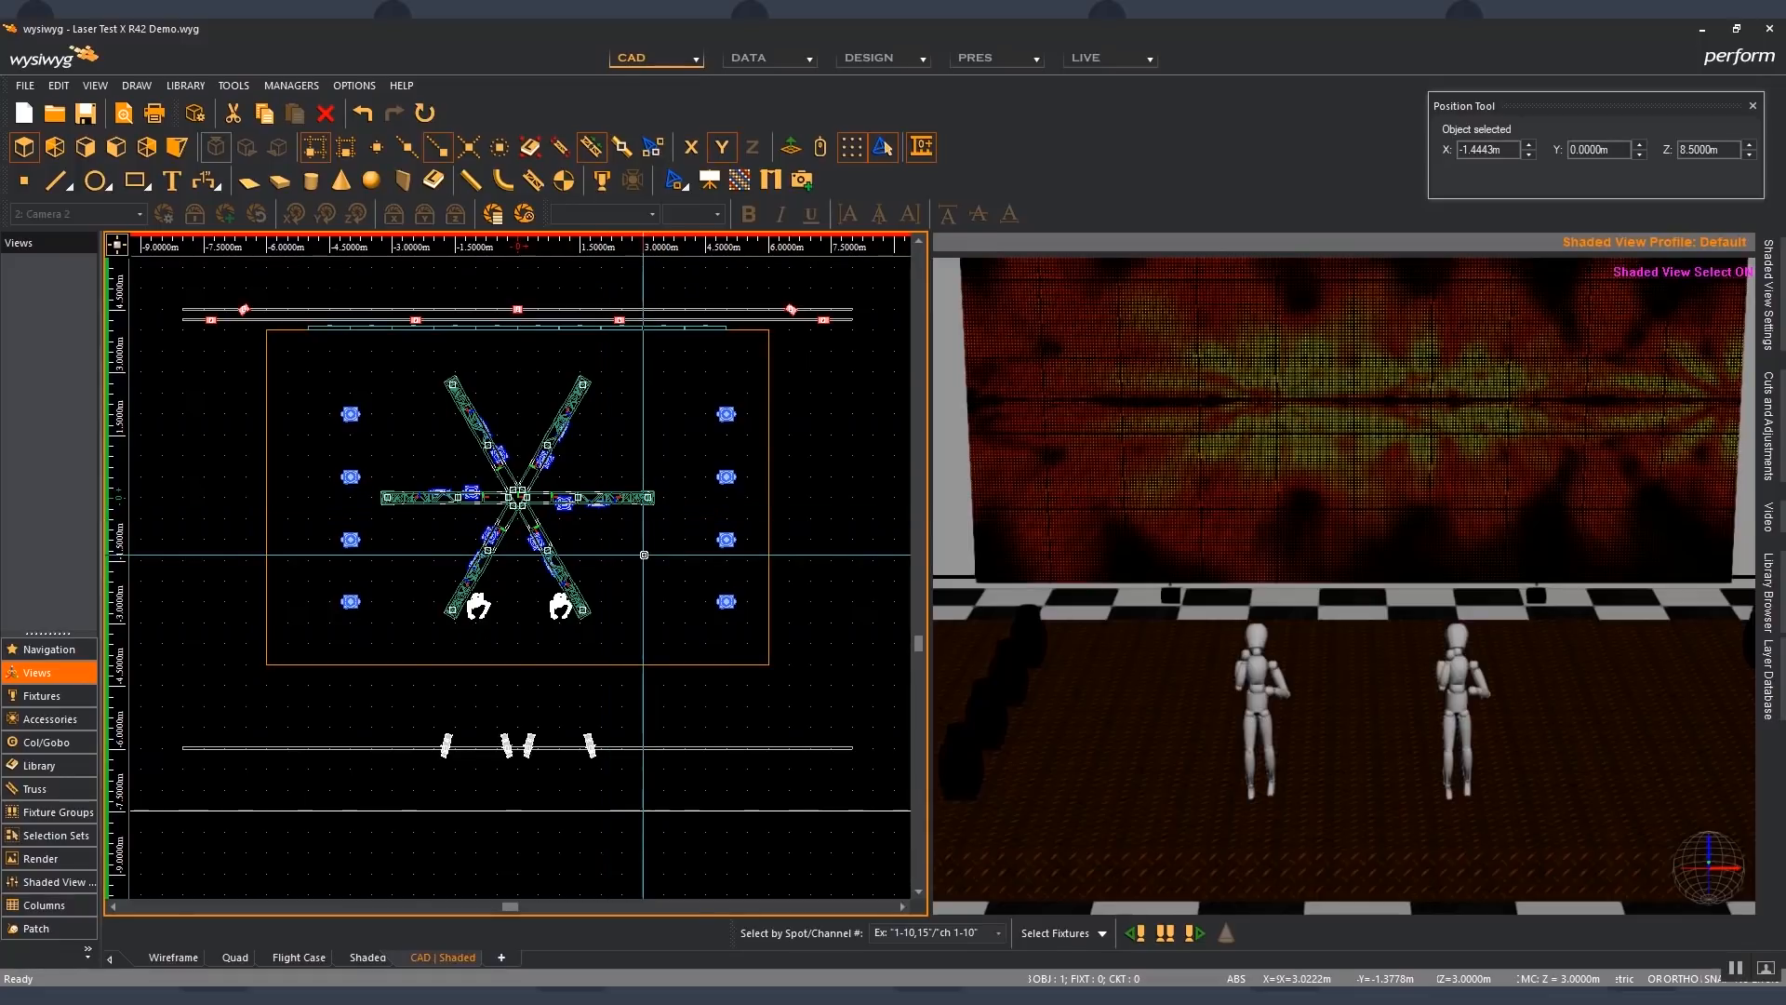
pyautogui.click(25, 85)
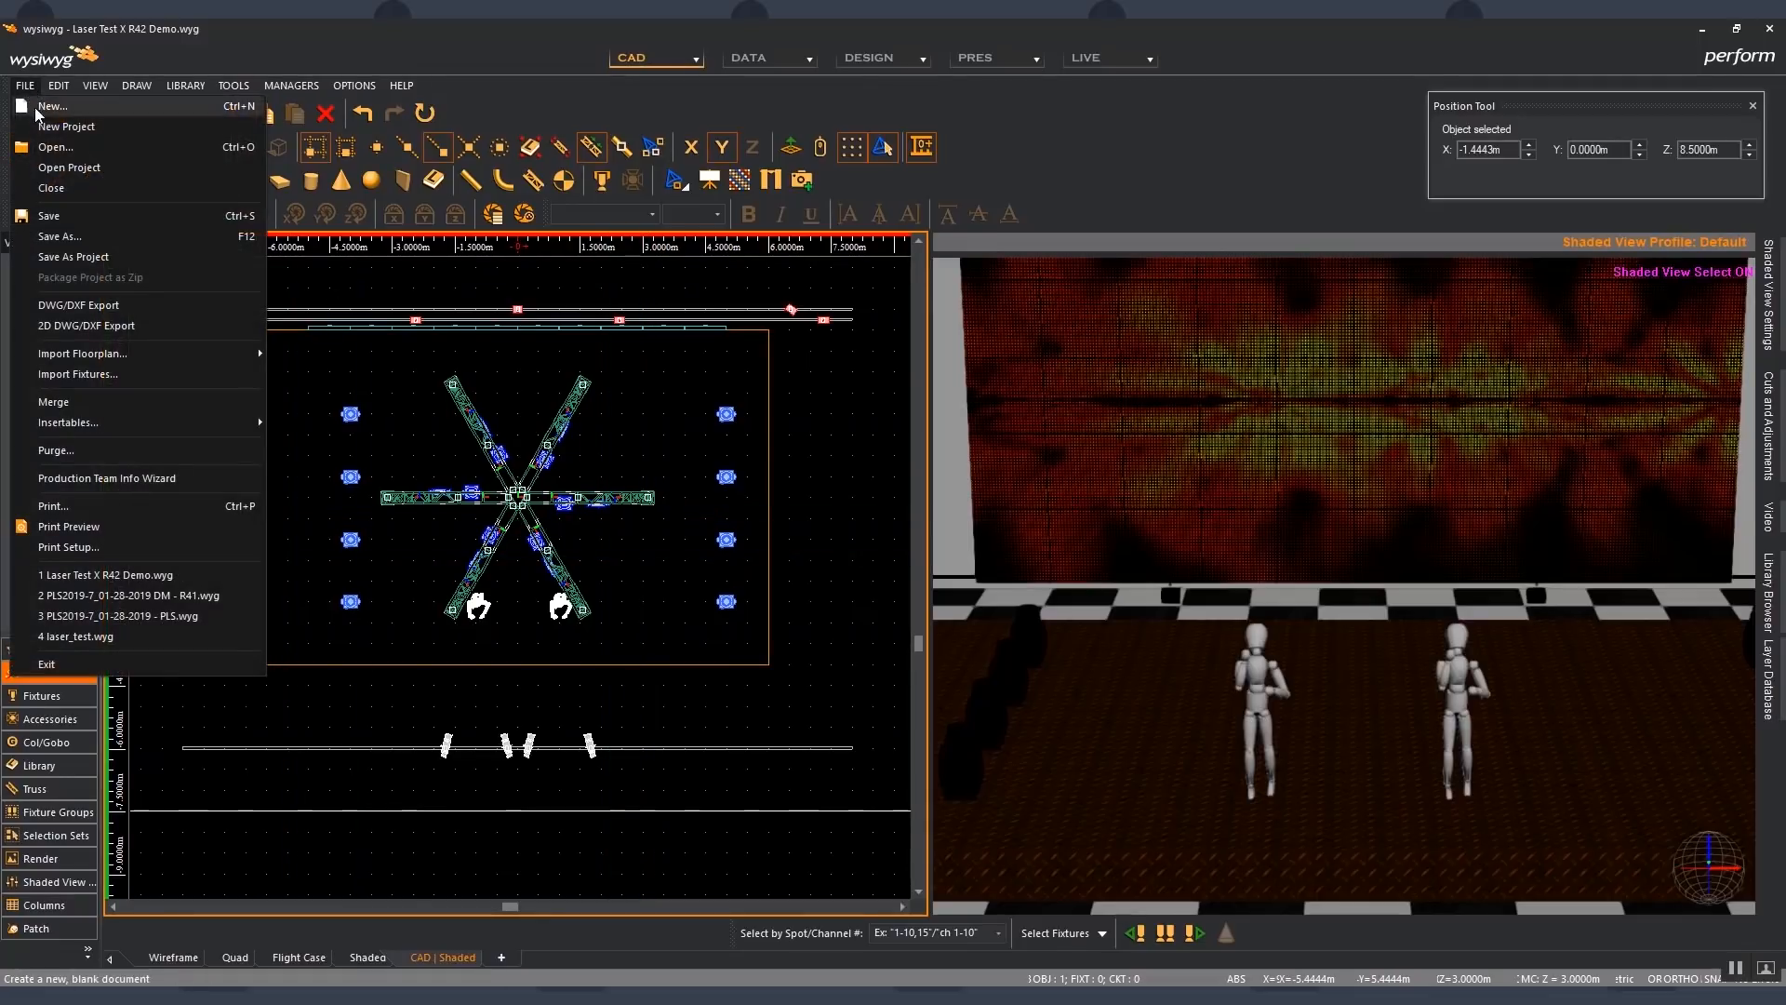
pyautogui.click(126, 299)
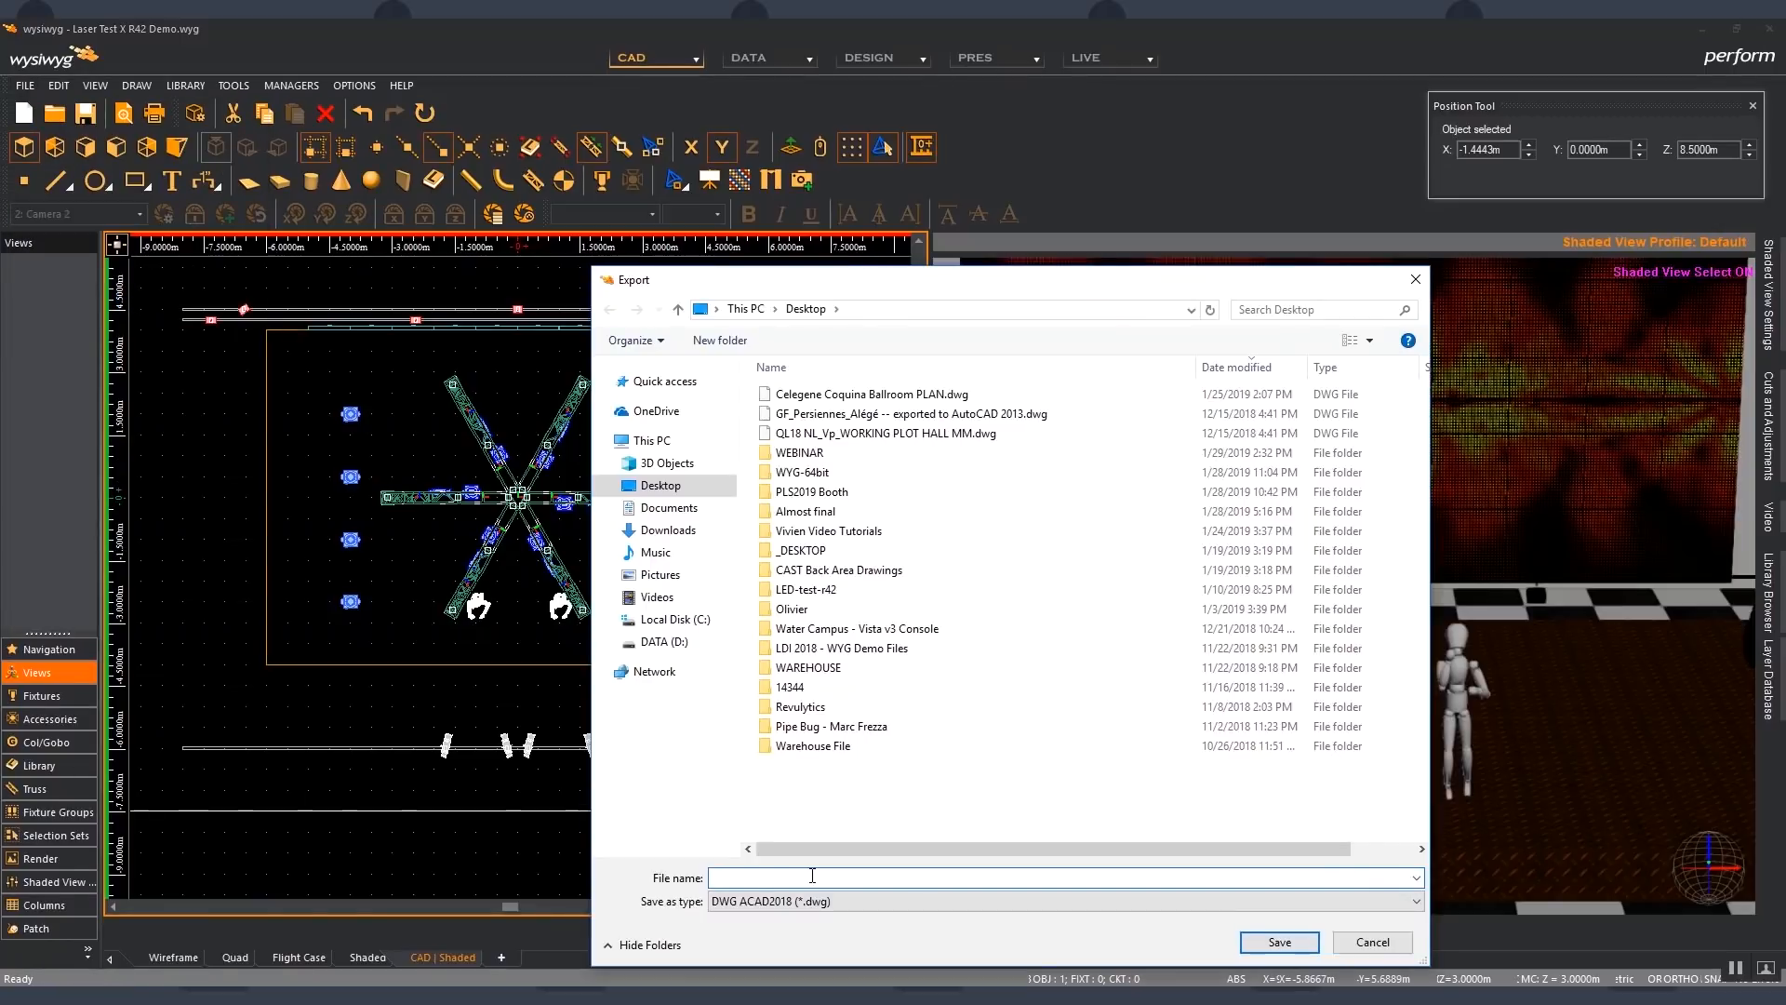
pyautogui.write('Expo')
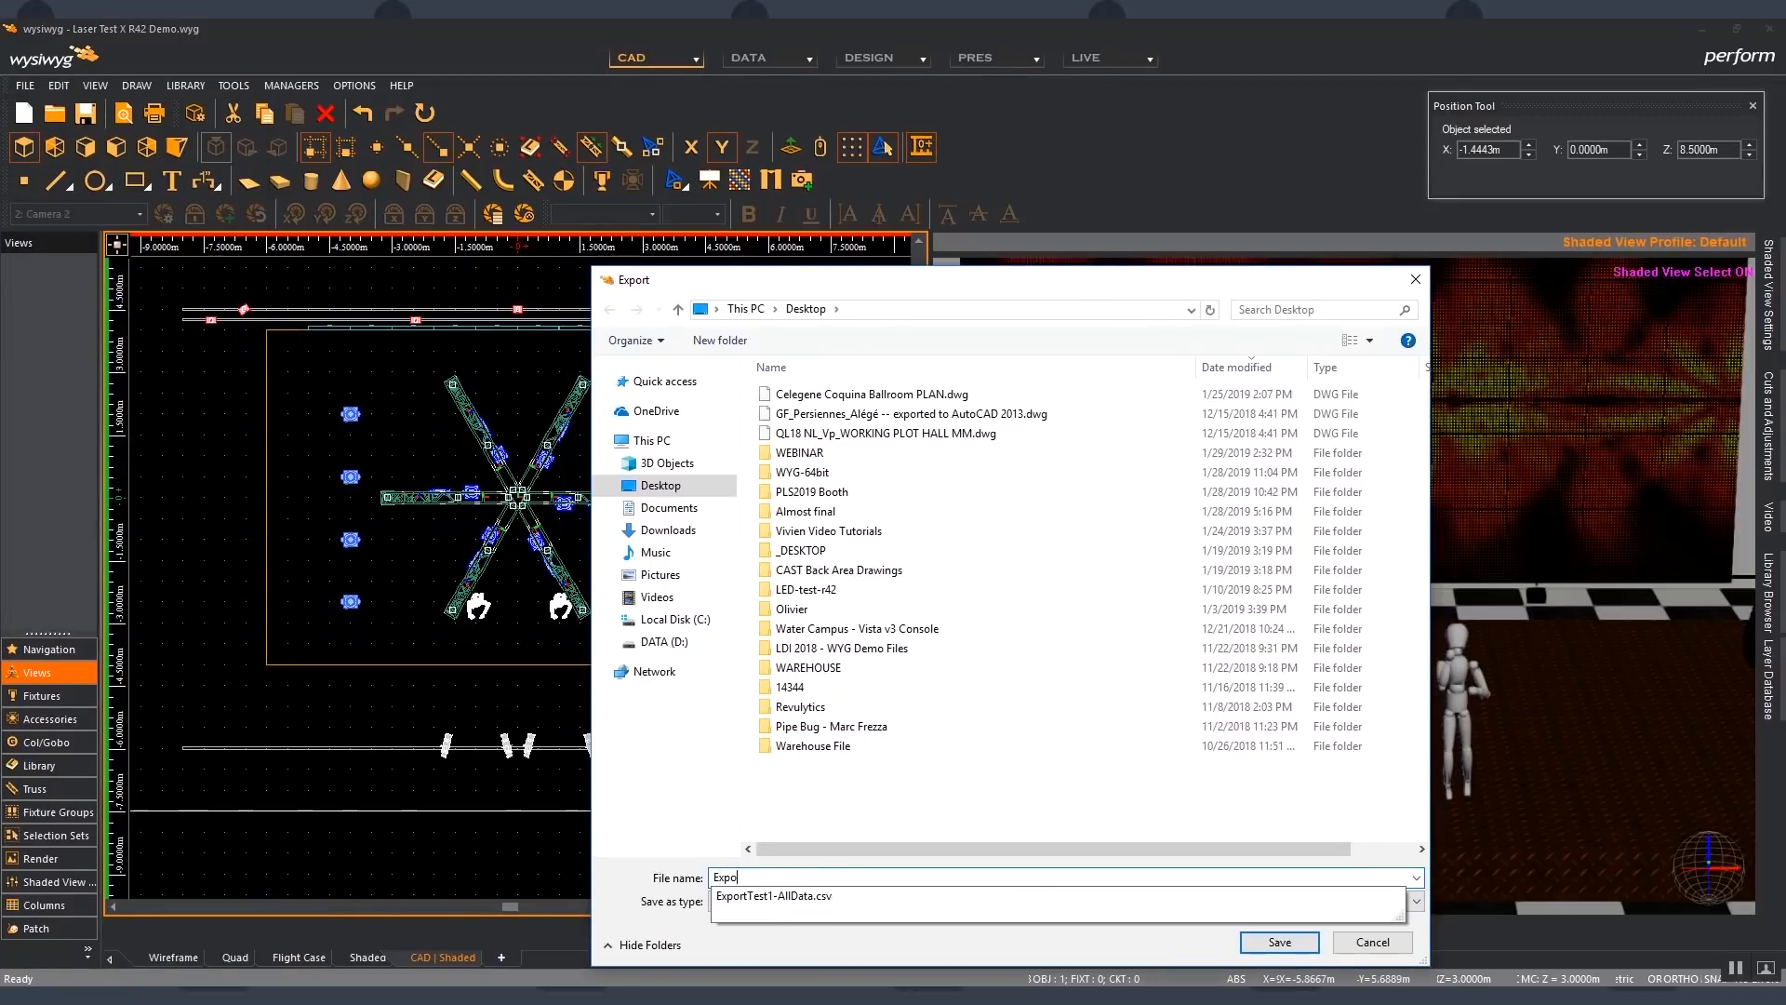
pyautogui.write('rtTruss')
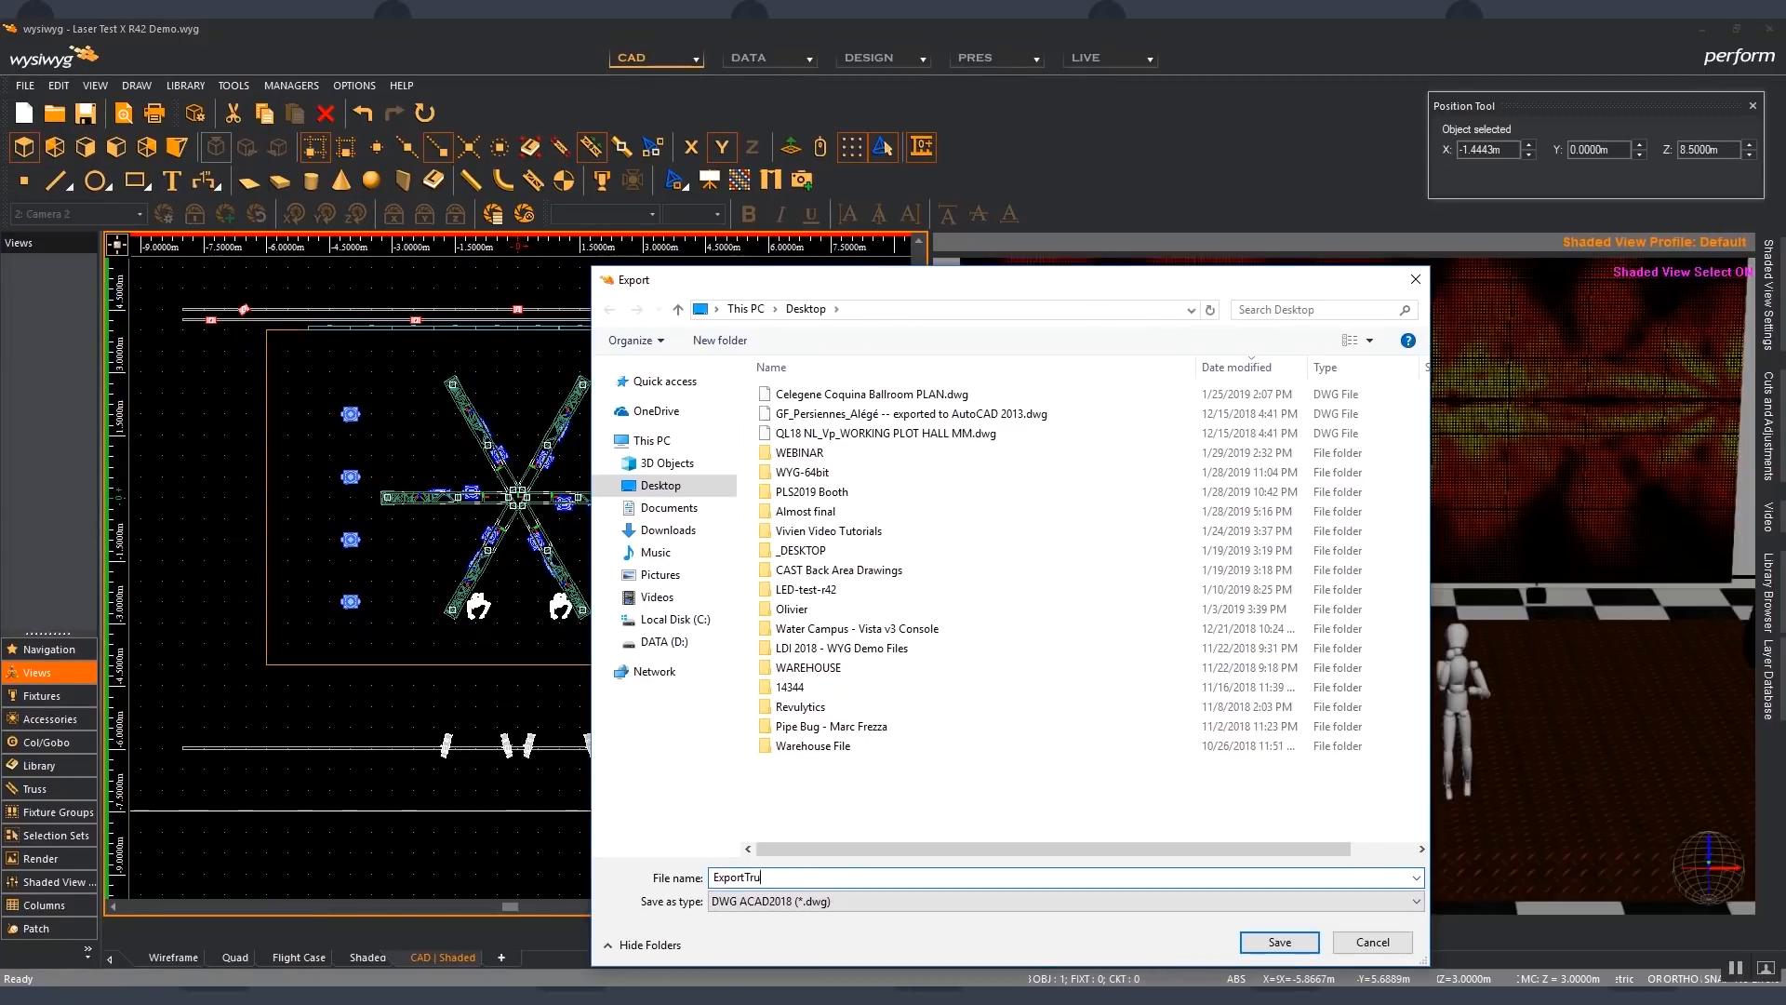
pyautogui.click(832, 902)
pyautogui.click(888, 646)
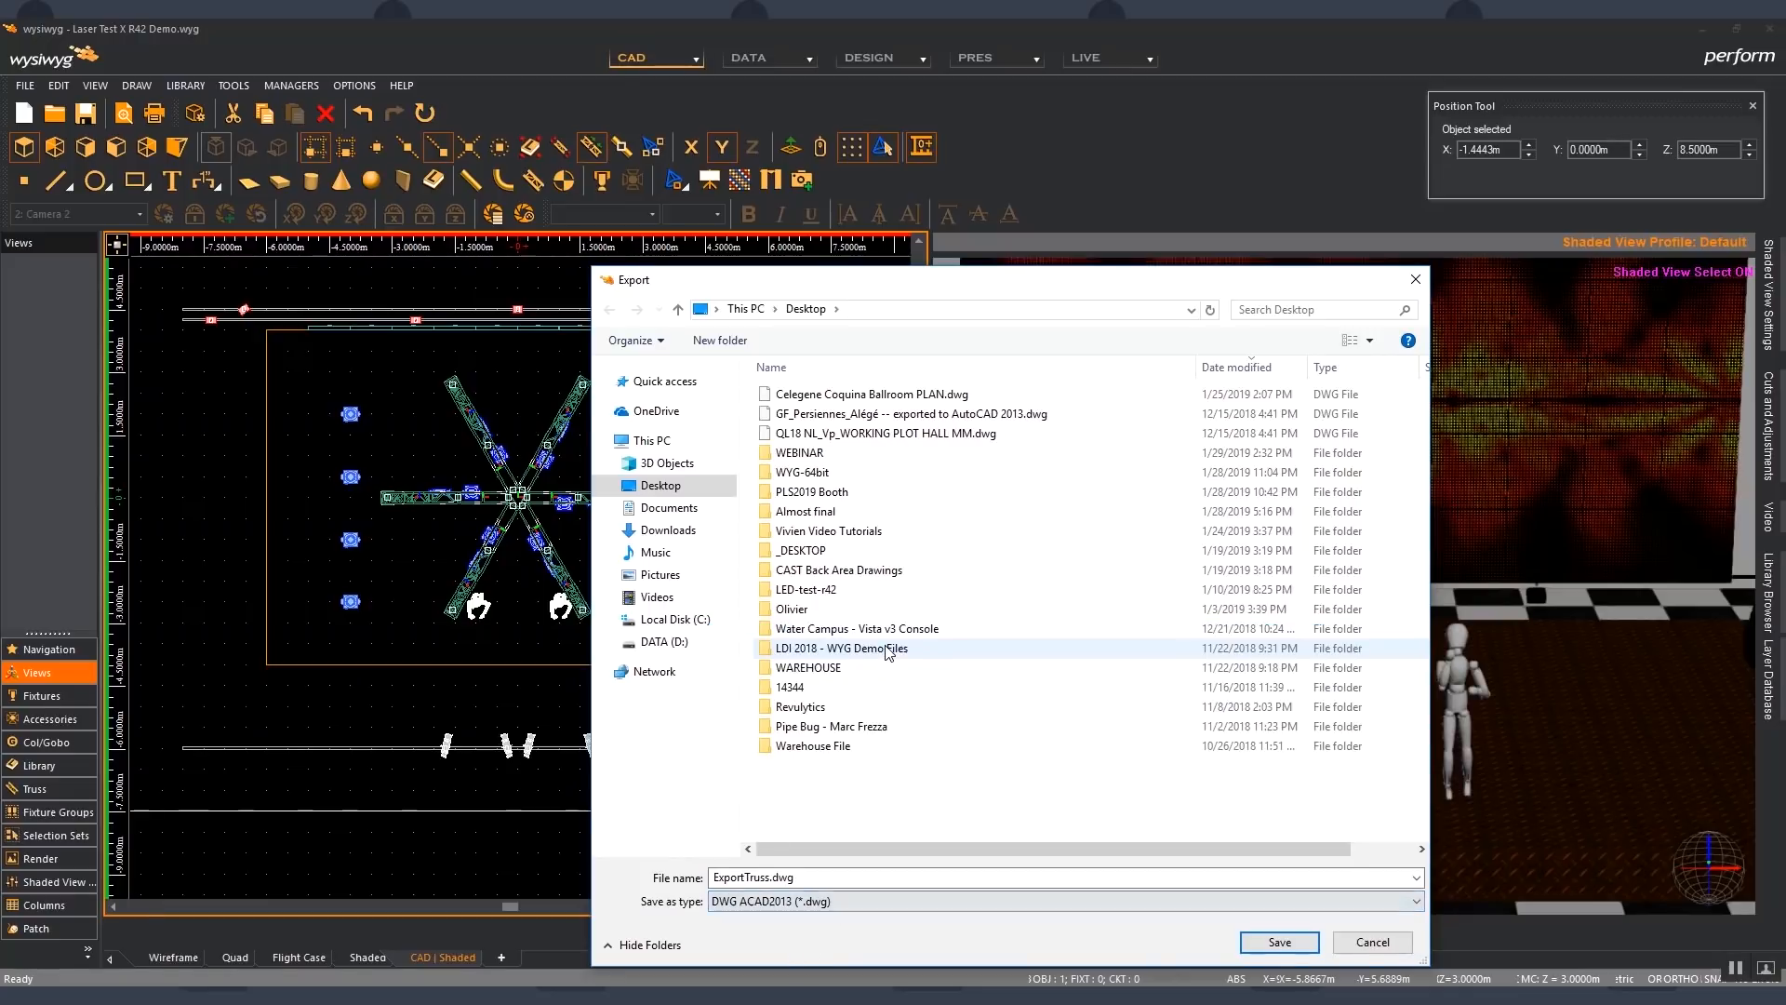
pyautogui.click(1272, 947)
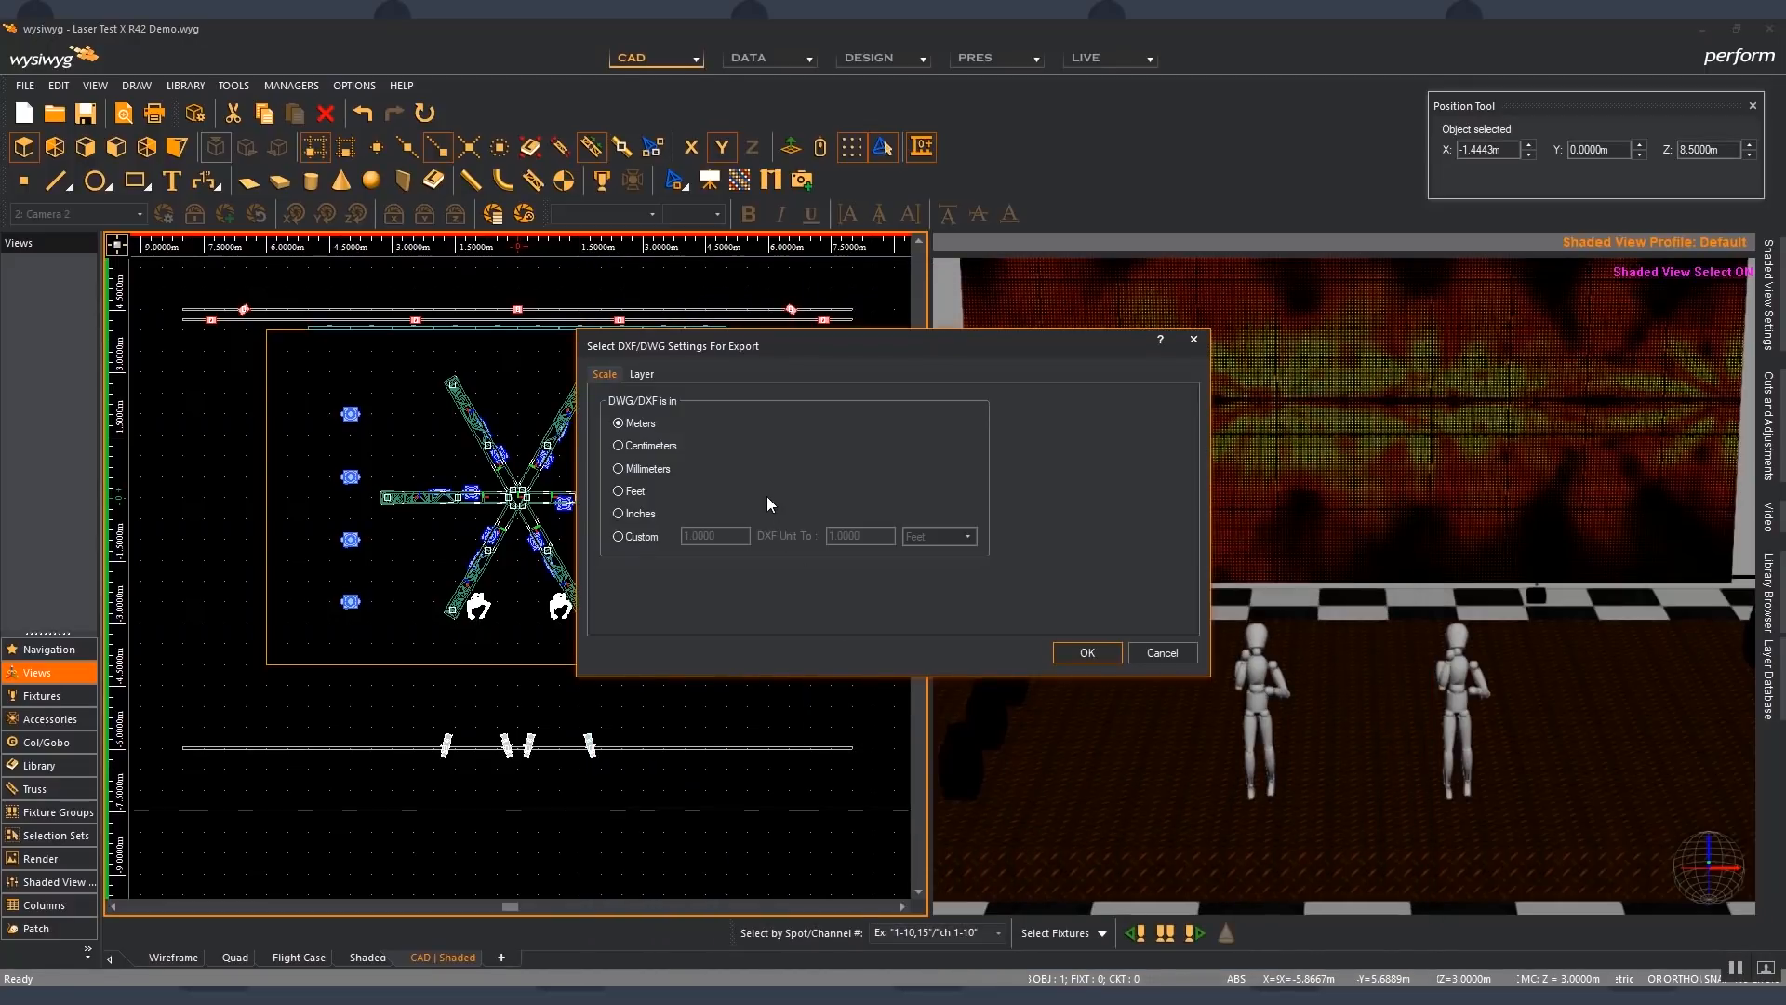
pyautogui.click(1107, 655)
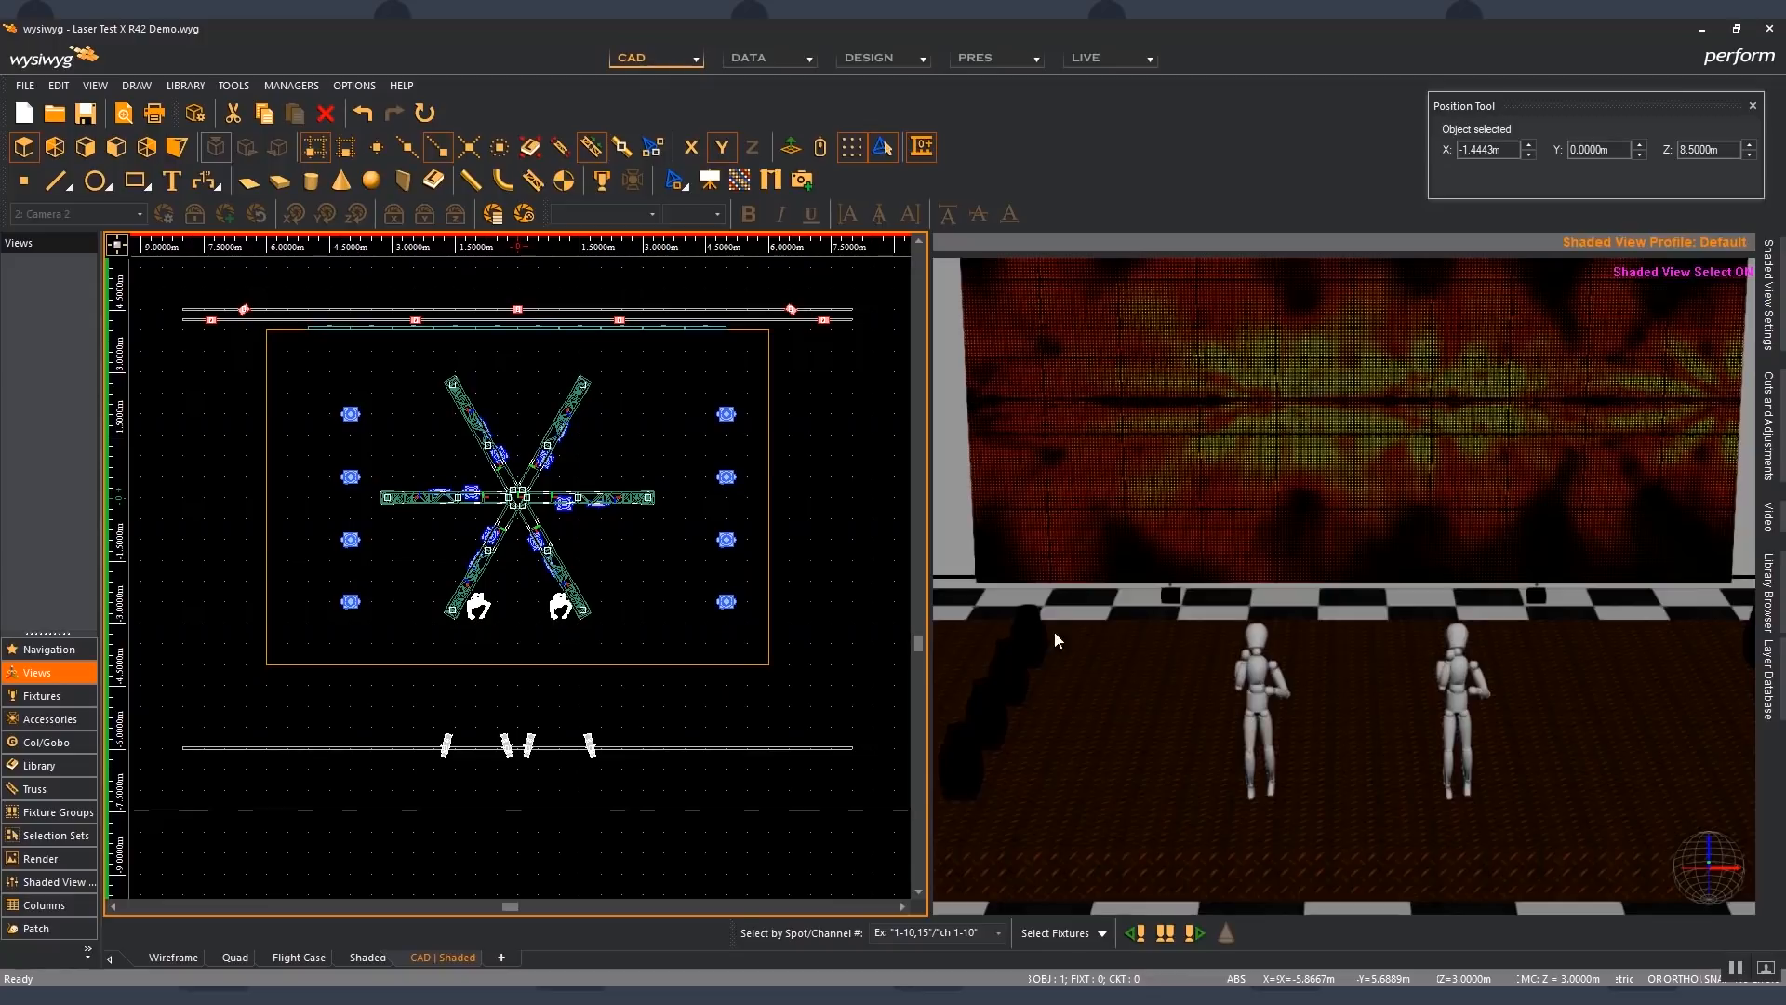
# - Deselect the truss, save the project and open the DWG file ExportTruss.dwg from the Desktop
pyautogui.click(668, 486)
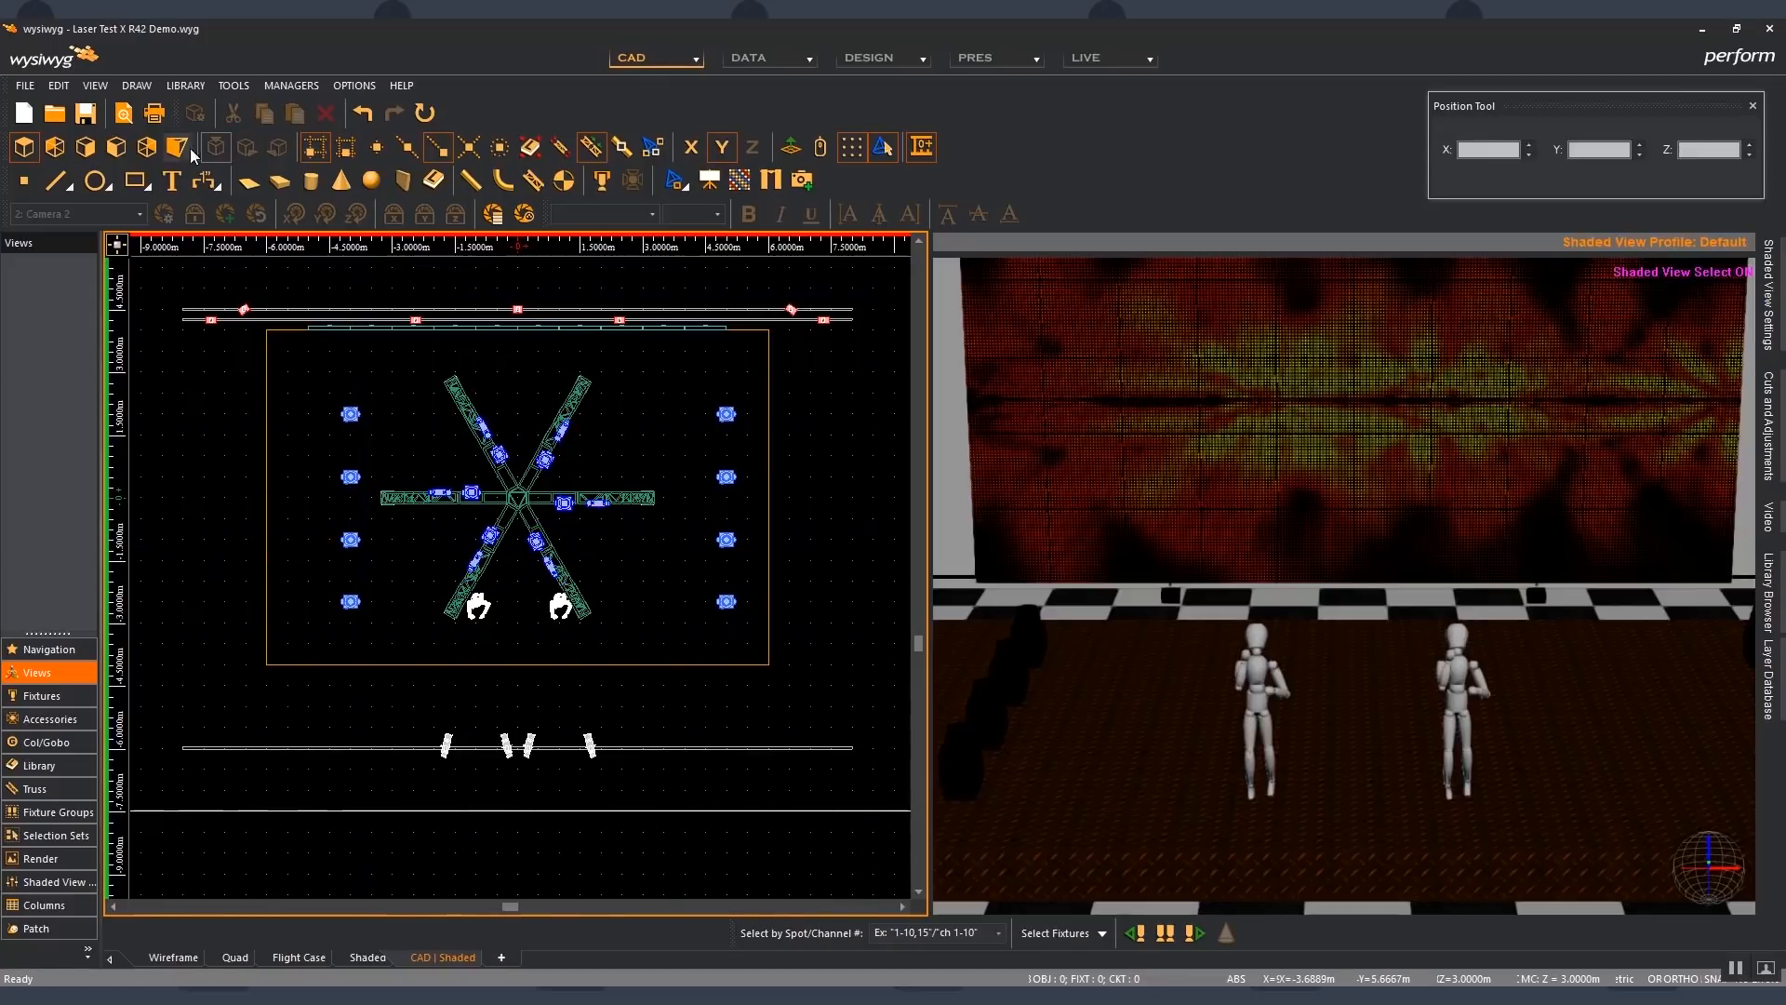
pyautogui.click(86, 113)
pyautogui.click(26, 85)
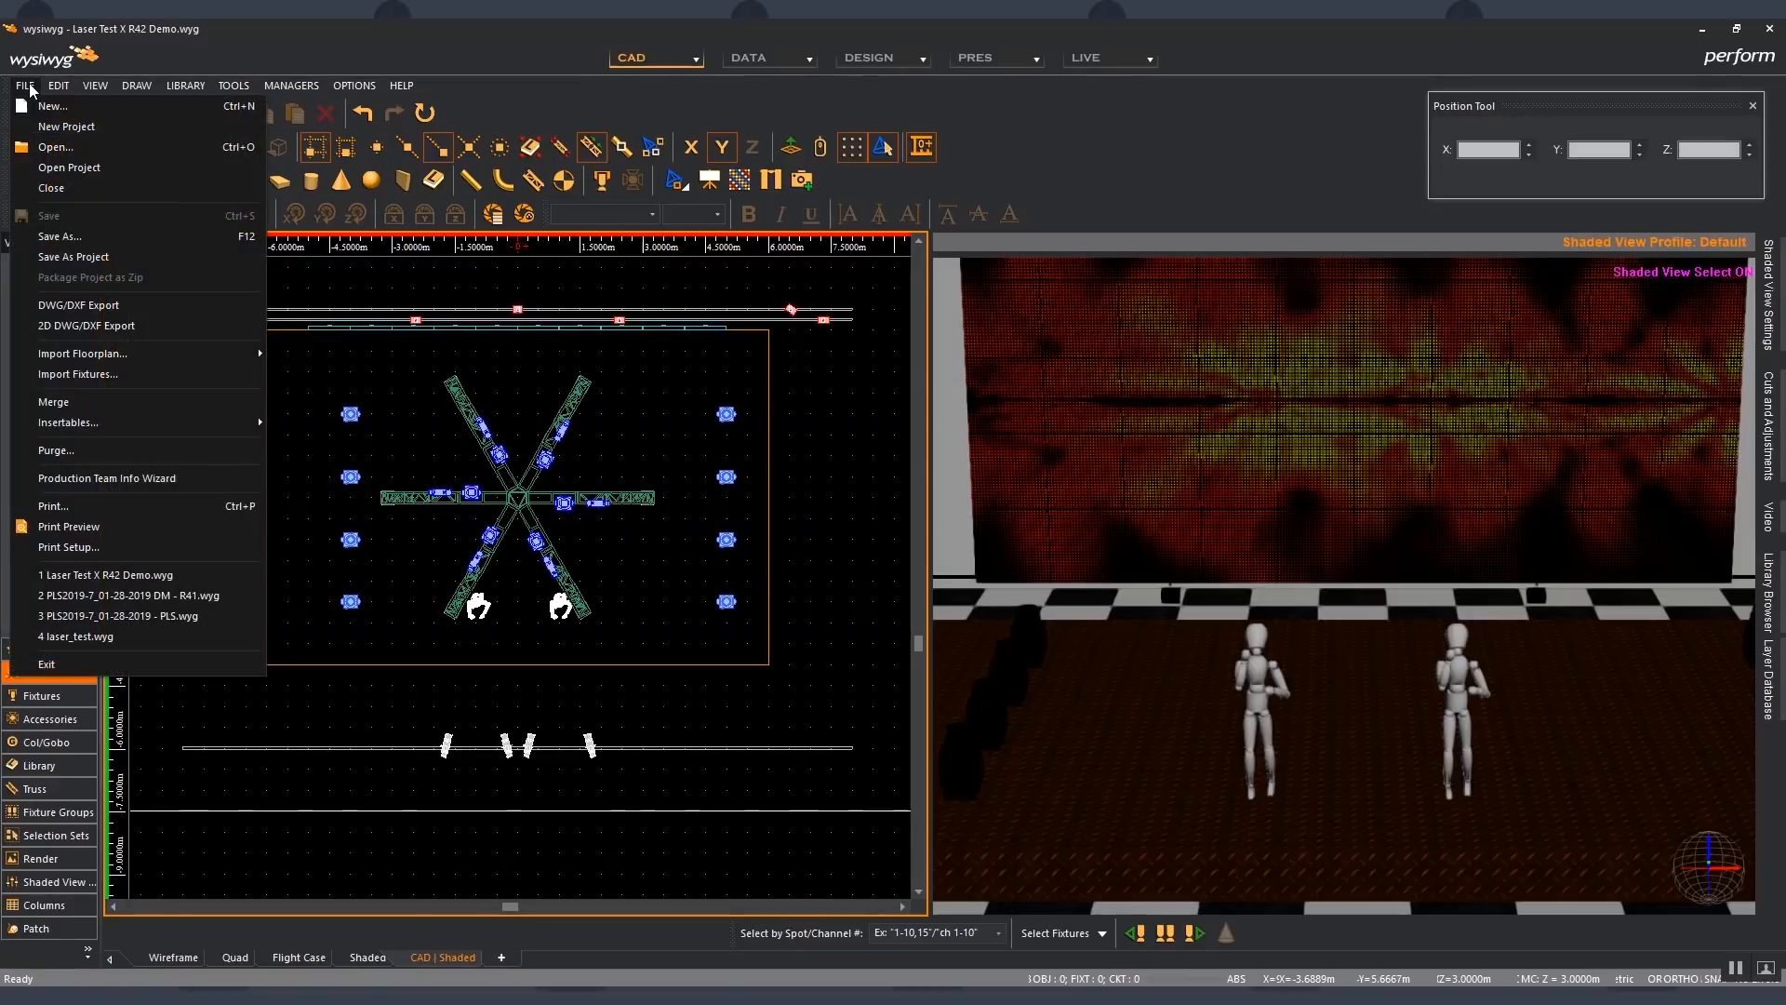
pyautogui.click(88, 148)
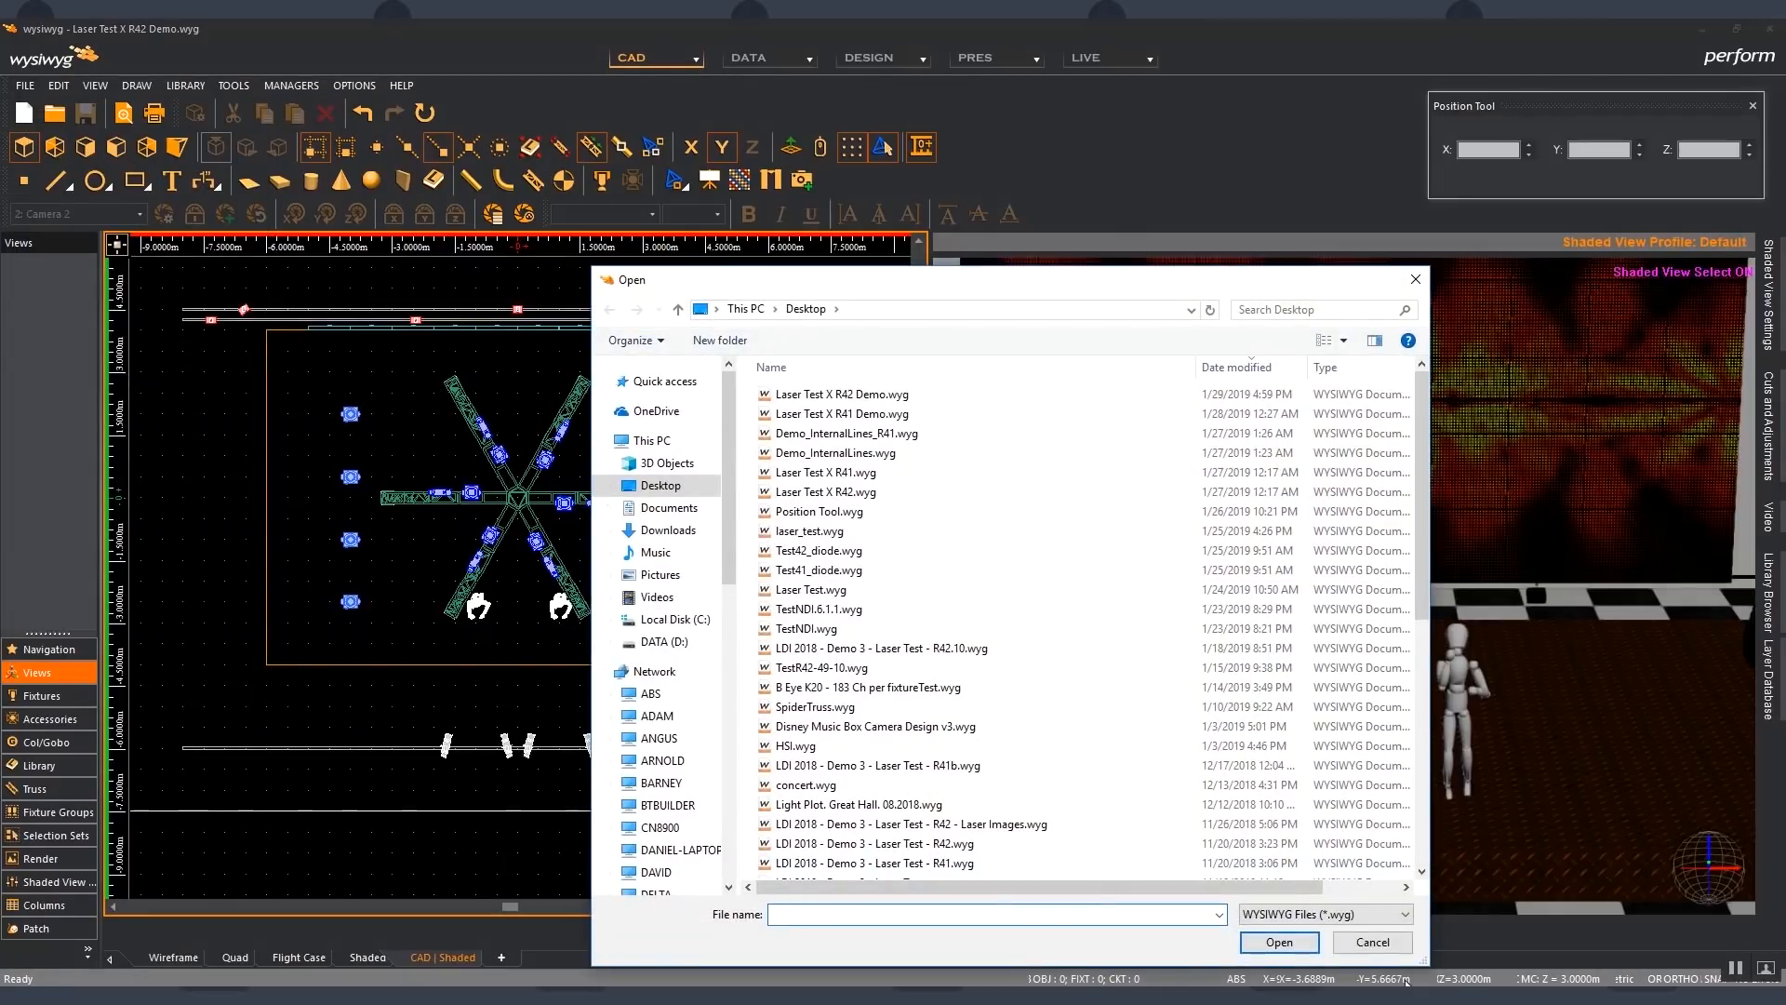
pyautogui.click(1349, 915)
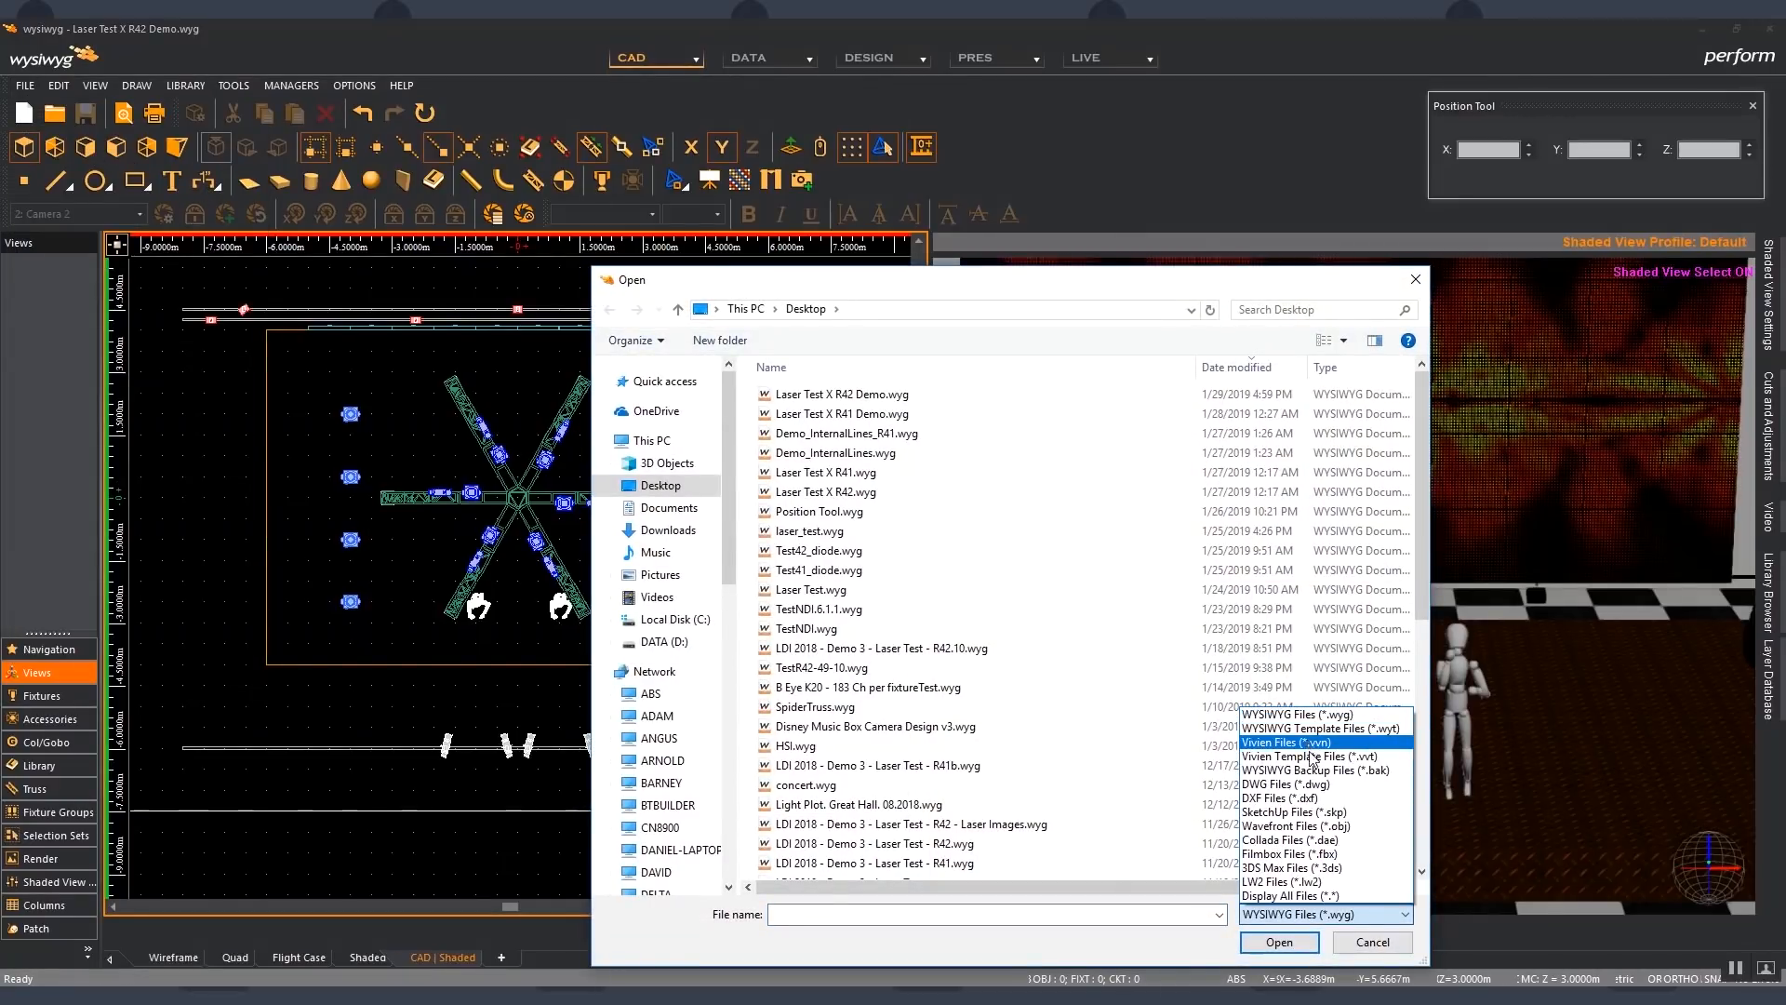
pyautogui.click(1324, 786)
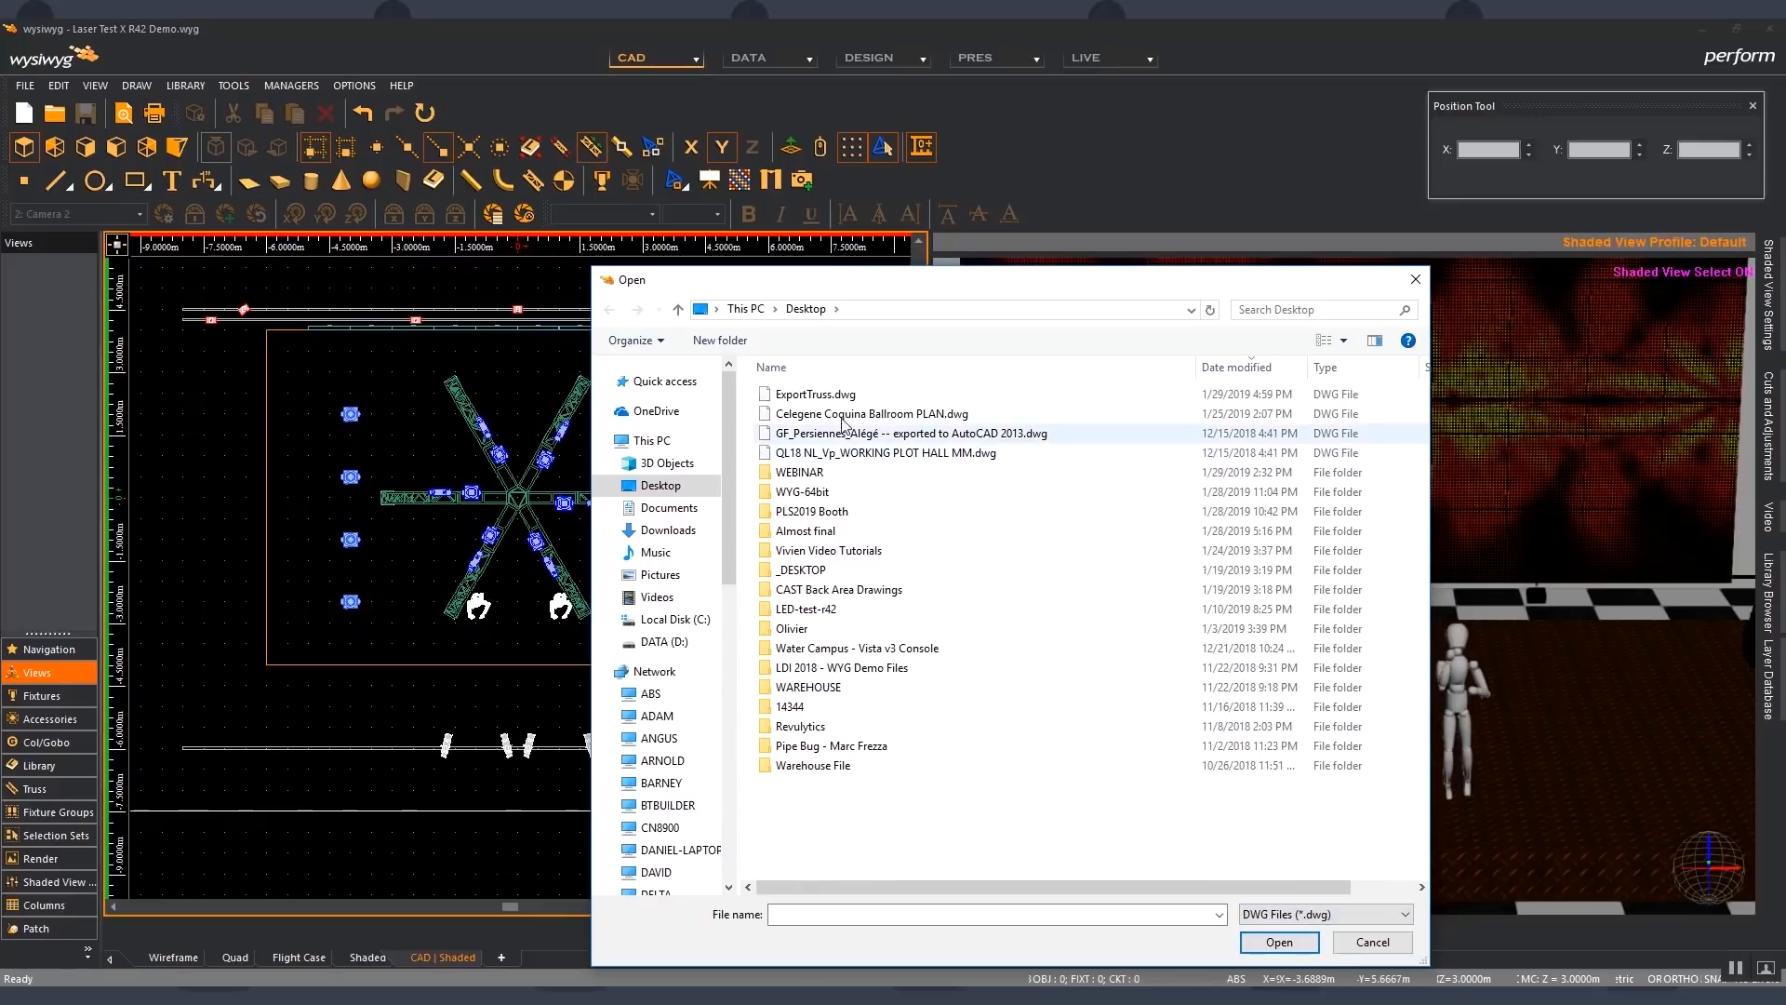
pyautogui.click(865, 395)
pyautogui.click(1278, 943)
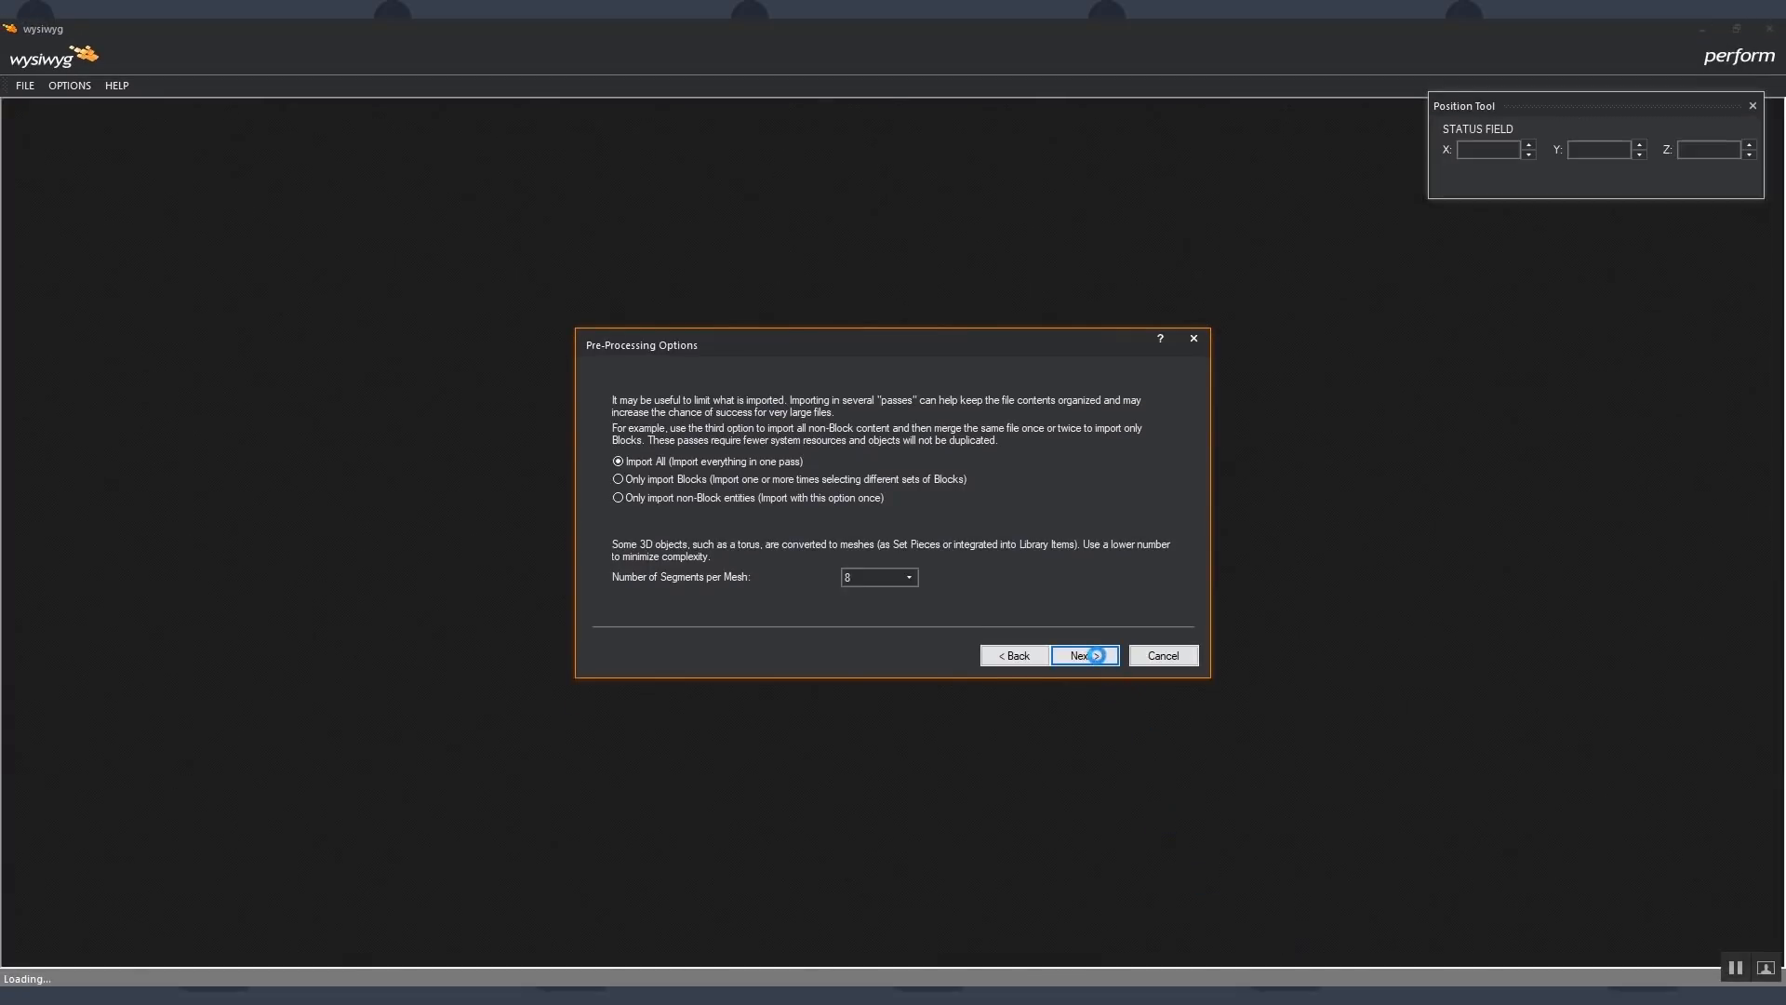
# - Import all DWG content in one pass with 8 segments per mesh, keeping every layer and adding the blocks to the library
pyautogui.click(1084, 654)
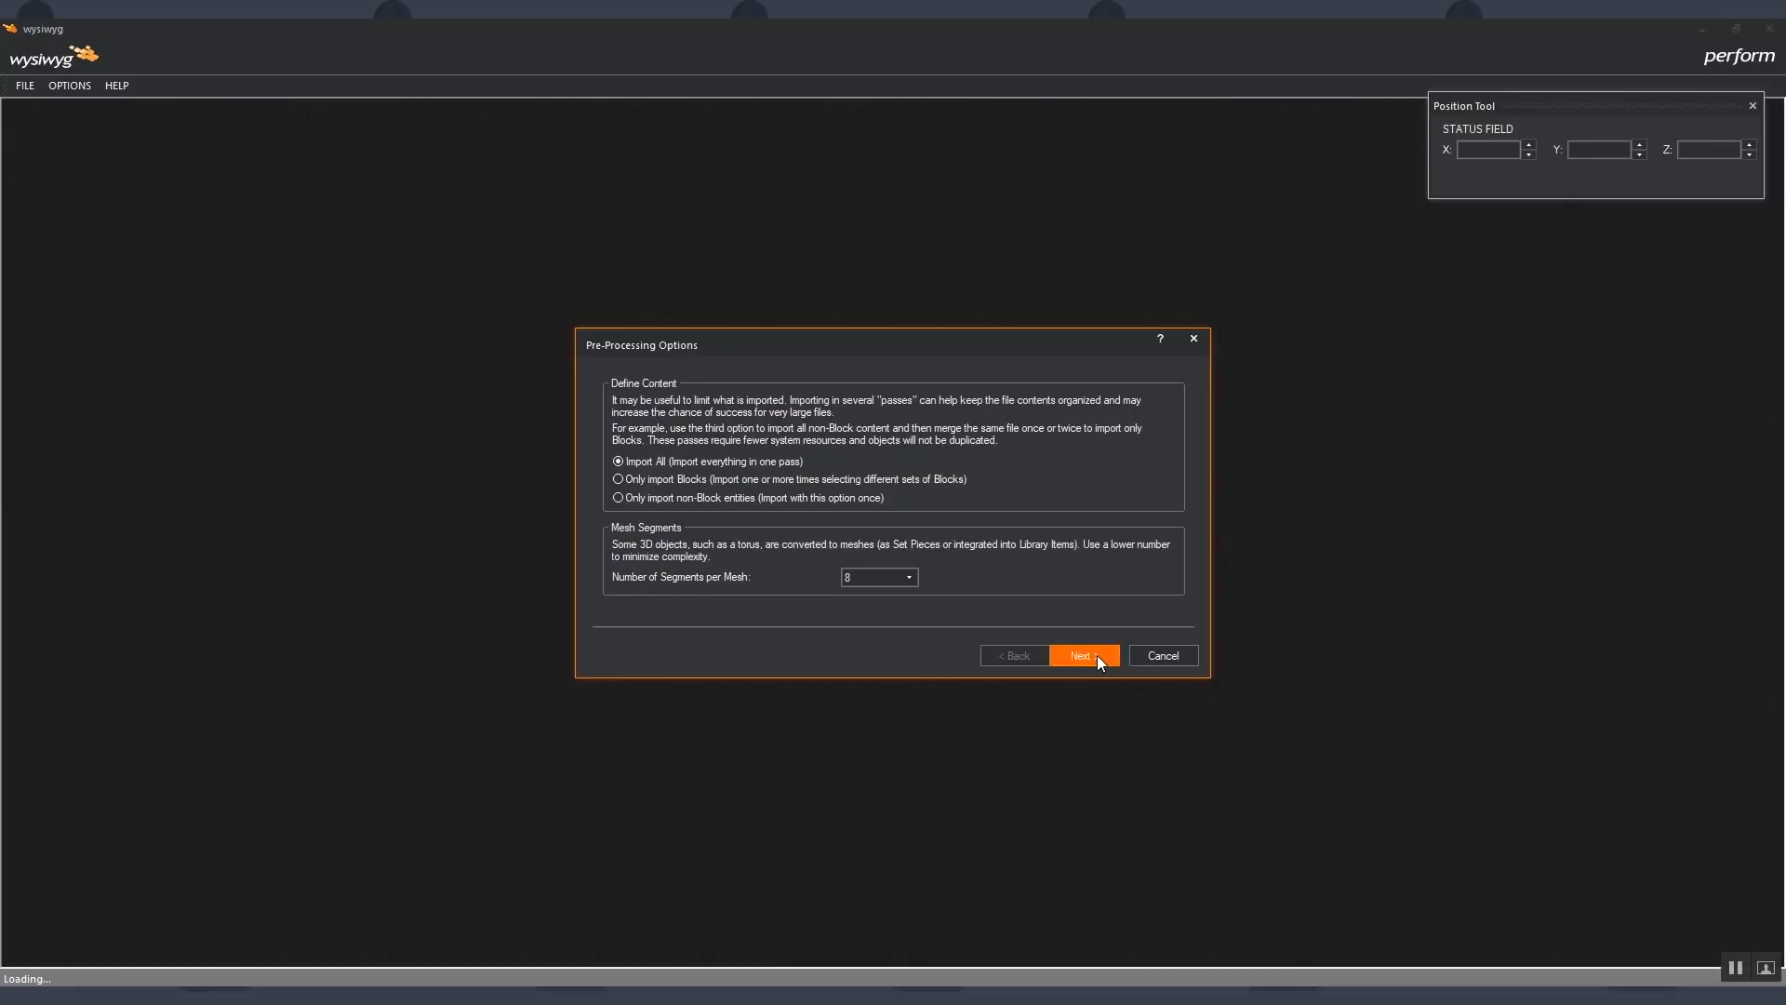
pyautogui.click(1097, 655)
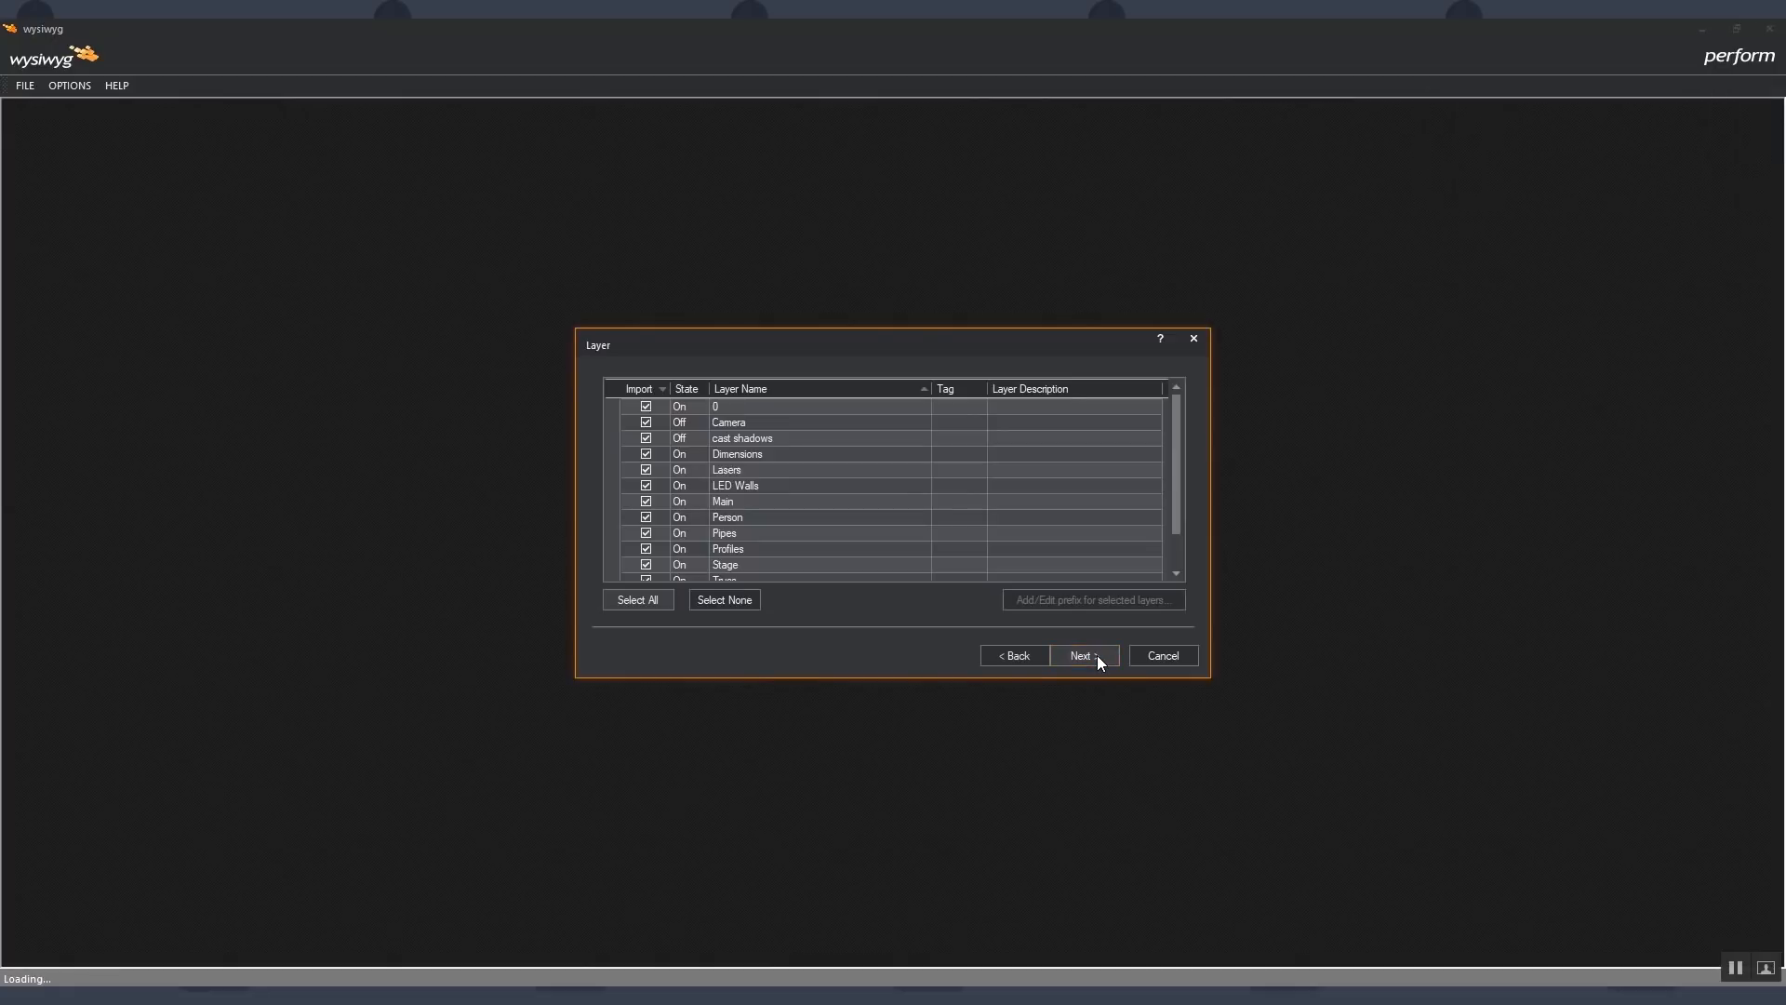
pyautogui.click(1096, 655)
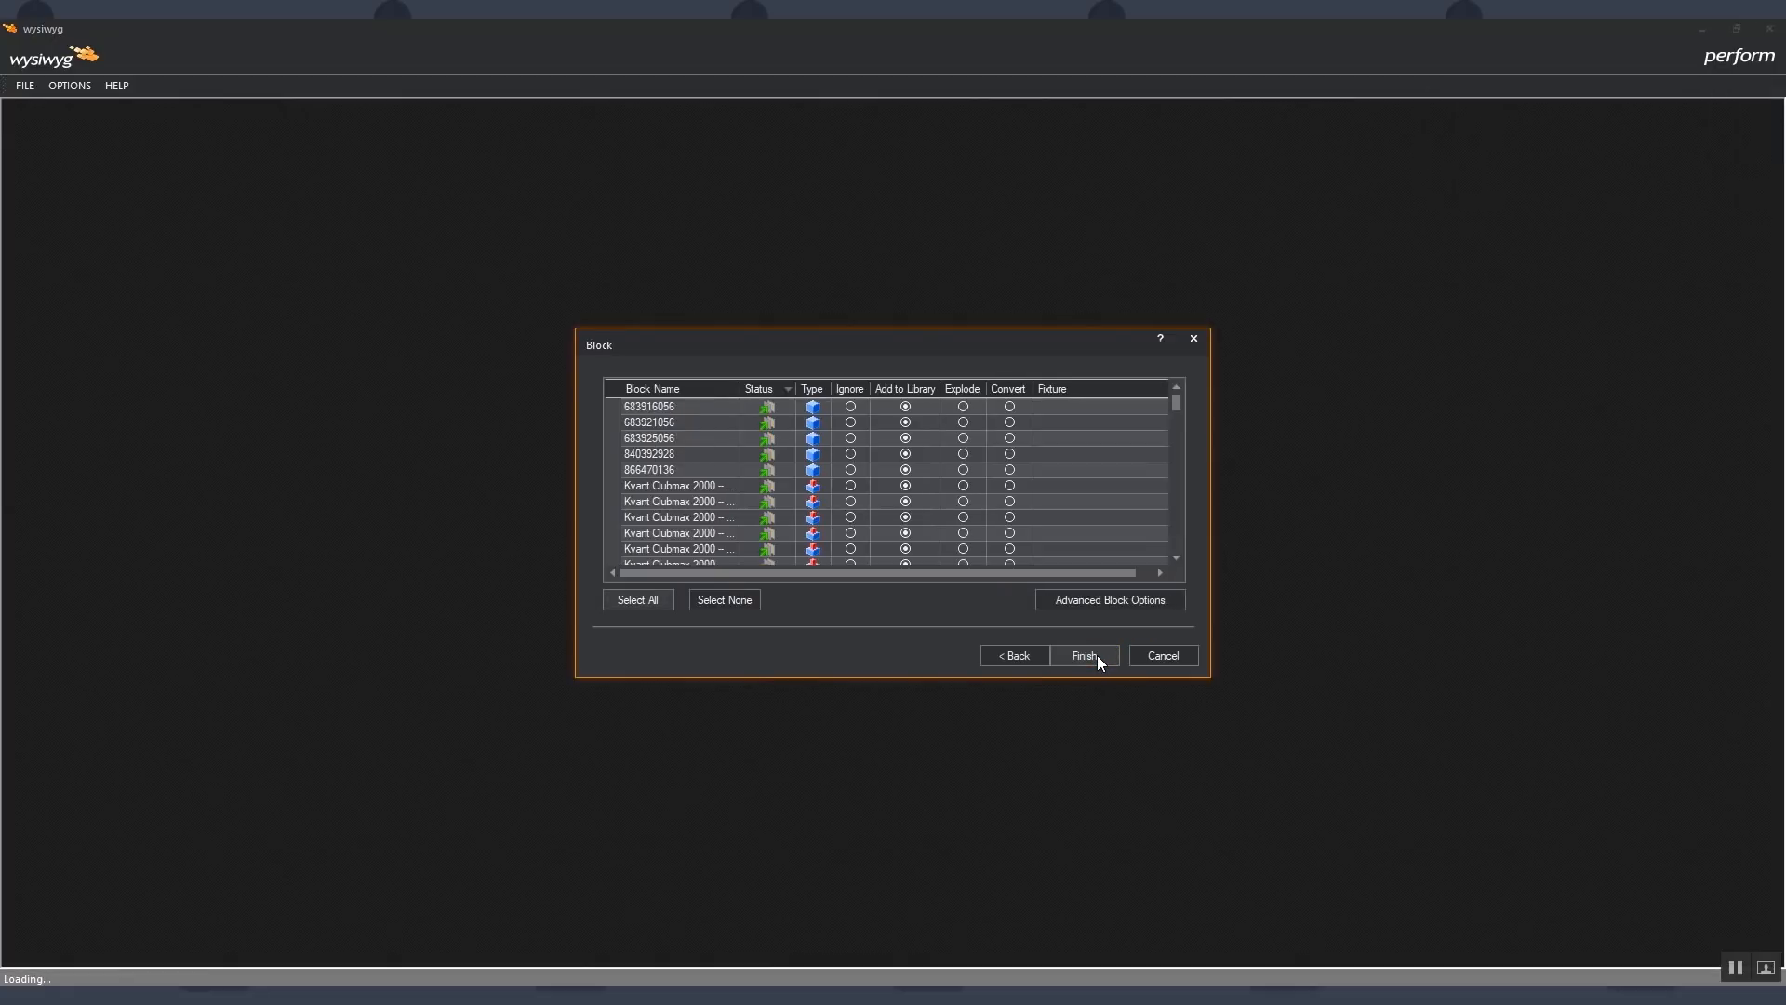
pyautogui.click(1096, 655)
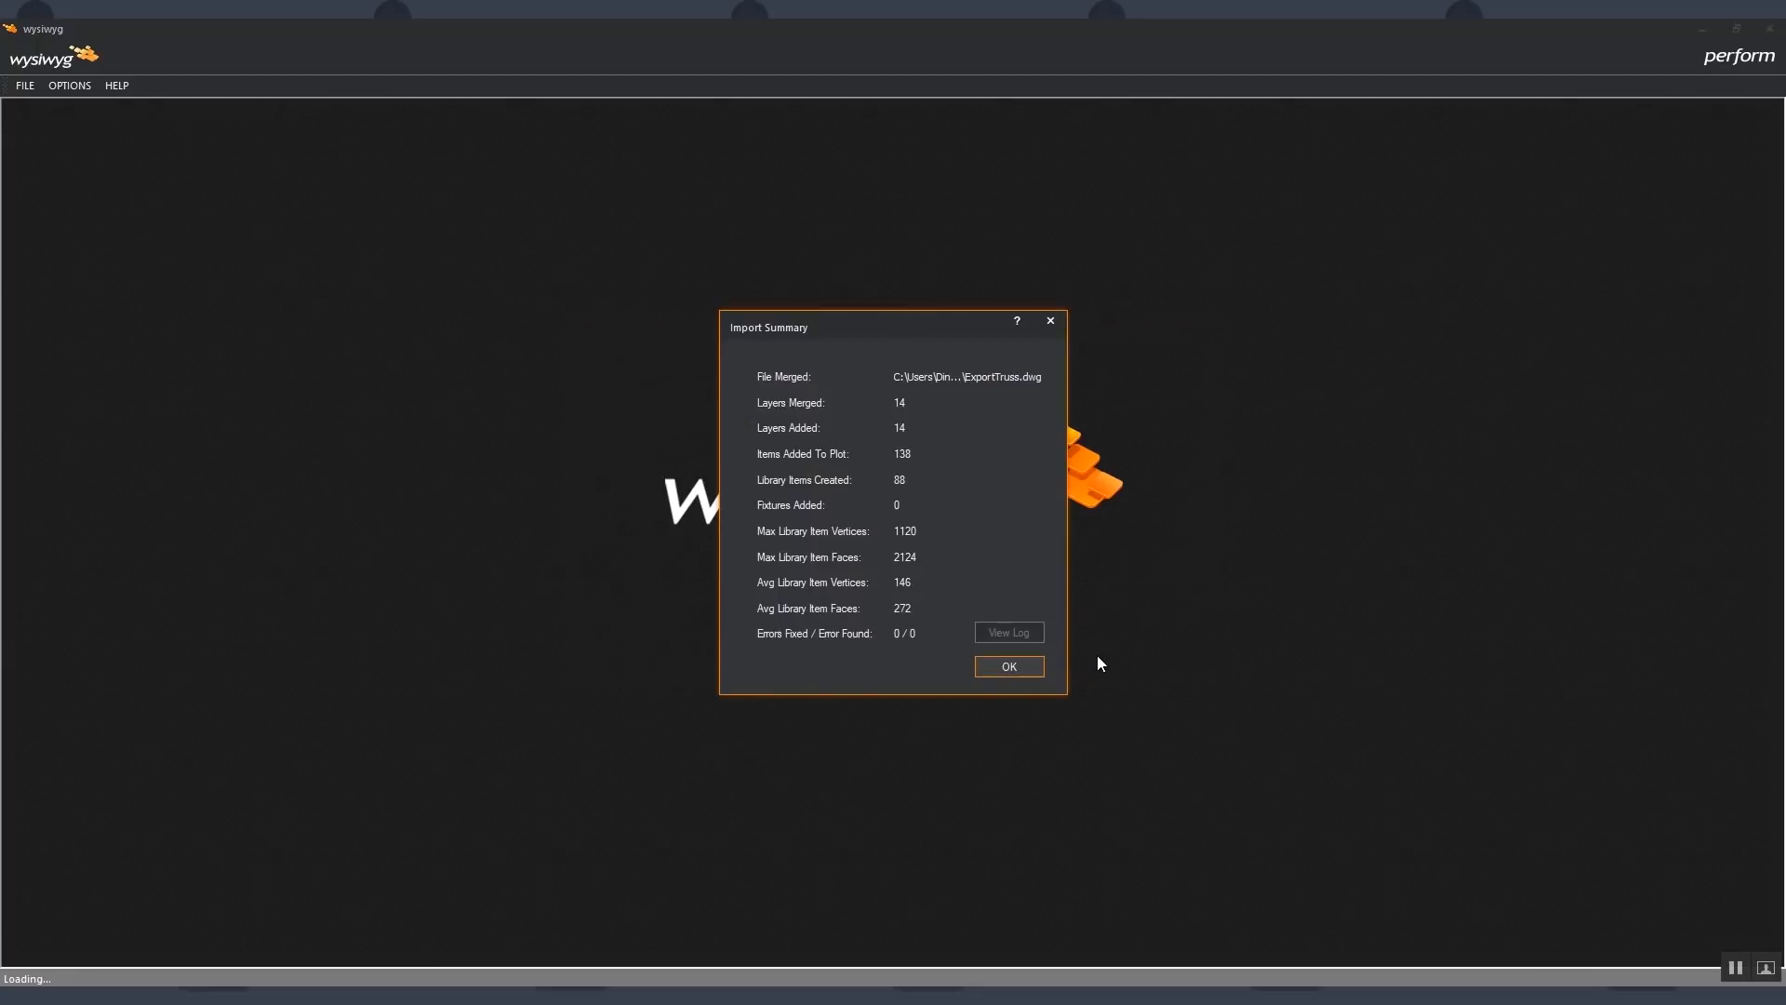
pyautogui.click(1010, 667)
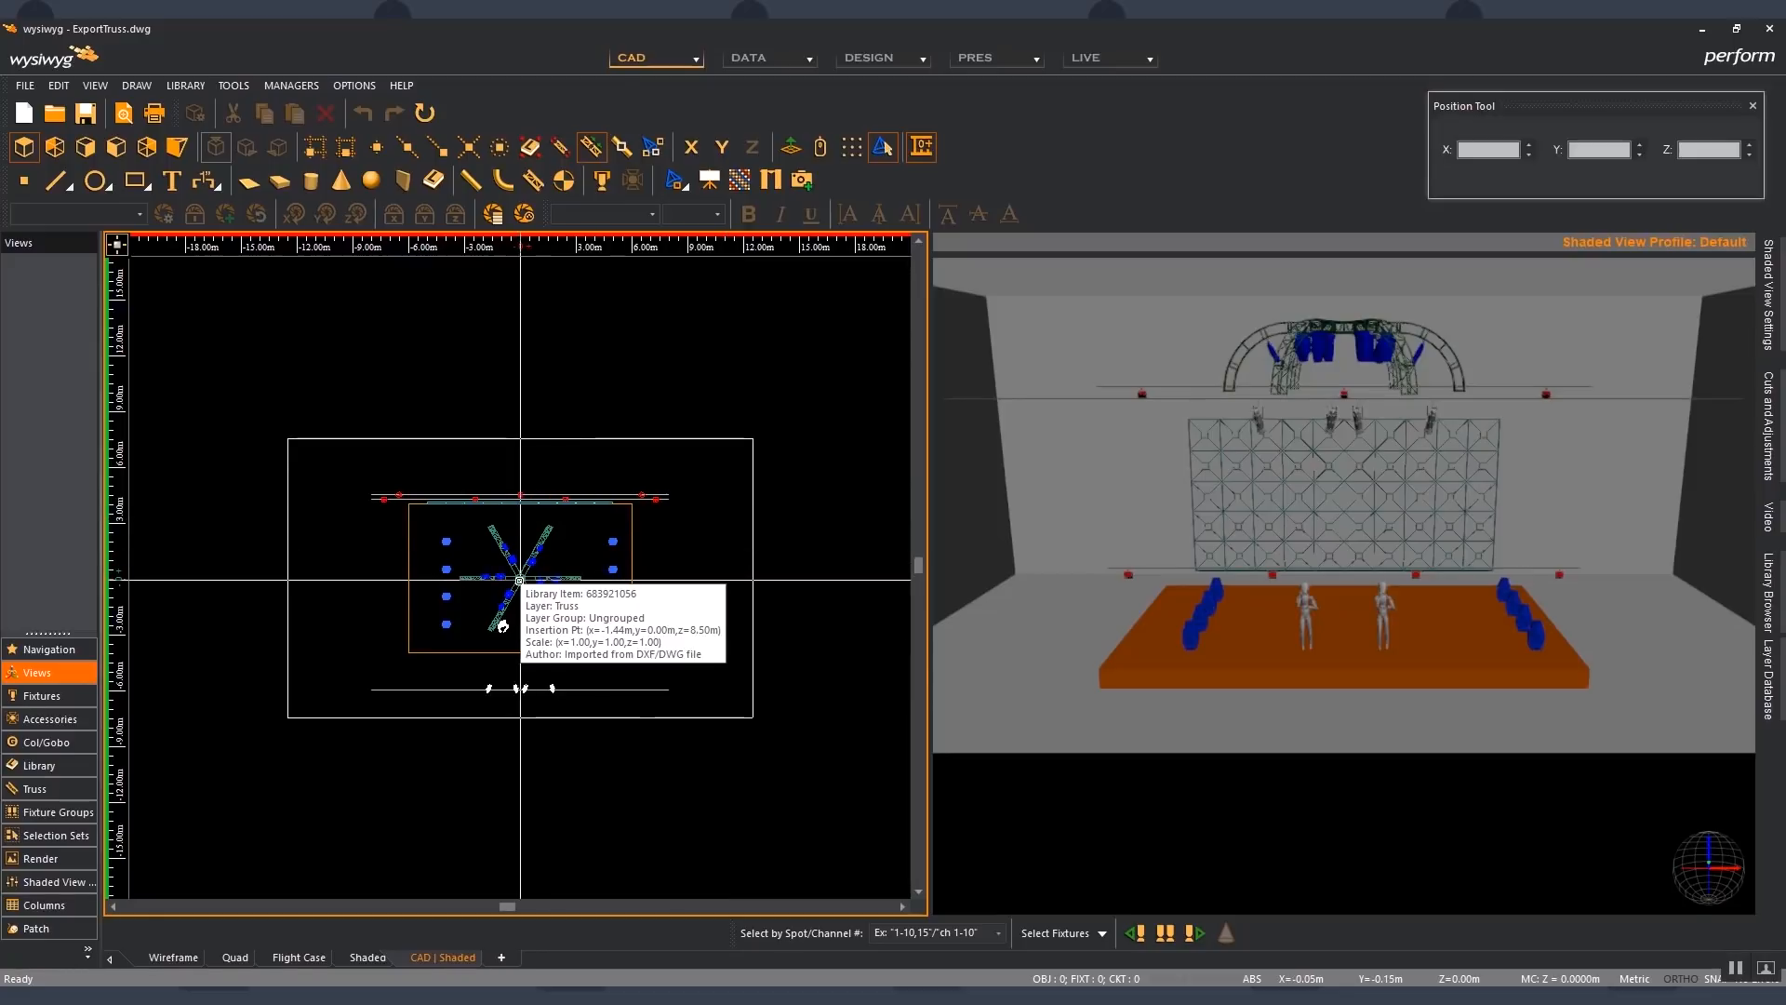
# - Examine the imported truss geometry up close in the plan, isometric and shaded views
pyautogui.scroll(3, 519, 580)
pyautogui.scroll(2, 519, 580)
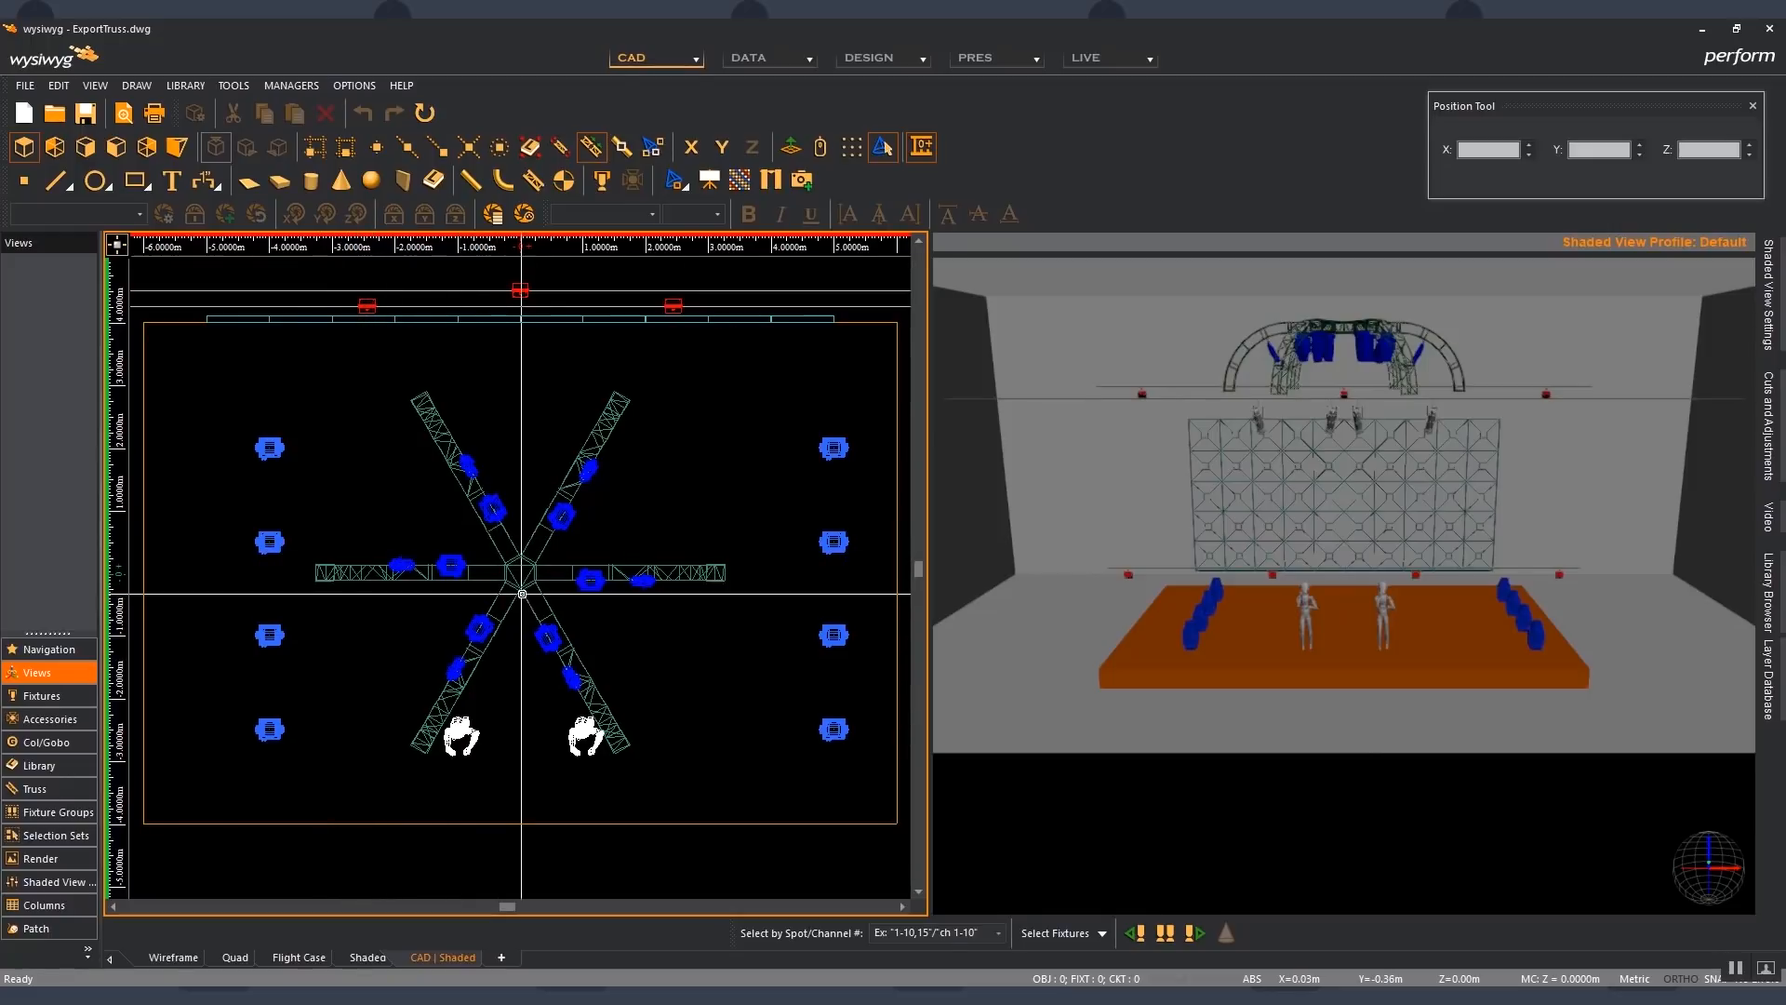
pyautogui.click(178, 147)
pyautogui.scroll(3, 505, 472)
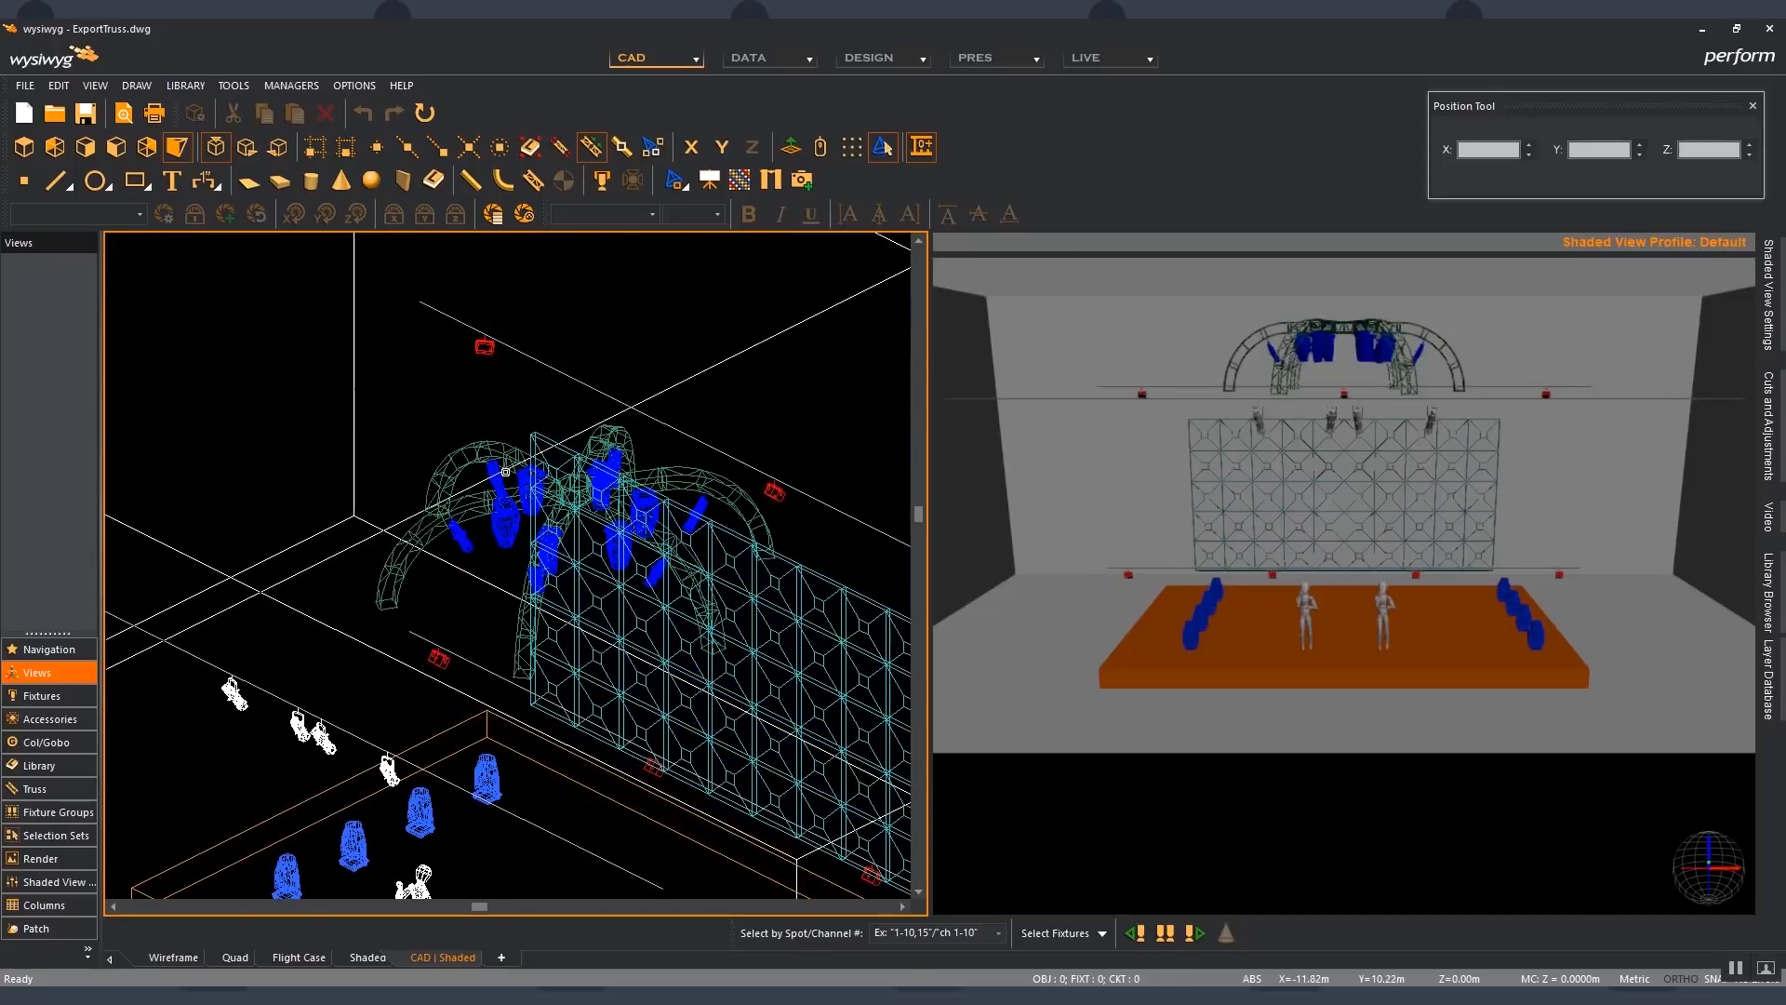
pyautogui.scroll(2, 505, 472)
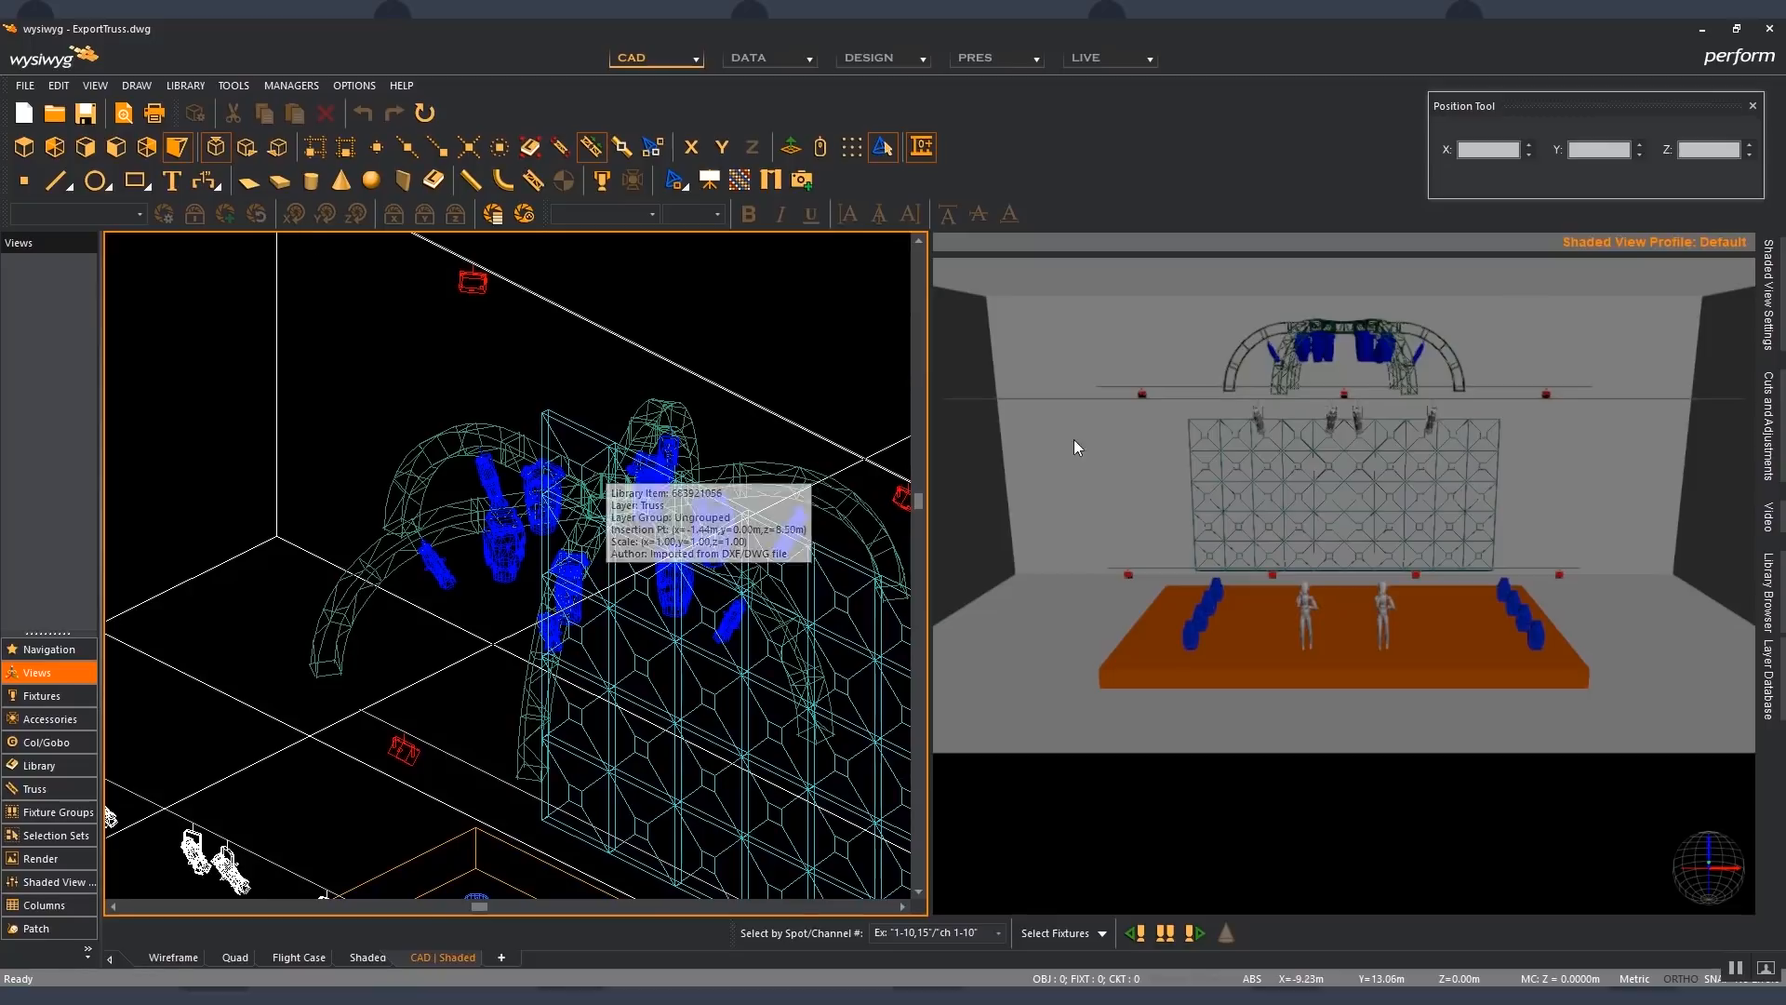
pyautogui.scroll(2, 1360, 317)
pyautogui.moveTo(1360, 316); pyautogui.dragTo(1358, 388, button='middle')
pyautogui.scroll(3, 1358, 460)
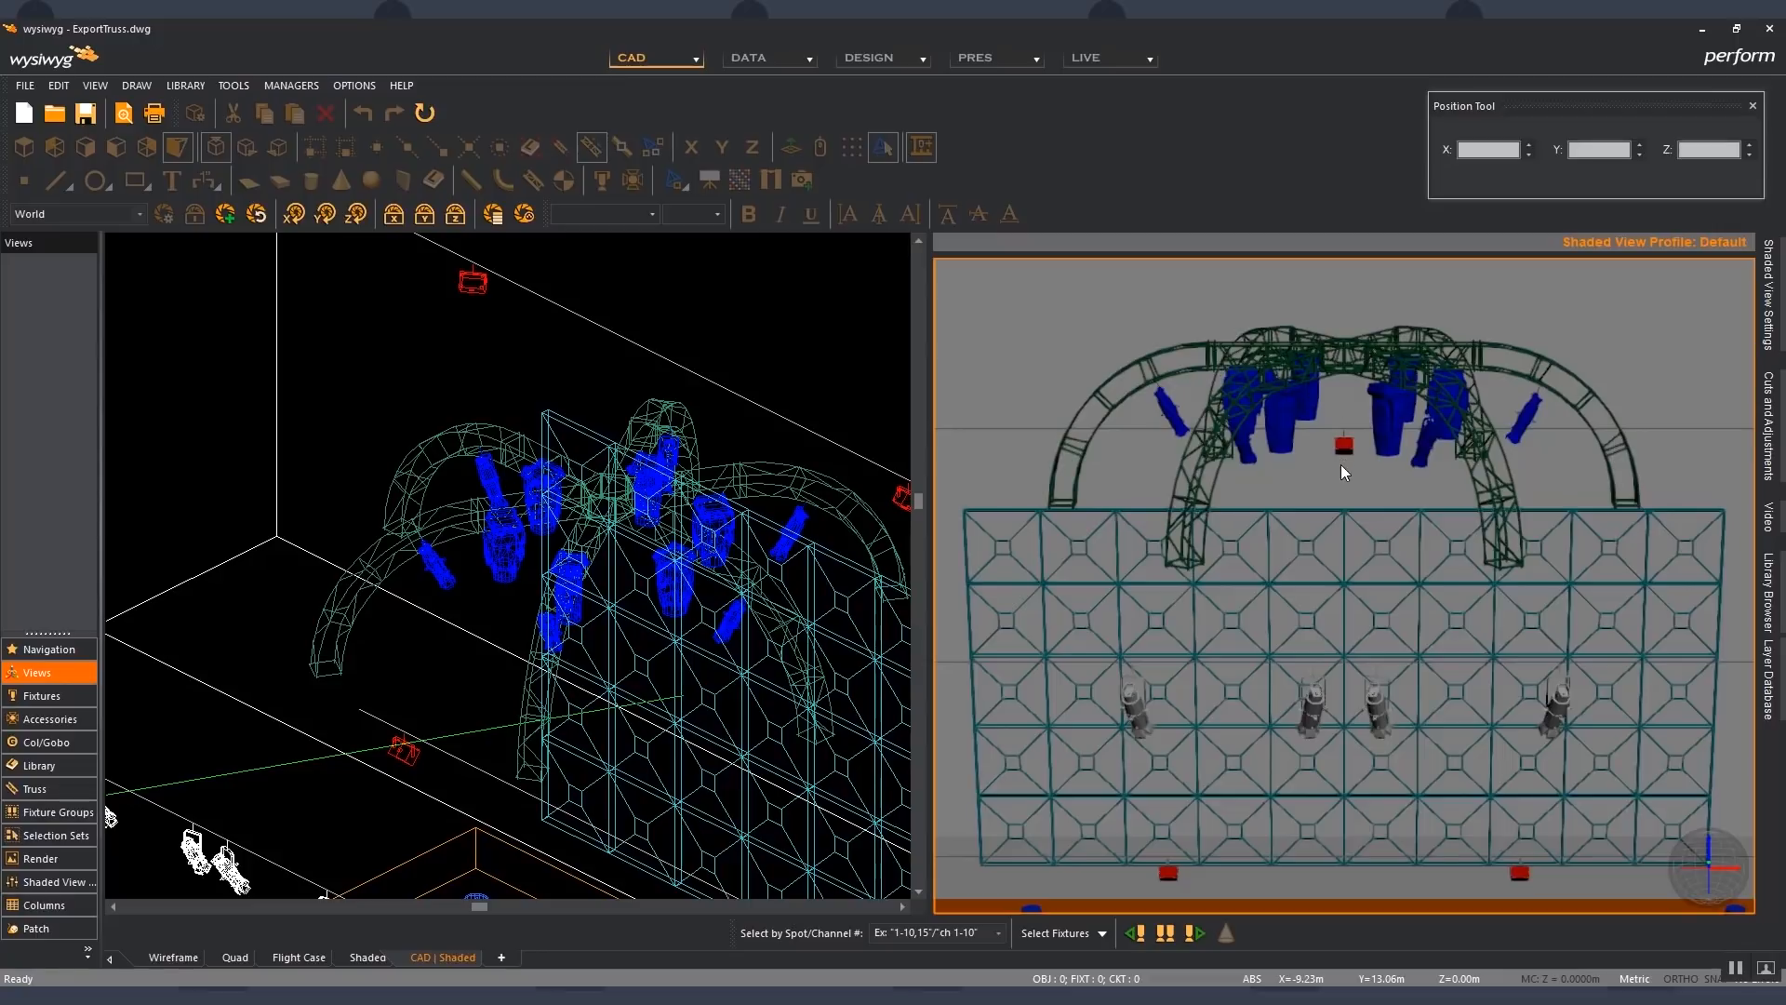
pyautogui.moveTo(1344, 465)
pyautogui.mouseDown(button='middle')
pyautogui.moveTo(1565, 460)
pyautogui.moveTo(1315, 470)
pyautogui.moveTo(1343, 476)
pyautogui.mouseUp(button='middle')
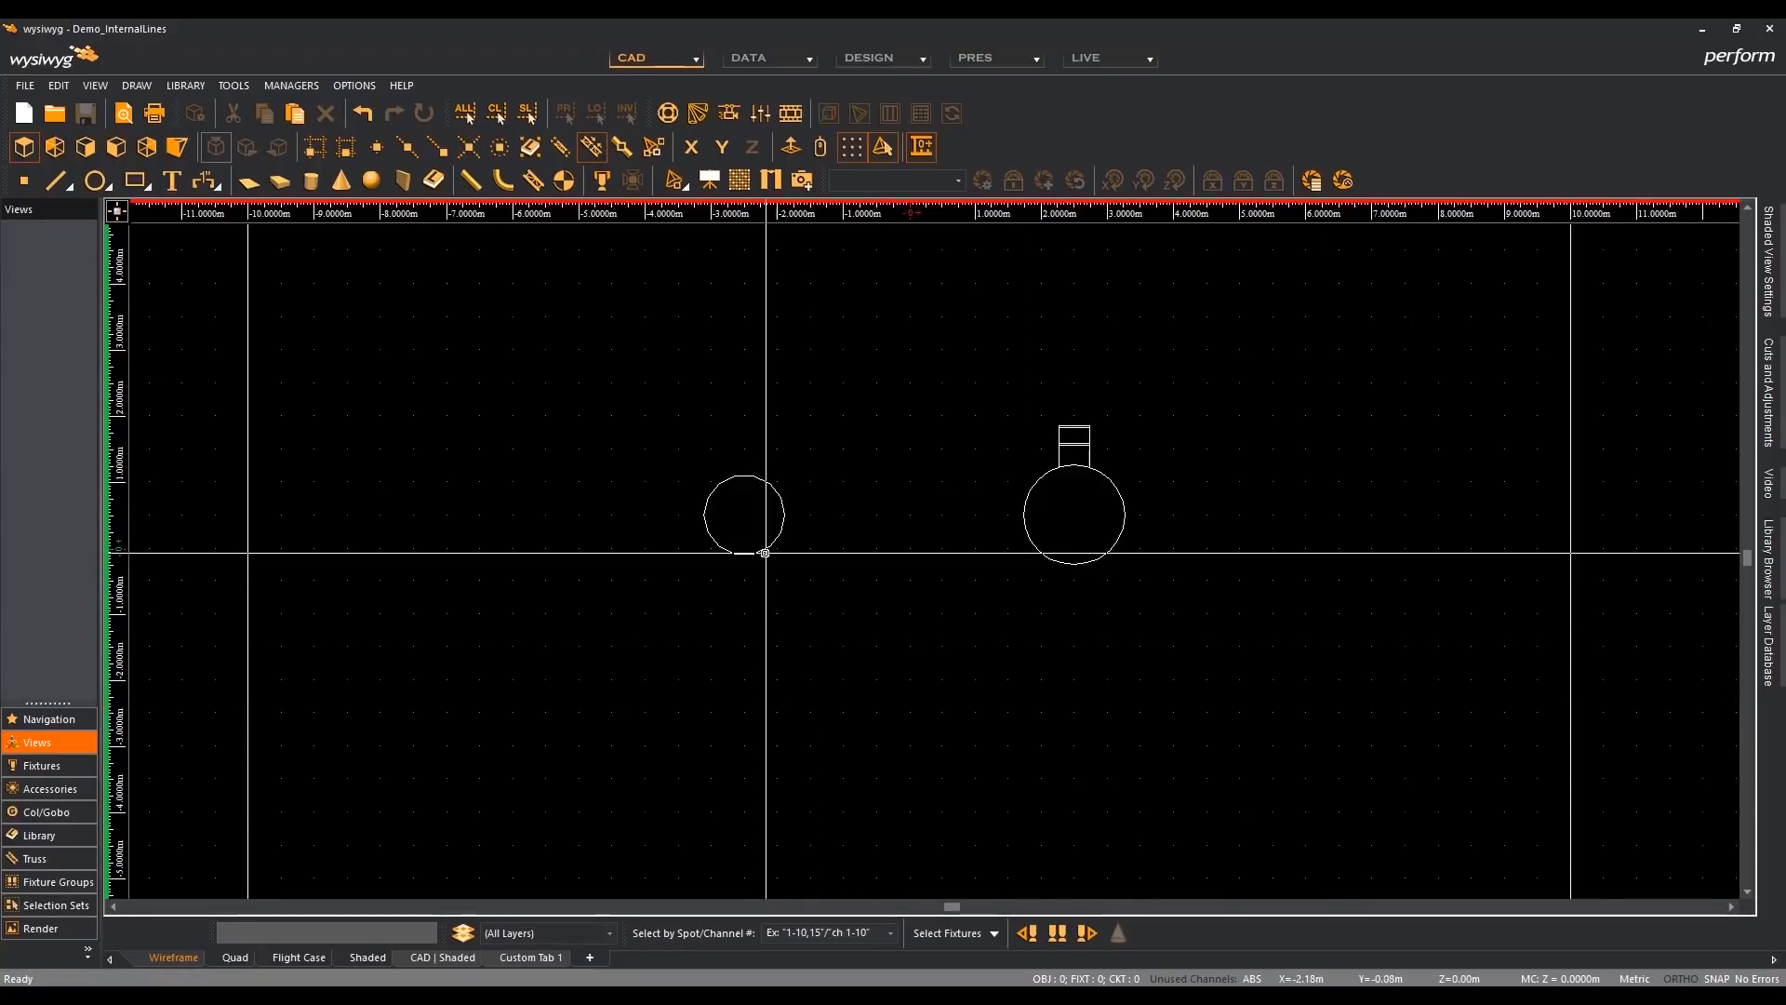
# - Examine the internal lines of both round tables and the chair in the Demo_InternalLines file's isometric wireframe view
pyautogui.moveTo(766, 549)
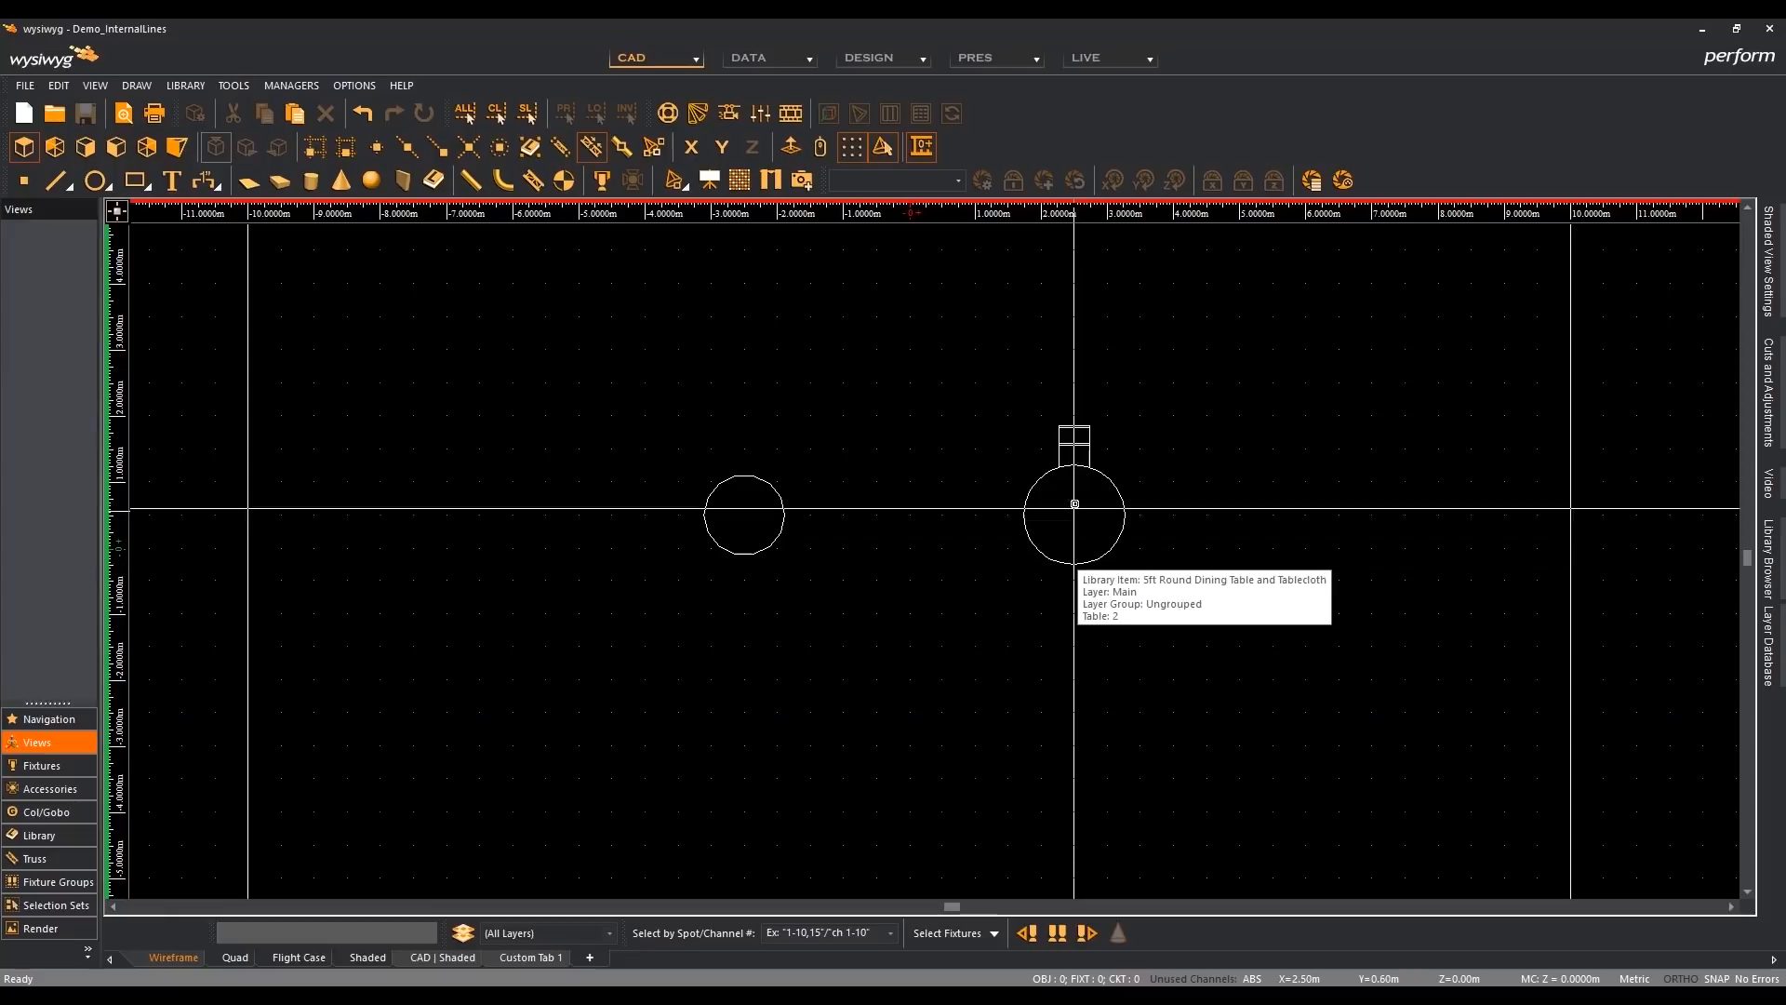
pyautogui.moveTo(1049, 480)
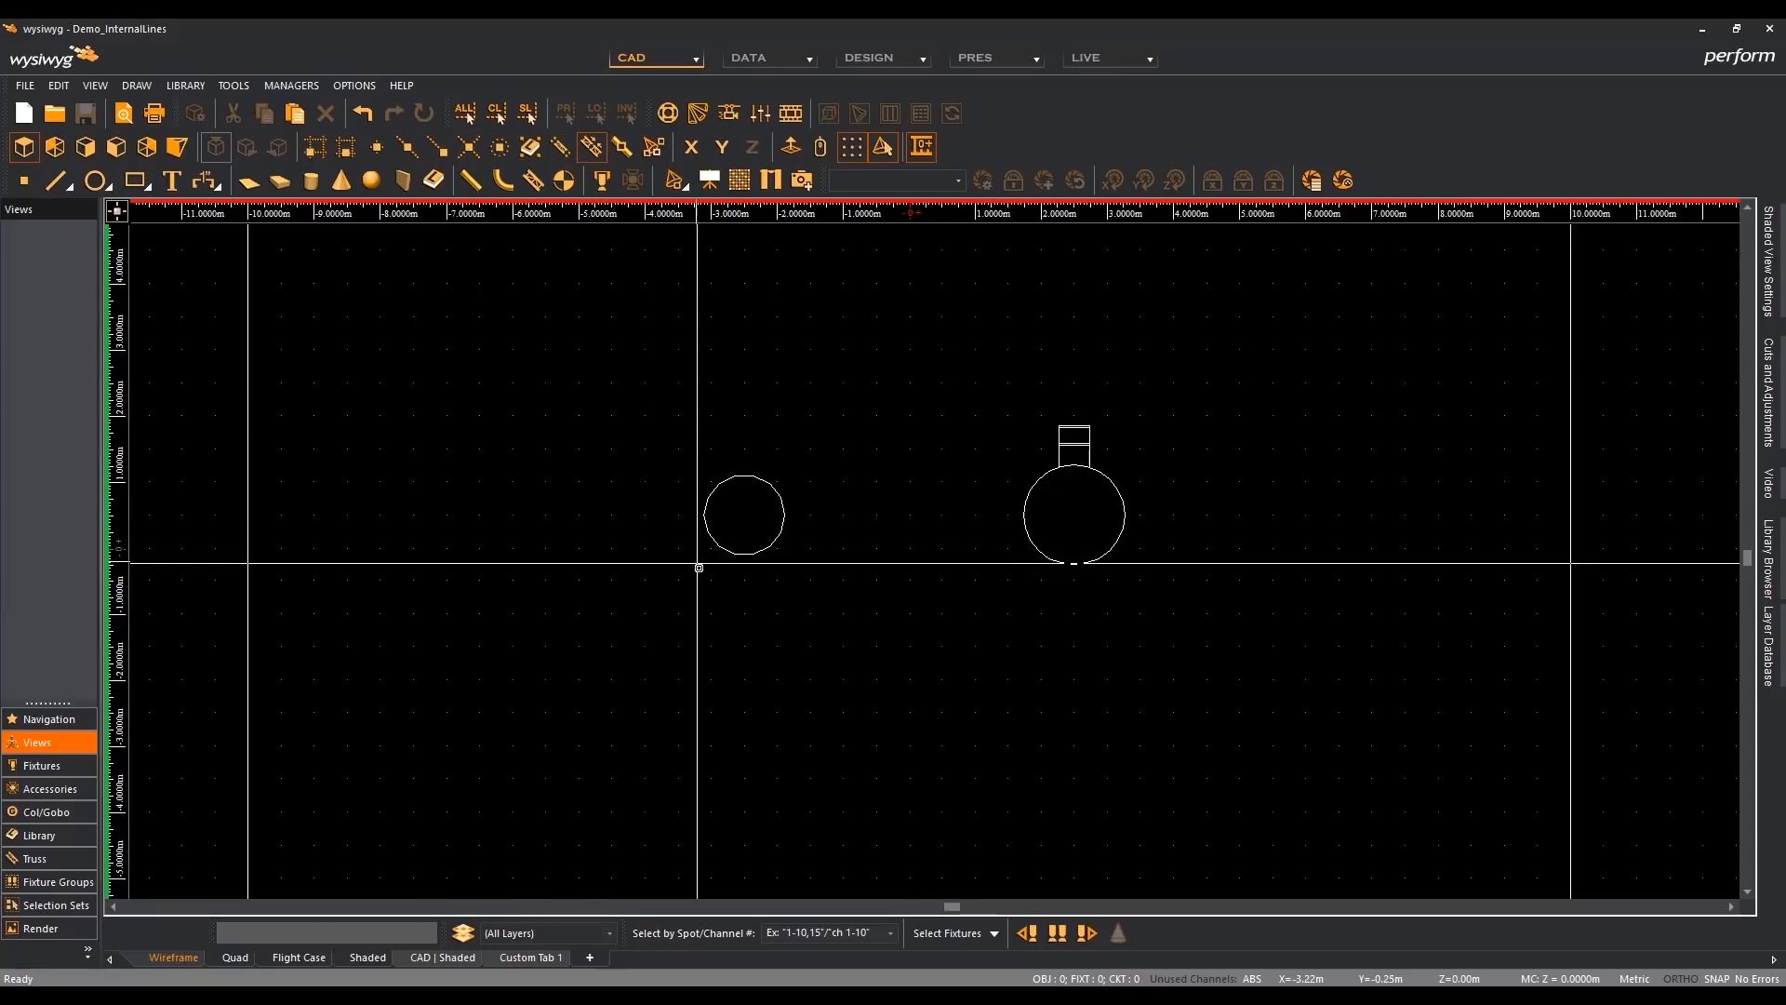
pyautogui.moveTo(797, 578); pyautogui.dragTo(662, 451)
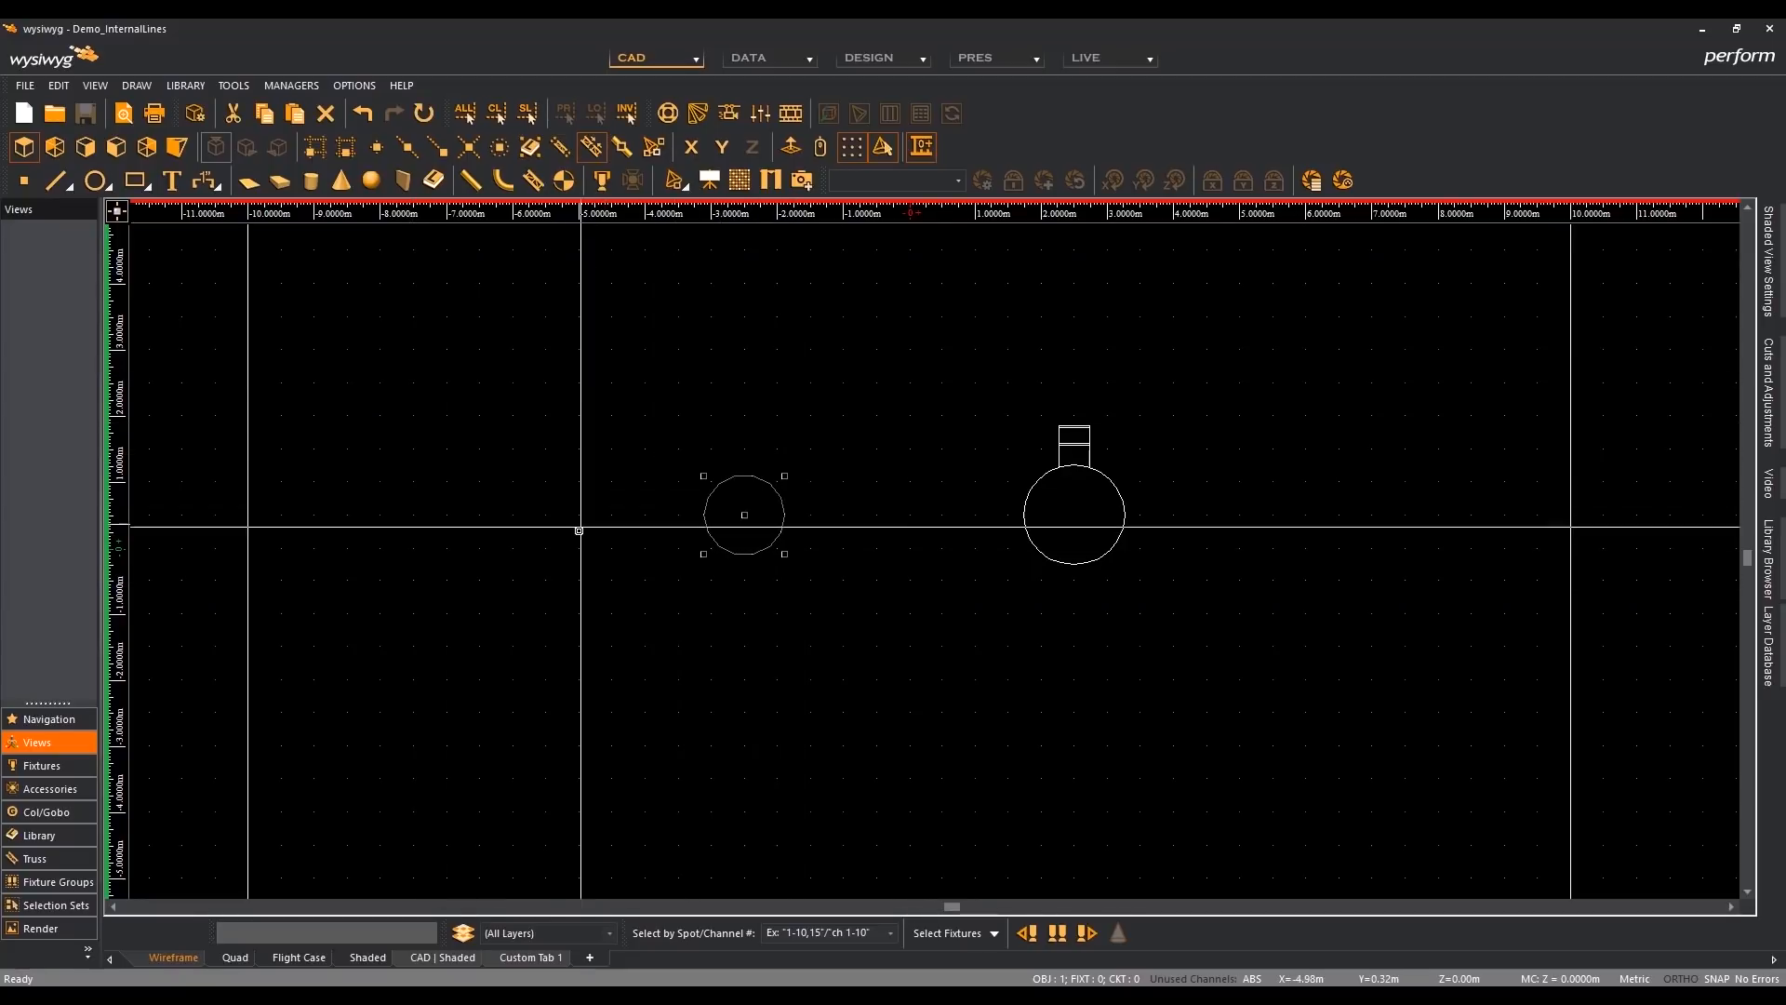
pyautogui.click(179, 149)
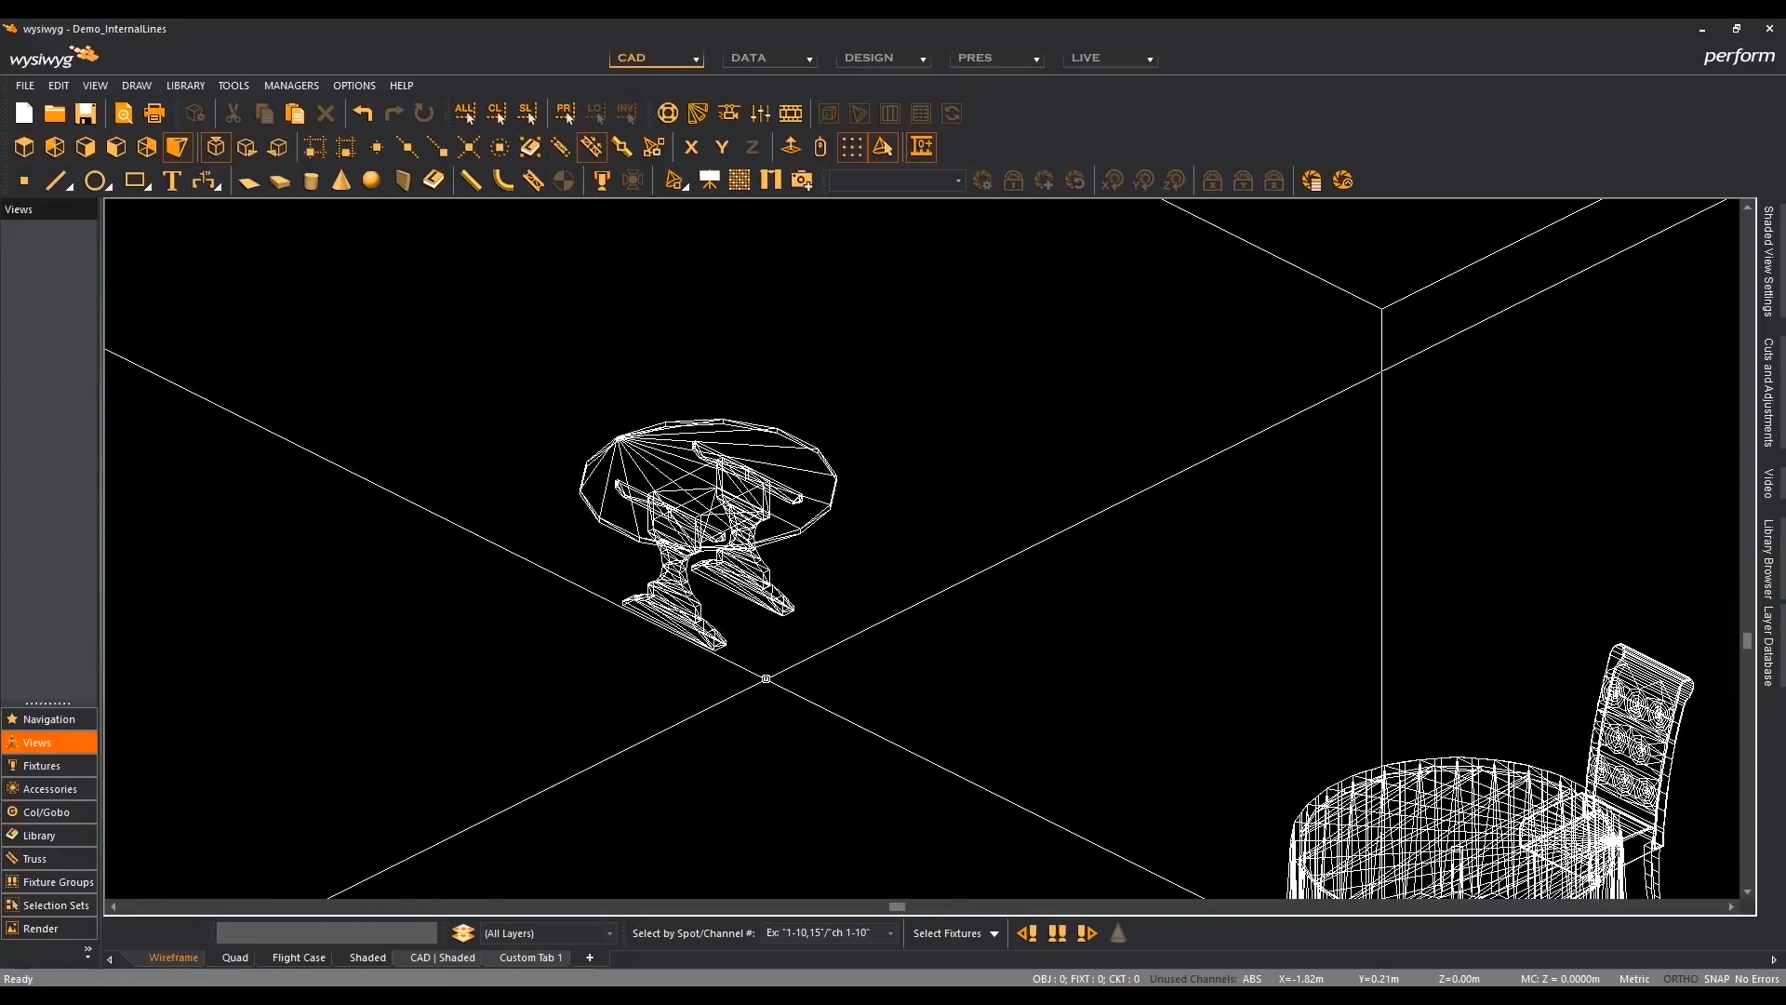
pyautogui.scroll(4, 670, 488)
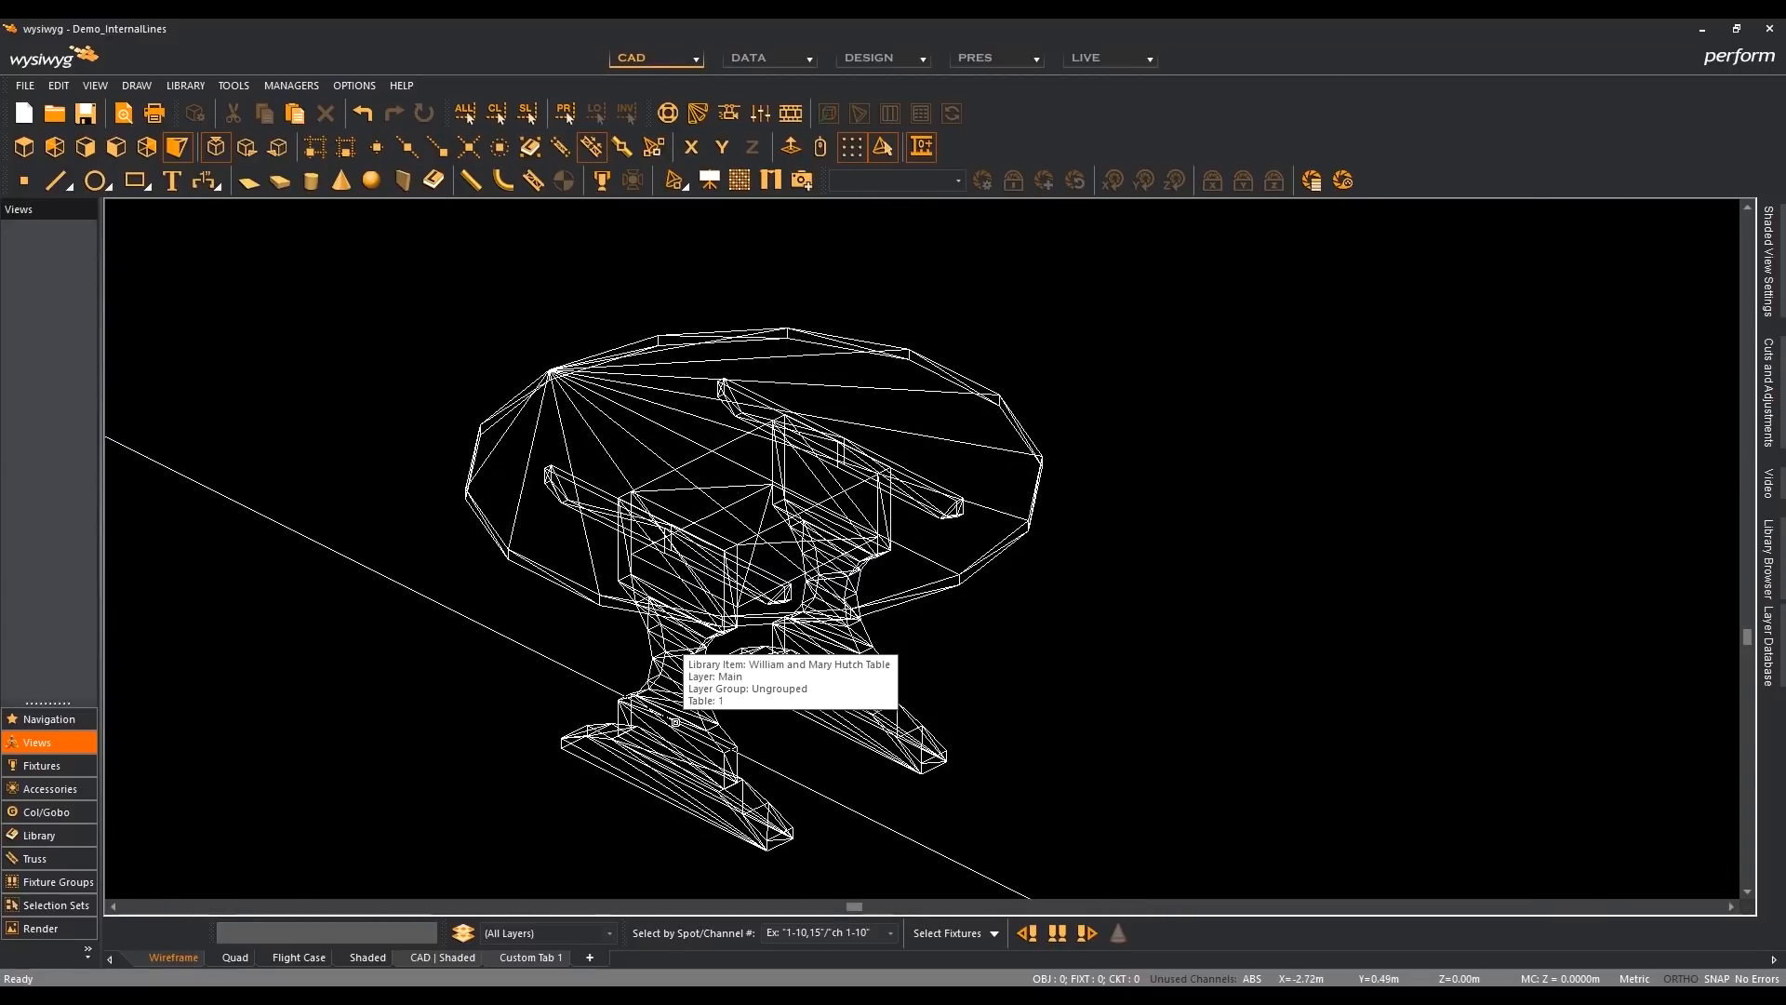
pyautogui.scroll(-3, 475, 645)
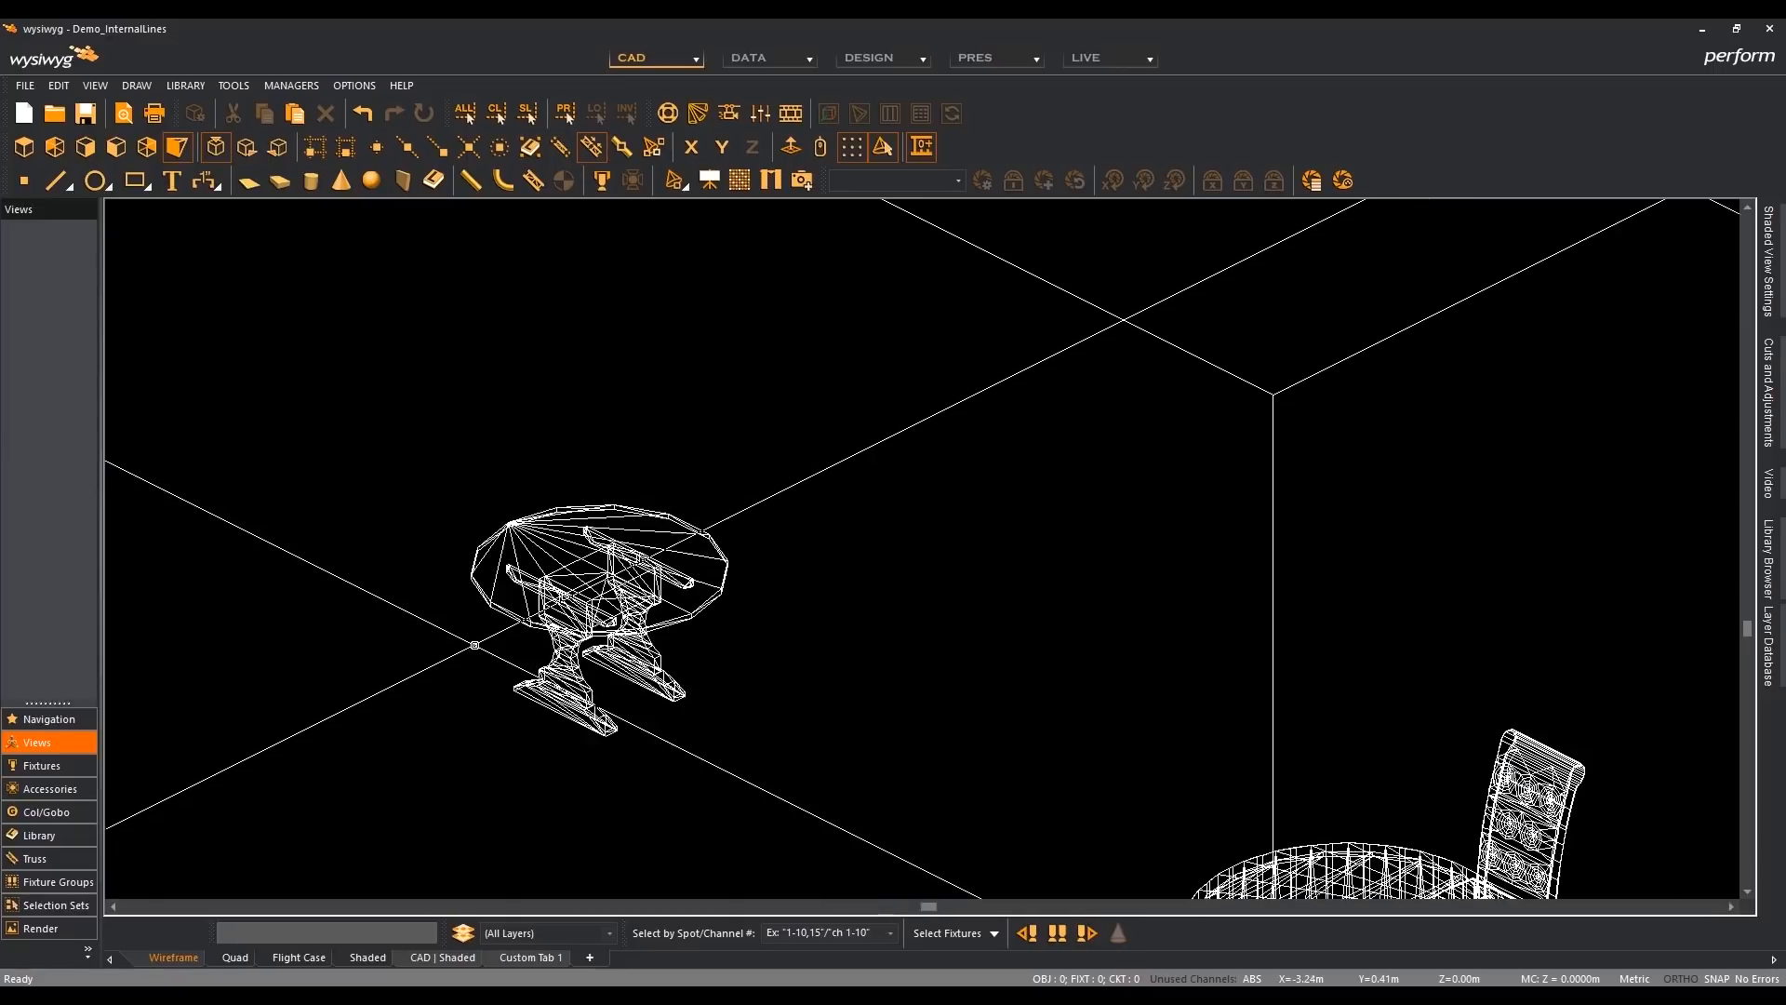
pyautogui.moveTo(877, 590); pyautogui.dragTo(644, 375, button='middle')
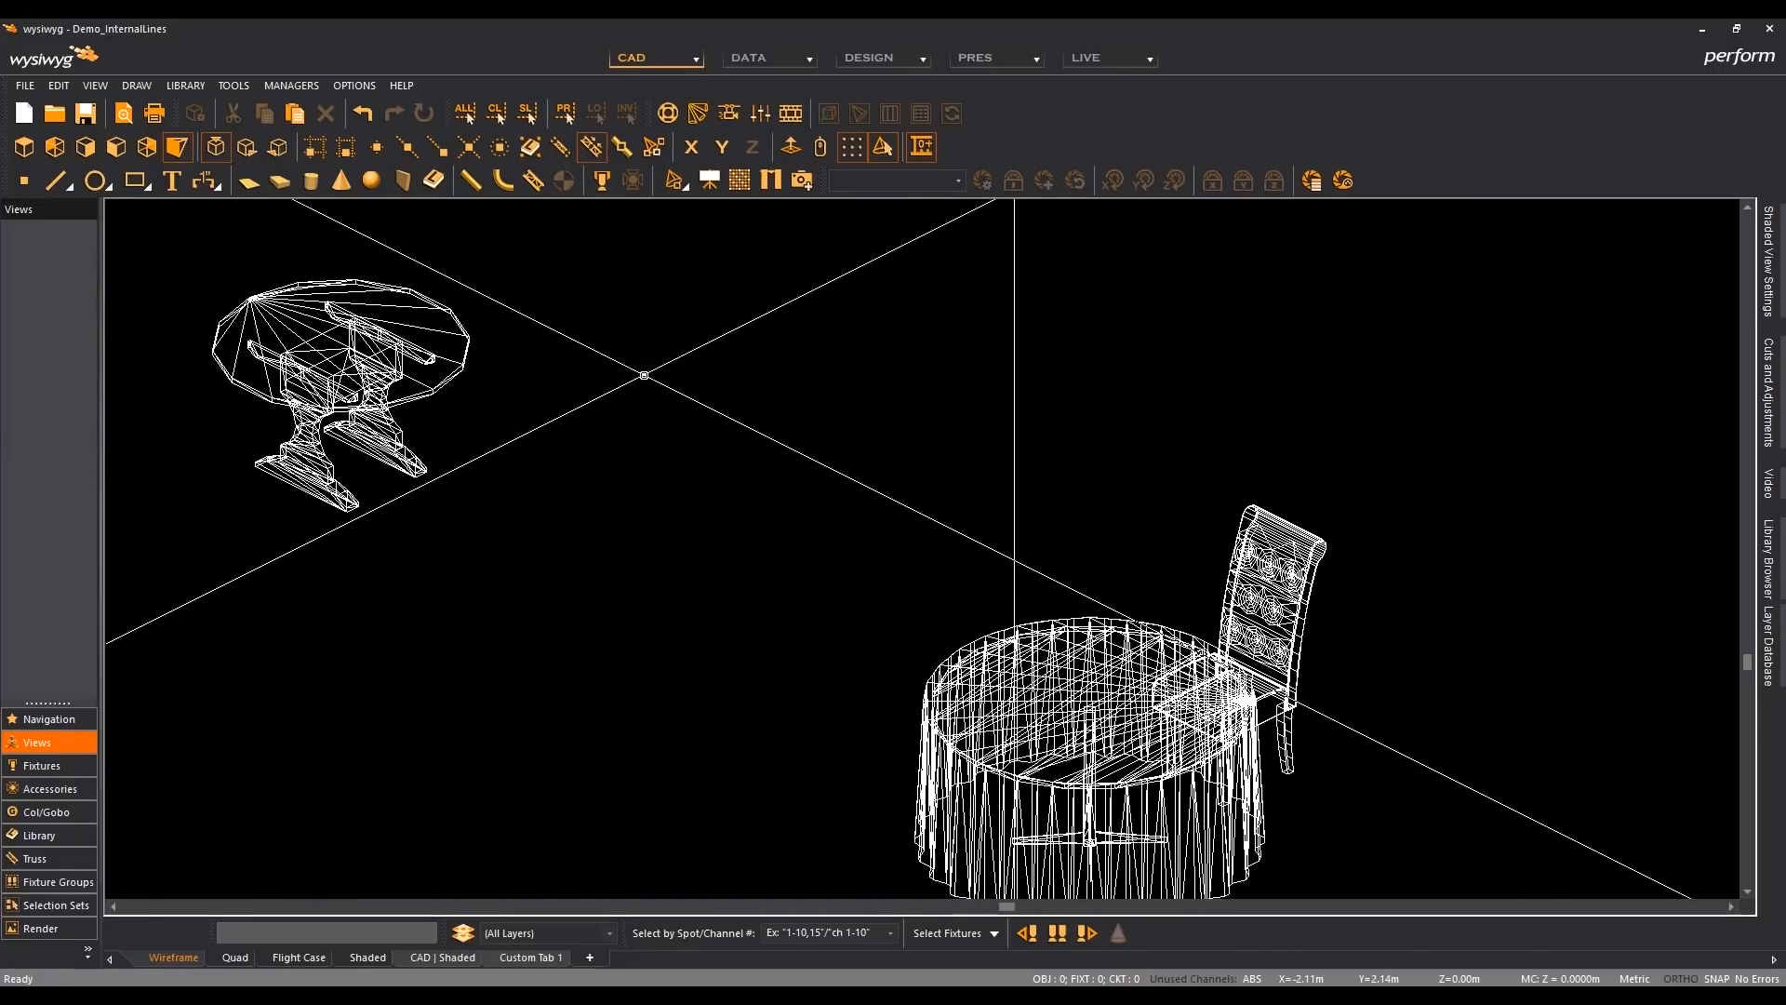
pyautogui.moveTo(838, 539); pyautogui.dragTo(730, 404, button='middle')
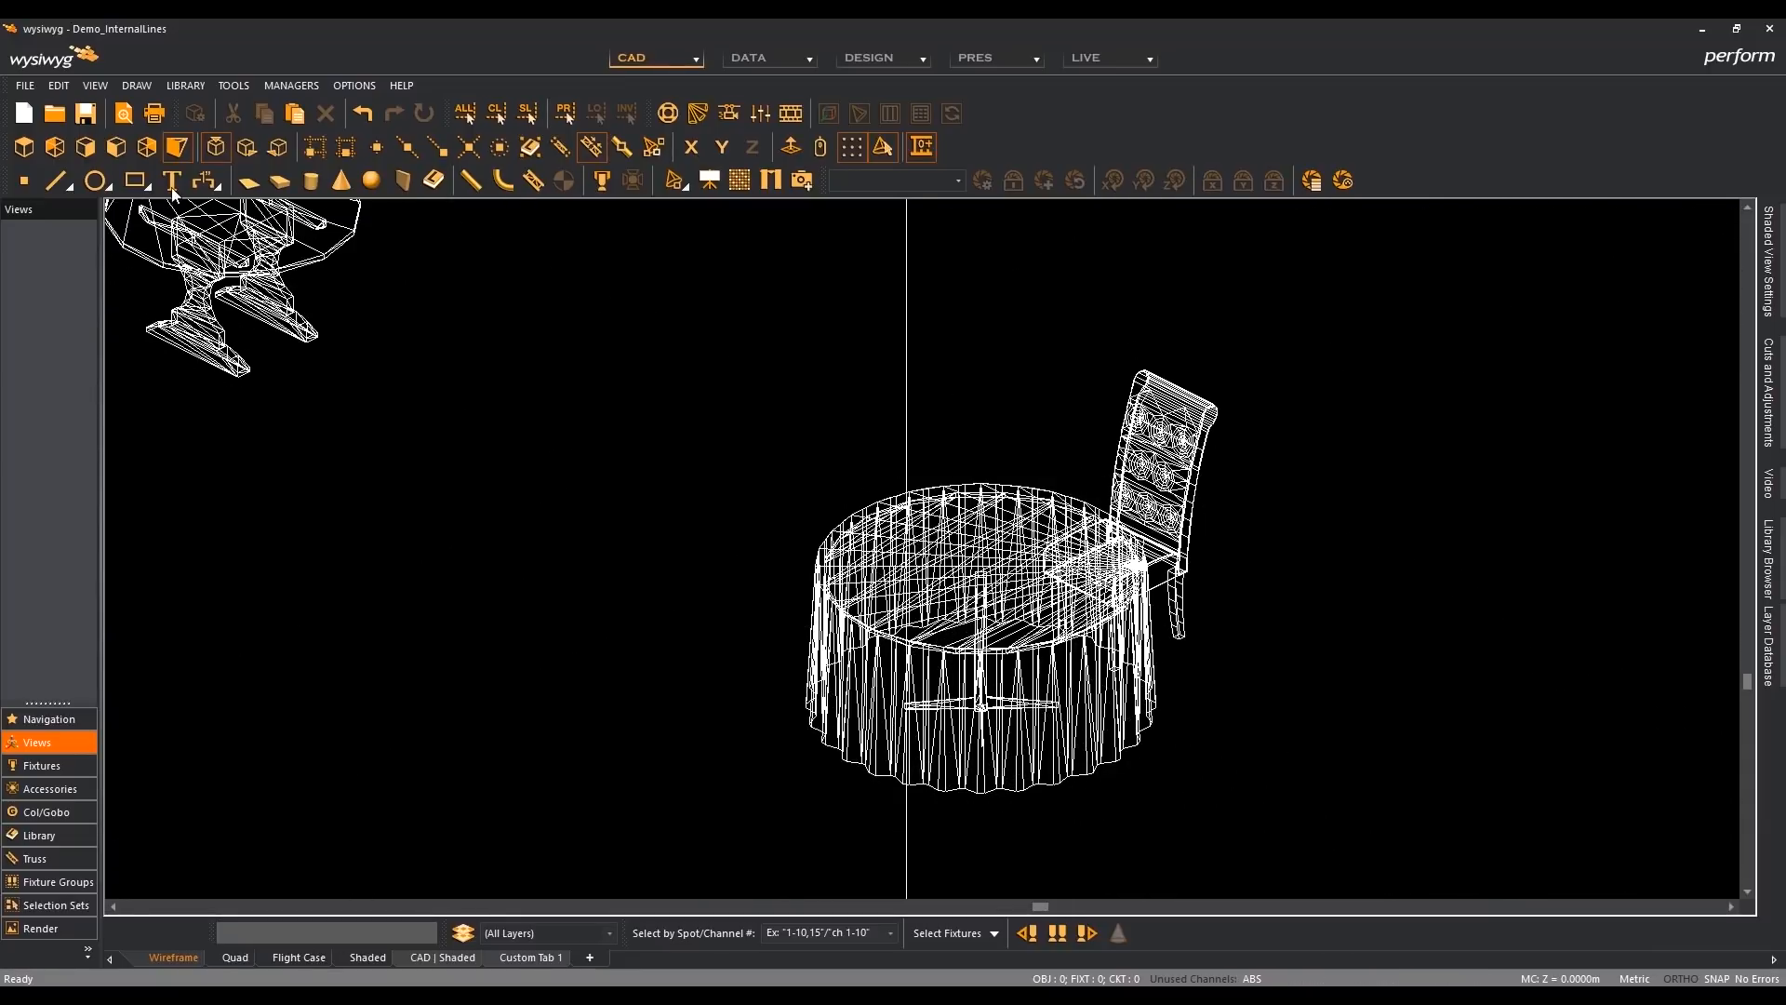
# - Polar-array the chair in plan view around the centre of the tablecloth-covered table, with 8 rotated items over 360 degrees
pyautogui.click(25, 151)
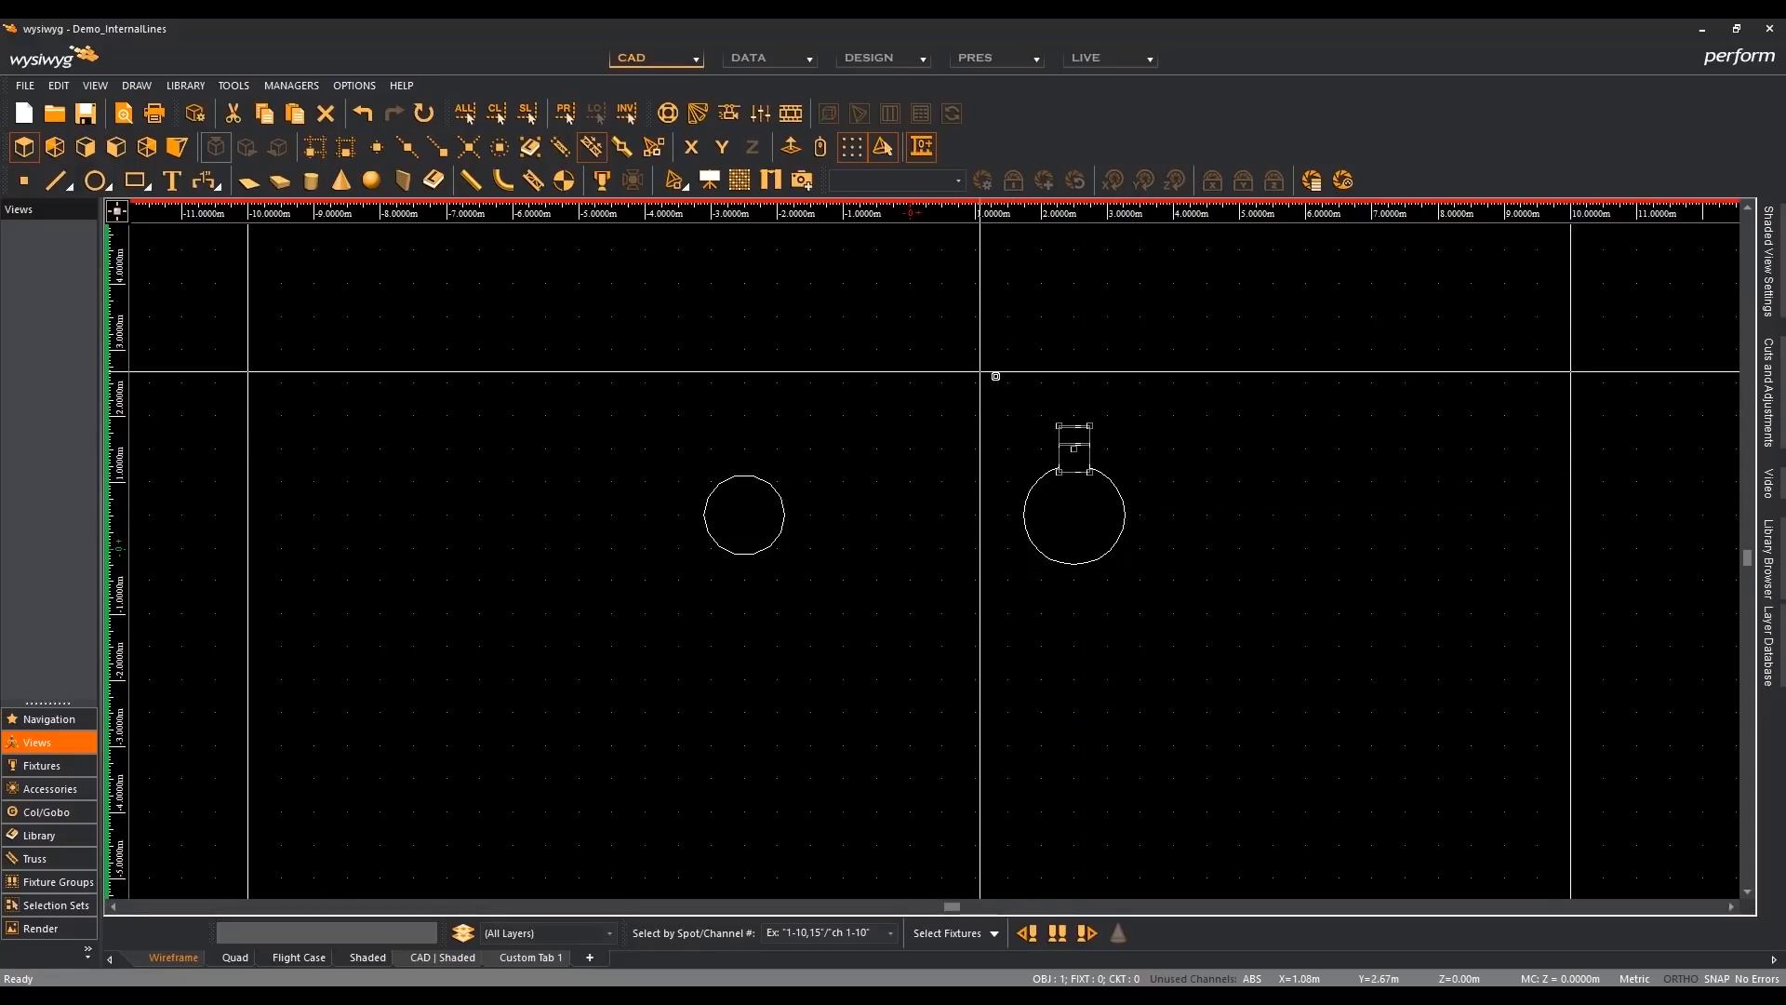
pyautogui.click(1050, 433)
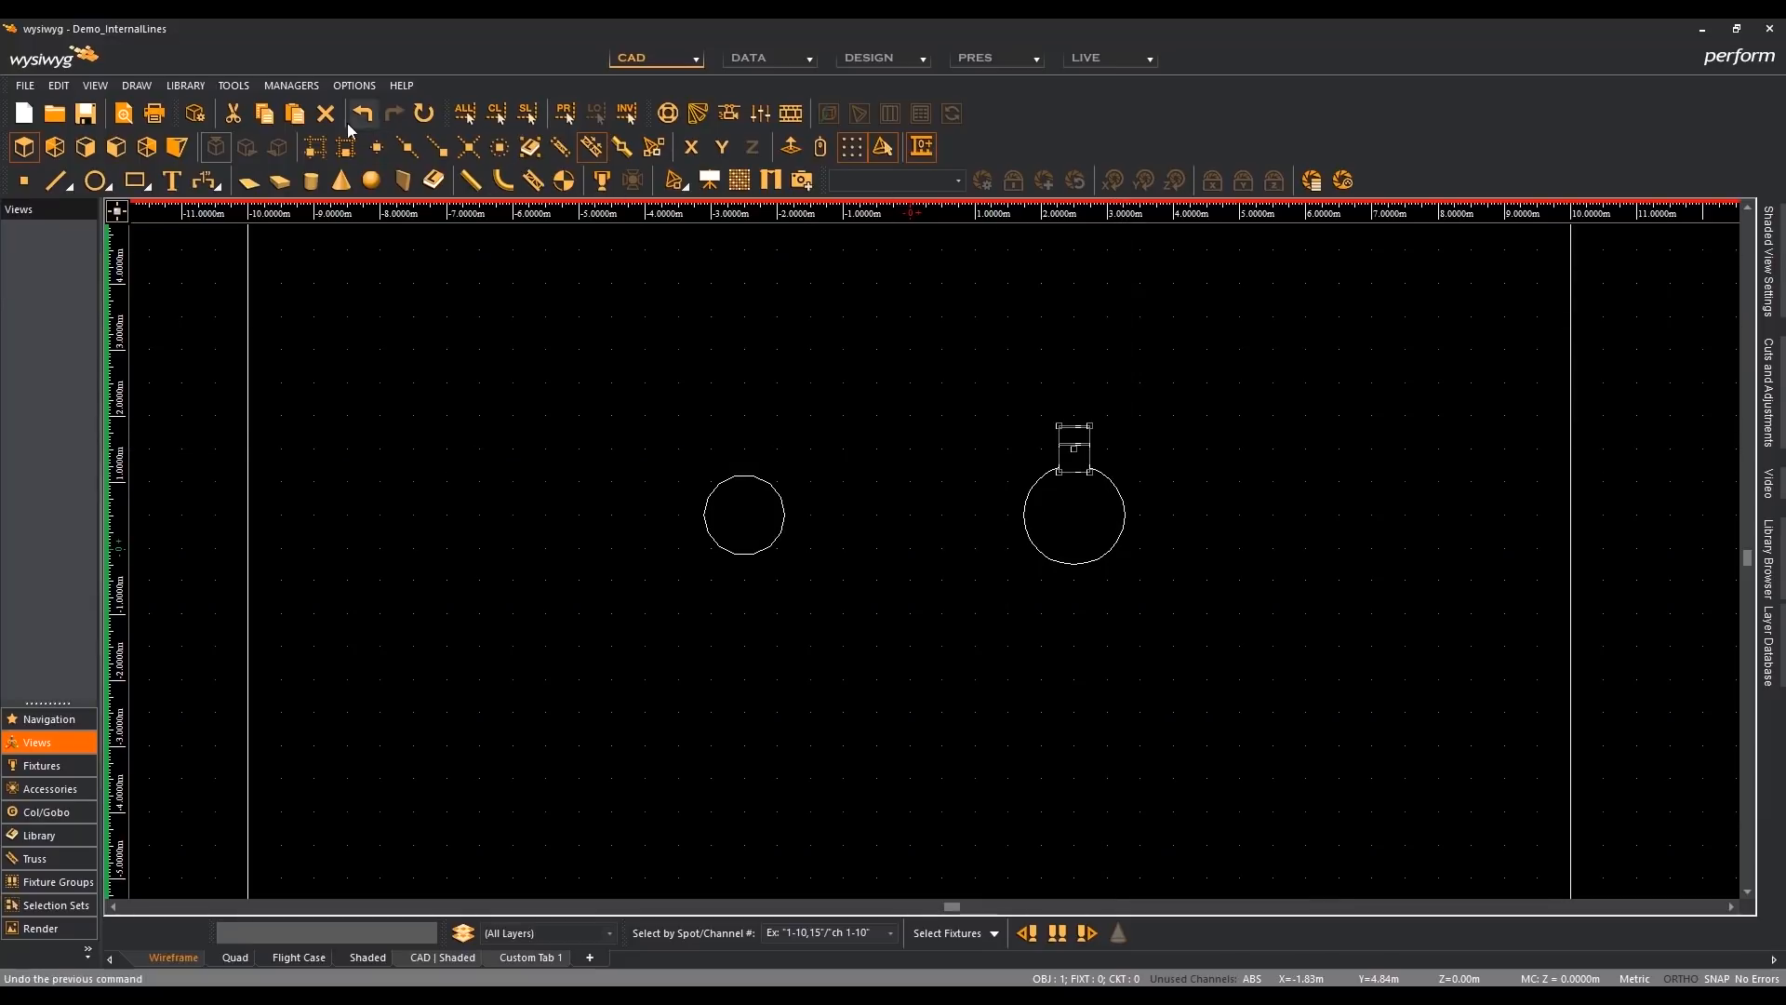
pyautogui.click(189, 86)
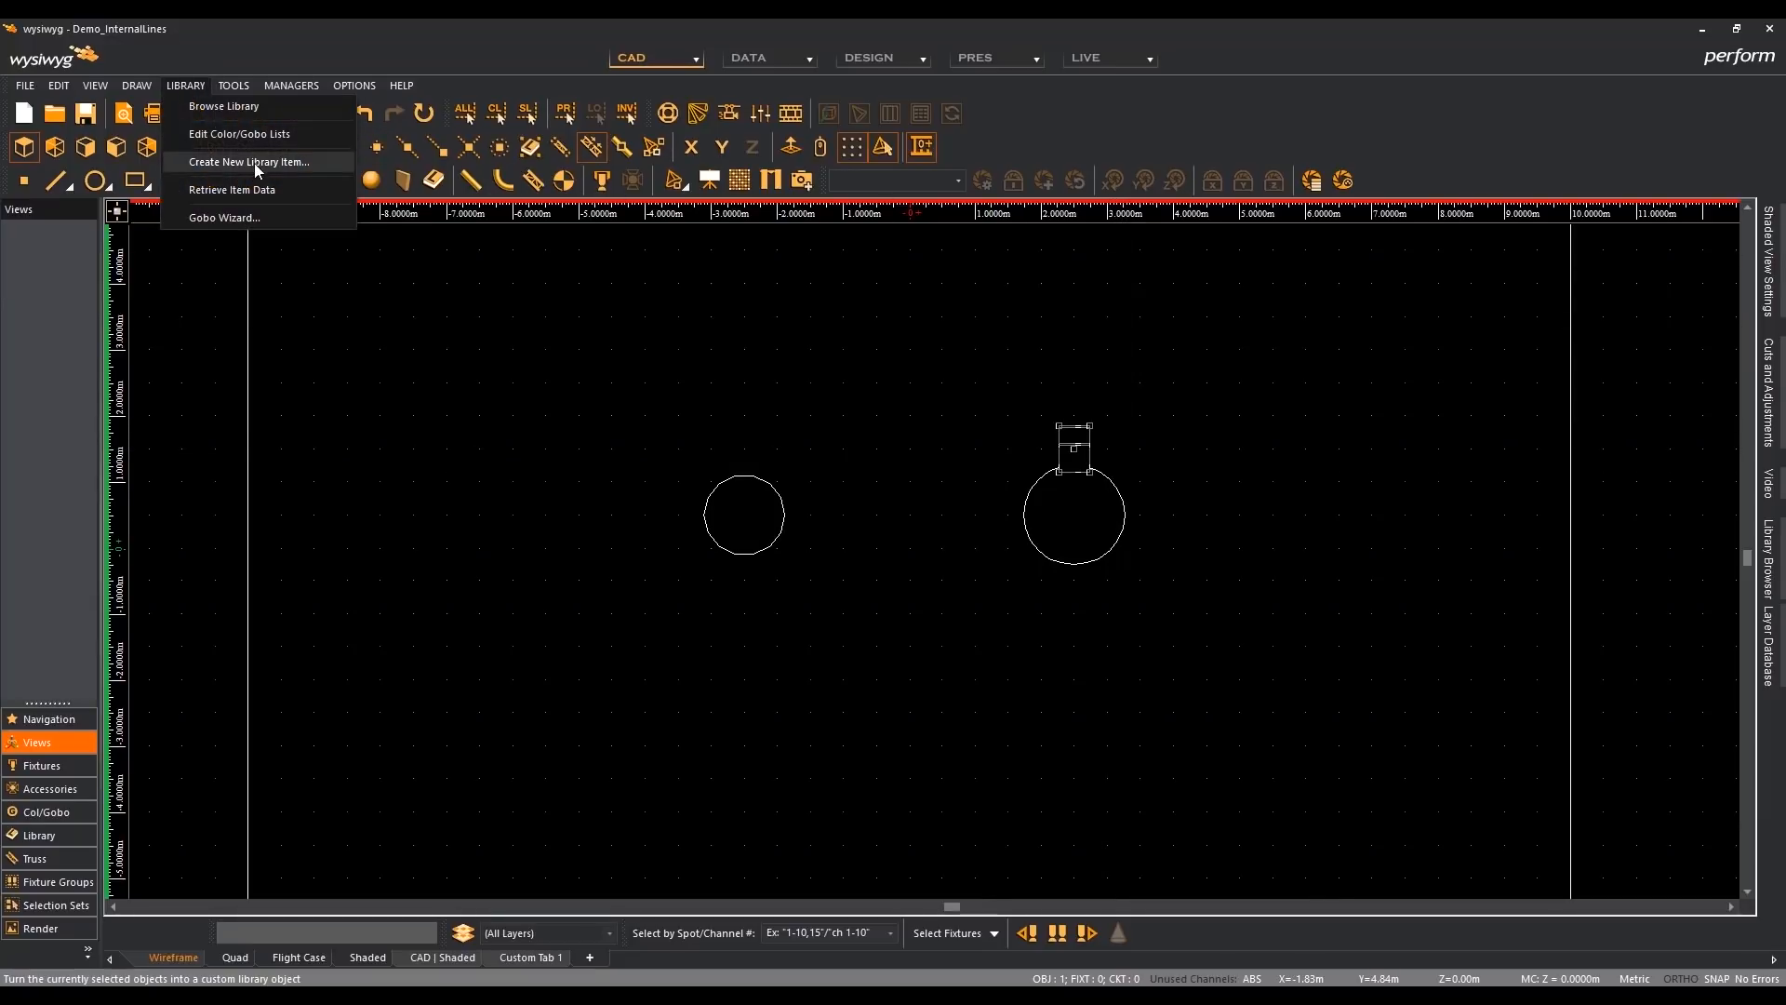
pyautogui.moveTo(253, 92)
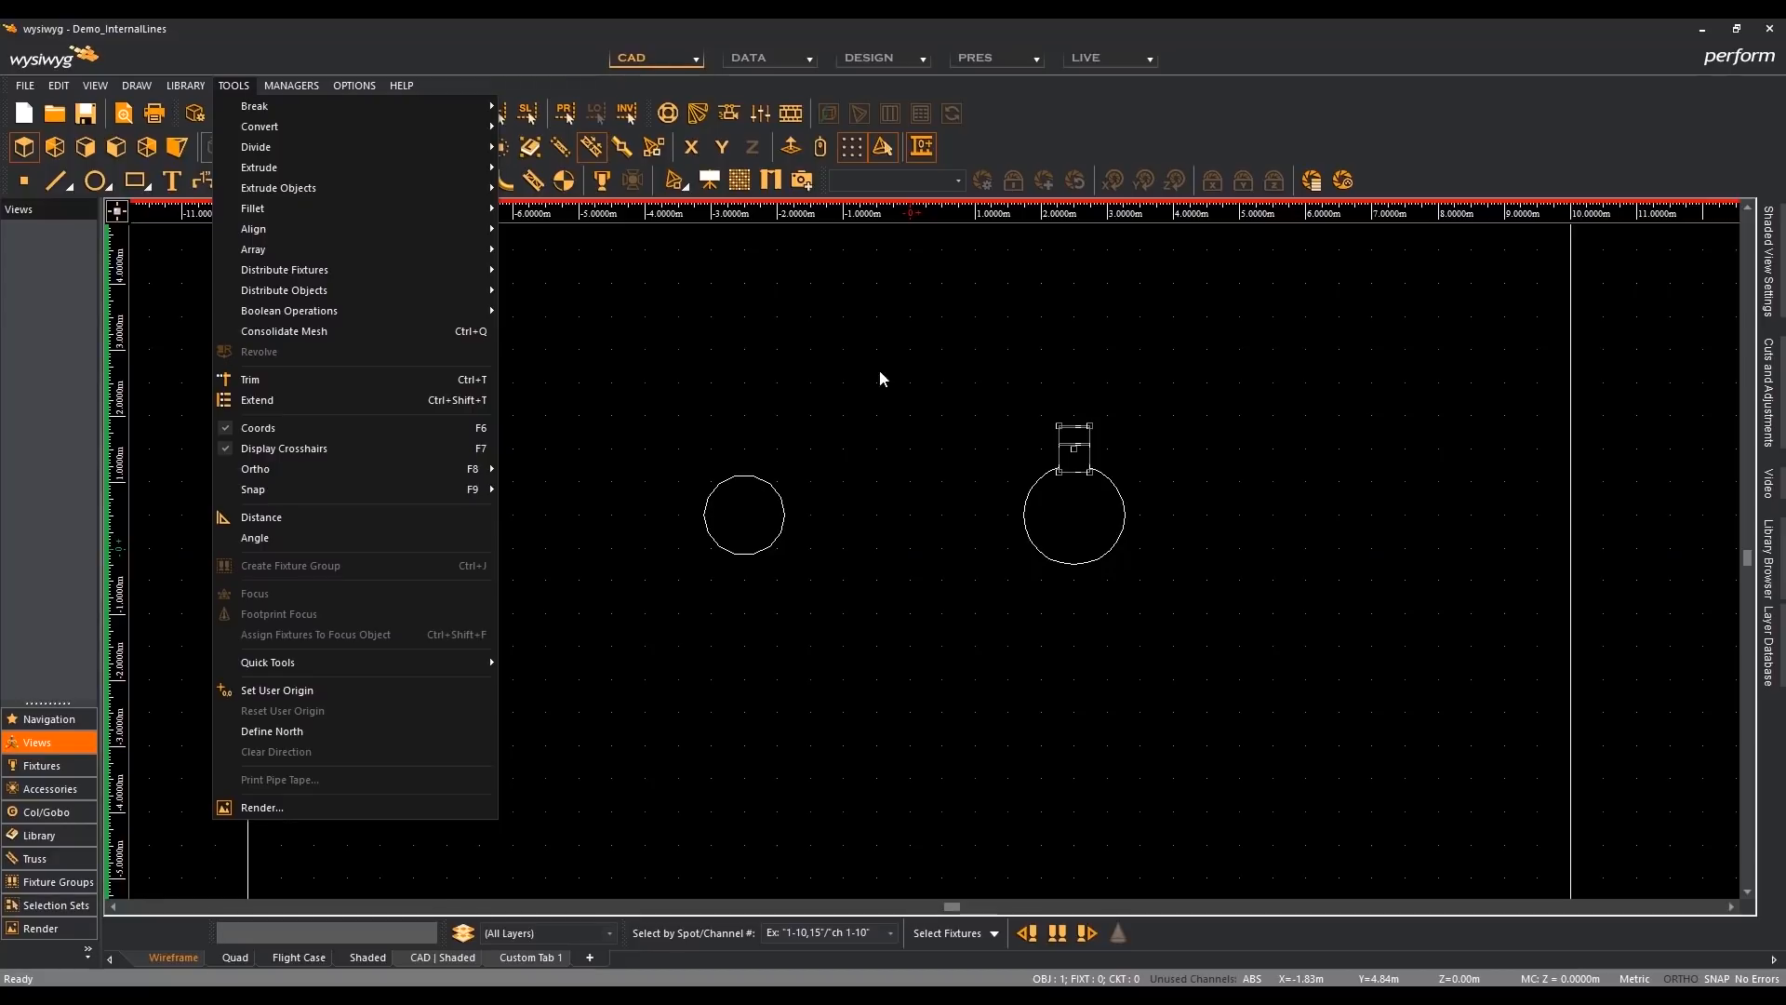
pyautogui.click(961, 399)
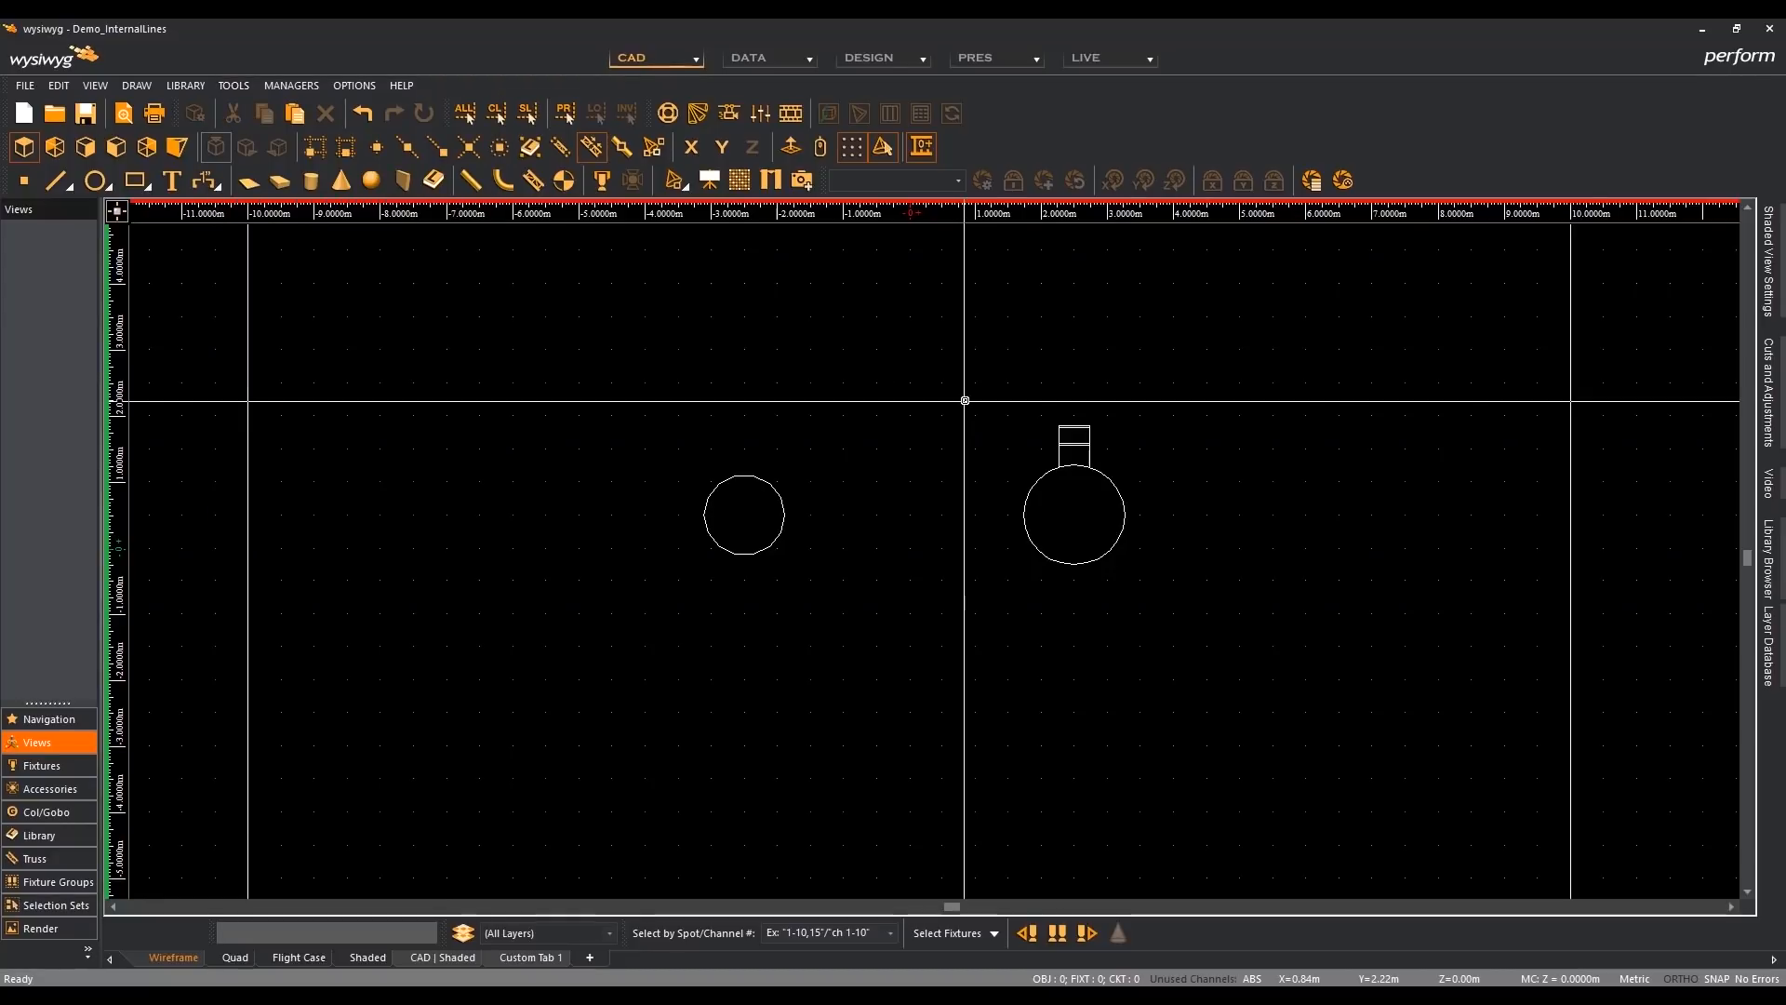
pyautogui.click(1089, 448)
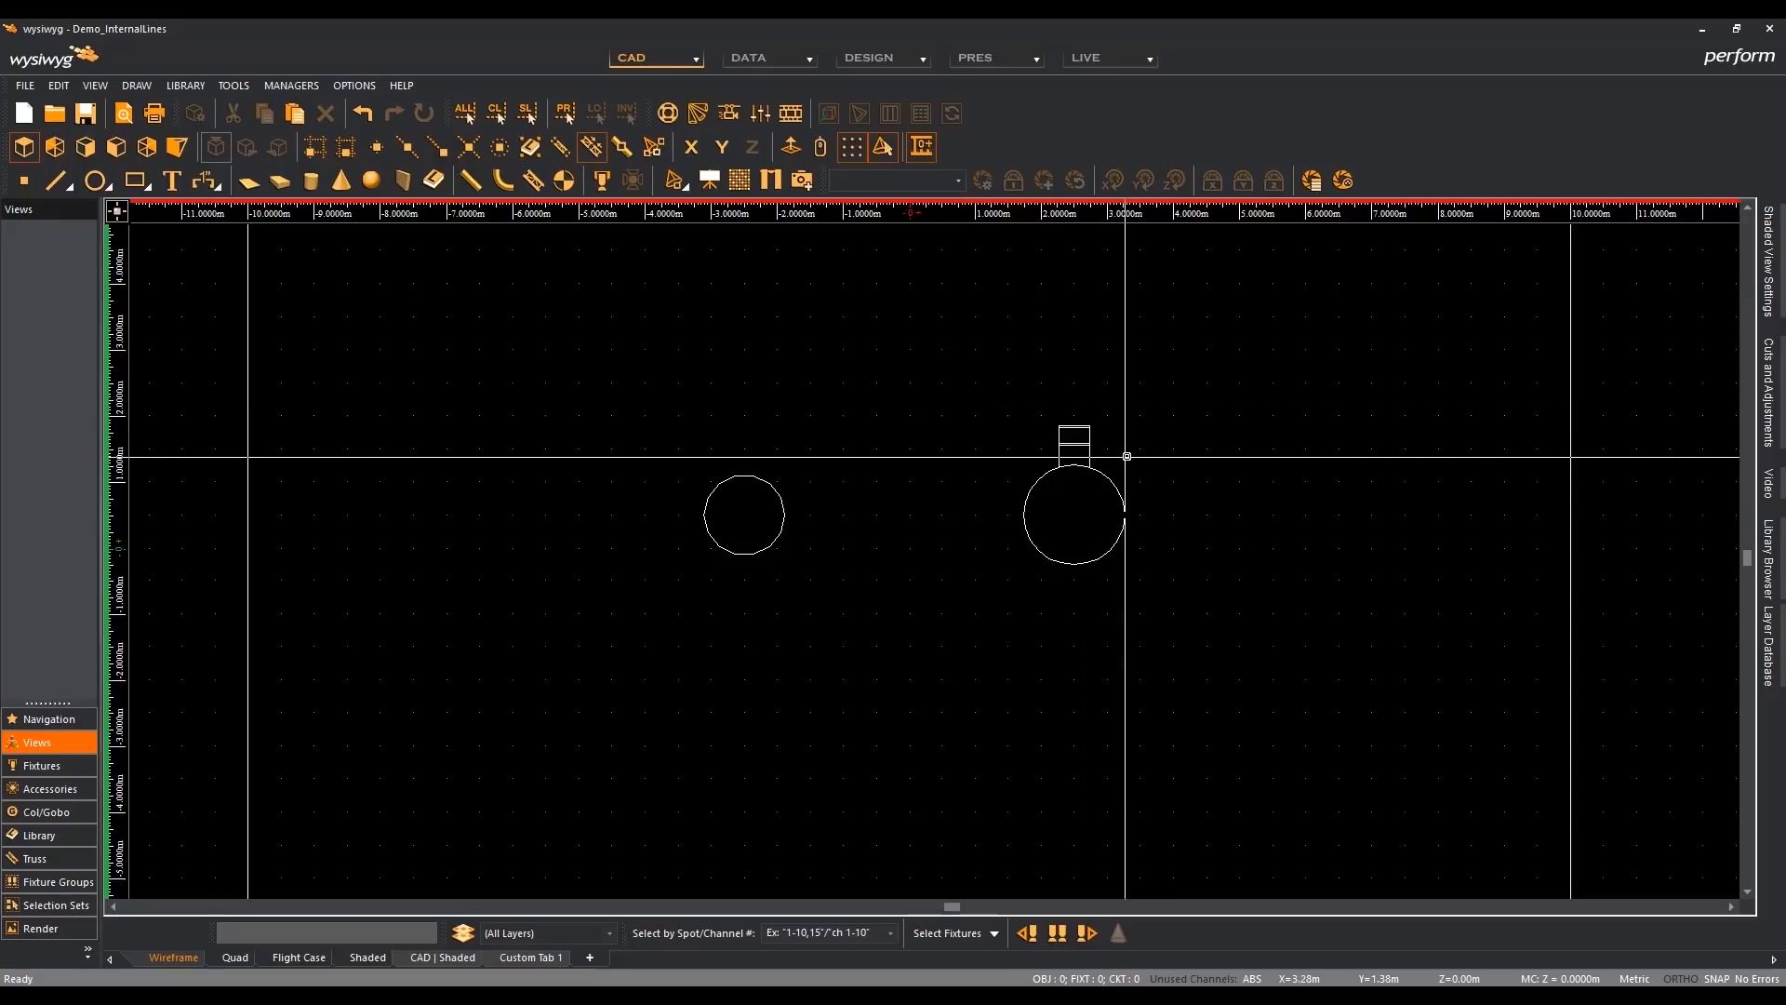
pyautogui.click(230, 86)
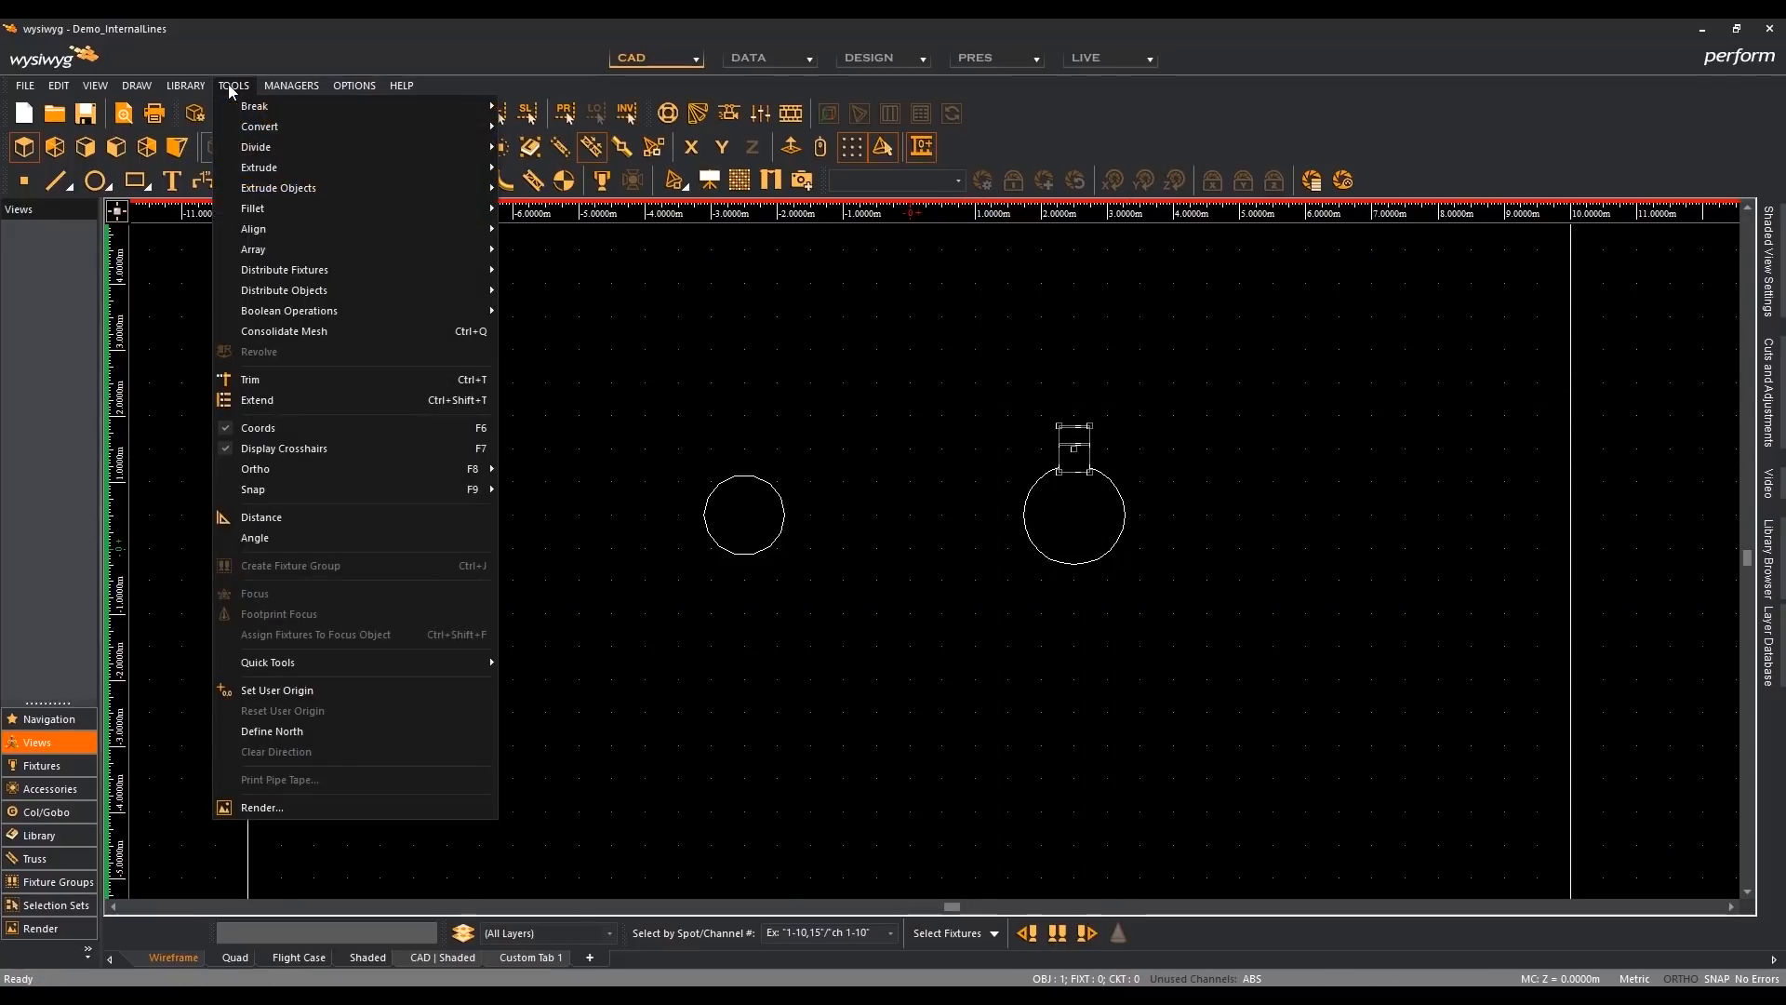
pyautogui.moveTo(381, 249)
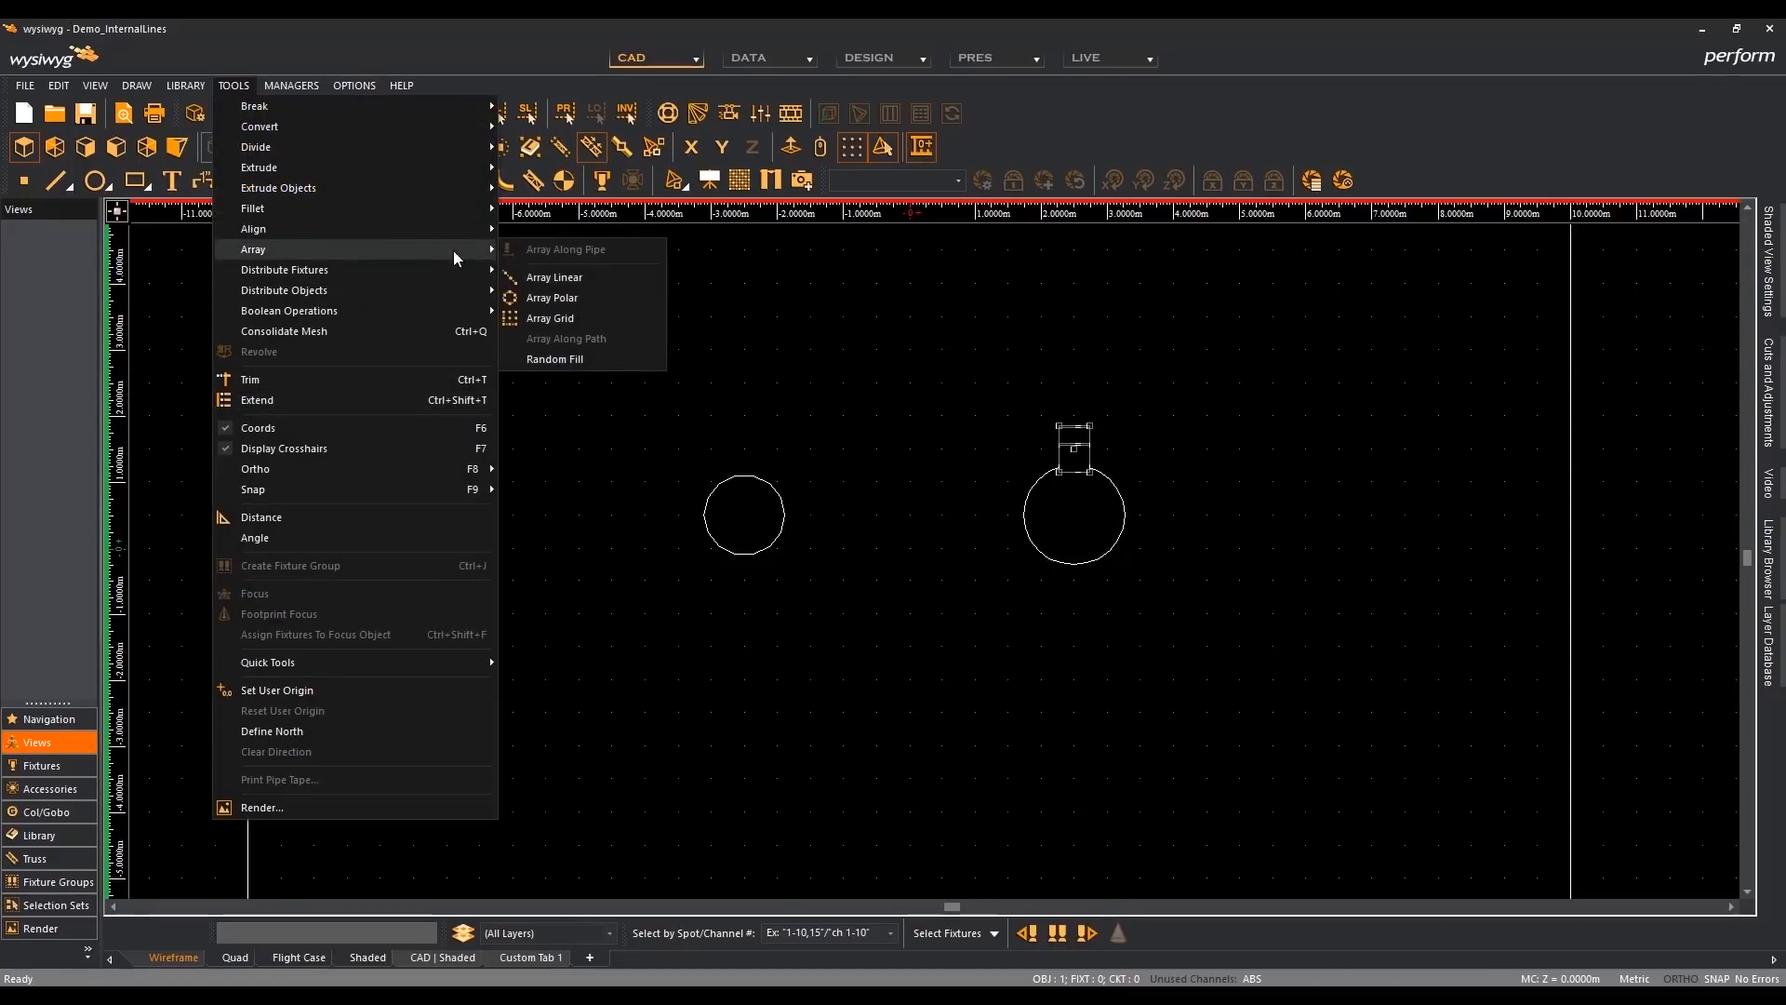
pyautogui.click(605, 296)
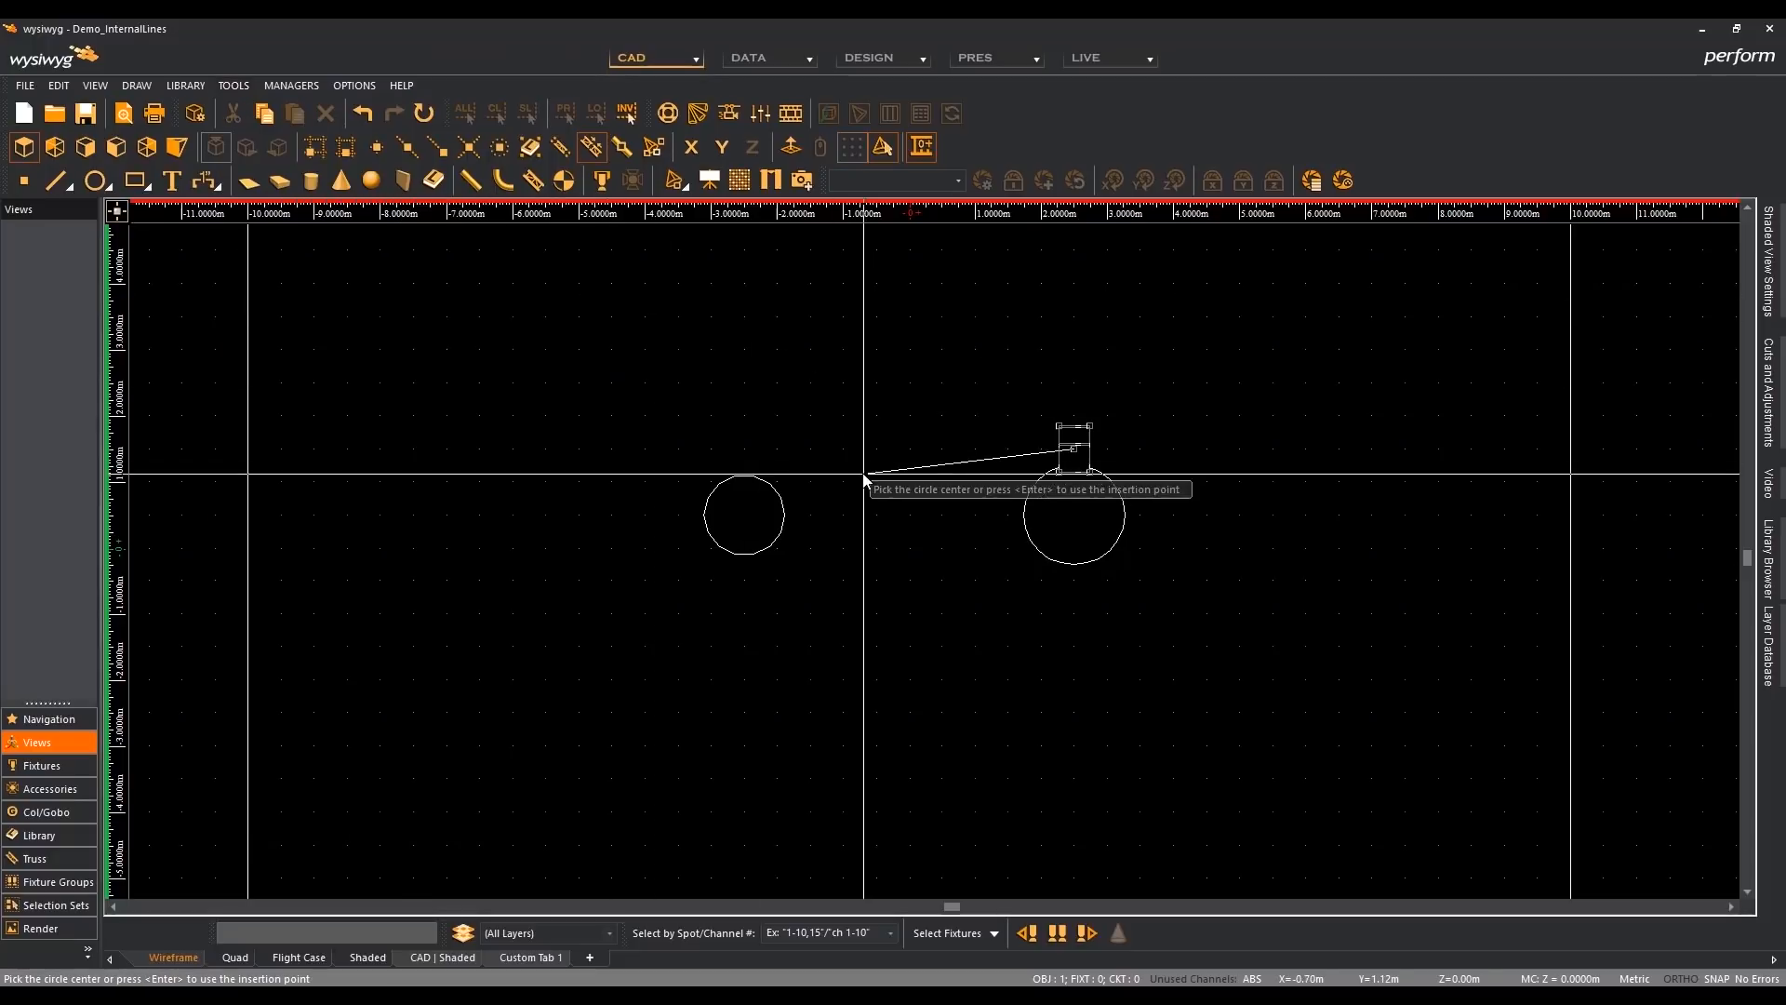
pyautogui.click(1076, 518)
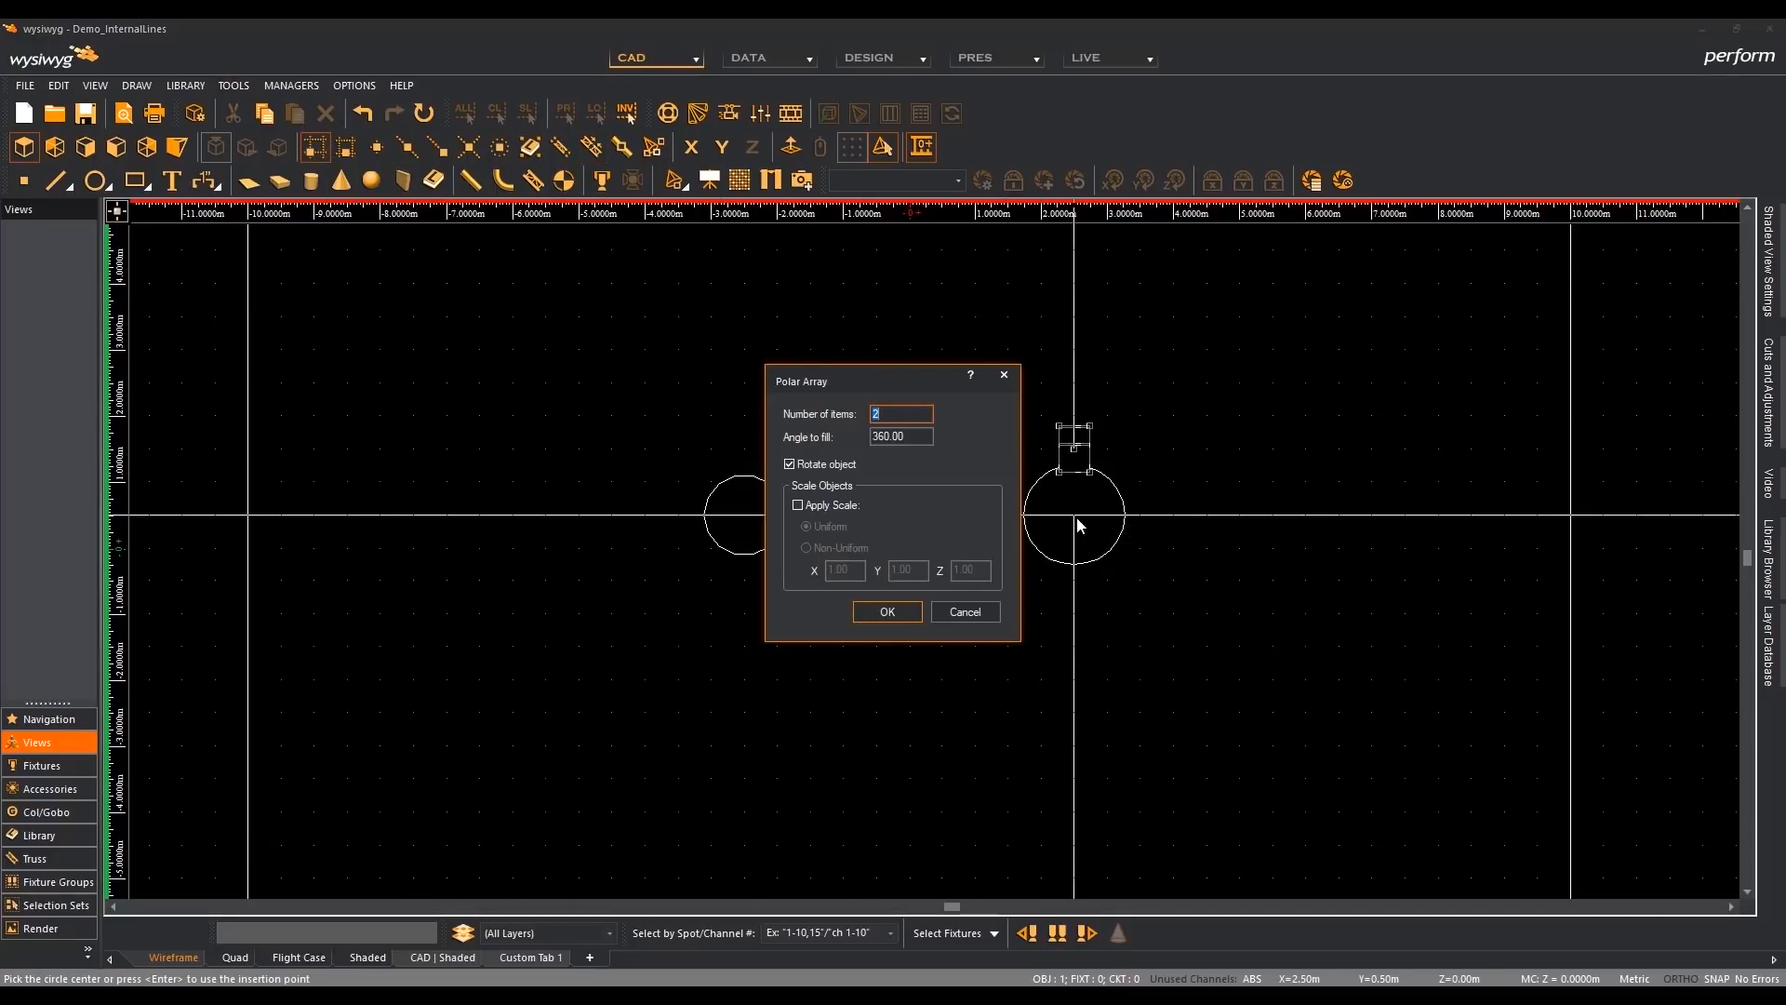
pyautogui.write('8')
pyautogui.press('Return')
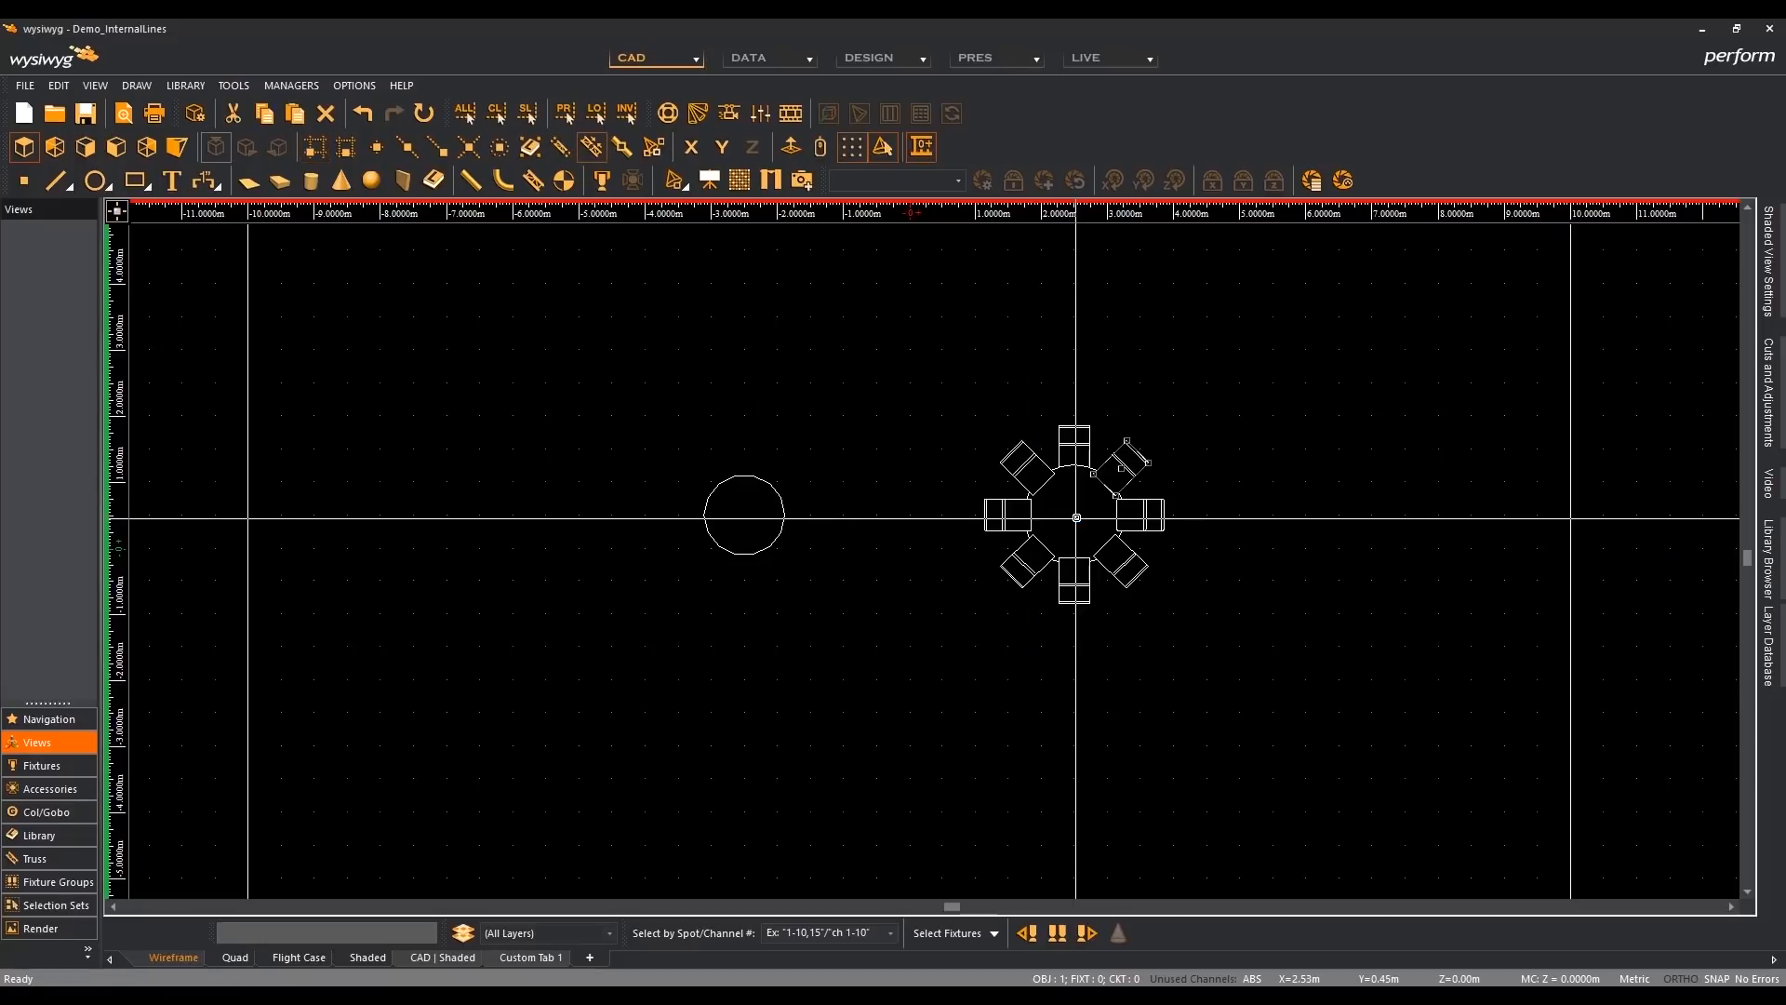
pyautogui.press('Escape')
# - Bring the 5ft Round Dining Table and Tablecloth in front of the chairs in the plan view's drawing order
pyautogui.scroll(2, 1052, 481)
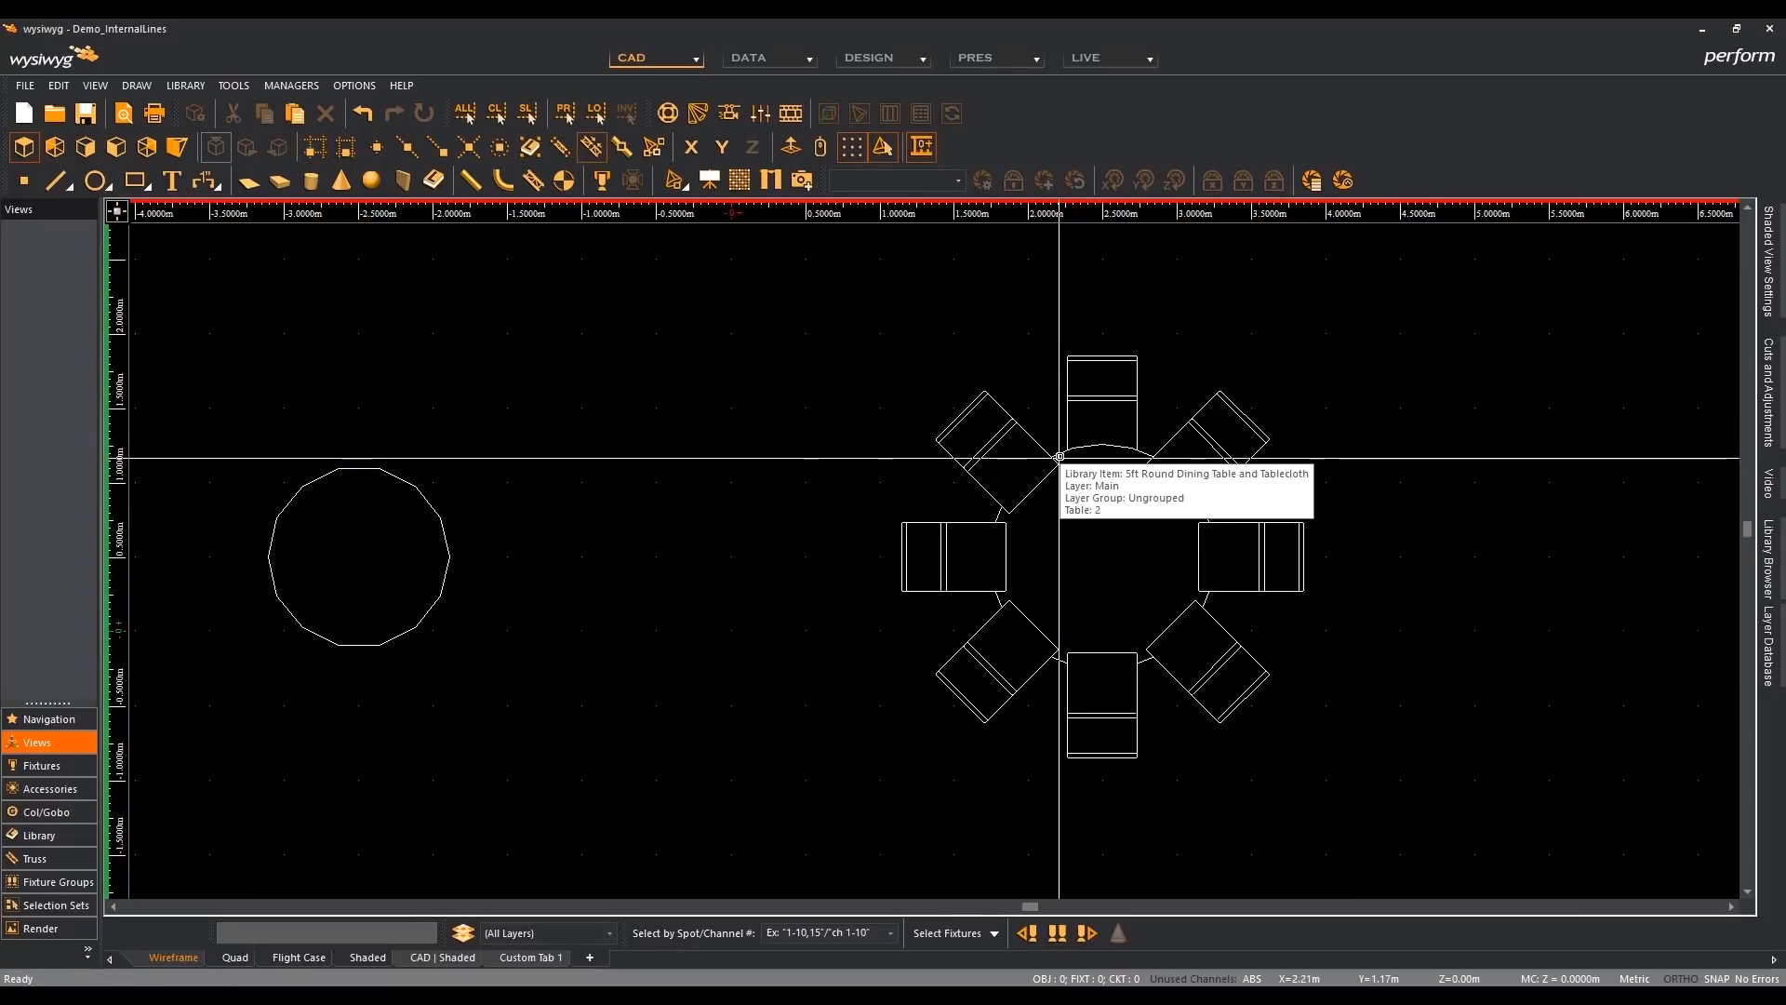
pyautogui.click(1058, 457)
pyautogui.rightClick(1165, 314)
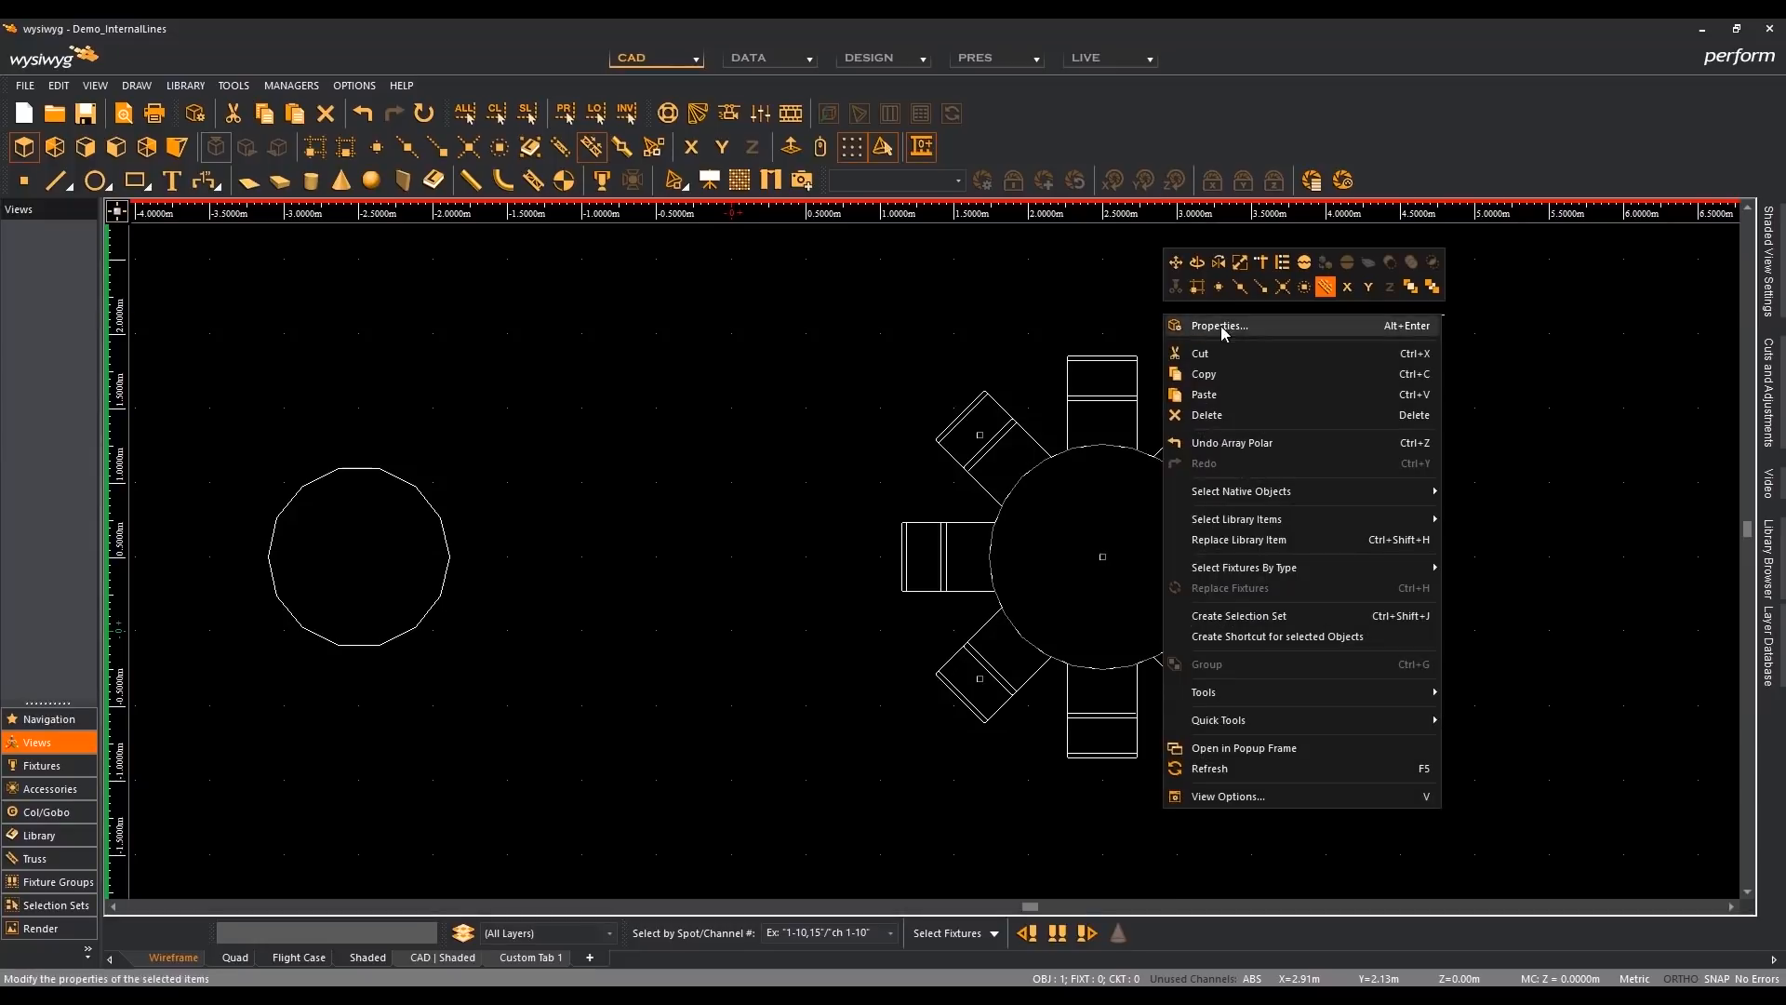
pyautogui.click(1413, 289)
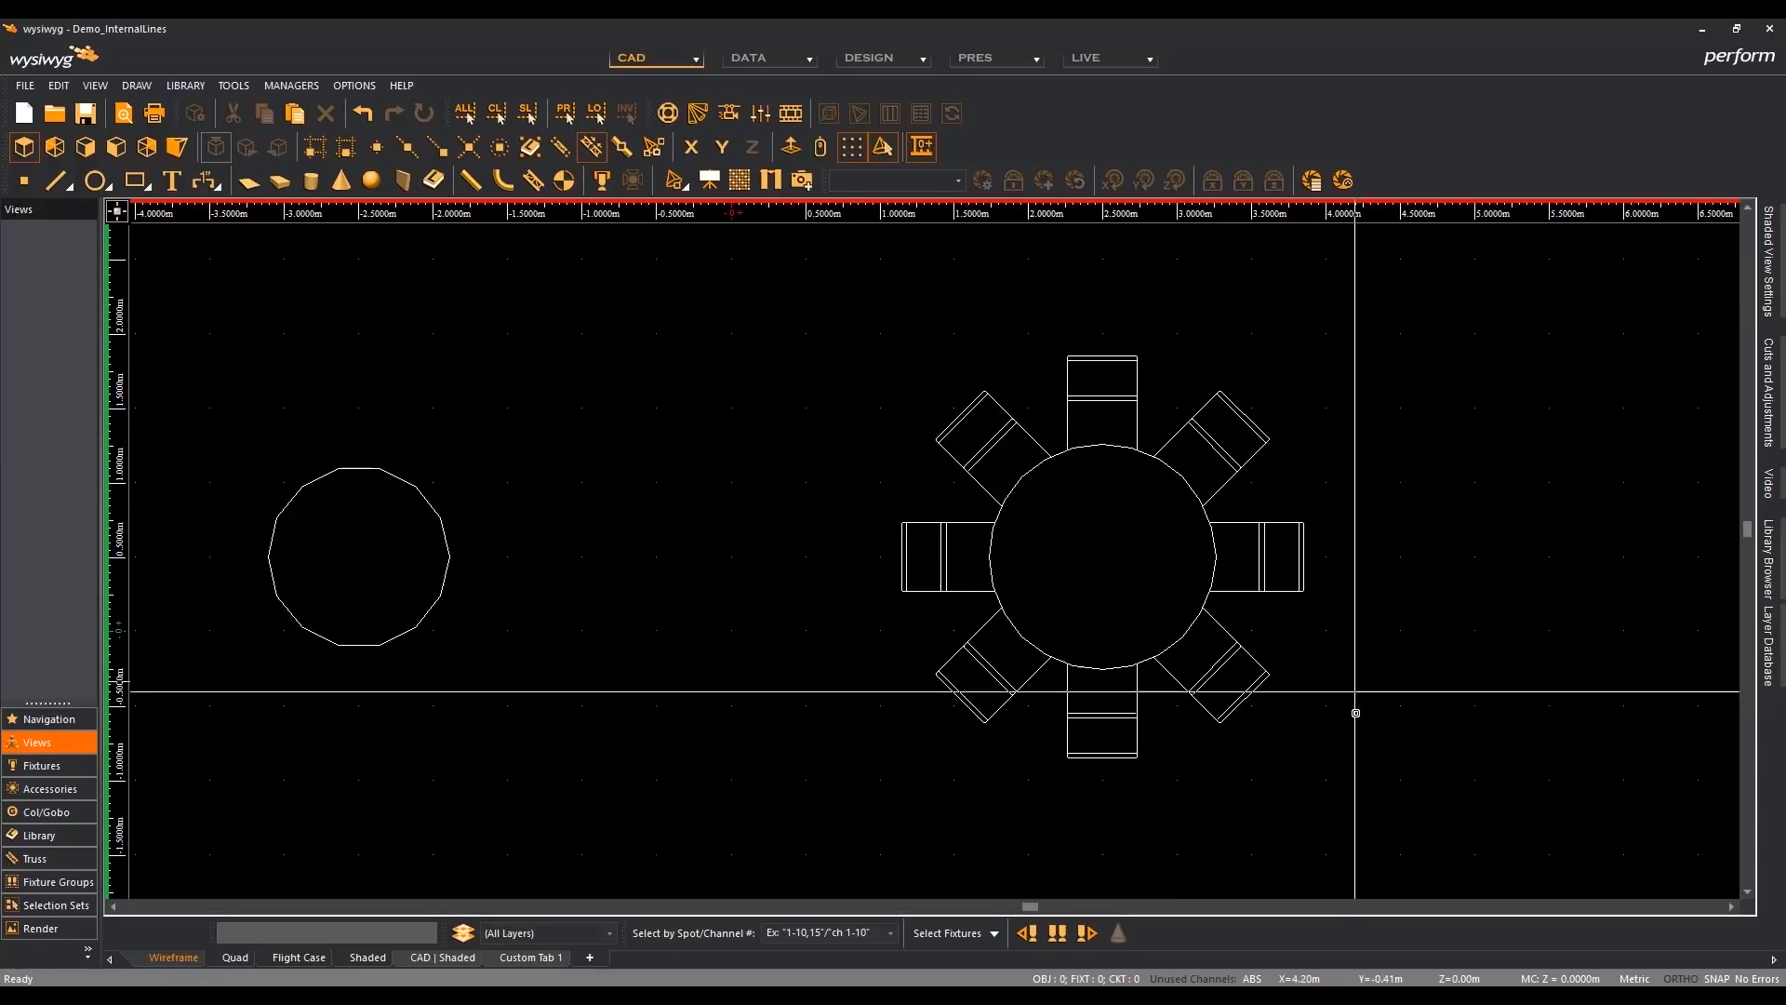
# - Start a new library item from the table and all its chairs, using the table's centre as the base point
pyautogui.scroll(-1, 1361, 828)
pyautogui.moveTo(1361, 828); pyautogui.dragTo(1243, 788, button='middle')
pyautogui.moveTo(1067, 556); pyautogui.dragTo(903, 438)
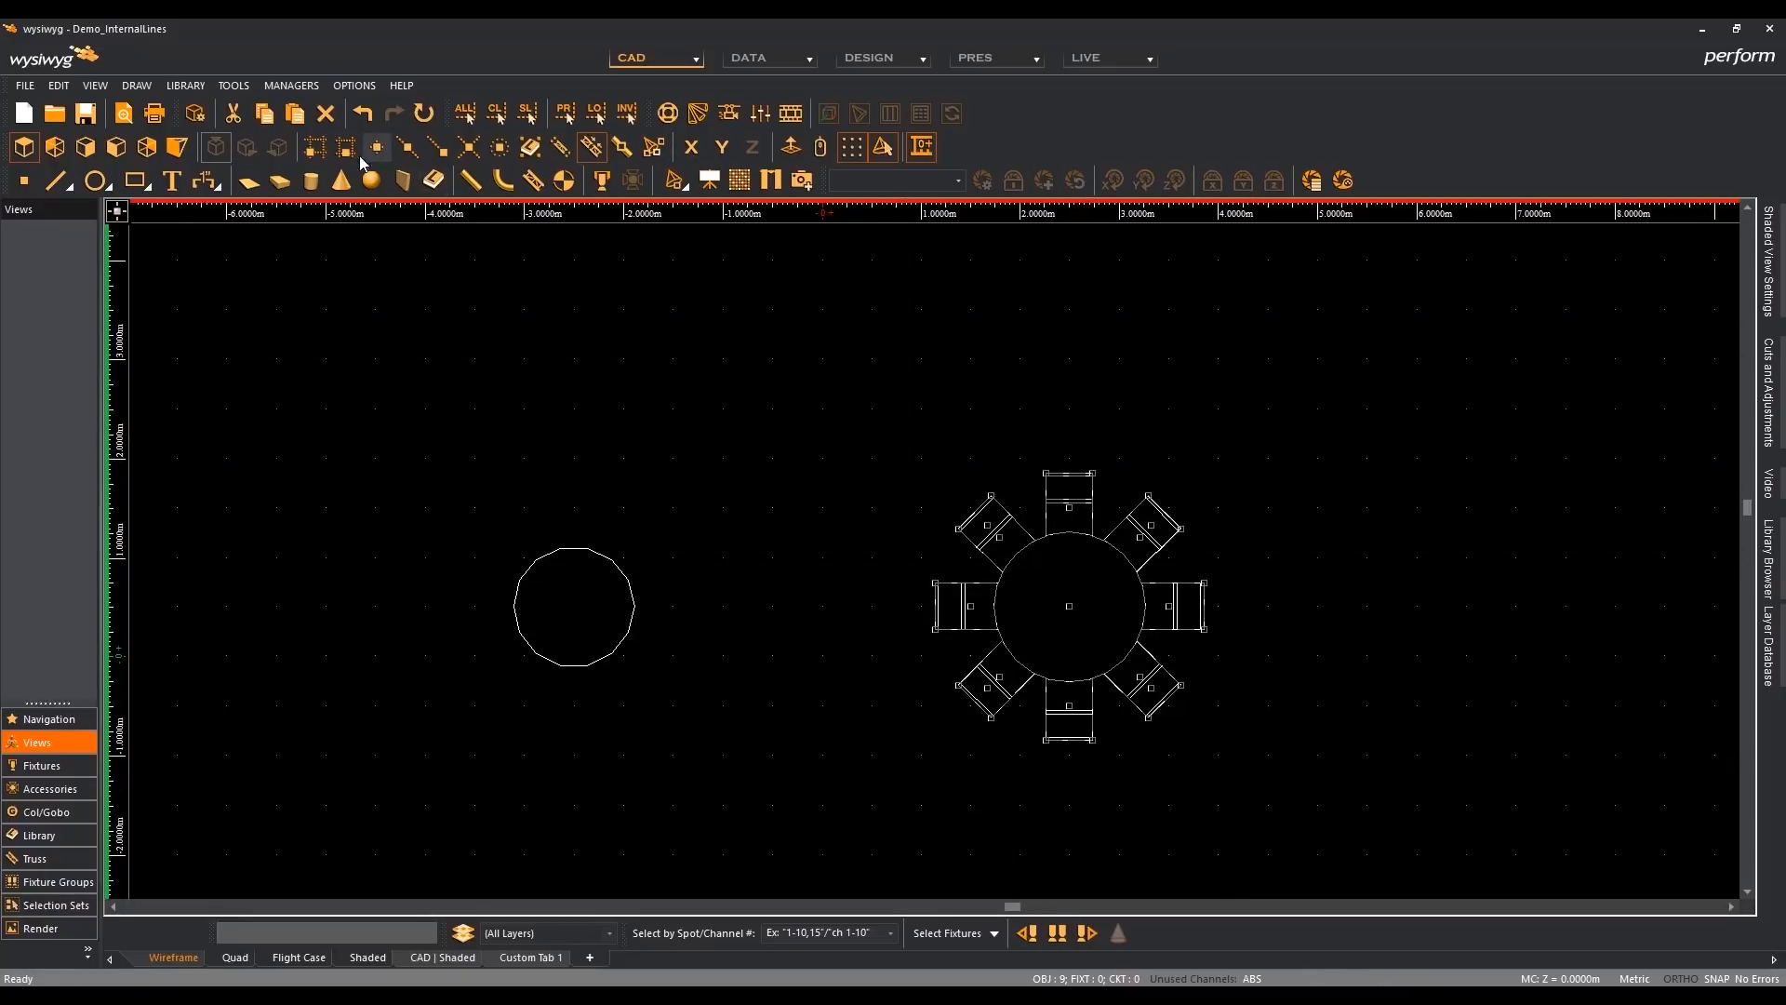
pyautogui.click(199, 83)
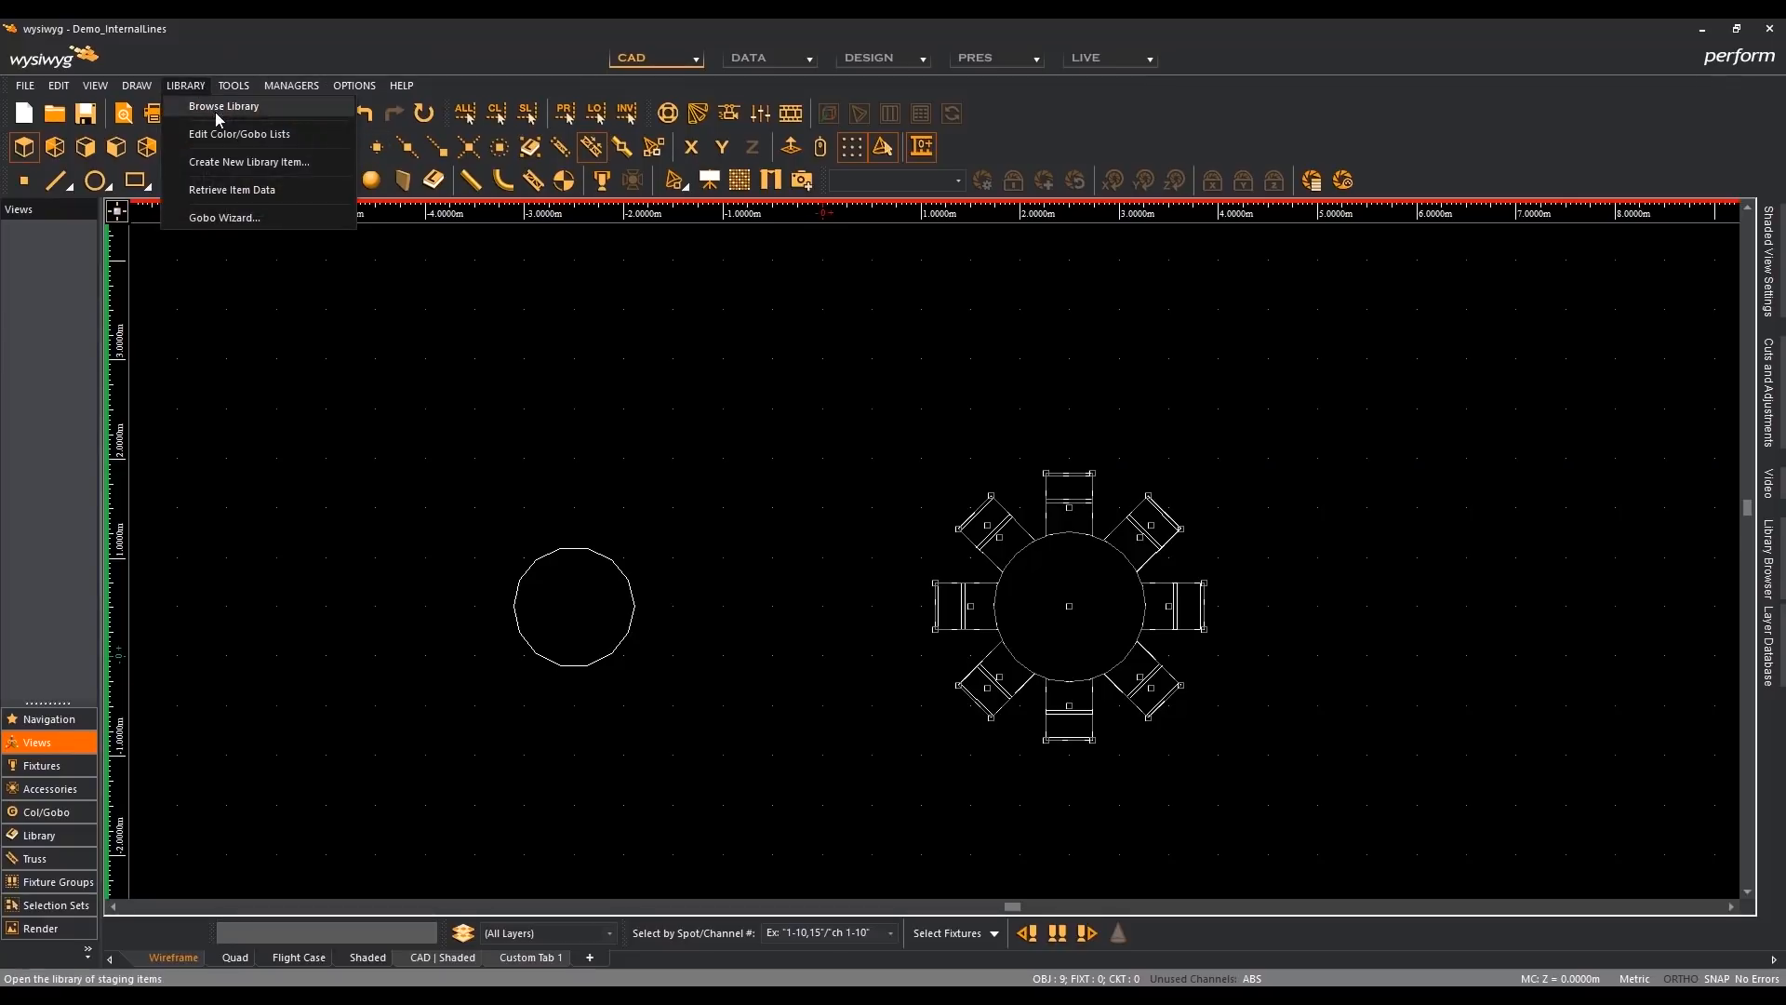
pyautogui.click(249, 167)
pyautogui.click(308, 151)
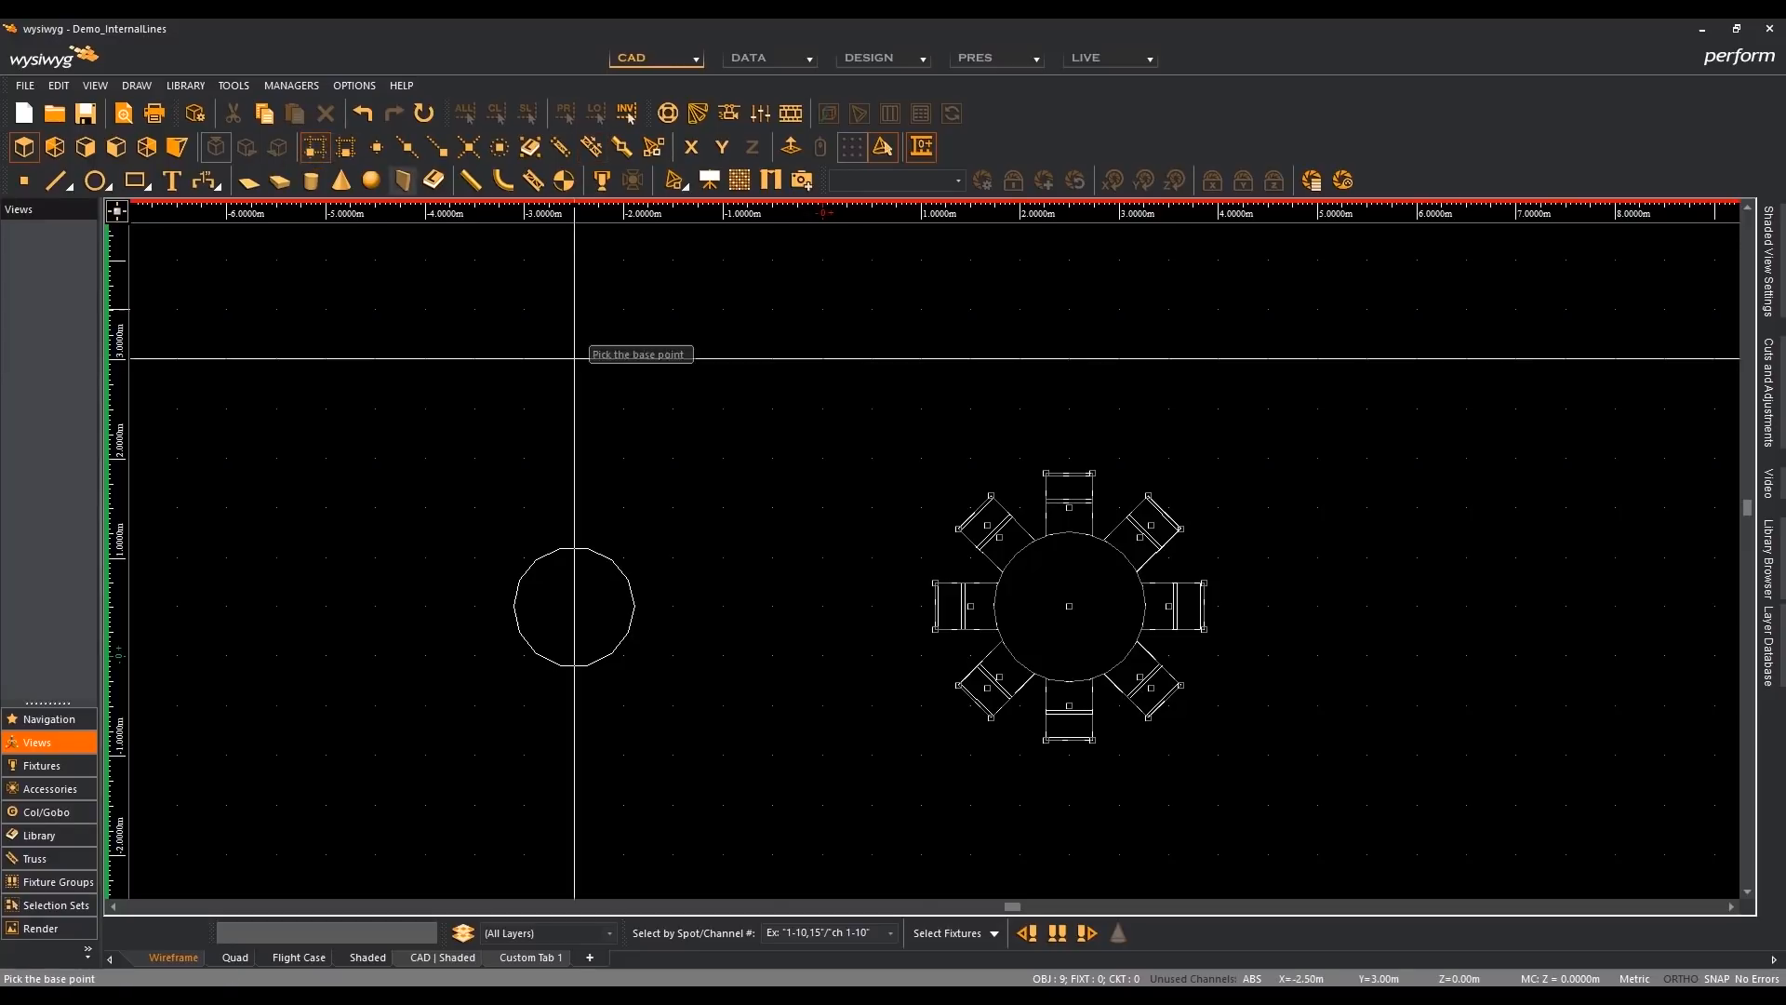
pyautogui.click(1069, 606)
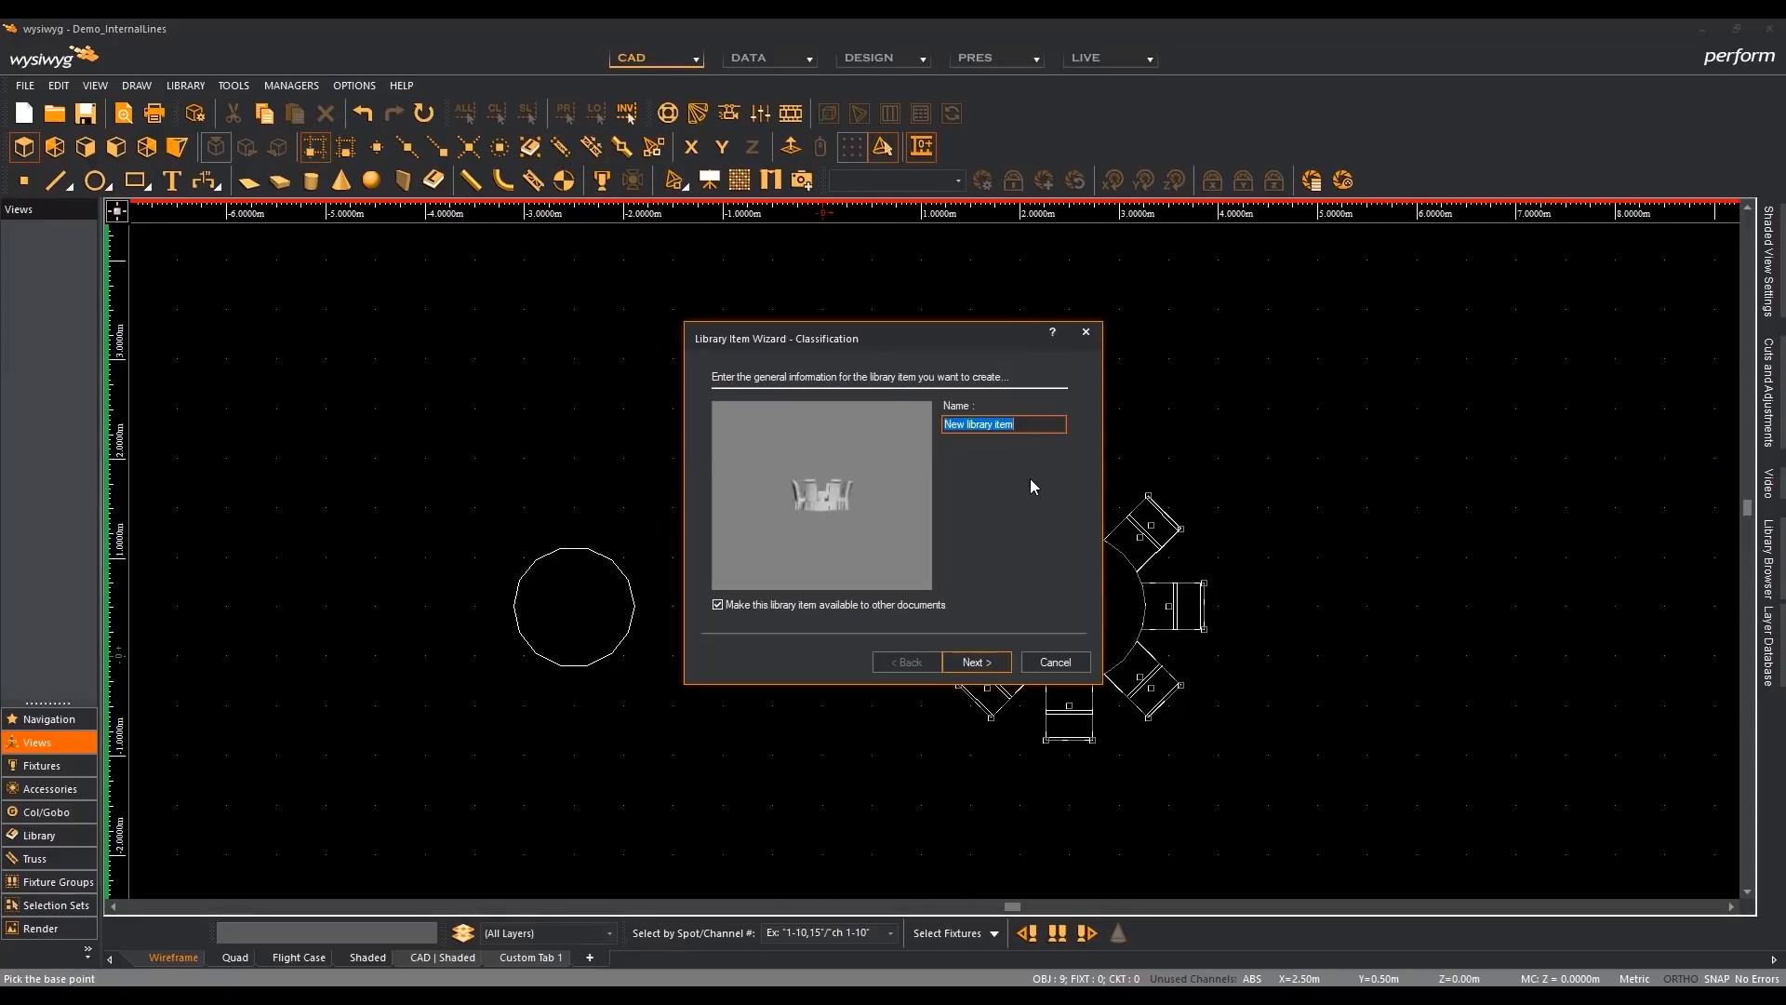
# - Name the library item custom table R41, keep it available to other documents under the Custom path, and finish creating it
pyautogui.write('custom table R41')
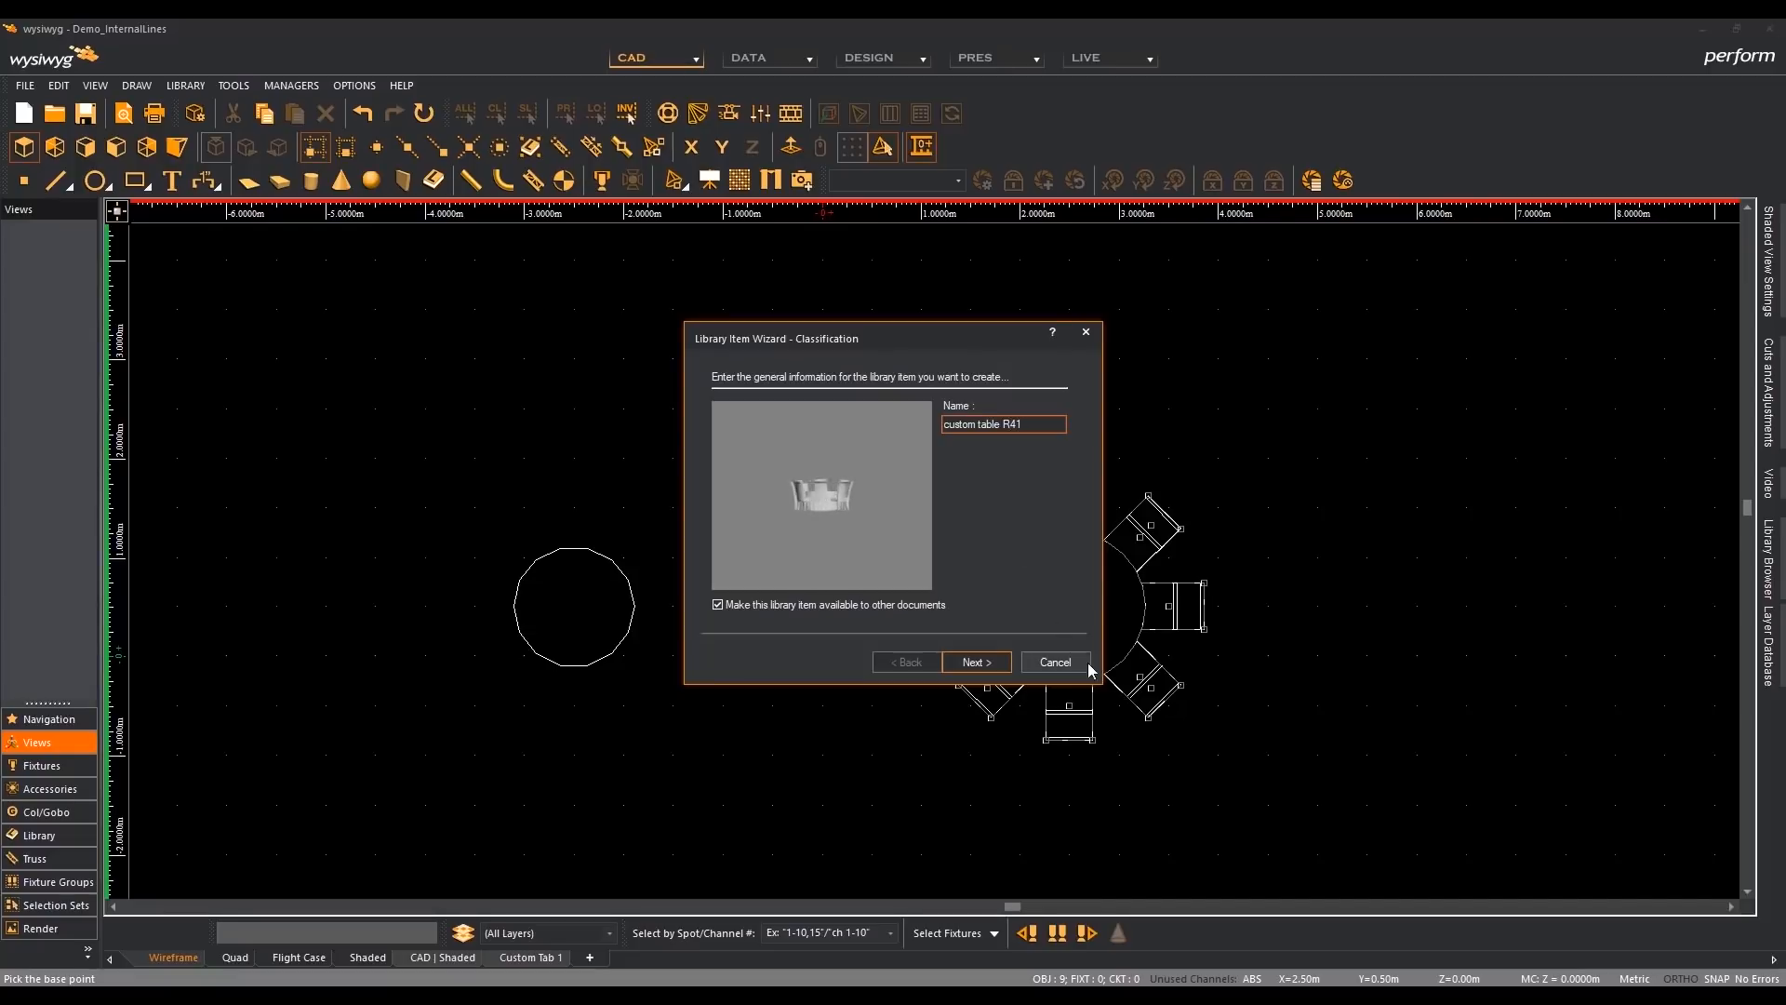
pyautogui.click(982, 662)
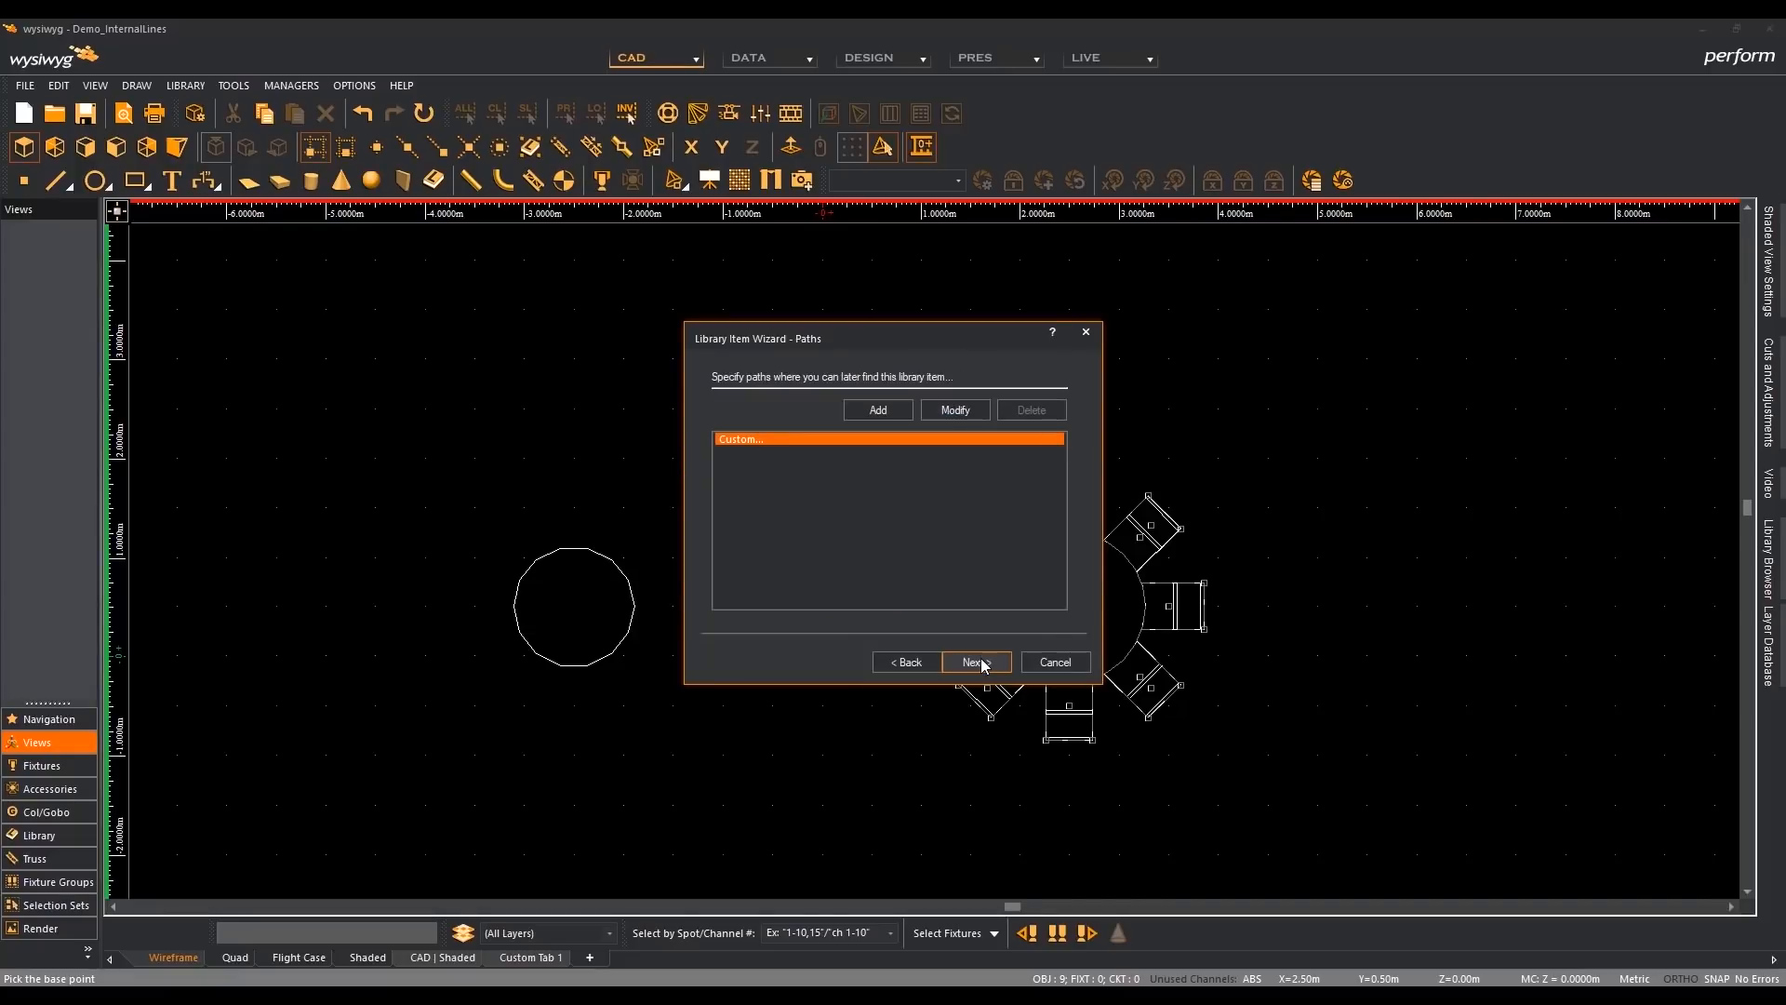
pyautogui.click(975, 663)
pyautogui.click(982, 662)
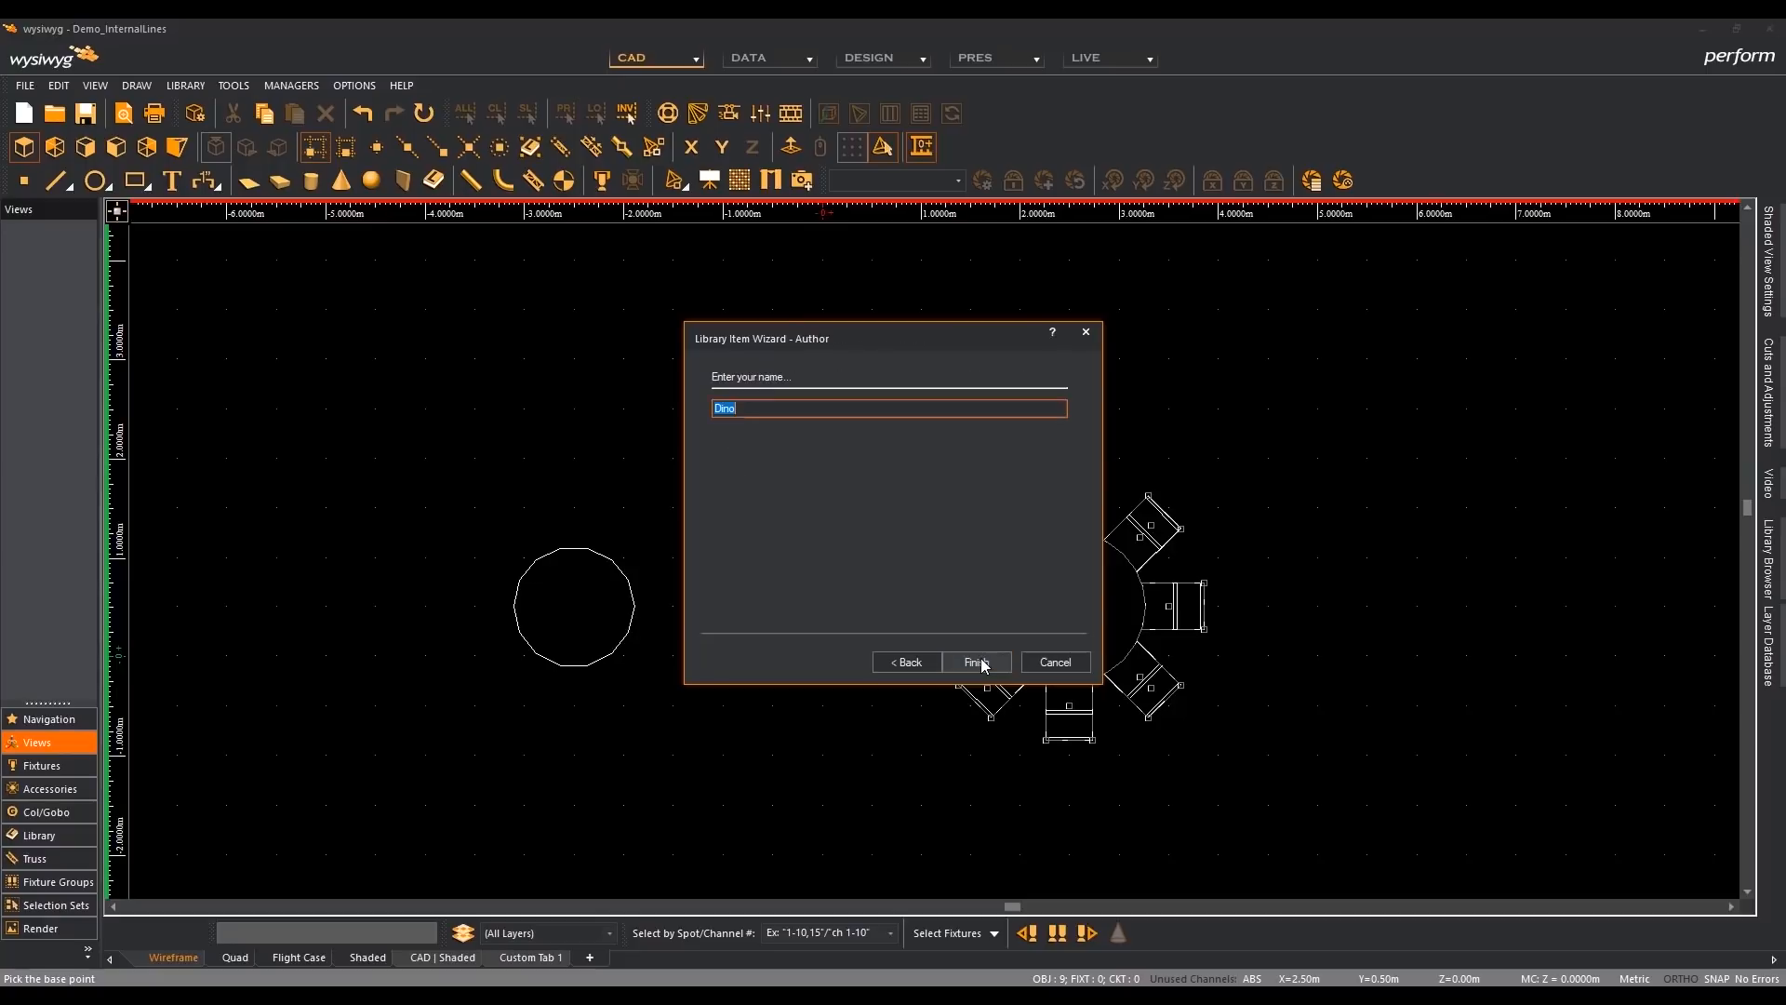
pyautogui.click(982, 662)
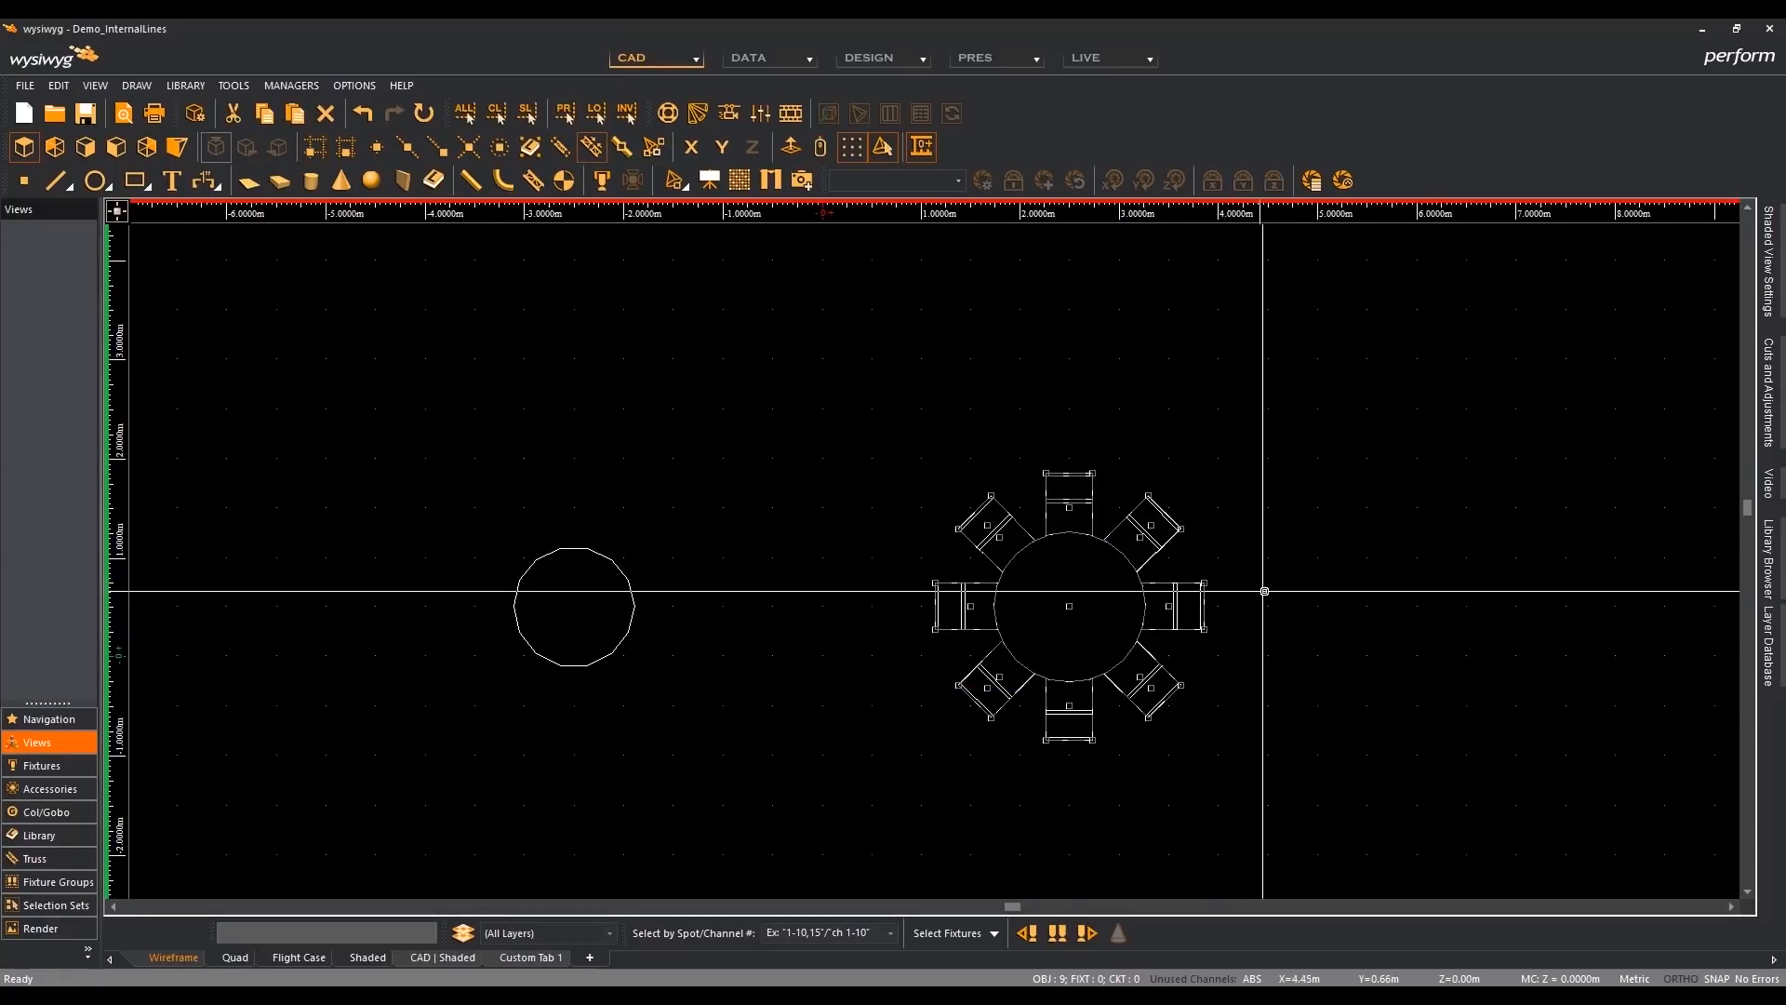
pyautogui.click(1264, 592)
# - Open the library's Custom folder and select the item custom table R41
pyautogui.click(1779, 544)
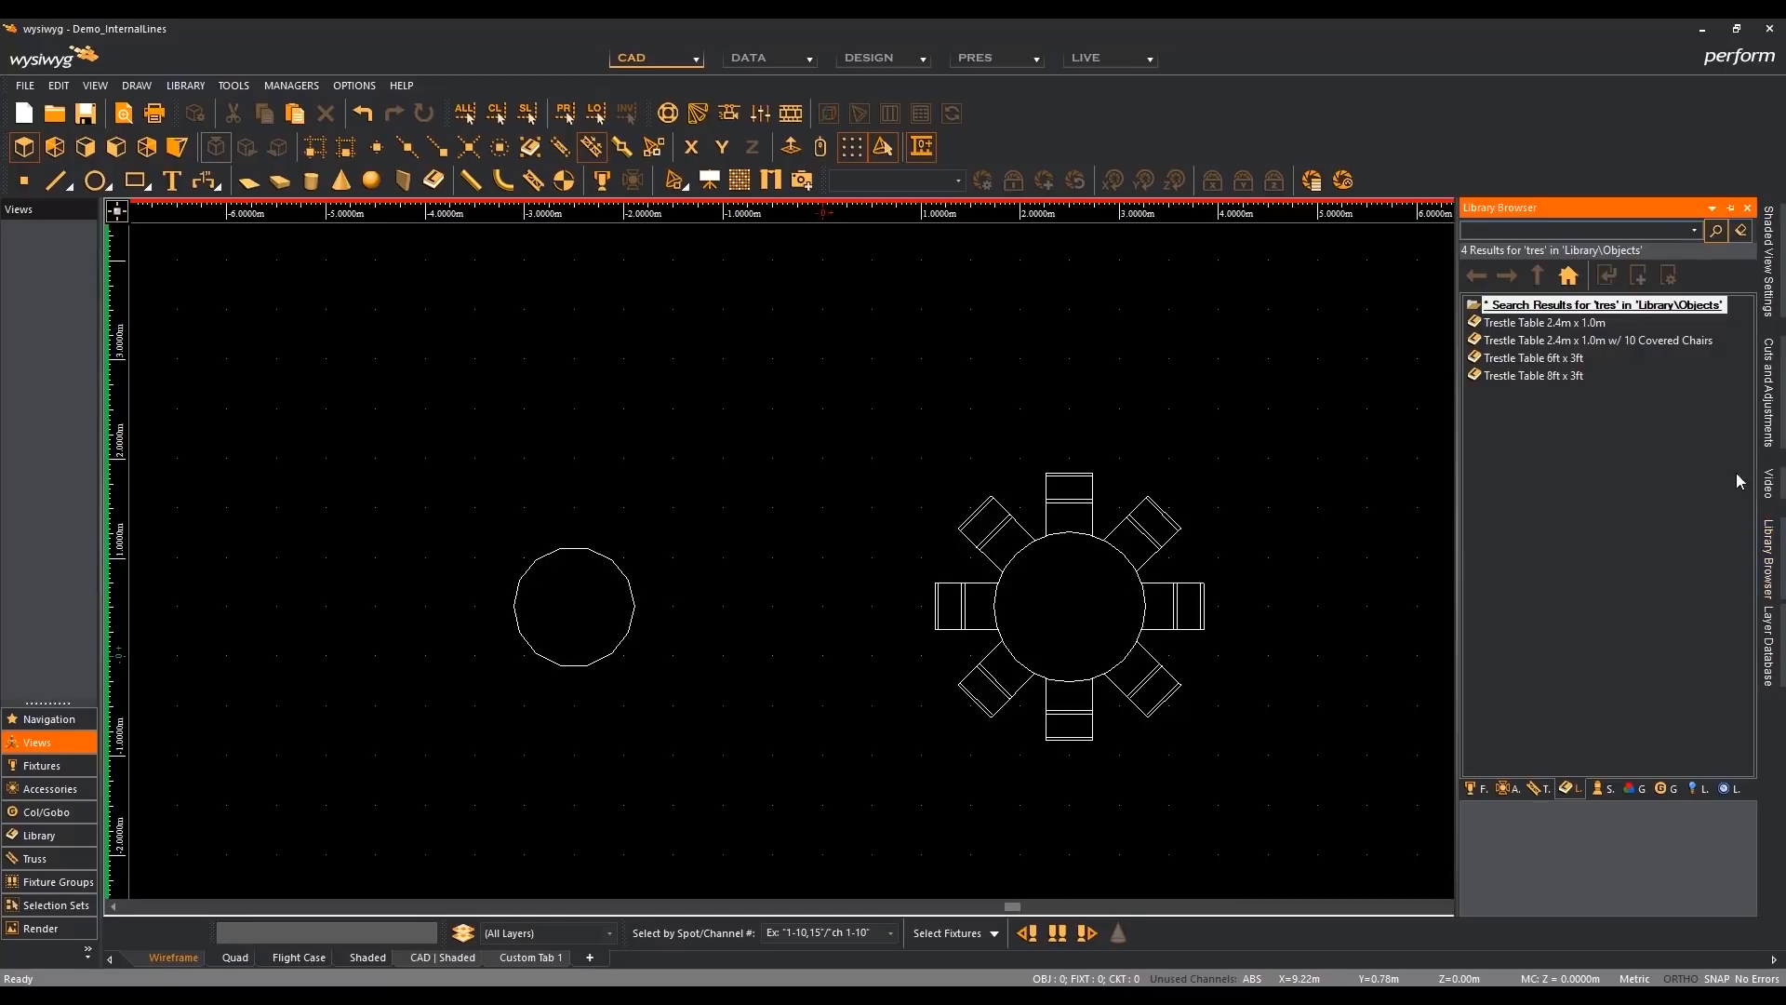
pyautogui.click(1571, 277)
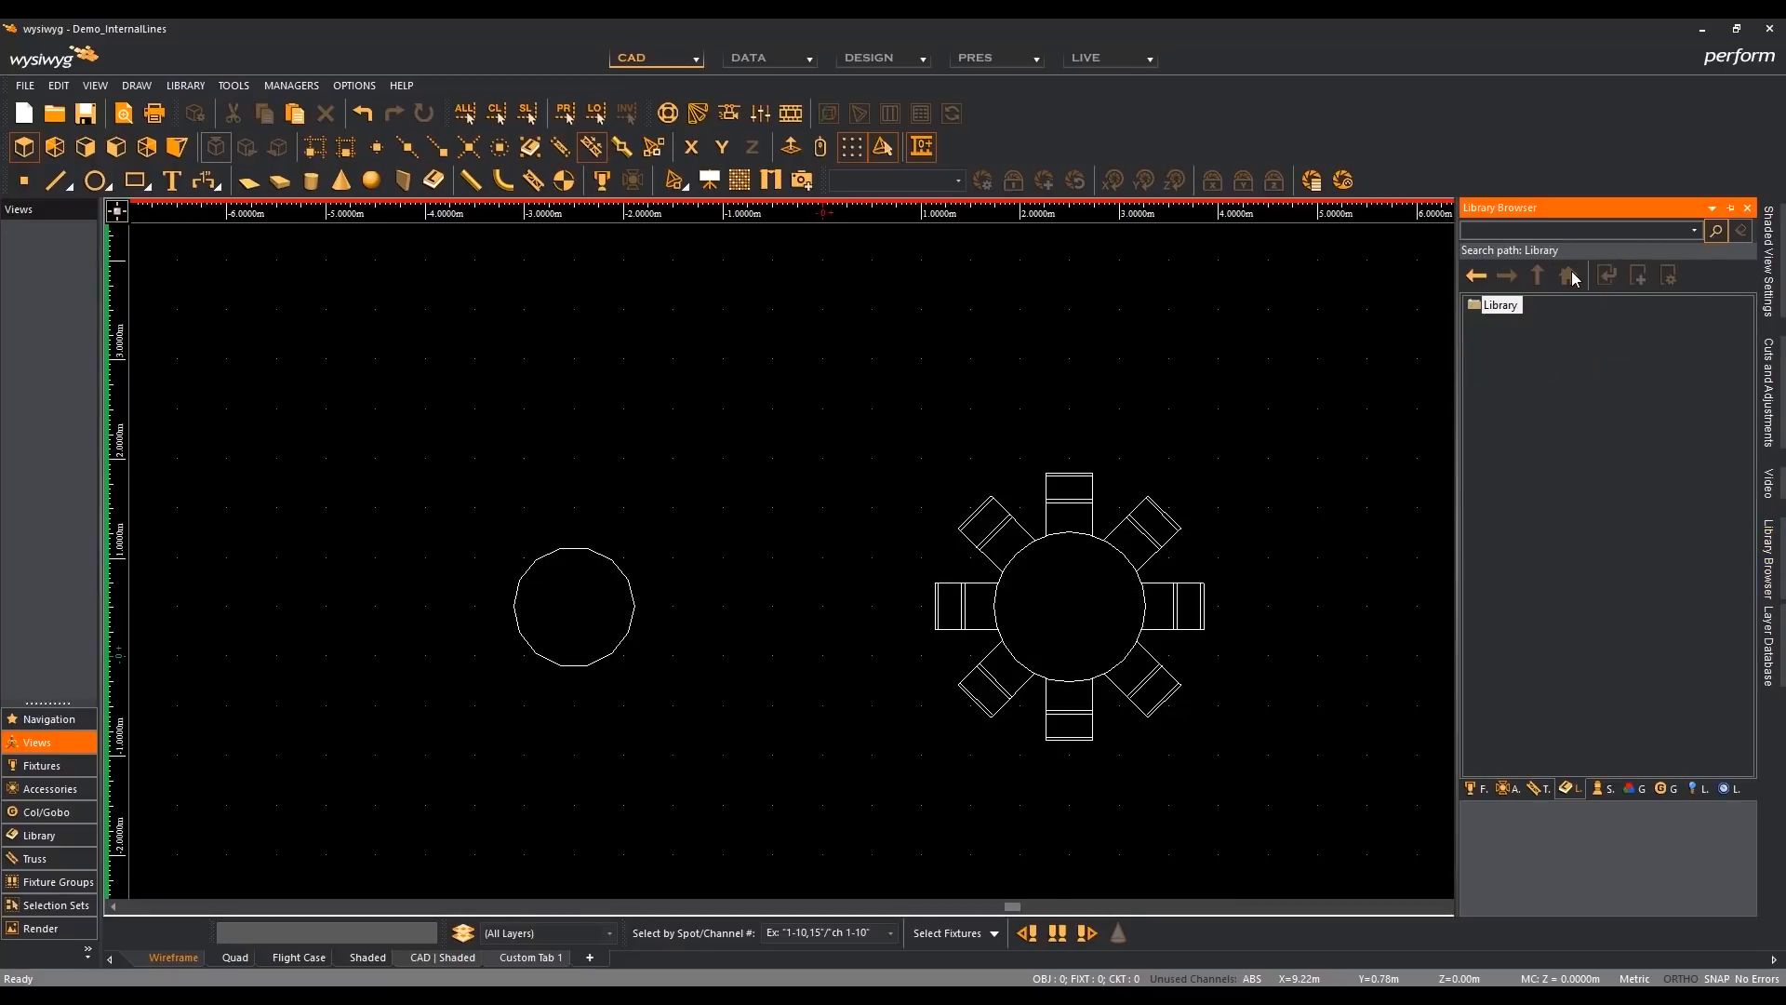
pyautogui.doubleClick(1502, 311)
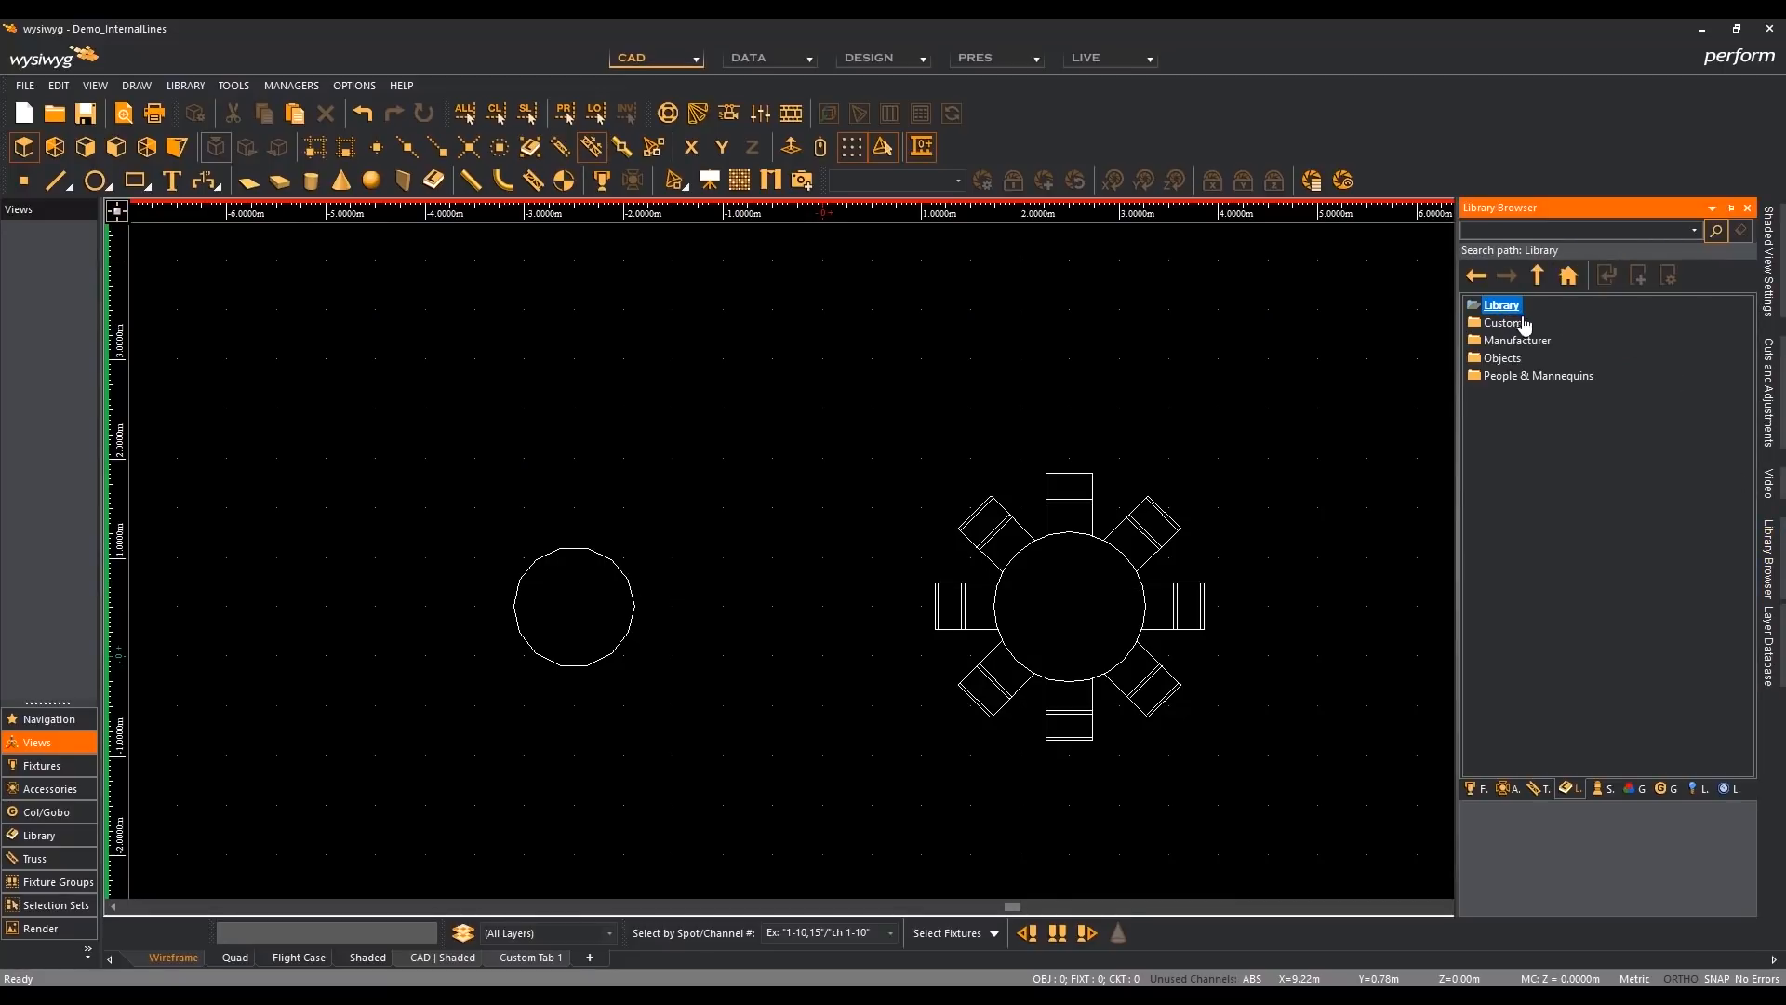
pyautogui.doubleClick(1526, 325)
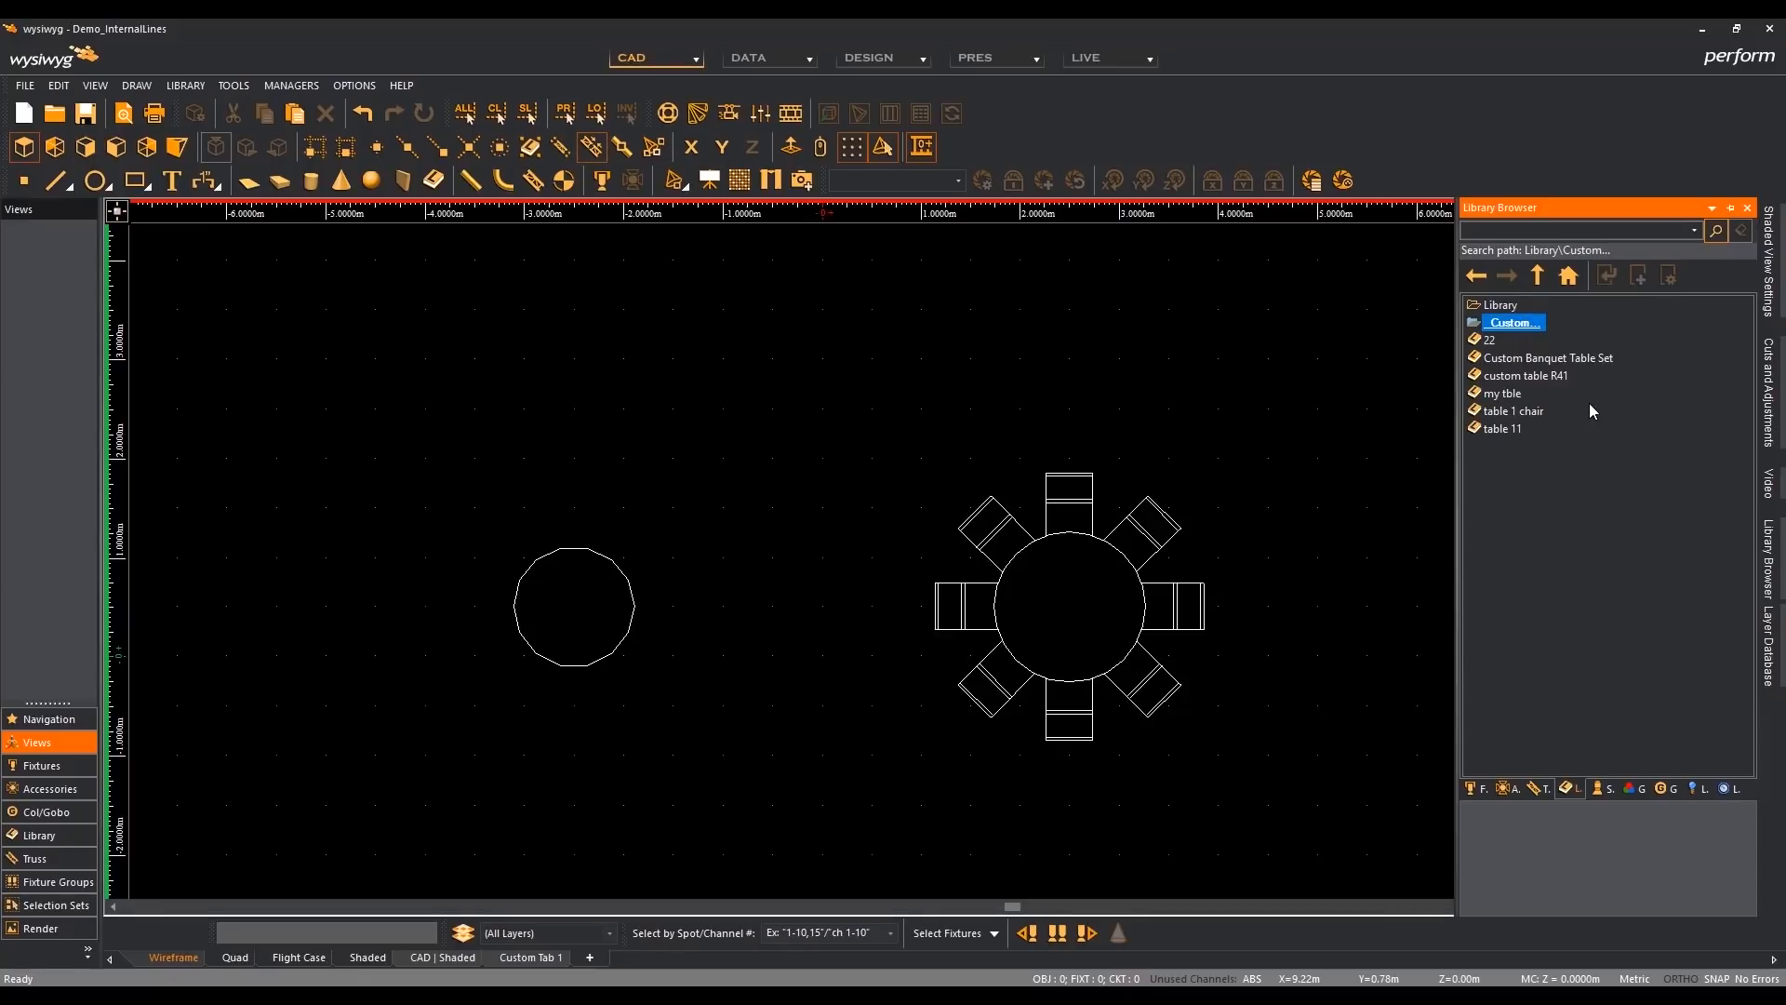
pyautogui.click(1563, 376)
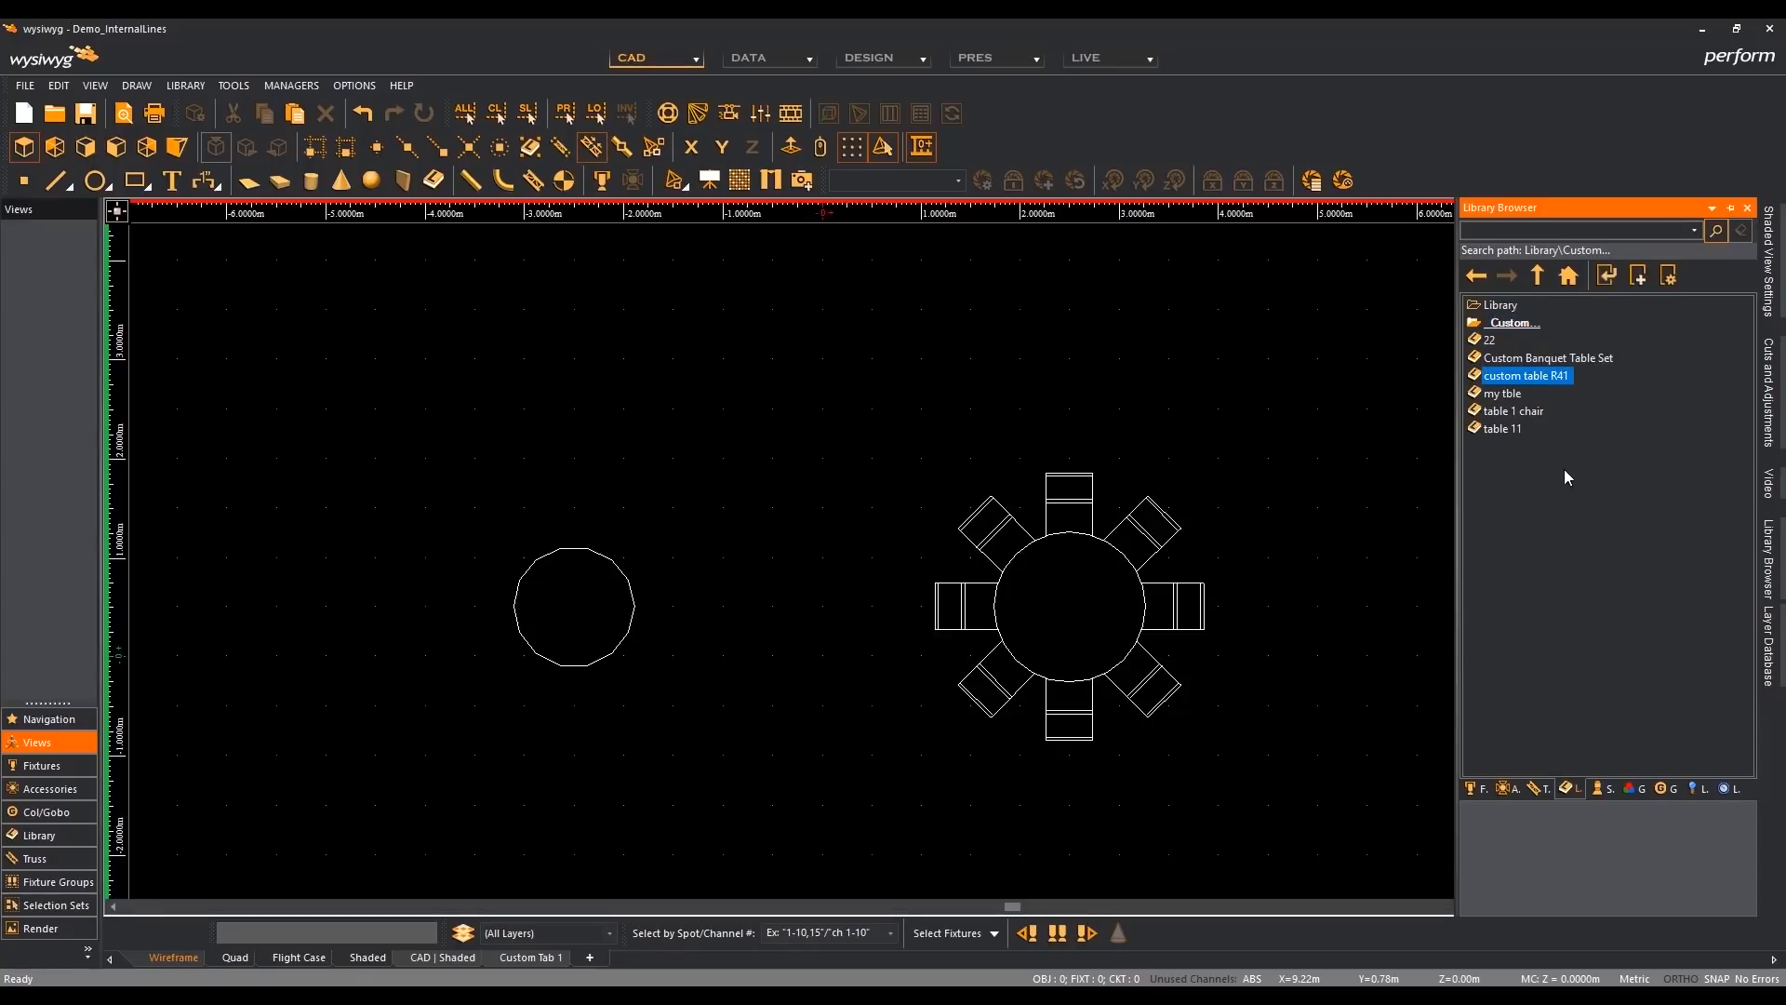
# - Insert one custom table R41 directly below the existing table set, at X 2.50 m, Y -2.50 m, snapping to the insertion point
pyautogui.doubleClick(1541, 375)
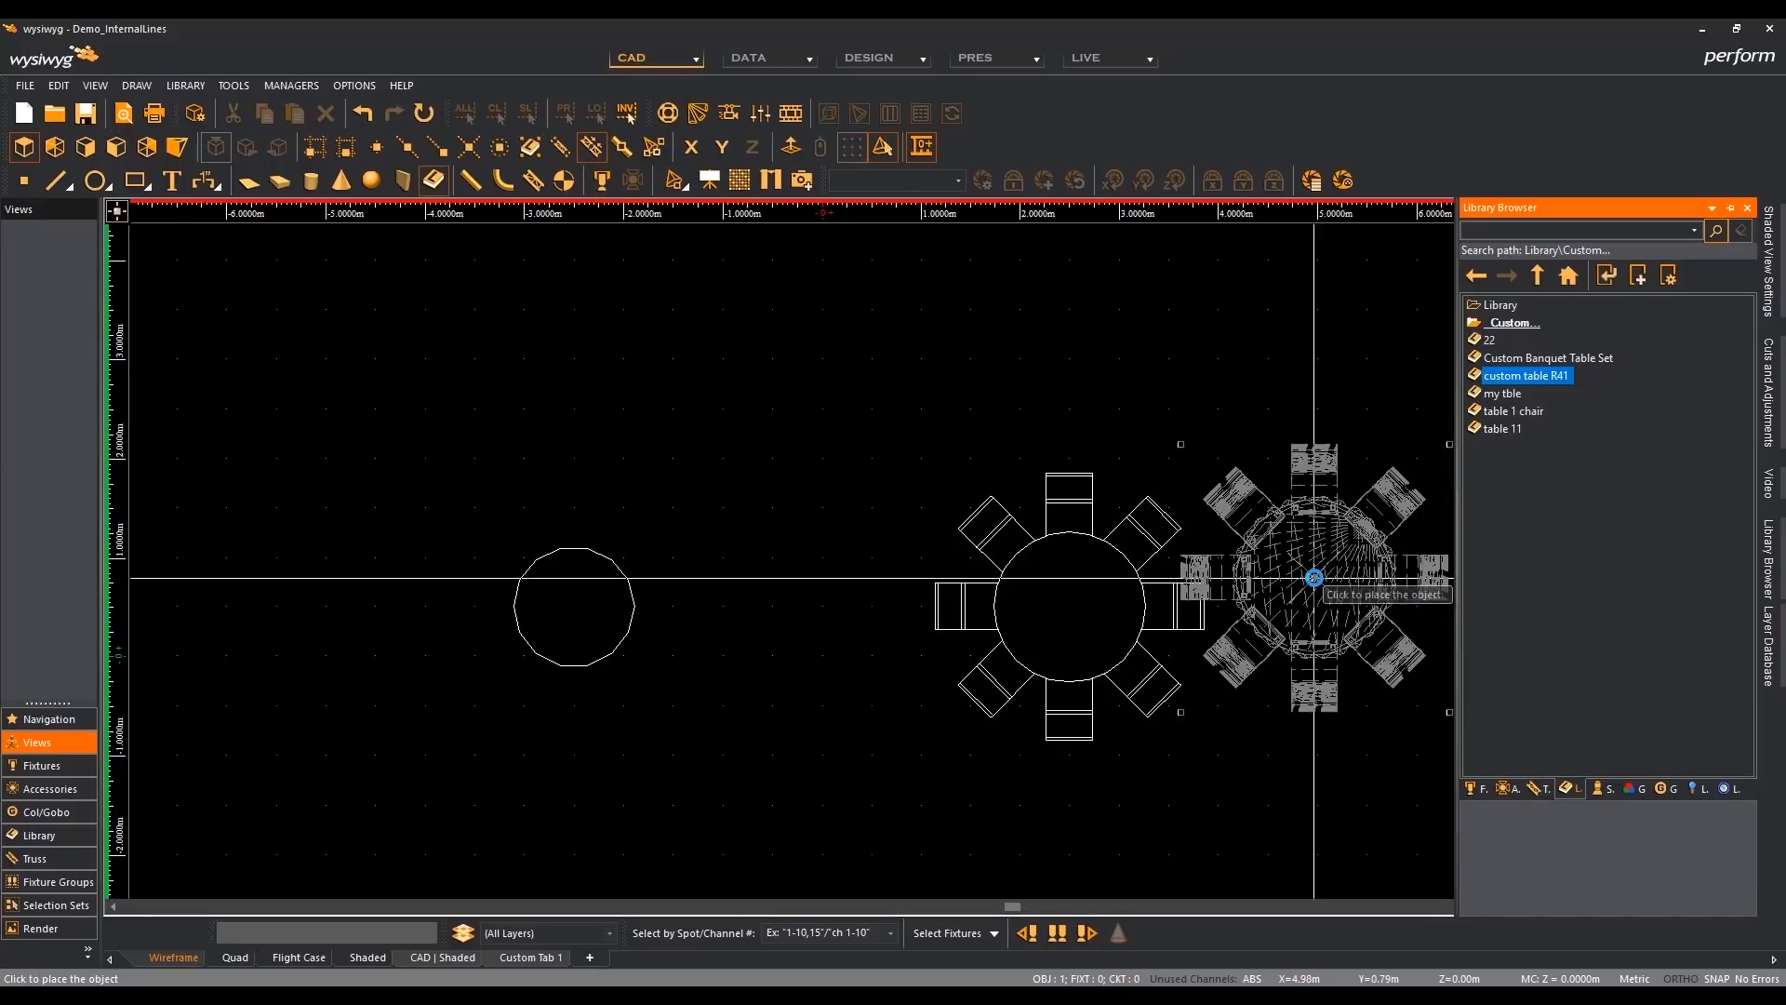
pyautogui.click(568, 253)
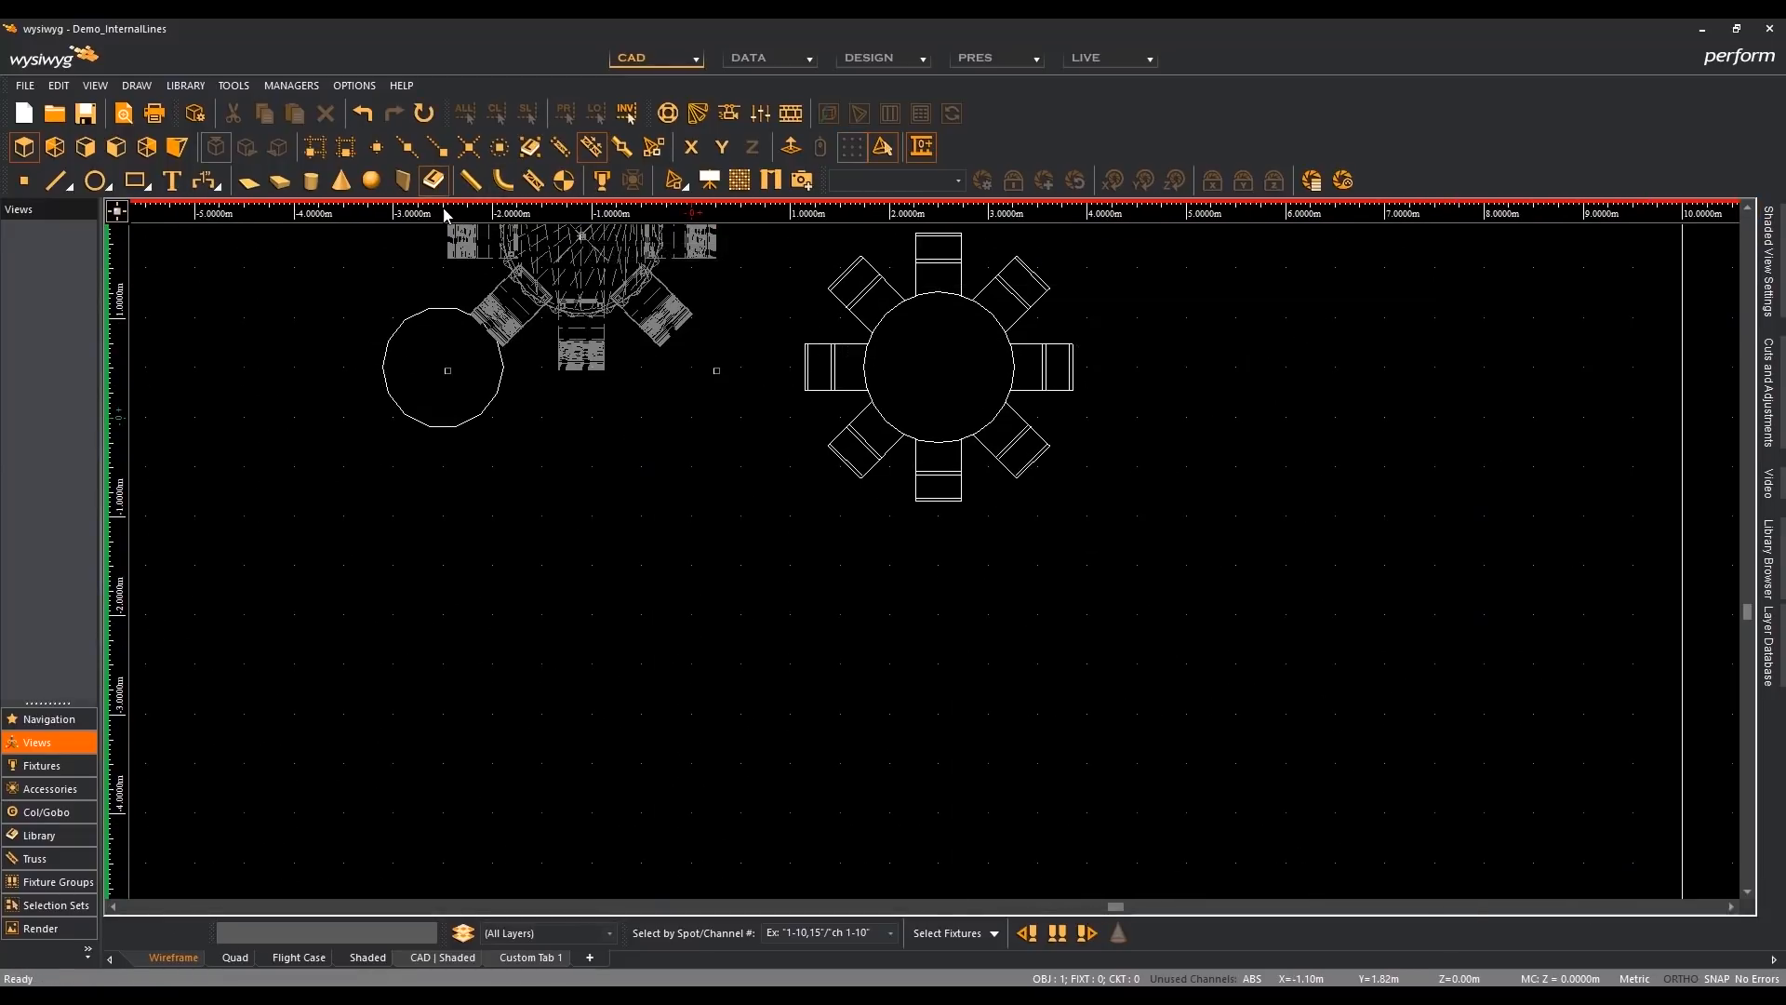
pyautogui.click(316, 149)
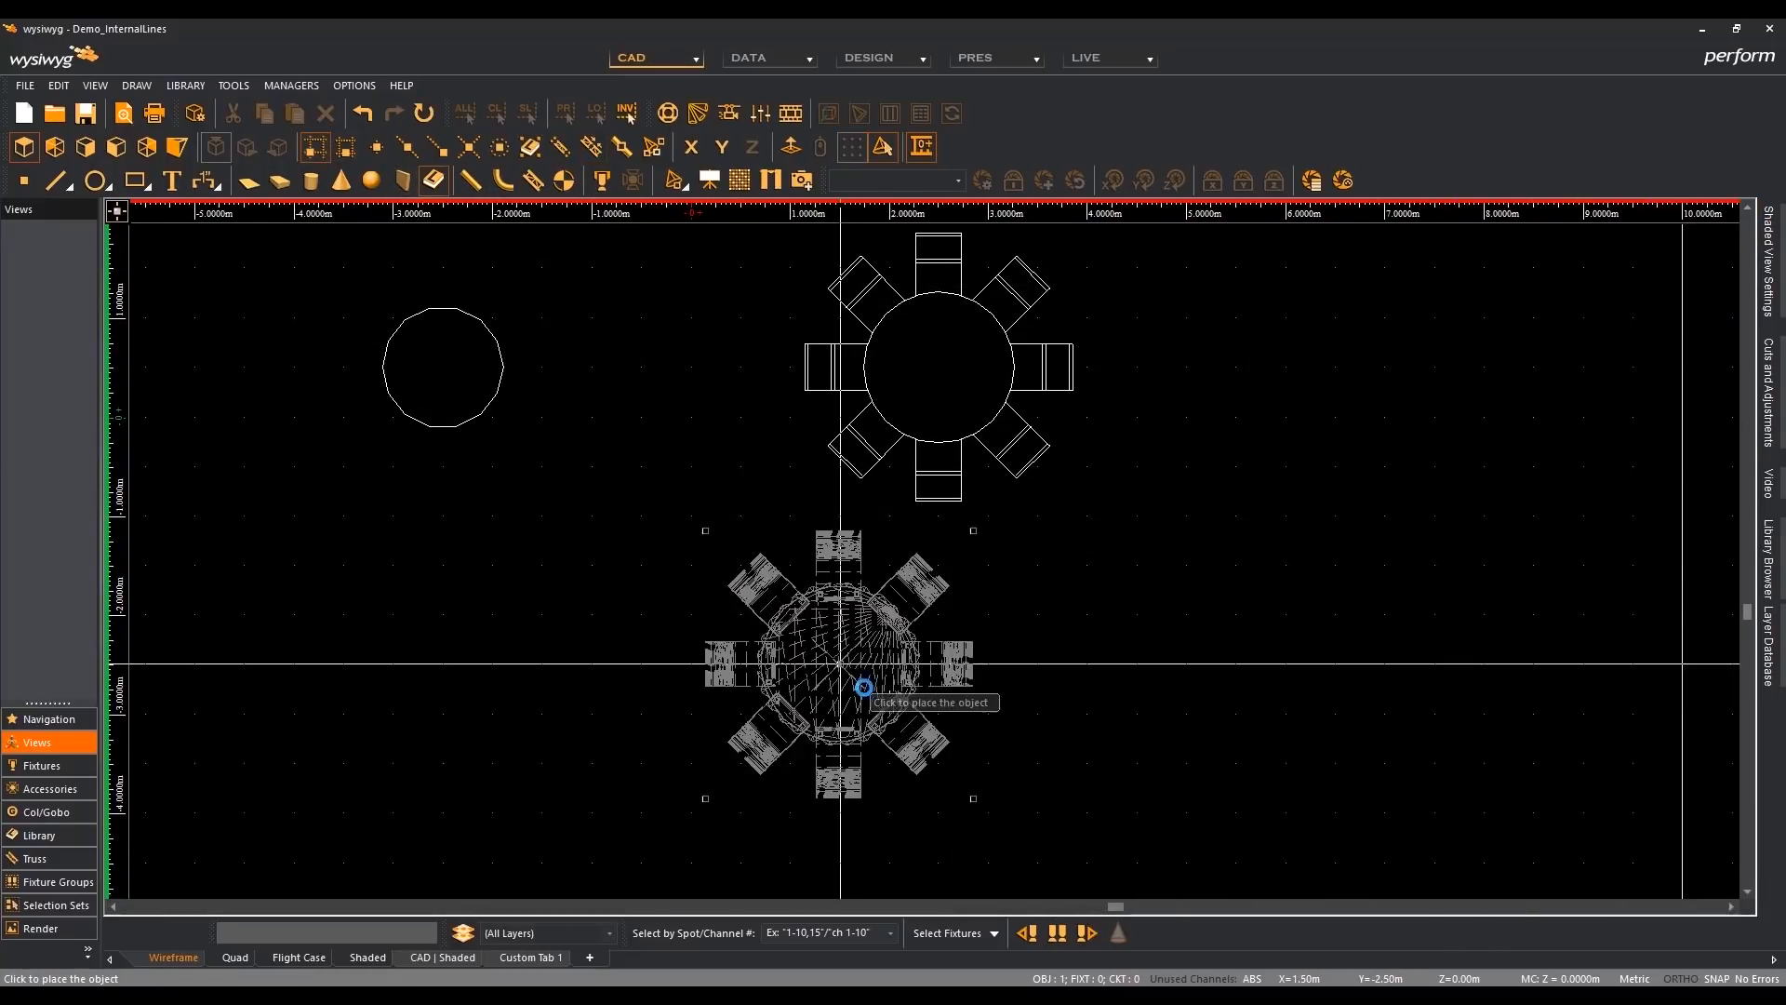
pyautogui.click(914, 690)
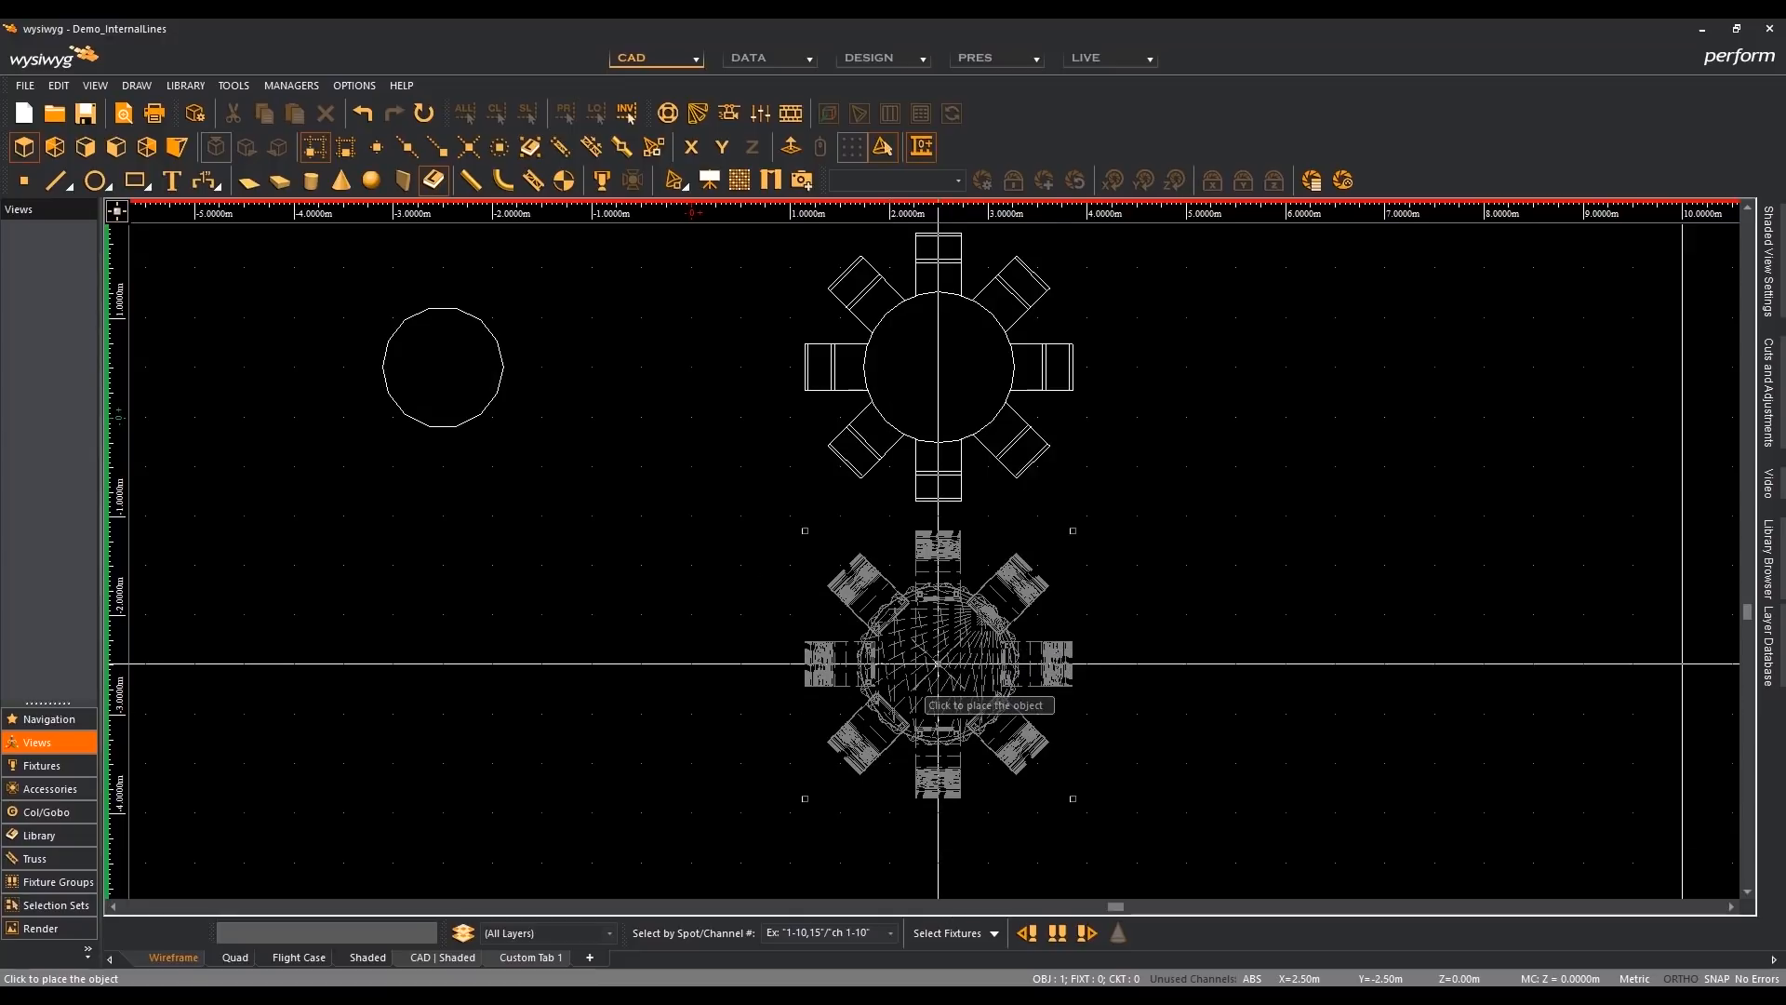
pyautogui.rightClick(1238, 491)
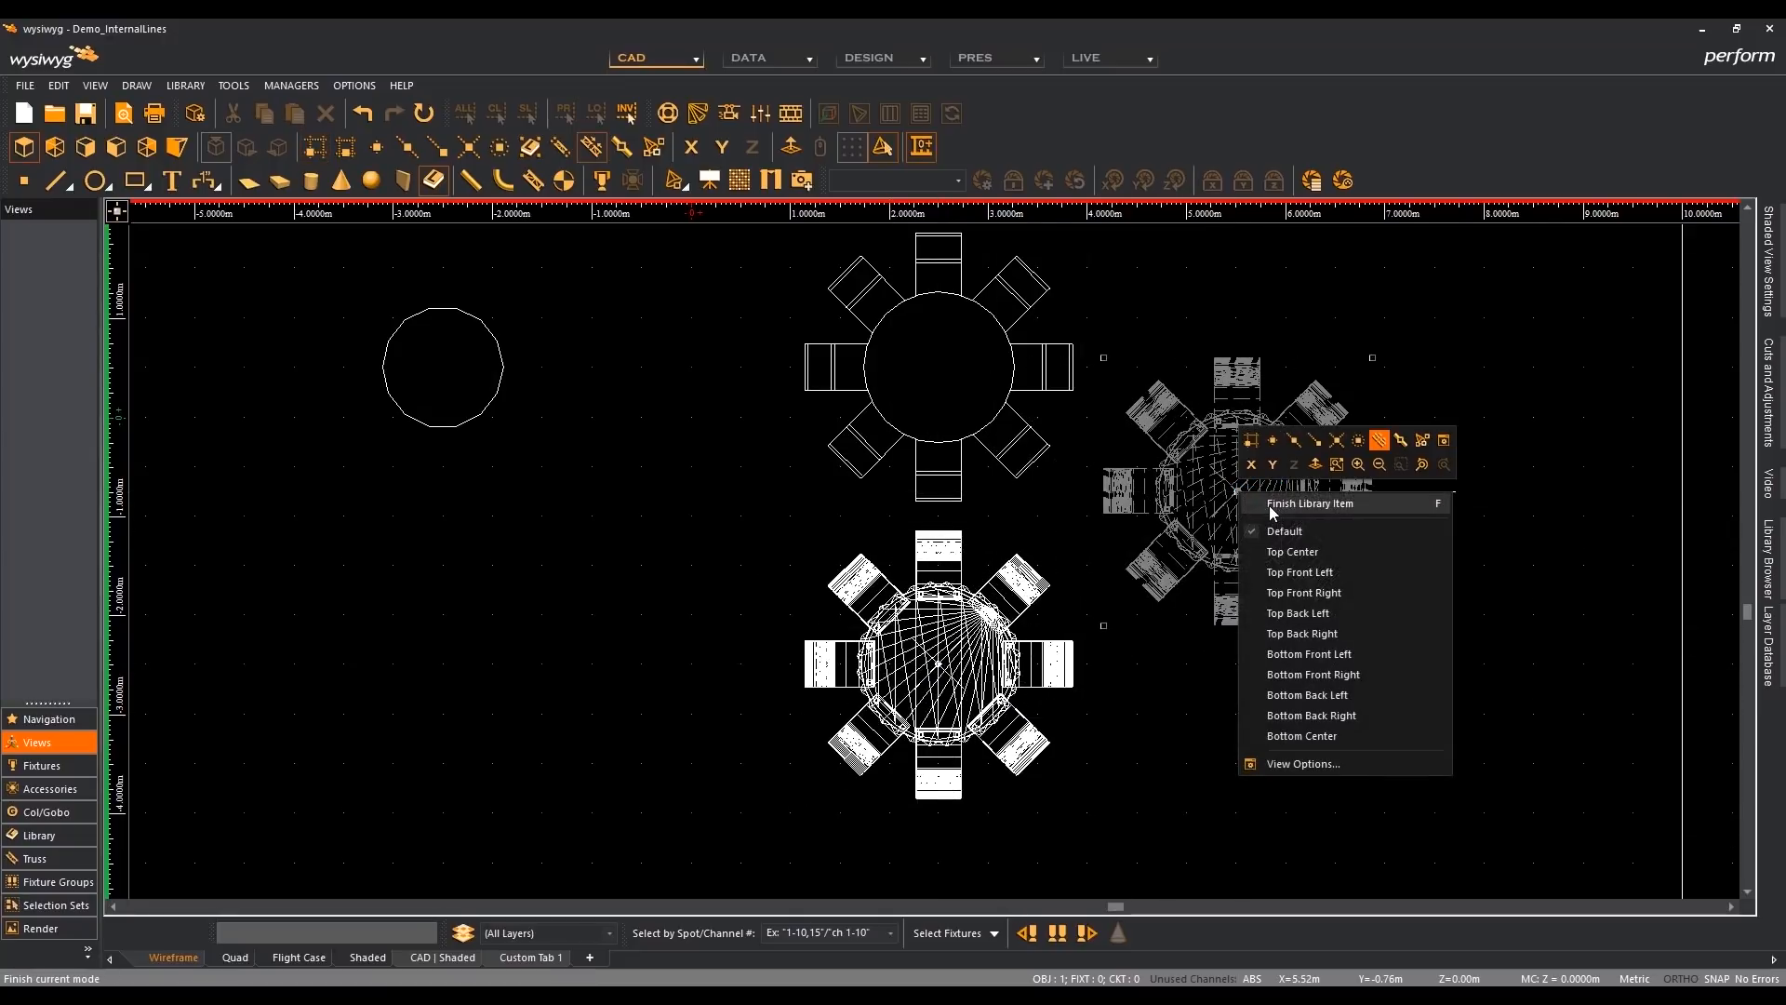
pyautogui.click(1307, 503)
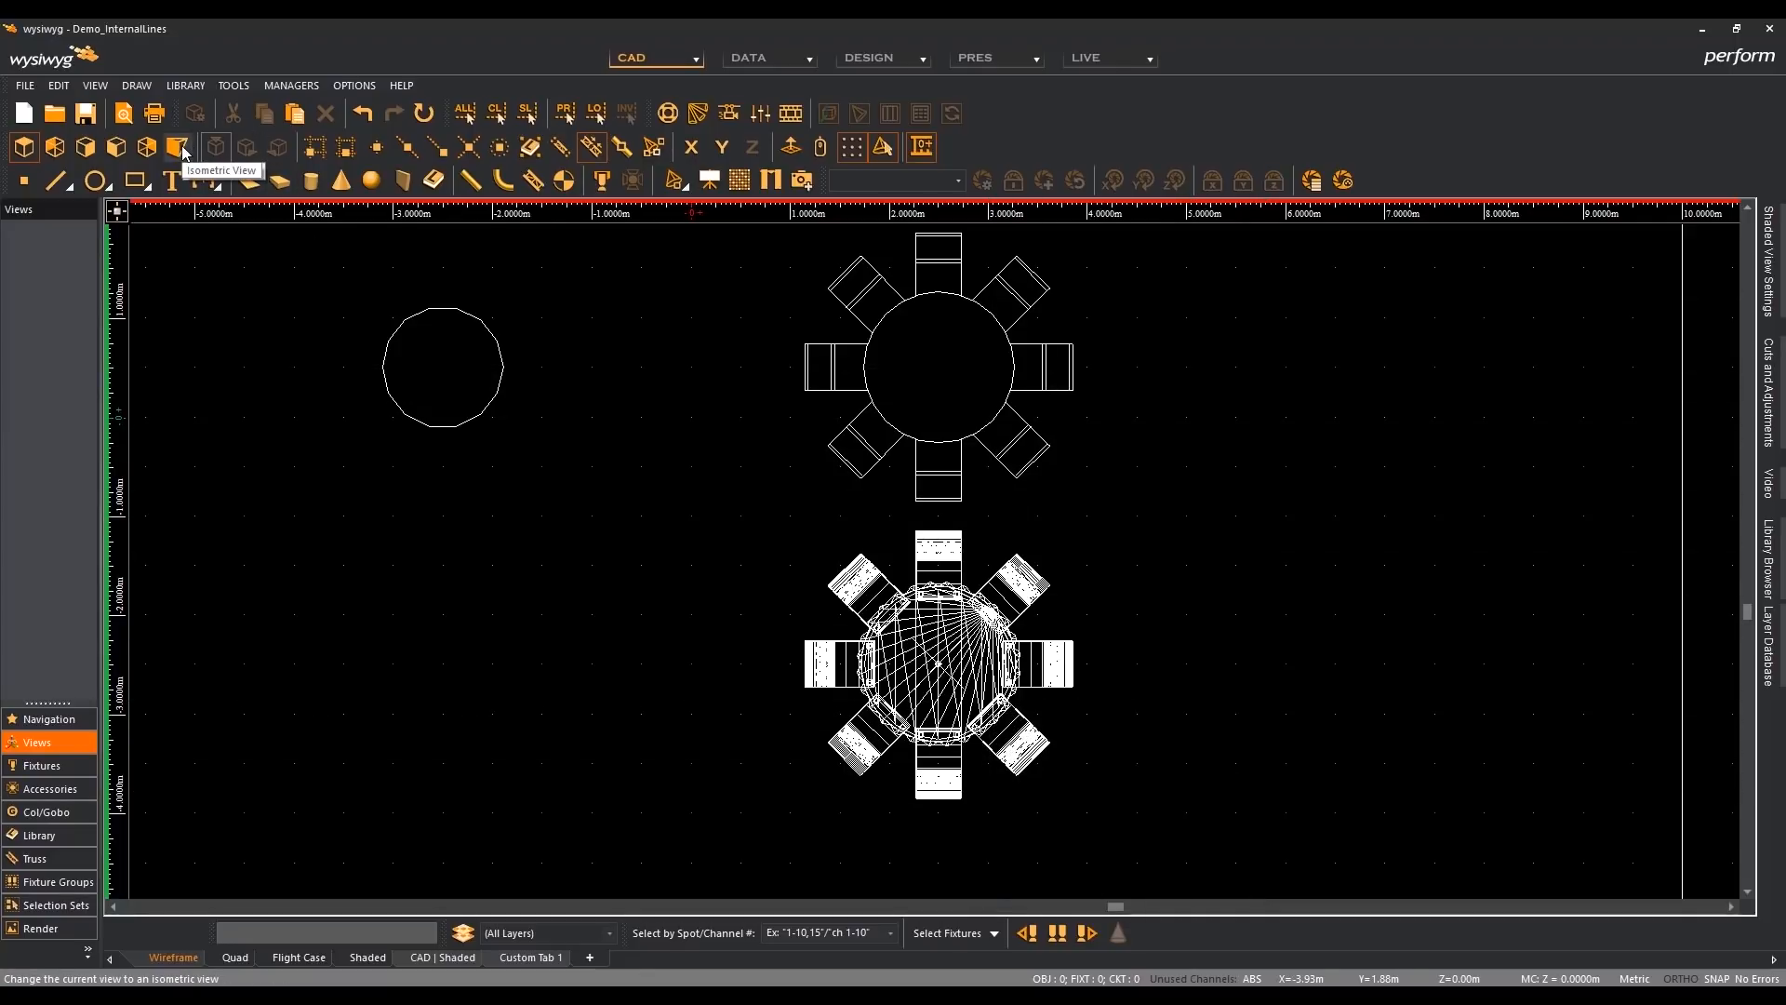
# - Compare the custom library table with the original table set in the isometric wireframe view and the shaded view
pyautogui.click(215, 147)
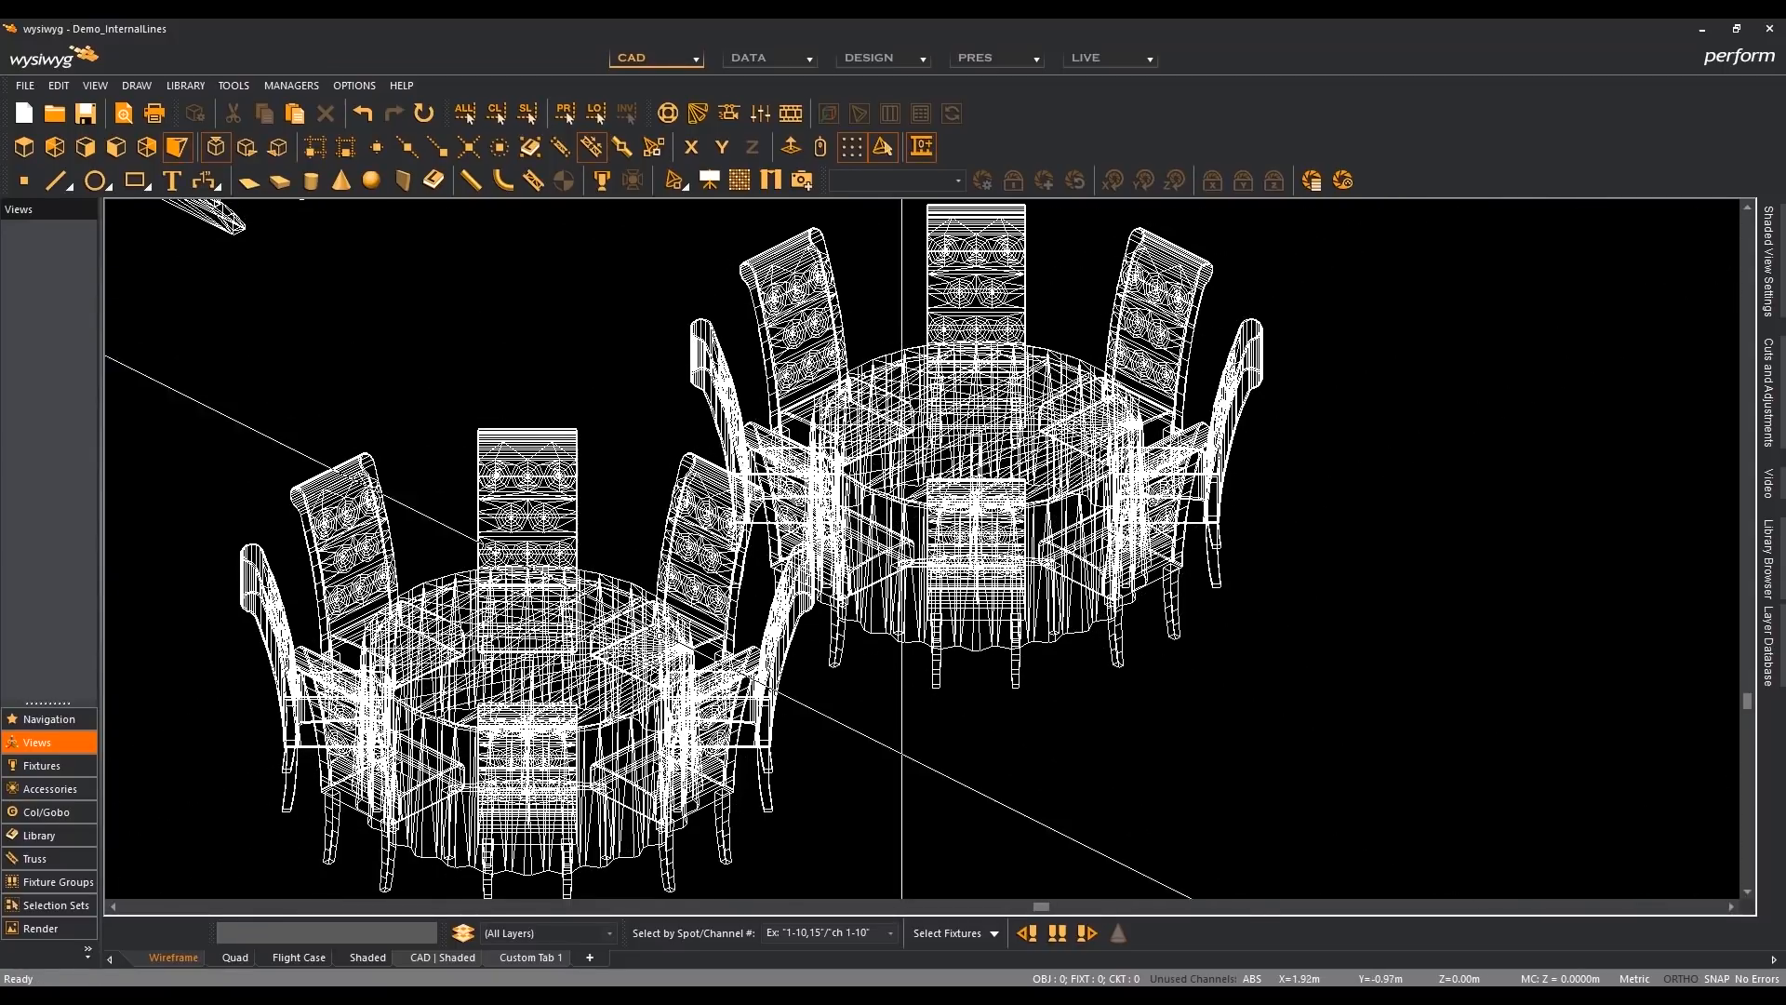
pyautogui.click(361, 957)
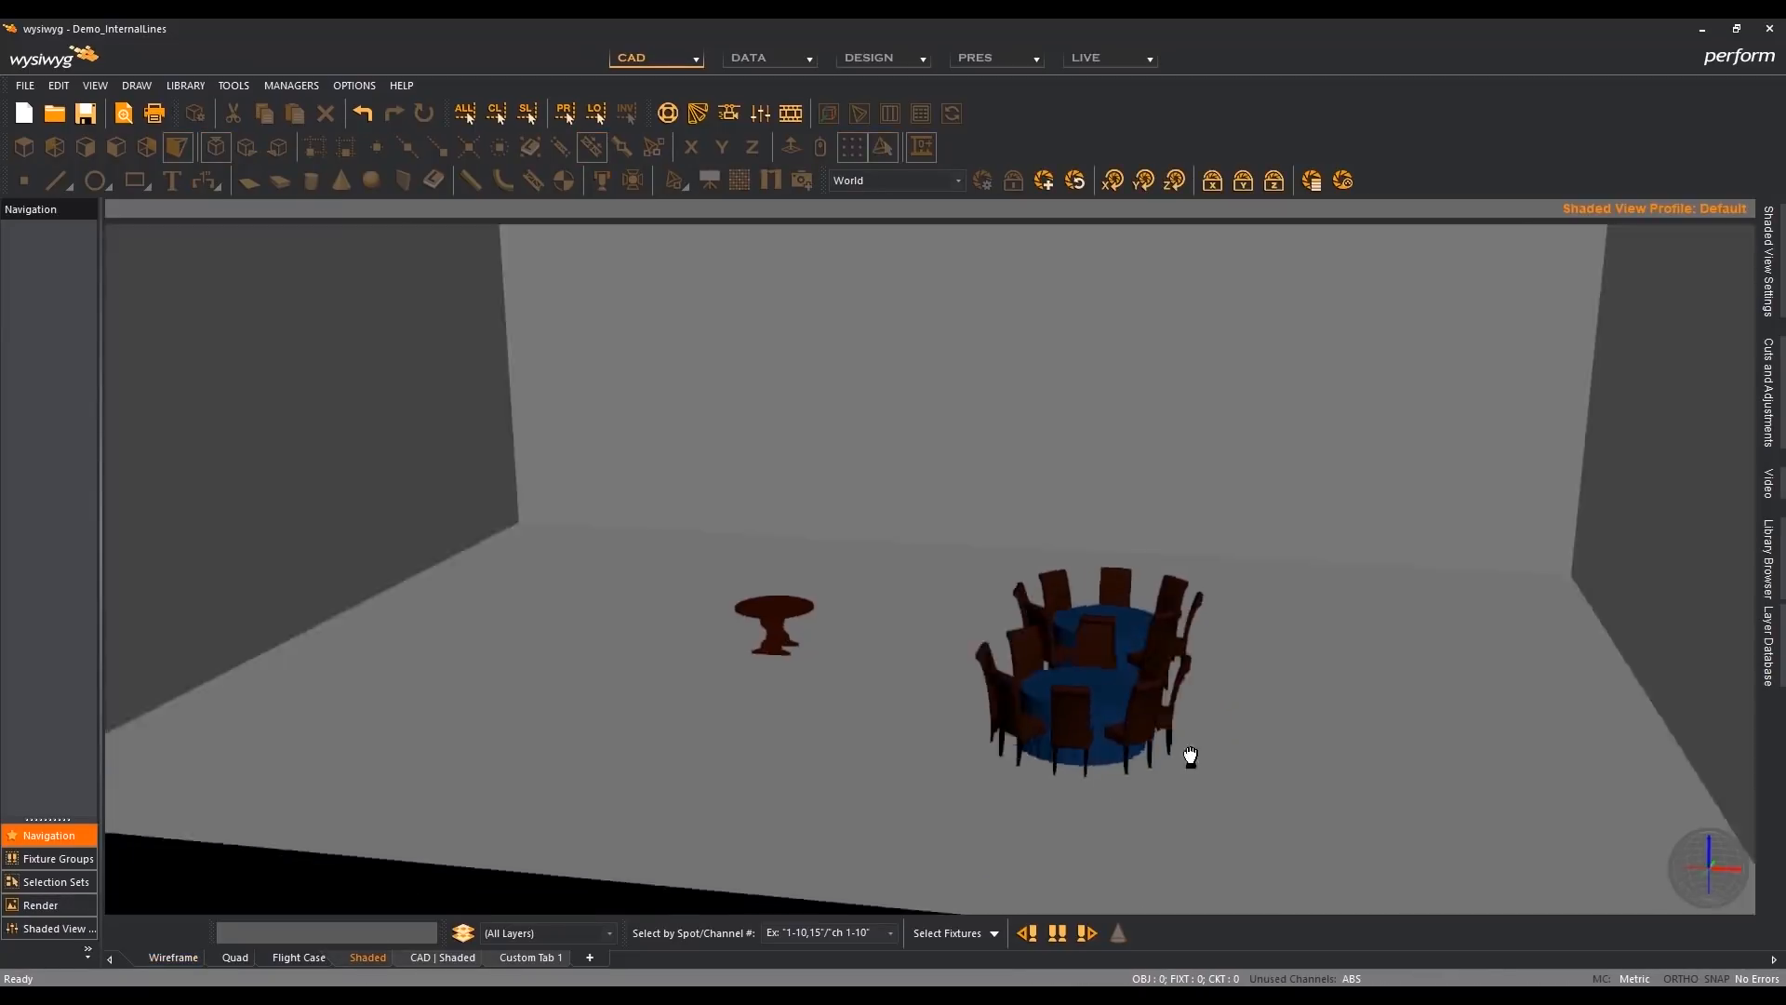
# - Save a copy of the document to the Desktop as Demo_InternalLines_R41
pyautogui.moveTo(1190, 755)
pyautogui.mouseDown()
pyautogui.moveTo(834, 730)
pyautogui.moveTo(1246, 730)
pyautogui.mouseUp()
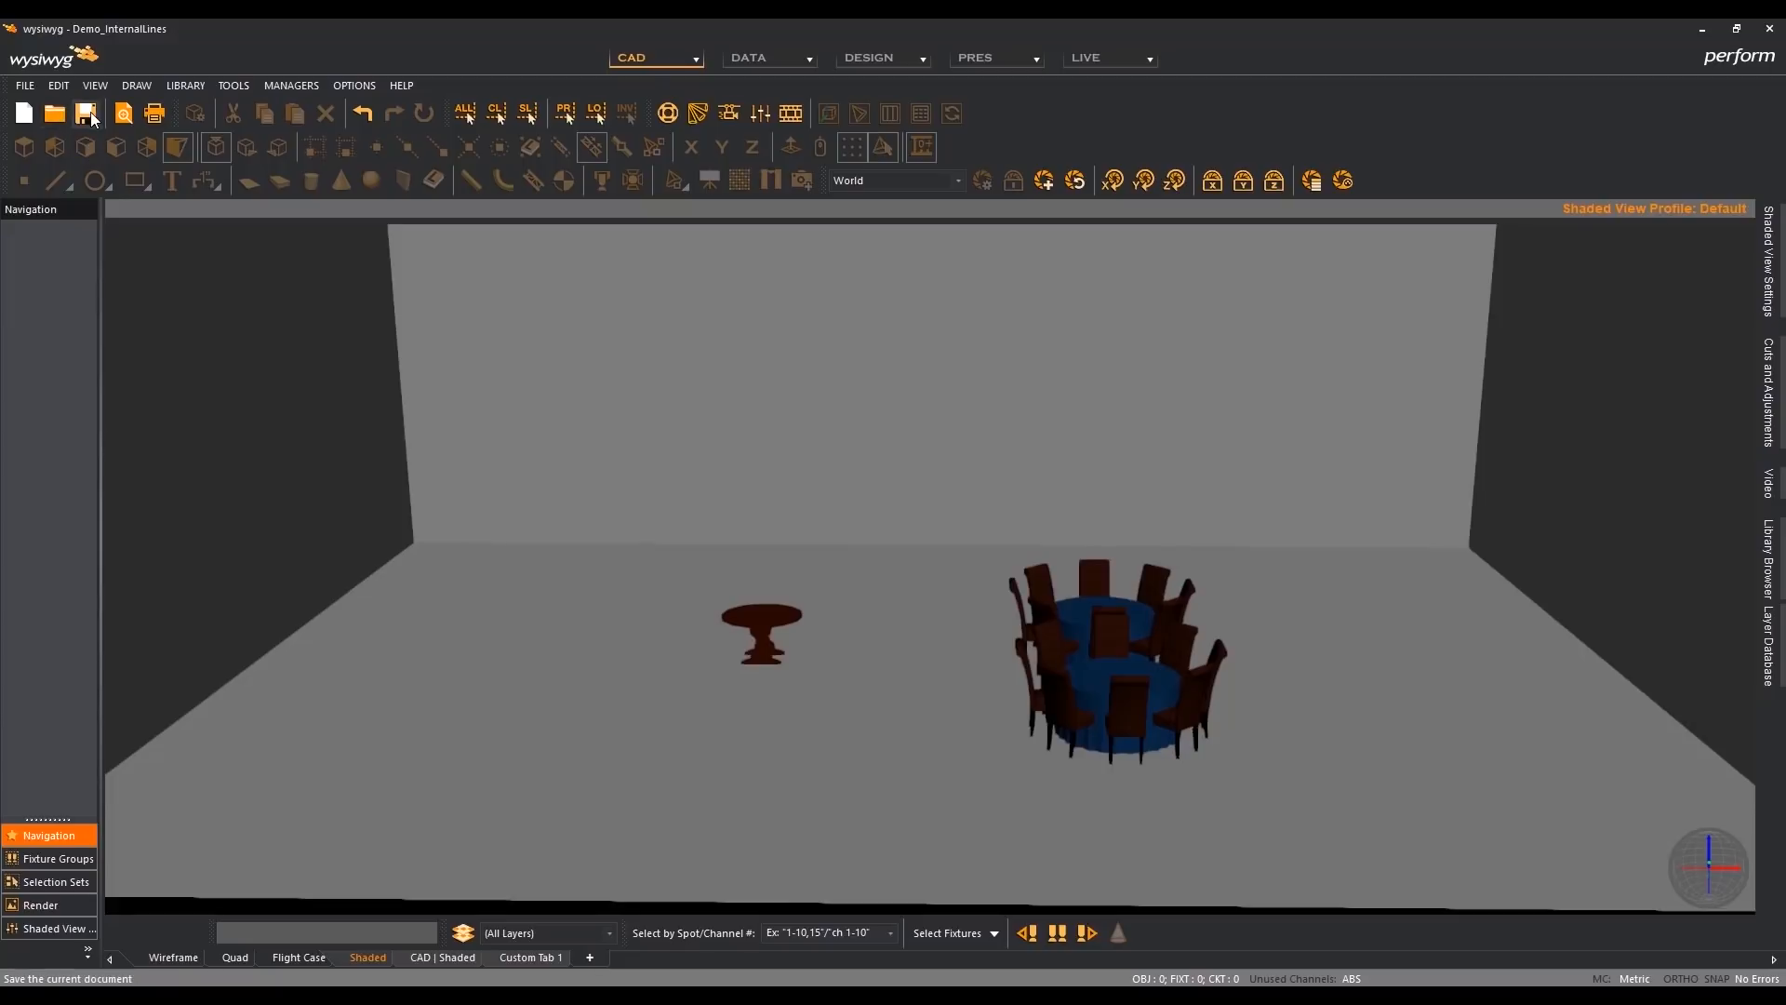
pyautogui.click(26, 86)
pyautogui.click(87, 236)
pyautogui.click(766, 782)
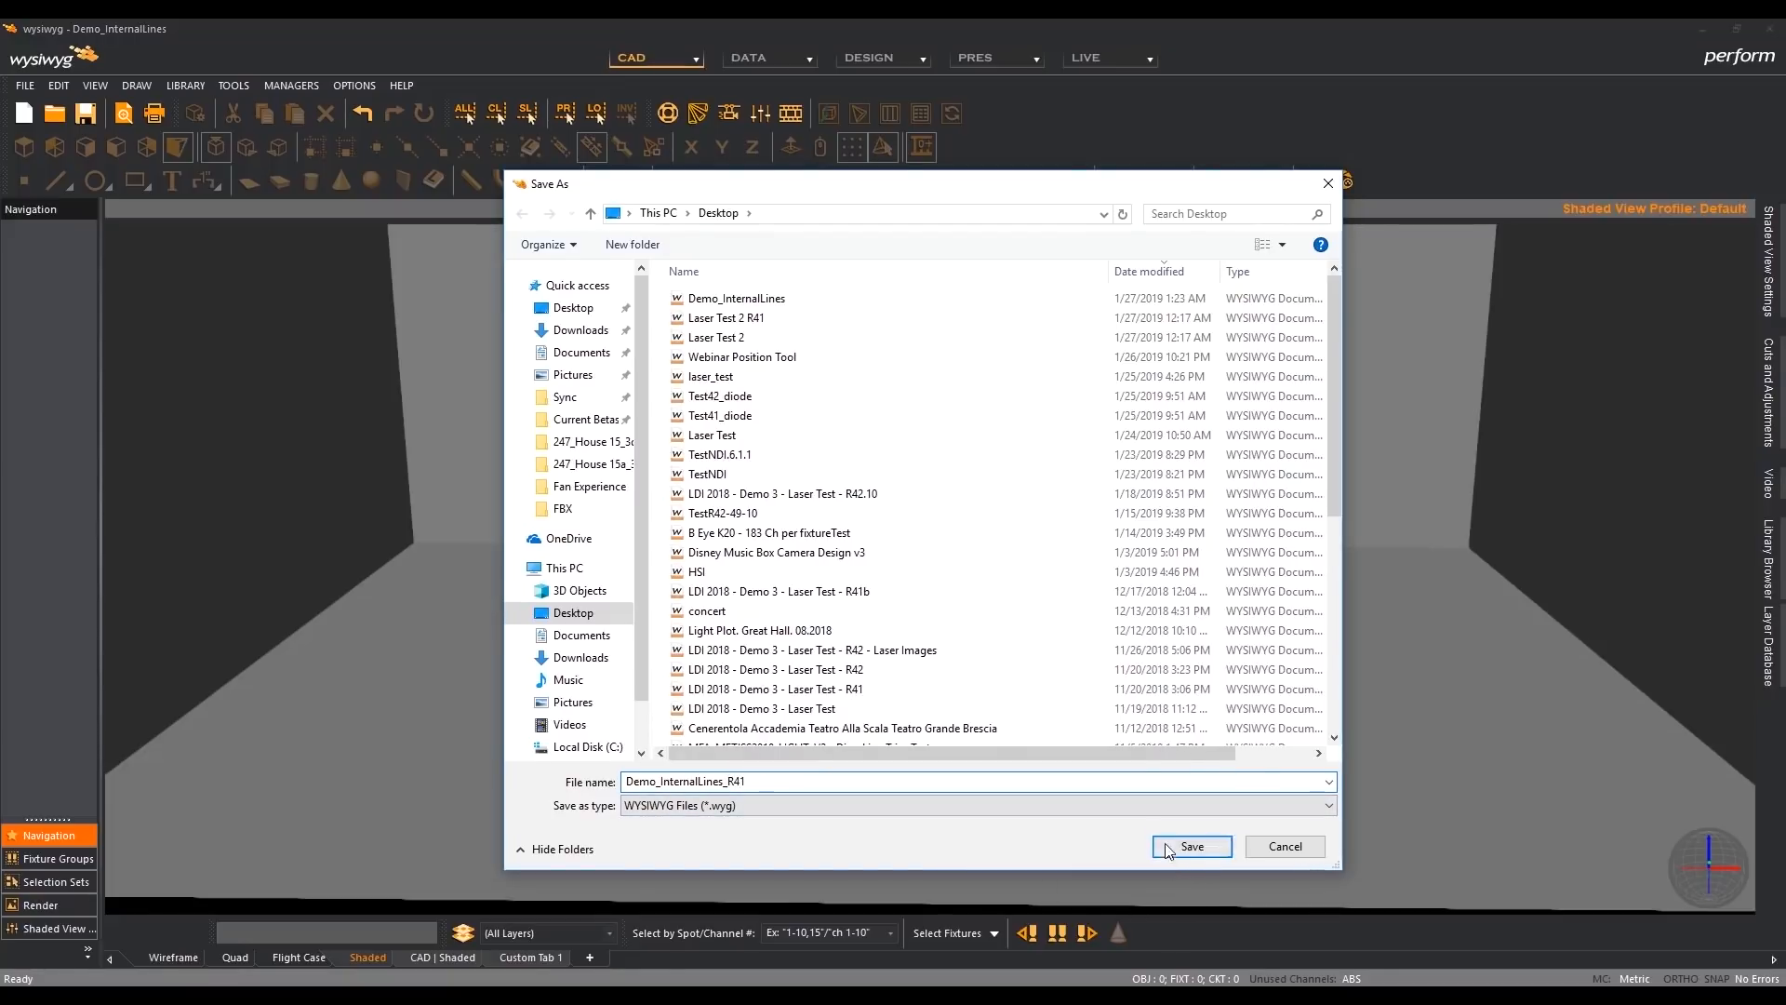
pyautogui.click(1191, 849)
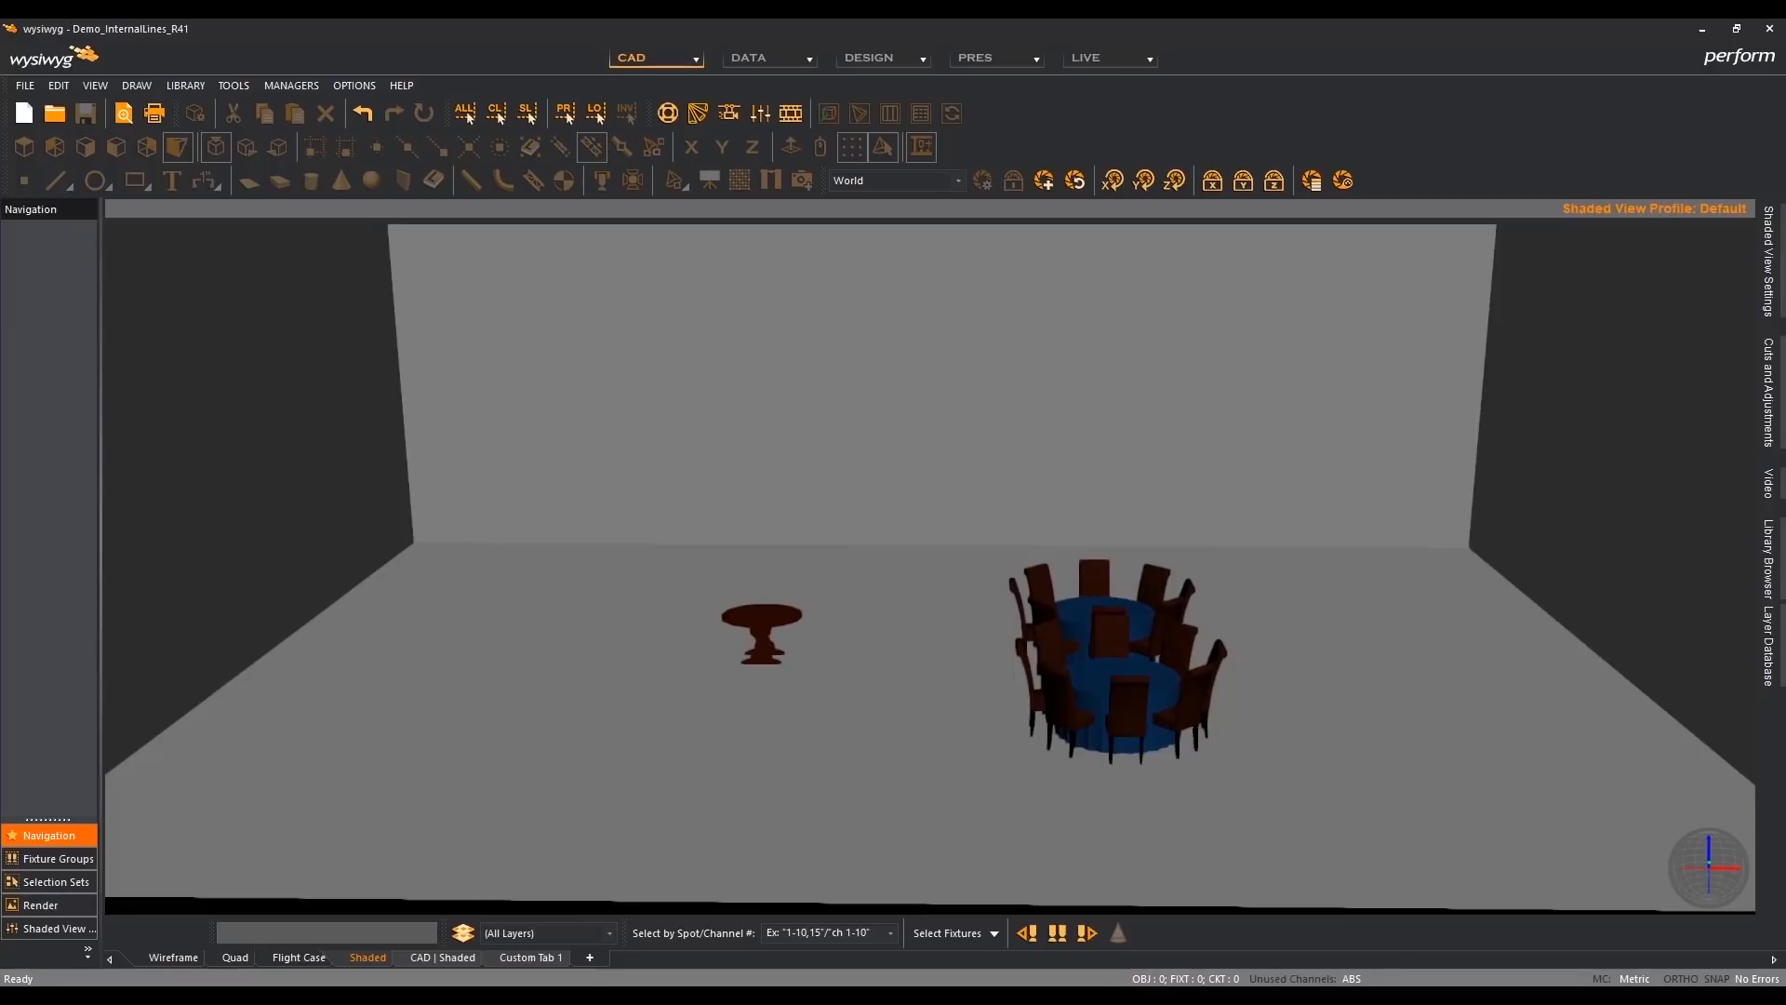
# - Open Demo_InternalLines_R41 from the Desktop in the R42 window, discarding the changes to the untitled document
pyautogui.click(24, 113)
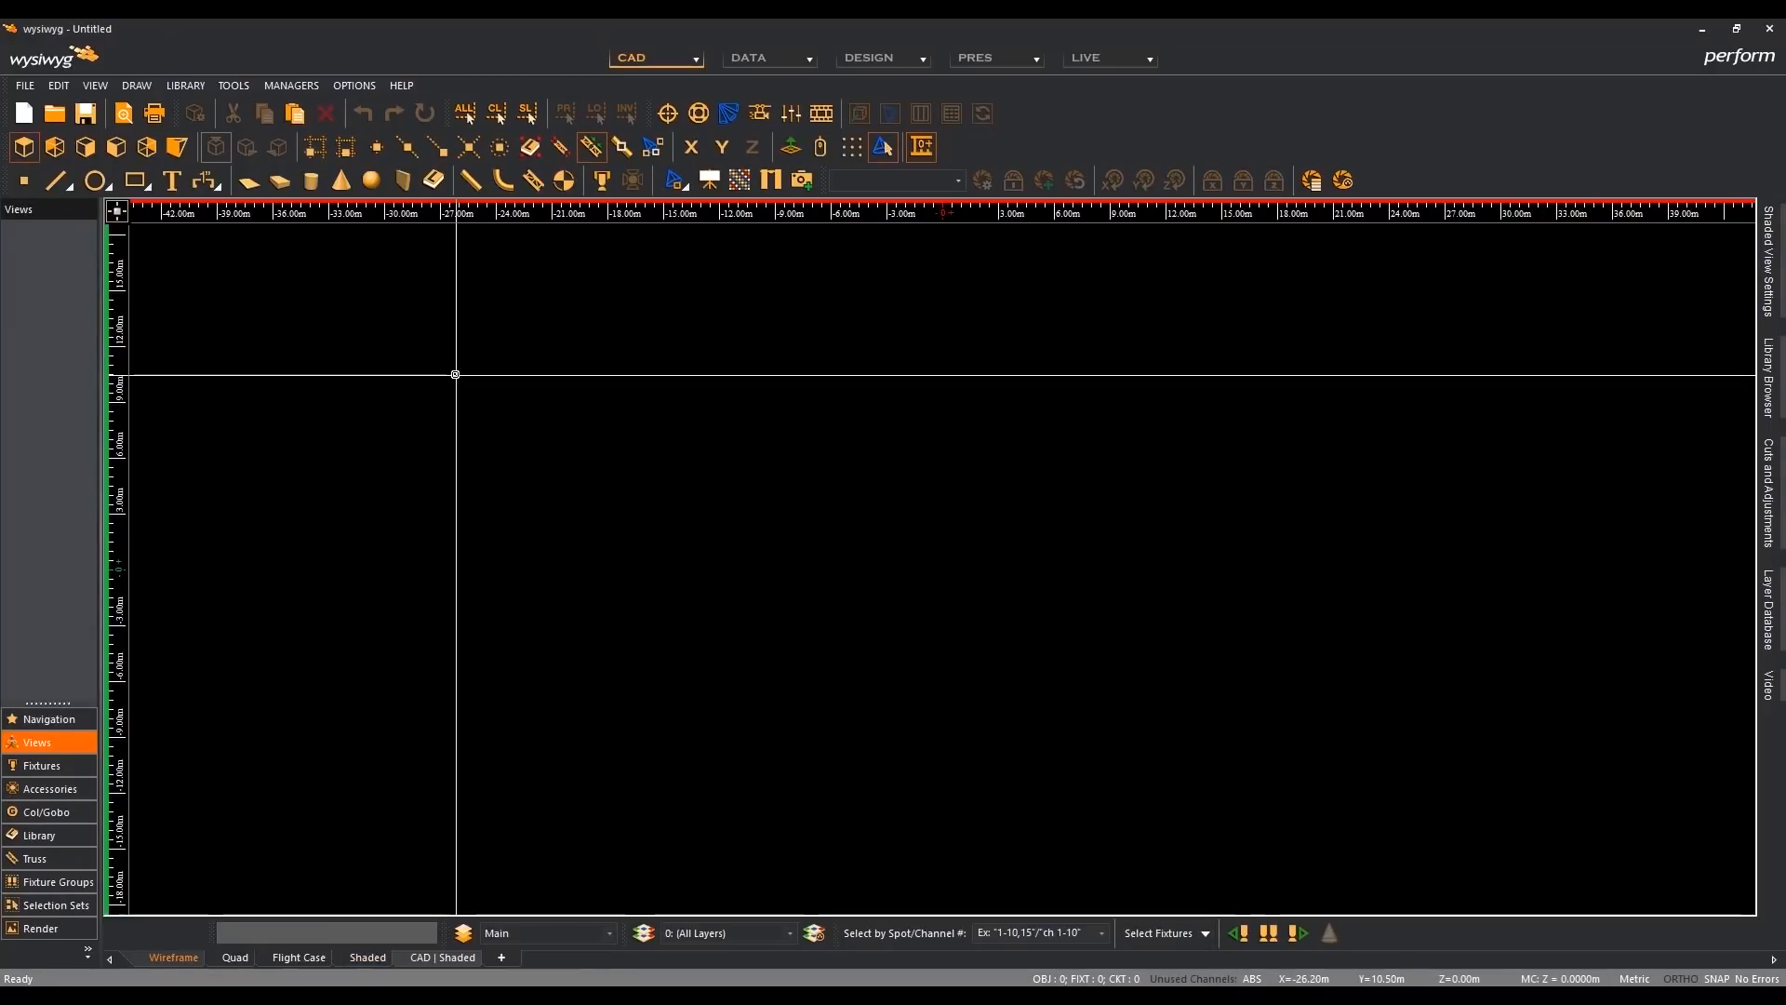
pyautogui.click(54, 120)
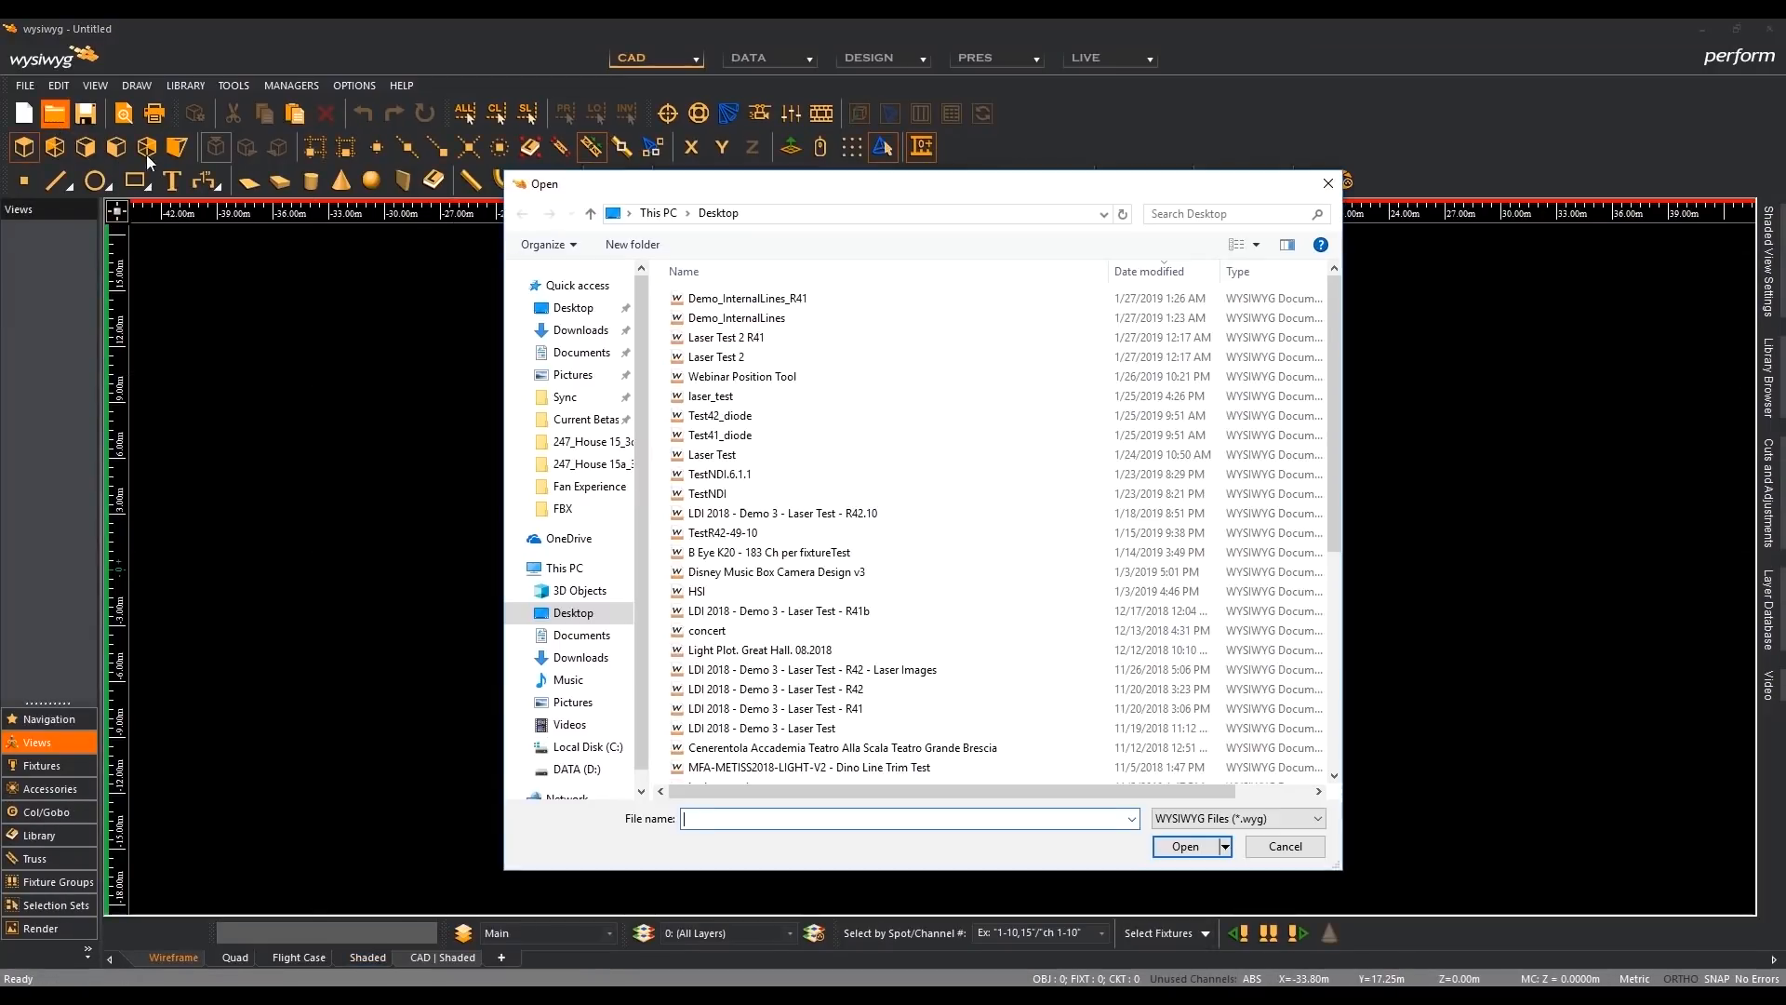
pyautogui.click(745, 299)
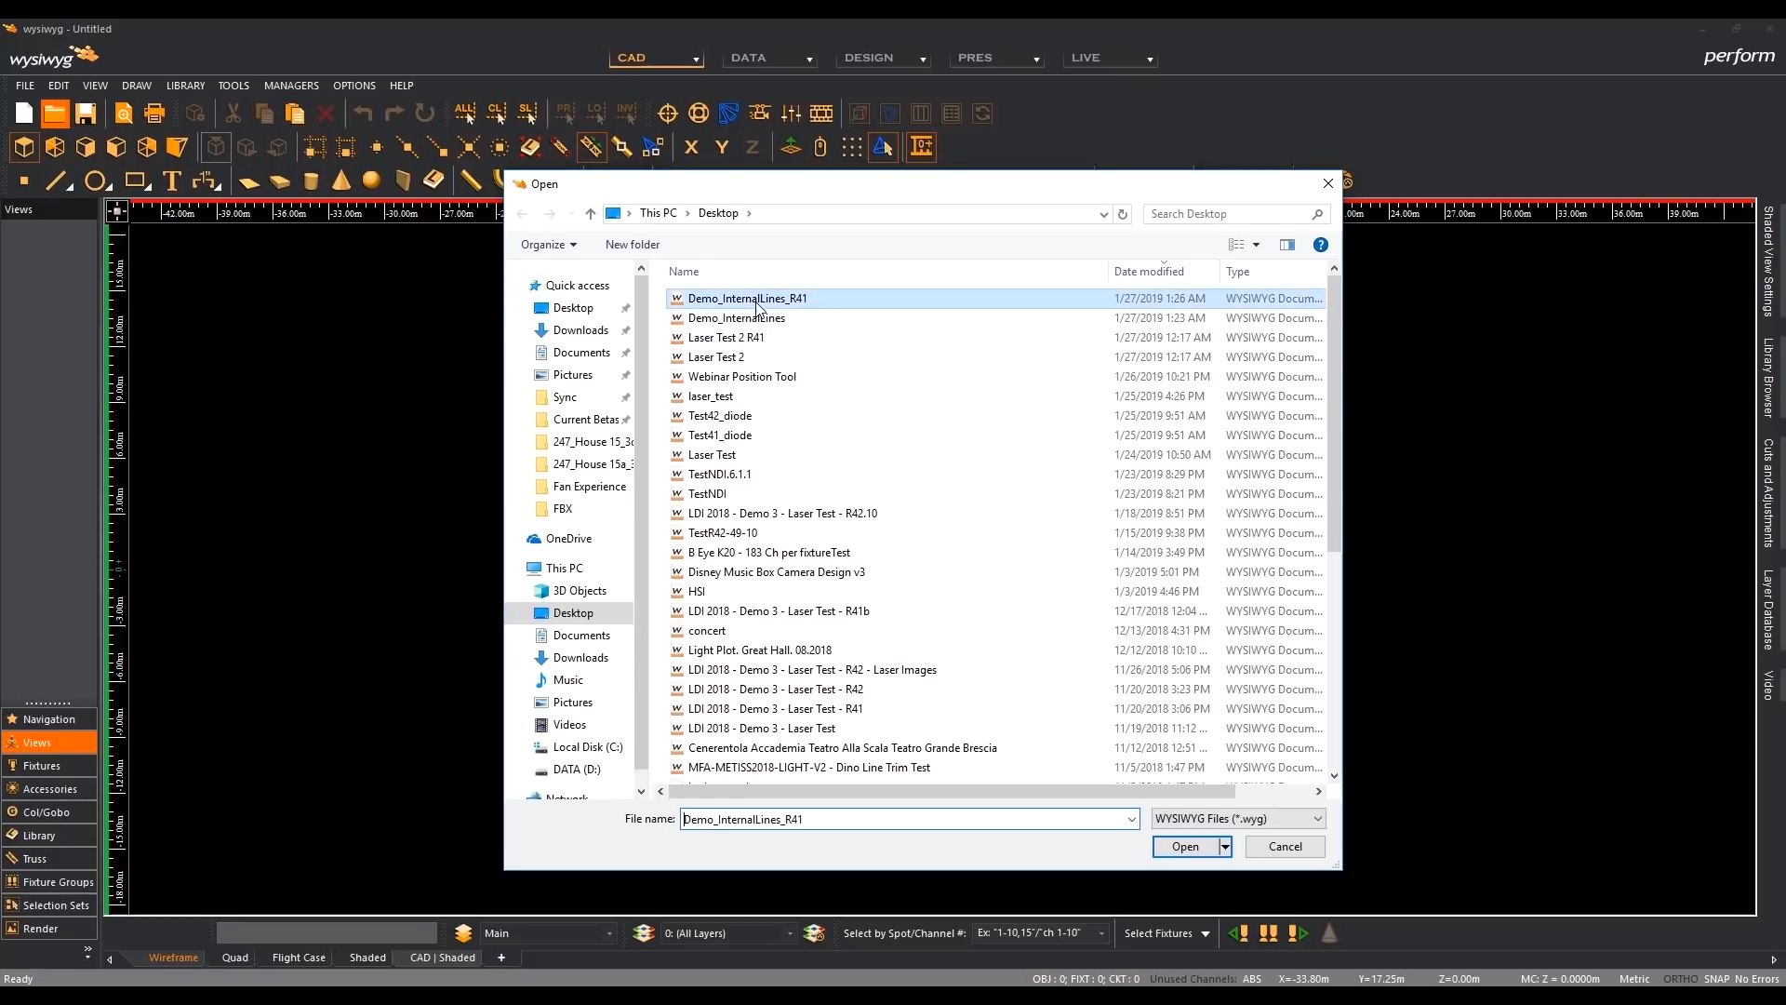
pyautogui.click(1200, 854)
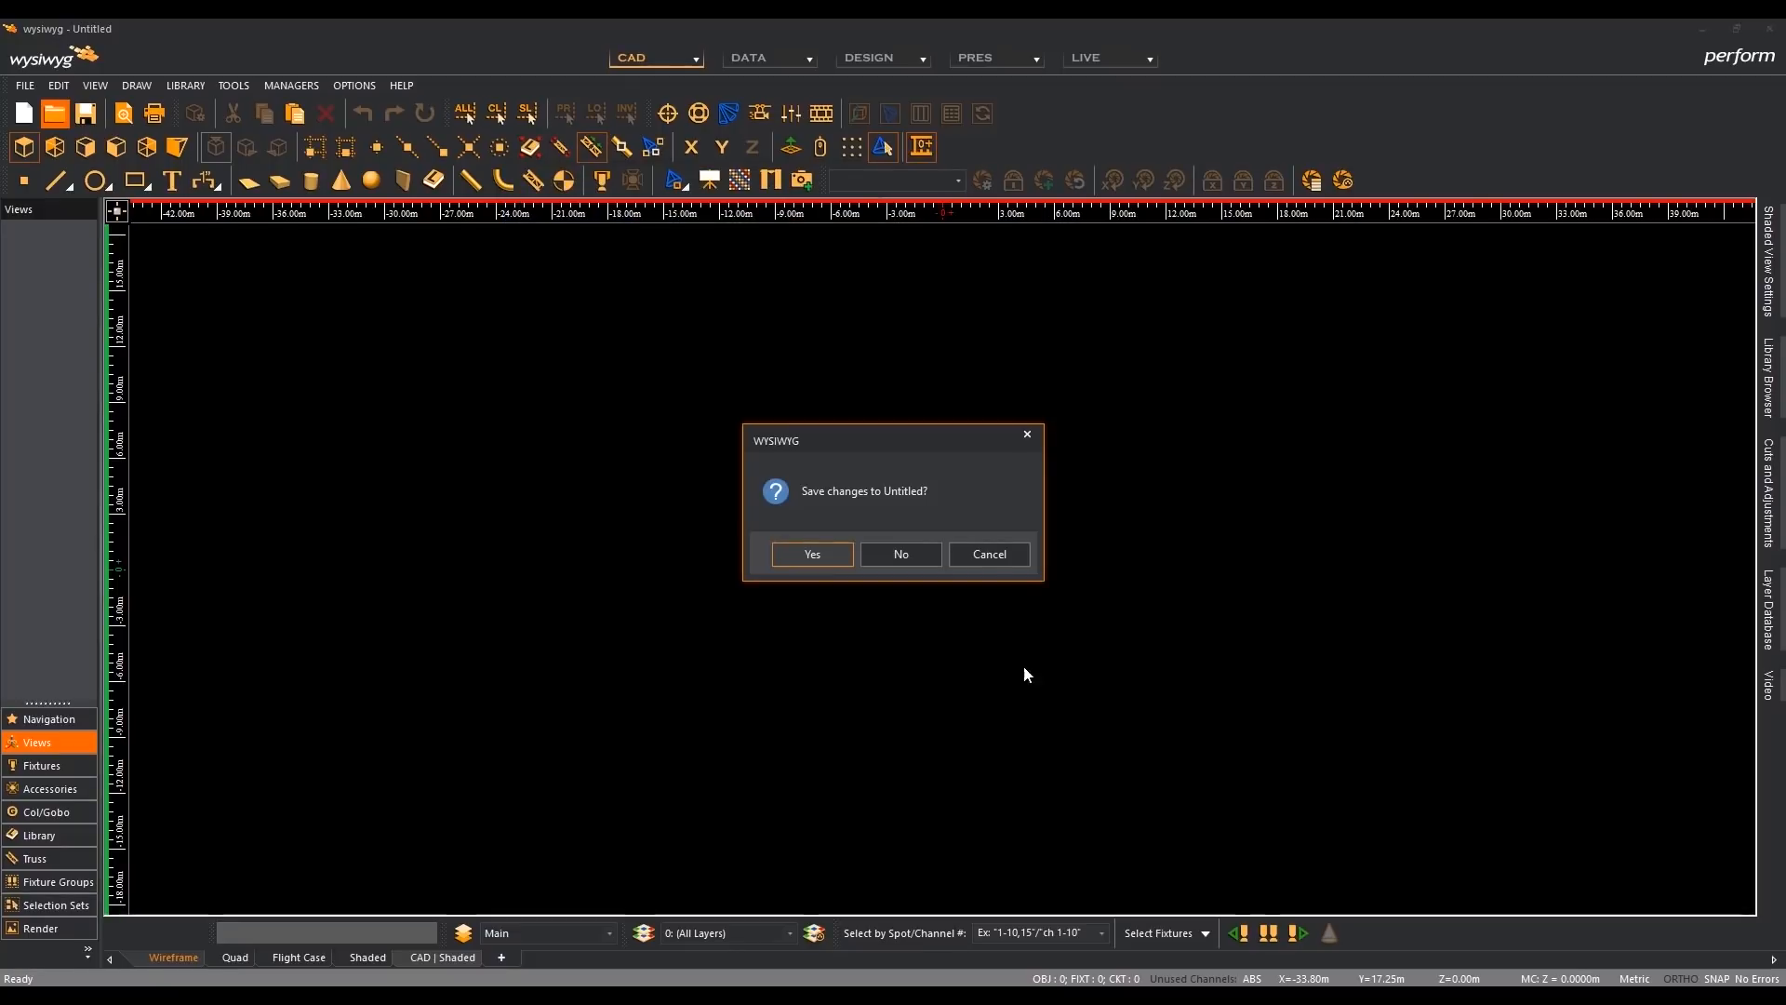
pyautogui.click(918, 562)
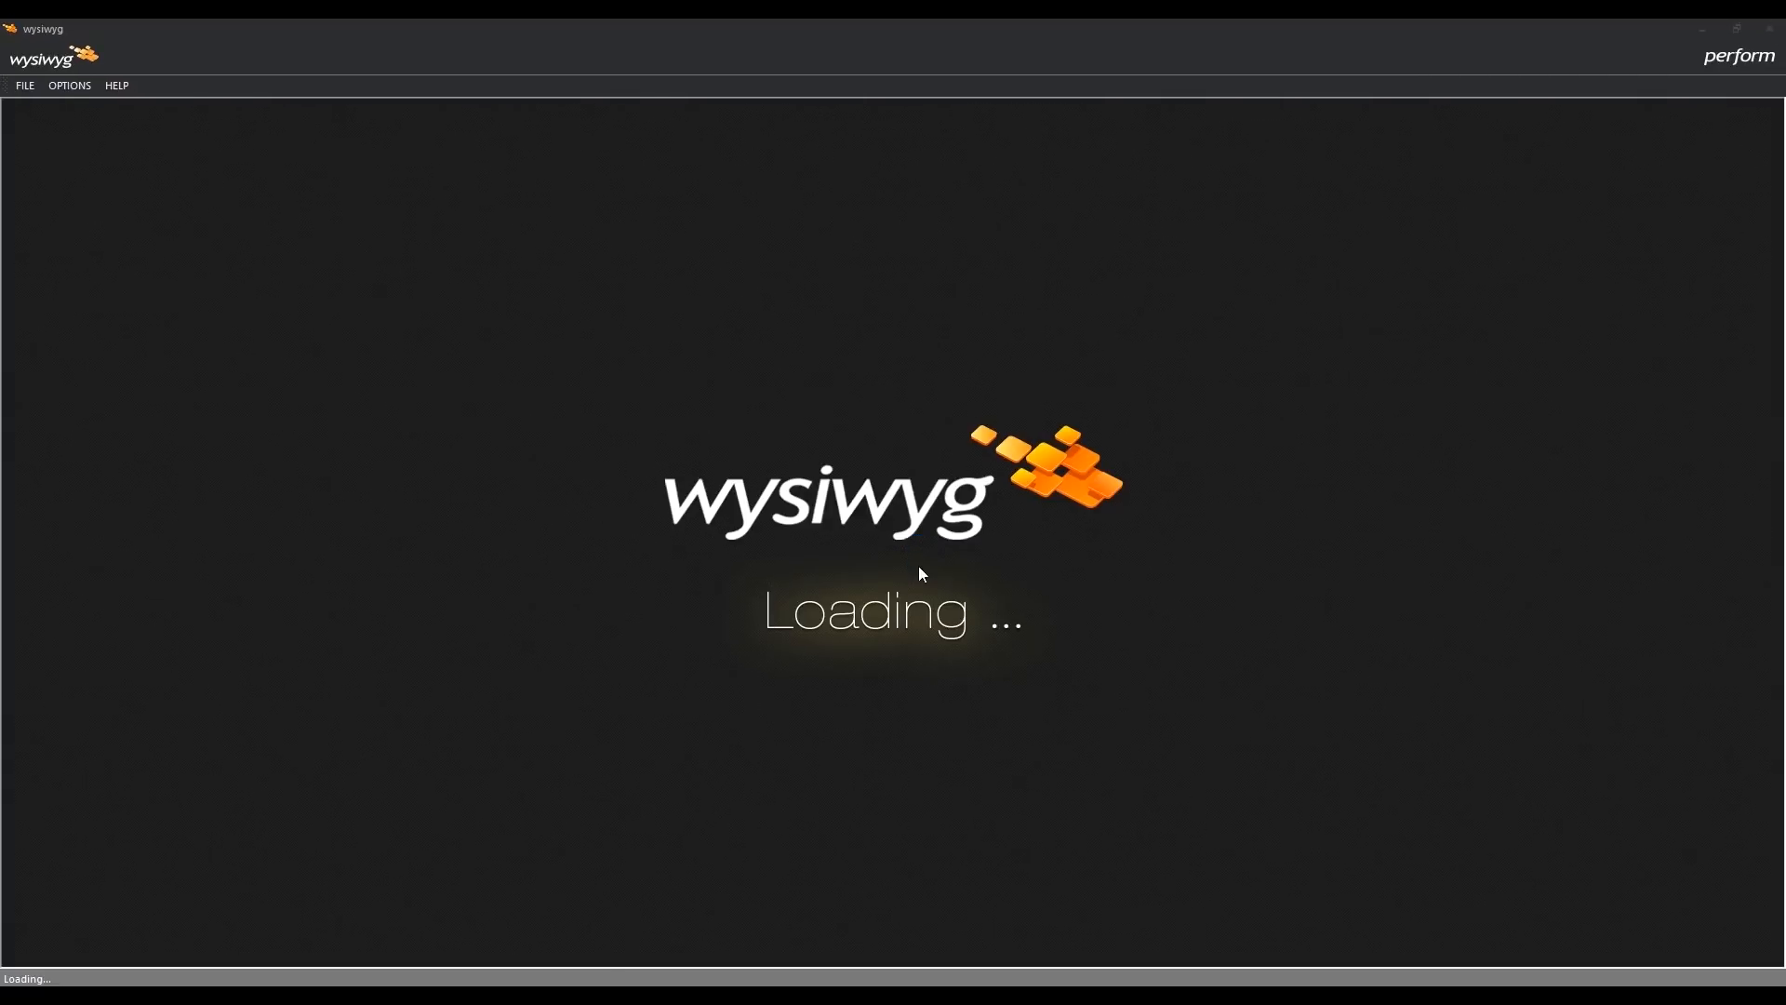
pyautogui.click(964, 562)
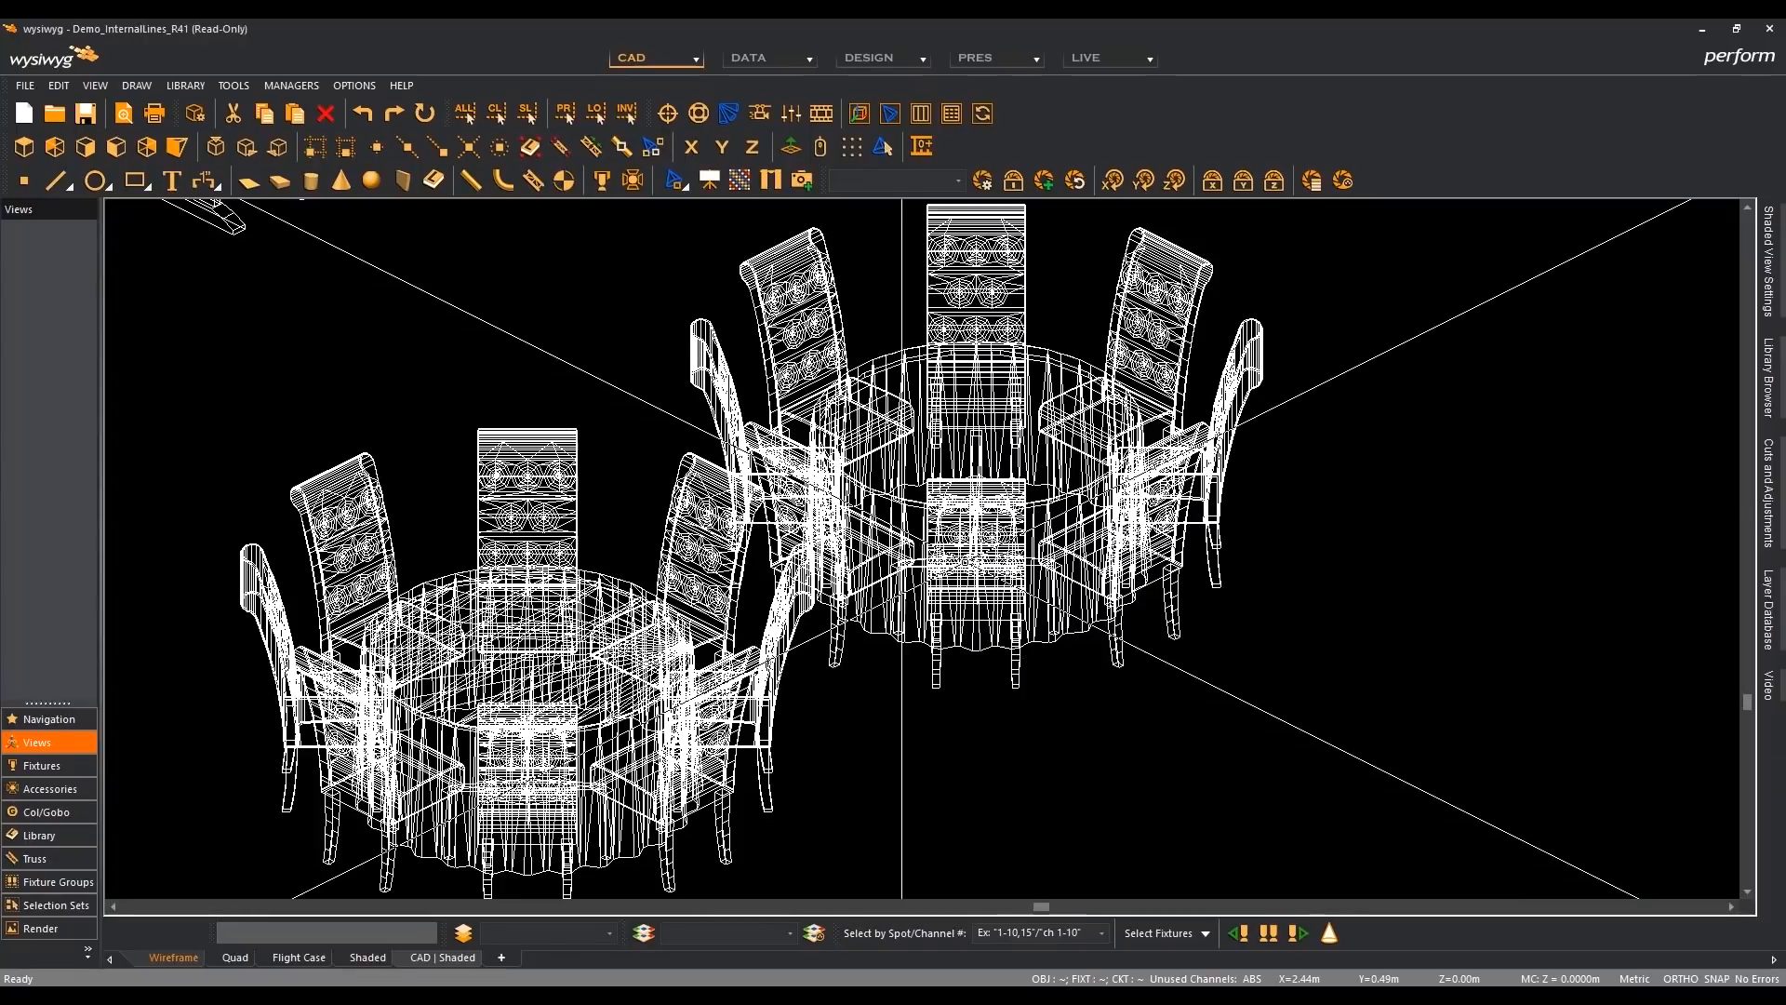
# - Examine the custom table set in plan view and the single round table up close in isometric wireframe view
pyautogui.click(30, 150)
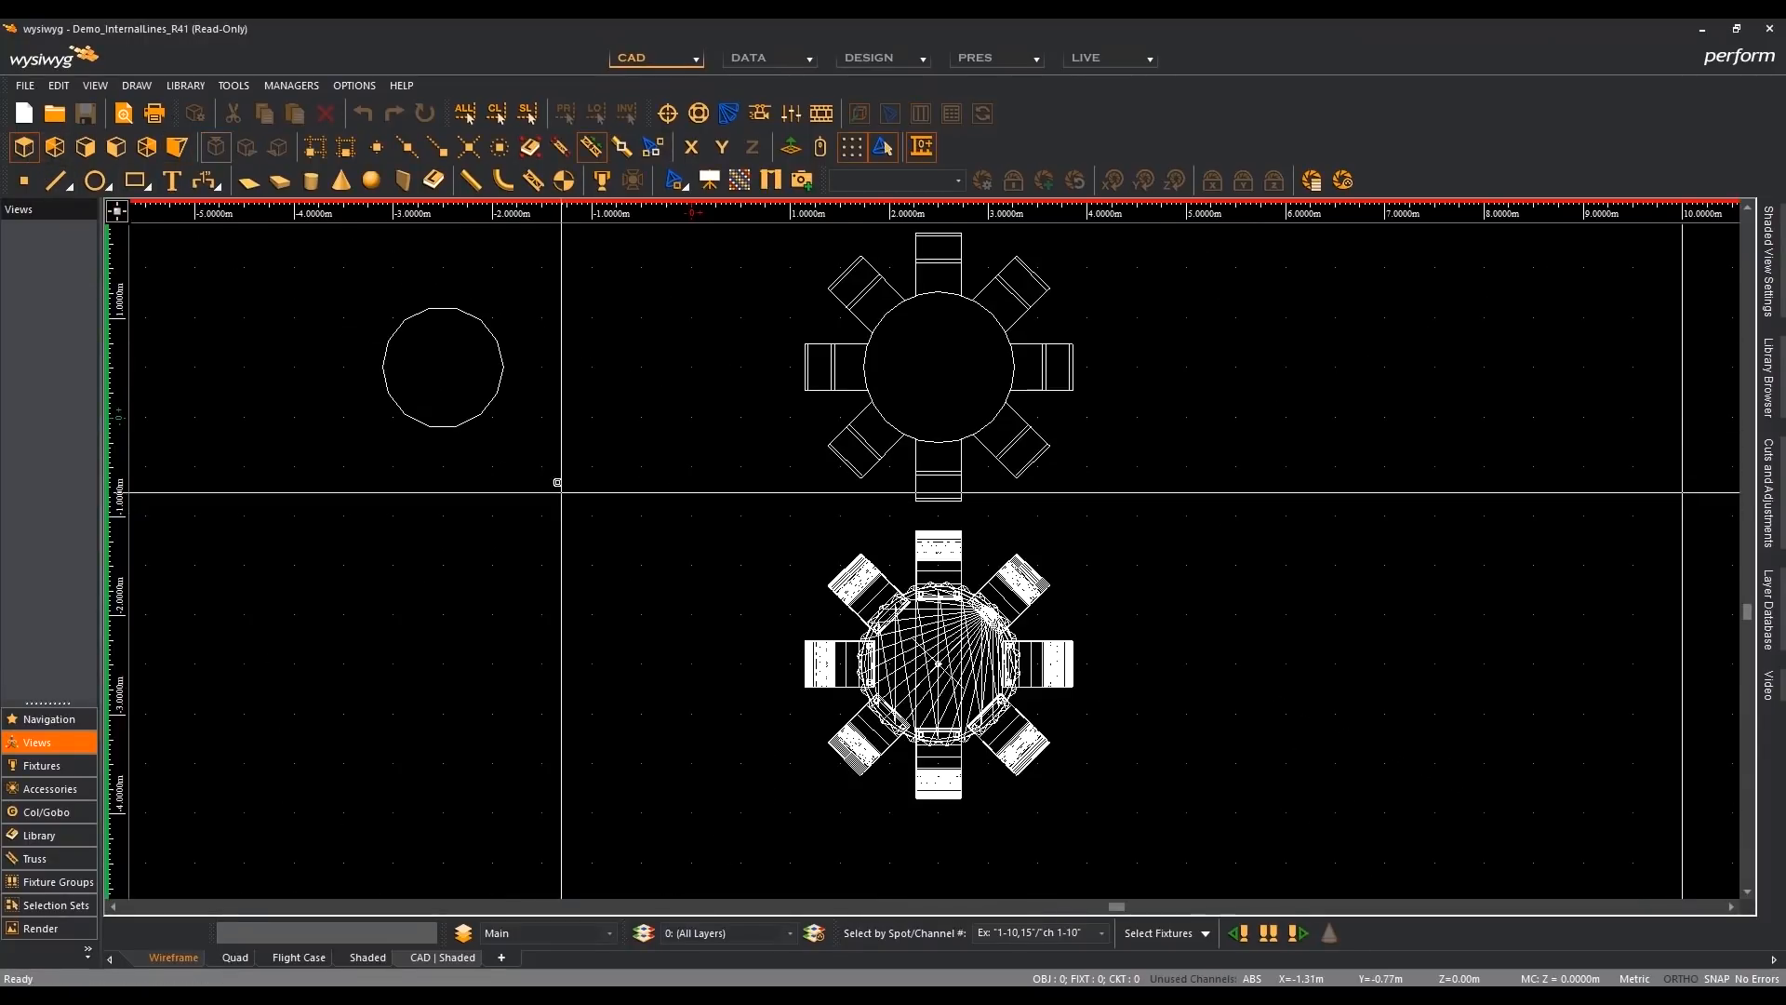
pyautogui.moveTo(555, 474)
pyautogui.mouseDown(button='middle')
pyautogui.moveTo(562, 550)
pyautogui.moveTo(552, 505)
pyautogui.mouseUp(button='middle')
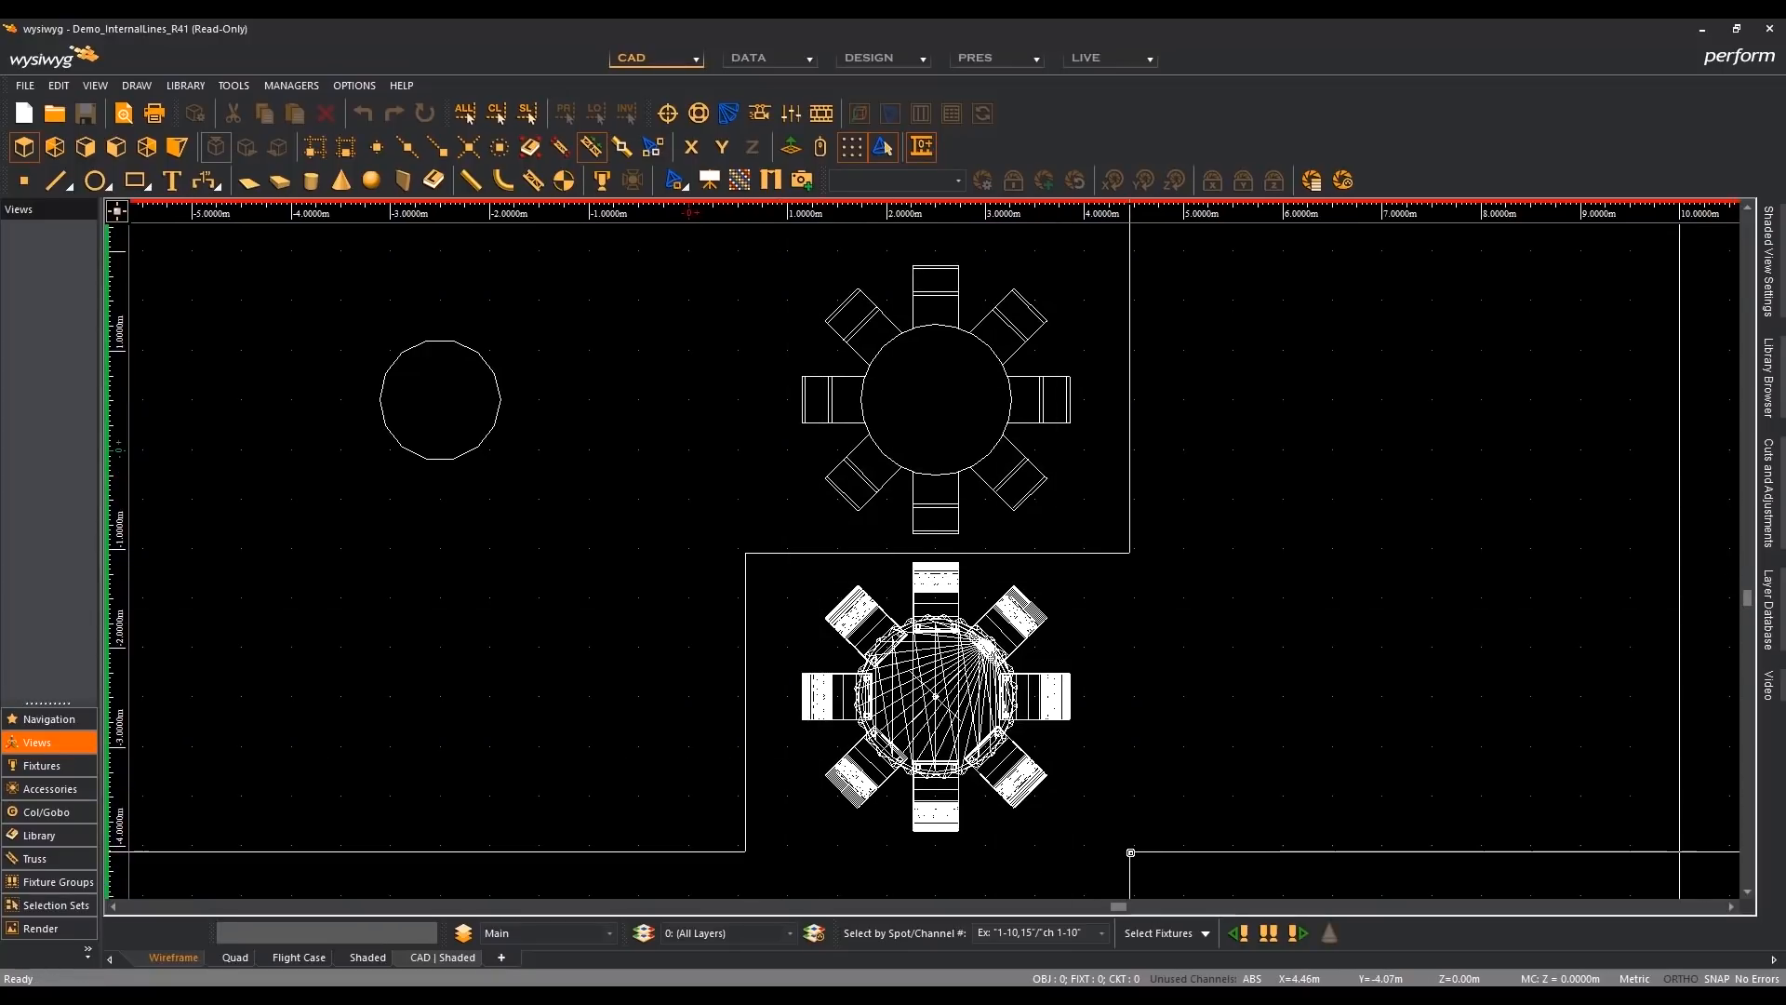
pyautogui.moveTo(745, 553); pyautogui.dragTo(1130, 852)
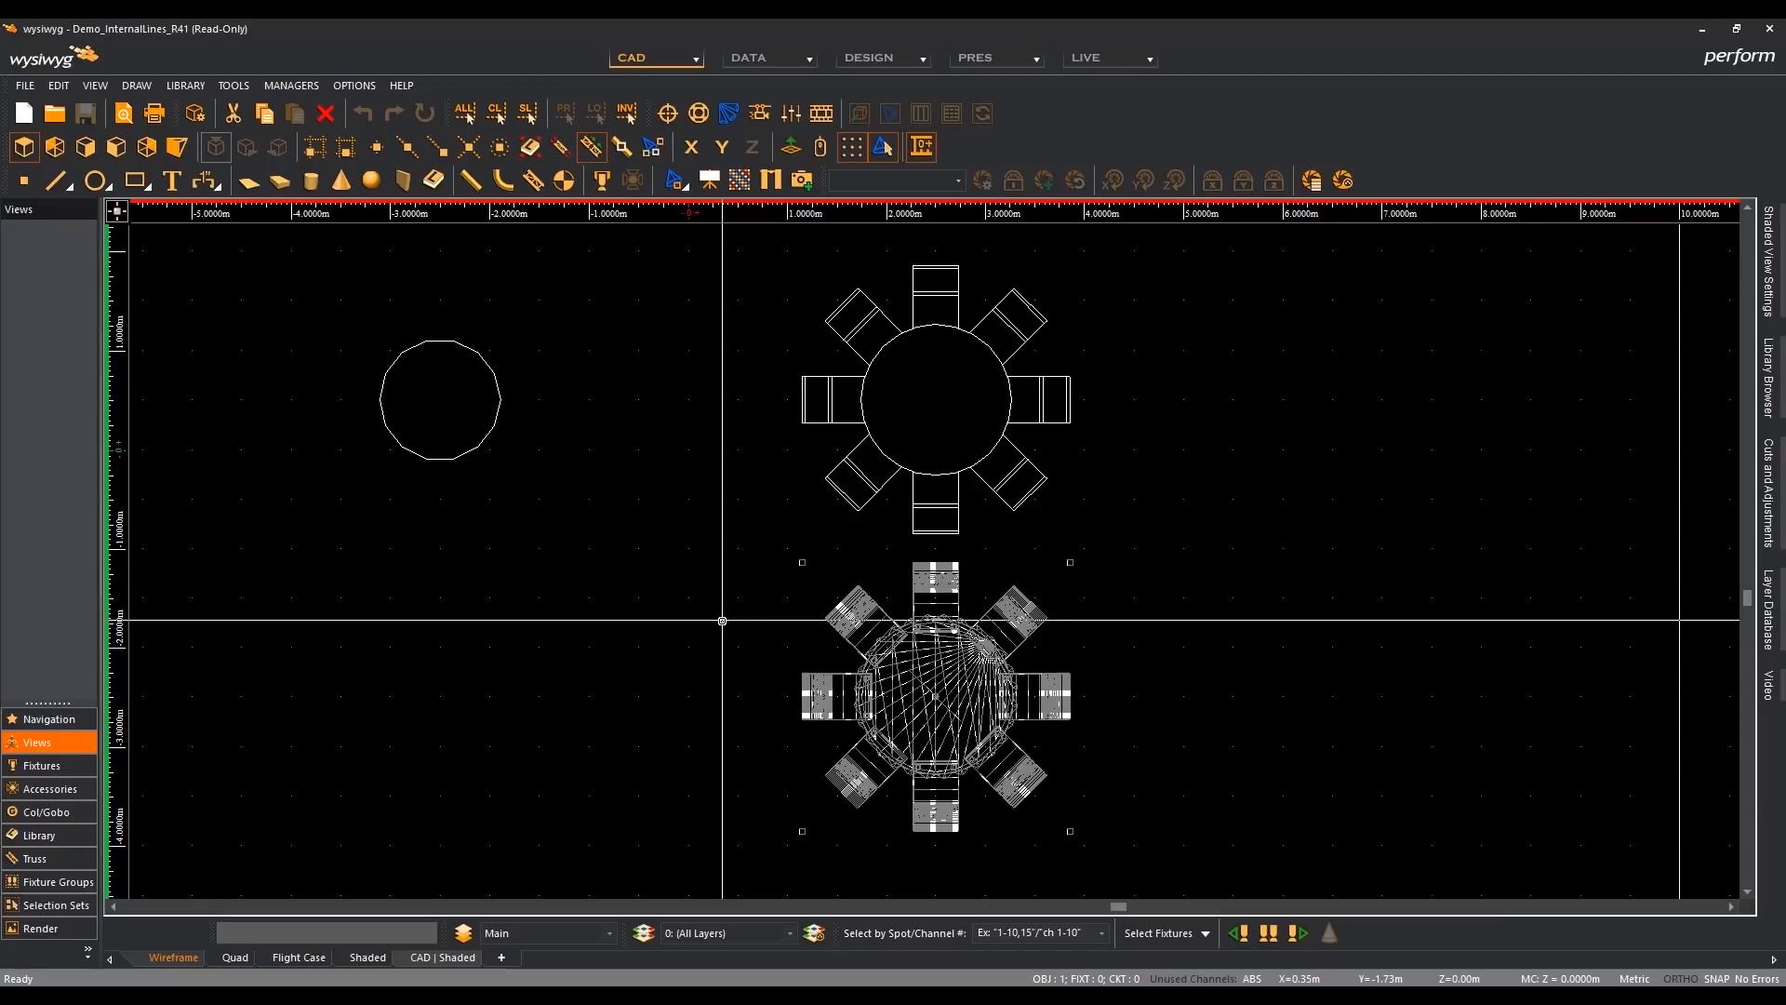
pyautogui.click(577, 619)
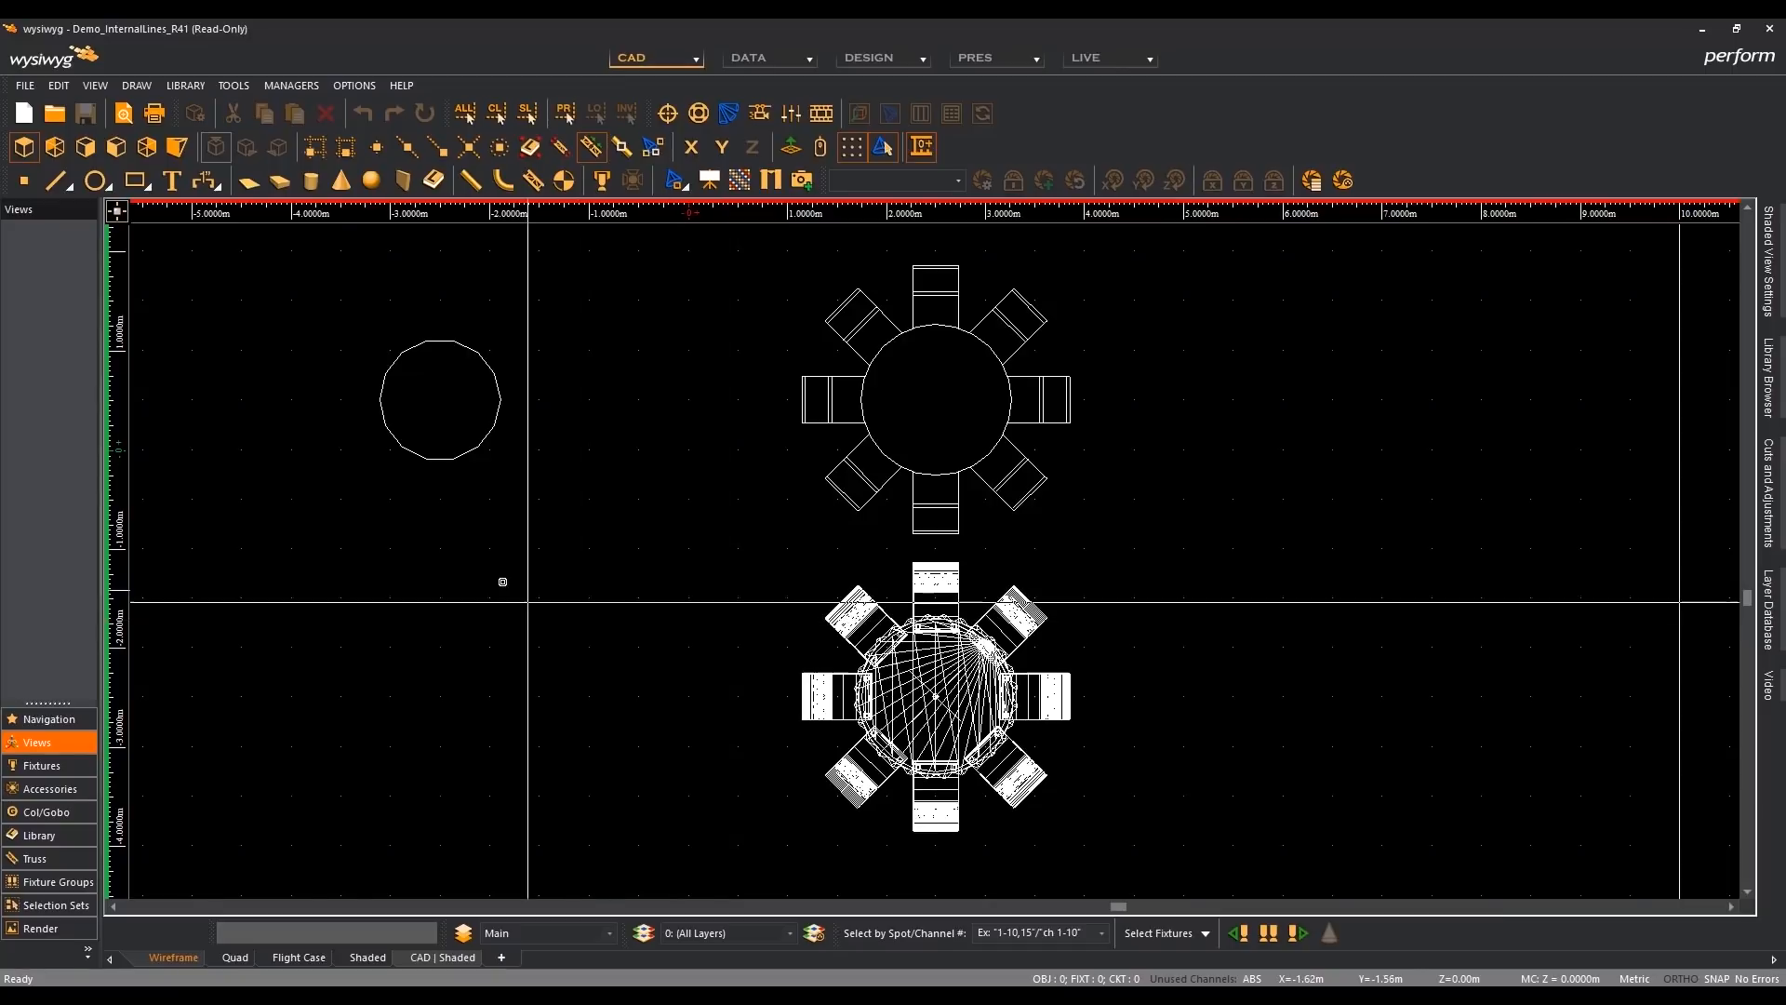
pyautogui.click(179, 149)
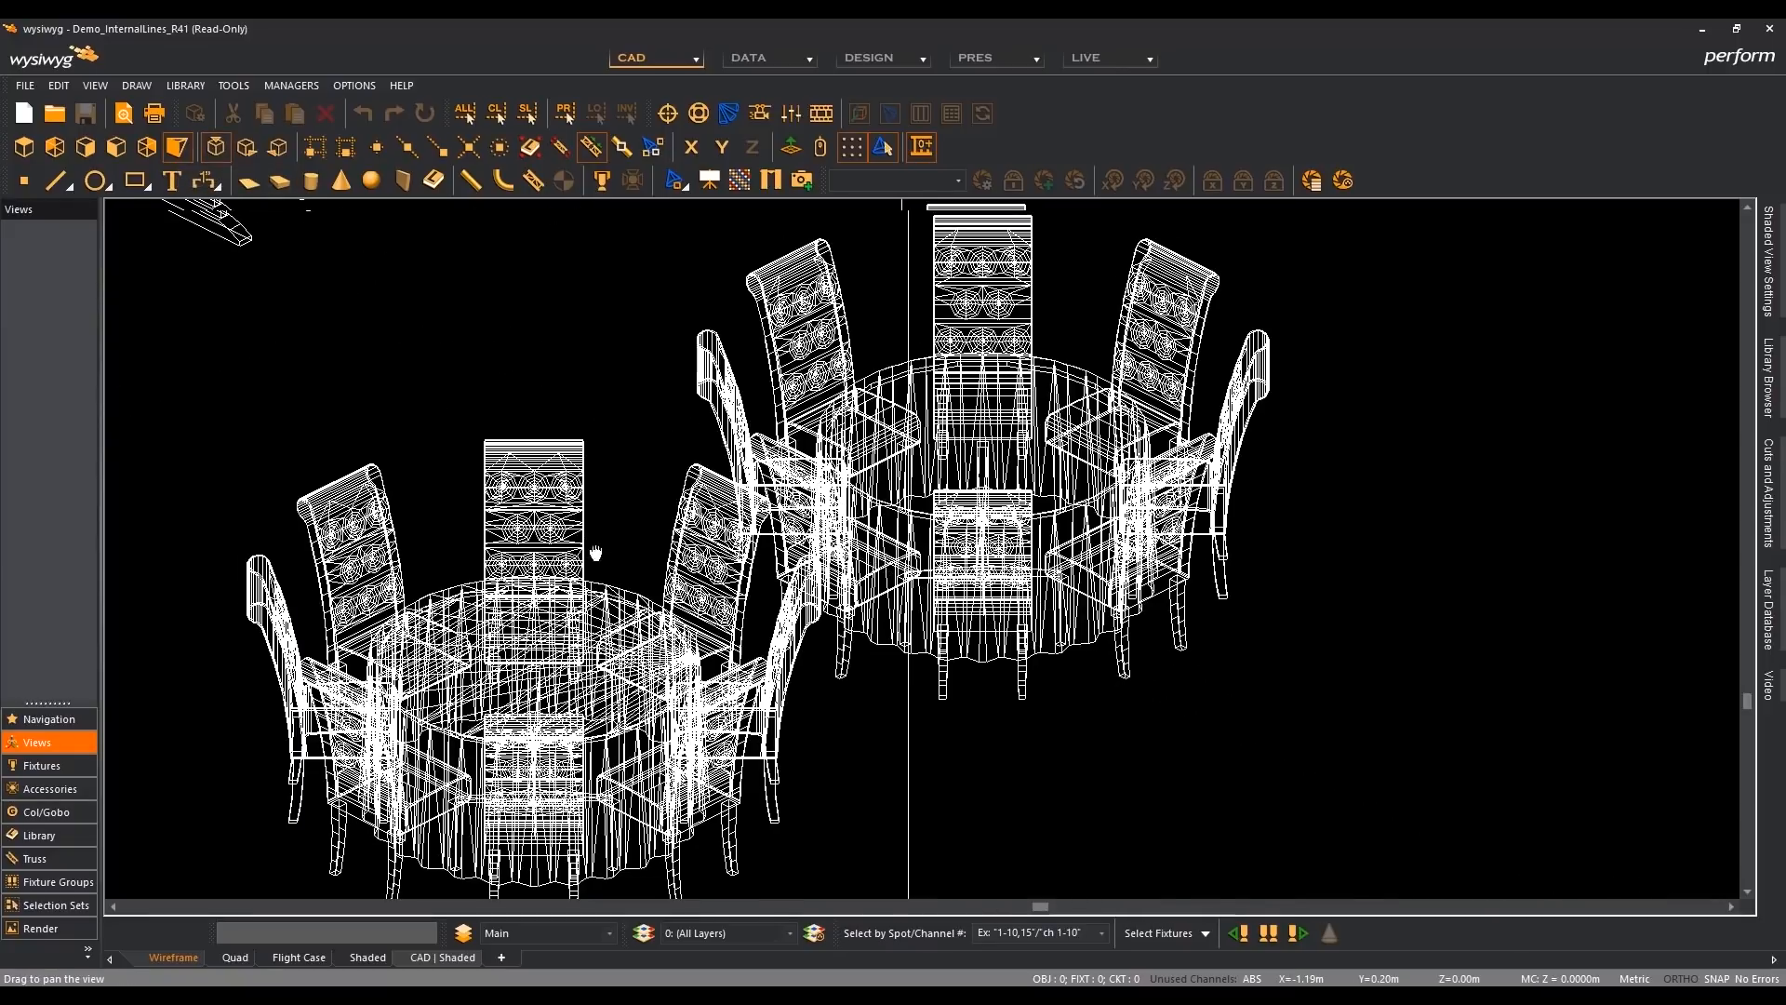
pyautogui.scroll(3, 651, 614)
pyautogui.scroll(2, 560, 395)
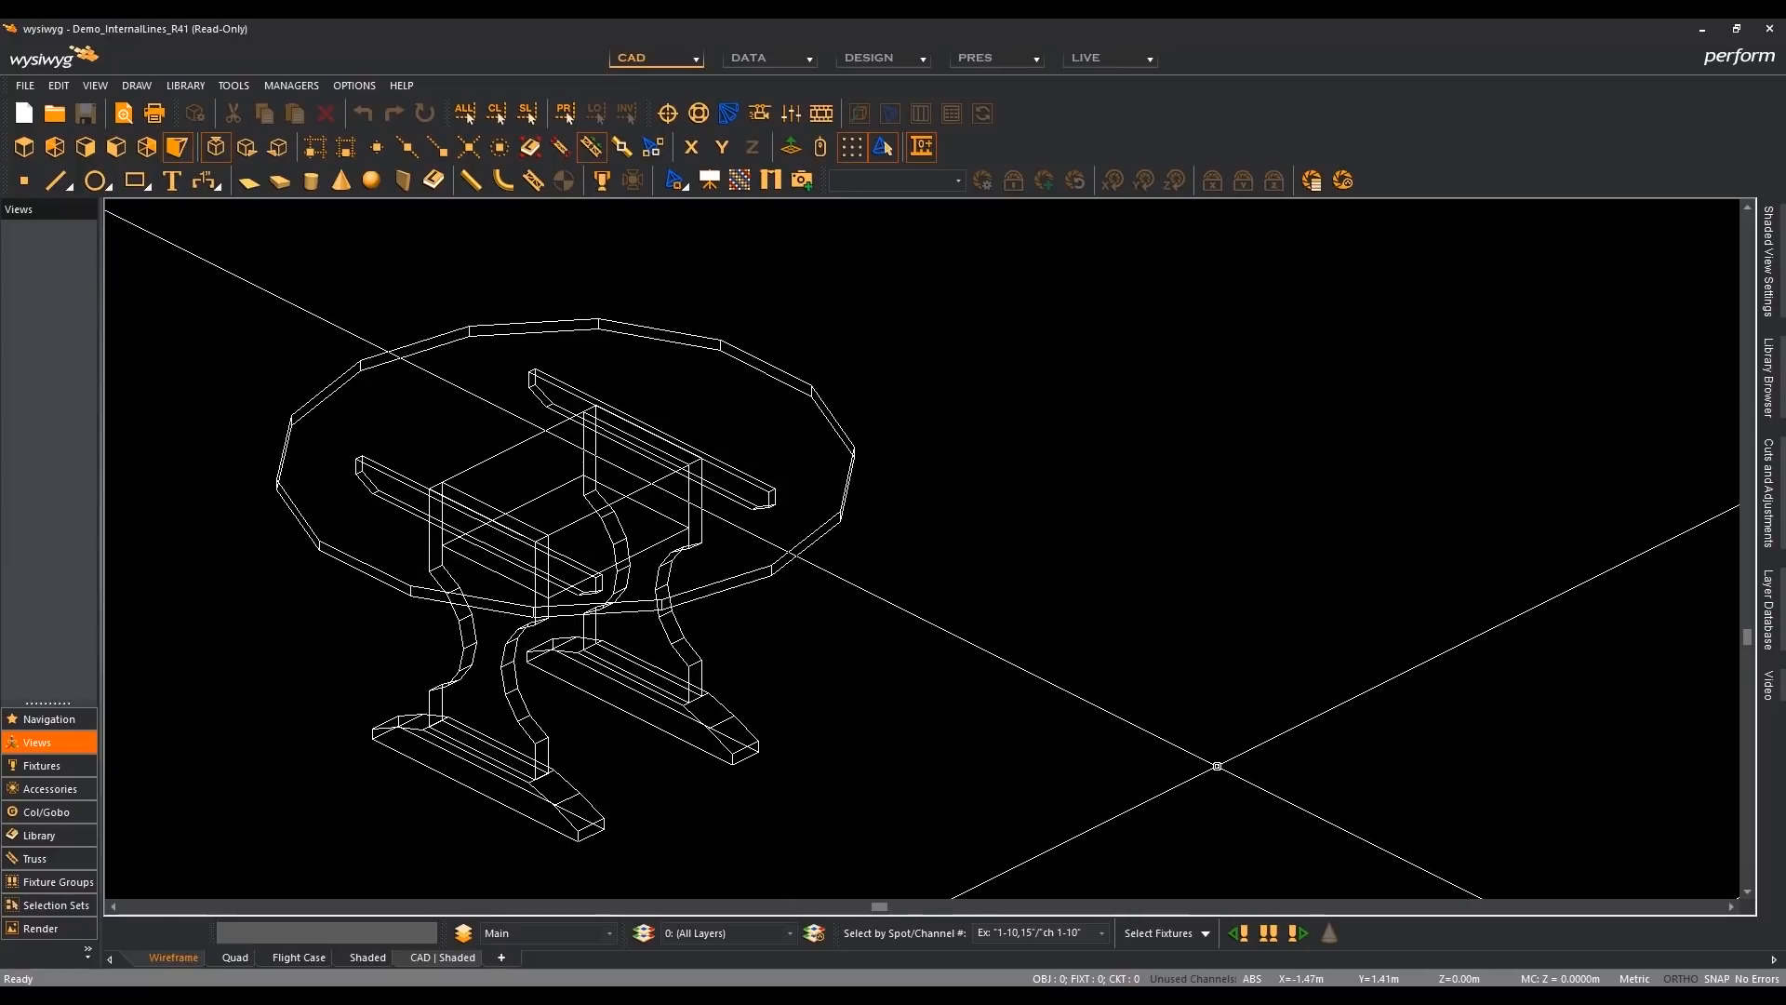
# - Switch to the R41 window and examine the internal lines of the single round table up close in isometric view
pyautogui.moveTo(1116, 998)
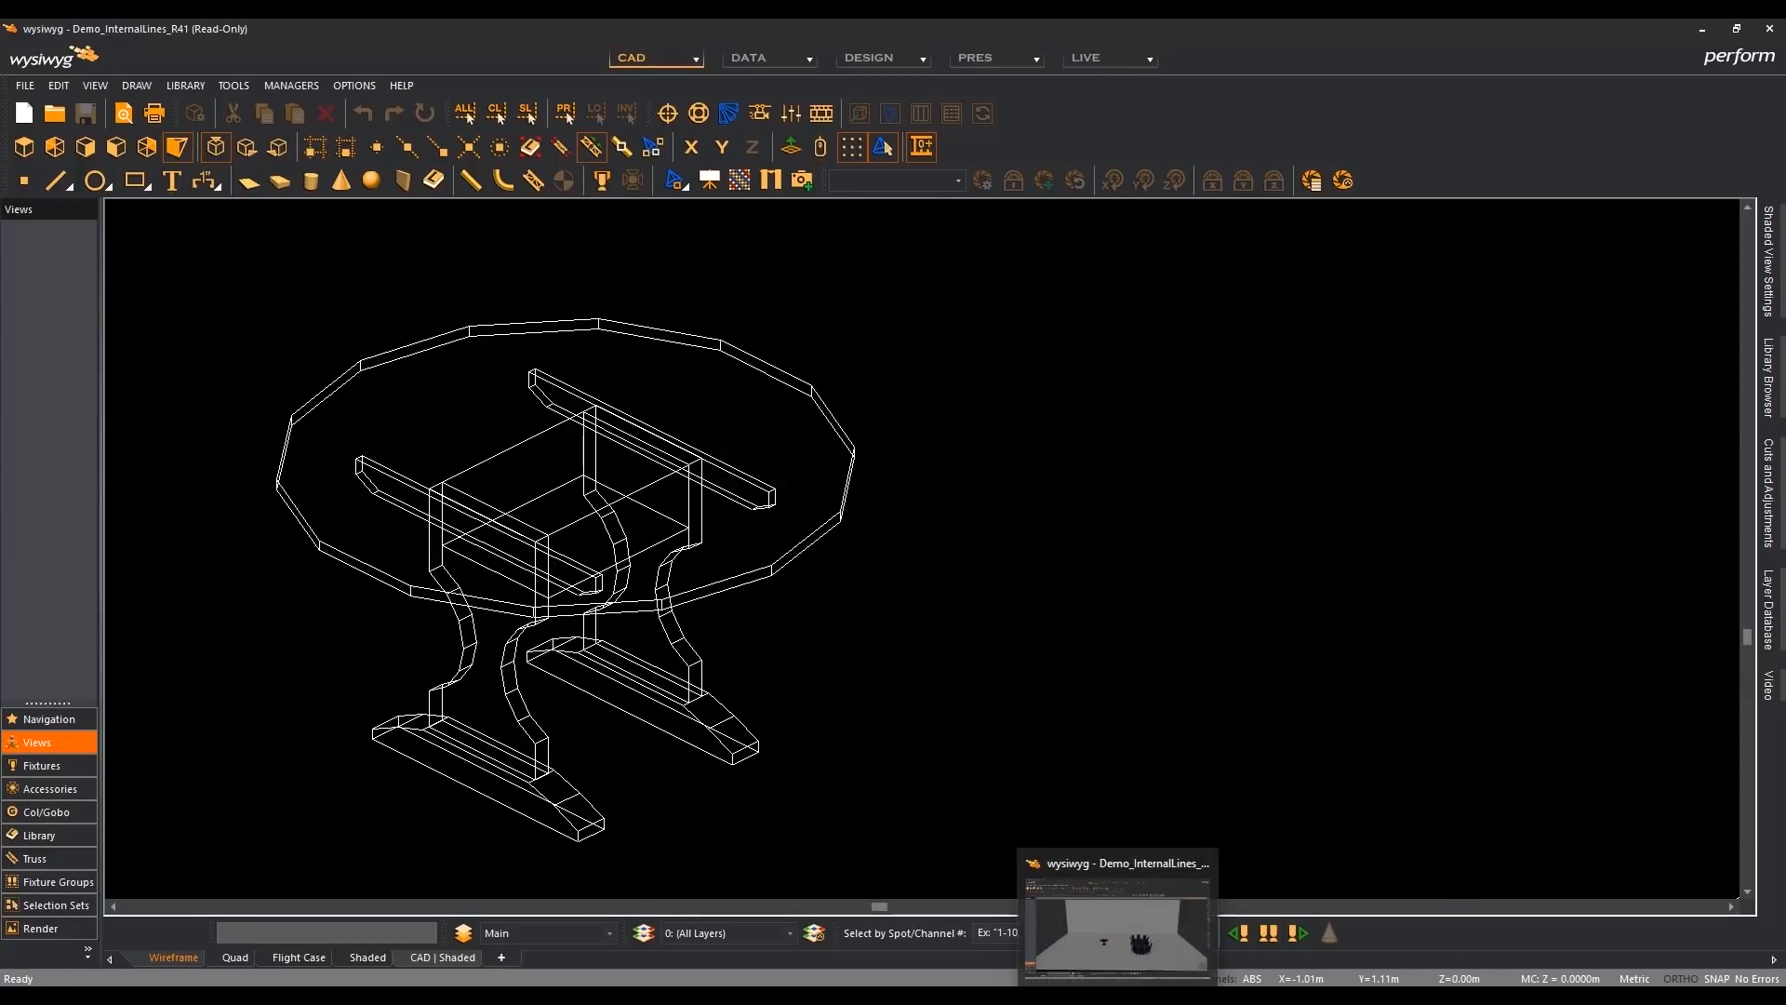
pyautogui.click(1090, 921)
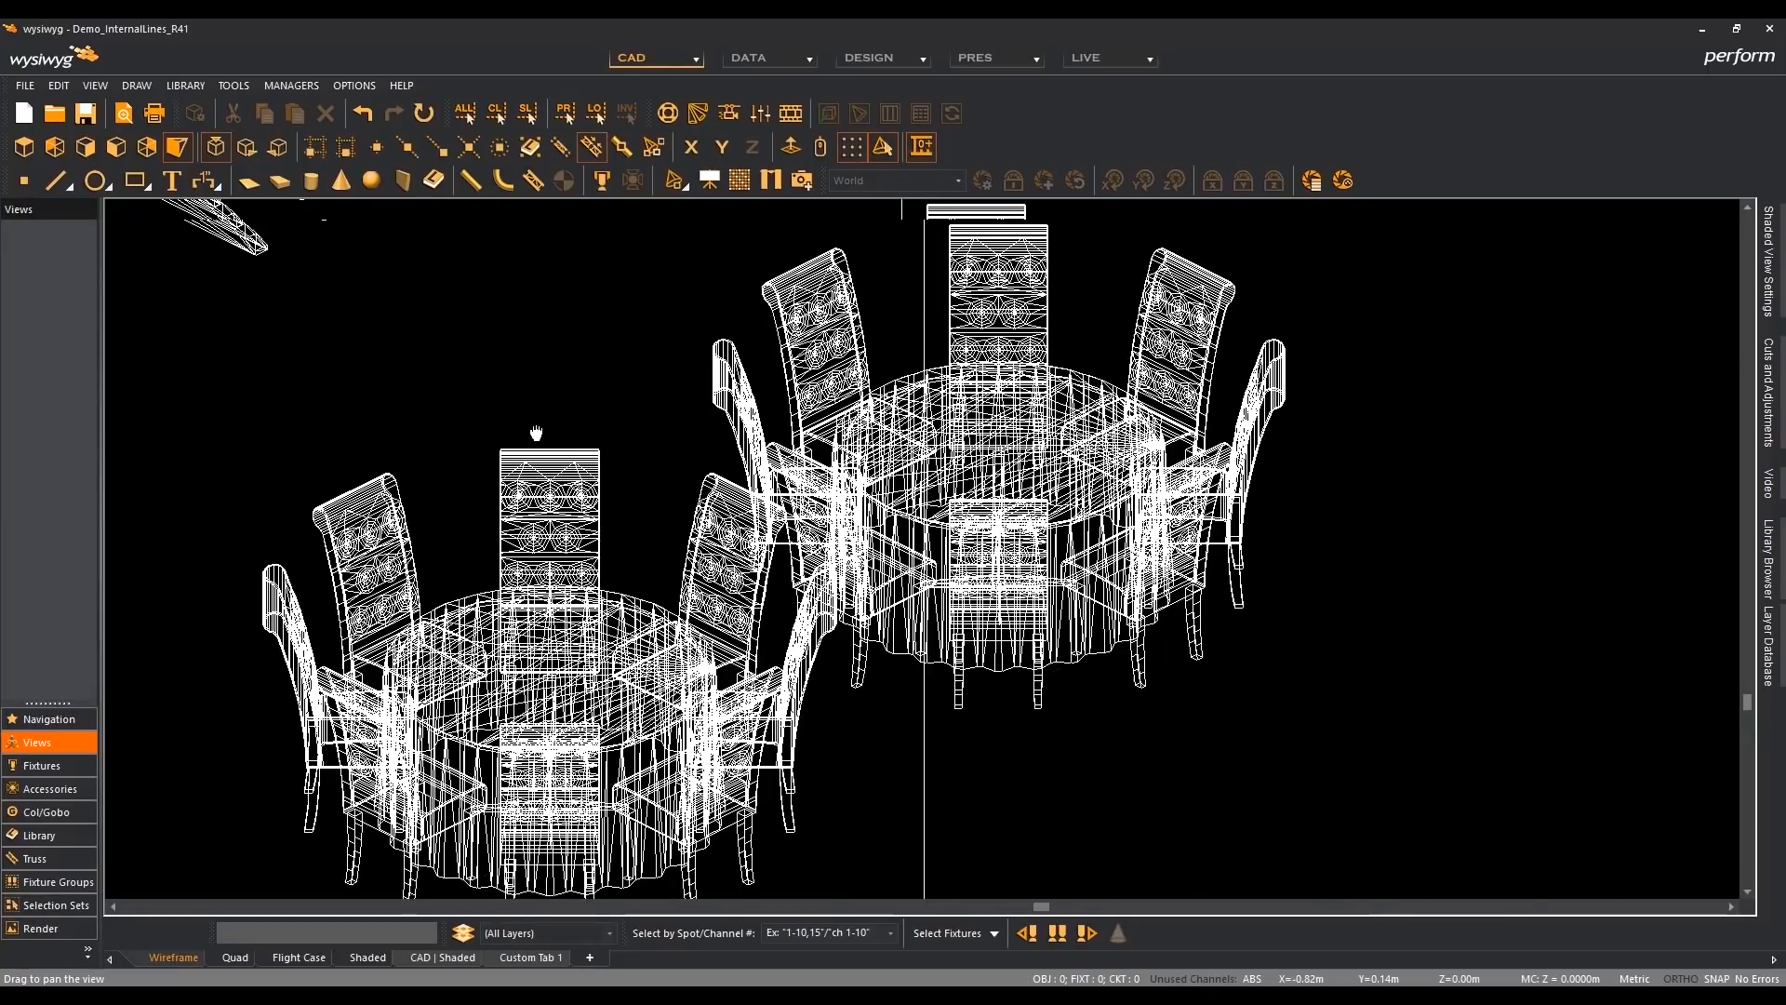
pyautogui.scroll(5, 803, 667)
pyautogui.moveTo(804, 667); pyautogui.dragTo(814, 685, button='middle')
pyautogui.moveTo(722, 546); pyautogui.dragTo(769, 651, button='middle')
pyautogui.scroll(2, 715, 564)
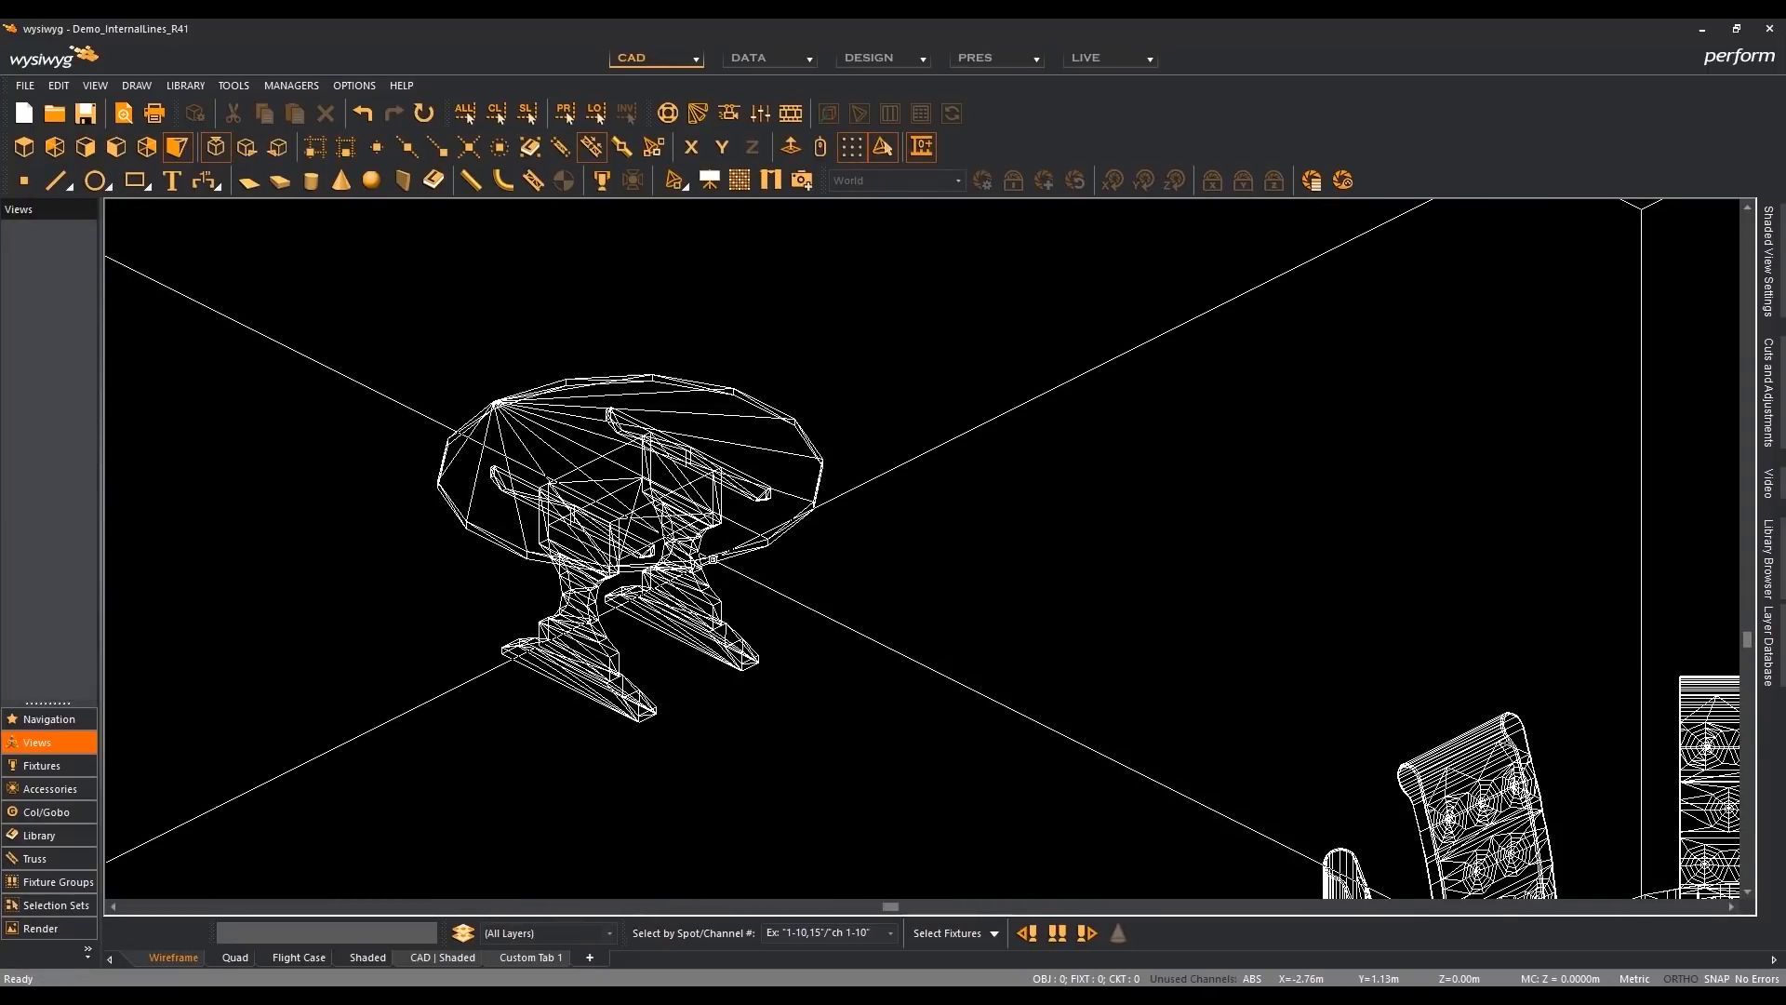
pyautogui.scroll(3, 754, 577)
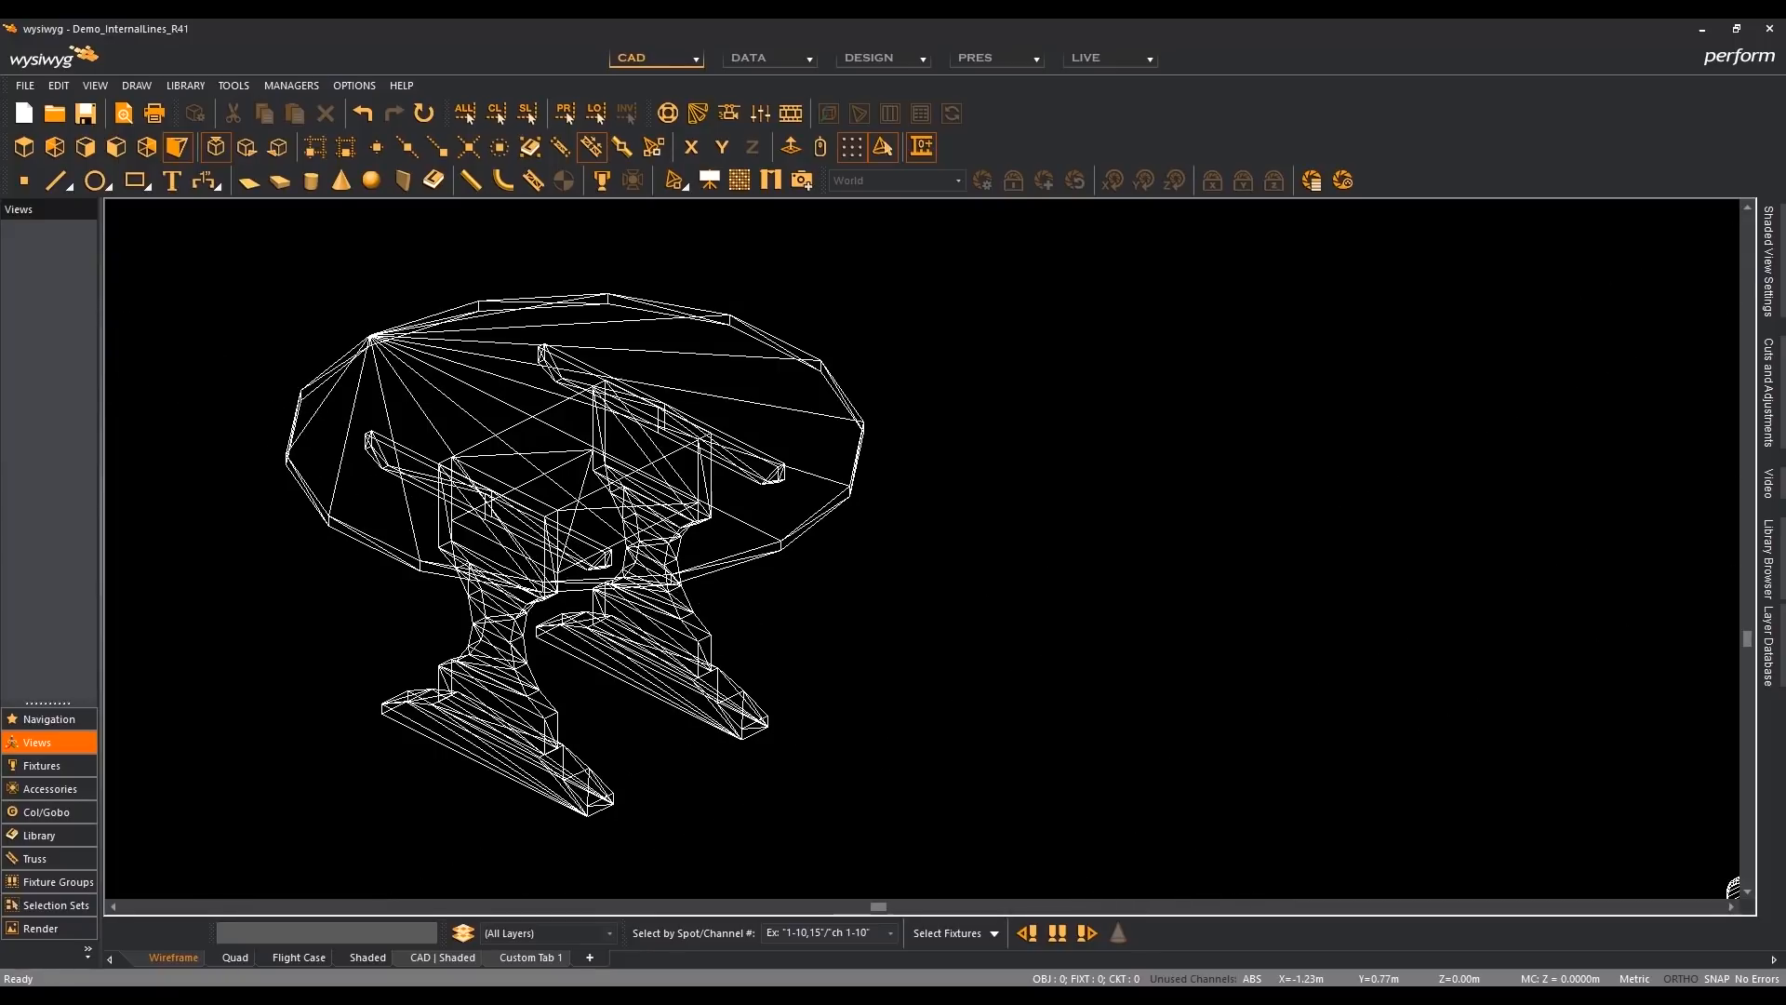
# - Compare the single round table's wireframe between the R42 and R41 windows, and show the R41 document in plan view
pyautogui.click(1156, 994)
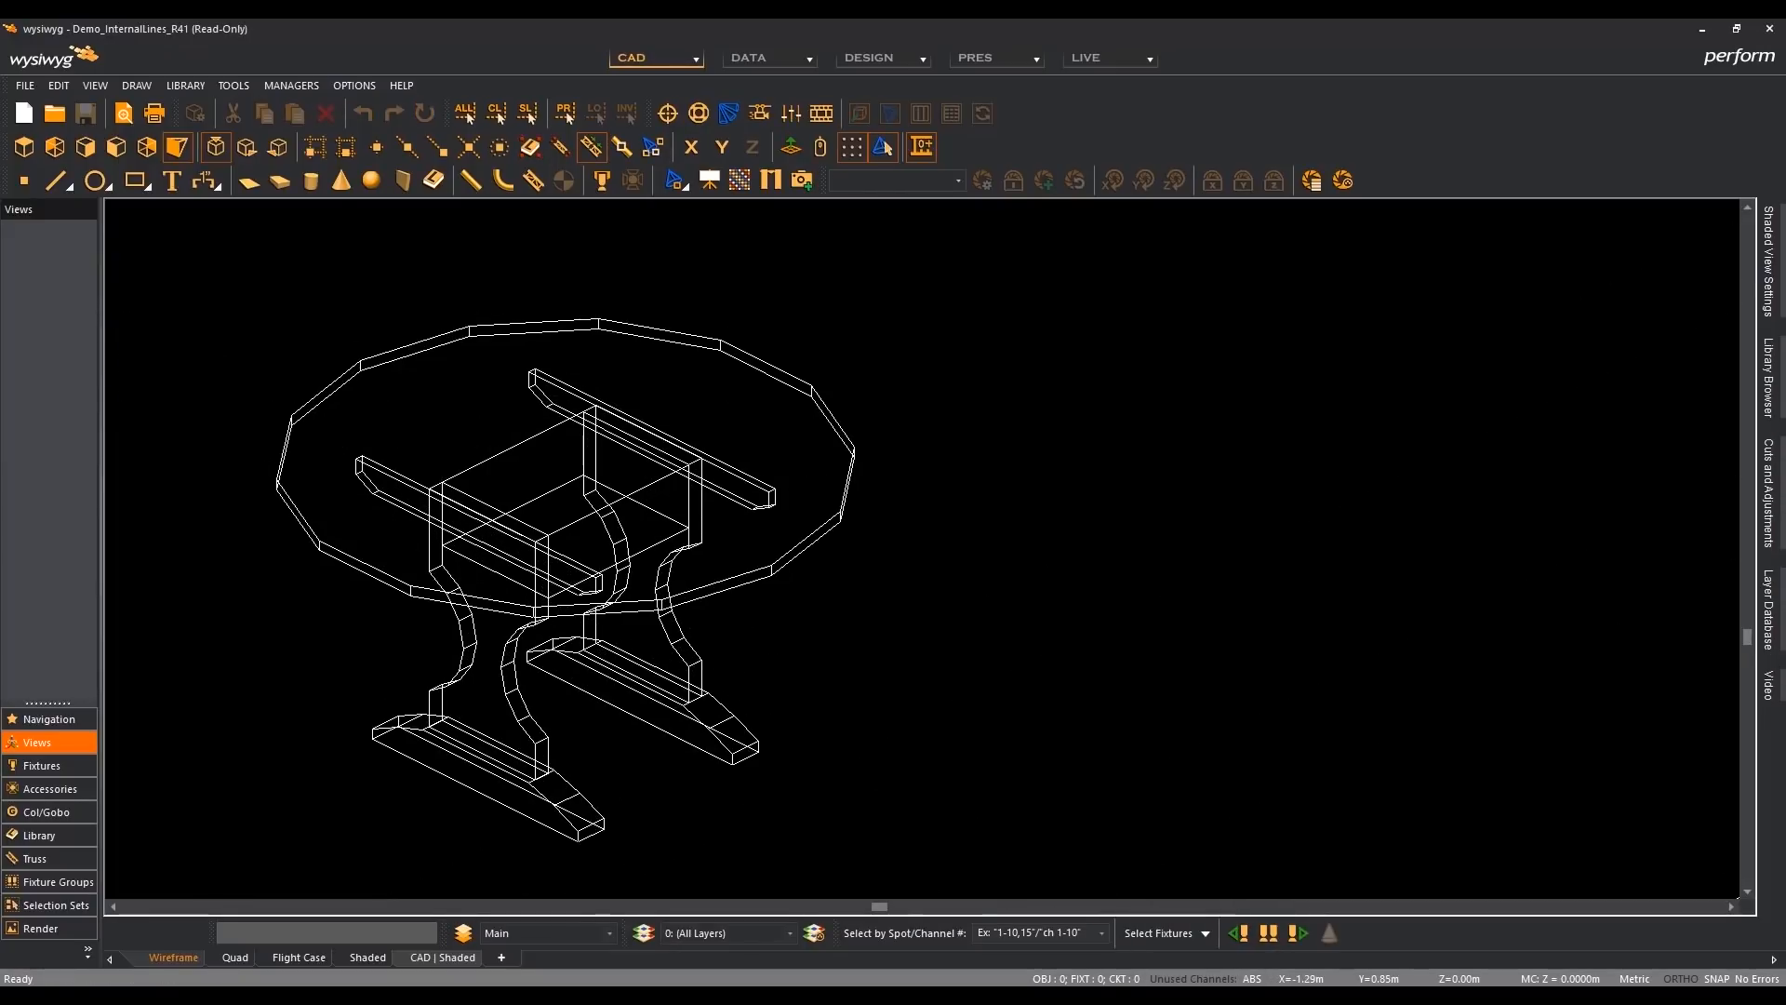
pyautogui.moveTo(1118, 995)
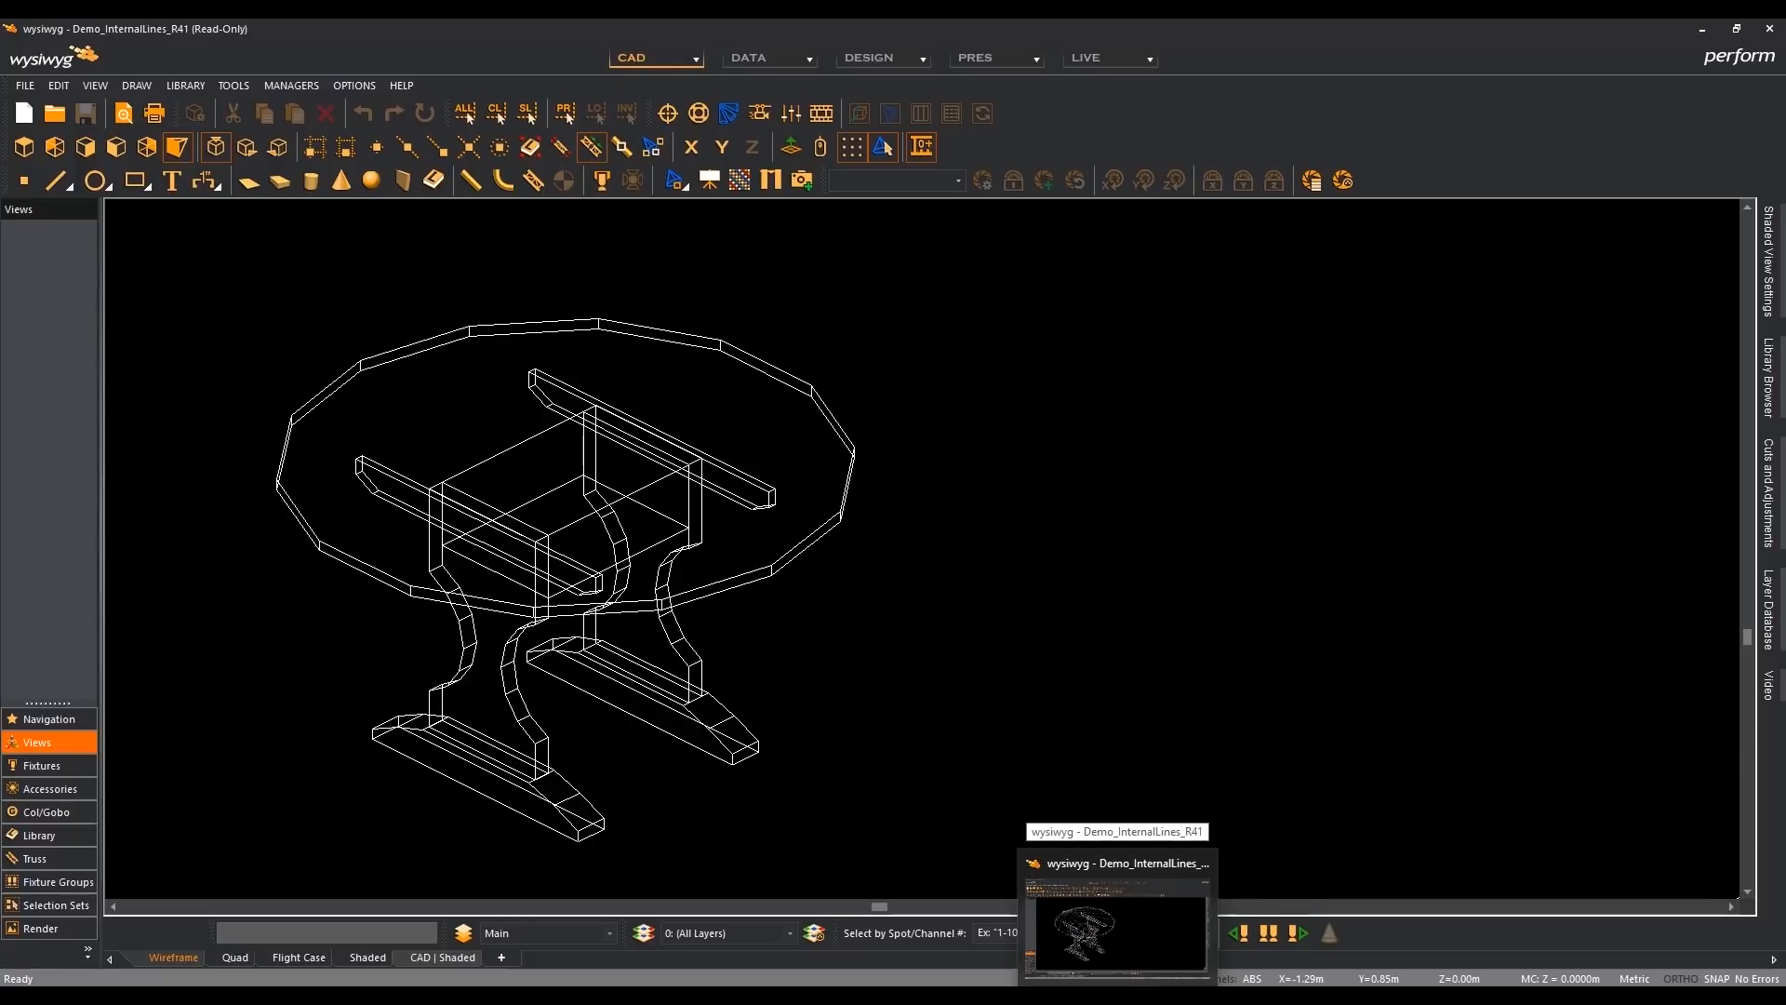
pyautogui.click(1117, 925)
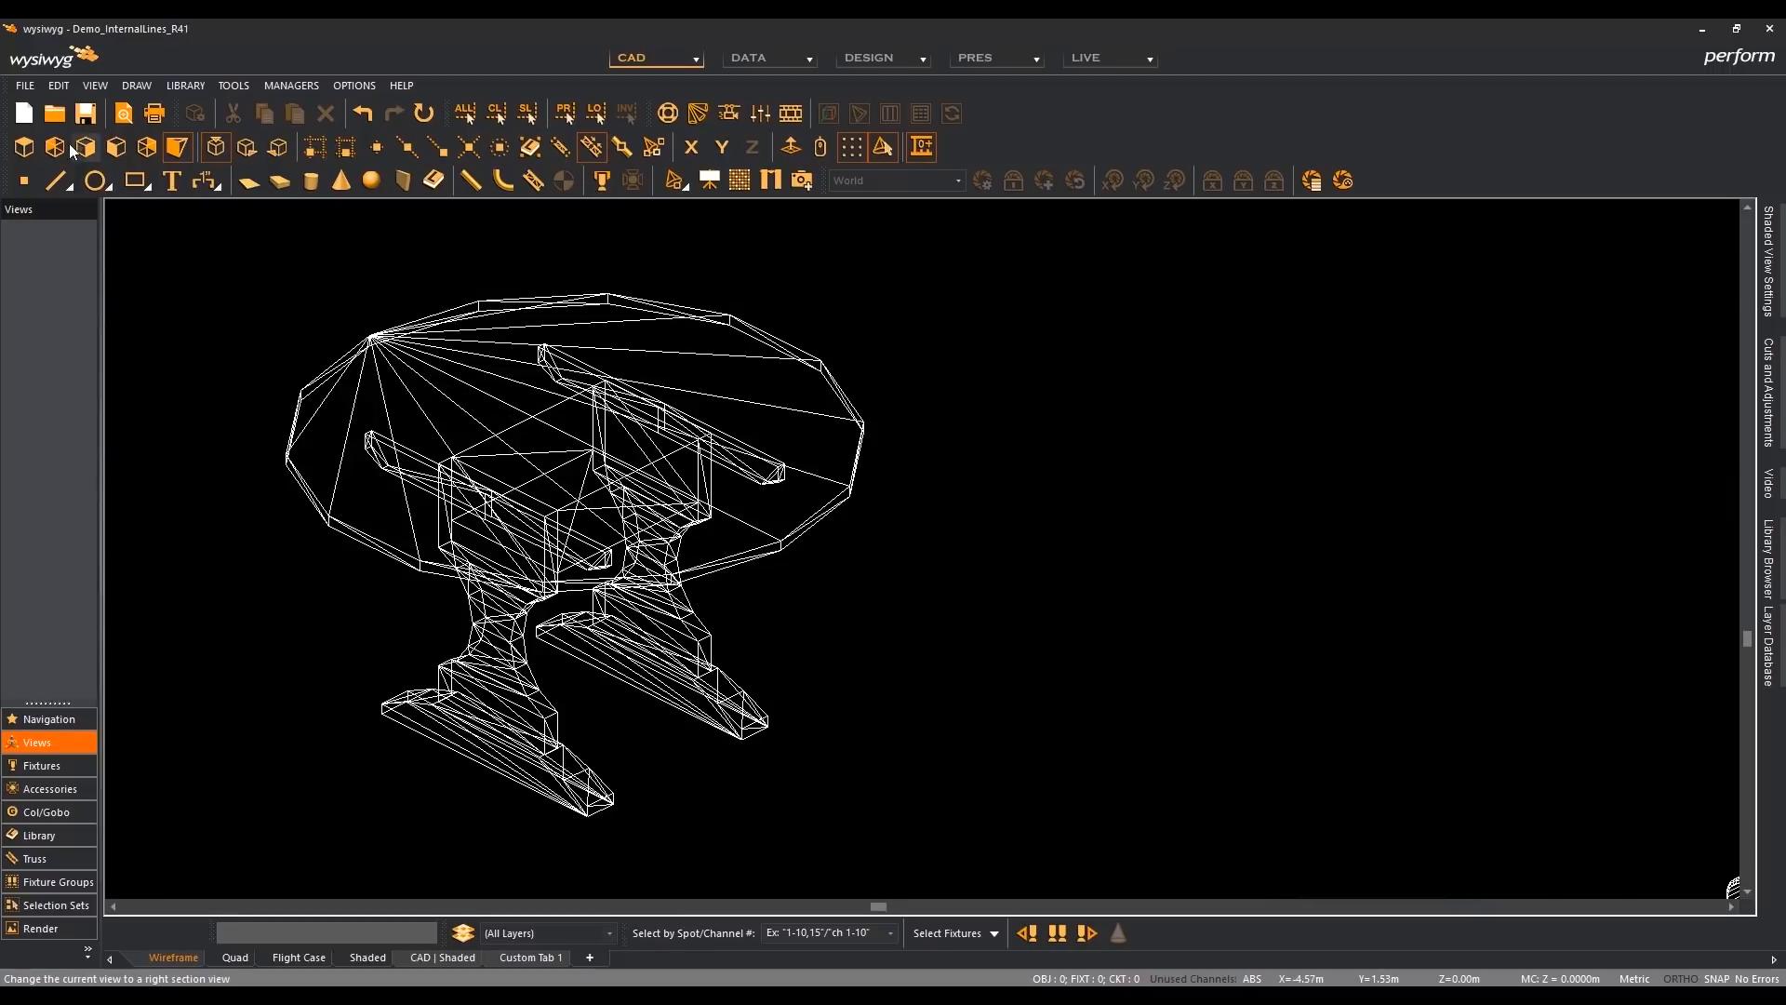
pyautogui.click(25, 147)
pyautogui.moveTo(941, 401); pyautogui.dragTo(914, 559, button='middle')
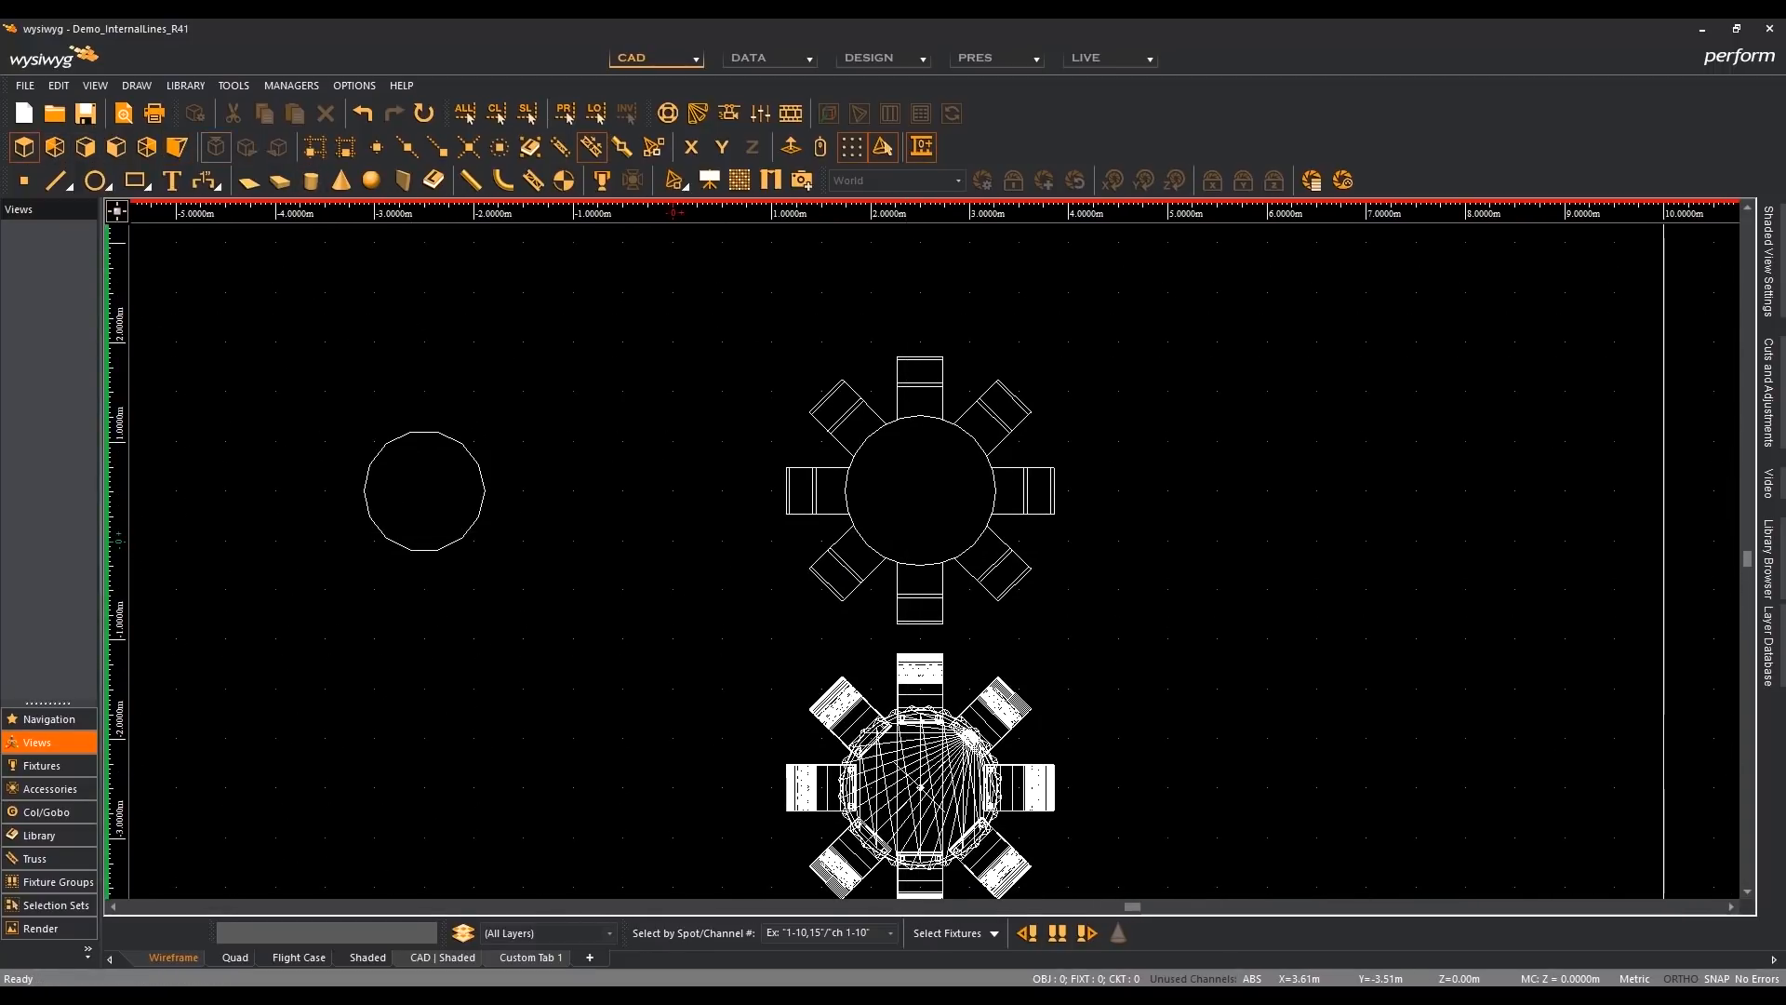
pyautogui.click(1164, 999)
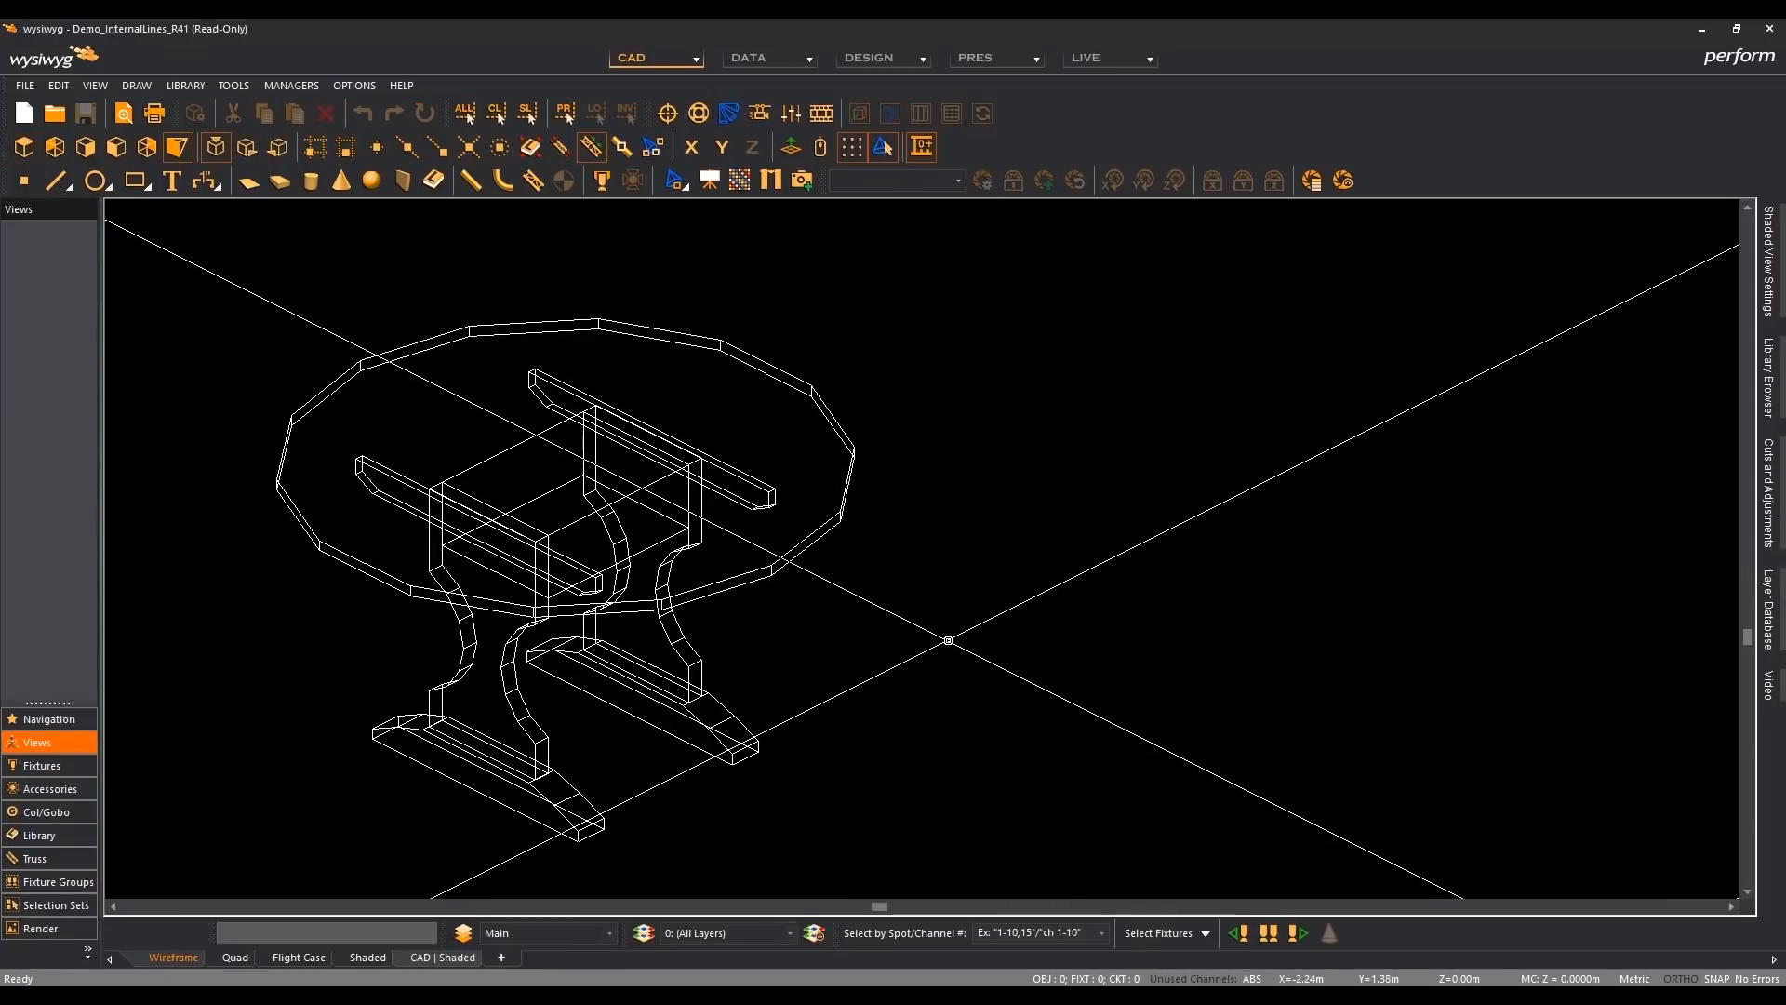
# - In the R42 window's plan view, start a new library item from the upper table and its chairs, with the base point at X 2.50 m, Y 0.50 m
pyautogui.click(25, 150)
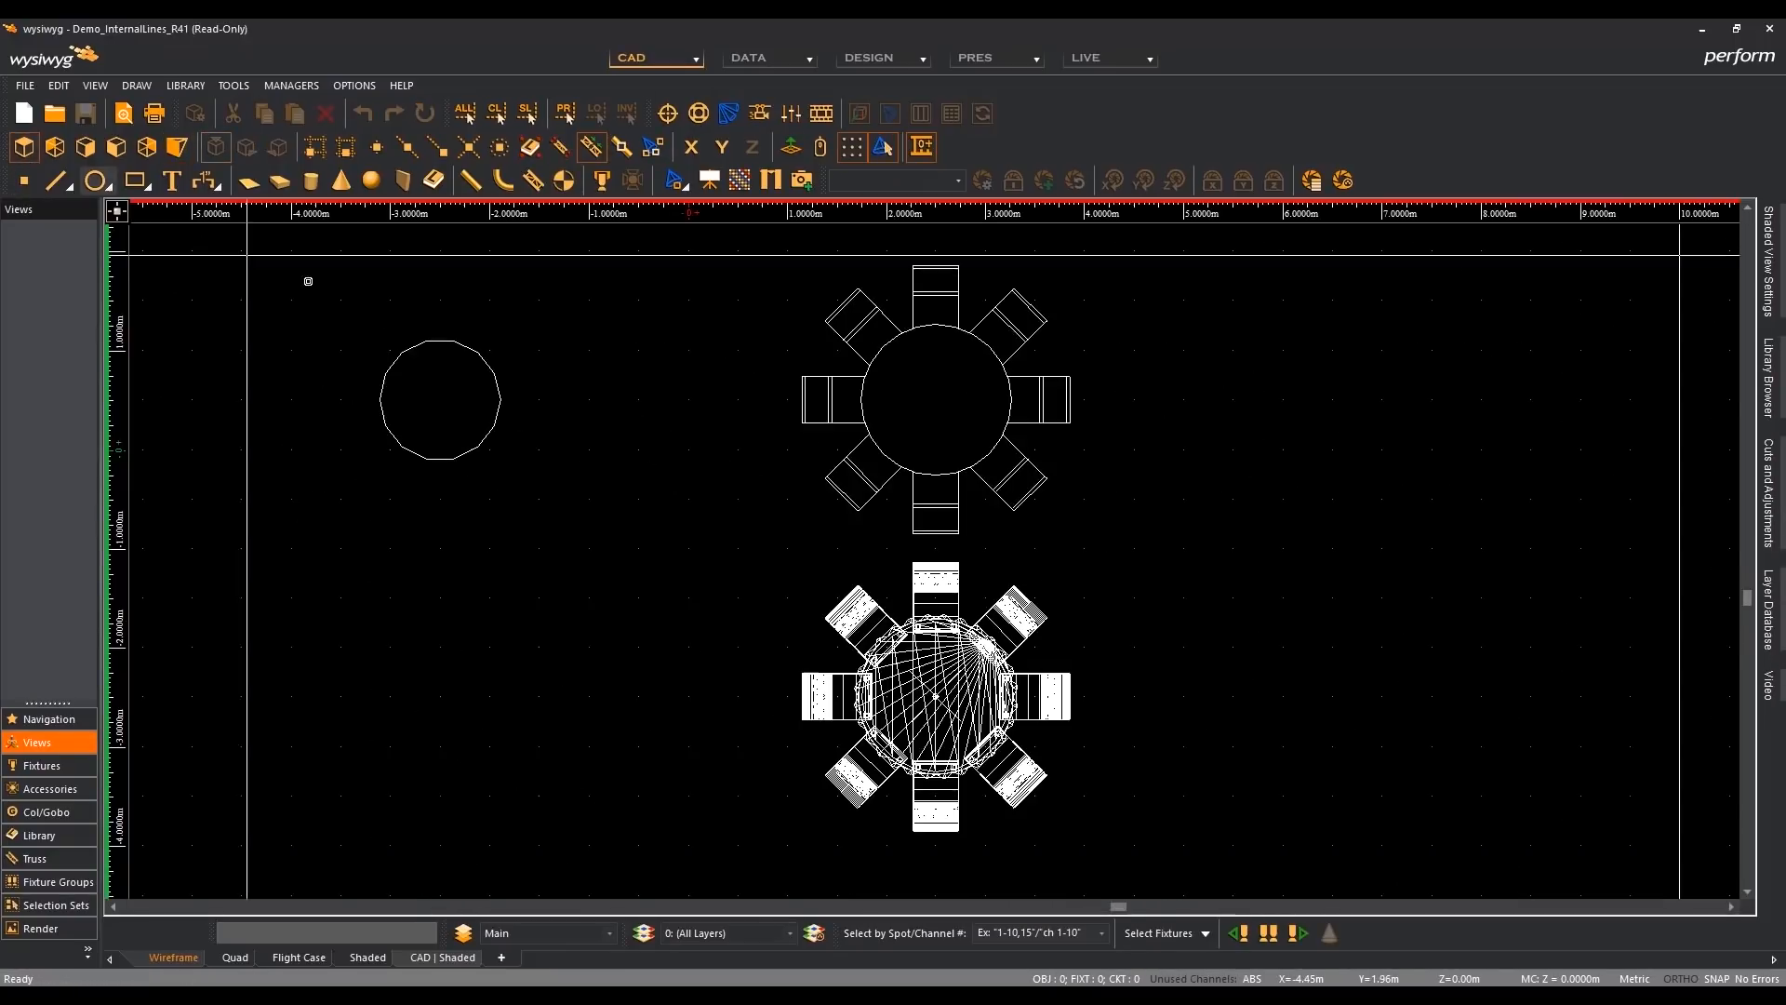
pyautogui.scroll(3, 980, 591)
pyautogui.moveTo(762, 312); pyautogui.dragTo(1133, 634)
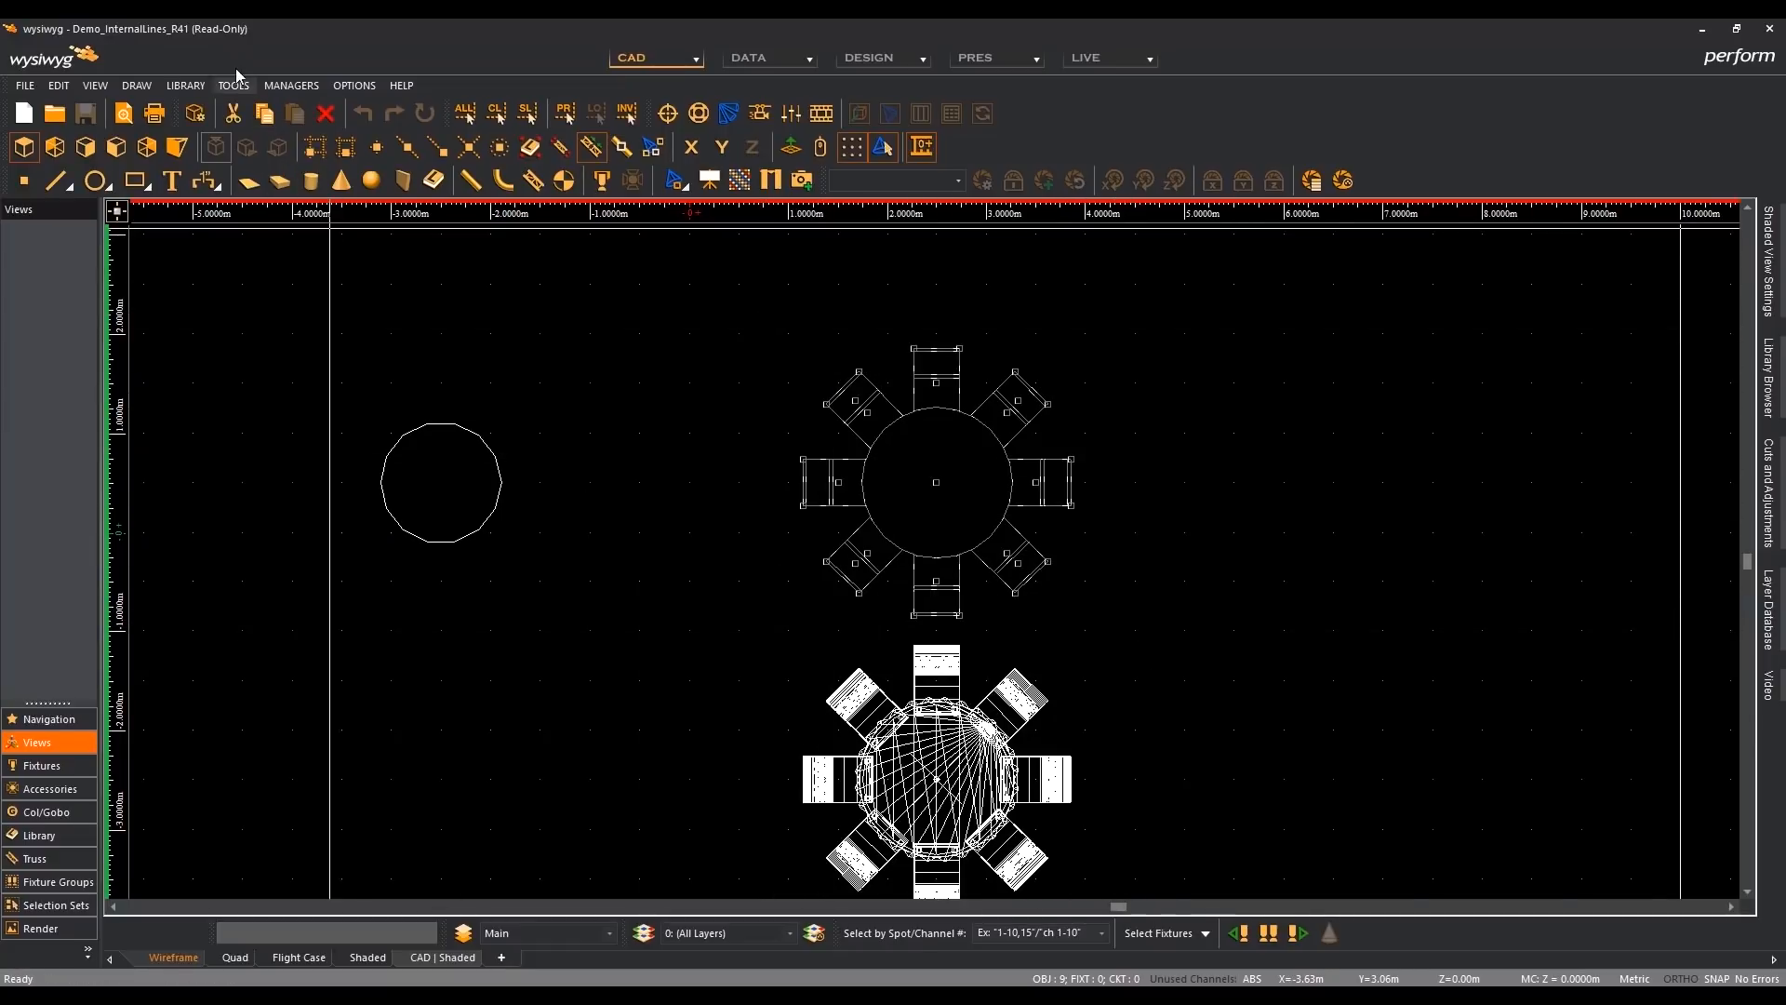
pyautogui.click(204, 86)
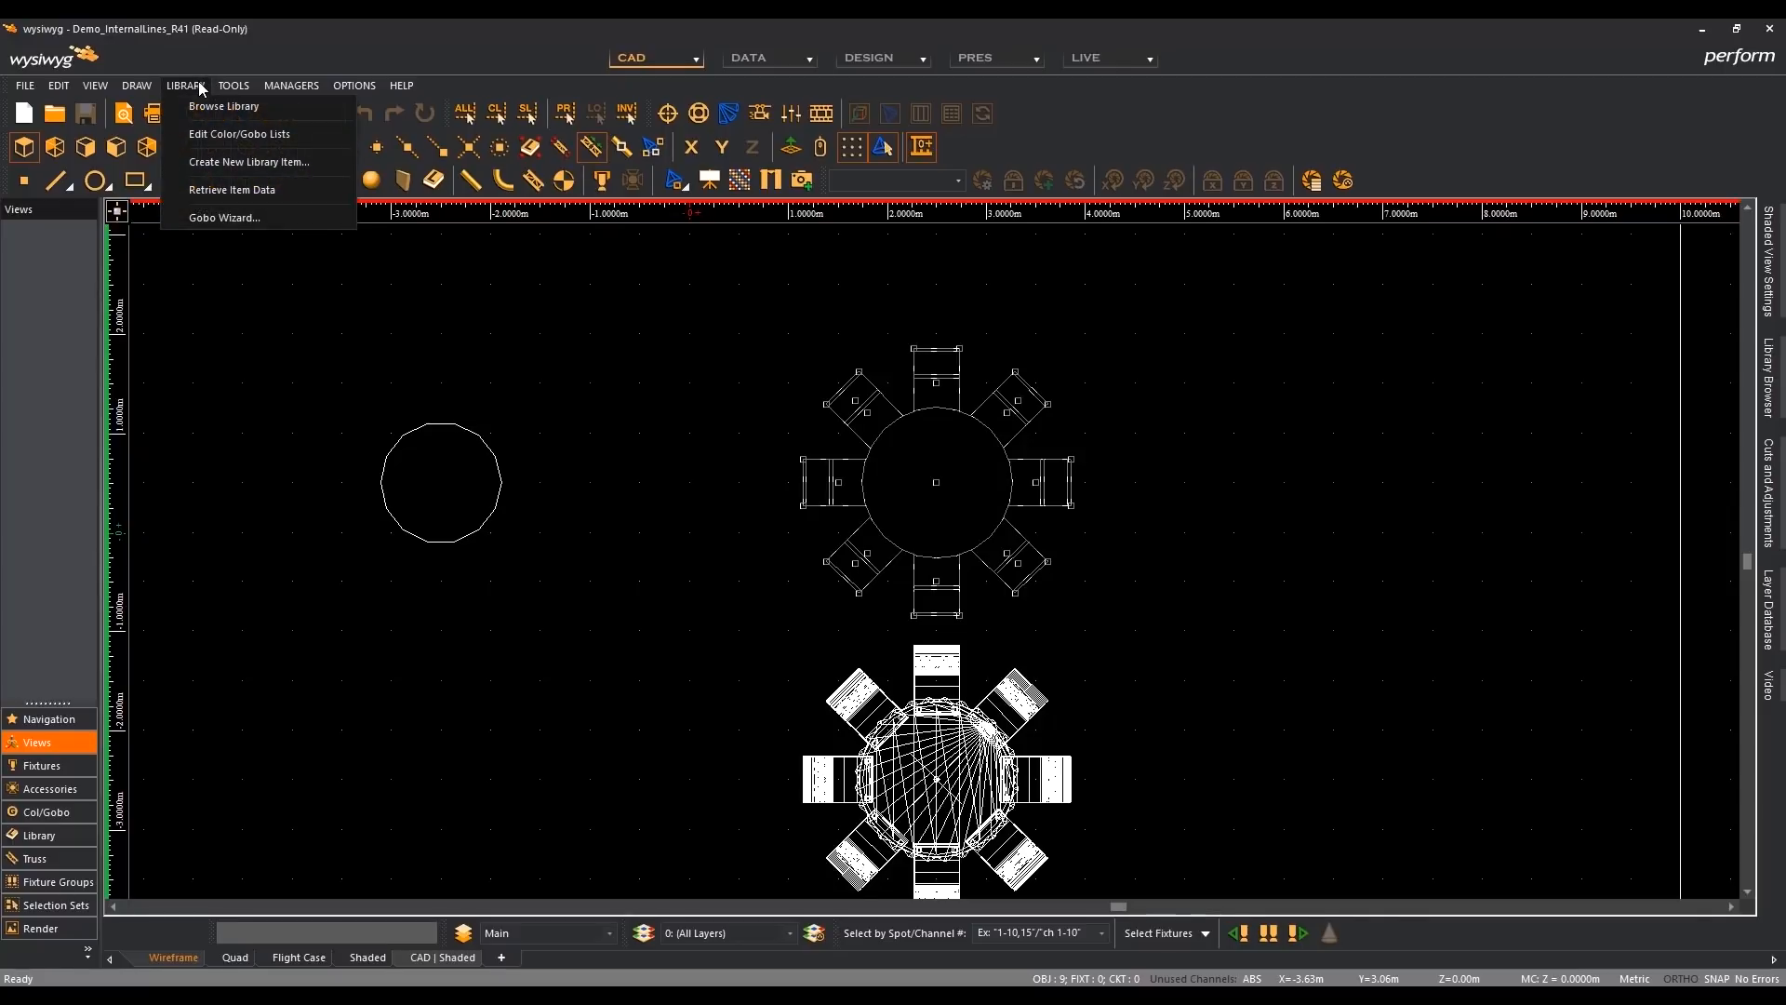
pyautogui.click(244, 162)
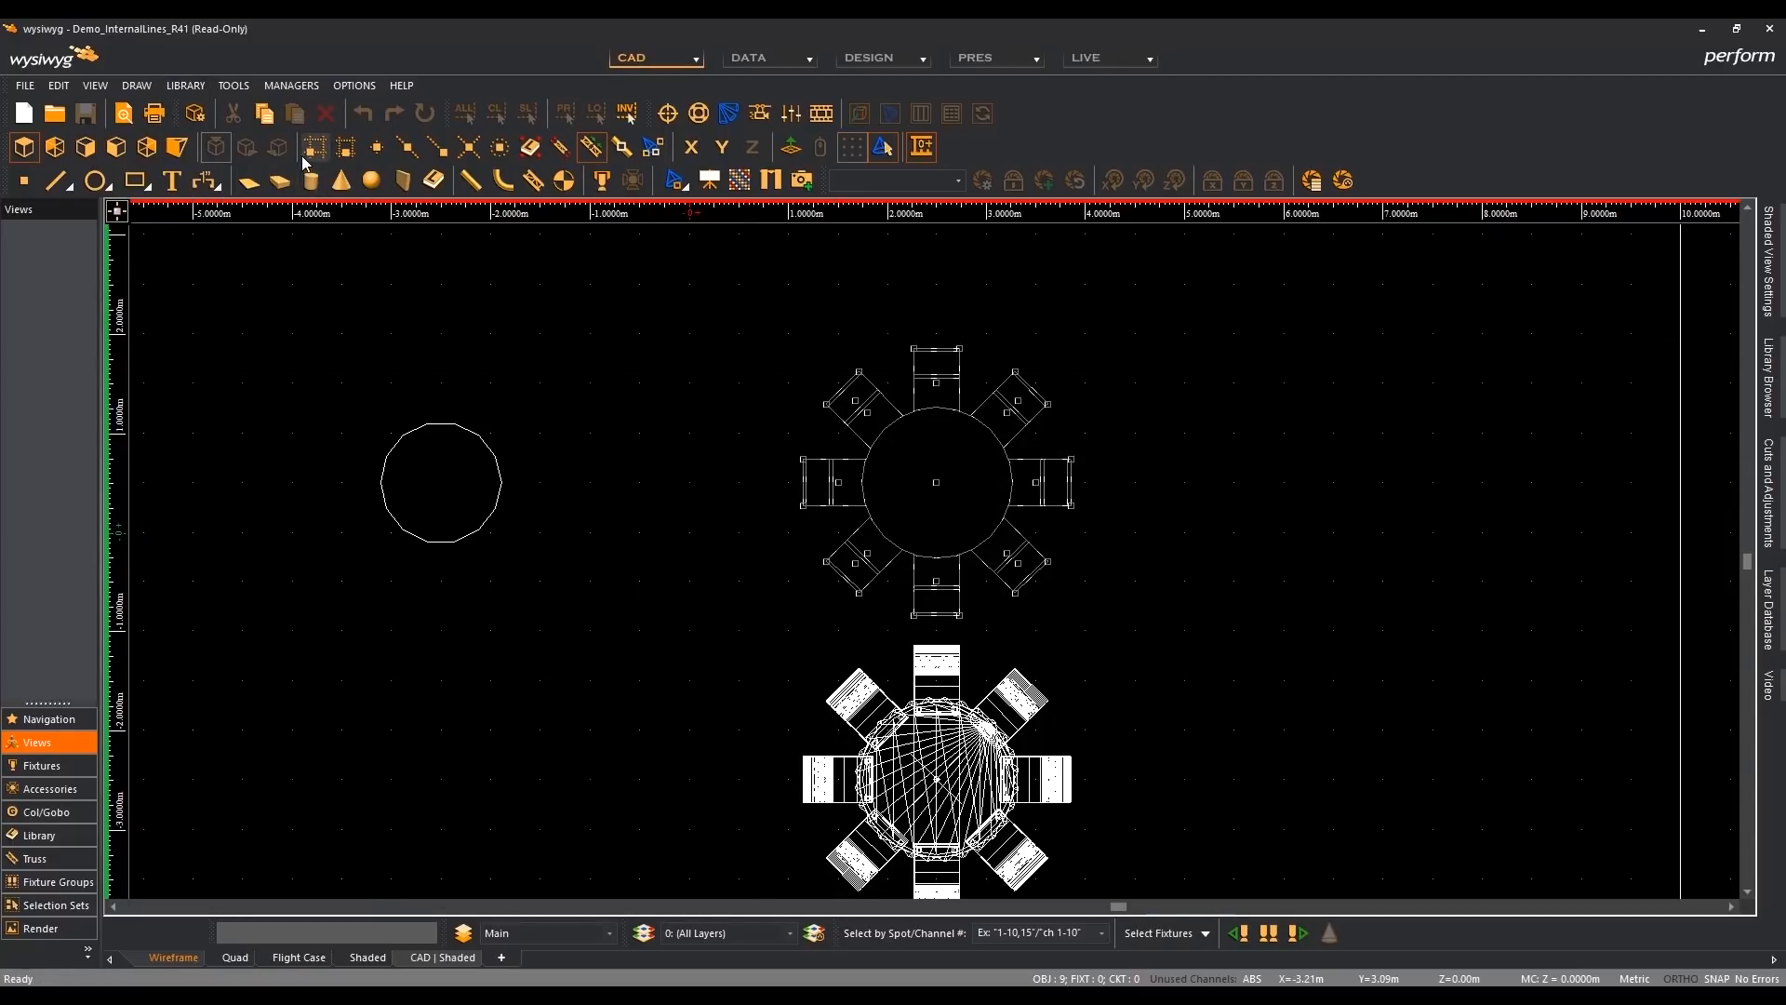
pyautogui.click(936, 482)
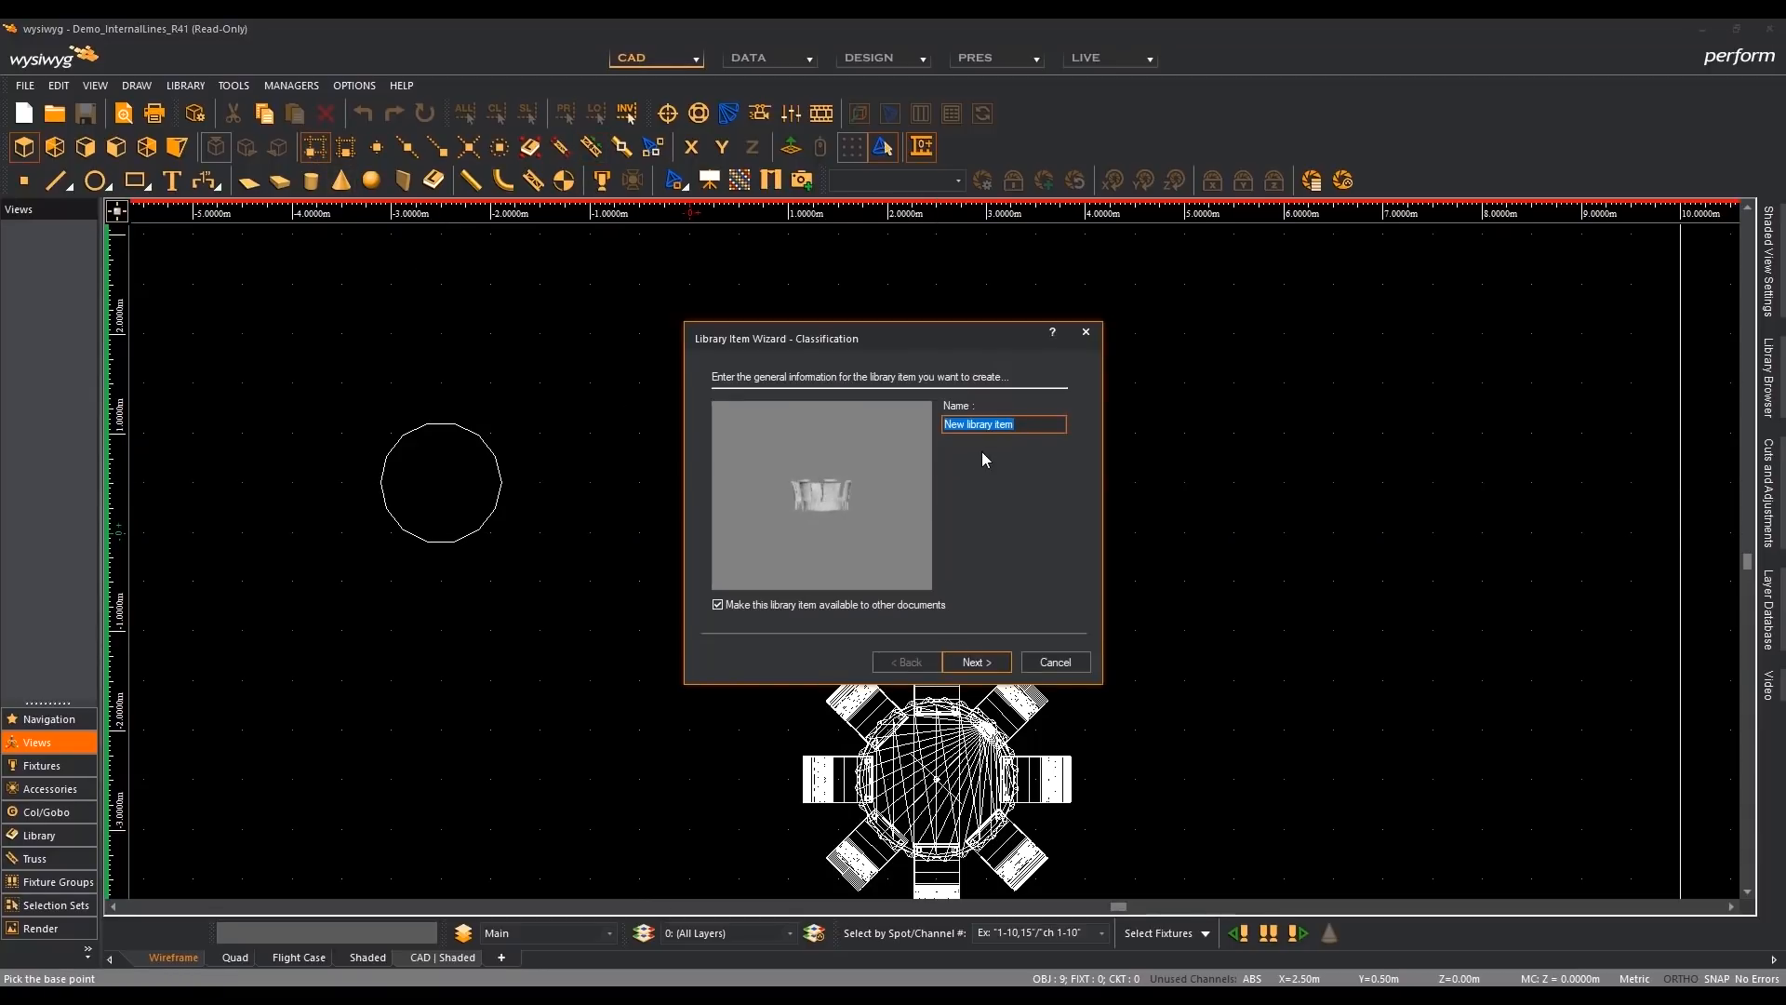
# - Name the library item custom table R42, keep it available to other documents under the Custom path, and finish creating it
pyautogui.write('custom table R42')
pyautogui.click(975, 662)
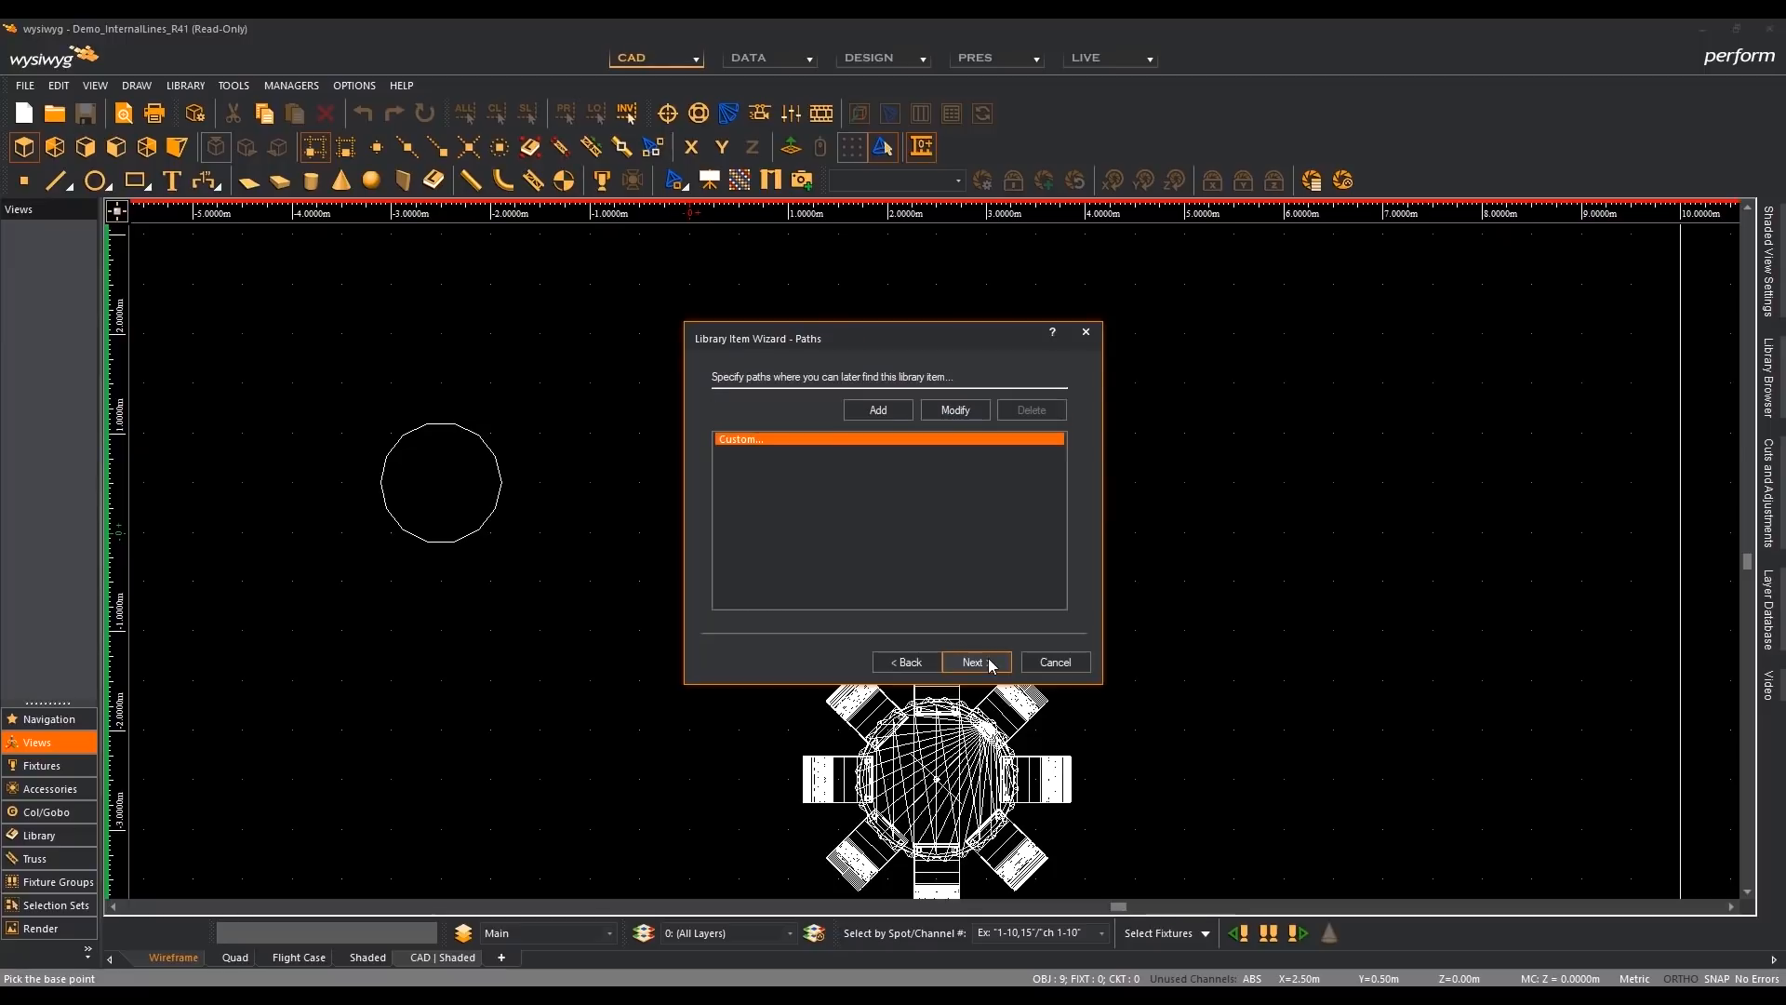
pyautogui.click(990, 663)
pyautogui.click(991, 663)
pyautogui.click(991, 663)
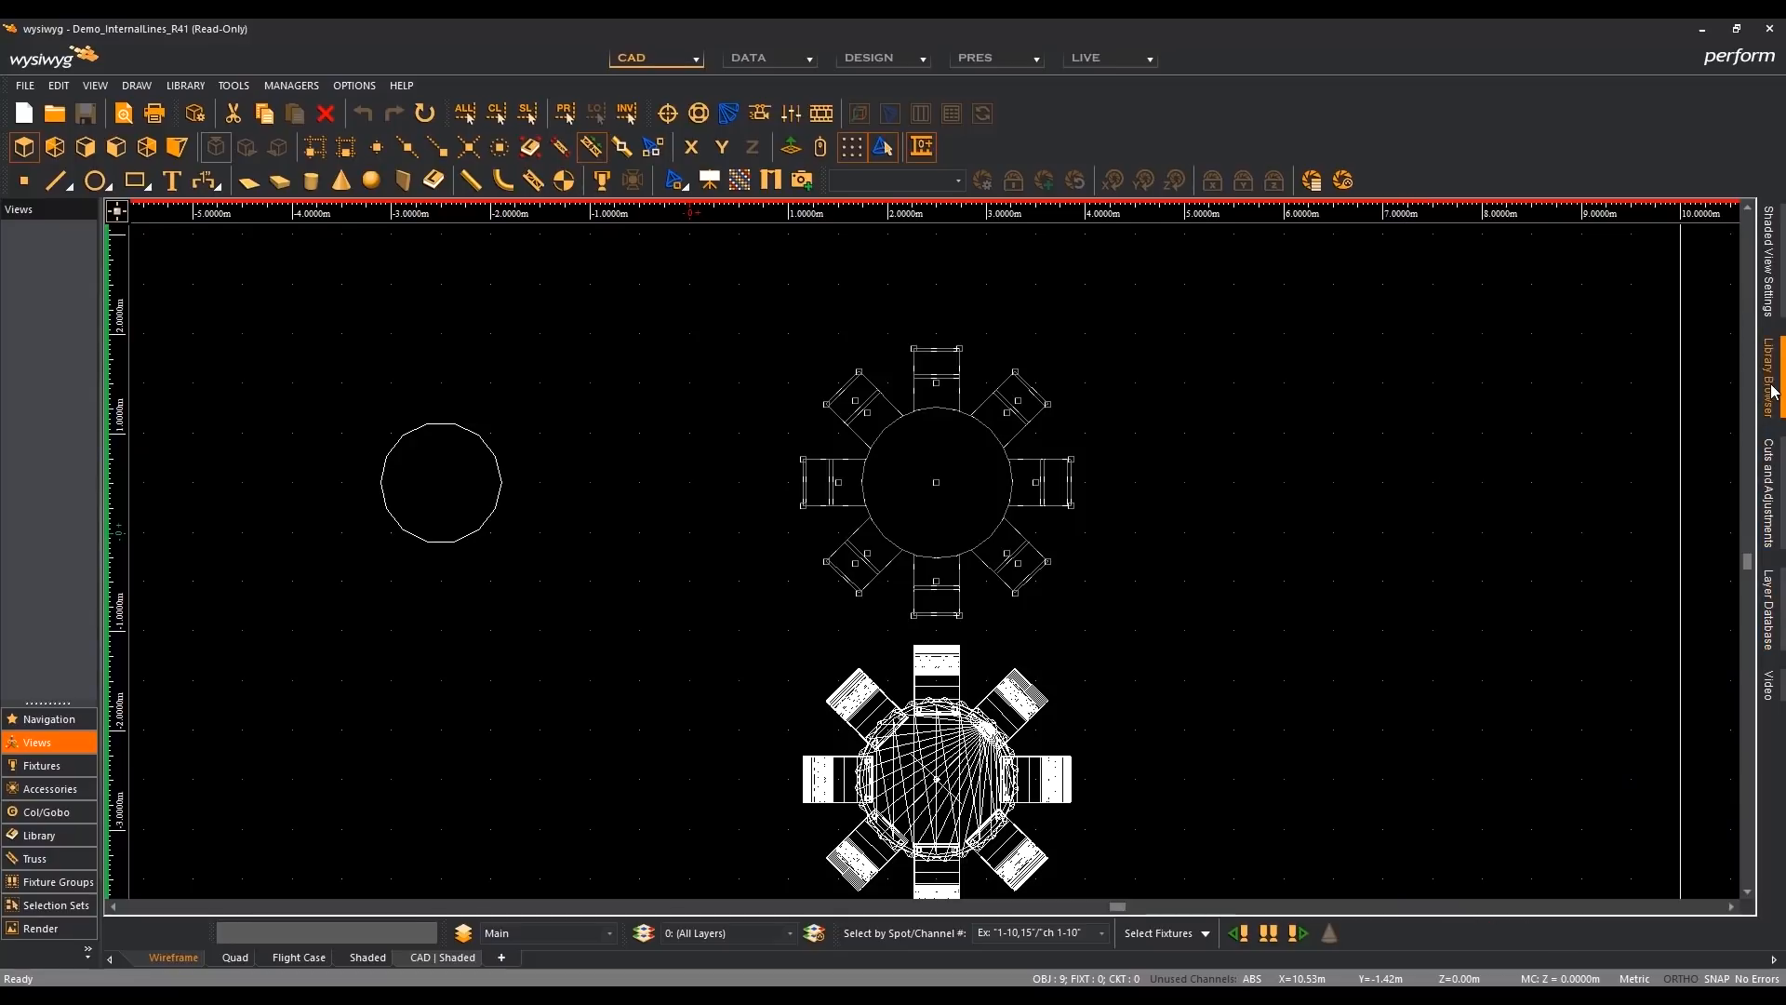
# - Place the custom table R42 item from the library's Custom folder beside the lower table set, at X 5.50 m, Y -2.50 m
pyautogui.moveTo(1773, 390)
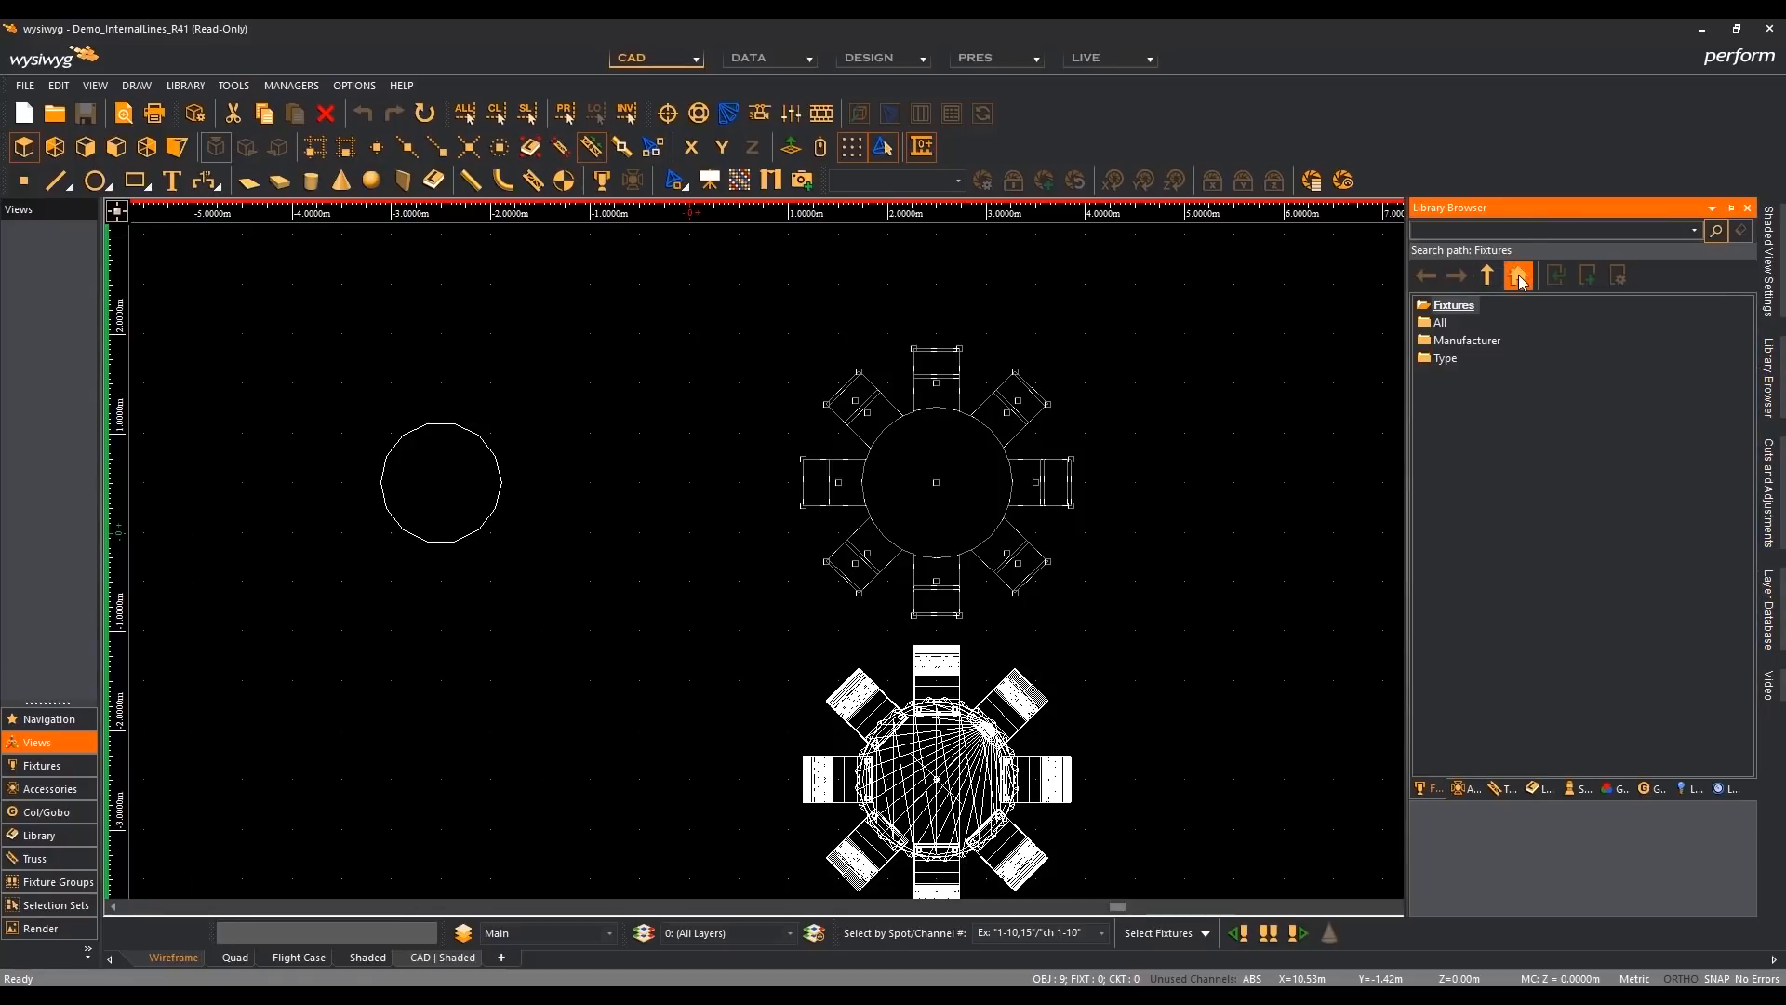
pyautogui.click(1537, 788)
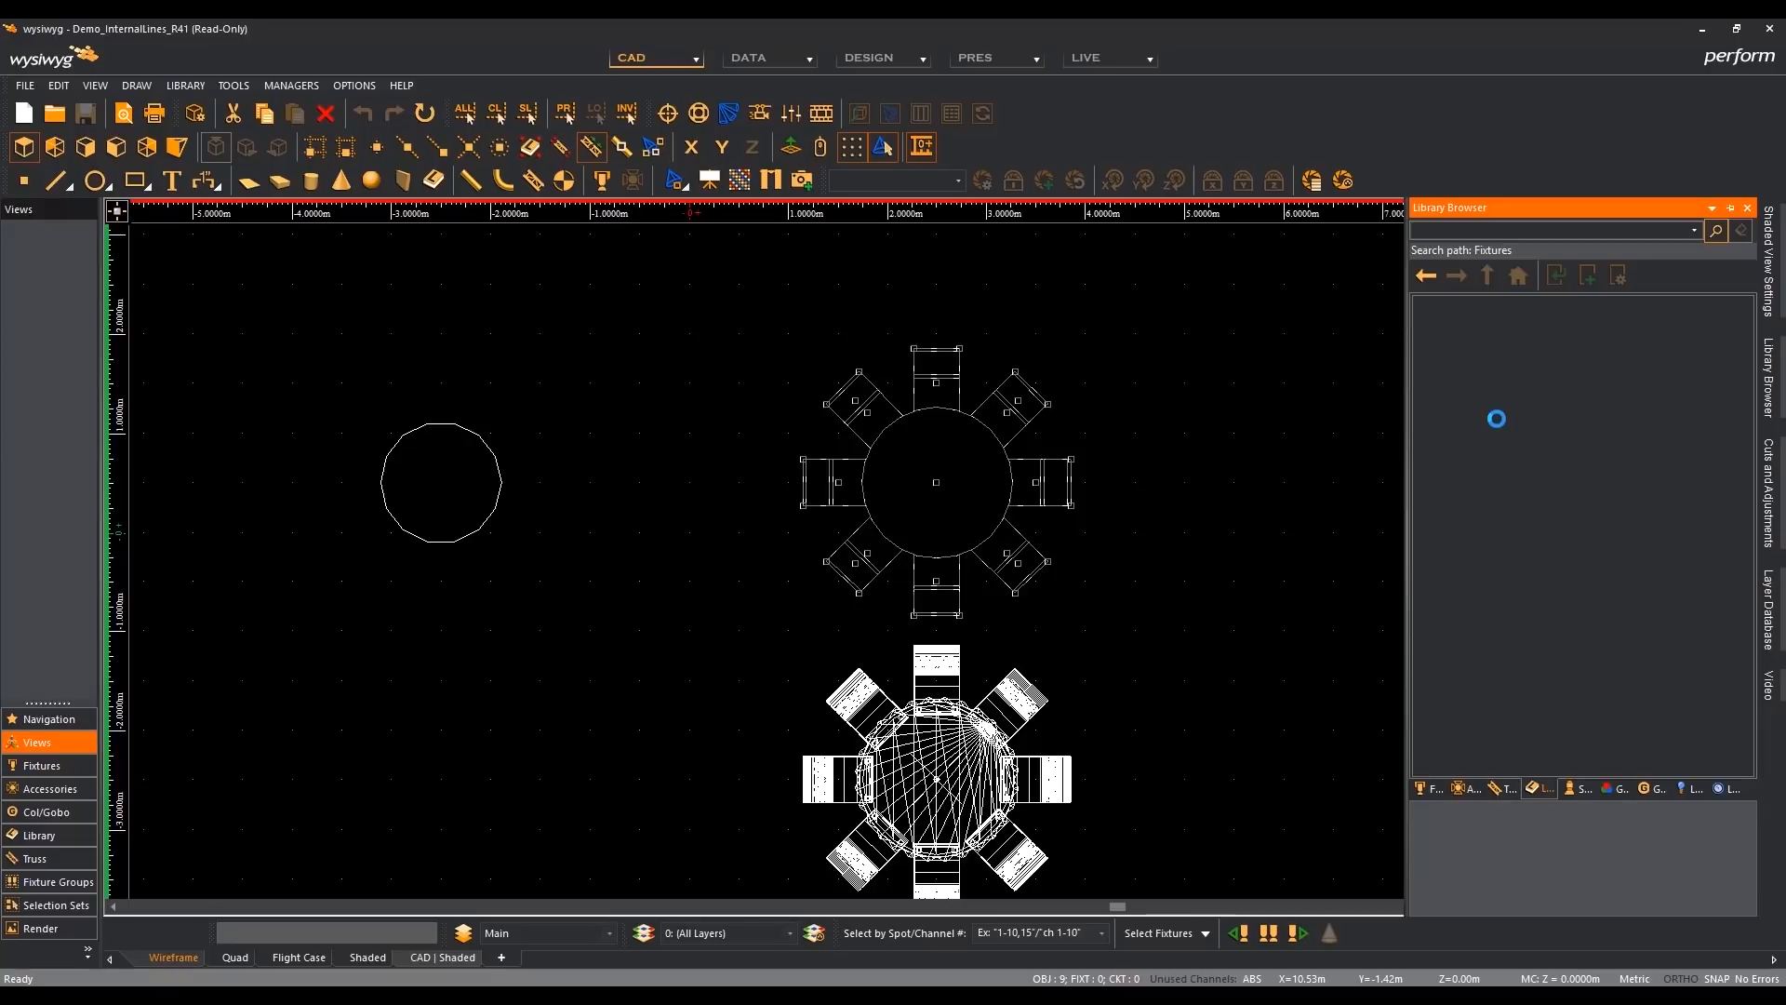
pyautogui.click(1453, 323)
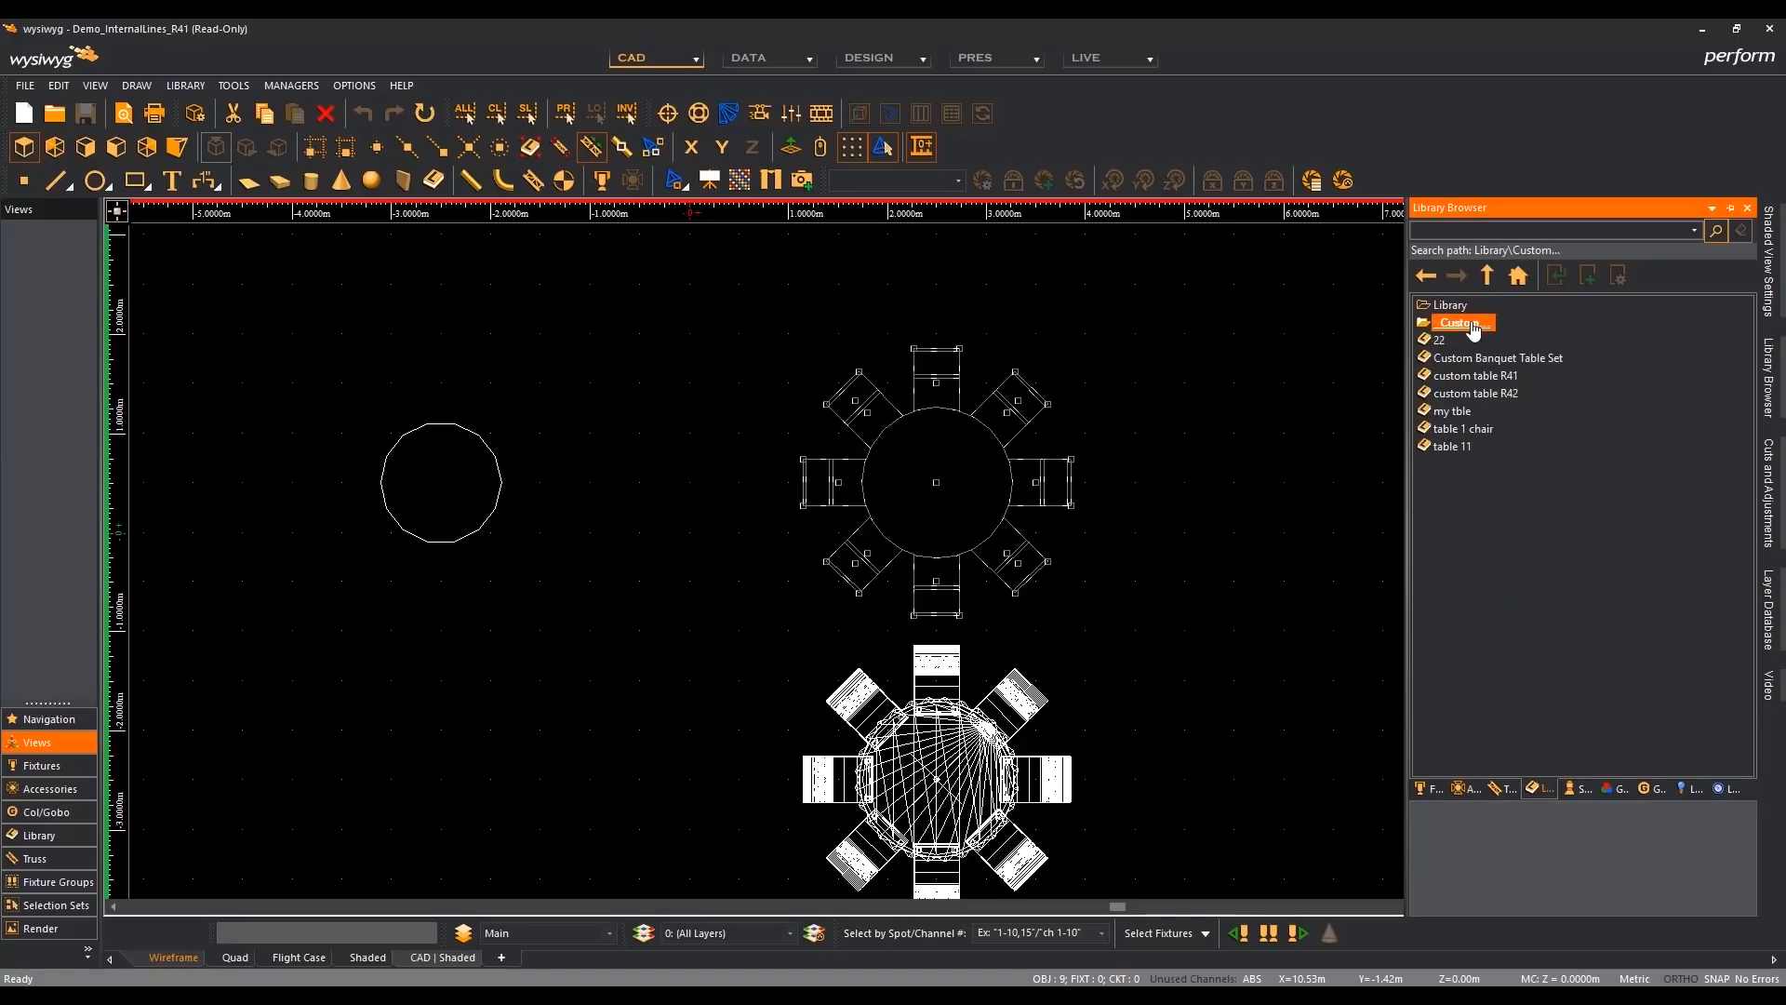
pyautogui.click(1514, 393)
pyautogui.moveTo(1516, 400); pyautogui.dragTo(1267, 505)
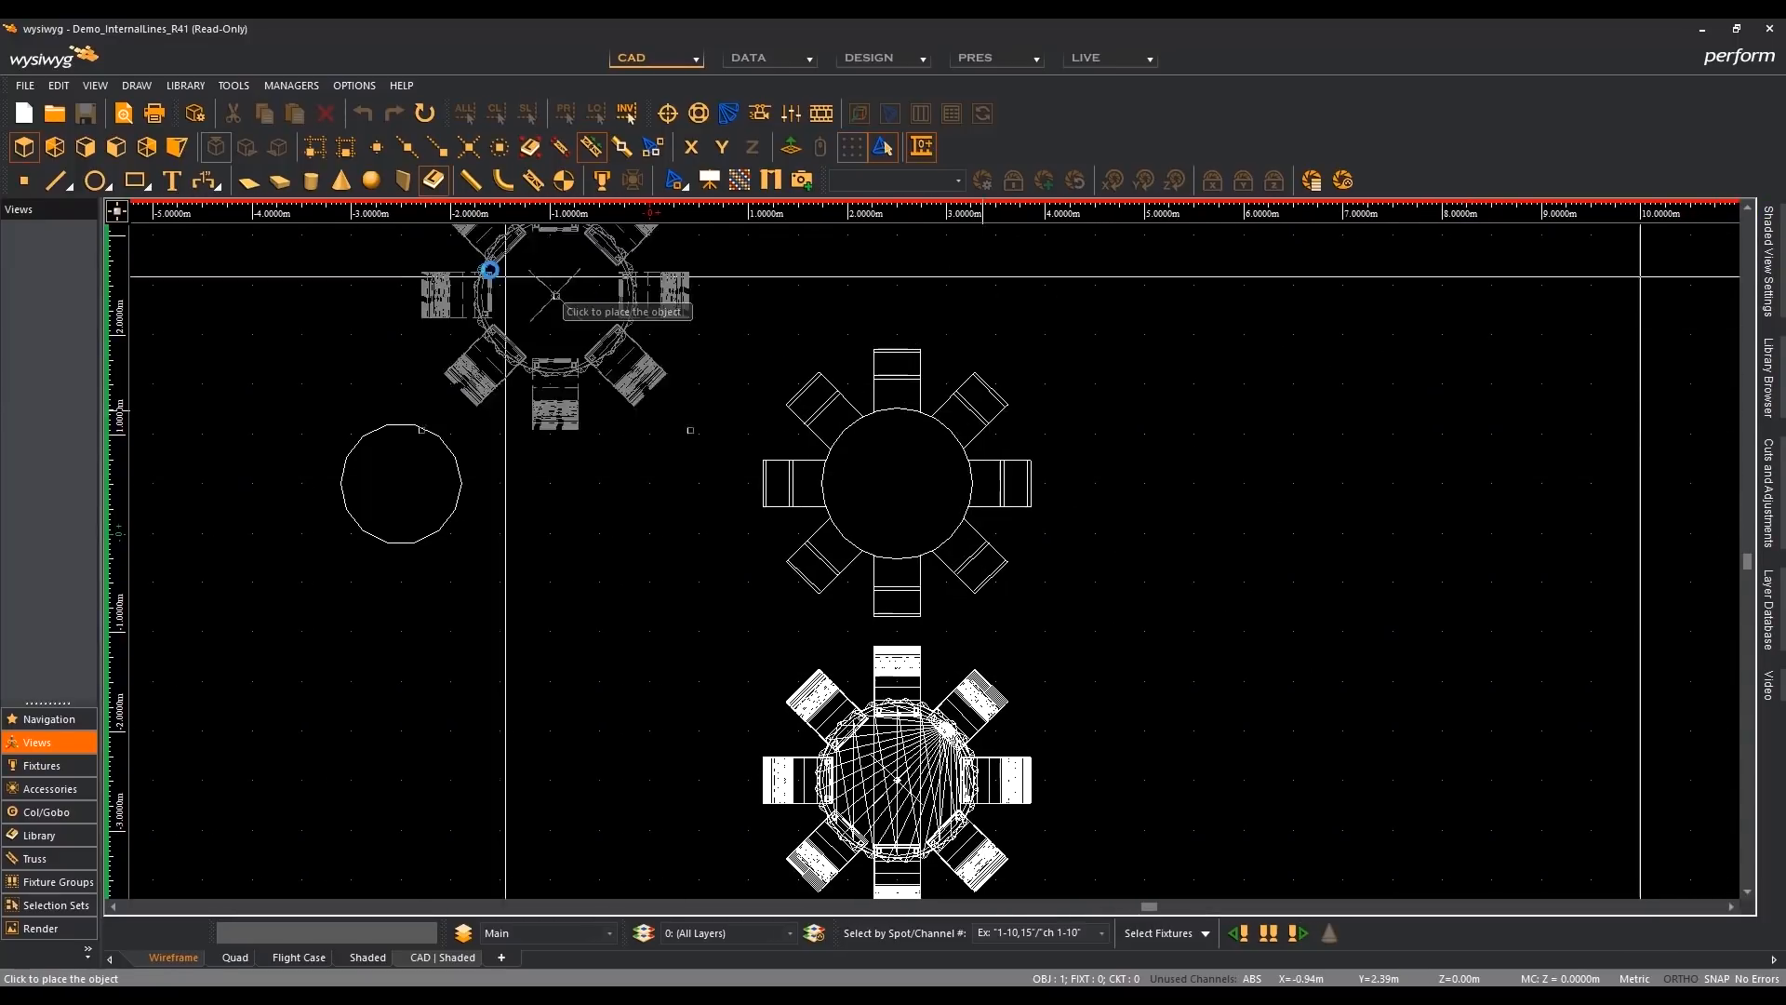
pyautogui.click(314, 149)
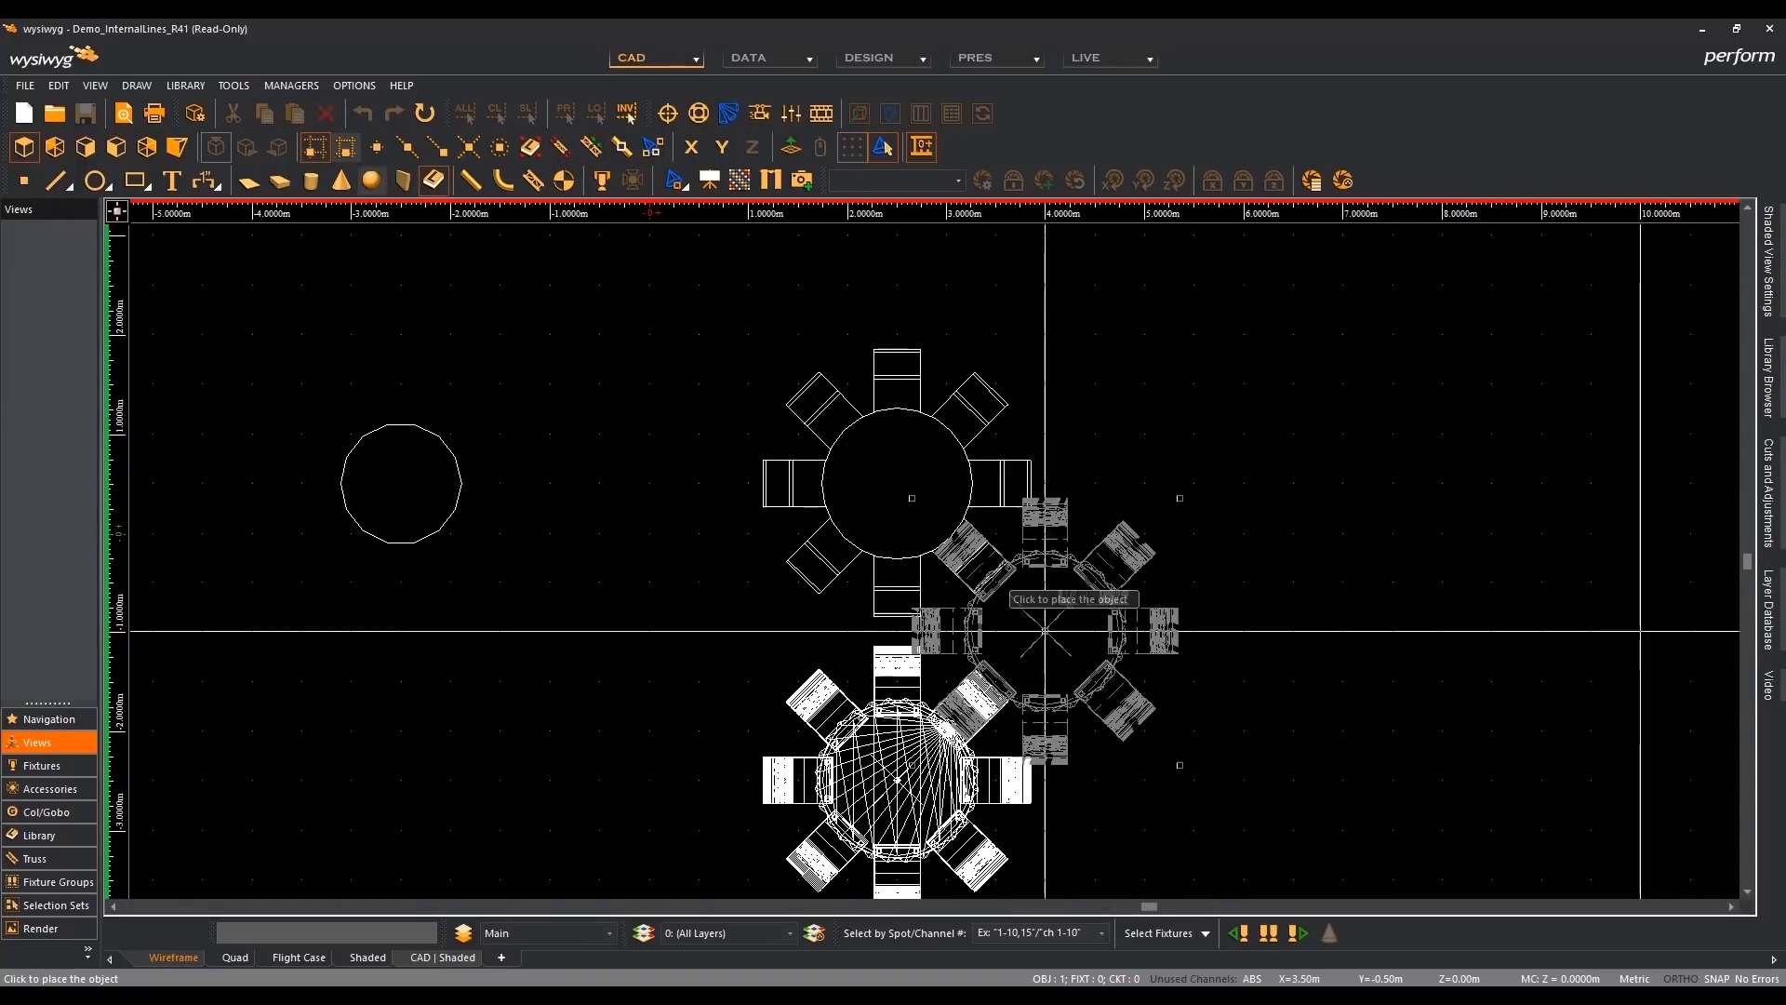
pyautogui.moveTo(1058, 618); pyautogui.dragTo(982, 529, button='middle')
pyautogui.click(1117, 690)
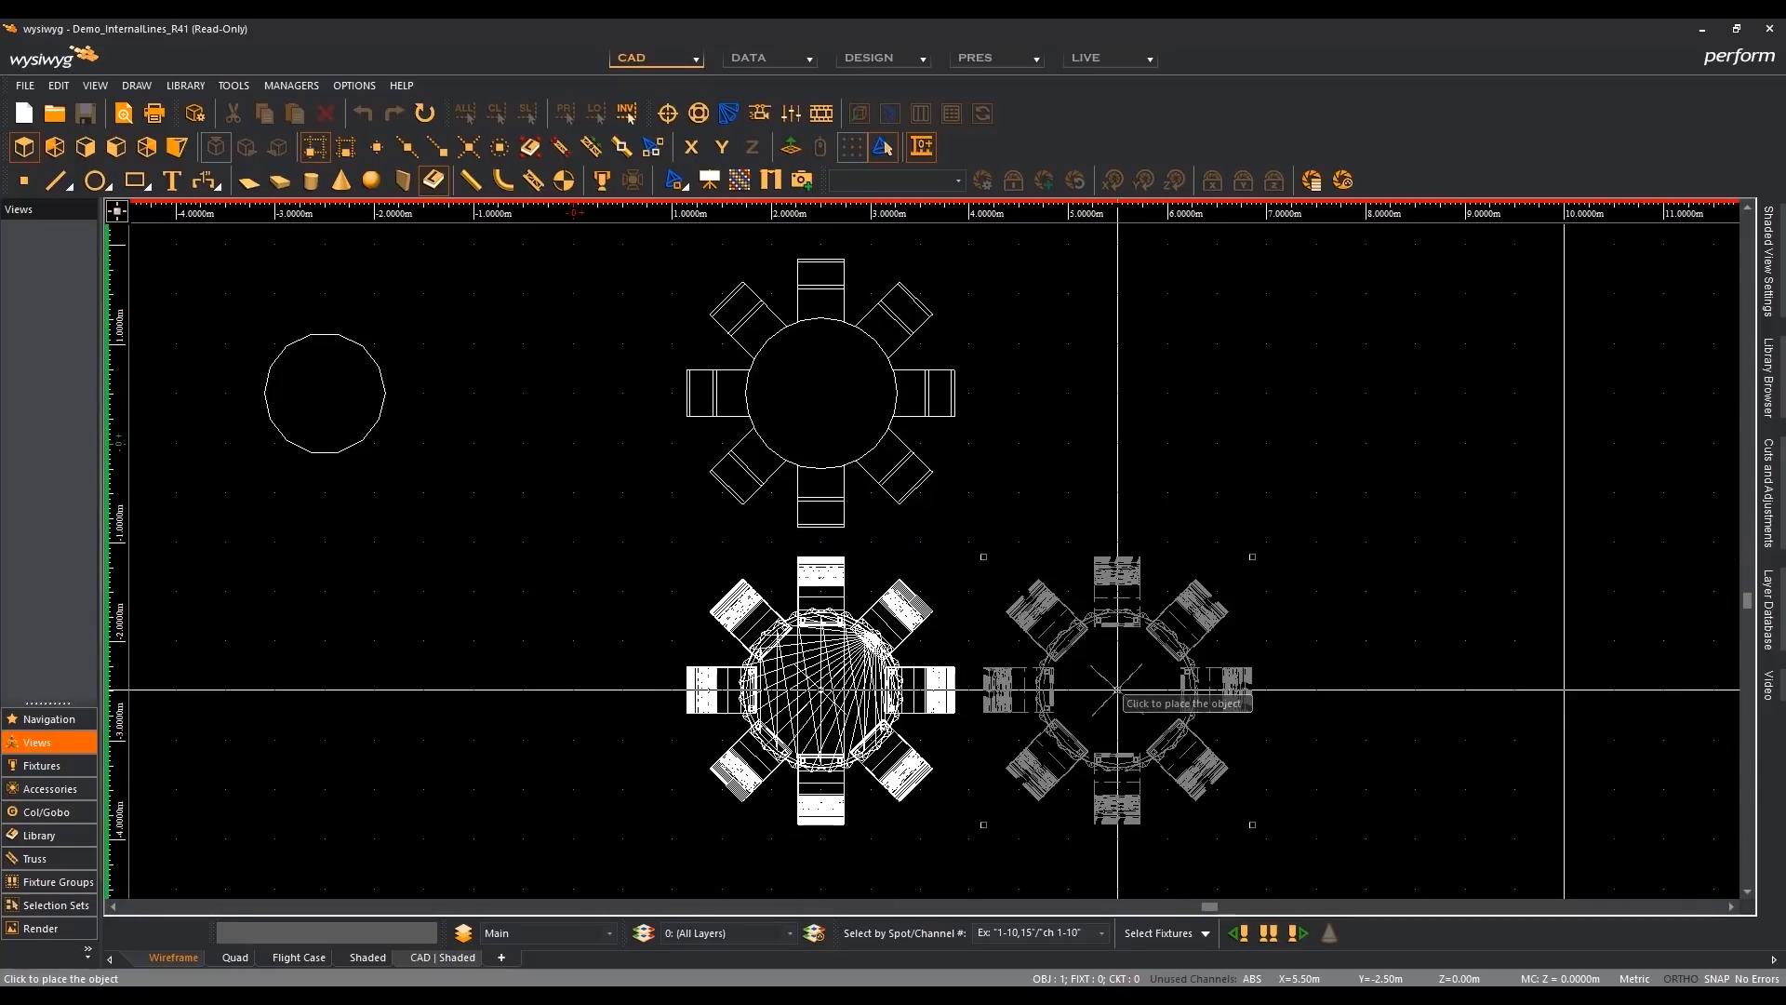
pyautogui.rightClick(1327, 614)
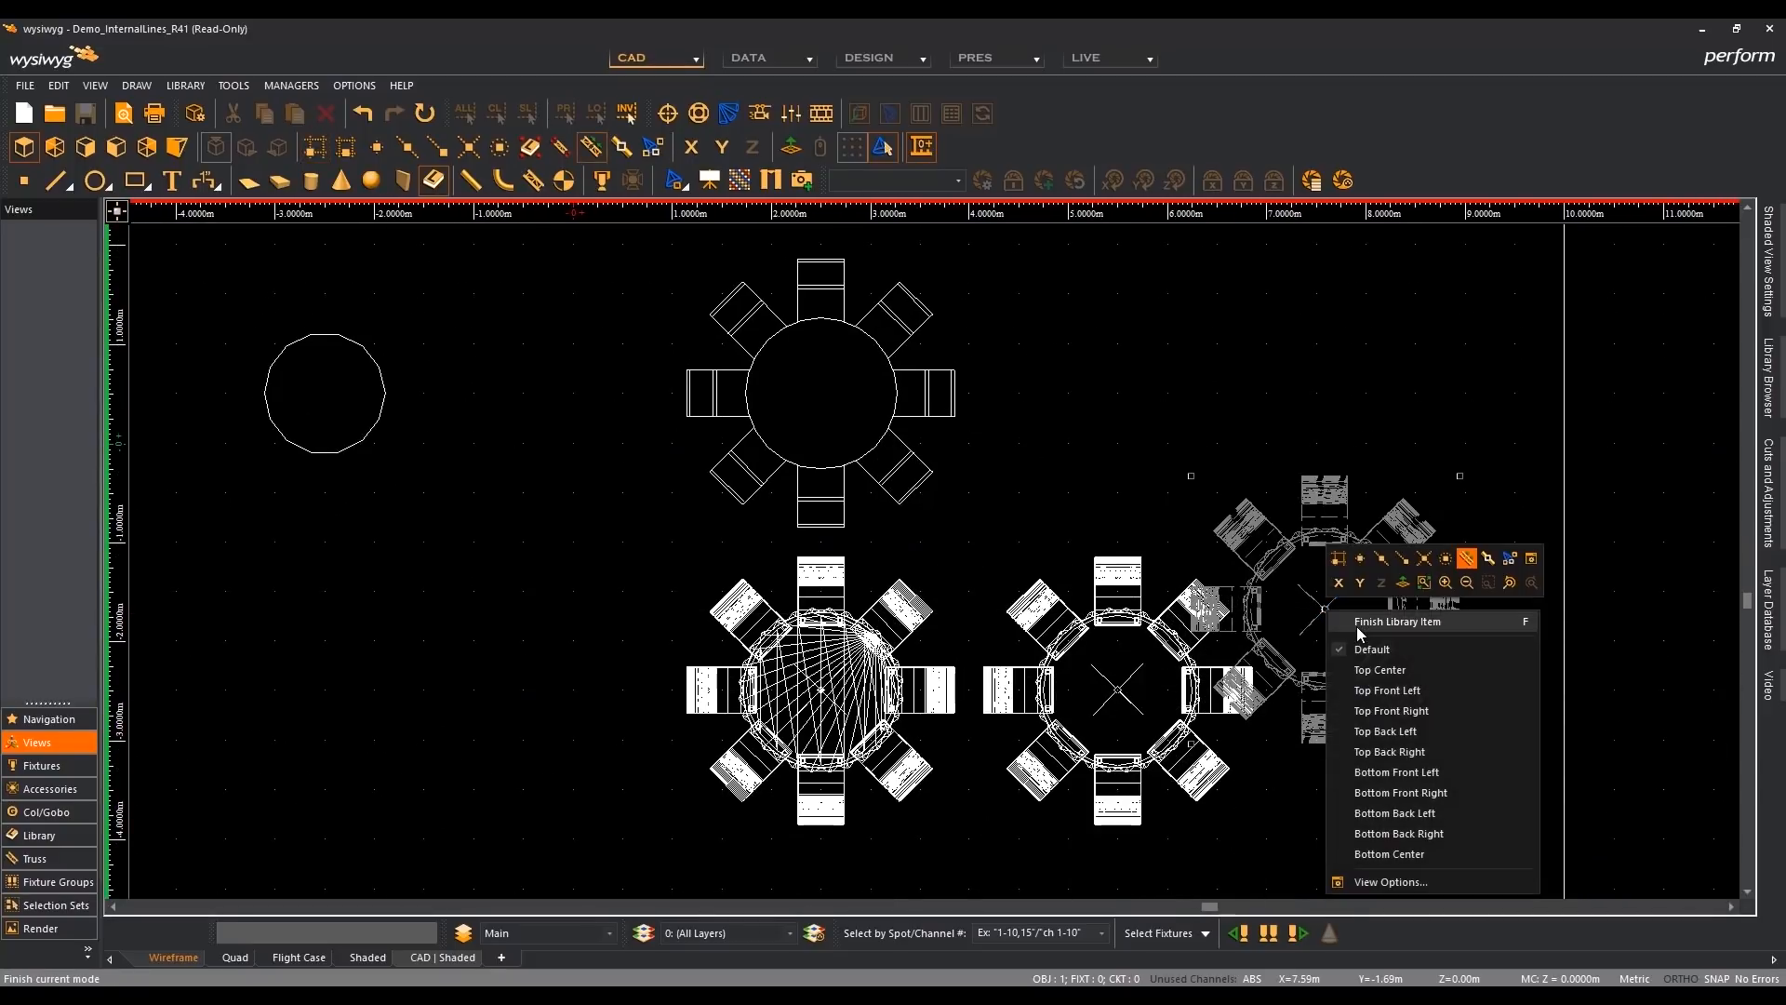
pyautogui.click(1365, 621)
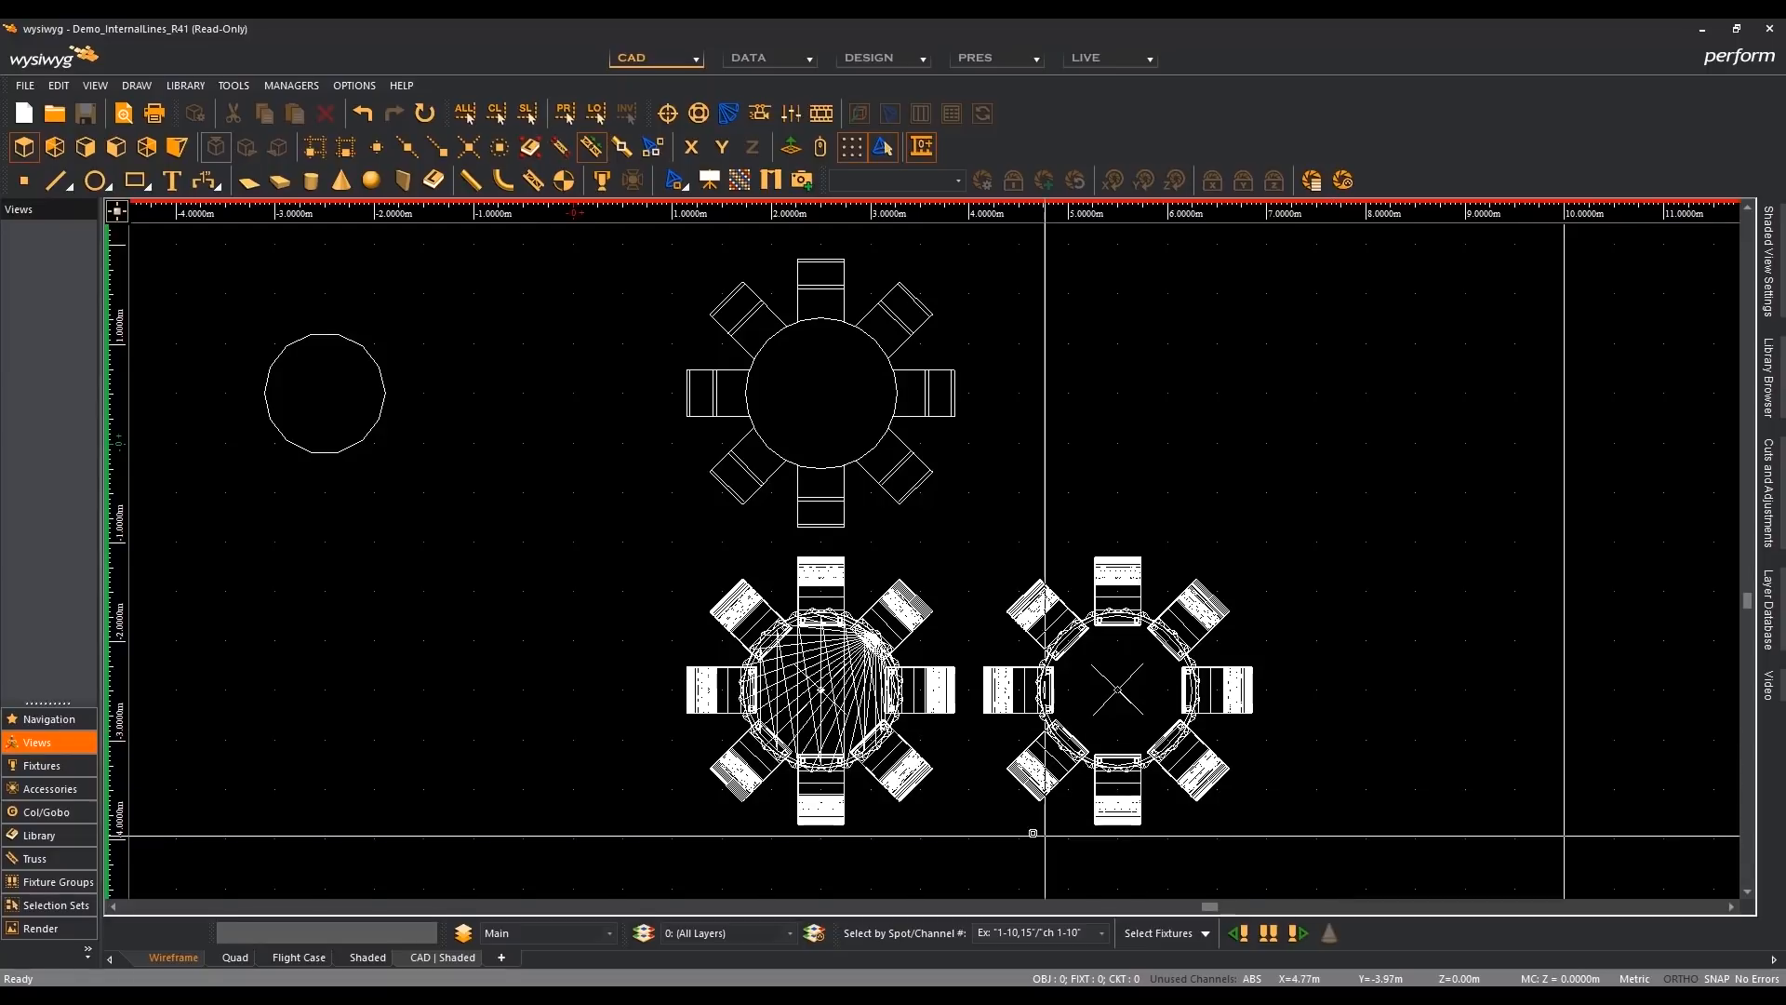
# - Compare the internal lines of the two lower table sets in isometric view, and return to plan view
pyautogui.moveTo(977, 782); pyautogui.dragTo(892, 660, button='middle')
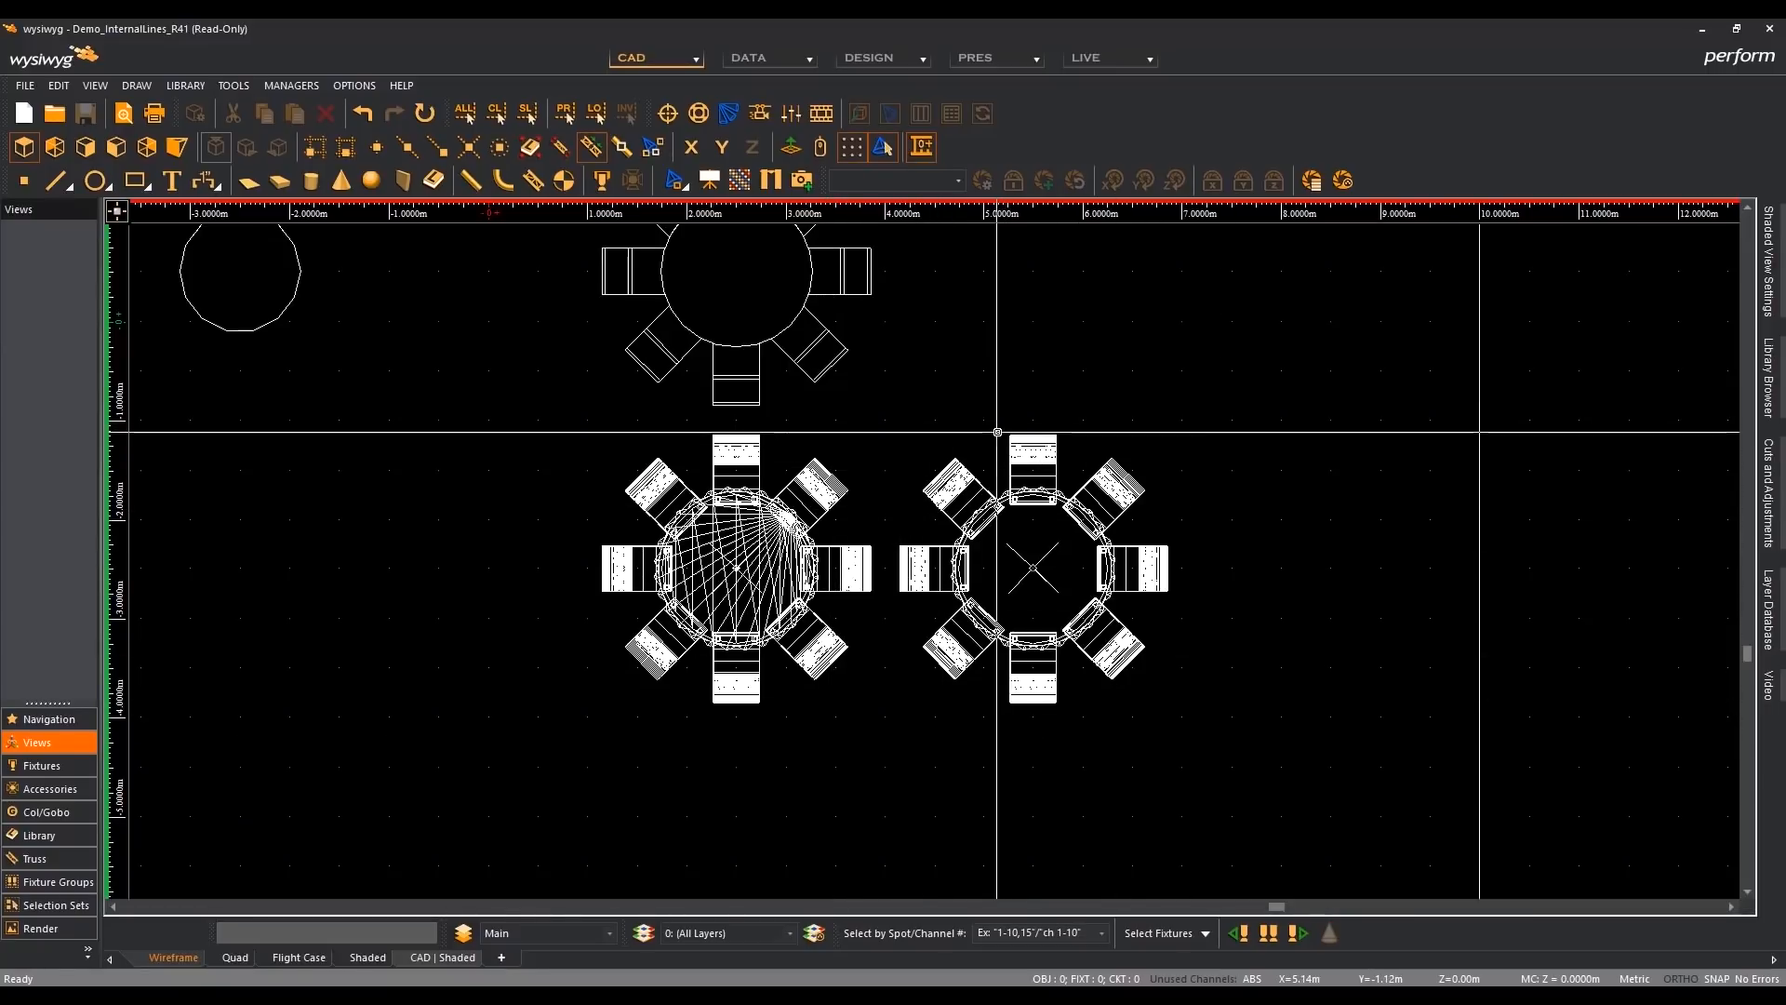
pyautogui.click(178, 148)
pyautogui.scroll(-2, 514, 359)
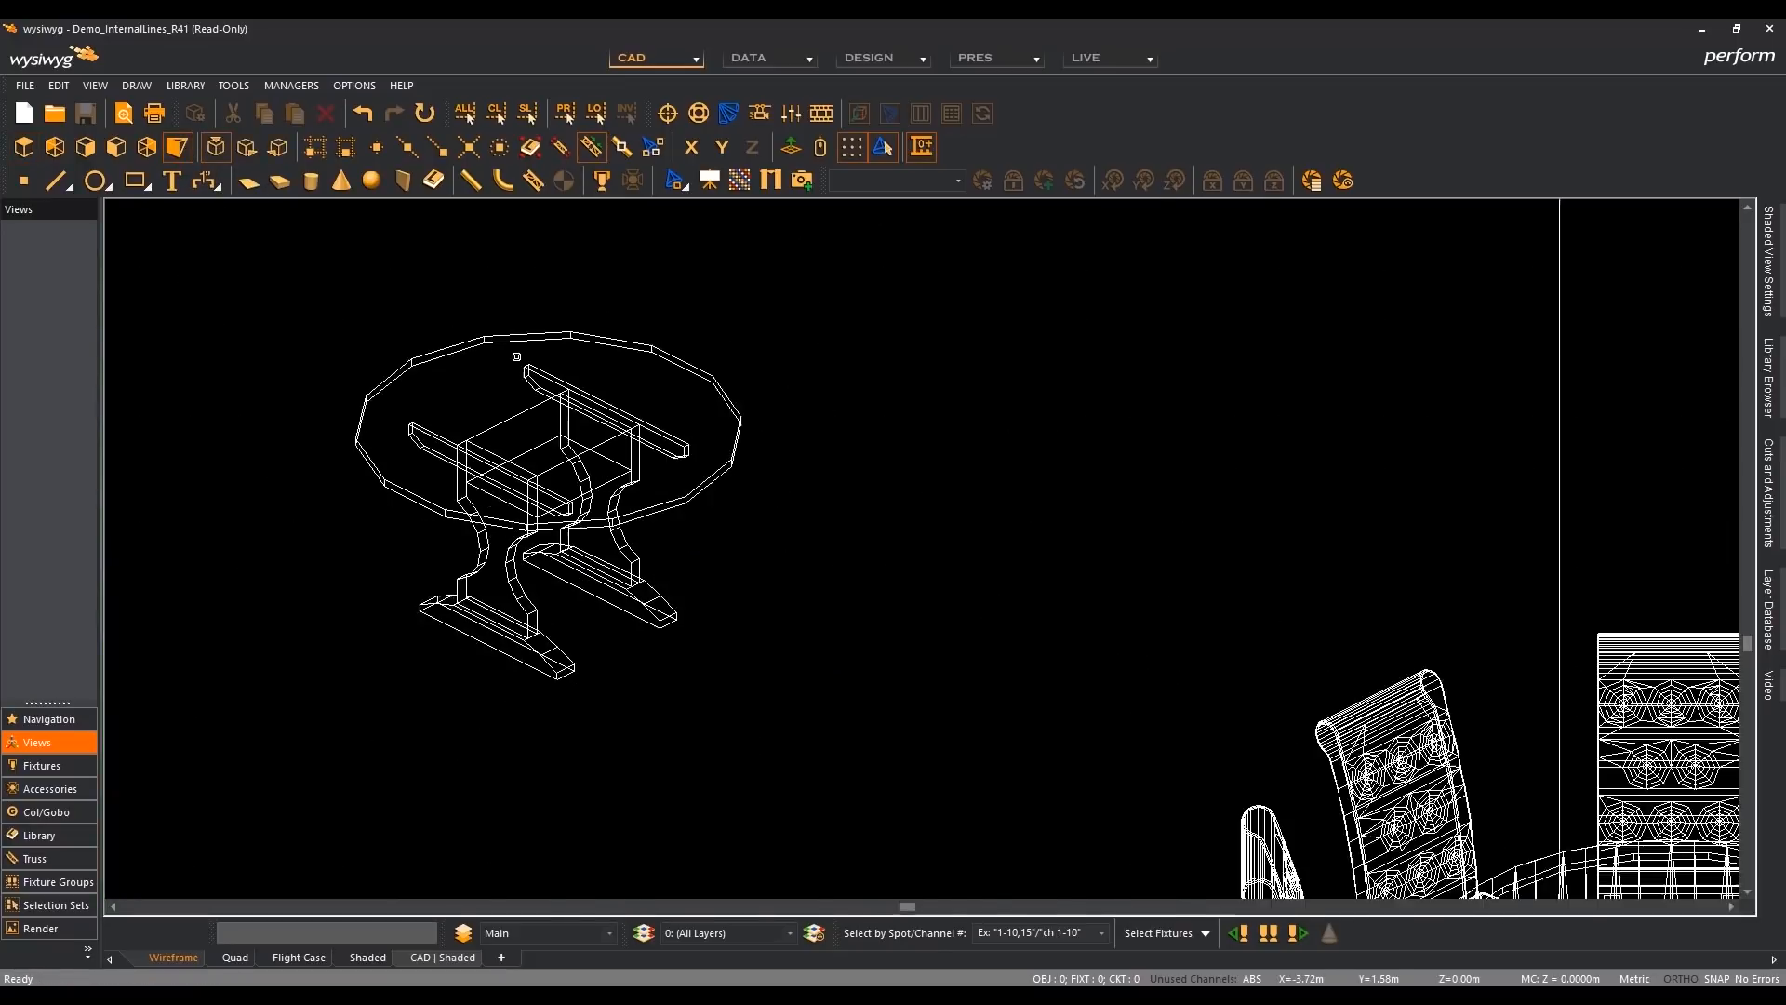
pyautogui.moveTo(878, 561); pyautogui.dragTo(770, 337, button='middle')
pyautogui.moveTo(868, 546); pyautogui.dragTo(853, 397, button='middle')
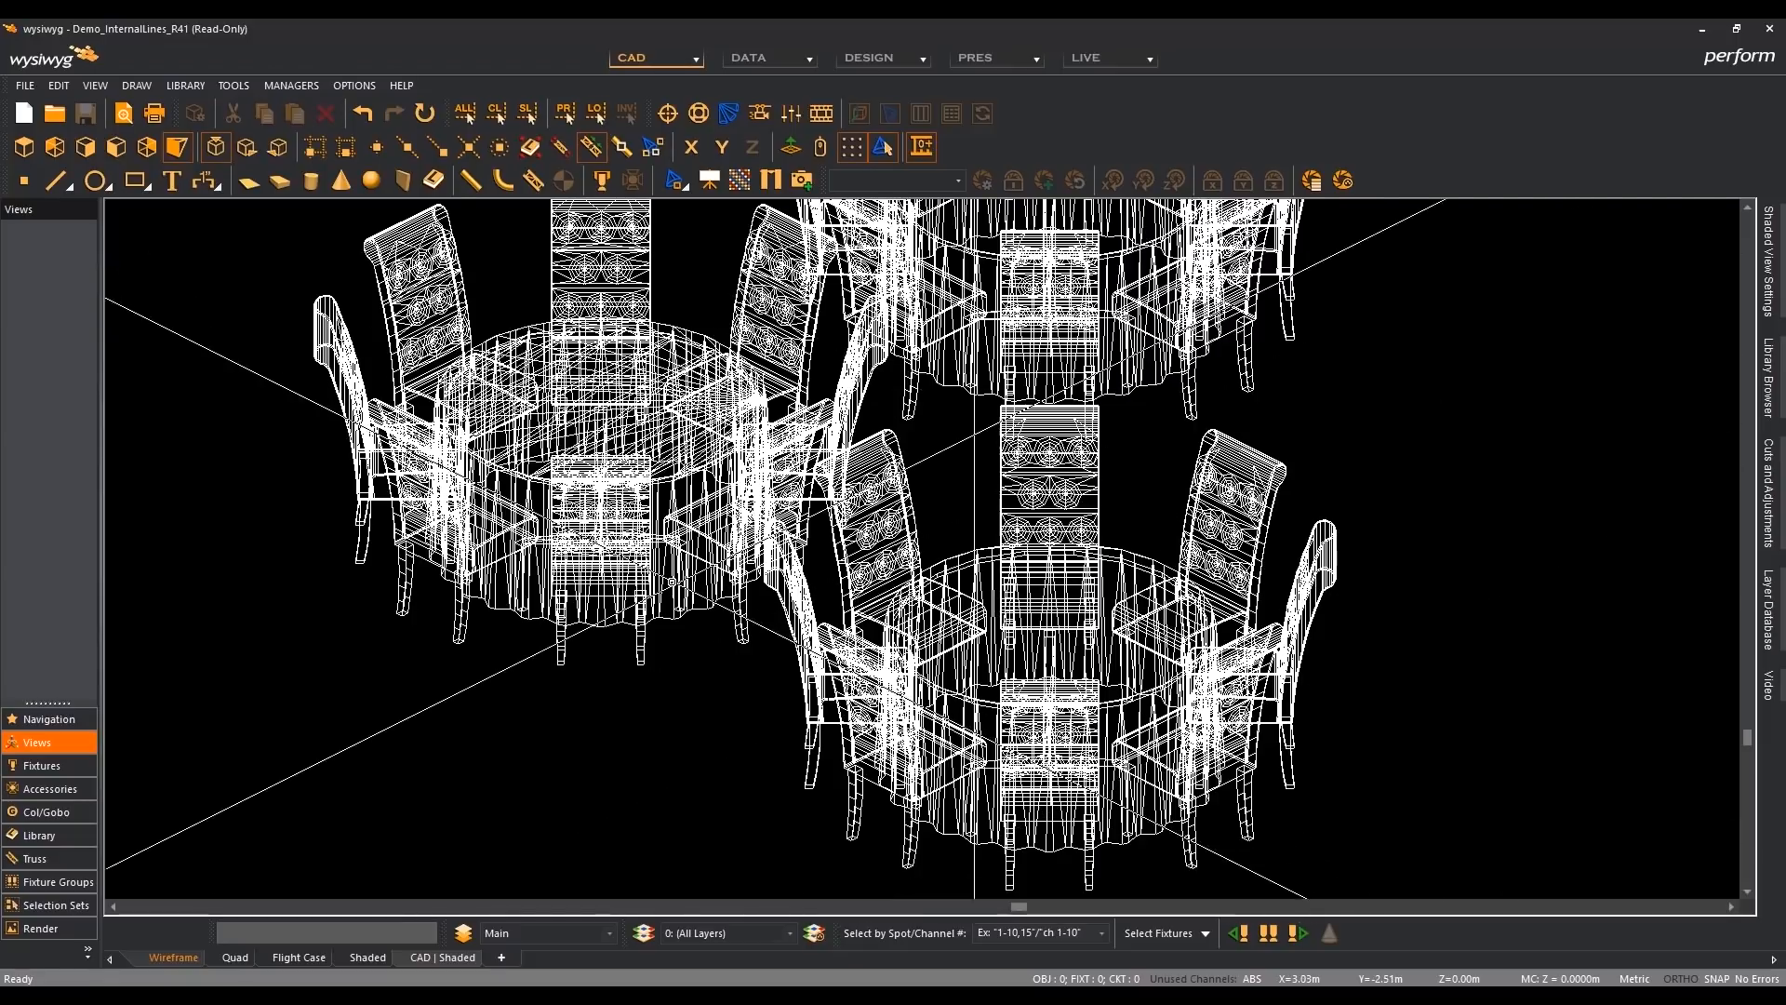
pyautogui.click(23, 147)
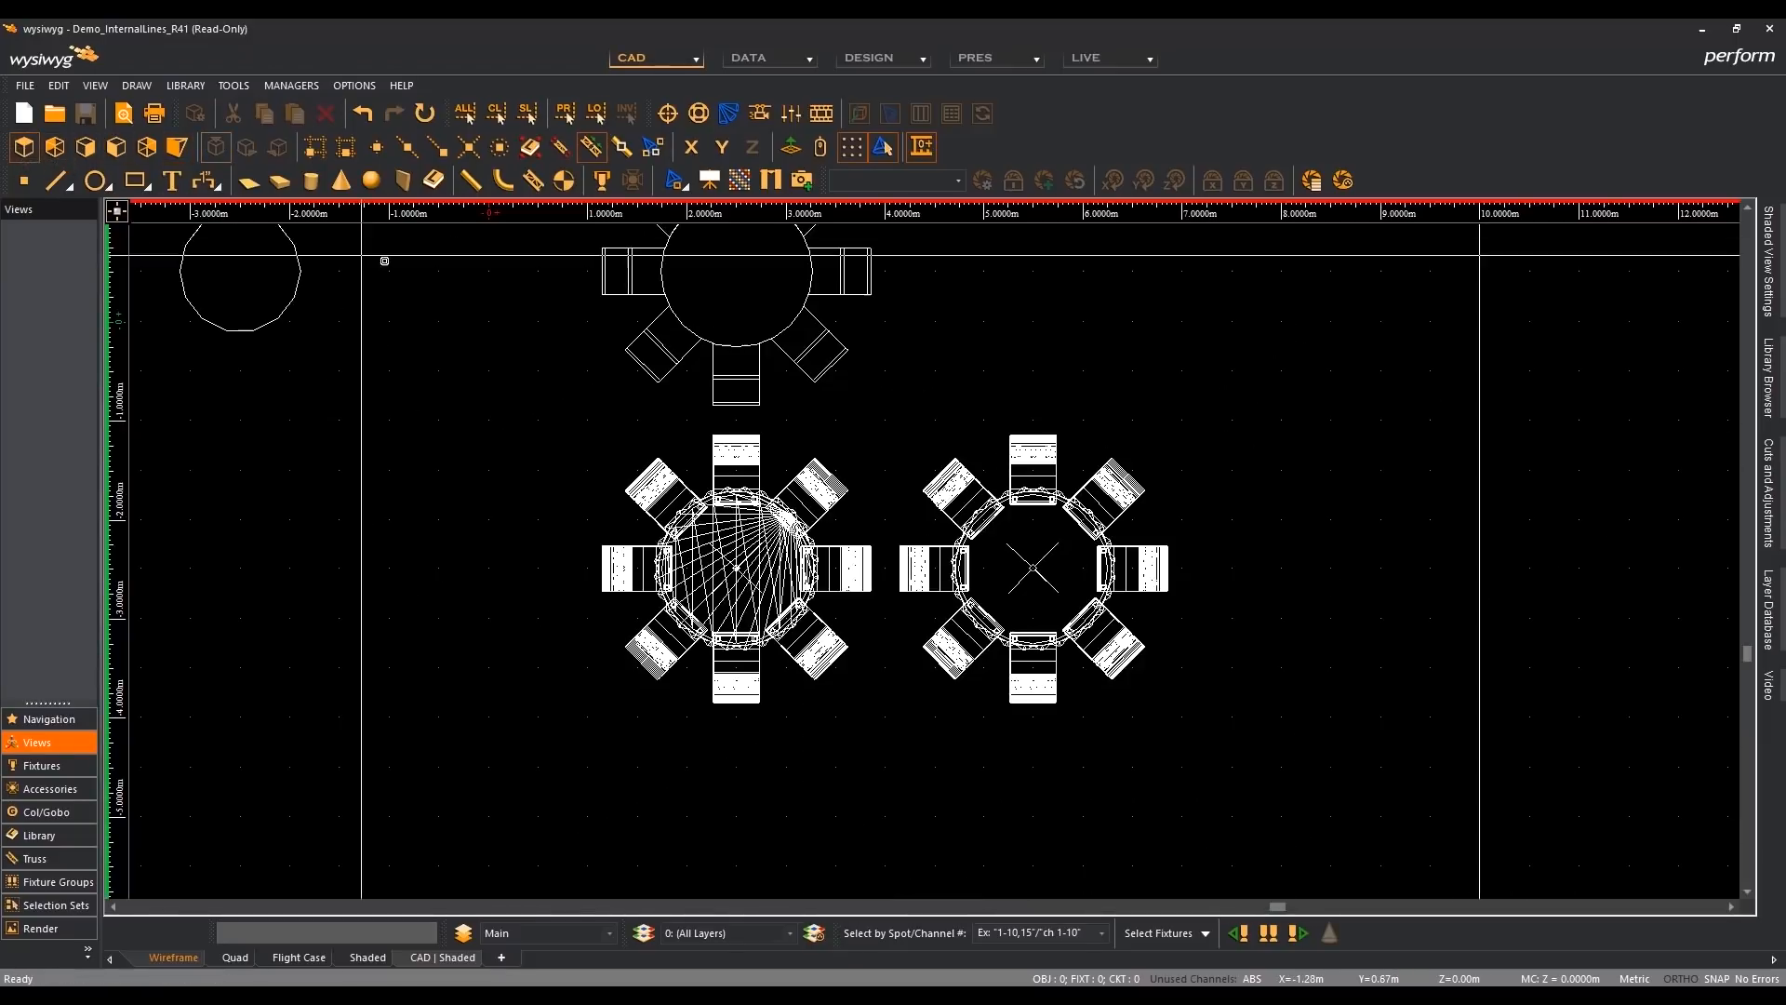
pyautogui.moveTo(1008, 398); pyautogui.dragTo(1005, 433, button='middle')
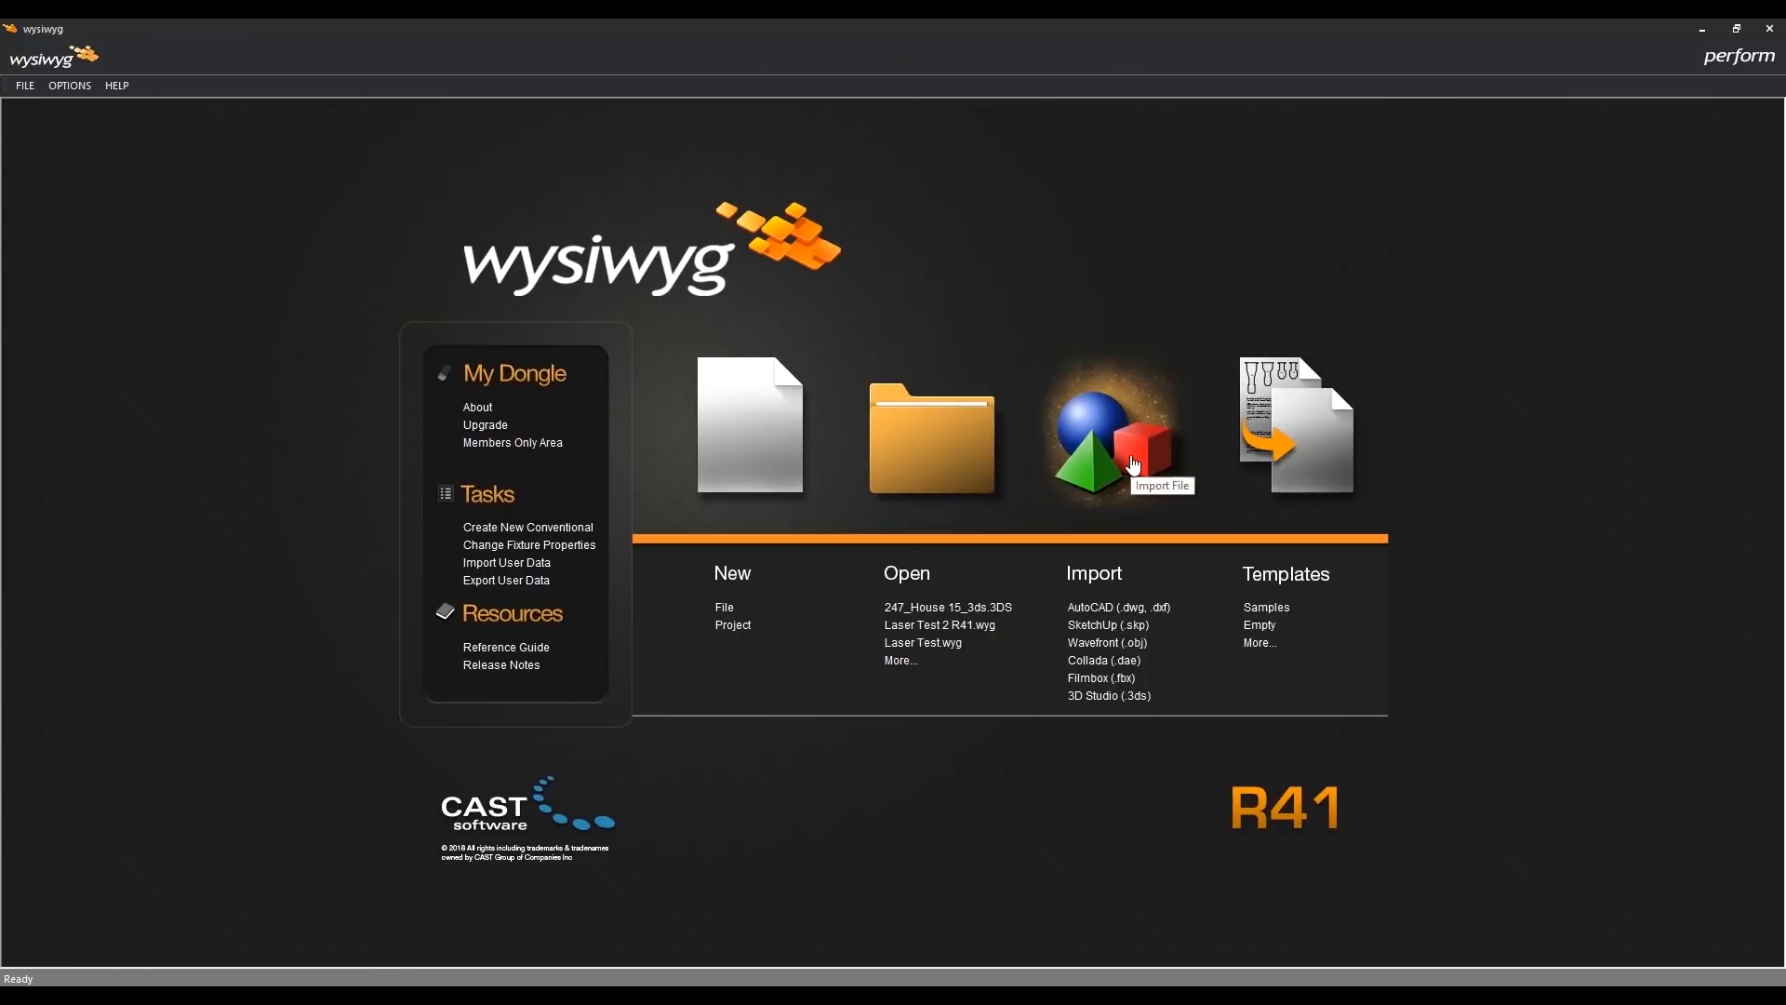
# - In the R41 start window, import 247_House 15_3ds.3DS with the Z-axis pointing up, auto-scaled to 10 m along its longest side
pyautogui.click(1130, 455)
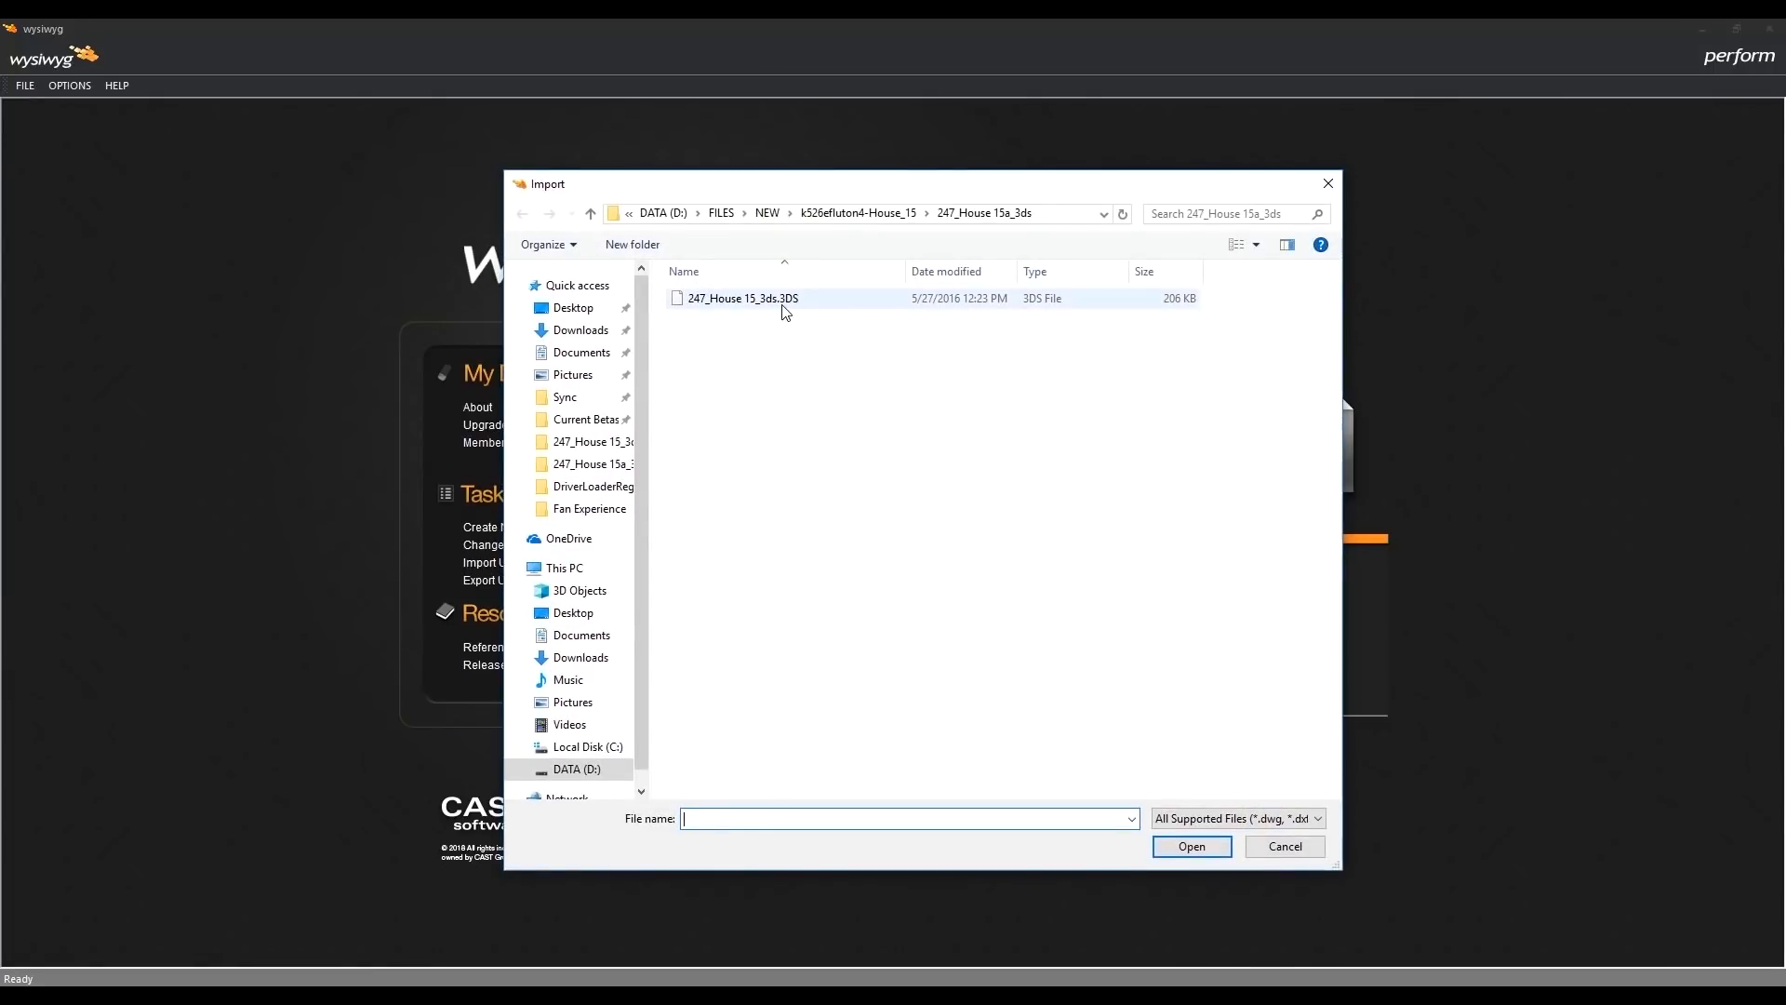
pyautogui.click(784, 307)
pyautogui.click(1189, 842)
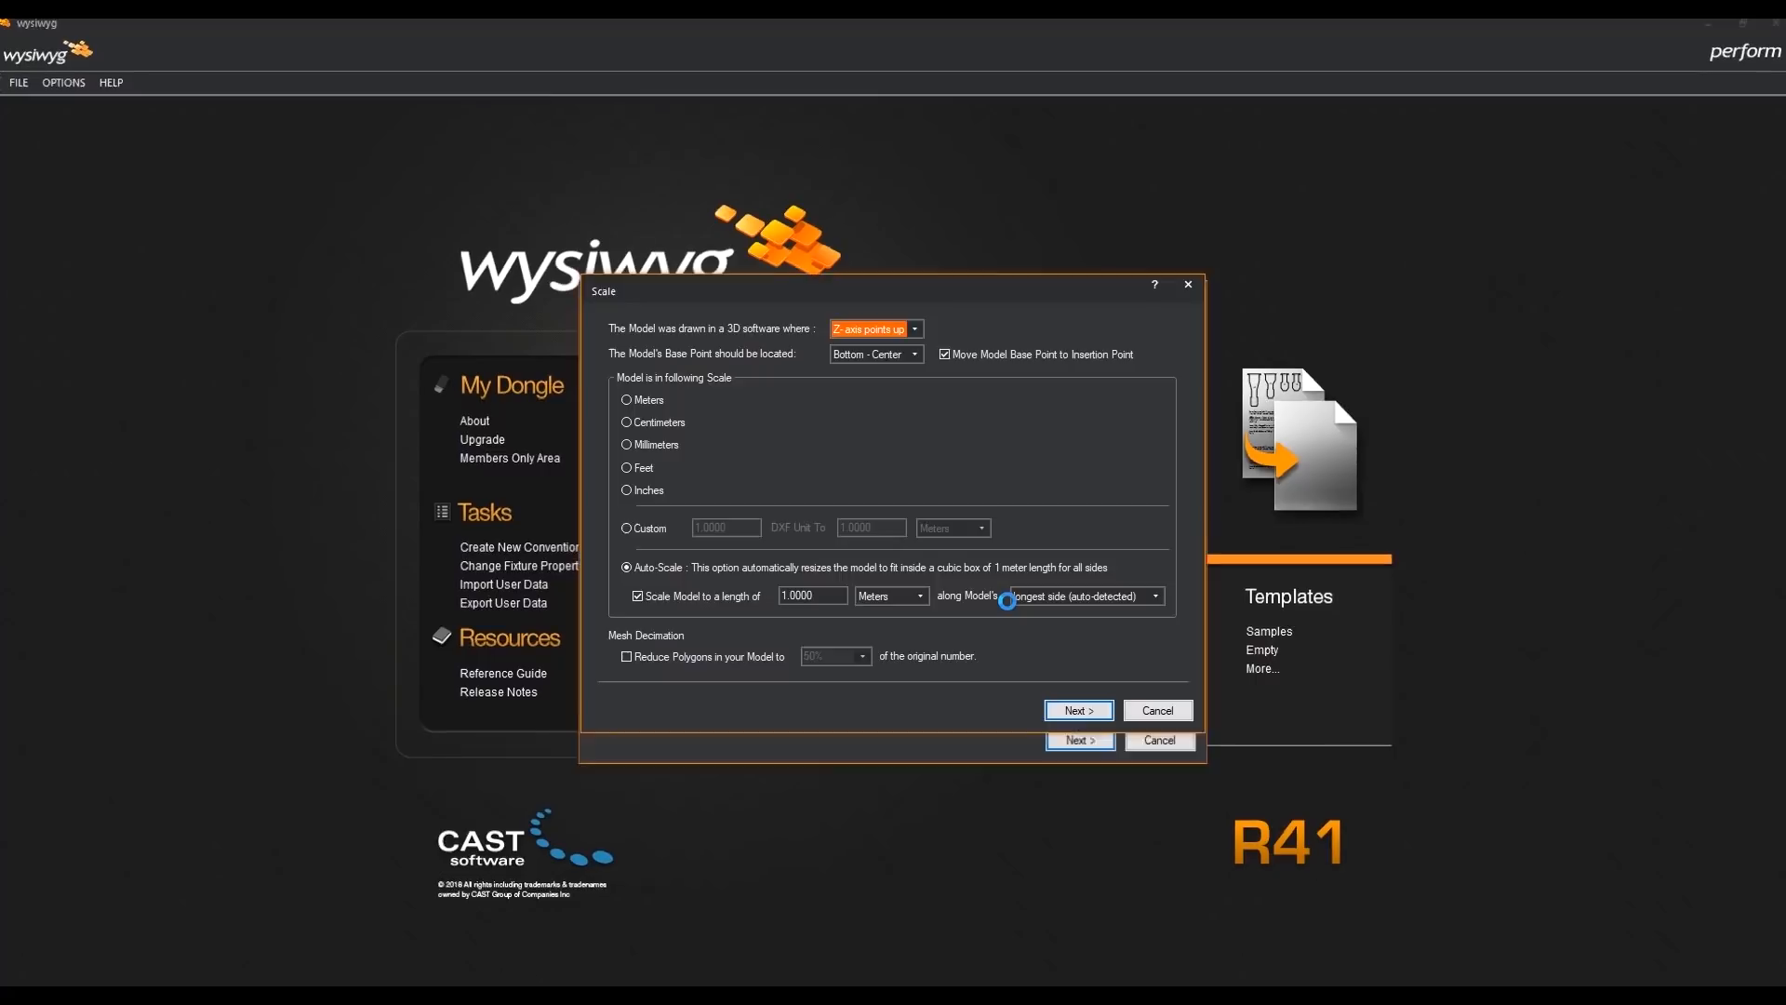
pyautogui.click(785, 595)
pyautogui.click(1070, 711)
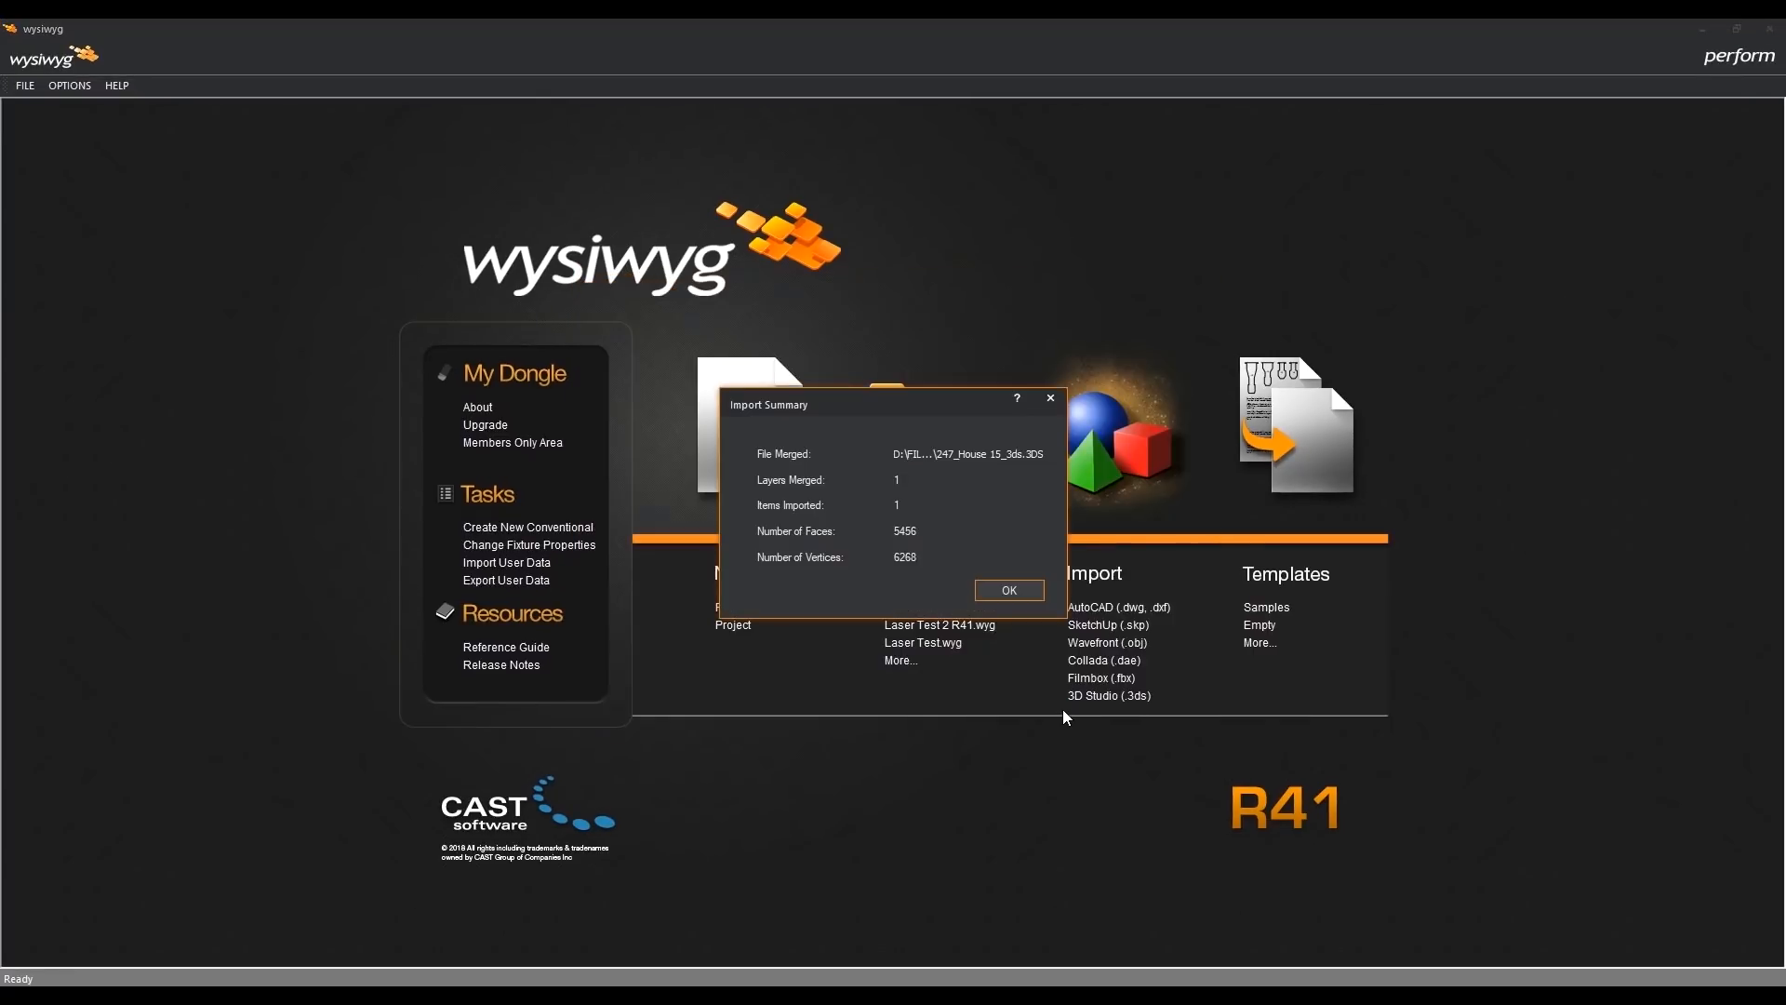
pyautogui.click(1003, 601)
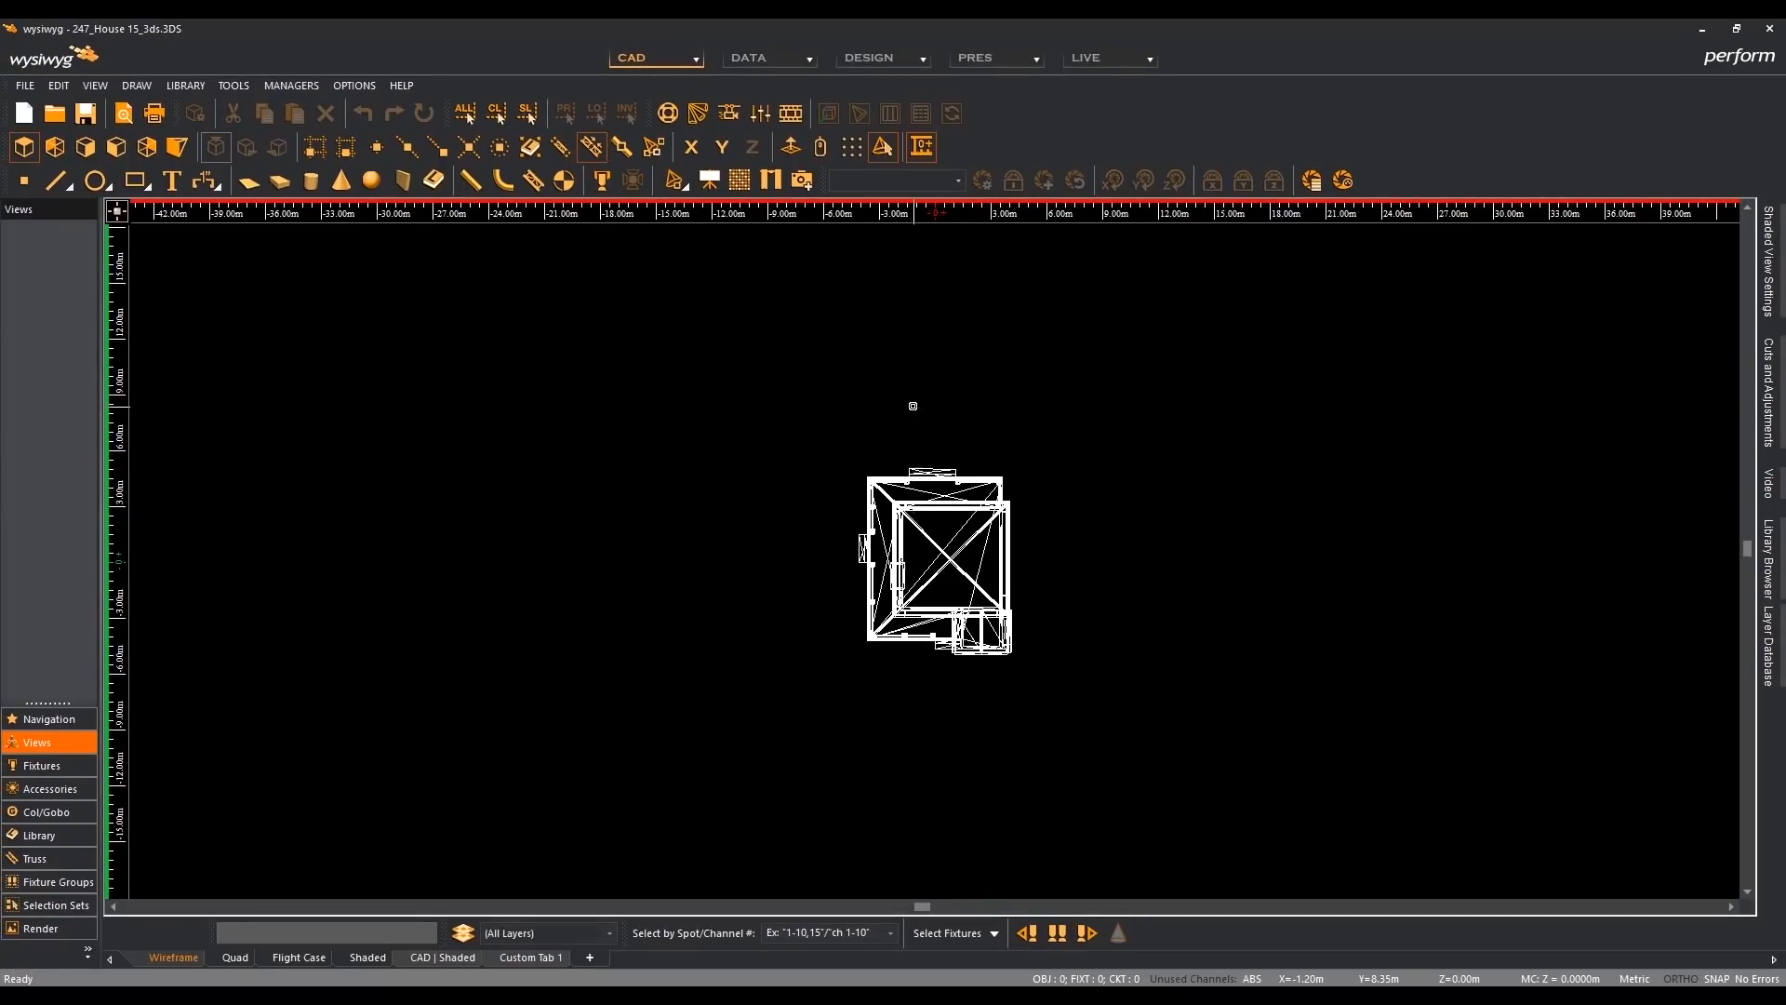
# - Examine the internal lines of the imported house in R41's plan and front elevation views, and return to plan view
pyautogui.press('Home')
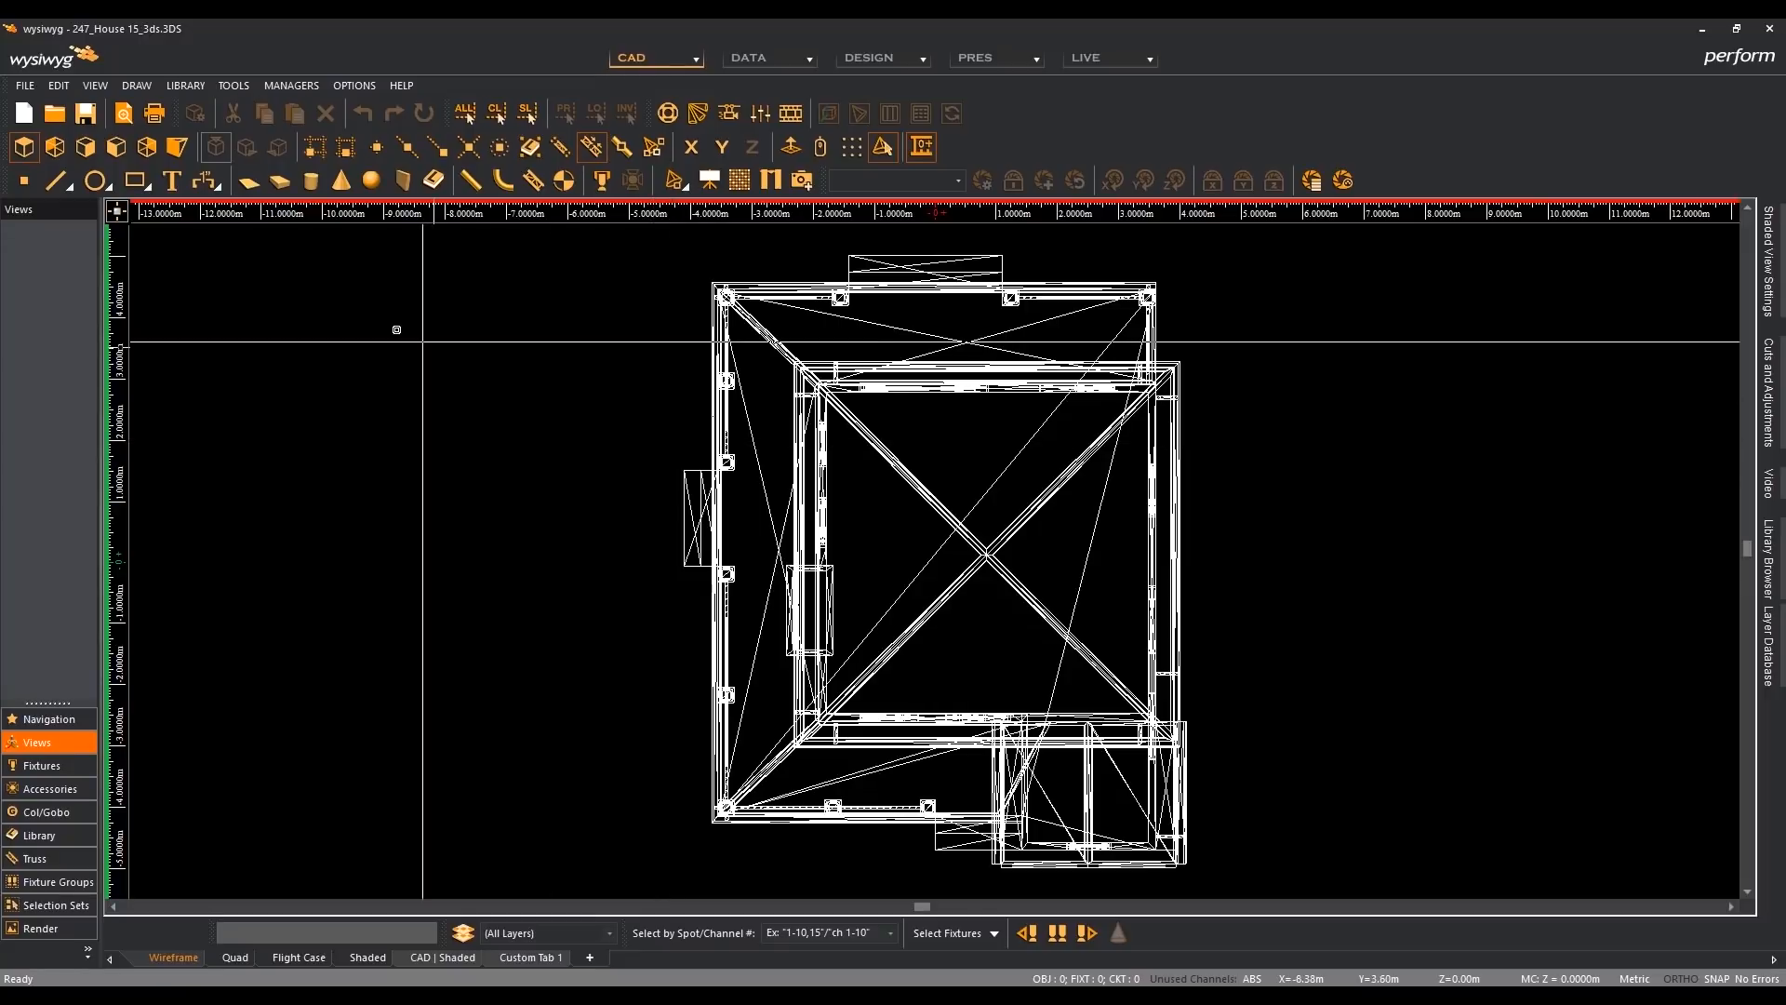
pyautogui.click(116, 149)
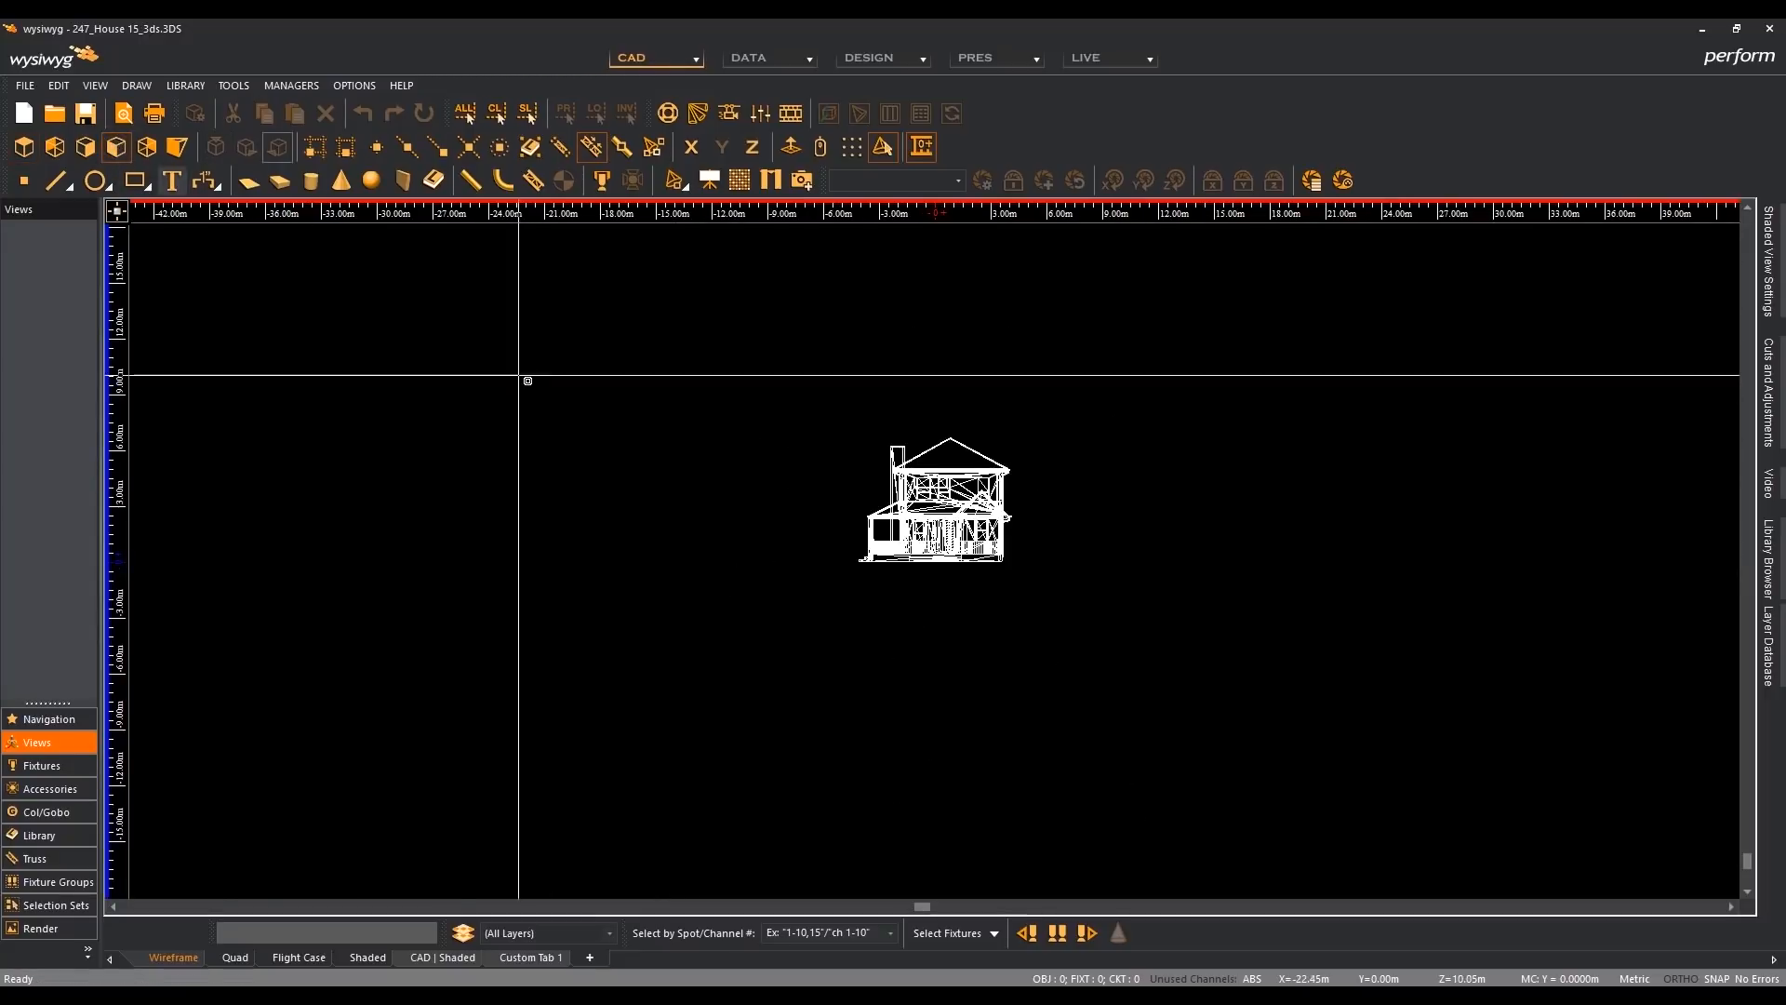
pyautogui.press('Home')
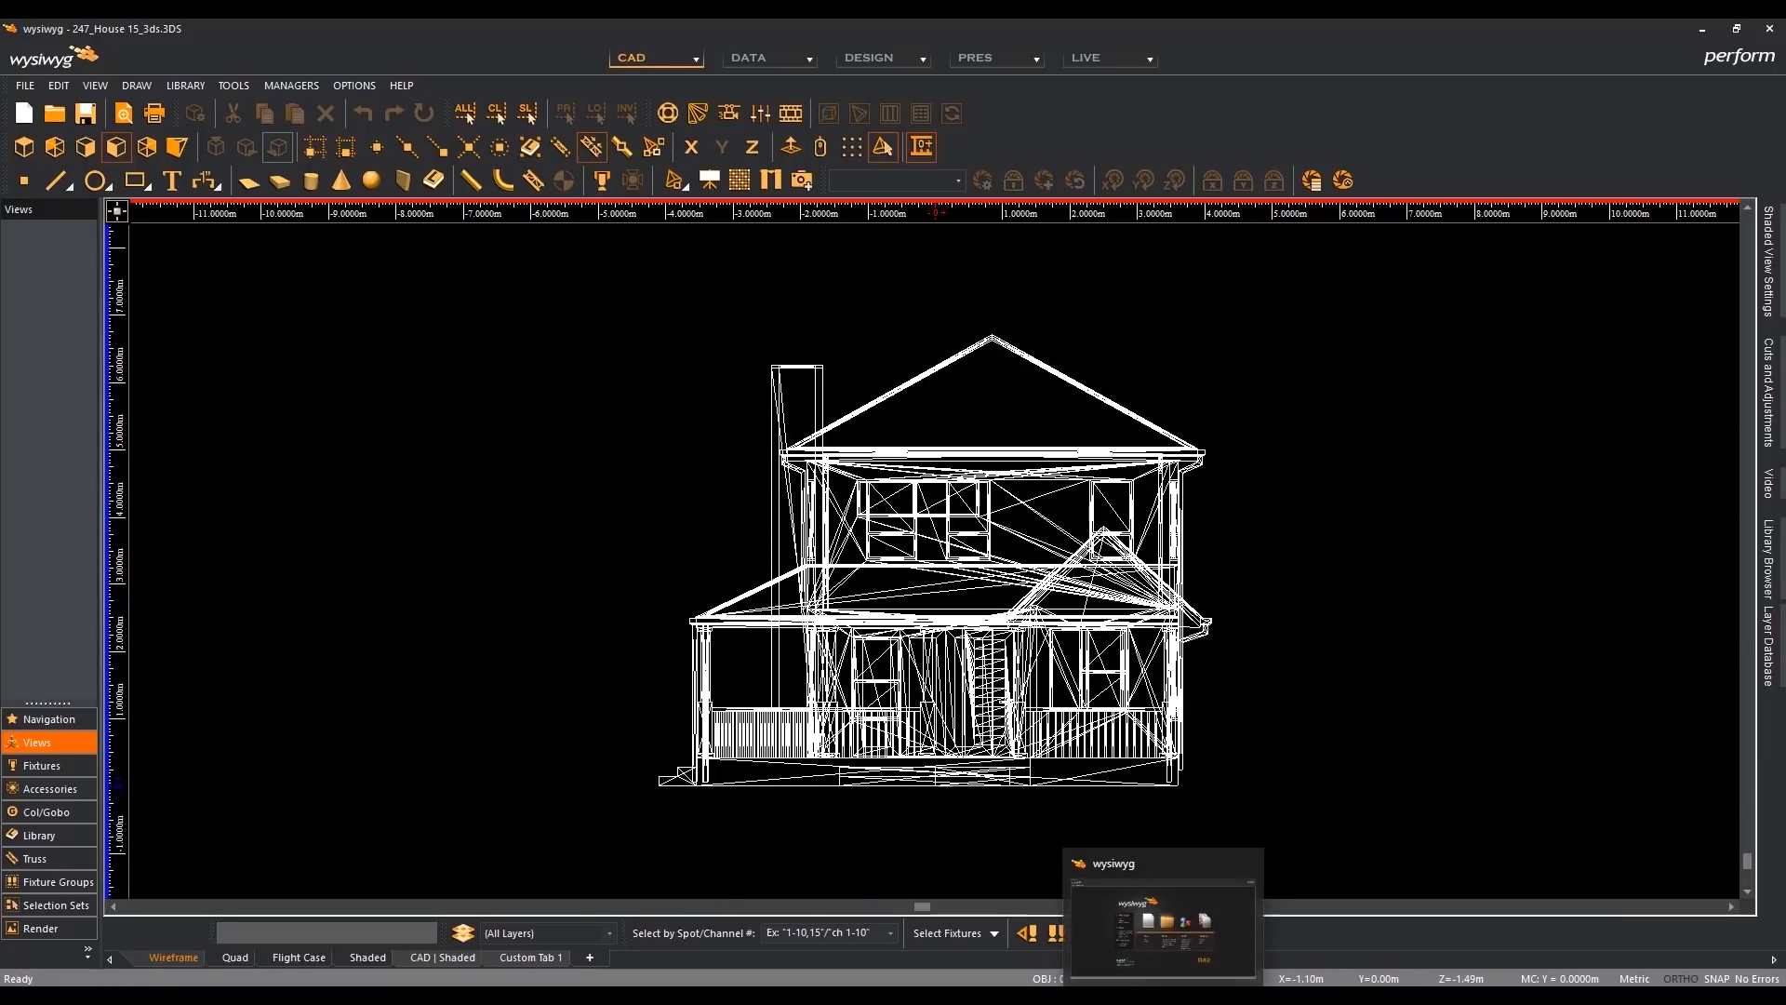
pyautogui.click(25, 148)
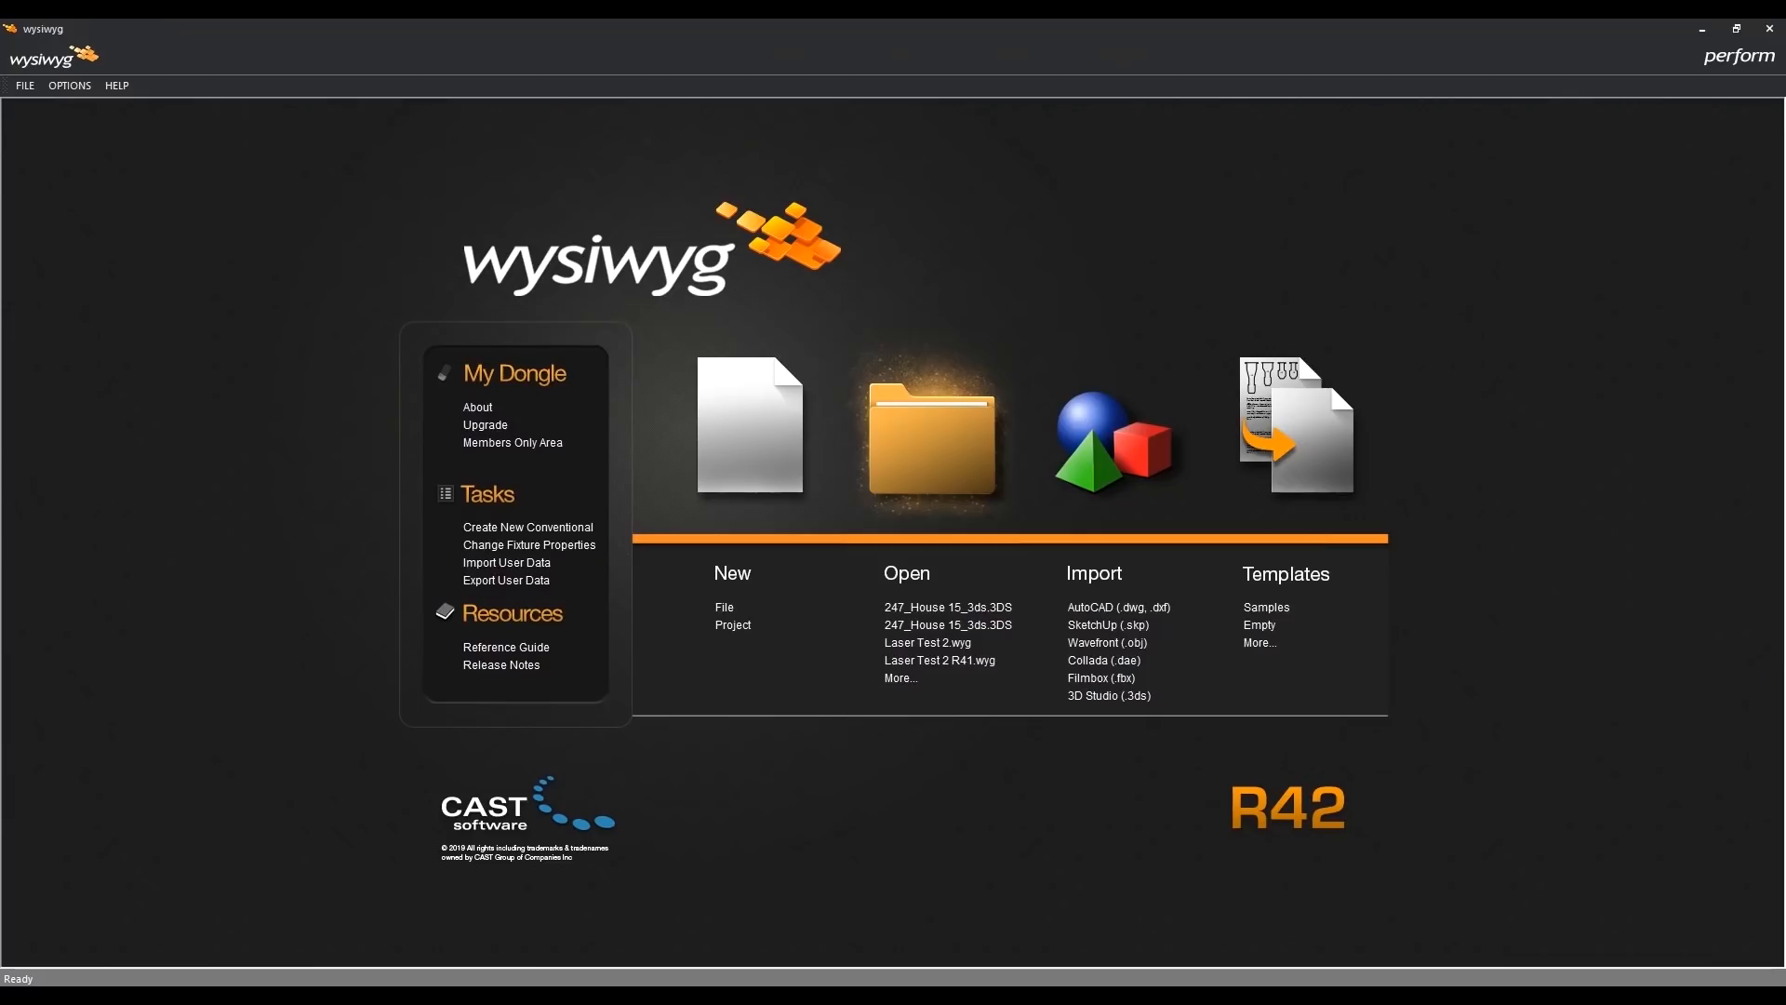
# - In the R42 start window, import 247_House 15_3ds.3DS with the Z-axis pointing up, auto-scaled to 10 m along its longest side
pyautogui.click(1103, 461)
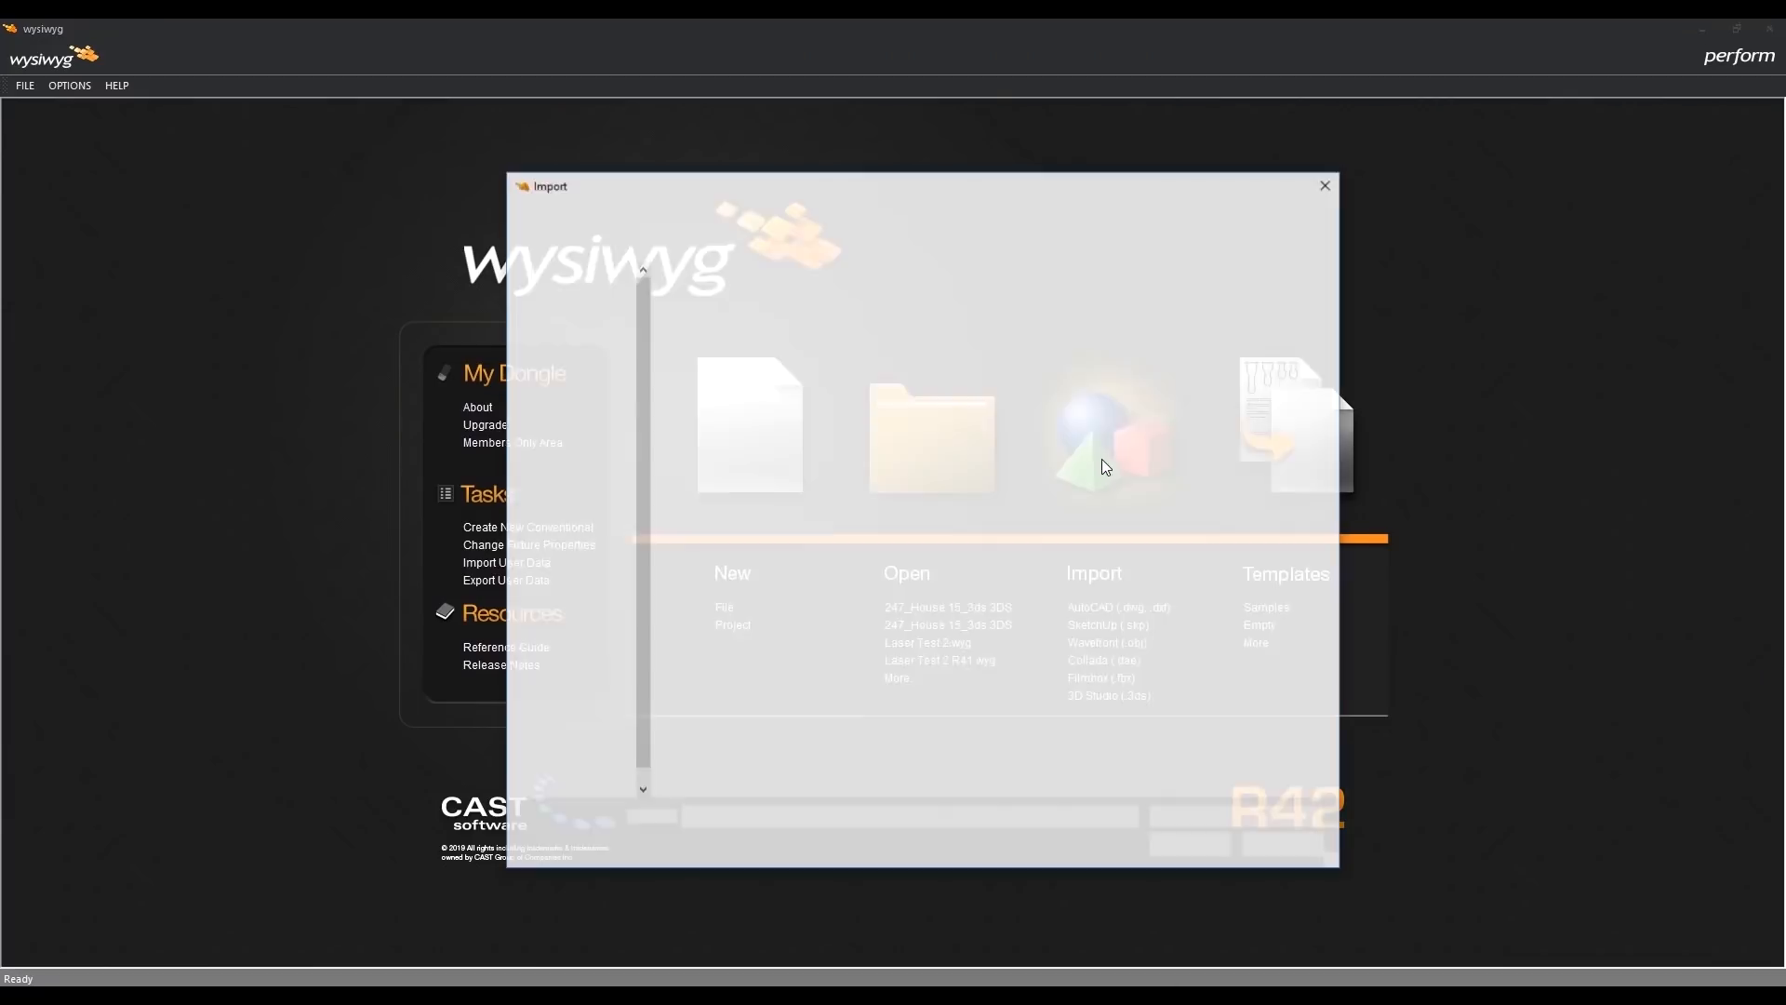
pyautogui.click(746, 298)
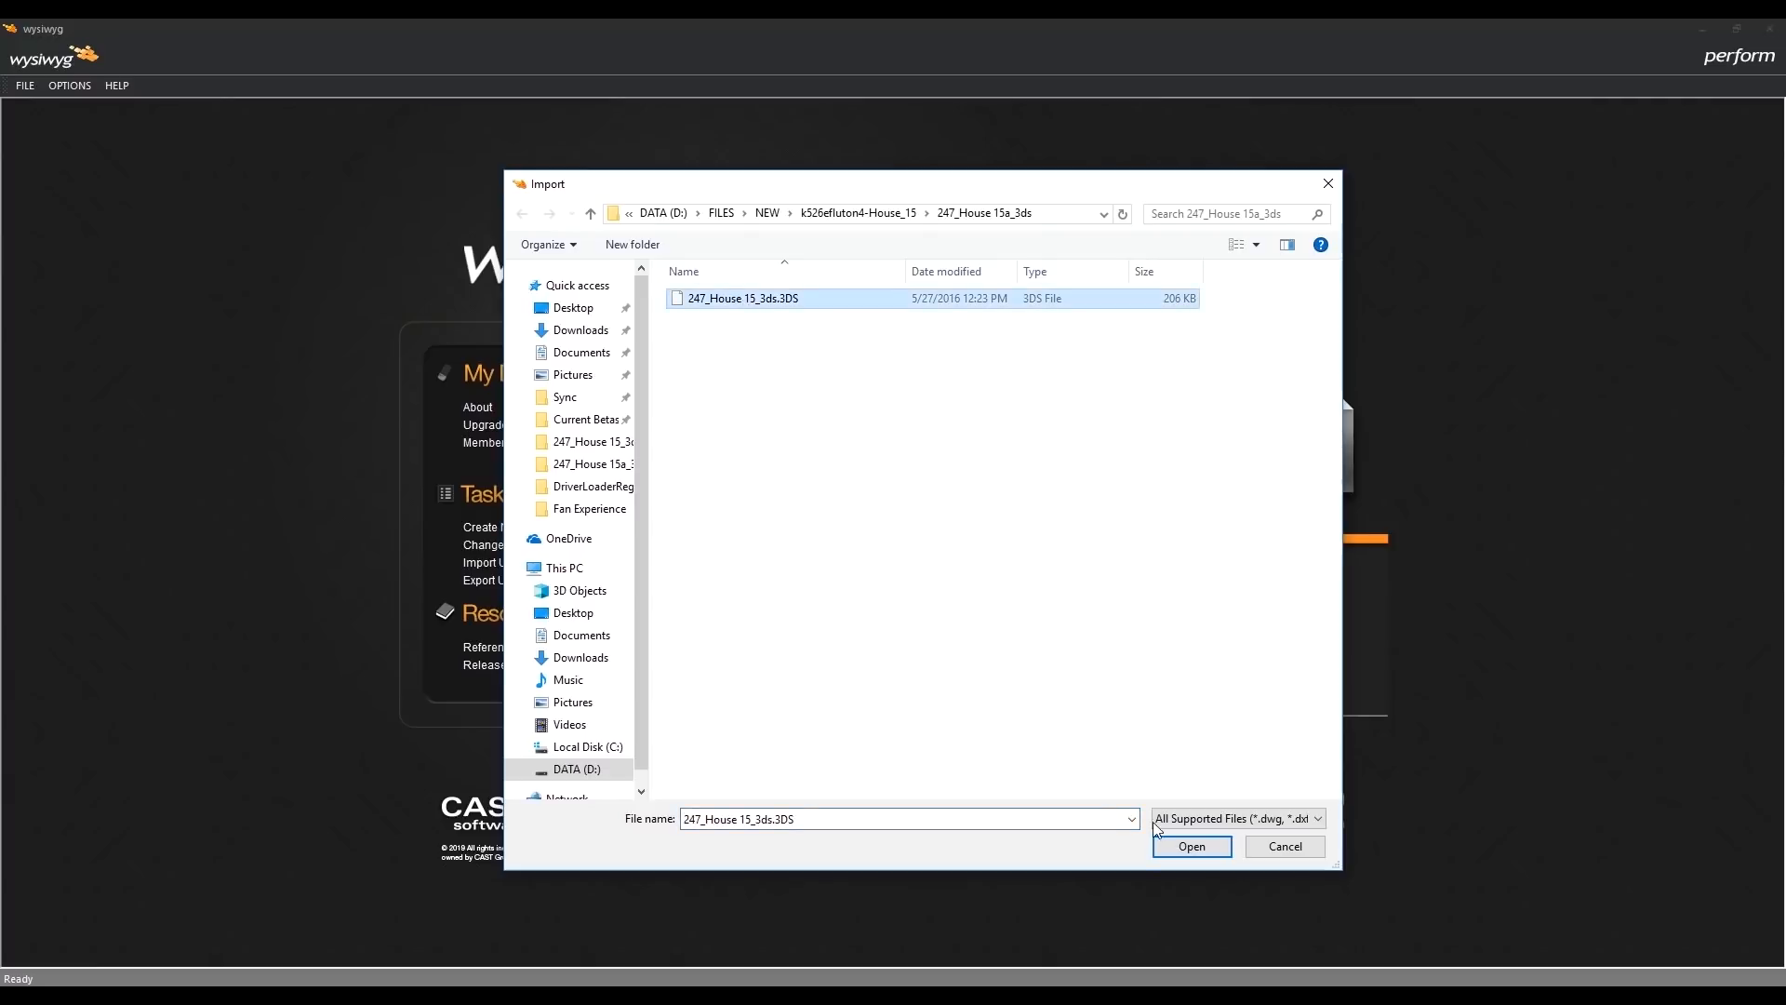
pyautogui.click(1186, 845)
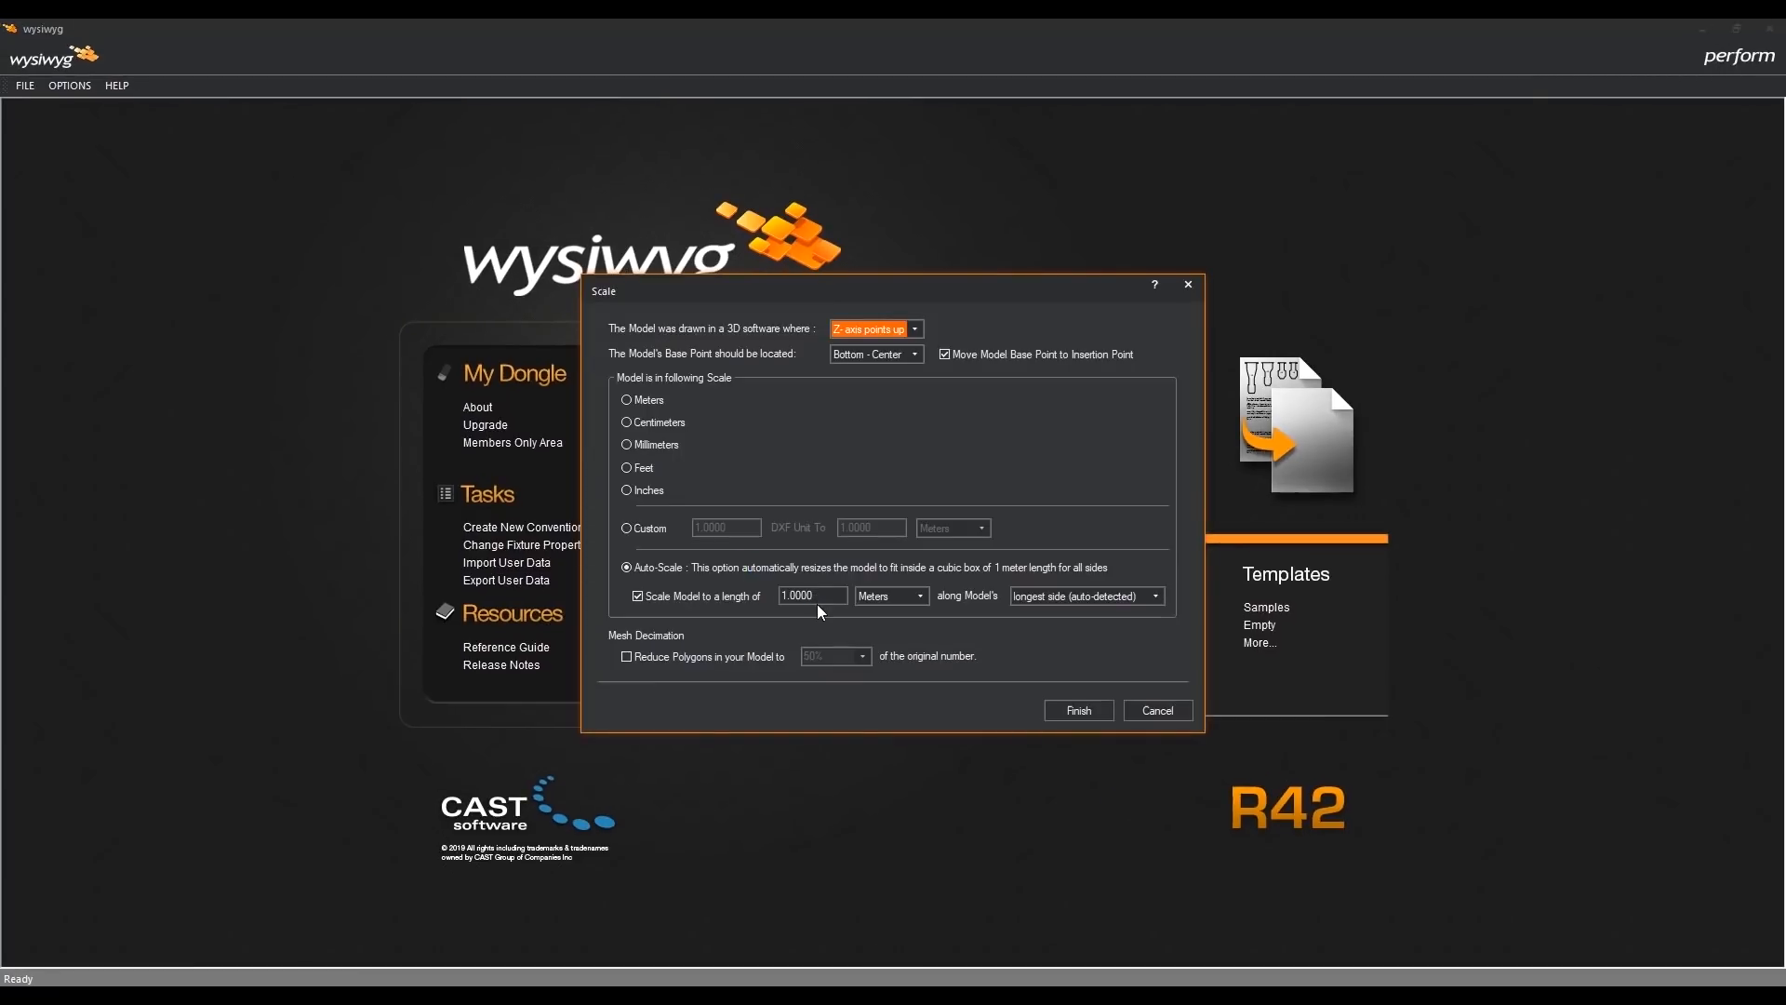
pyautogui.click(791, 593)
pyautogui.write('0')
pyautogui.click(1071, 711)
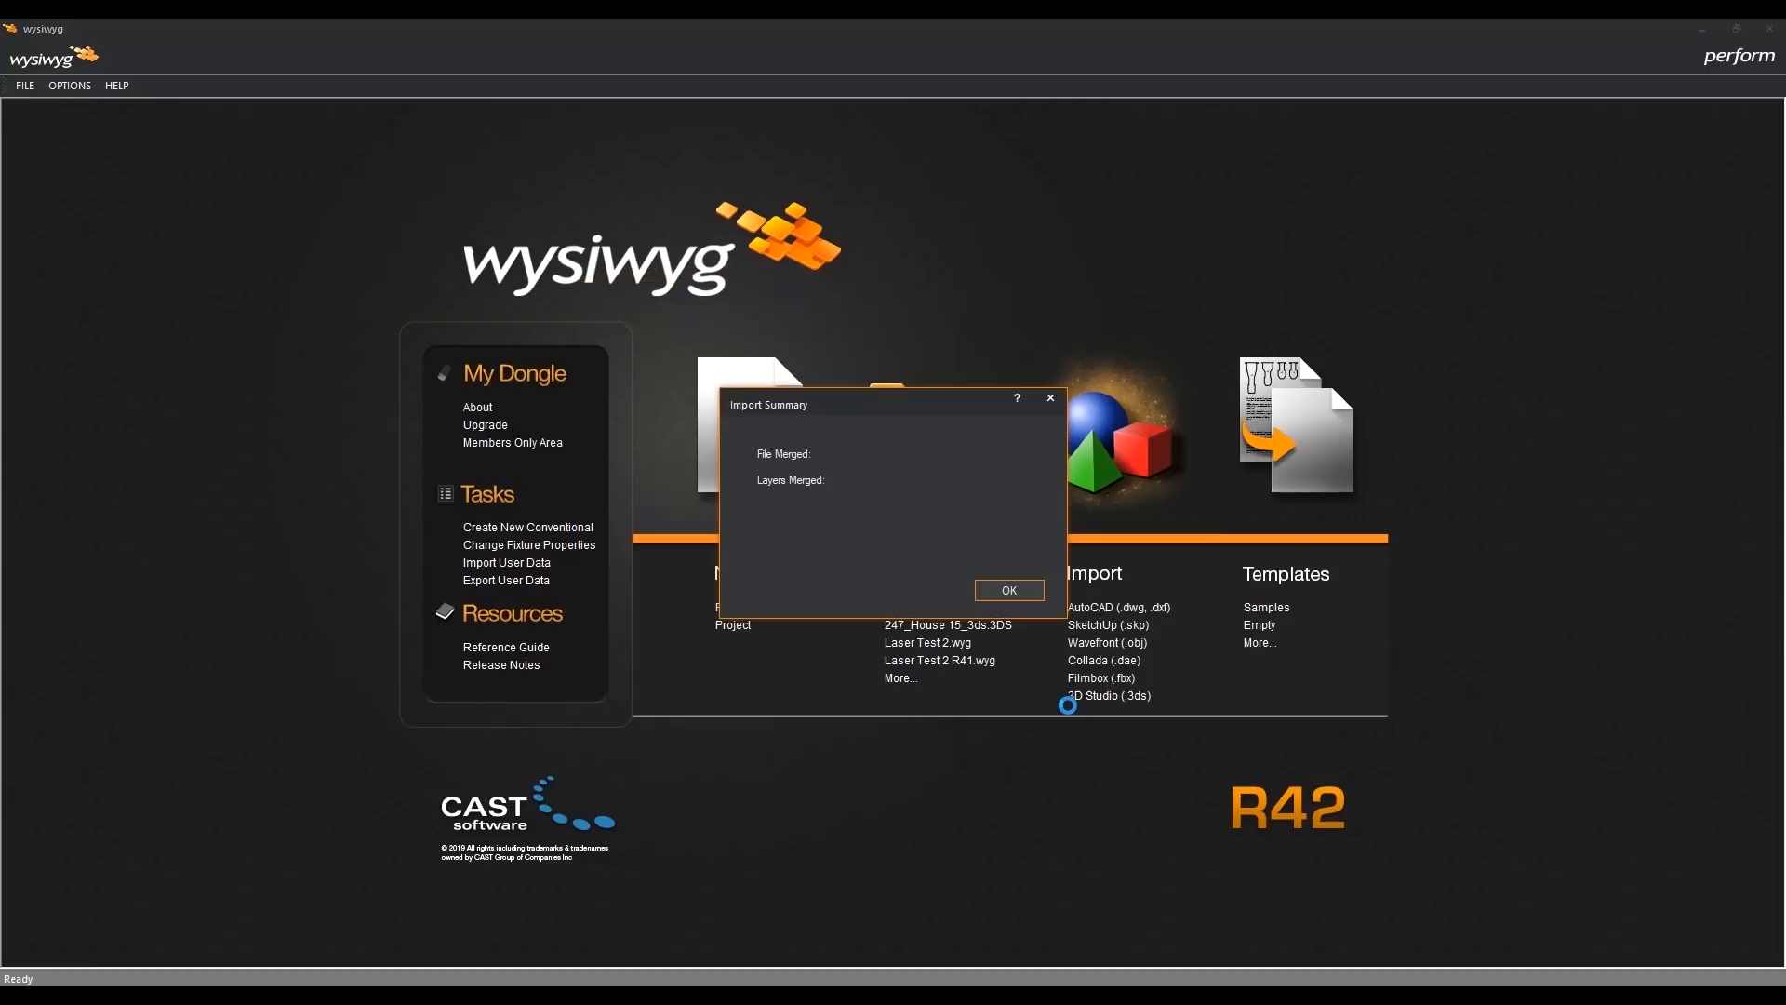
pyautogui.click(1000, 592)
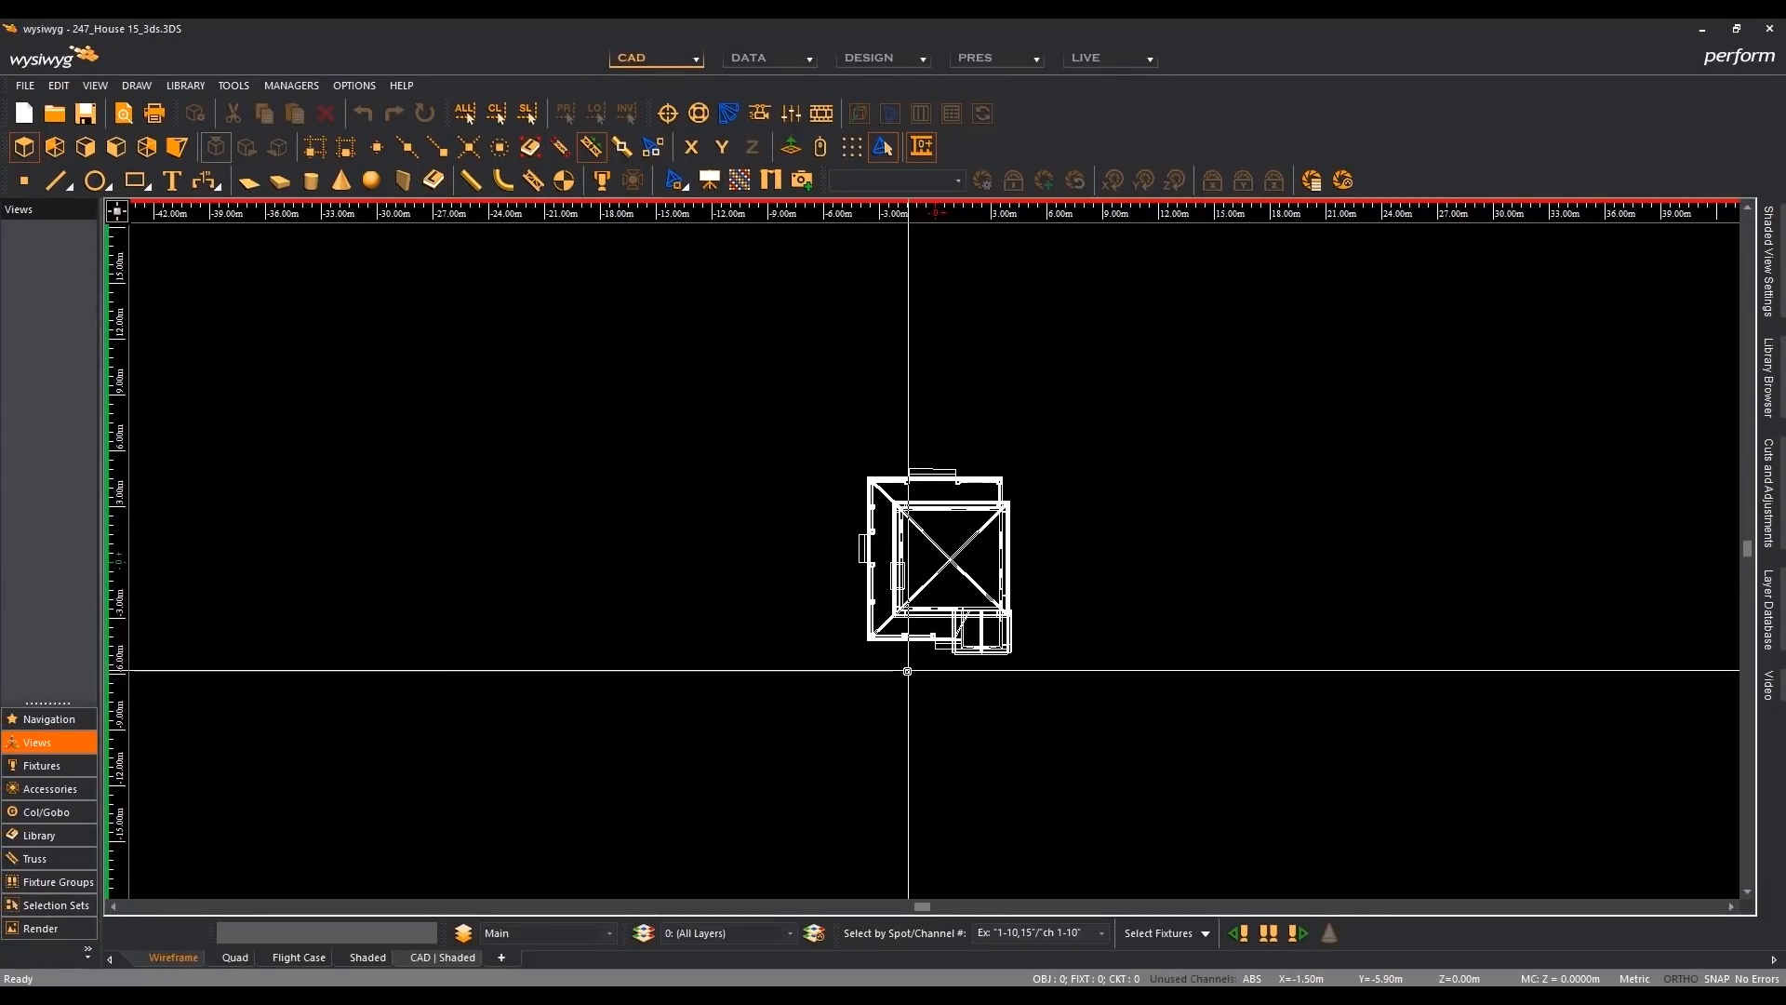
# - Examine the house's wireframe in R42's plan and front elevation views, and return to plan view
pyautogui.press('Home')
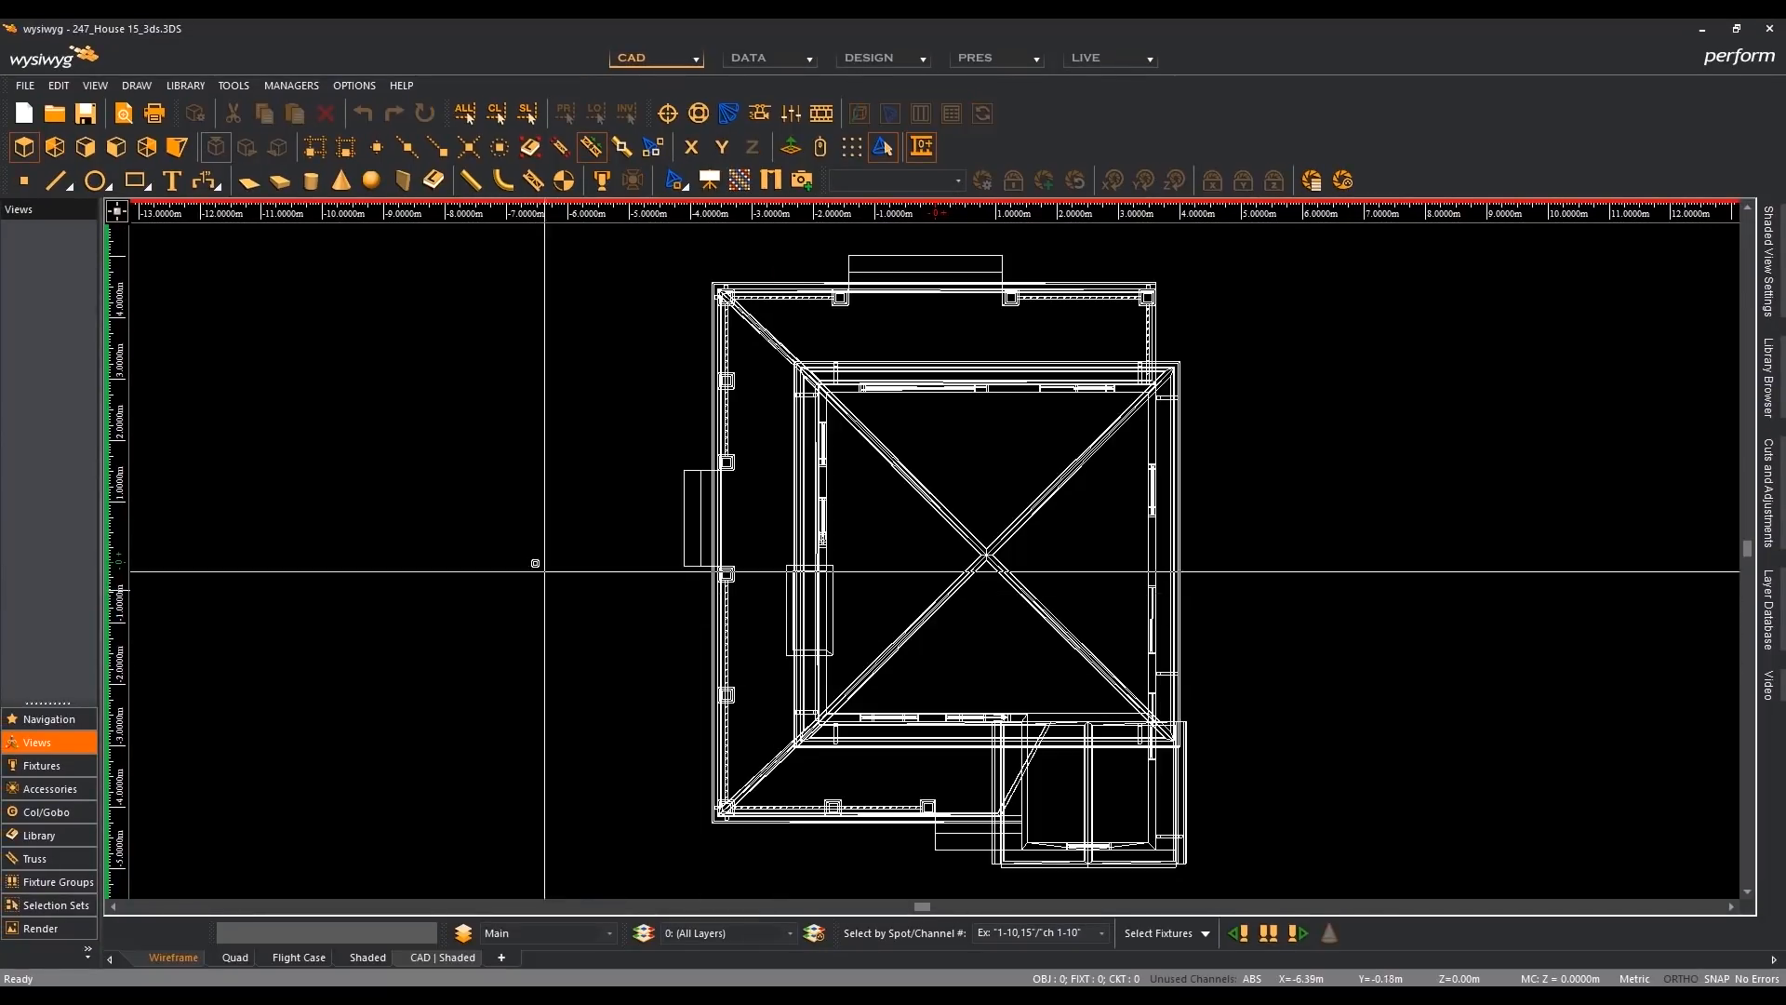
pyautogui.click(115, 147)
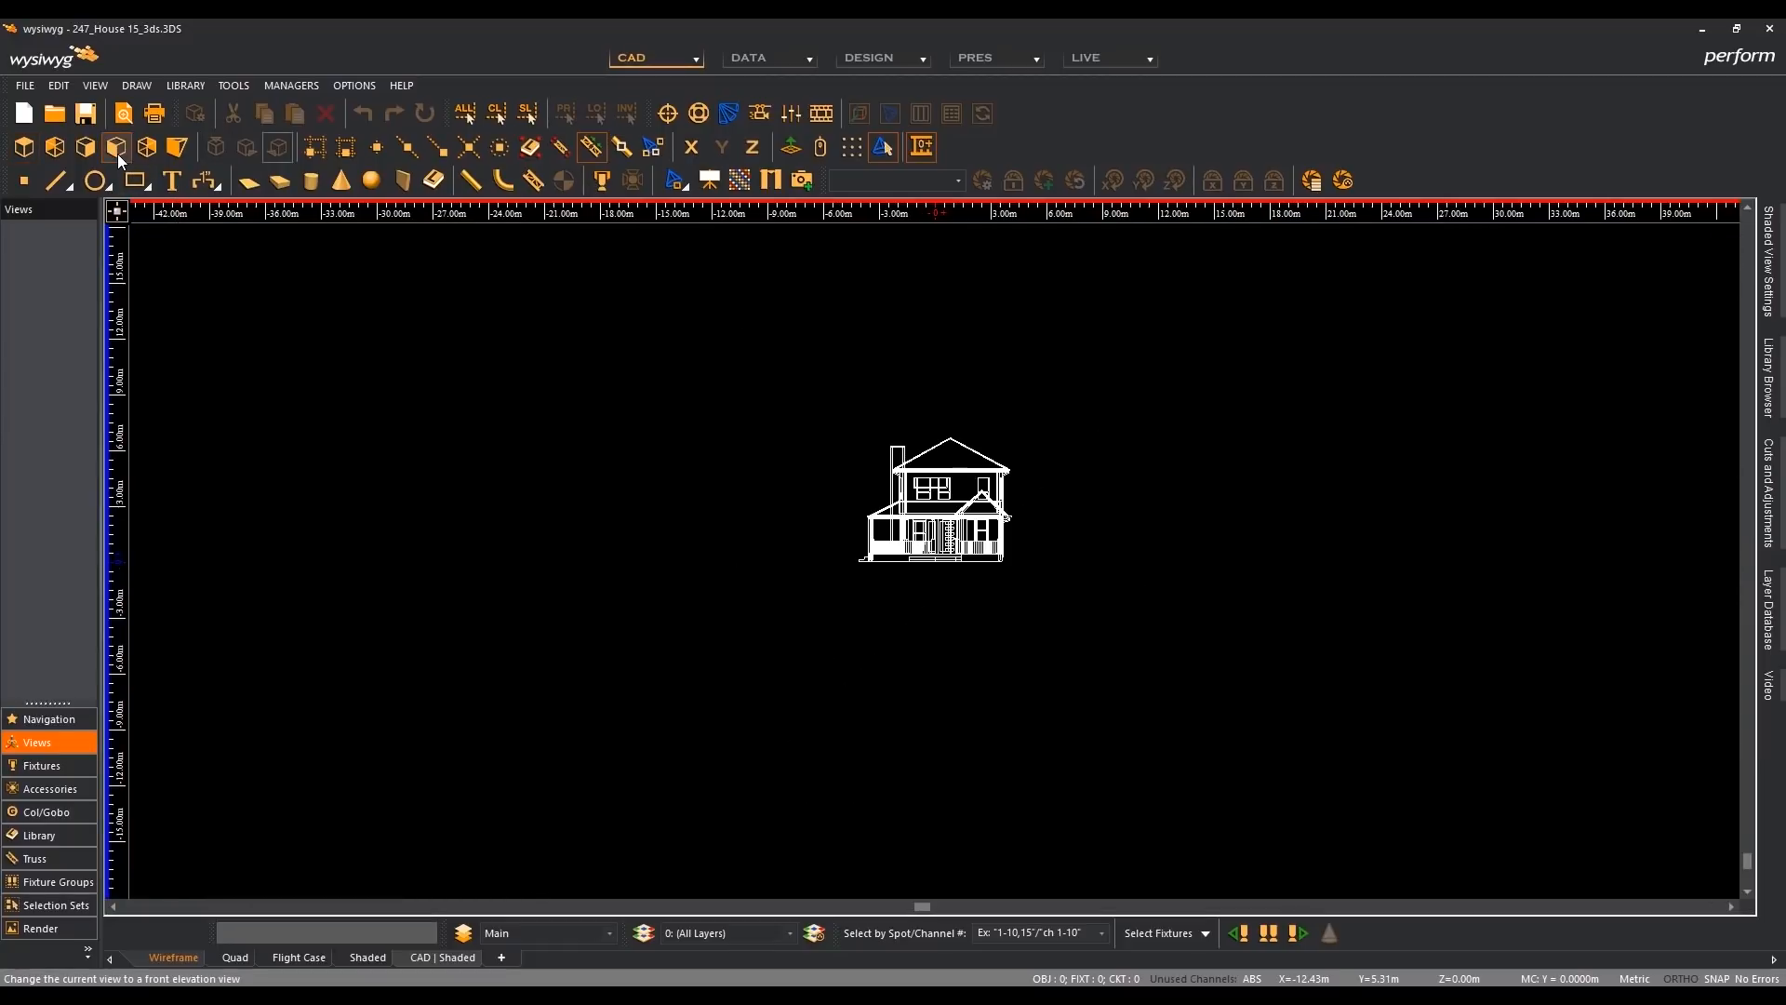
pyautogui.press('Home')
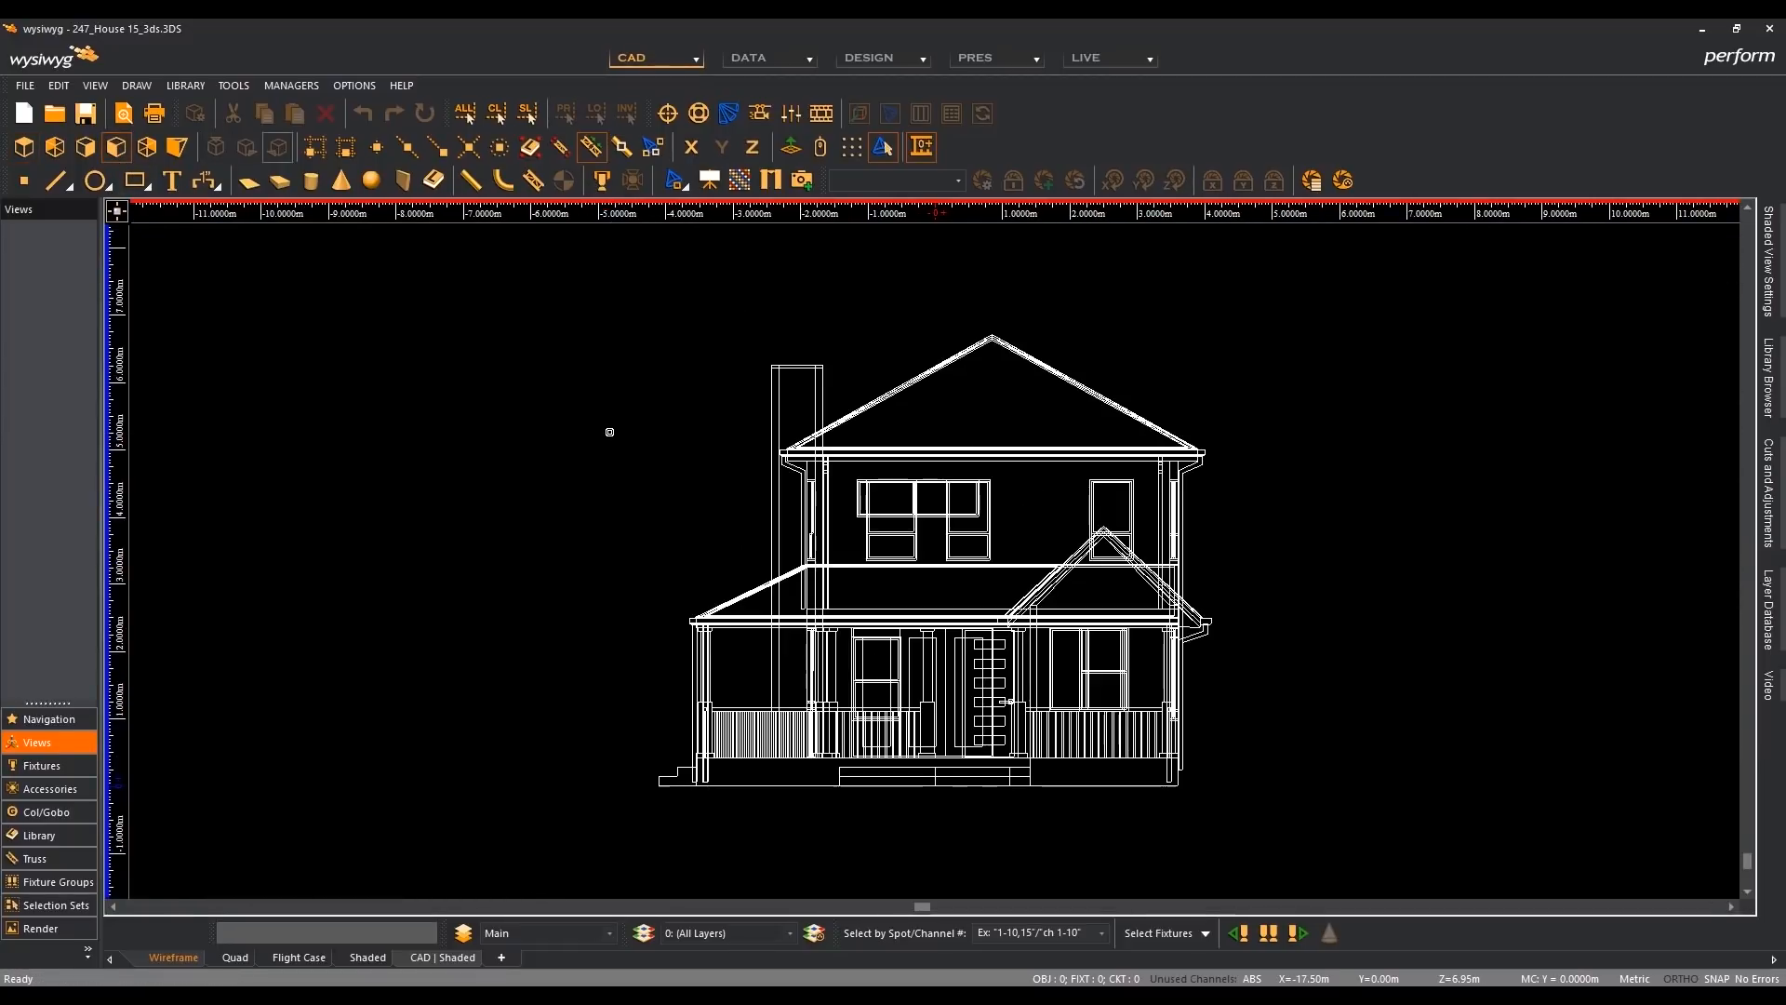
pyautogui.click(24, 147)
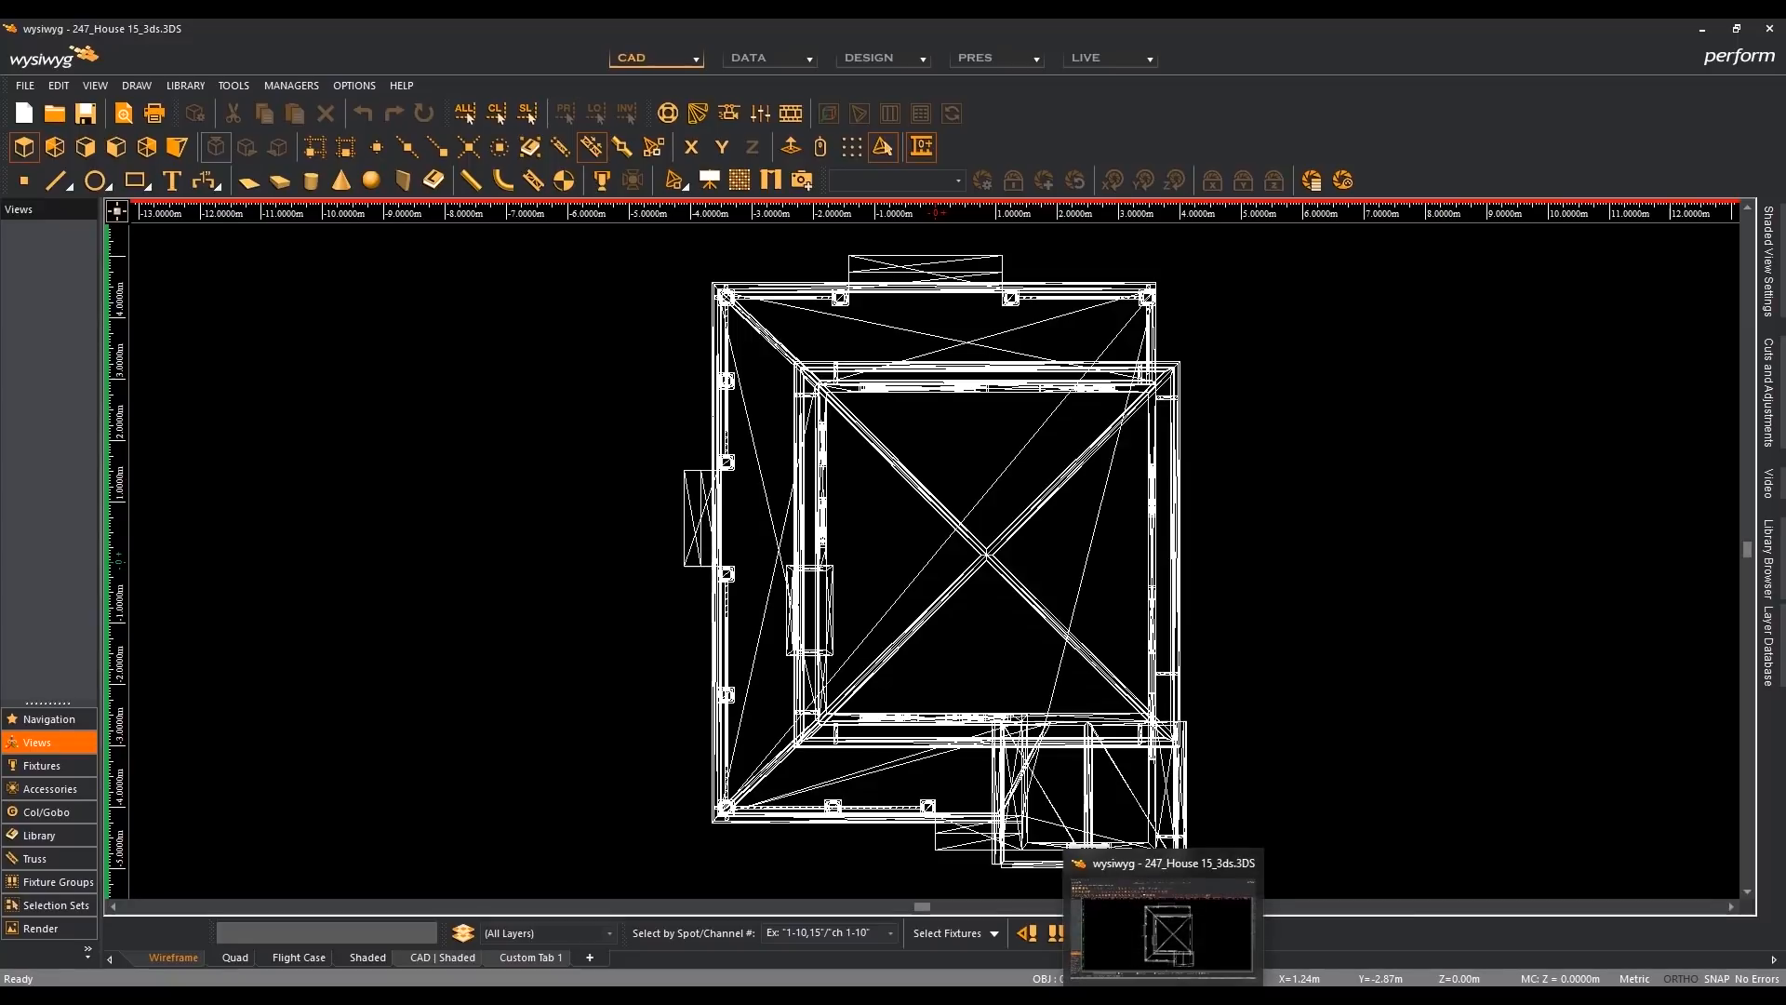
# - Compare the house between the R41 and R42 windows, first in plan view and then in front elevation
pyautogui.click(1163, 999)
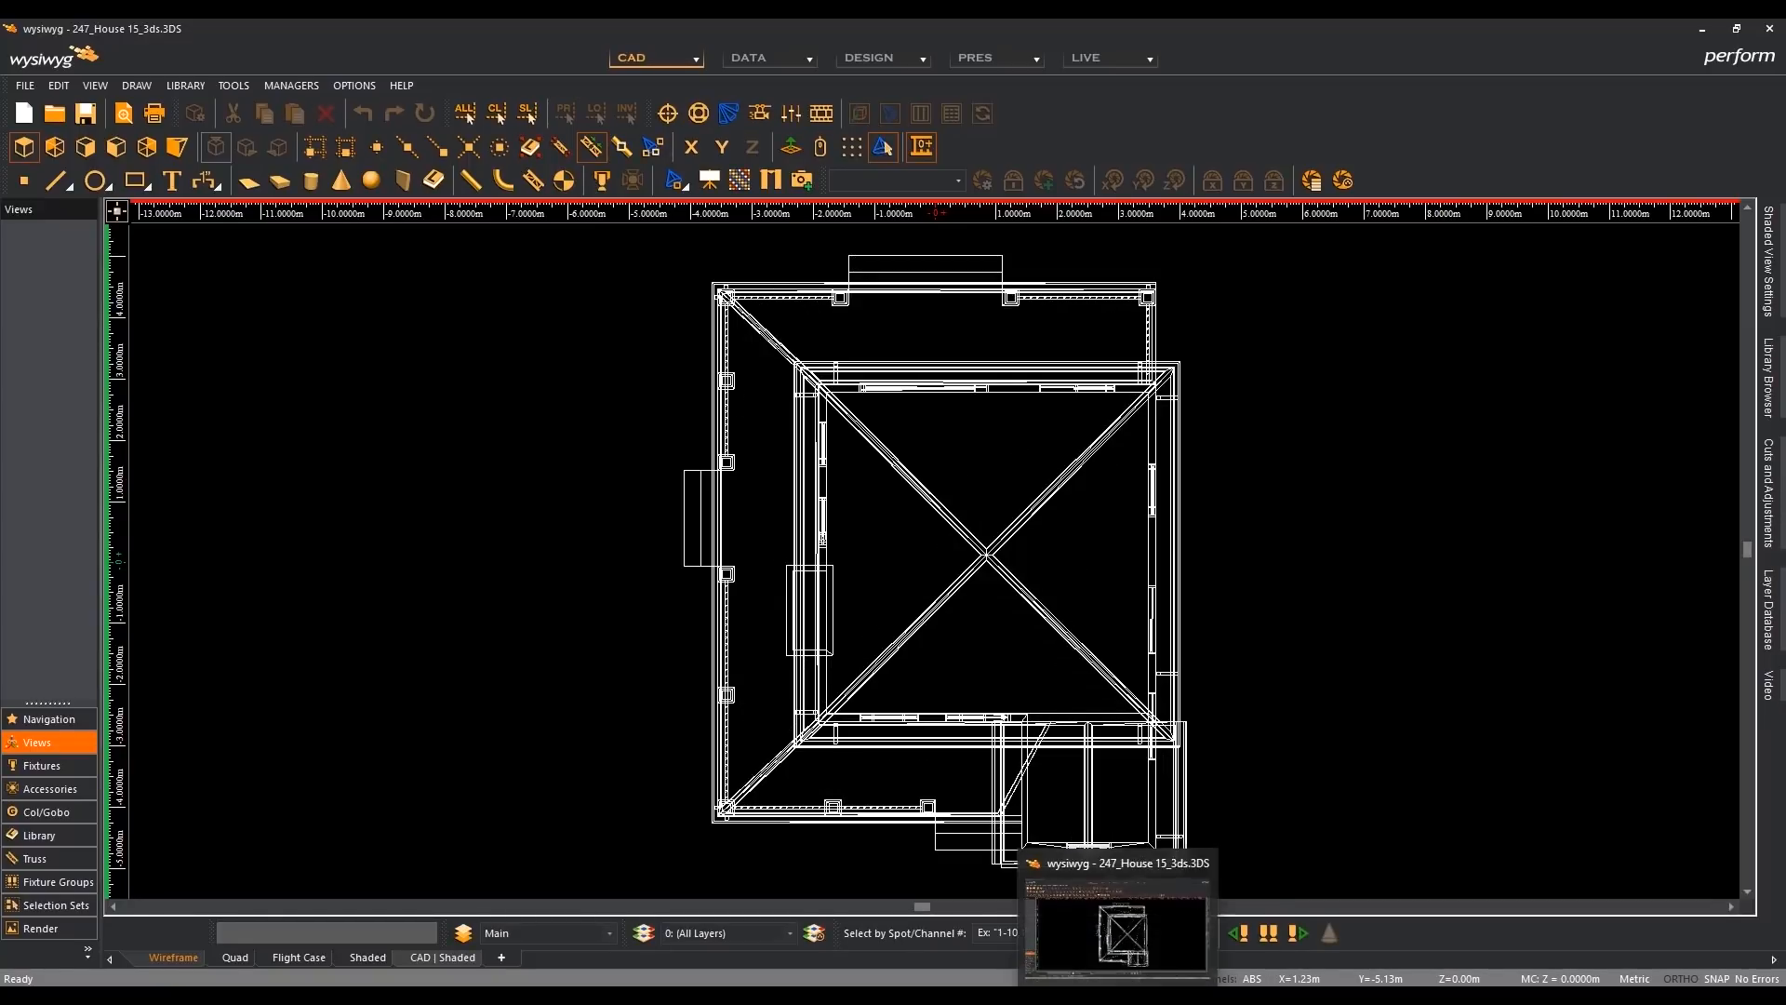
pyautogui.click(1118, 999)
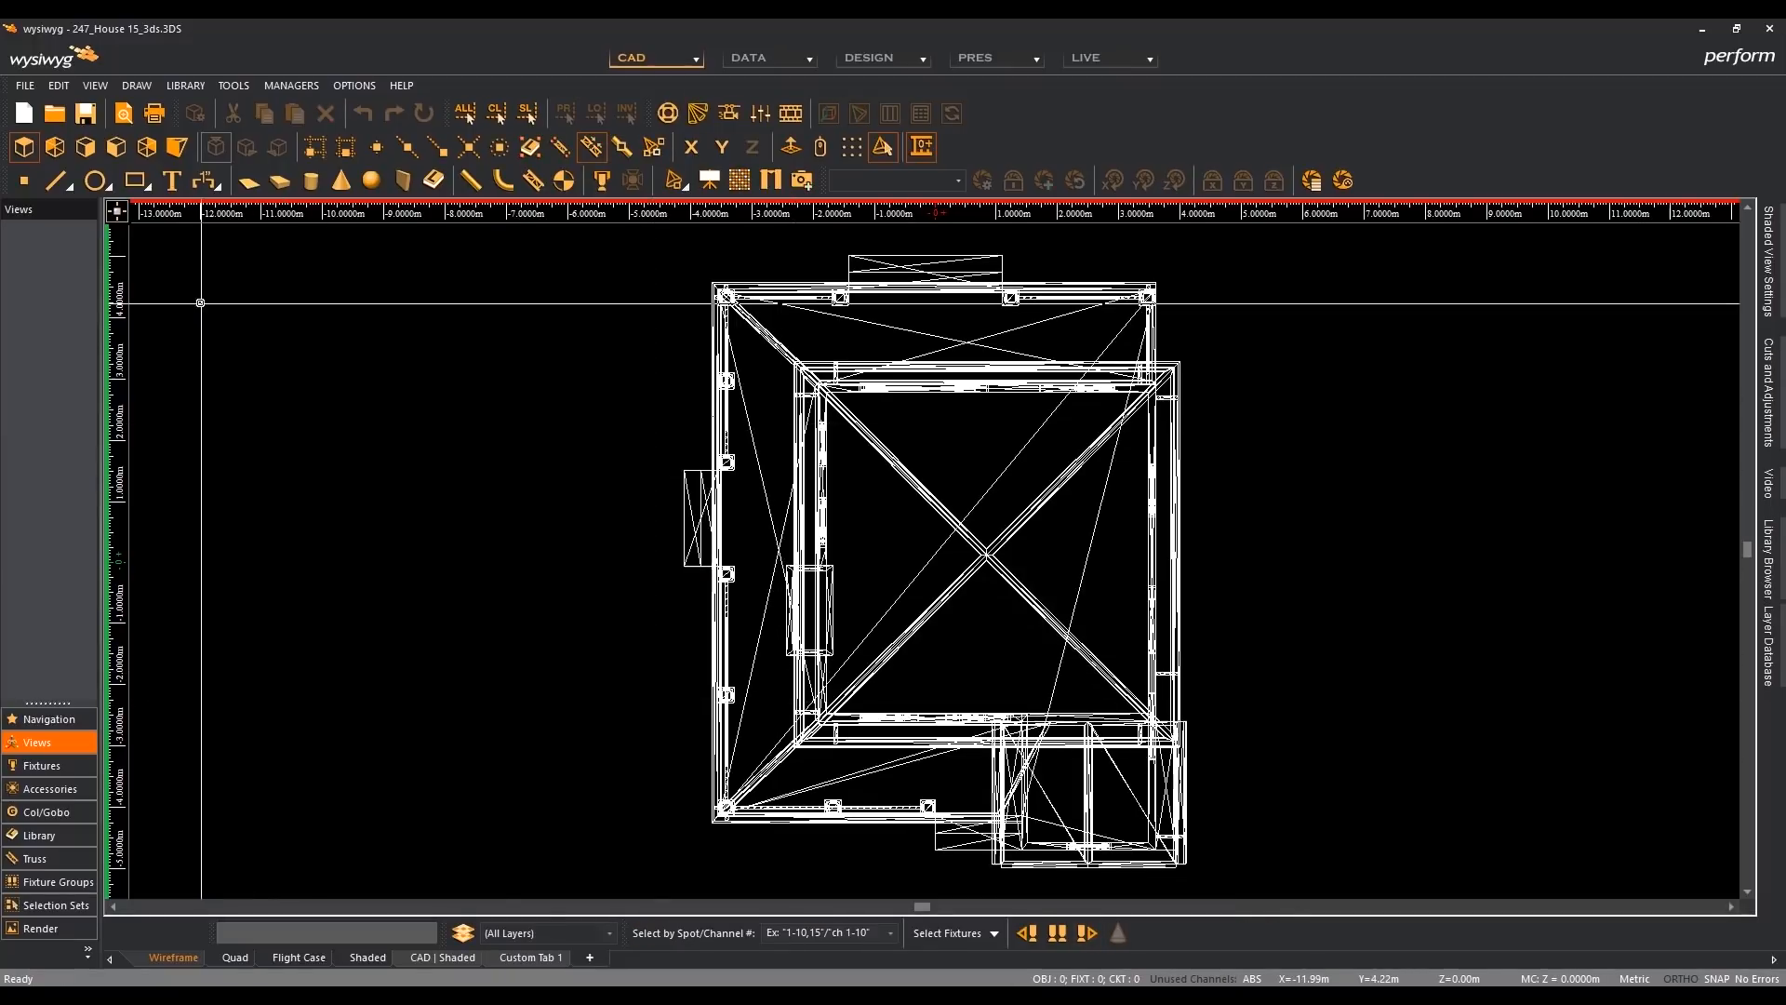
pyautogui.click(119, 149)
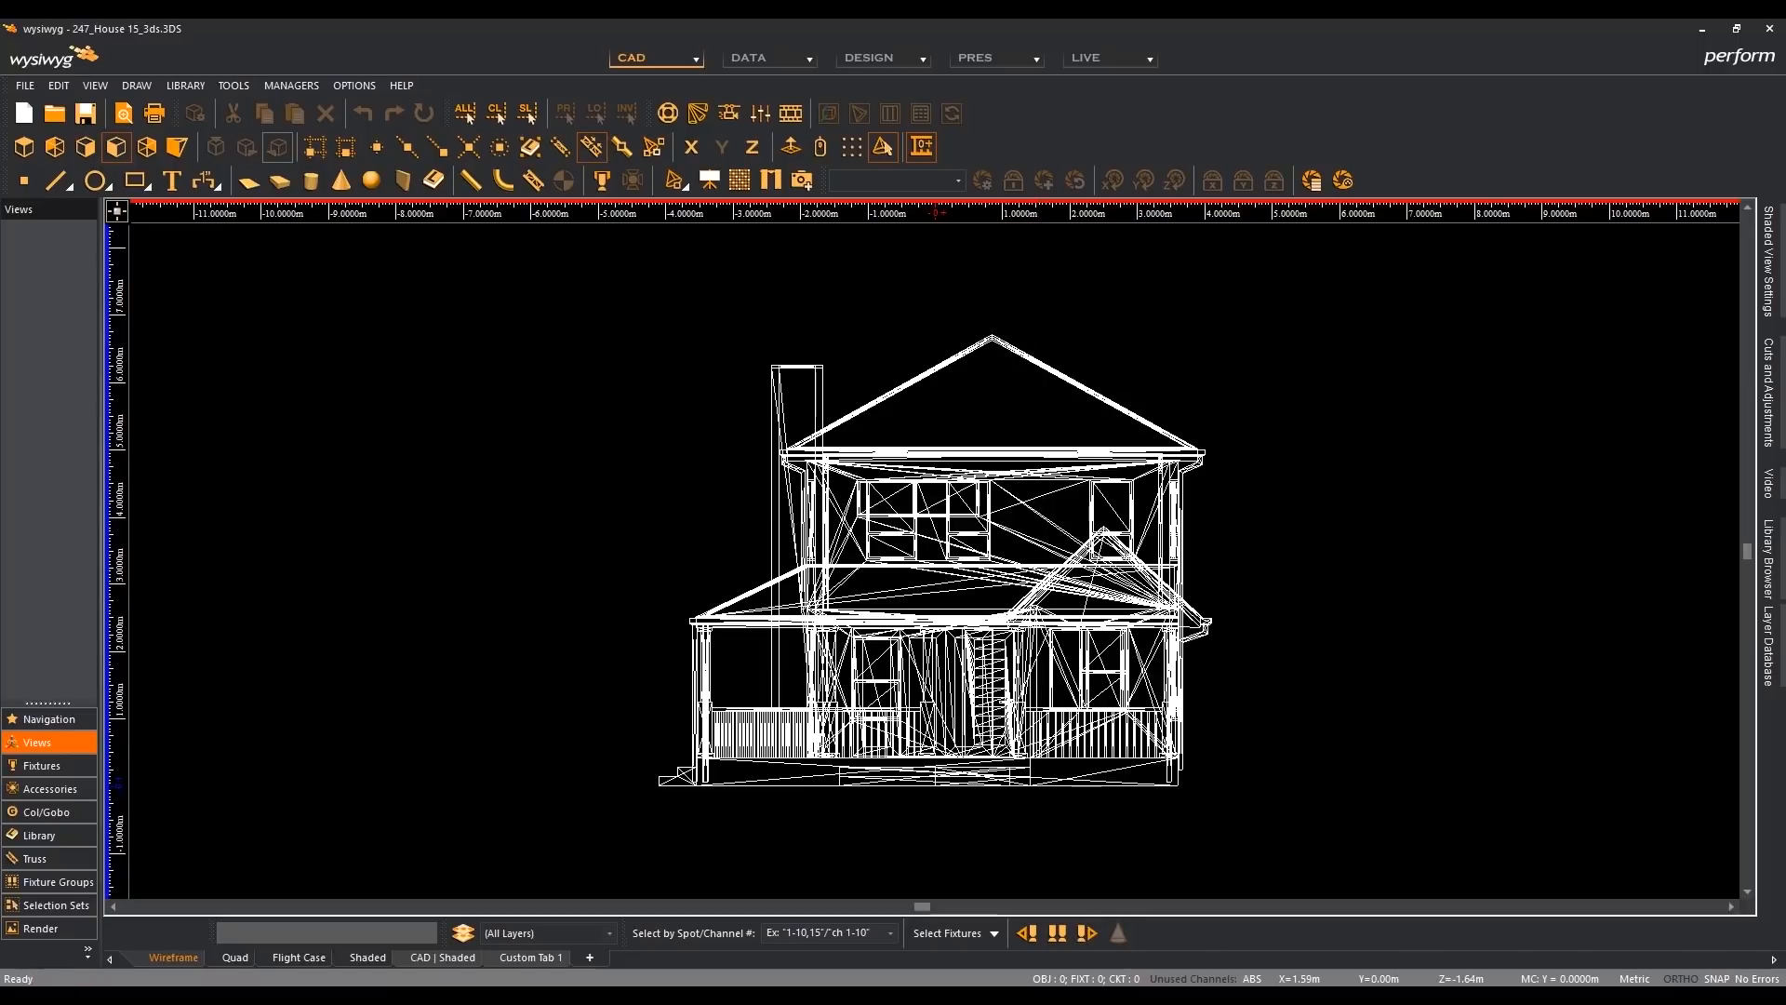
pyautogui.click(1135, 999)
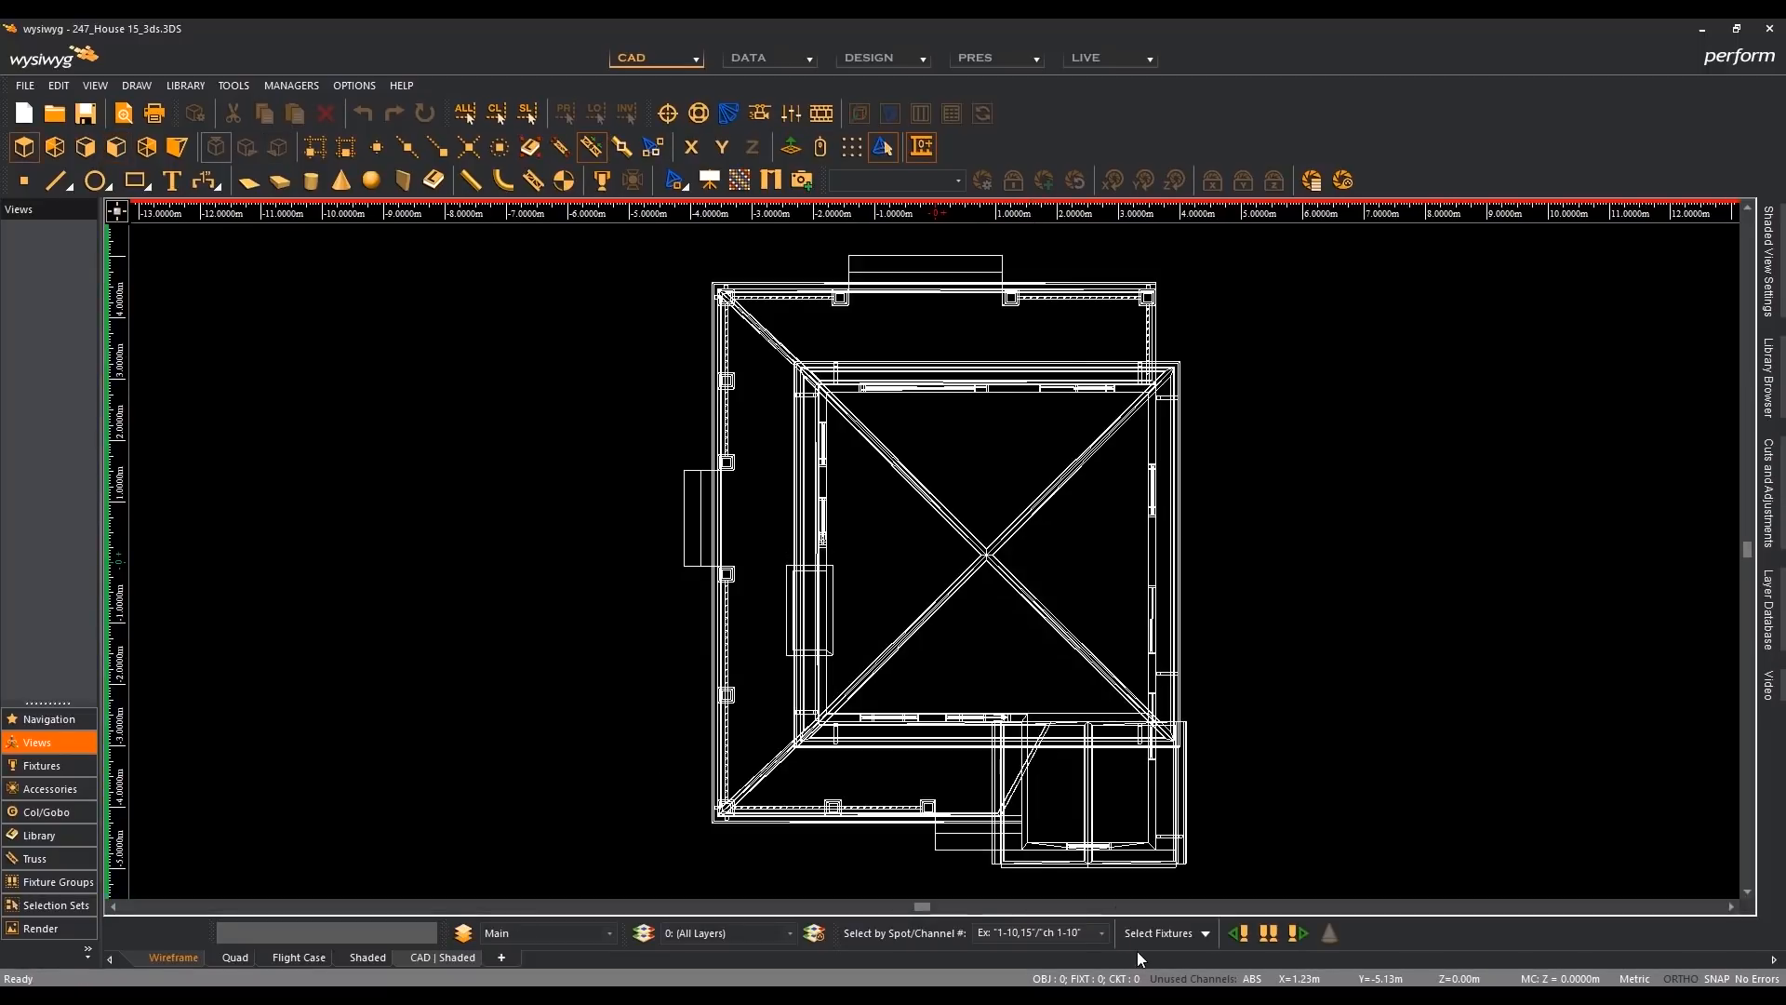
pyautogui.click(116, 147)
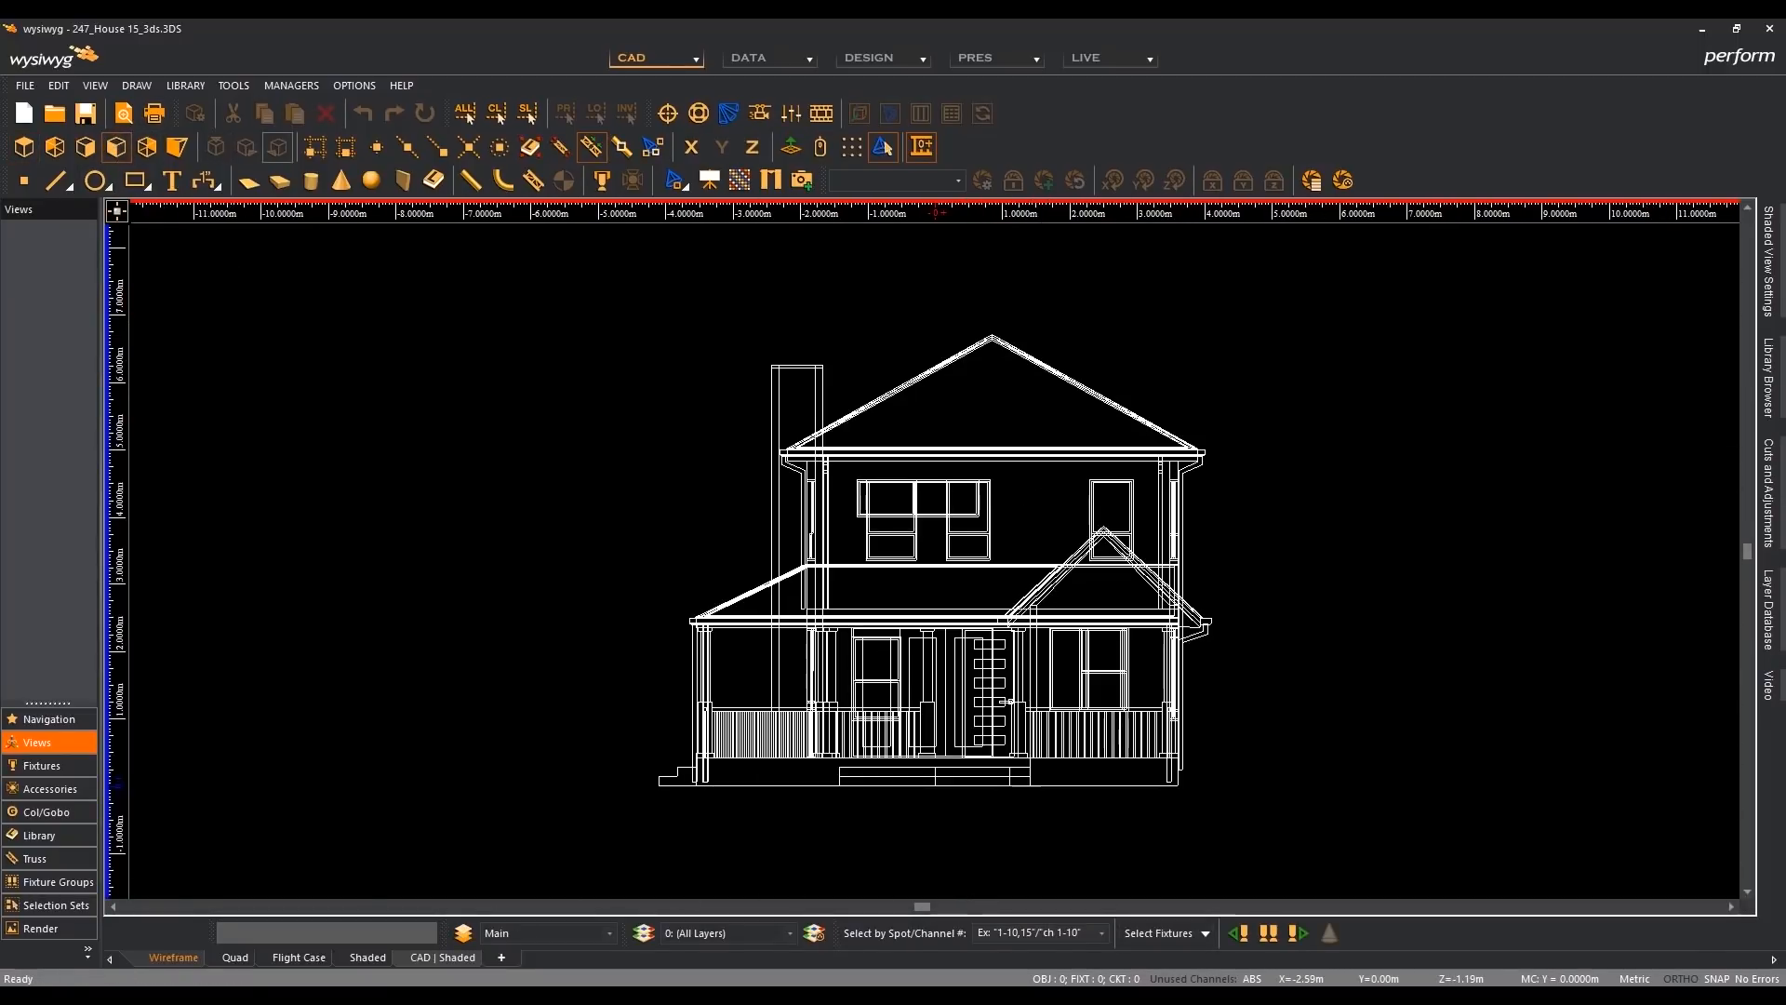
# - Compare the house's front elevation lines between the R42 and R41 windows, ending in the R41 window
pyautogui.click(1120, 999)
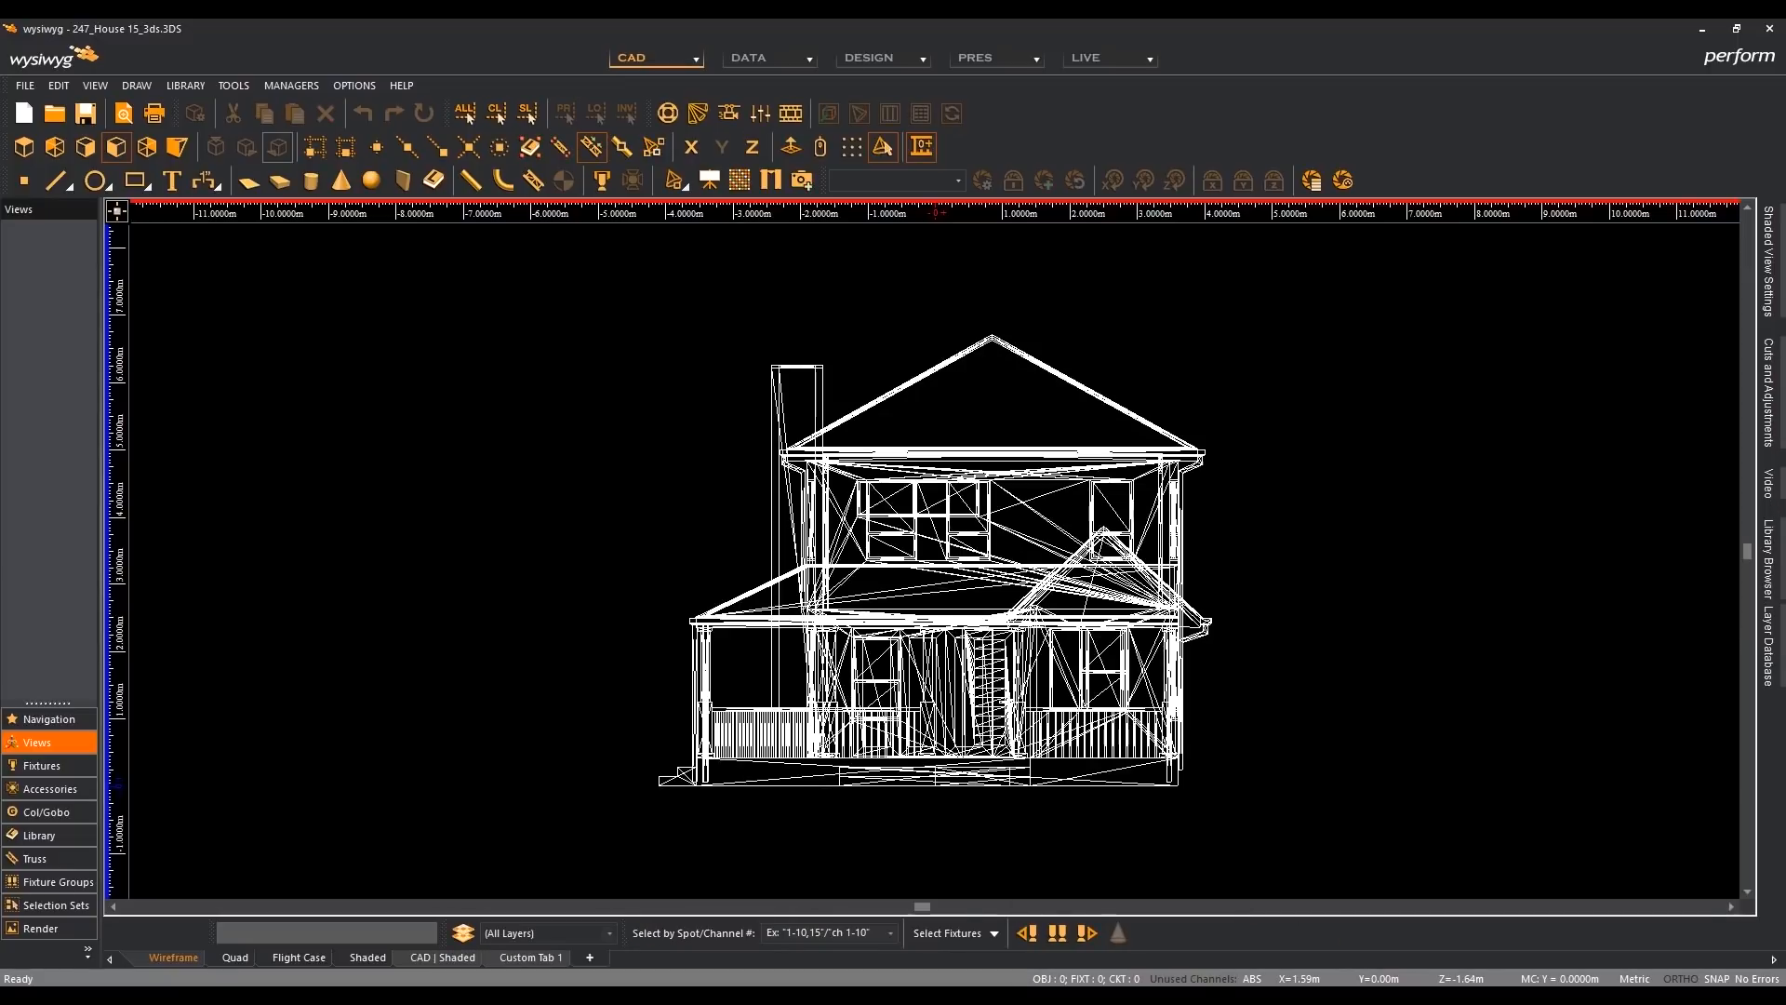
pyautogui.click(1166, 999)
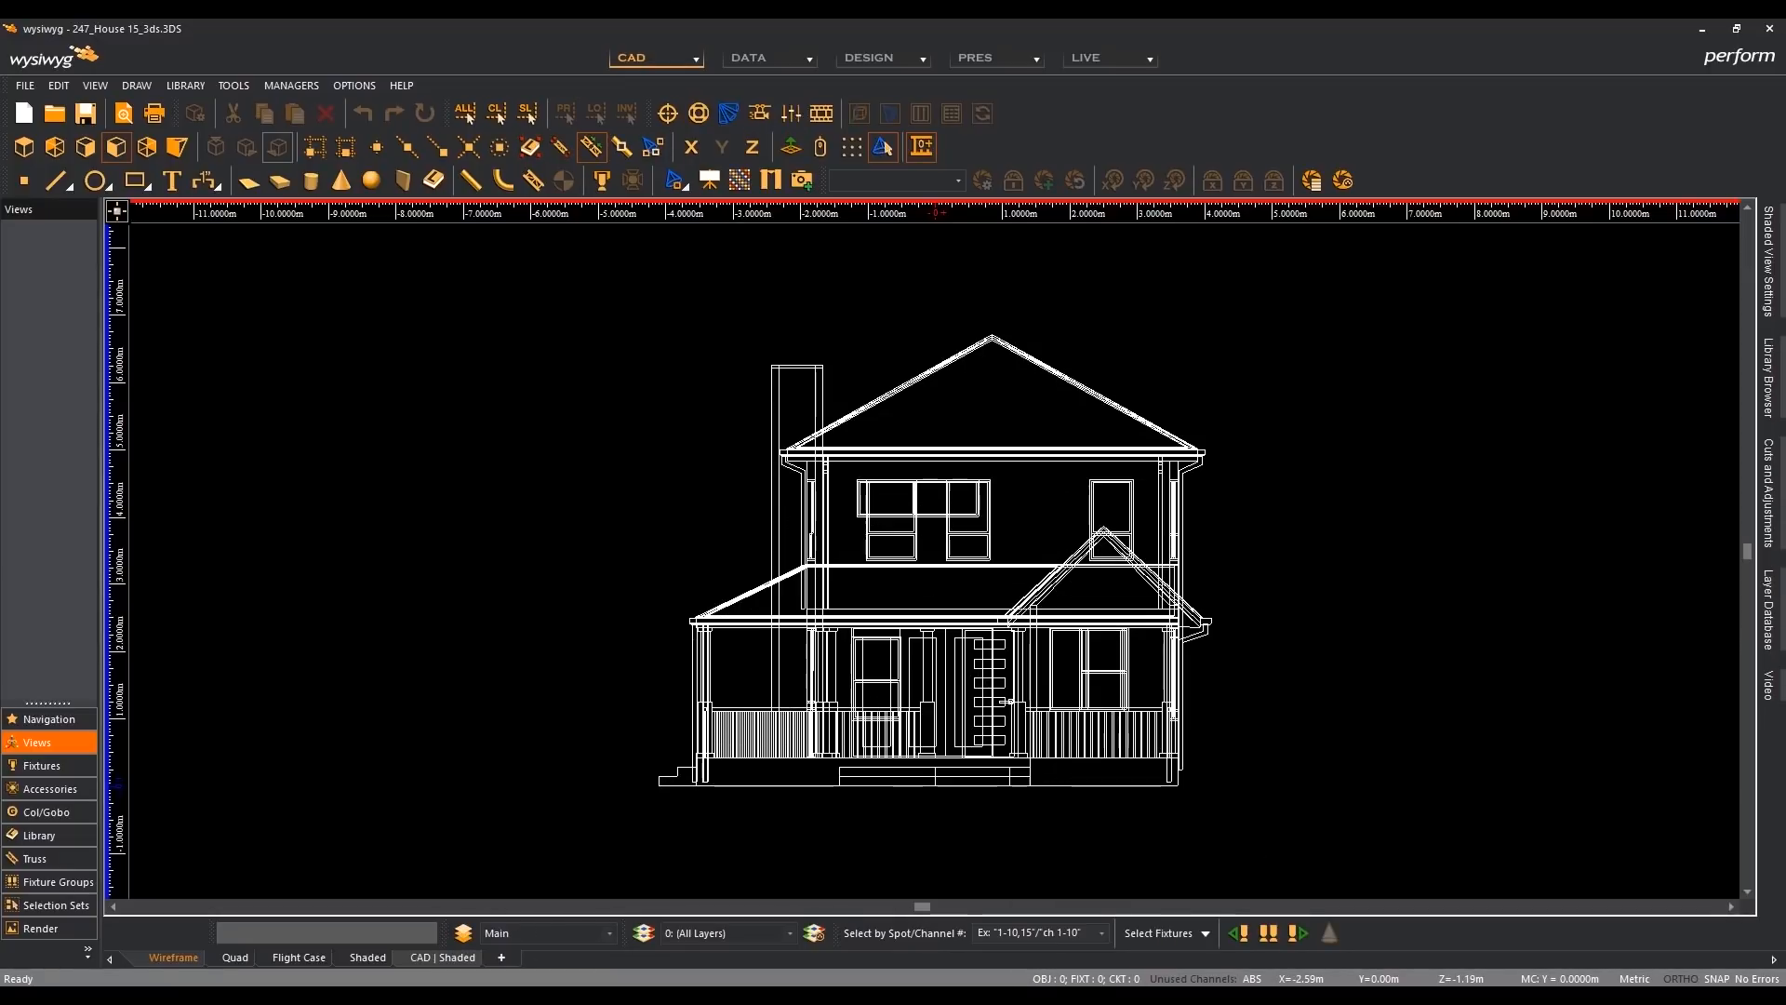
pyautogui.click(1120, 999)
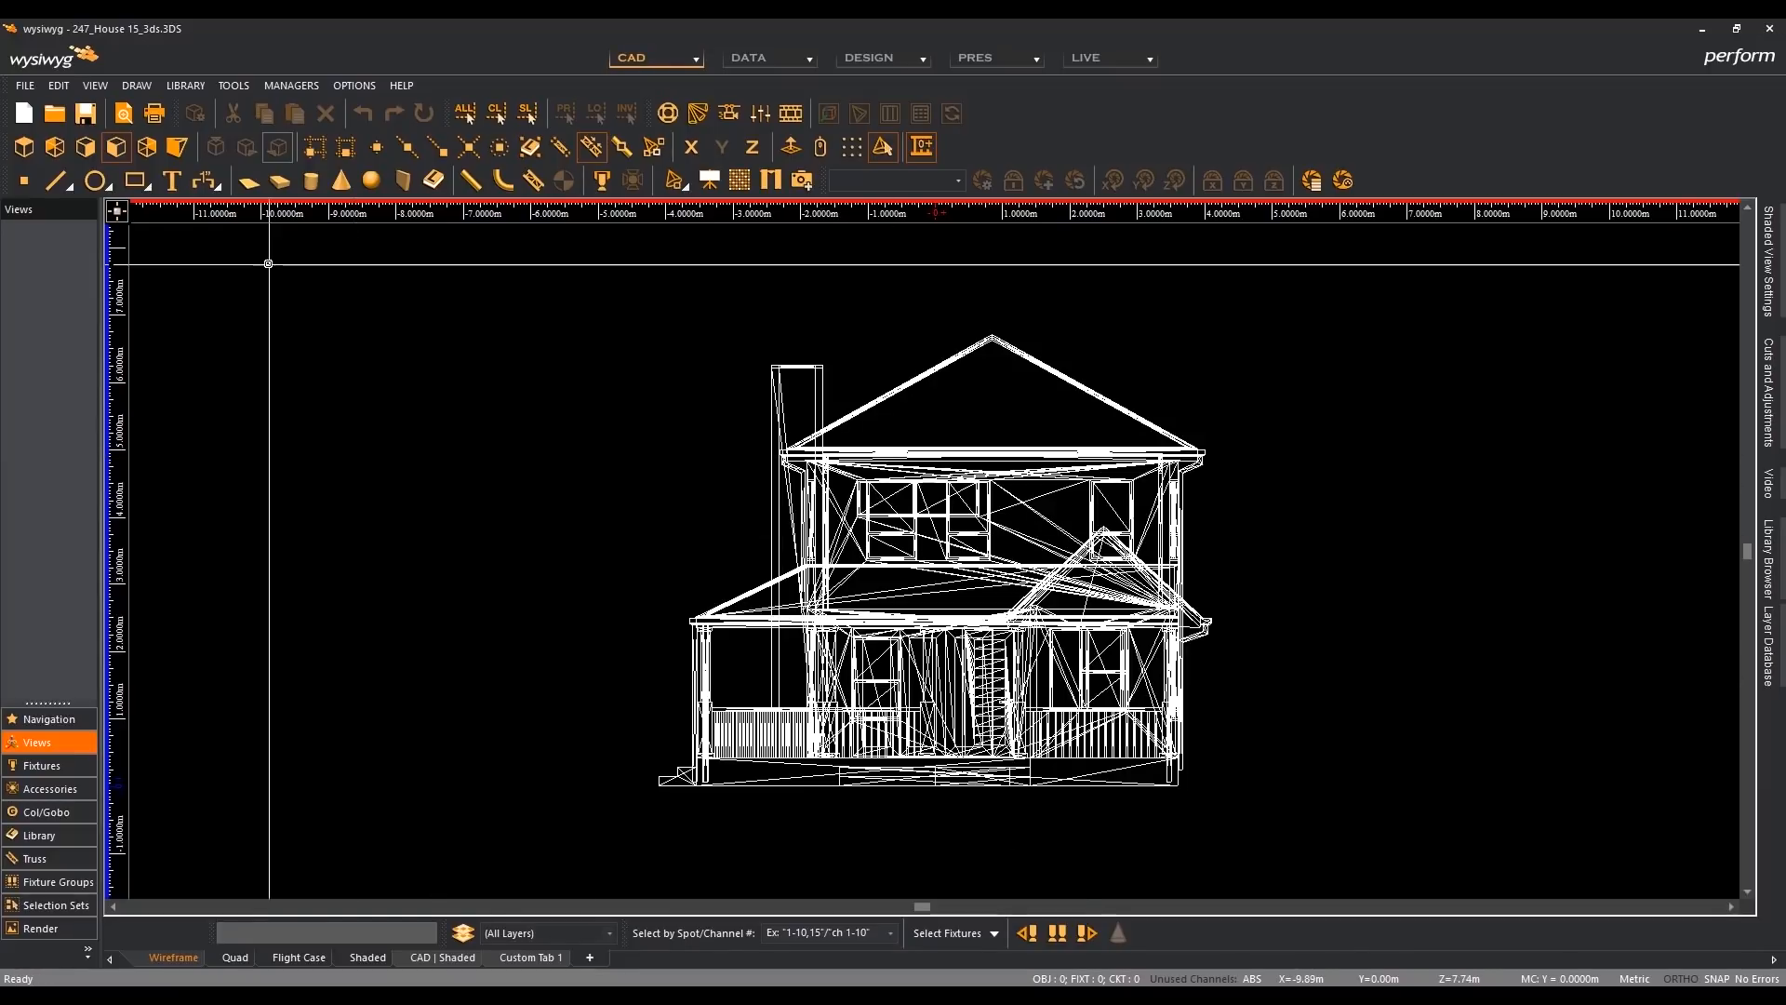
# - Show the house in isometric view, fitted to the drawing area, in both the R41 and R42 windows
pyautogui.click(187, 149)
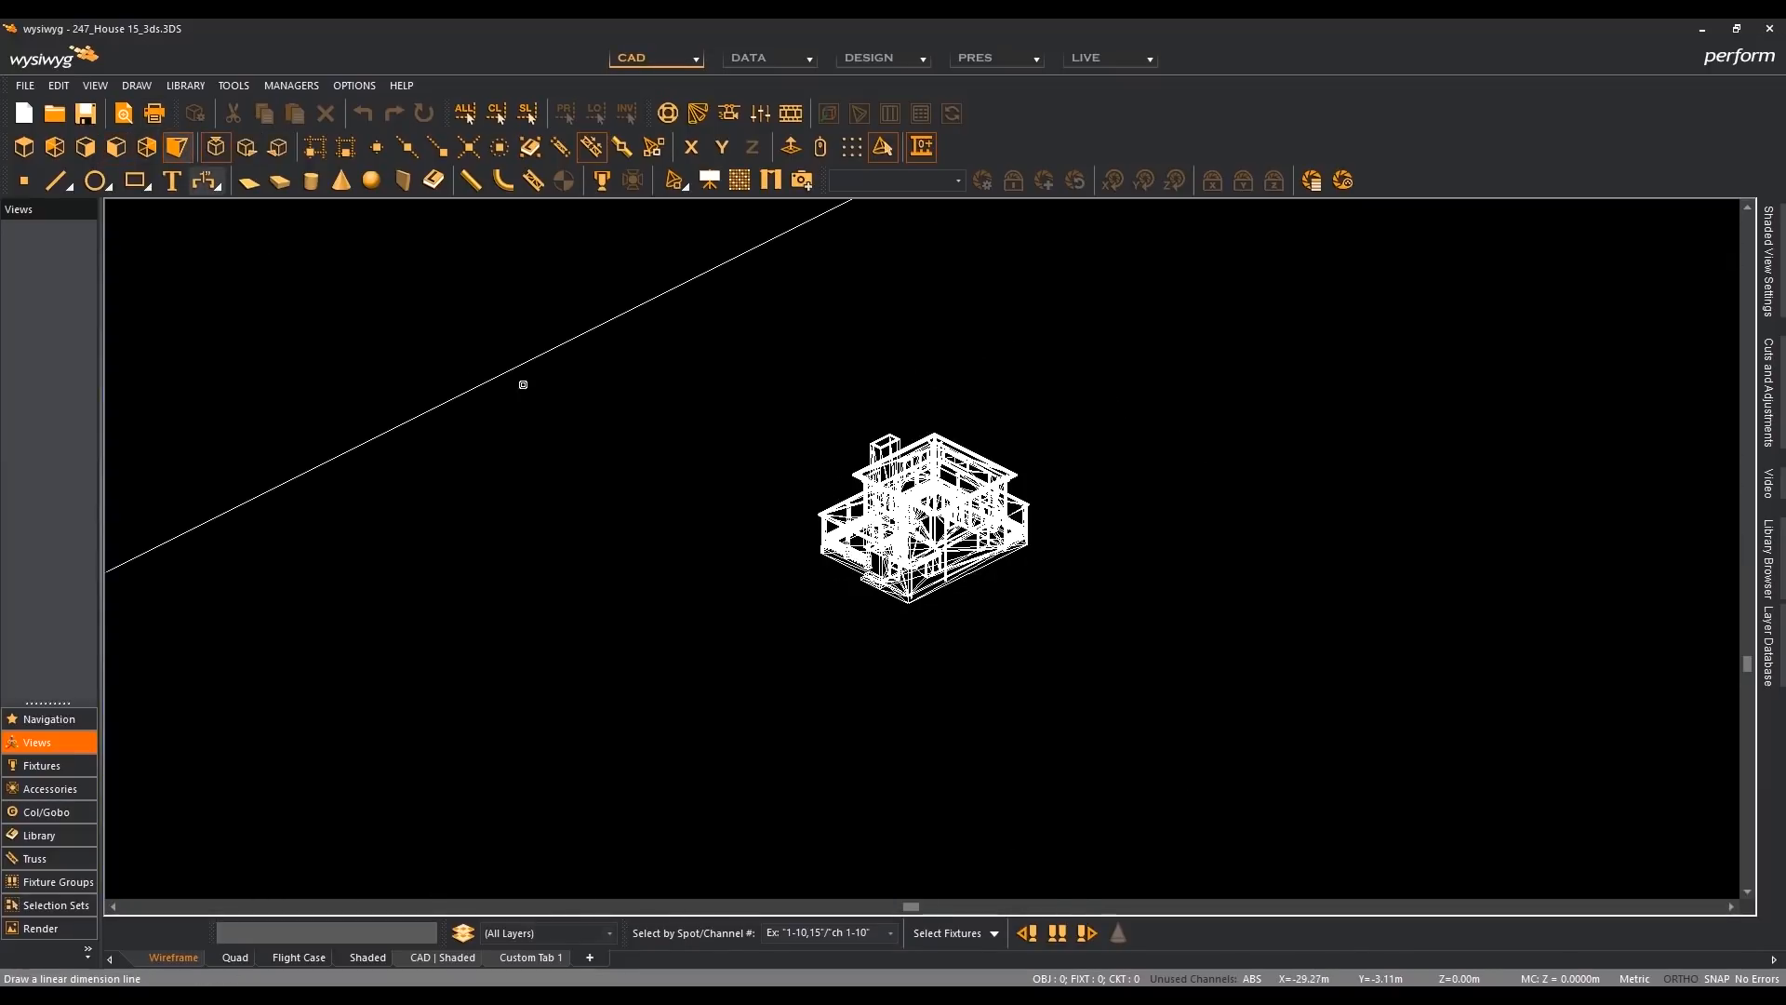
pyautogui.press('Home')
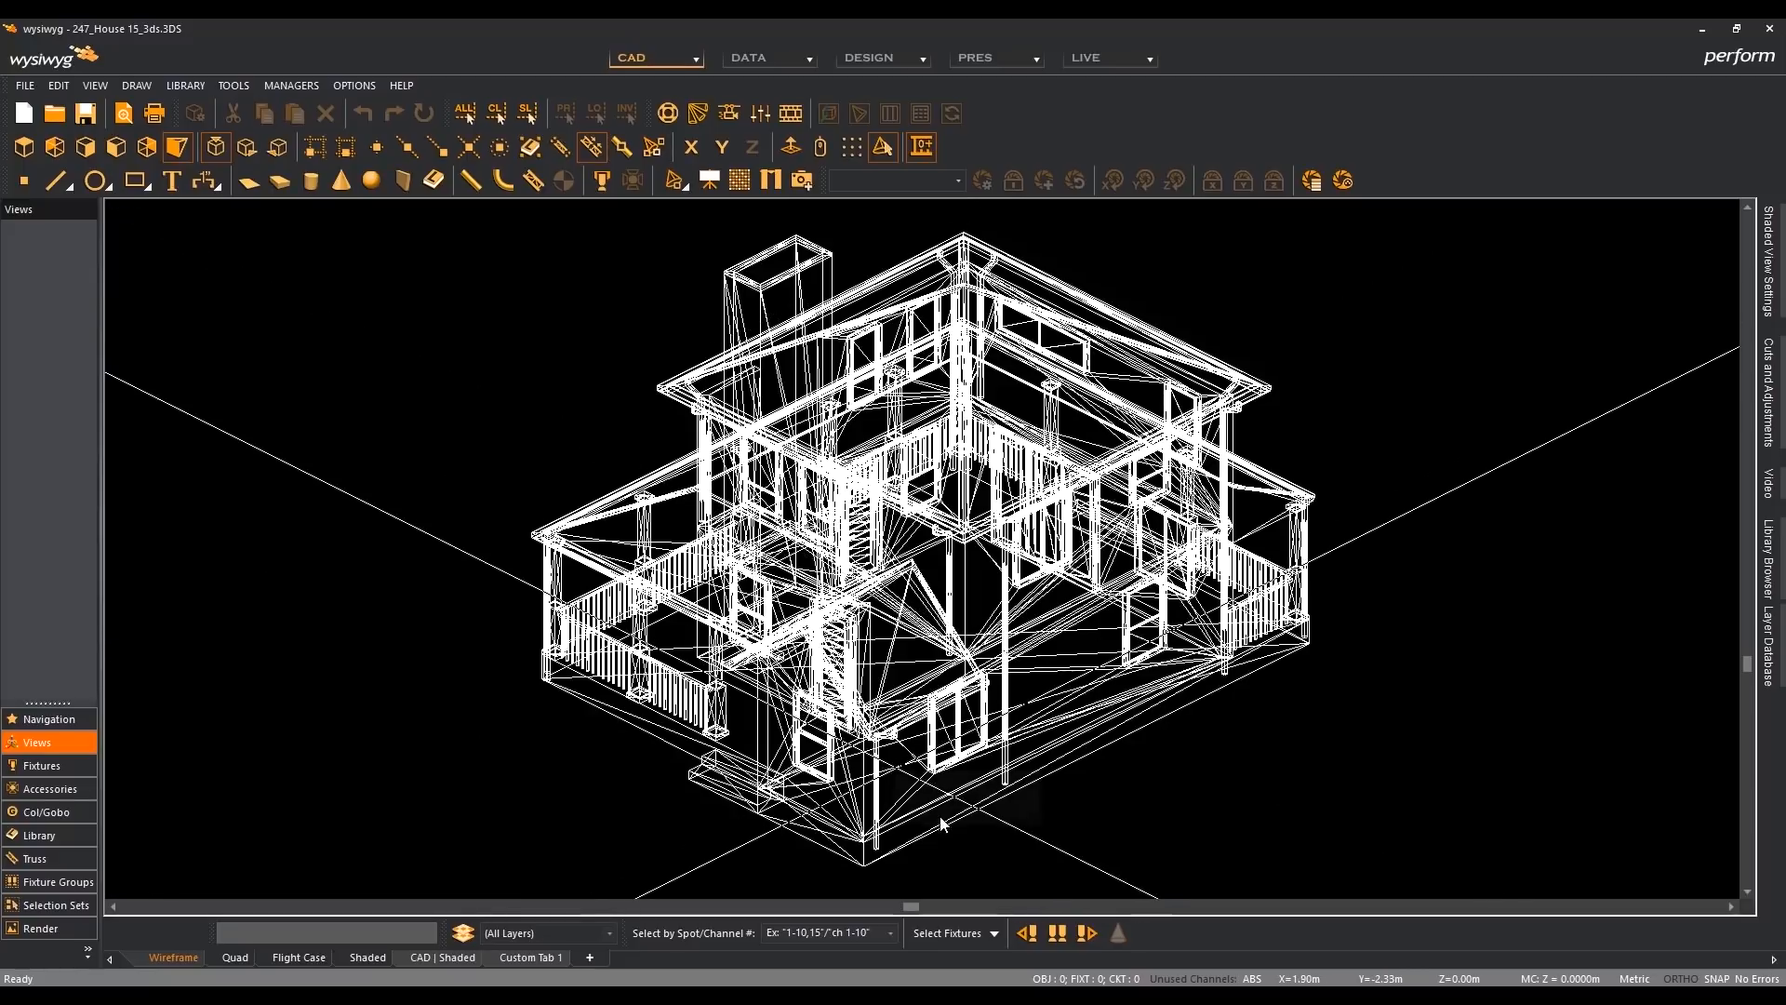
pyautogui.click(115, 147)
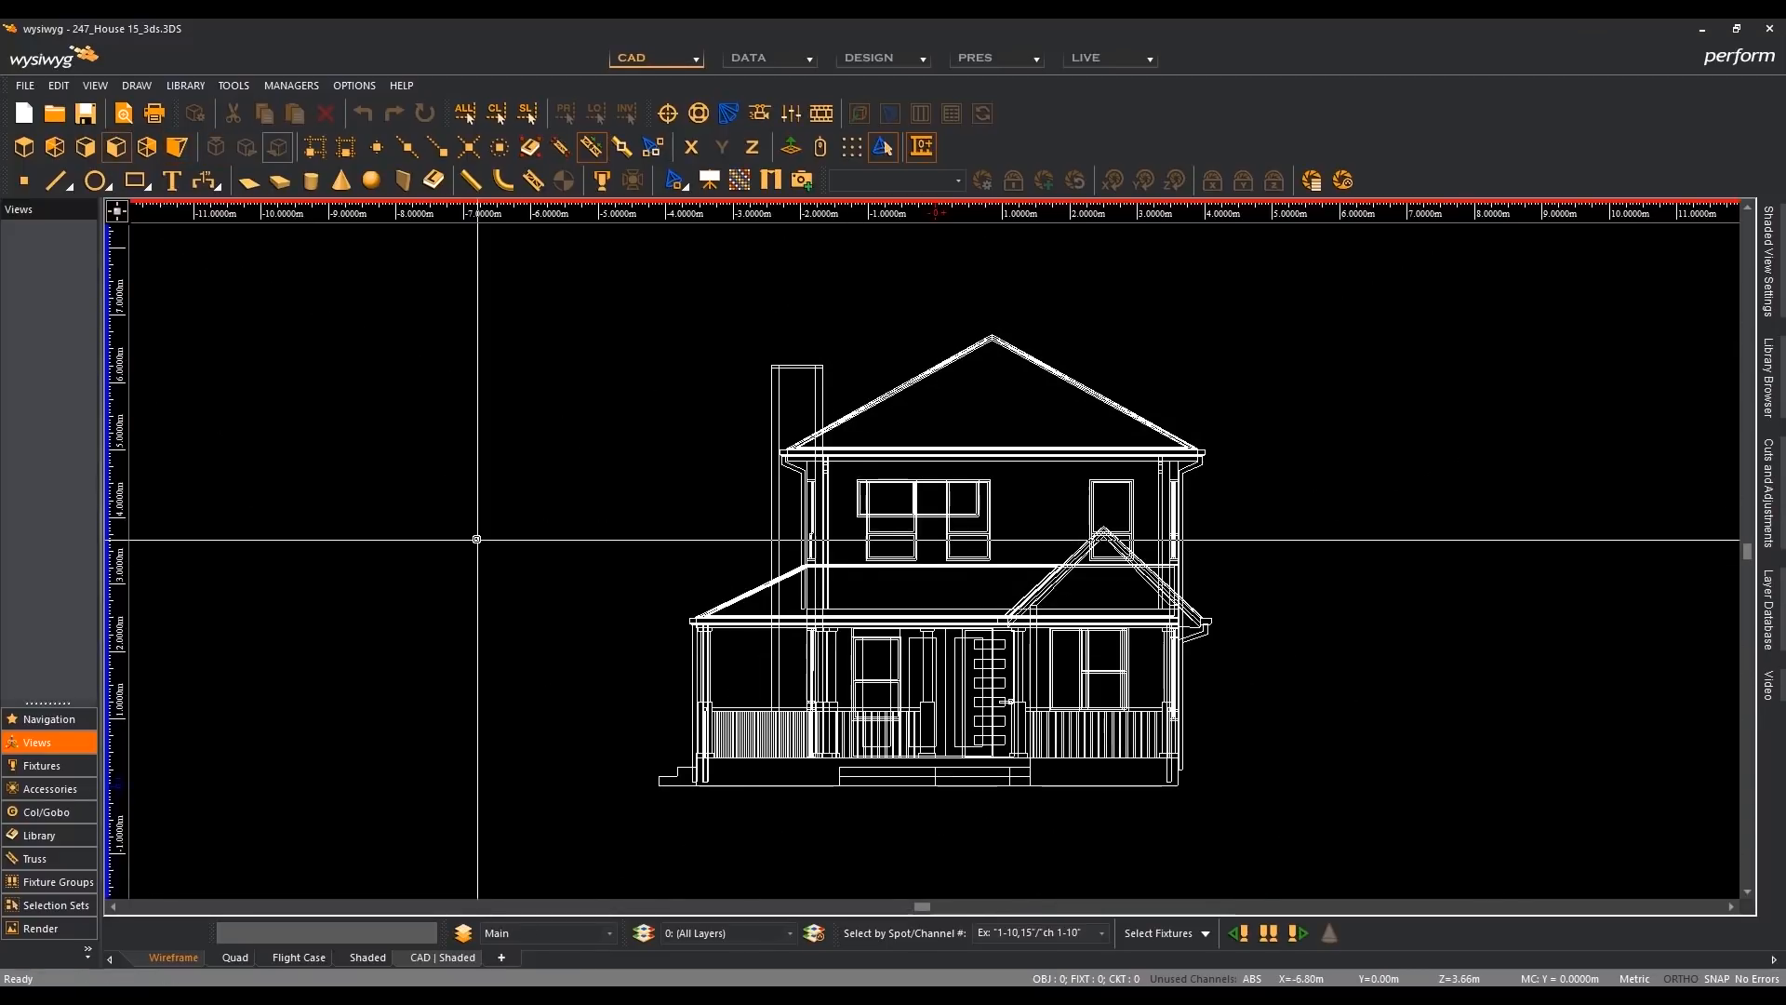
pyautogui.click(177, 147)
pyautogui.press('Home')
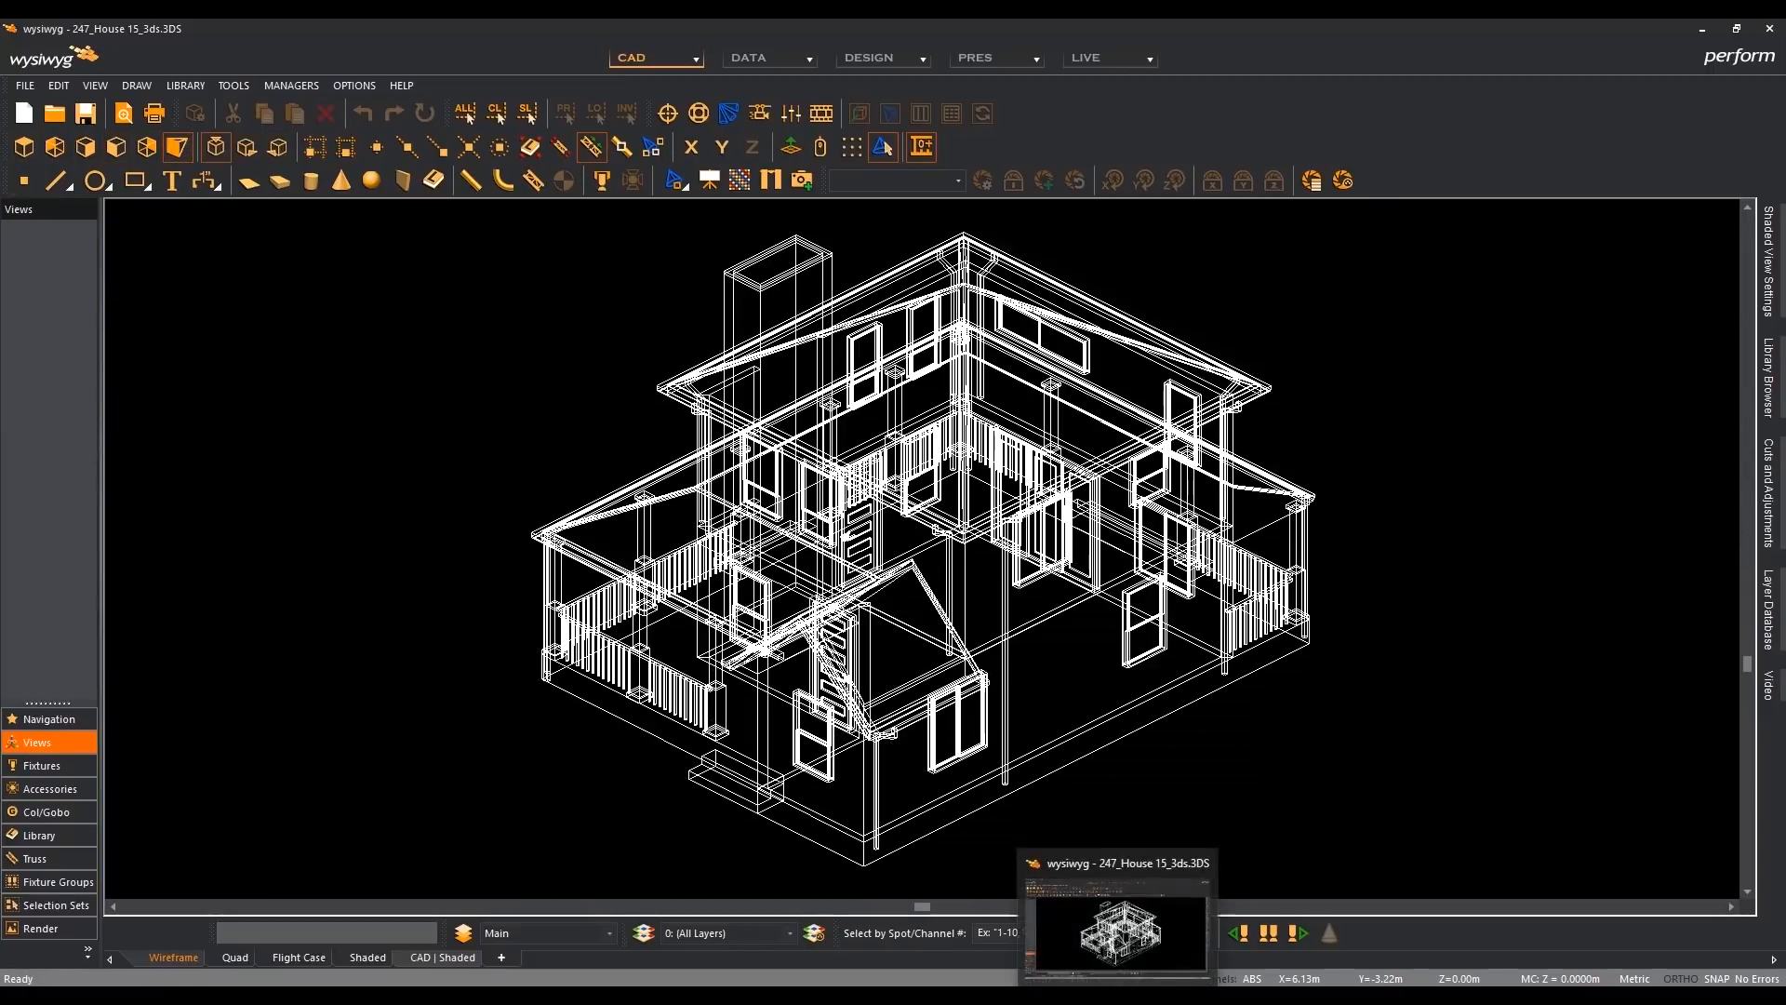
# - Compare the house's isometric wireframe between the R41 and R42 windows, ending in R42
pyautogui.click(1116, 995)
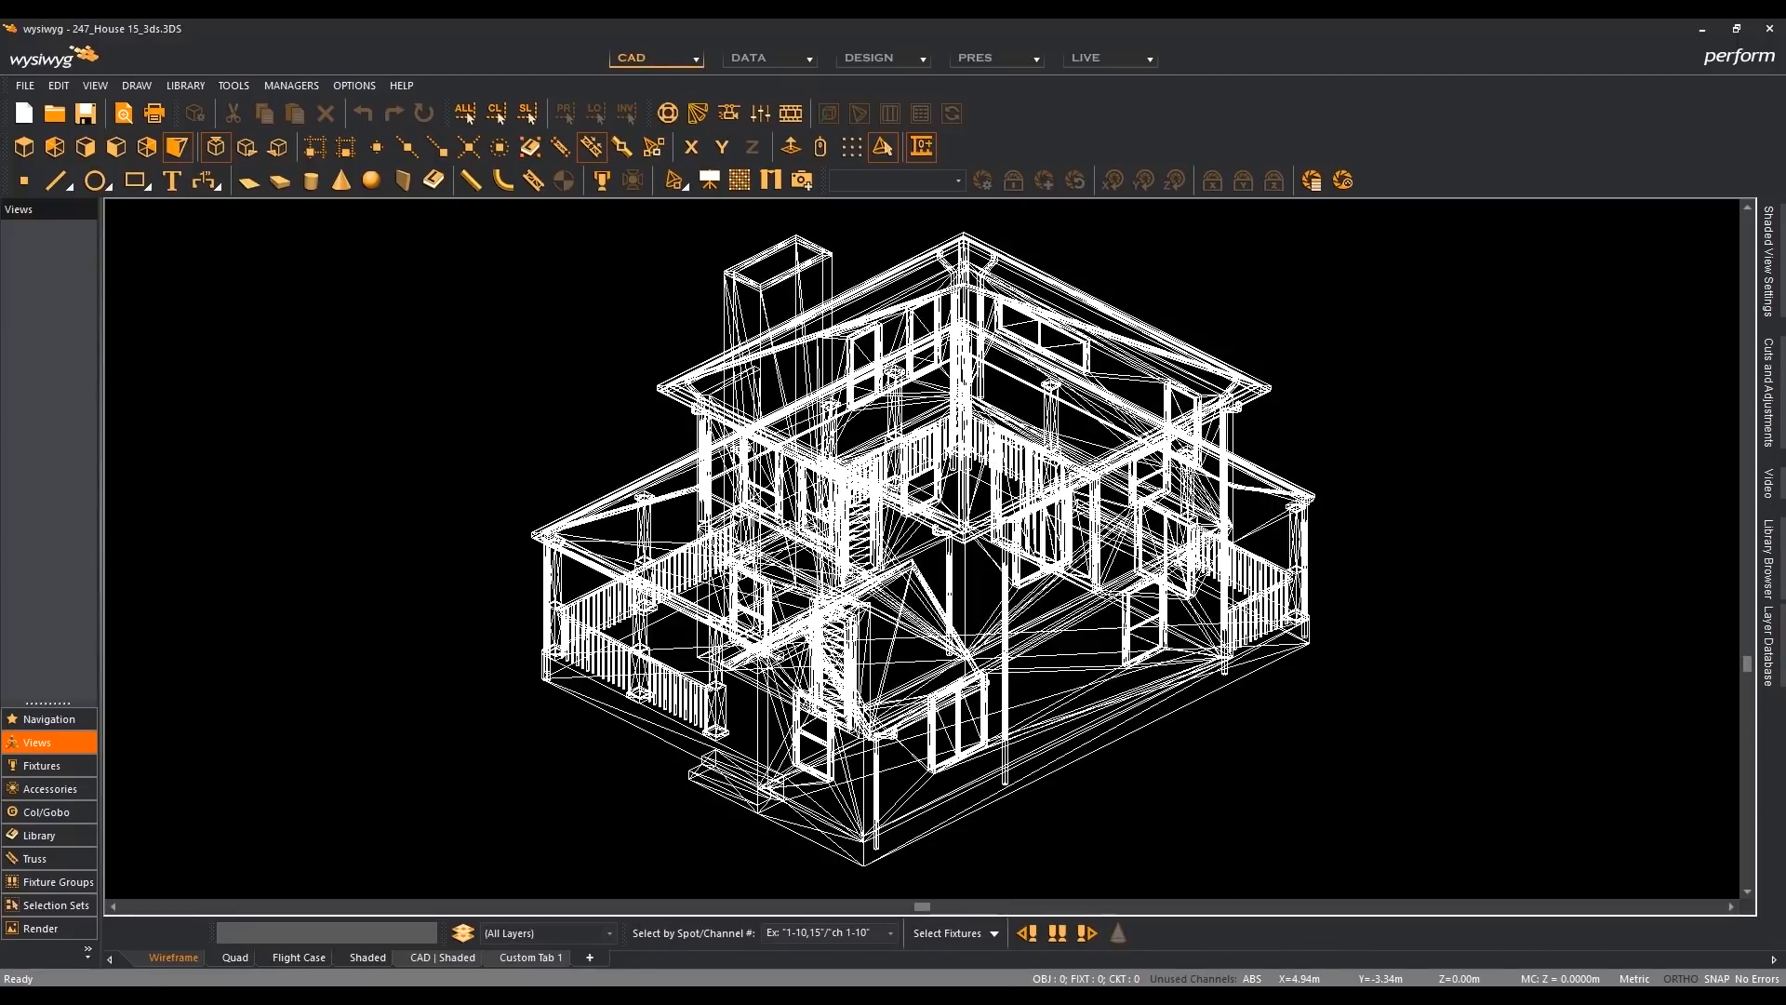
pyautogui.click(1165, 995)
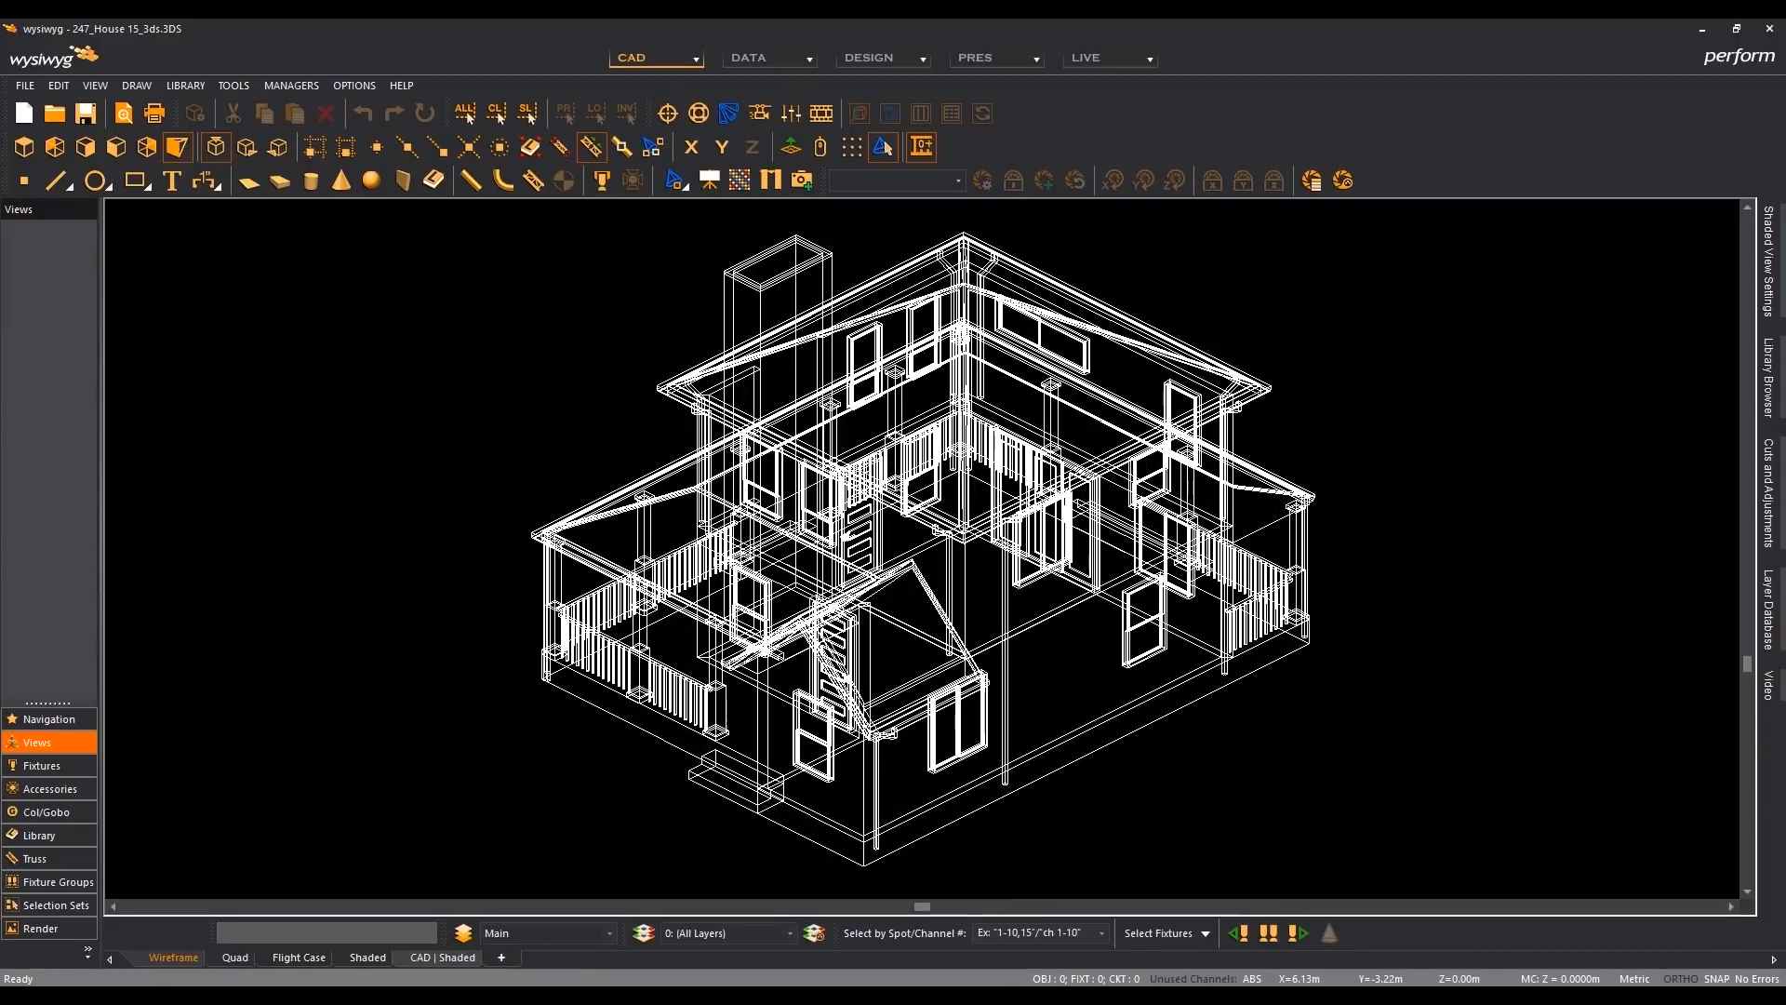
pyautogui.click(1116, 995)
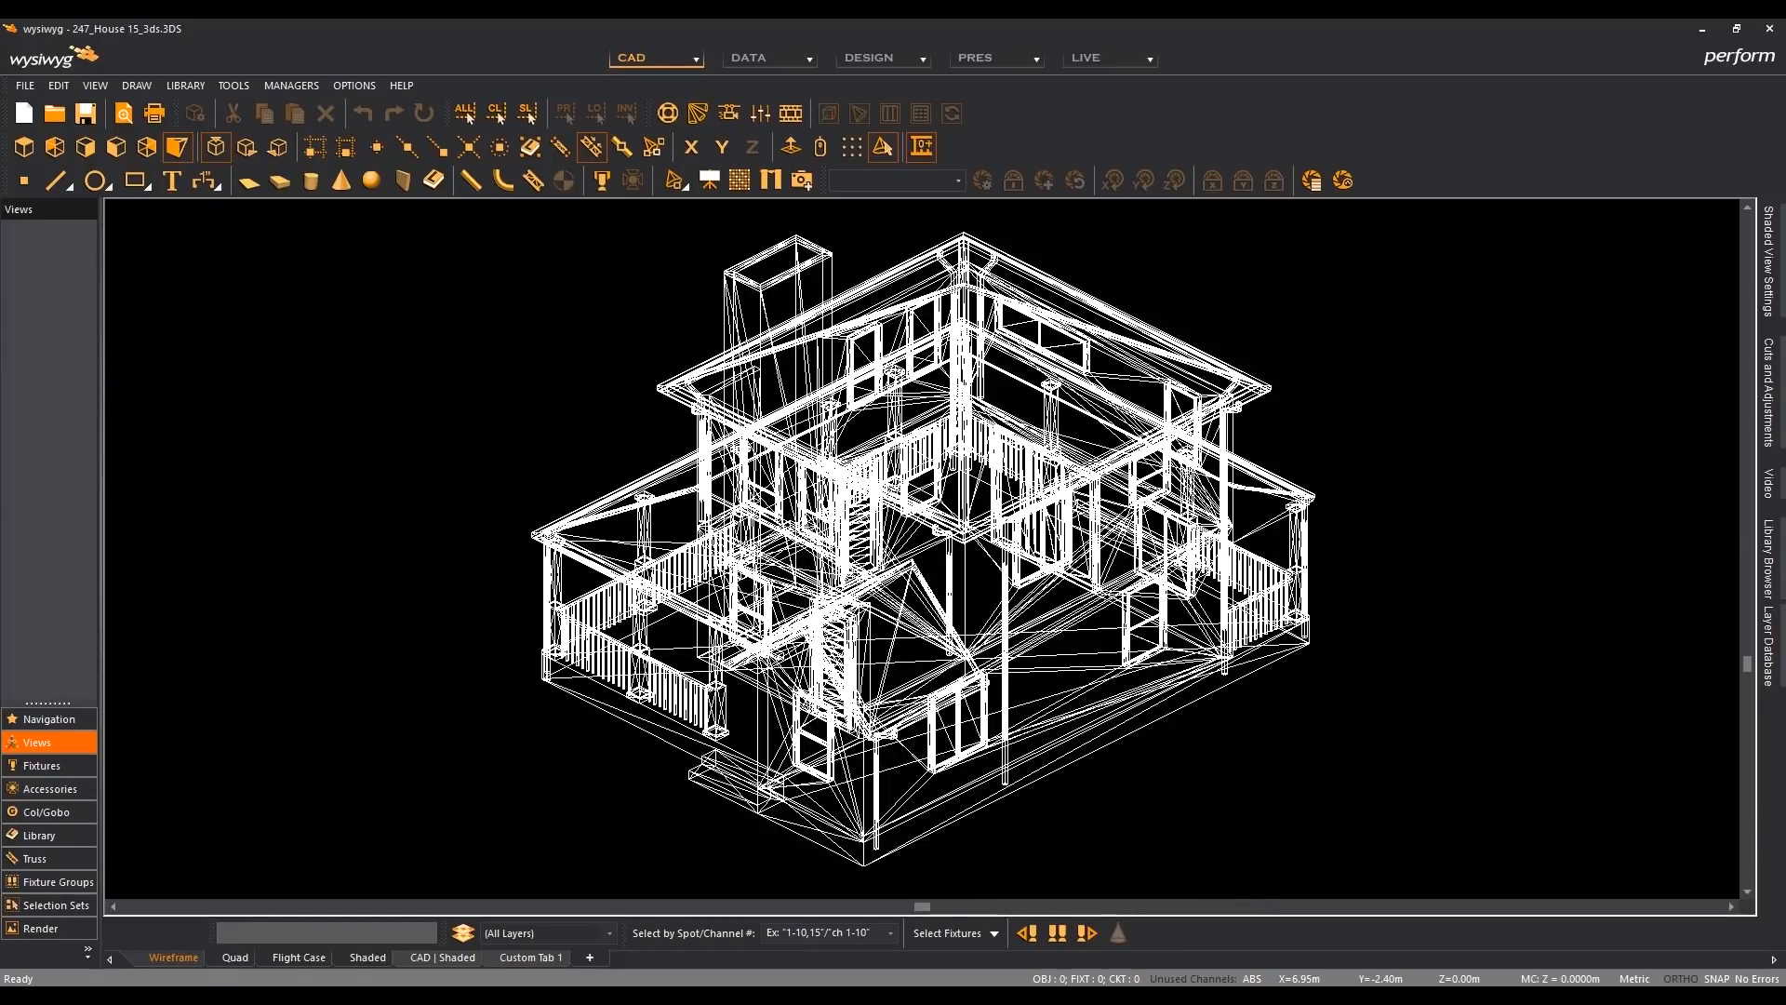
pyautogui.click(1163, 916)
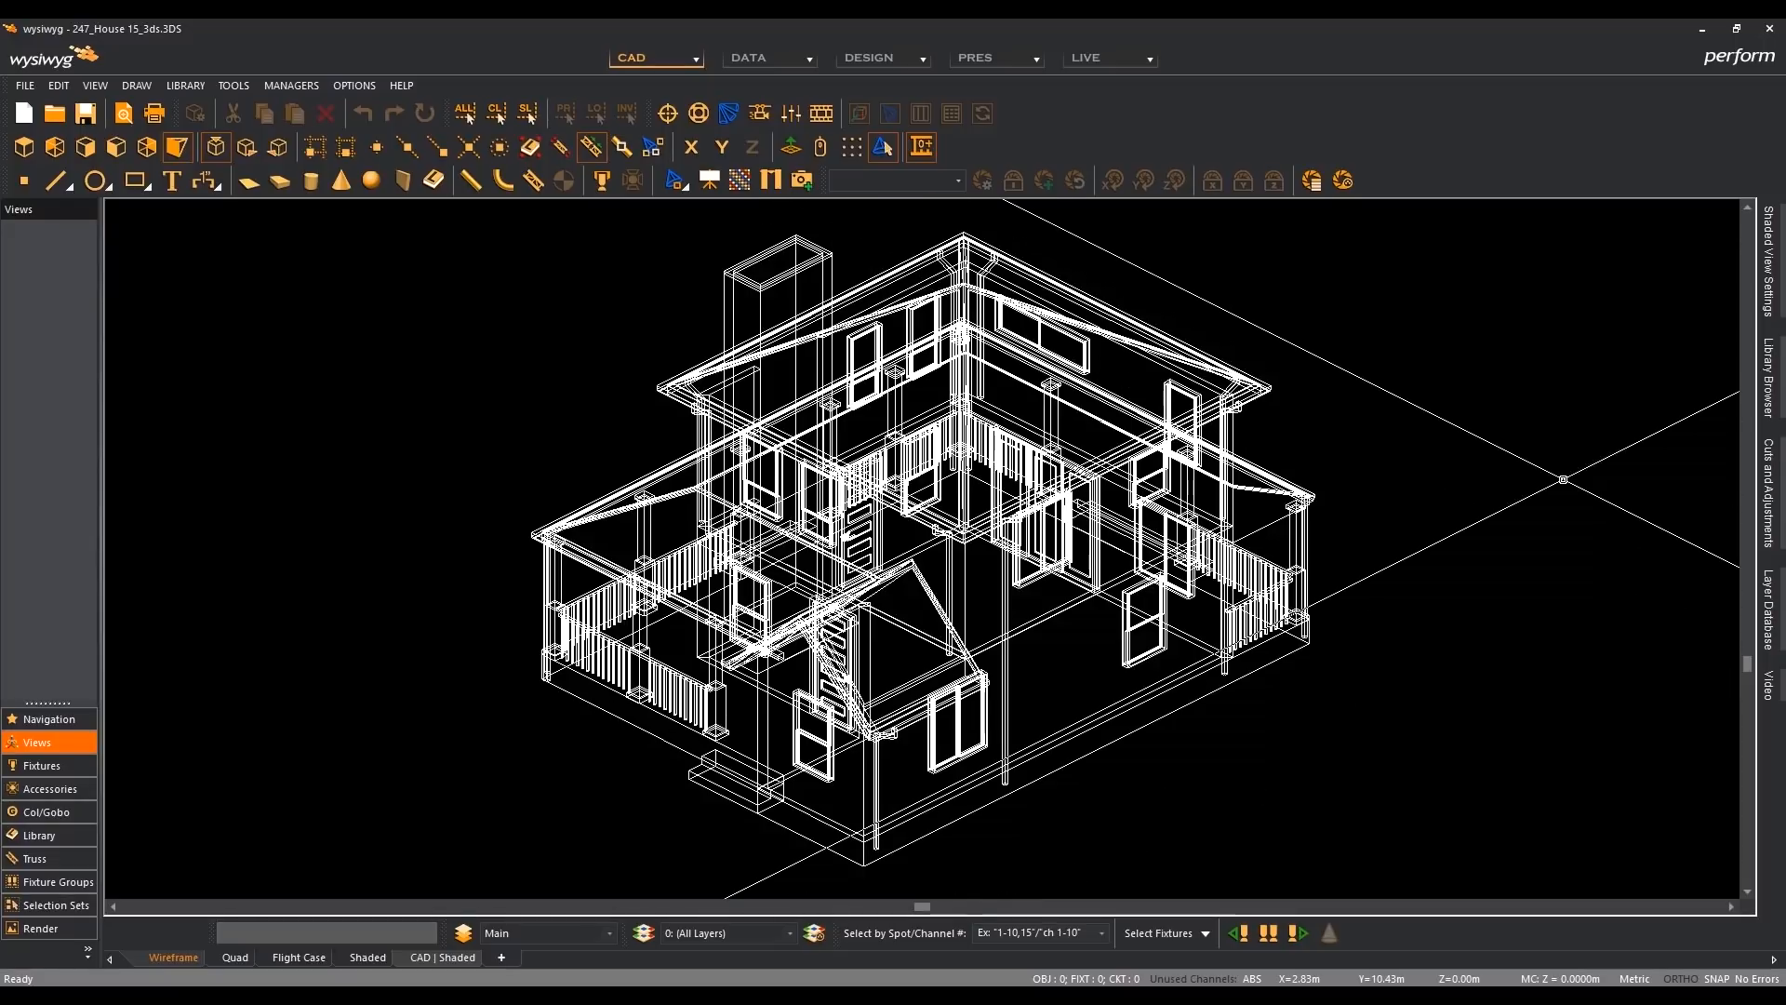
# - Rotate around the house in R42 to examine its wireframe from several sides
pyautogui.press('Left')
pyautogui.press('Left')
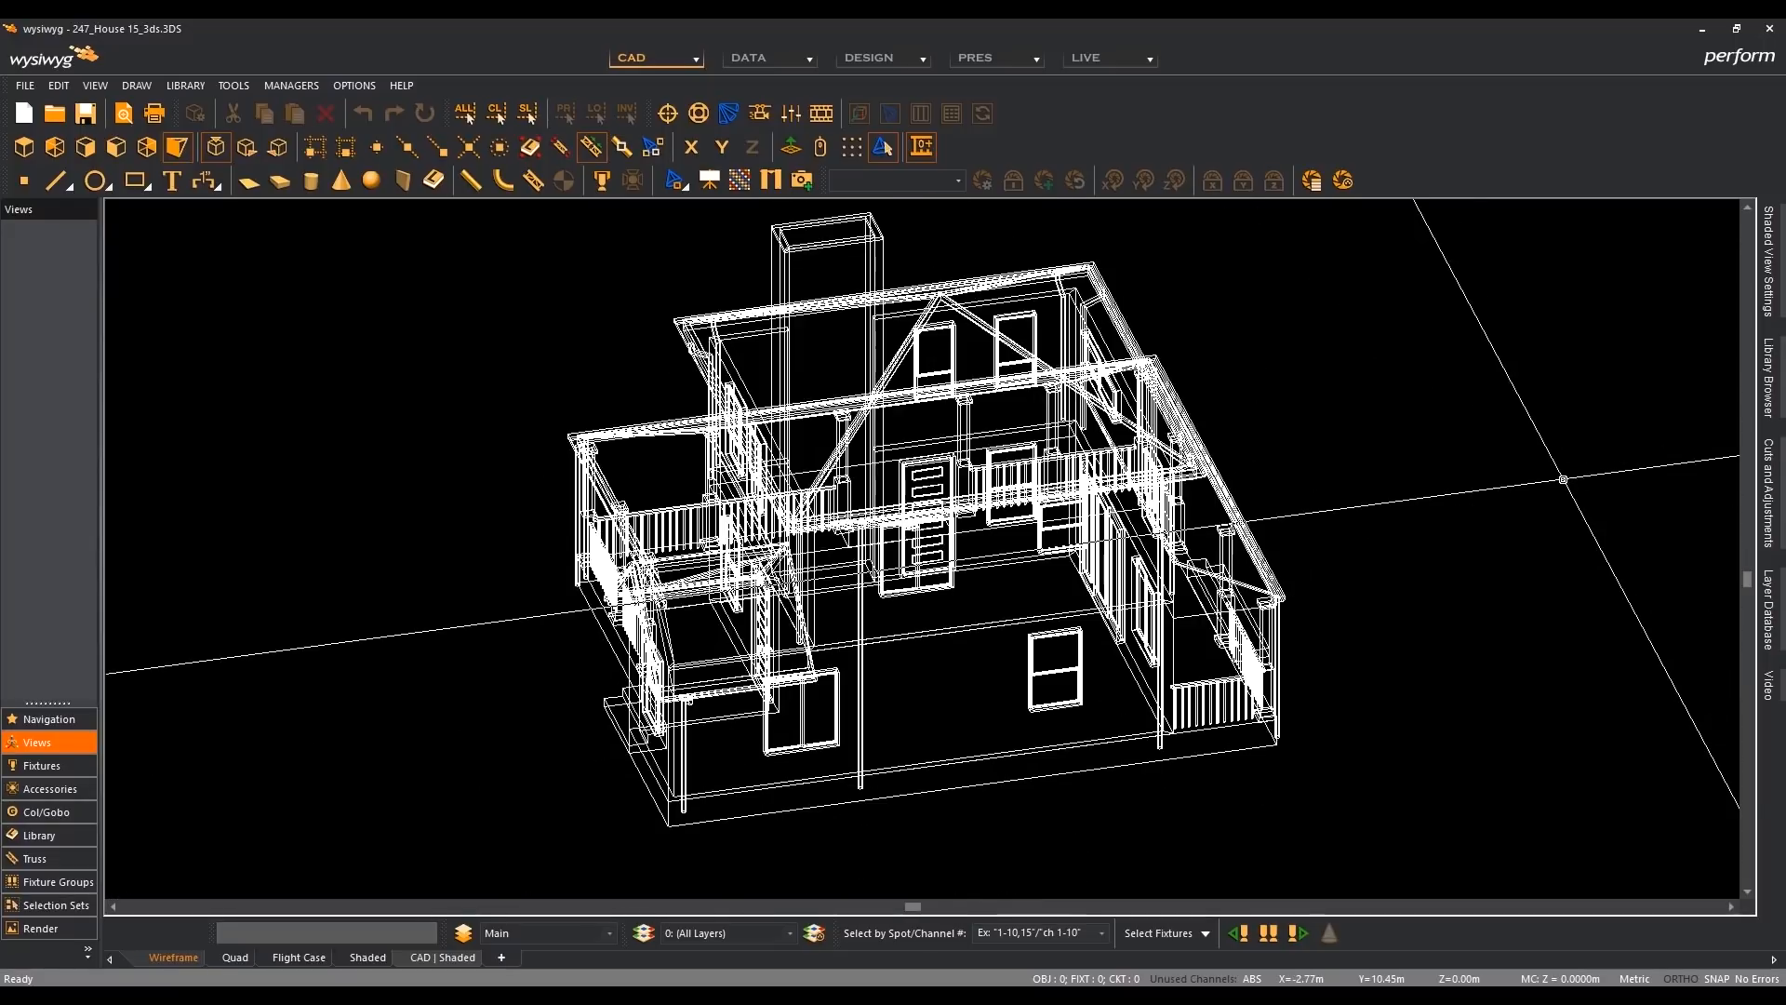
pyautogui.press('Left')
pyautogui.press('Left')
pyautogui.press('Left')
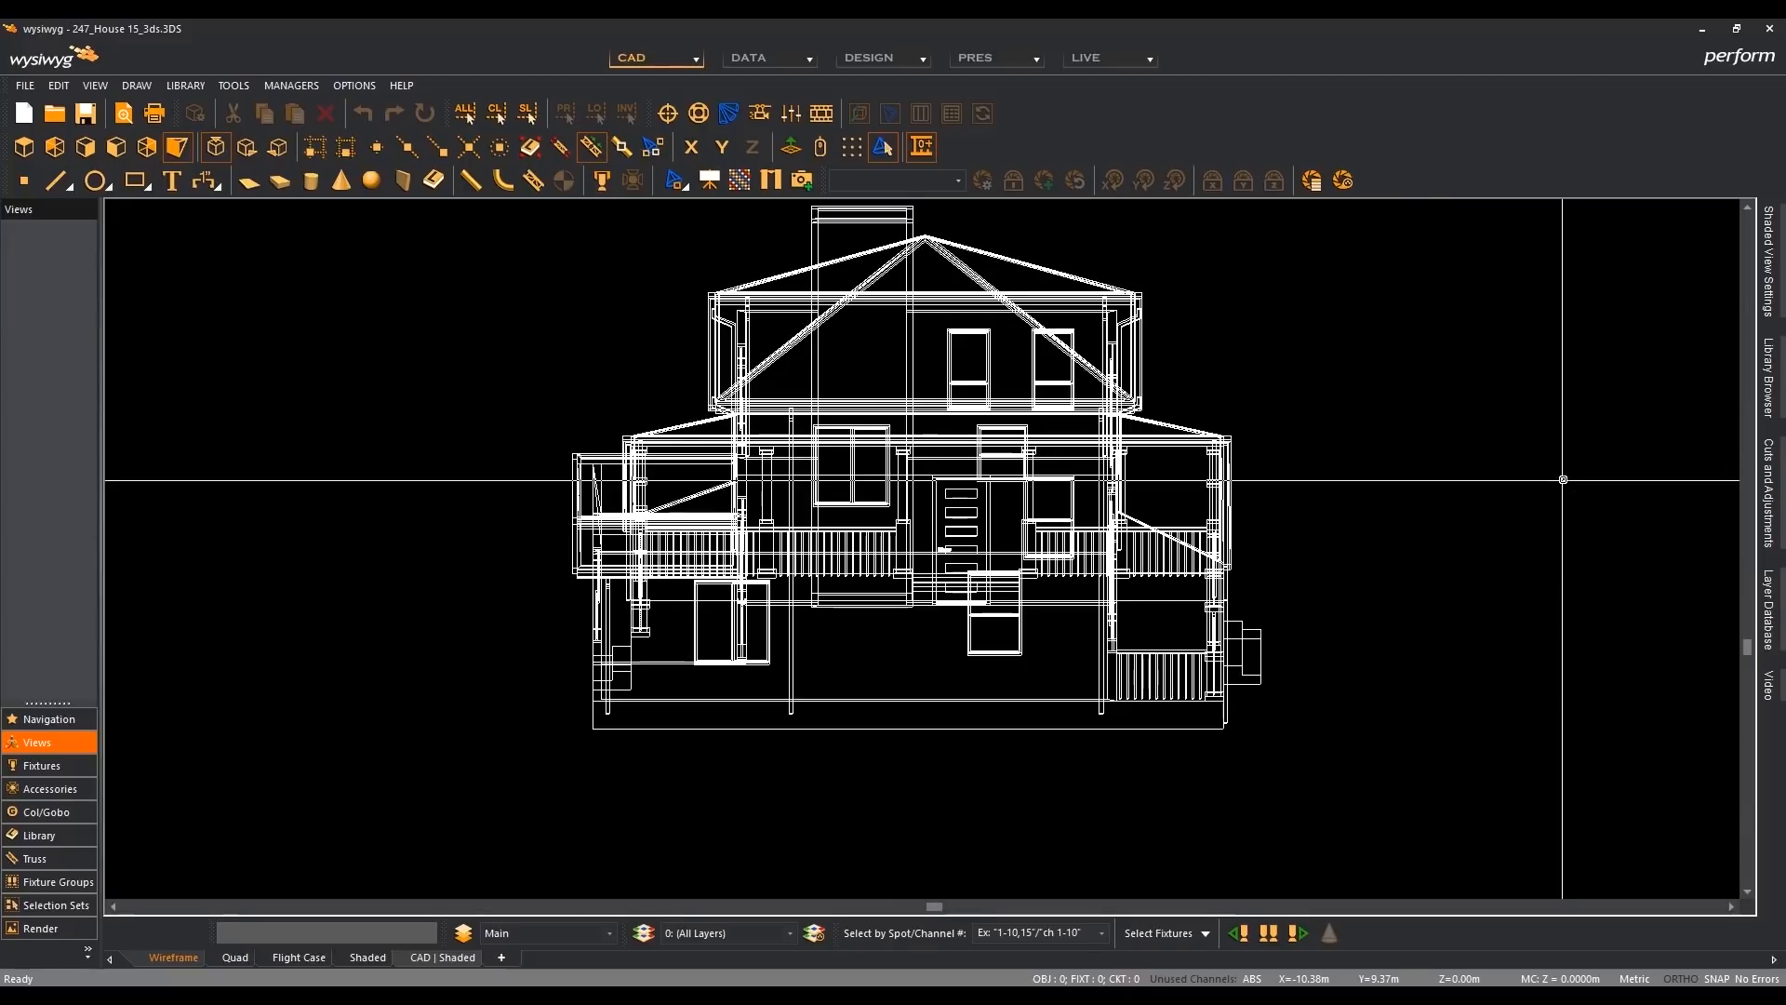
pyautogui.press('Left')
pyautogui.press('Left')
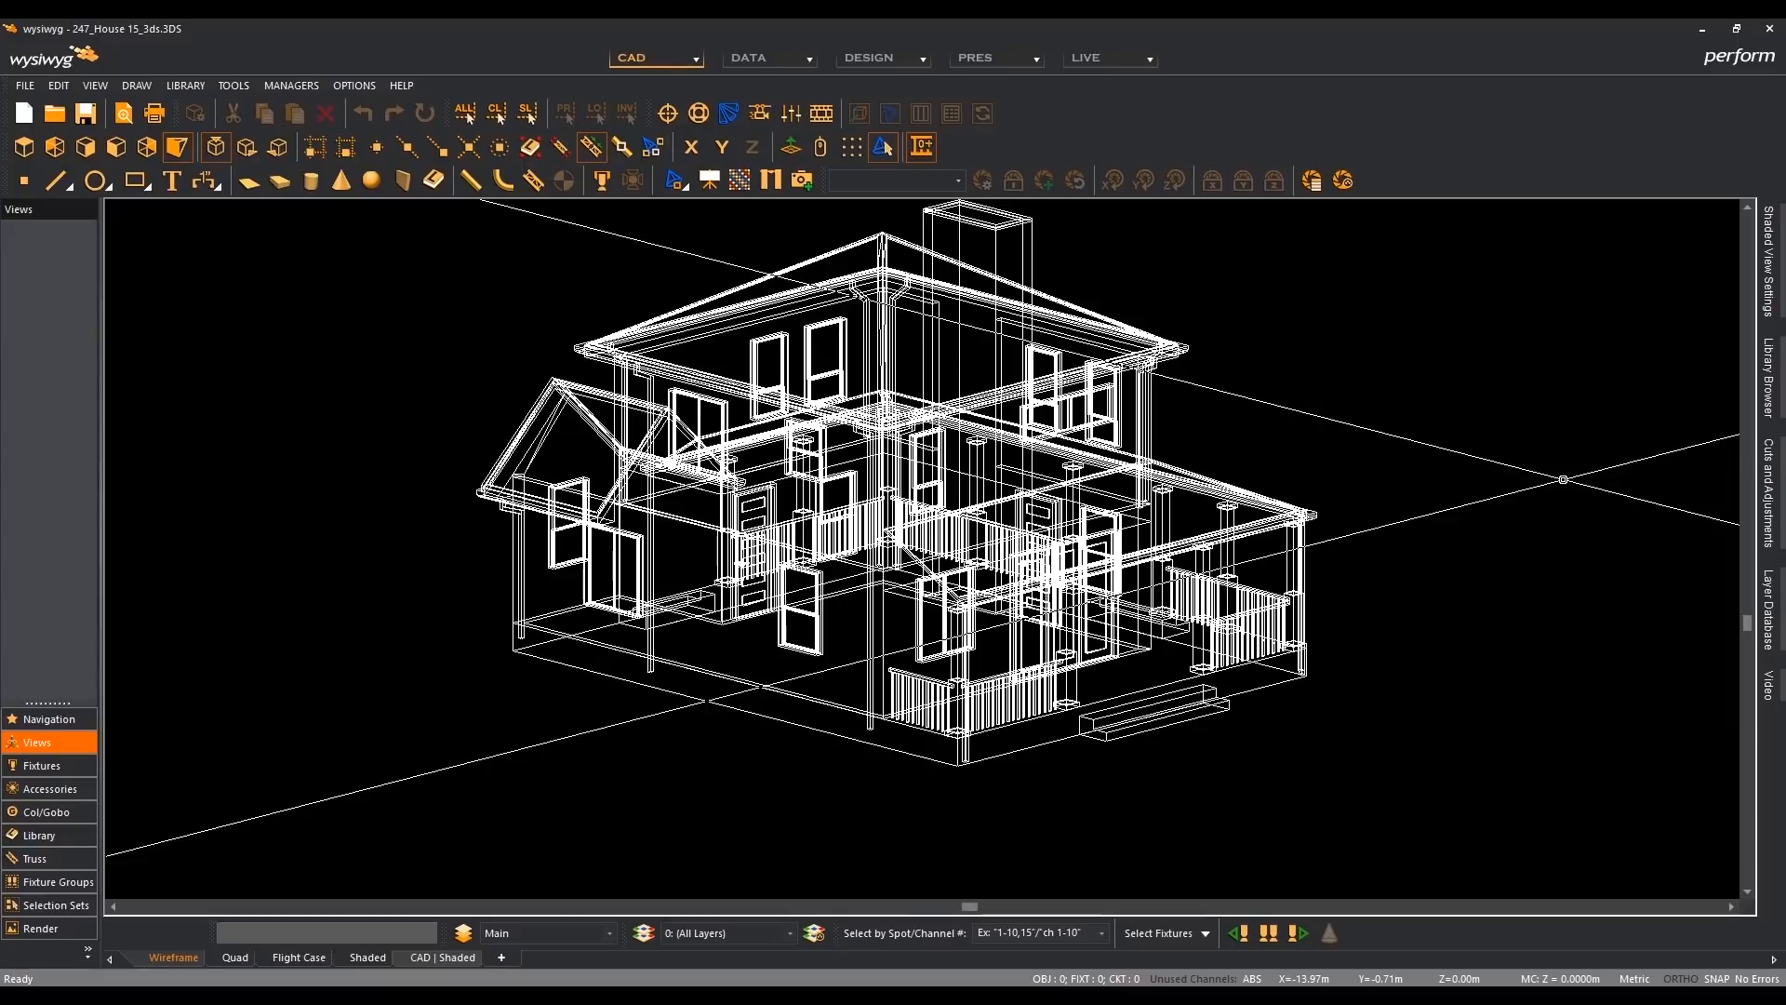
# - Inspect the house's windows, doors and railings up close, and return to the plan and front elevation views
pyautogui.scroll(5, 835, 517)
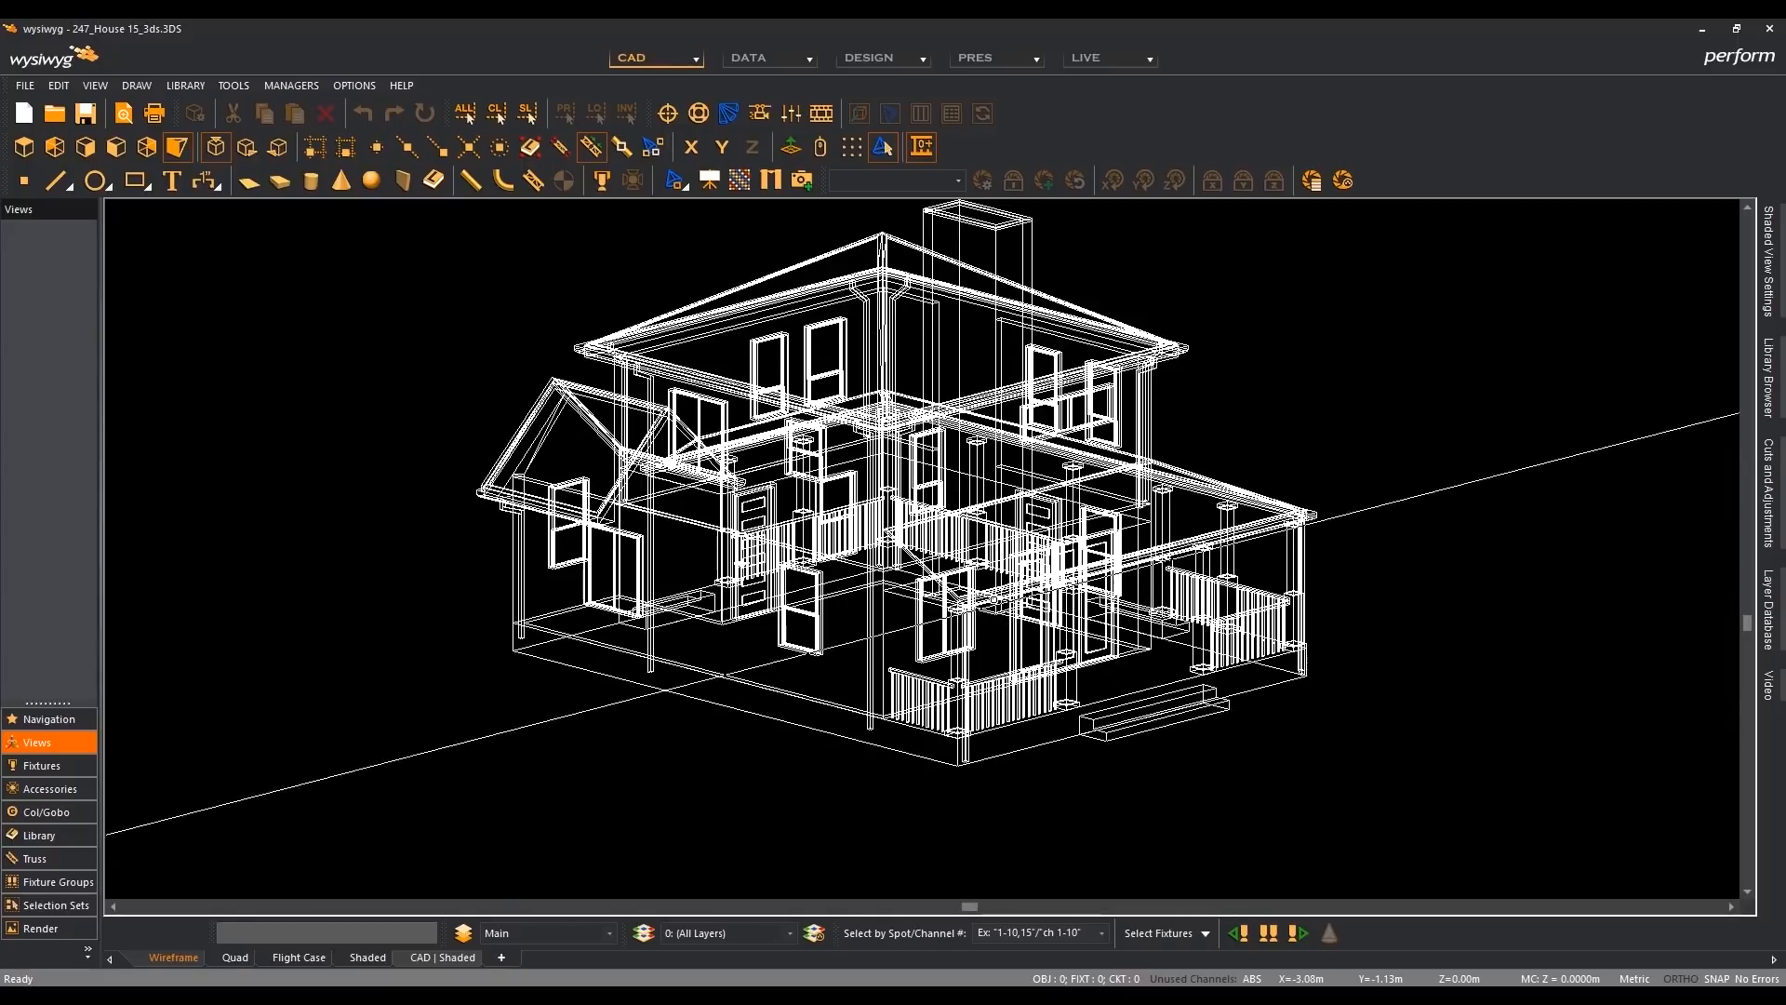
pyautogui.scroll(-5, 835, 517)
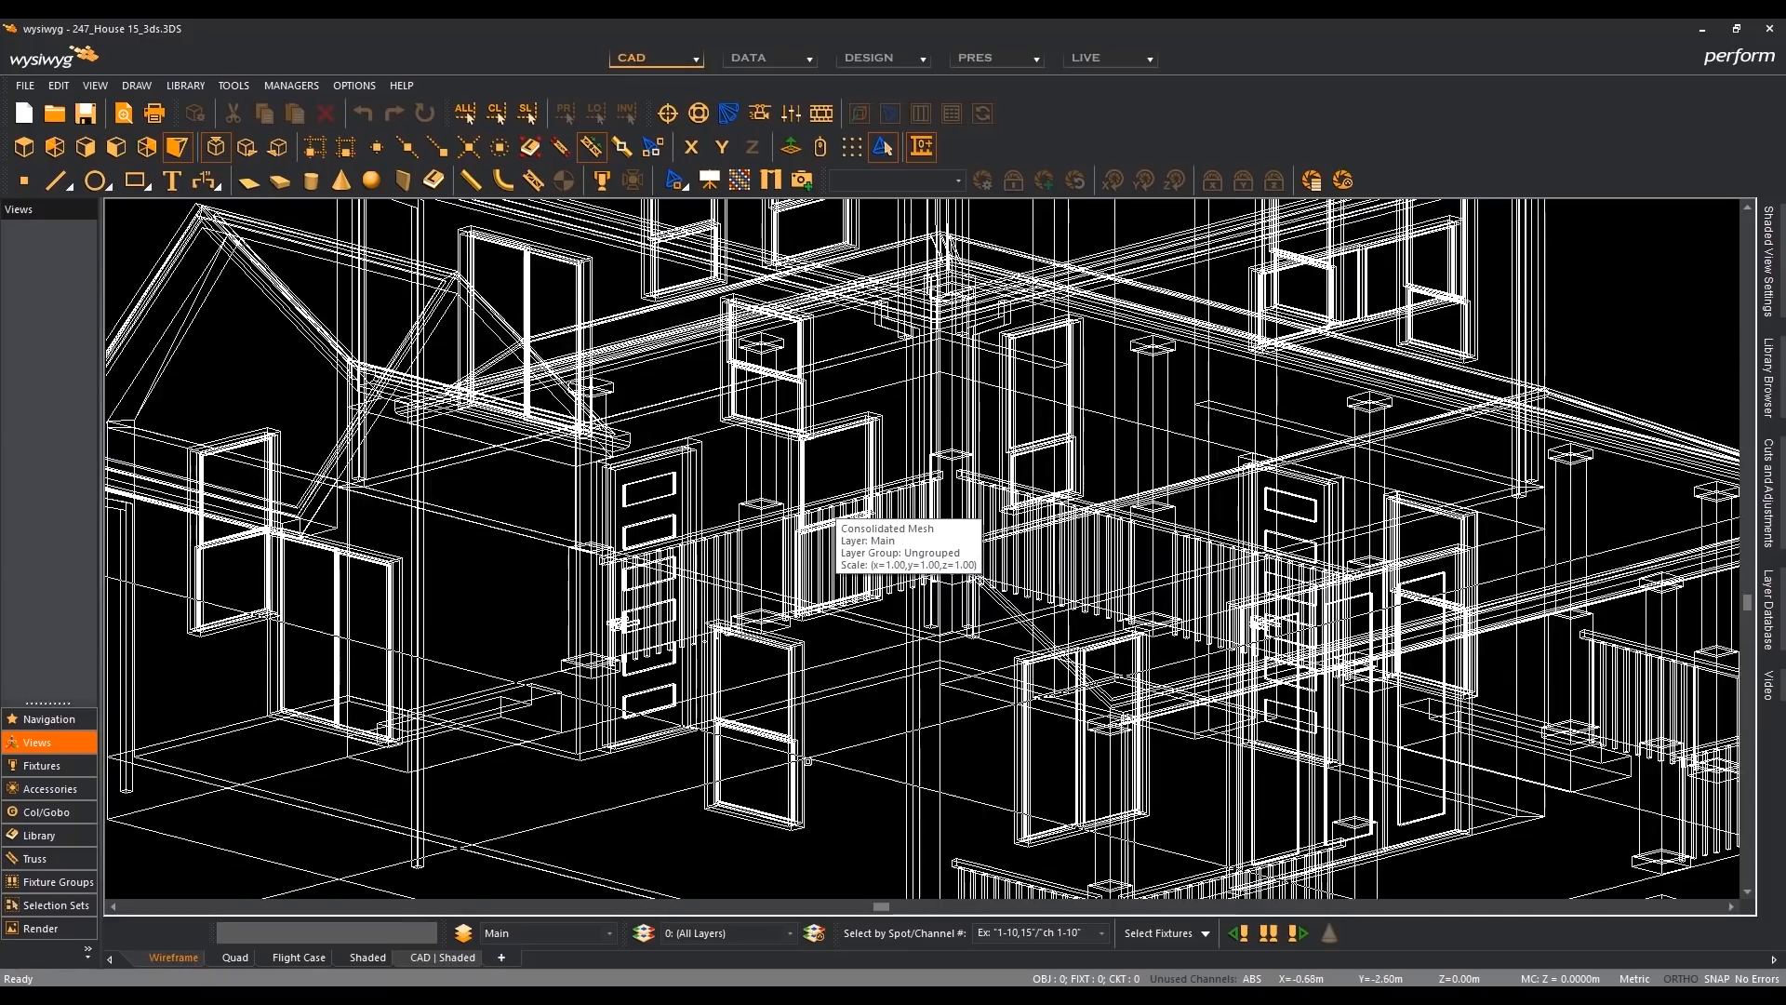
pyautogui.scroll(-2, 815, 396)
pyautogui.scroll(-3, 1037, 791)
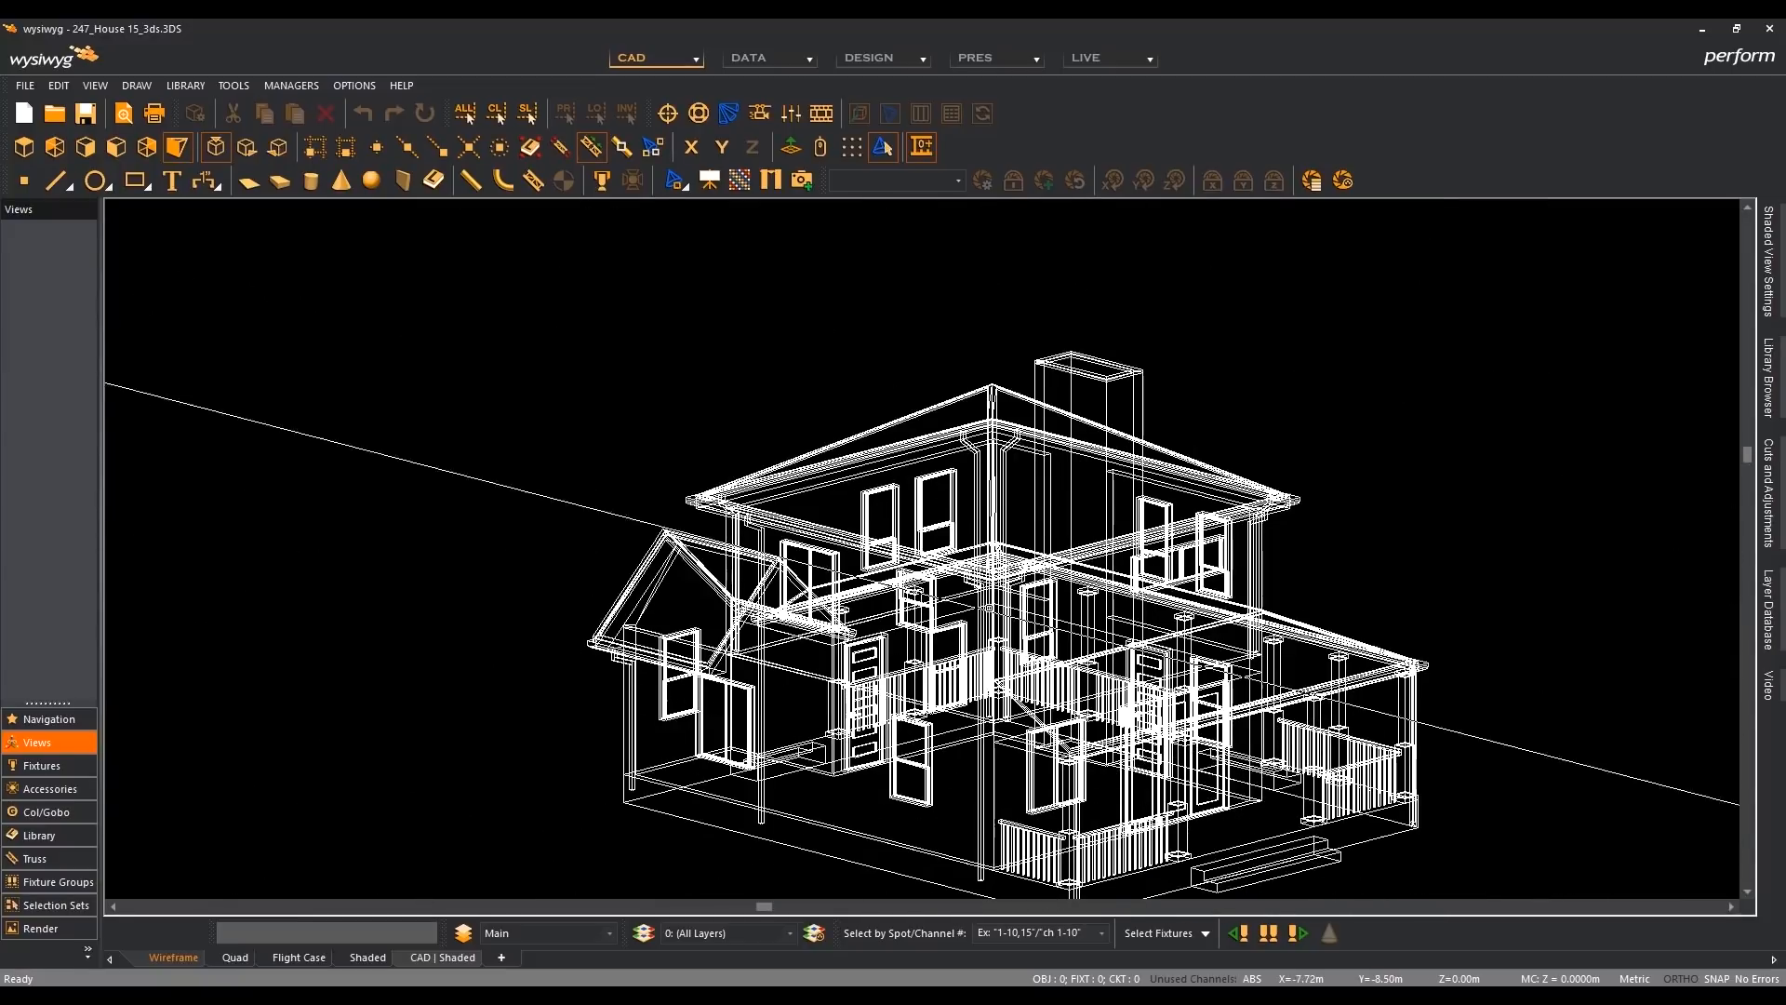
pyautogui.click(23, 147)
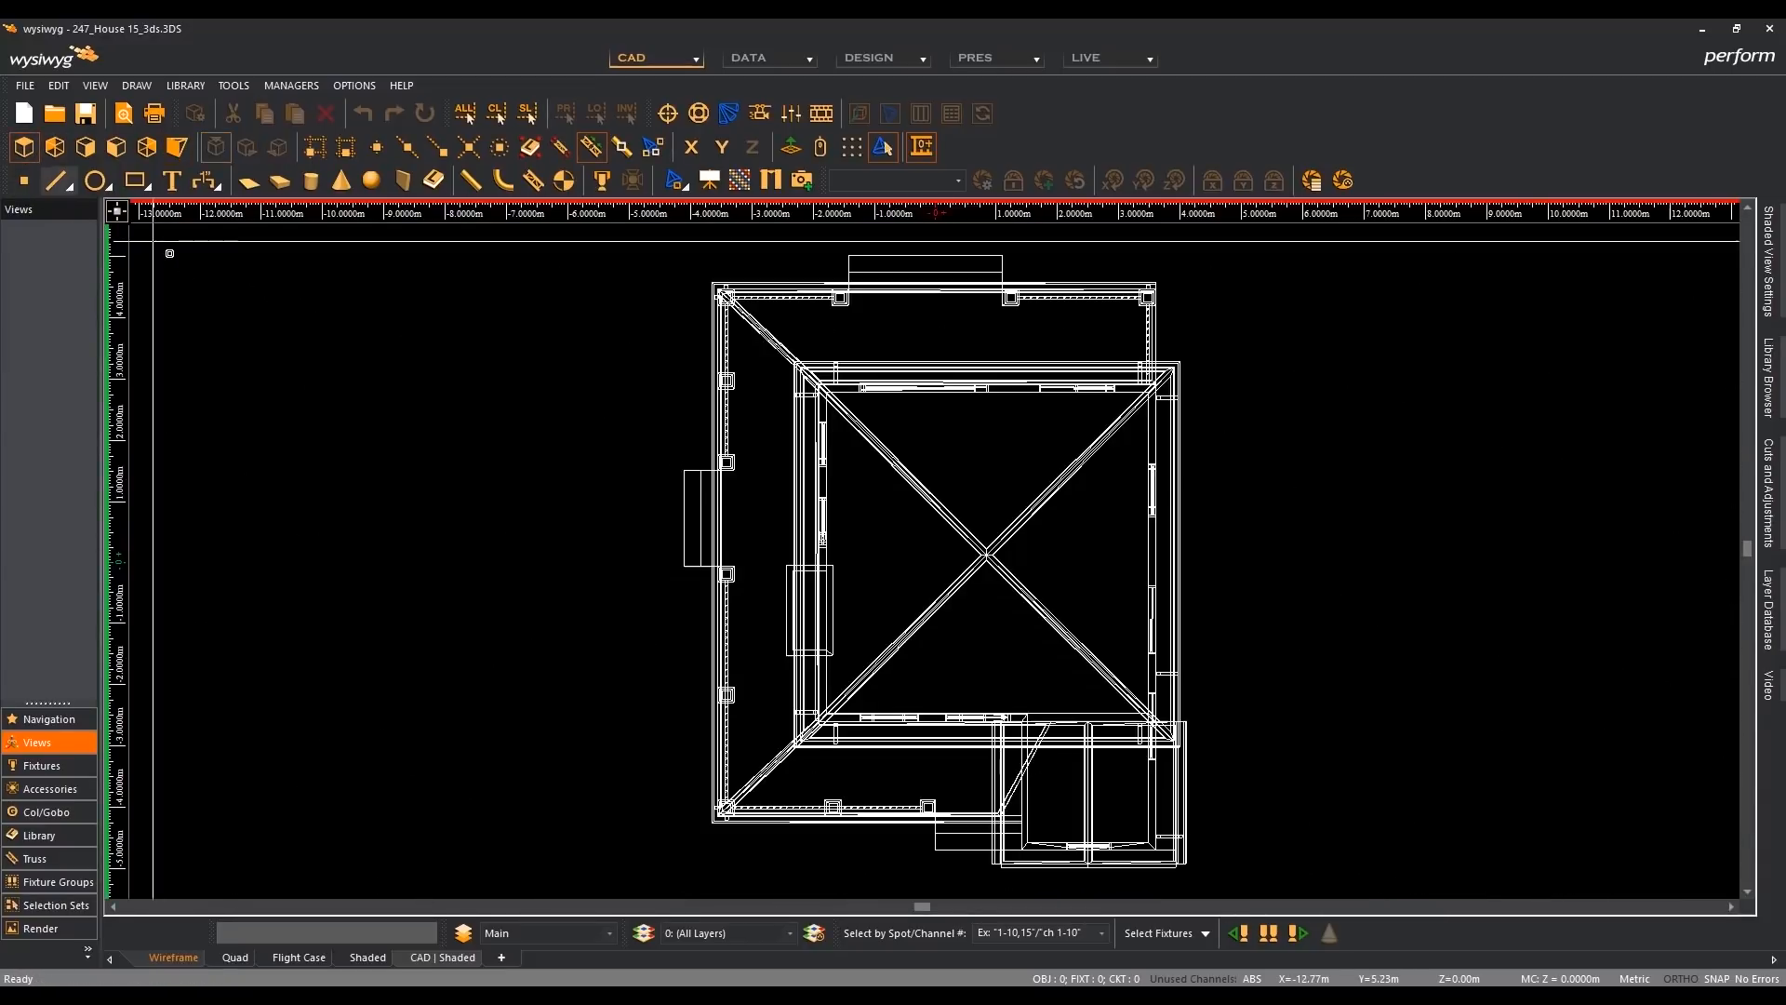
pyautogui.click(116, 147)
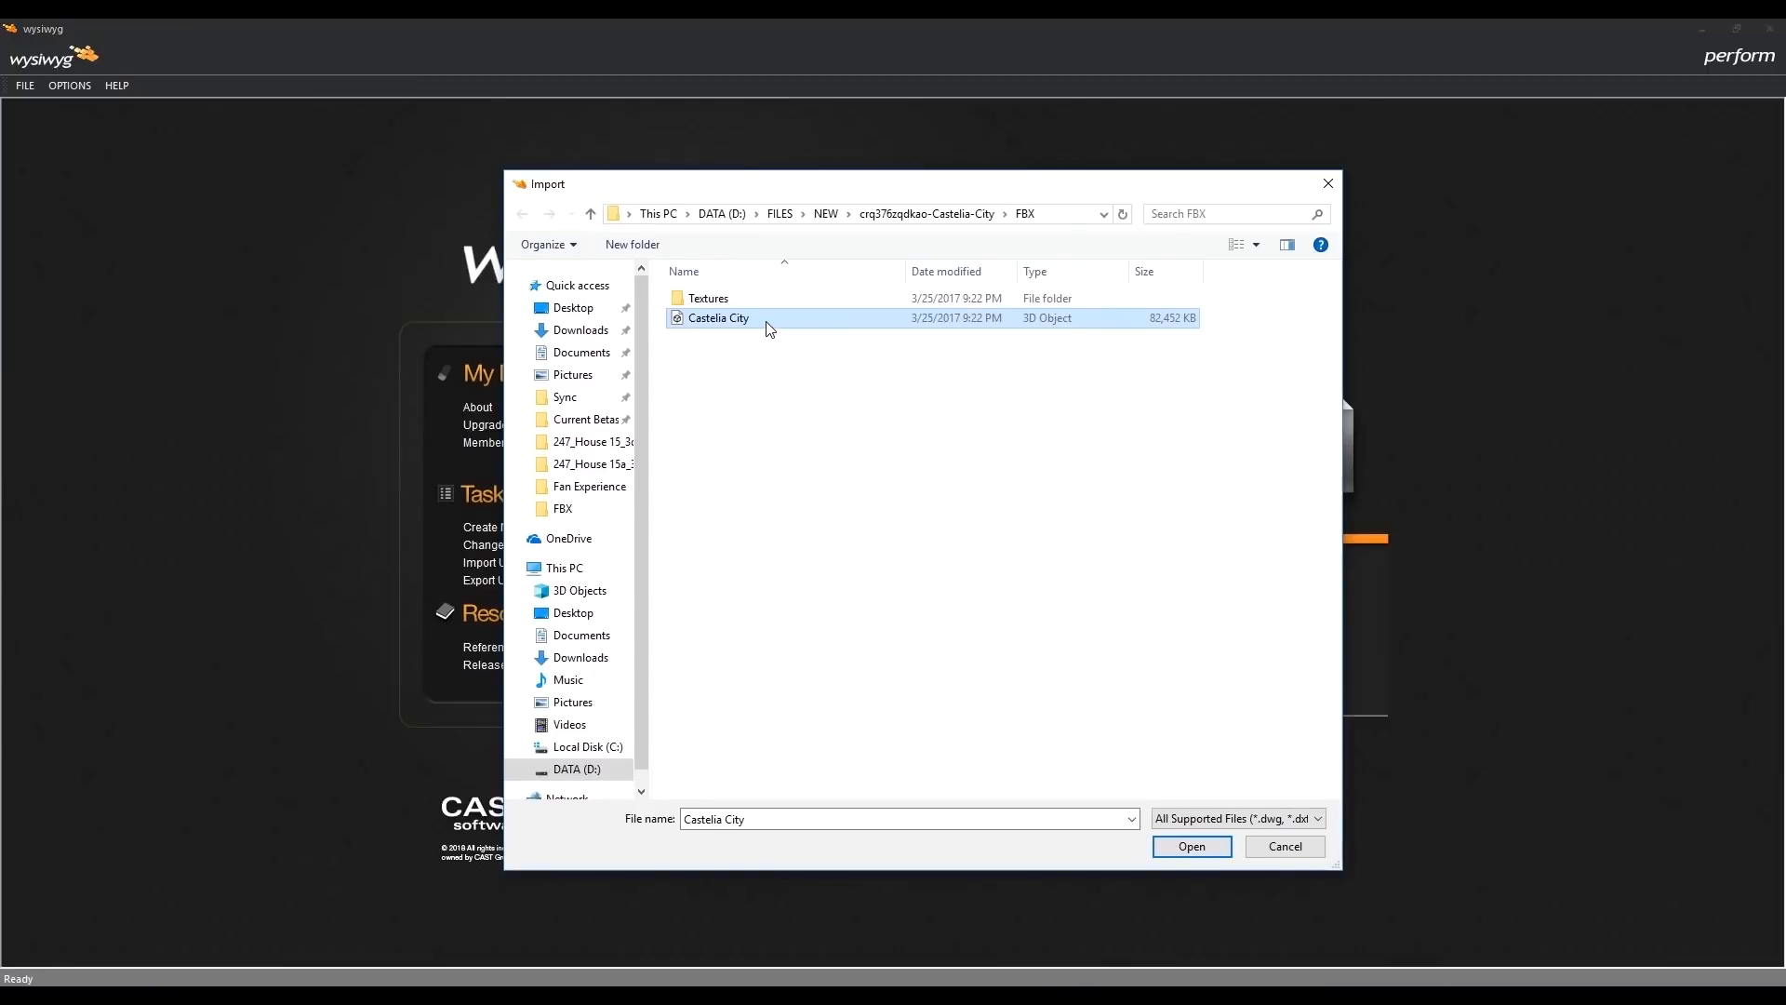
# - In the R41 start window, import the Castelia City FBX model, auto-scaled to 20 m along its longest side
pyautogui.press('F2')
pyautogui.click(1189, 848)
pyautogui.click(1194, 849)
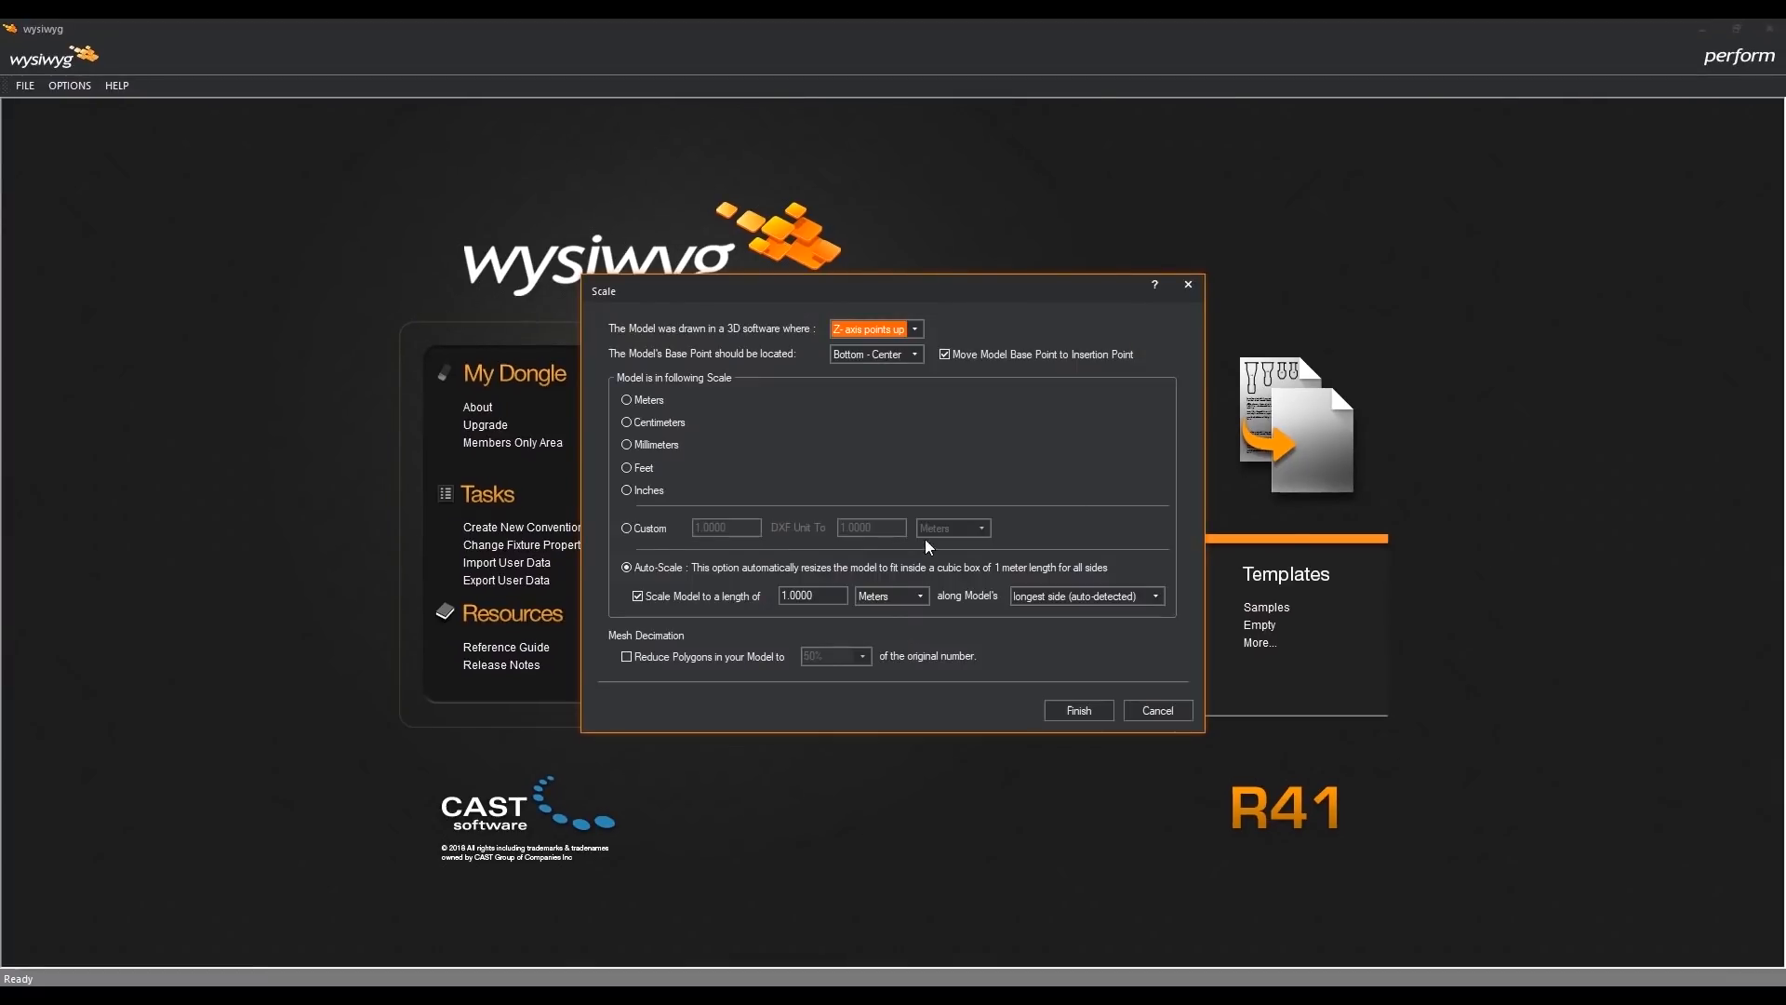
pyautogui.click(785, 595)
pyautogui.press('BackSpace')
pyautogui.write('20')
pyautogui.click(1070, 710)
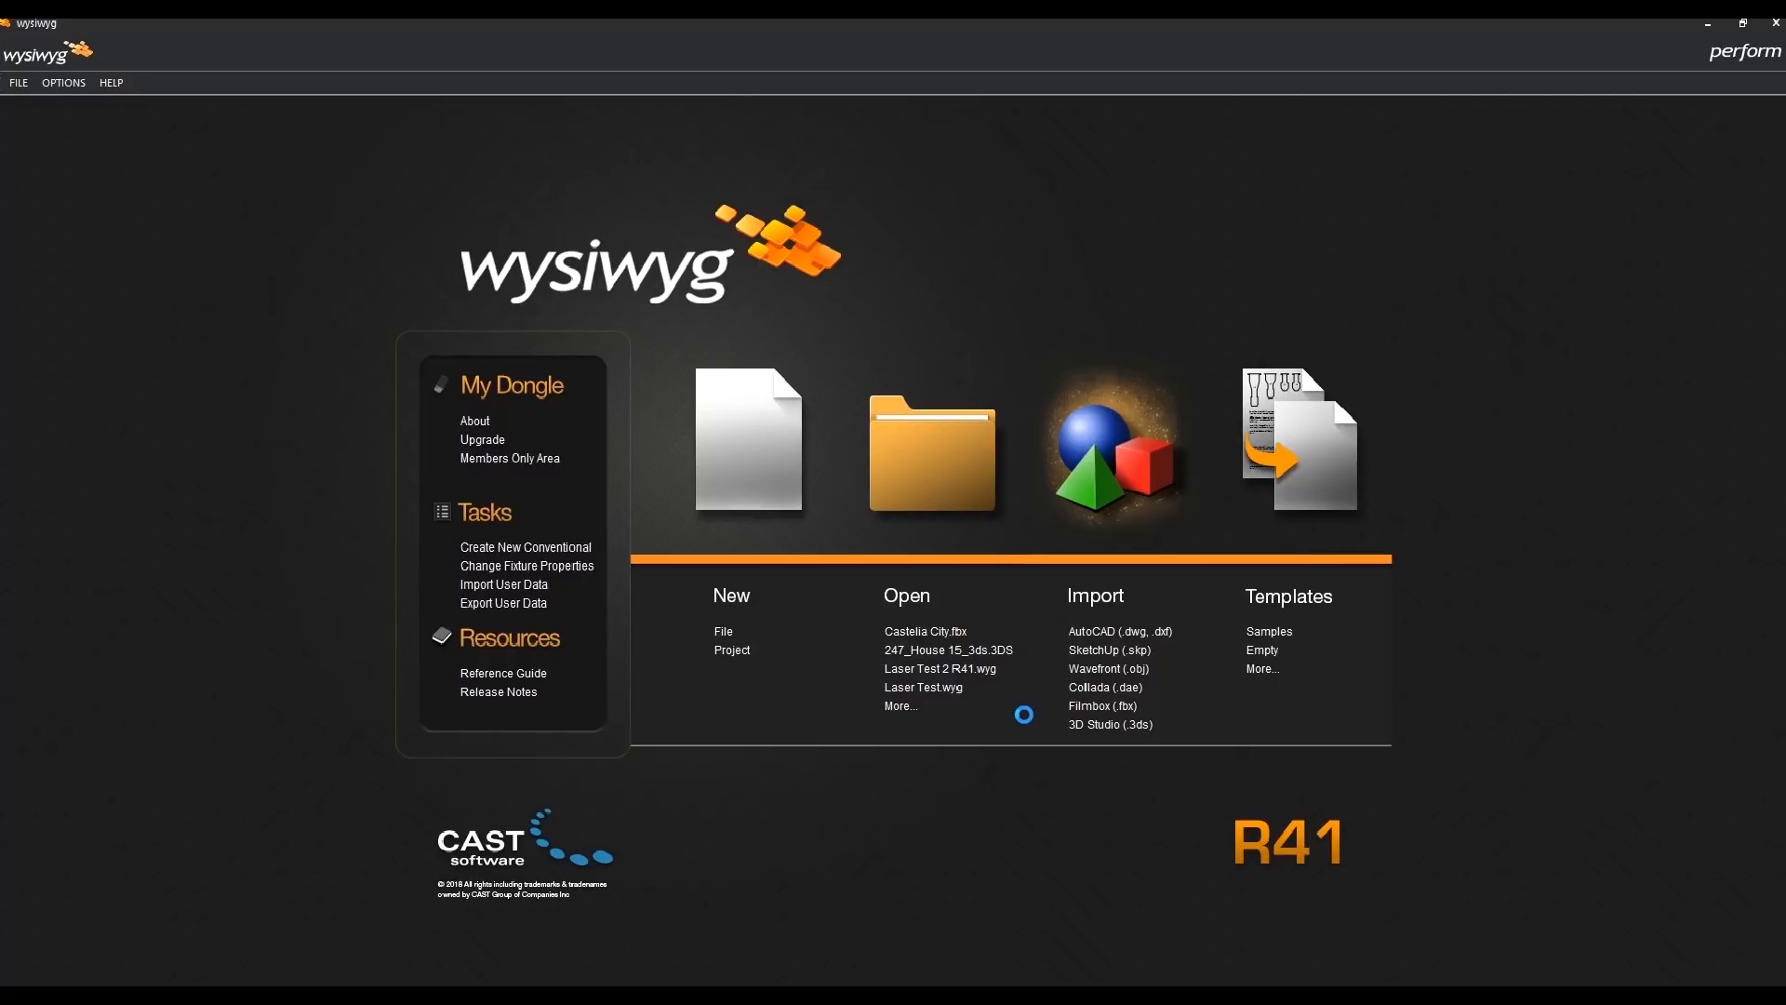
pyautogui.click(1016, 597)
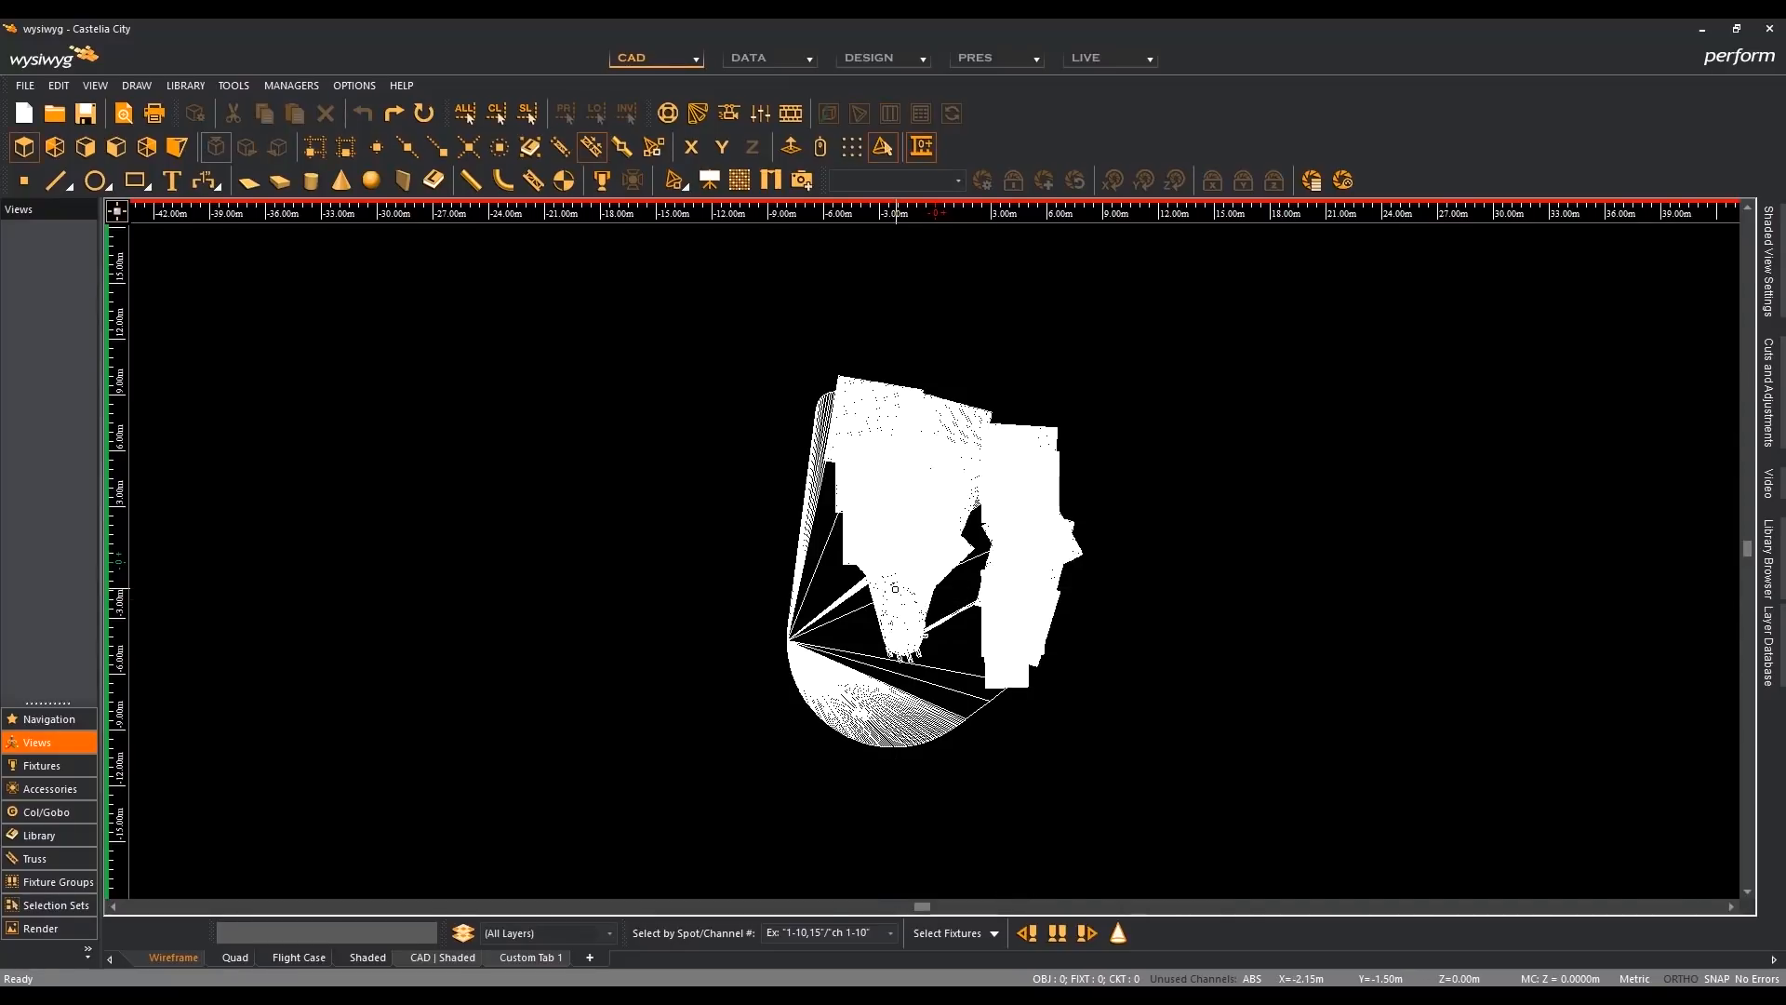
# - Examine the internal lines of the Castelia City model up close in R41's plan view
pyautogui.scroll(1, 895, 588)
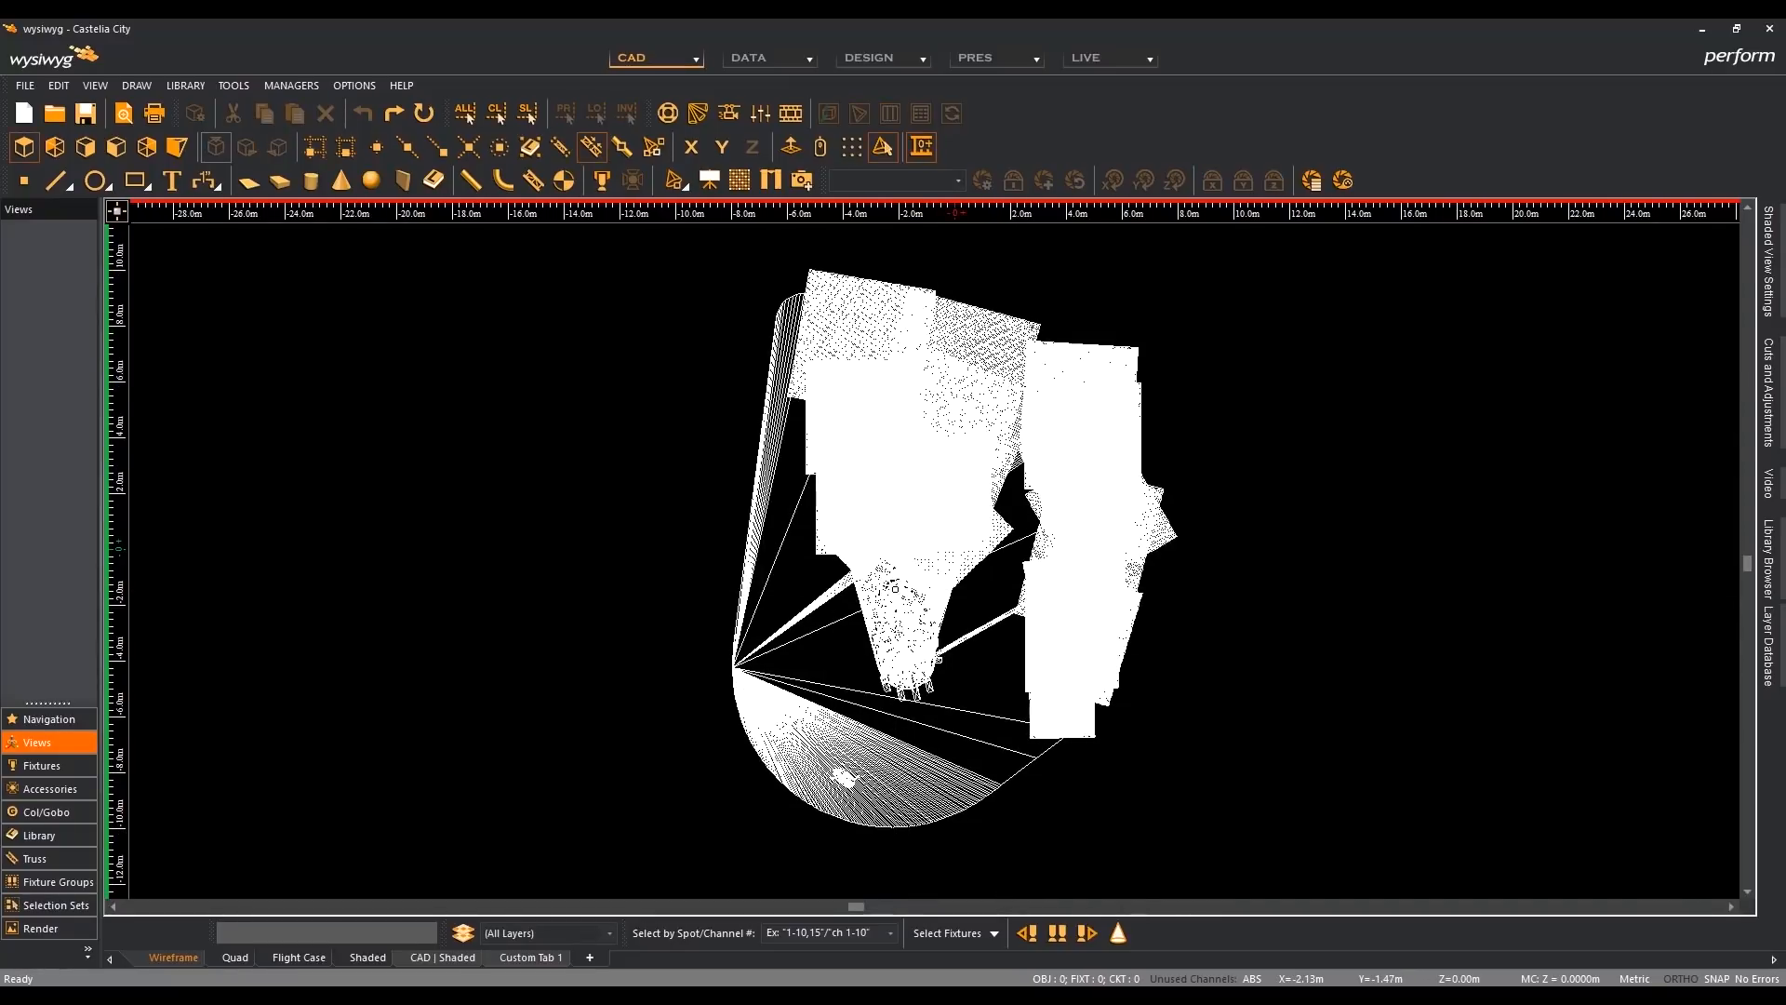
pyautogui.scroll(1, 838, 642)
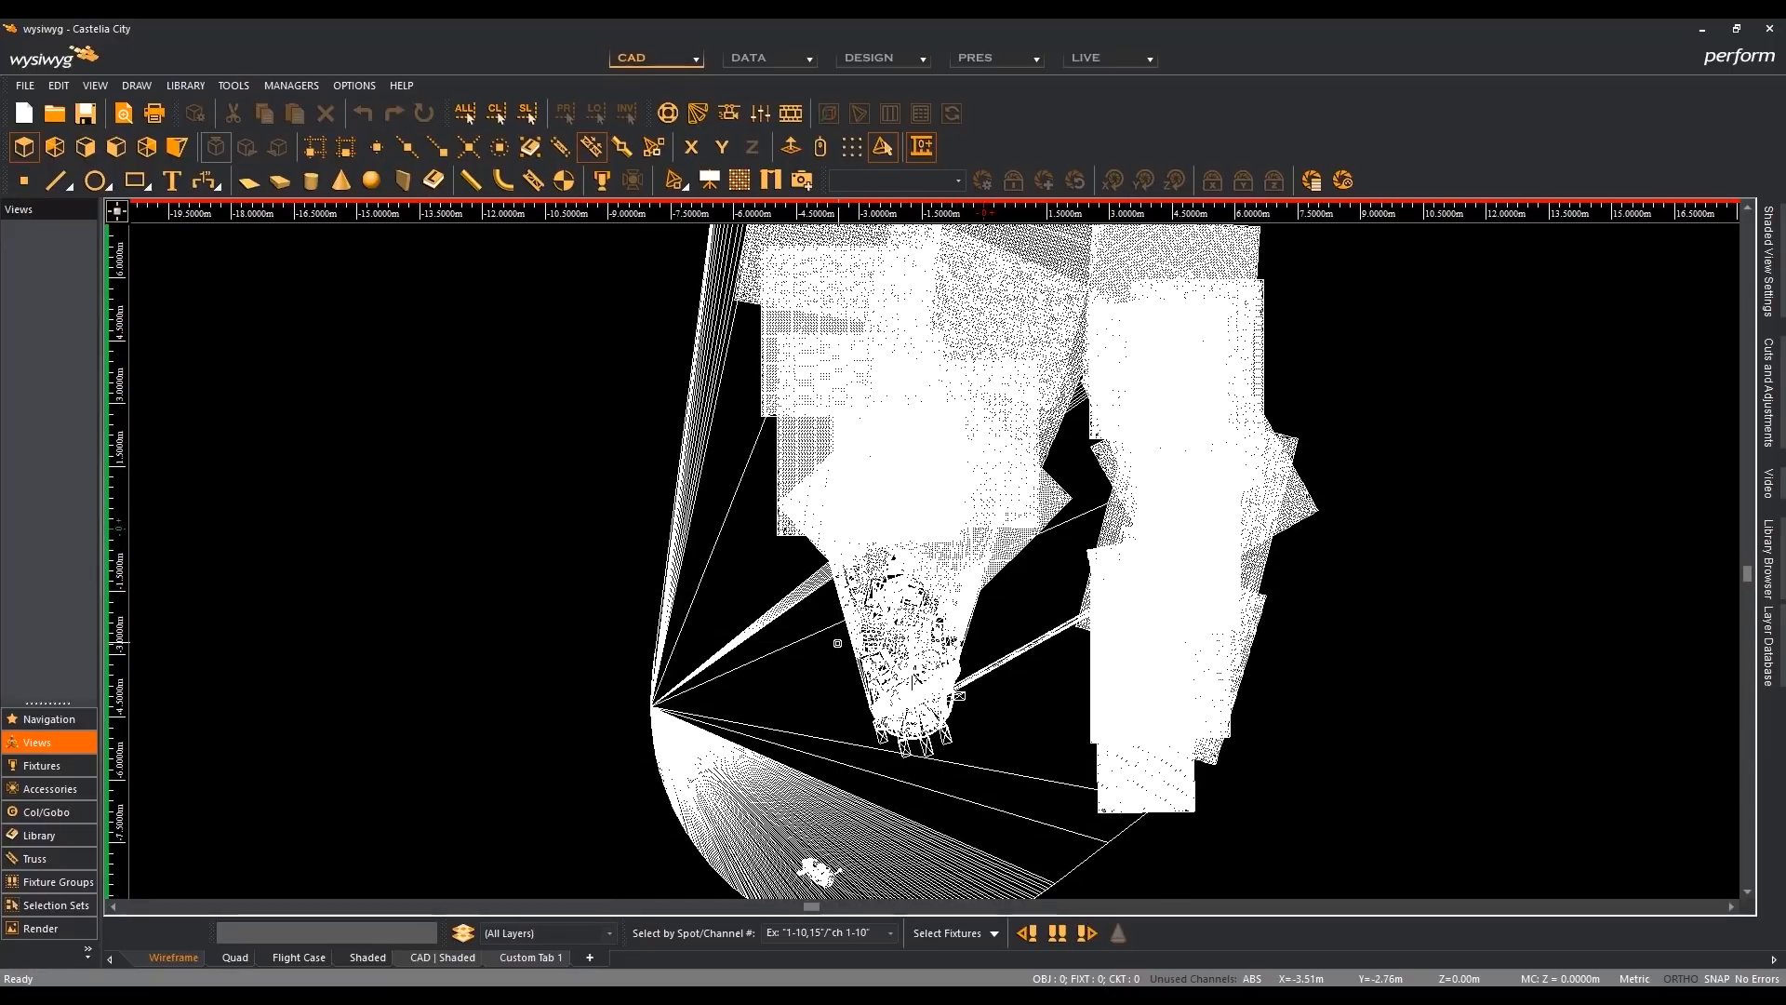
pyautogui.scroll(-1, 837, 643)
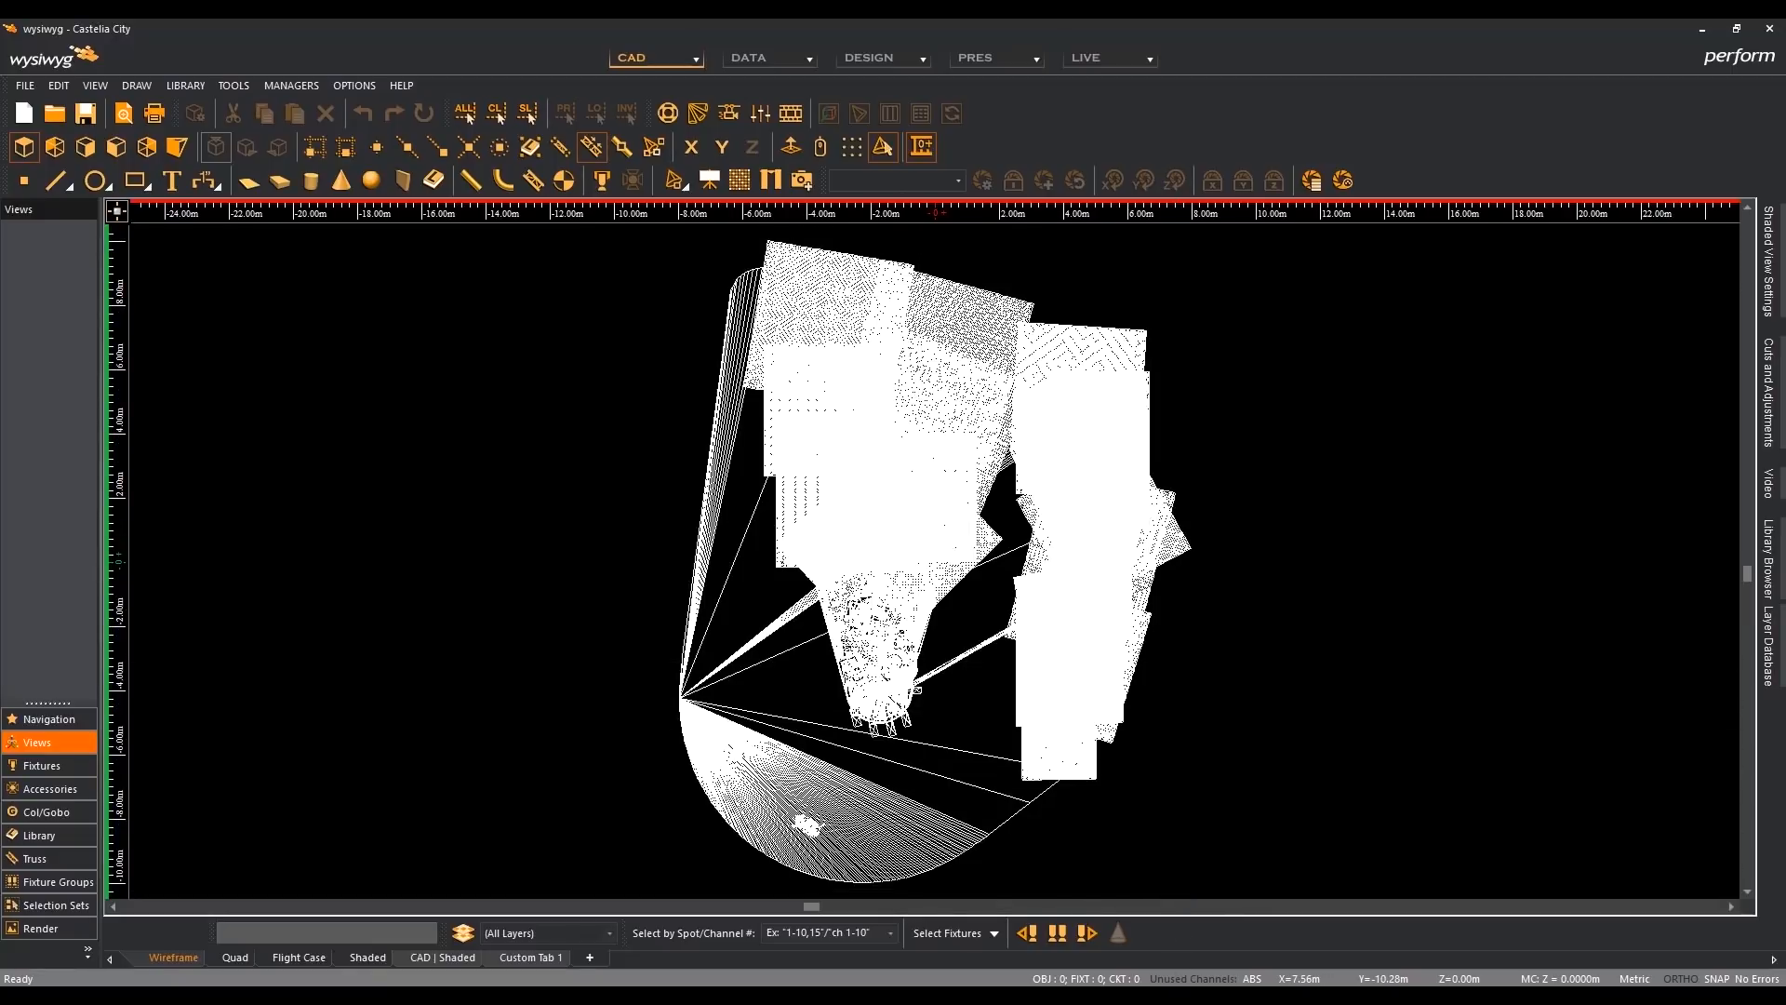
# - Switch to the R42 window and finish importing Castelia City.fbx by accepting the import summary
pyautogui.moveTo(1163, 995)
pyautogui.click(1163, 926)
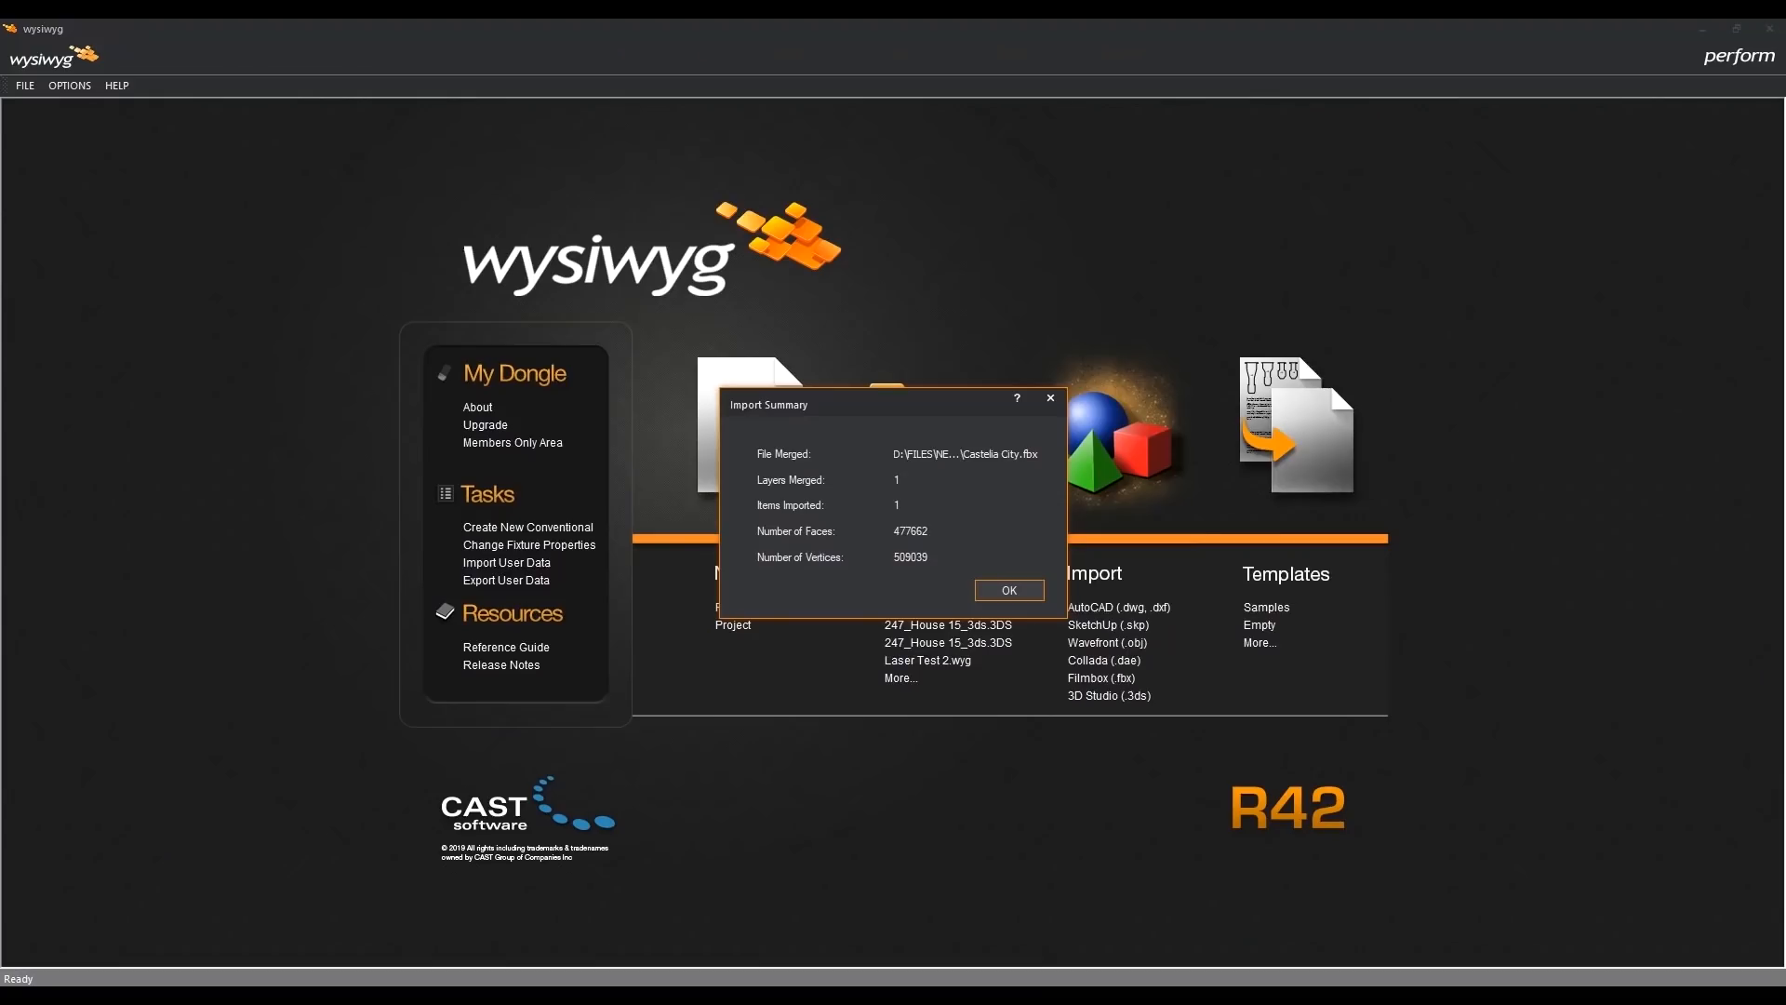
pyautogui.click(1021, 590)
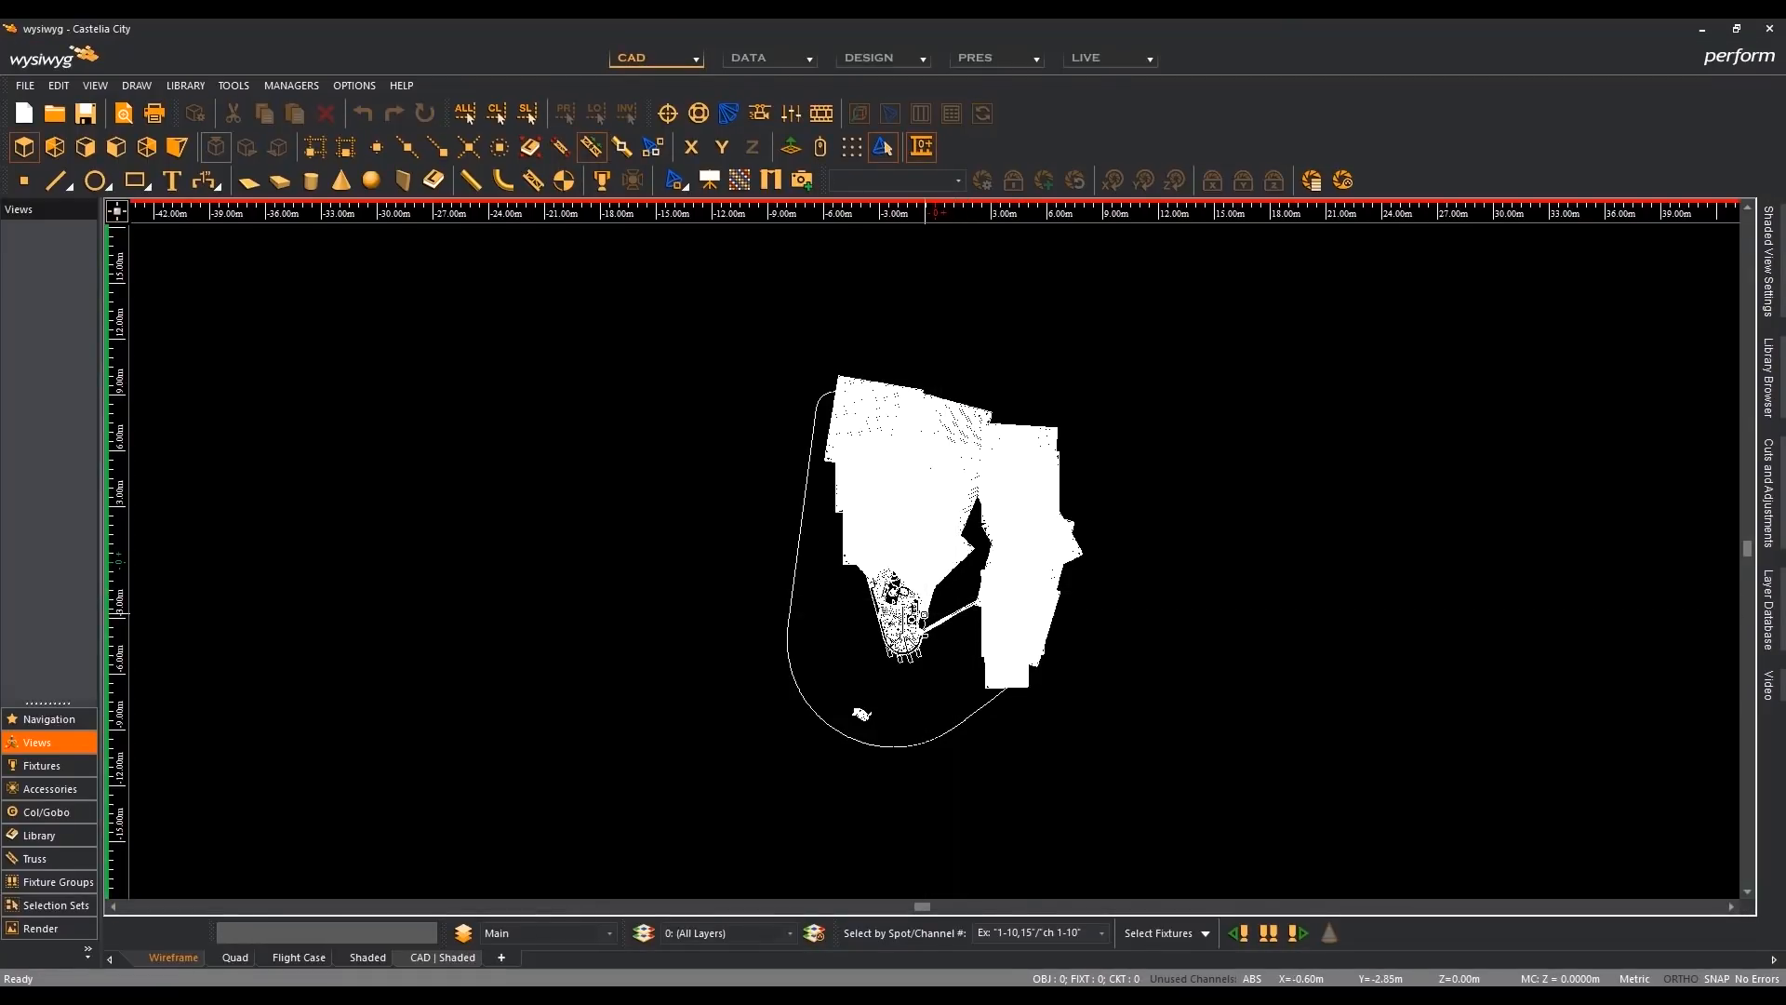
# - Examine the Castelia City streets, bridge and outer boundary up close in R42's plan view
pyautogui.scroll(2, 925, 616)
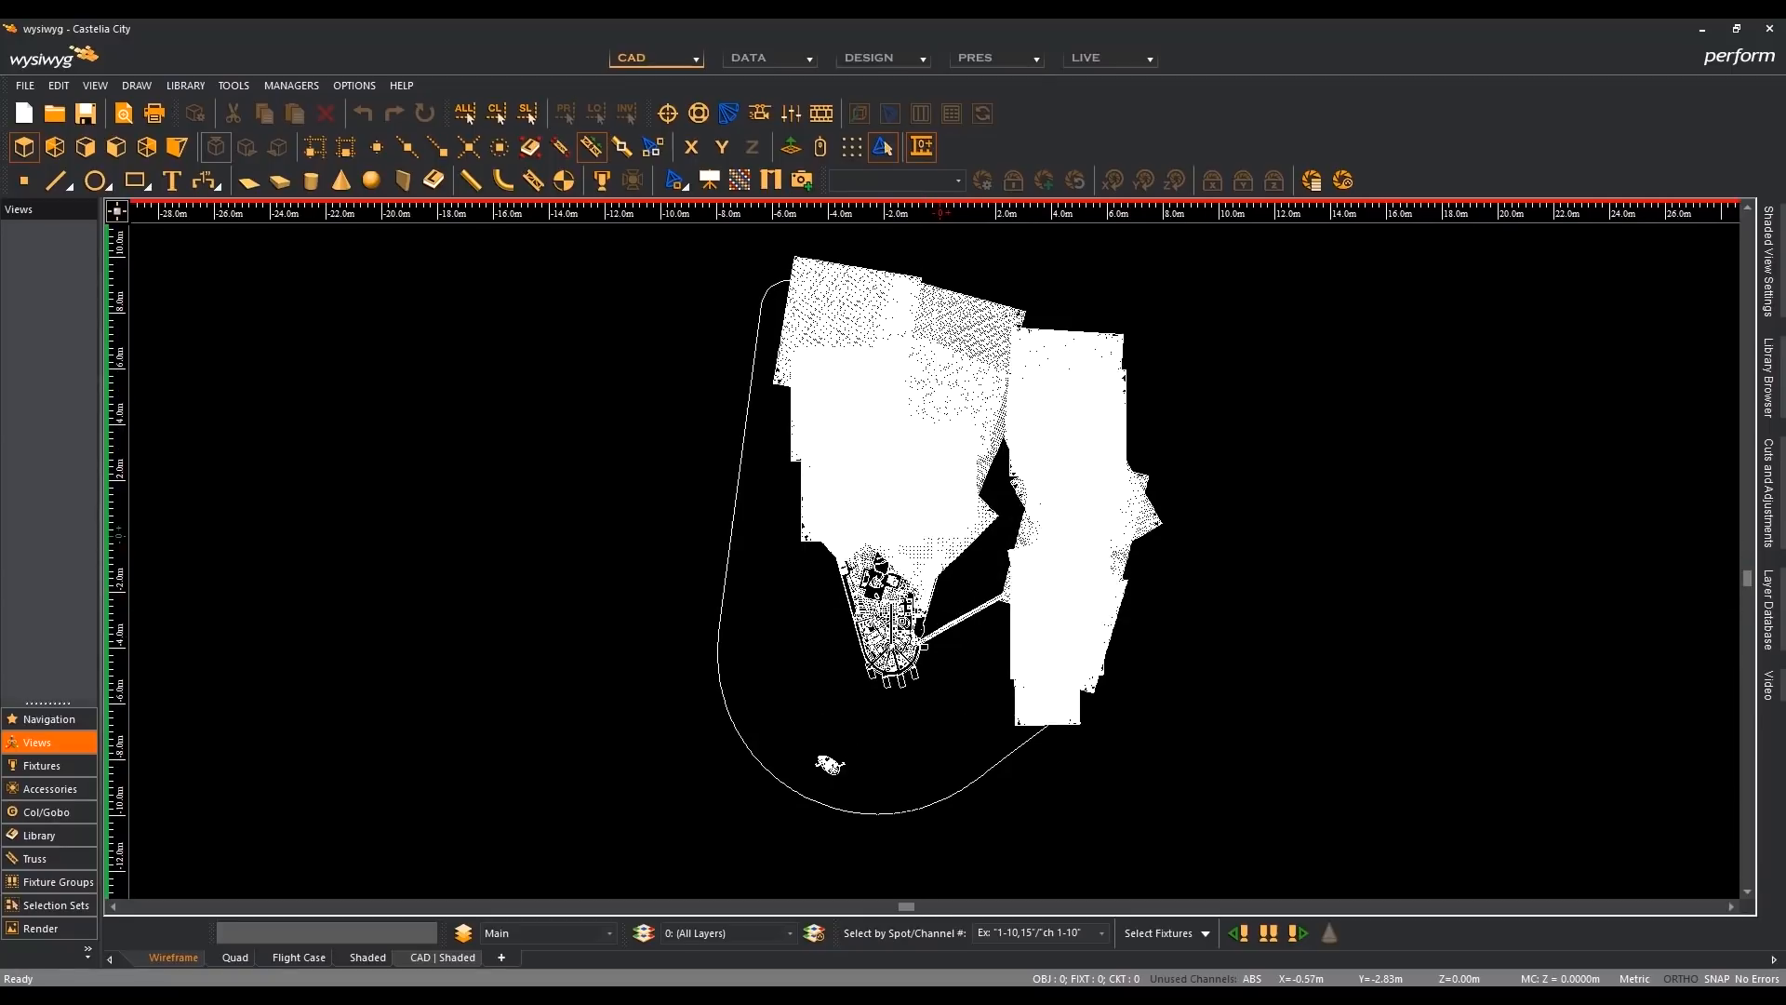
pyautogui.scroll(2, 907, 616)
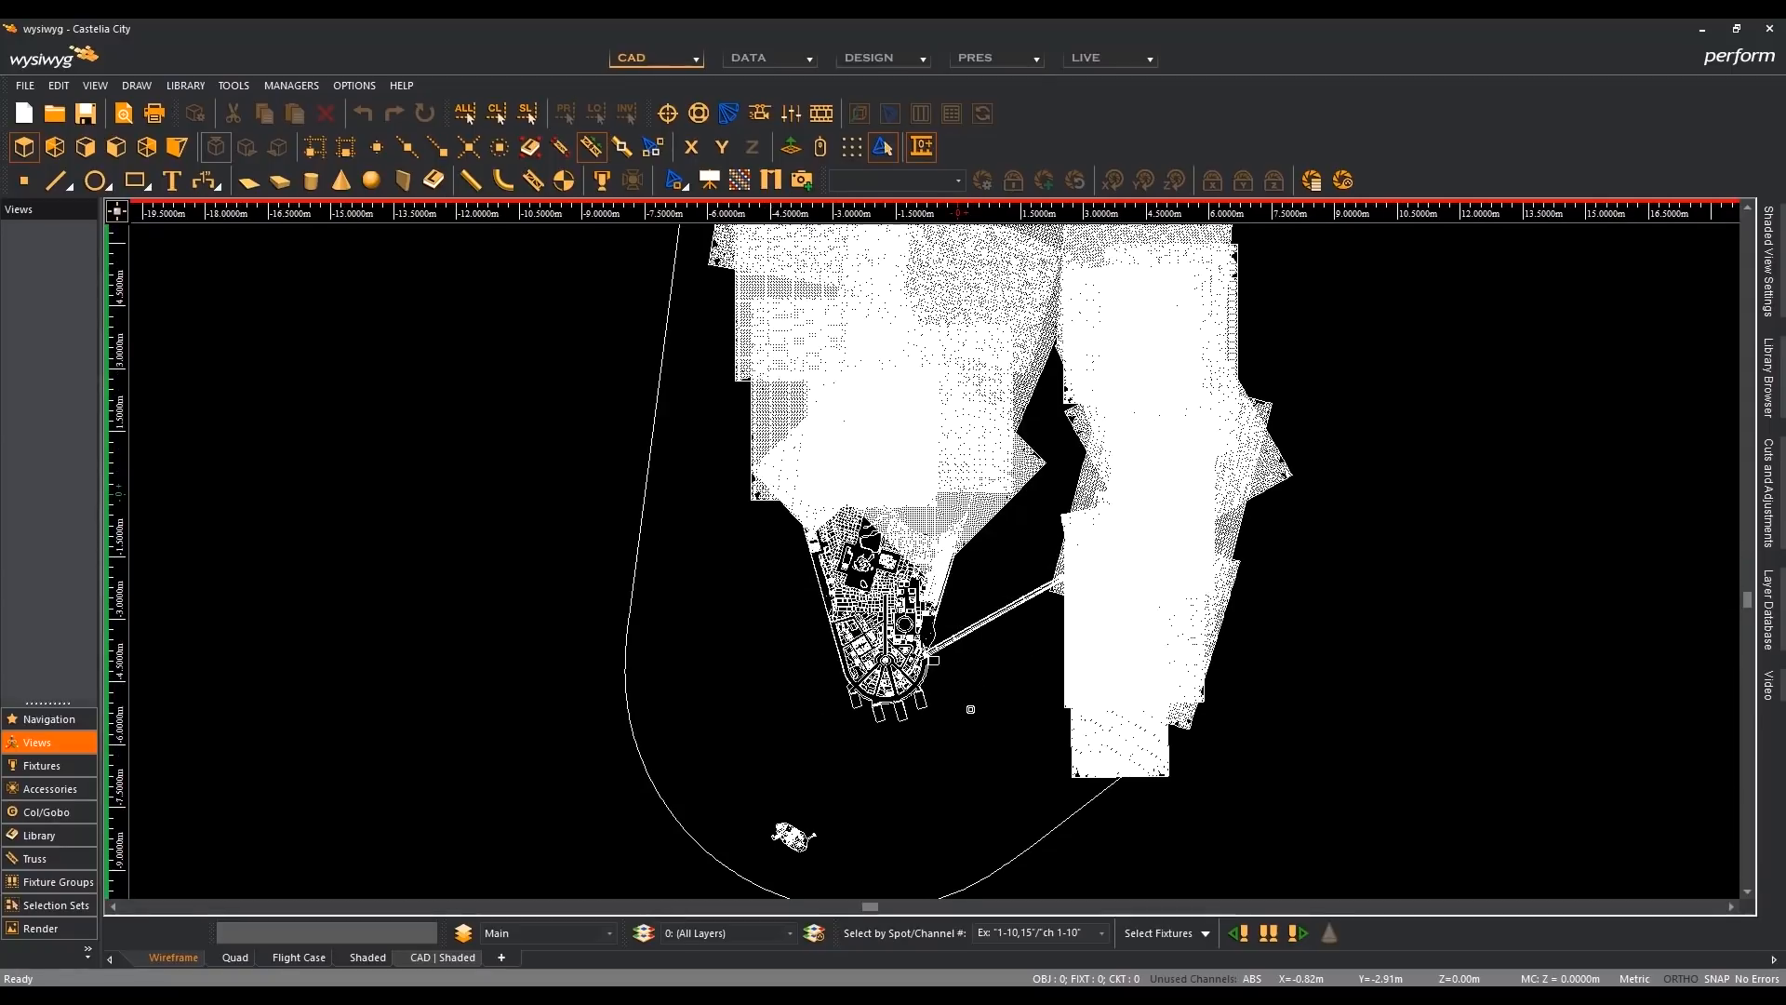
pyautogui.scroll(2, 977, 711)
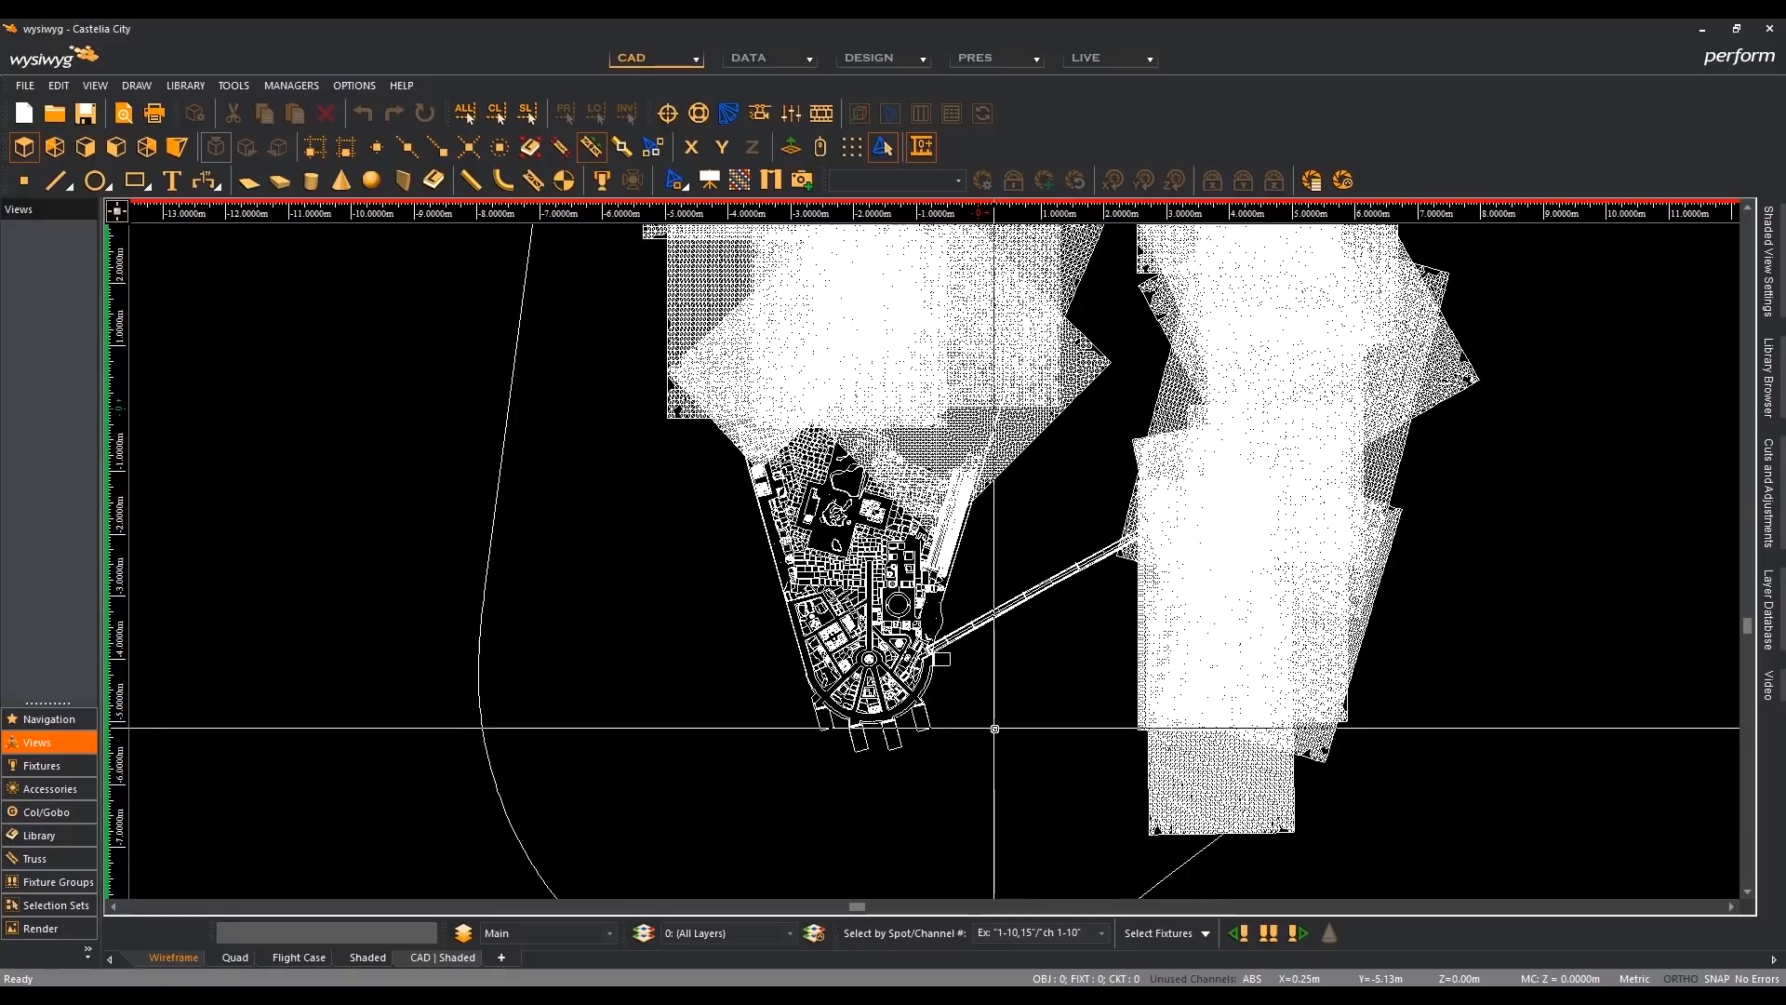
pyautogui.scroll(-2, 995, 728)
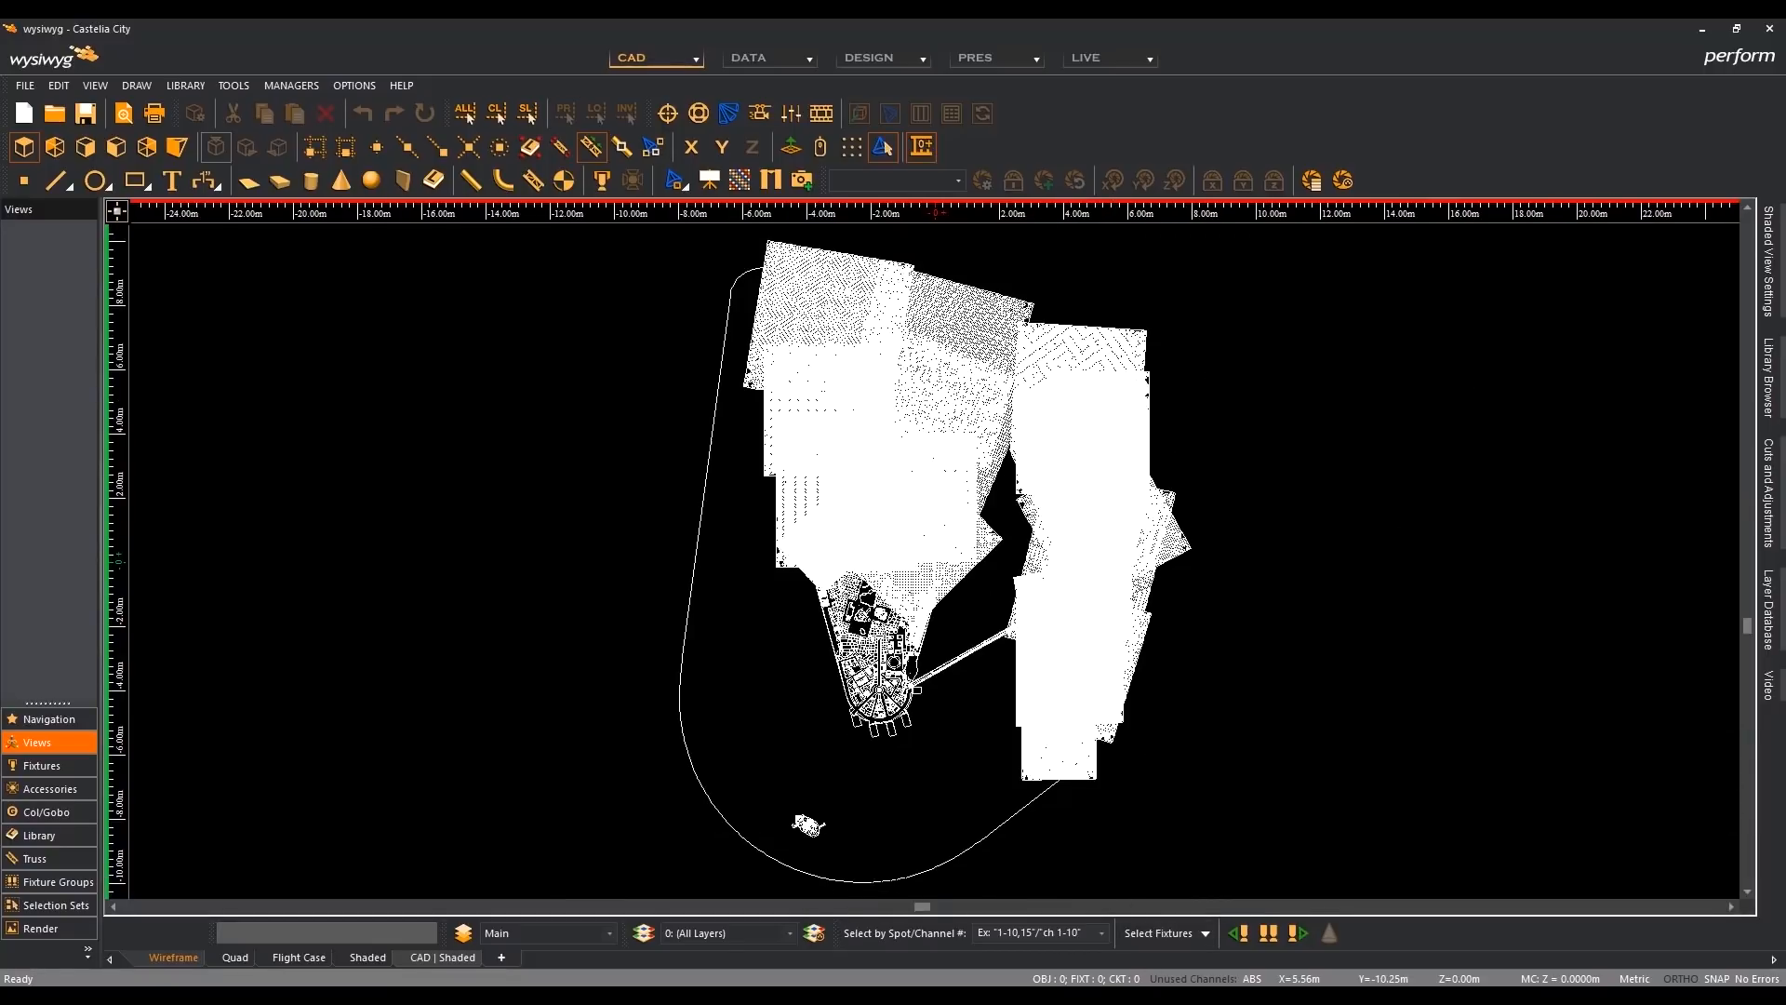
# - Compare Castelia City's plan view between the R41 and R42 windows, ending in R42
pyautogui.click(1120, 1000)
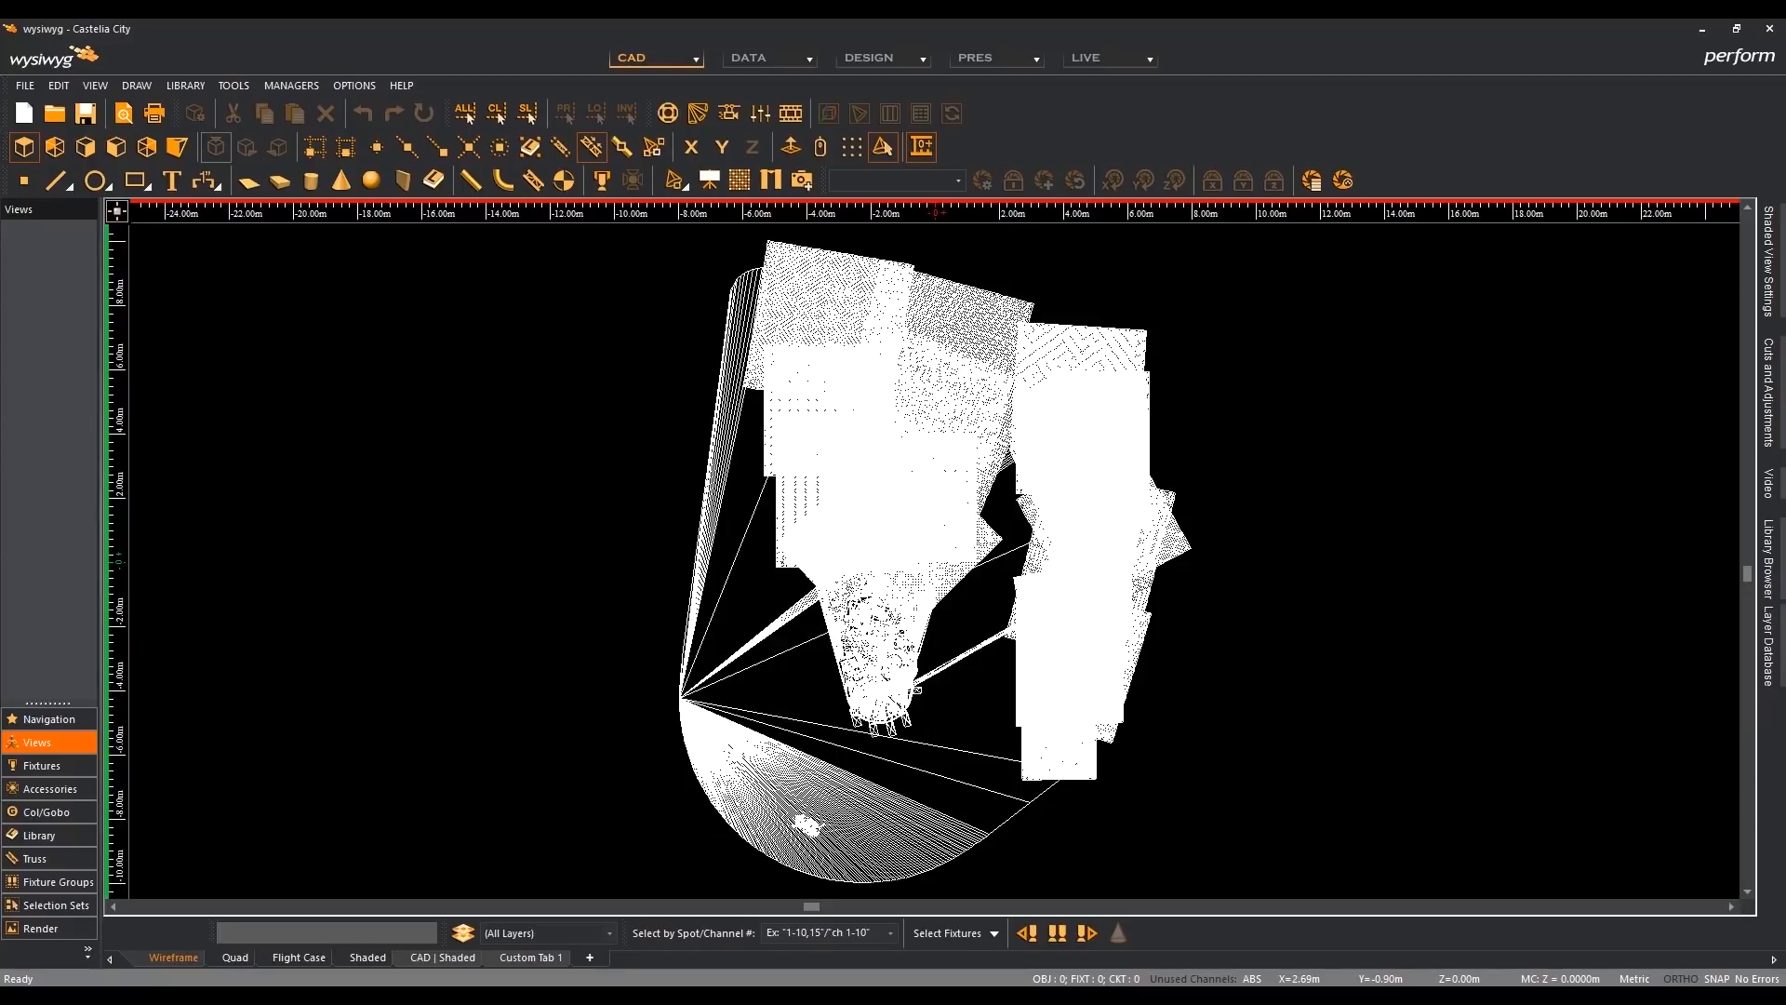
pyautogui.moveTo(1163, 1000)
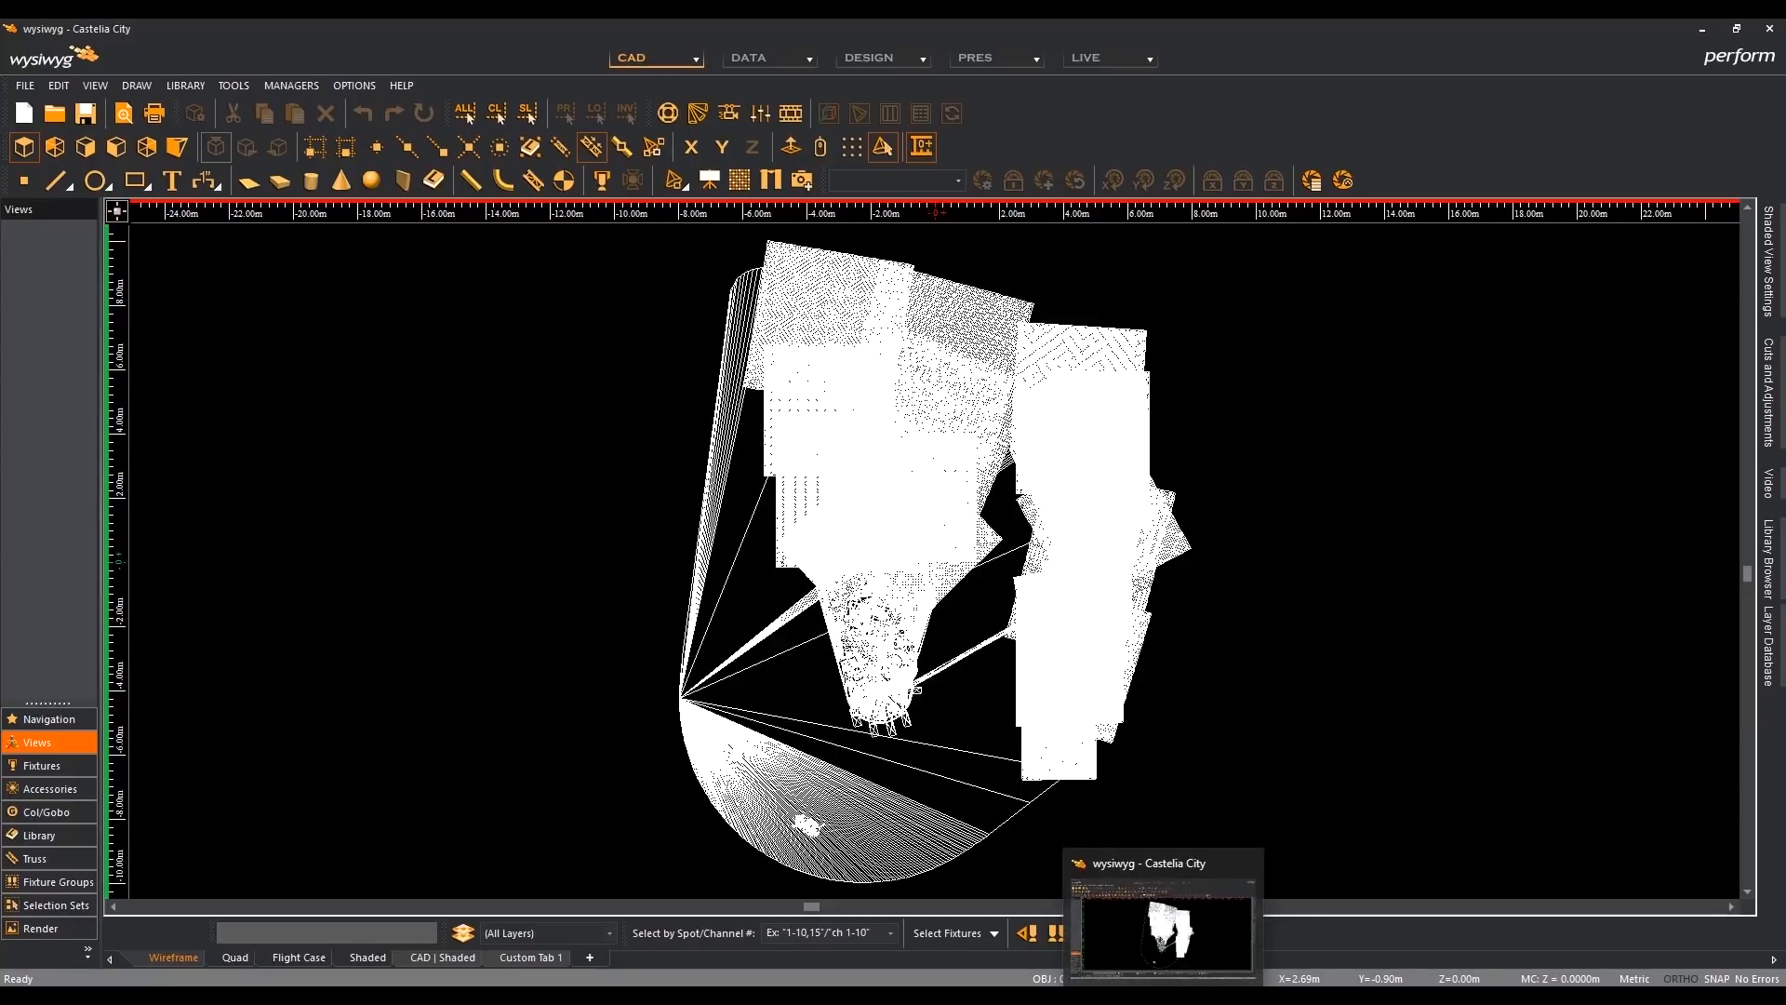
pyautogui.click(1163, 925)
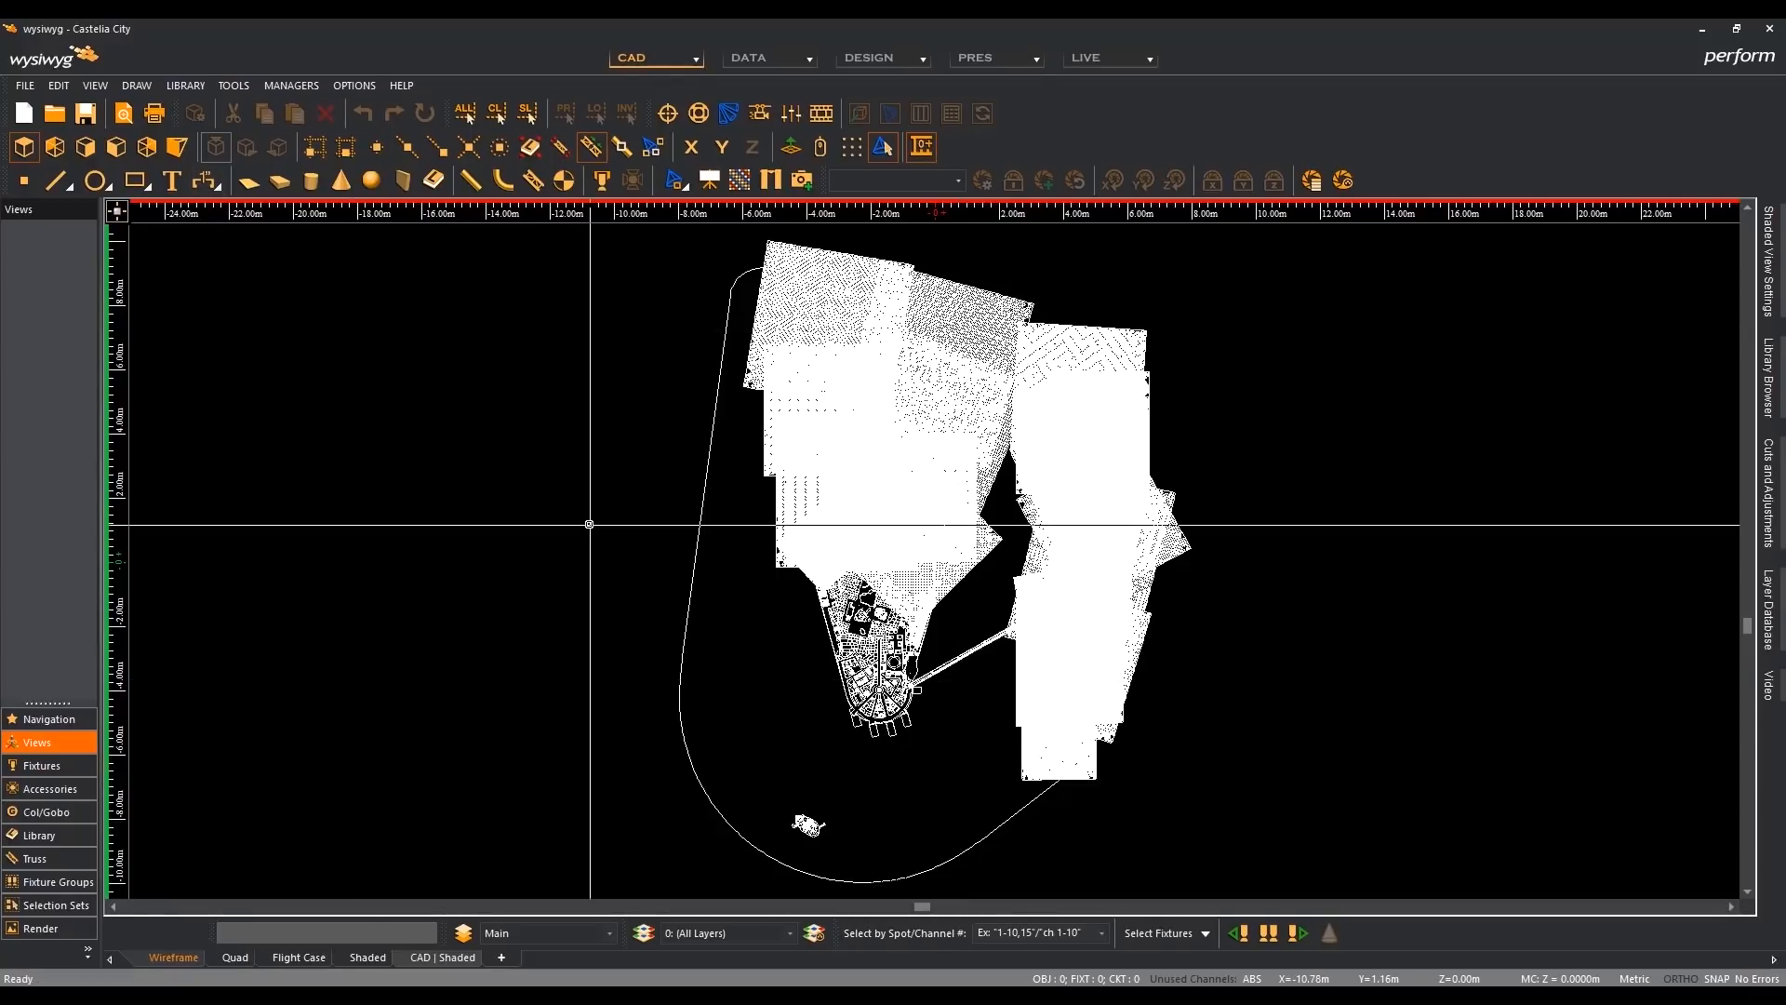
pyautogui.press('Left')
pyautogui.press('Left')
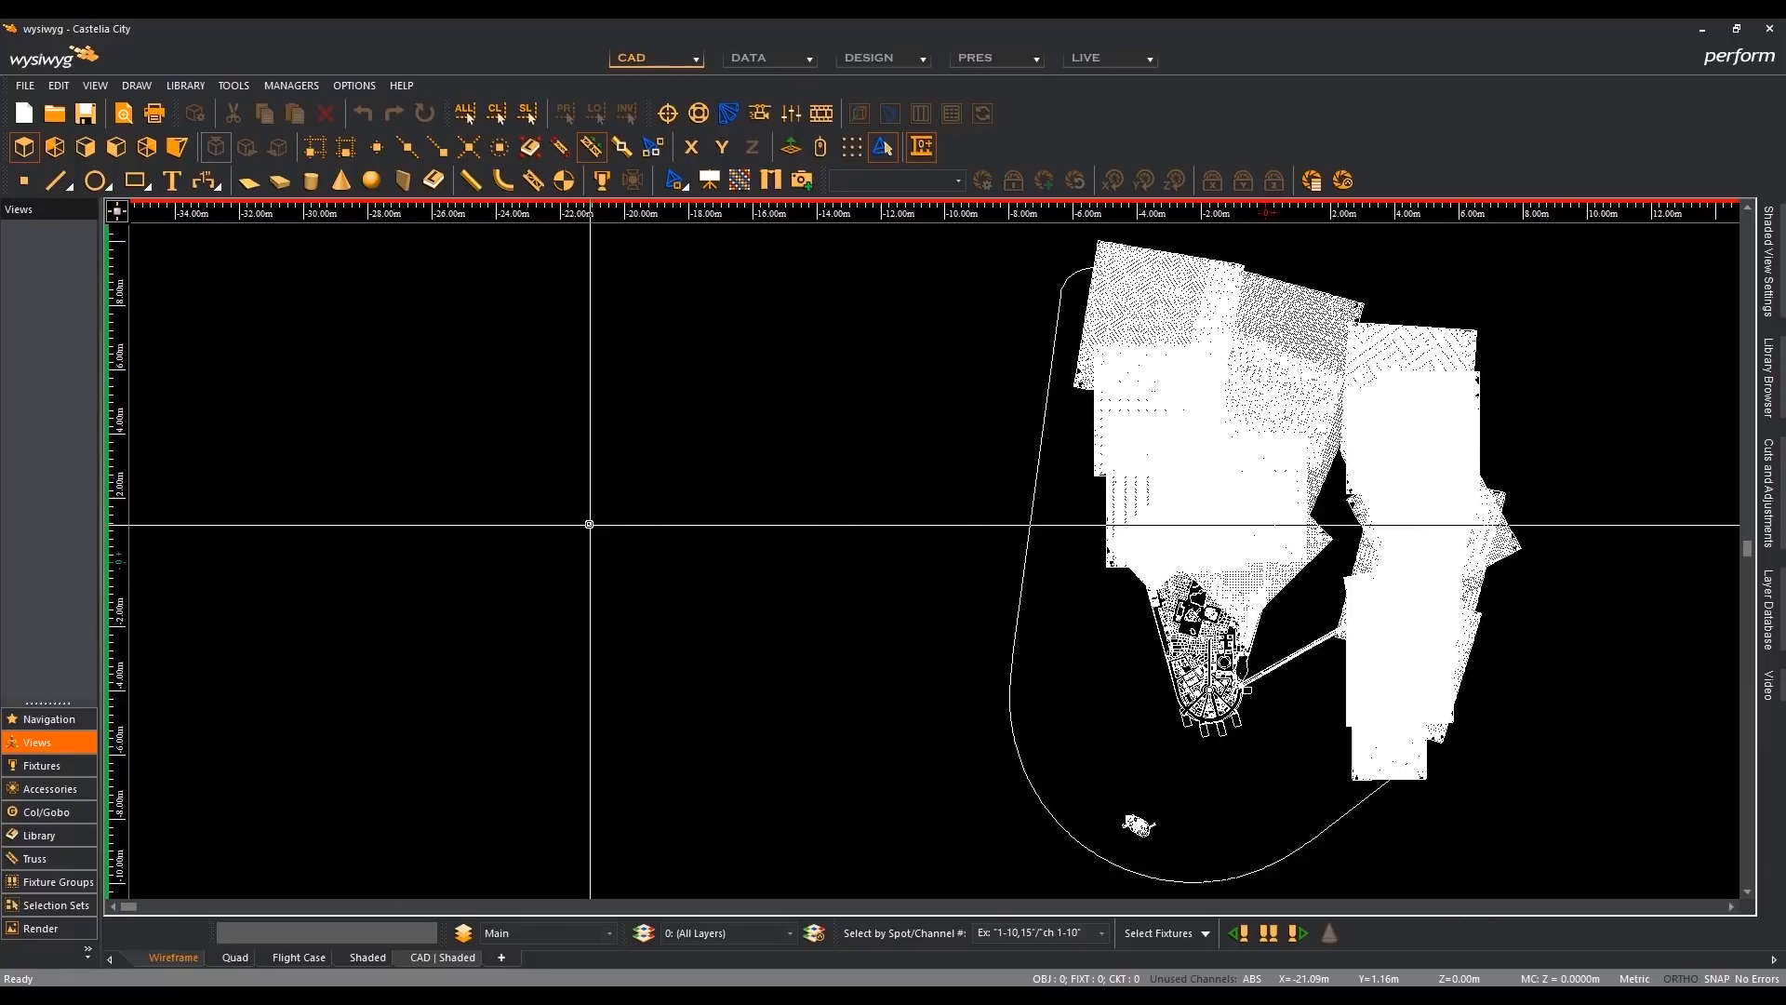
# - Center Castelia City in the R42 and R41 plan views, and examine the tapered district beside the bridge up close in R41
pyautogui.press('Right')
pyautogui.press('Right')
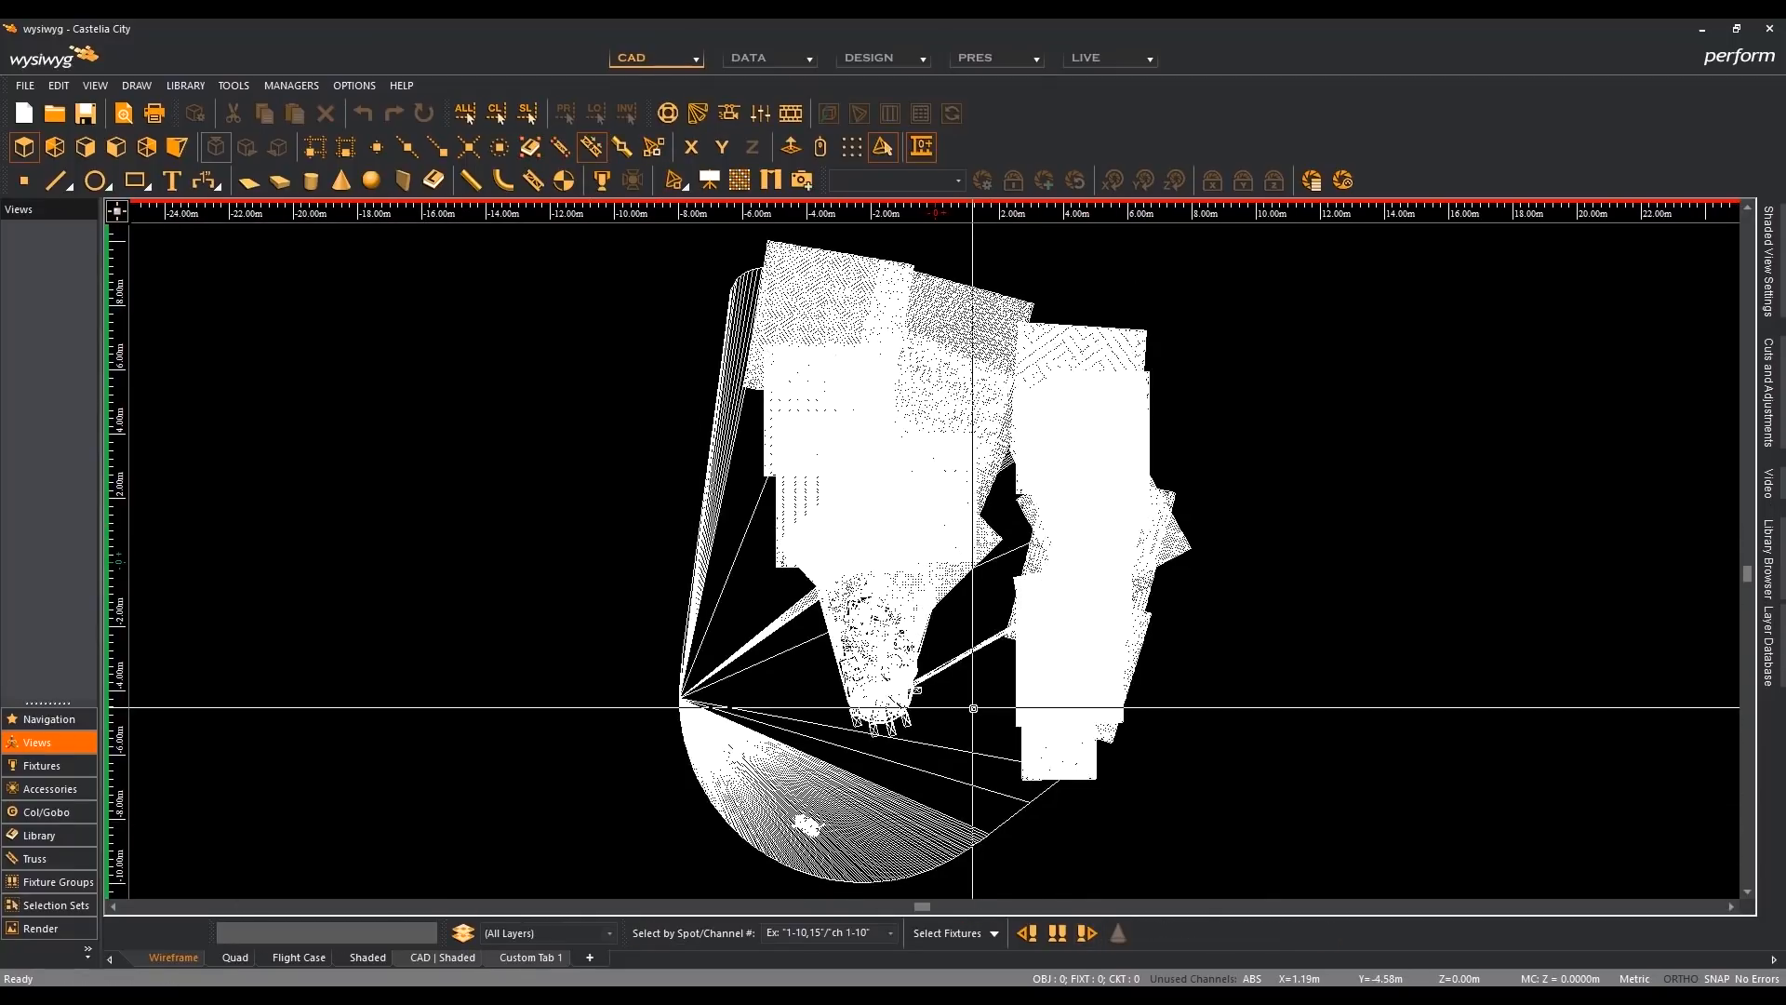
pyautogui.press('Right')
pyautogui.press('Right')
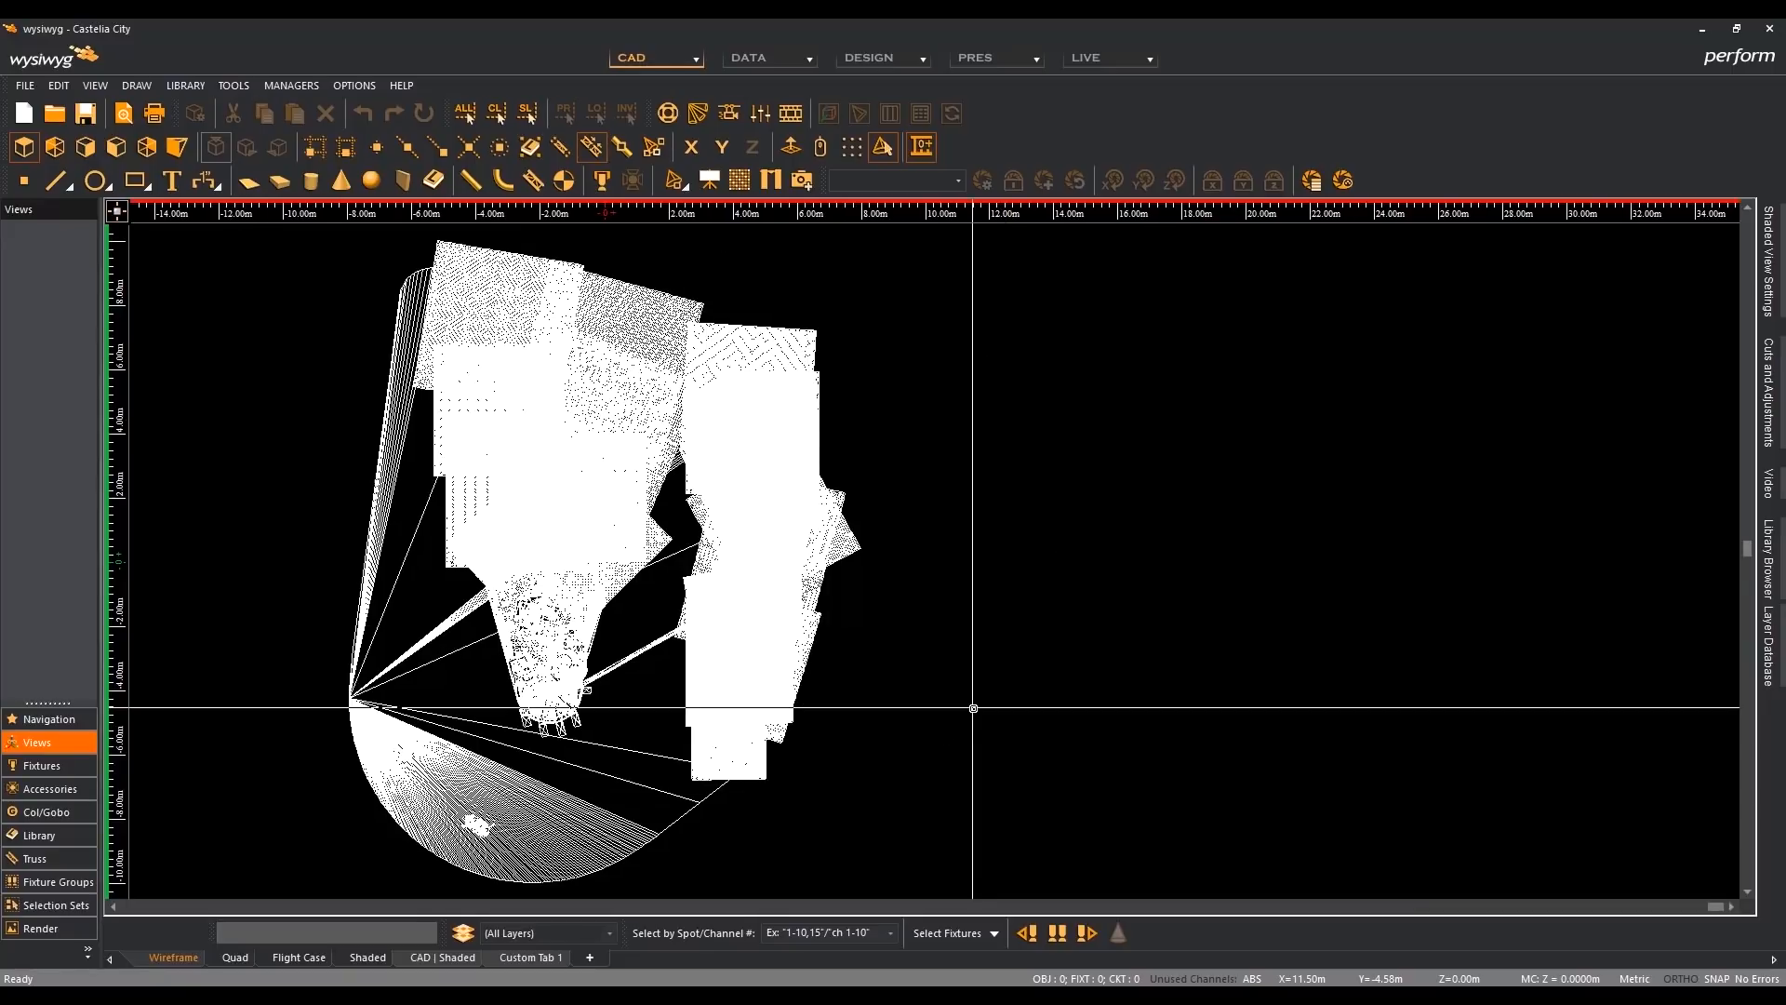
pyautogui.press('Left')
pyautogui.press('Left')
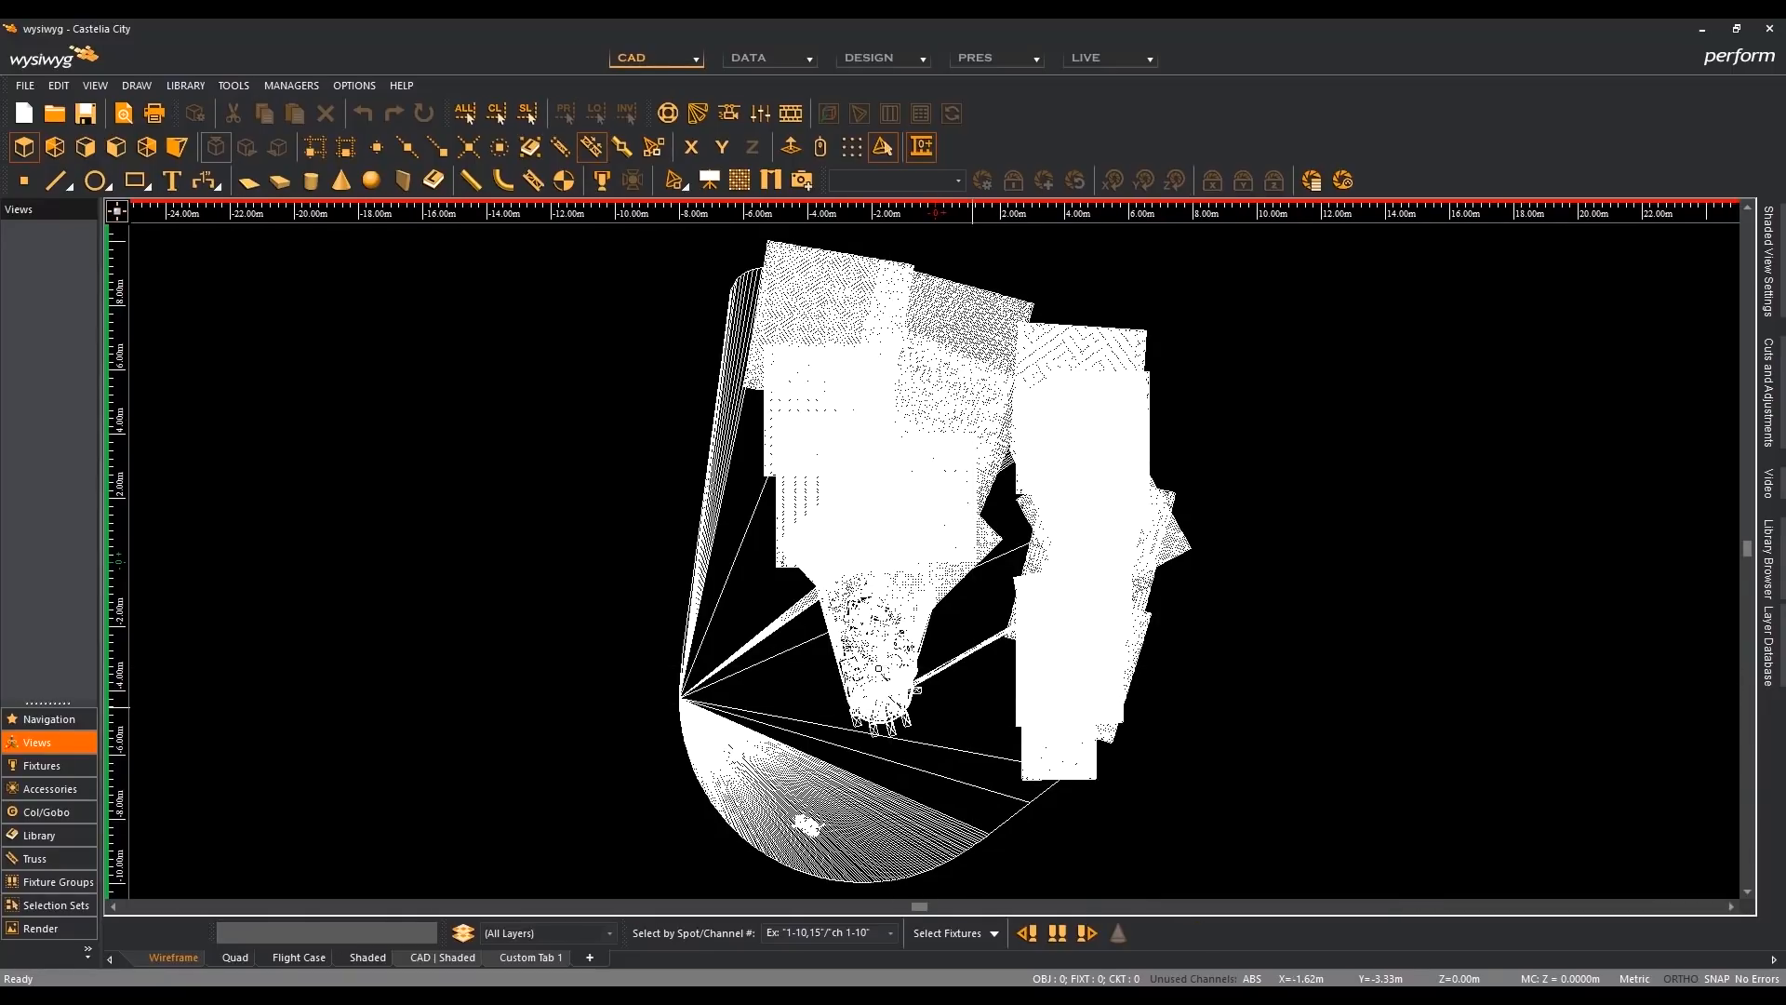
pyautogui.scroll(2, 915, 688)
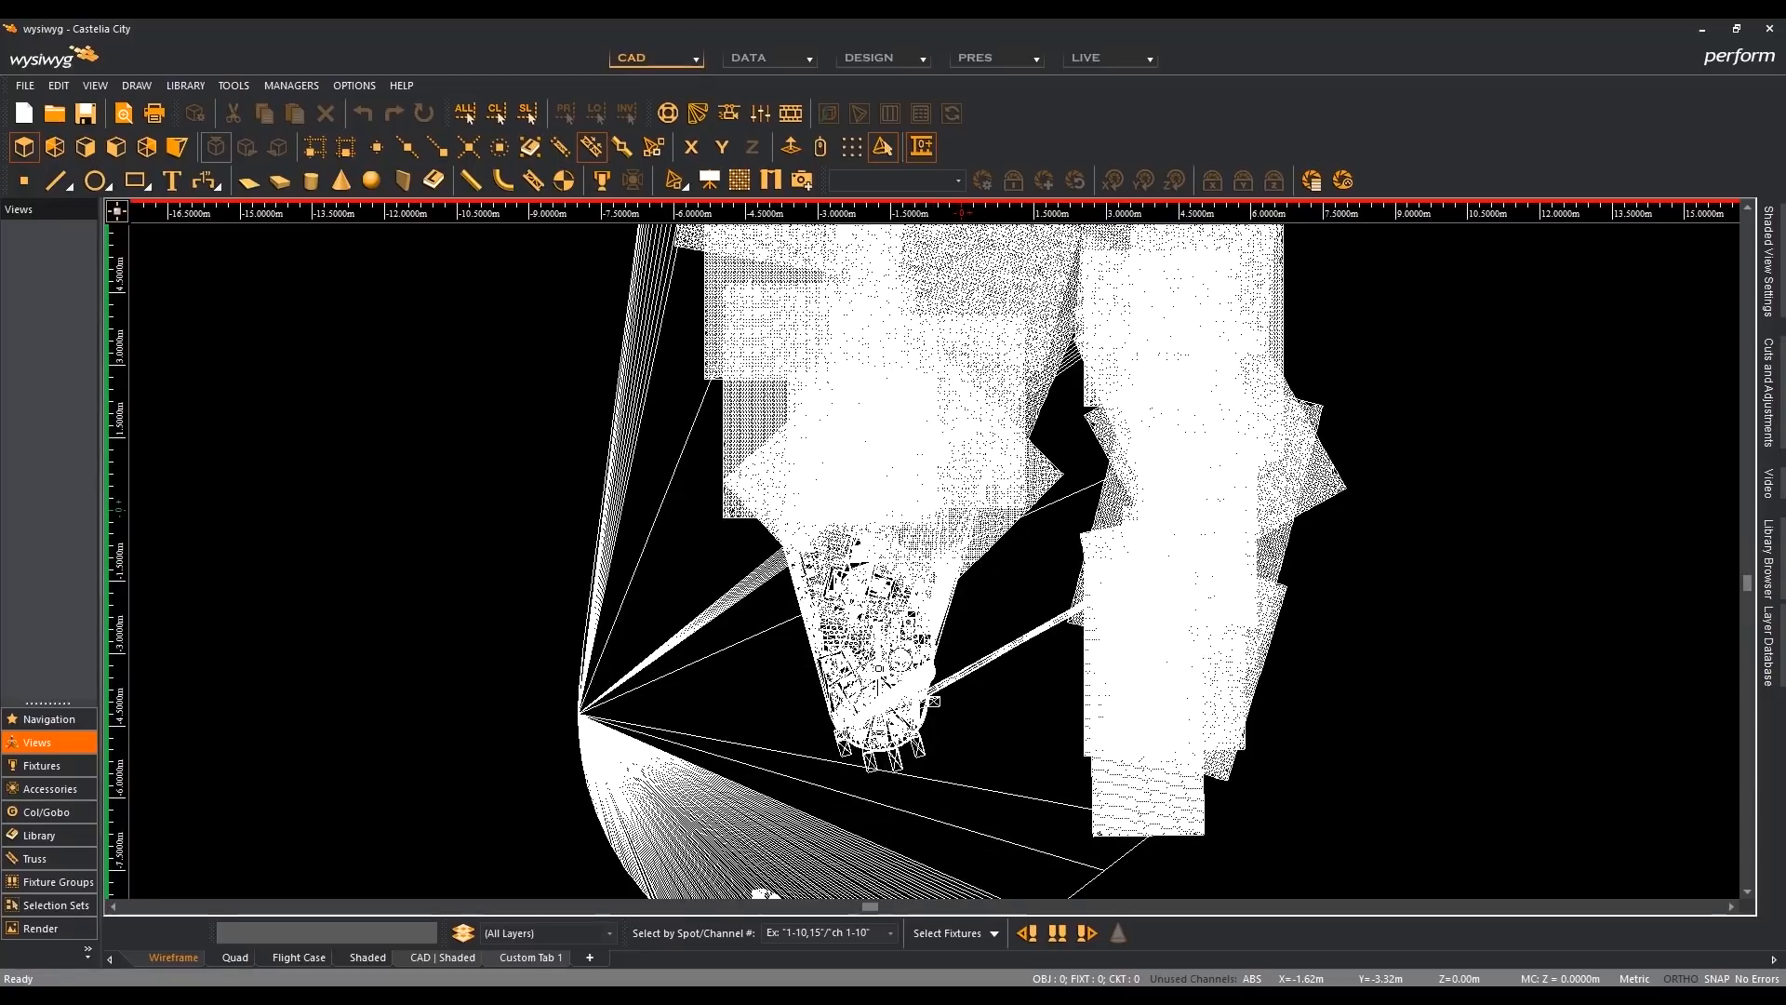
pyautogui.scroll(2, 881, 668)
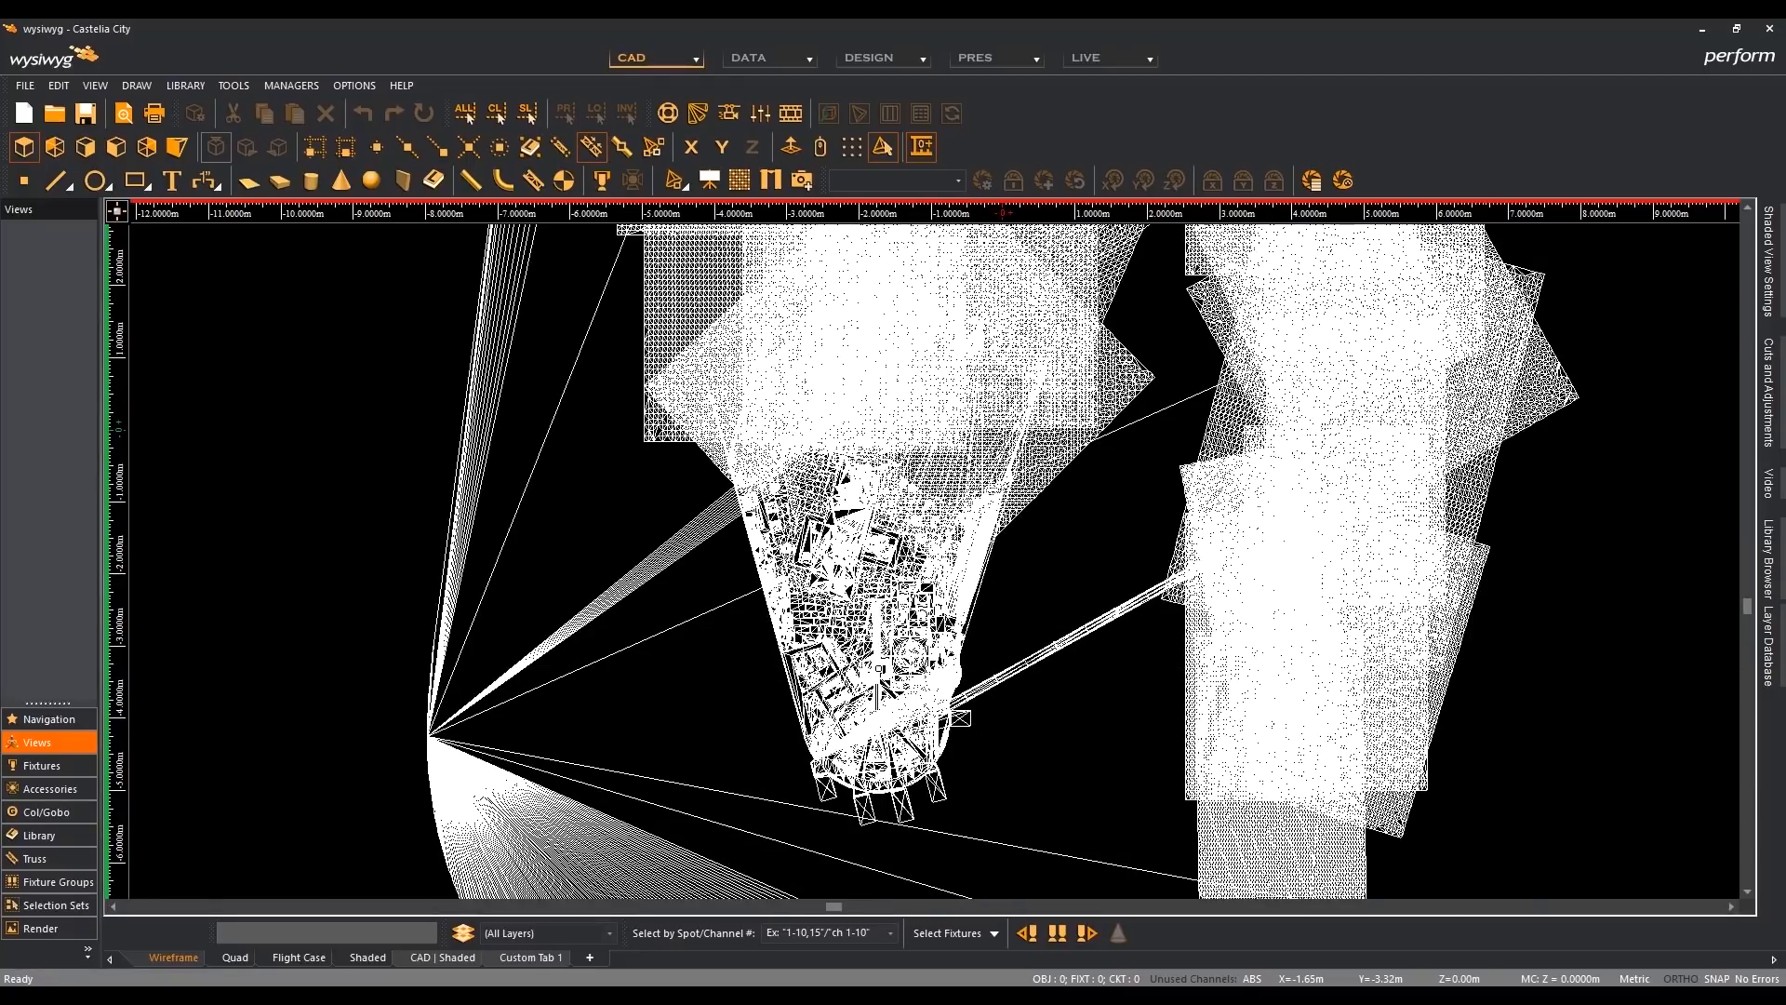
pyautogui.scroll(2, 879, 668)
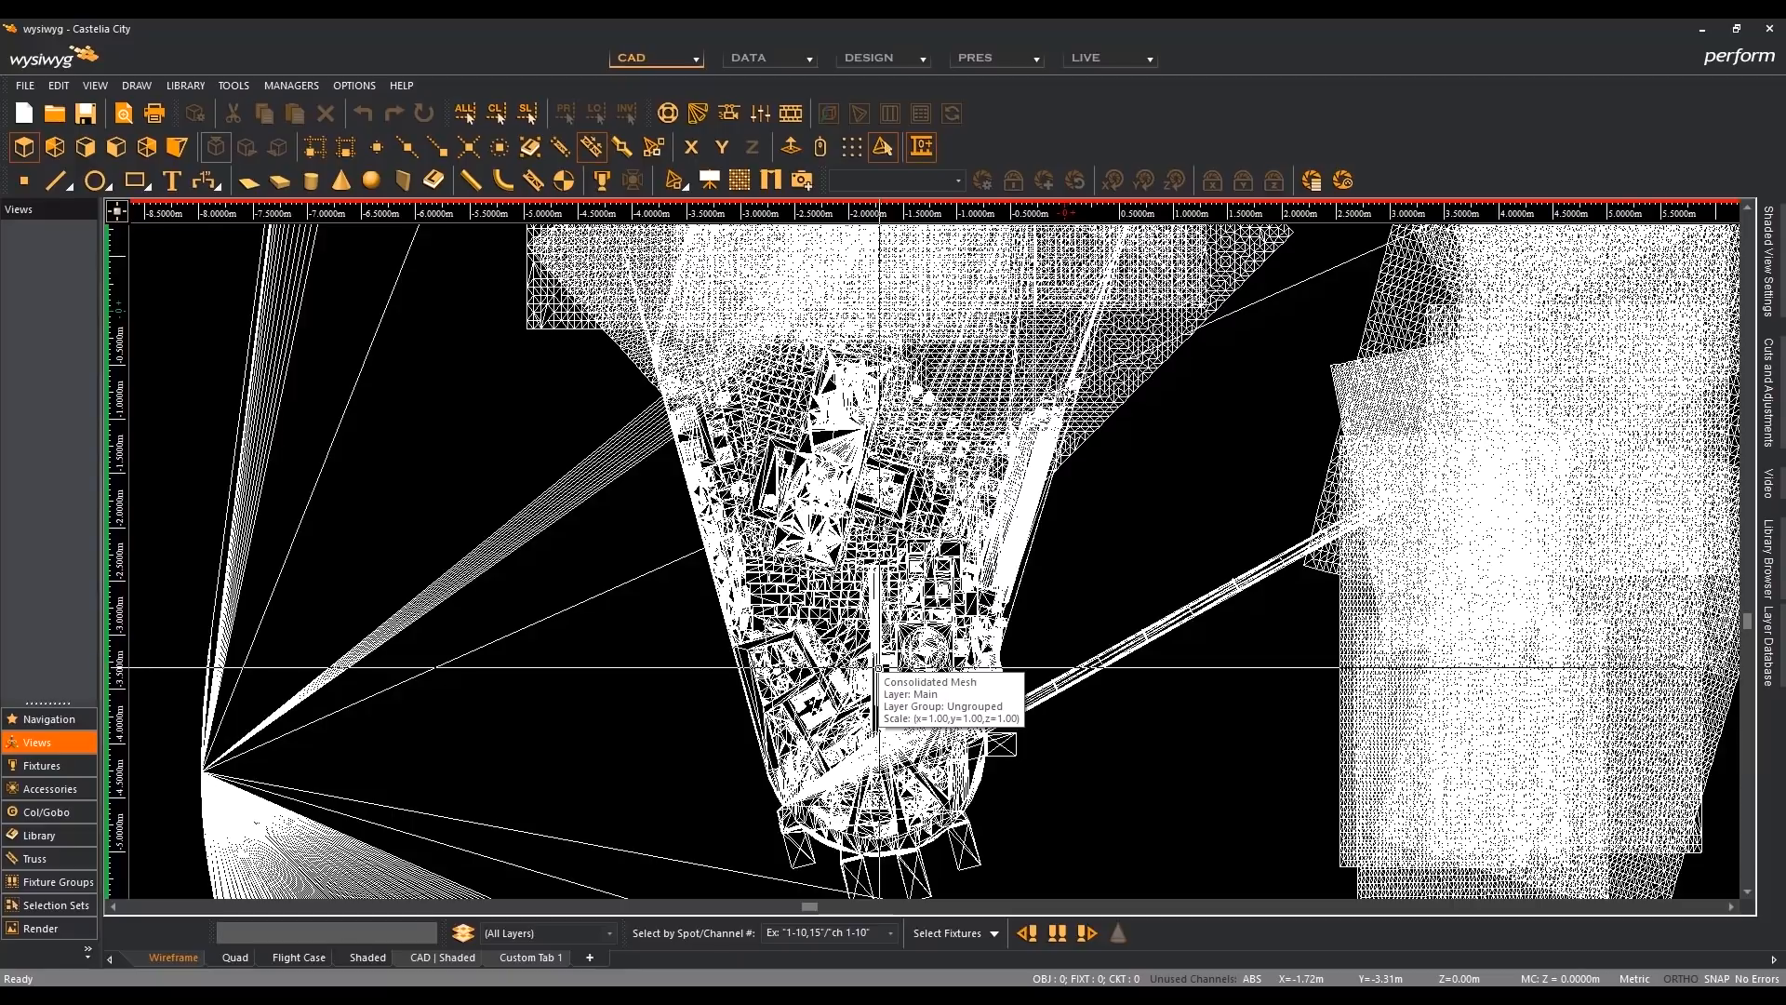
pyautogui.scroll(-5, 879, 668)
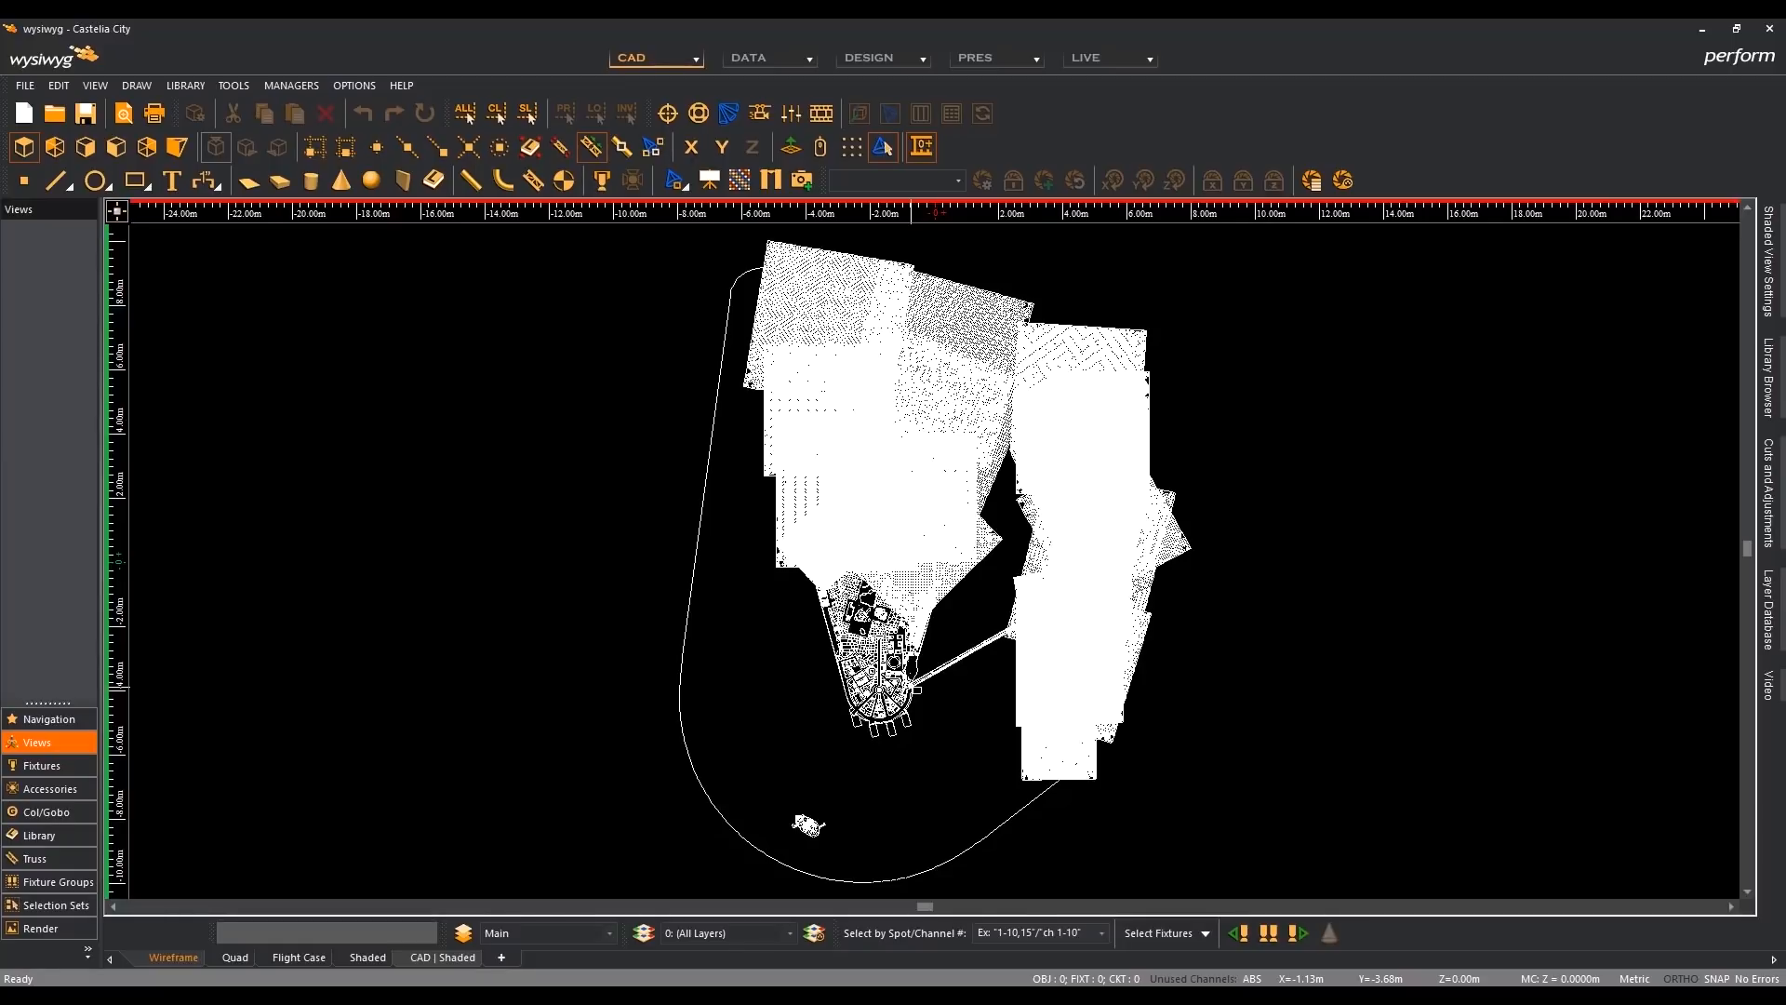
# - Examine the same tapered district up close in R42 and compare it with the R41 window, ending in R42
pyautogui.scroll(2, 871, 671)
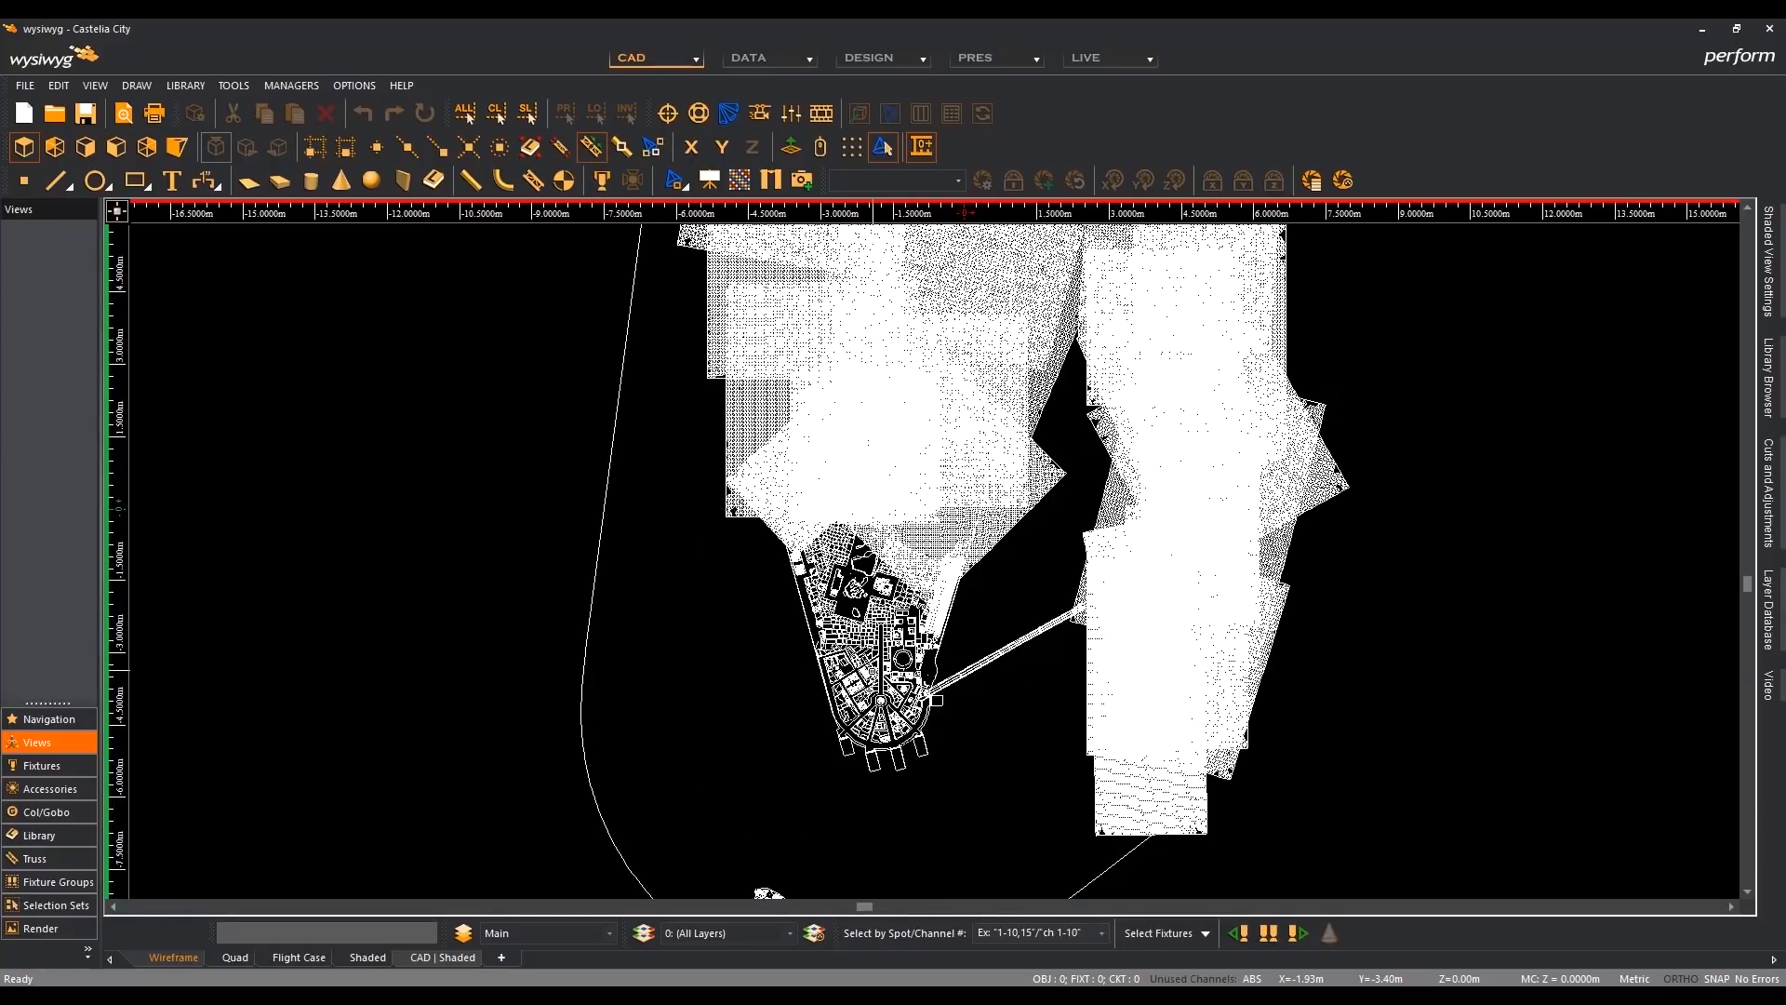
pyautogui.scroll(1, 872, 670)
pyautogui.scroll(1, 872, 671)
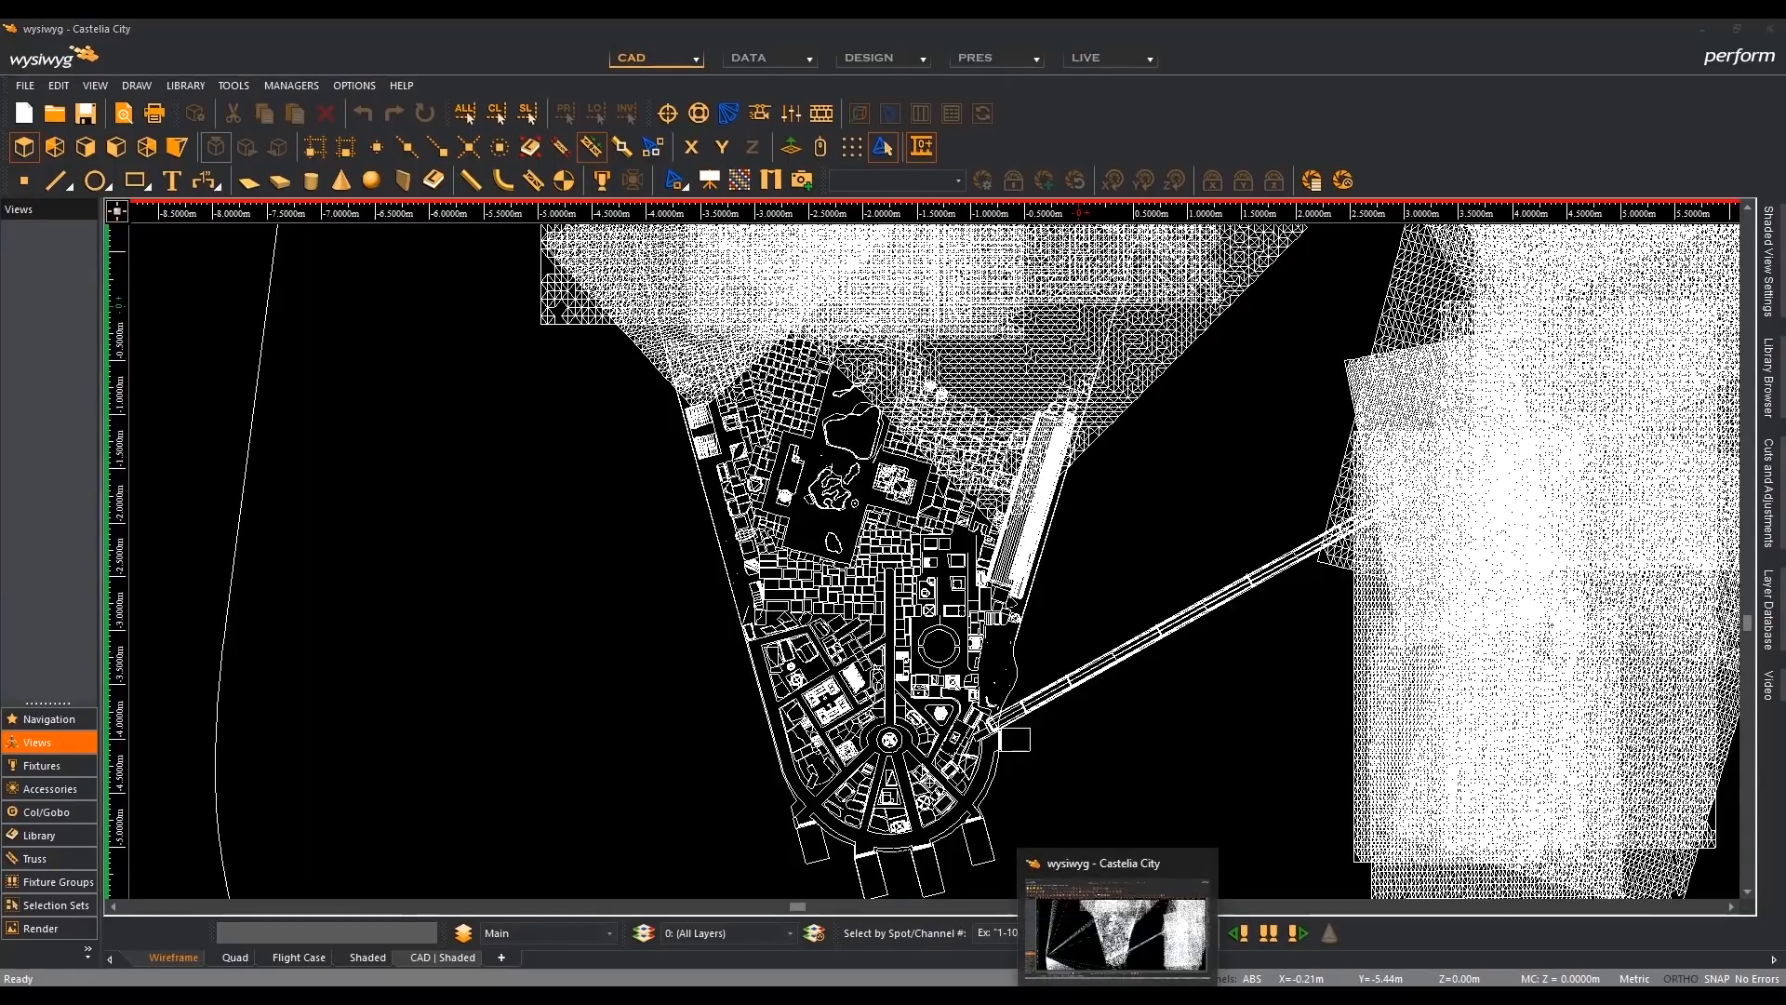
pyautogui.click(1117, 997)
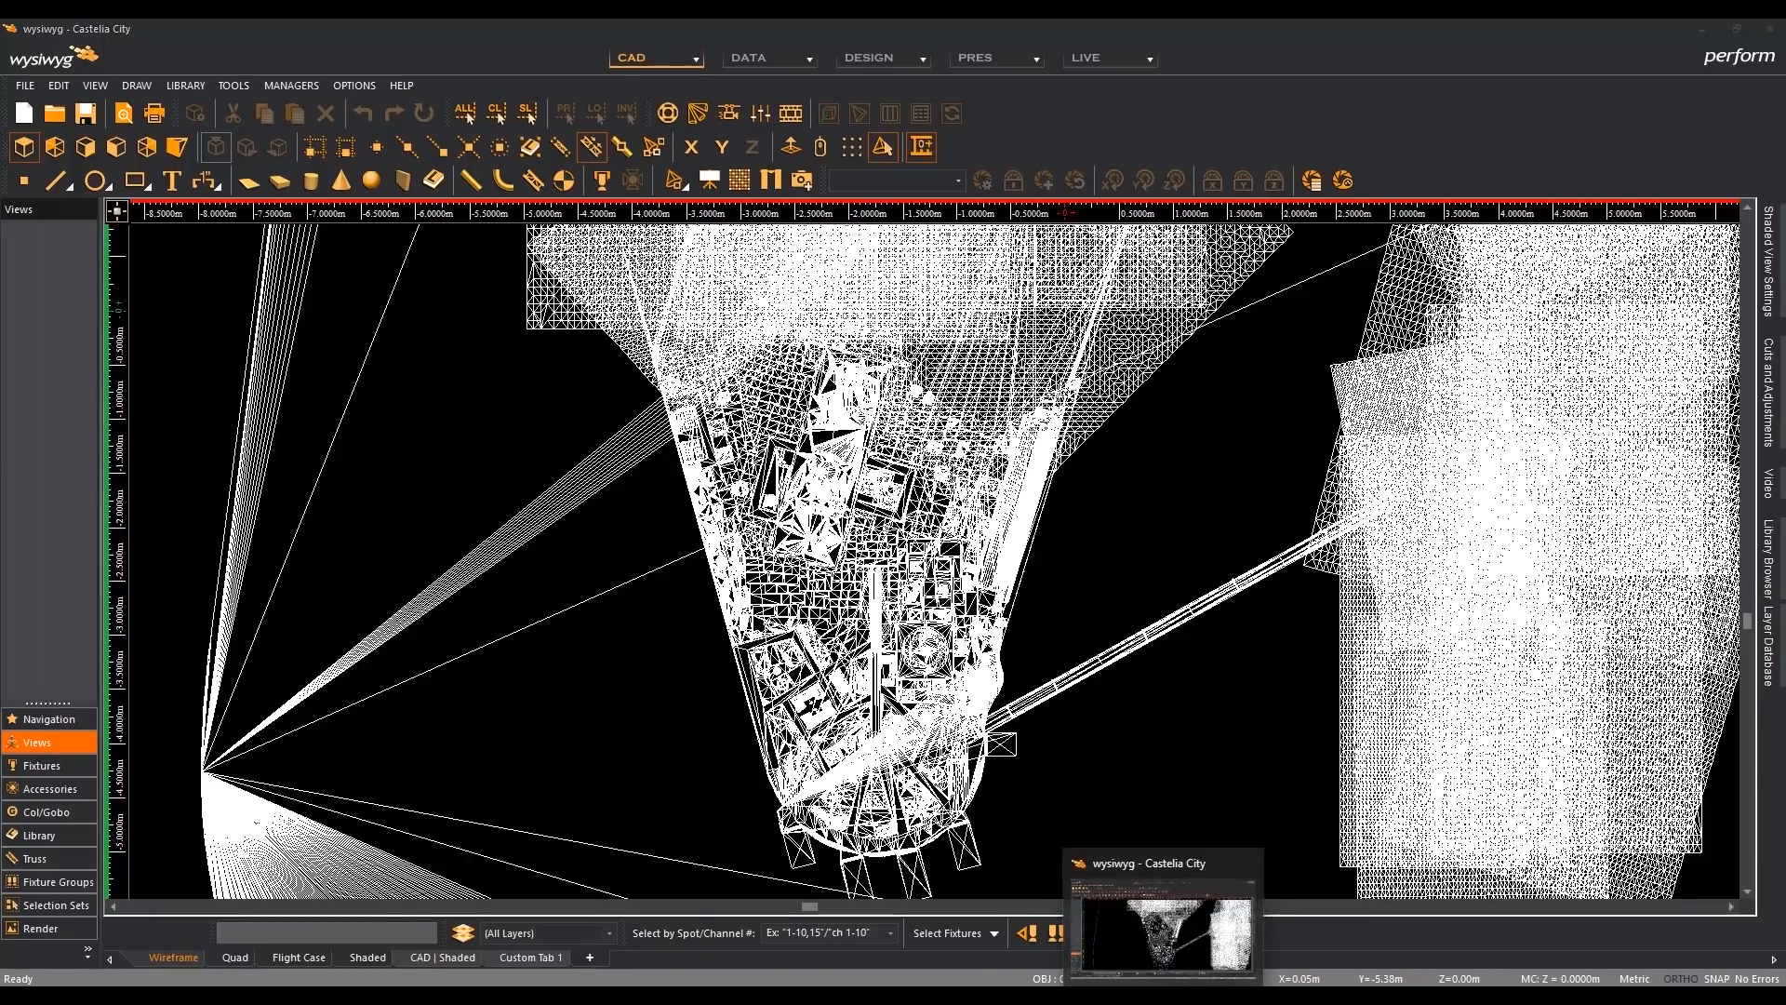
pyautogui.click(1163, 999)
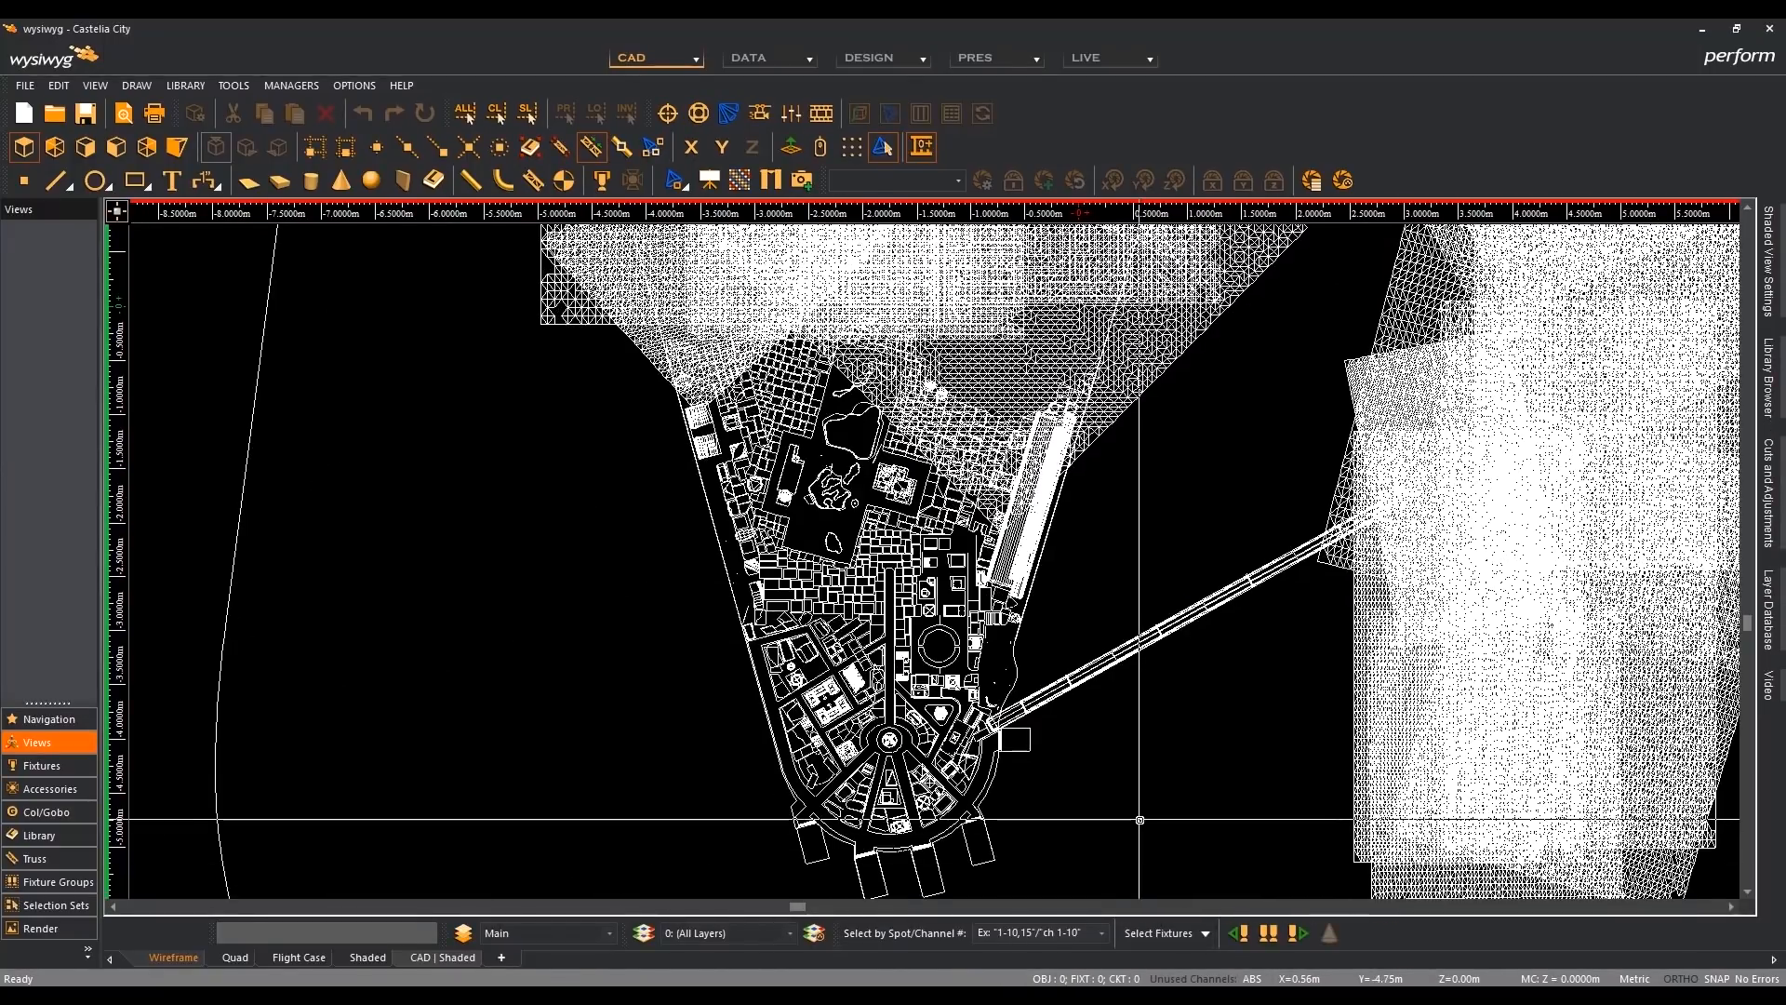
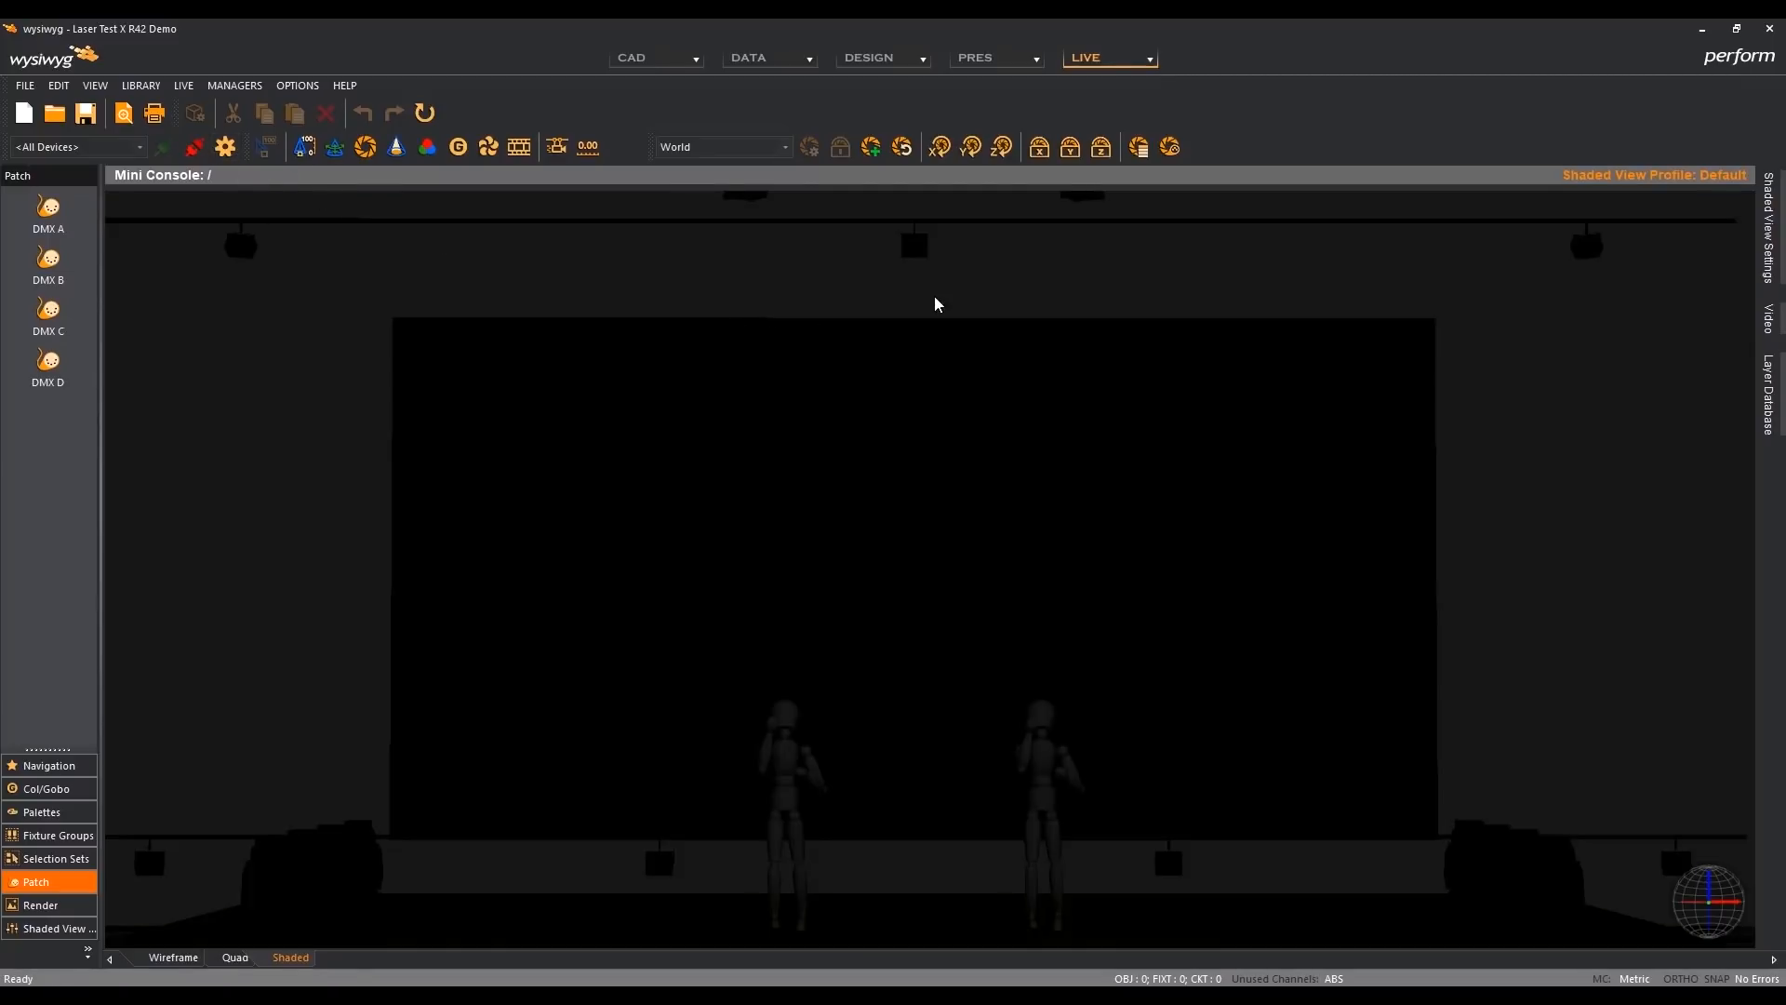
# - Inspect the laser source protocol and input, and the DMX patch of the middle overhead laser fixture, leaving its properties unchanged
pyautogui.press('s')
pyautogui.click(912, 246)
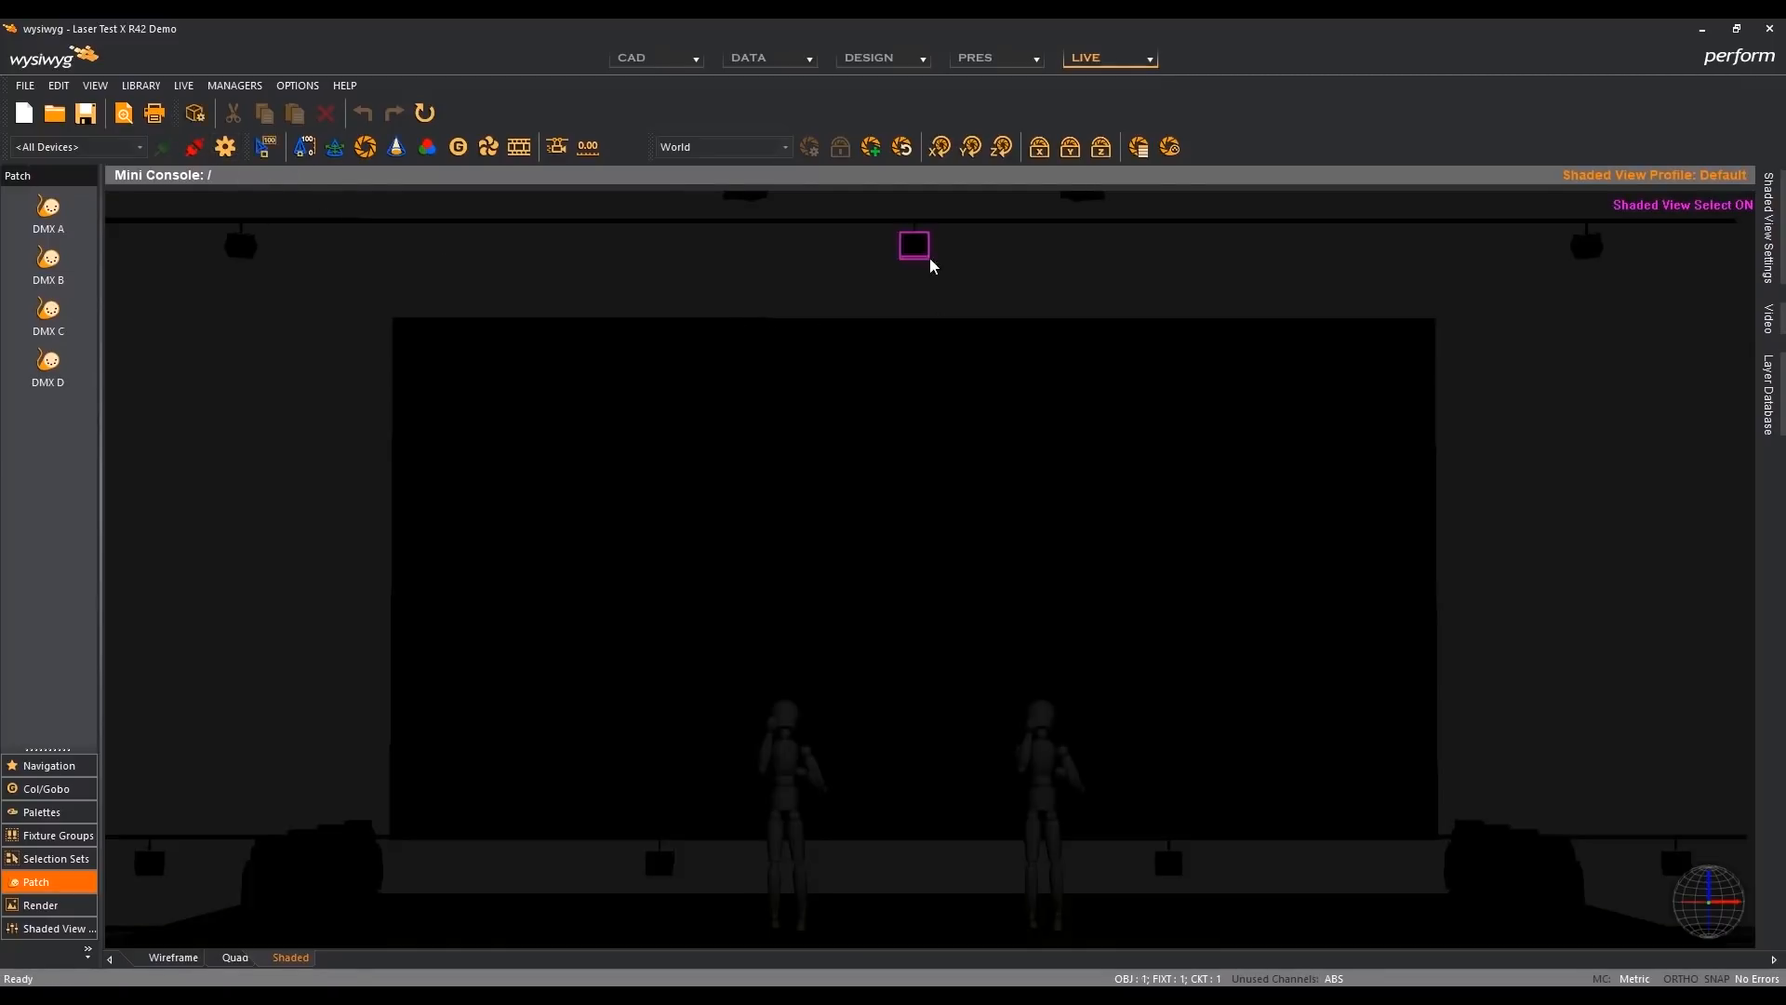
pyautogui.press('Return')
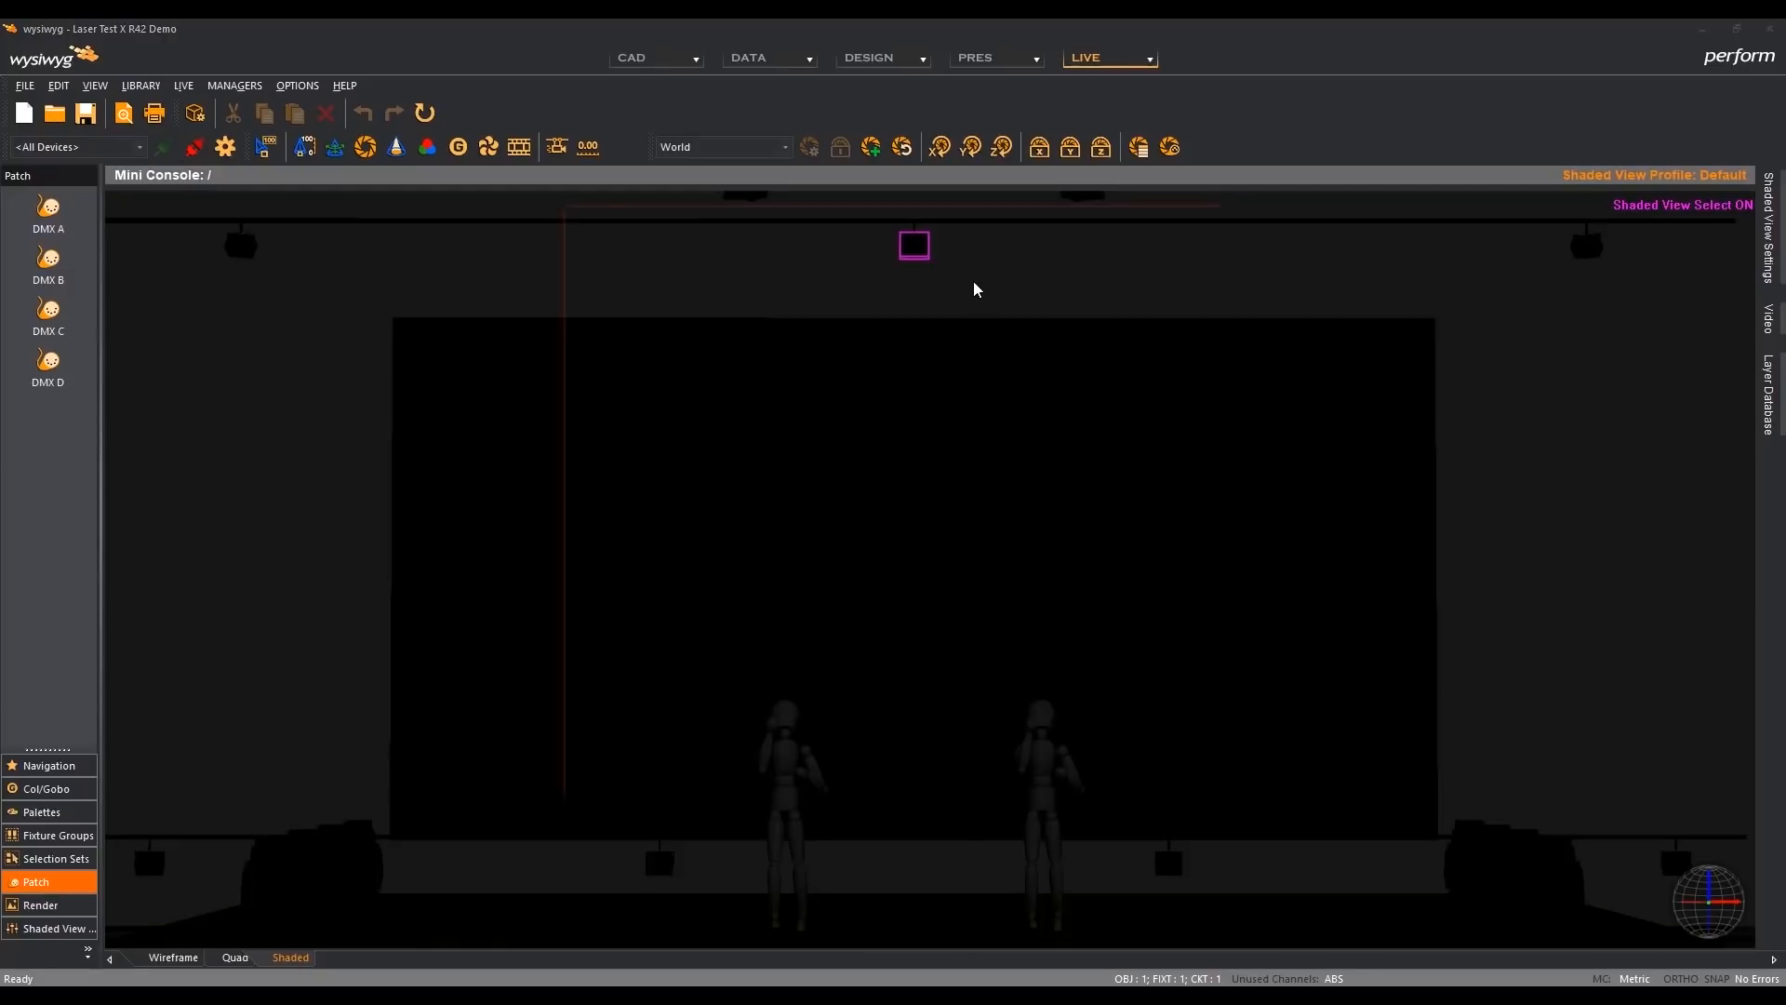
pyautogui.moveTo(904, 236); pyautogui.dragTo(914, 303)
pyautogui.click(771, 321)
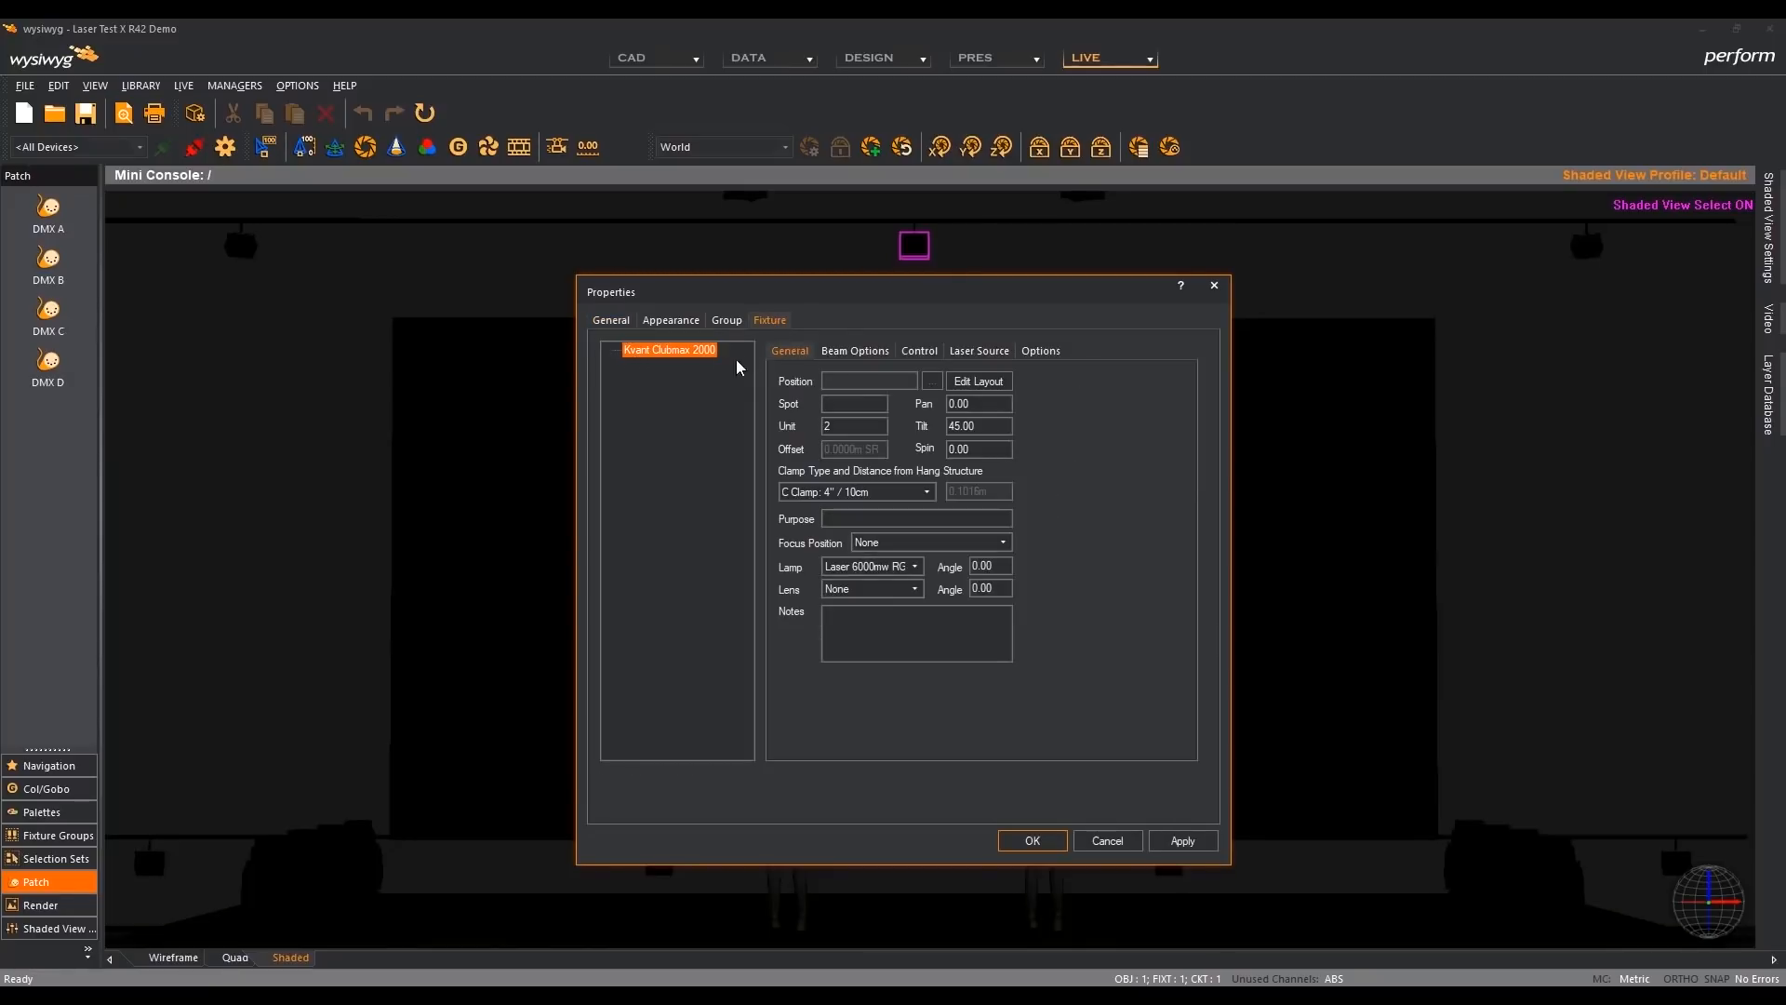
pyautogui.click(984, 351)
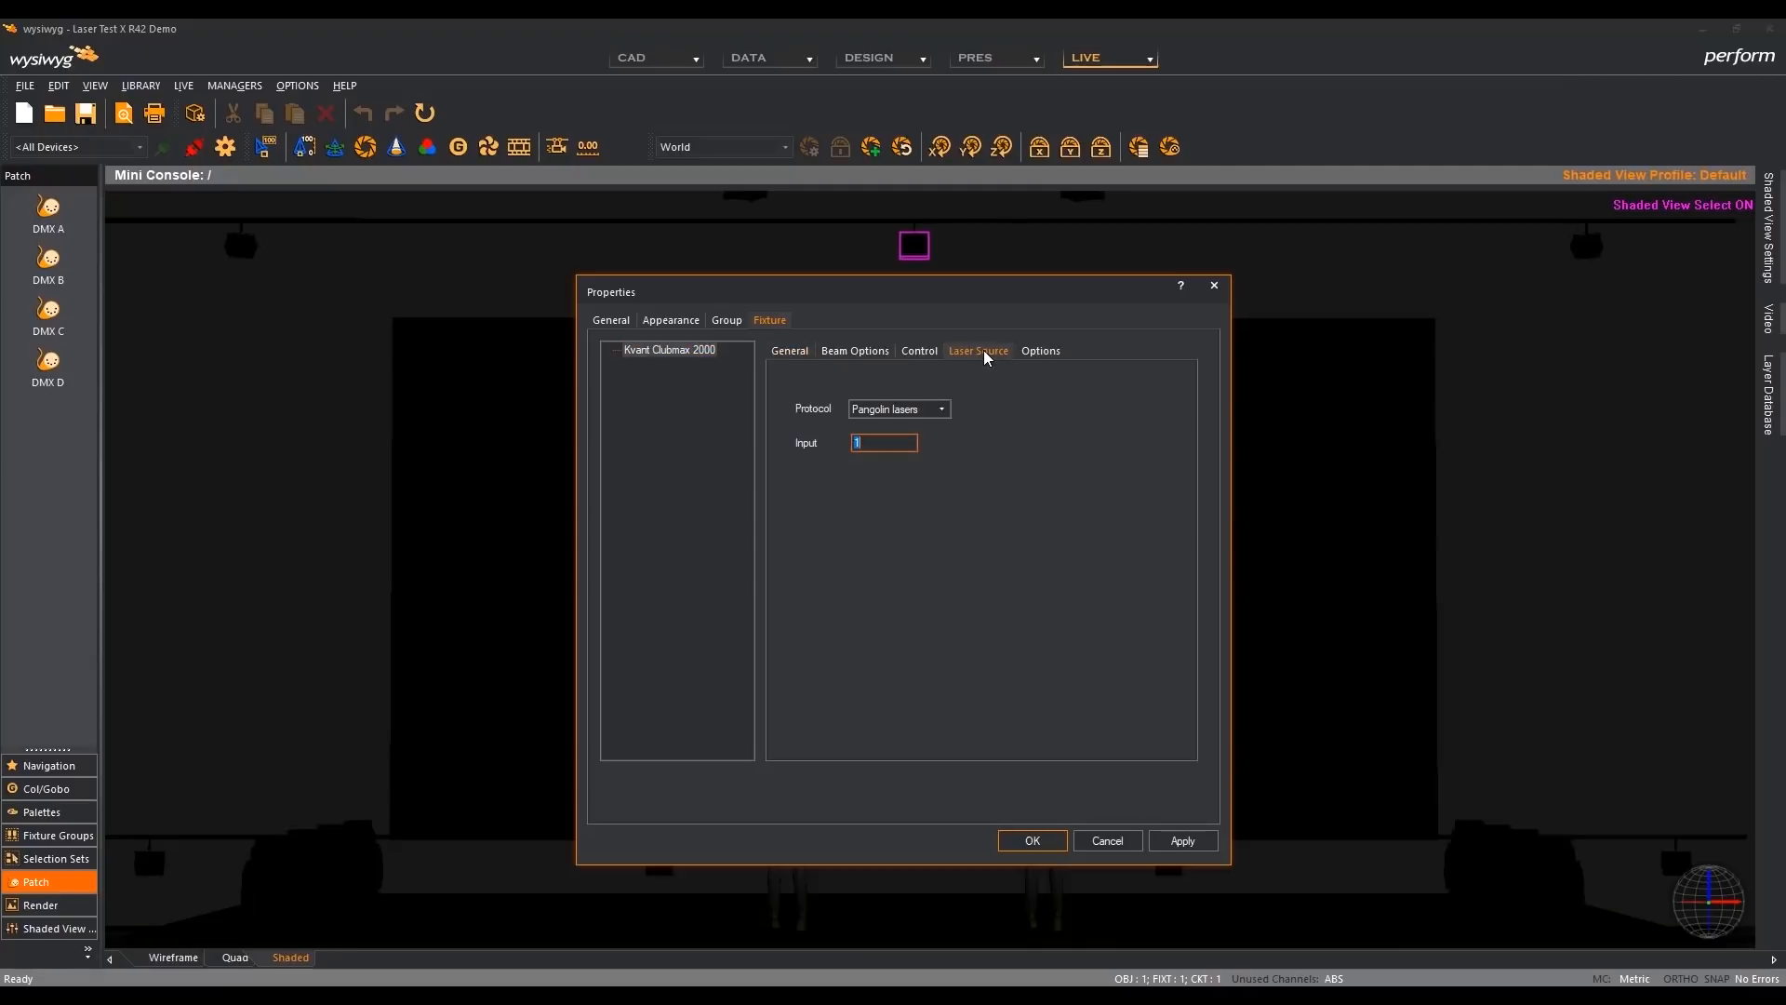
pyautogui.click(887, 440)
pyautogui.click(921, 351)
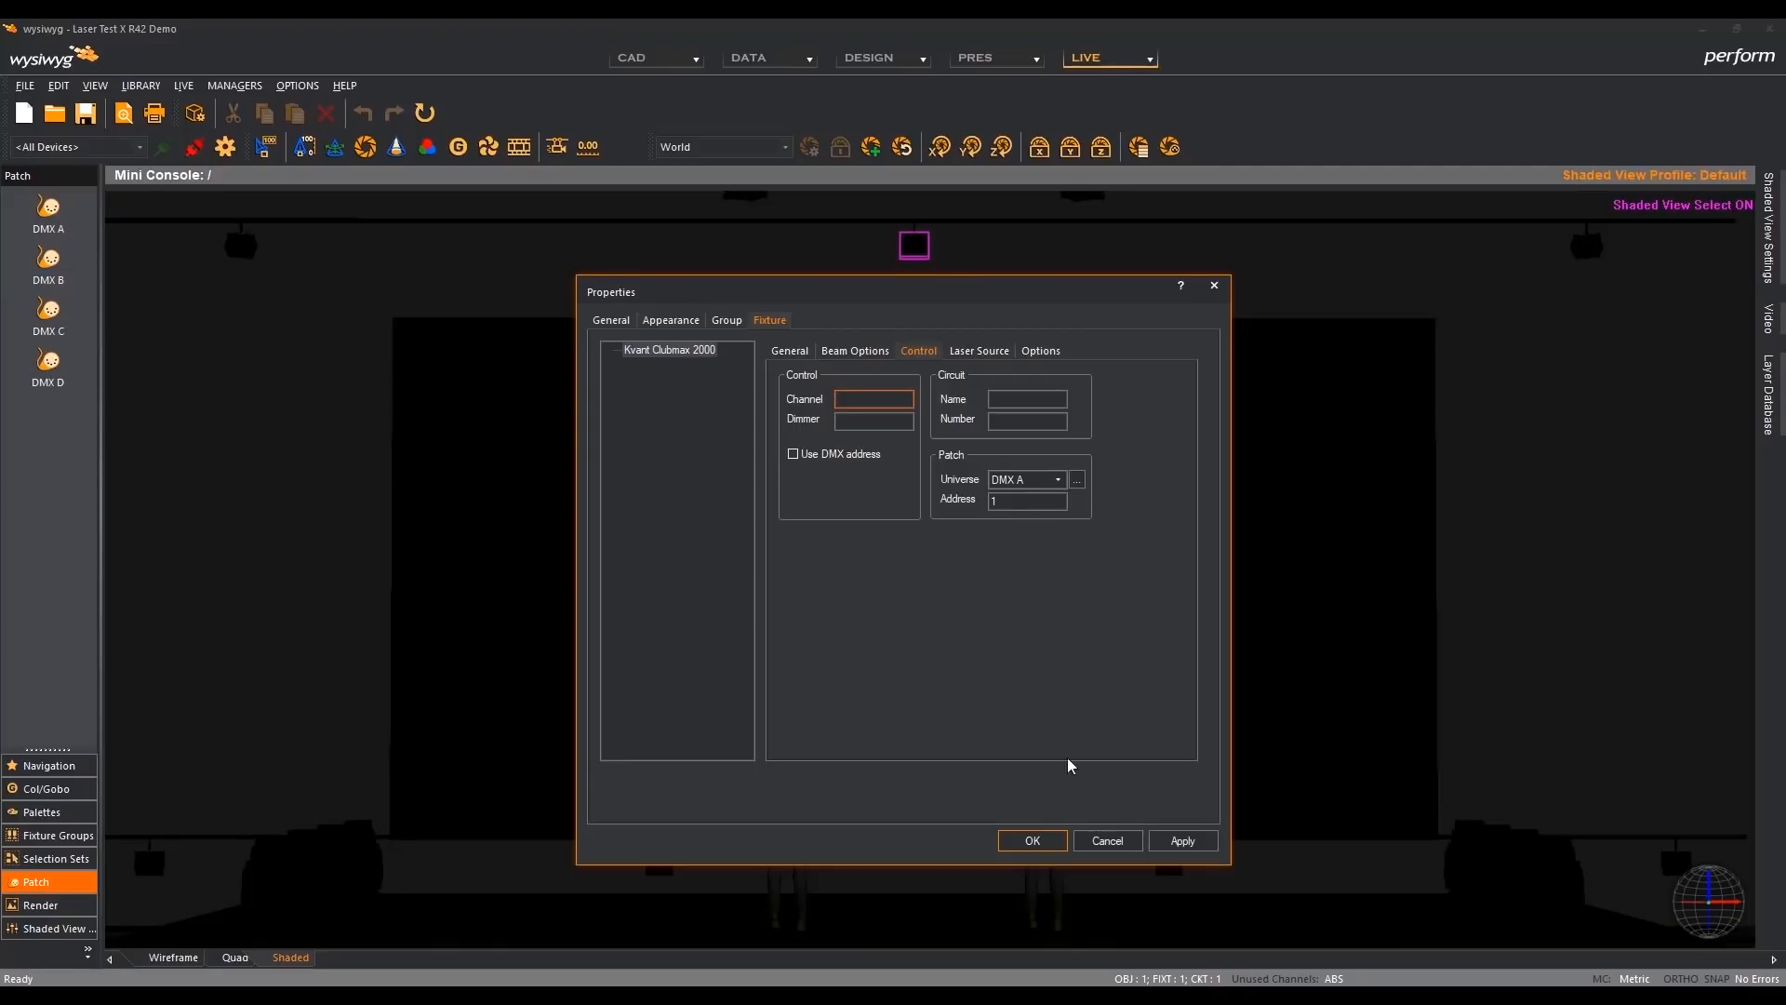
pyautogui.click(1098, 846)
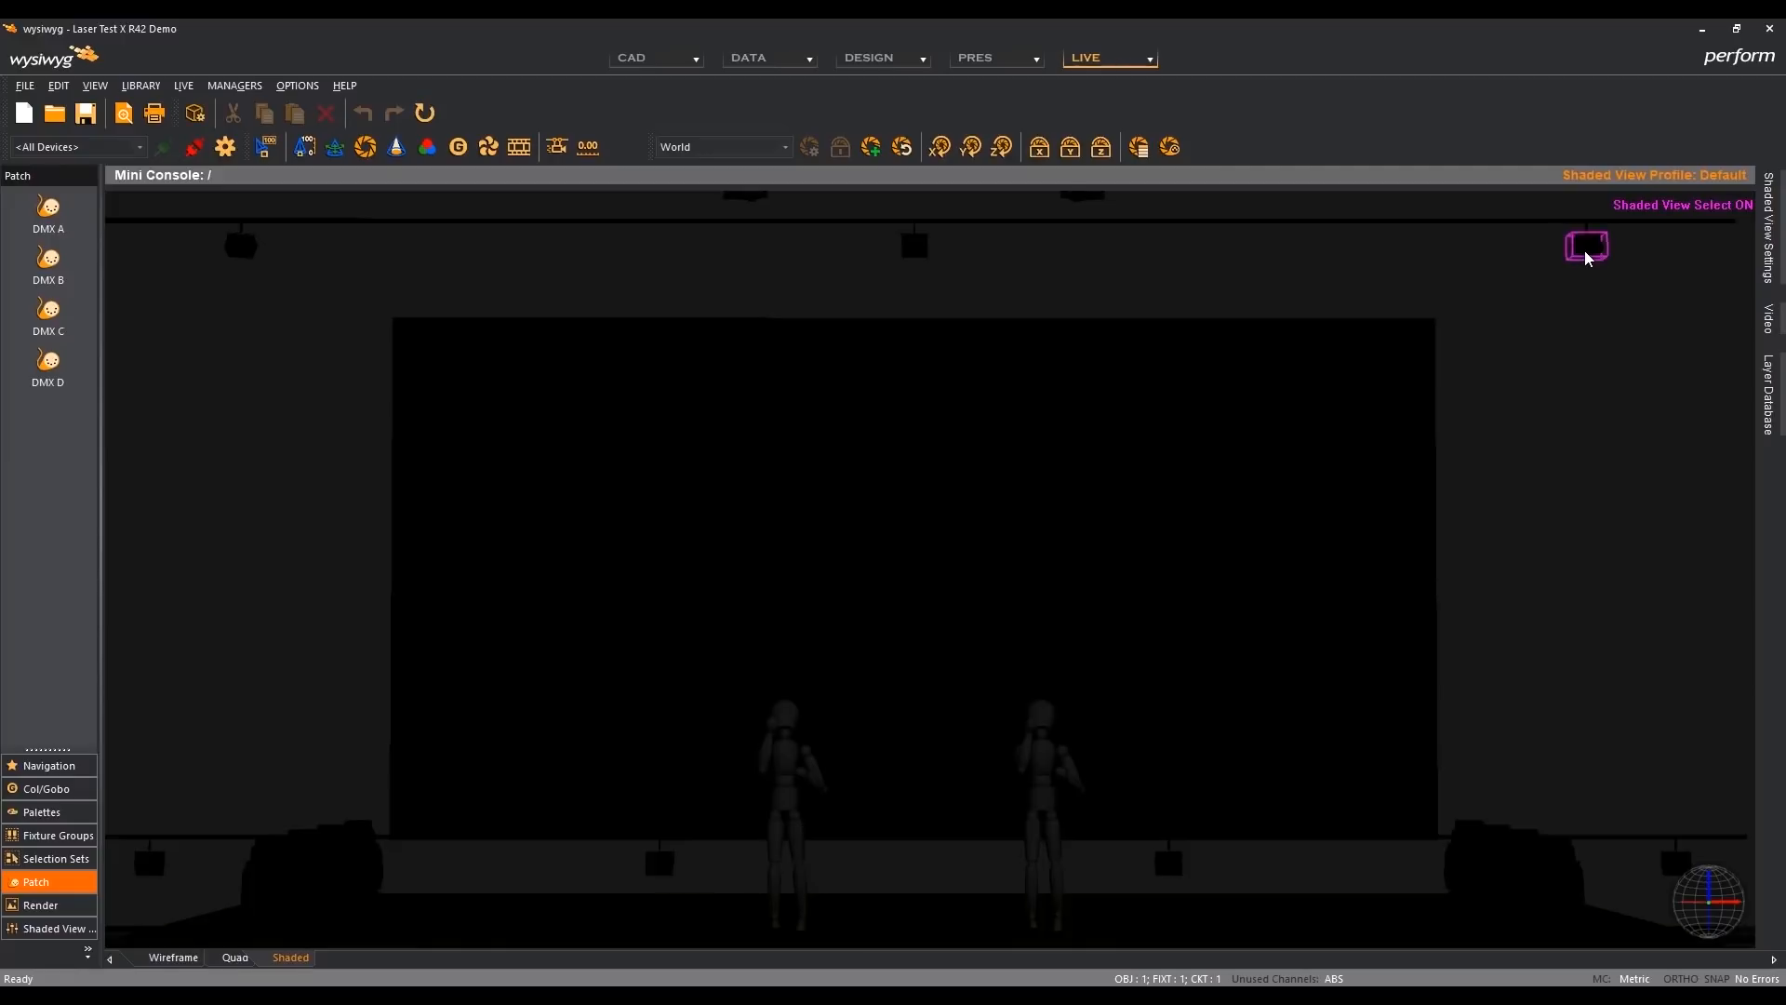
# - Inspect the laser source and DMX patch settings of the overhead laser at the stage's far right, discarding any changes
pyautogui.doubleClick(1587, 259)
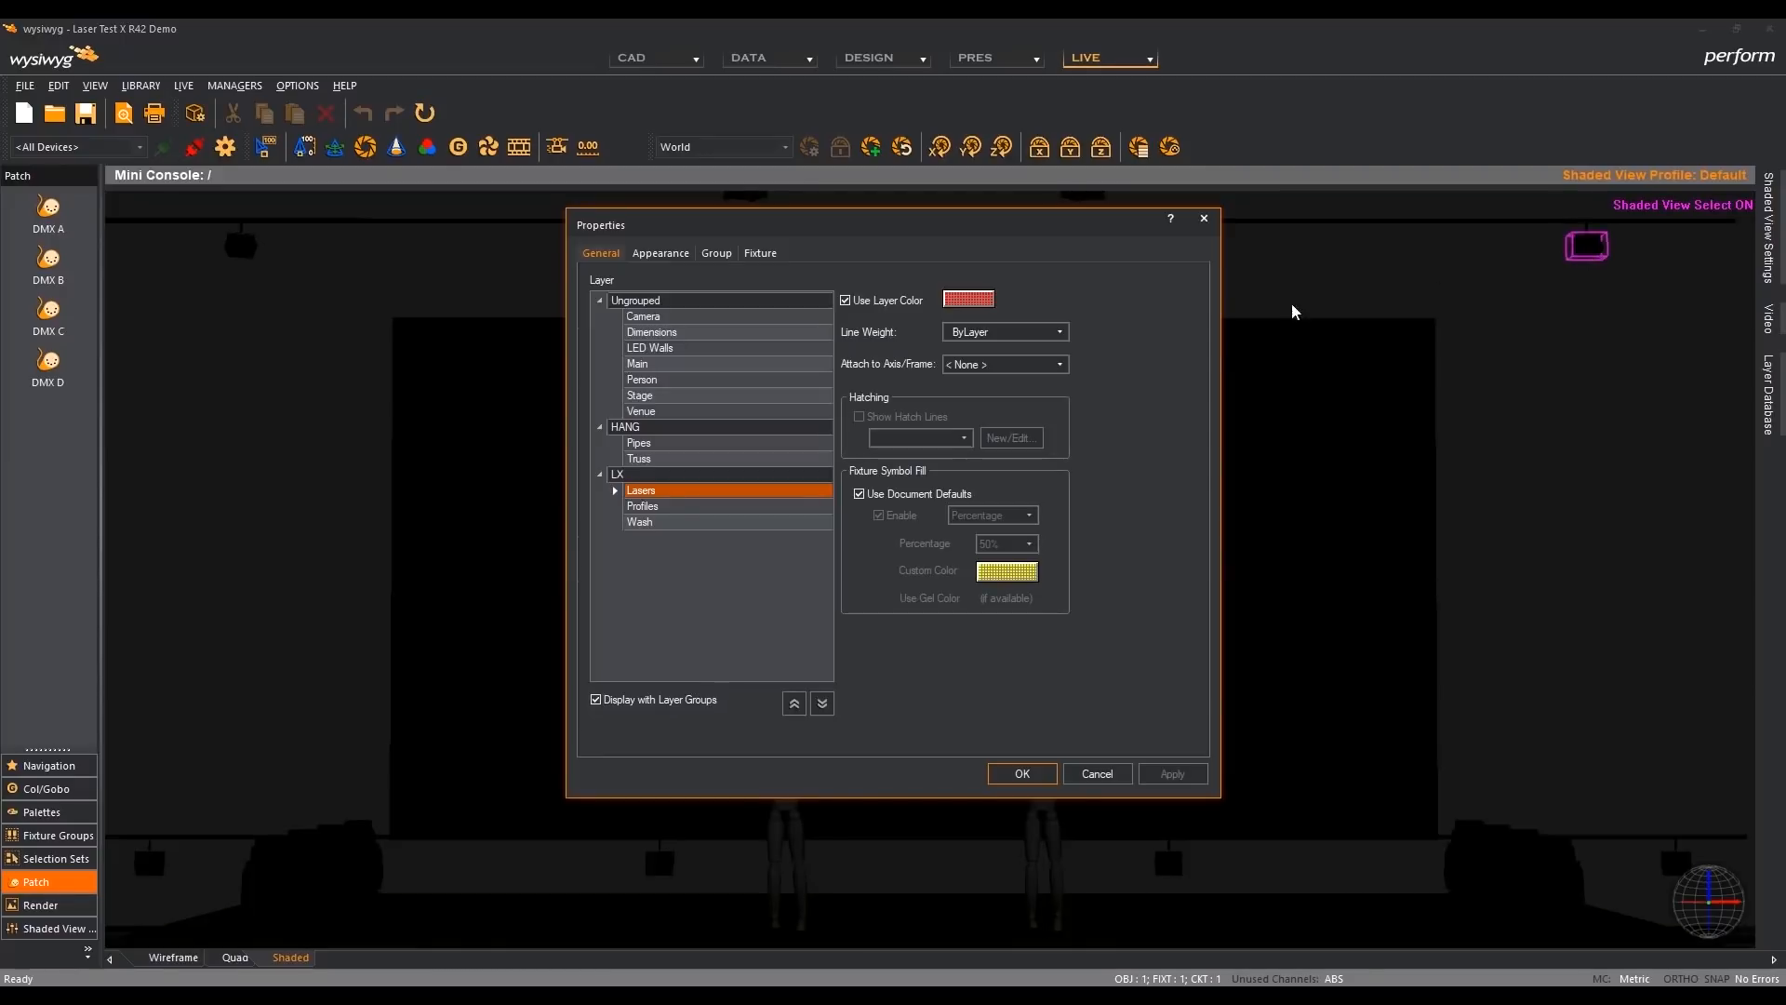
pyautogui.click(760, 253)
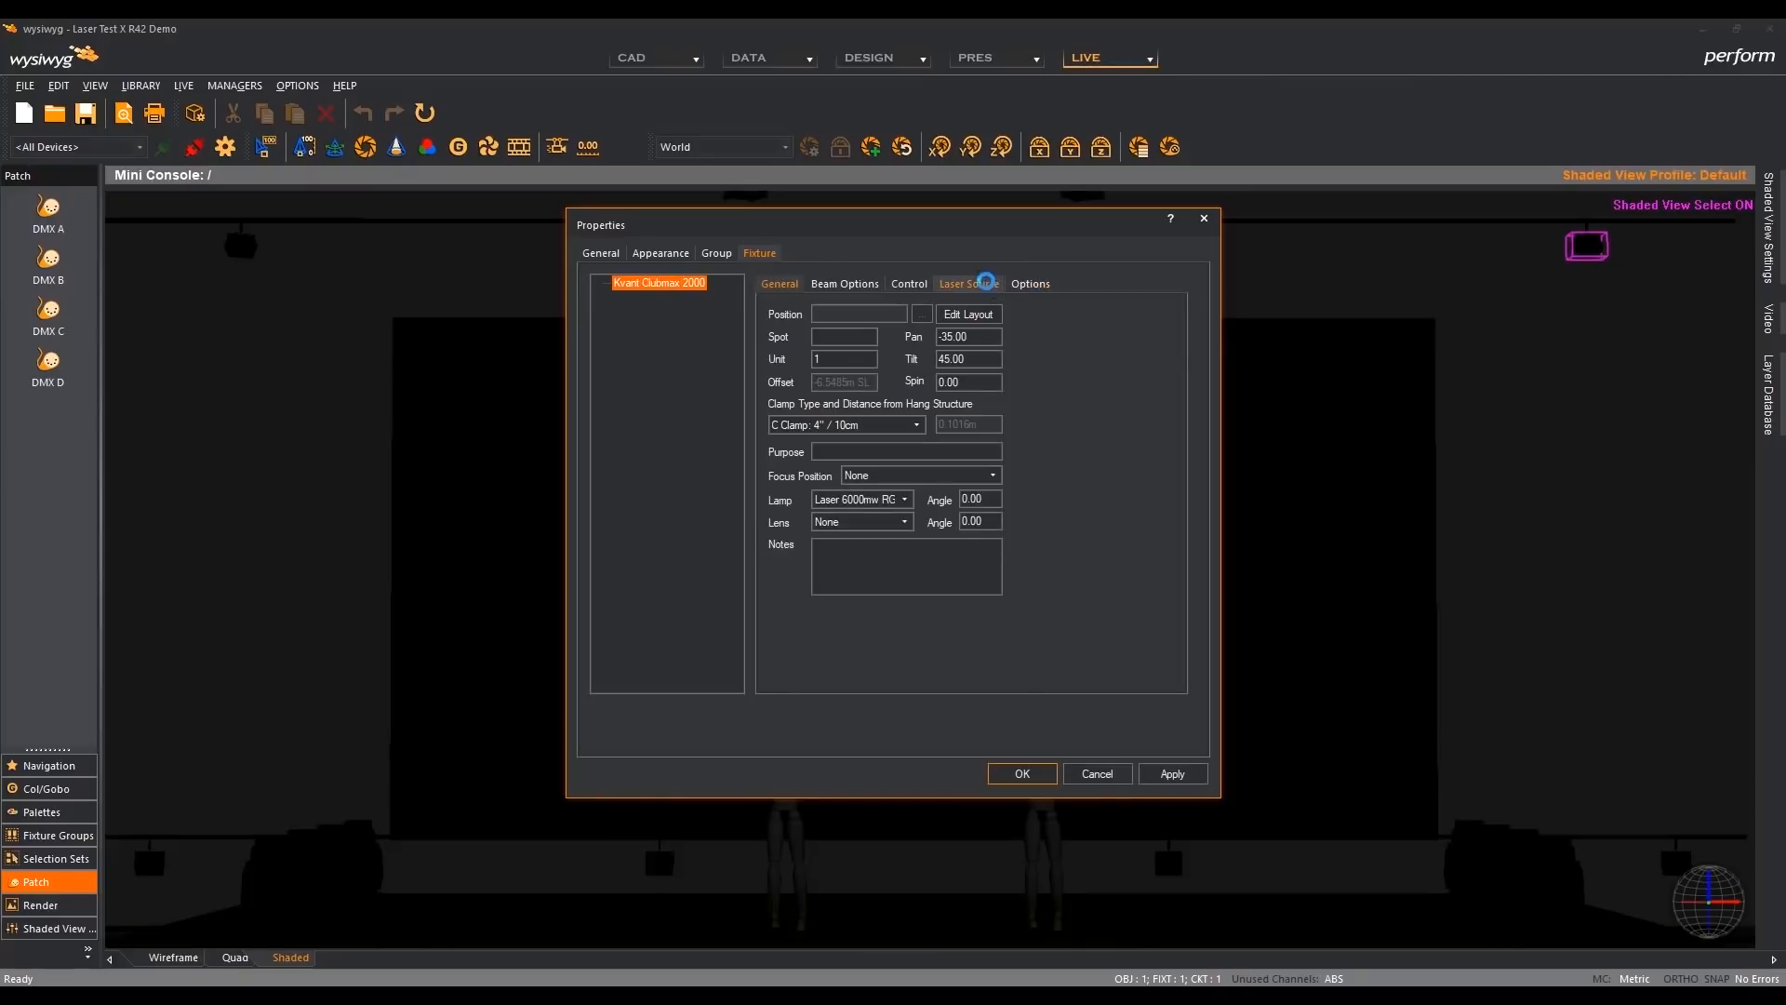
pyautogui.click(974, 284)
pyautogui.click(878, 373)
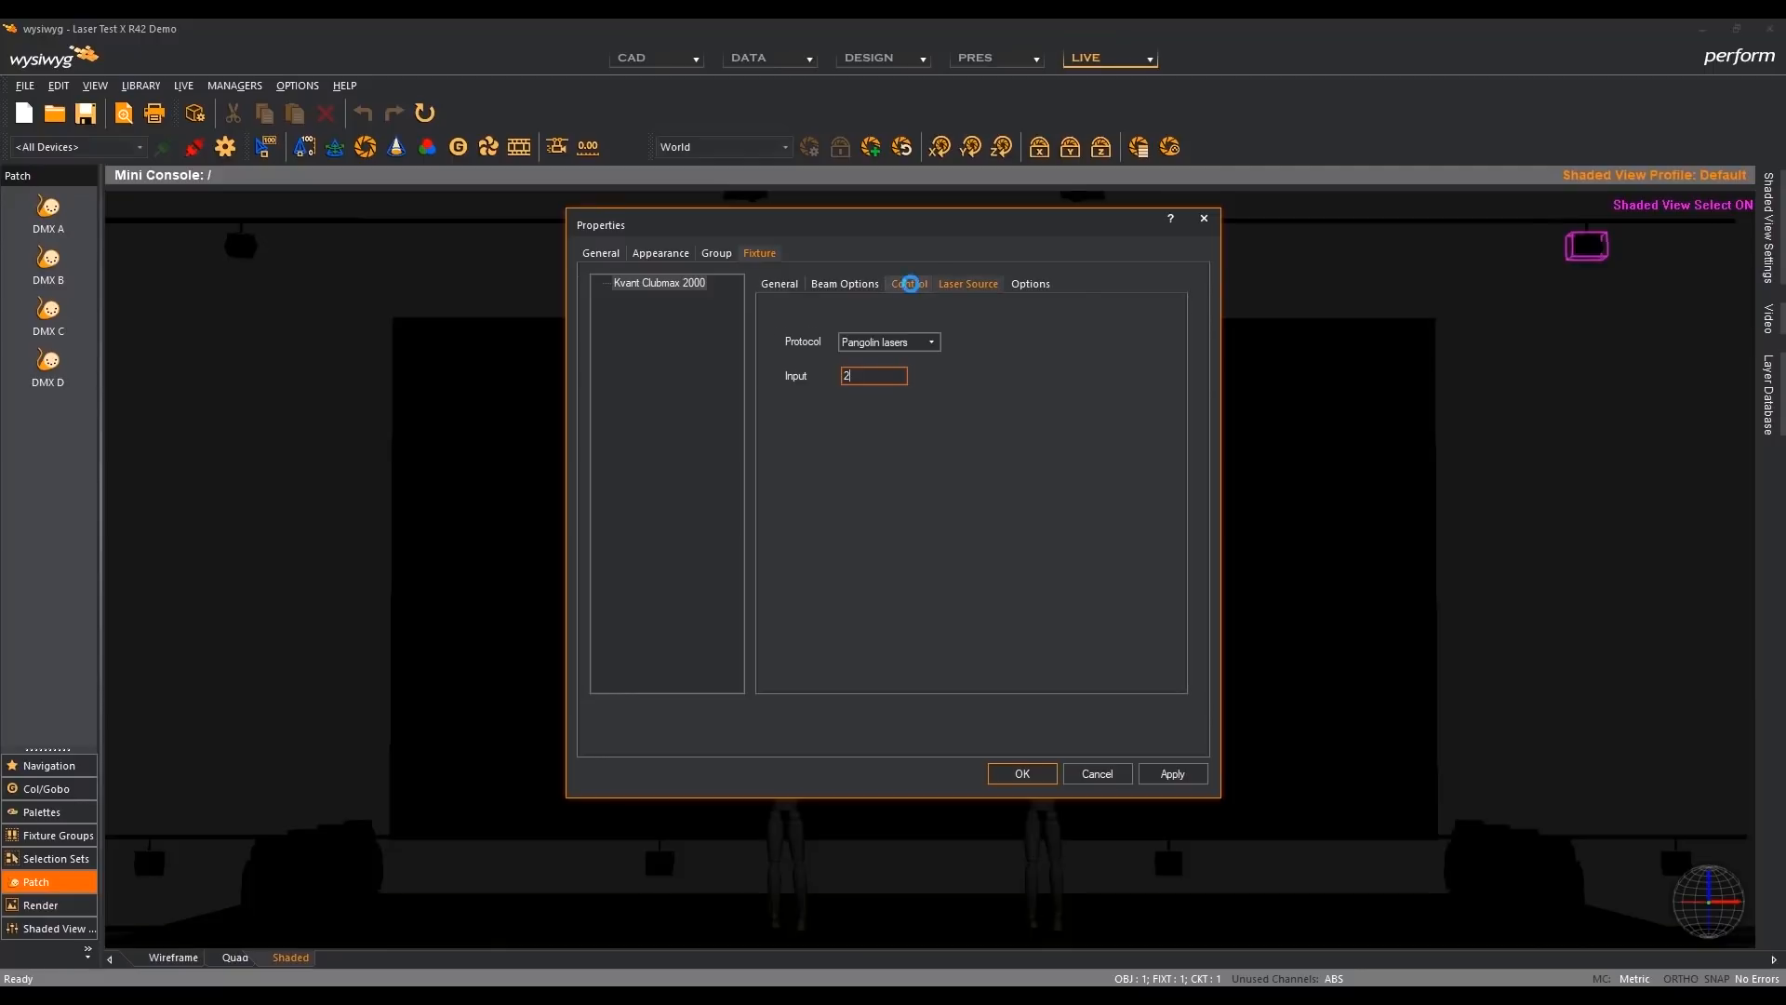
pyautogui.click(908, 284)
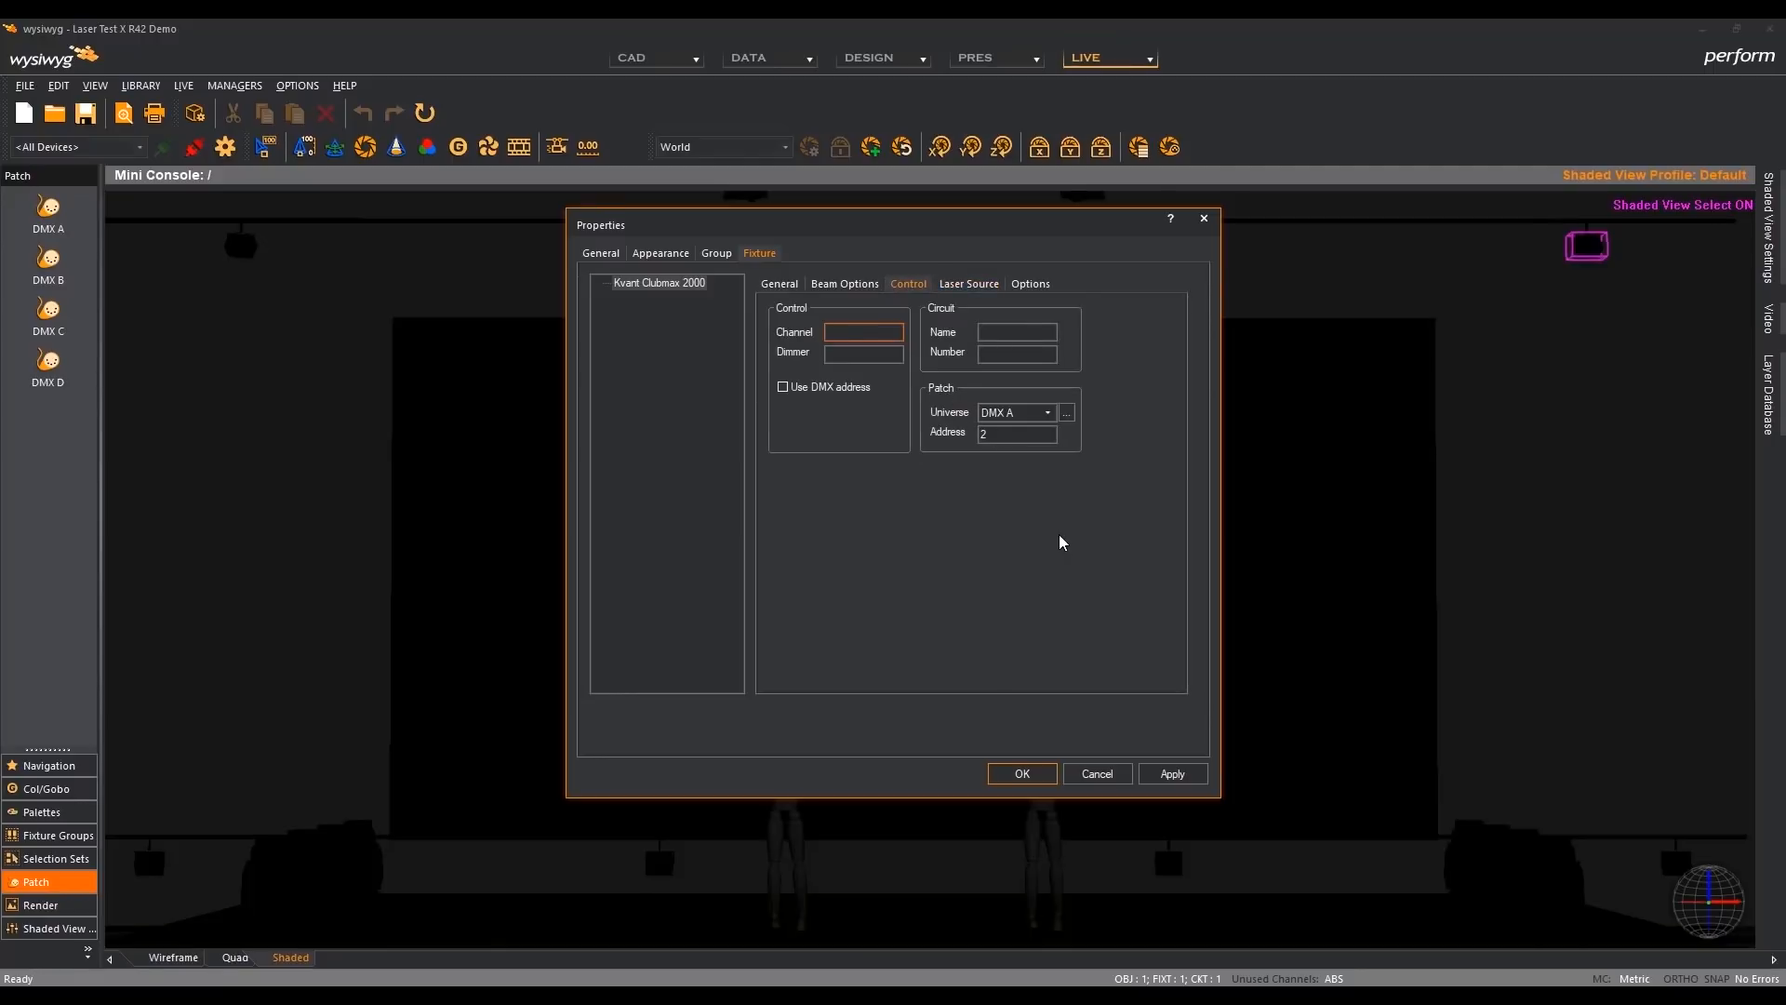
pyautogui.click(1097, 774)
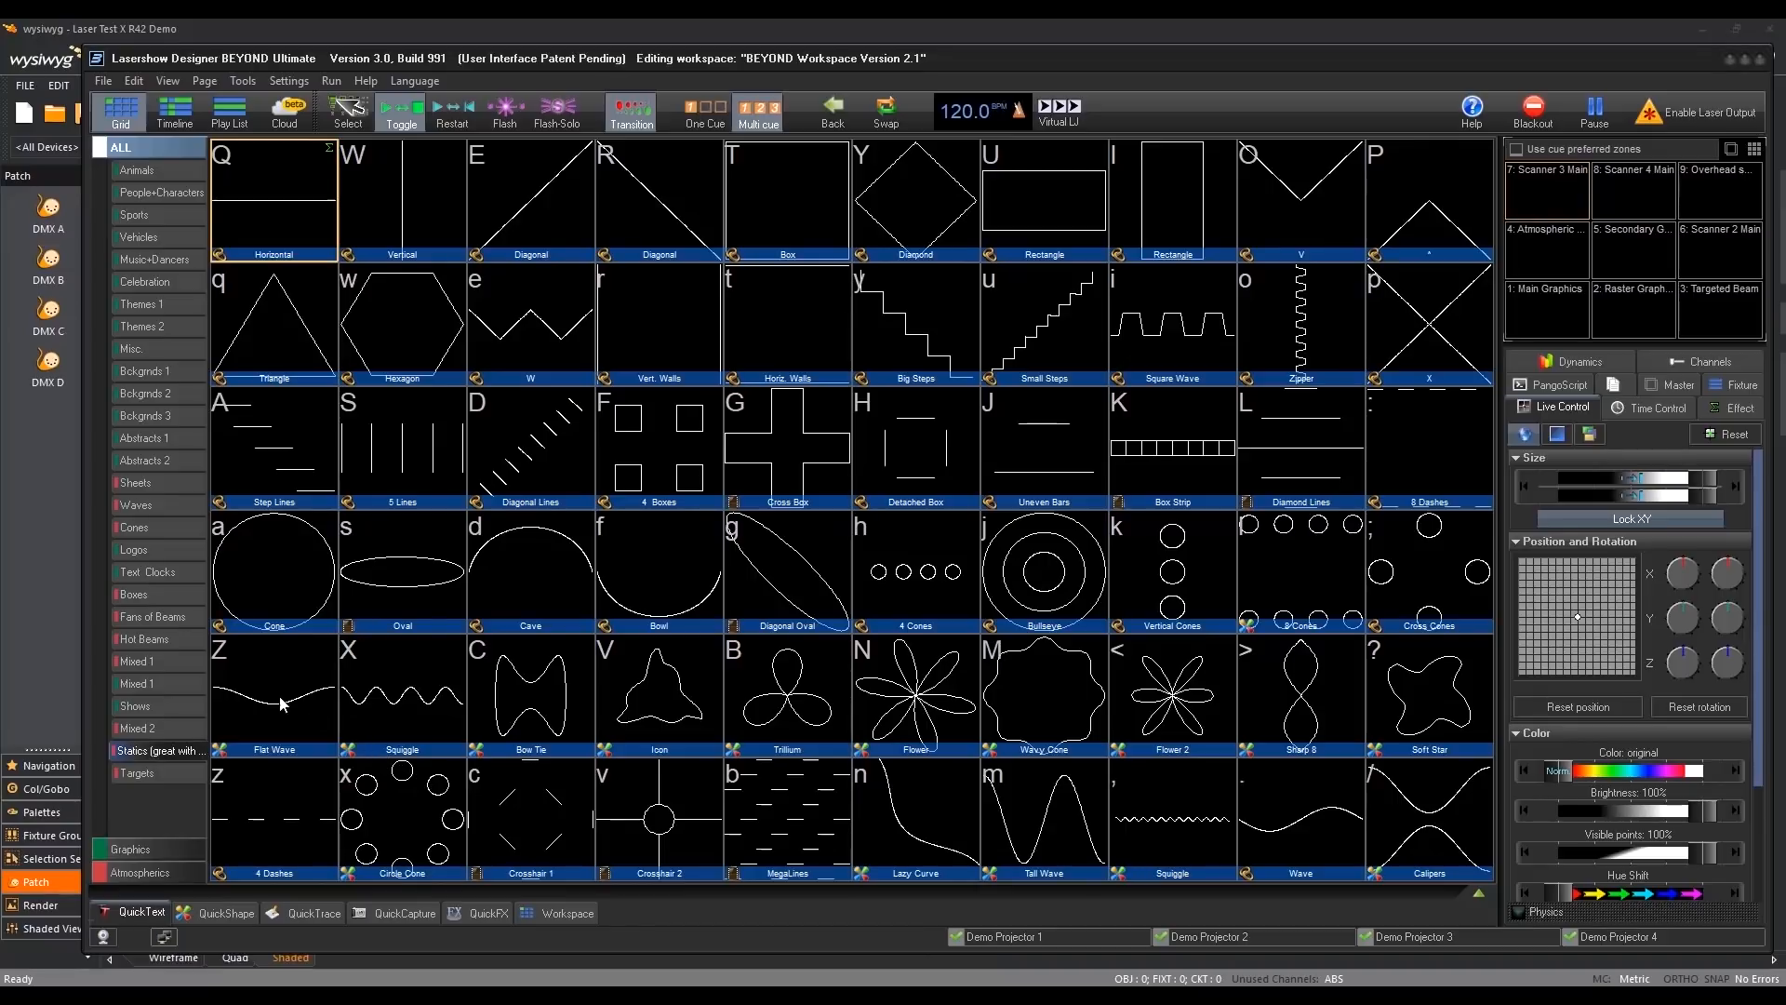
# - Play Cue 28 from the Hot Beams category in Lasershow Designer BEYOND
pyautogui.click(162, 638)
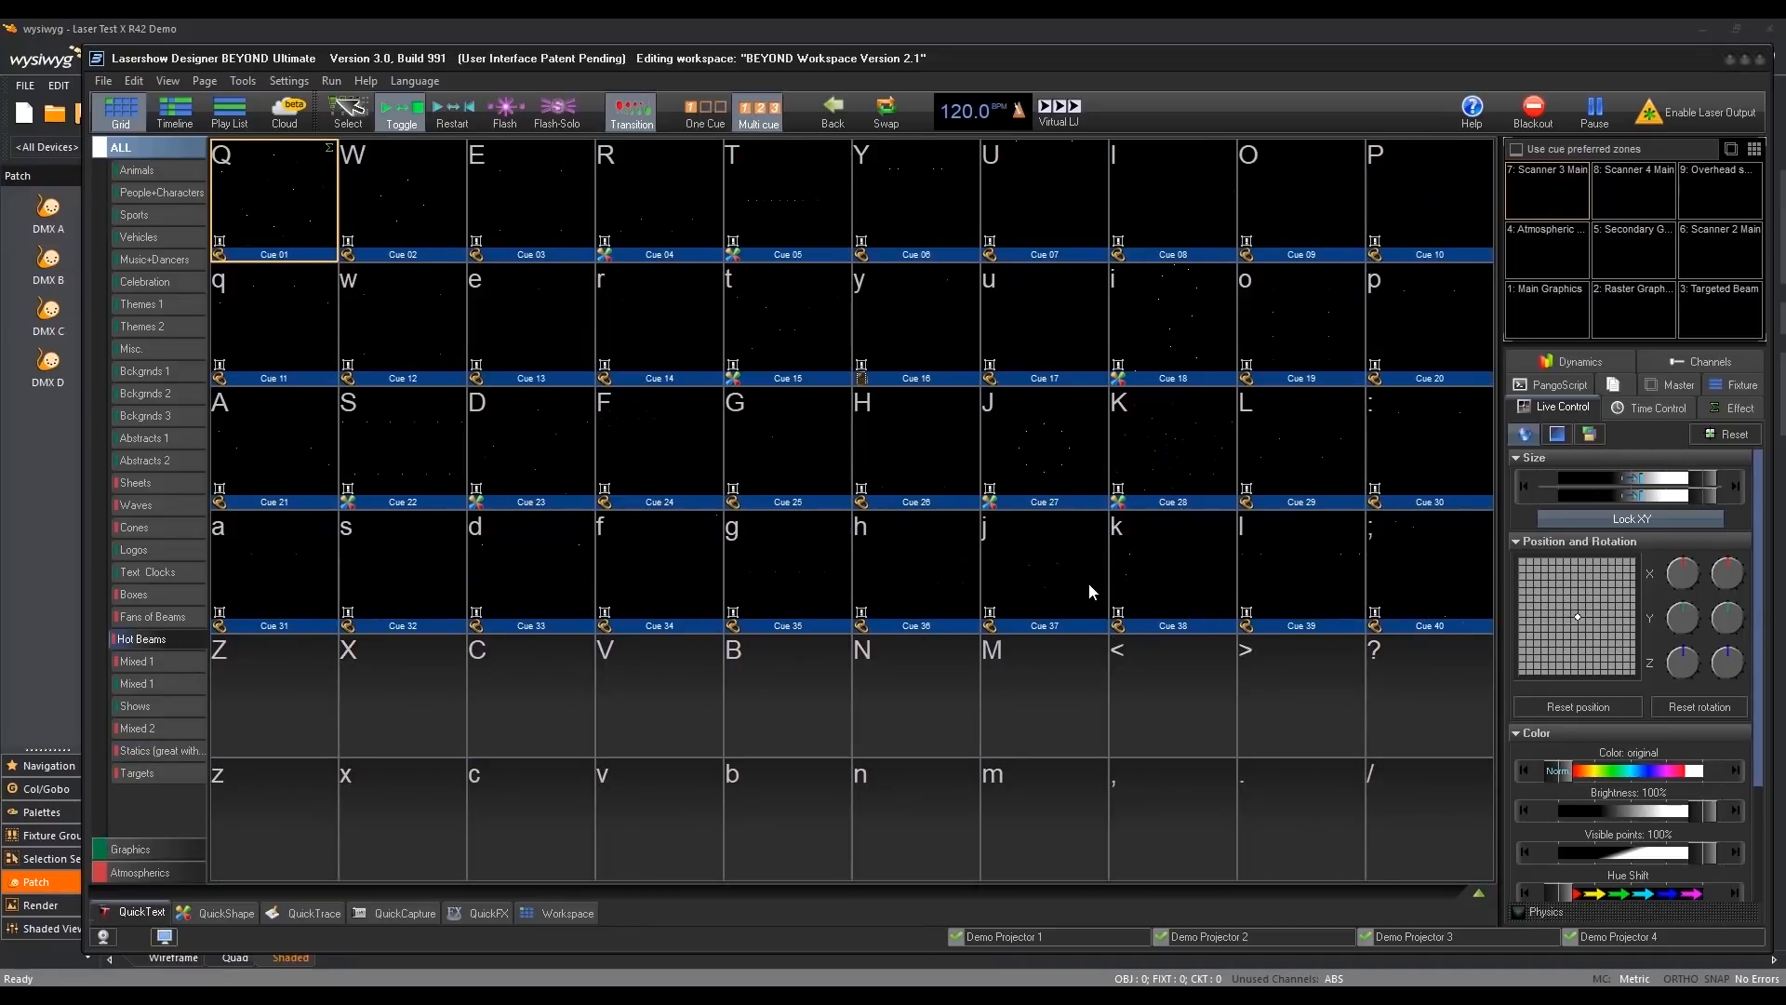
pyautogui.click(1165, 433)
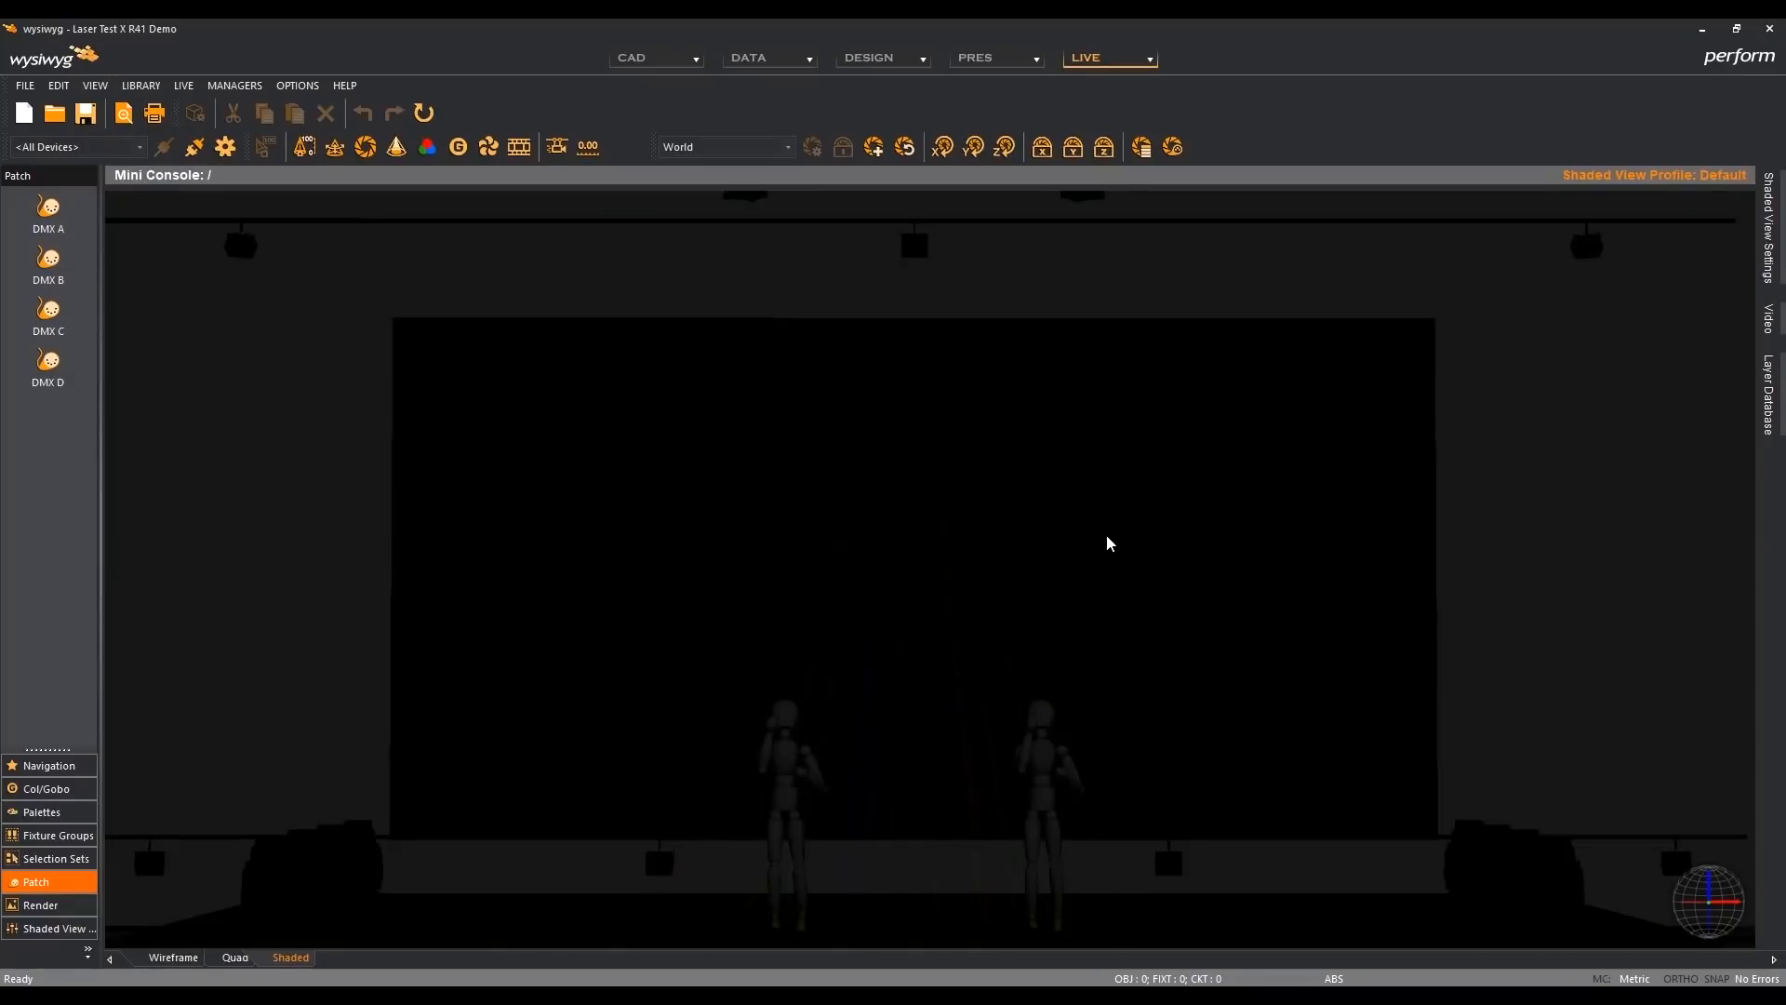
# - Compare the shaded view's simulation options between the R41 and R42 windows, ending in R41
pyautogui.doubleClick(1106, 544)
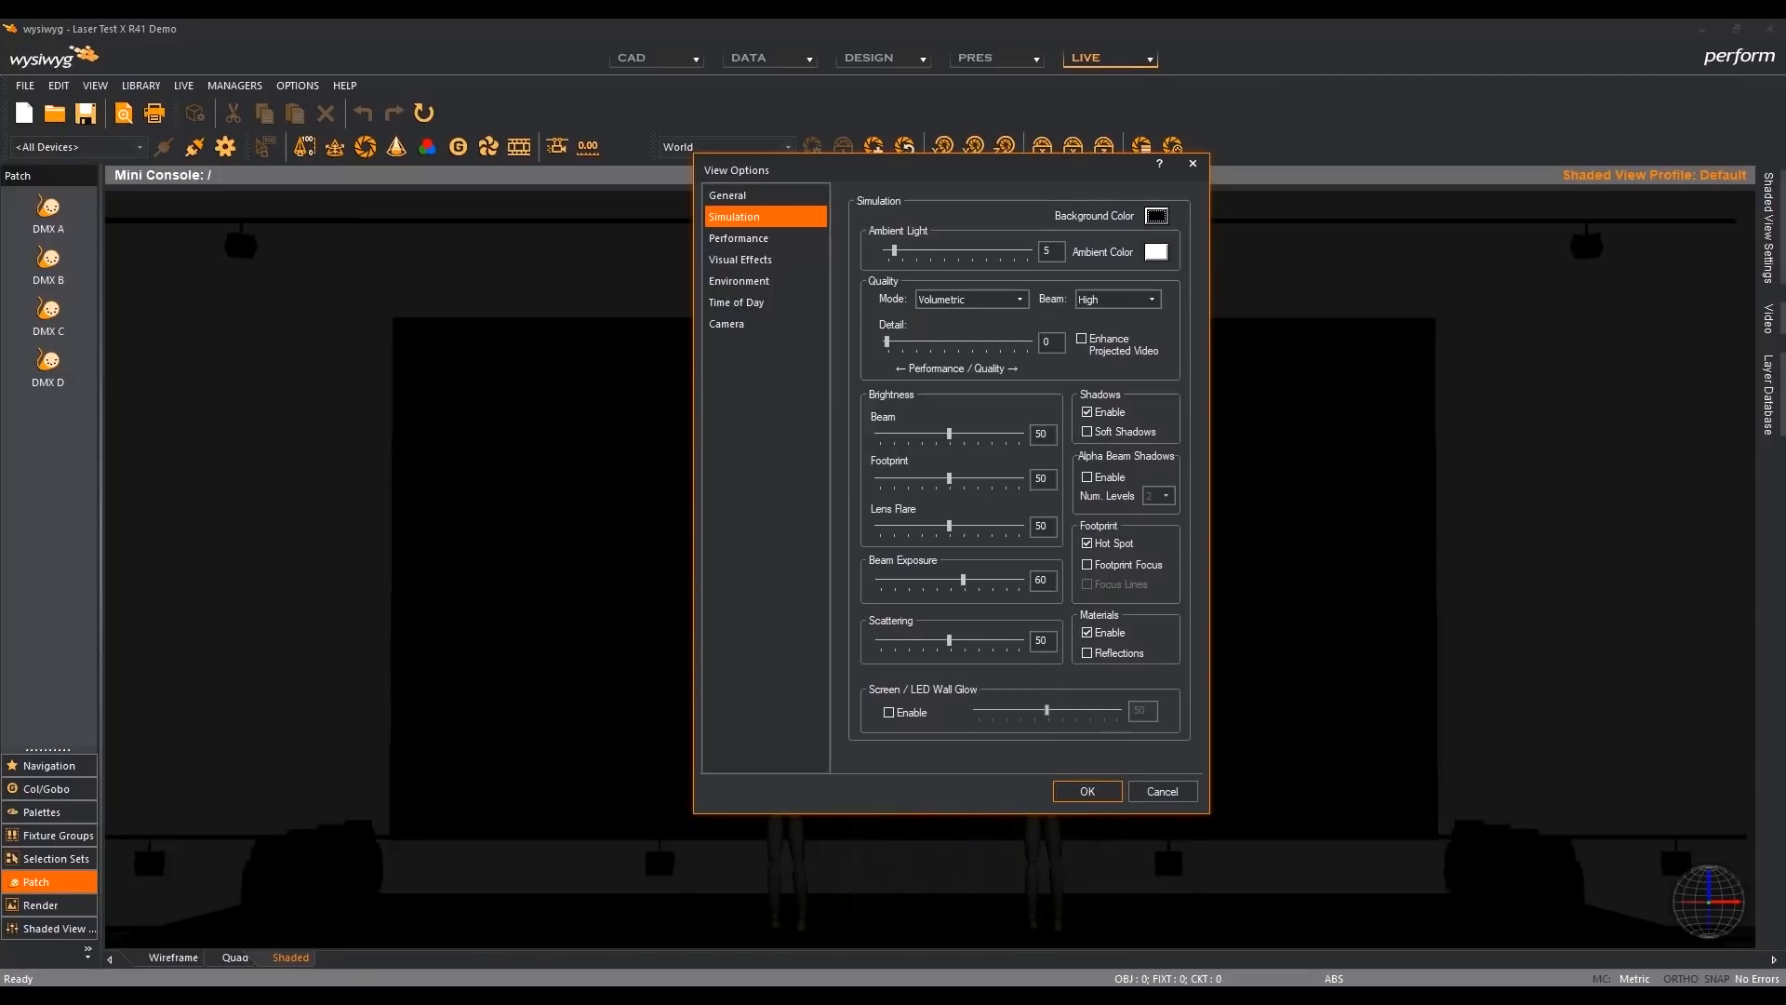
pyautogui.click(1166, 994)
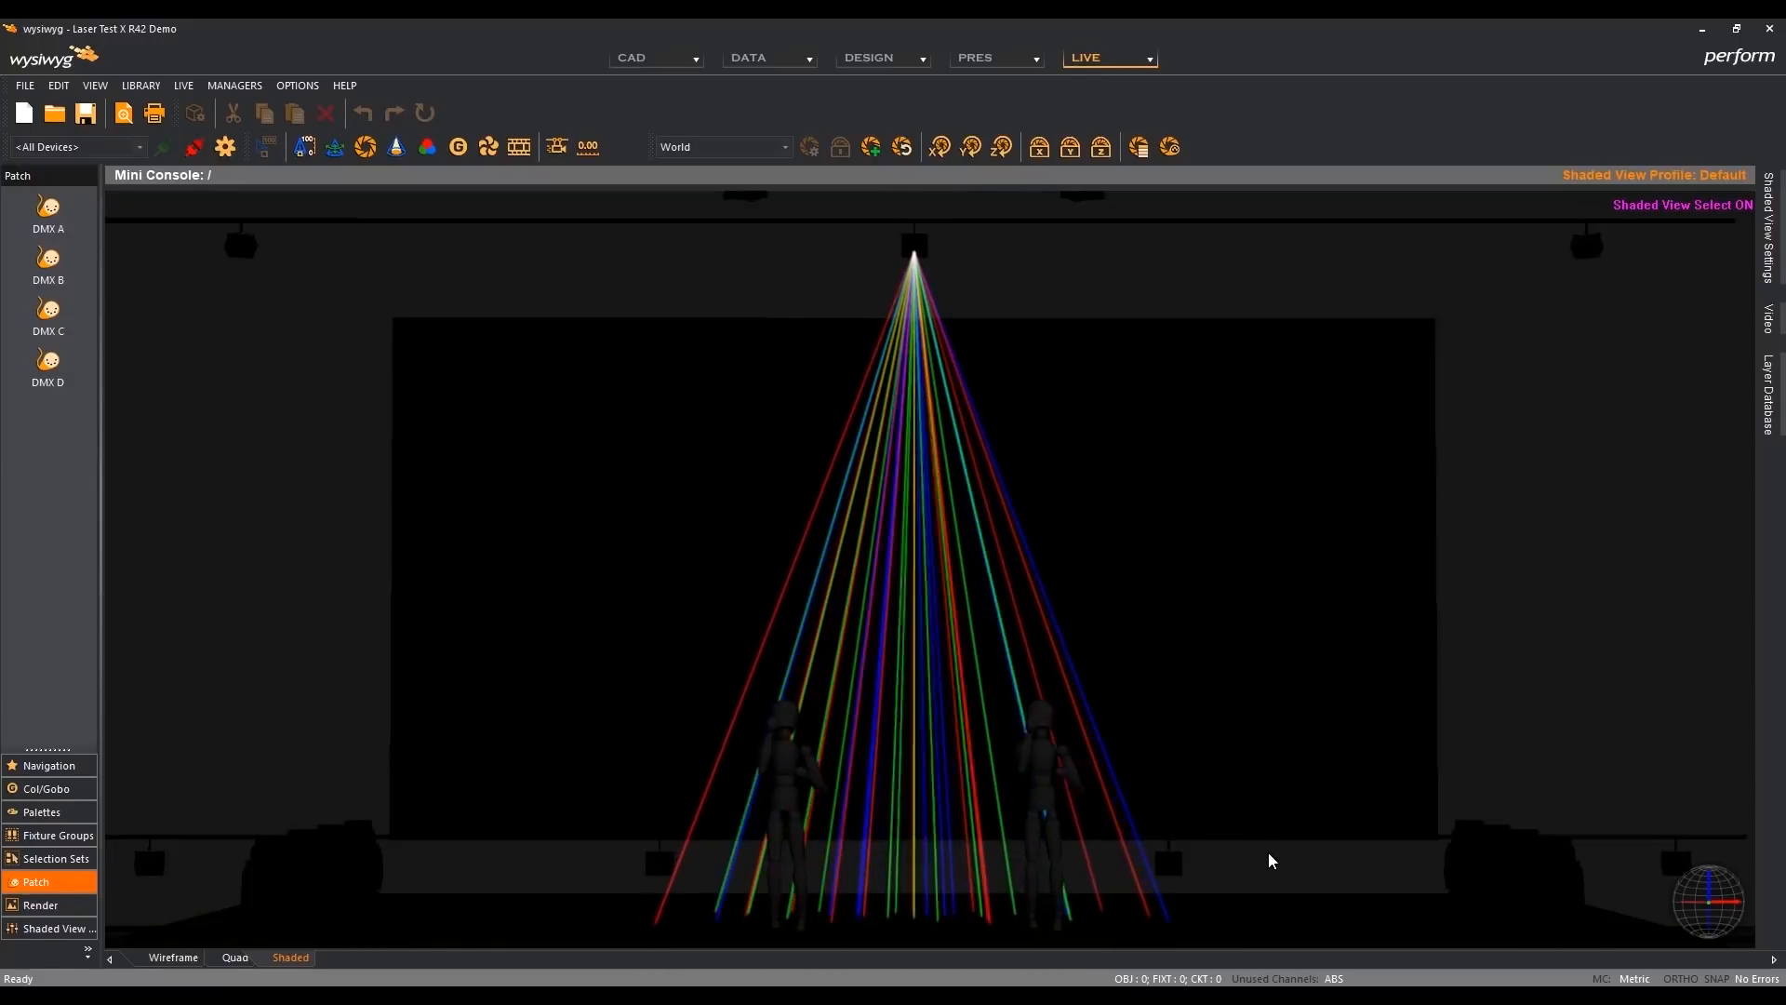
pyautogui.hotkey('alt', 'Return')
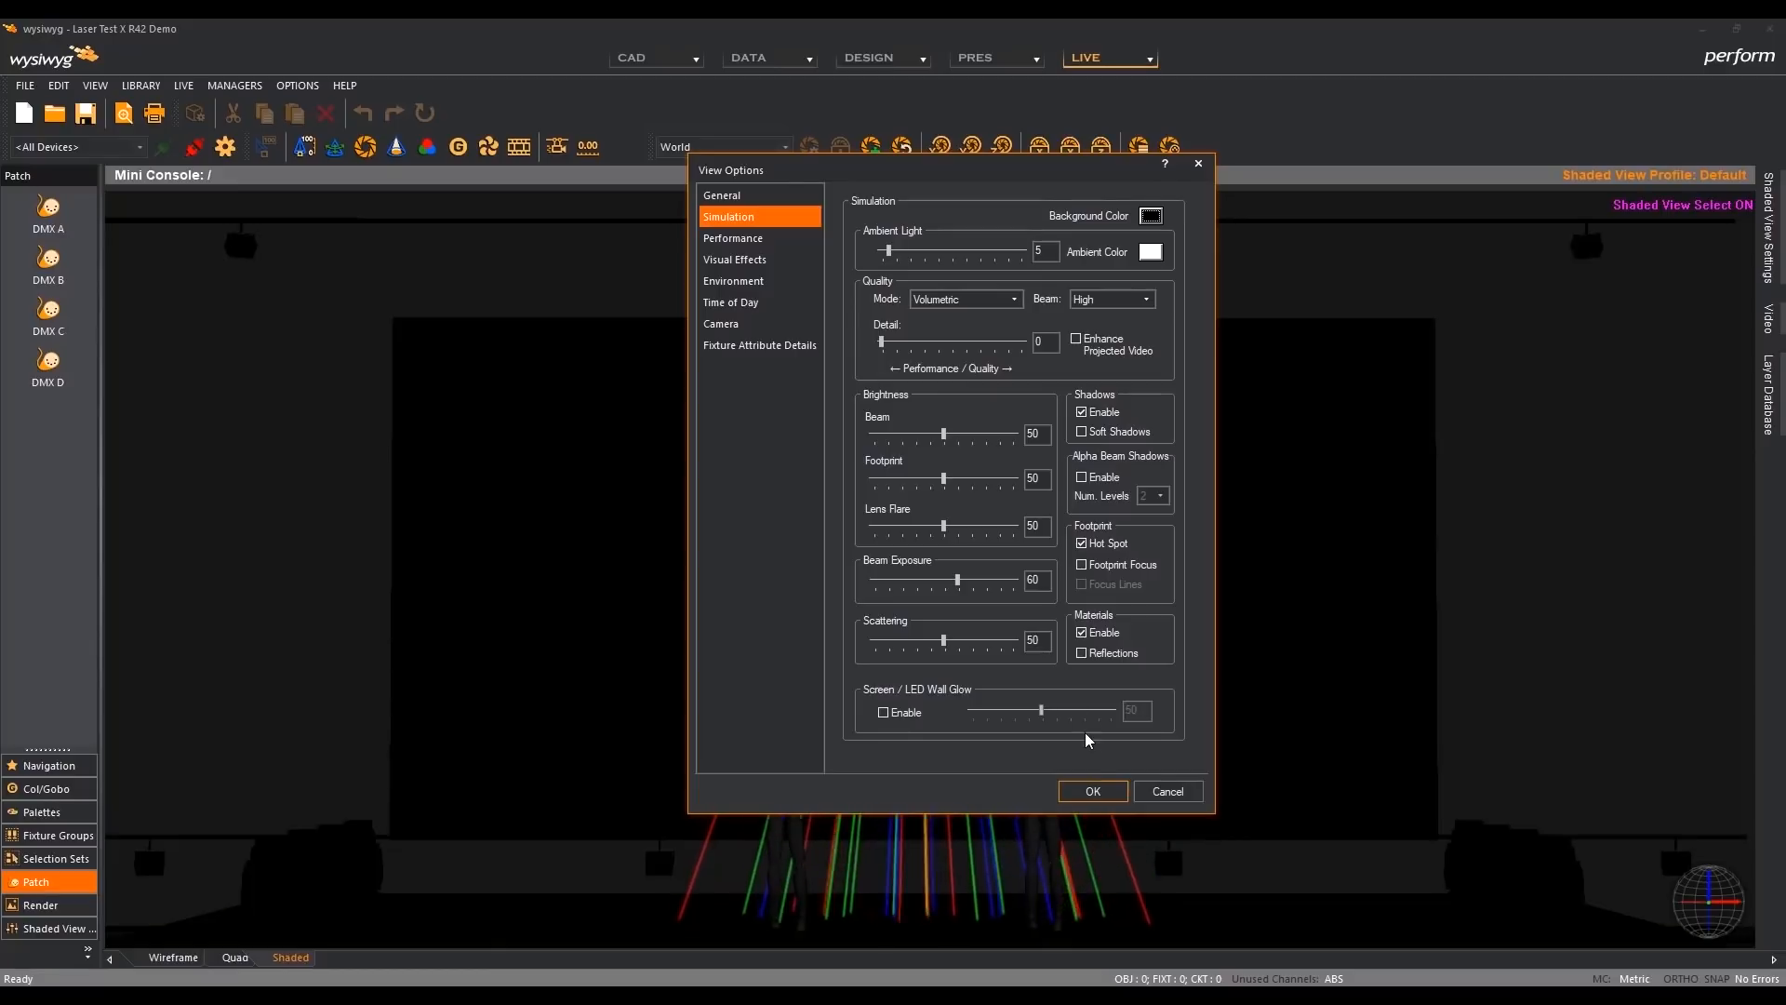
pyautogui.click(1093, 792)
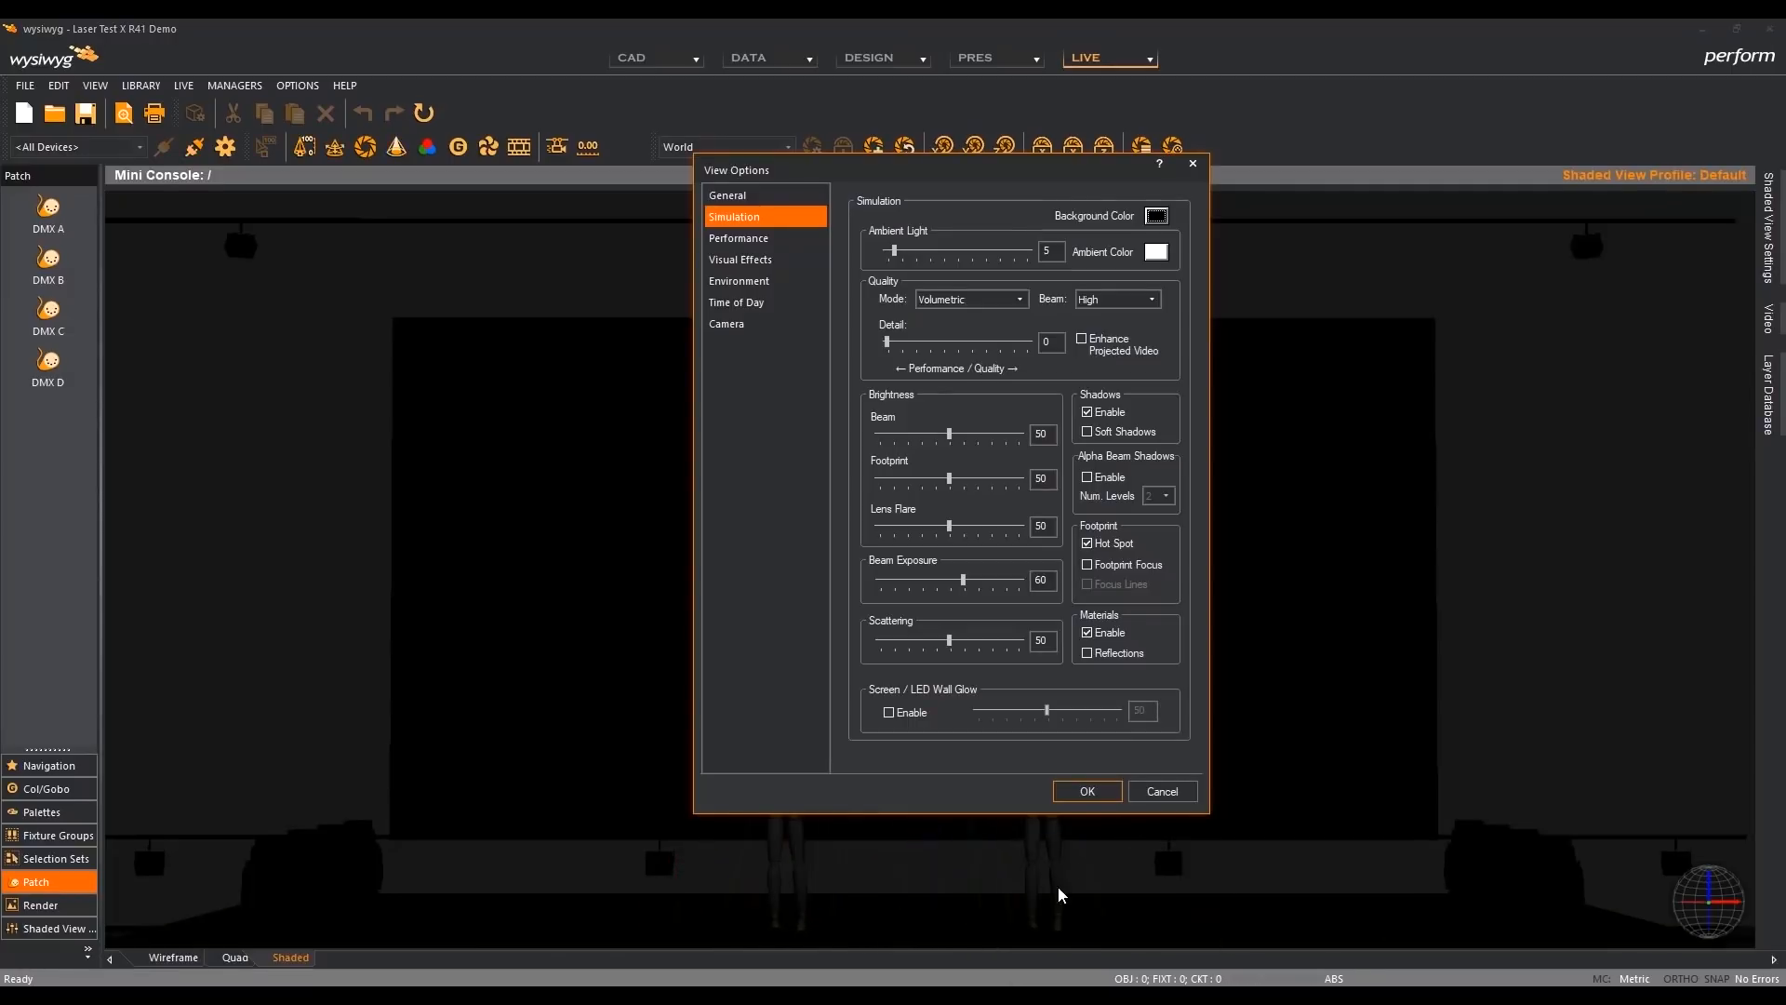
pyautogui.click(1081, 792)
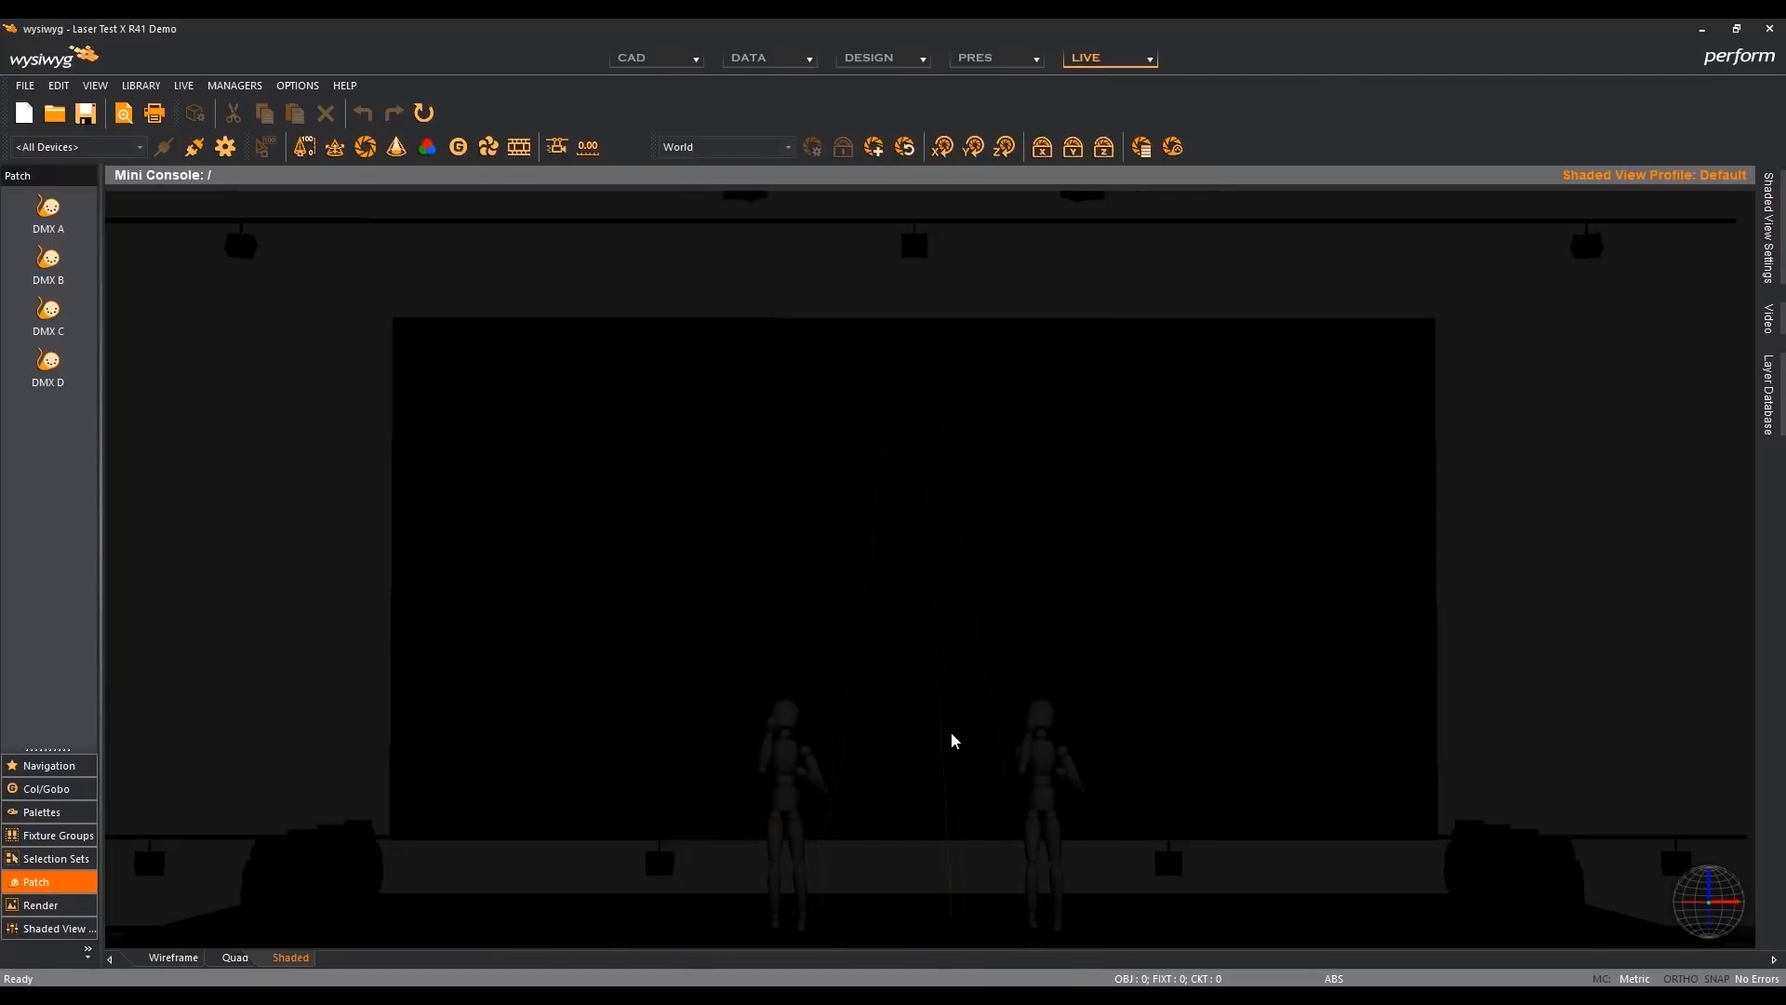
# - Set Beam Exposure to 80 in R41's shaded view and compare its hot beams with the R42 window
pyautogui.scroll(2, 941, 584)
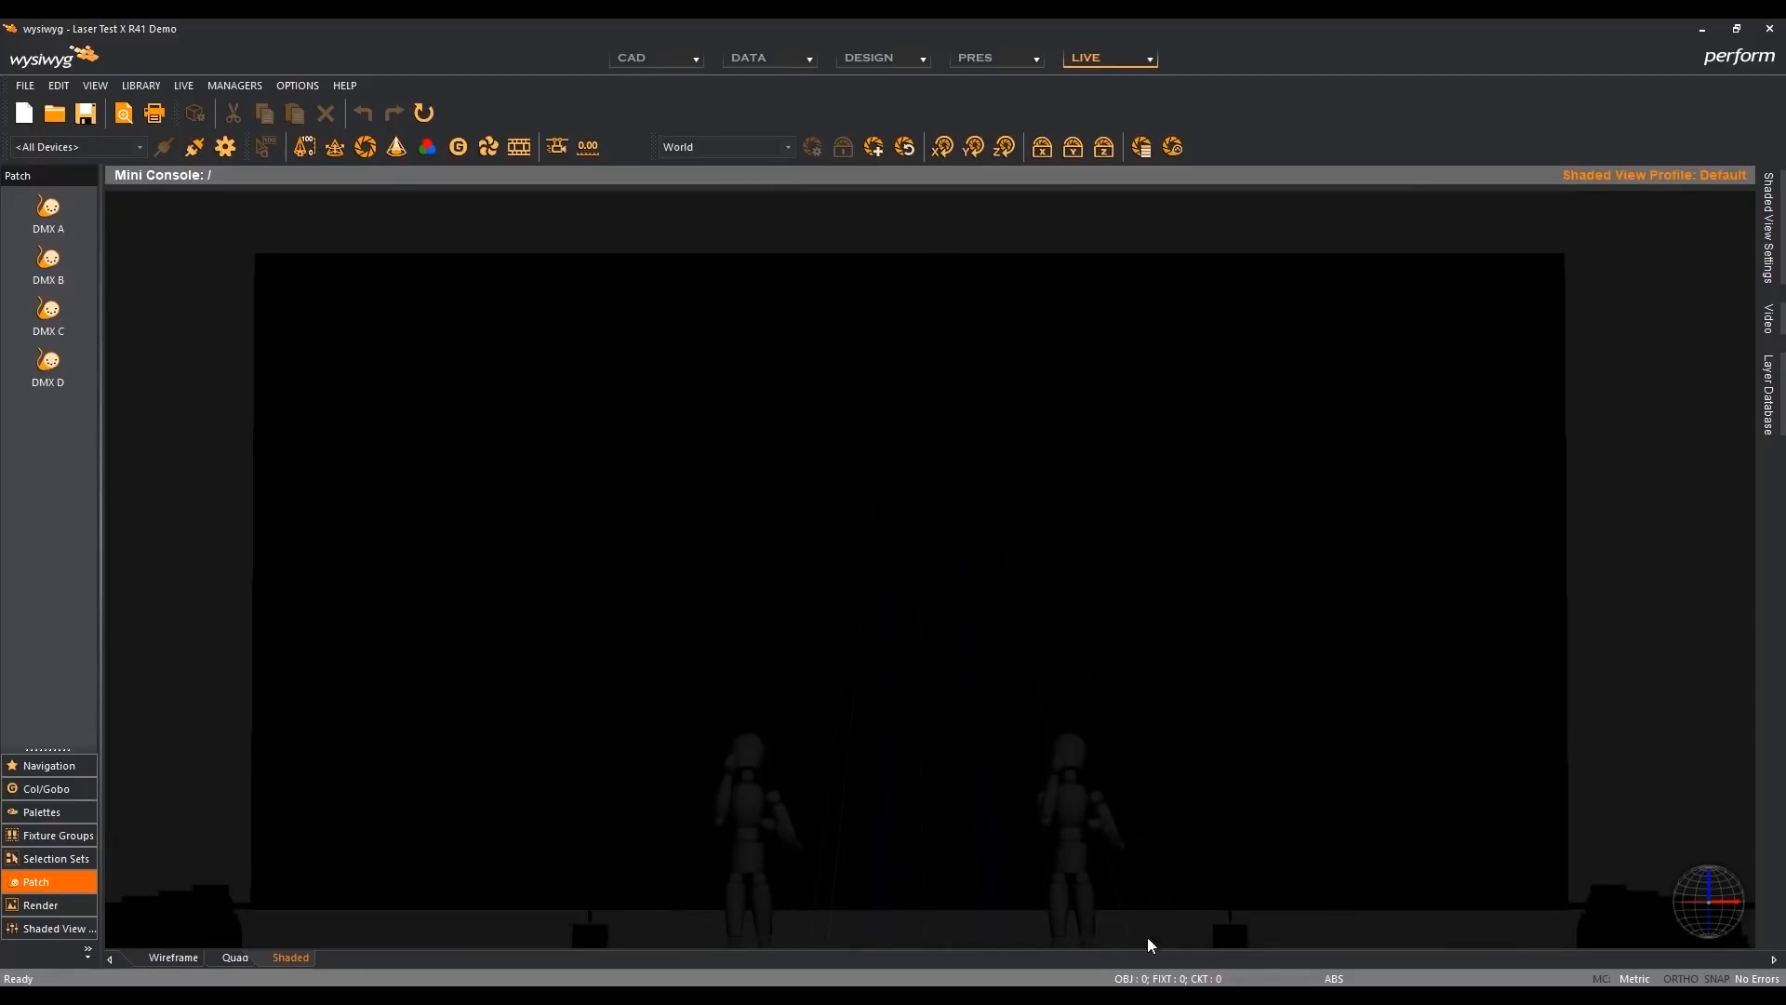
pyautogui.doubleClick(1200, 720)
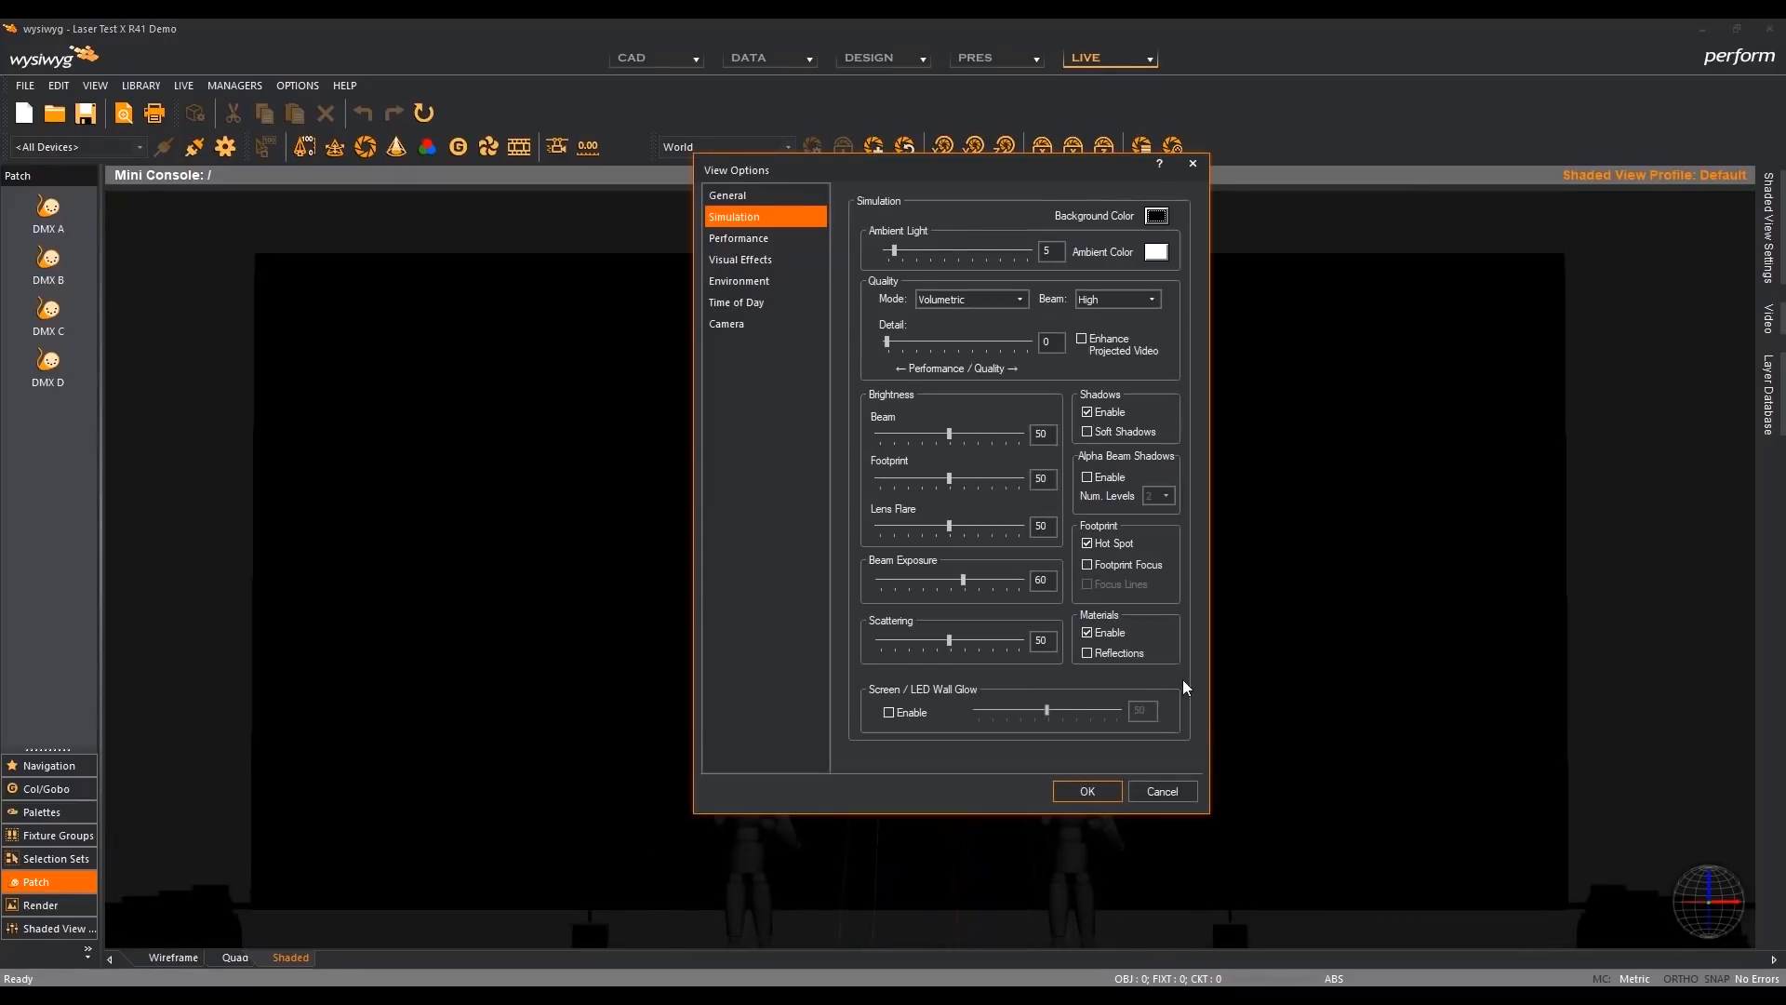
pyautogui.click(1000, 575)
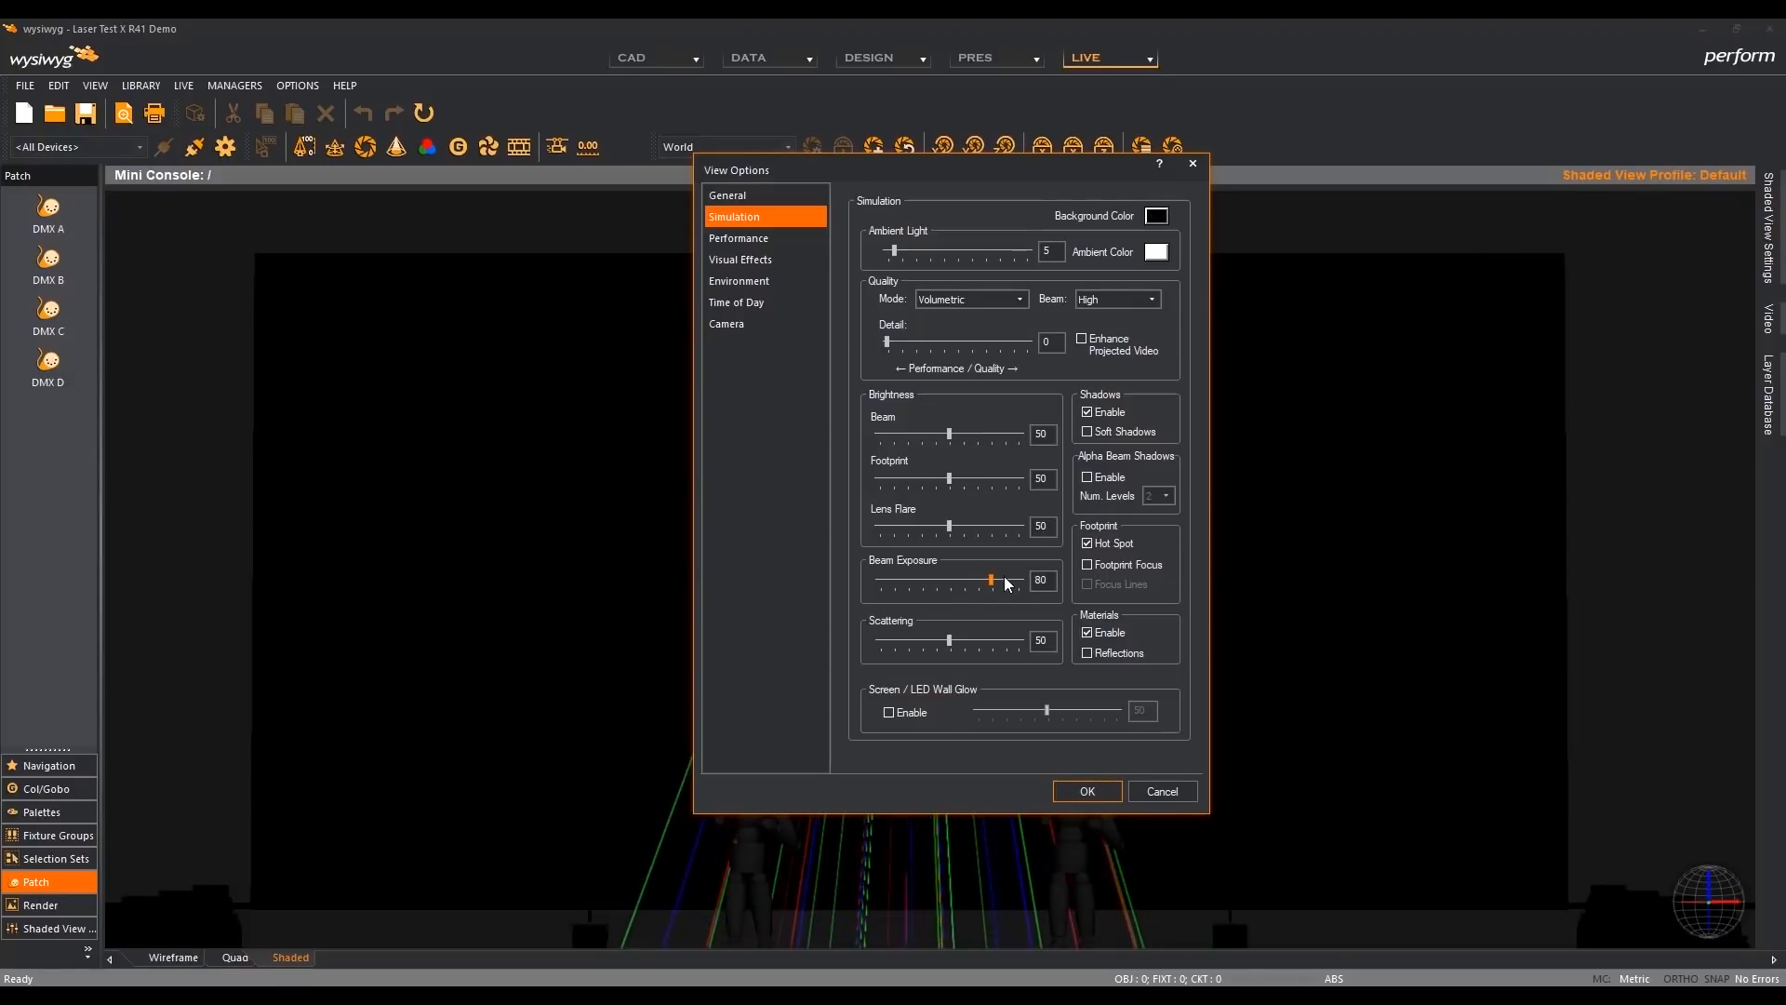
pyautogui.click(1094, 789)
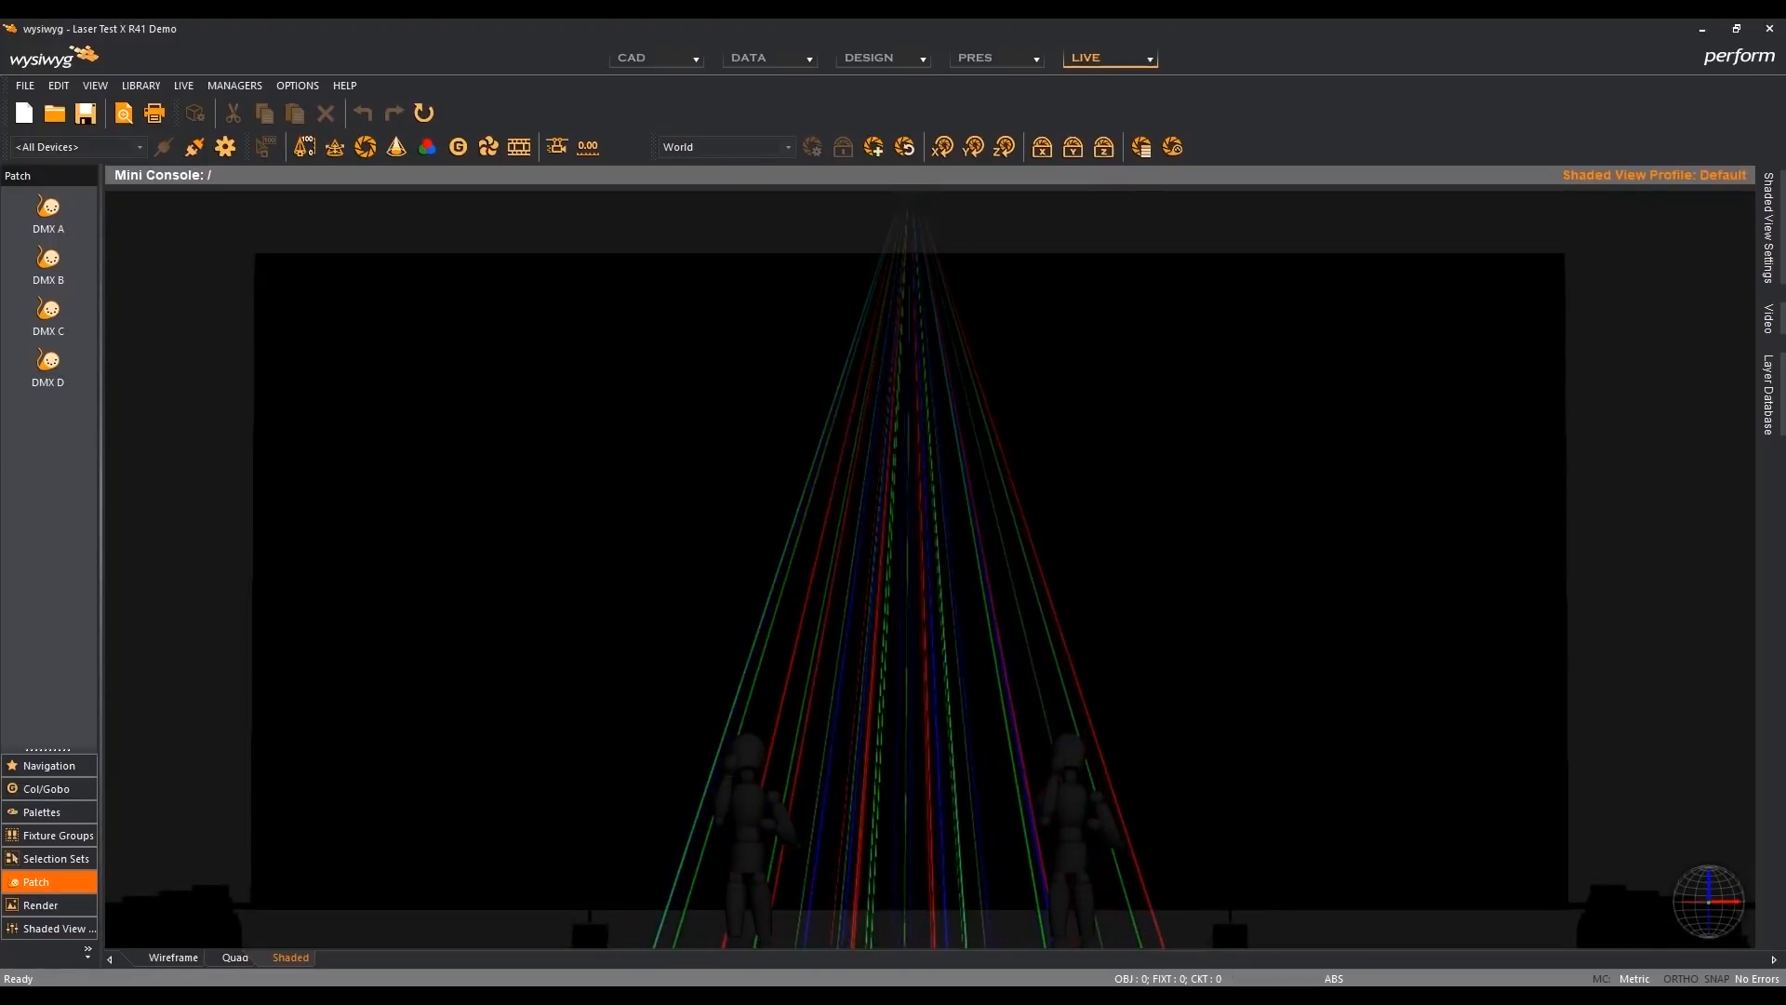
pyautogui.moveTo(1162, 997)
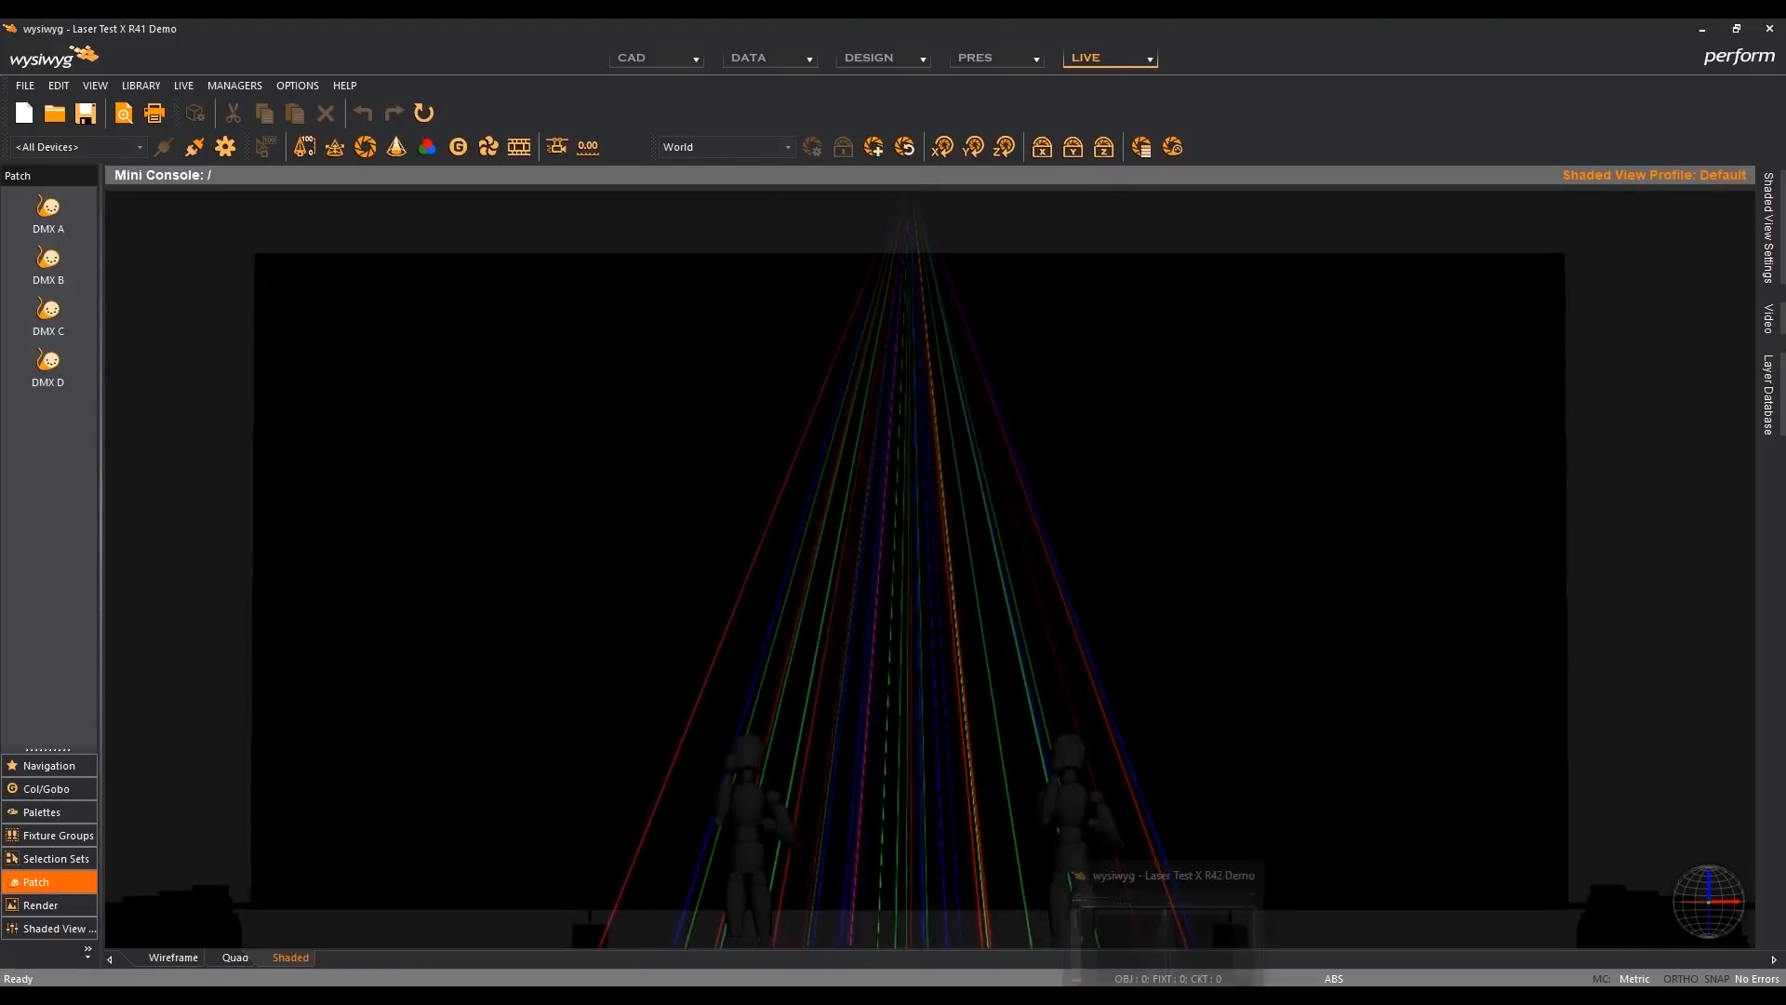
pyautogui.click(1162, 925)
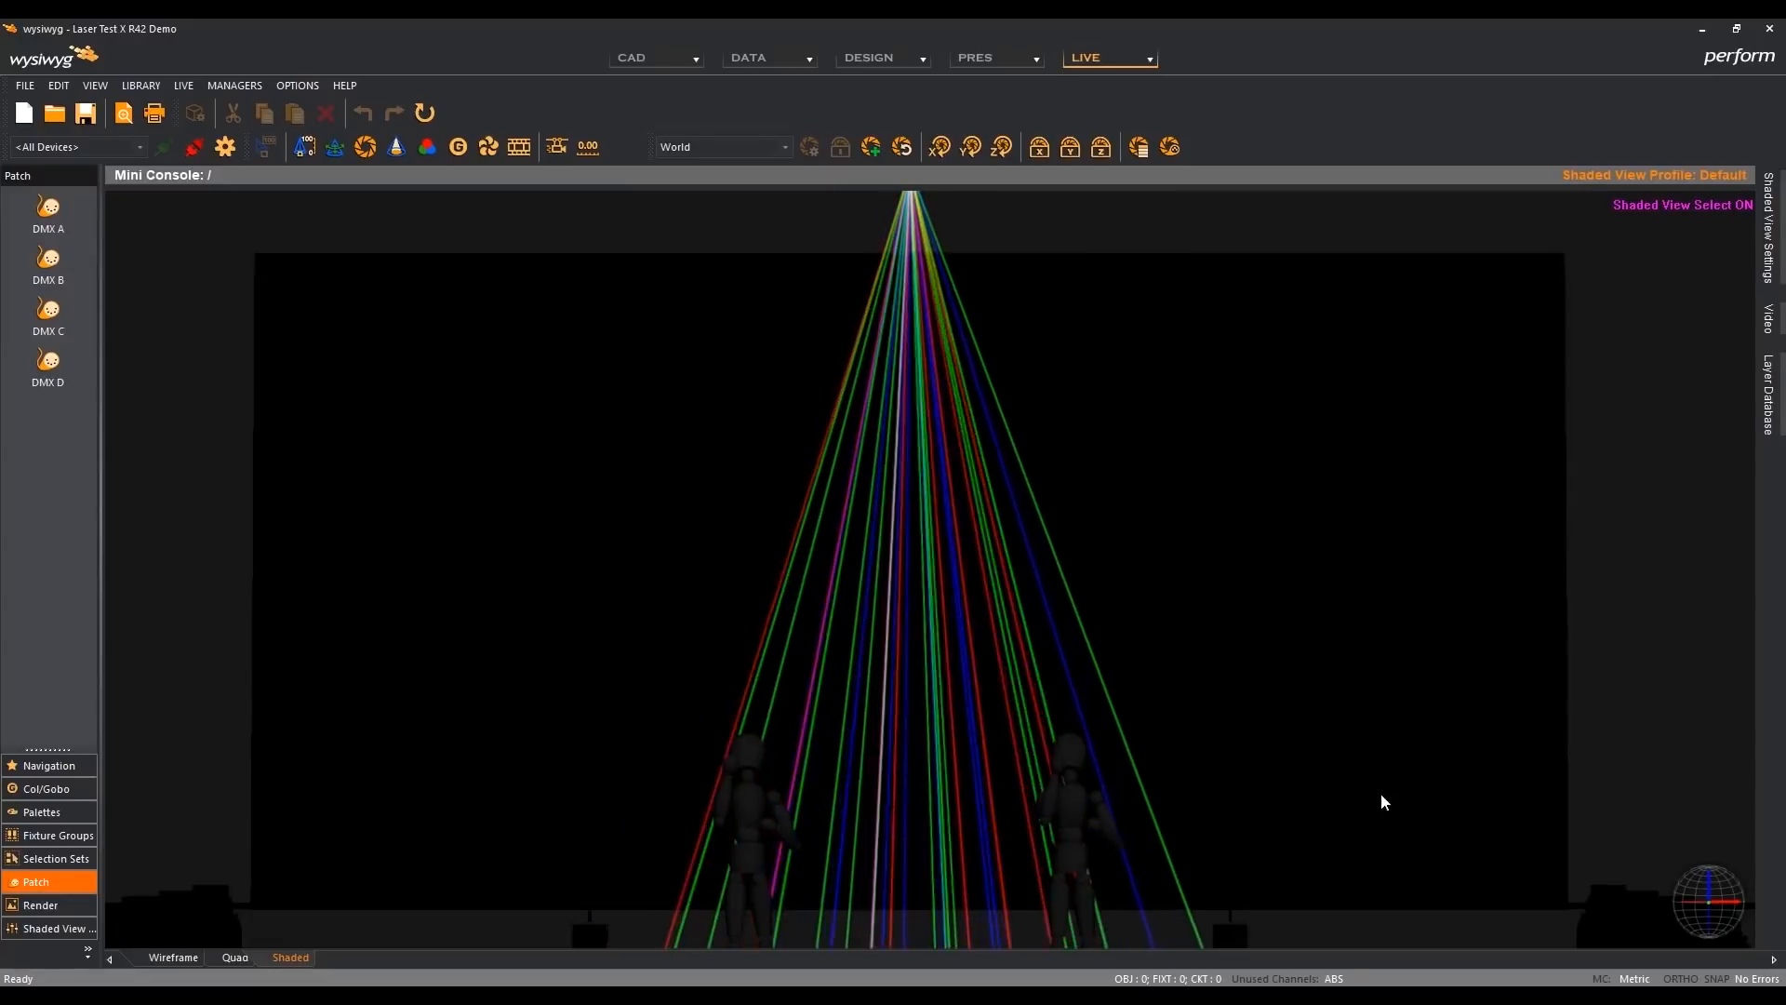
# - Switch to BEYOND, stop Cue 28, and play the Horizontal cue from the Statics category
pyautogui.click(1300, 995)
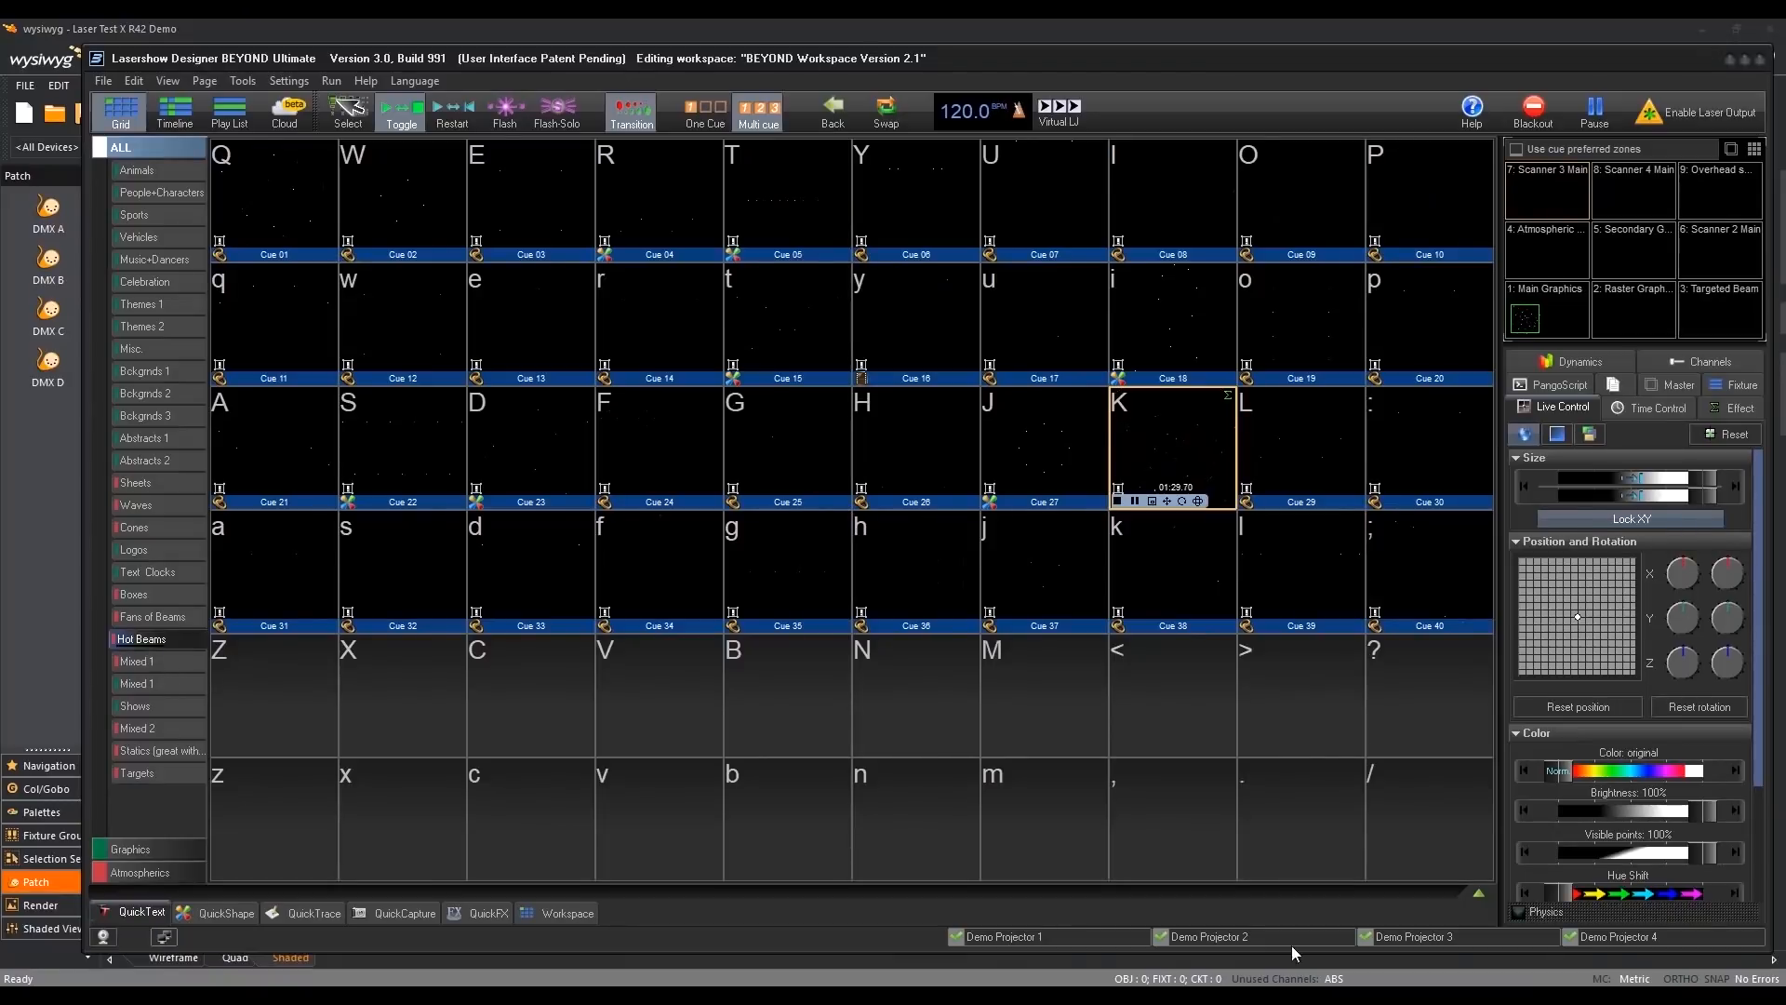
pyautogui.click(1122, 504)
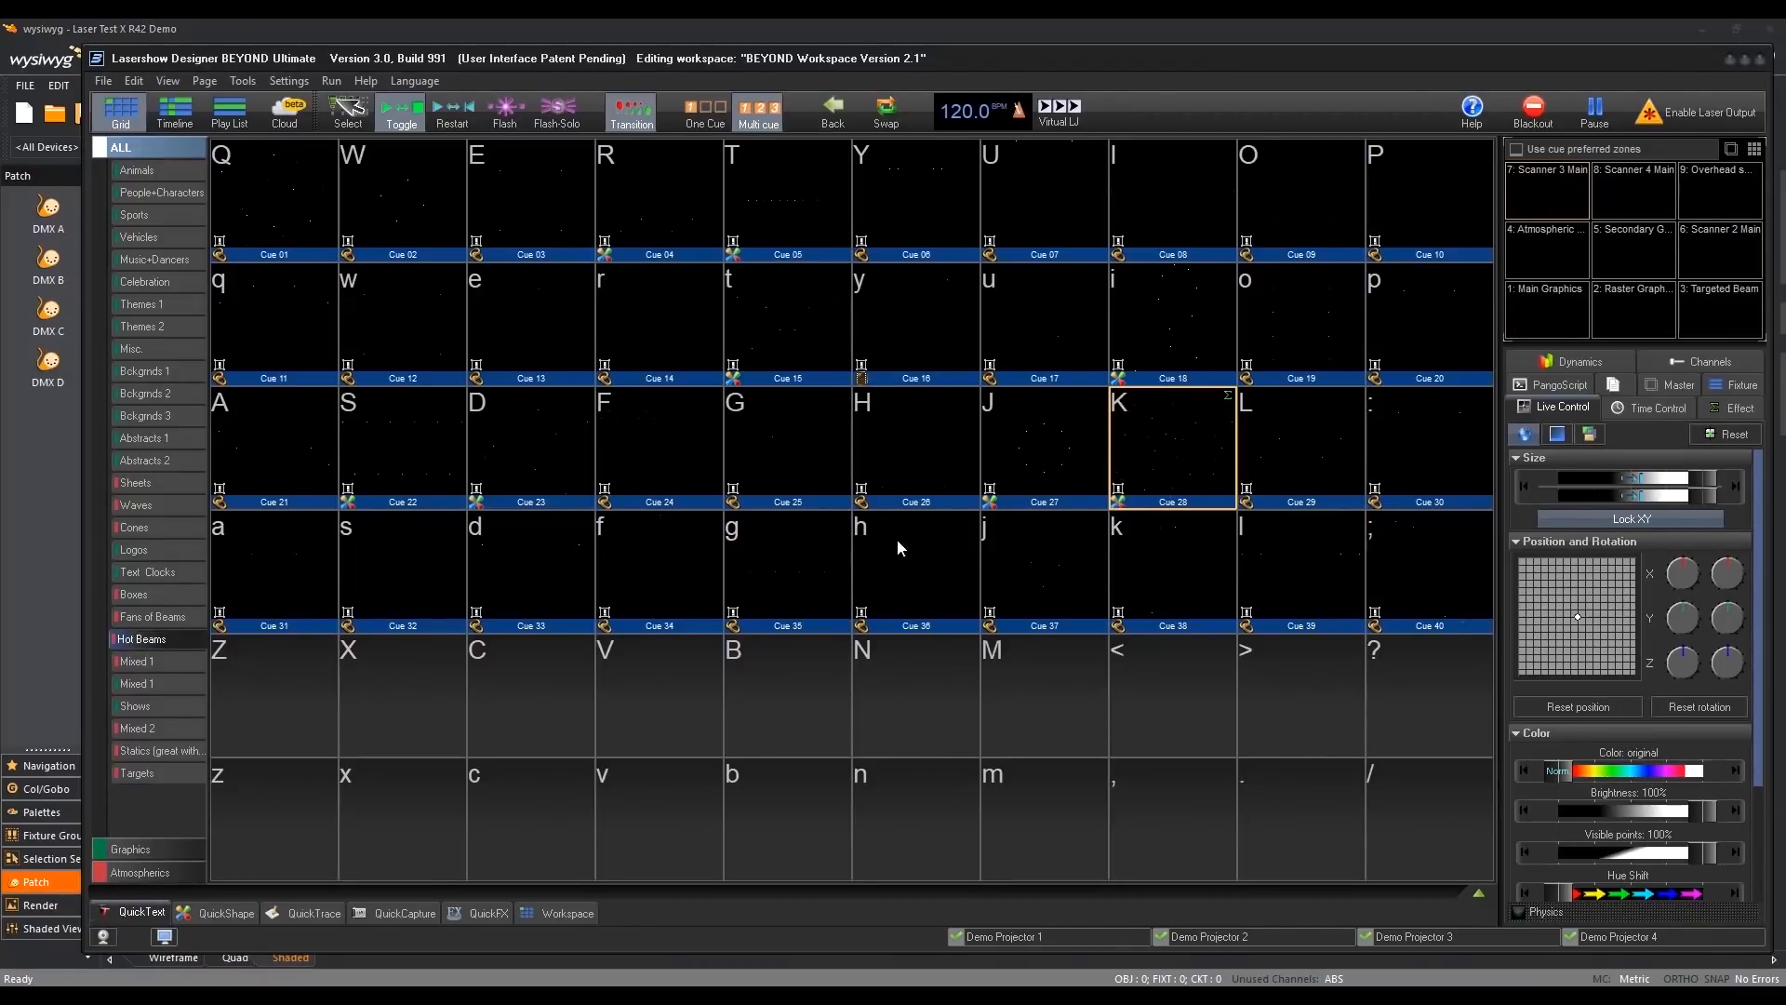
pyautogui.click(162, 750)
pyautogui.click(298, 204)
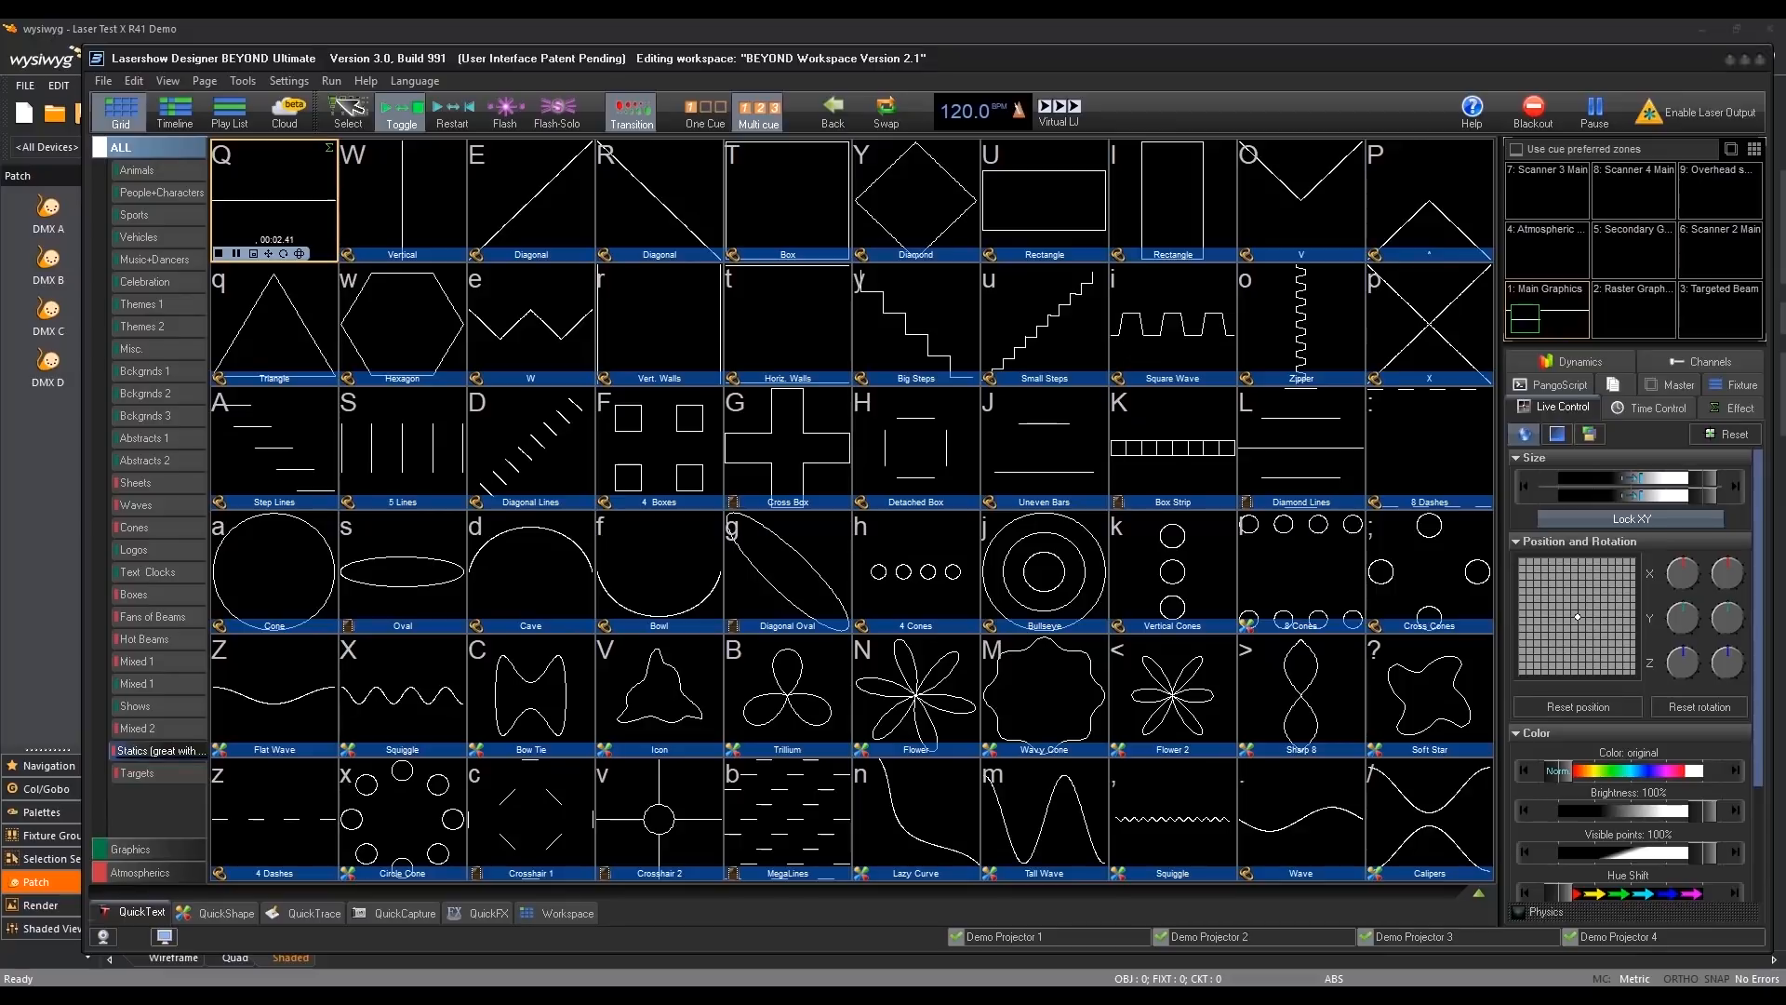
# - Compare the horizontal laser sheet between the R42 and R41 shaded views, ending in R41
pyautogui.click(1114, 952)
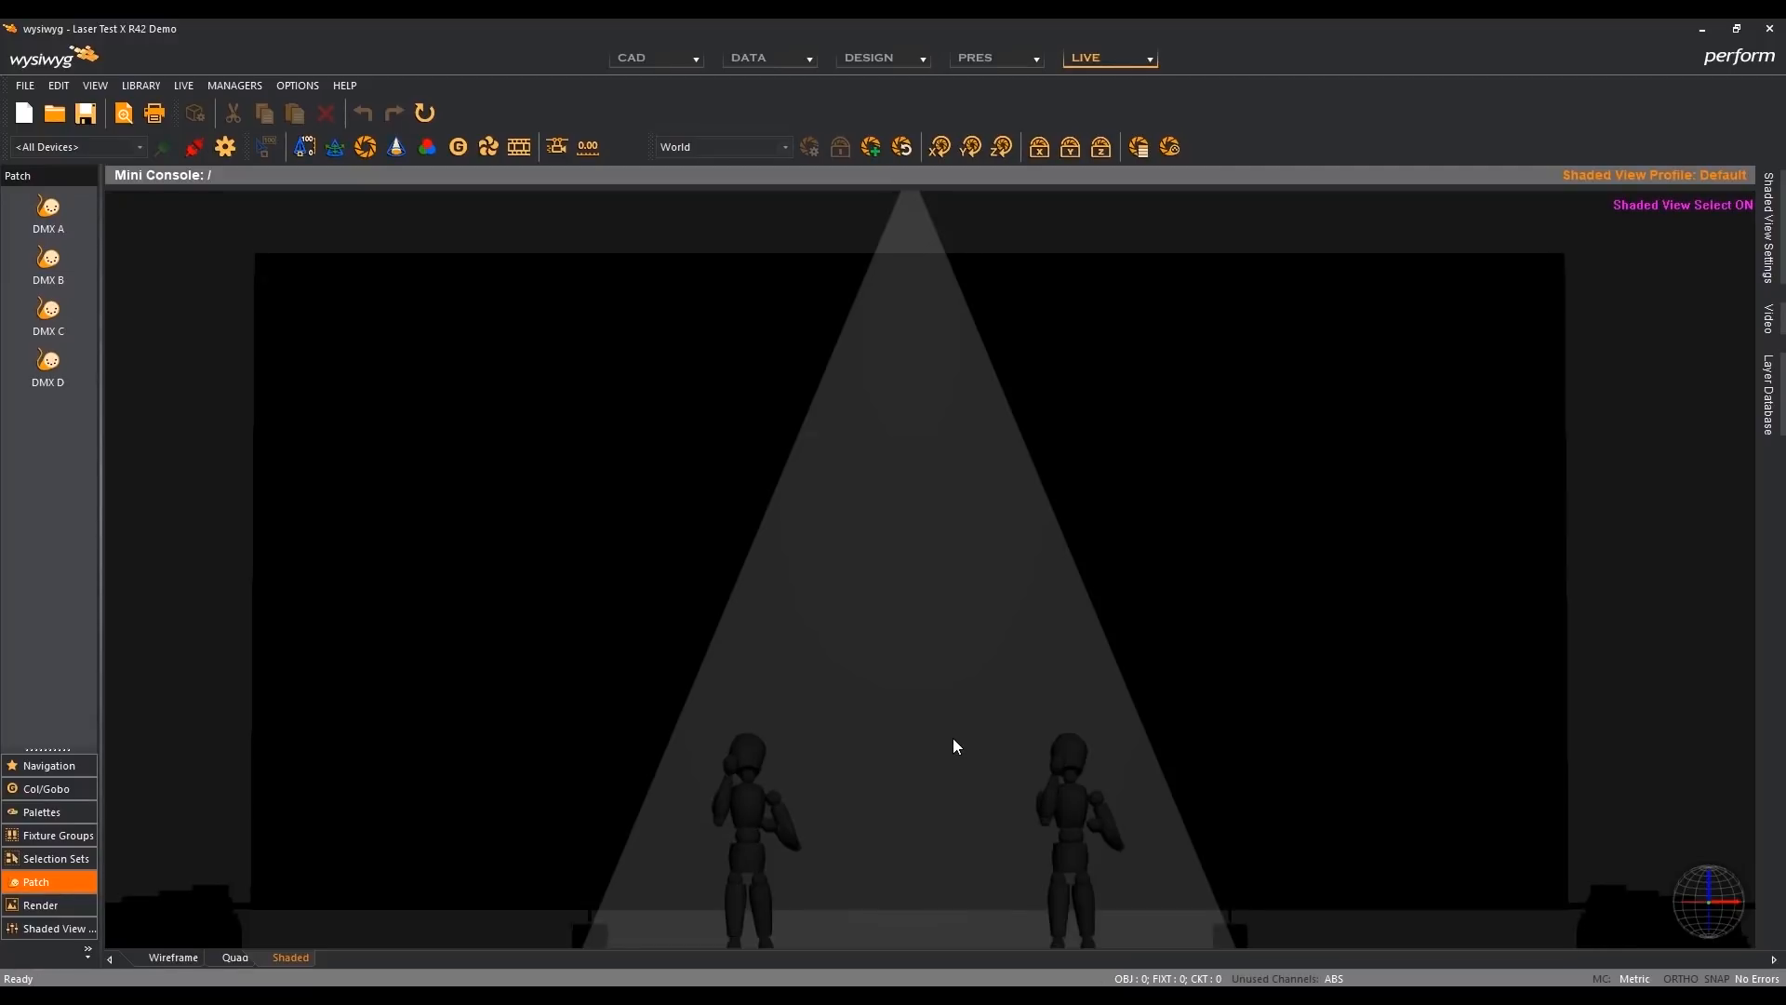
pyautogui.moveTo(1116, 995)
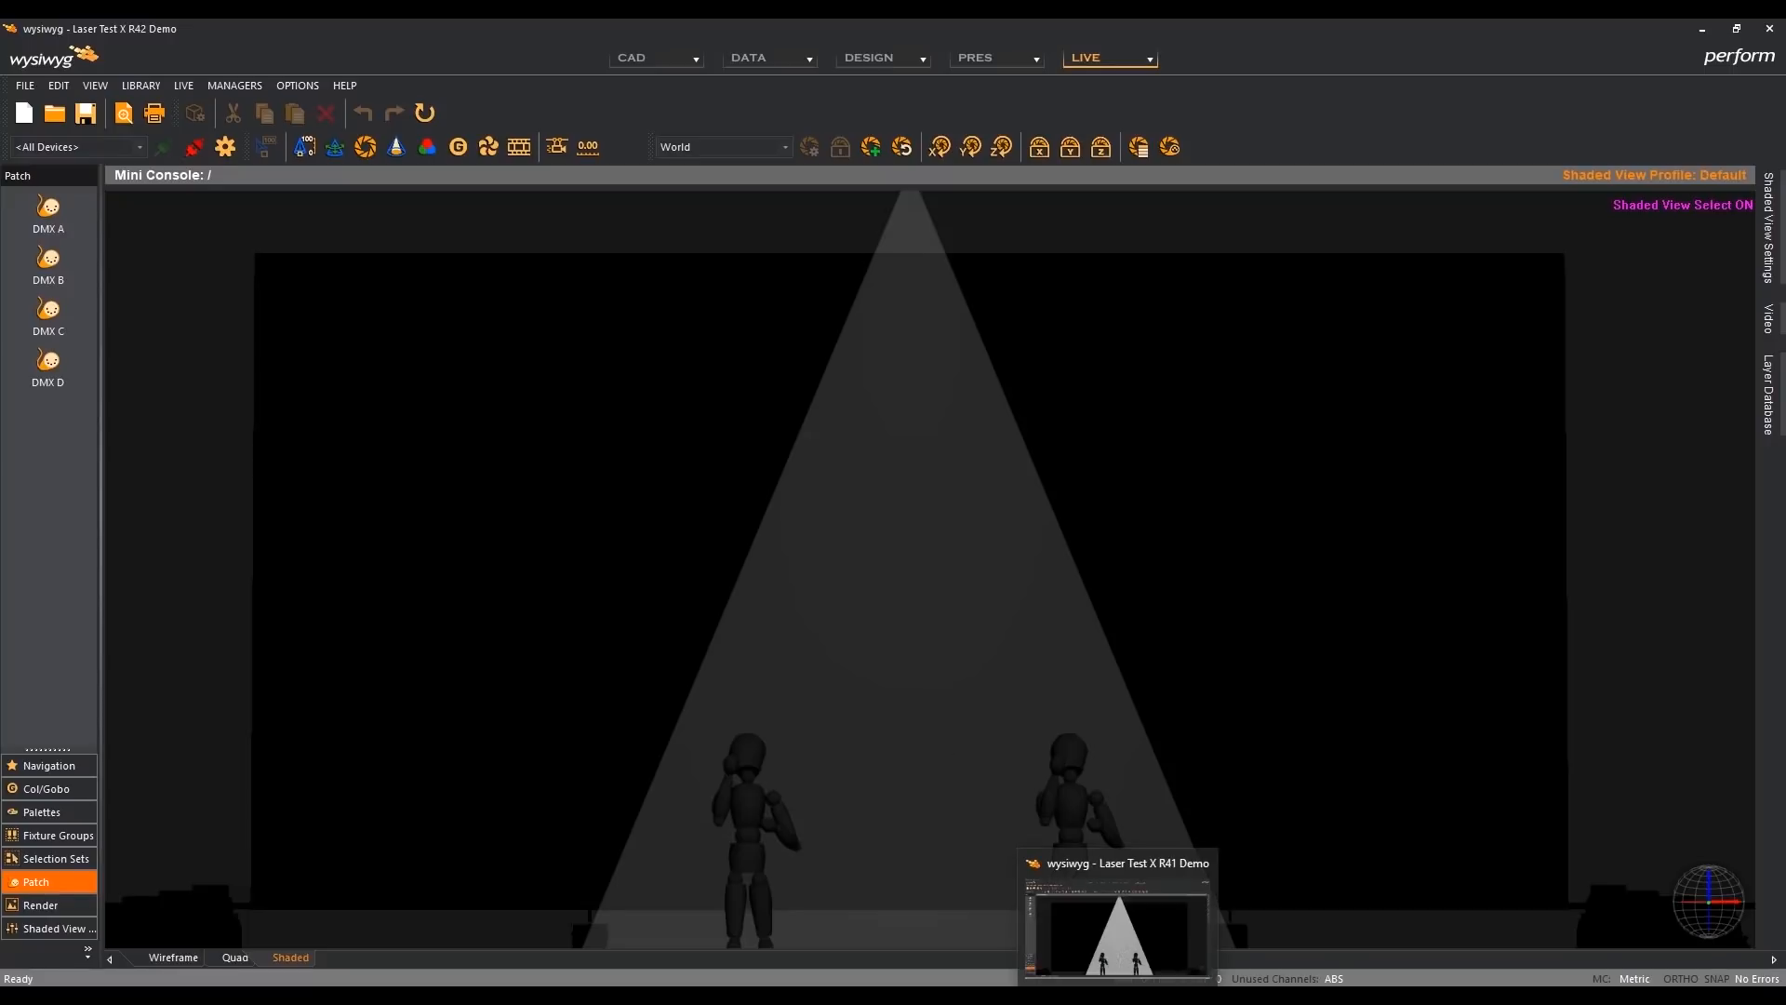
pyautogui.click(1116, 930)
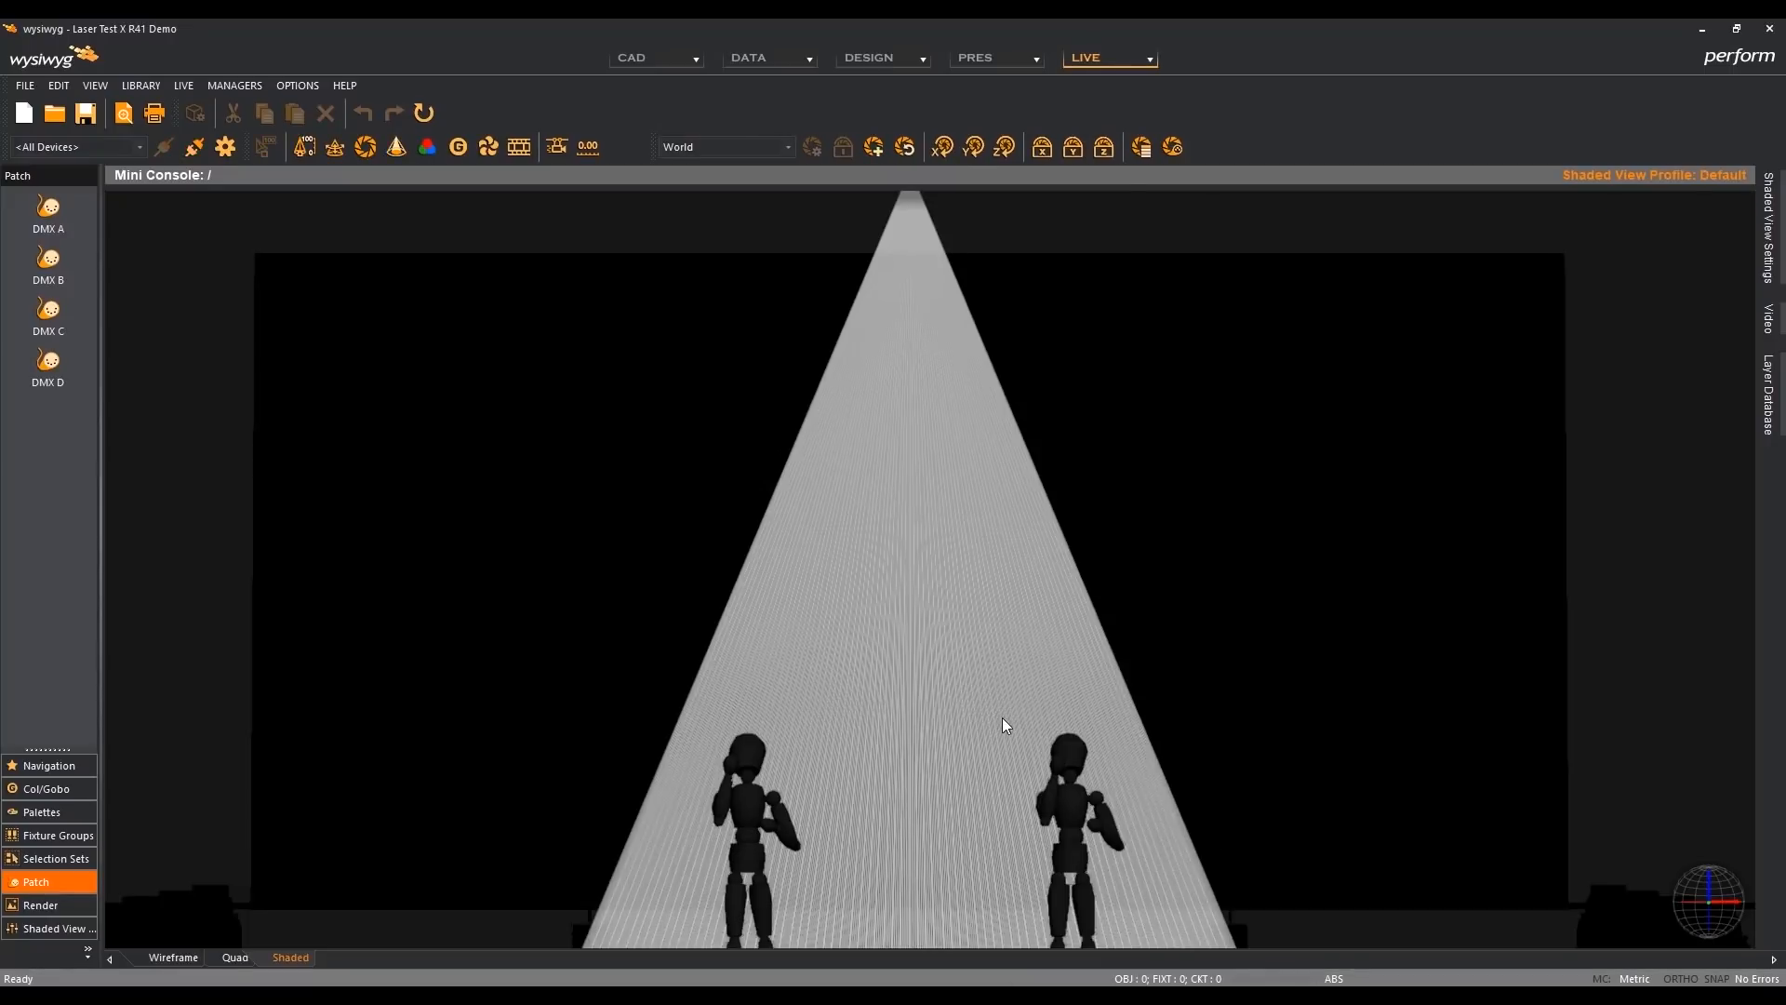
# - Set Beam Exposure to 70 in R41's shaded view options
pyautogui.doubleClick(1002, 718)
pyautogui.click(978, 582)
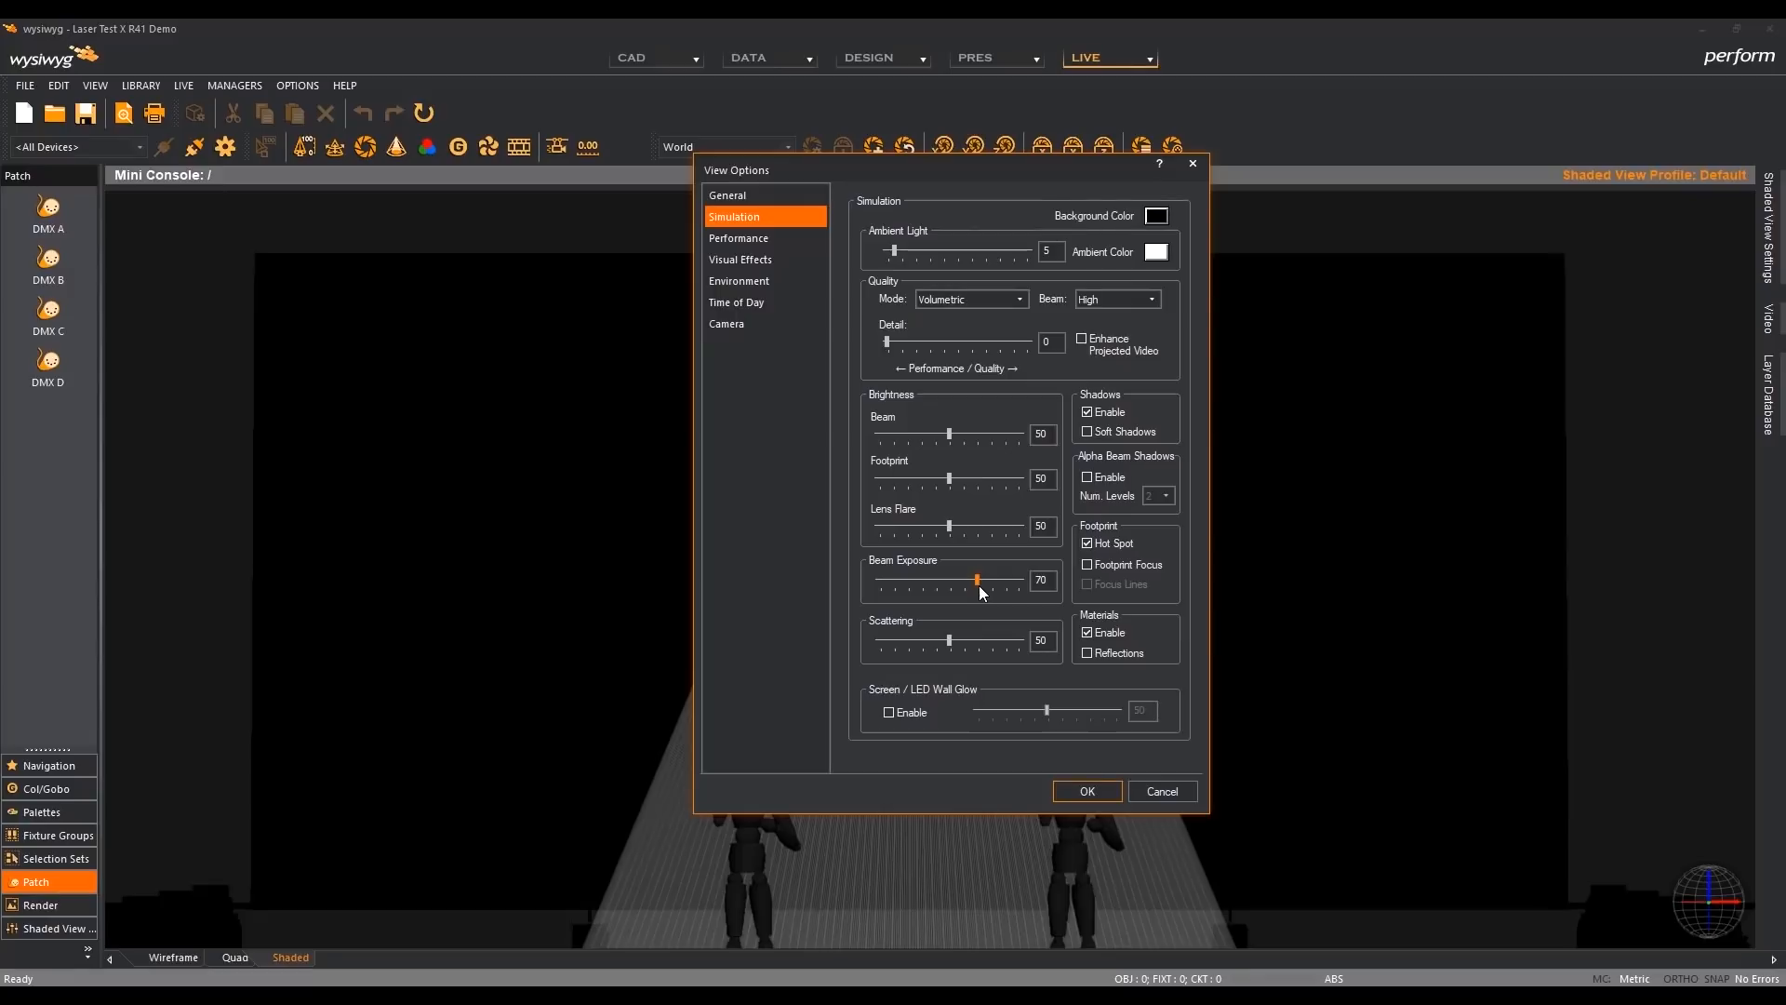
pyautogui.click(1088, 789)
# - Examine the laser sheet's beam texture up close in R41, and examine the same area in R42
pyautogui.scroll(3, 921, 688)
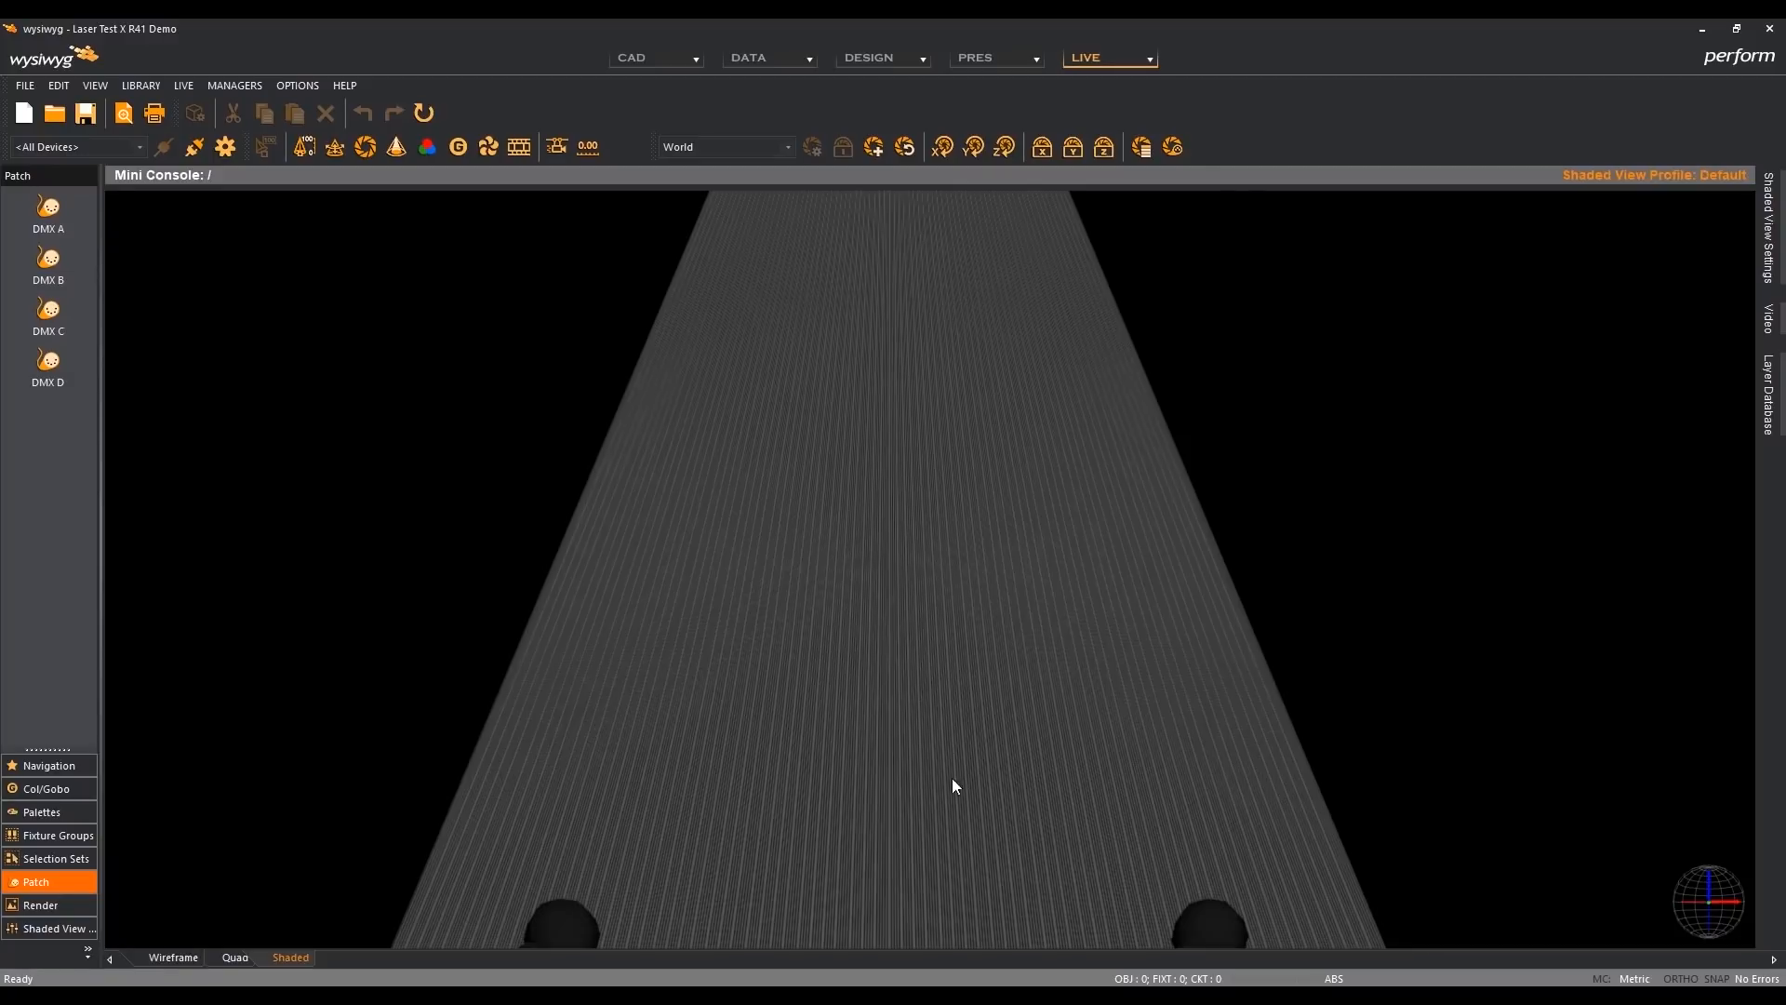
pyautogui.moveTo(1163, 998)
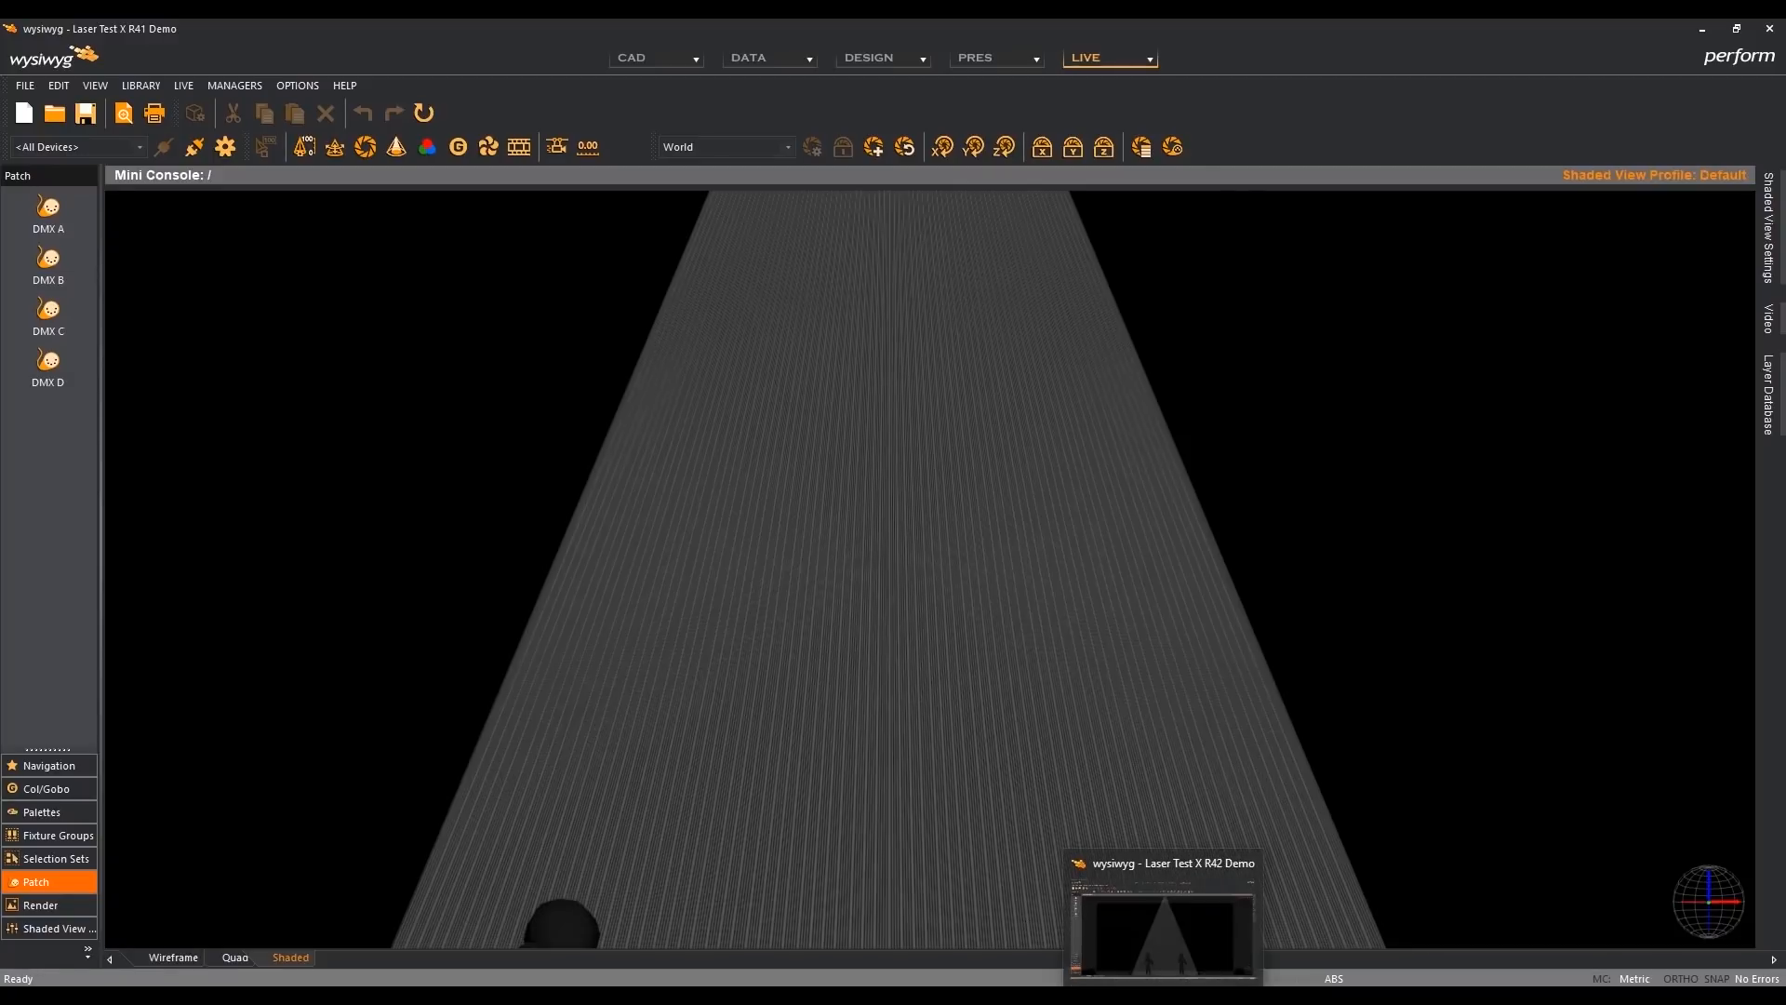
pyautogui.click(1125, 926)
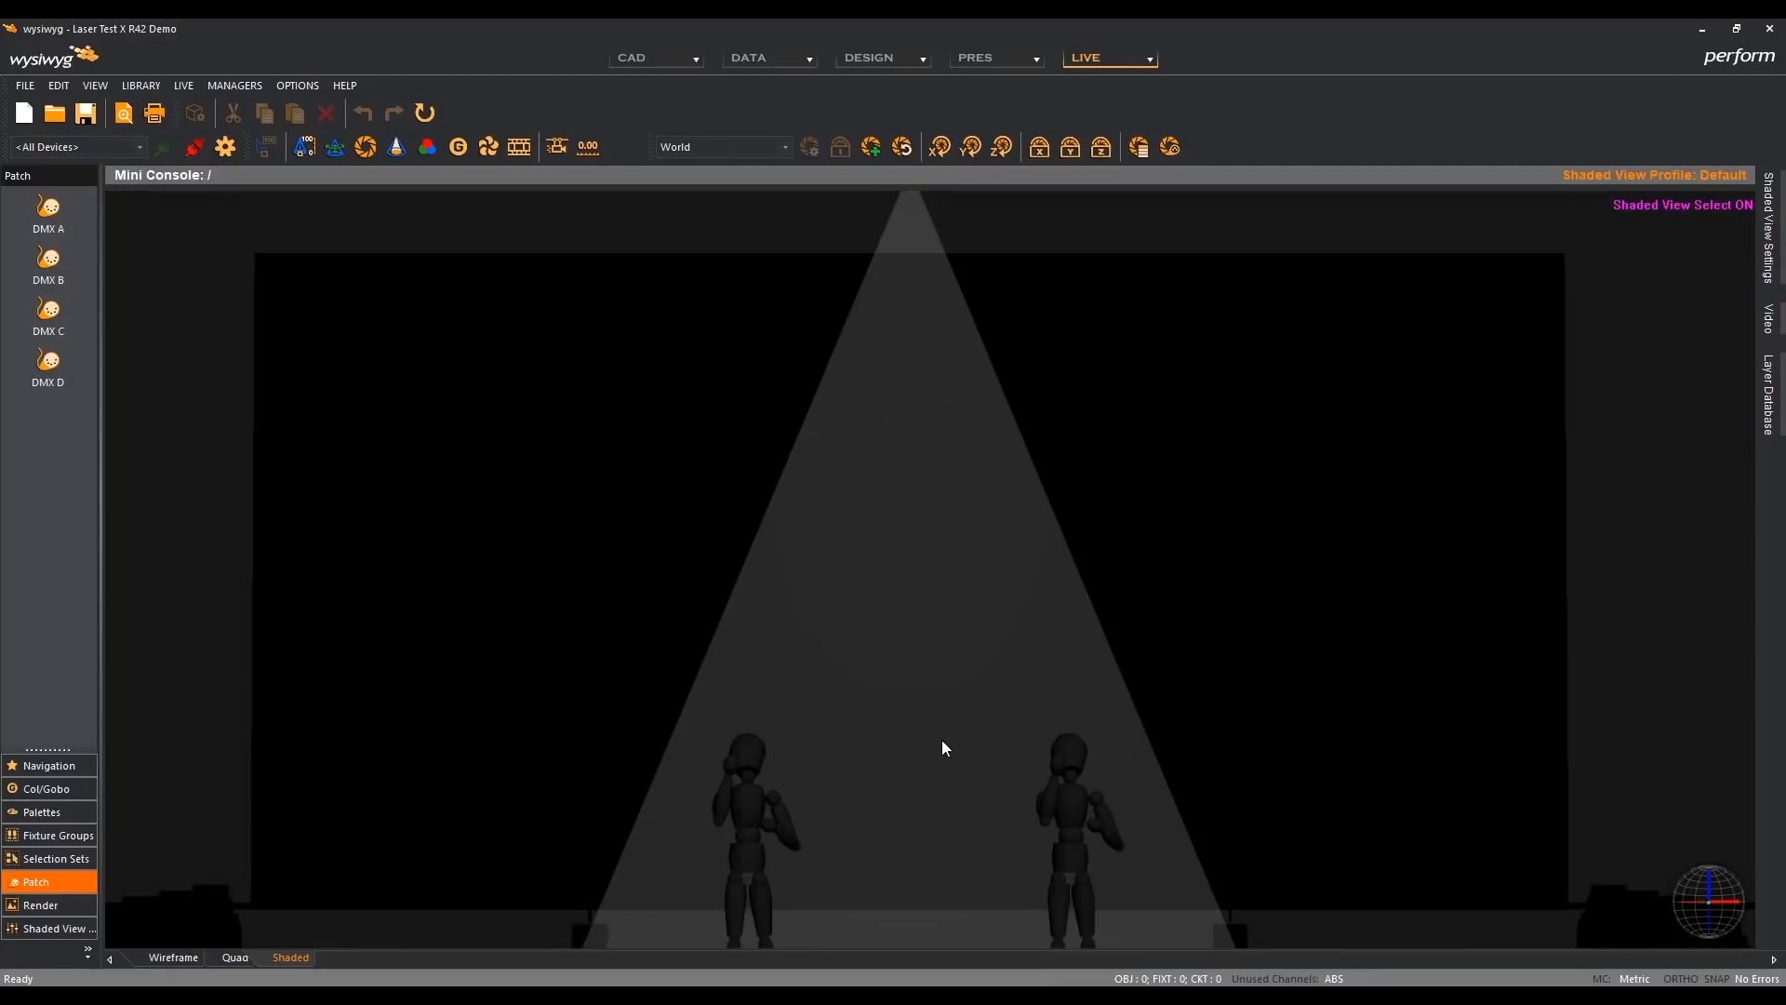
pyautogui.scroll(5, 942, 747)
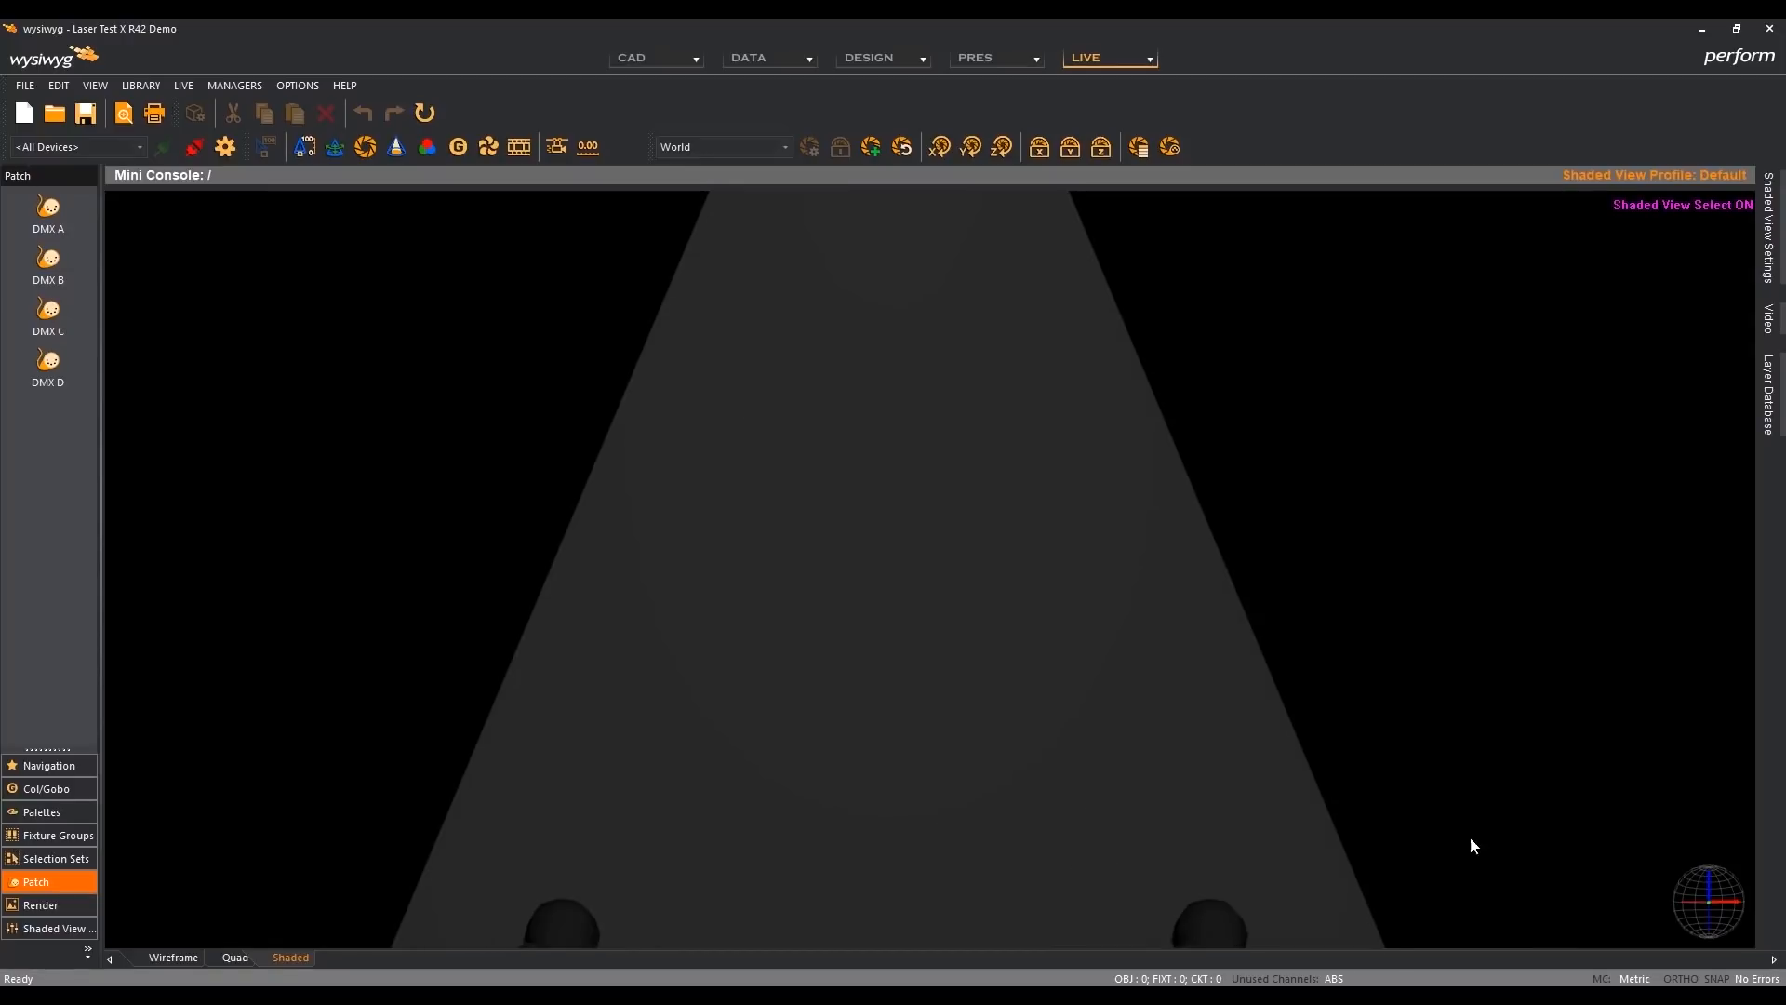
# - Compare the horizontal laser sheet's texture between R41 and R42, restoring the Camera 5 - Lasers view in both versions
pyautogui.hotkey('alt', 'Tab')
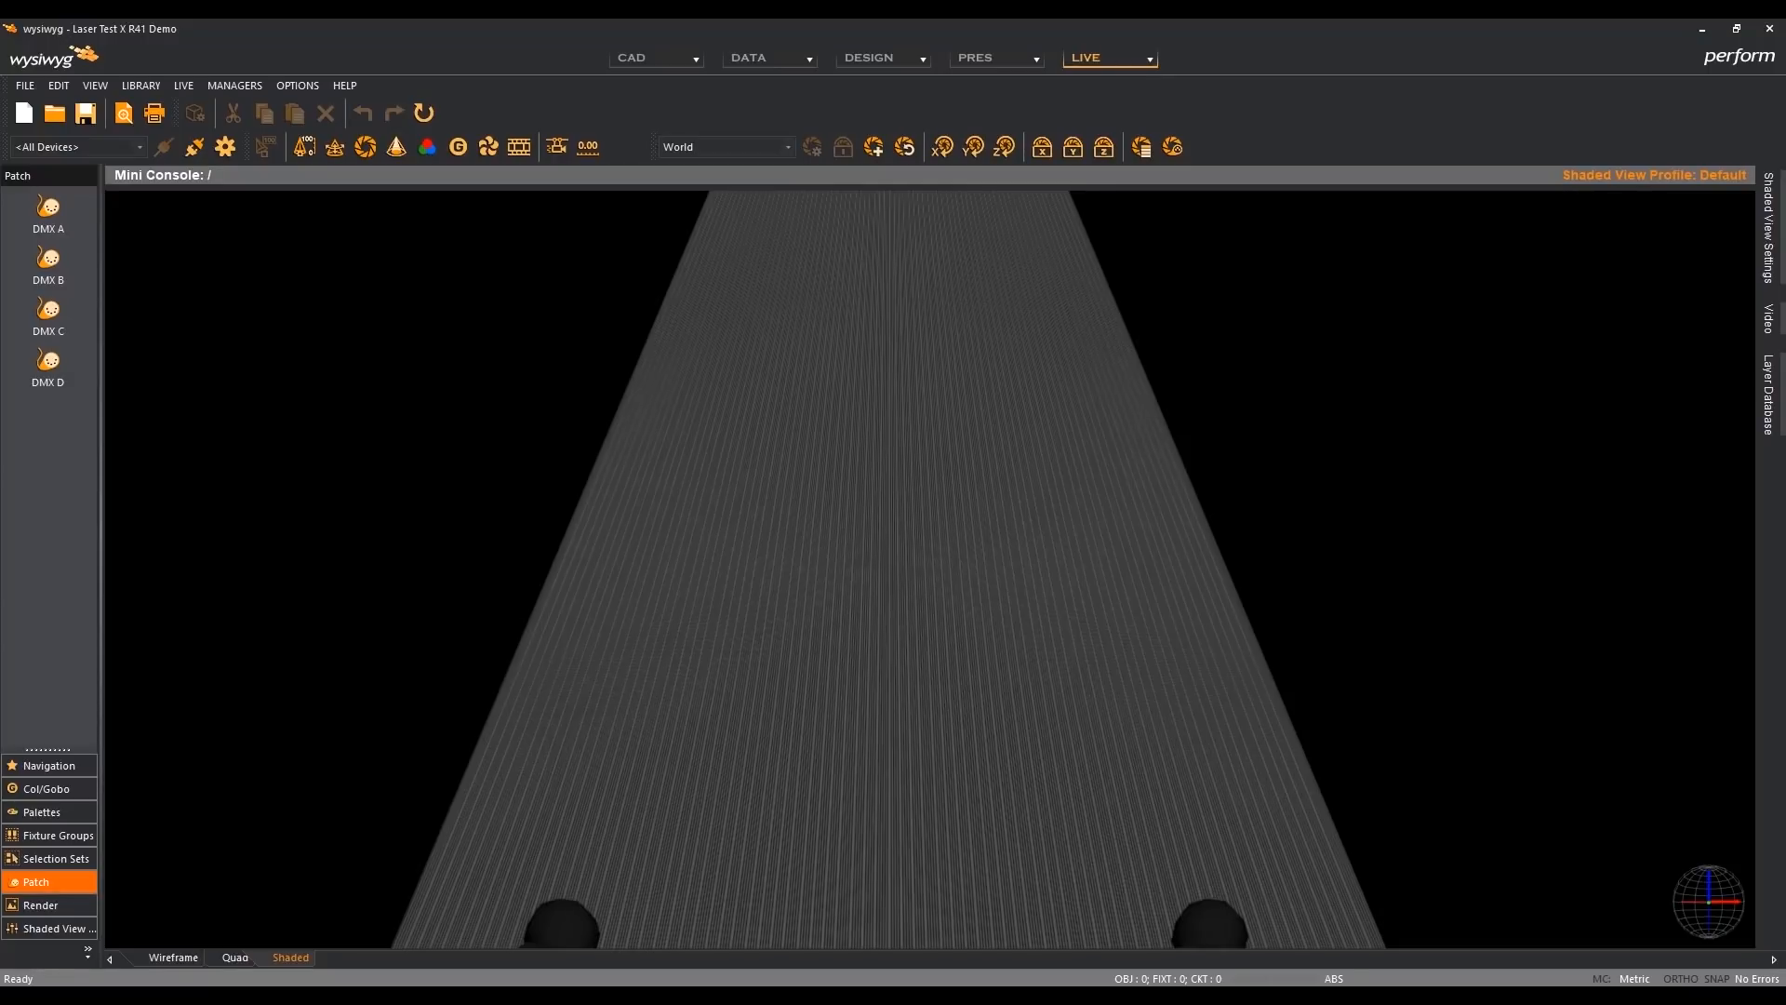
pyautogui.click(1163, 997)
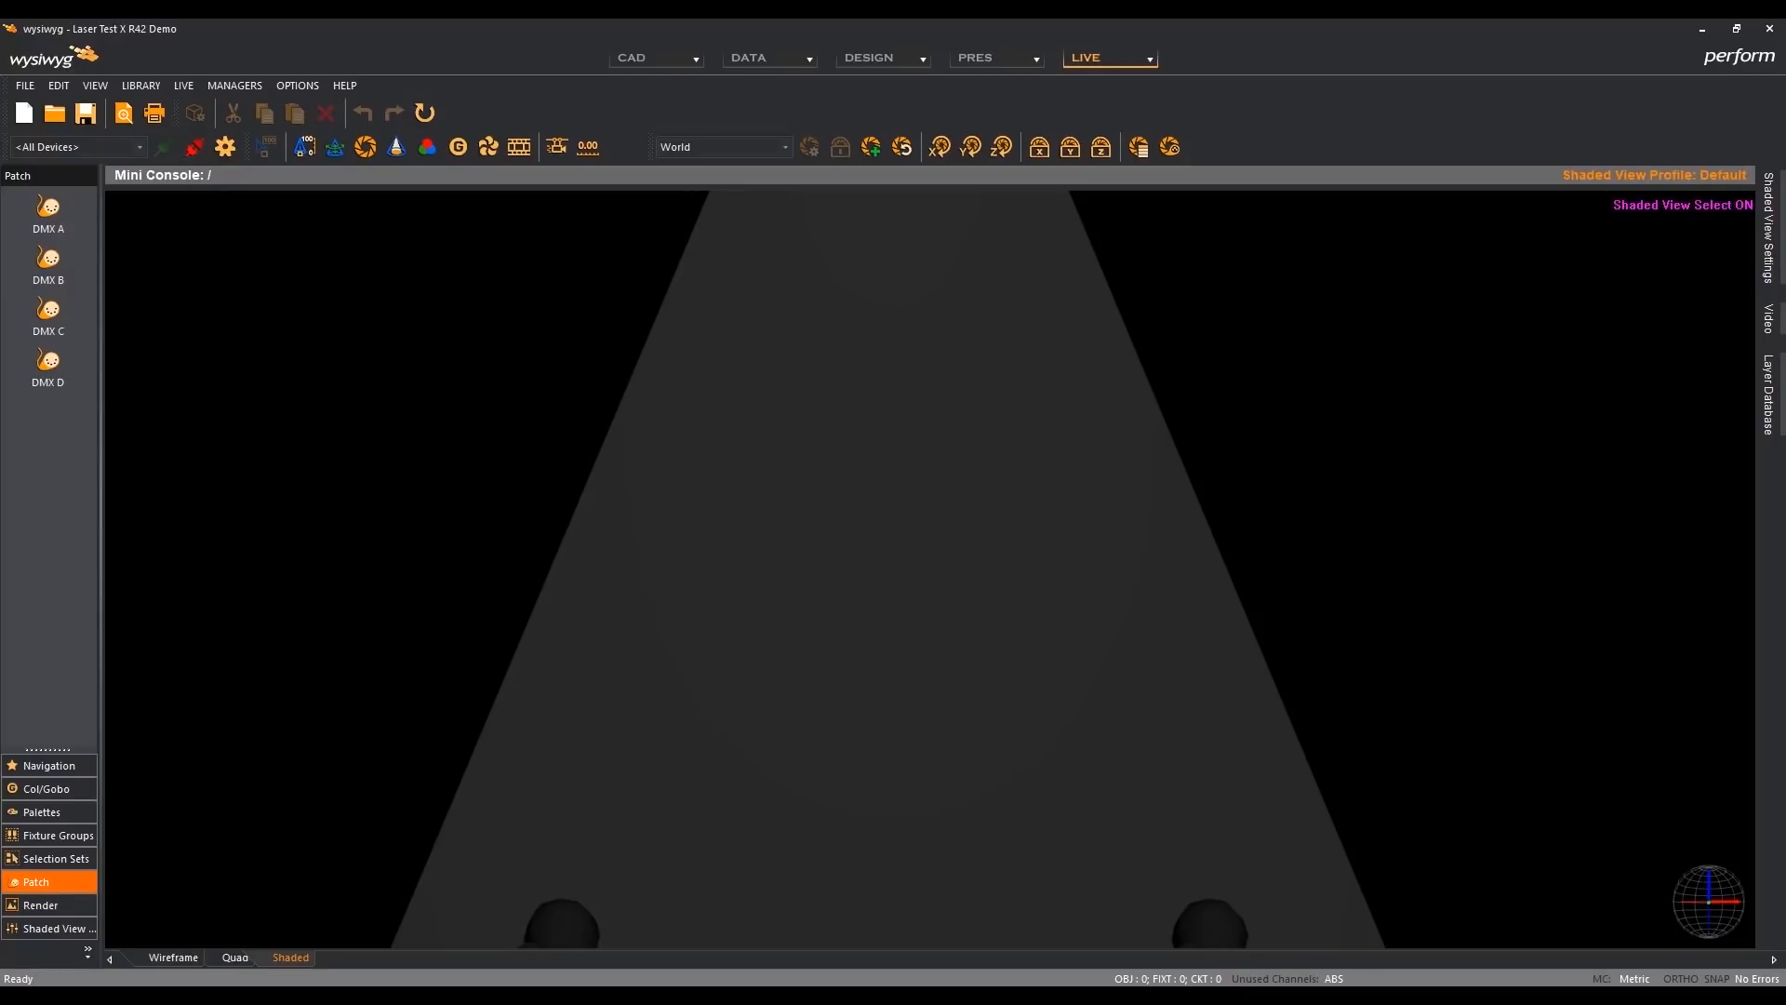
pyautogui.scroll(-5, 1433, 839)
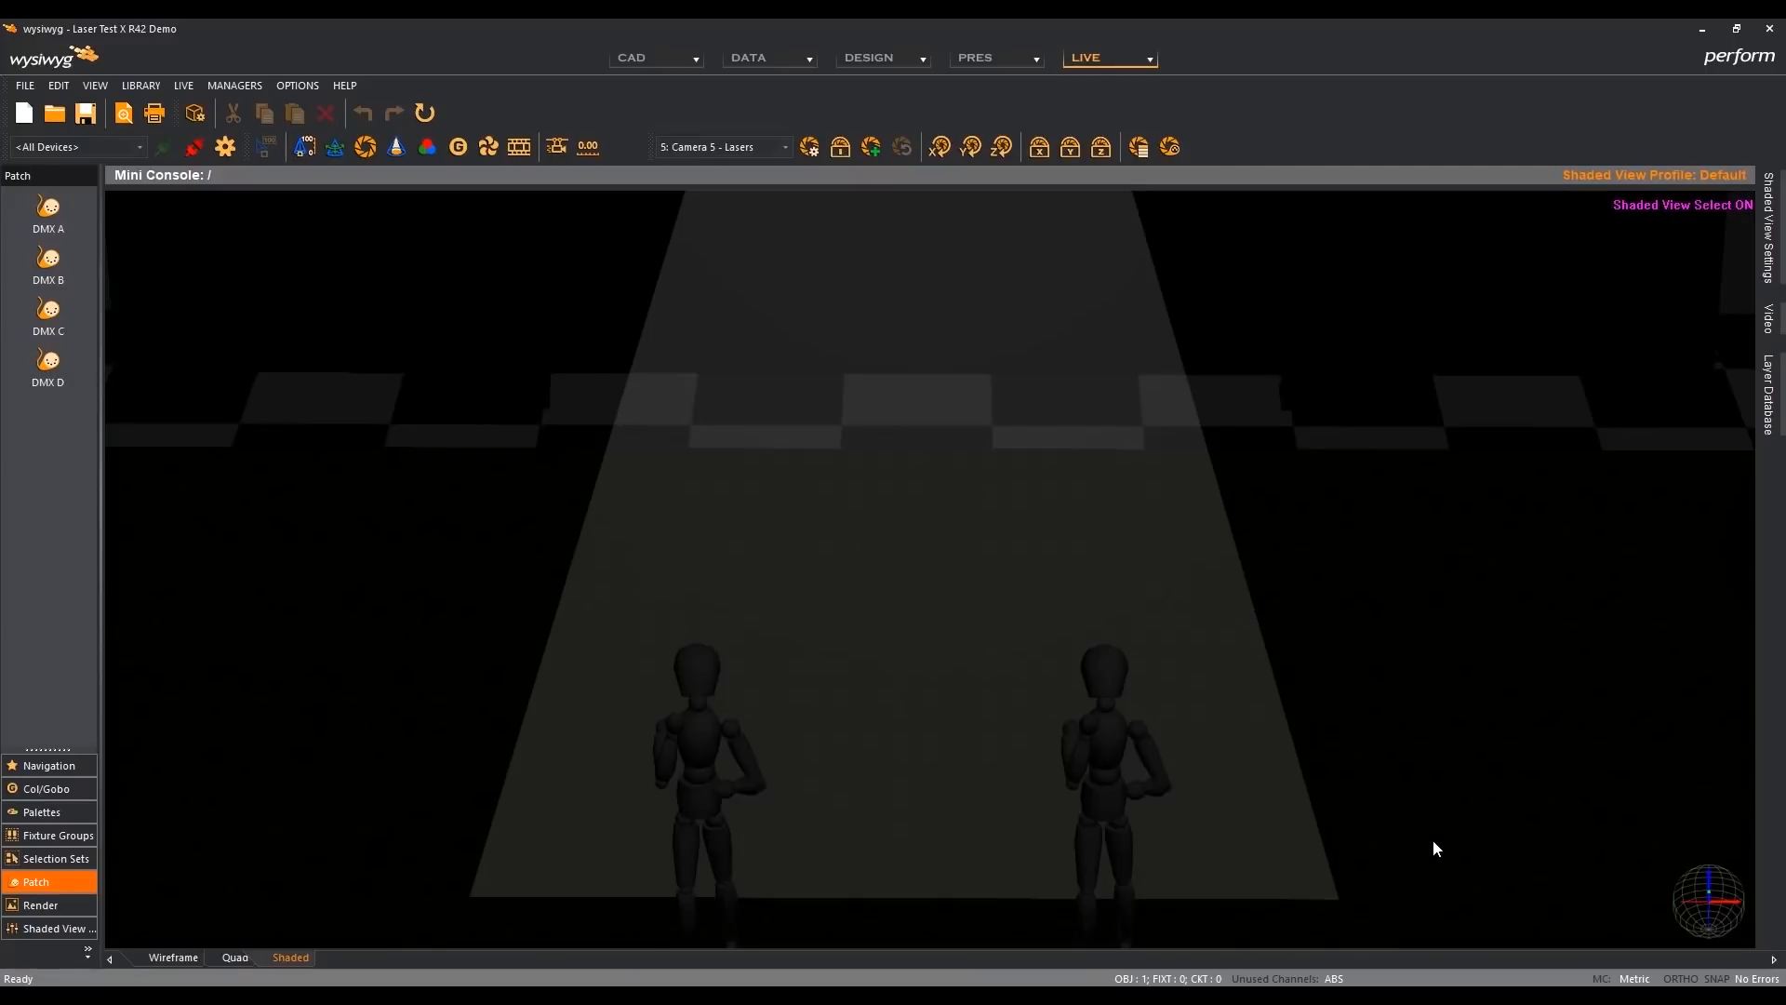
pyautogui.click(1113, 830)
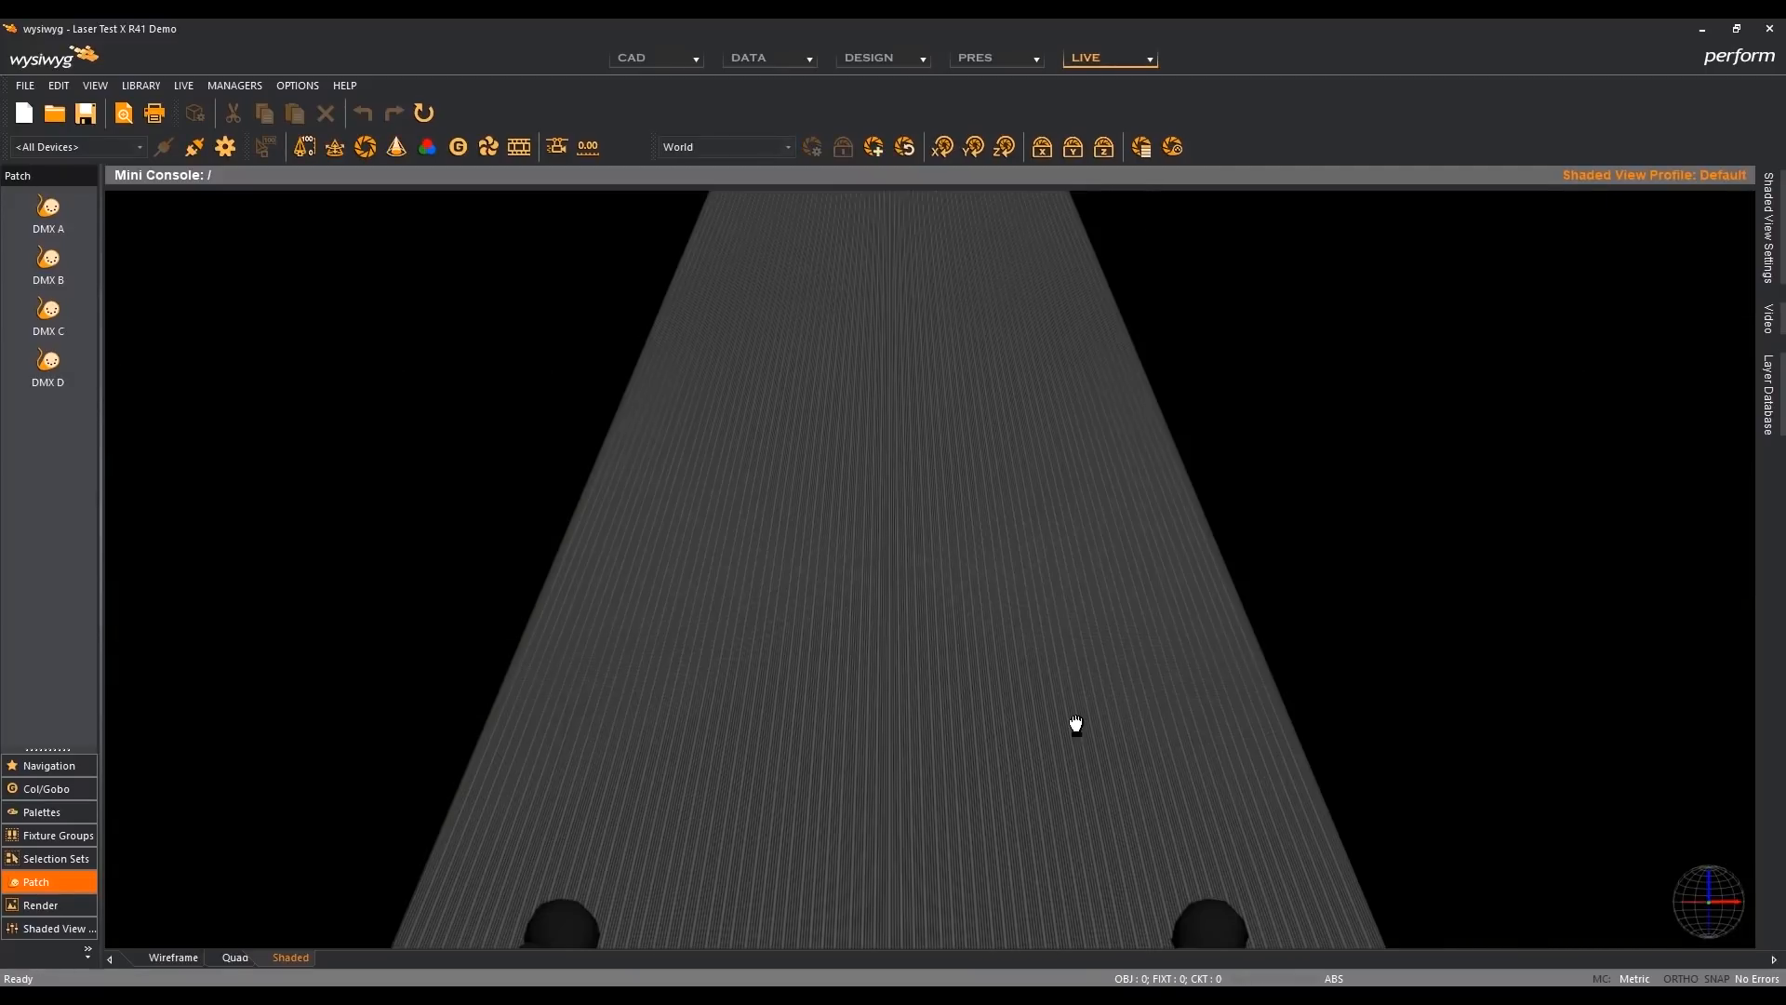
pyautogui.press('5')
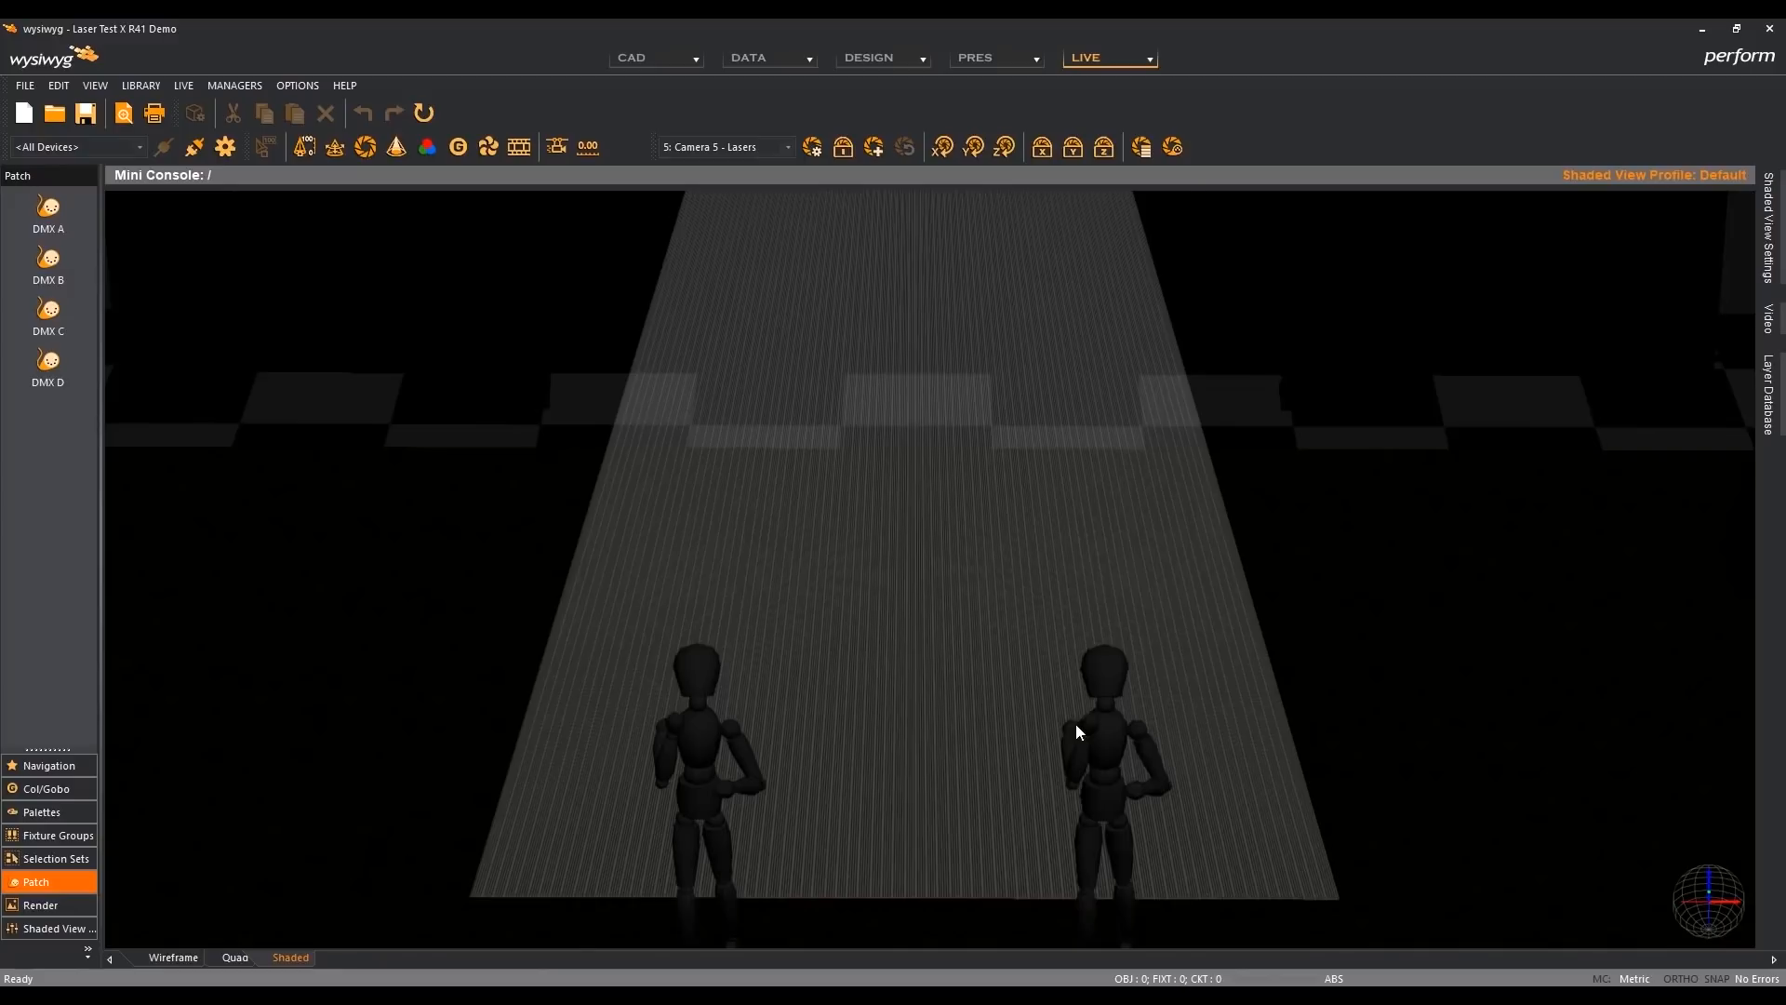
# - Switch to BEYOND, stop the Horizontal cue, and play the Diagonal Oval cue
pyautogui.hotkey('alt', 'Tab')
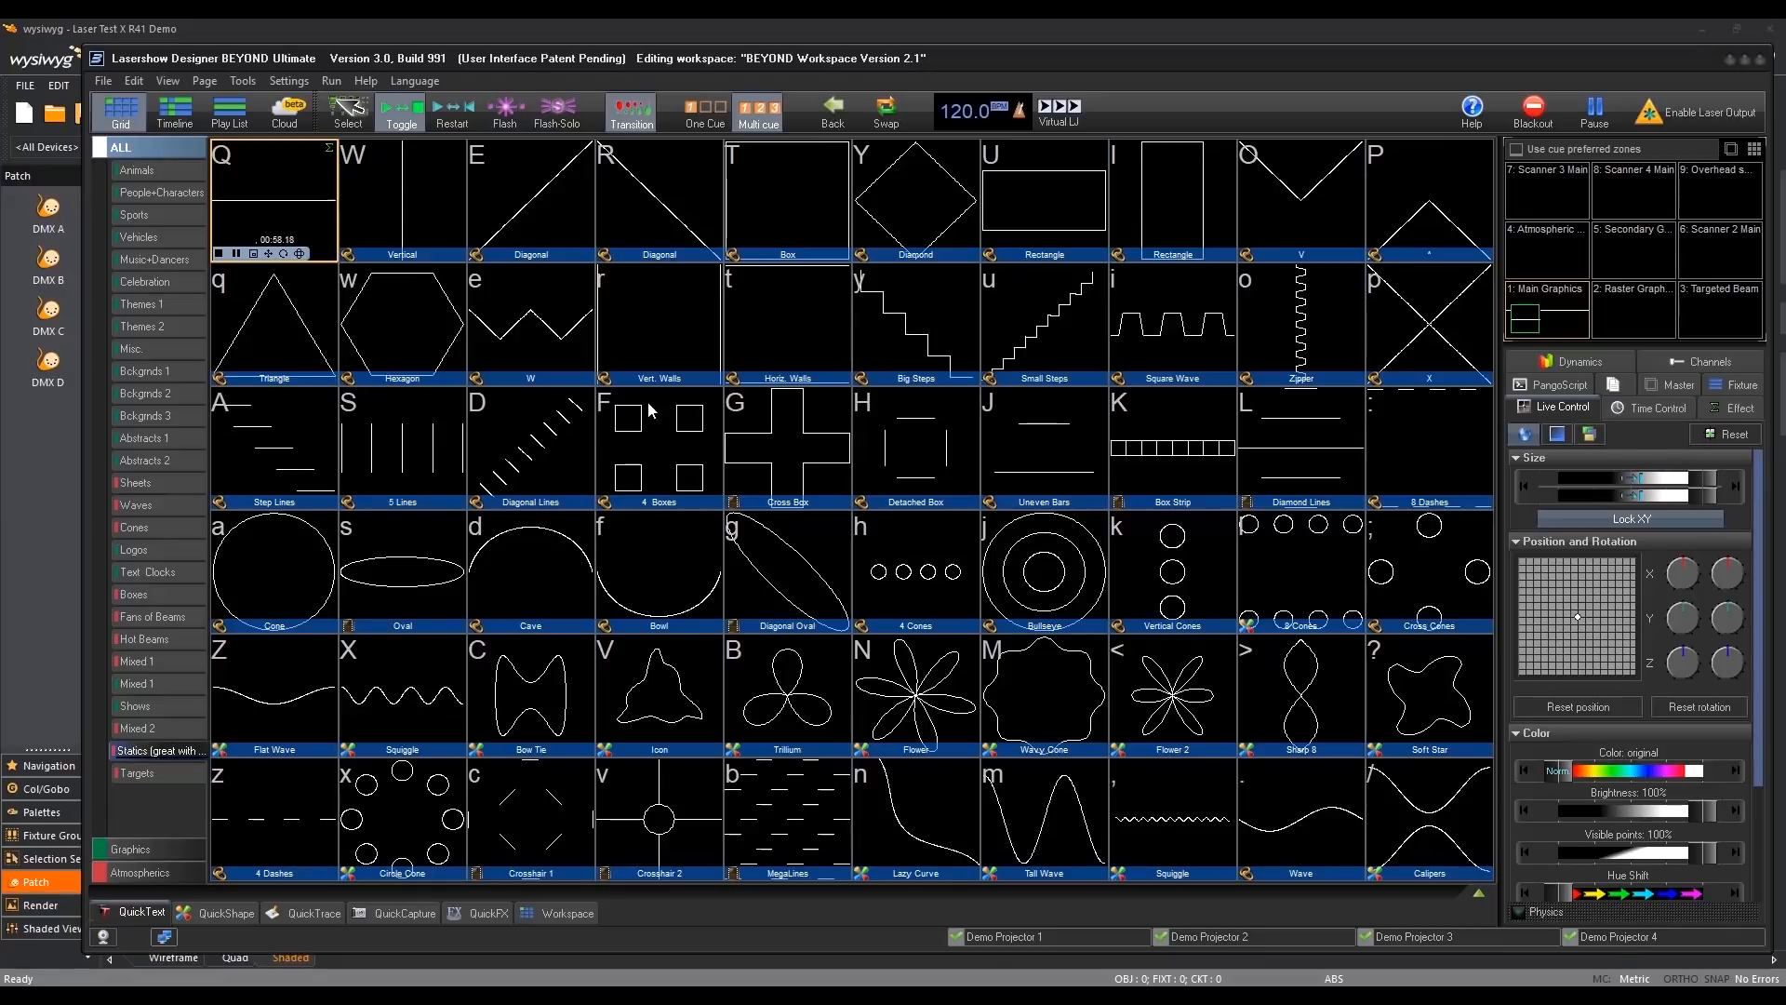
pyautogui.click(220, 253)
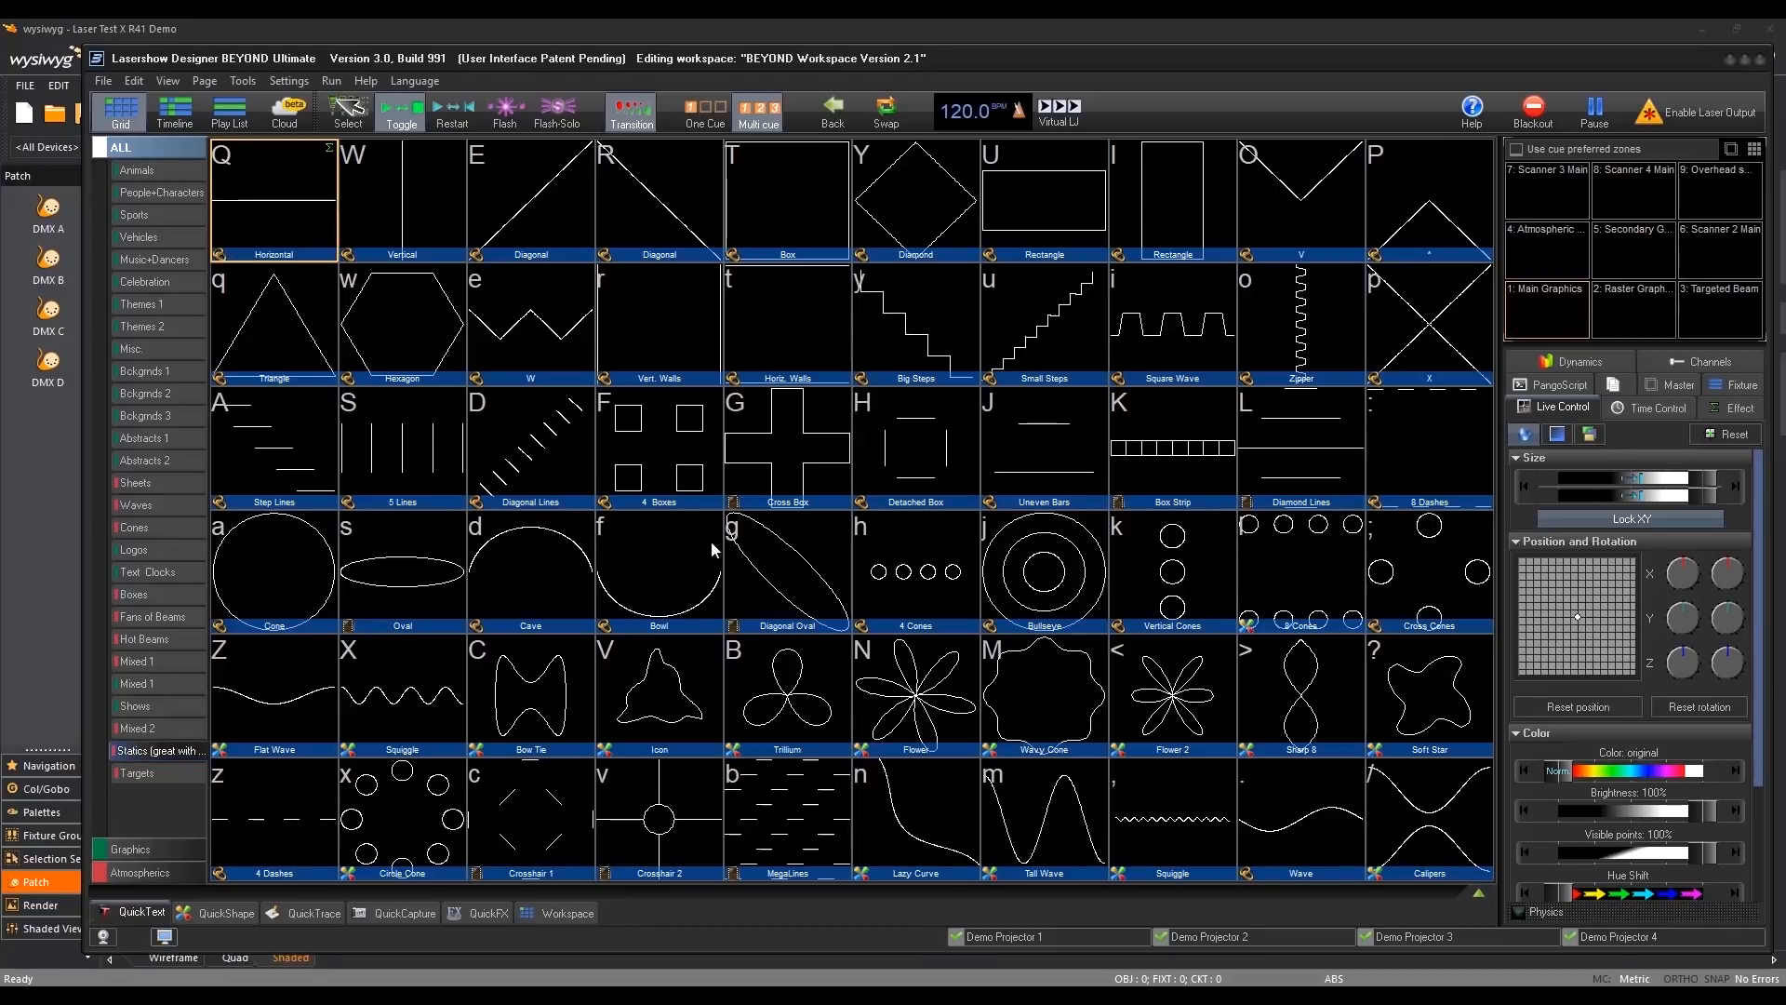
pyautogui.click(774, 573)
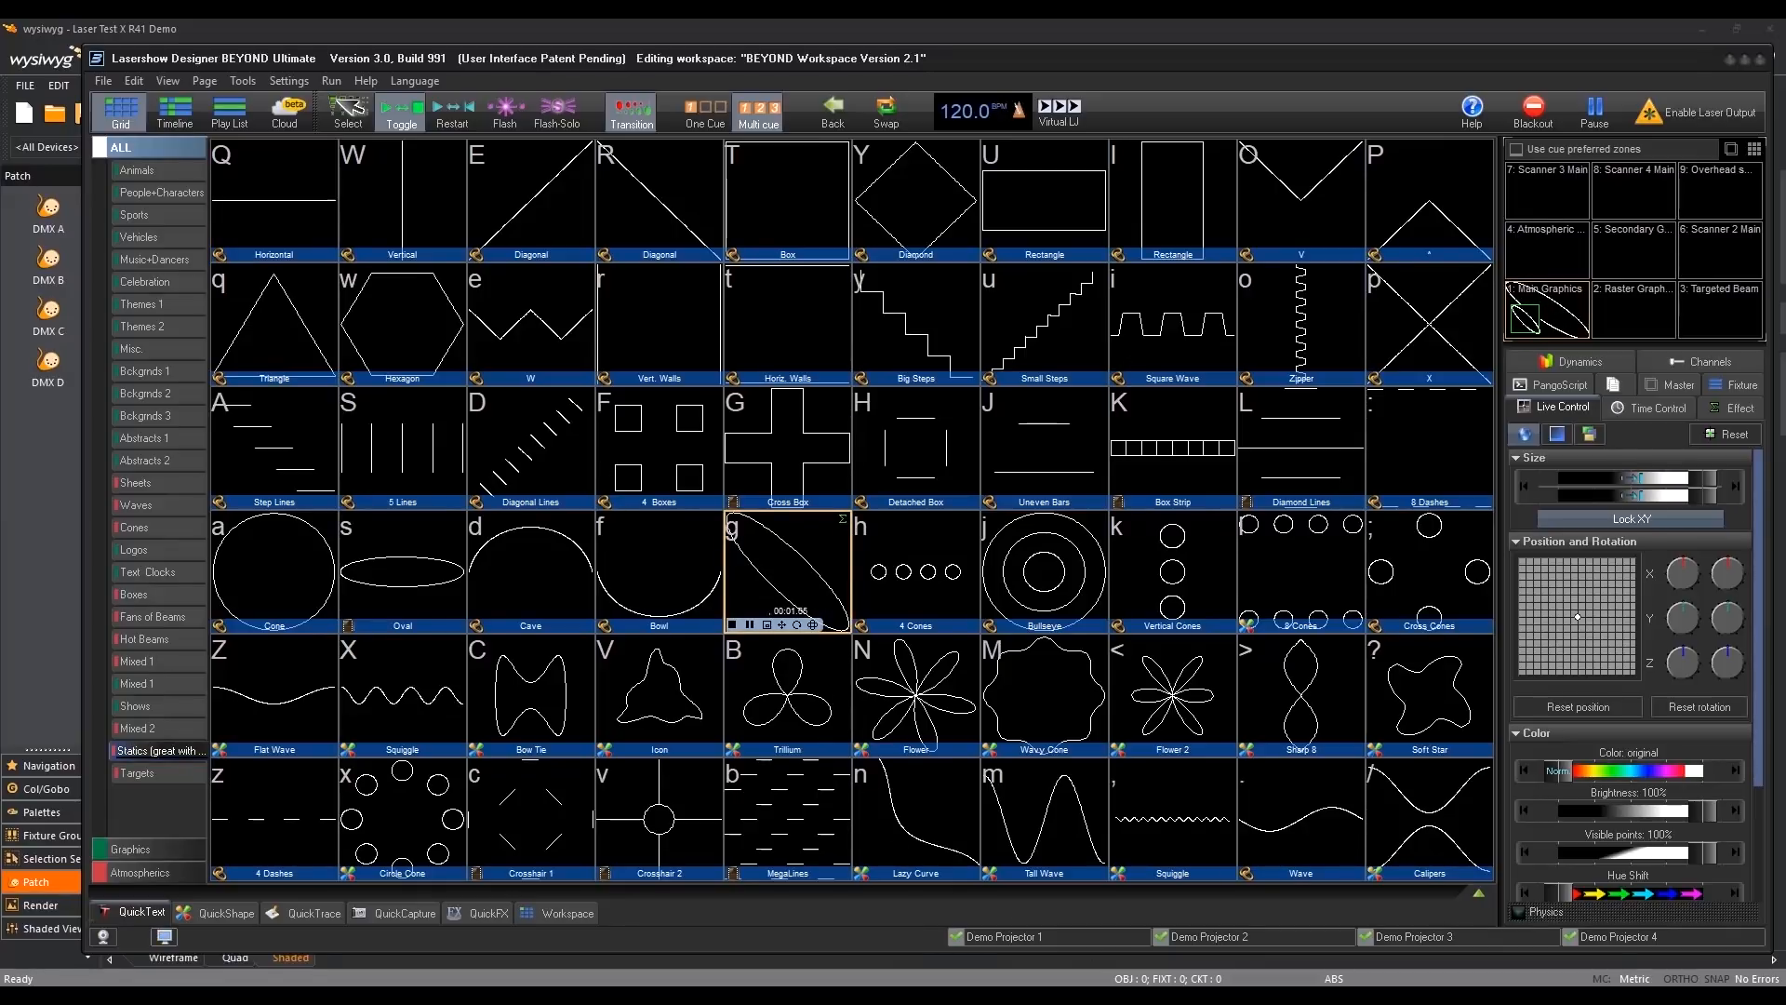
# - Compare the diagonal oval beam between the R41 and R42 shaded views, ending in R42
pyautogui.hotkey('alt', 'Tab')
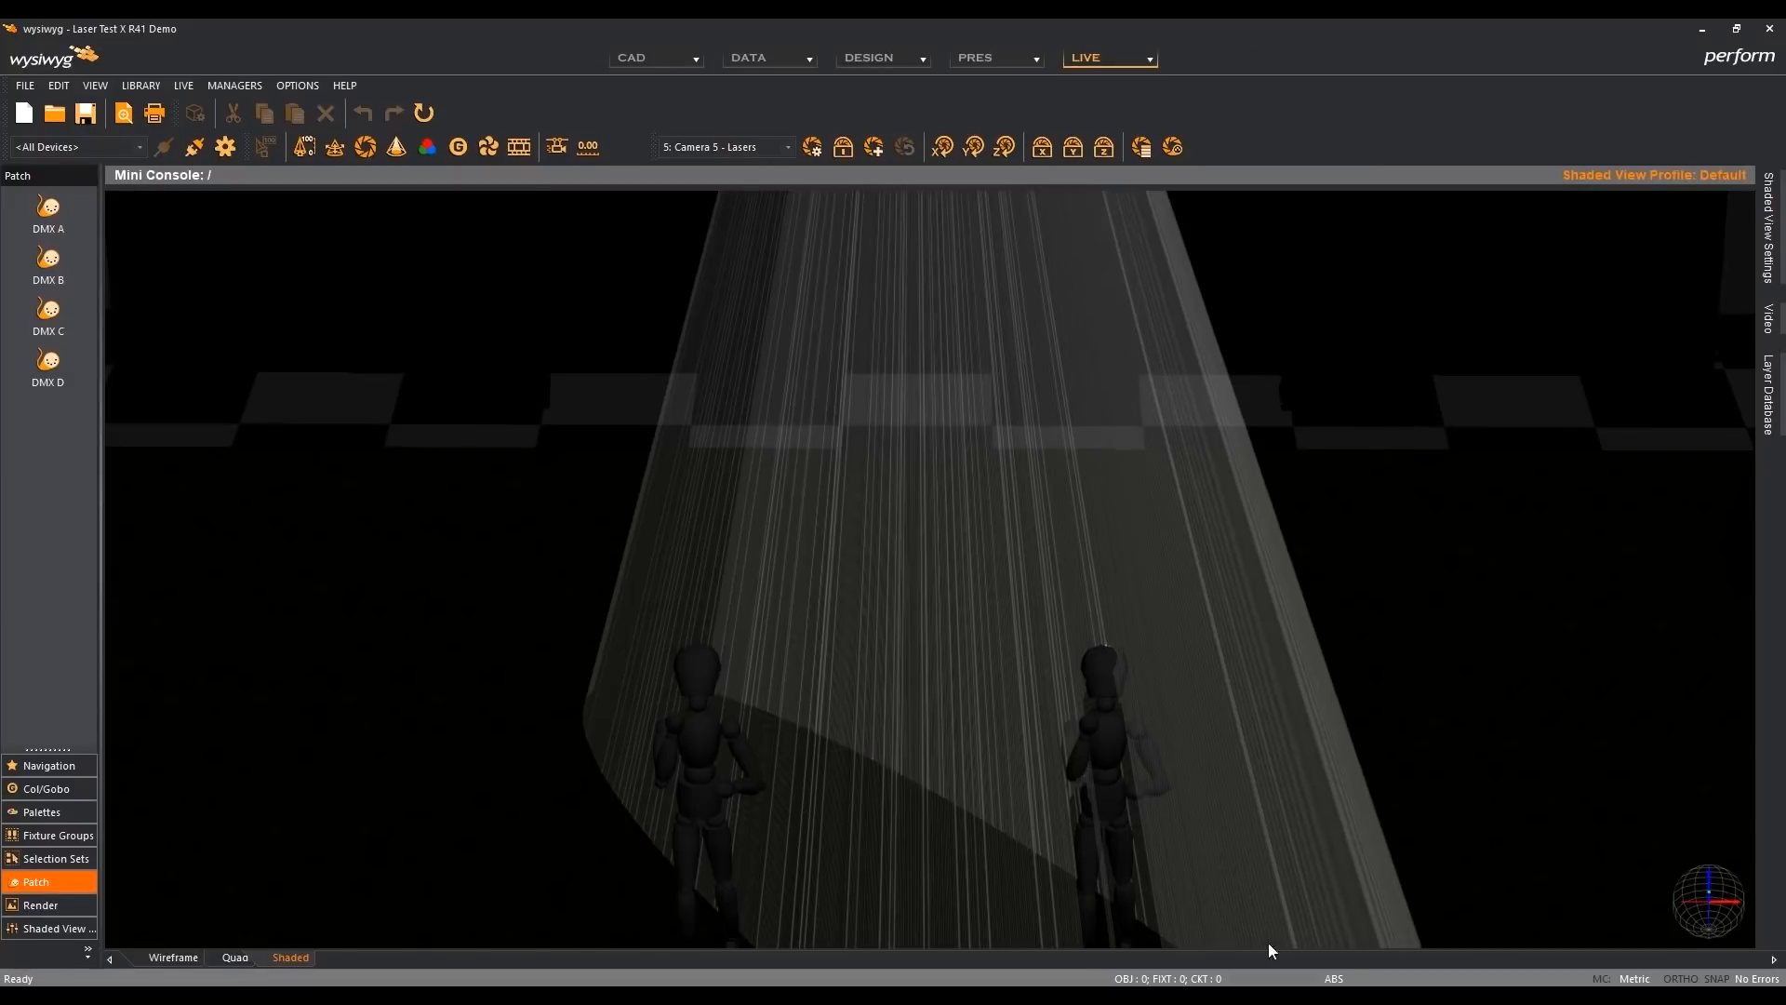
pyautogui.click(1163, 995)
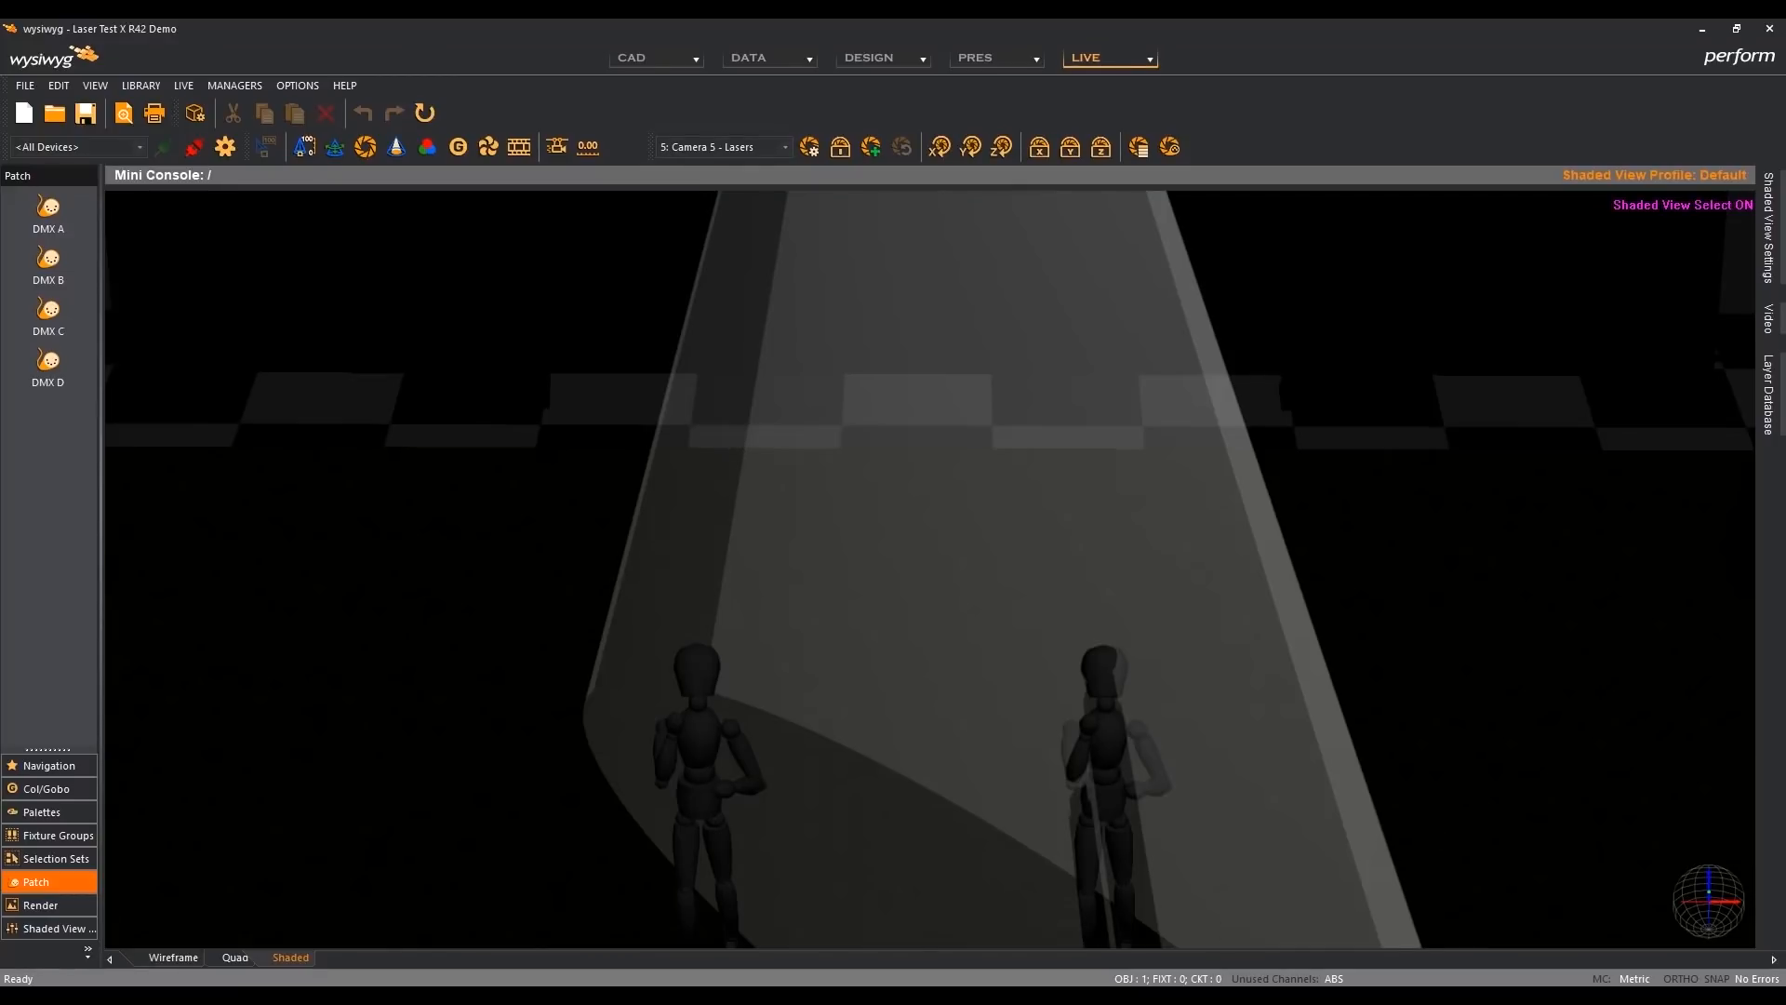
pyautogui.hotkey('alt', 'Tab')
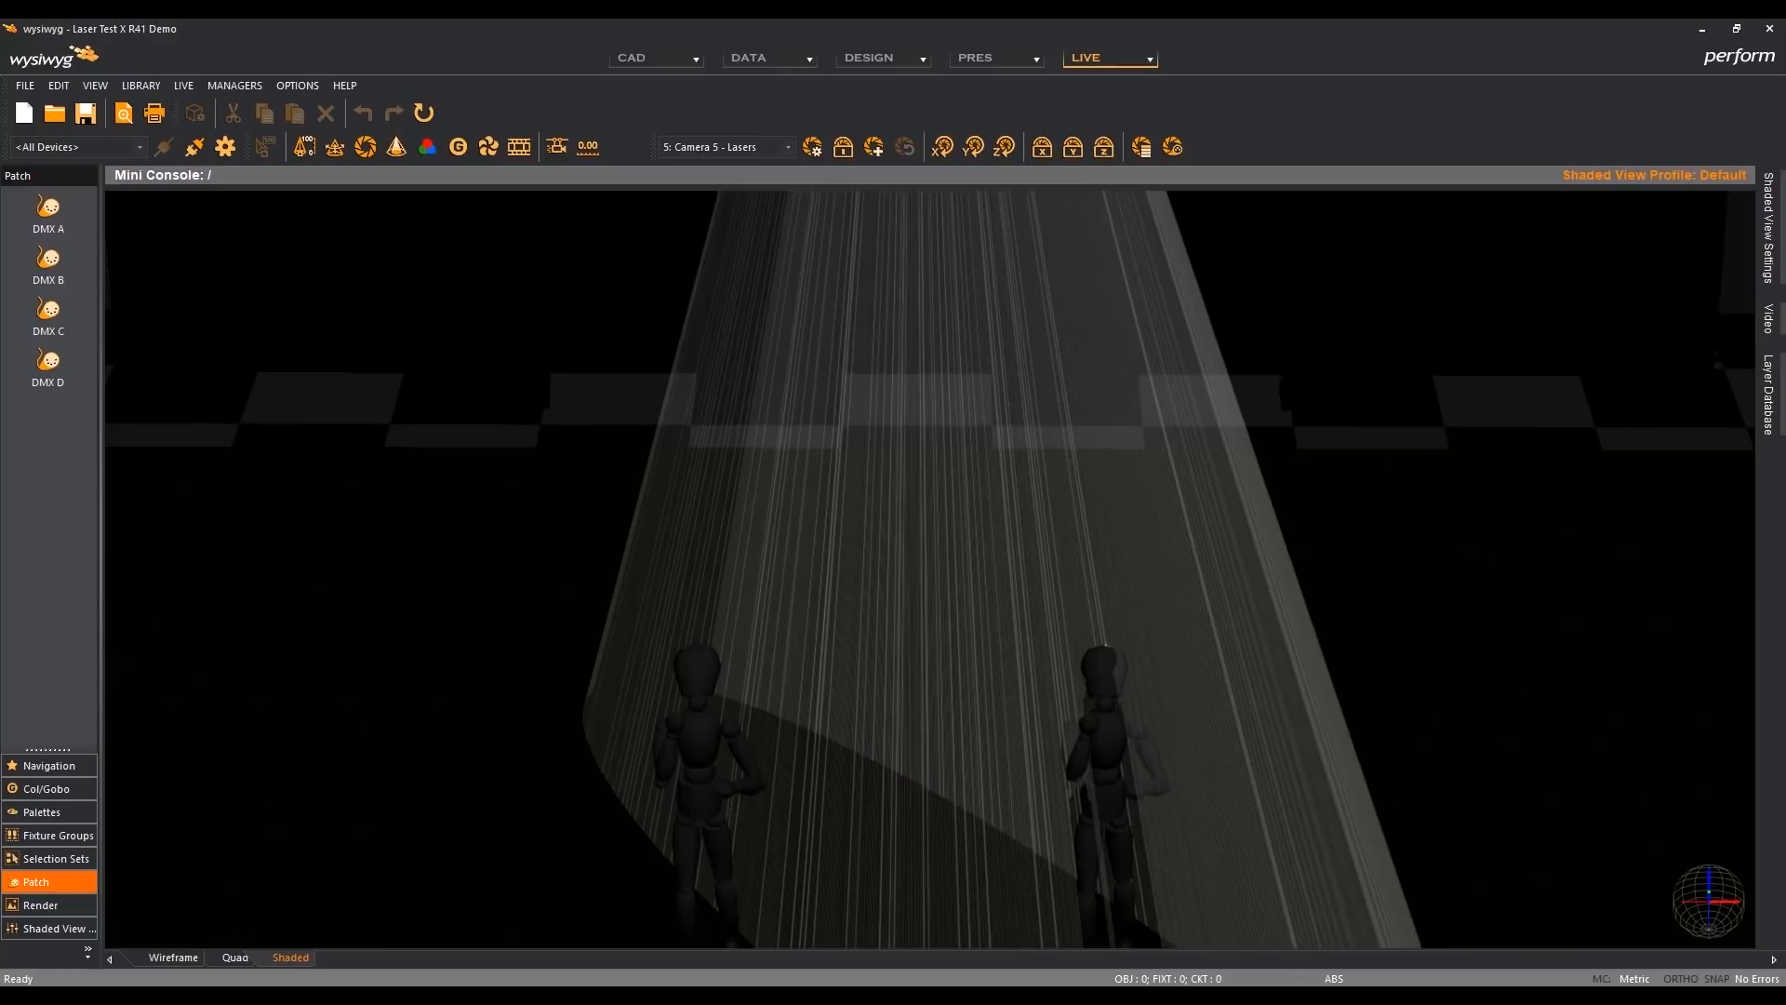
pyautogui.click(1163, 995)
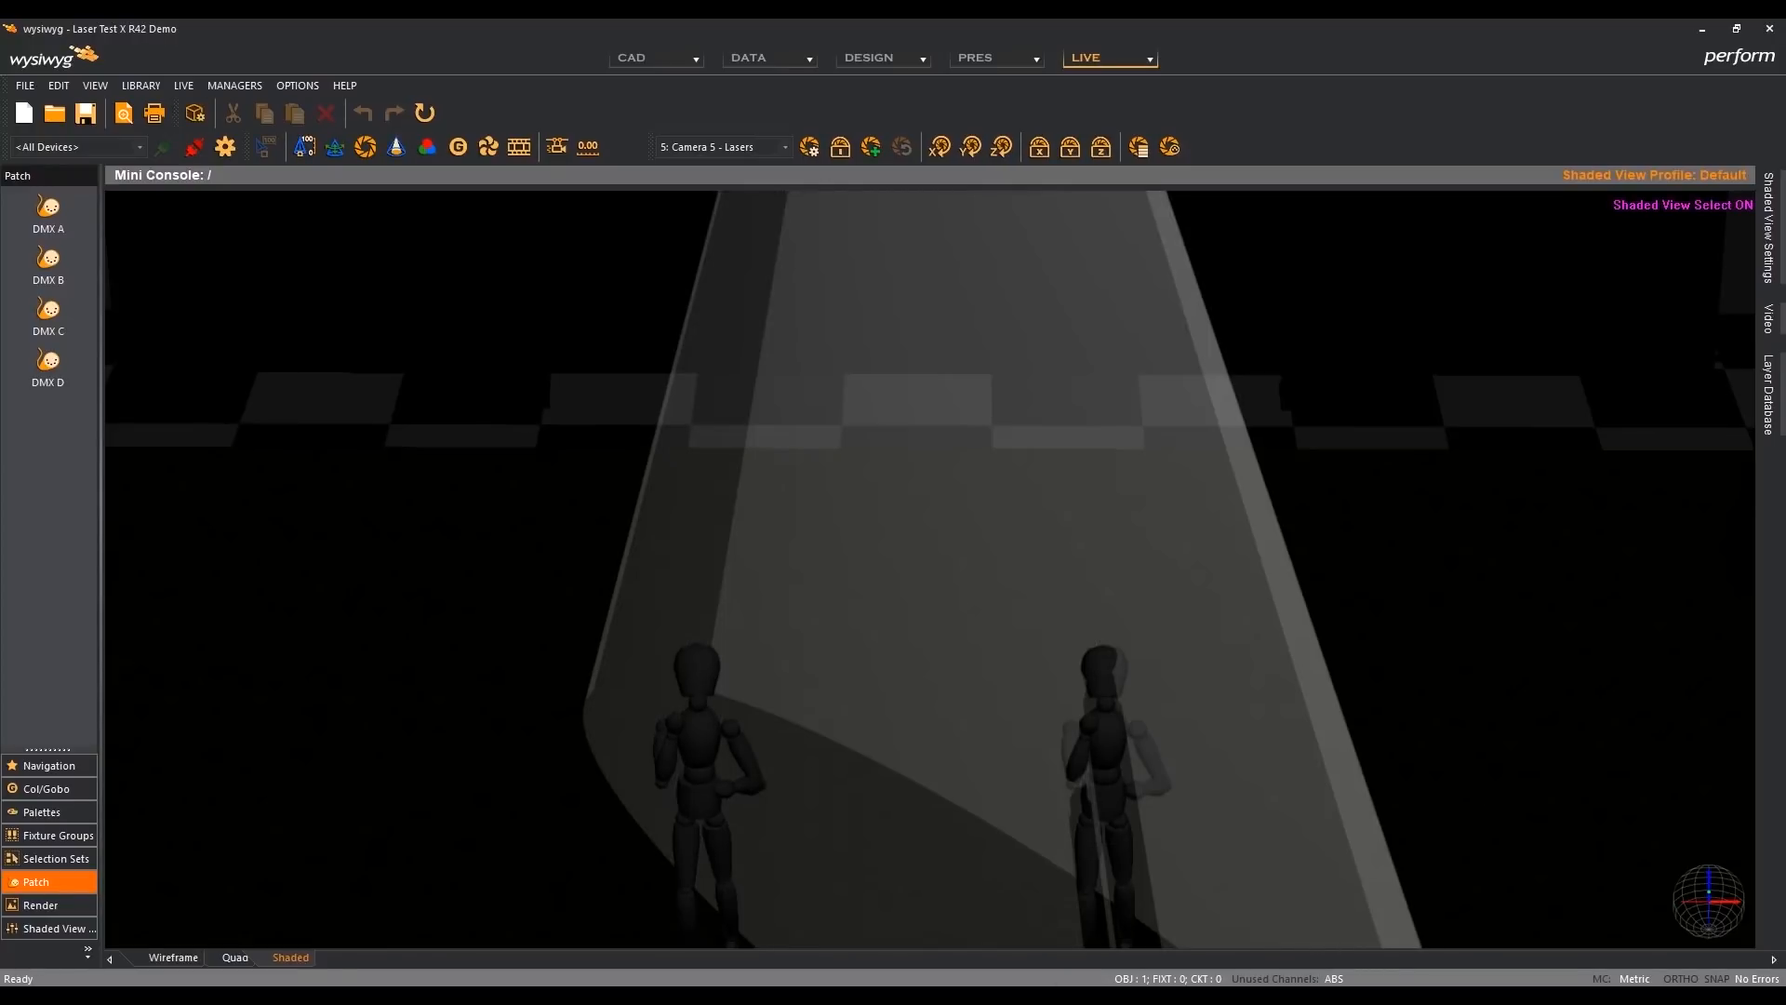
# - Switch to BEYOND, stop the Diagonal Oval cue, and play Cue 09 from the first Mixed 1 category
pyautogui.click(1306, 996)
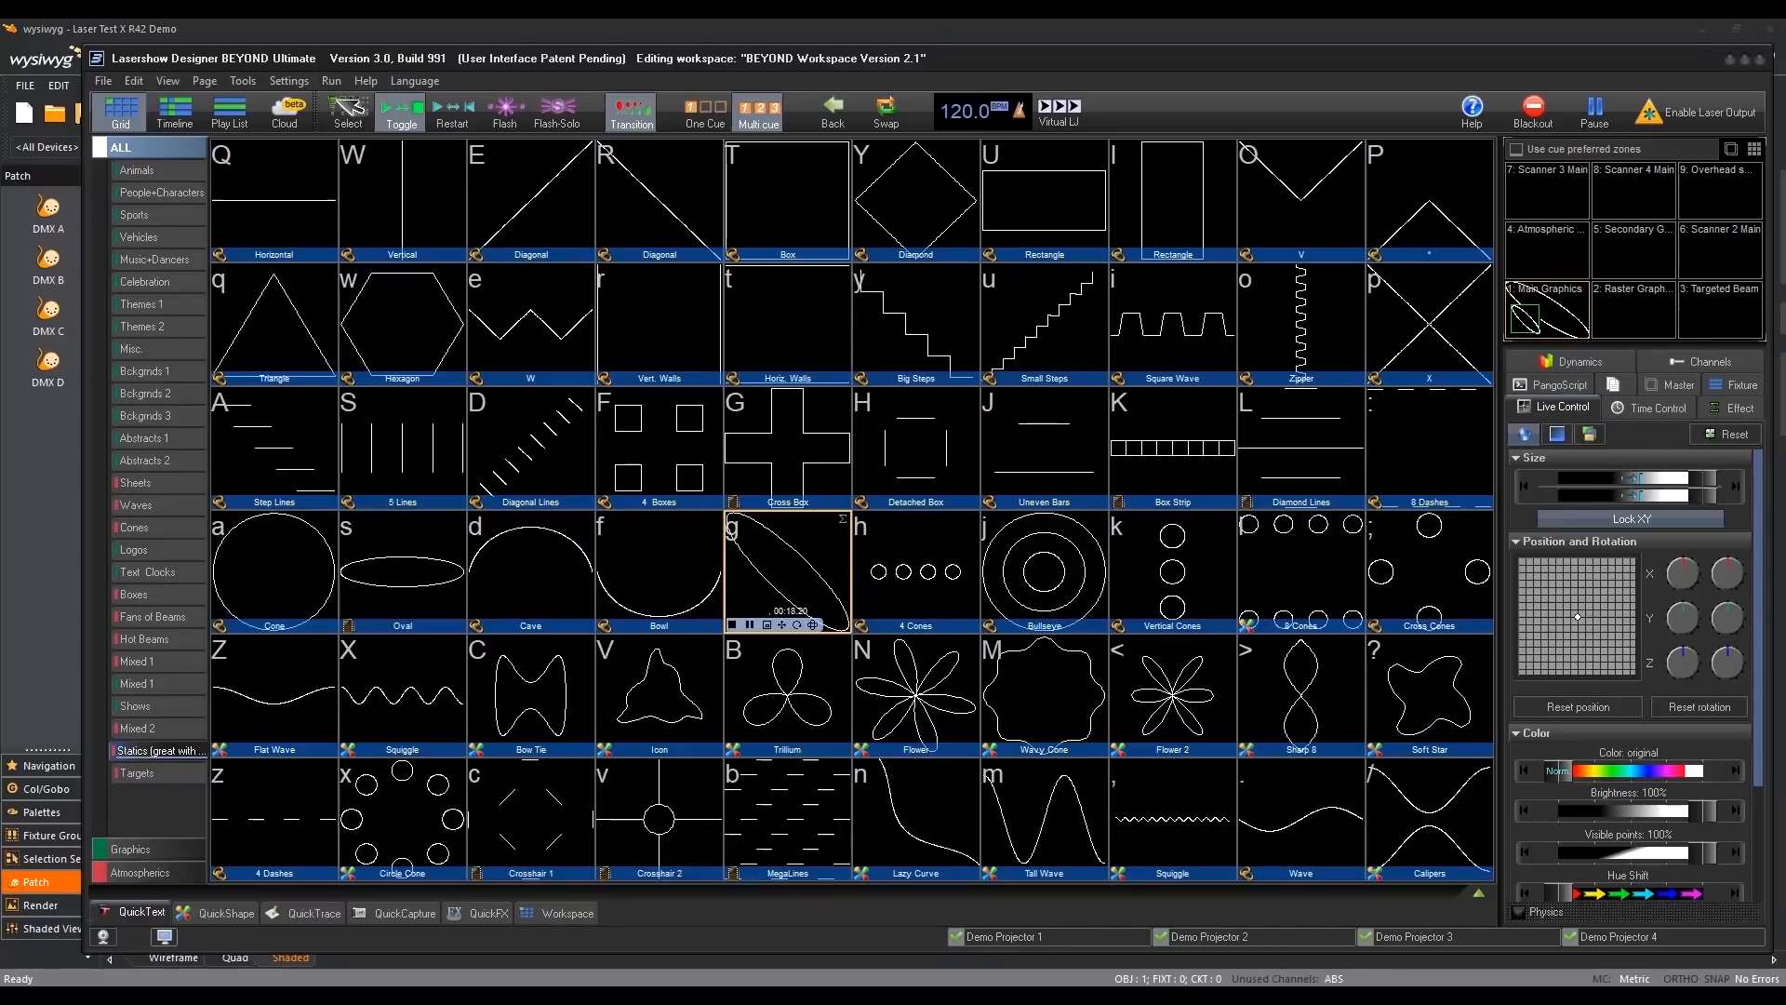
pyautogui.click(732, 625)
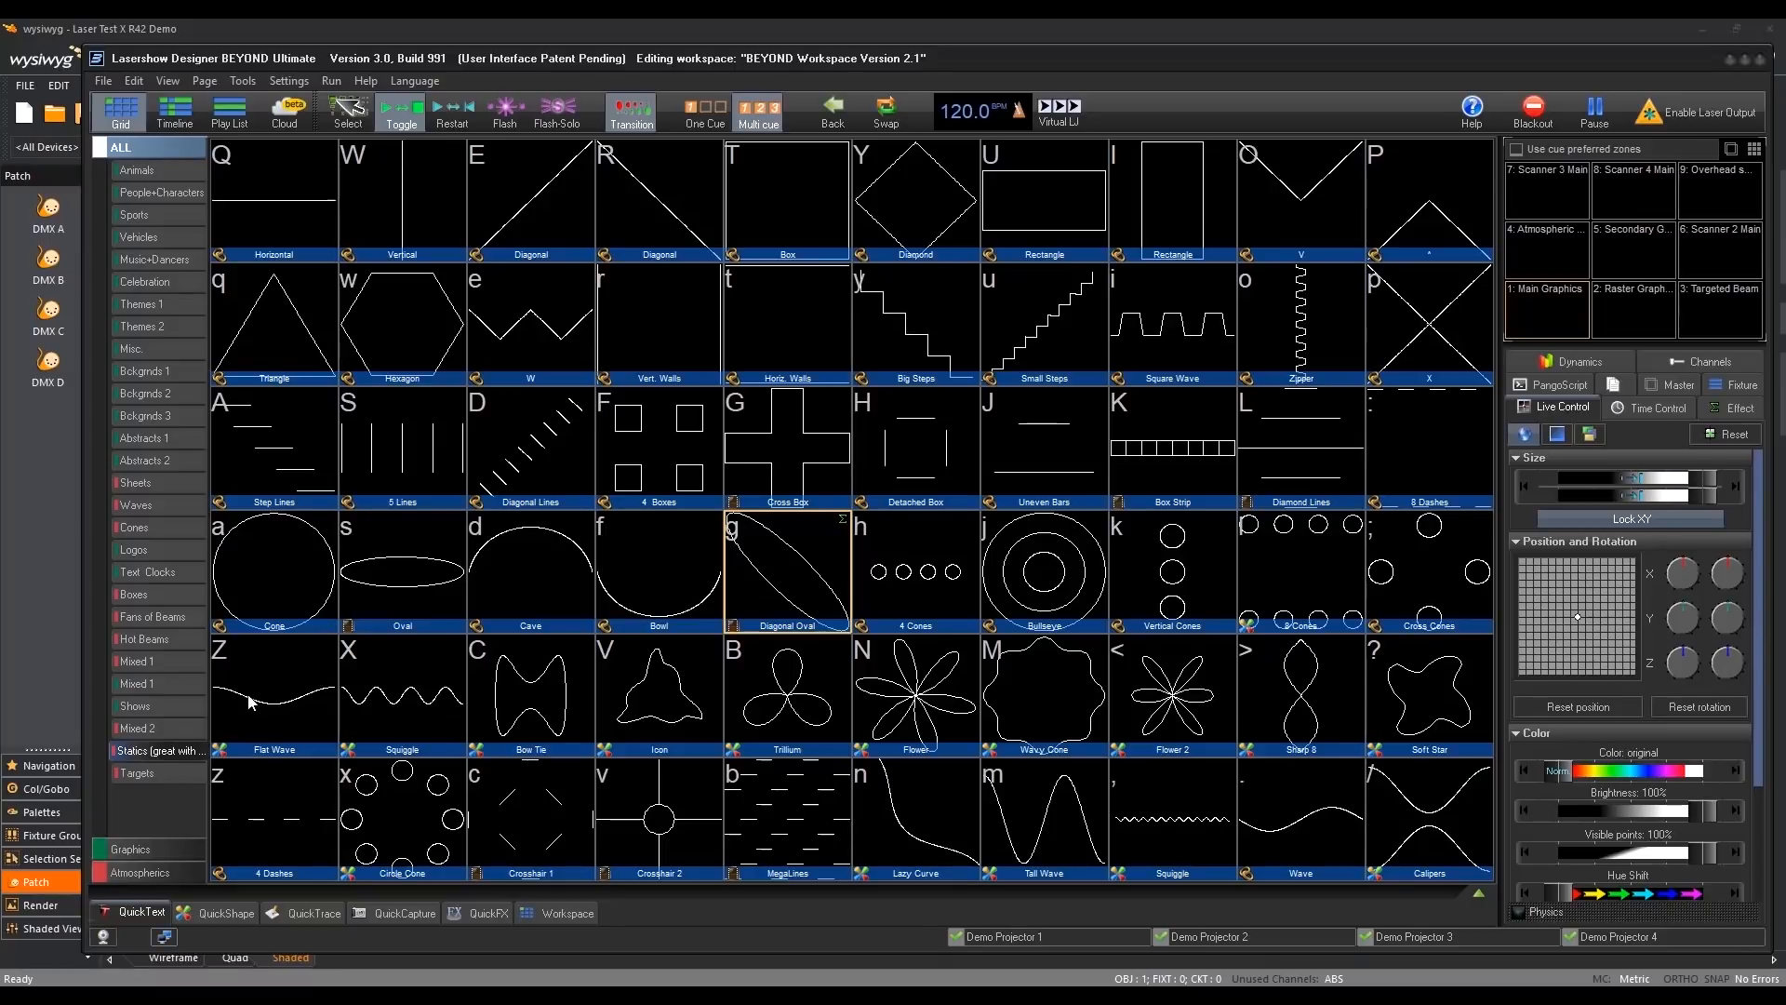
pyautogui.click(147, 664)
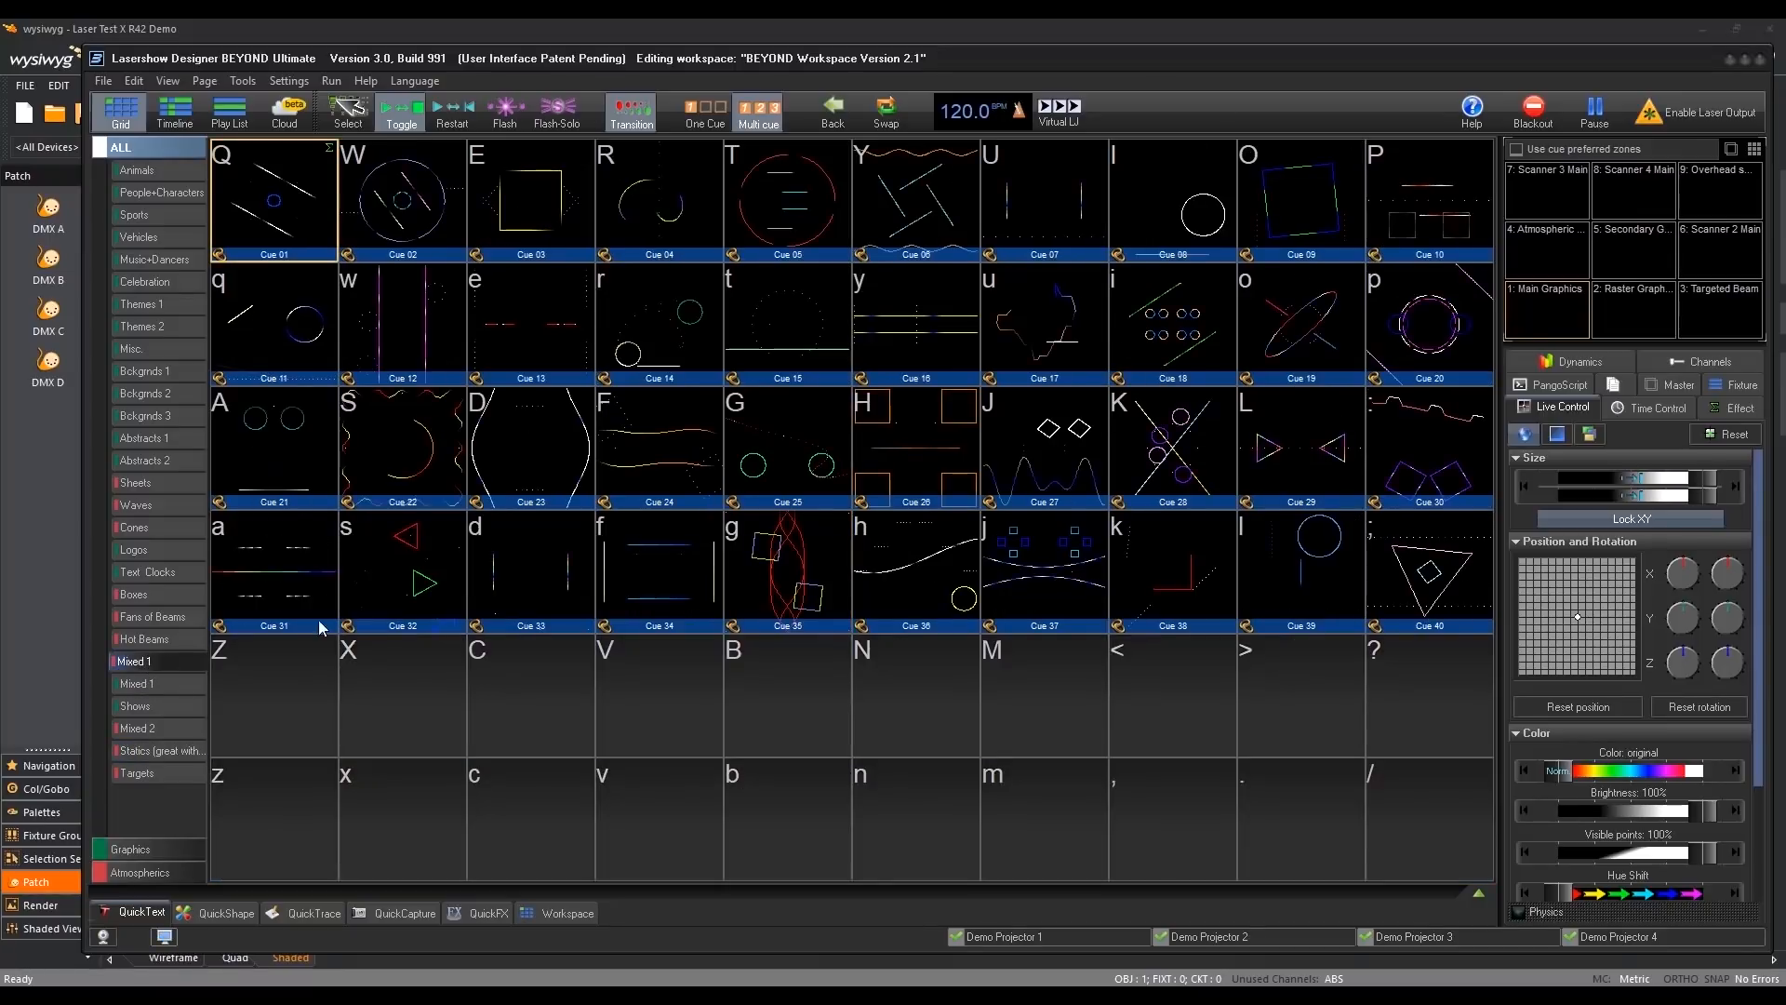
pyautogui.click(1298, 204)
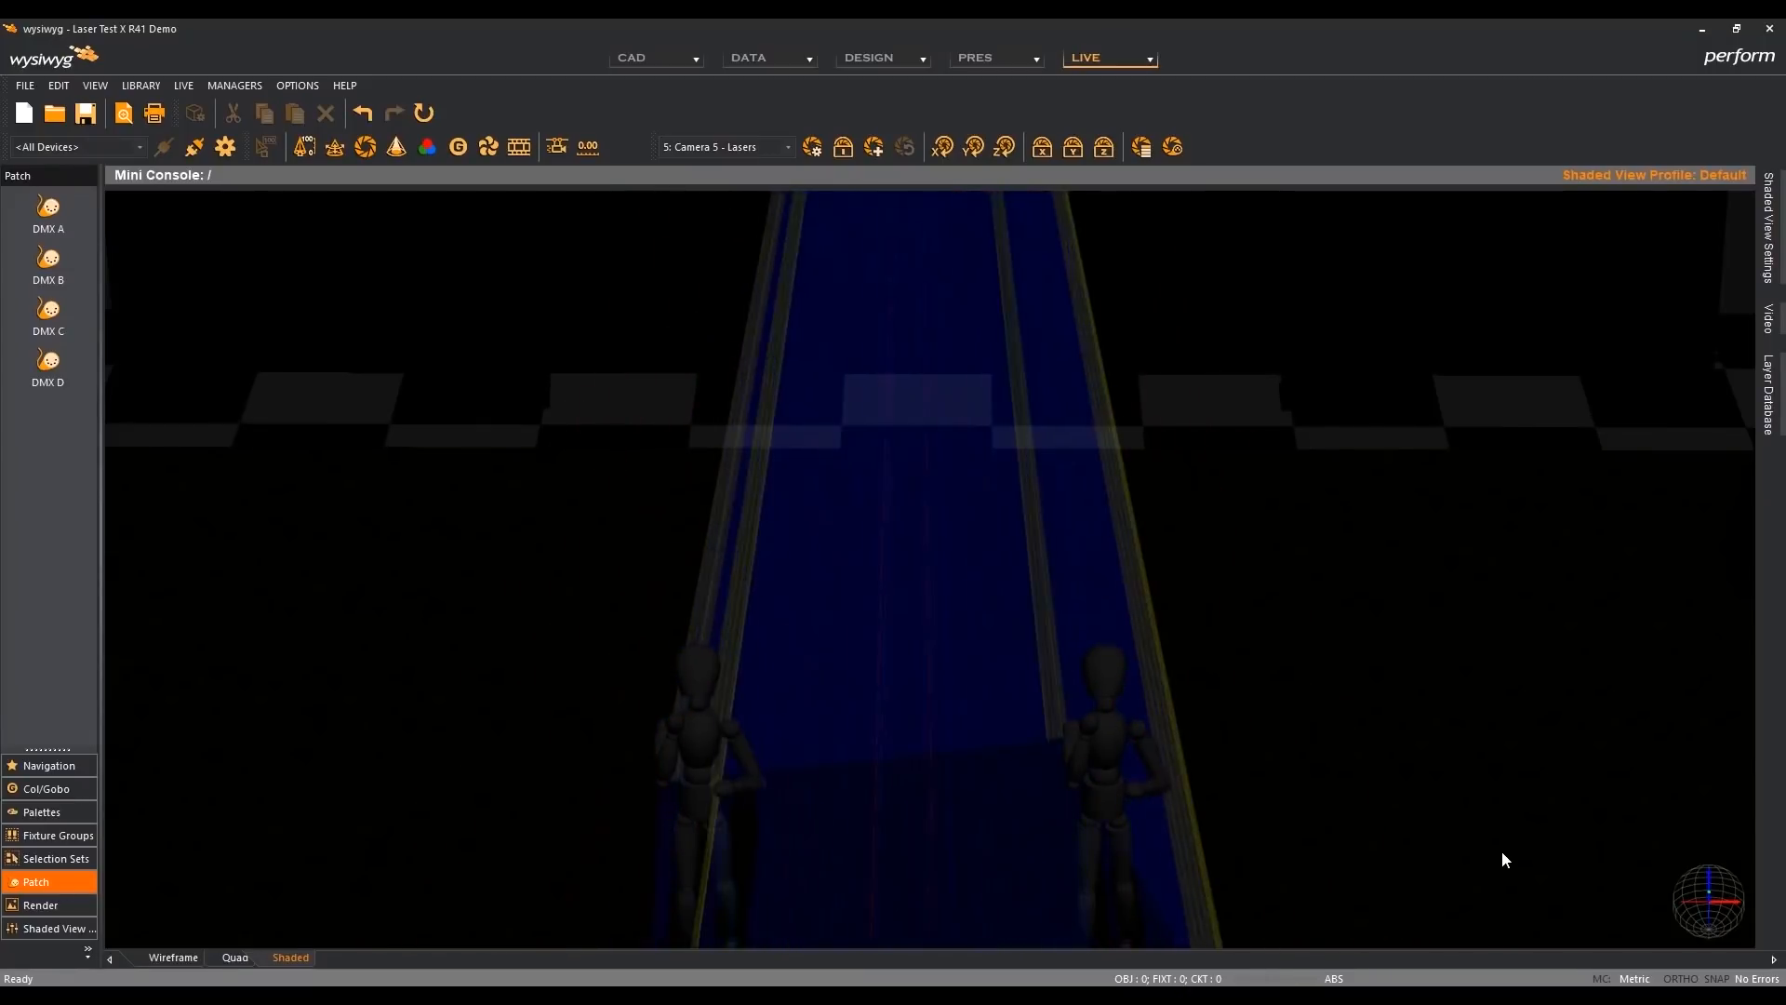
# - Set Beam Exposure to 80 in R41's shaded view options
pyautogui.hotkey('alt', 'Return')
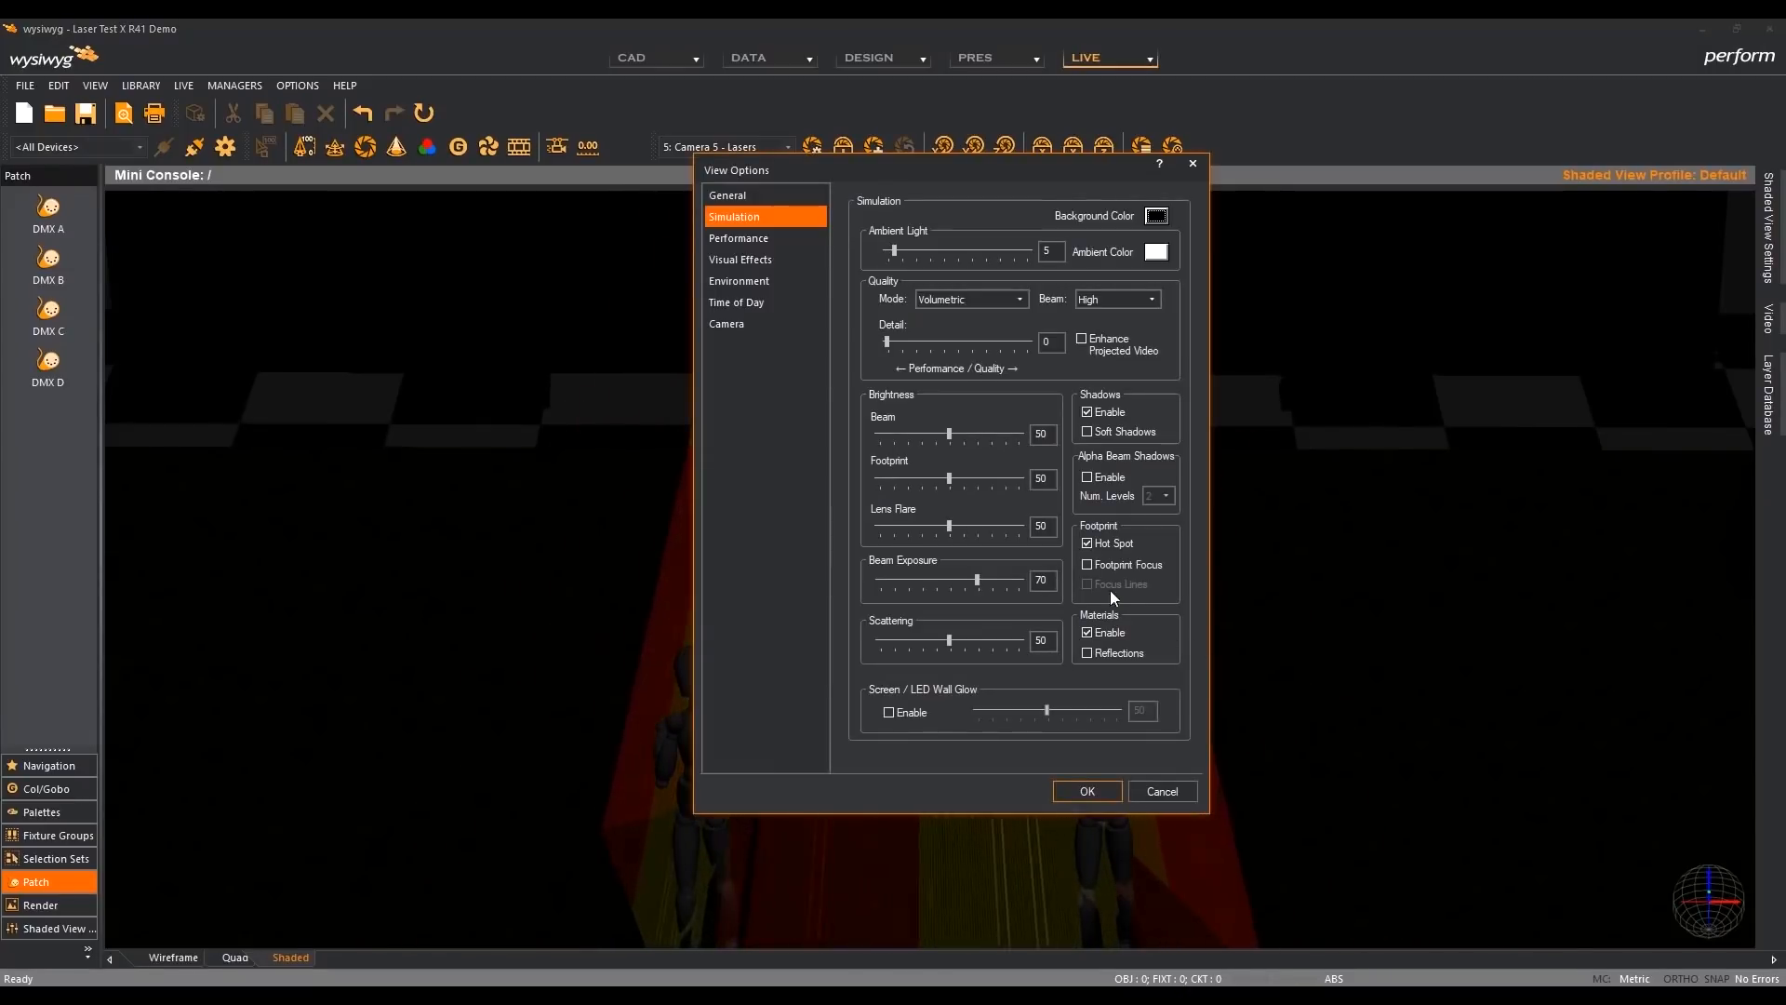
pyautogui.click(1001, 581)
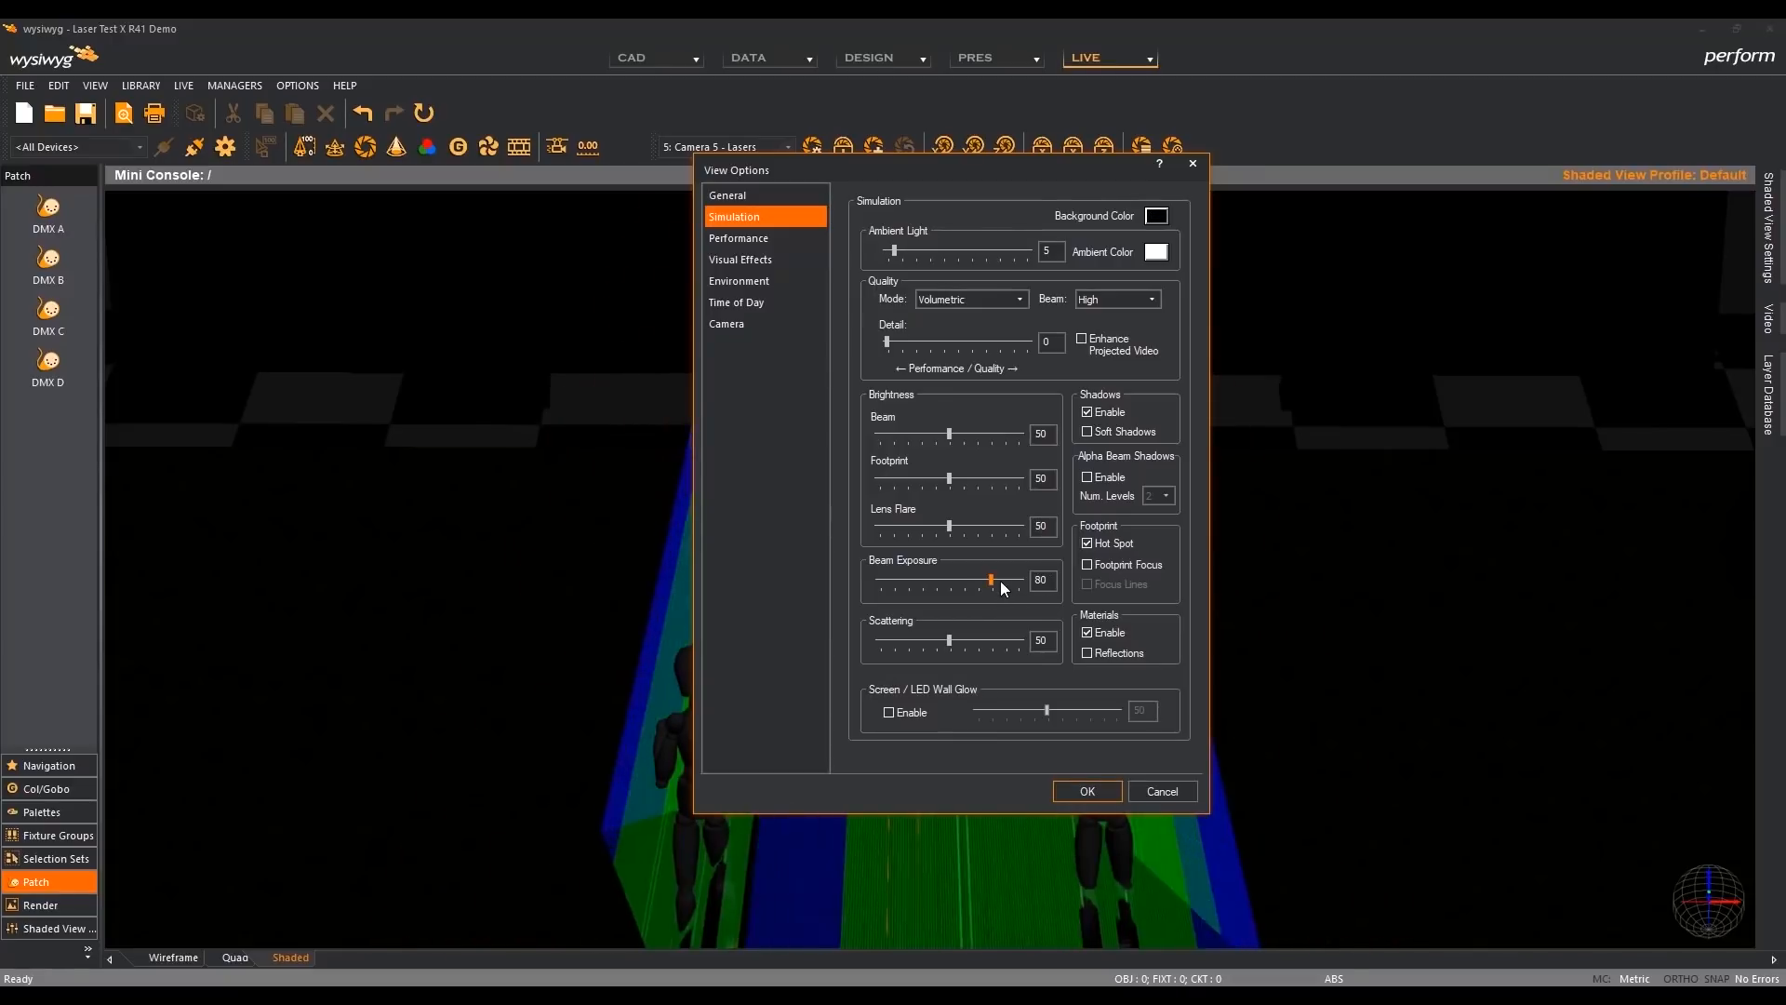
pyautogui.click(1113, 793)
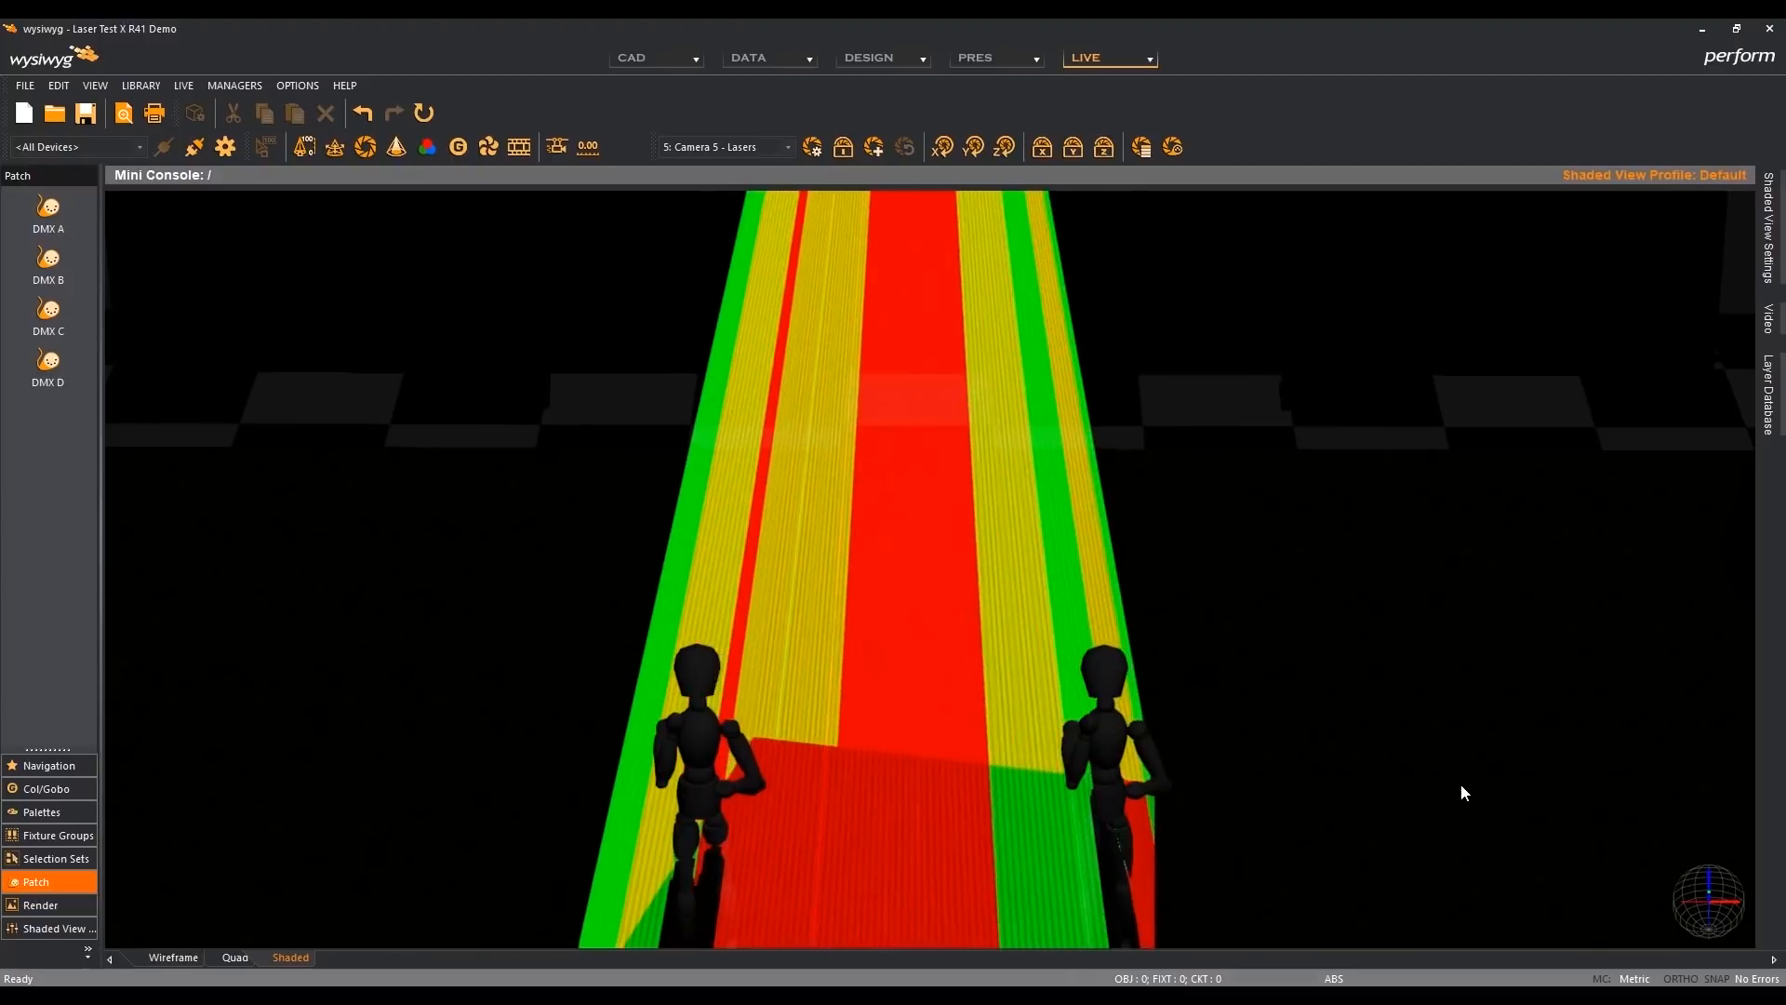
# - Examine the Cue 09 laser effect in R41 through Camera 2, Camera 3 and Camera 5 - Lasers
pyautogui.press('2')
pyautogui.press('3')
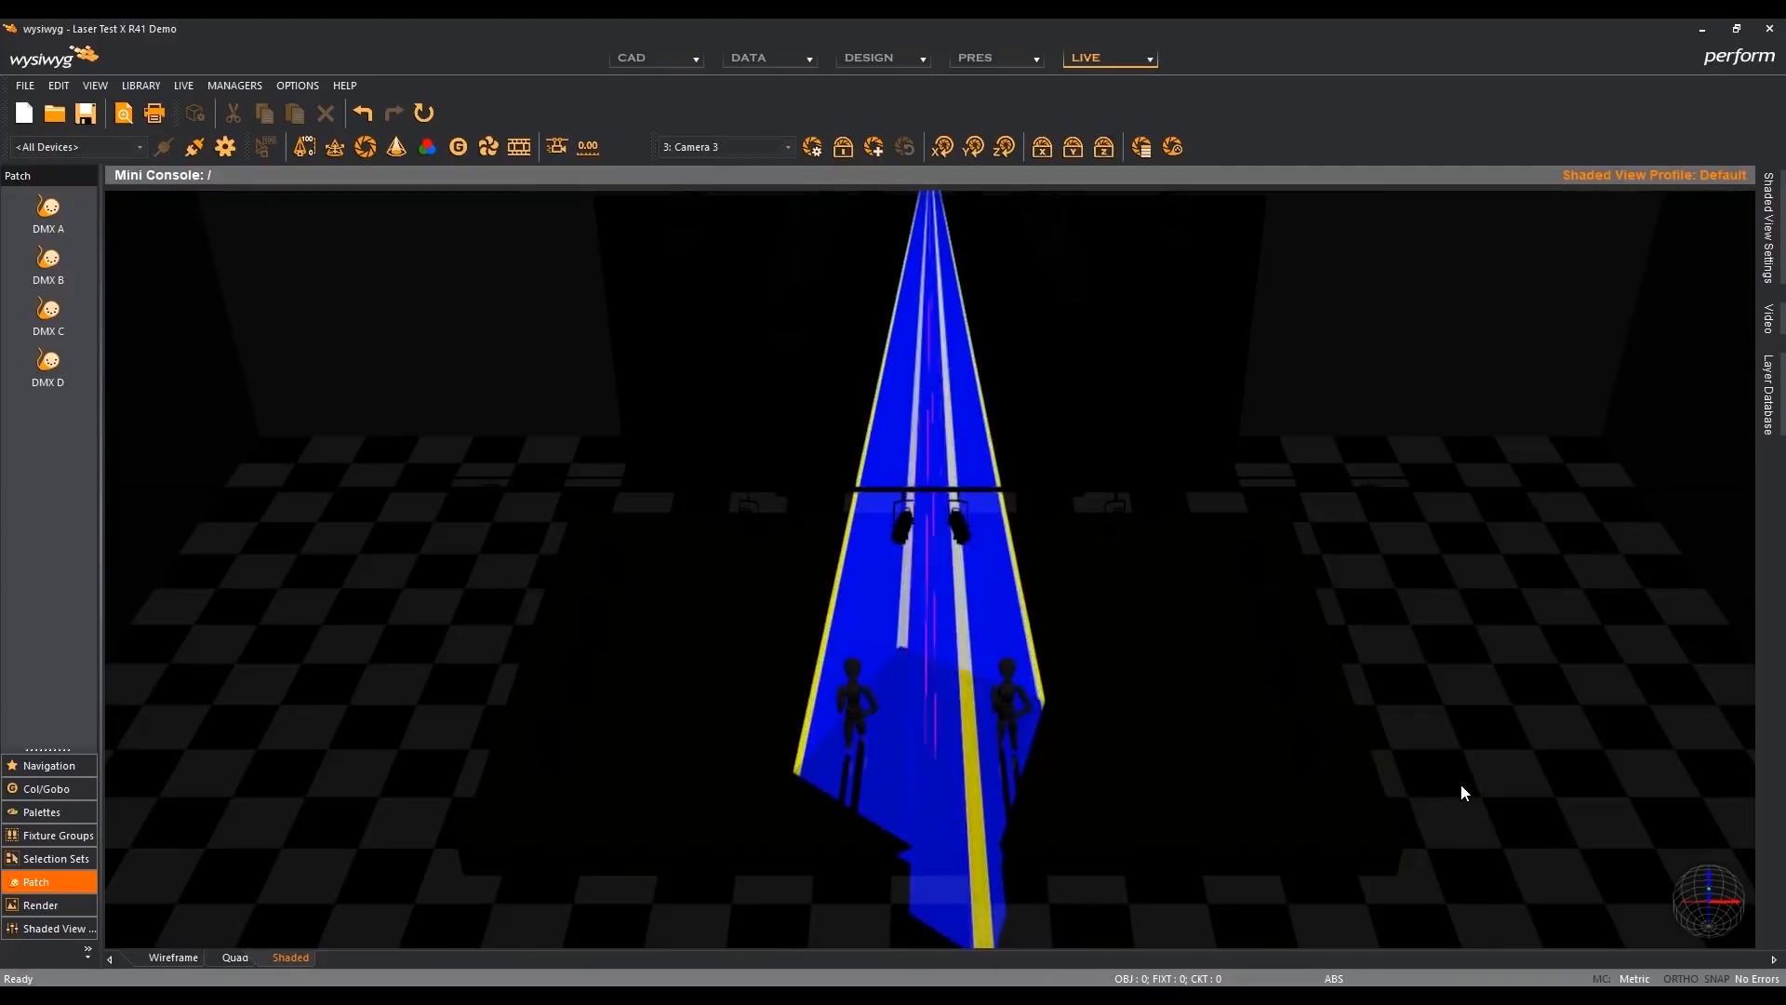
pyautogui.press('5')
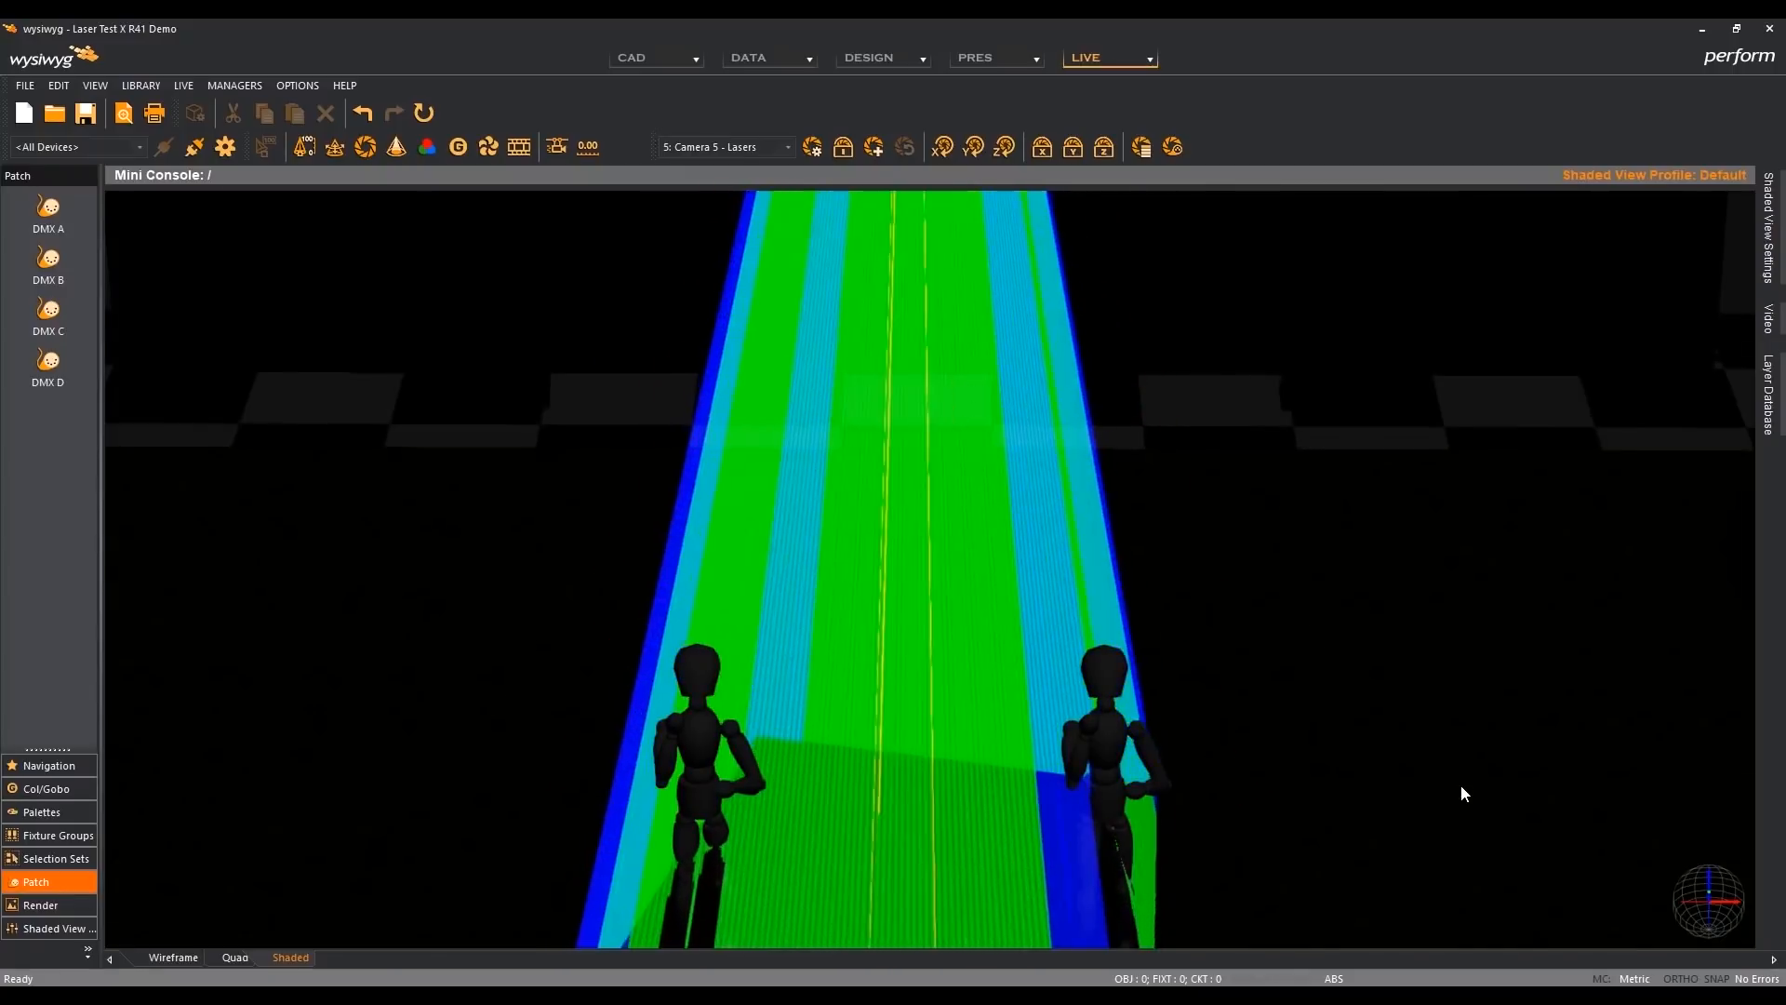
pyautogui.press('2')
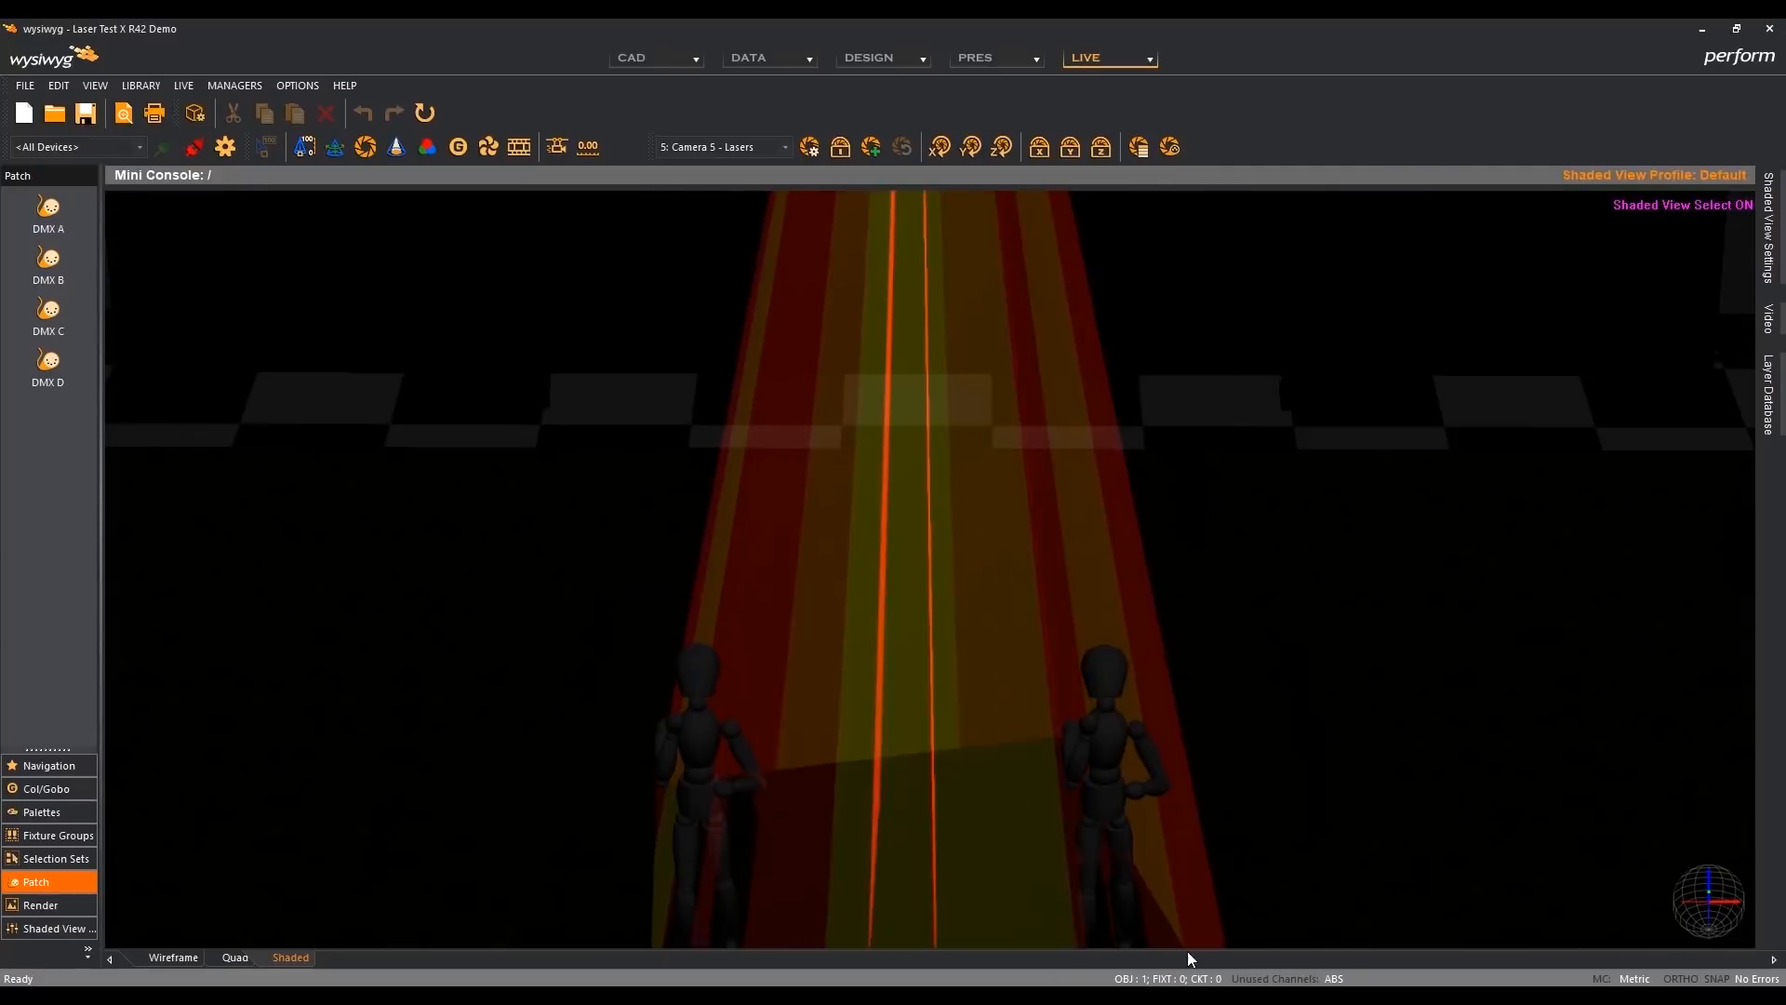
# - View the laser effect from Camera 2 in R42 and check the Beam Exposure in its view options
pyautogui.press('2')
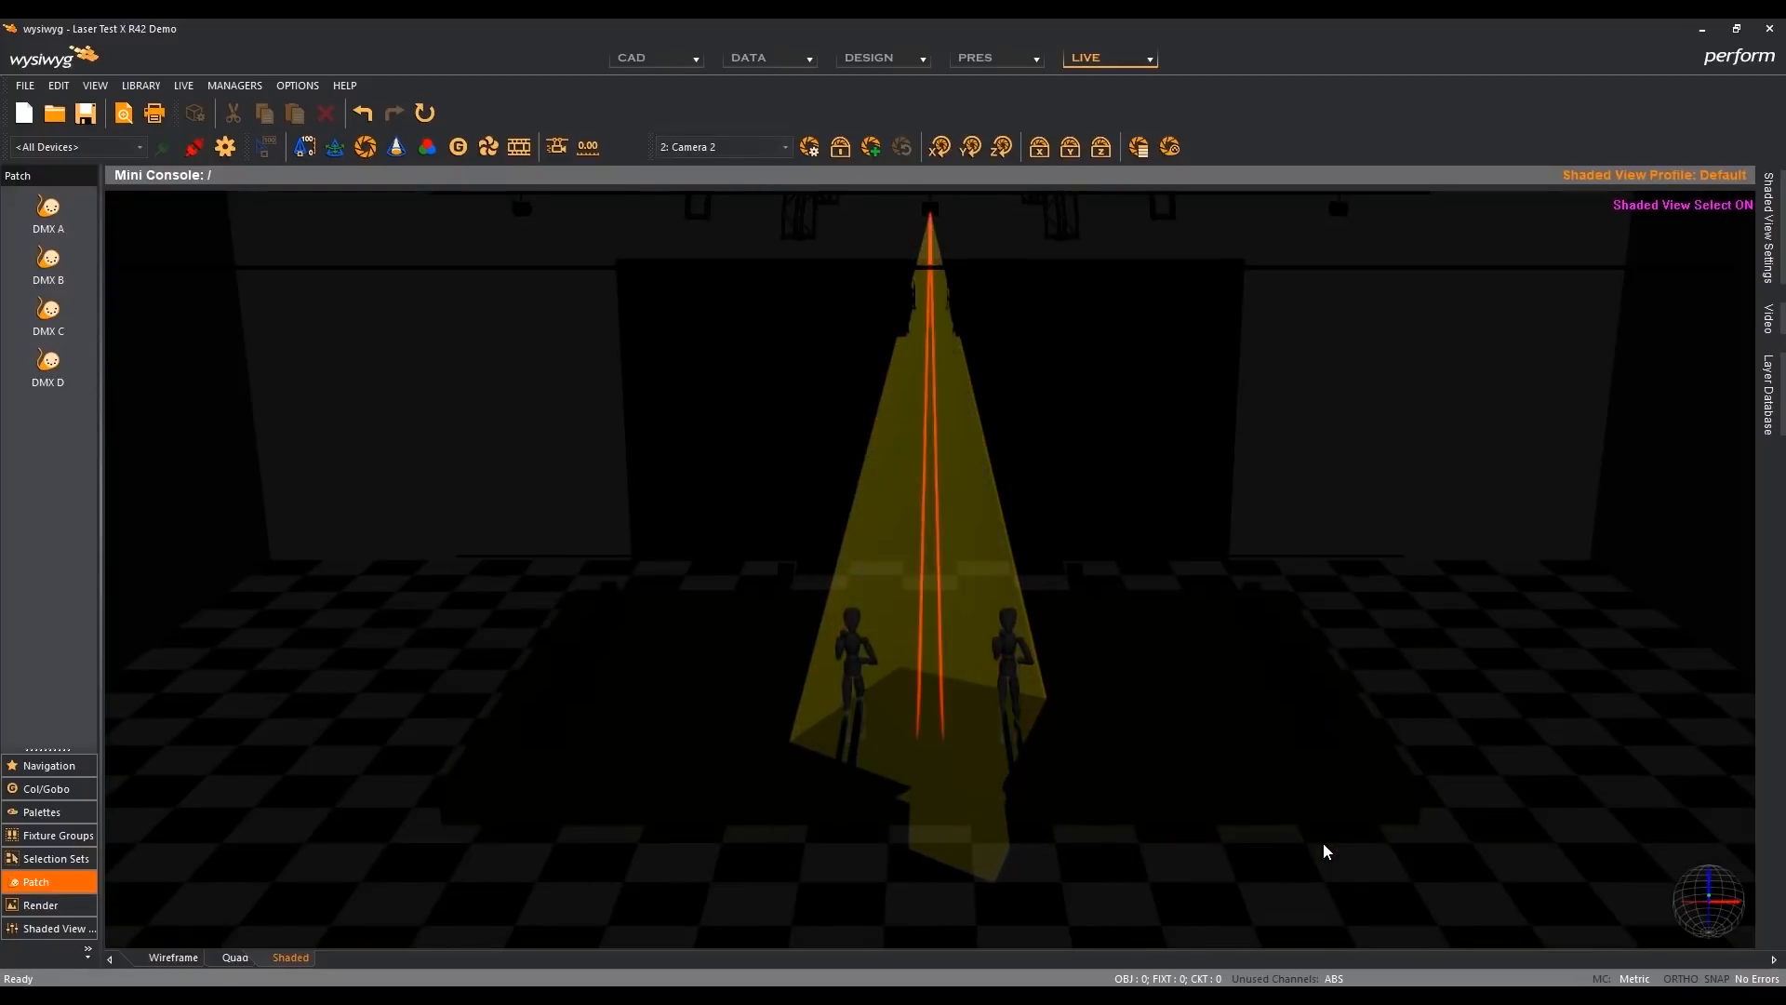
pyautogui.press('v')
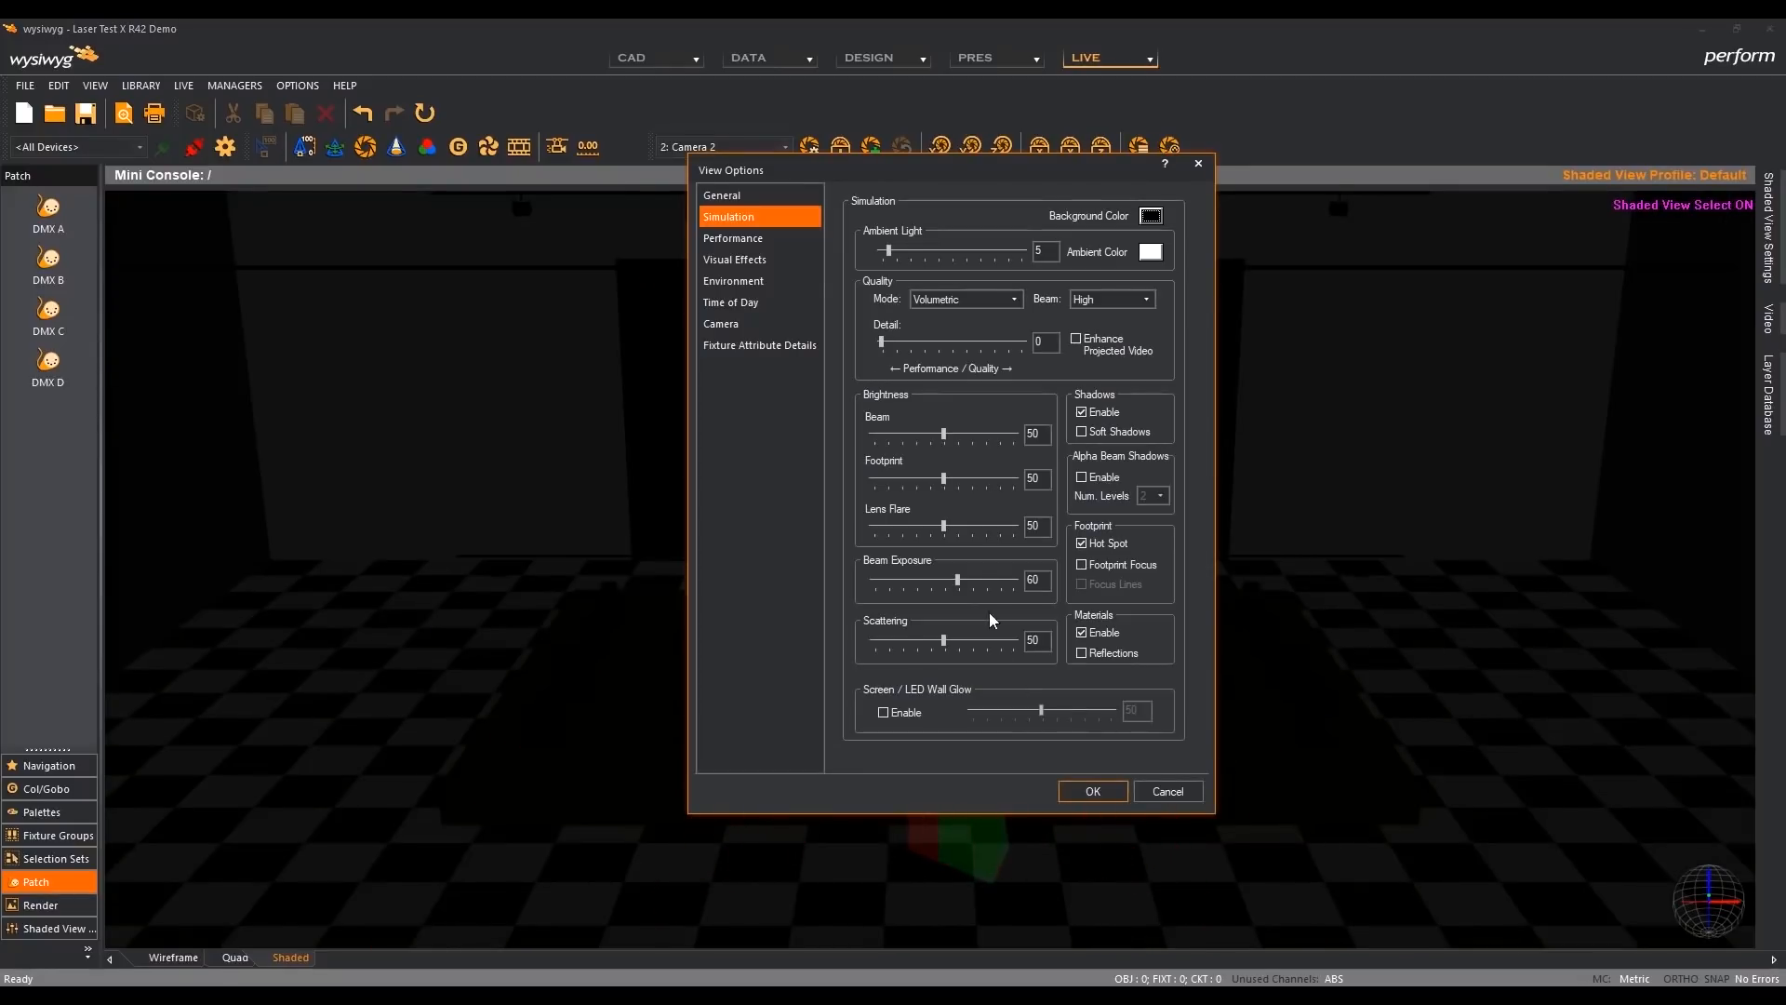
pyautogui.click(1093, 791)
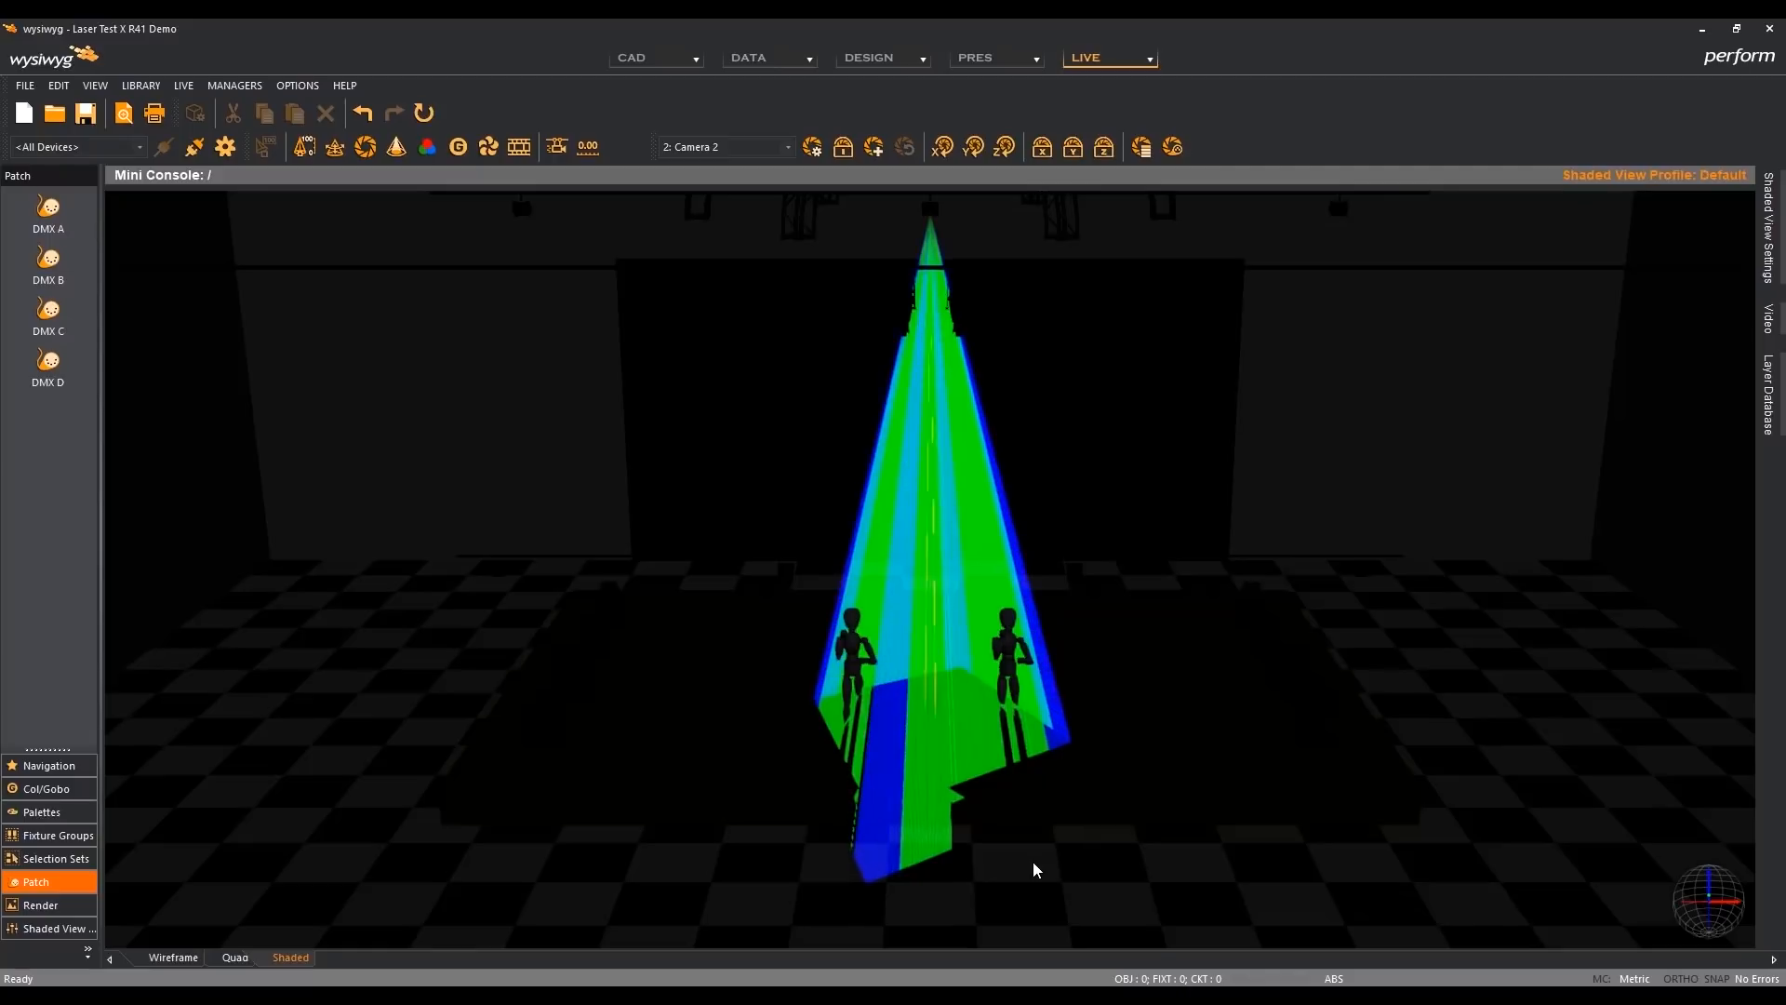
# - Set Beam Exposure to 60 in R41's shaded view options, and view the laser effect in R42 from the side
pyautogui.press('v')
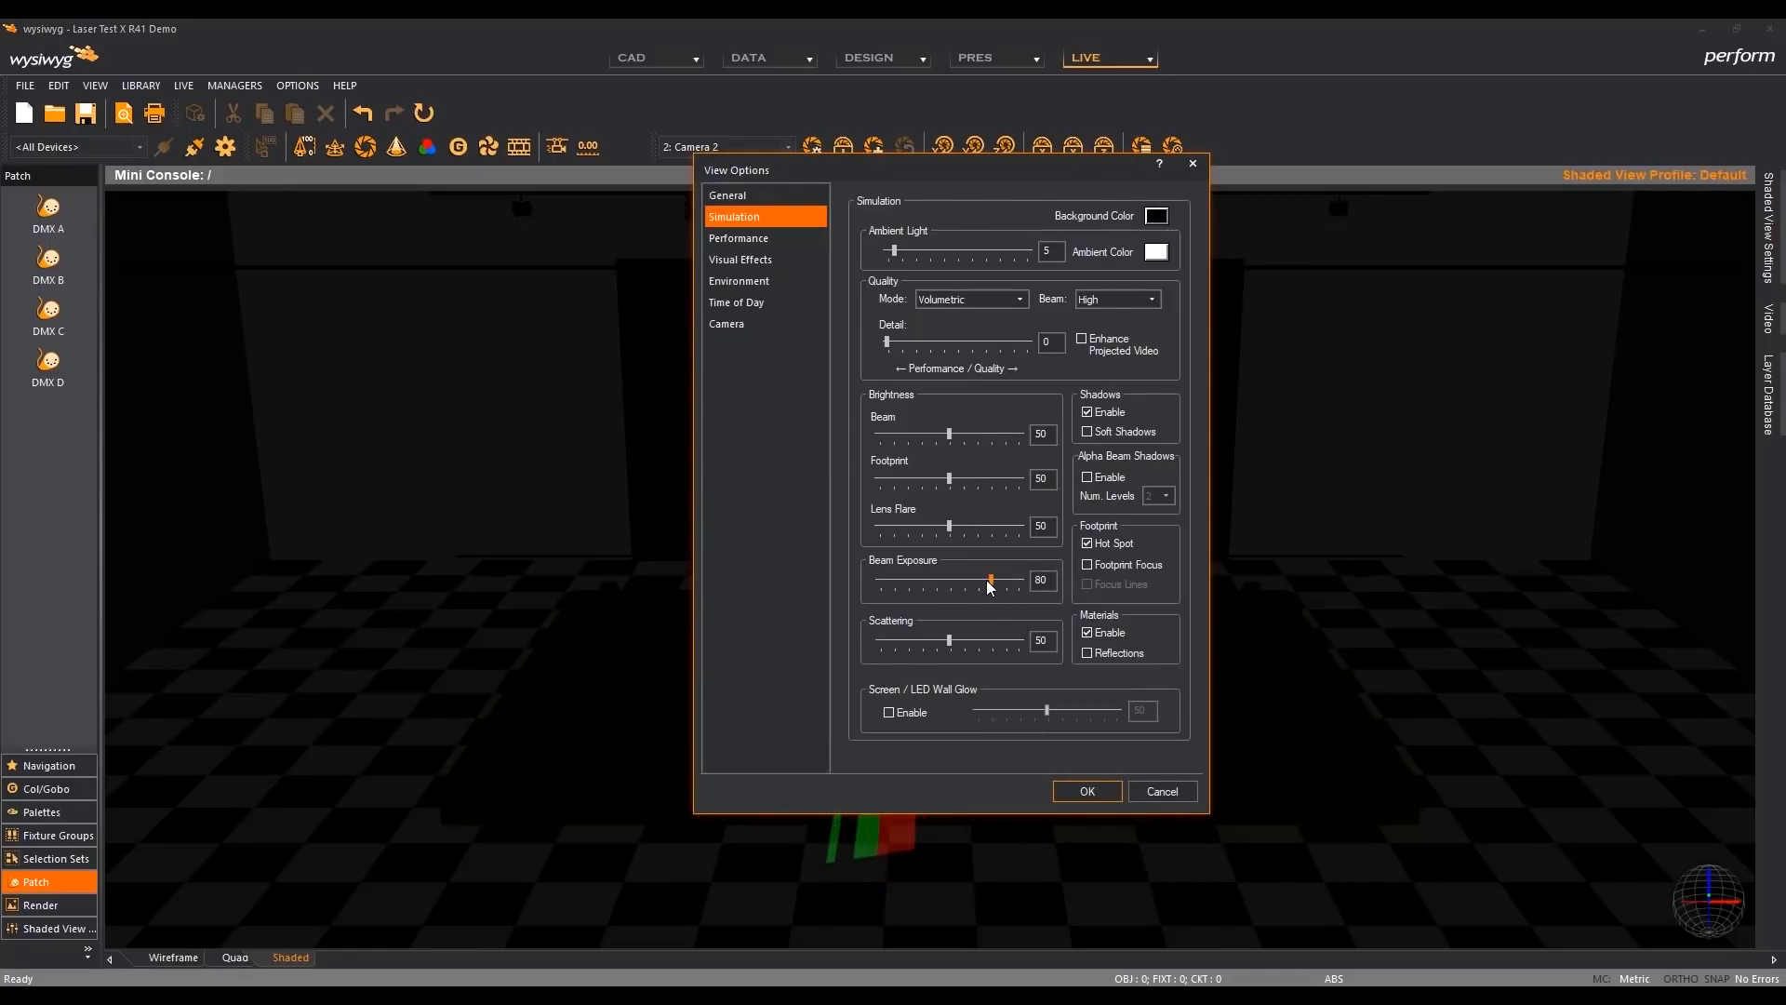
pyautogui.moveTo(987, 580); pyautogui.dragTo(968, 579)
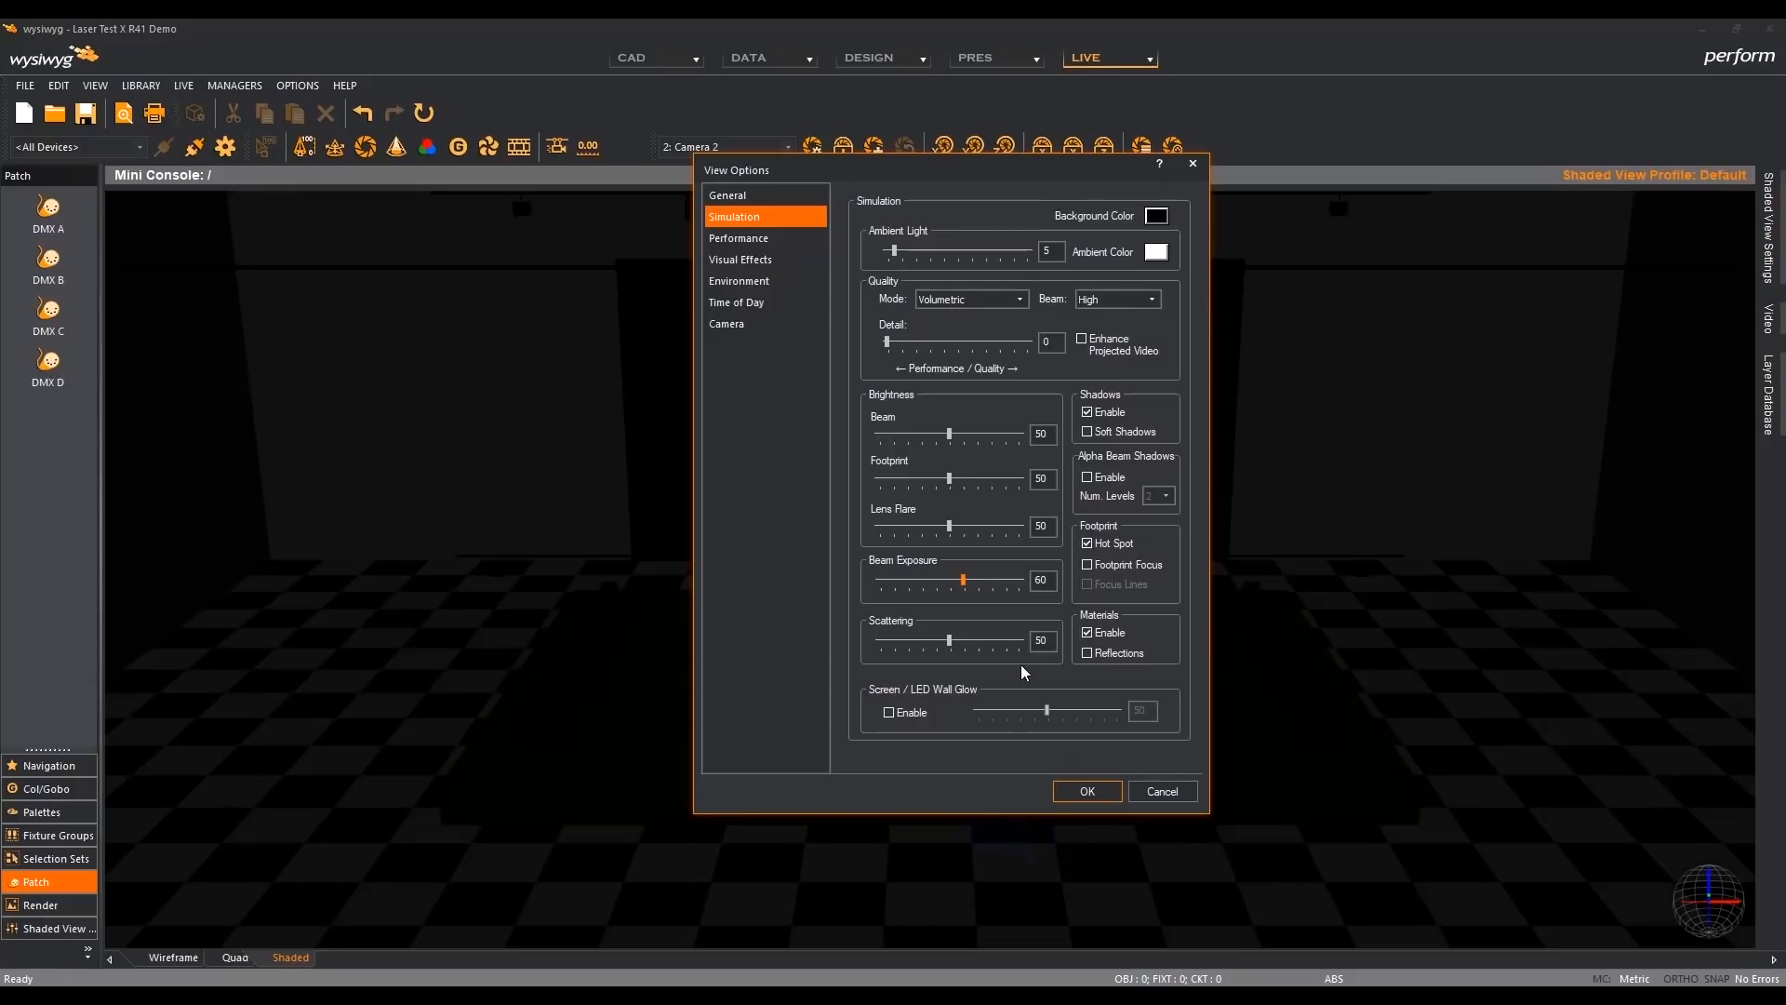
pyautogui.click(1074, 791)
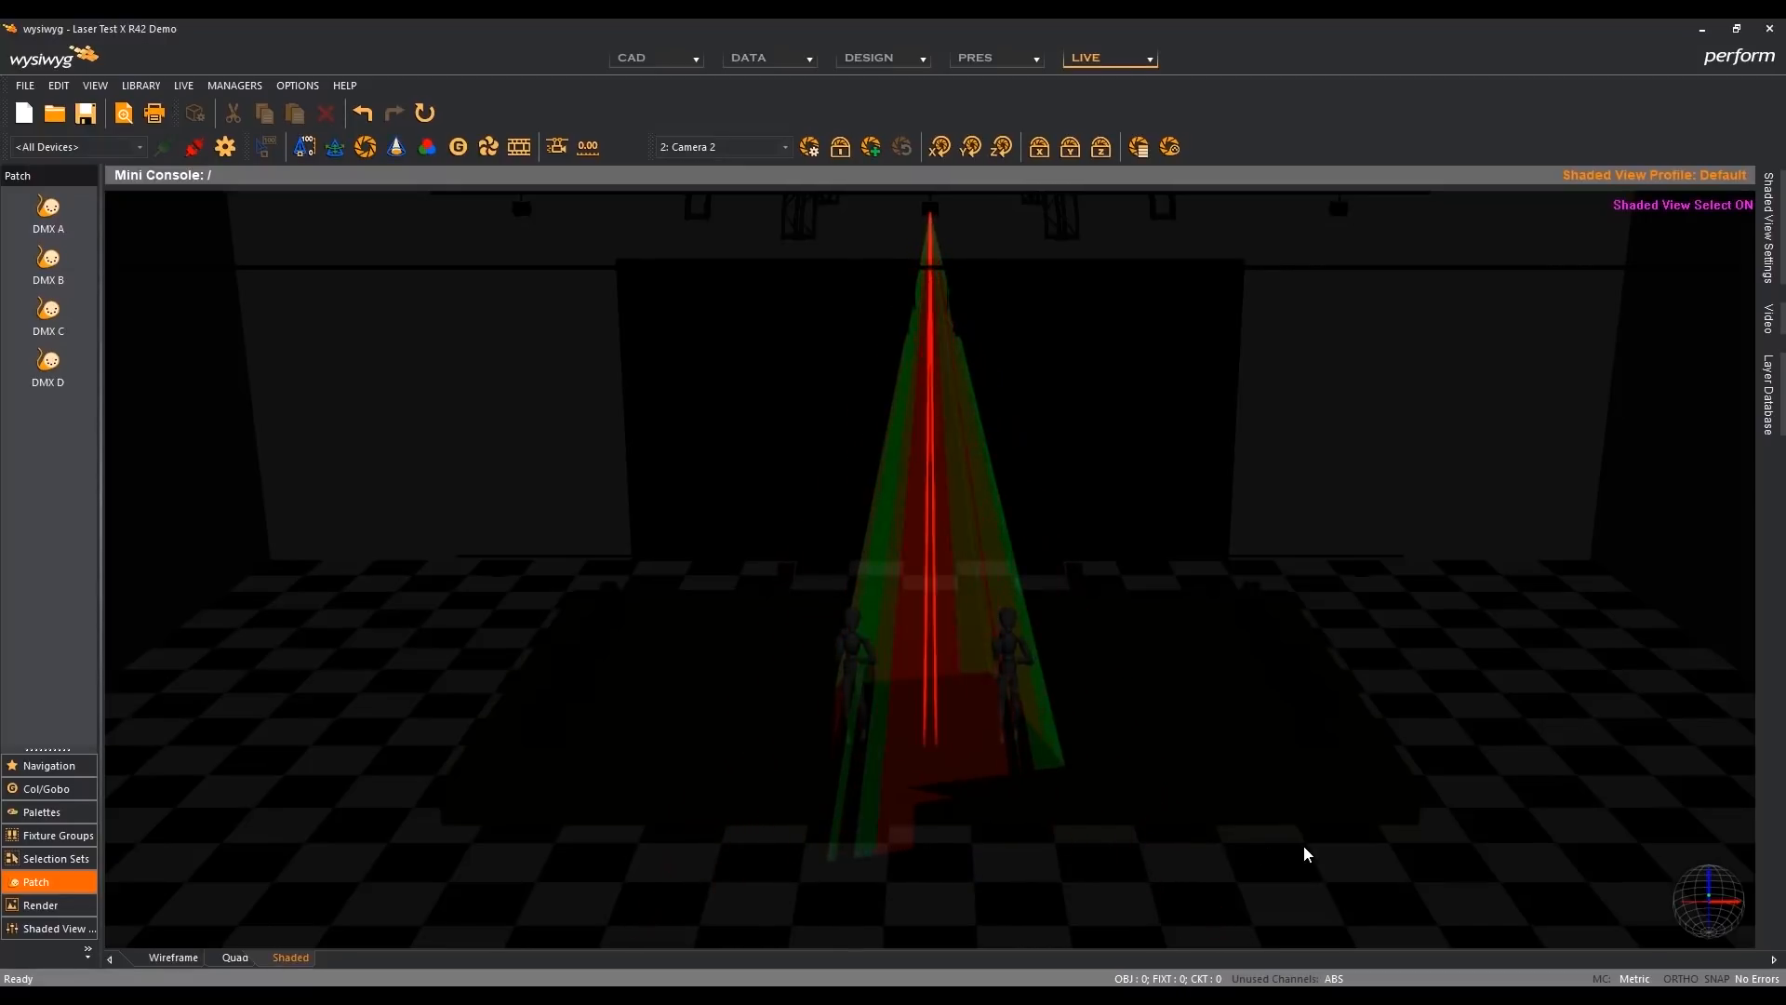
pyautogui.moveTo(1362, 863); pyautogui.dragTo(1148, 889, button='middle')
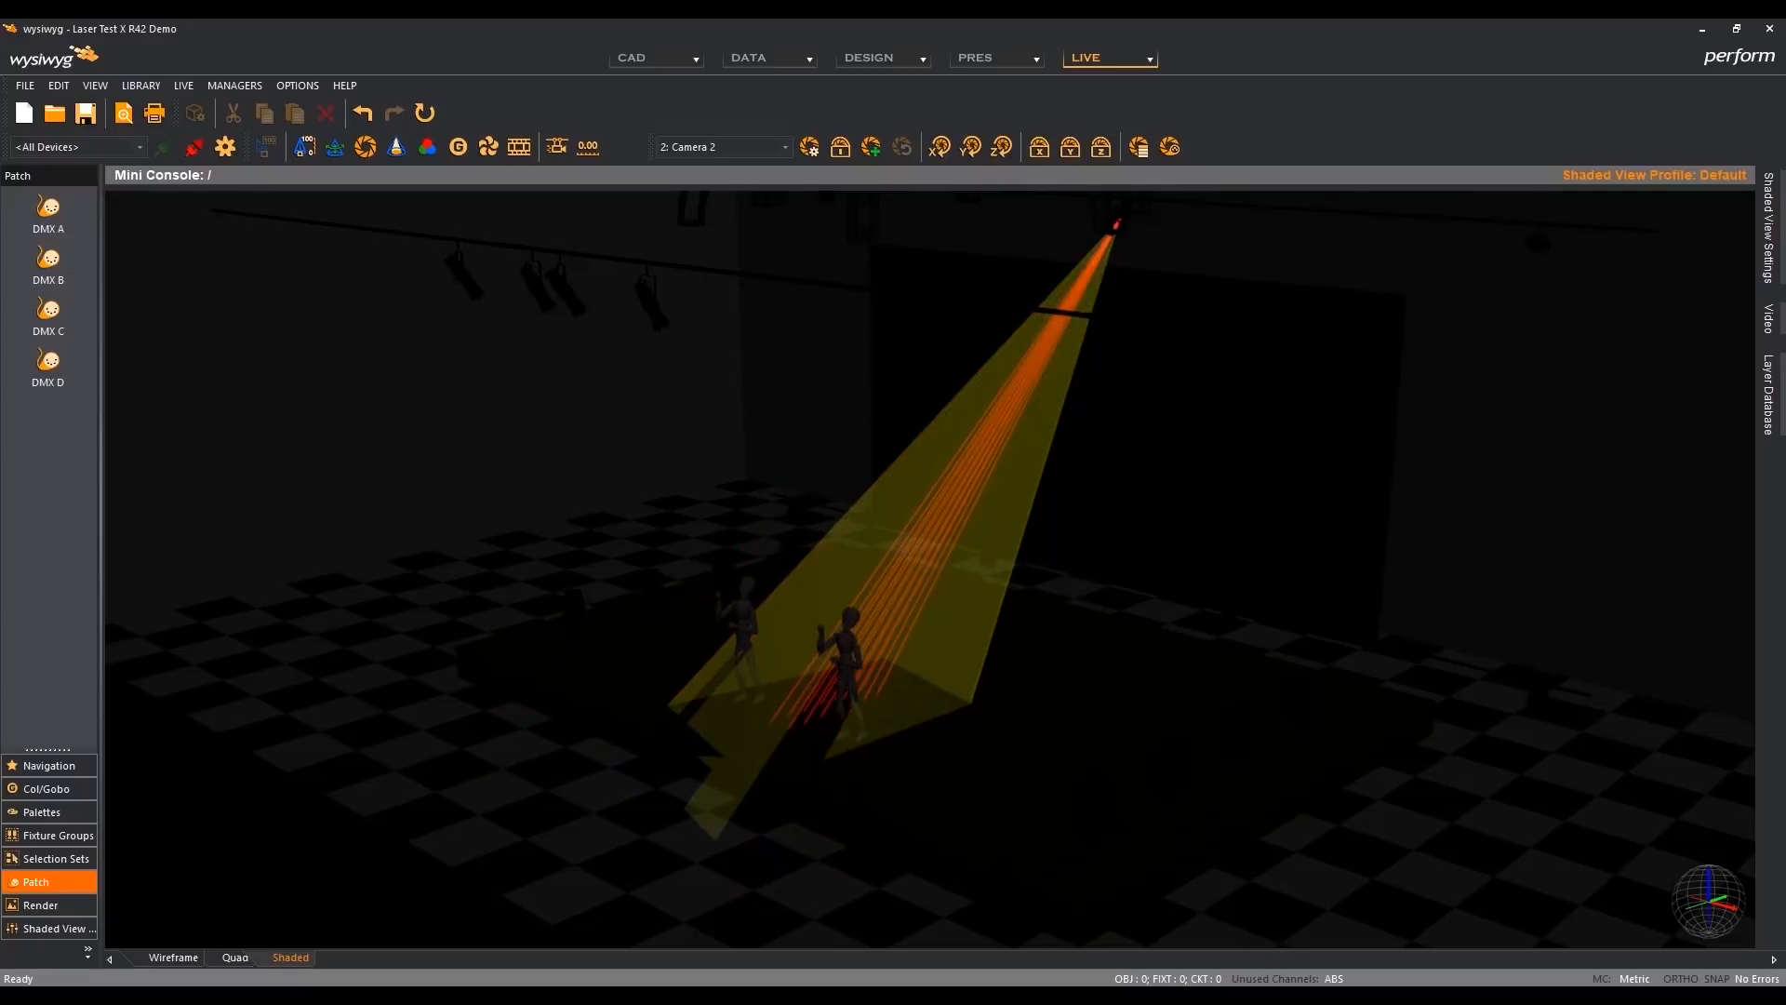
# - Switch to BEYOND, play Cue 36 from the Waves category, and open the Mixed 2 category
pyautogui.click(1306, 974)
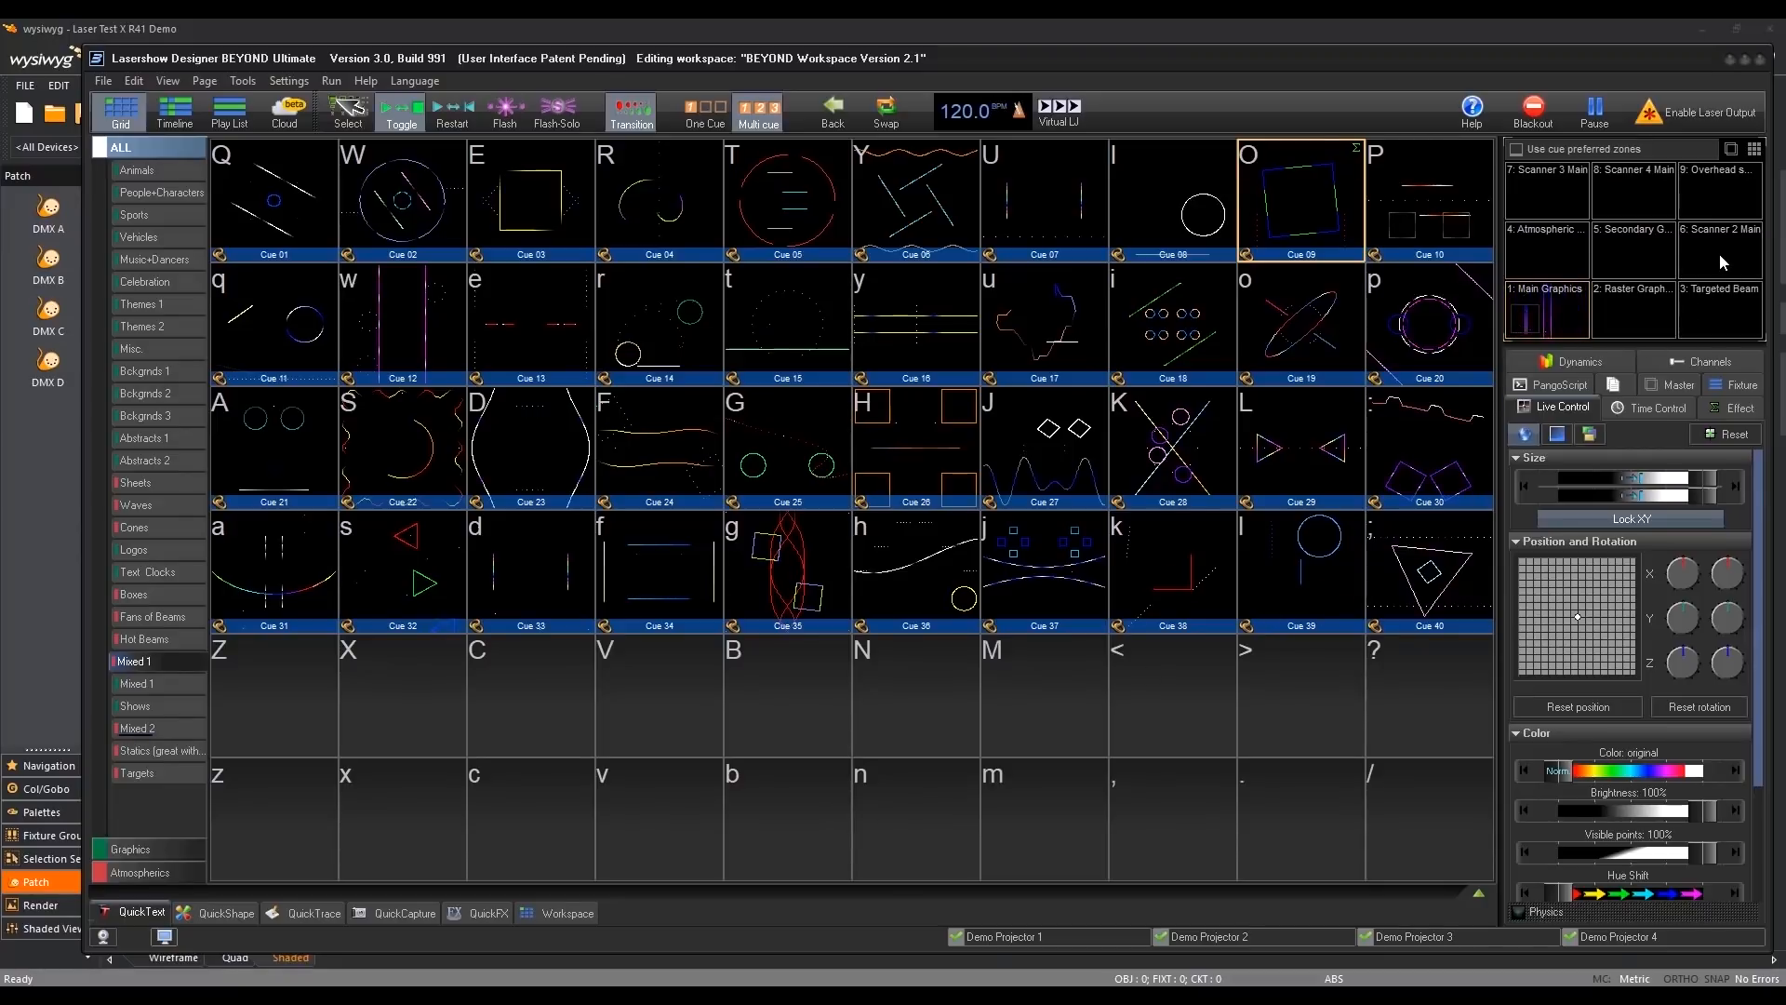
pyautogui.click(147, 505)
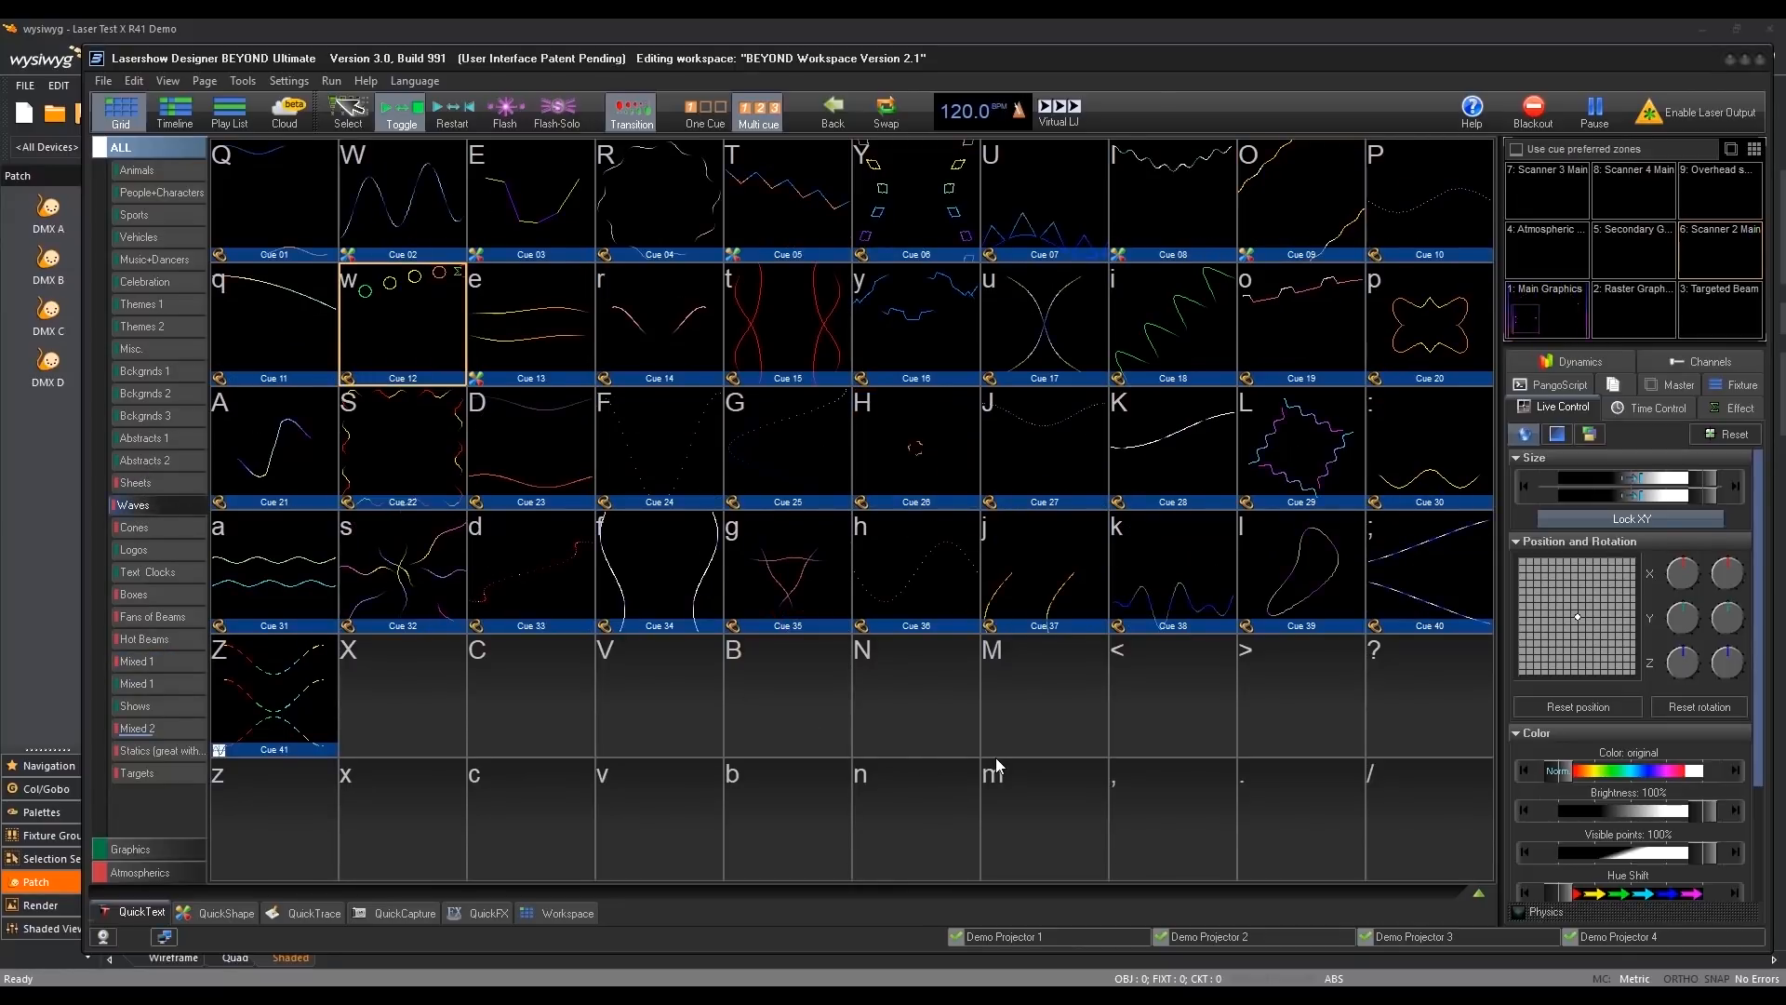
pyautogui.click(923, 565)
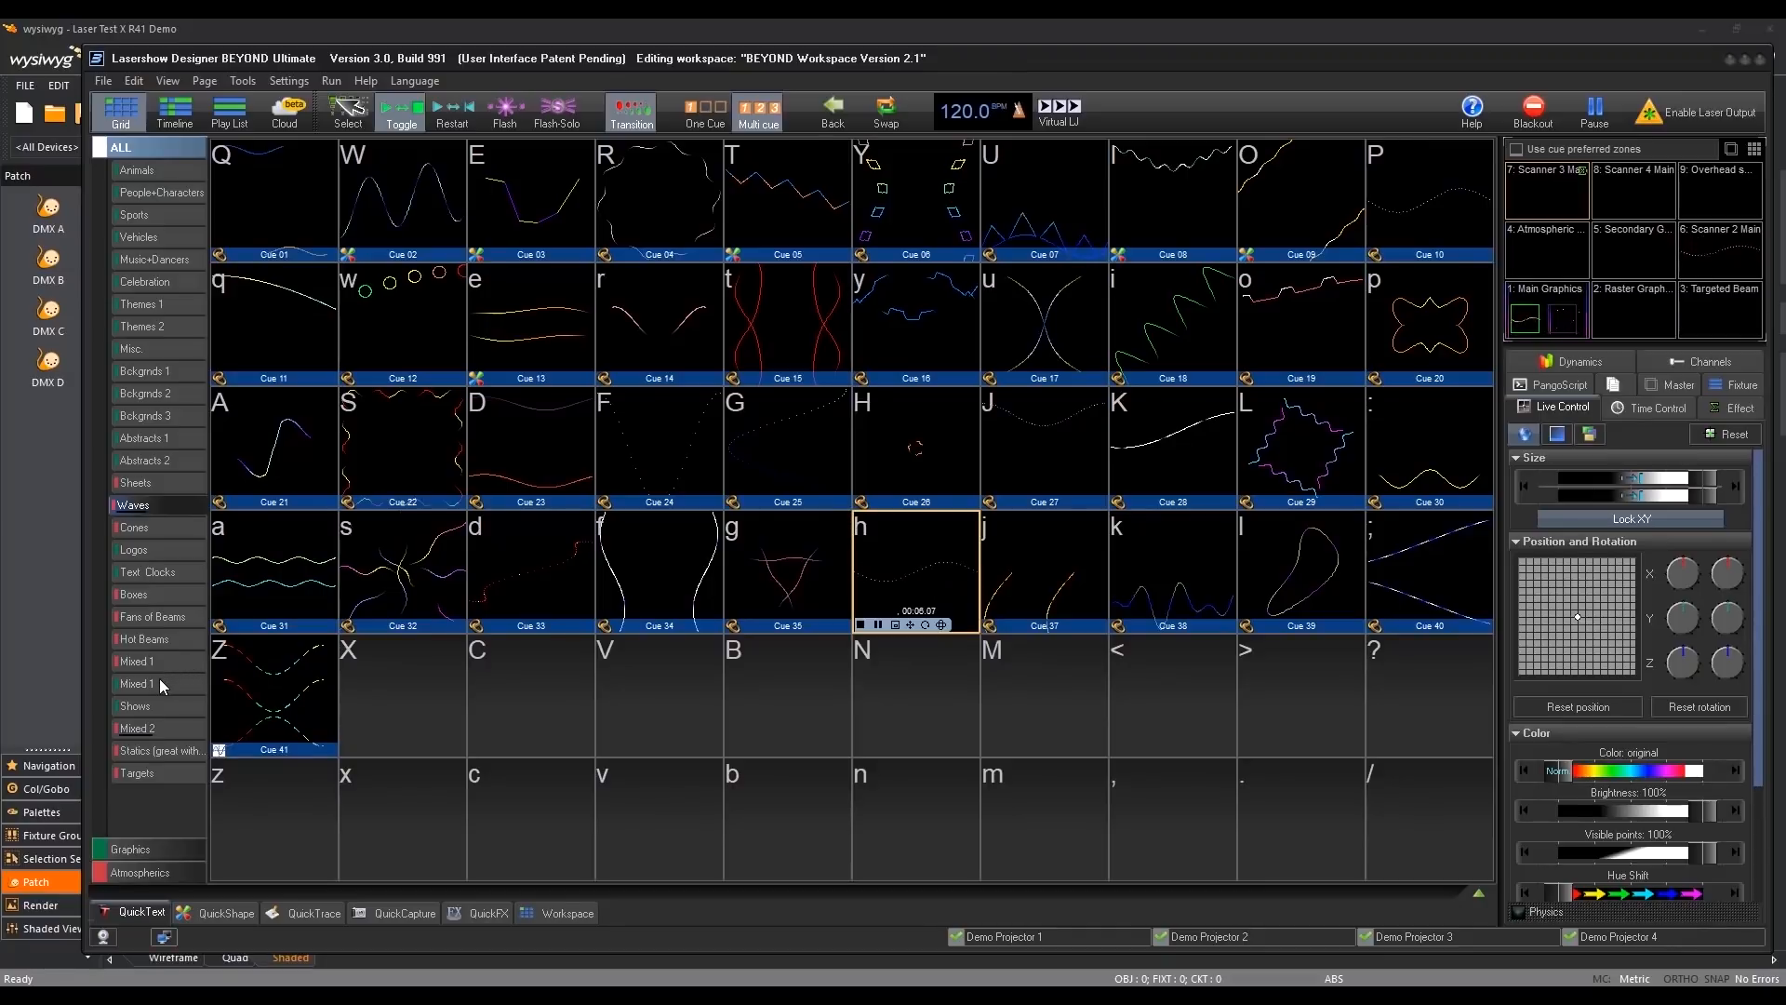
pyautogui.click(158, 728)
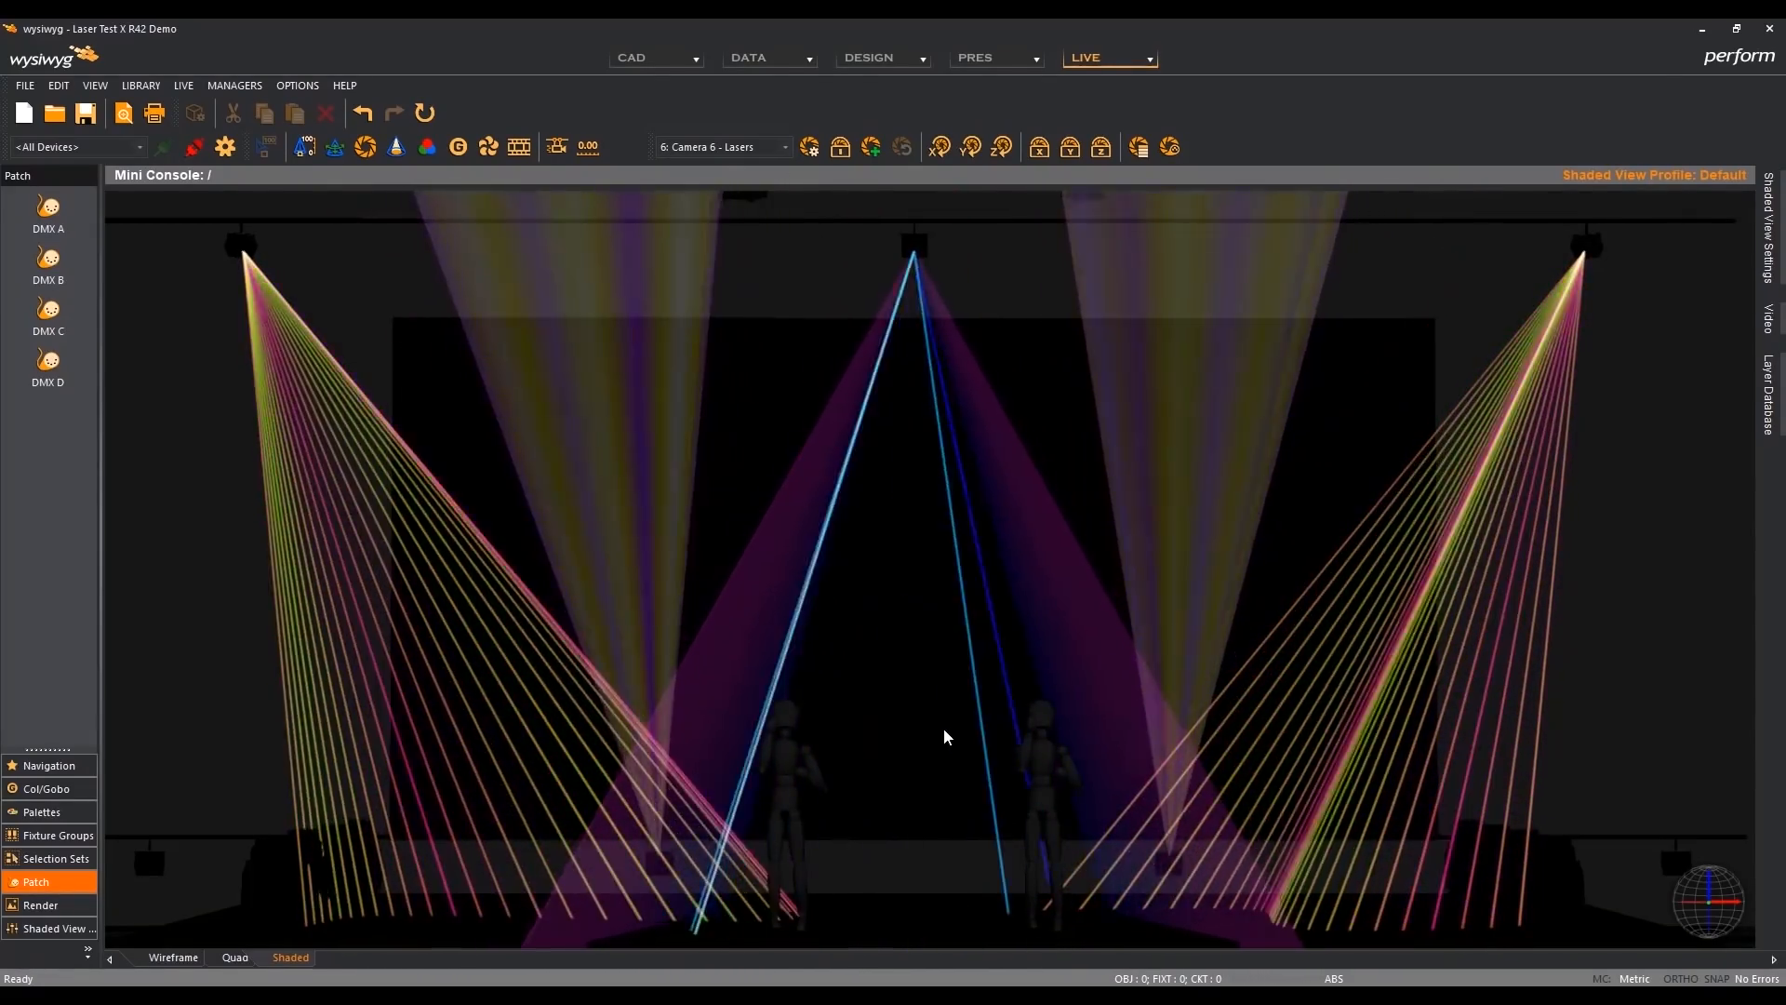
# - Examine the combined laser beams in R42's shaded view, from the stage floor up to the truss
pyautogui.moveTo(944, 738)
pyautogui.mouseDown(button='middle')
pyautogui.moveTo(957, 678)
pyautogui.moveTo(957, 704)
pyautogui.mouseUp(button='middle')
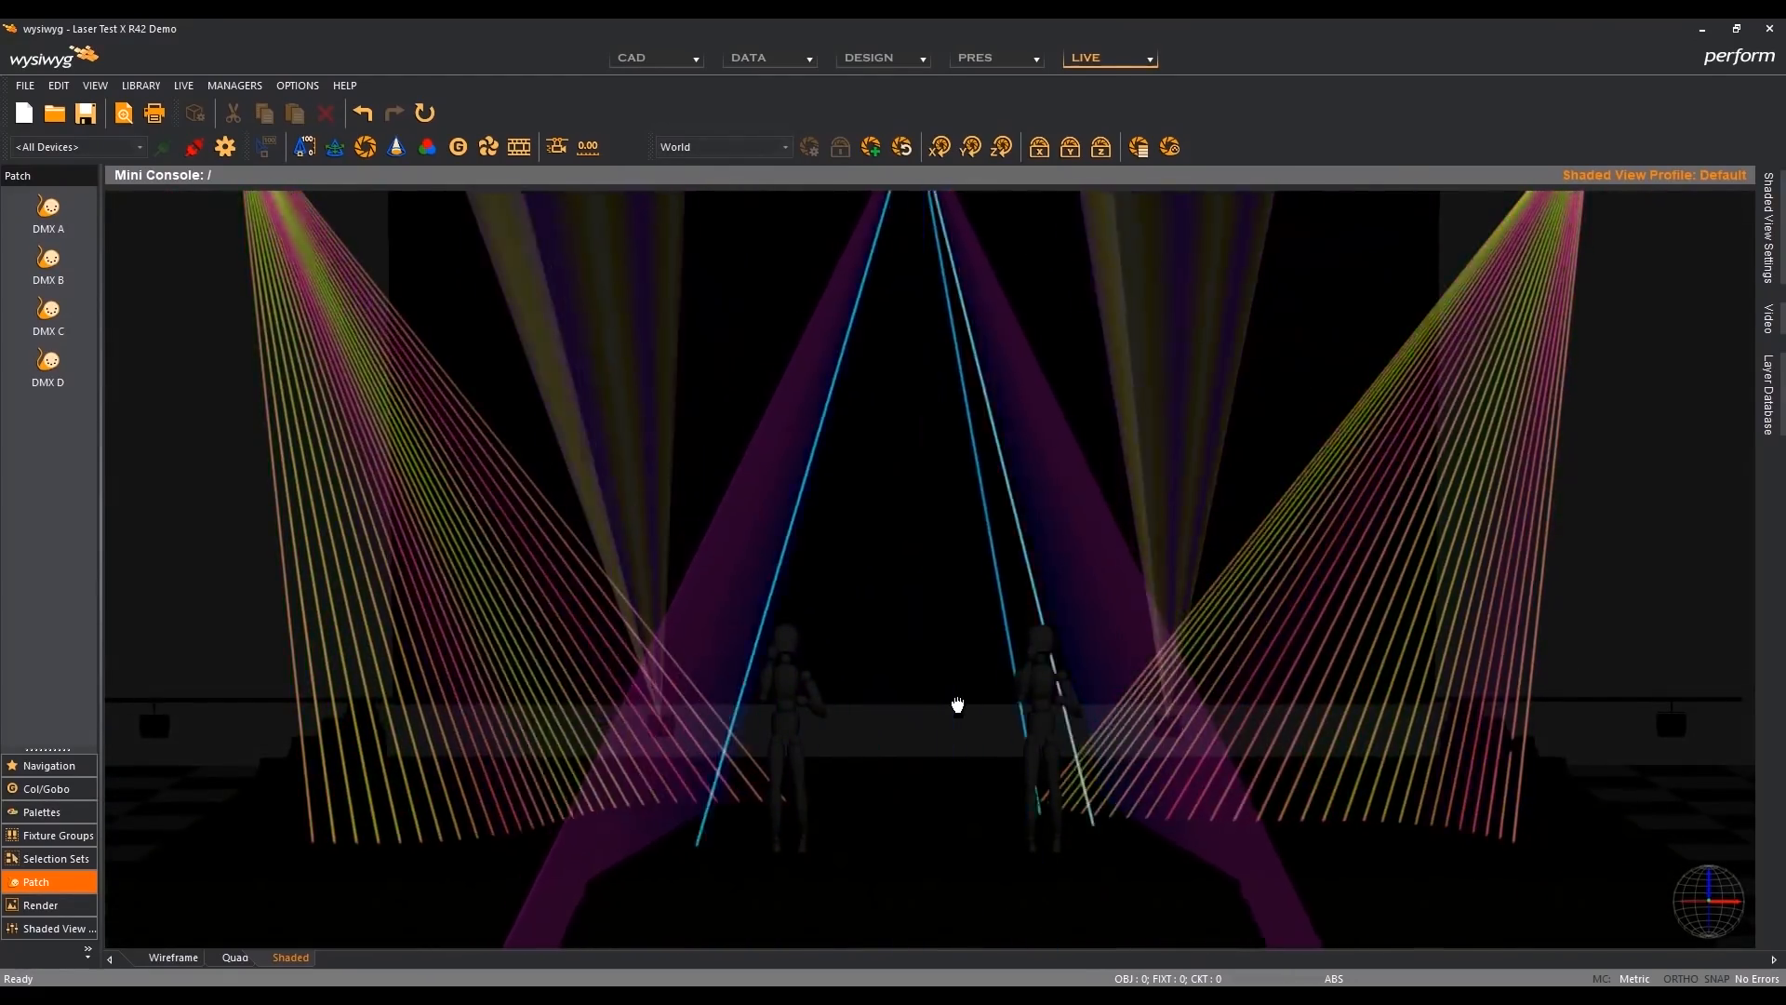
pyautogui.scroll(-3, 957, 694)
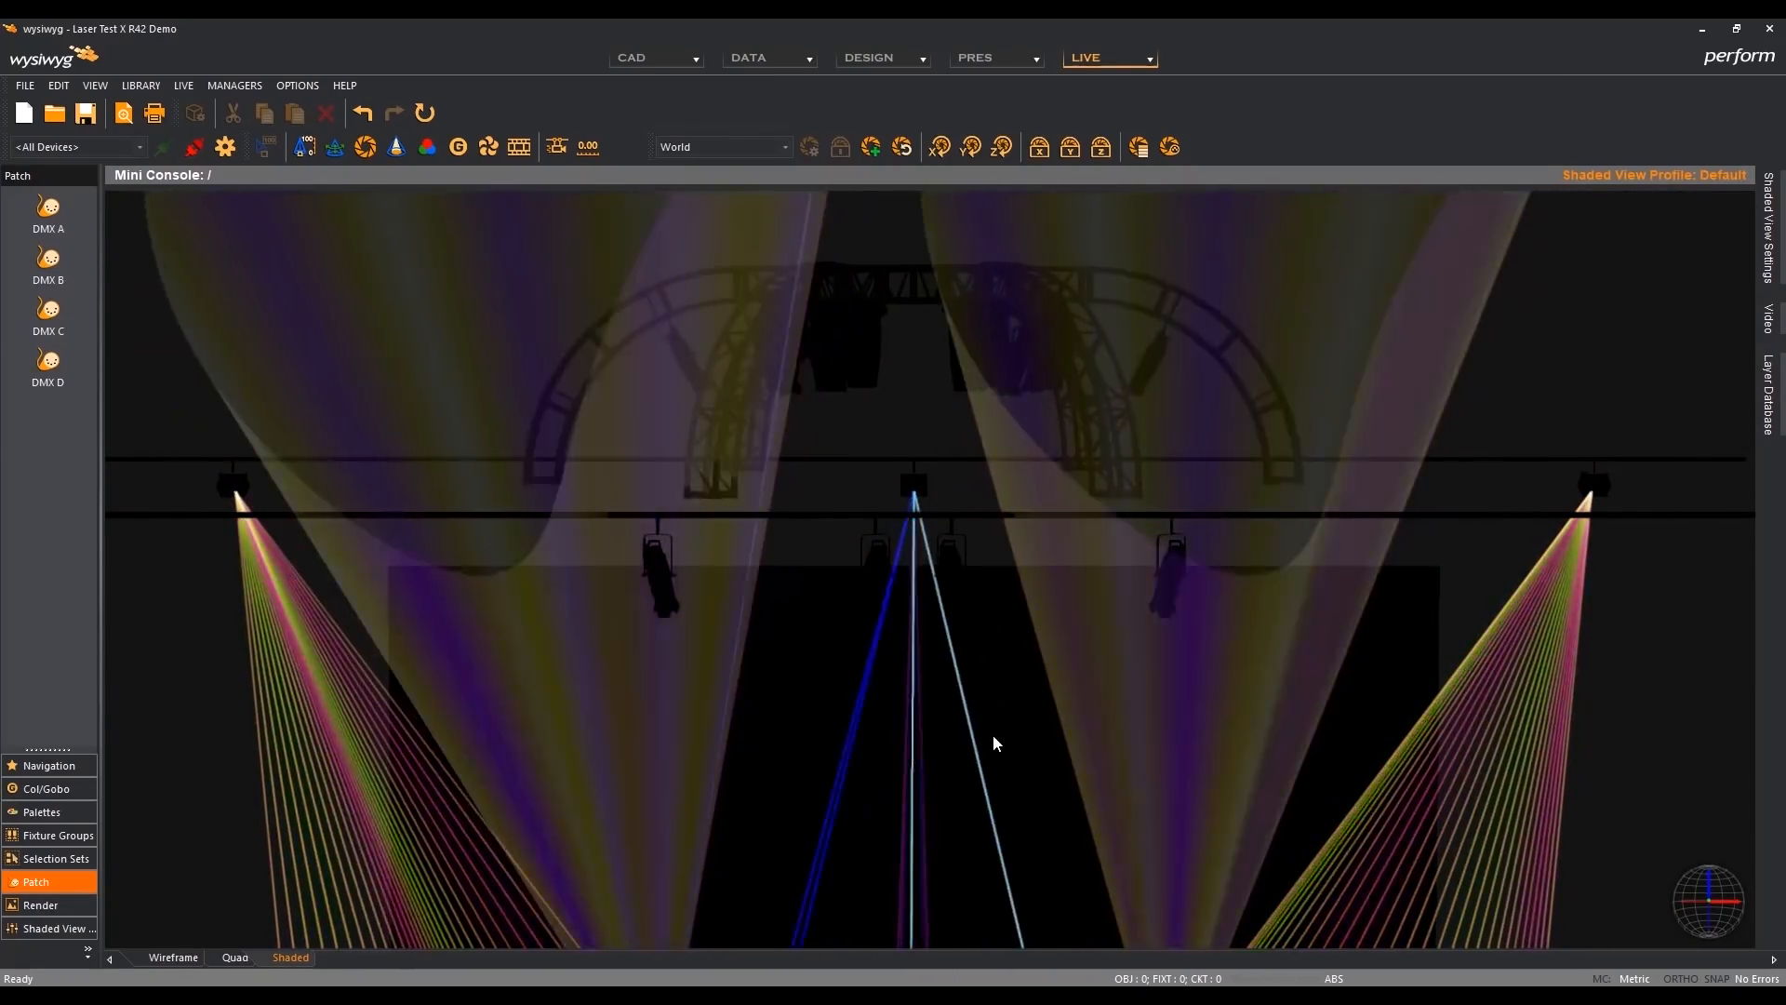
# - Enable Smoke Density in the view options, set ground smoke Variance to 64 and Intensity to 34, and view the lasers from Cameras 2 and 1
pyautogui.moveTo(1002, 752)
pyautogui.mouseDown(button='middle')
pyautogui.moveTo(1003, 719)
pyautogui.moveTo(1007, 734)
pyautogui.mouseUp(button='middle')
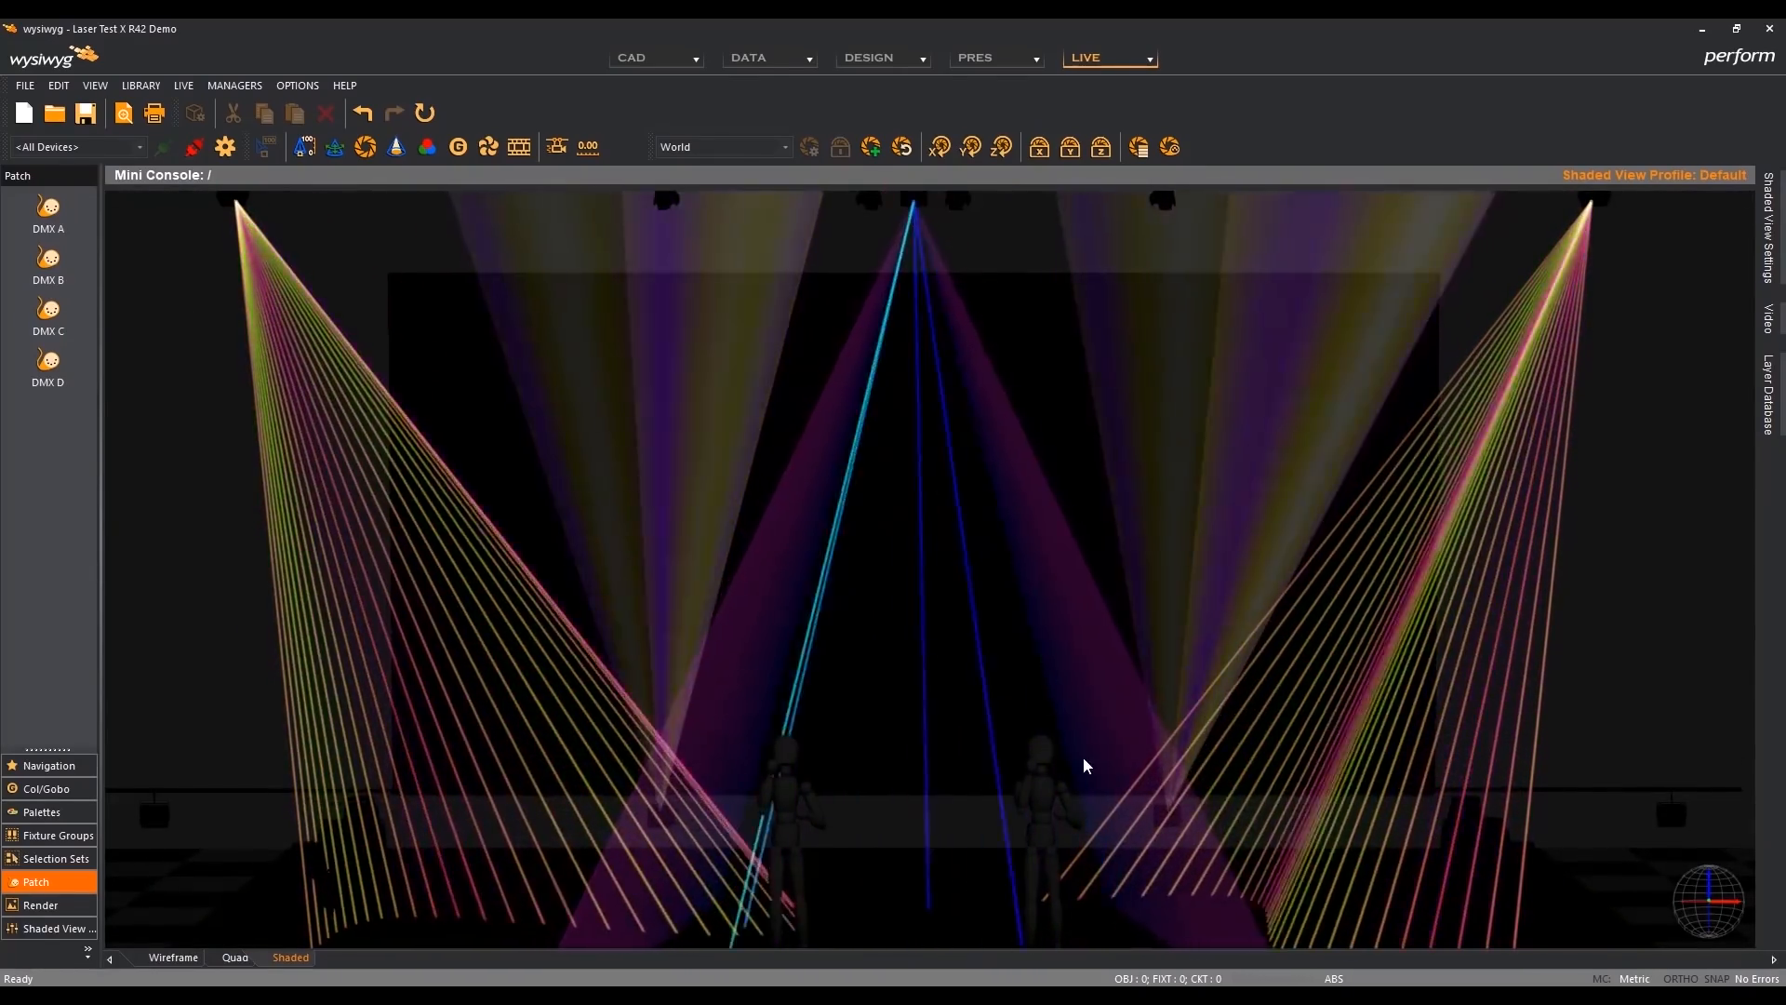
pyautogui.doubleClick(1082, 760)
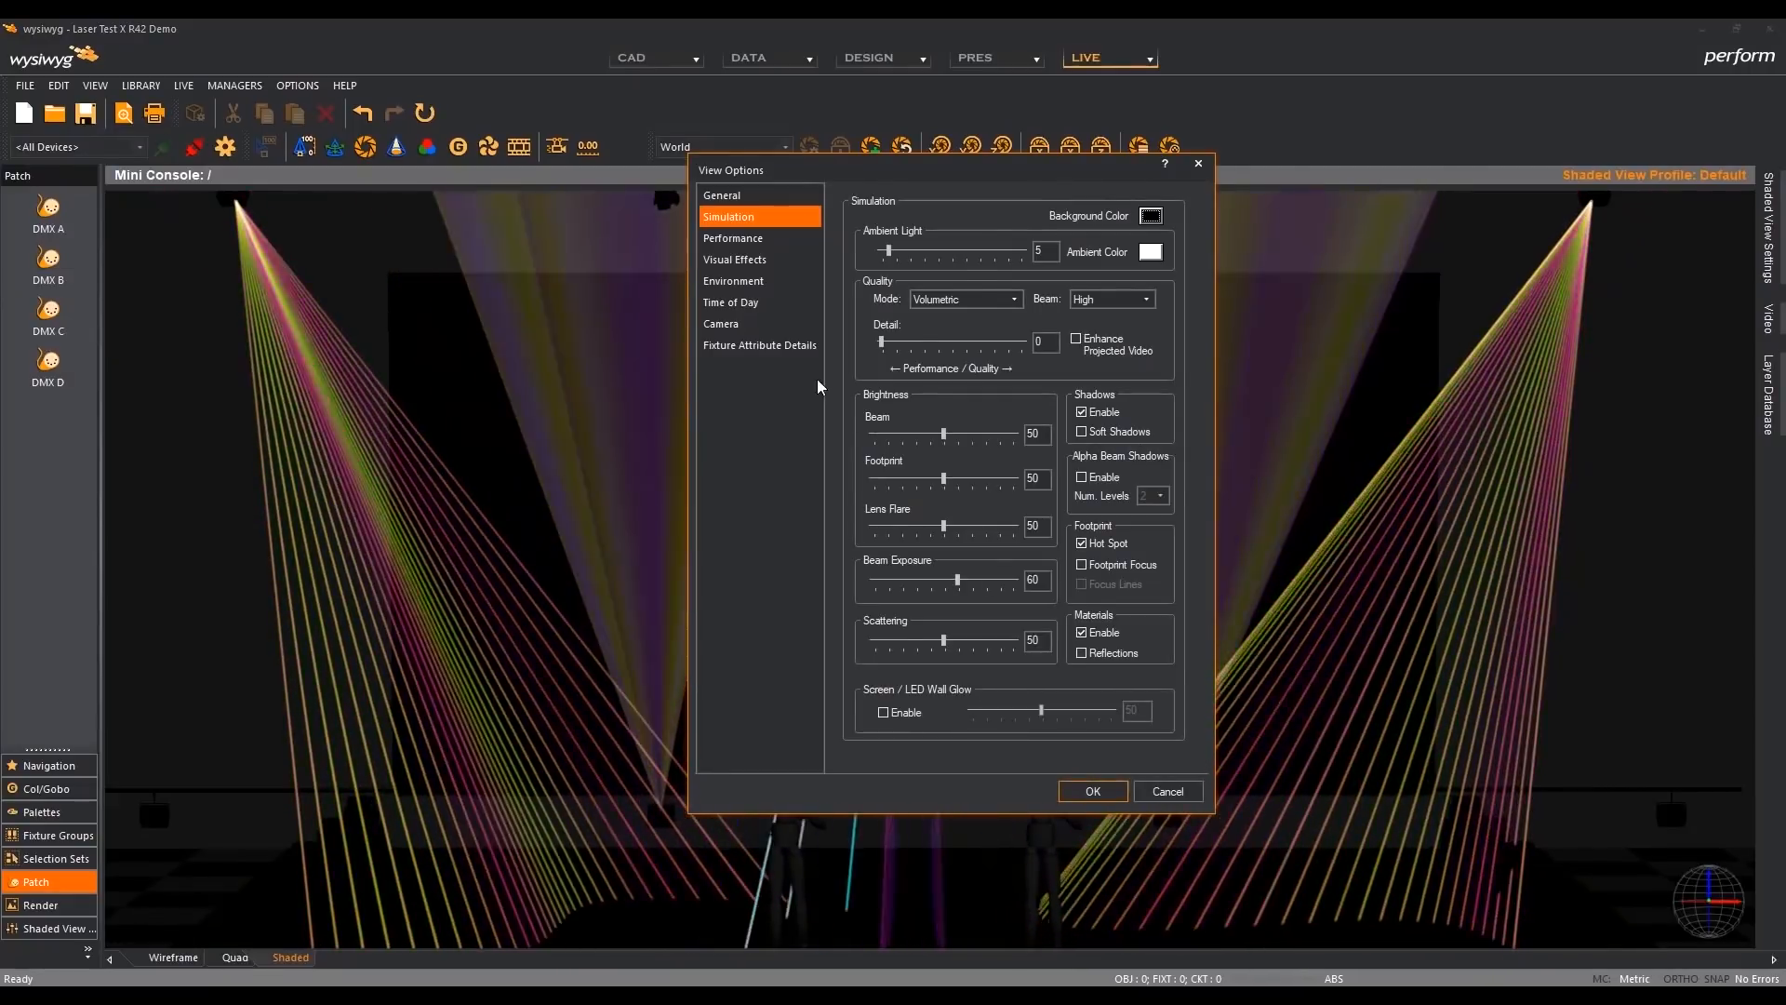
pyautogui.click(745, 281)
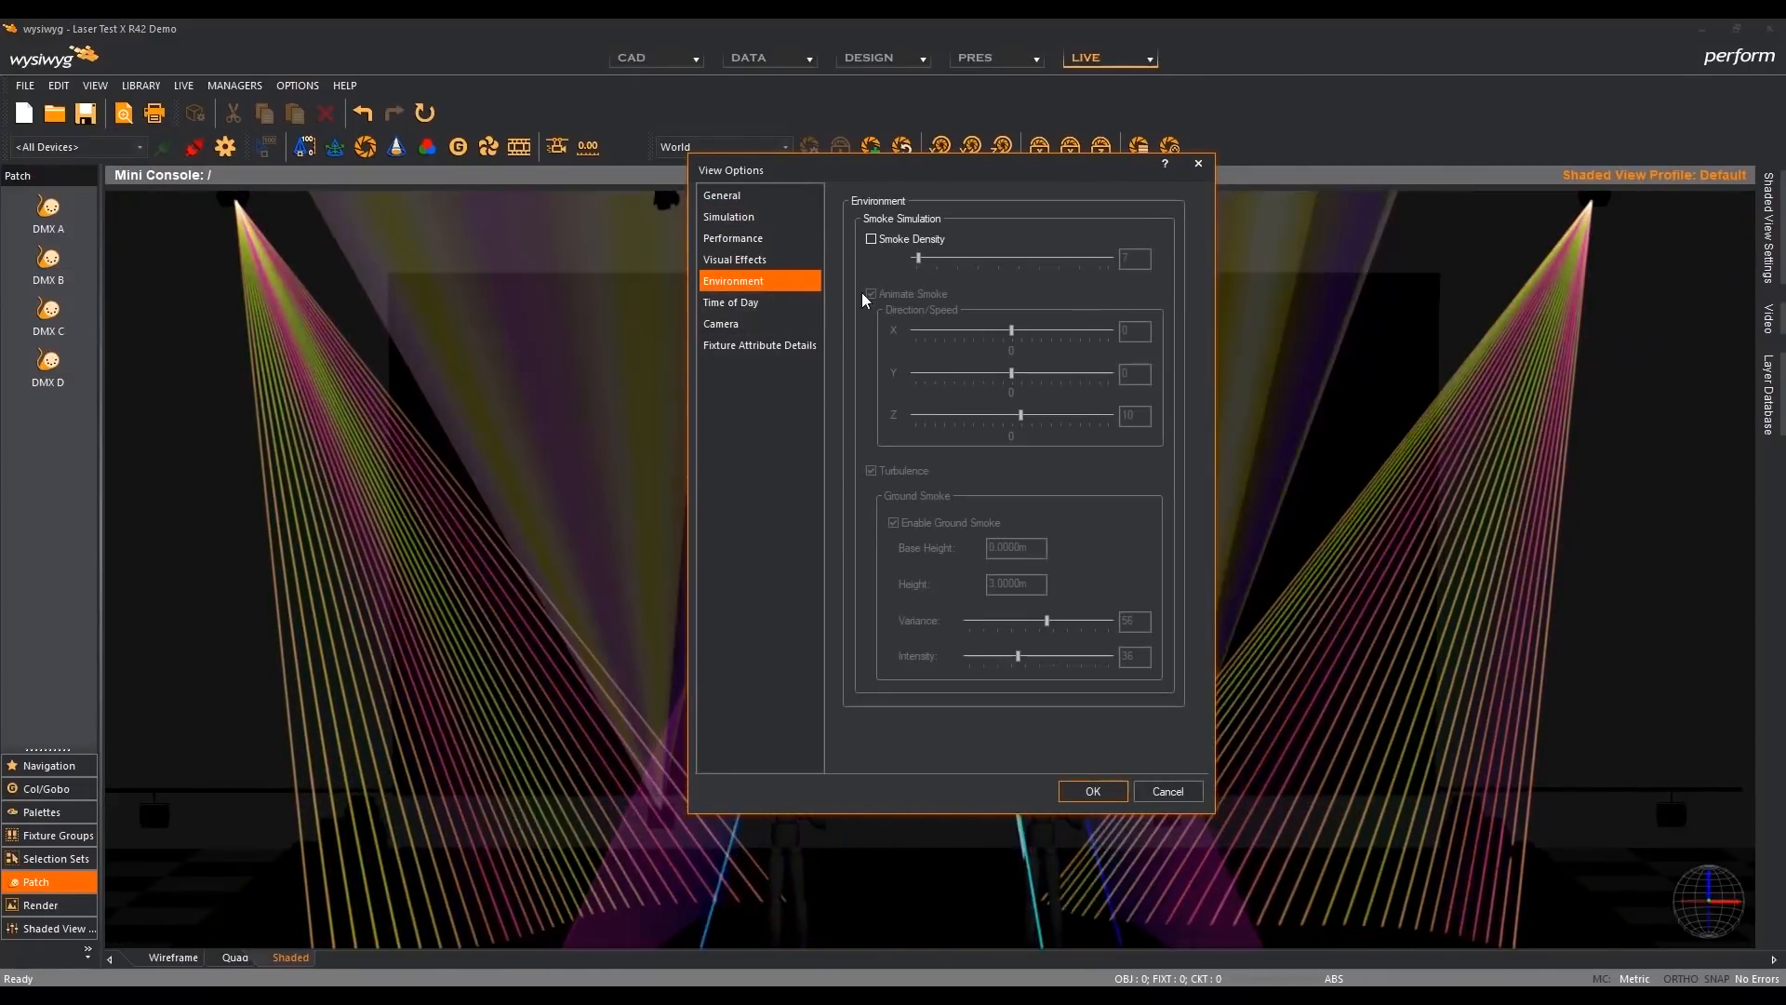
pyautogui.click(871, 239)
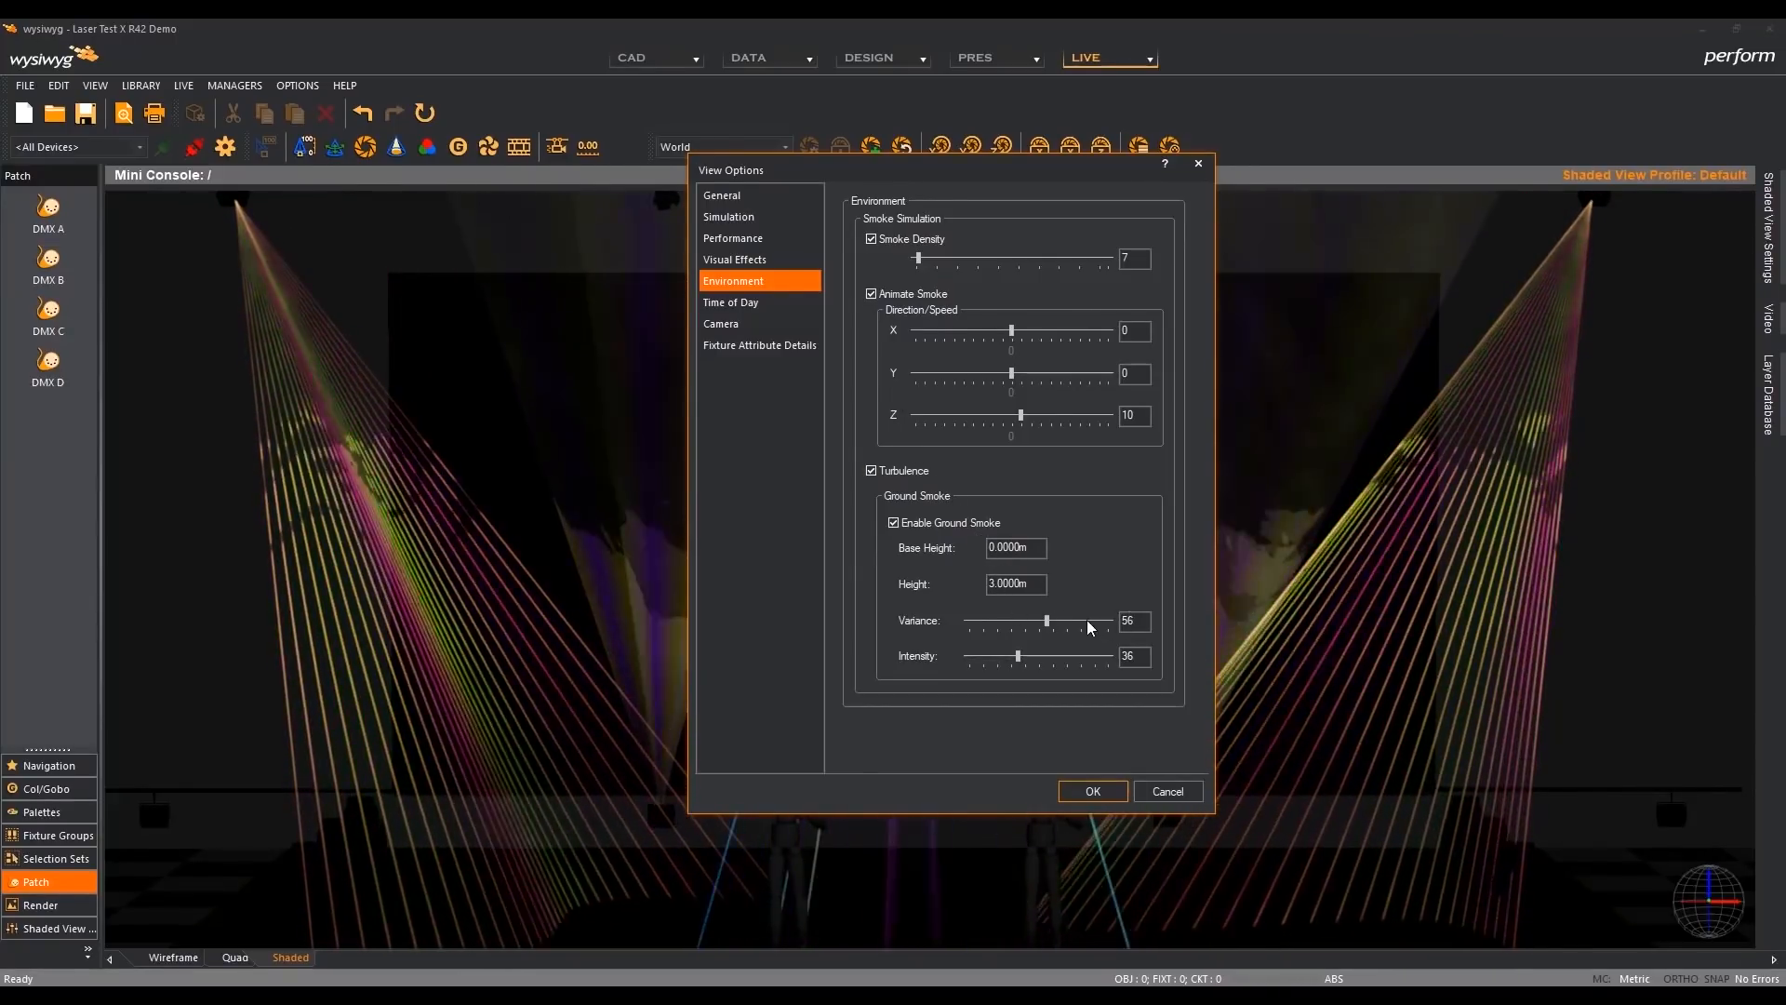
pyautogui.moveTo(1048, 621); pyautogui.dragTo(1017, 665)
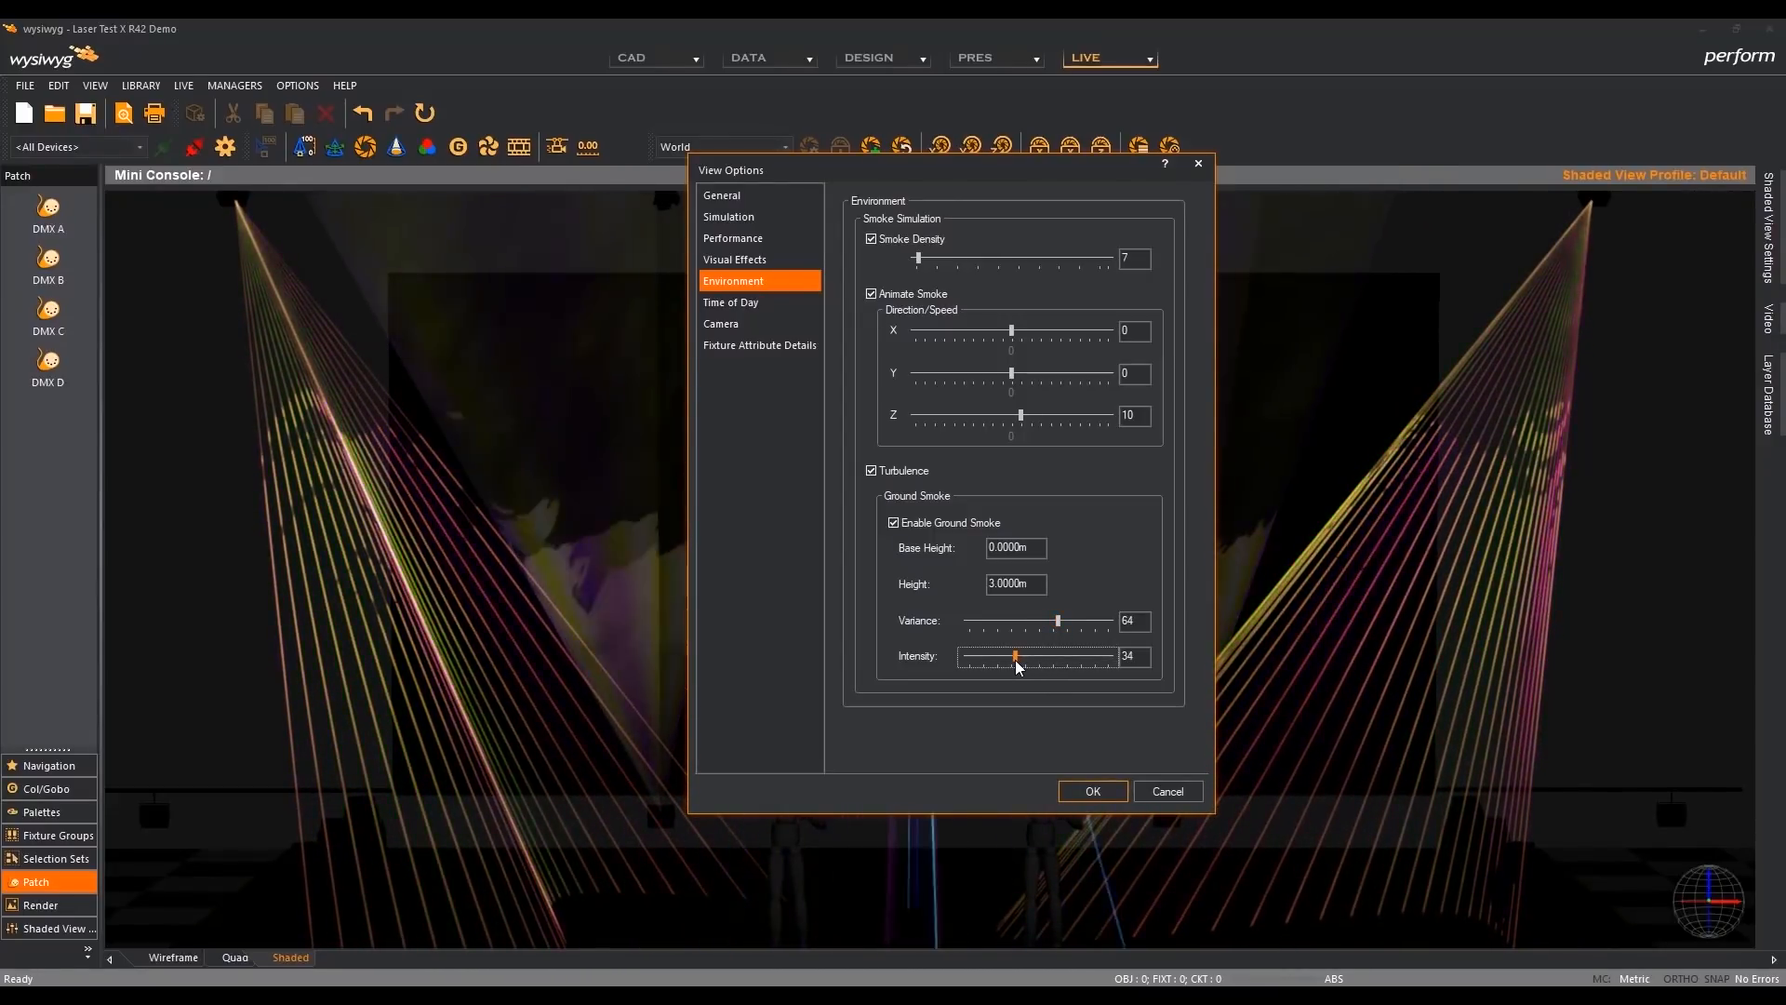
pyautogui.click(1093, 791)
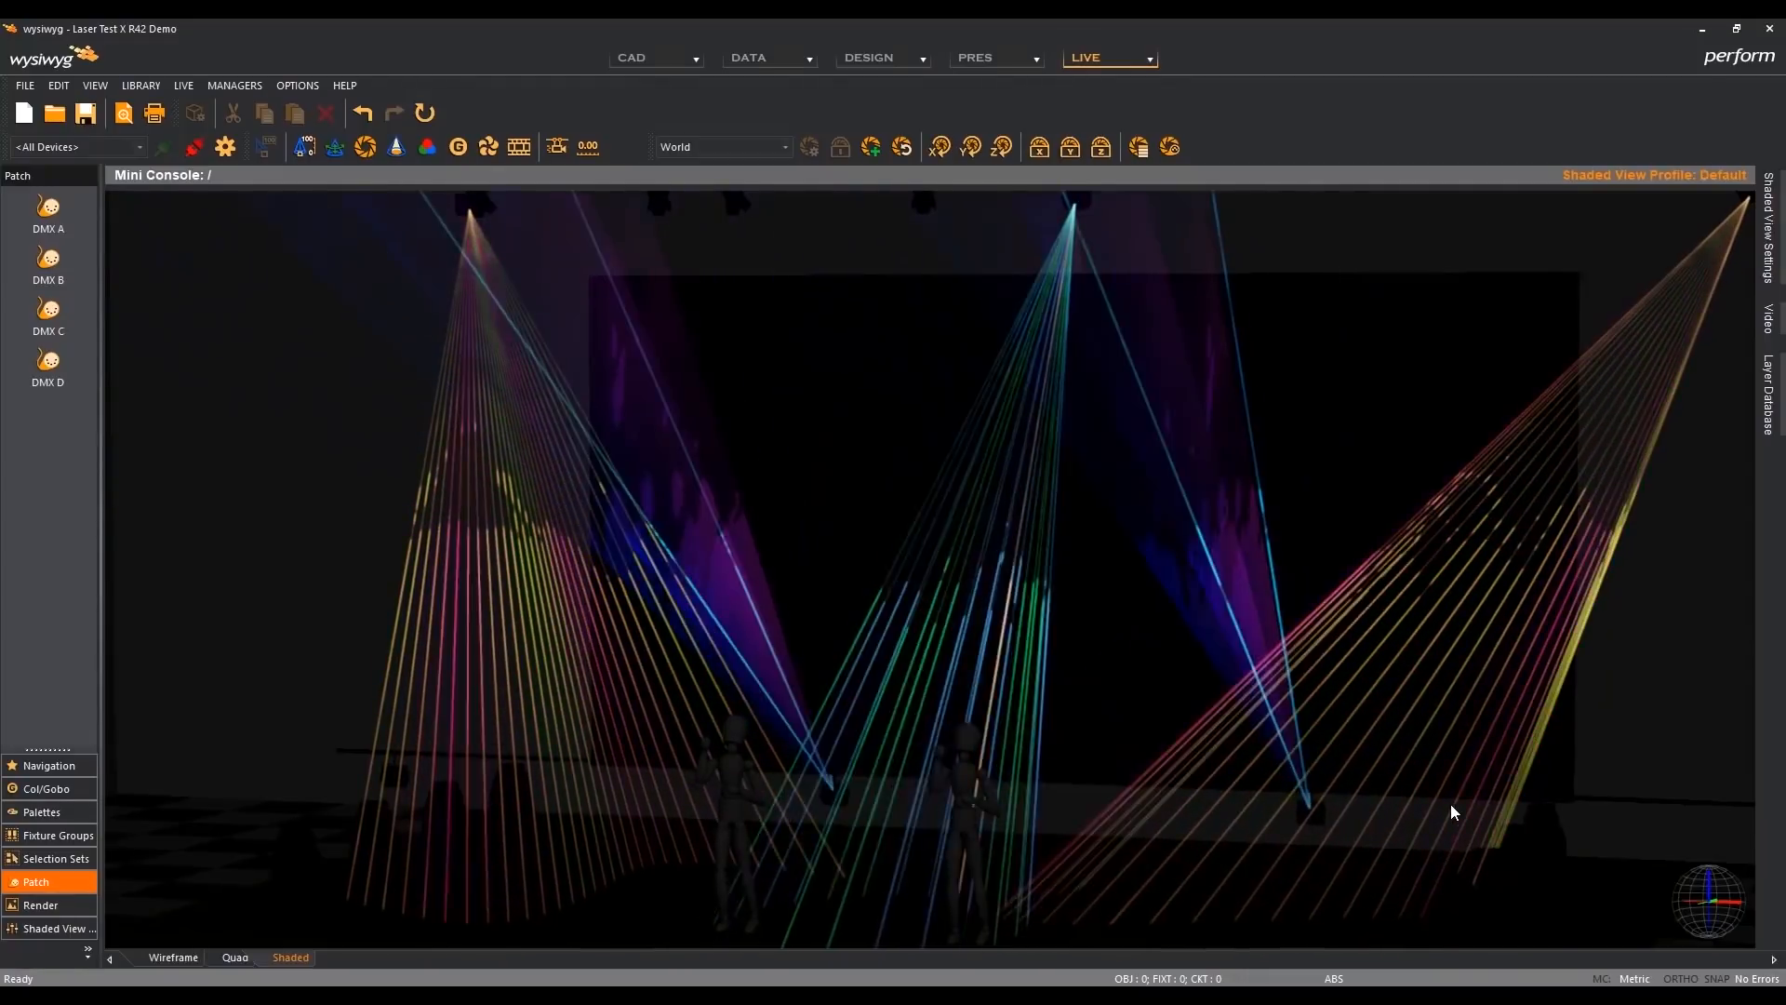
pyautogui.press('2')
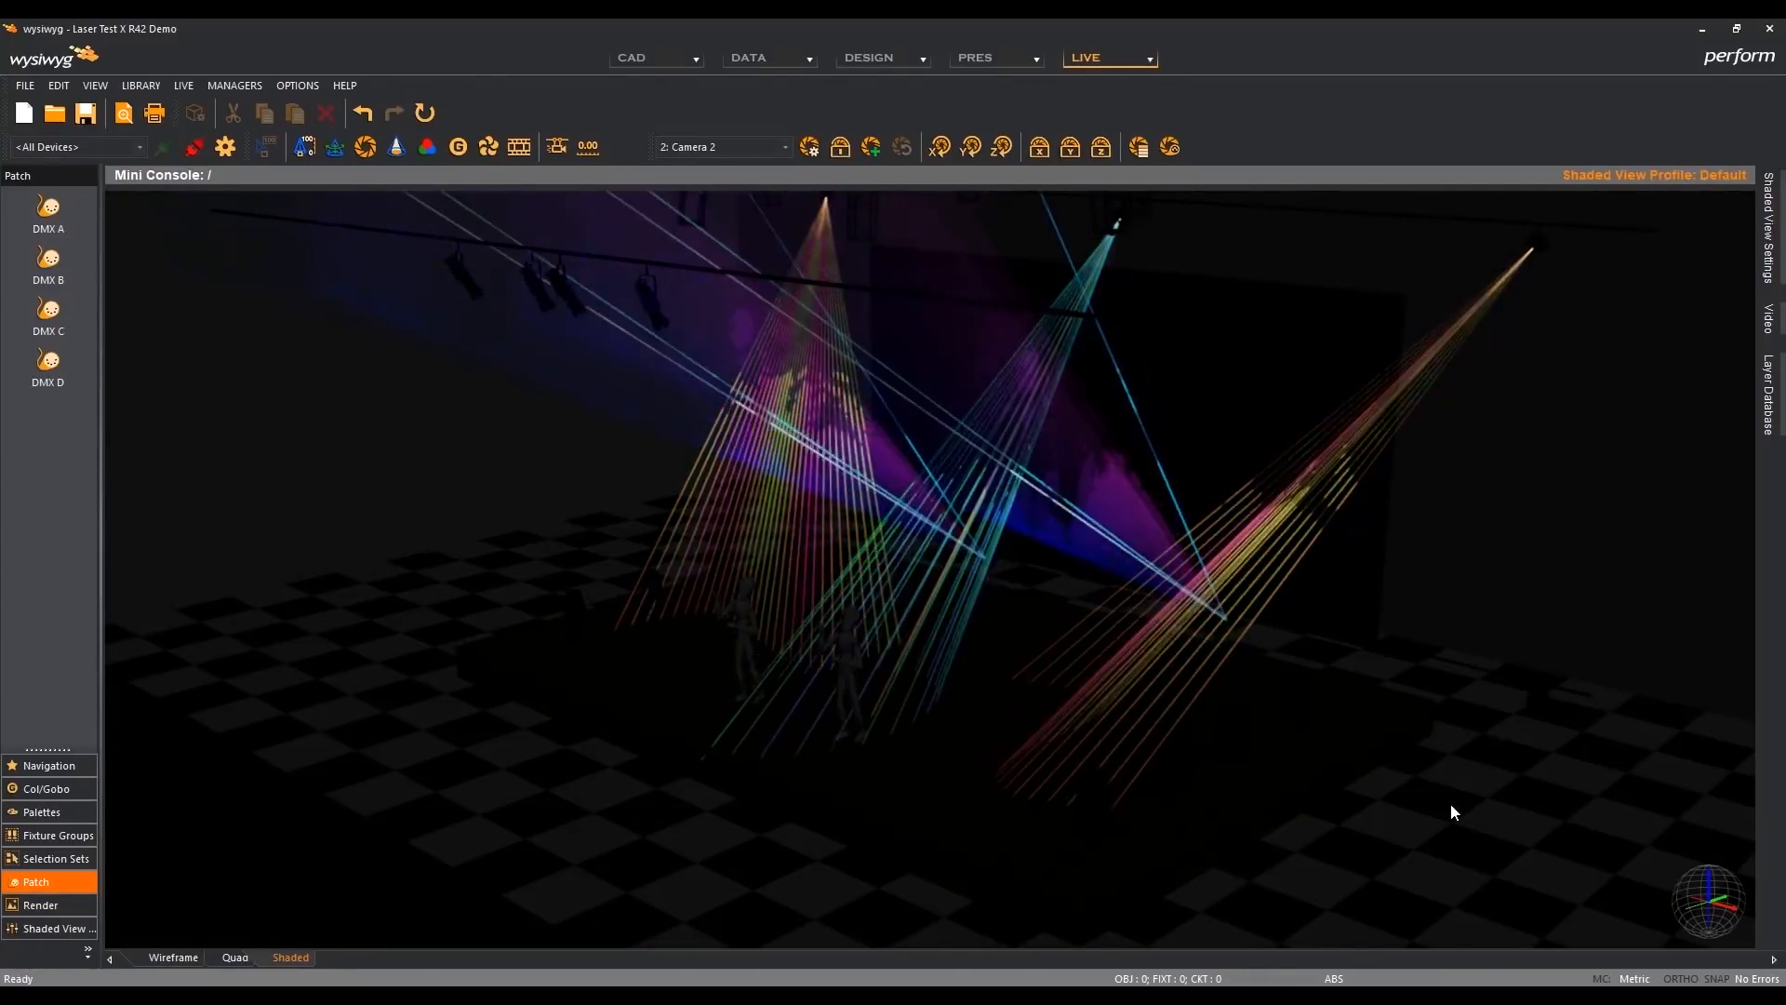
pyautogui.press('1')
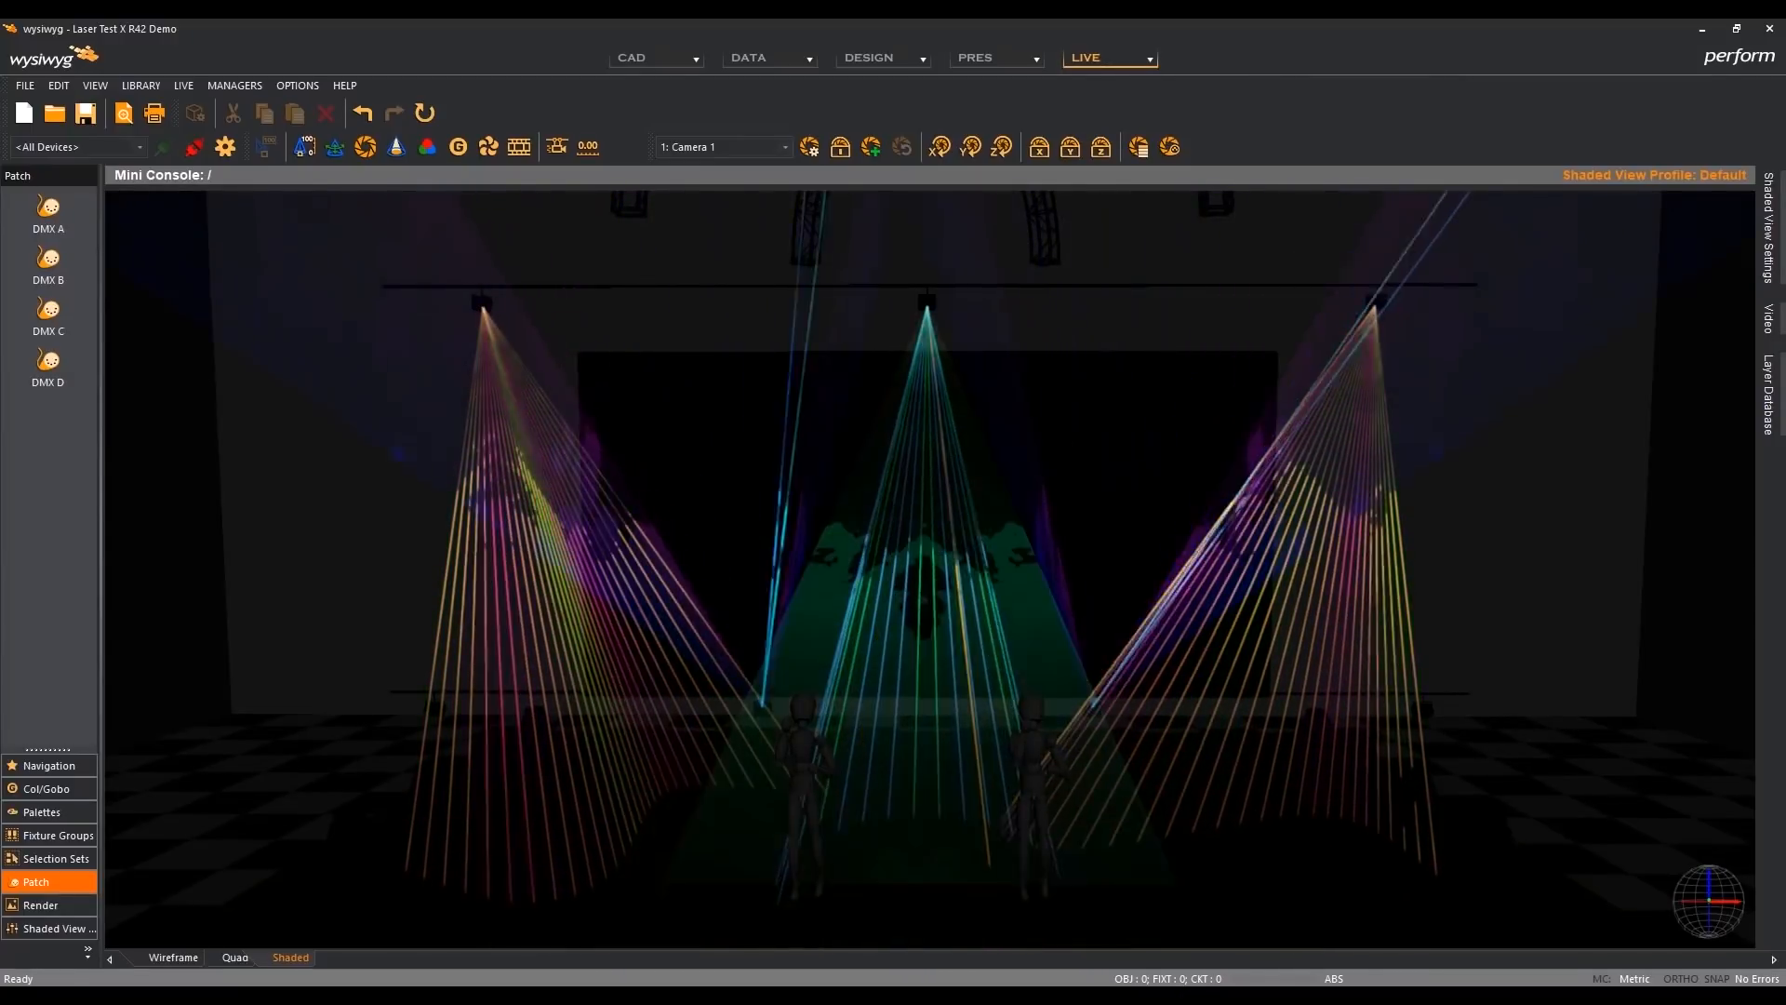
# - Switch to the R41 demo file and set Beam Exposure to 90 in its shaded view options
pyautogui.moveTo(1117, 998)
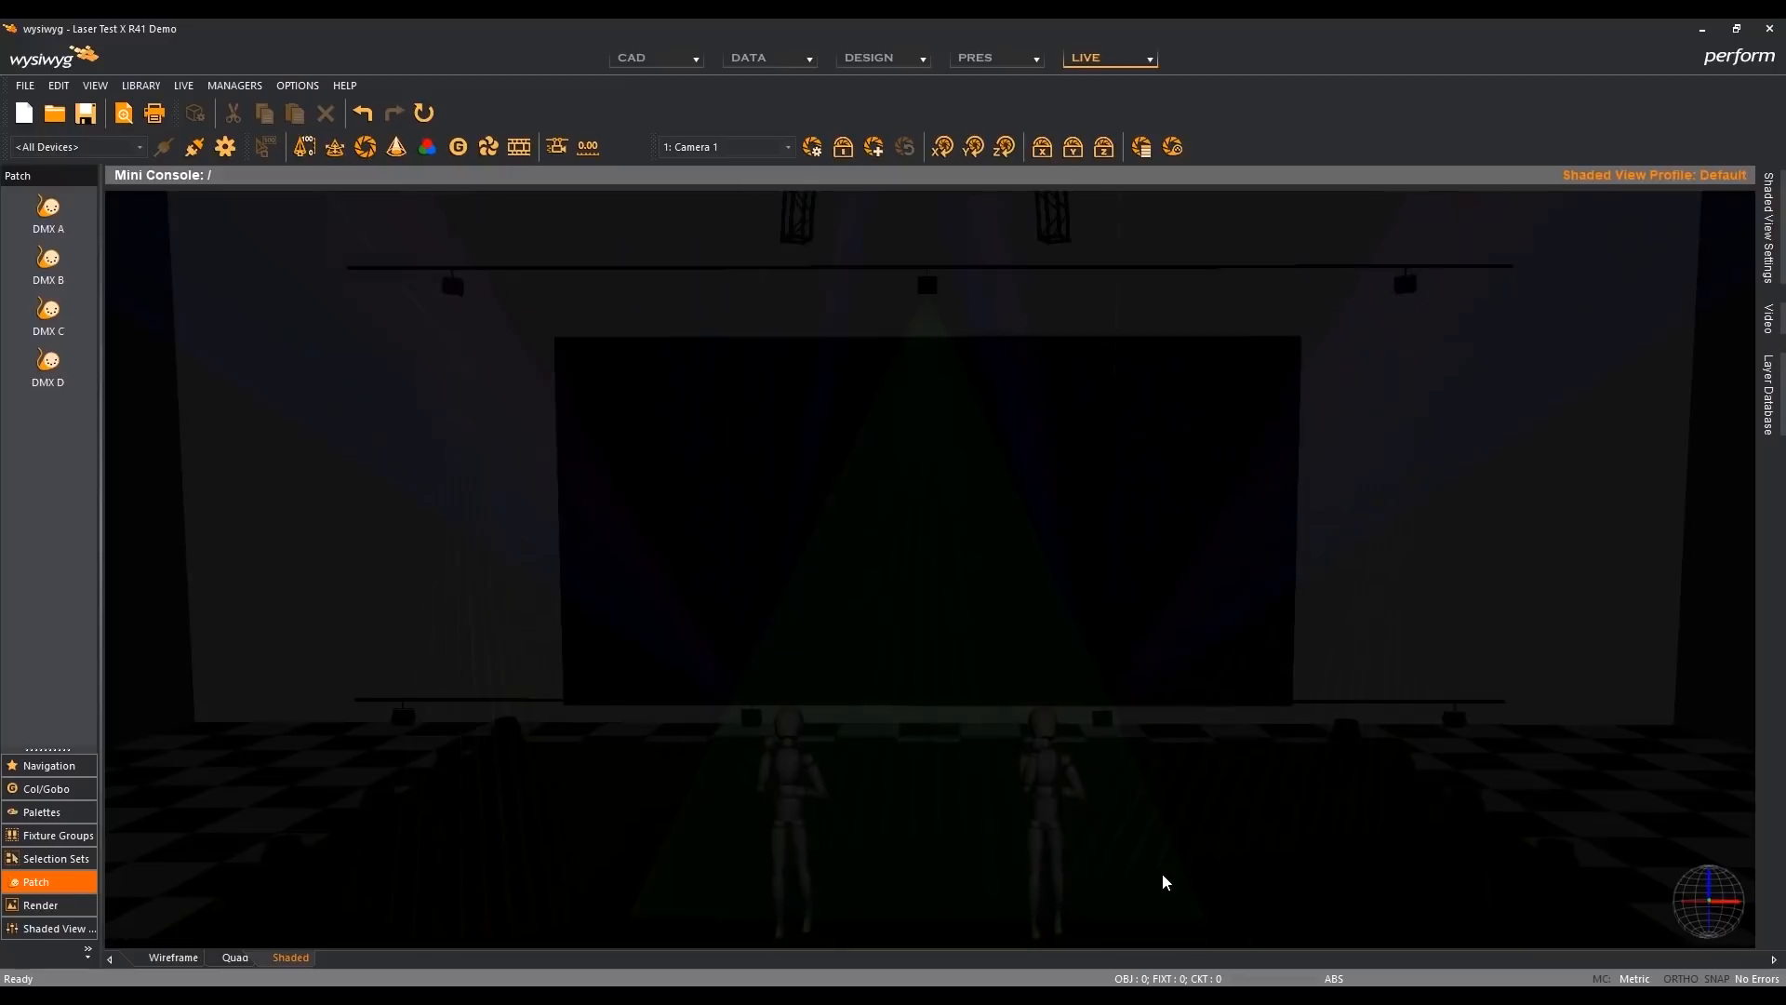
pyautogui.press('F6')
pyautogui.click(1014, 584)
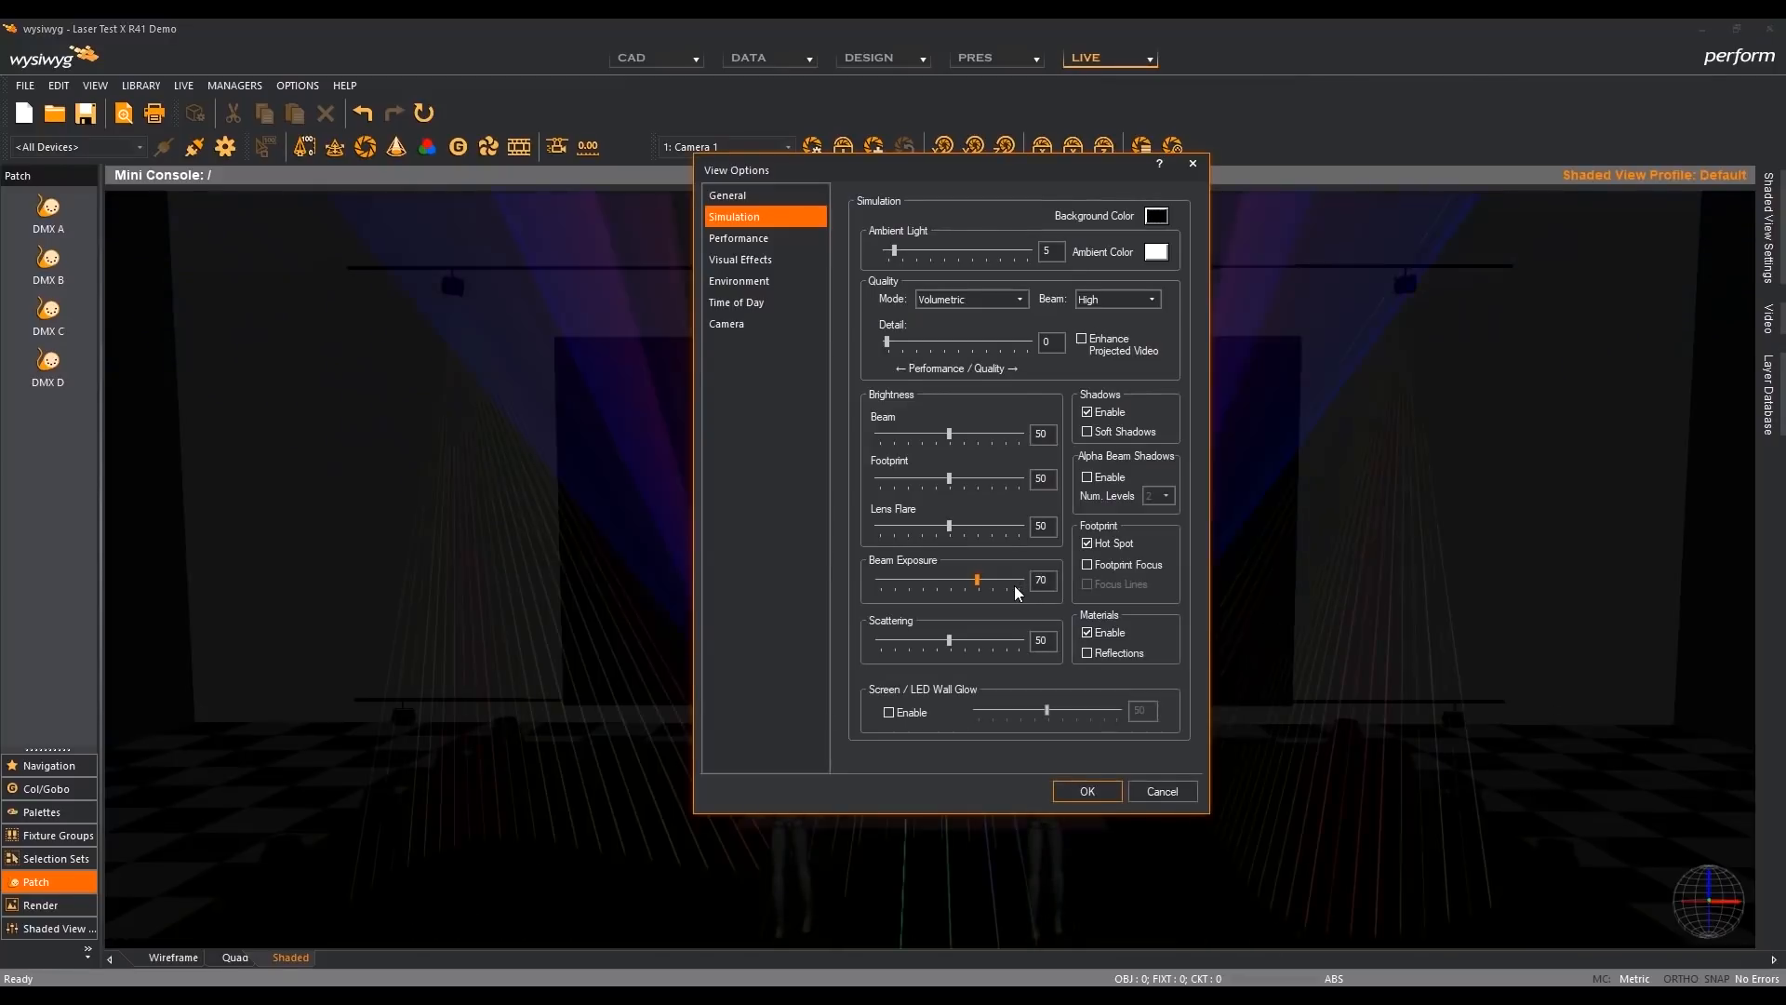
pyautogui.click(1014, 584)
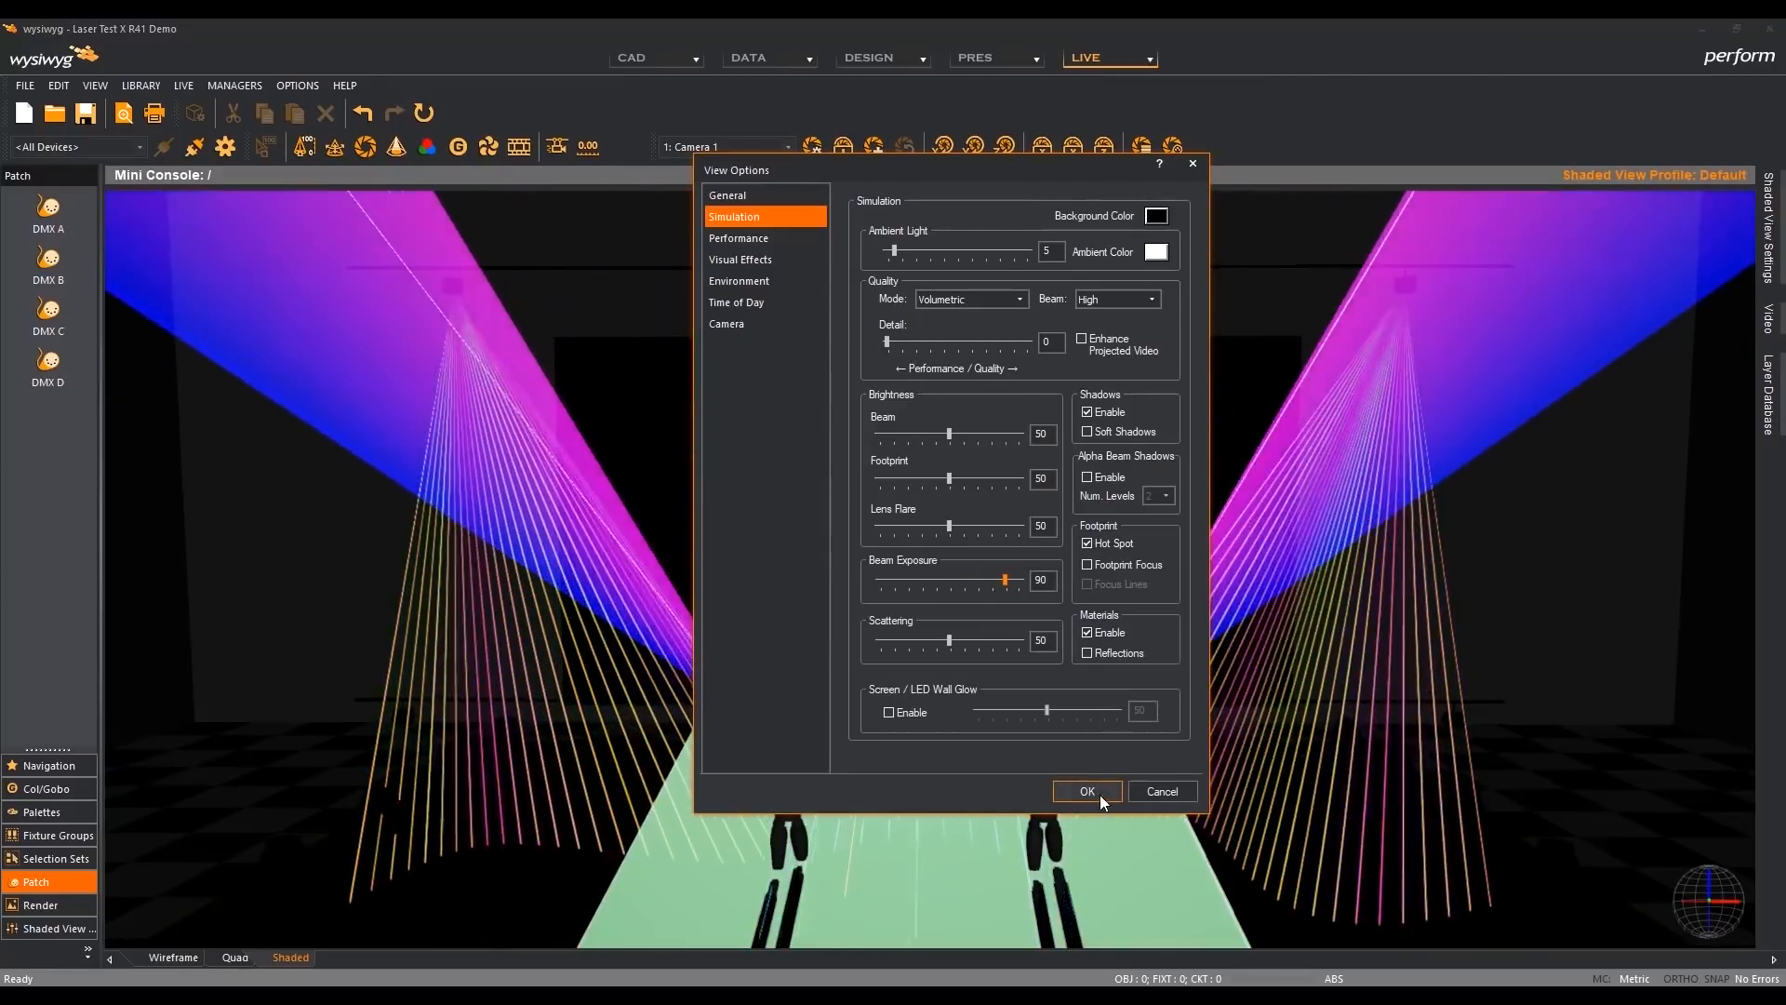
pyautogui.click(1088, 791)
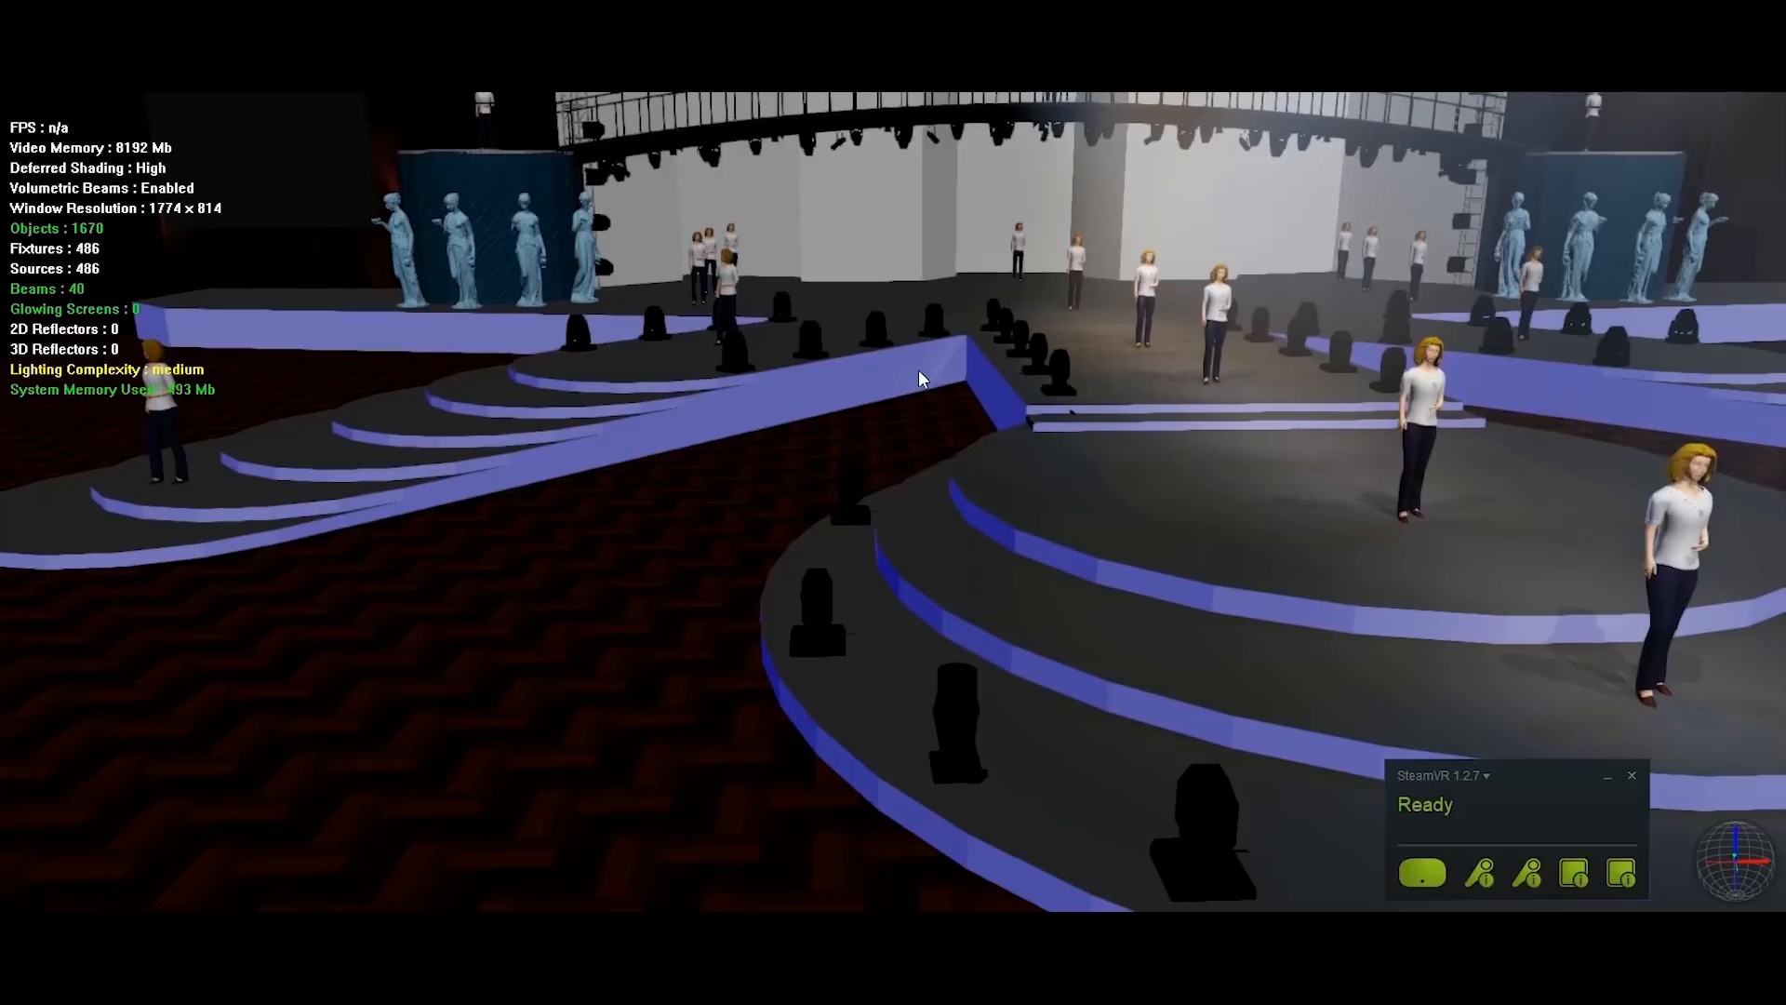
# - Minimize the SteamVR status window and start VR Mode from the shaded view of the stage
pyautogui.moveTo(1551, 779)
pyautogui.mouseDown()
pyautogui.moveTo(1528, 768)
pyautogui.moveTo(1536, 751)
pyautogui.mouseUp()
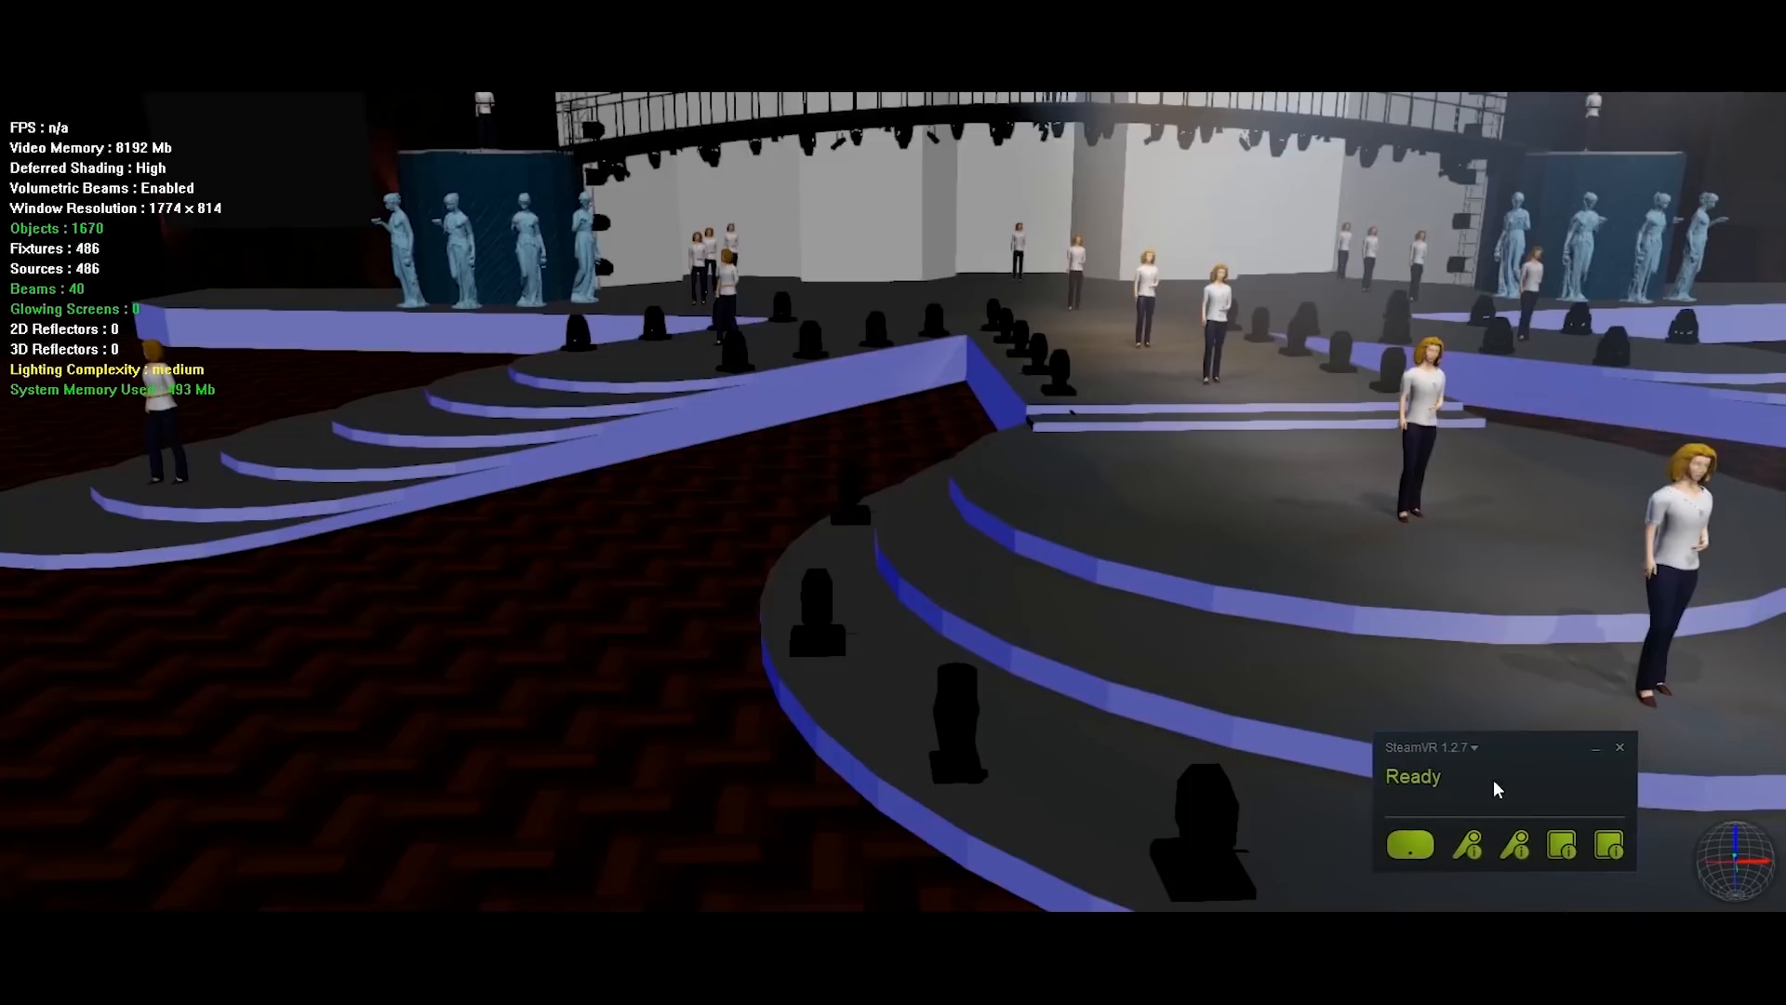
pyautogui.click(1596, 749)
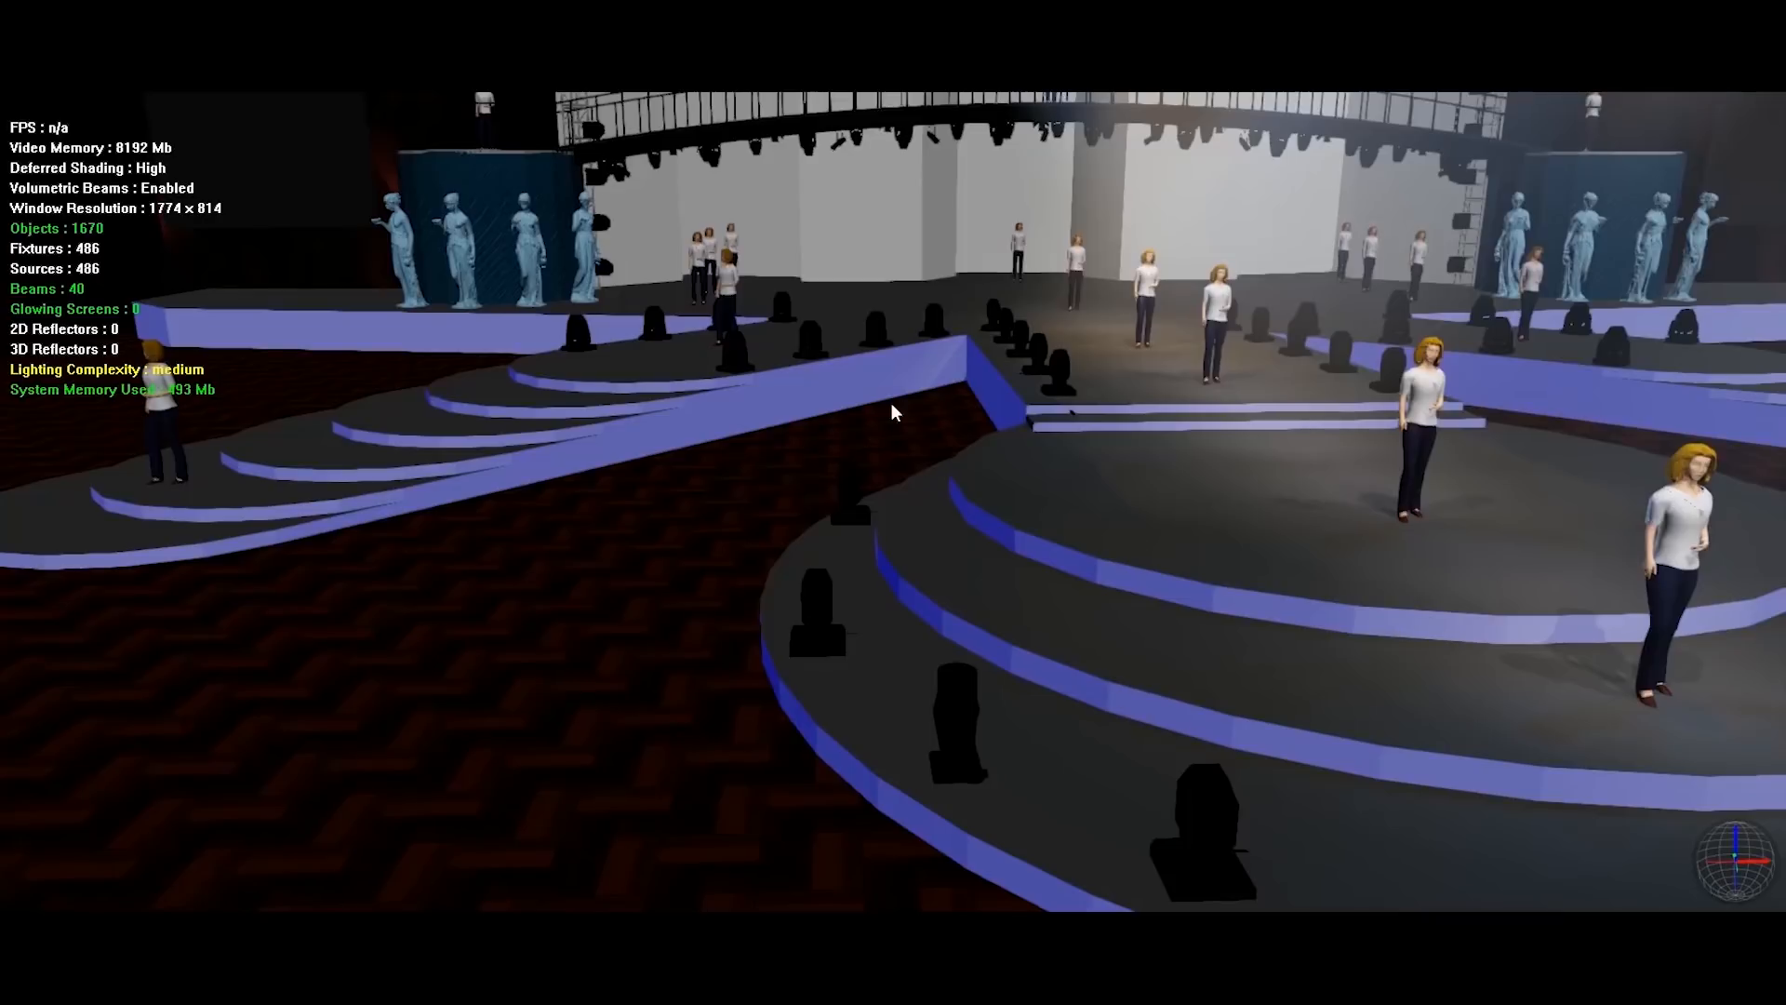
pyautogui.rightClick(948, 416)
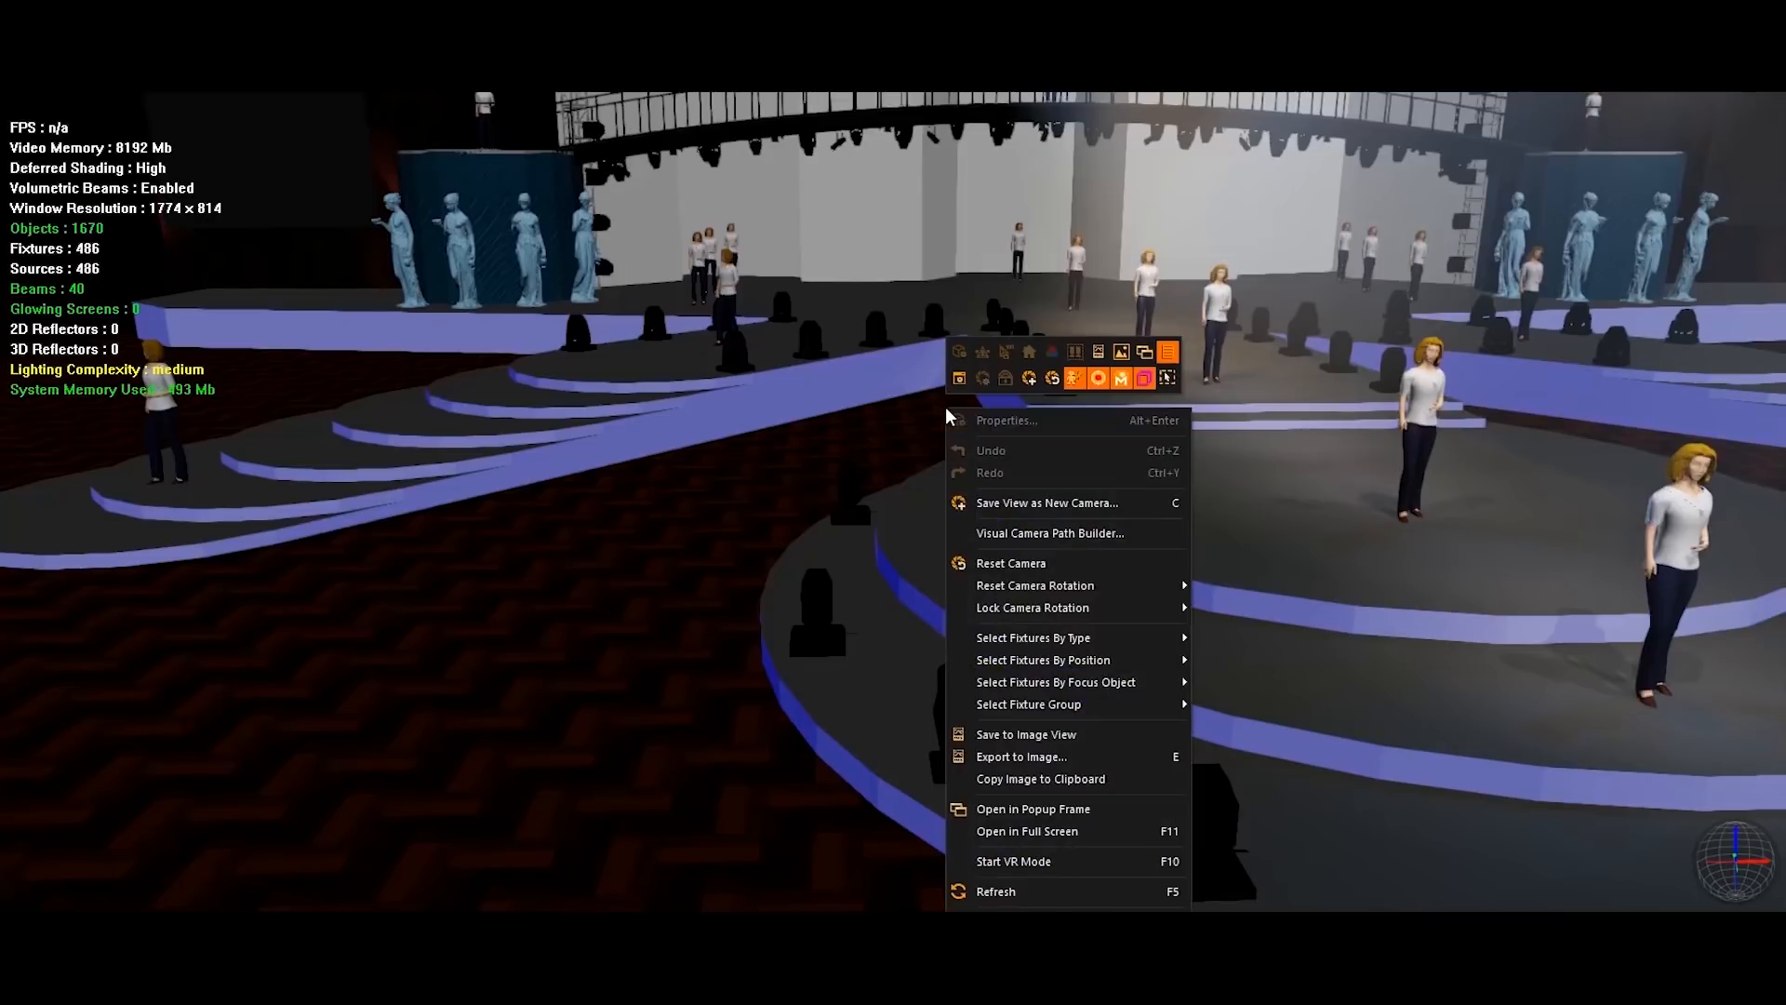
pyautogui.click(1113, 861)
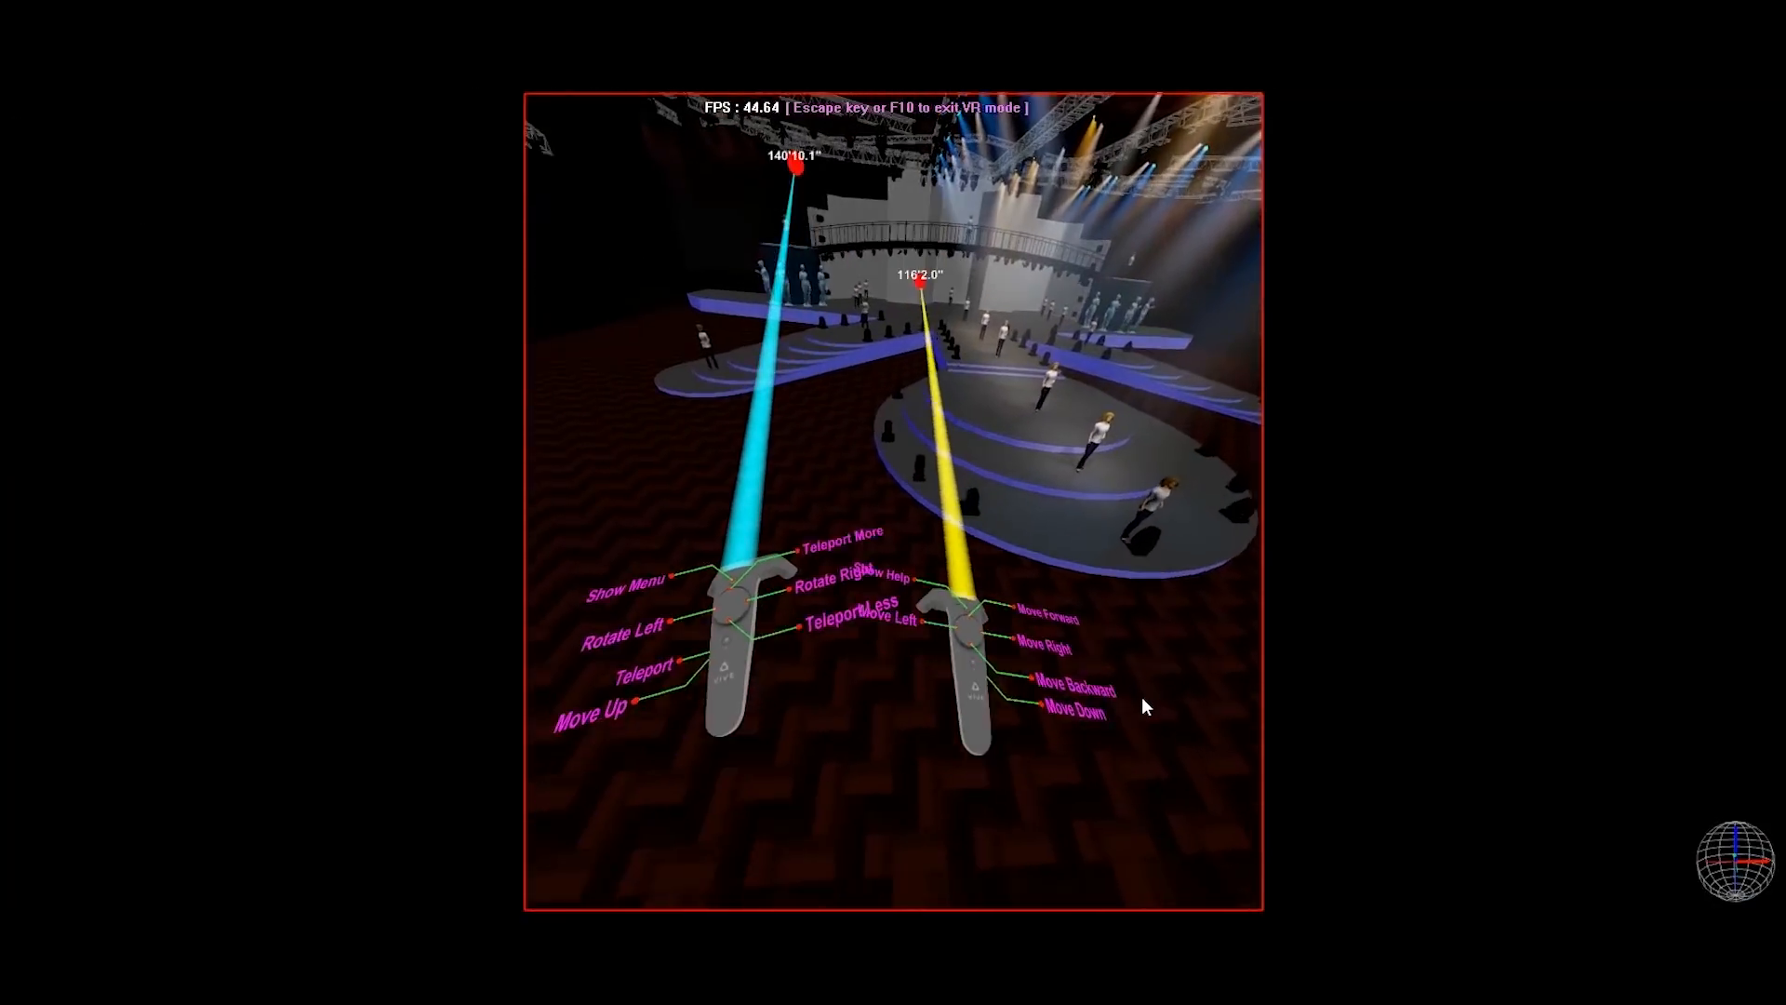